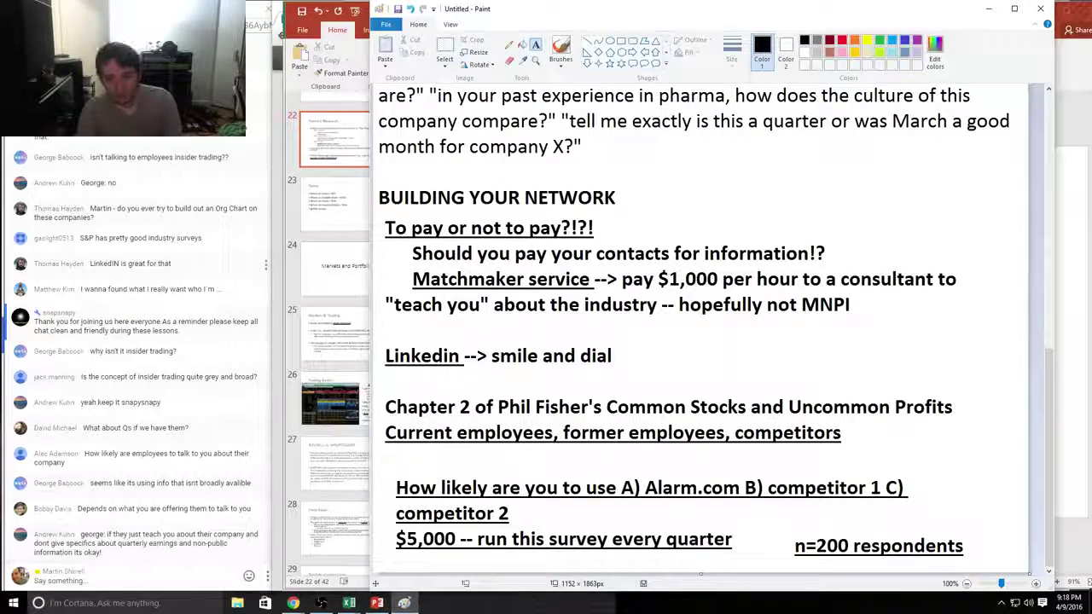
Step: Save the Paint notes image under the name 'primary research'
{"action": "left_click_drag", "start_coordinate": [673, 216], "coordinate": [892, 245]}
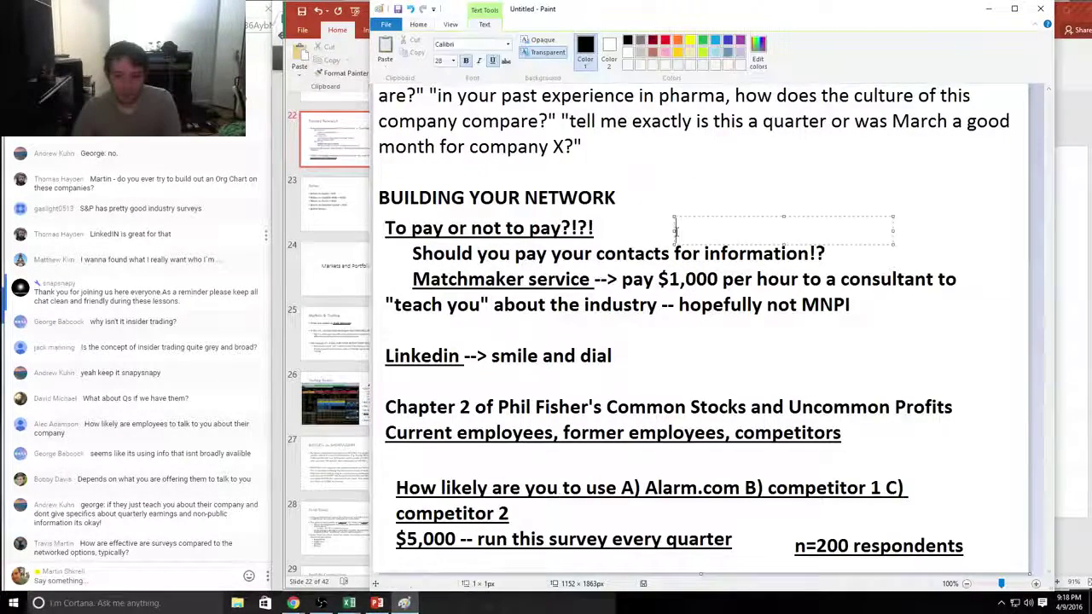
{"action": "left_click", "coordinate": [386, 24]}
{"action": "left_click", "coordinate": [712, 218]}
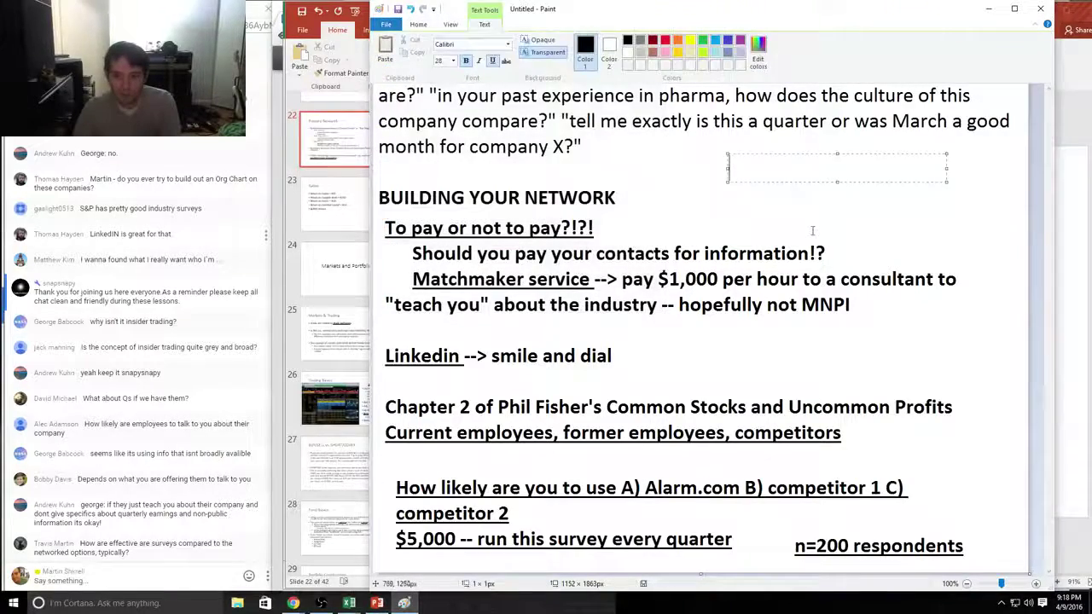
{"action": "left_click", "coordinate": [976, 267]}
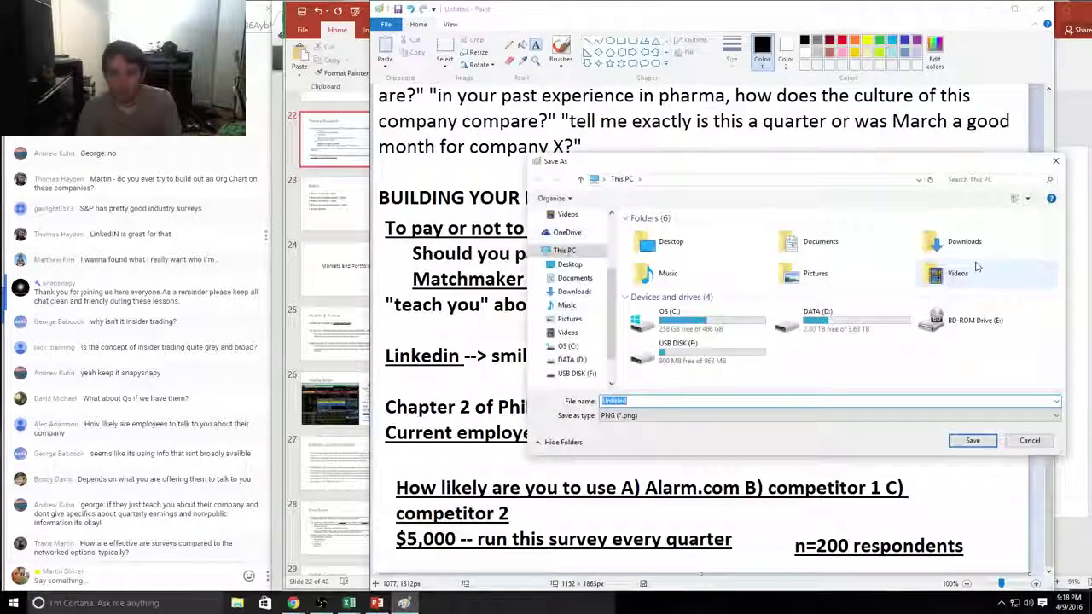
{"action": "type", "text": "primary re sur"}
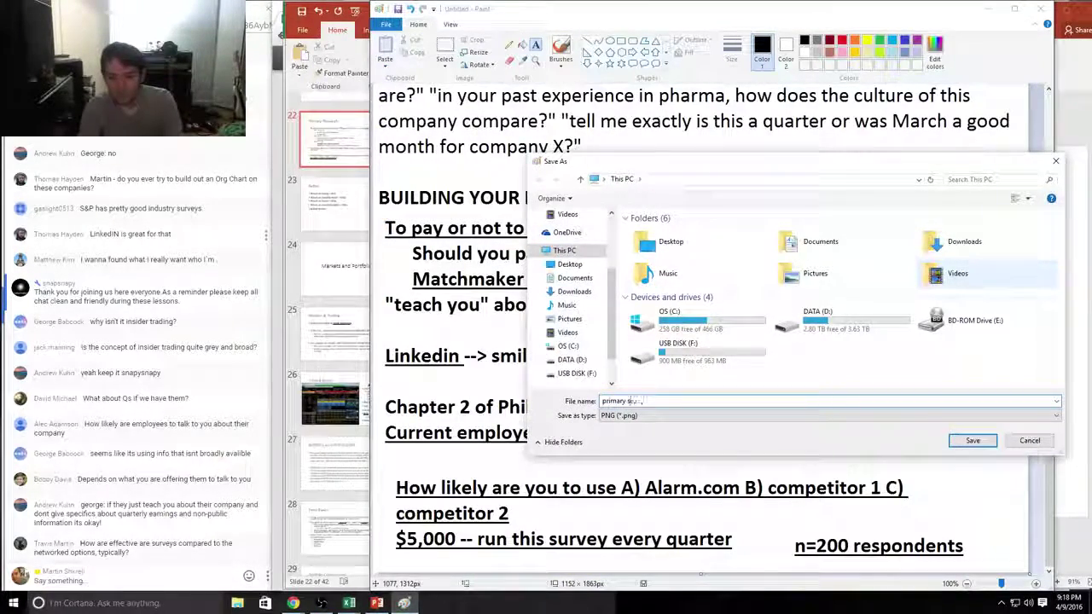
{"action": "type", "text": "search"}
{"action": "key", "text": "Return"}
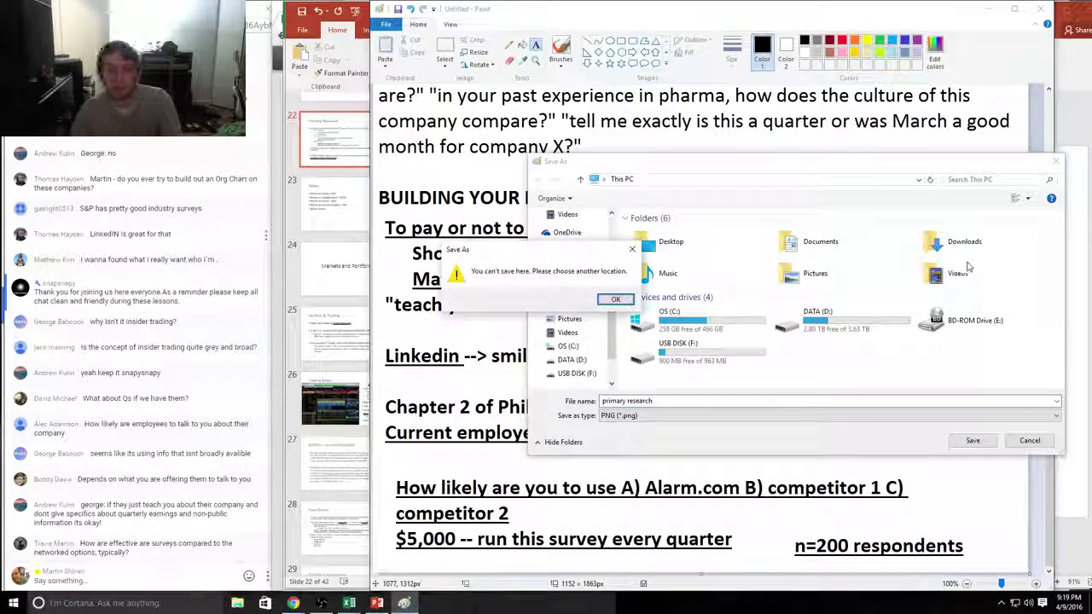
Step: Save the image to the Desktop after the location warning, then close Paint
{"action": "key", "text": "Return"}
{"action": "left_click", "coordinate": [682, 246]}
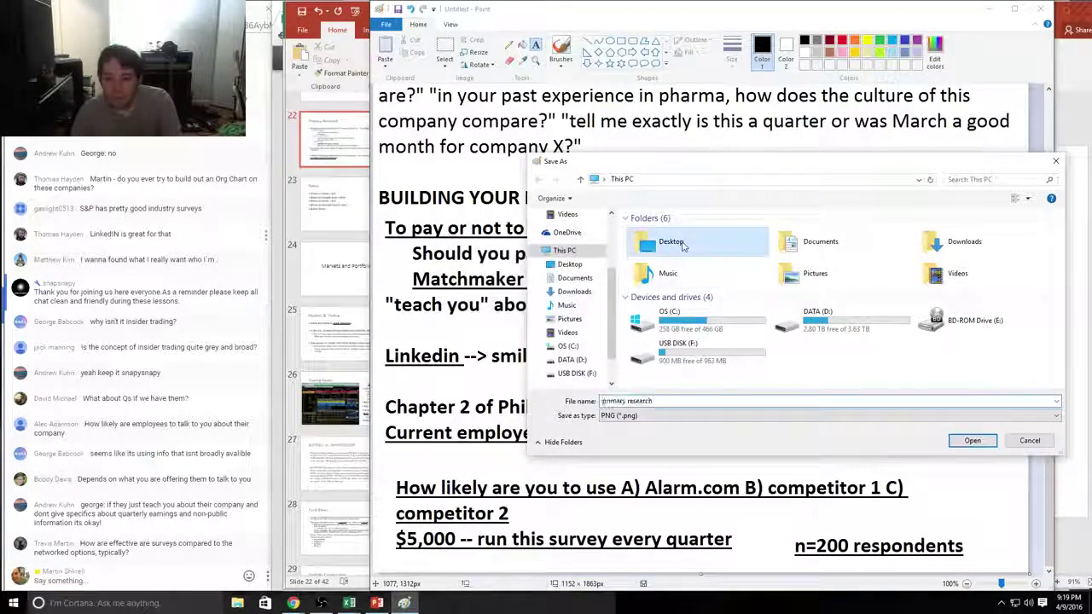
{"action": "double_click", "coordinate": [683, 246]}
{"action": "key", "text": "Return"}
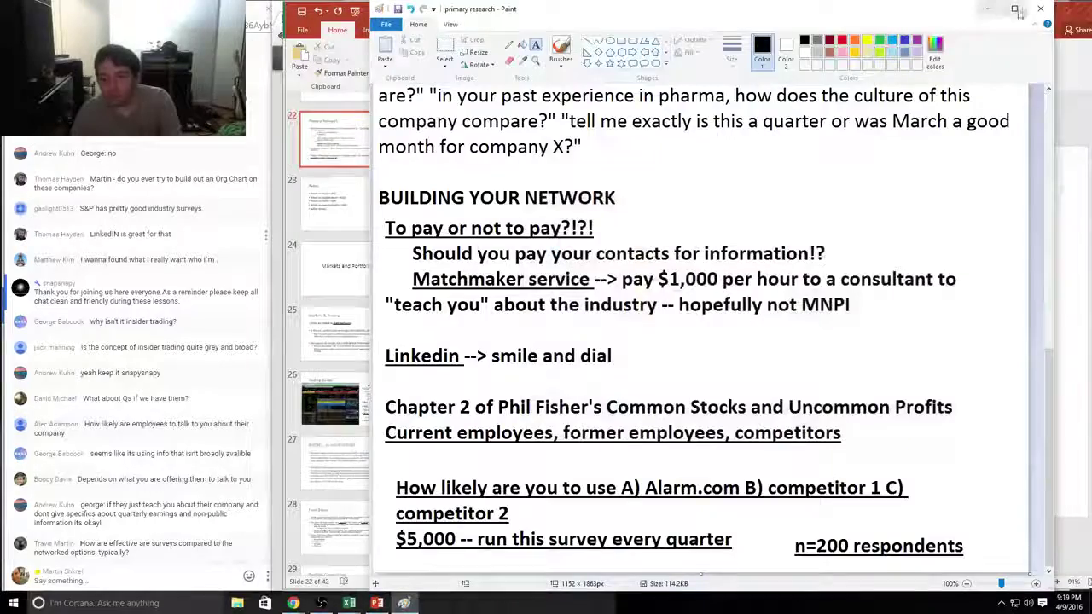
{"action": "left_click", "coordinate": [1040, 8]}
Step: Close the PowerPoint presentation and select Yahoo's price cell D37 in the Tech sheet
{"action": "left_click", "coordinate": [812, 128]}
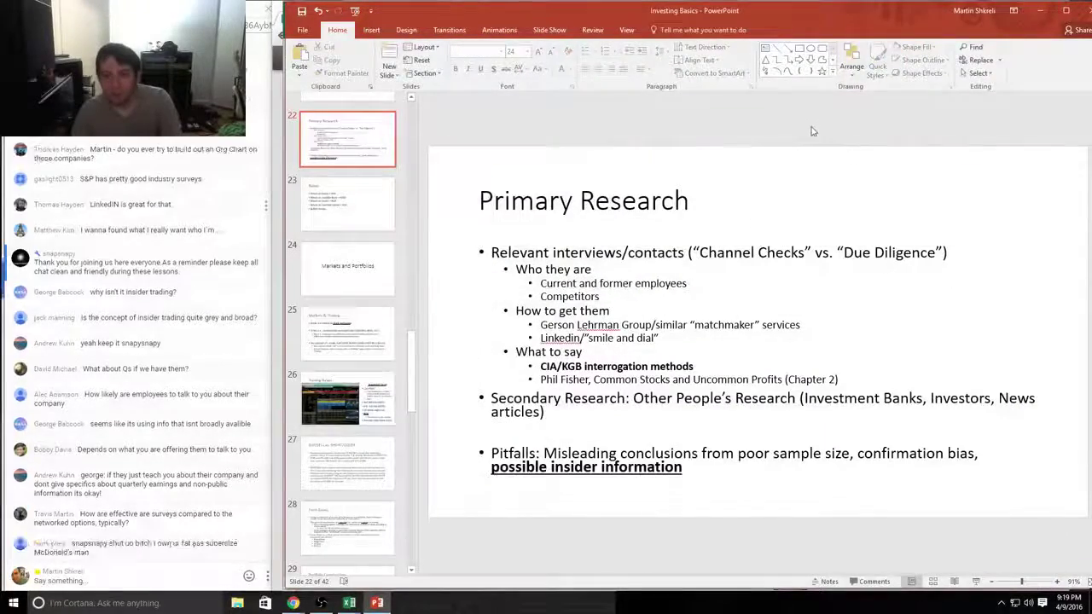
{"action": "left_click", "coordinate": [1066, 10]}
{"action": "left_click", "coordinate": [566, 322]}
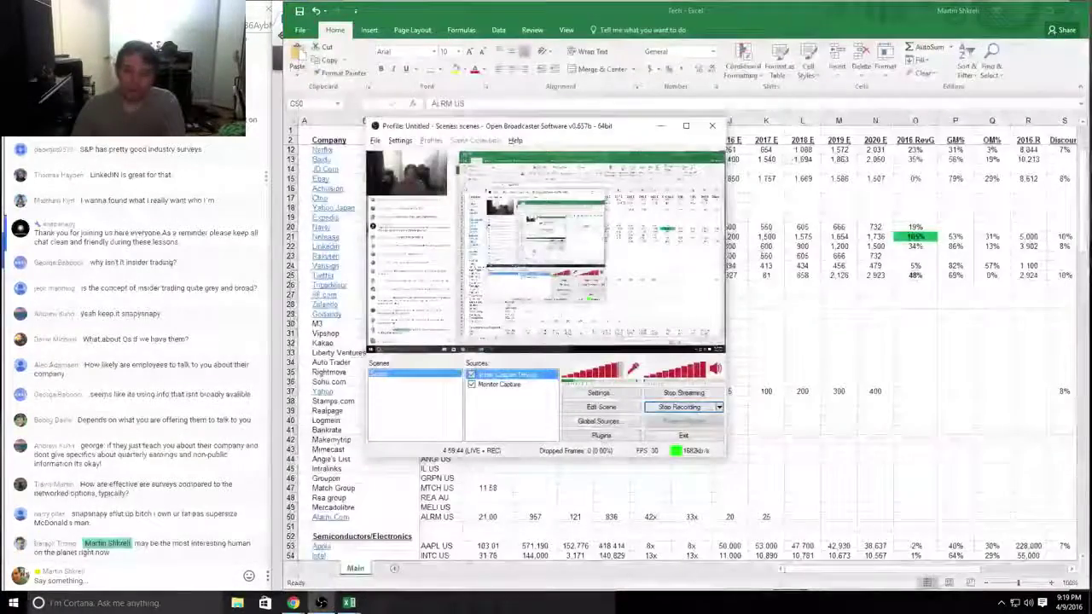
{"action": "left_click", "coordinate": [538, 335]}
{"action": "scroll", "coordinate": [536, 320], "scroll_direction": "up", "scroll_amount": 3}
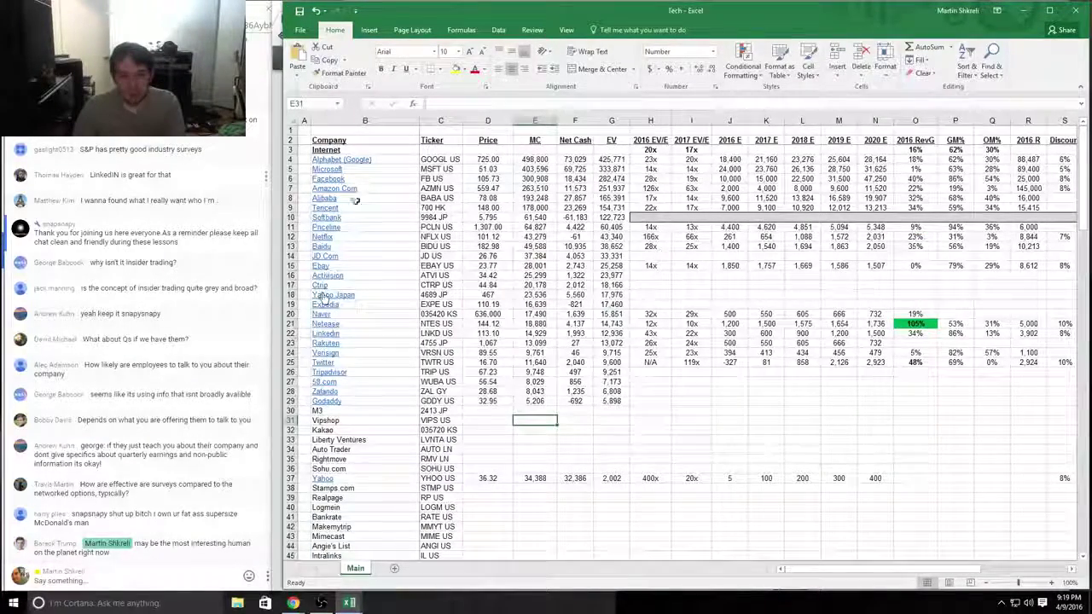
{"action": "left_click", "coordinate": [433, 479]}
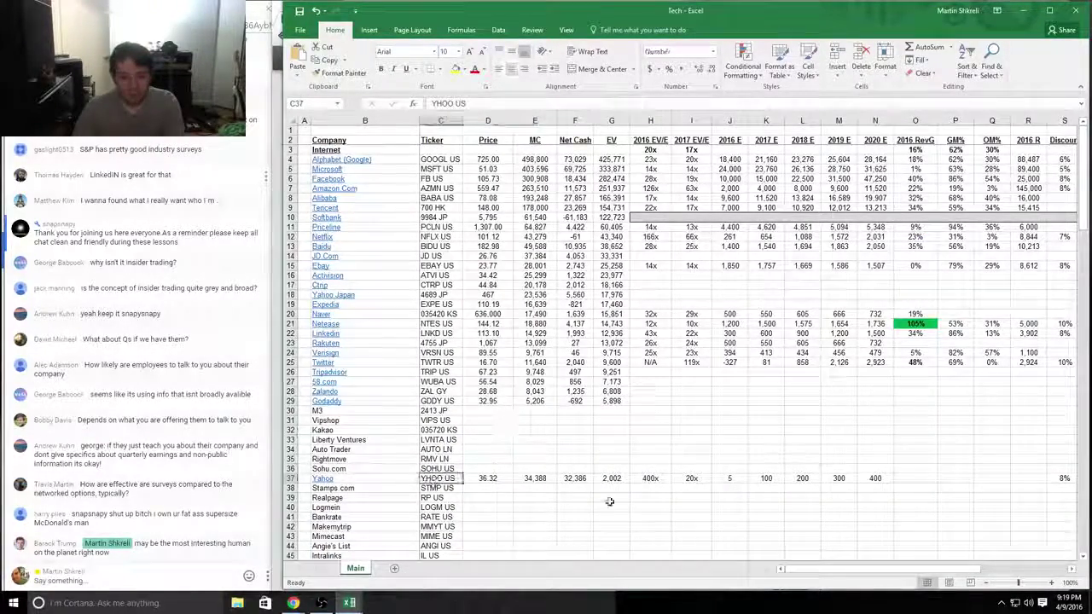
{"action": "key", "text": "Right"}
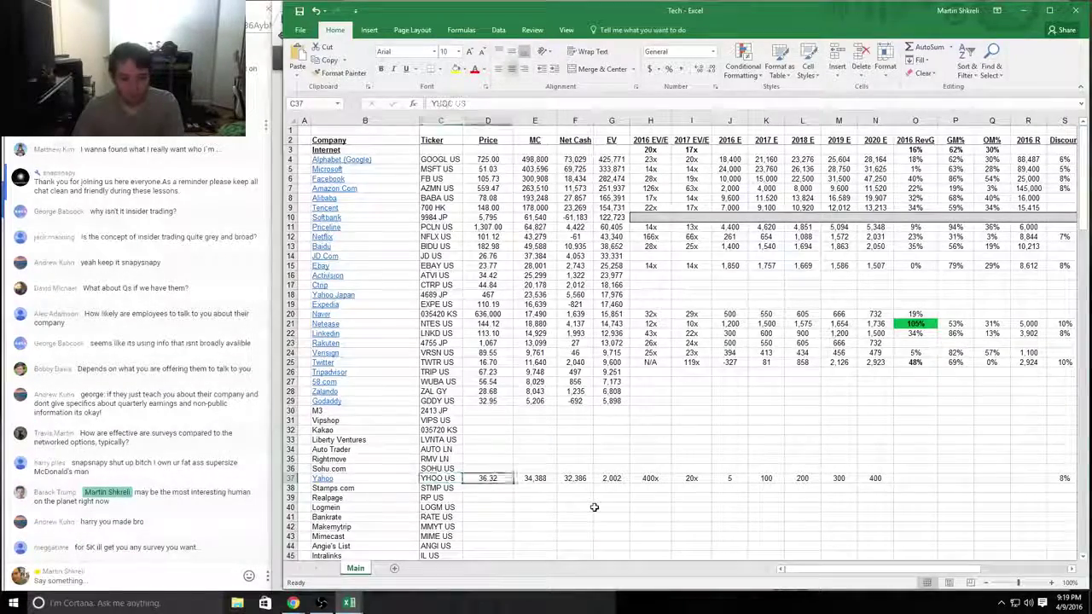
Step: Look up the YHOO stock quote on Yahoo Finance in the browser
{"action": "key", "text": "alt+Tab"}
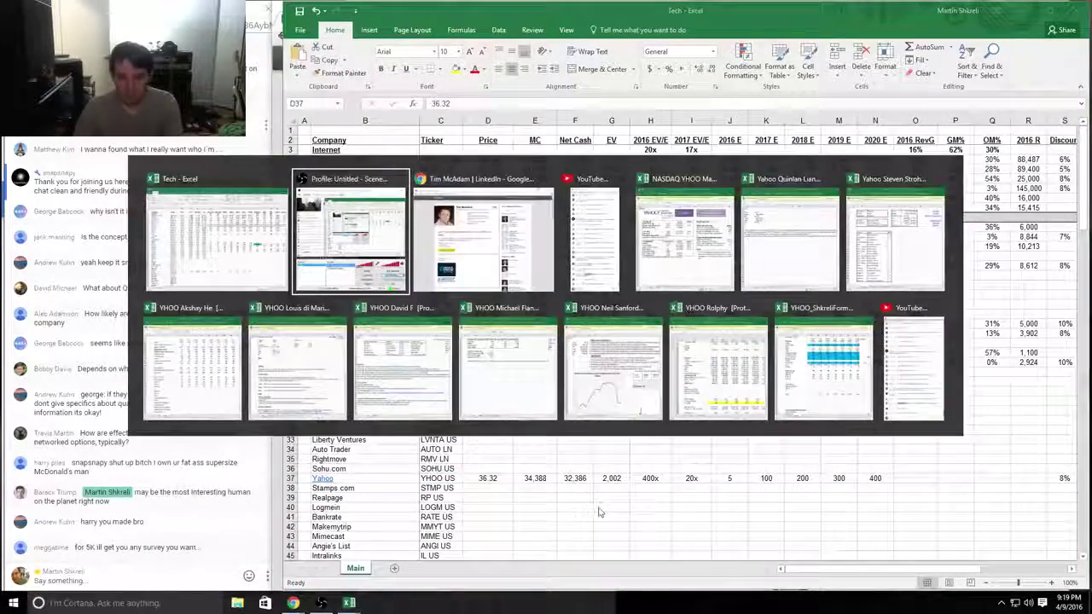
{"action": "type", "text": "finance.yahoo.com"}
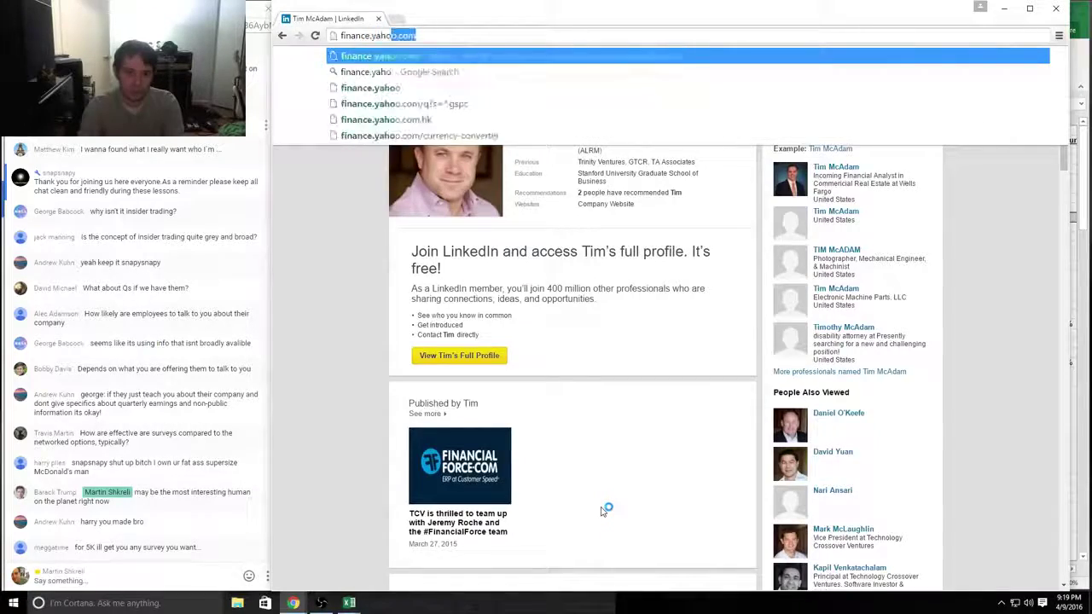
{"action": "key", "text": "Return"}
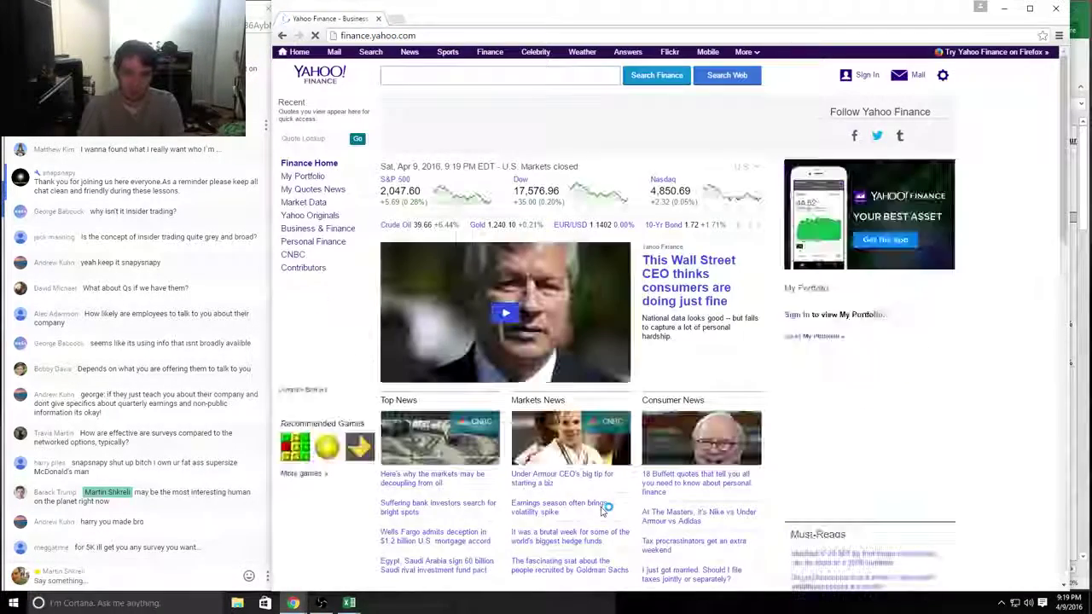
{"action": "type", "text": "yhoo"}
{"action": "key", "text": "Return"}
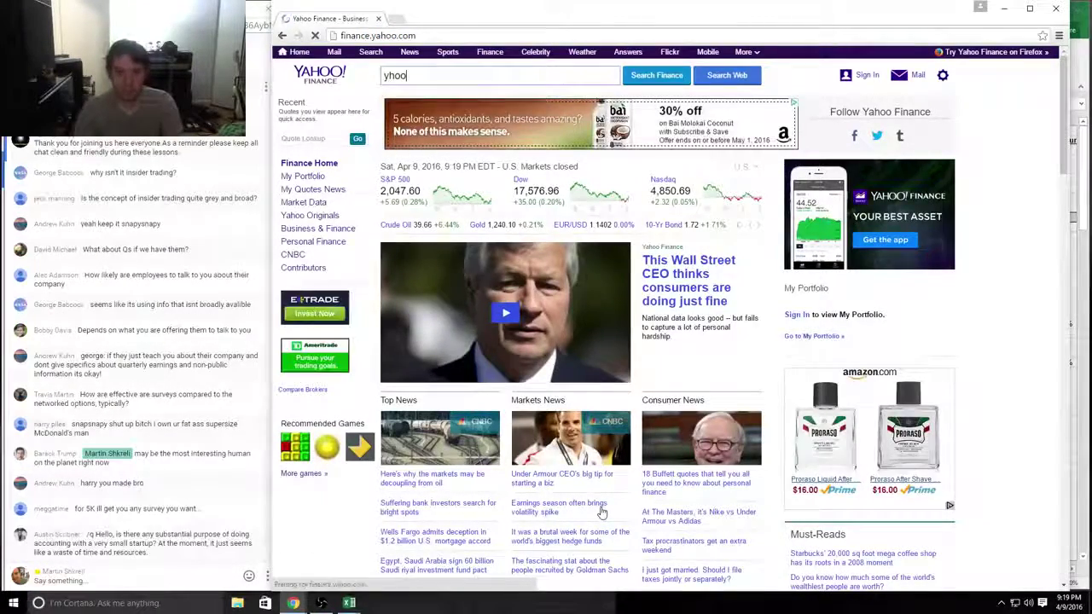
Step: Enter 36.07 as Yahoo's price, then follow the Yahoo link to its model workbook
{"action": "key", "text": "alt+Tab"}
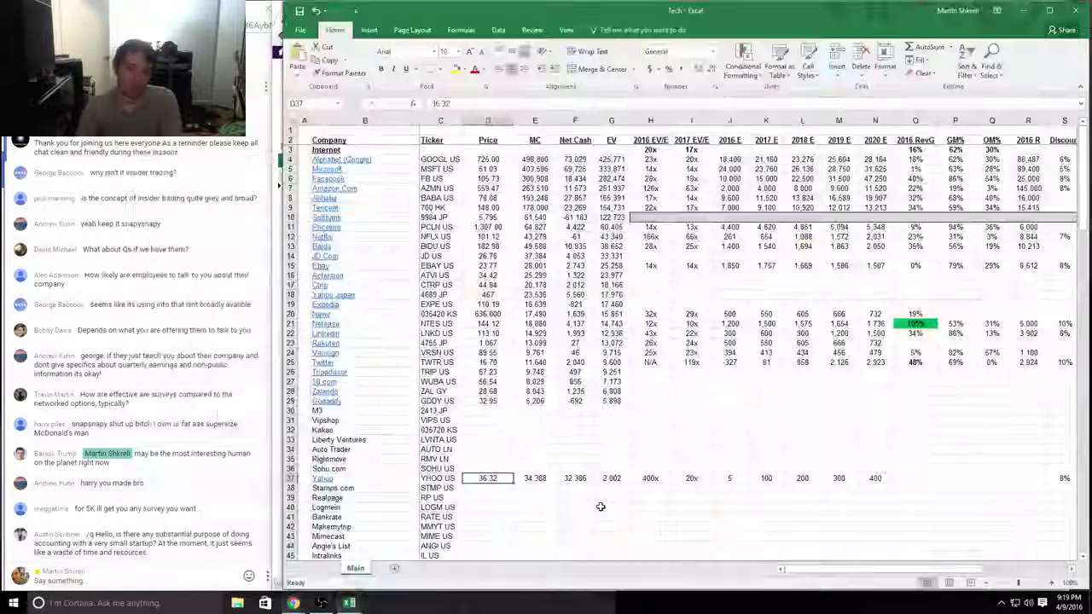
{"action": "type", "text": "36.07"}
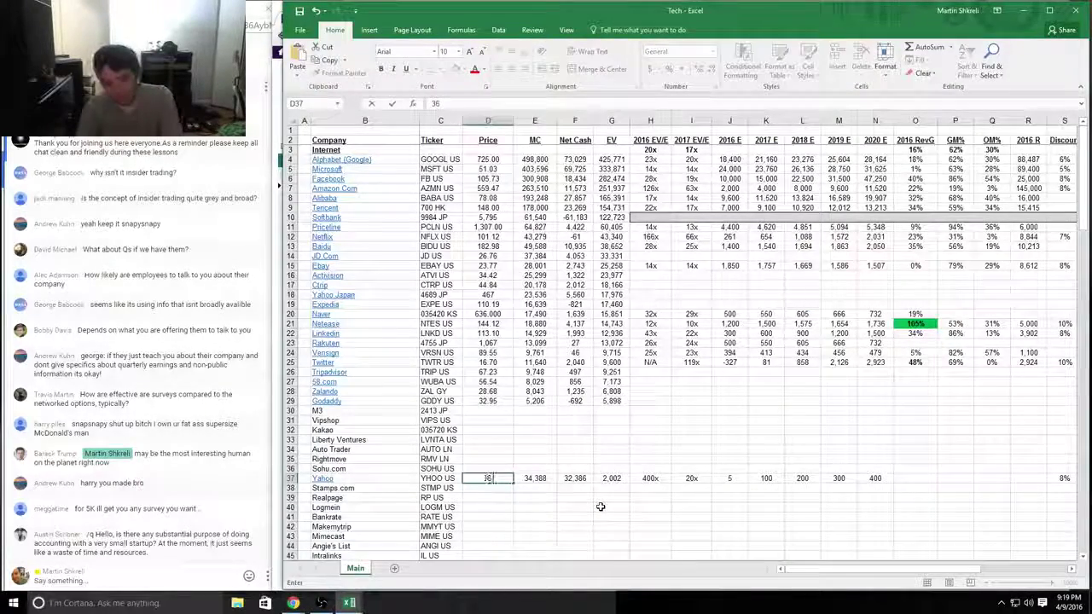
{"action": "key", "text": "Tab"}
{"action": "key", "text": "Right"}
{"action": "key", "text": "Right"}
{"action": "key", "text": "Right"}
{"action": "key", "text": "Right"}
{"action": "key", "text": "Right"}
{"action": "key", "text": "Right"}
{"action": "key", "text": "Right"}
{"action": "key", "text": "Right"}
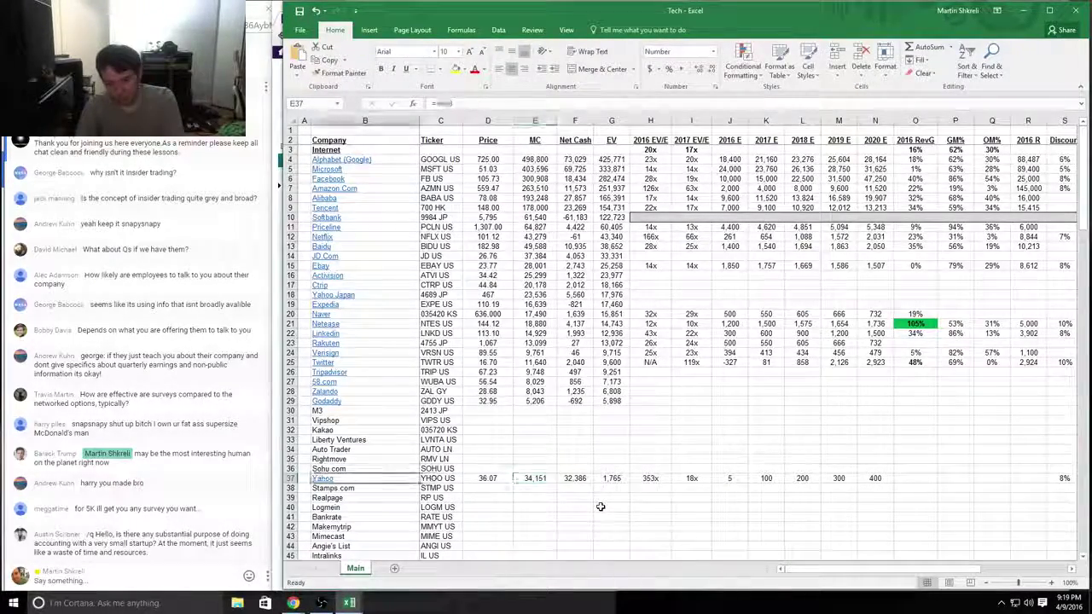
{"action": "key", "text": "Left"}
{"action": "key", "text": "Left"}
{"action": "key", "text": "Left"}
{"action": "key", "text": "Left"}
{"action": "key", "text": "Left"}
{"action": "key", "text": "Left"}
{"action": "key", "text": "Left"}
{"action": "key", "text": "Left"}
{"action": "key", "text": "Right"}
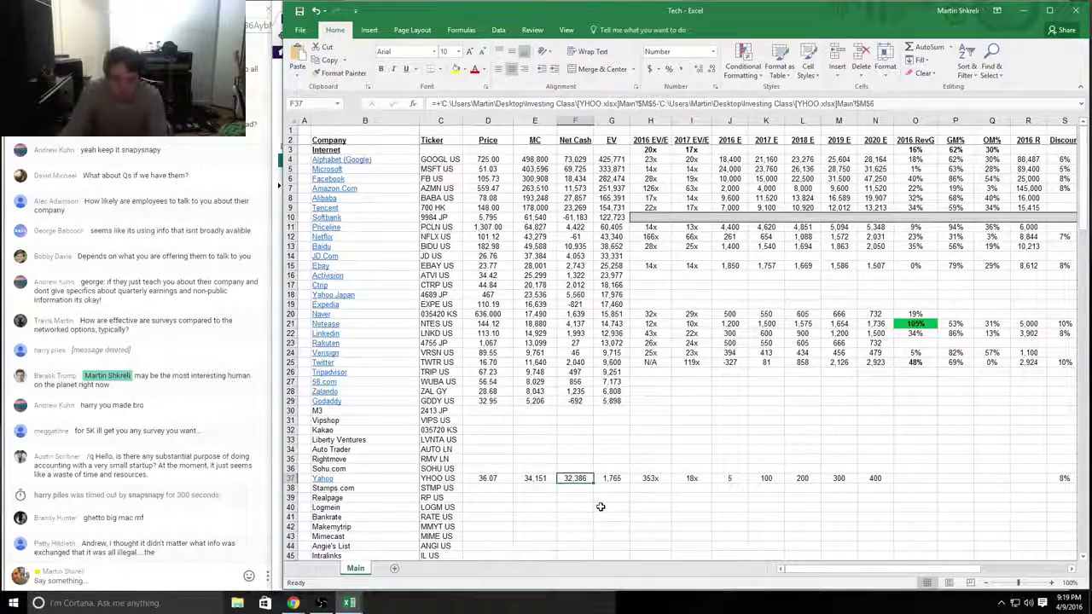
{"action": "left_click", "coordinate": [323, 476]}
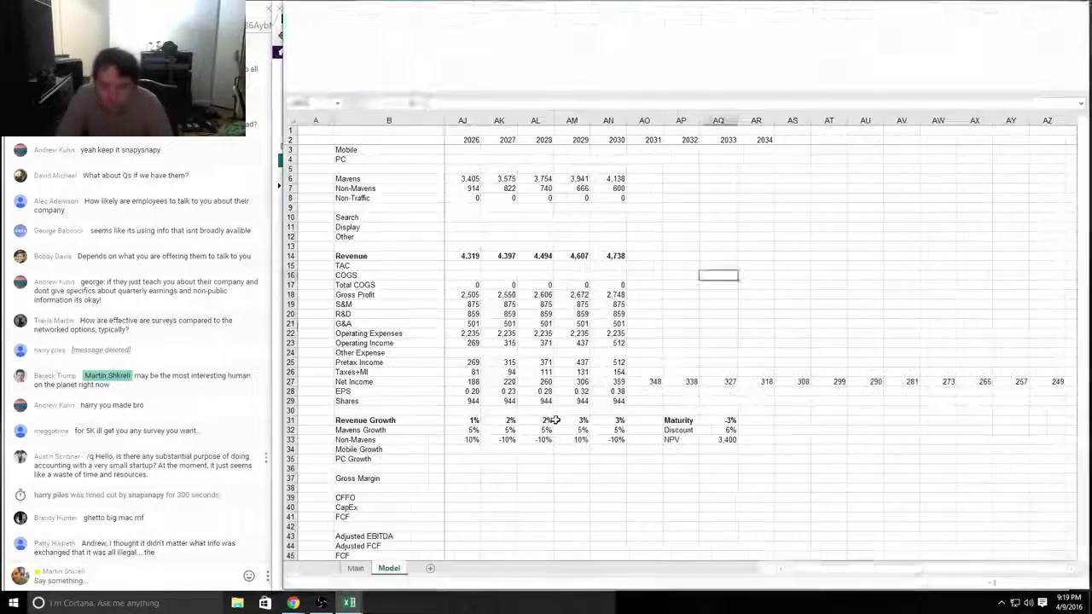
Step: Set the share price in M2 on the YHOO Main sheet to 36, then bring up the browser windows
{"action": "left_click", "coordinate": [546, 430]}
{"action": "key", "text": "ctrl+Page_Up"}
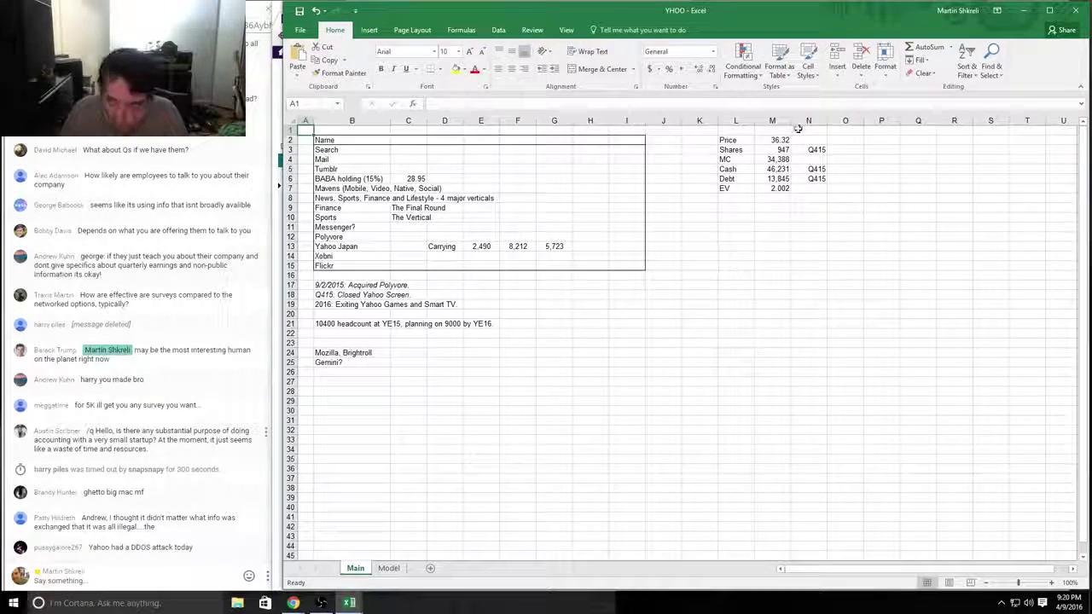
{"action": "left_click", "coordinate": [772, 139]}
{"action": "type", "text": "36"}
{"action": "key", "text": "Return"}
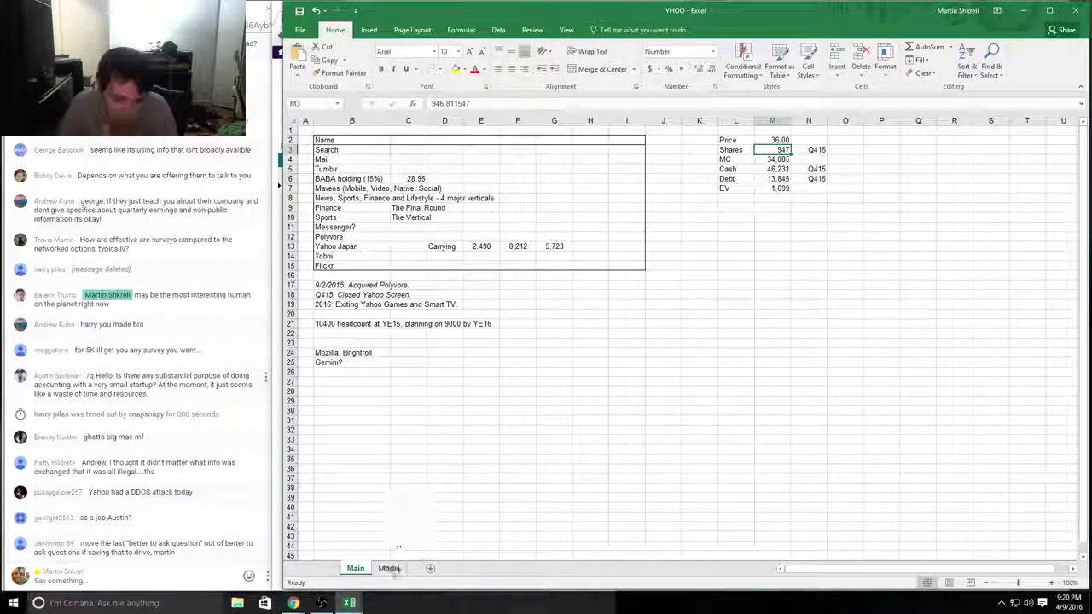
{"action": "left_click", "coordinate": [293, 602]}
Step: Return to the Yahoo quote window, then navigate back off it to secure.dbpoweramp.com
{"action": "left_click", "coordinate": [375, 517]}
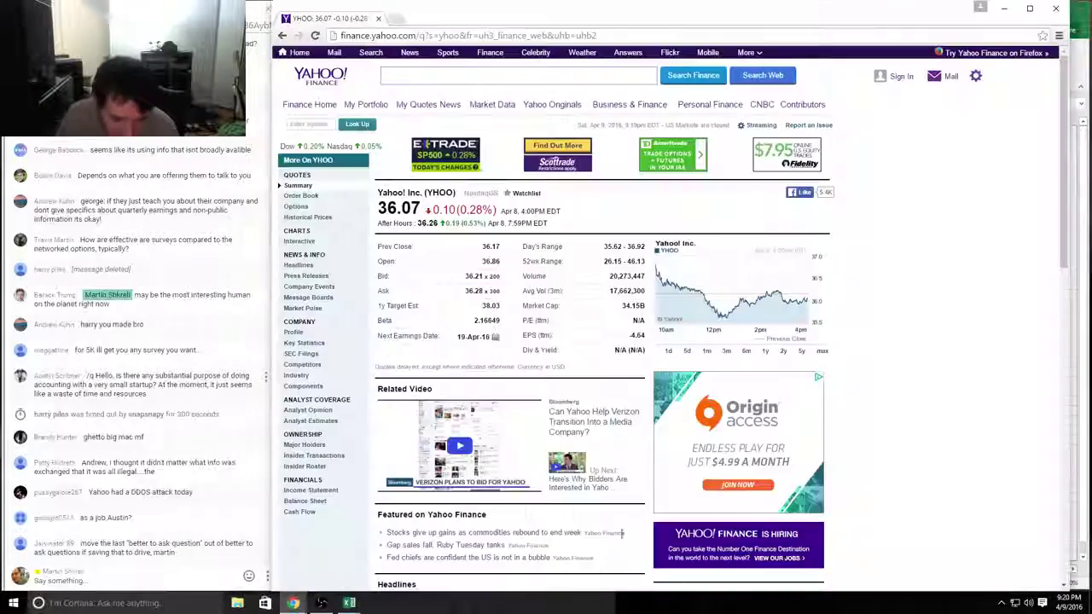
{"action": "left_click", "coordinate": [349, 603]}
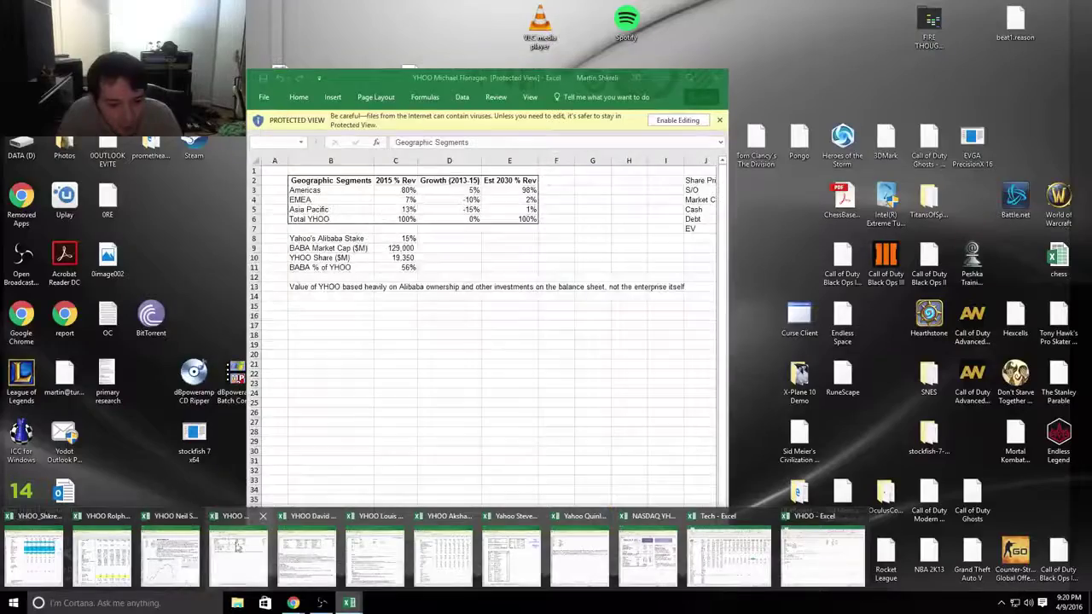
{"action": "mouse_move", "coordinate": [307, 554]}
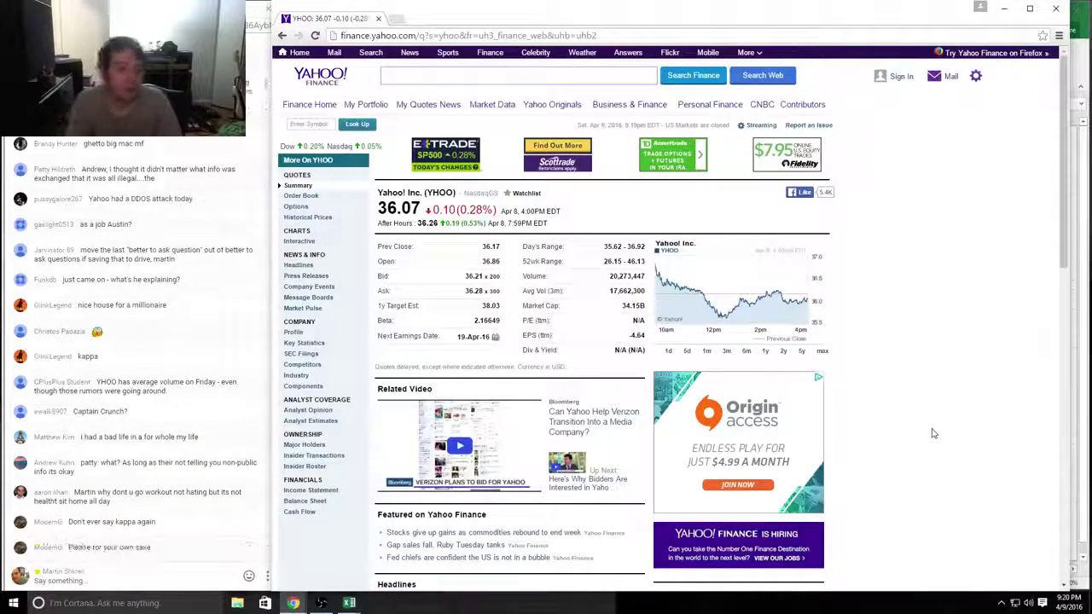
{"action": "key", "text": "alt+Left"}
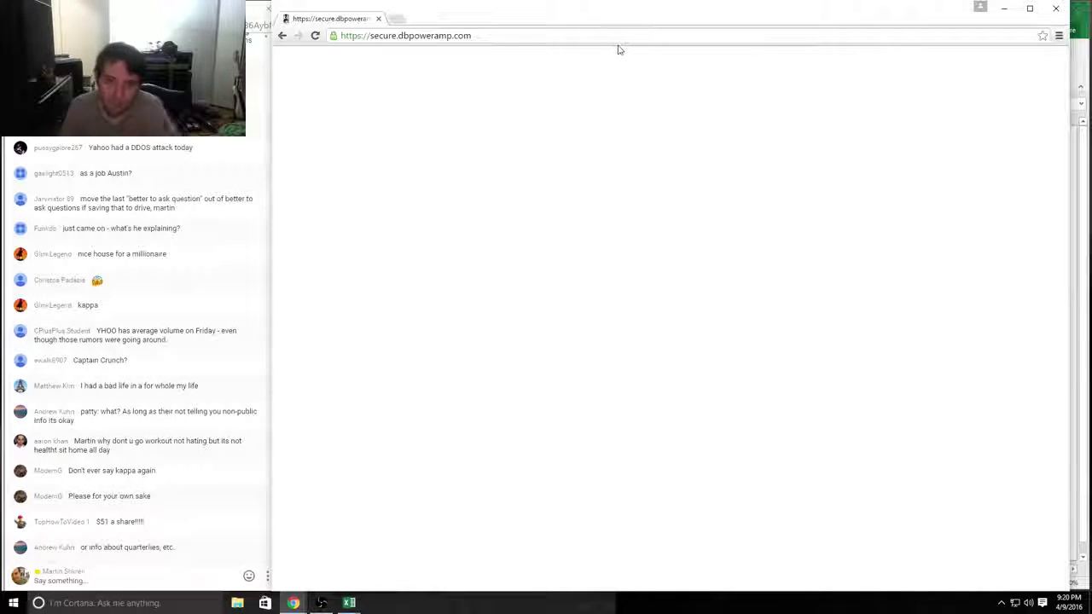
Step: Search SEC EDGAR for ticker YHOO and open the 10-K document d12894d10k.htm
{"action": "key", "text": "ctrl+l"}
{"action": "type", "text": "sec.g"}
{"action": "key", "text": "Return"}
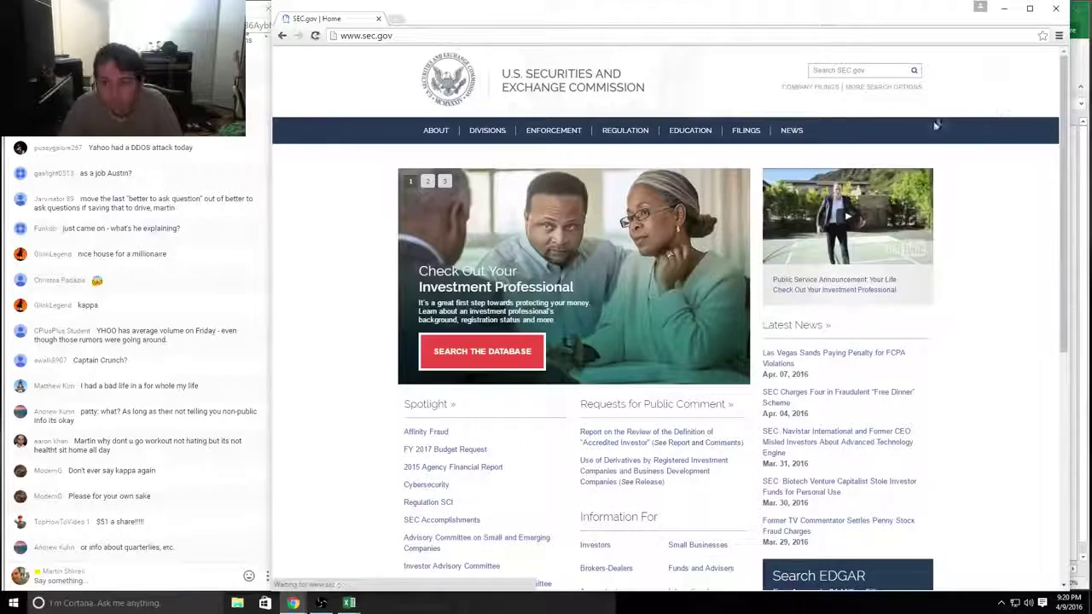
{"action": "left_click", "coordinate": [883, 88]}
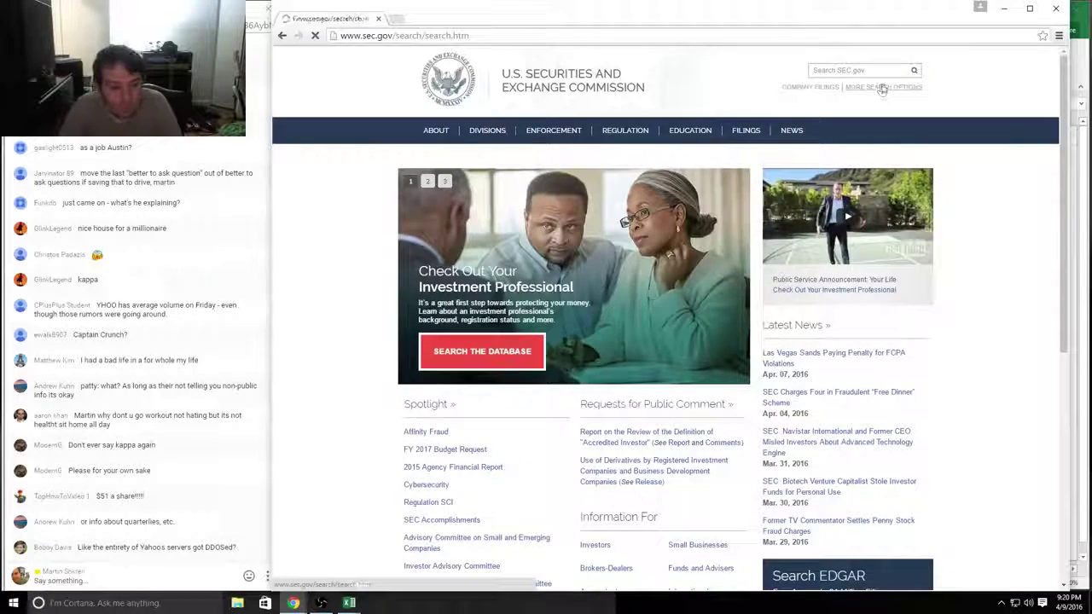
{"action": "left_click", "coordinate": [453, 309]}
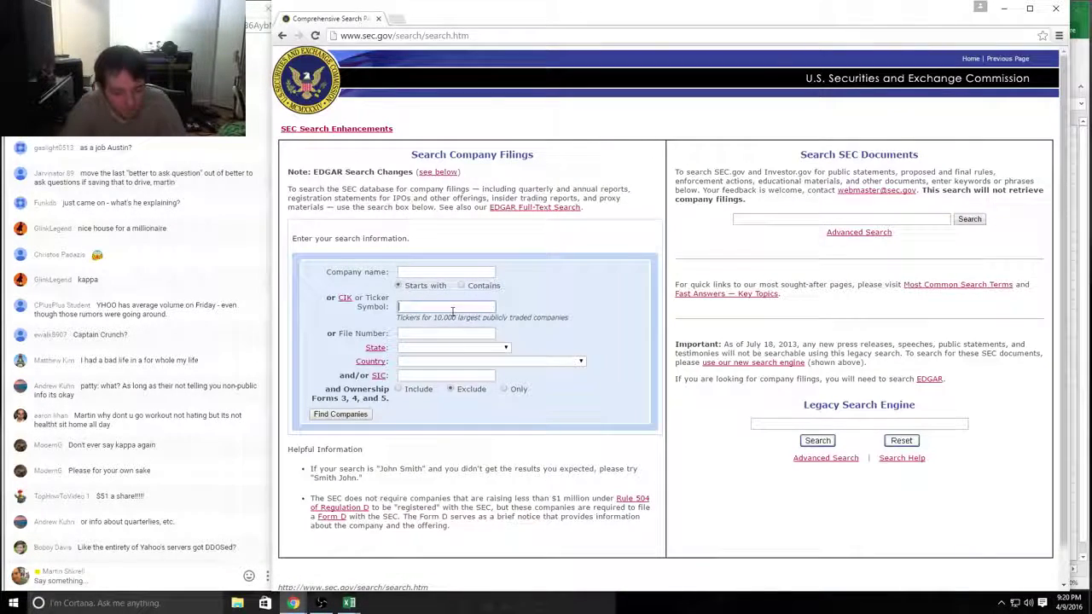
{"action": "type", "text": "yhoo"}
{"action": "key", "text": "Return"}
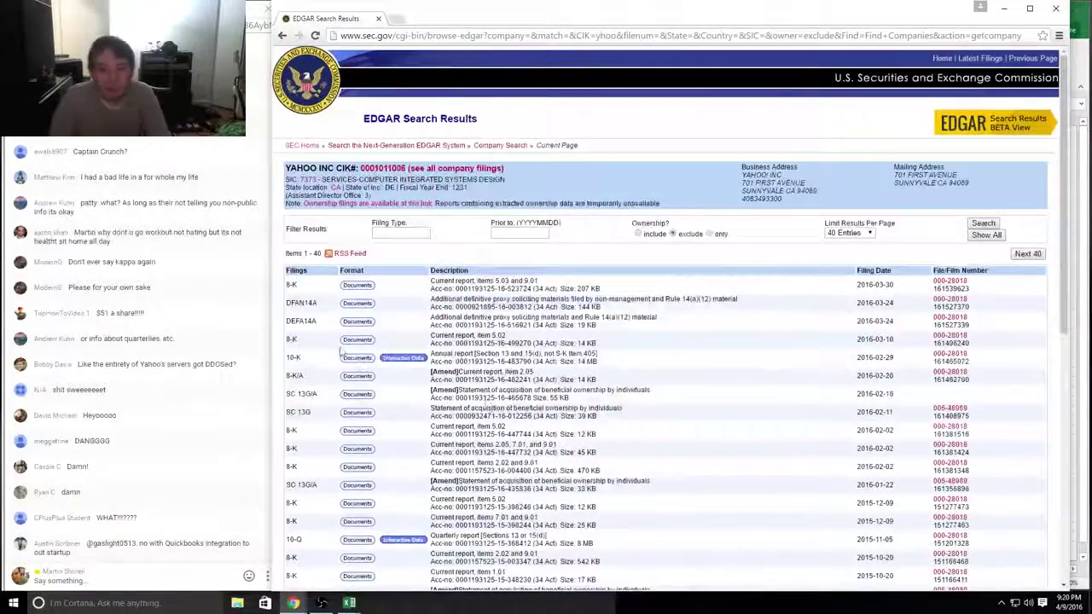
{"action": "left_click", "coordinate": [359, 358]}
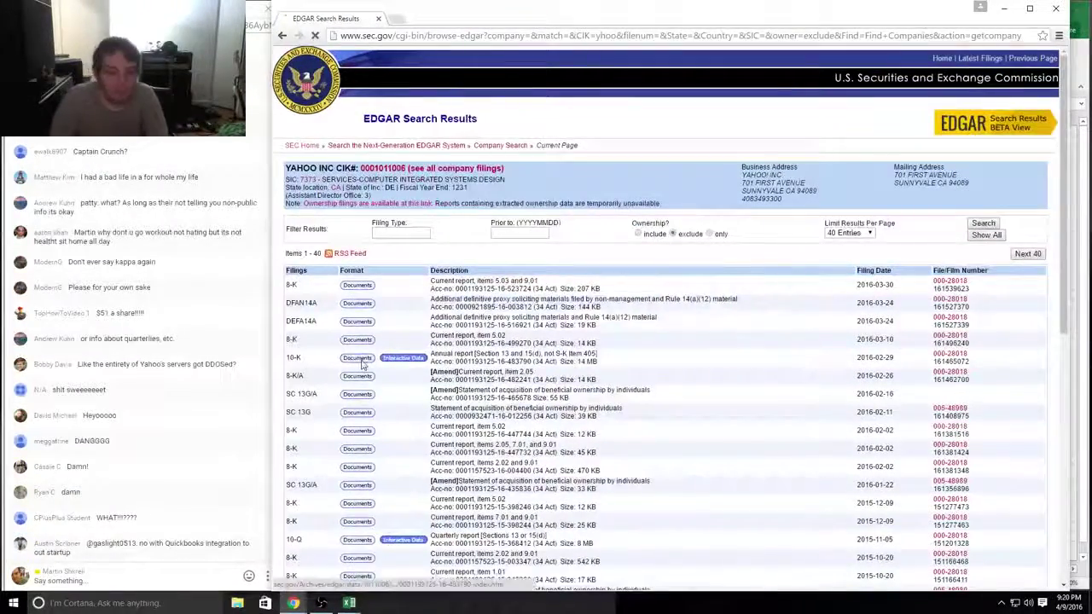
{"action": "left_click", "coordinate": [658, 288]}
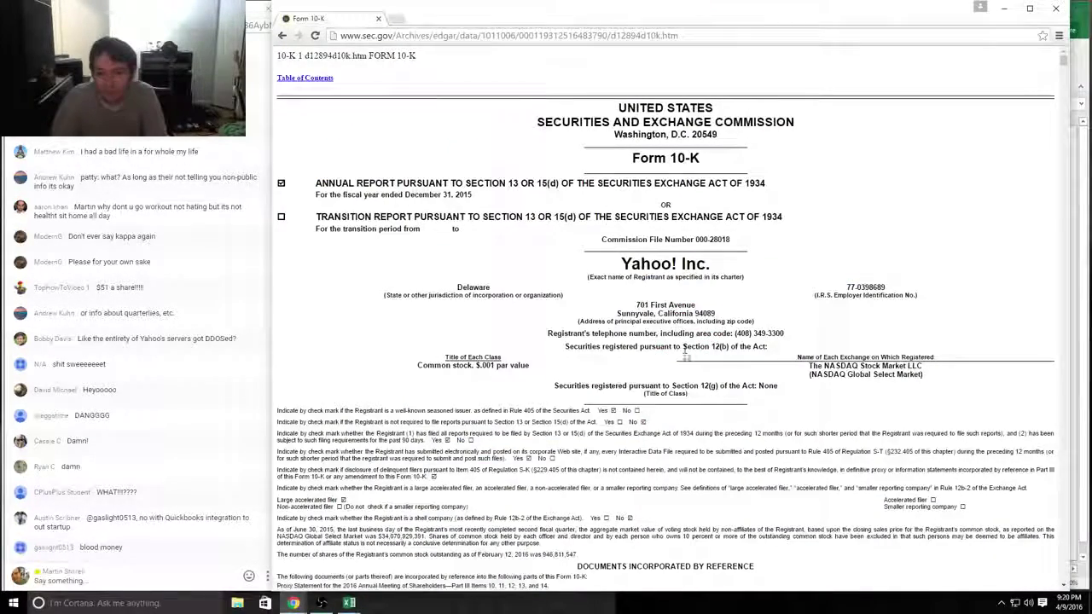
Step: Jump from the 10-K index to Item 8, Financial Statements and Supplementary Data
{"action": "scroll", "coordinate": [705, 350], "scroll_direction": "down", "scroll_amount": 8}
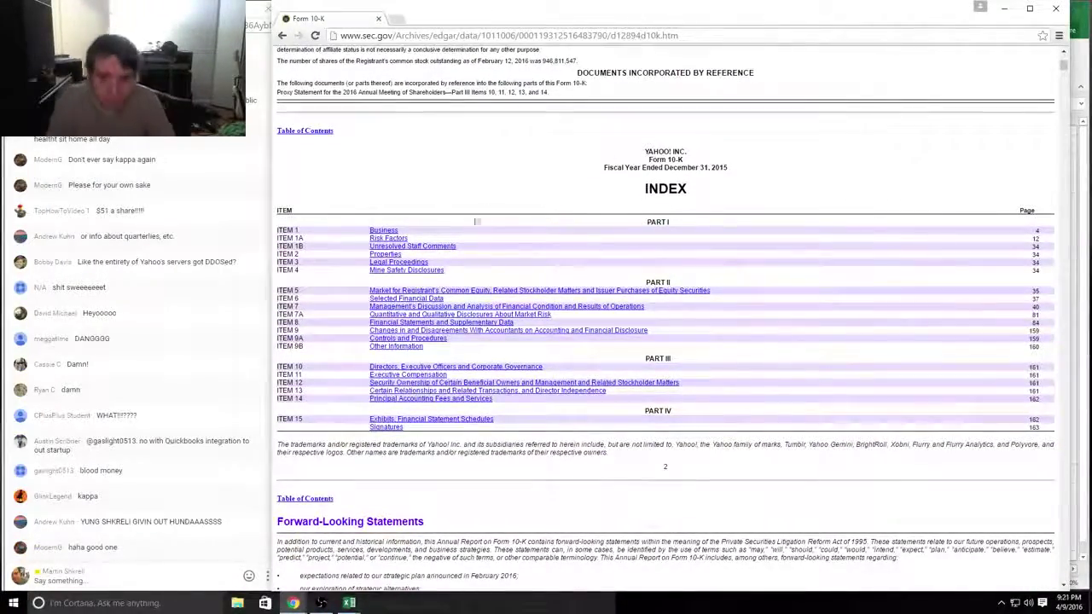
{"action": "left_click", "coordinate": [413, 324]}
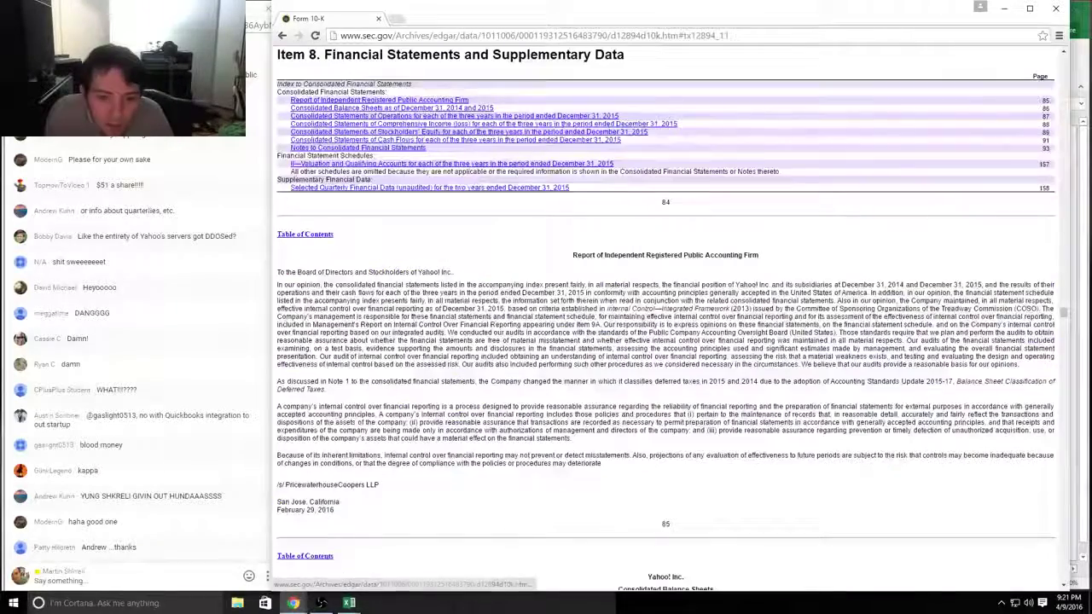
{"action": "scroll", "coordinate": [569, 320], "scroll_direction": "down", "scroll_amount": 4}
{"action": "scroll", "coordinate": [588, 313], "scroll_direction": "down", "scroll_amount": 2}
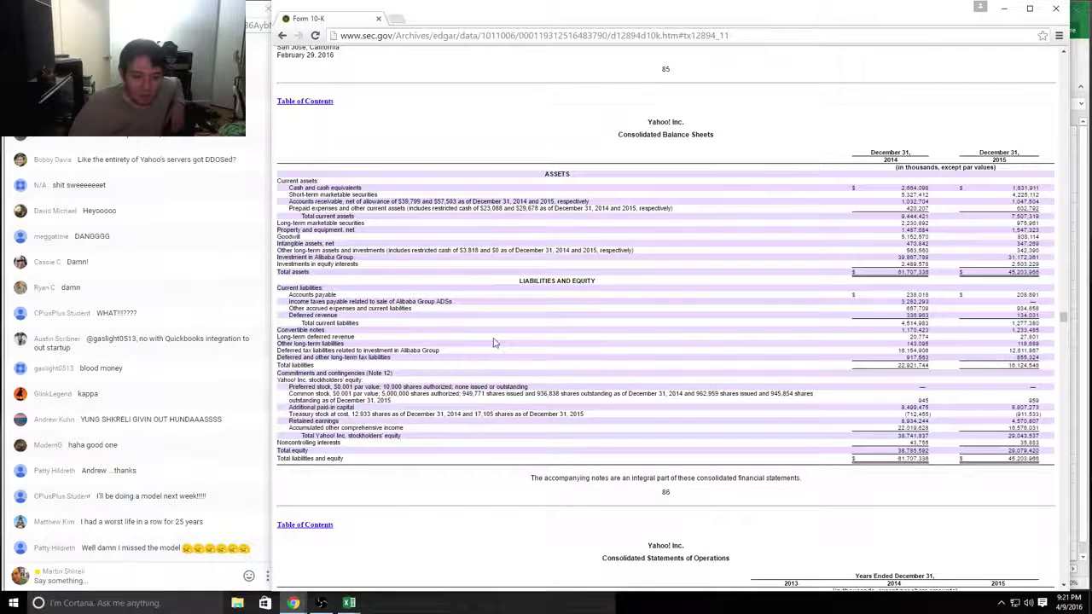
Step: Review the cash and cash equivalents row on the Consolidated Balance Sheets
{"action": "left_click_drag", "start_coordinate": [638, 124], "coordinate": [716, 139]}
{"action": "left_click", "coordinate": [734, 142]}
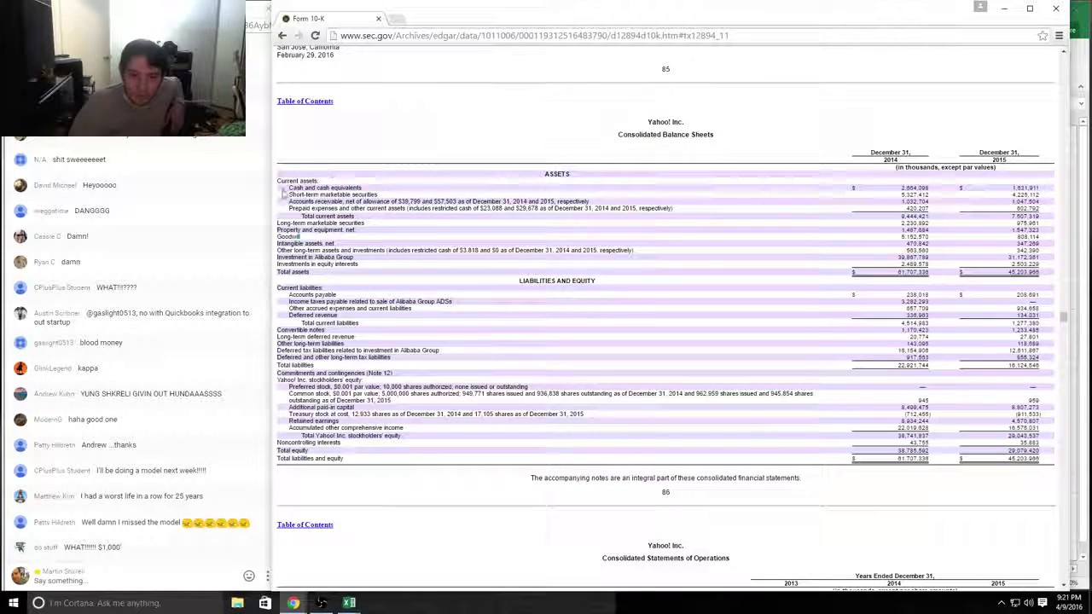
{"action": "left_click_drag", "start_coordinate": [349, 188], "coordinate": [1046, 185]}
{"action": "left_click", "coordinate": [1046, 184]}
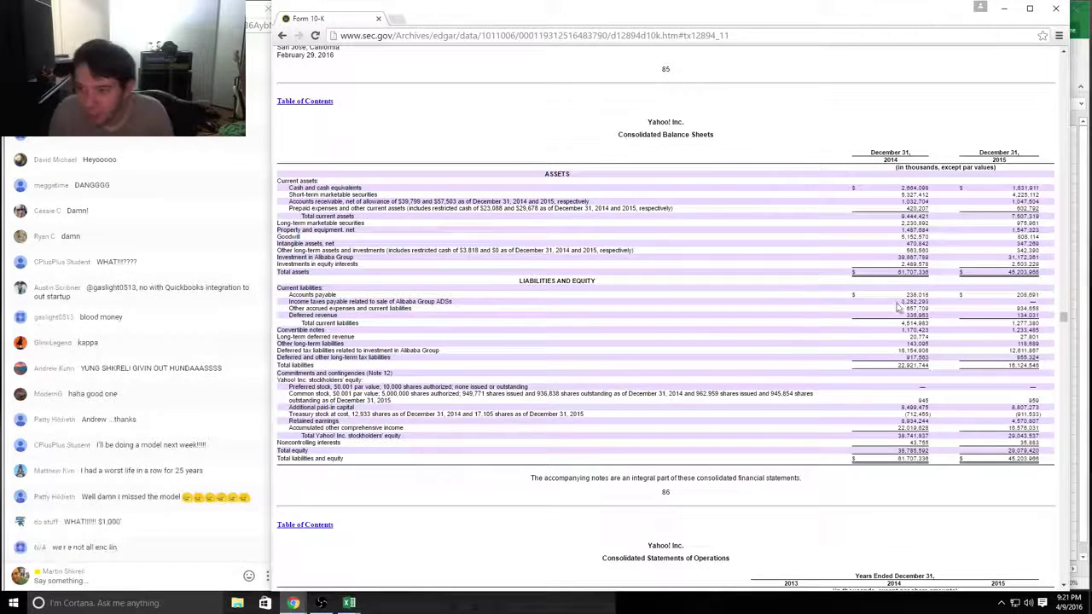
{"action": "key", "text": "alt+Tab"}
Step: Label K11 'Cash' and add a bold, underlined 'Sellable Assets' heading in K10
{"action": "left_click", "coordinate": [604, 324]}
{"action": "scroll", "coordinate": [685, 339], "scroll_direction": "up", "scroll_amount": 4}
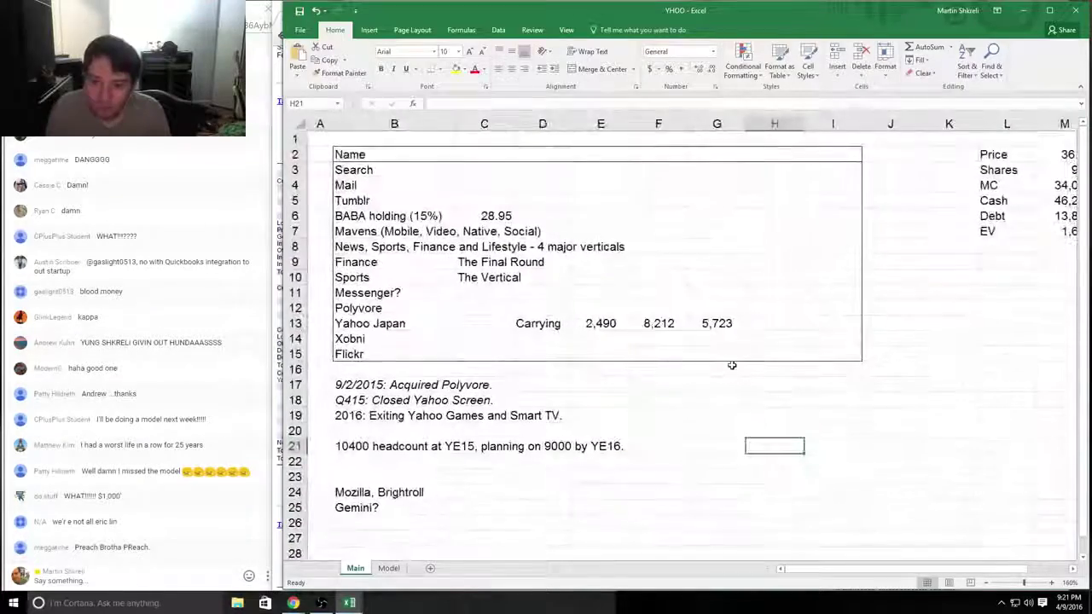
{"action": "scroll", "coordinate": [787, 378], "scroll_direction": "down", "scroll_amount": 2}
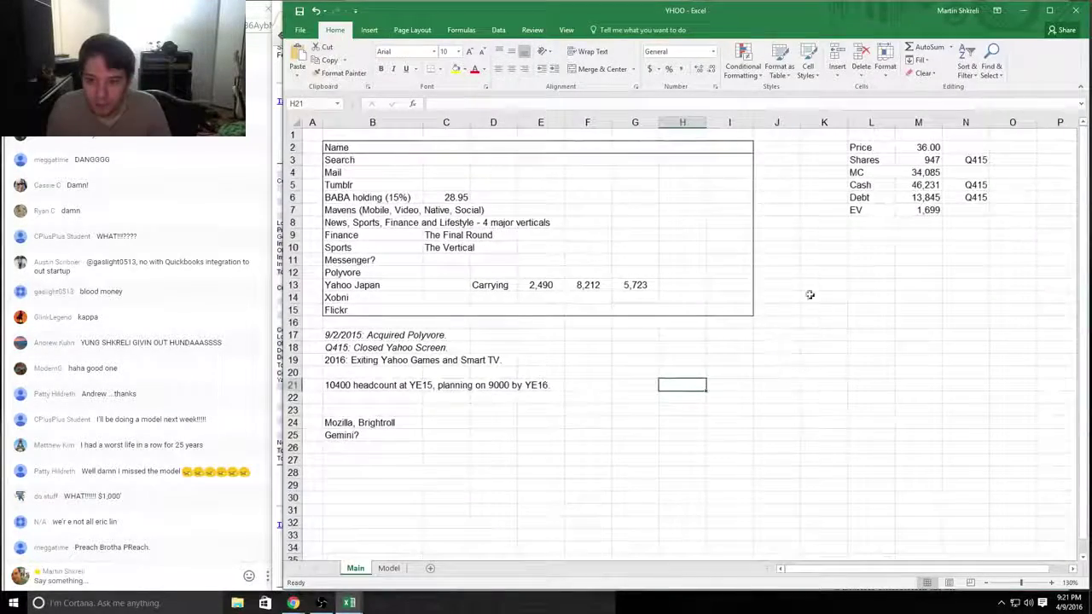
{"action": "left_click", "coordinate": [811, 261]}
{"action": "type", "text": "Cash"}
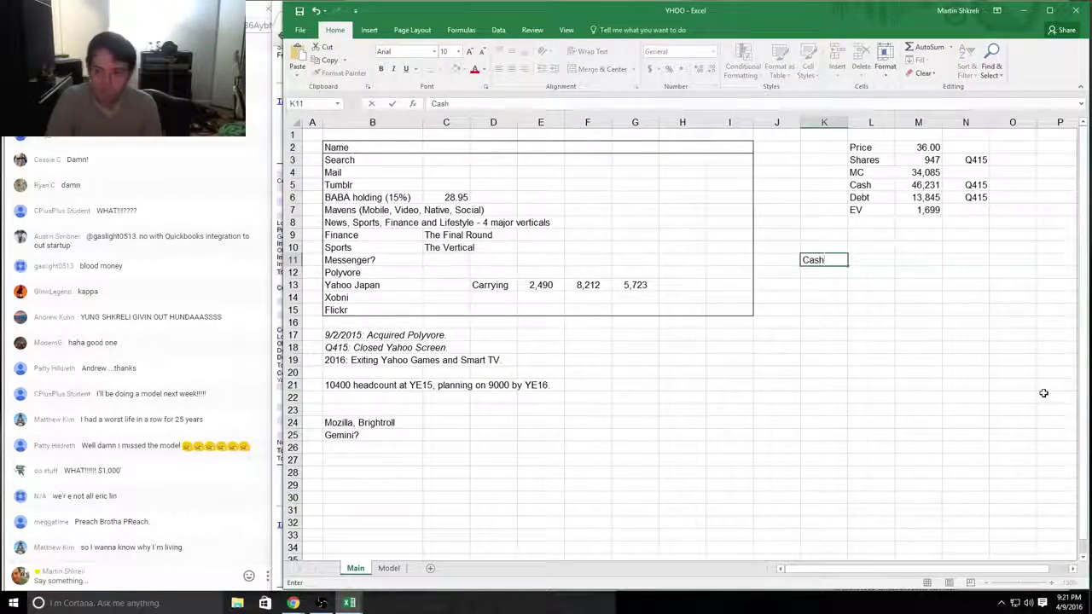
{"action": "key", "text": "Up"}
{"action": "type", "text": "LIQUID ASSE"}
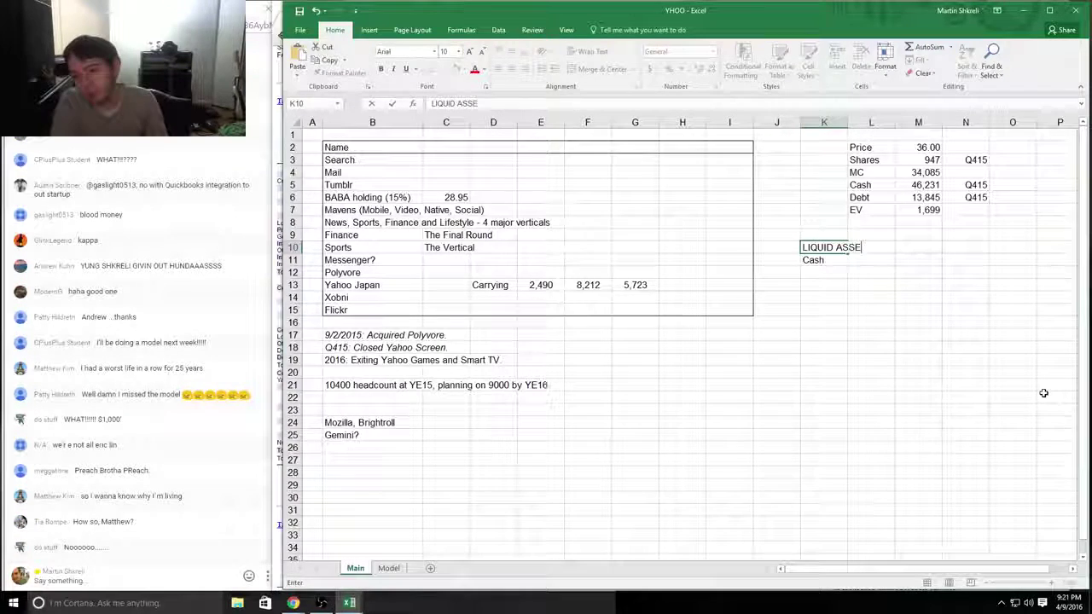
{"action": "key", "text": "Escape"}
{"action": "type", "text": "Sedl"}
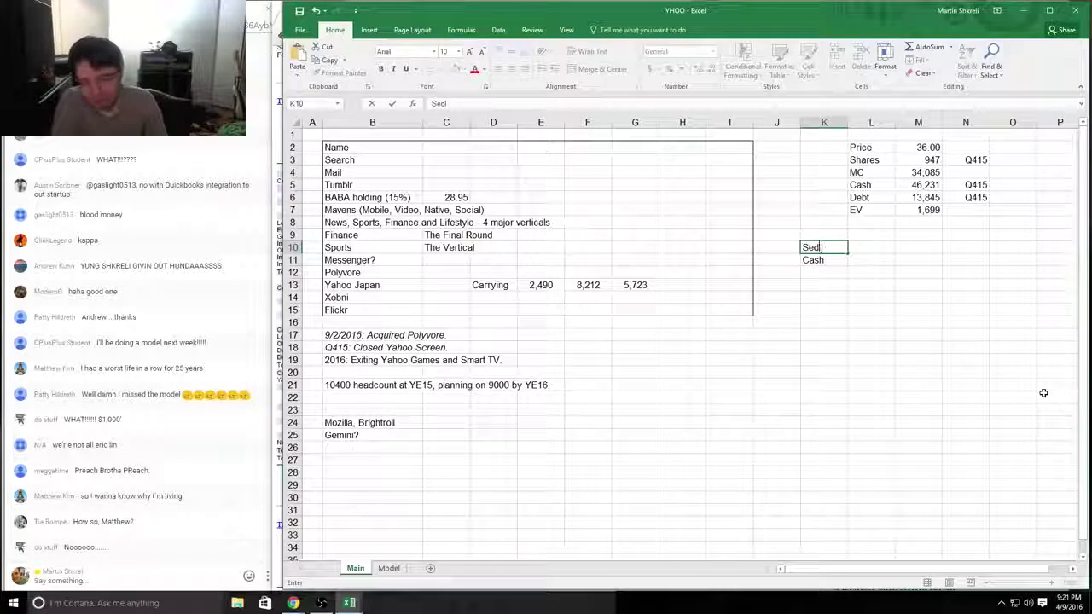
{"action": "type", "text": "able Assets"}
{"action": "key", "text": "Return"}
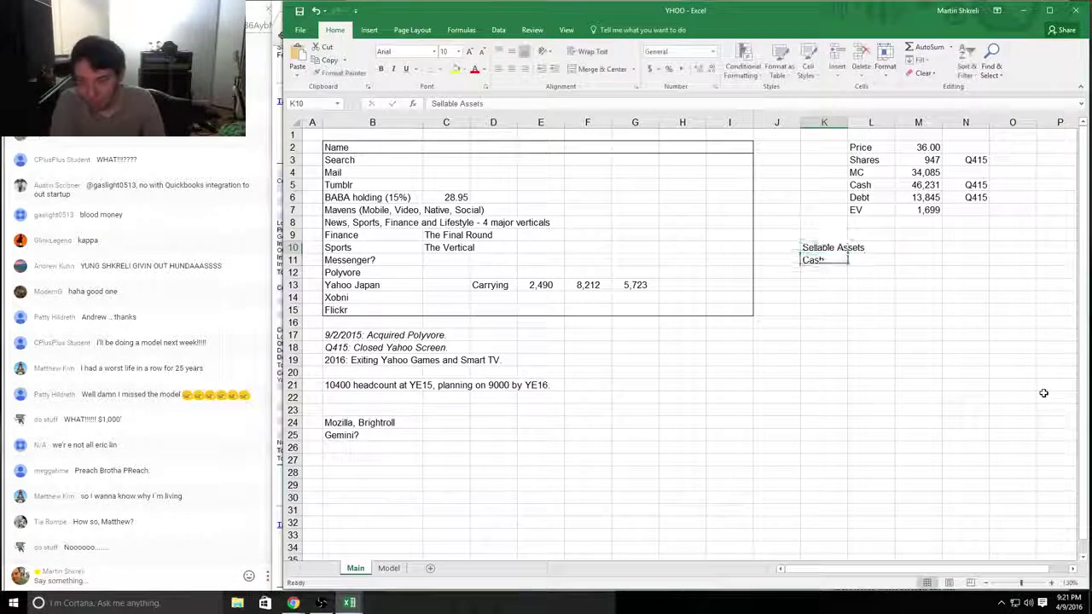
{"action": "key", "text": "ctrl+b"}
{"action": "key", "text": "ctrl+u"}
{"action": "key", "text": "Right"}
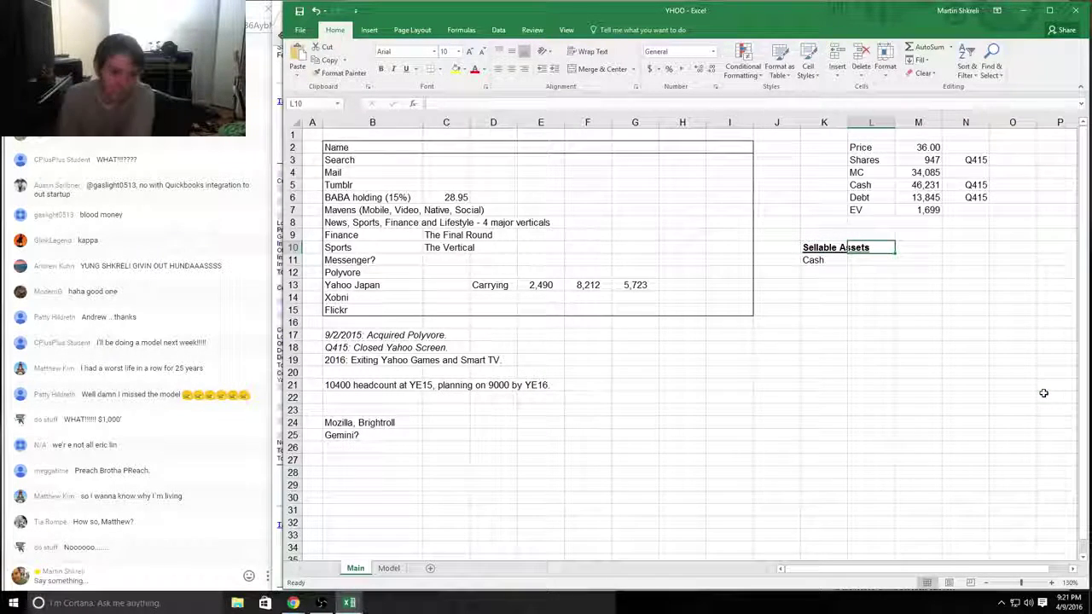
Step: Enter the 10-K cash figure 1,631,911 in L11 with thousands separators
{"action": "key", "text": "alt+Tab"}
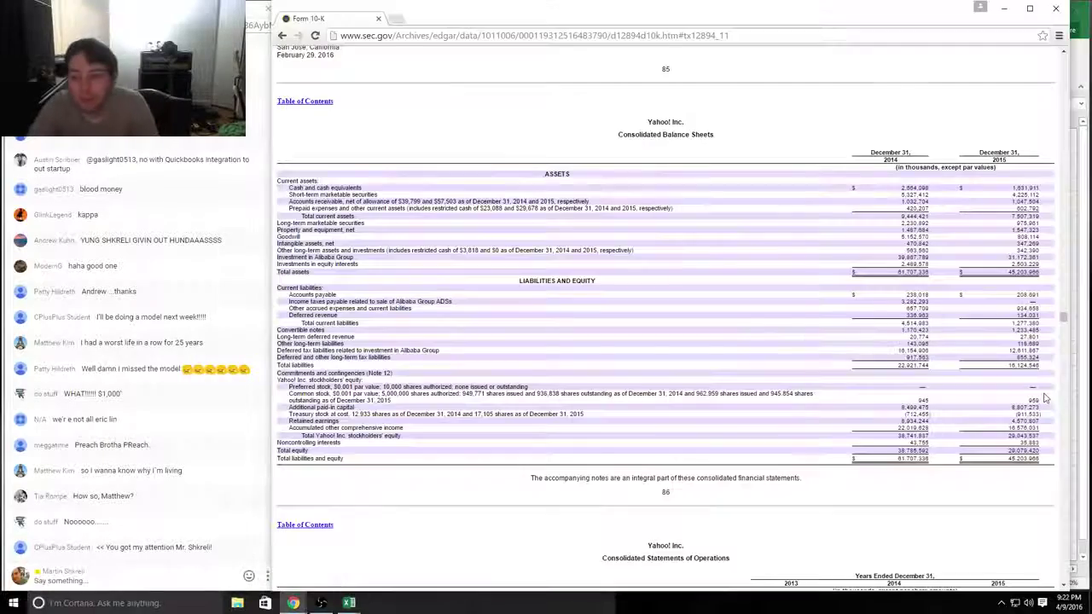
{"action": "key", "text": "alt+Tab"}
{"action": "type", "text": "1631911"}
{"action": "key", "text": "ctrl+Return"}
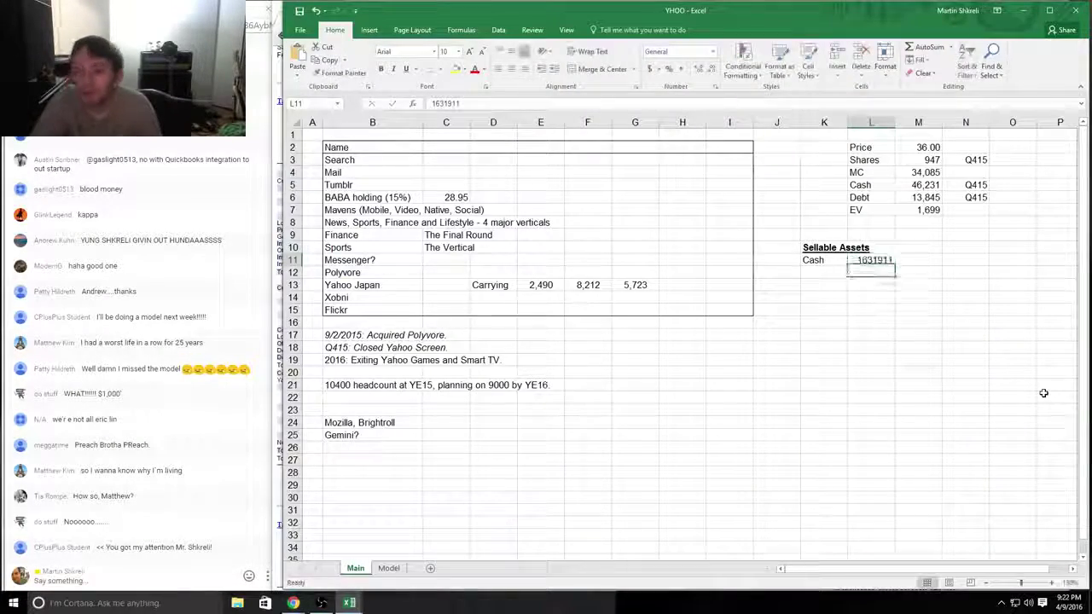
{"action": "key", "text": "ctrl+1"}
{"action": "key", "text": "Down"}
{"action": "key", "text": "alt+u"}
{"action": "key", "text": "Return"}
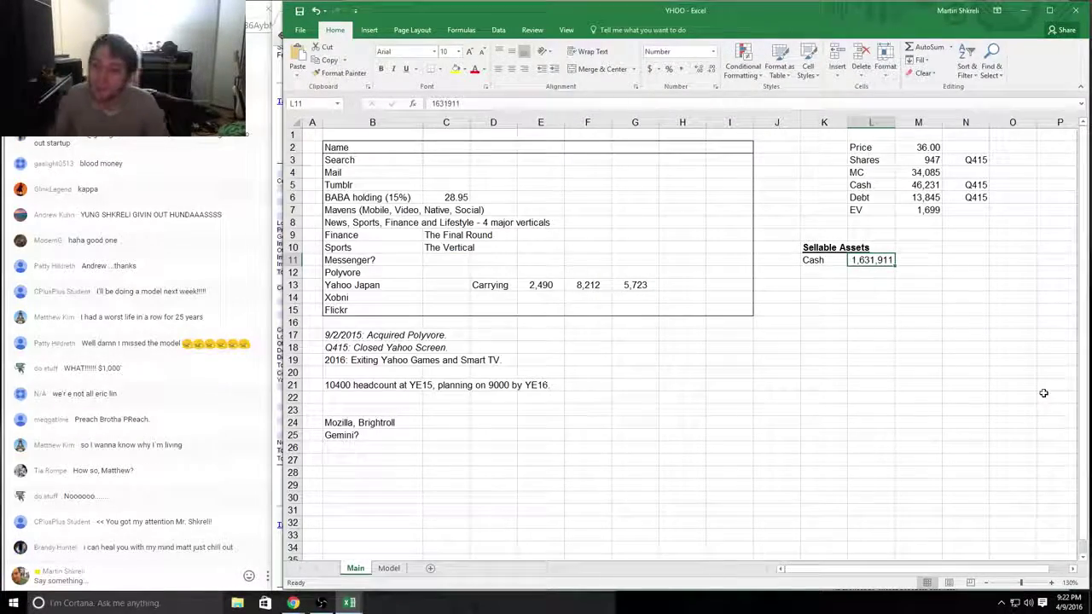
Step: Add the ST MS row with 4,225,112 in L12, formatted with thousands separators
{"action": "key", "text": "alt+Tab"}
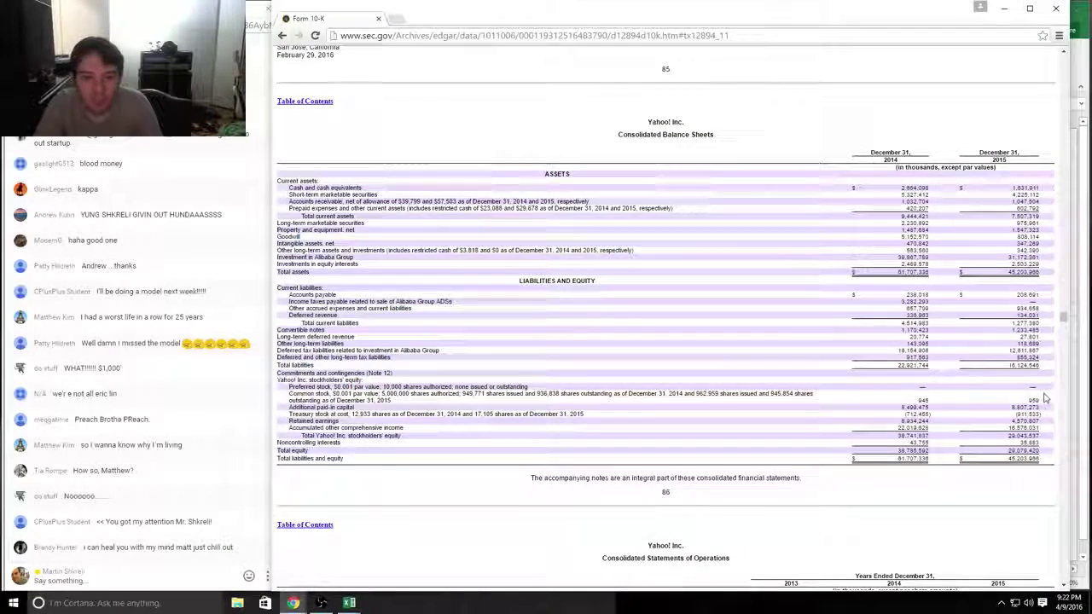
{"action": "key", "text": "alt+Tab"}
{"action": "type", "text": "Inv"}
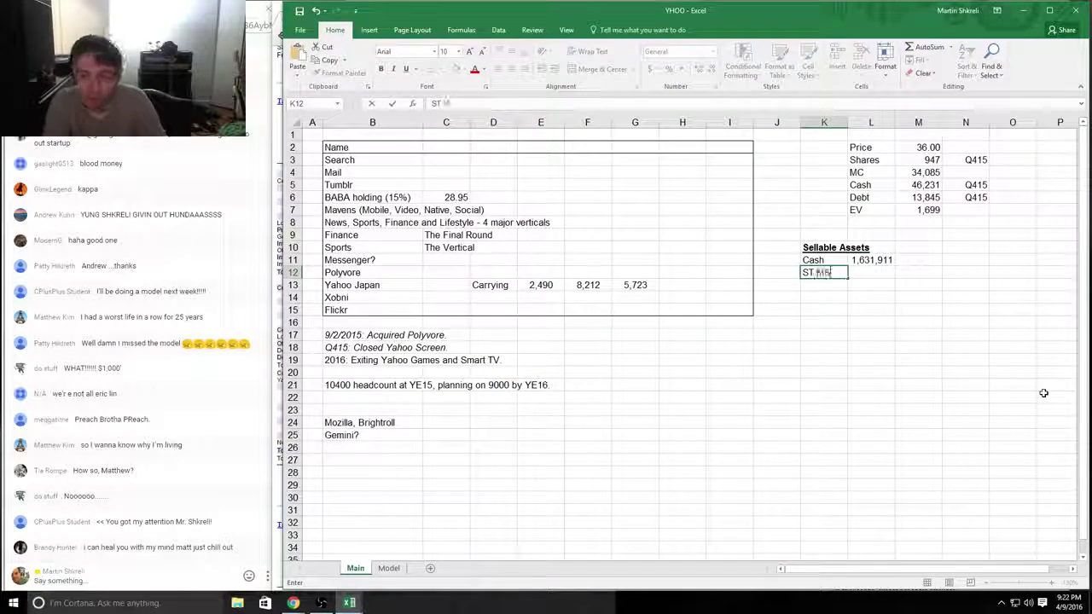
{"action": "key", "text": "Tab"}
{"action": "key", "text": "alt+Tab"}
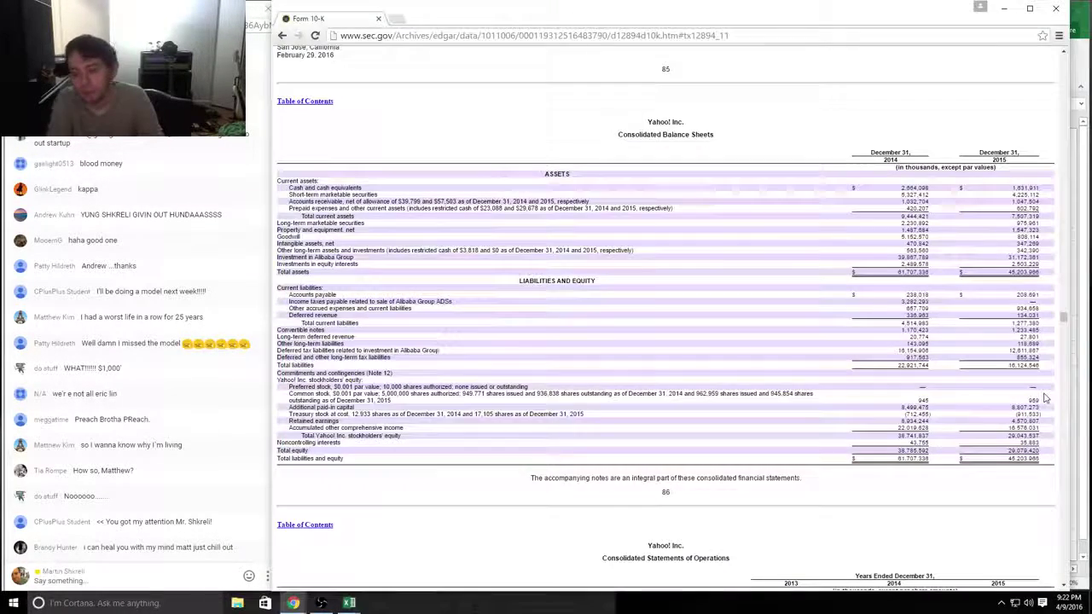
{"action": "key", "text": "alt+Tab"}
{"action": "type", "text": "4225112"}
{"action": "key", "text": "ctrl+Return"}
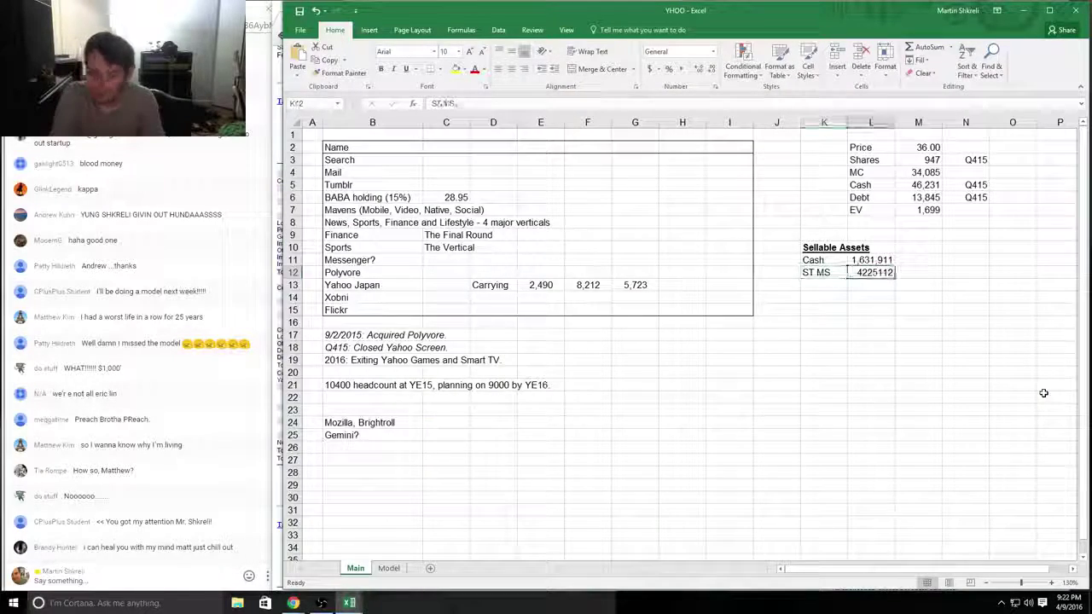
{"action": "key", "text": "ctrl+1"}
{"action": "key", "text": "Down"}
{"action": "type", "text": "0"}
{"action": "key", "text": "Tab"}
{"action": "key", "text": "space"}
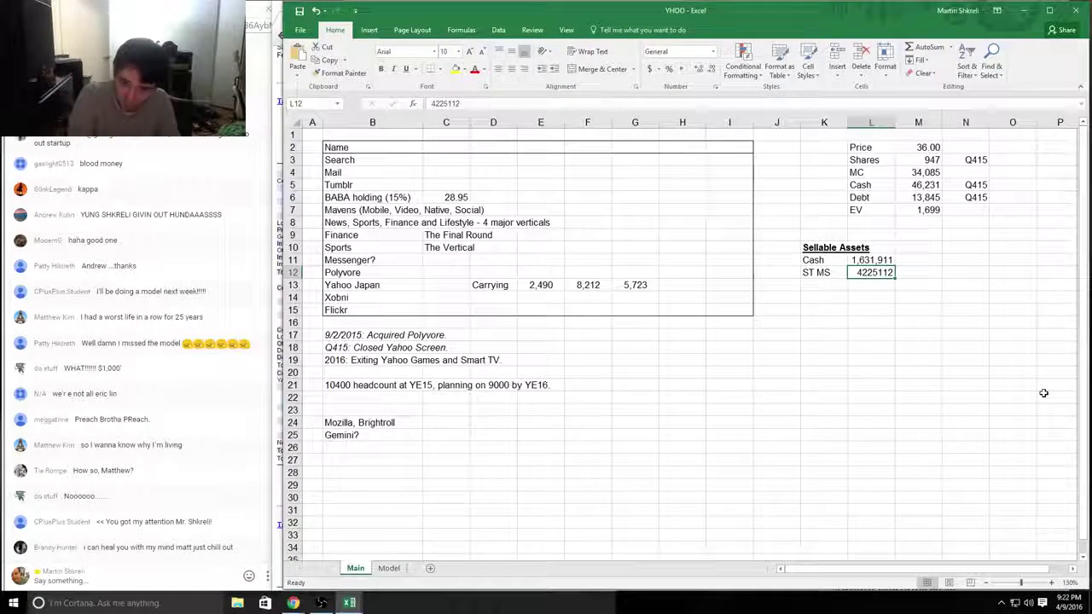
{"action": "key", "text": "Return"}
{"action": "key", "text": "Return"}
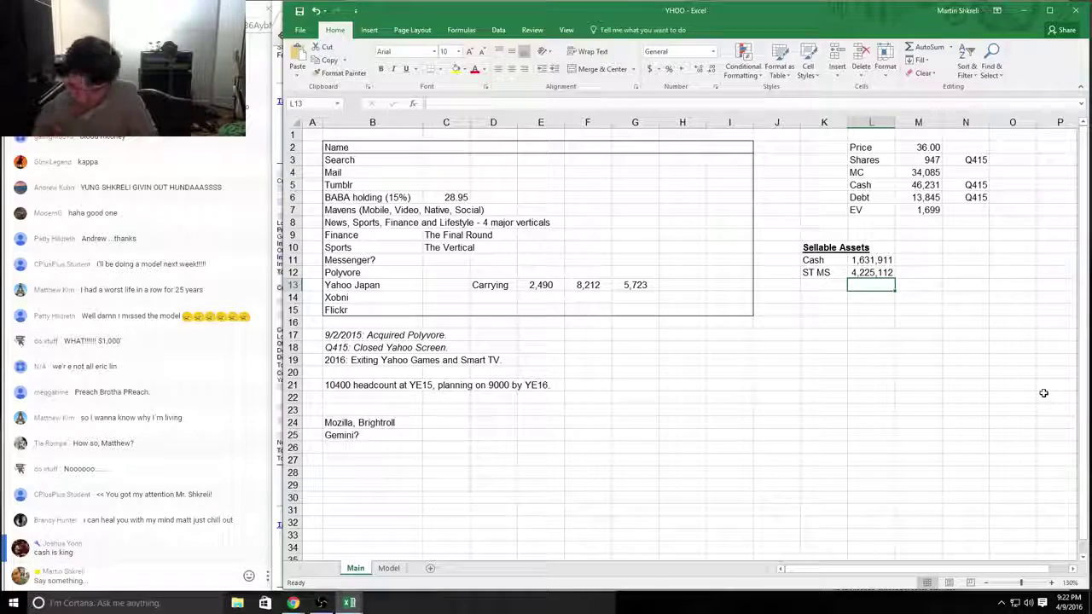
Step: Start a SUM formula in L25 over the Sellable Assets values in column L
{"action": "left_click", "coordinate": [863, 438]}
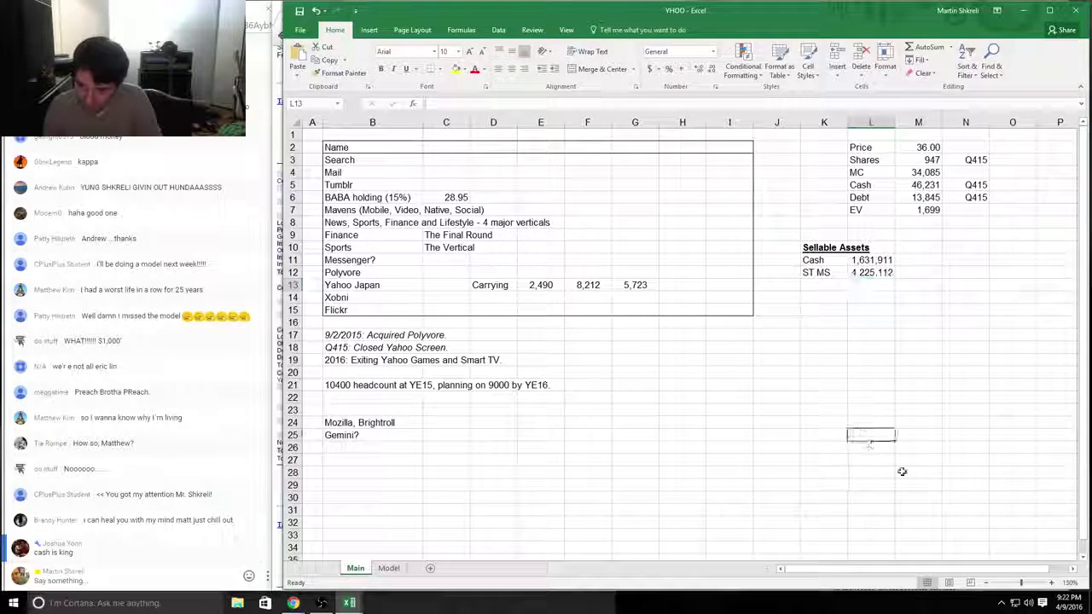
{"action": "type", "text": "=sum("}
{"action": "key", "text": "Up"}
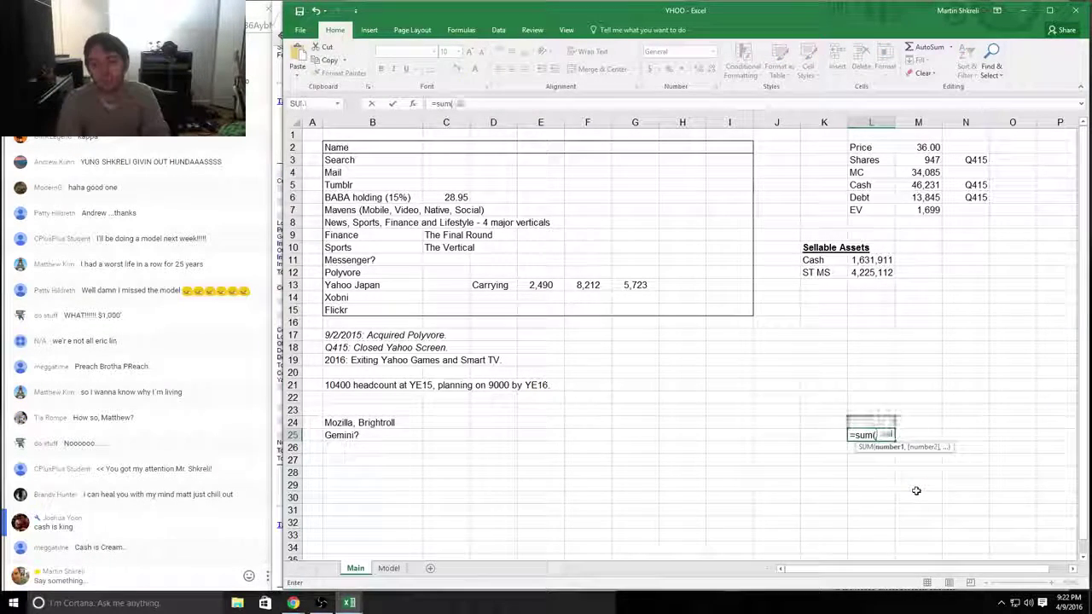
{"action": "key", "text": "shift+Up"}
{"action": "key", "text": "shift+Up"}
{"action": "key", "text": "shift+Up"}
{"action": "key", "text": "shift+Up"}
{"action": "key", "text": "shift+Up"}
{"action": "key", "text": "shift+Up"}
{"action": "key", "text": "shift+Up"}
{"action": "key", "text": "shift+Up"}
{"action": "key", "text": "shift+Up"}
{"action": "key", "text": "shift+Up"}
{"action": "key", "text": "shift+Up"}
{"action": "key", "text": "shift+Up"}
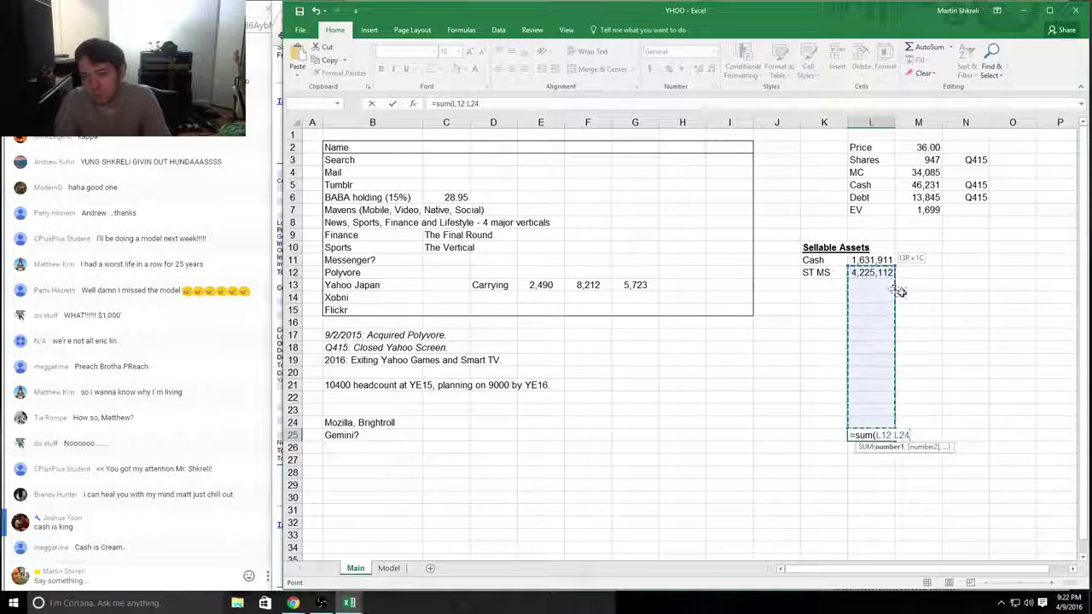
{"action": "left_click", "coordinate": [132, 585]}
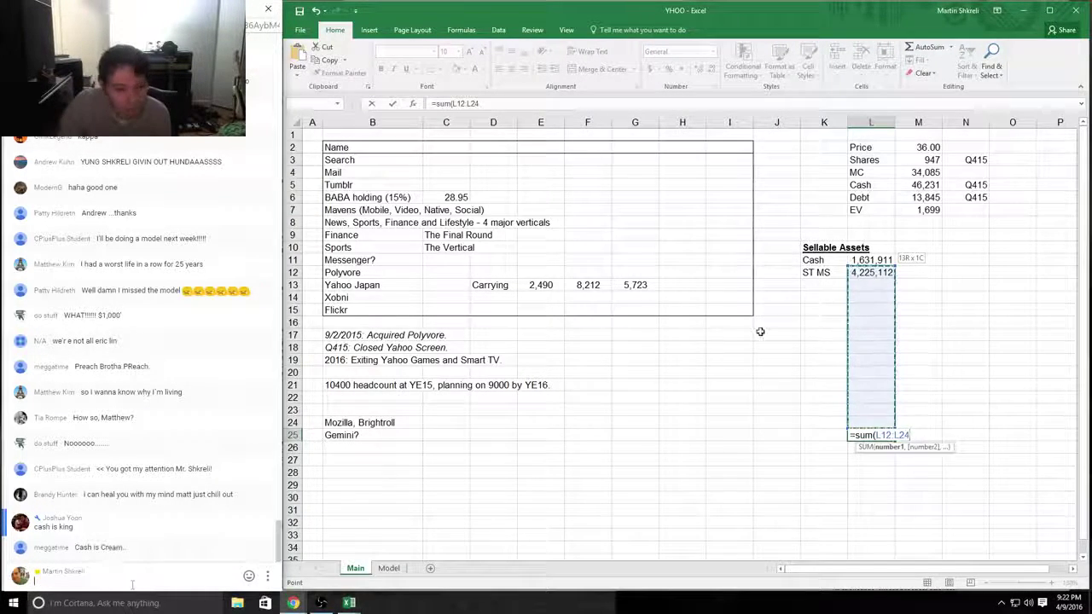
{"action": "left_click_drag", "start_coordinate": [871, 422], "coordinate": [869, 265]}
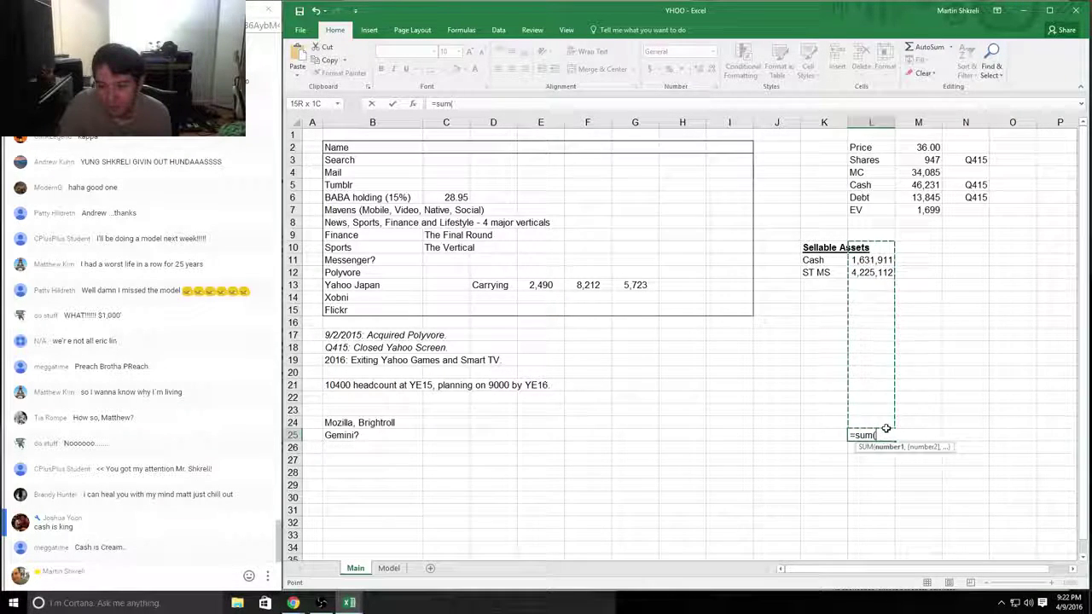
{"action": "left_click", "coordinate": [871, 259]}
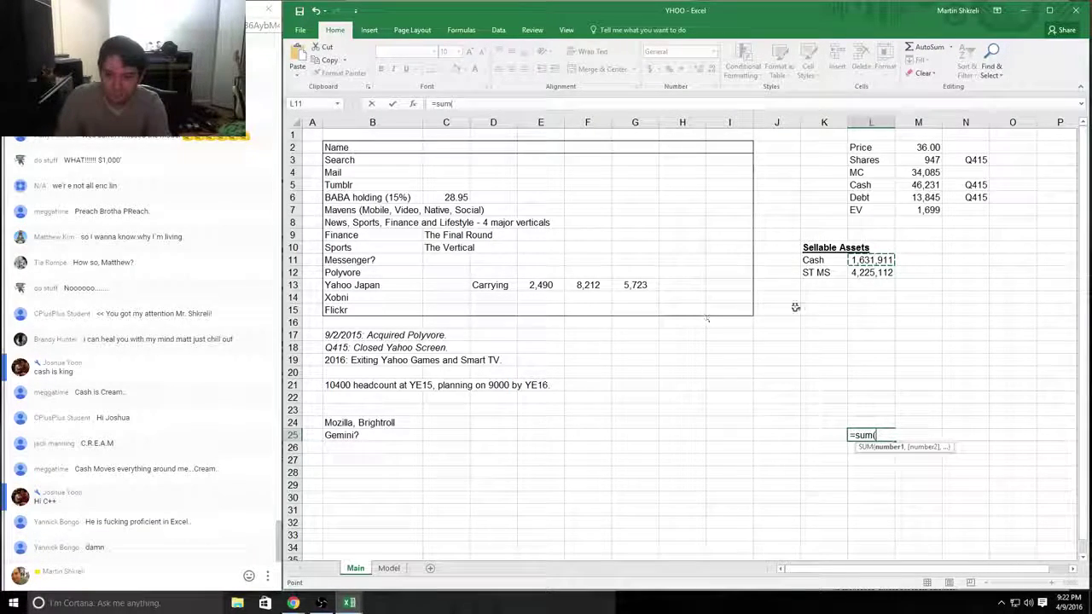
Step: Check the Accounts receivable and Prepaid expenses rows on the 10-K balance sheet
{"action": "key", "text": "alt+Tab"}
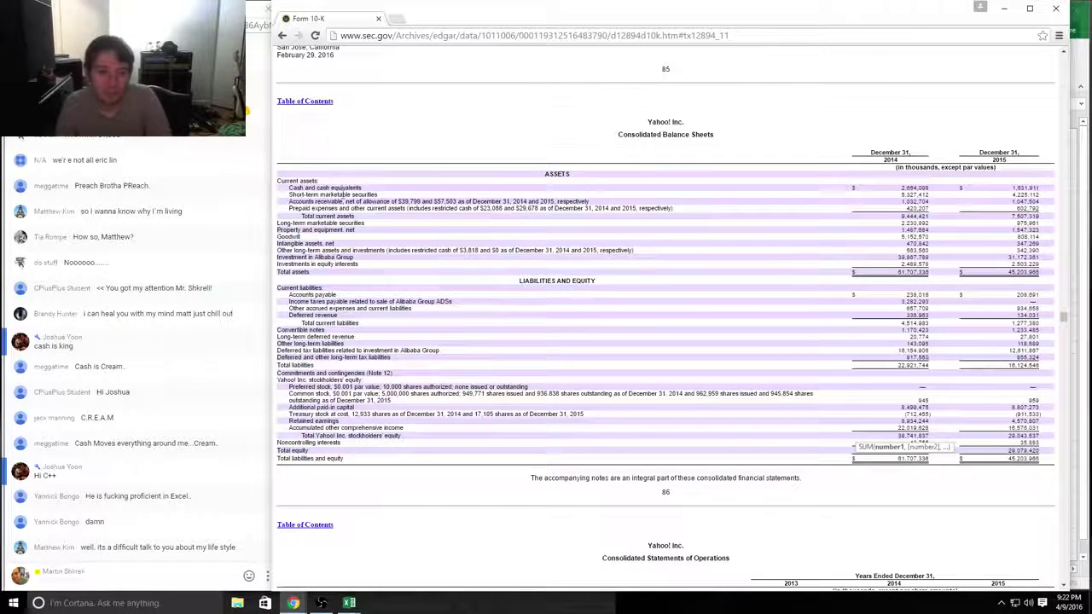
{"action": "left_click_drag", "start_coordinate": [299, 201], "coordinate": [1037, 204]}
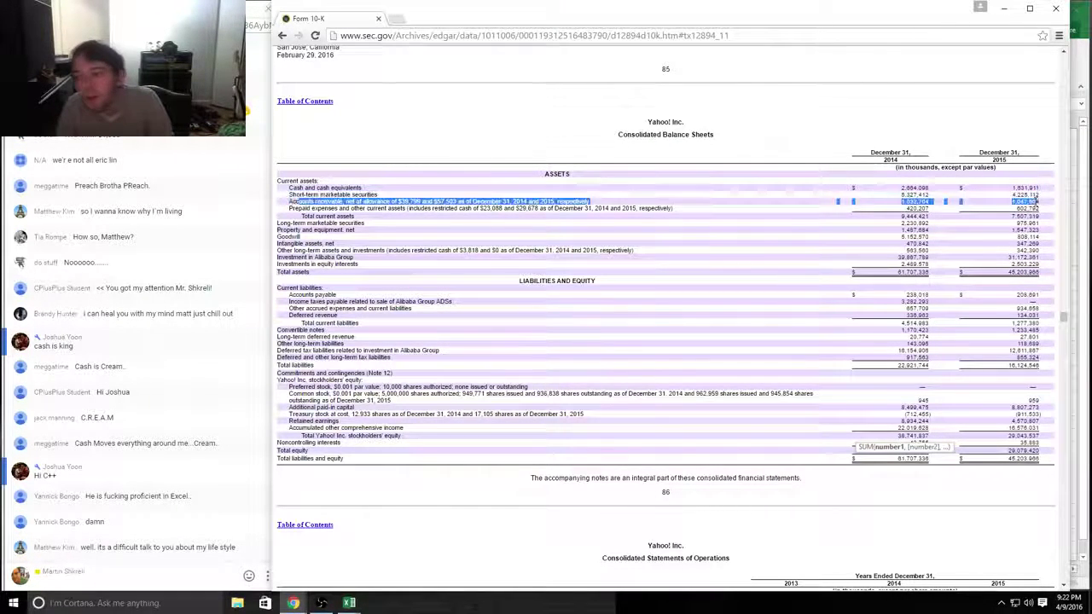
{"action": "left_click_drag", "start_coordinate": [289, 202], "coordinate": [1036, 202]}
{"action": "key", "text": "alt+Tab"}
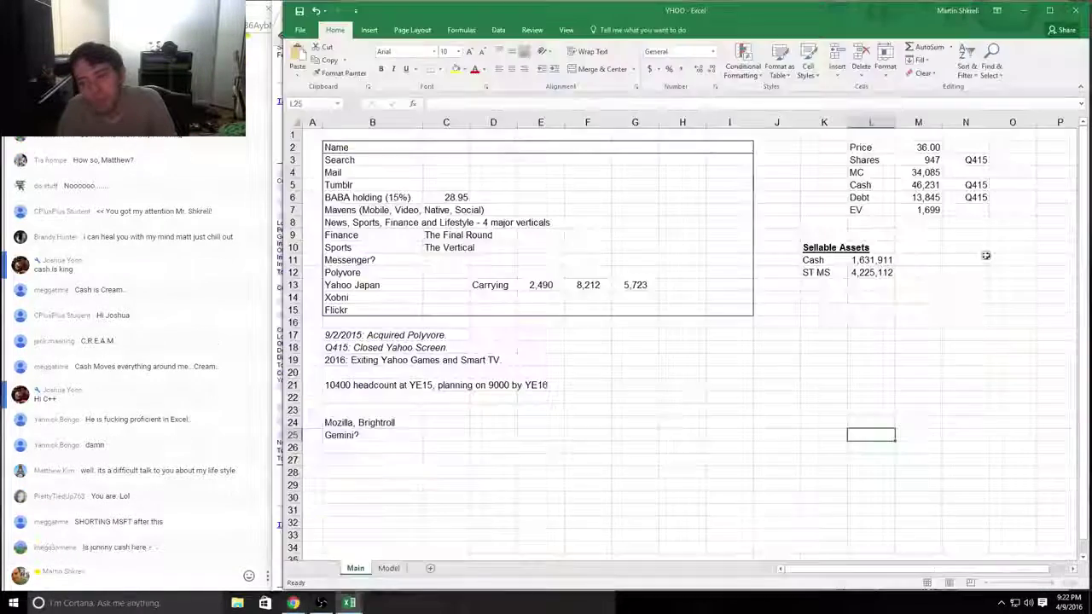
{"action": "left_click", "coordinate": [819, 384]}
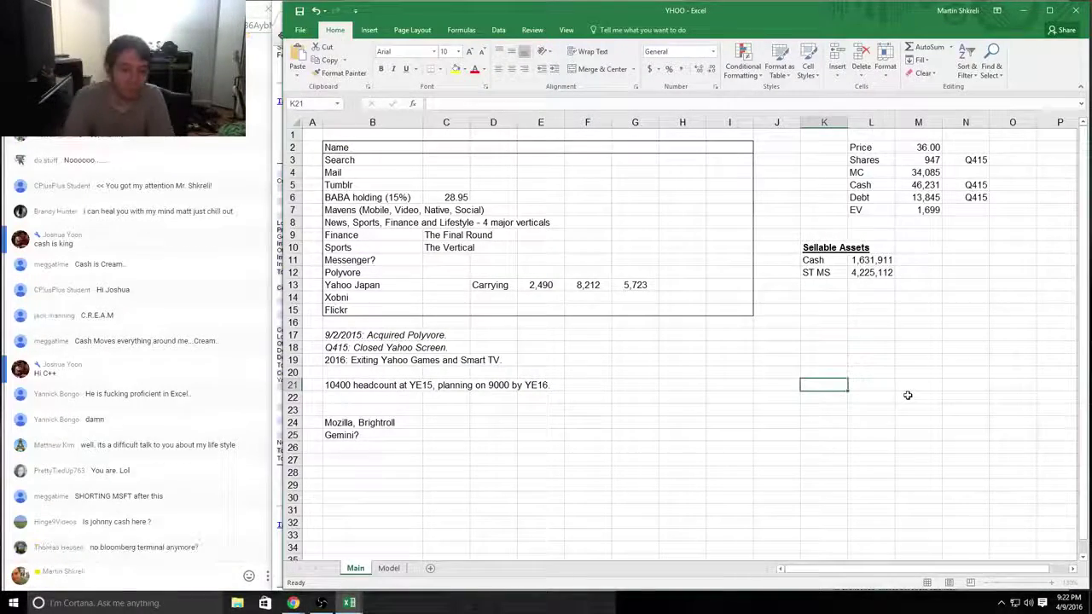
{"action": "type", "text": "=sum"}
{"action": "key", "text": "Escape"}
{"action": "type", "text": "Total"}
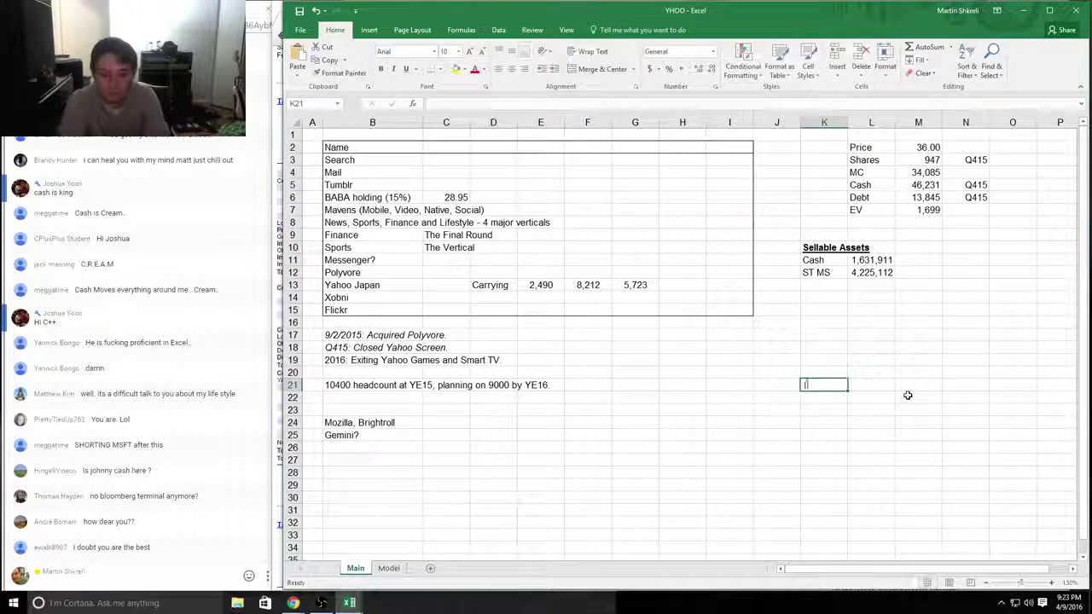
{"action": "key", "text": "Tab"}
{"action": "type", "text": "=Sum("}
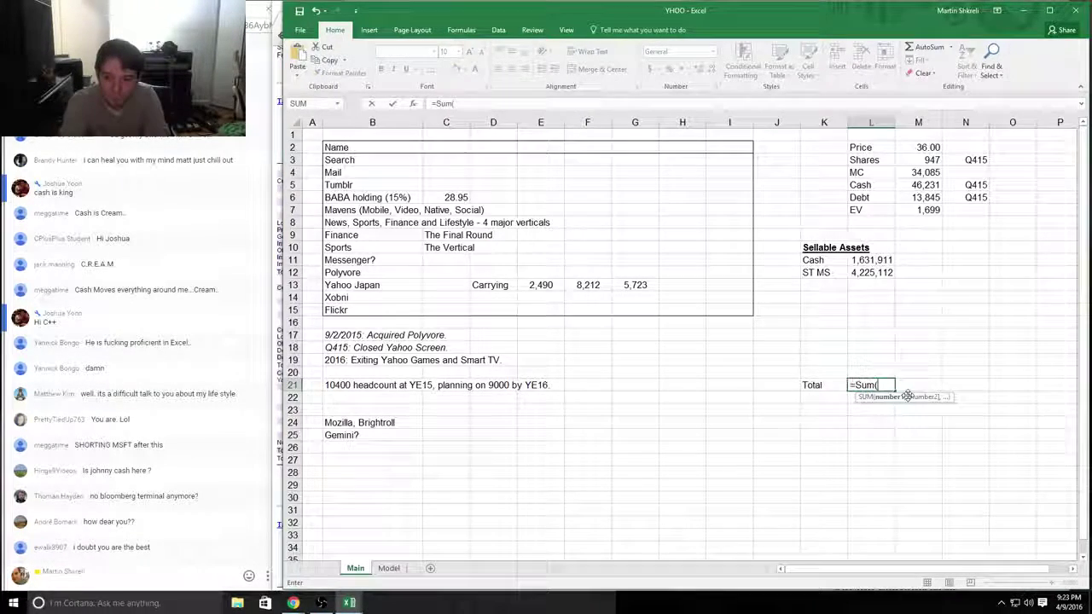
{"action": "key", "text": "Up"}
{"action": "key", "text": "Up"}
{"action": "key", "text": "Up"}
{"action": "key", "text": "Up"}
{"action": "key", "text": "Up"}
{"action": "key", "text": "Up"}
{"action": "key", "text": "Up"}
{"action": "key", "text": "Up"}
{"action": "key", "text": "Up"}
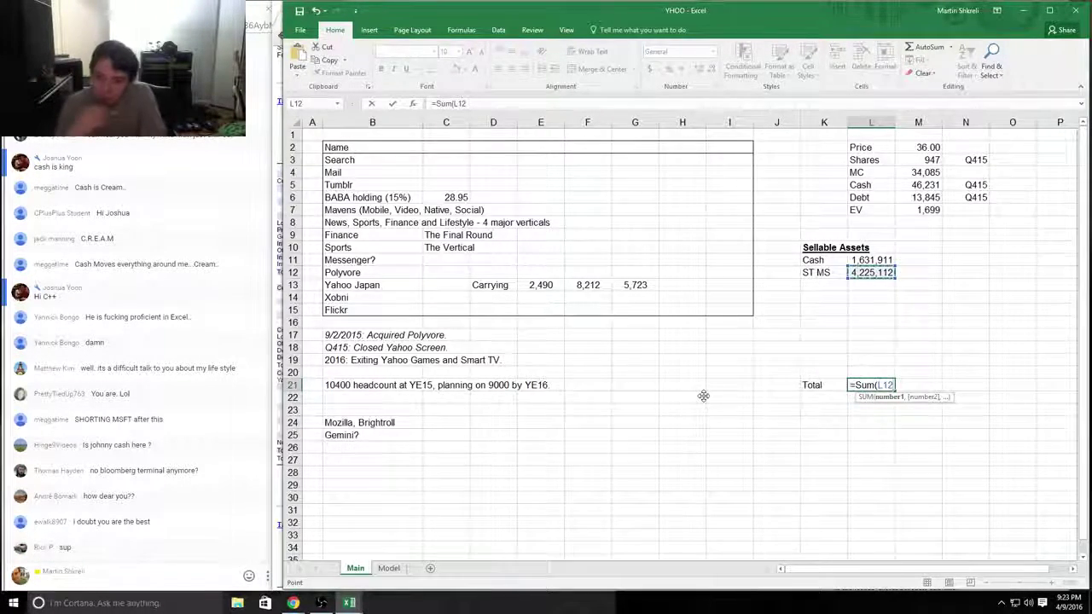
{"action": "key", "text": "alt+Tab"}
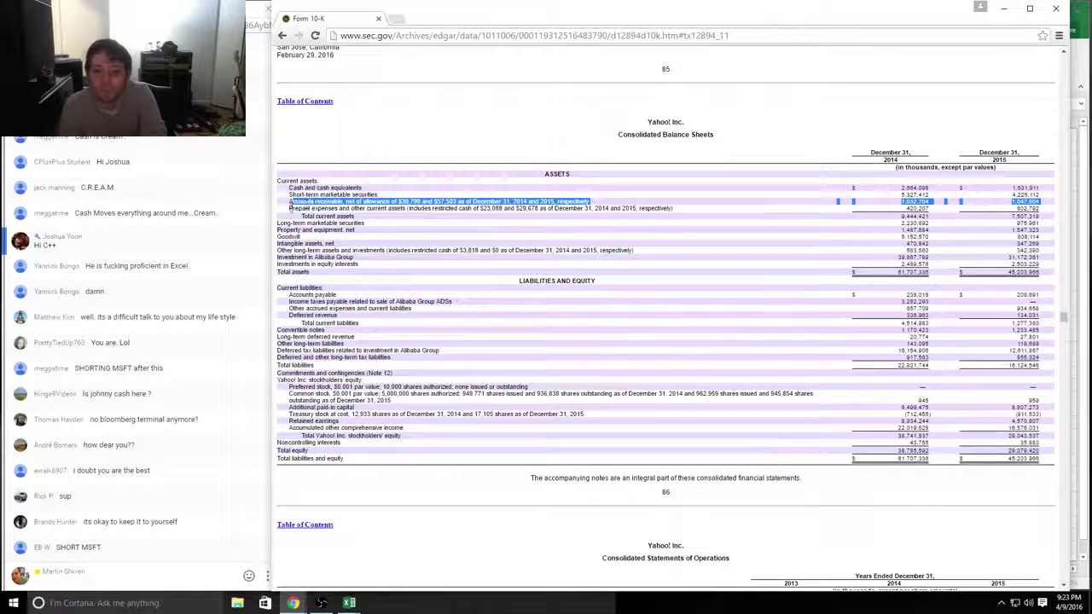
{"action": "left_click", "coordinate": [290, 205]}
{"action": "left_click_drag", "start_coordinate": [290, 203], "coordinate": [1042, 210]}
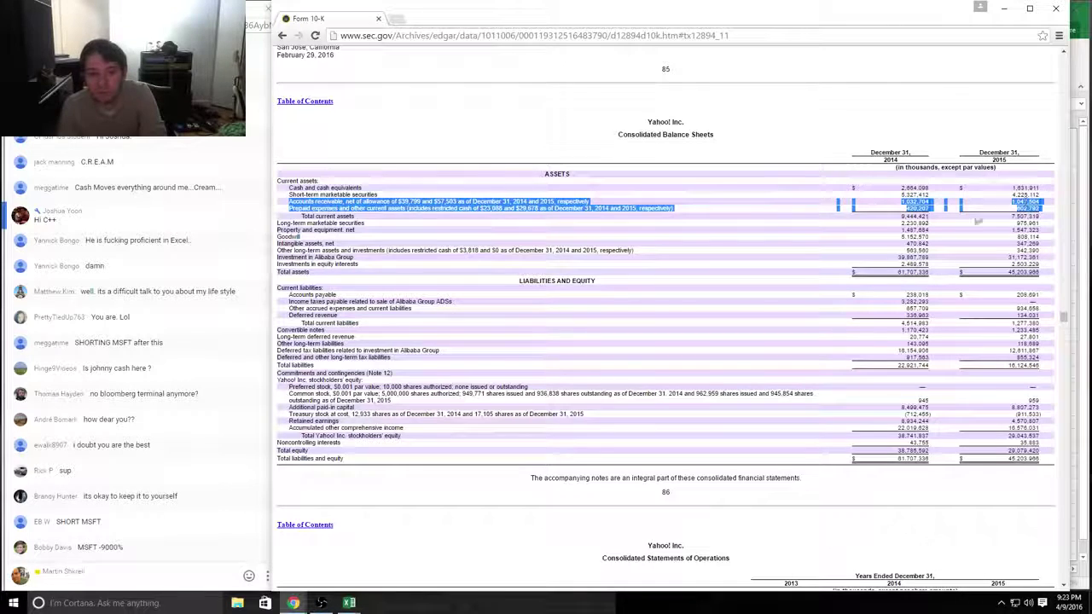
{"action": "left_click_drag", "start_coordinate": [302, 216], "coordinate": [965, 201]}
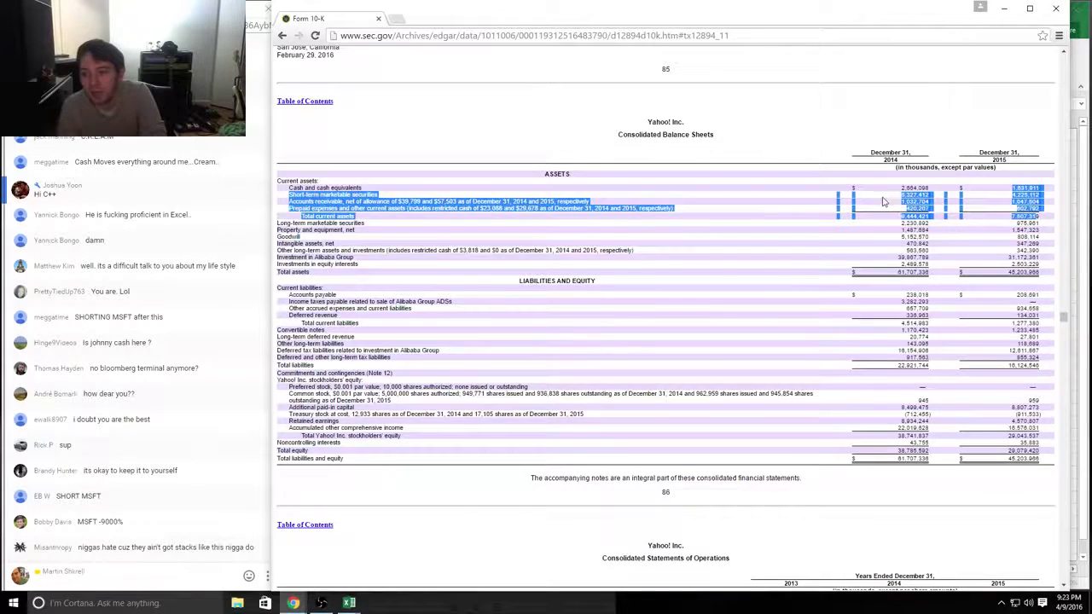
{"action": "key", "text": "alt+Tab"}
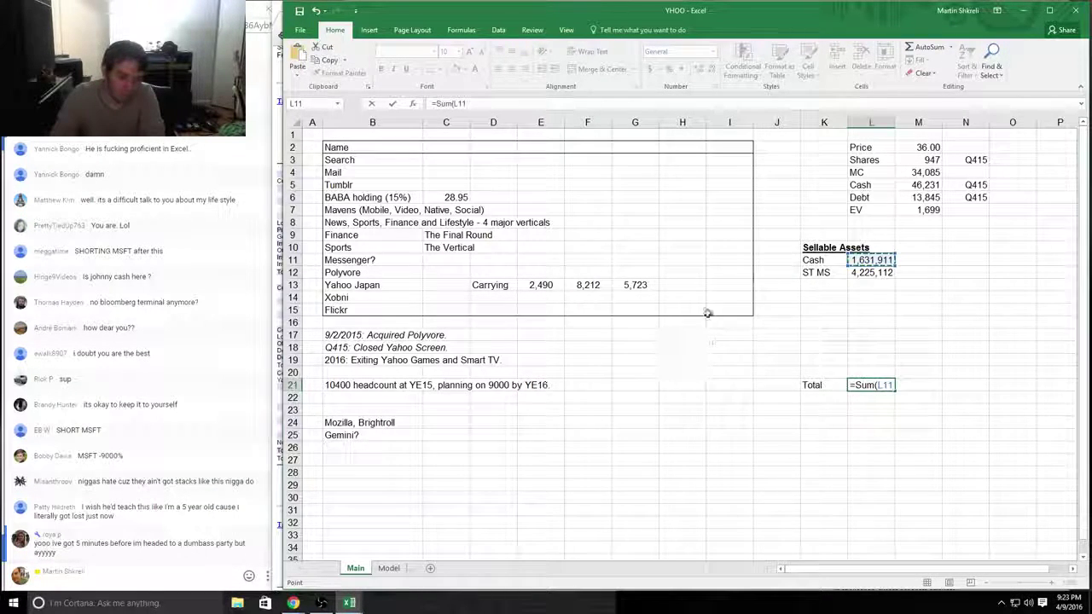
{"action": "key", "text": "F8"}
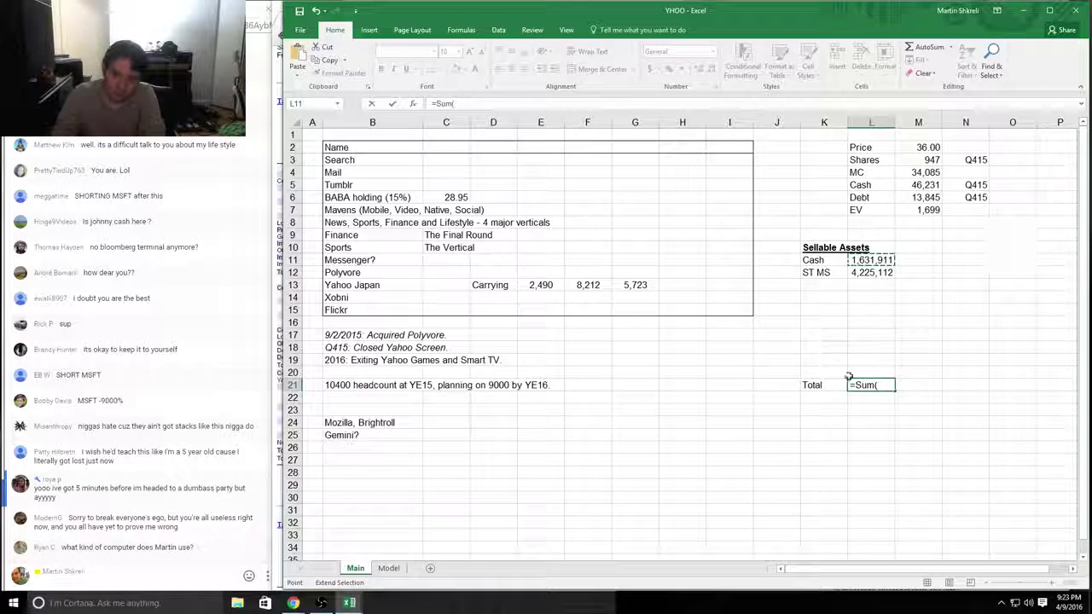
{"action": "key", "text": "Escape"}
{"action": "left_click", "coordinate": [631, 301]}
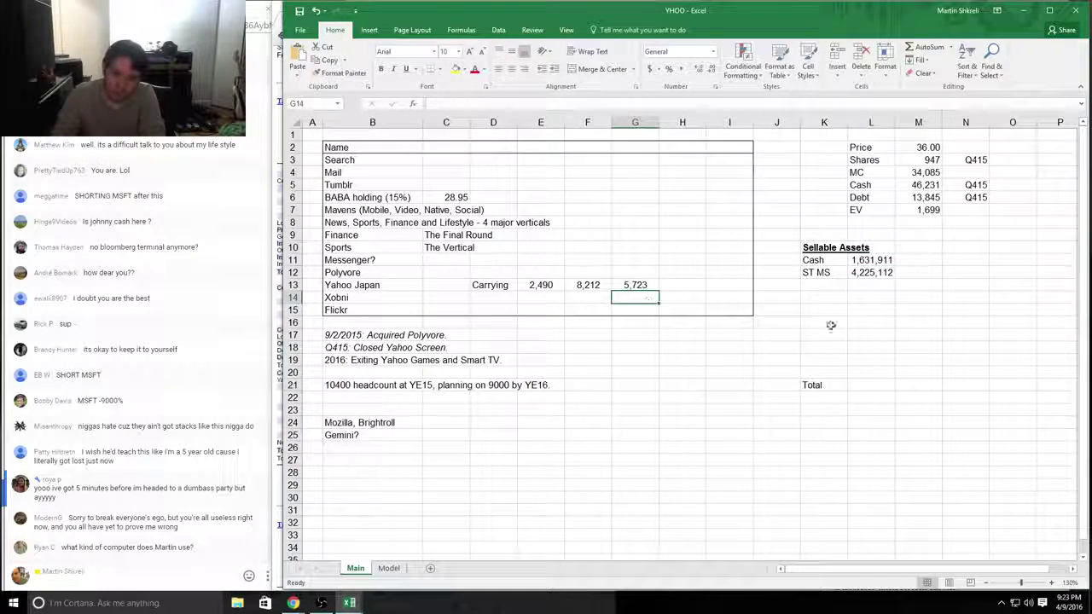
{"action": "left_click", "coordinate": [831, 297]}
{"action": "left_click", "coordinate": [824, 372]}
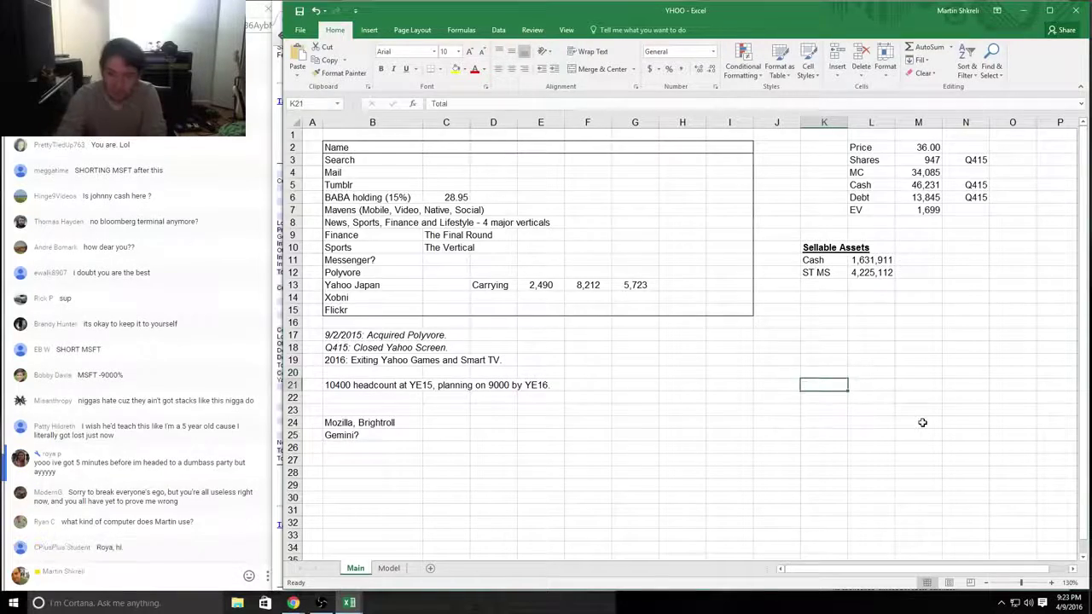
Step: Undo the K21 Total label, then disable multi-threaded processing in Excel's Advanced options
{"action": "key", "text": "ctrl+z"}
{"action": "key", "text": "Up"}
{"action": "key", "text": "Up"}
{"action": "key", "text": "Up"}
{"action": "key", "text": "Up"}
{"action": "key", "text": "Up"}
{"action": "key", "text": "Up"}
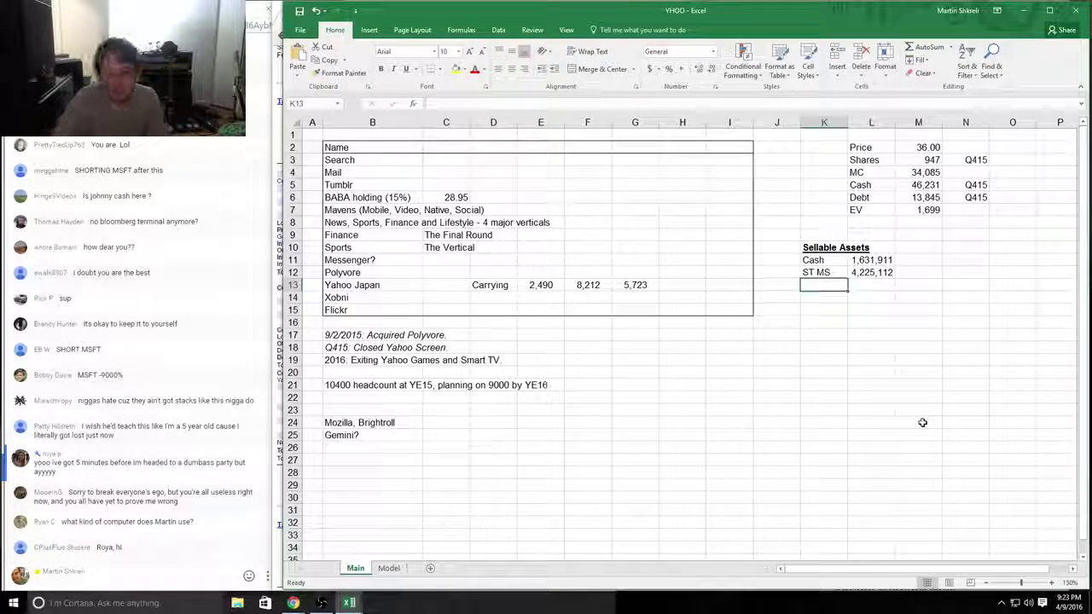
{"action": "key", "text": "ctrl+o"}
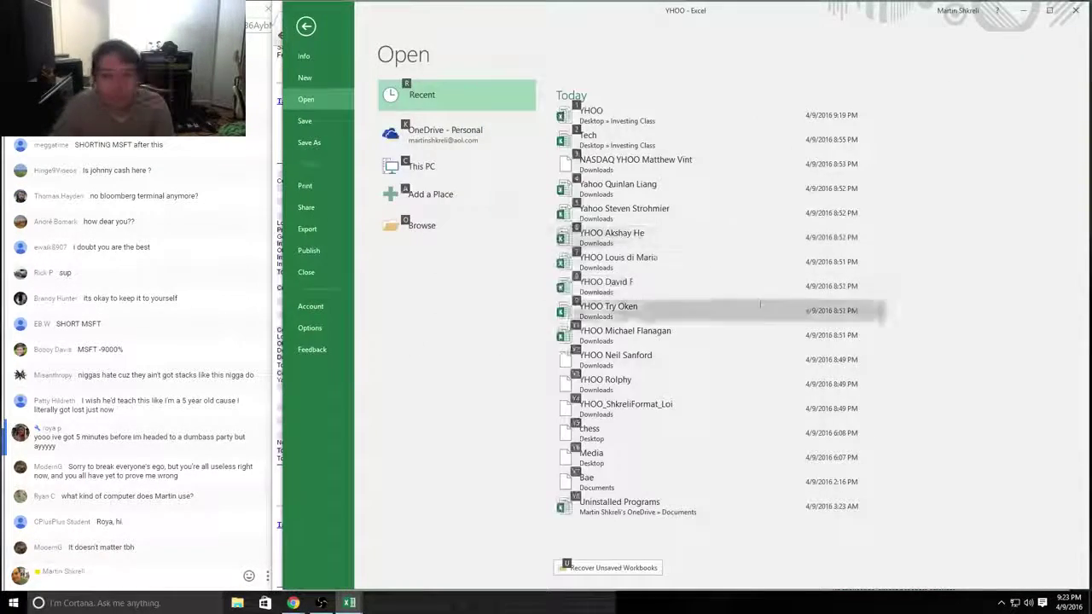
{"action": "left_click", "coordinate": [310, 329]}
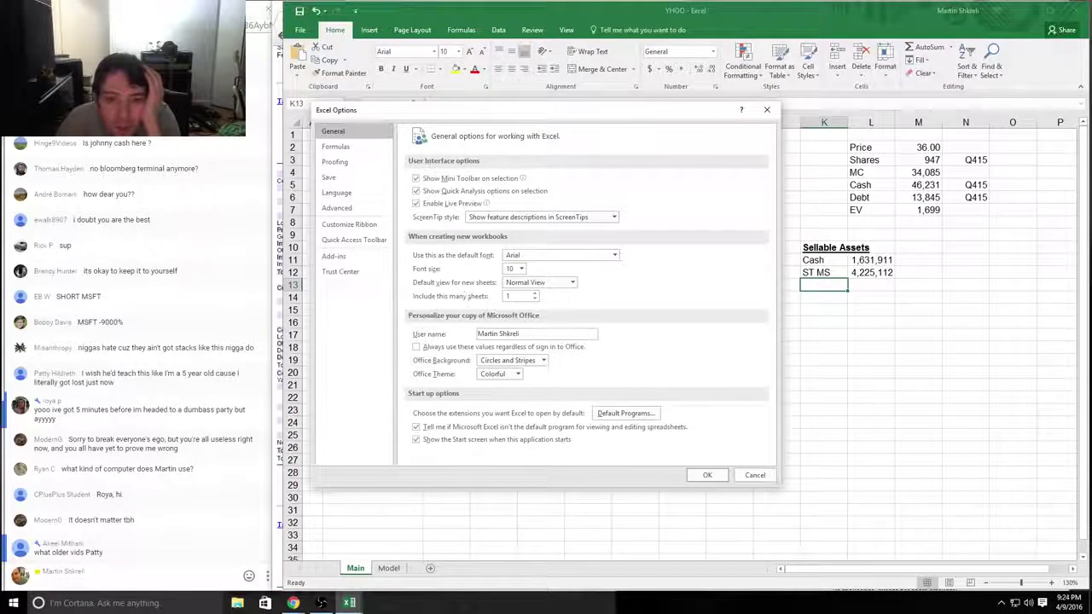
{"action": "left_click", "coordinate": [331, 148]}
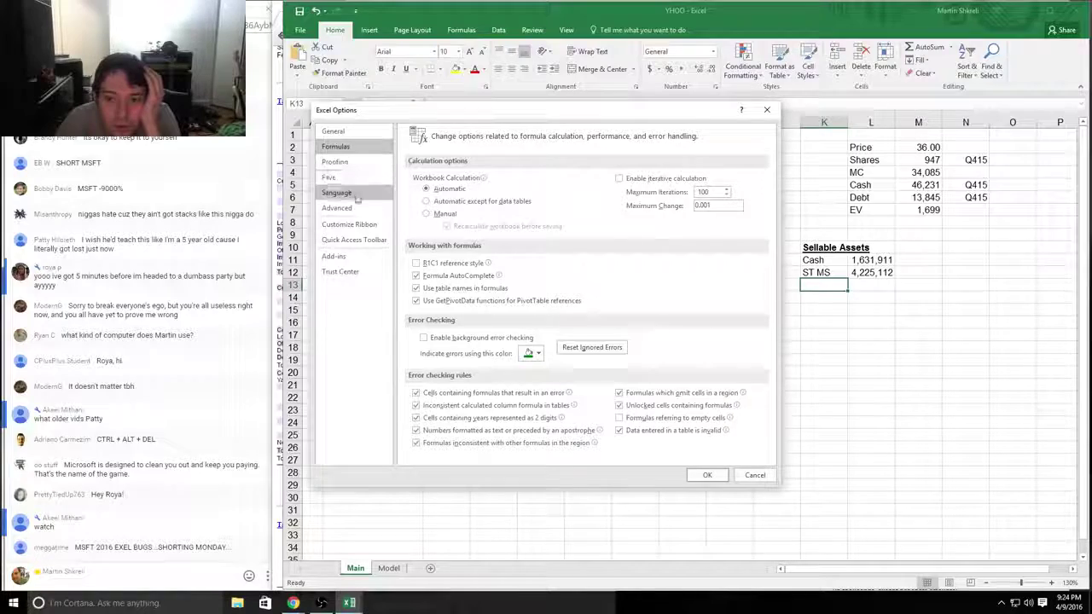
{"action": "left_click", "coordinate": [345, 162]}
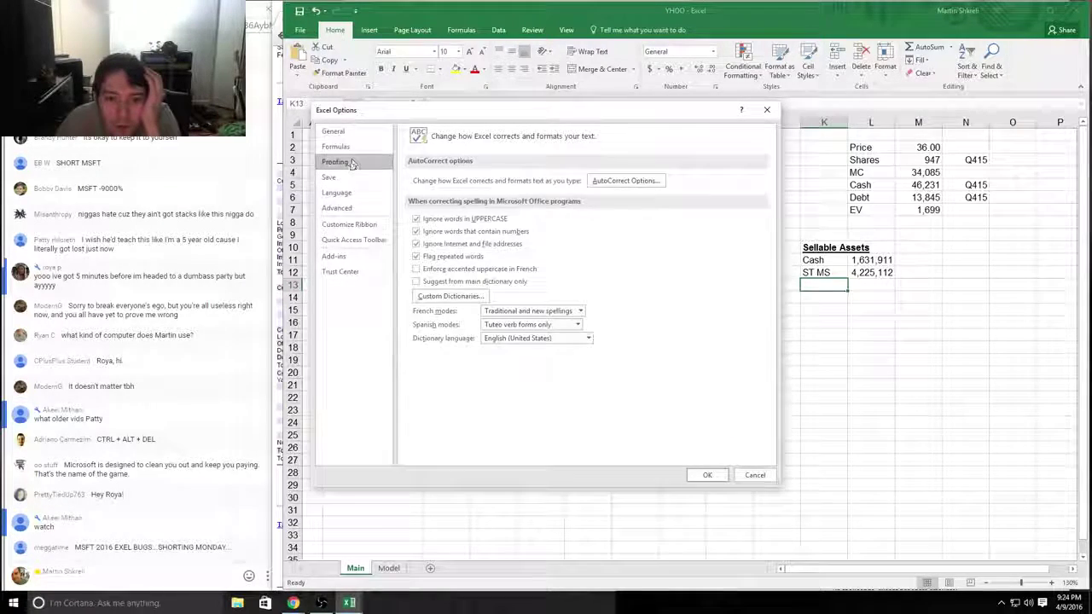
{"action": "left_click", "coordinate": [339, 177]}
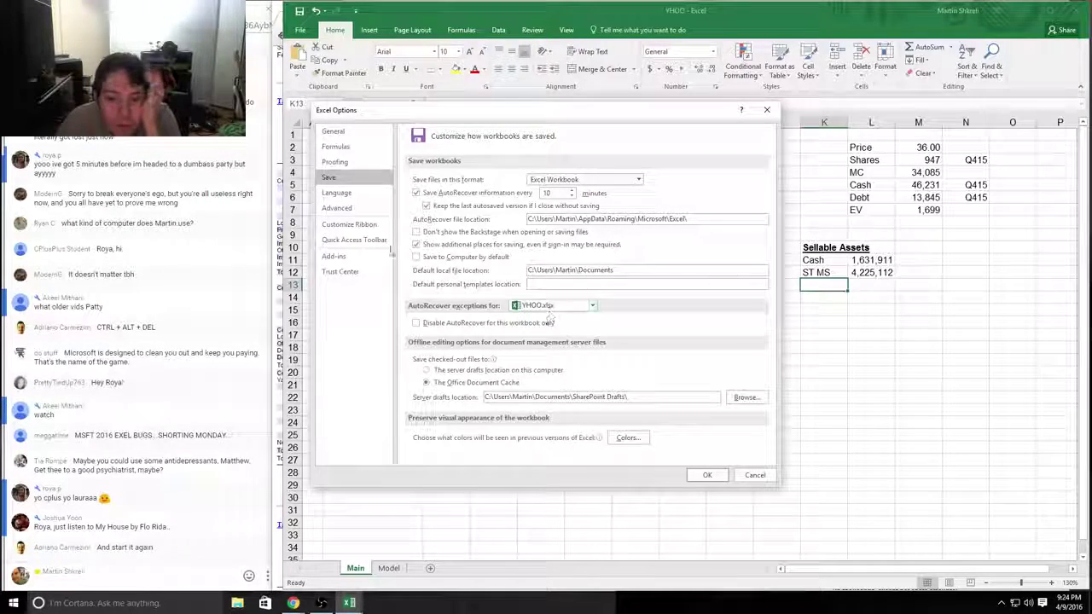
{"action": "left_click", "coordinate": [341, 208]}
{"action": "scroll", "coordinate": [556, 259], "scroll_direction": "down", "scroll_amount": 15}
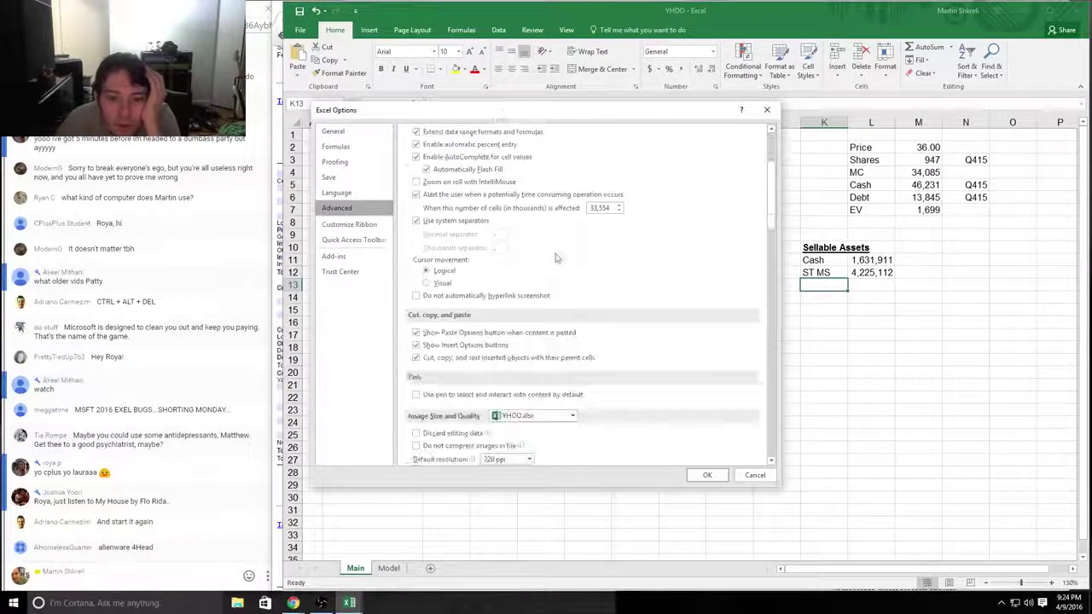
{"action": "scroll", "coordinate": [556, 258], "scroll_direction": "down", "scroll_amount": 15}
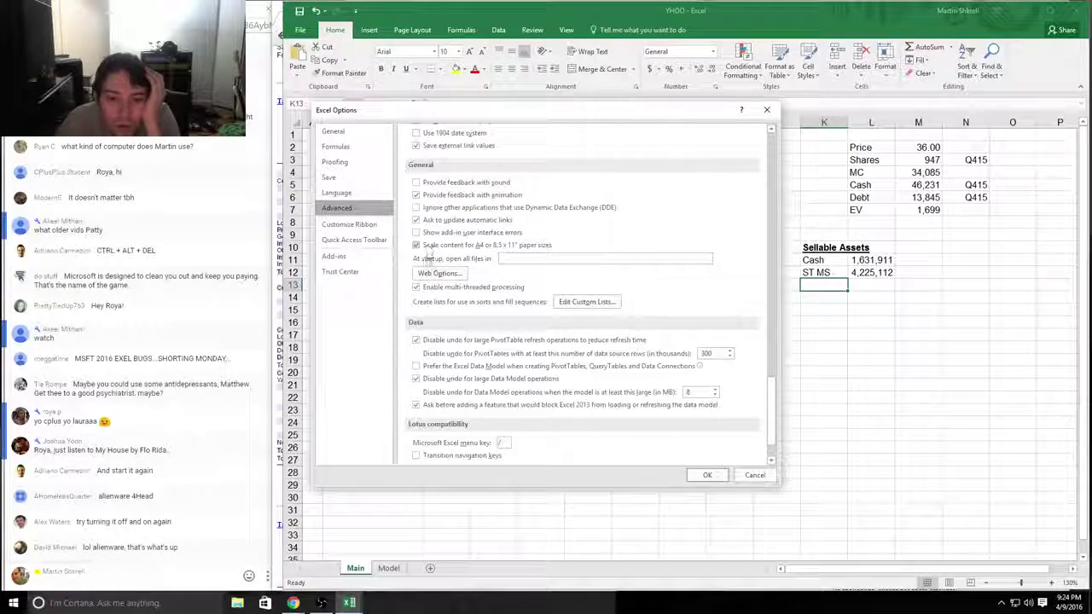
{"action": "left_click", "coordinate": [426, 288]}
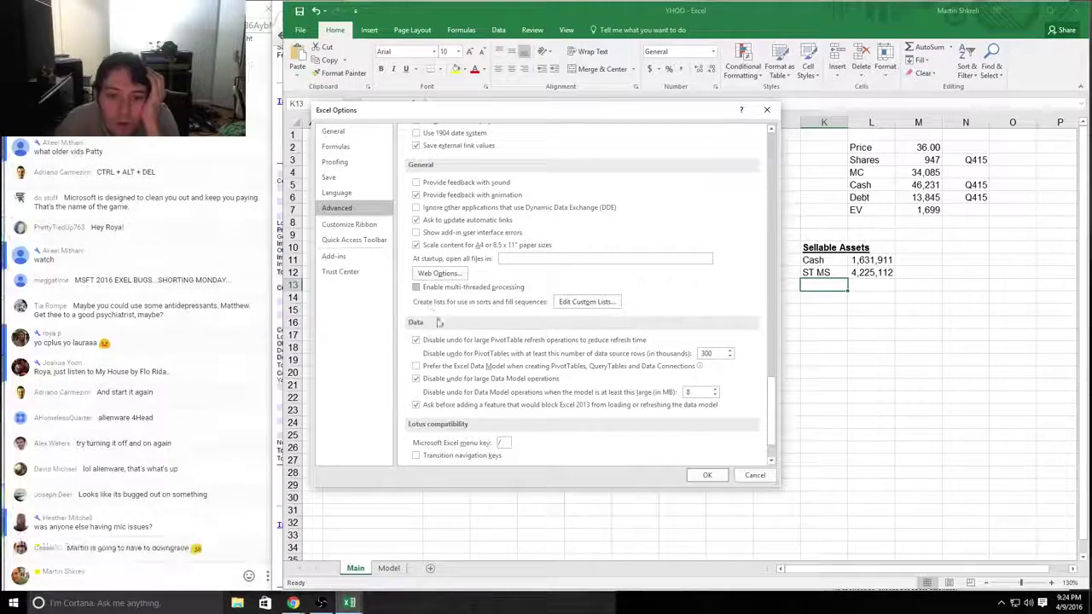
{"action": "left_click", "coordinate": [707, 475]}
{"action": "left_click", "coordinate": [831, 333]}
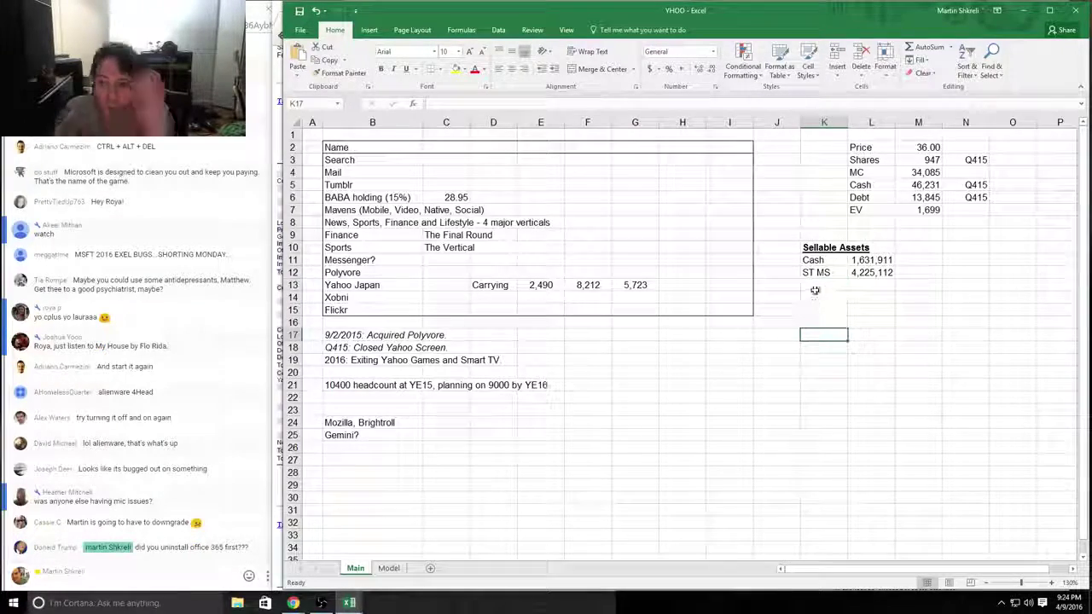
Step: Enter the 10-K long-term marketable securities value 975,961 in L13 with thousands separators
{"action": "key", "text": "alt+Tab"}
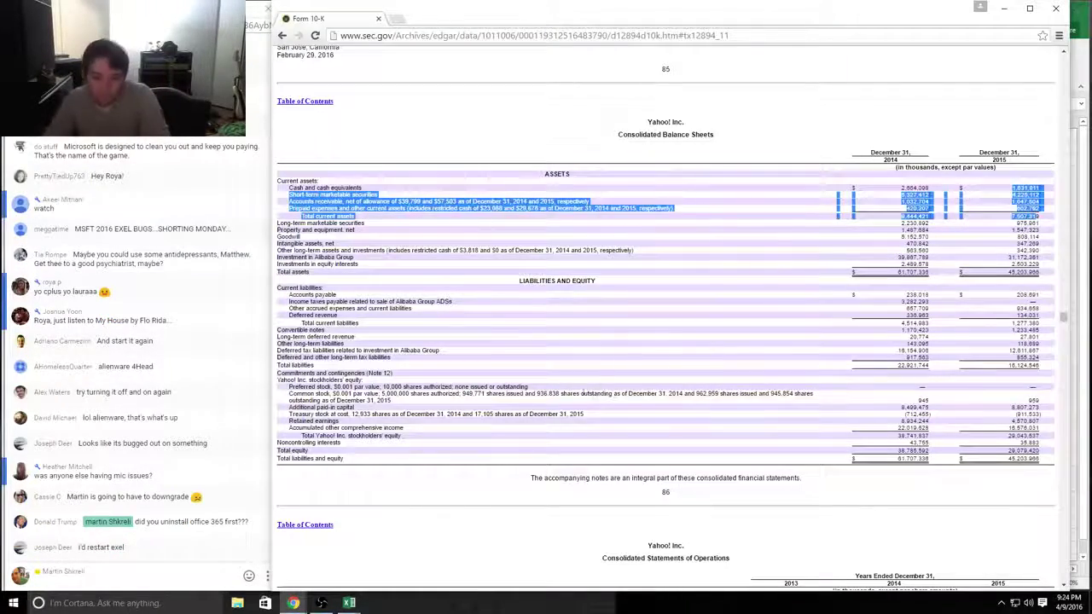
{"action": "left_click_drag", "start_coordinate": [288, 222], "coordinate": [598, 225]}
{"action": "left_click_drag", "start_coordinate": [1022, 229], "coordinate": [1044, 225]}
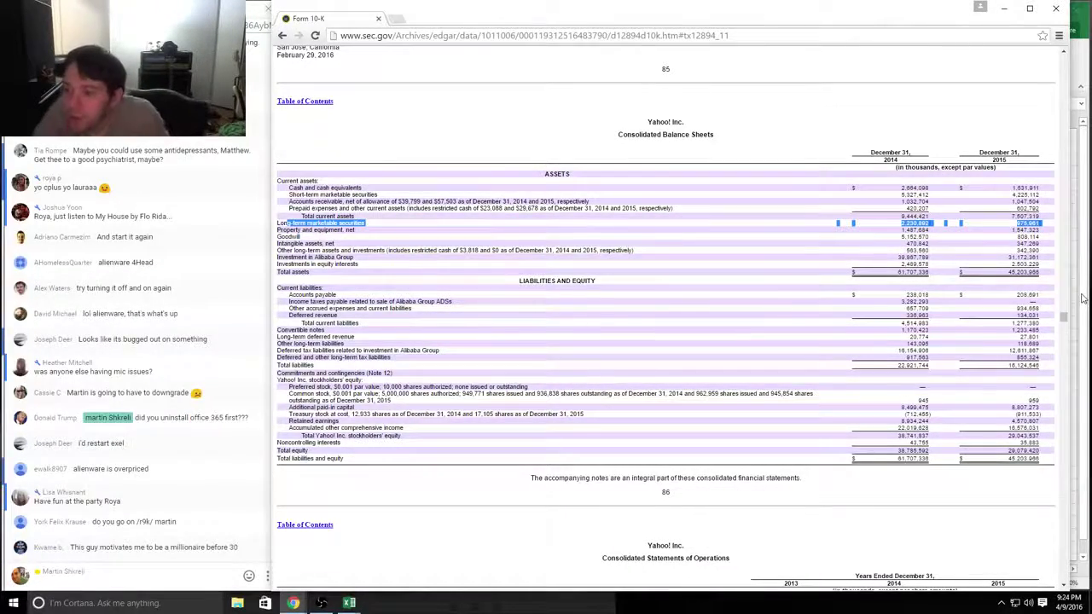
{"action": "key", "text": "alt+Tab"}
{"action": "type", "text": "9759"}
{"action": "key", "text": "alt+Tab"}
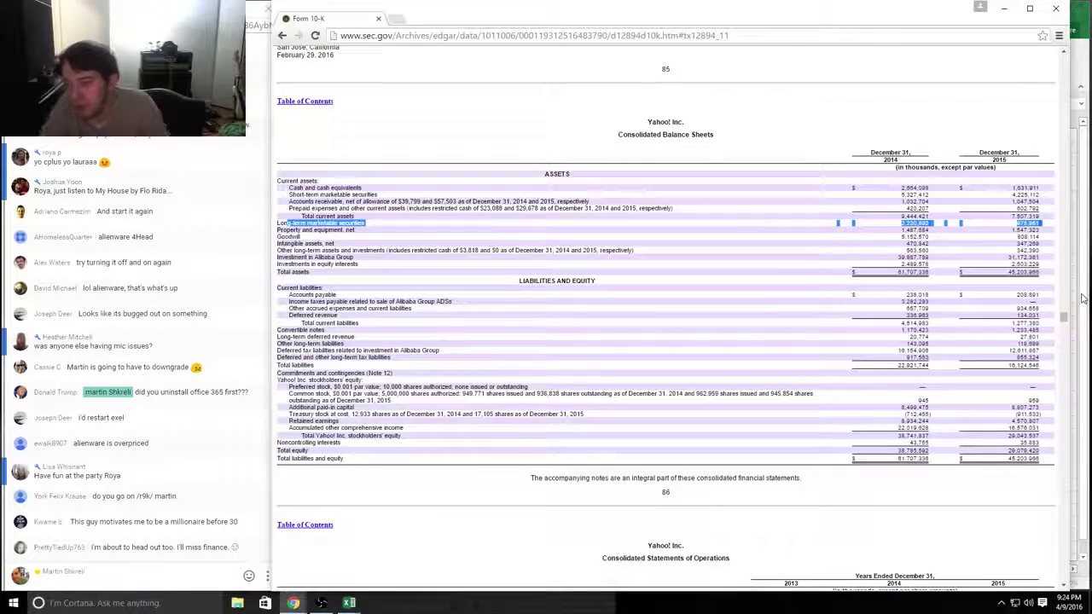
{"action": "key", "text": "alt+Tab"}
{"action": "type", "text": "61"}
{"action": "key", "text": "ctrl+Return"}
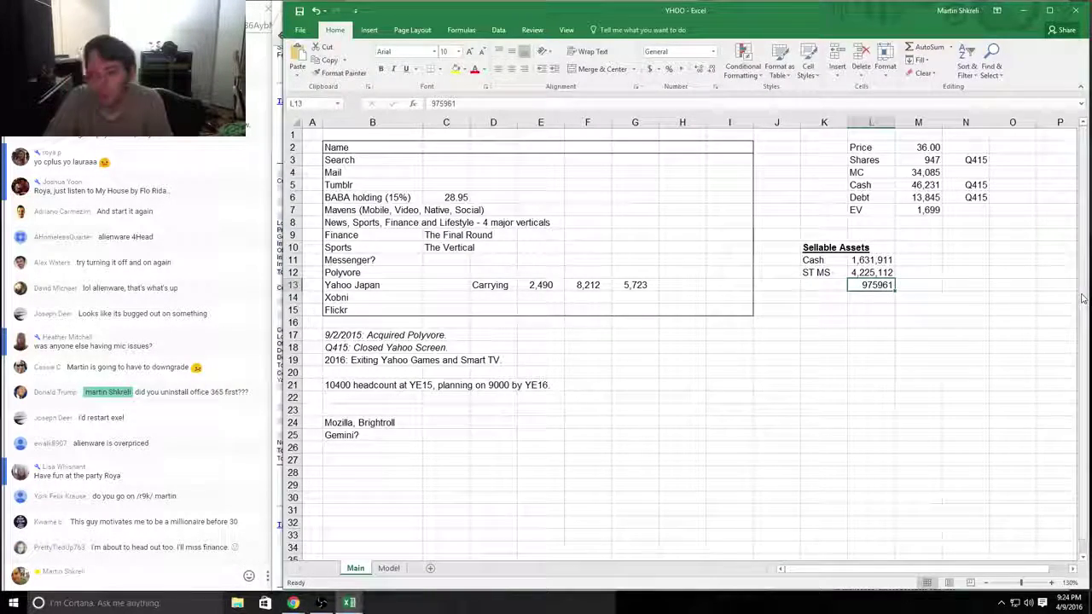
{"action": "key", "text": "ctrl+1"}
{"action": "key", "text": "Return"}
Step: Label row 13 as 'LT MS' in K13
{"action": "key", "text": "Left"}
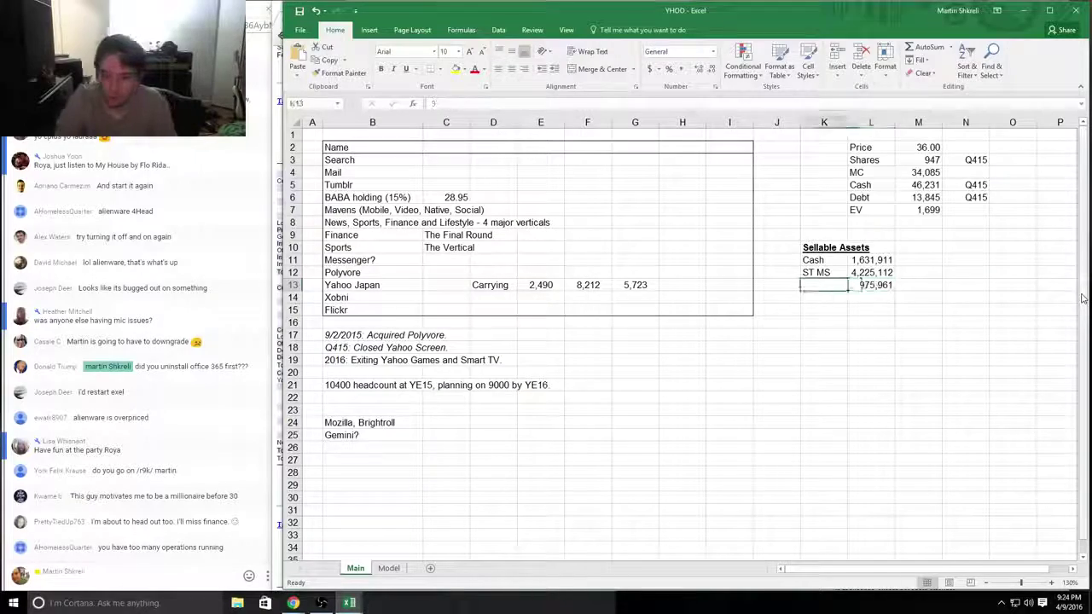
{"action": "type", "text": "LT MS"}
{"action": "key", "text": "Return"}
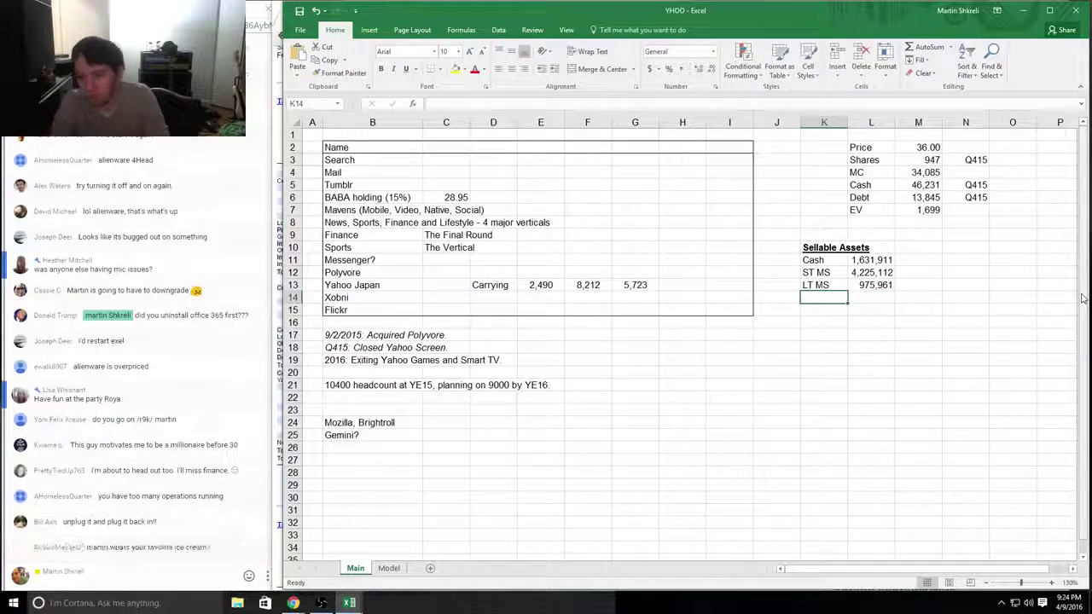
{"action": "key", "text": "Down"}
{"action": "key", "text": "Down"}
{"action": "key", "text": "Down"}
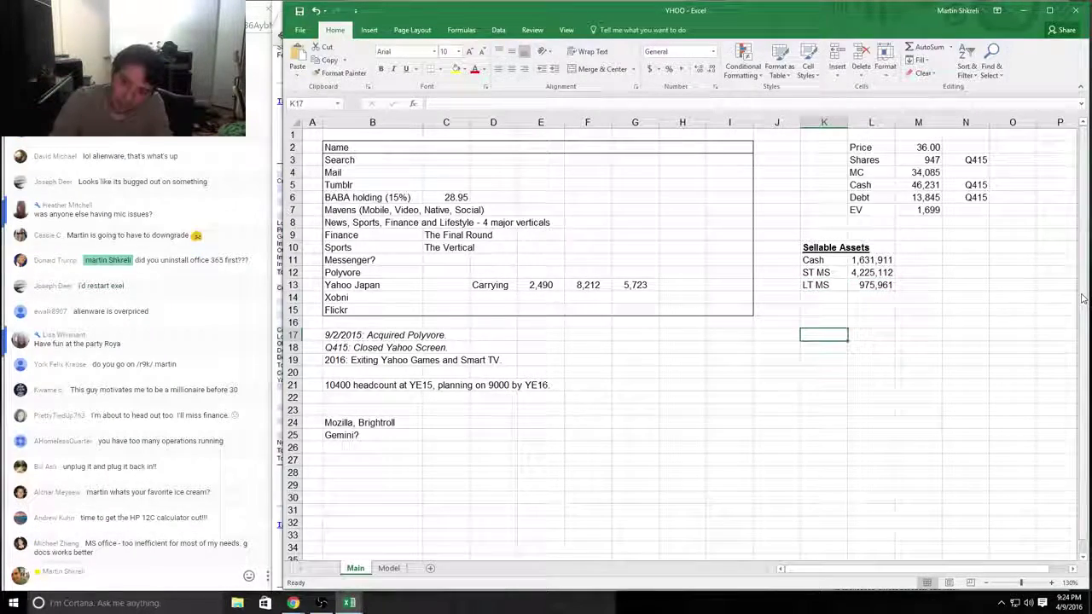
Step: Label row 17 'Sum' and enter =SUM(L11:L13) in L17, totalling 6,832,984, then verify the formula
{"action": "type", "text": "Sum"}
{"action": "key", "text": "Tab"}
{"action": "type", "text": "=sum("}
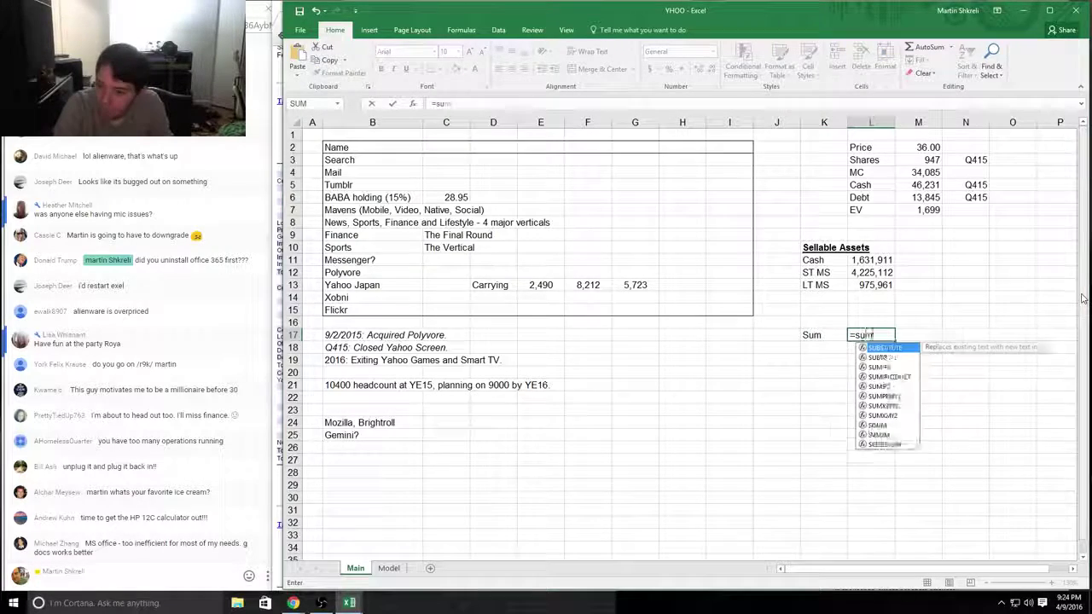
{"action": "key", "text": "Up"}
{"action": "key", "text": "Up"}
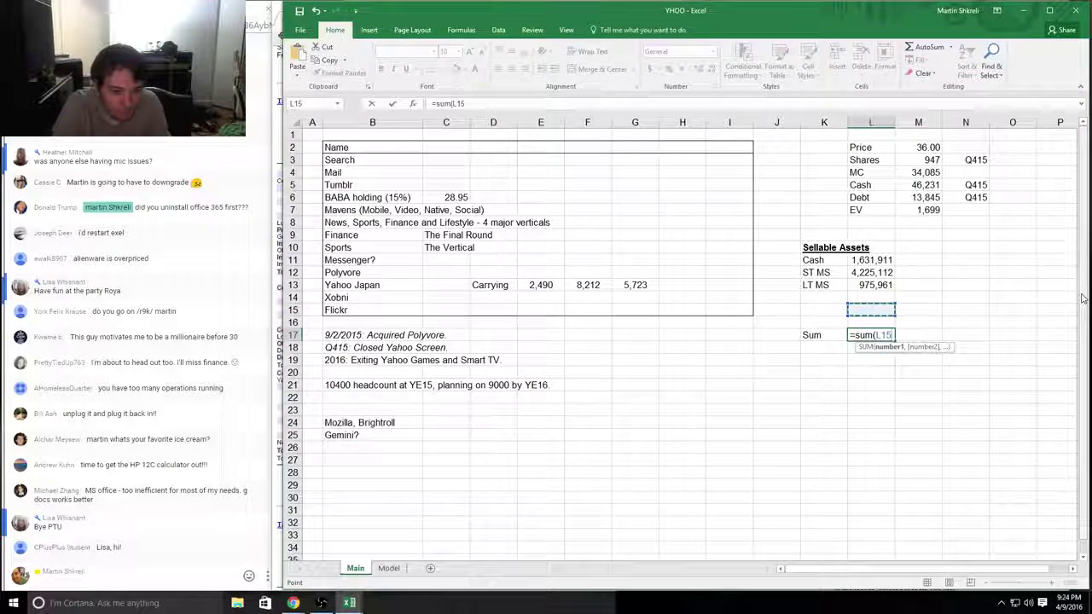
{"action": "key", "text": "Up"}
{"action": "key", "text": "Up"}
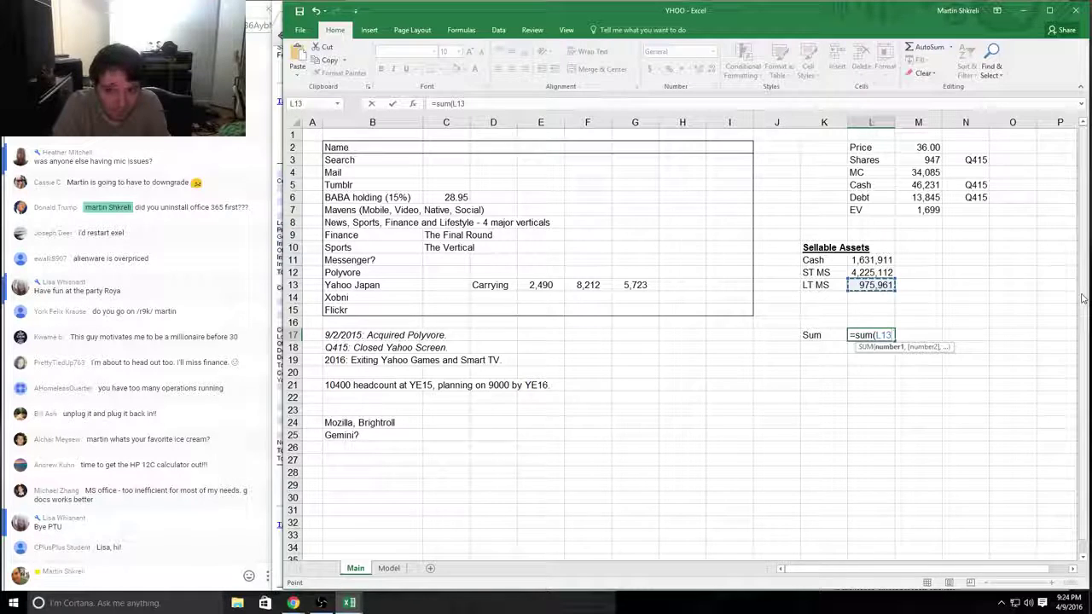
{"action": "key", "text": "shift+Up"}
{"action": "key", "text": "shift+Up"}
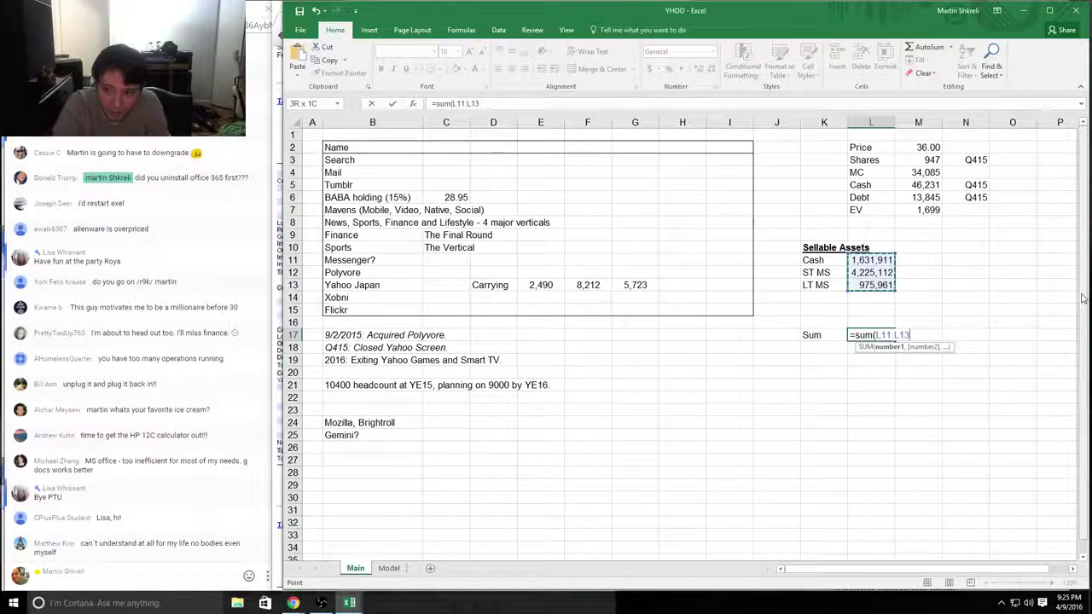
{"action": "key", "text": "Return"}
{"action": "key", "text": "Up"}
{"action": "key", "text": "Right"}
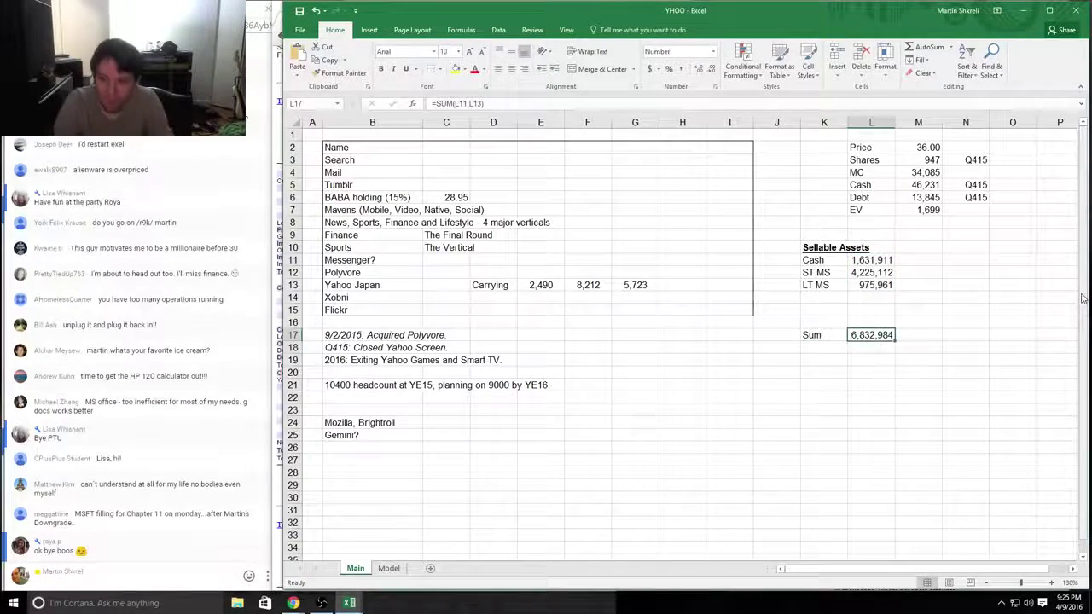
{"action": "key", "text": "F2"}
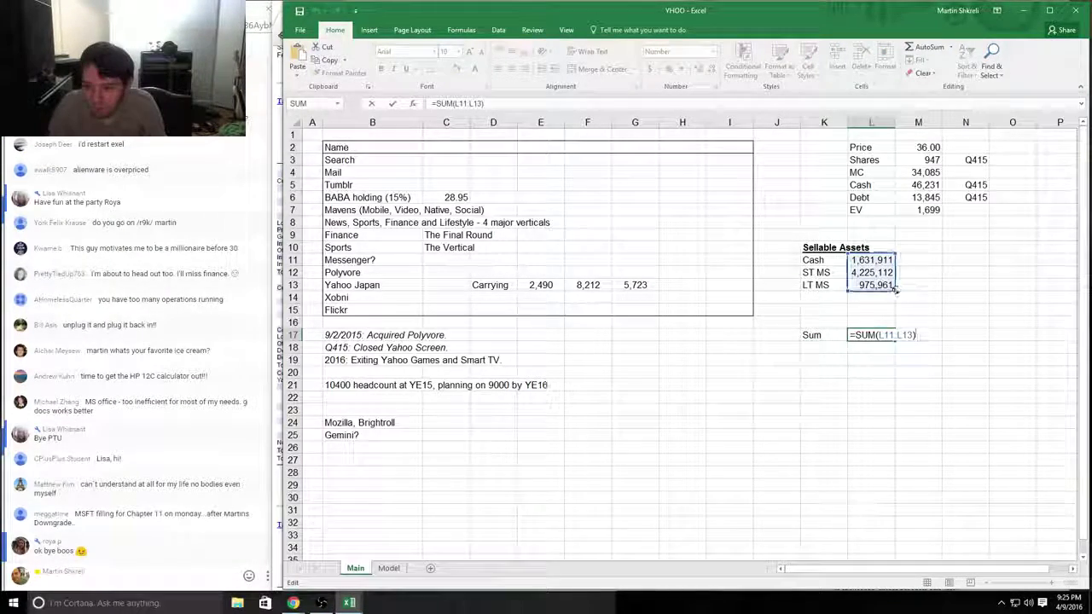
{"action": "left_click", "coordinate": [915, 333]}
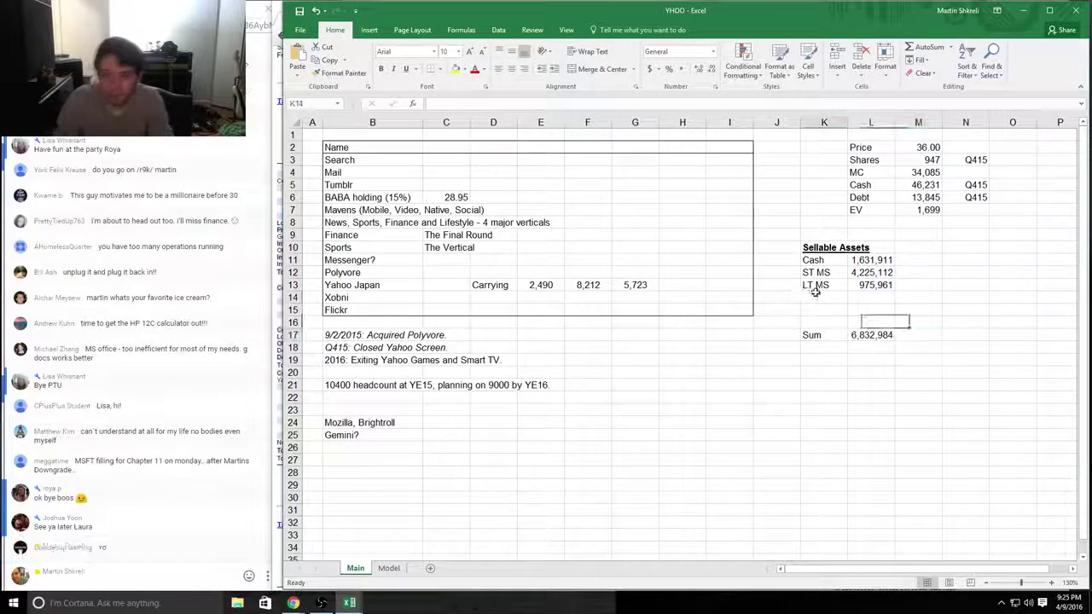
Step: Highlight the 10-K balance sheet lines from Property and equipment down to Other long-term assets
{"action": "key", "text": "alt+Tab"}
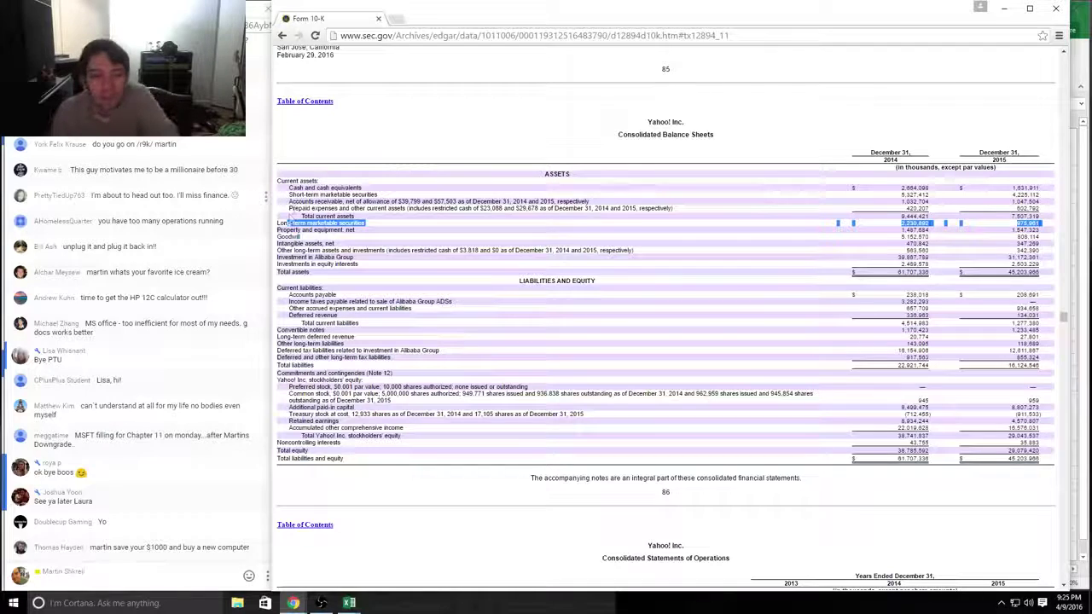
{"action": "left_click_drag", "start_coordinate": [278, 154], "coordinate": [381, 239]}
{"action": "left_click", "coordinate": [301, 232]}
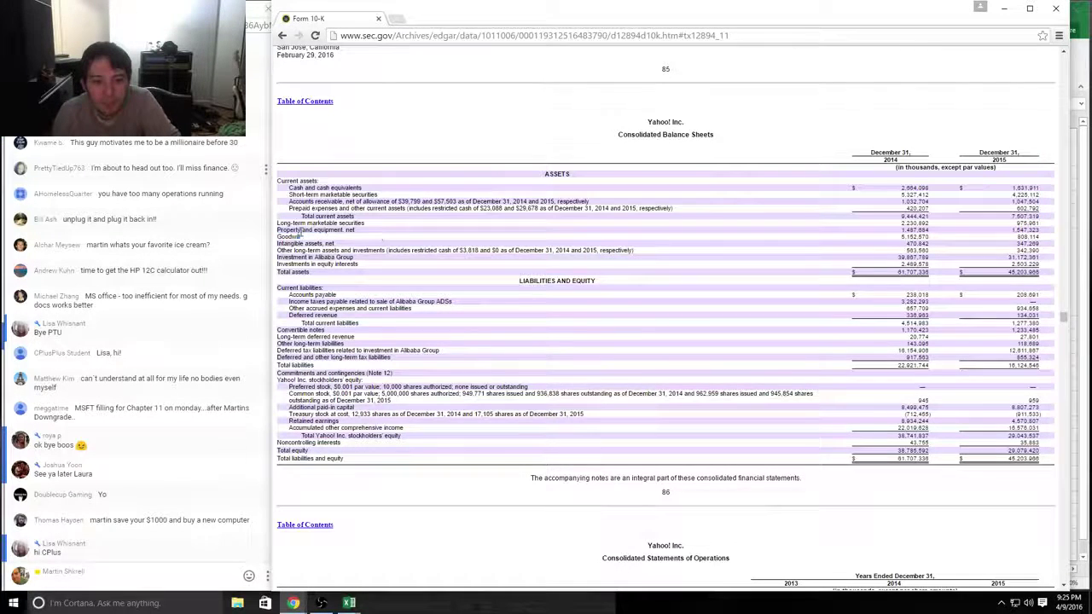
{"action": "left_click_drag", "start_coordinate": [280, 232], "coordinate": [1046, 230]}
{"action": "left_click", "coordinate": [278, 232]}
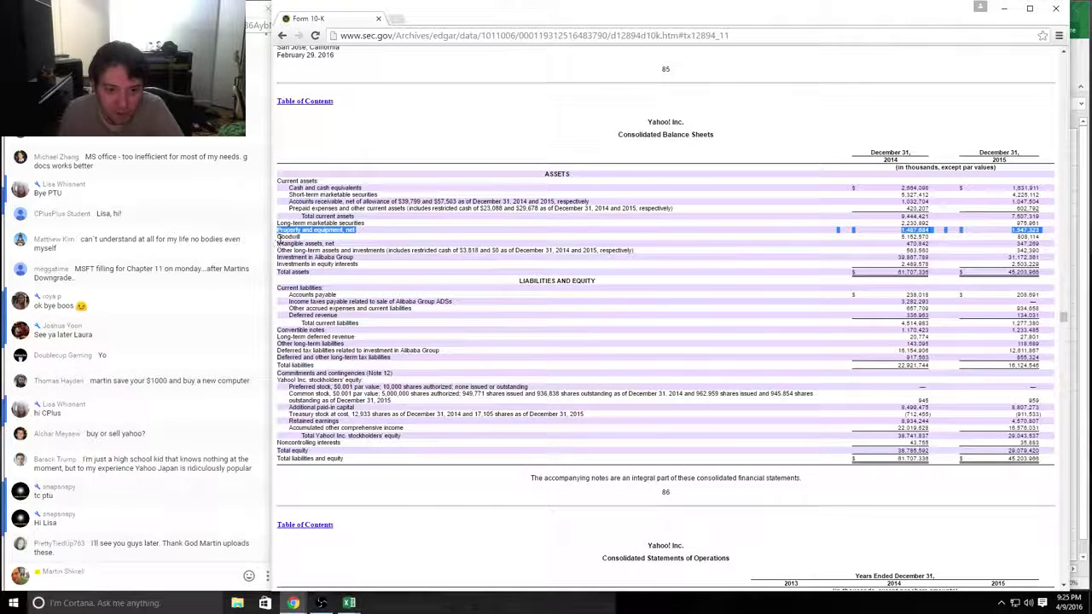
{"action": "left_click_drag", "start_coordinate": [277, 237], "coordinate": [379, 245]}
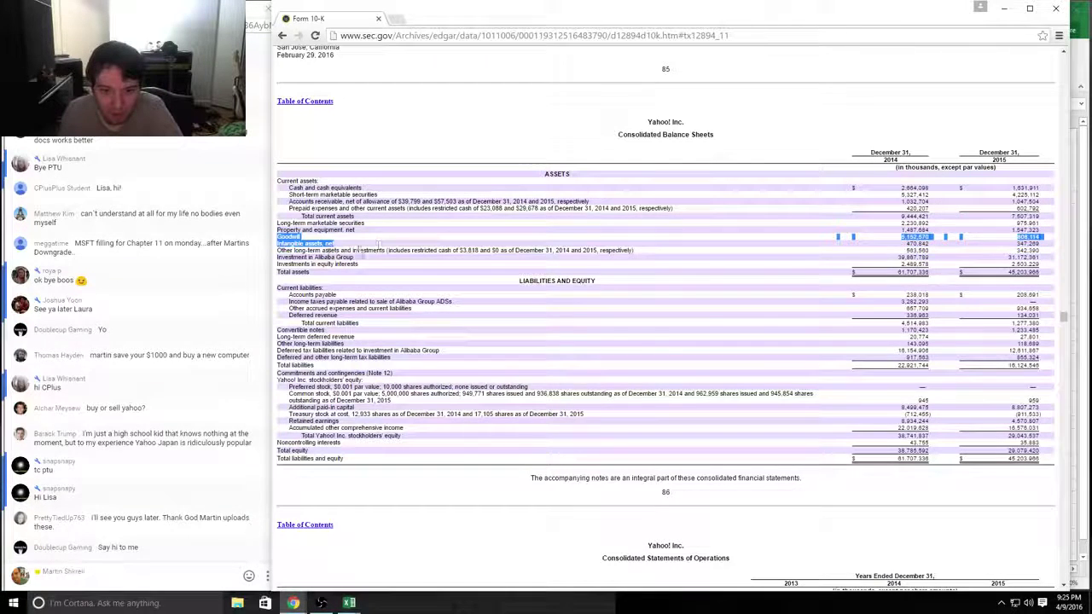
{"action": "left_click_drag", "start_coordinate": [278, 250], "coordinate": [409, 247]}
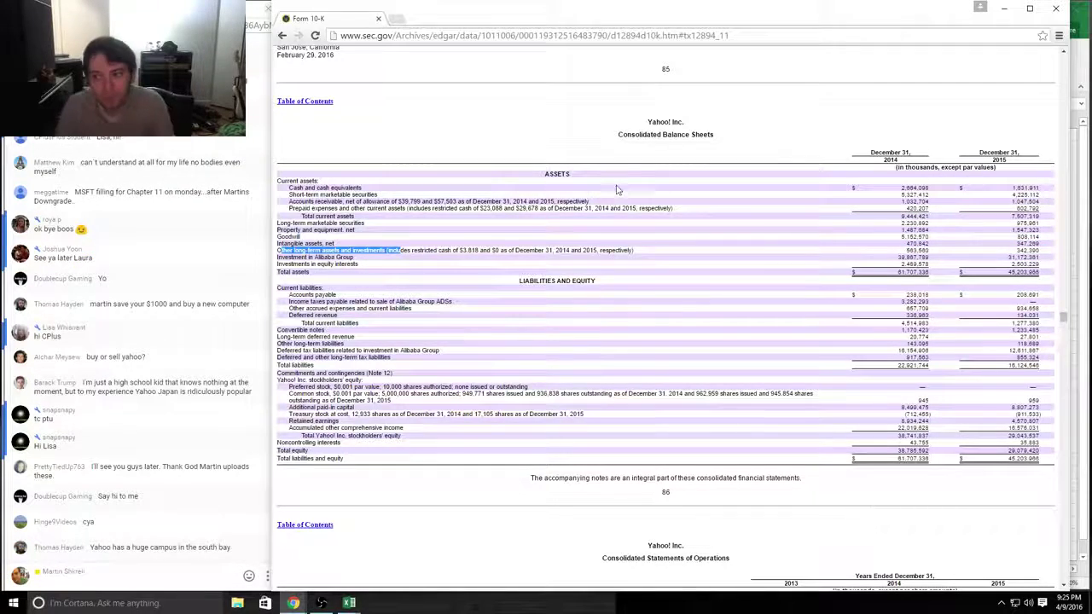
Step: Enter 342,390 in L14 and label it 'Other' in K14, using the figure from the 10-K
{"action": "key", "text": "alt+Tab"}
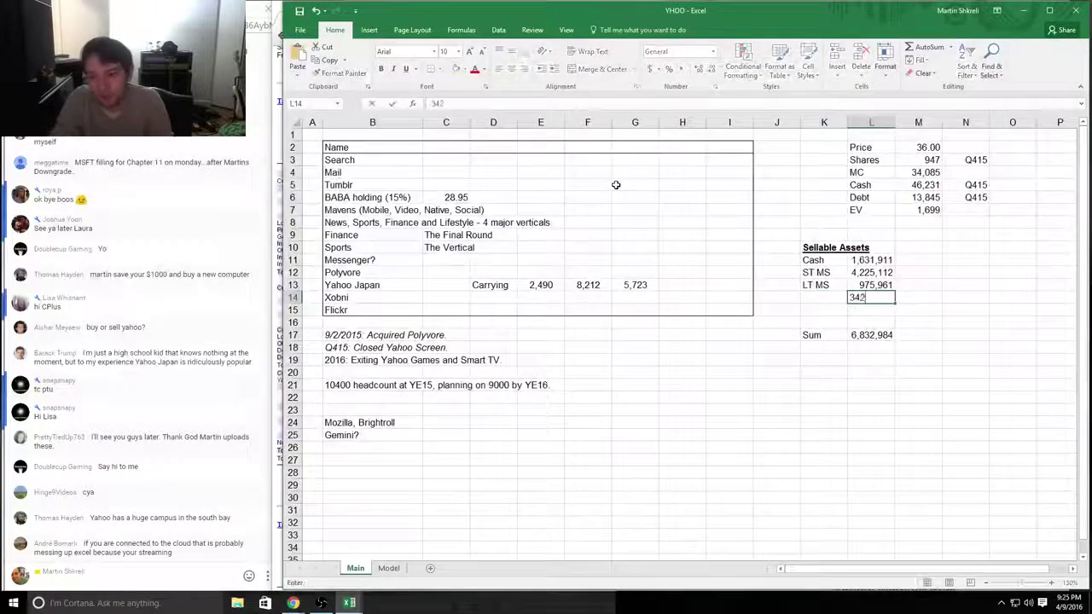
{"action": "key", "text": "alt+Tab"}
{"action": "key", "text": "alt+Tab"}
{"action": "key", "text": "Return"}
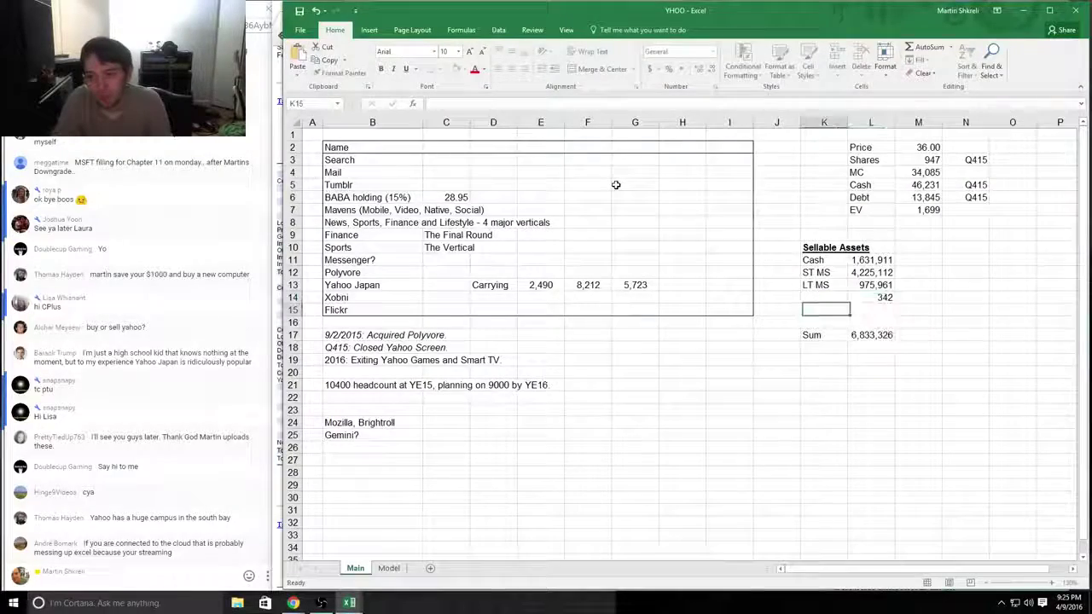
{"action": "key", "text": "Up"}
{"action": "key", "text": "Right"}
{"action": "type", "text": "342395"}
{"action": "key", "text": "Return"}
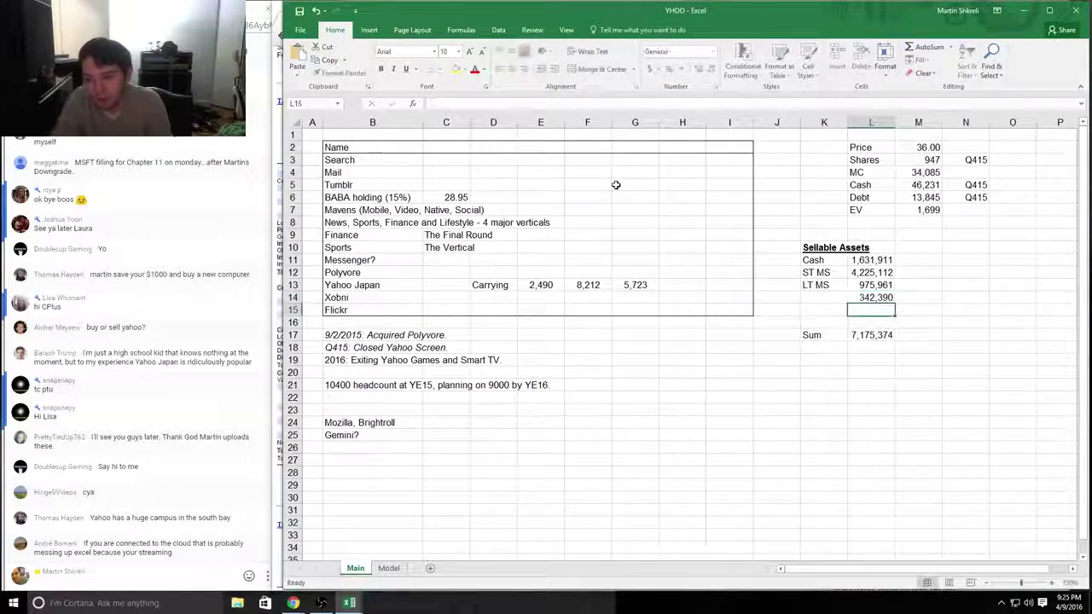
{"action": "key", "text": "alt+Tab"}
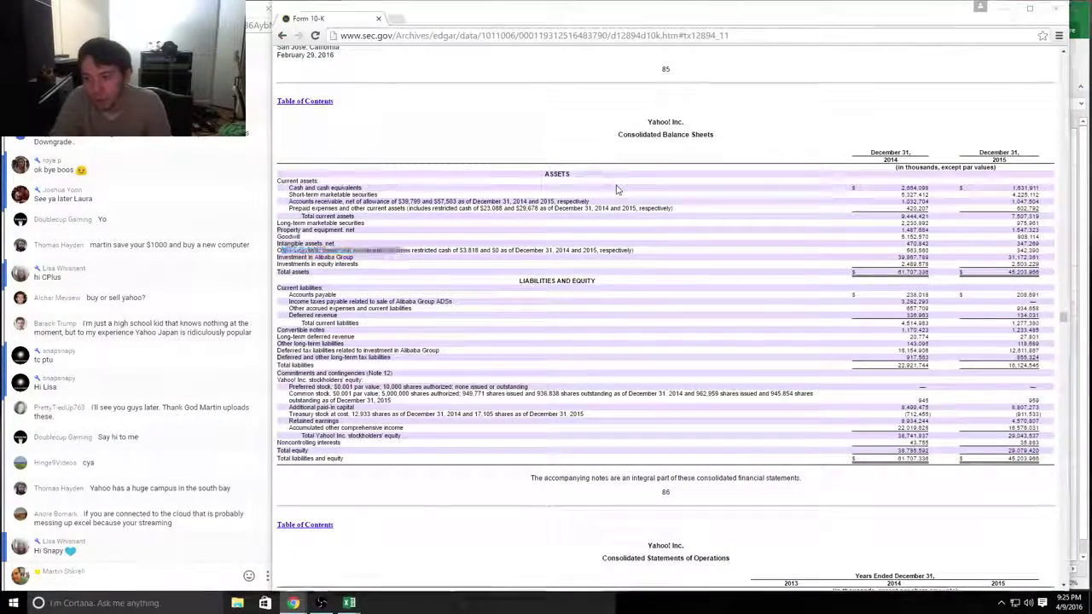
{"action": "key", "text": "alt+Tab"}
{"action": "key", "text": "Left"}
{"action": "key", "text": "Up"}
{"action": "type", "text": "Other"}
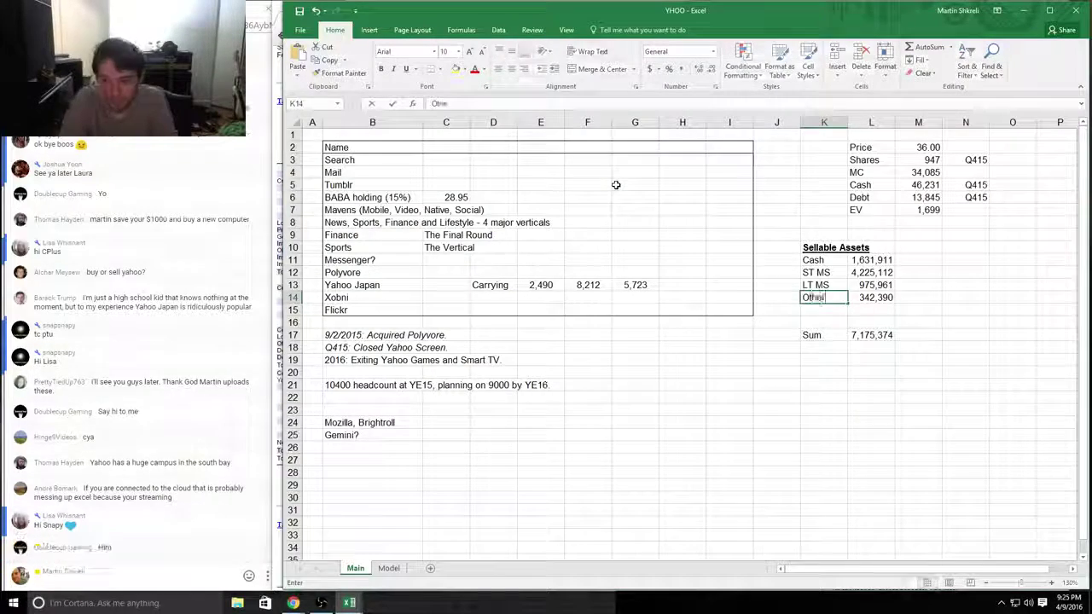
{"action": "key", "text": "Return"}
Step: Add 'Alibaba' with 31,172,361 in row 15, then select the Sum label and total
{"action": "type", "text": "Alibaba"}
{"action": "key", "text": "alt+Tab"}
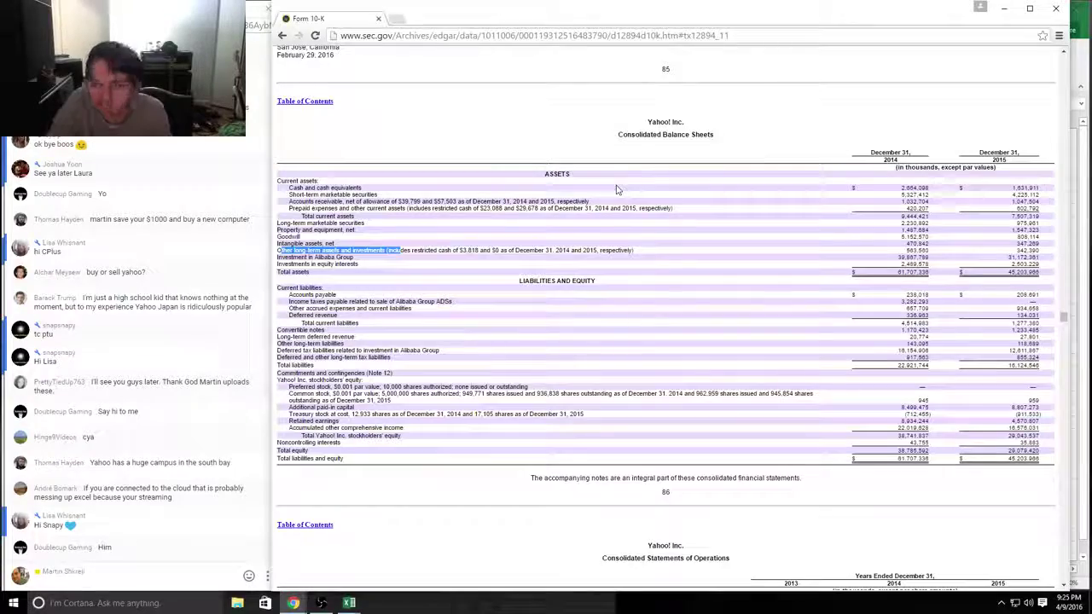
{"action": "key", "text": "alt+Tab"}
{"action": "key", "text": "Tab"}
{"action": "type", "text": "311"}
{"action": "key", "text": "alt+Tab"}
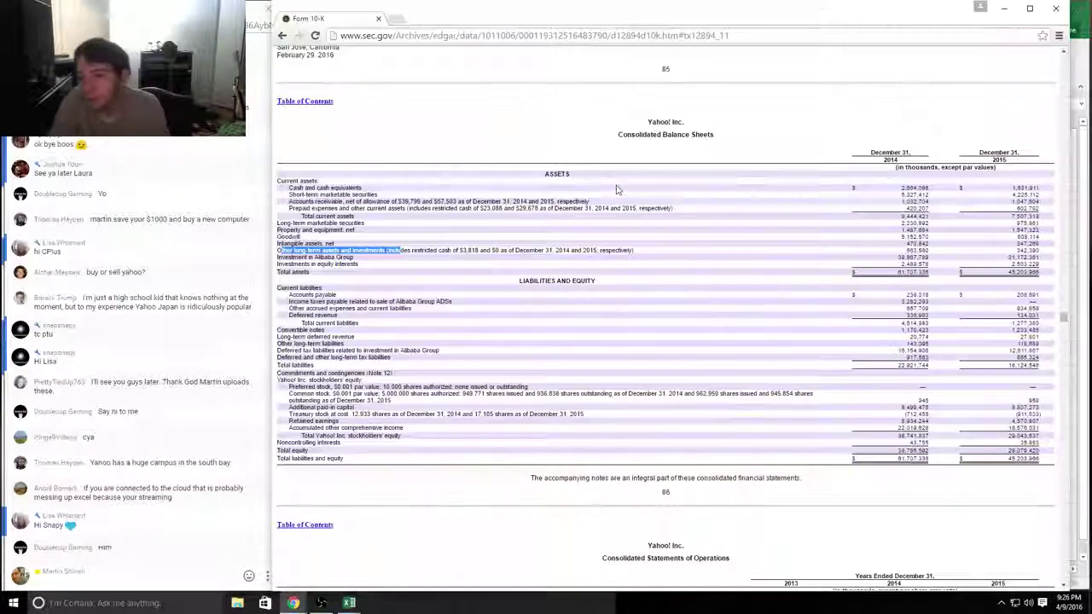
{"action": "key", "text": "alt+Tab"}
{"action": "type", "text": "72361"}
{"action": "key", "text": "Return"}
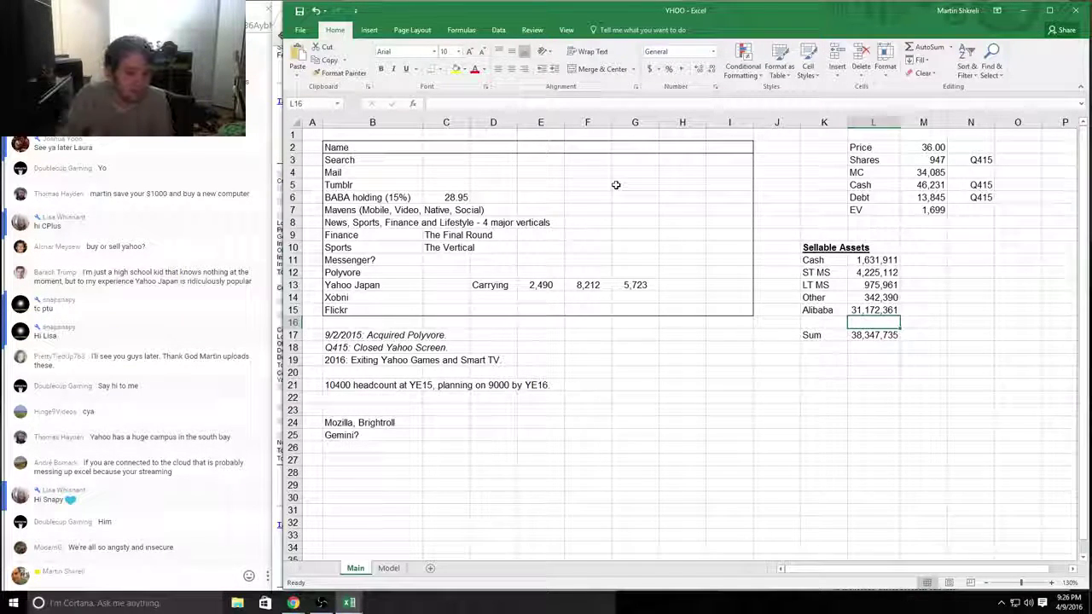
{"action": "key", "text": "Down"}
{"action": "key", "text": "shift+Left"}
Step: Bold and copy the Sum row showing 38,347,735, move below it, and switch to the 10-K
{"action": "key", "text": "ctrl+b"}
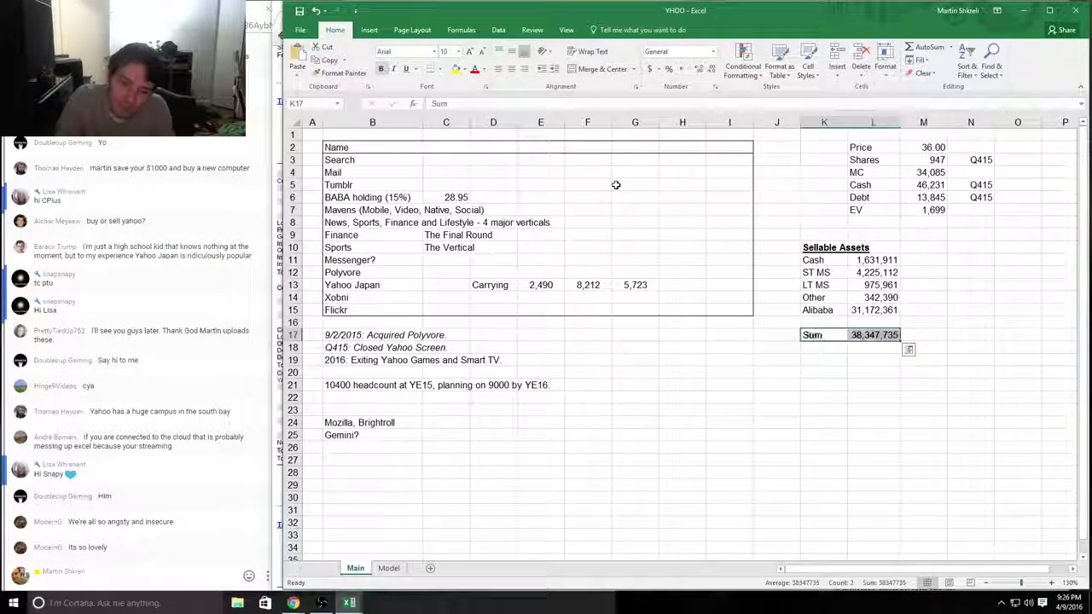
{"action": "key", "text": "ctrl+c"}
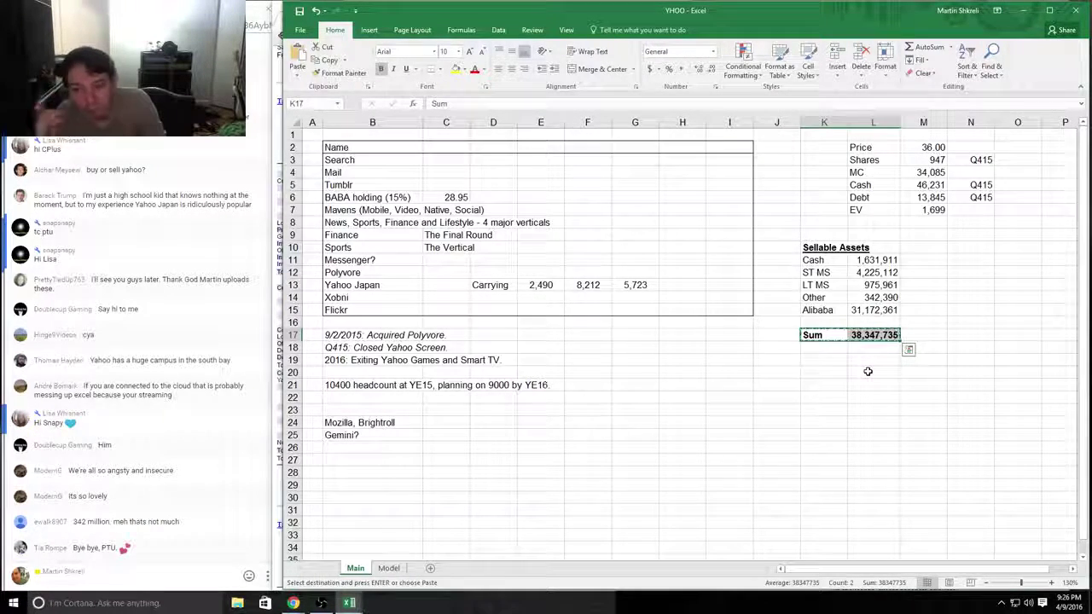
{"action": "key", "text": "Down"}
{"action": "key", "text": "Down"}
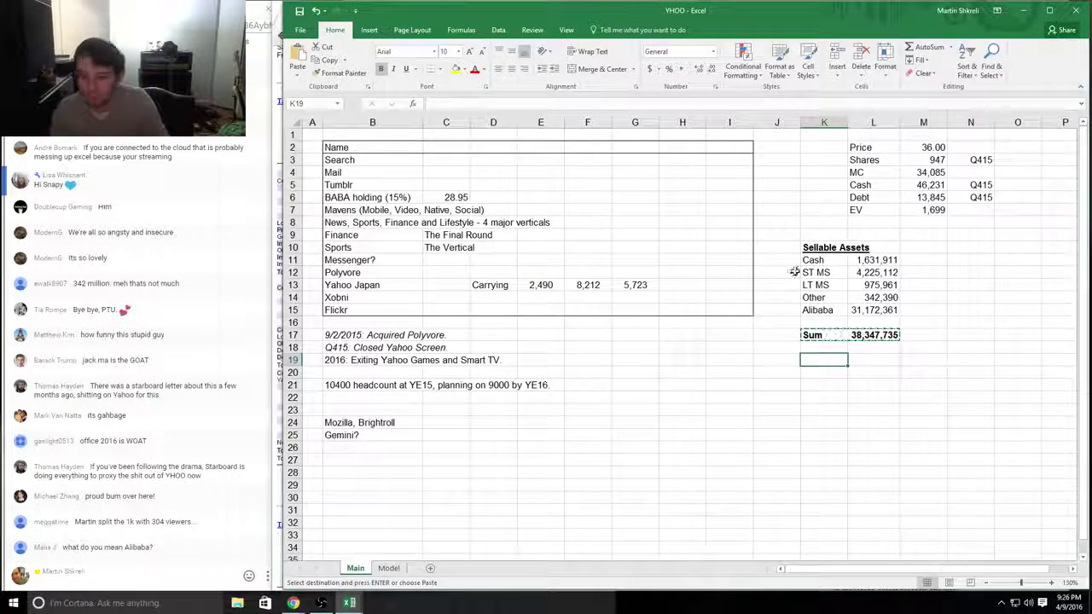
{"action": "key", "text": "alt+Tab"}
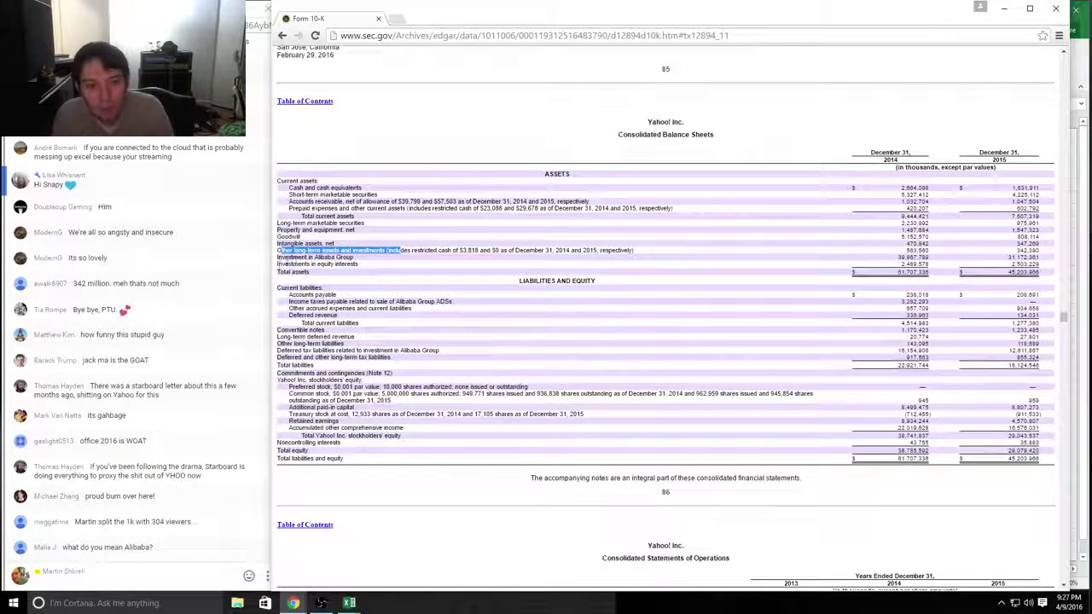
Step: Highlight the Investments in equity interests line, its 2,503,229 value, and the Alibaba Group line
{"action": "left_click", "coordinate": [282, 261]}
{"action": "left_click_drag", "start_coordinate": [281, 265], "coordinate": [363, 267]}
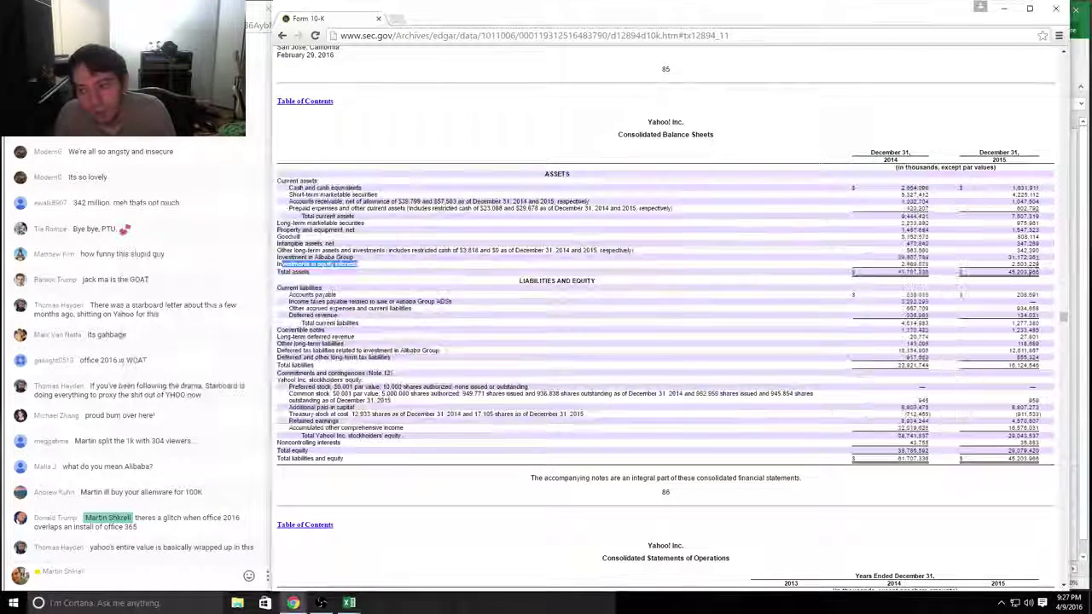
{"action": "double_click", "coordinate": [1015, 265]}
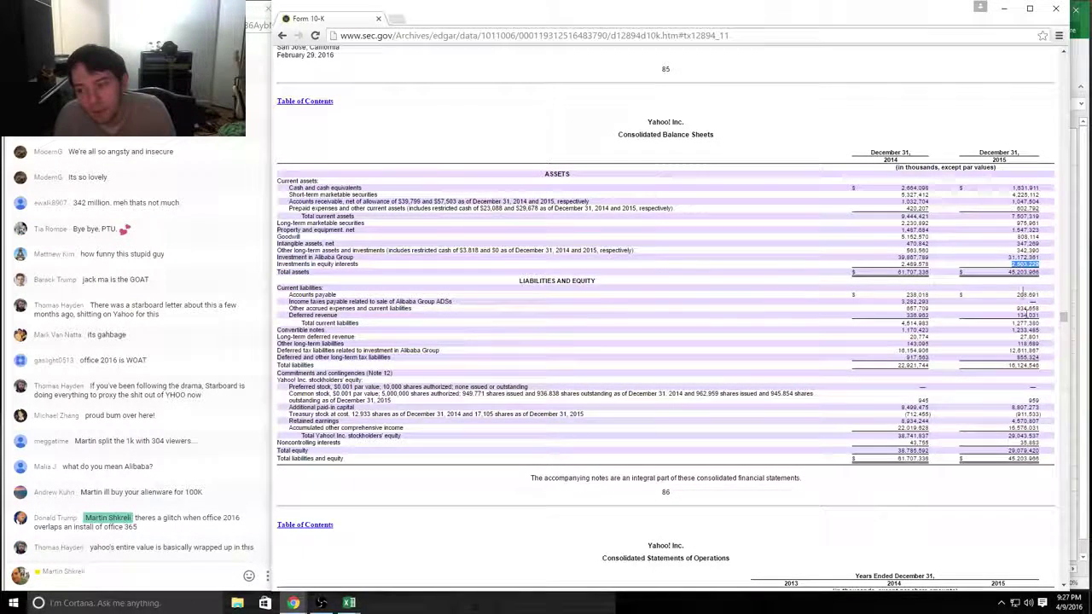
{"action": "left_click_drag", "start_coordinate": [282, 264], "coordinate": [365, 265]}
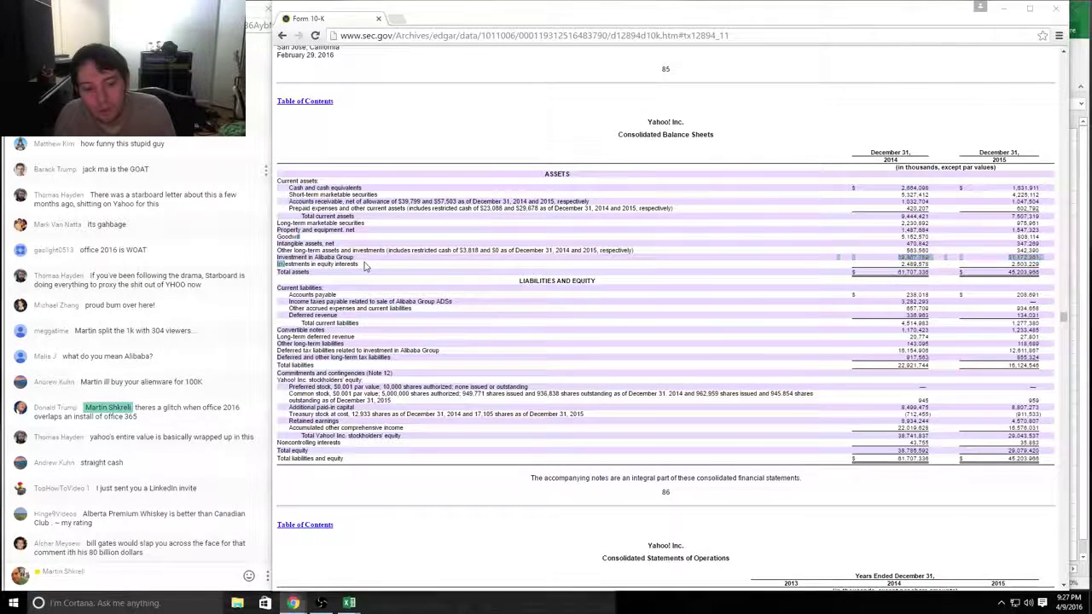
Step: Switch back to Excel and bring another YHOO workbook window forward
{"action": "key", "text": "alt+Tab"}
{"action": "key", "text": "Escape"}
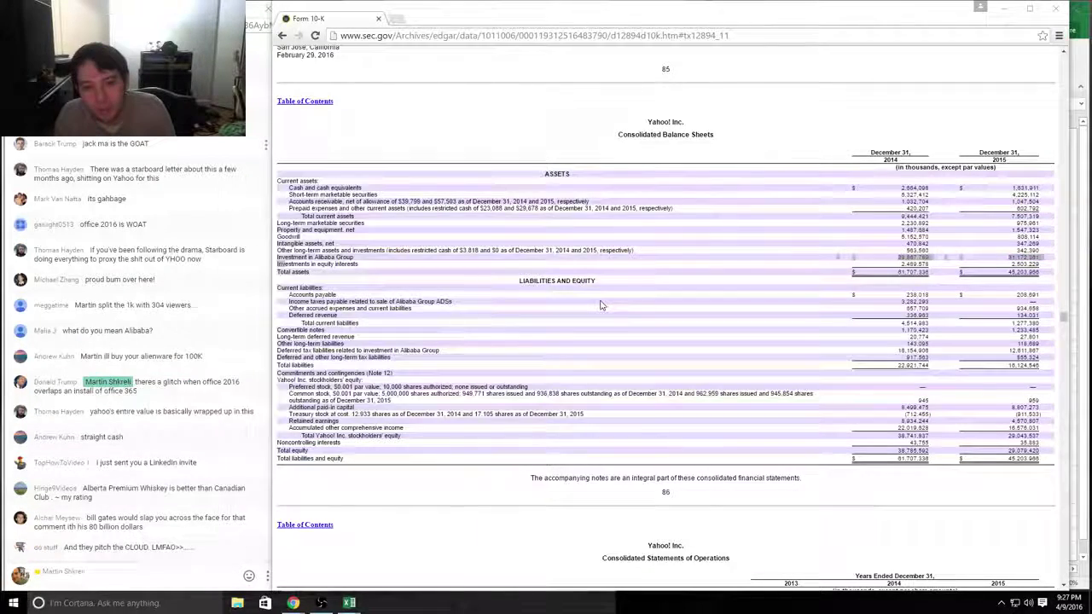
{"action": "key", "text": "alt+Tab"}
{"action": "key", "text": "Escape"}
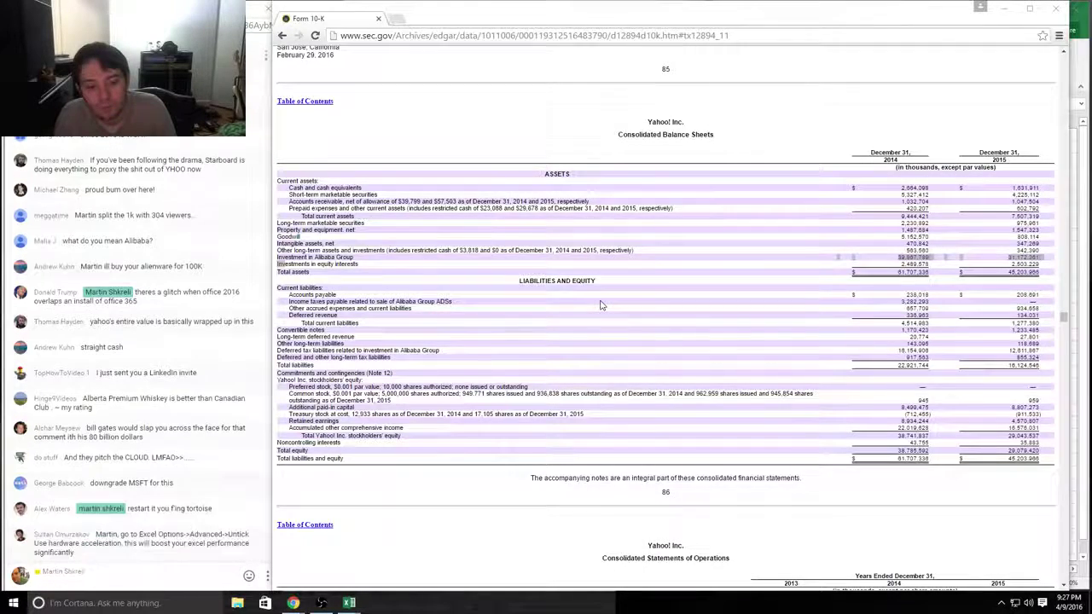
{"action": "key", "text": "alt+Tab"}
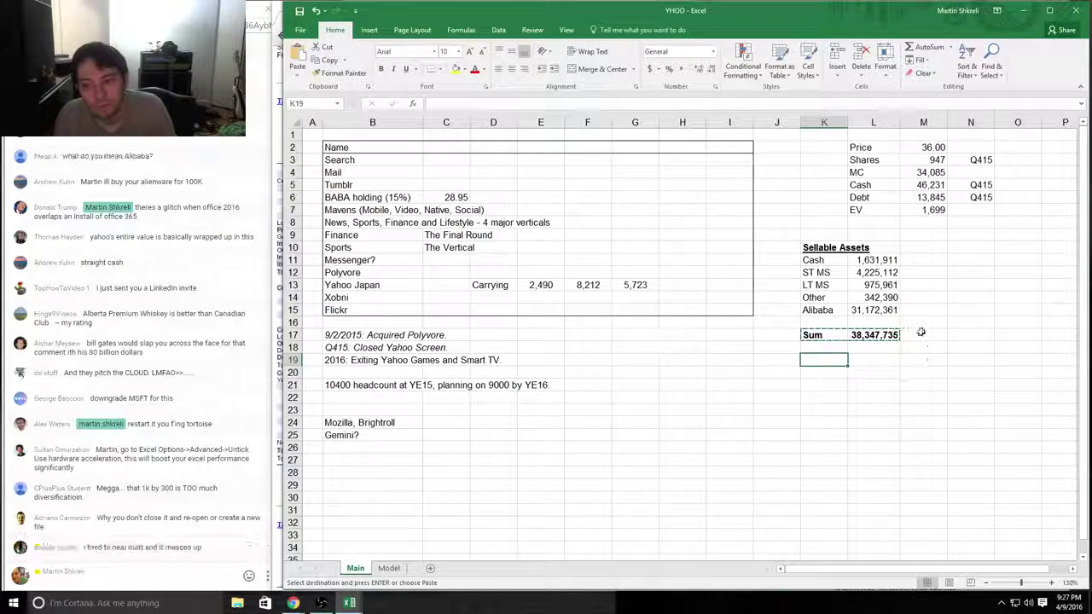
{"action": "mouse_move", "coordinate": [349, 603]}
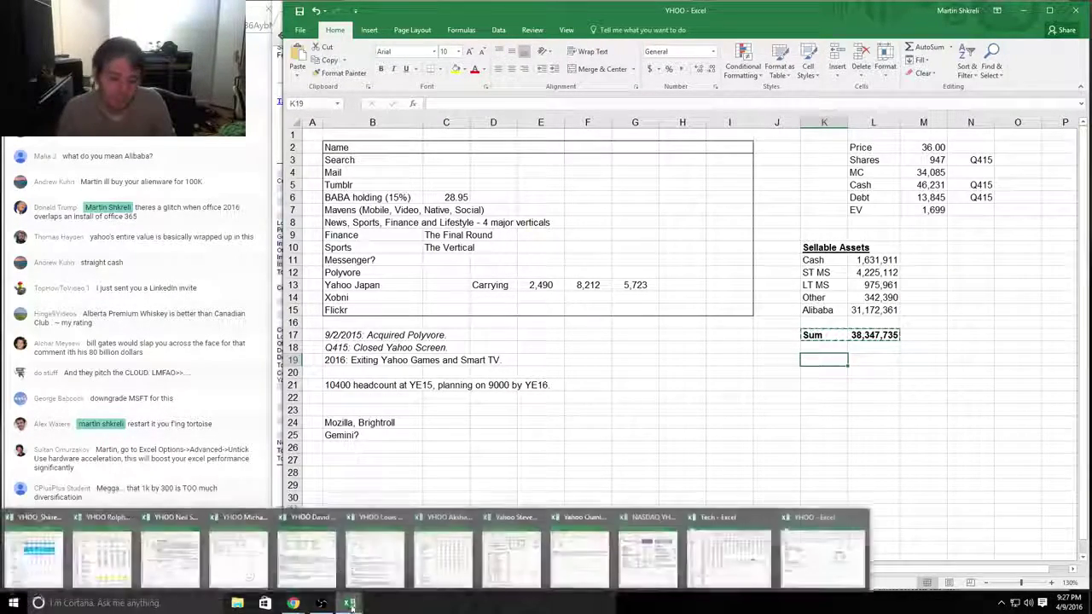
{"action": "left_click", "coordinate": [649, 554]}
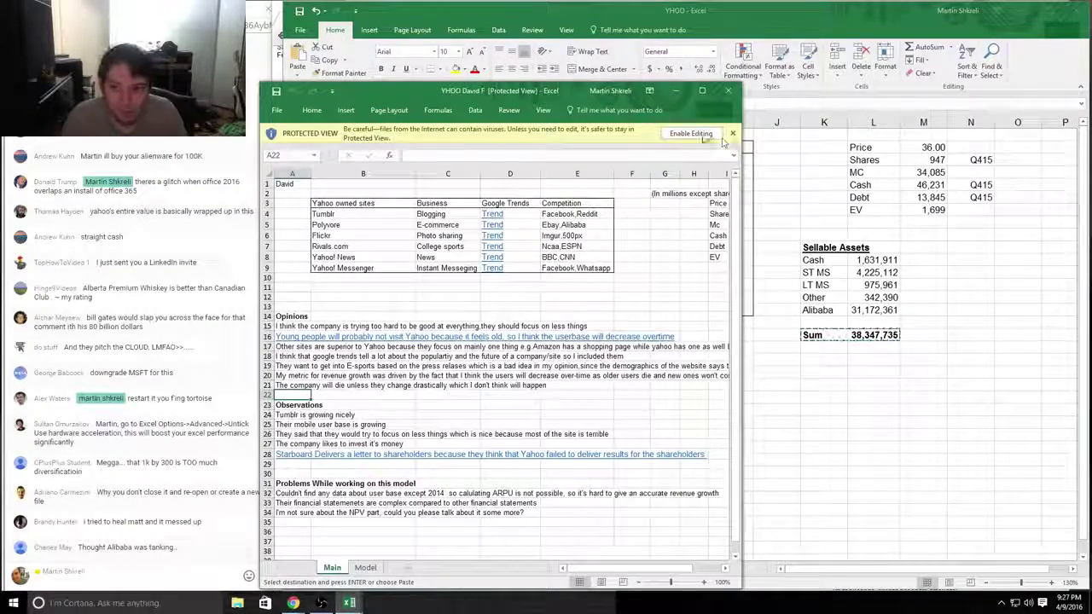
Step: Bring the main YHOO workbook forward, check the broadcasting and chat windows, then launch Task Manager
{"action": "left_click", "coordinate": [702, 135]}
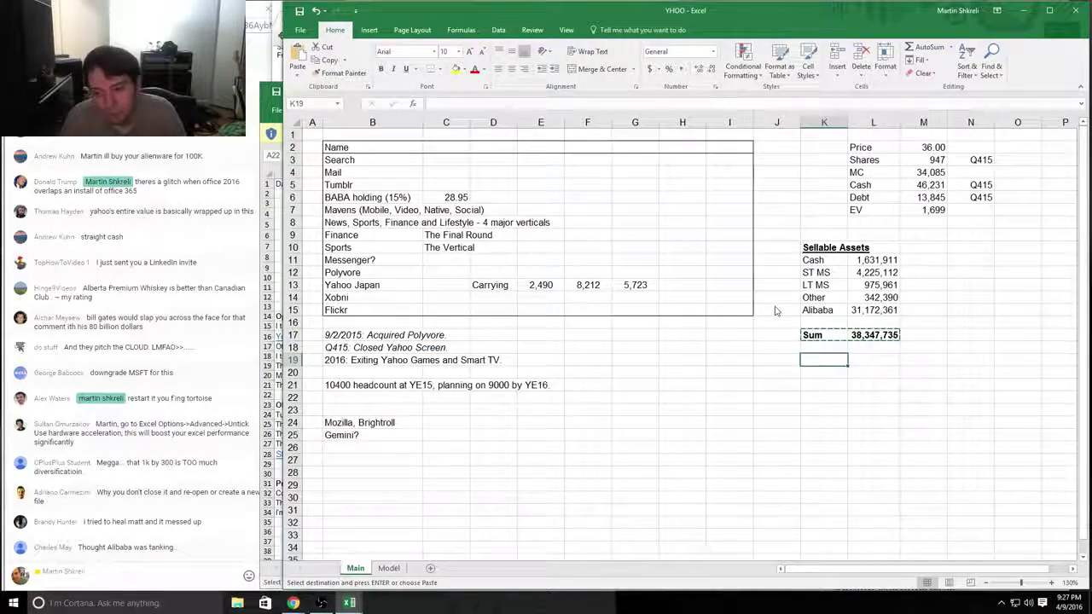
{"action": "mouse_move", "coordinate": [349, 604]}
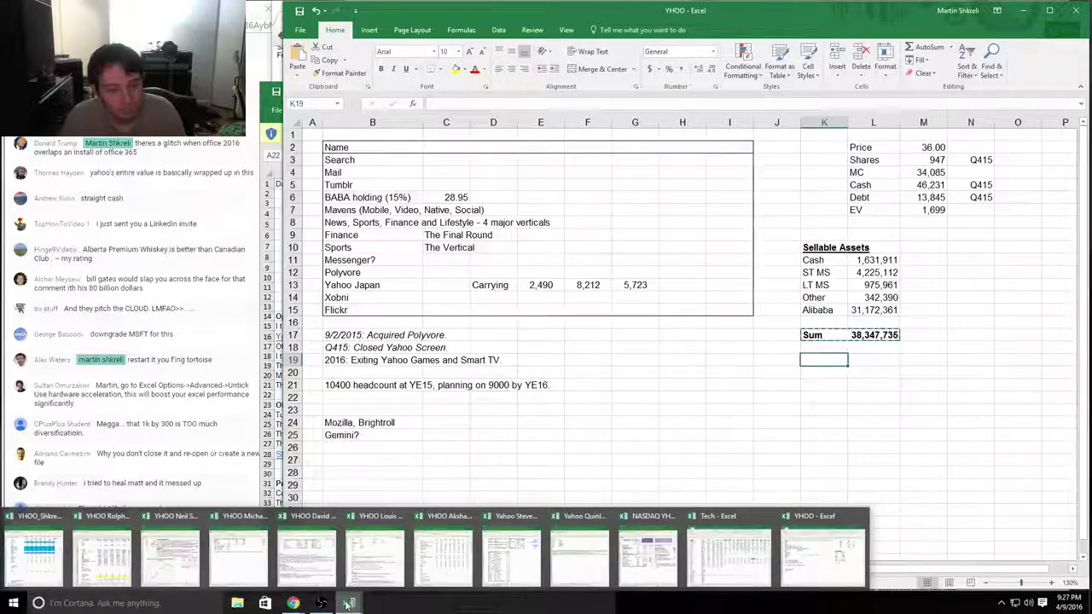
{"action": "left_click", "coordinate": [318, 603]}
{"action": "left_click", "coordinate": [320, 603]}
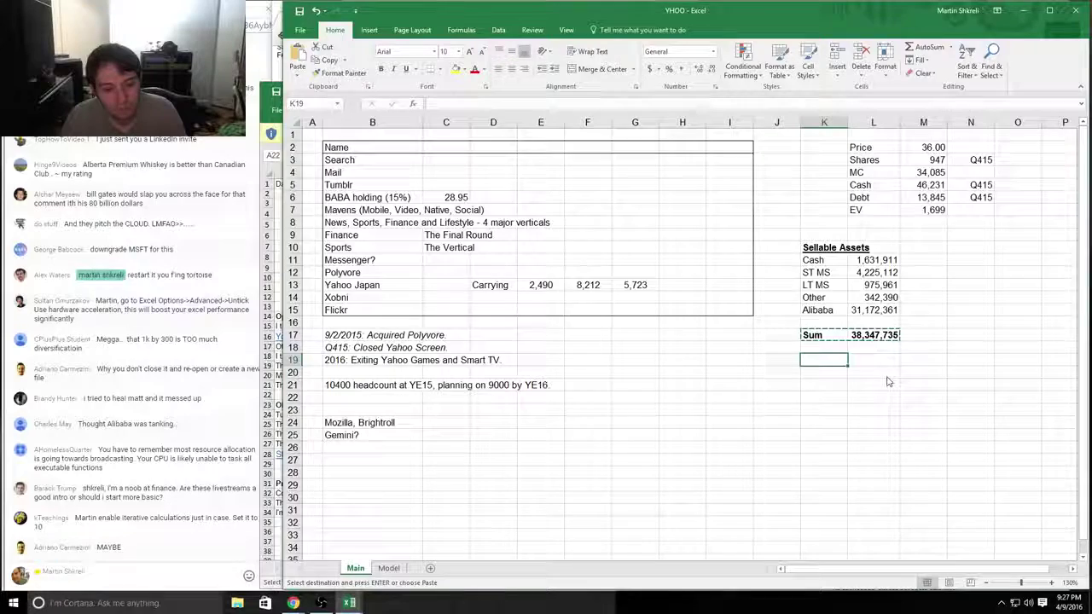
{"action": "left_click", "coordinate": [156, 580]}
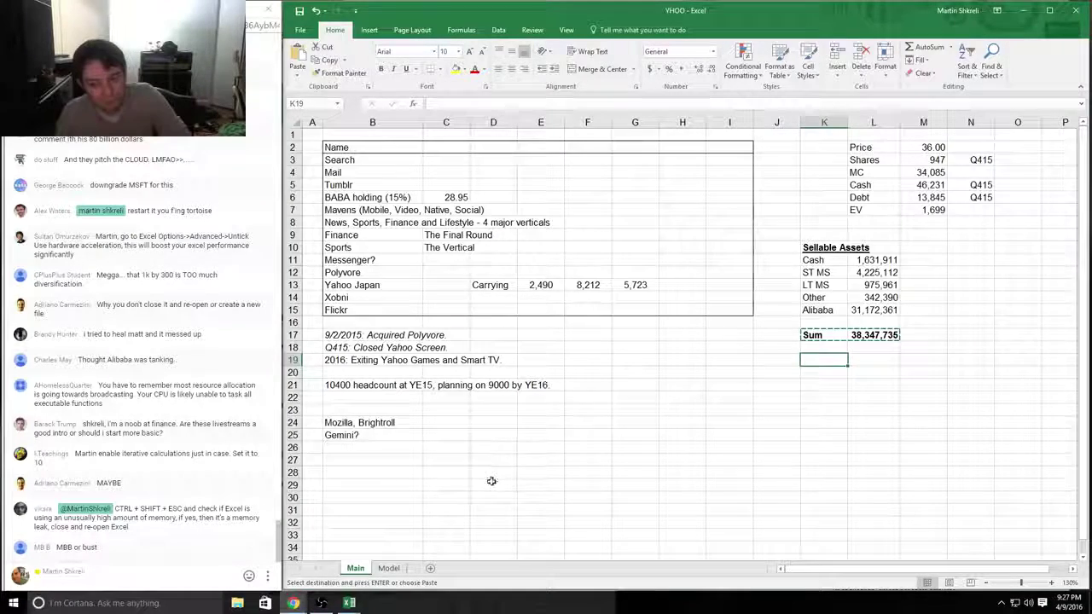
{"action": "key", "text": "ctrl+shift+Escape"}
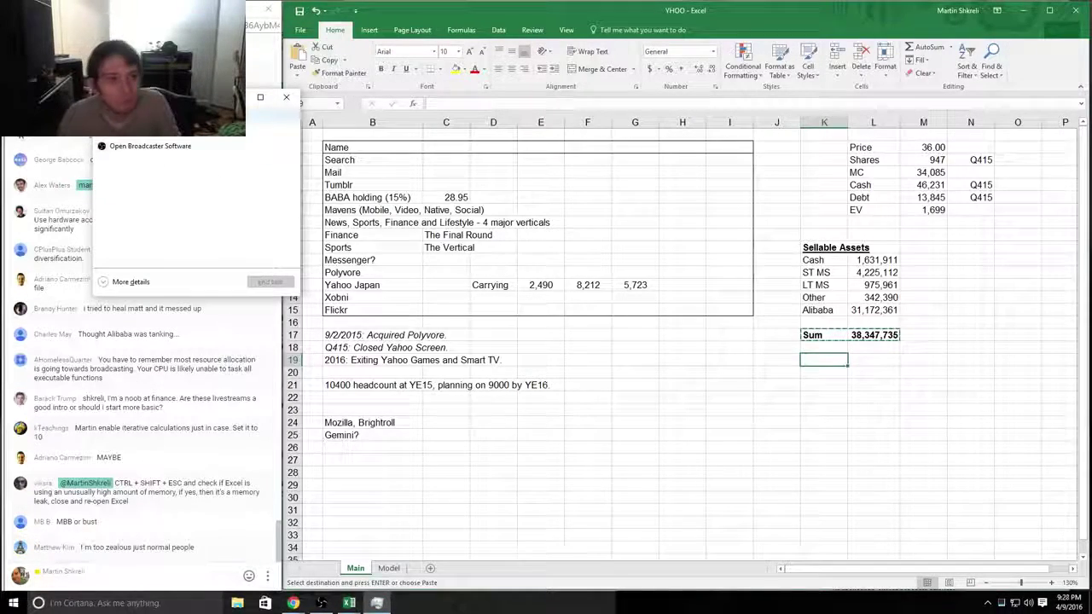
Step: Expand Task Manager to full details, select the Microsoft Excel process, and scroll the Processes list
{"action": "left_click_drag", "start_coordinate": [181, 106], "coordinate": [370, 195]}
{"action": "left_click", "coordinate": [295, 374]}
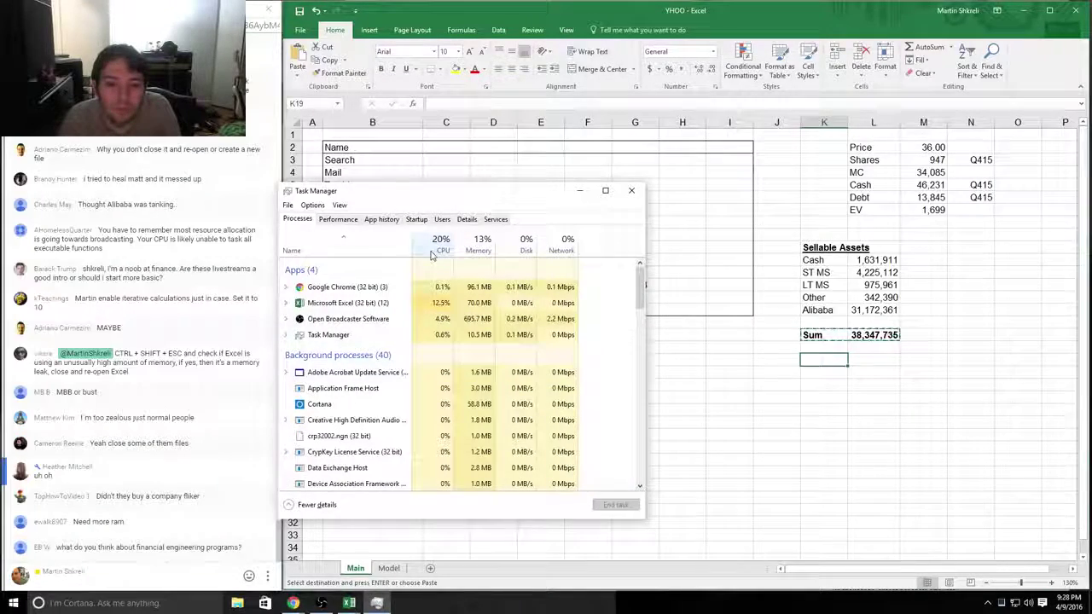
{"action": "left_click", "coordinate": [426, 305]}
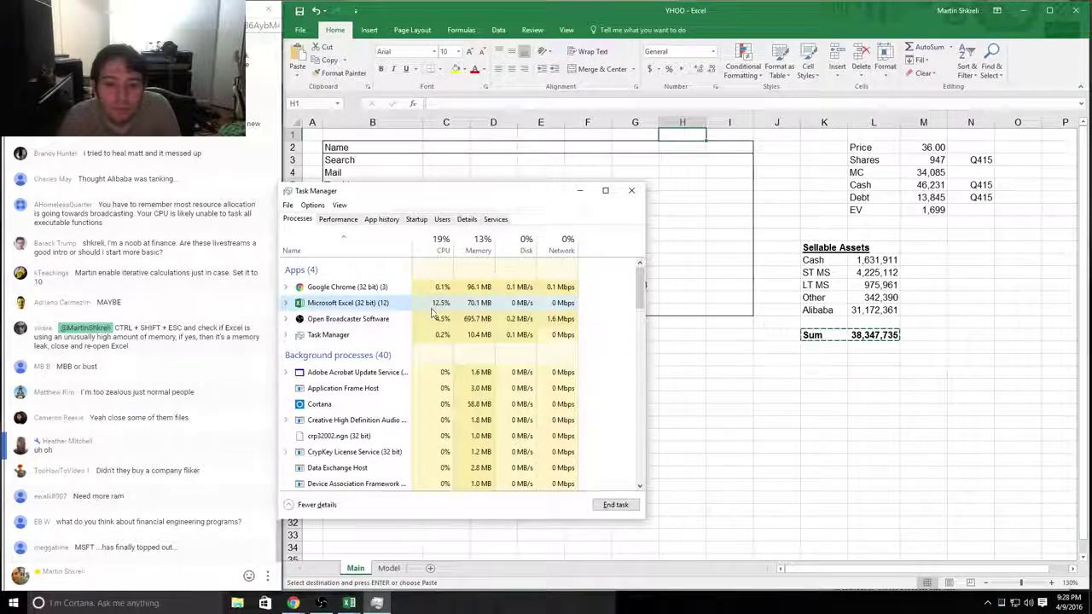
{"action": "scroll", "coordinate": [465, 337], "scroll_direction": "down", "scroll_amount": 1}
{"action": "scroll", "coordinate": [465, 337], "scroll_direction": "down", "scroll_amount": 10}
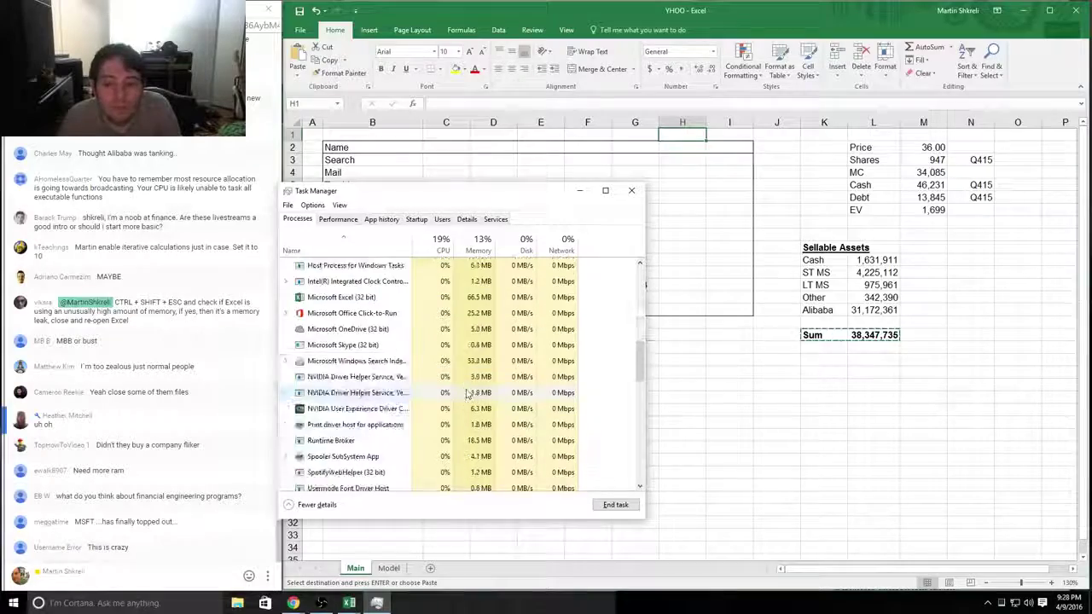
{"action": "scroll", "coordinate": [472, 410], "scroll_direction": "down", "scroll_amount": 8}
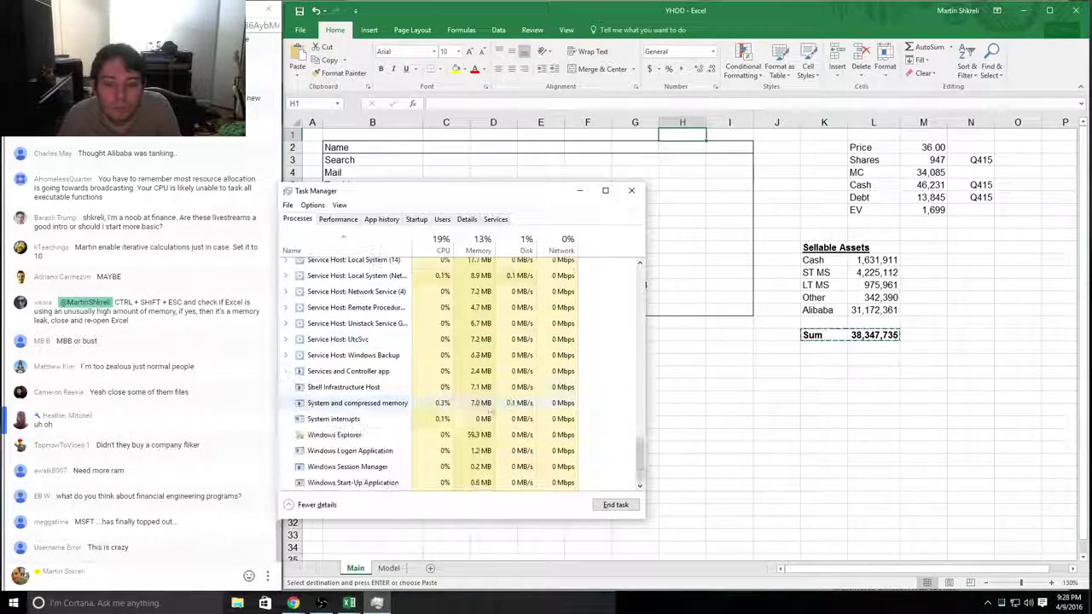
{"action": "left_click_drag", "start_coordinate": [638, 461], "coordinate": [638, 271]}
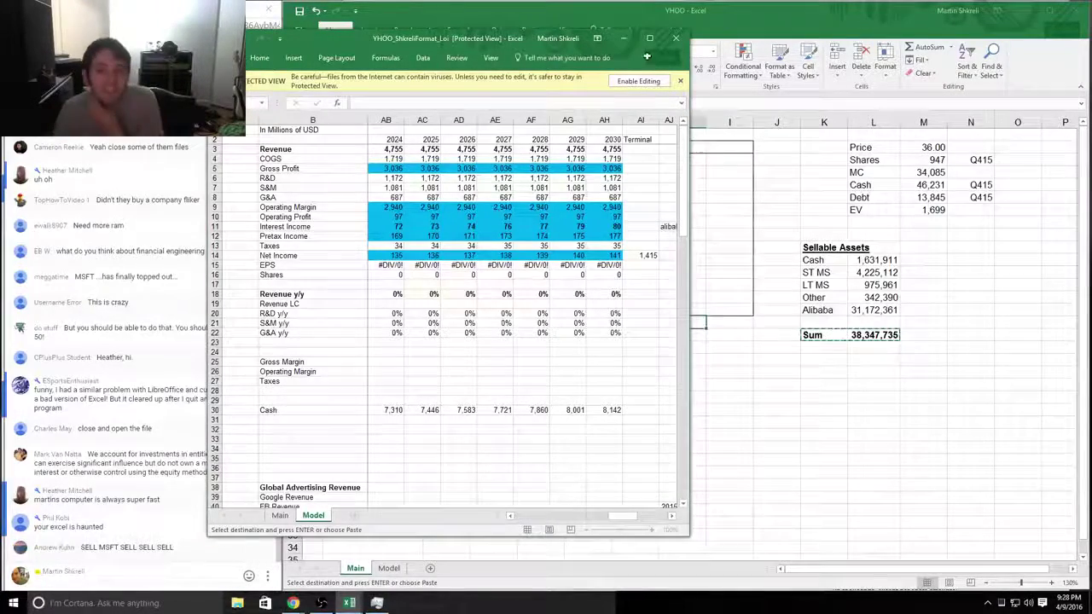
Step: Select cells around the Sum row, then reopen Task Manager, sort by CPU, and close it
{"action": "left_click", "coordinate": [848, 368]}
{"action": "left_click", "coordinate": [824, 336]}
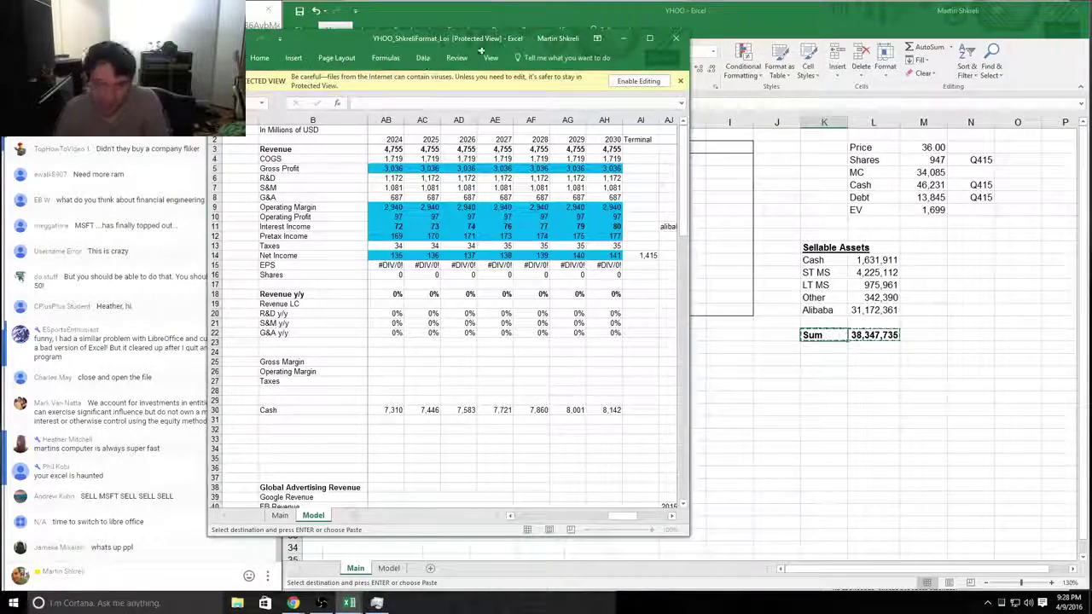
{"action": "left_click", "coordinate": [824, 372]}
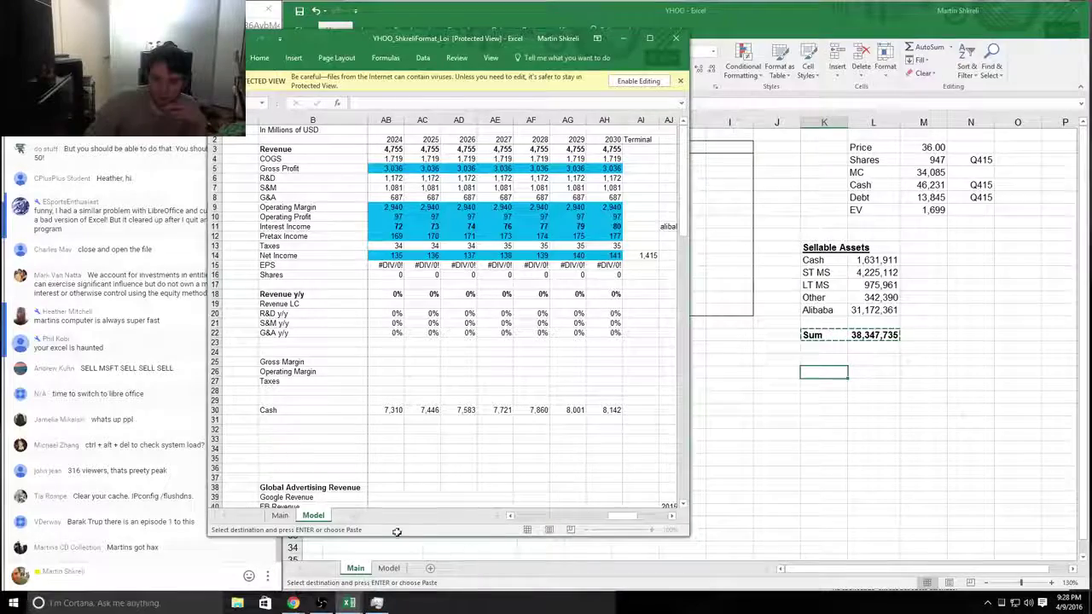
{"action": "left_click", "coordinate": [376, 602]}
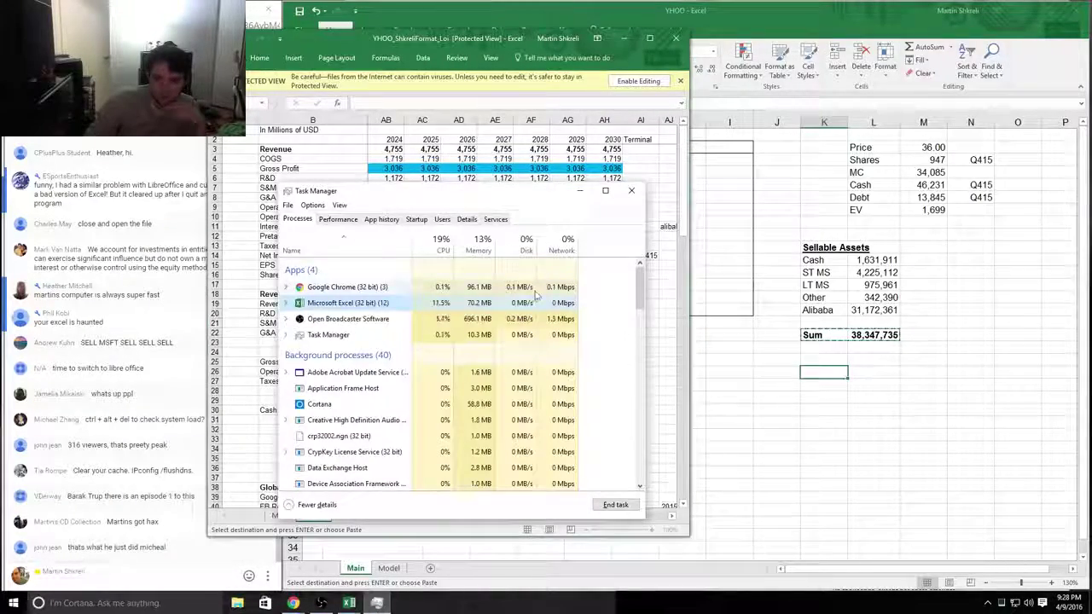
{"action": "left_click", "coordinate": [433, 247]}
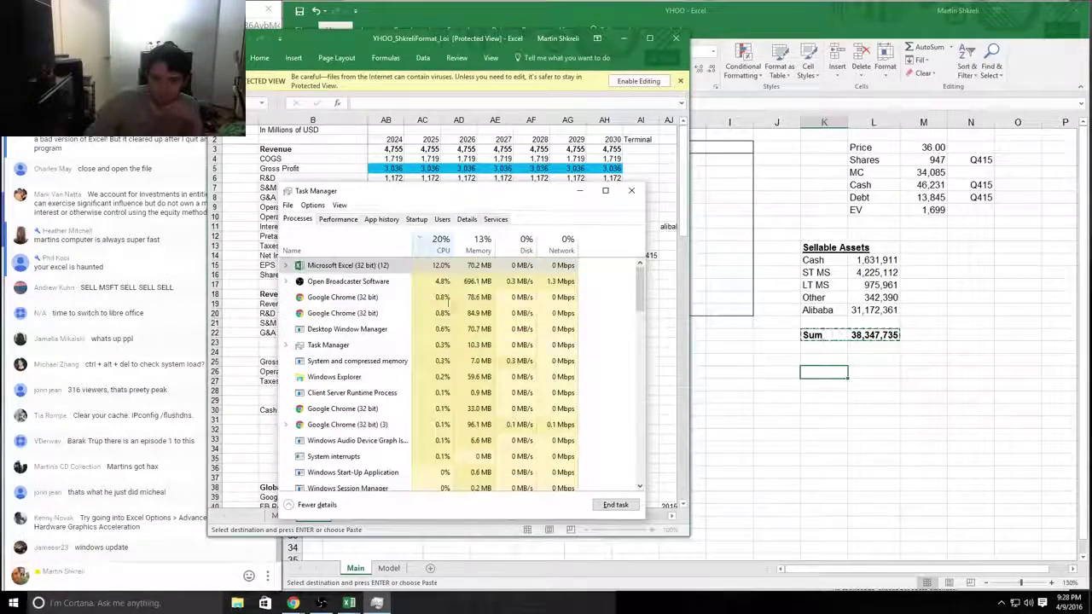
{"action": "left_click", "coordinate": [629, 192]}
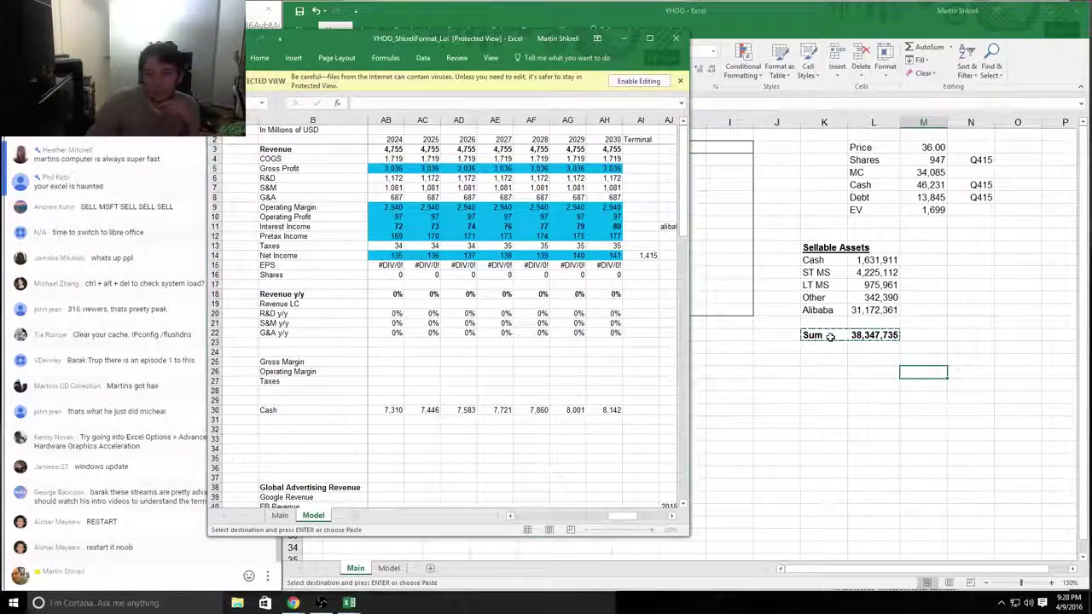
Step: Select cells in the Sellable Assets block, check the chat window, and return to the main YHOO workbook
{"action": "key", "text": "shift+Down"}
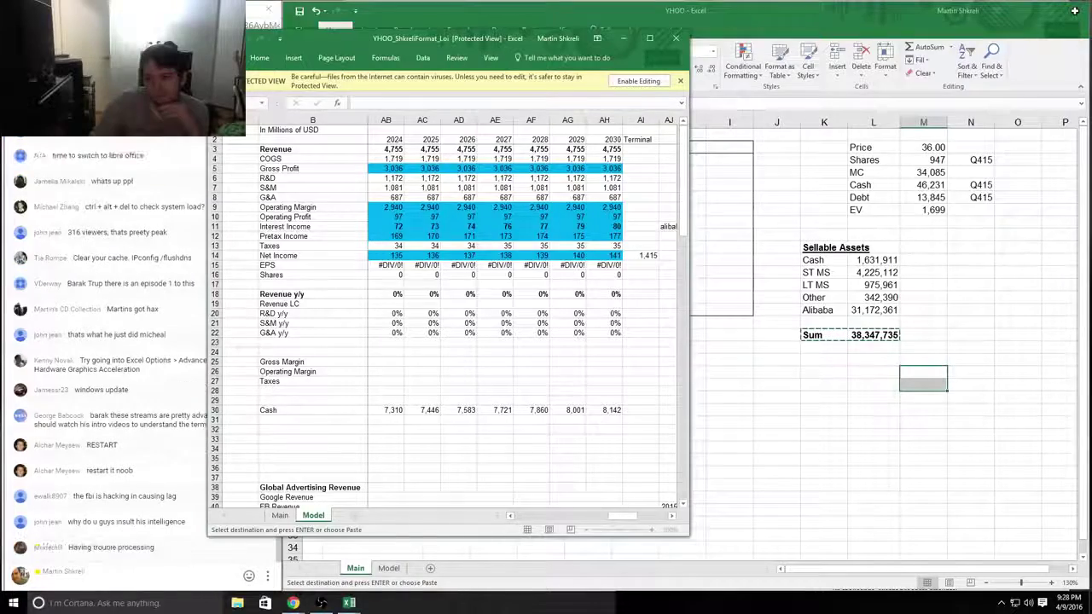
{"action": "left_click", "coordinate": [844, 298]}
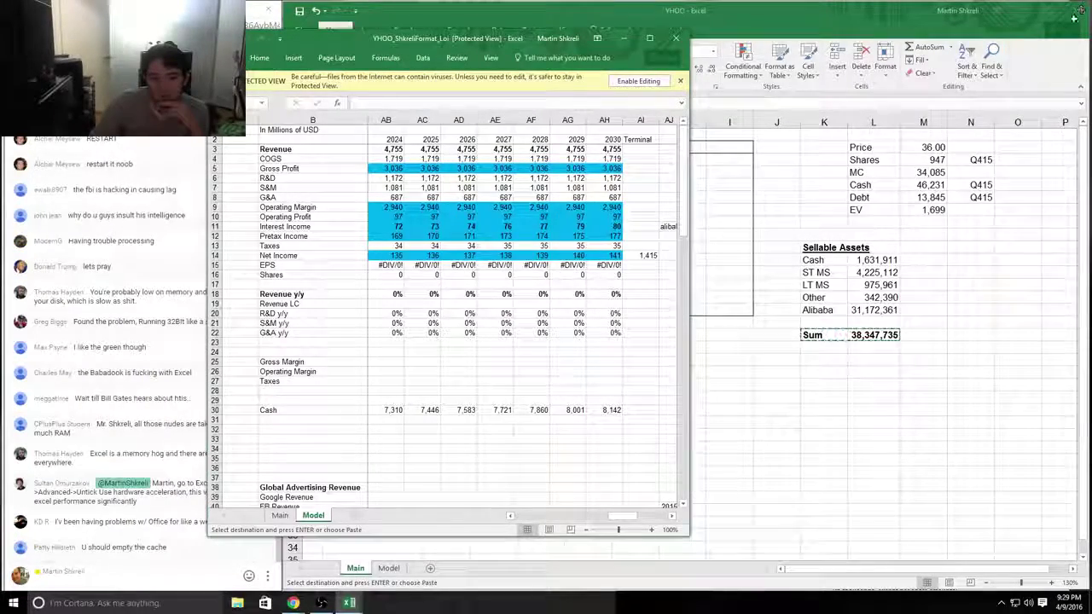
{"action": "left_click", "coordinate": [237, 579]}
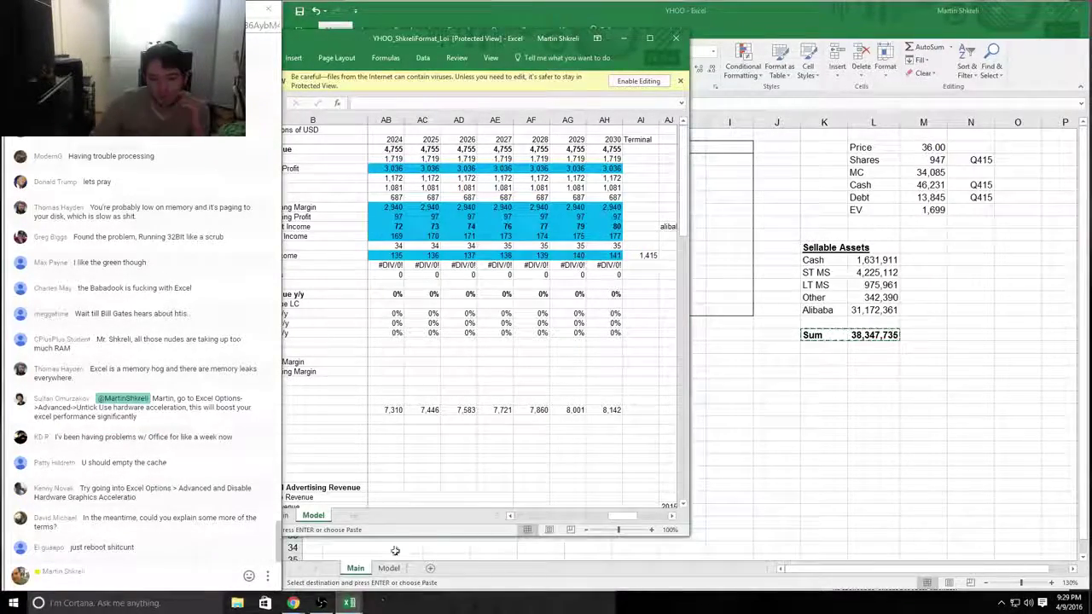
{"action": "left_click", "coordinate": [756, 371]}
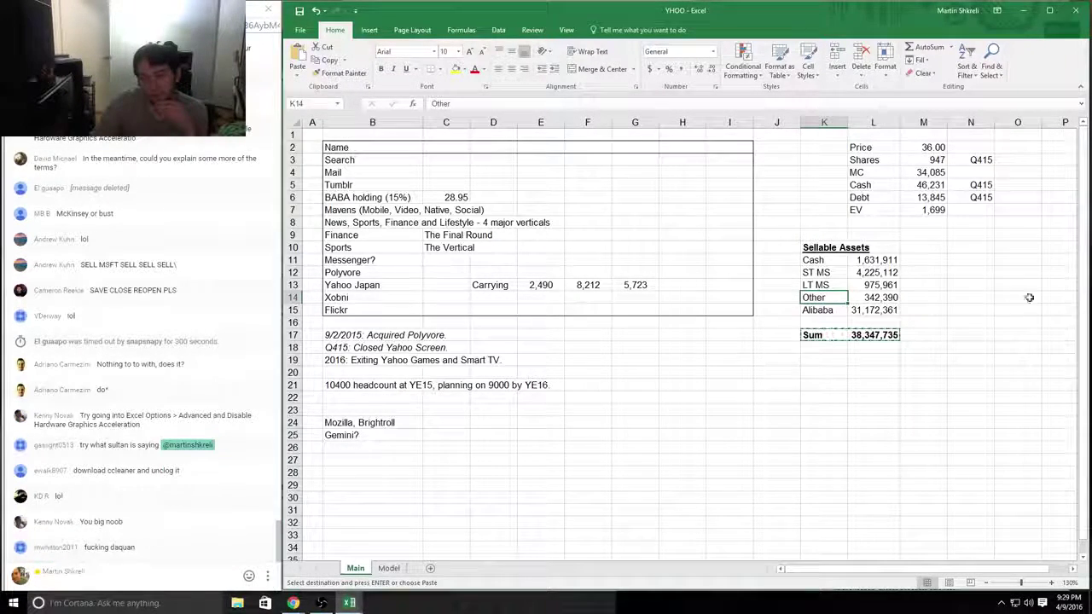
Step: Move to the cell below the Sum row and switch to the SEC 10-K page in Chrome
{"action": "mouse_move", "coordinate": [349, 603]}
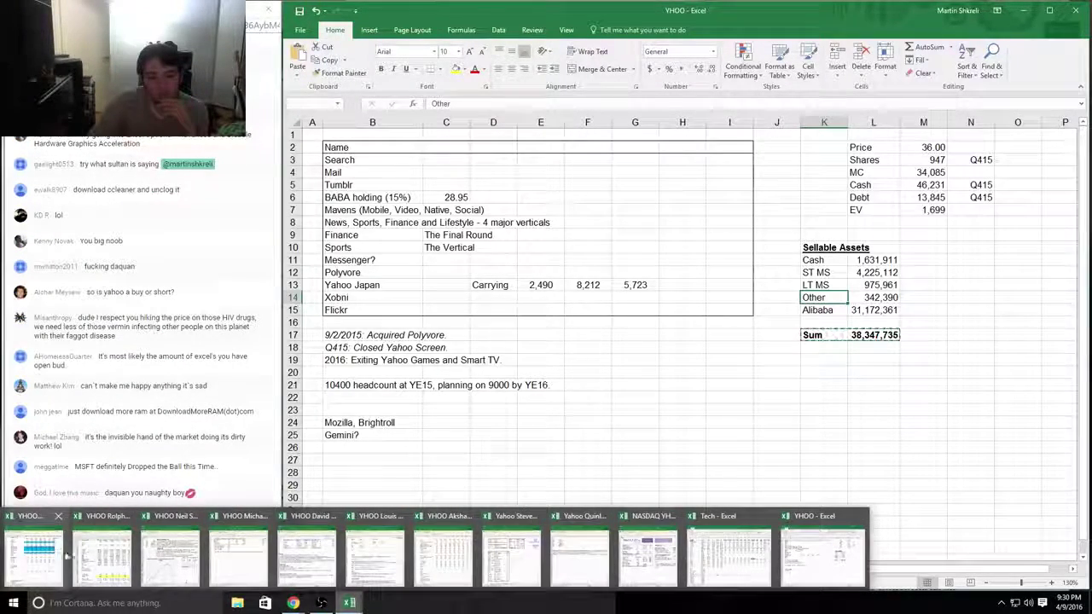
{"action": "key", "text": "Down"}
{"action": "key", "text": "Down"}
{"action": "key", "text": "Down"}
{"action": "key", "text": "Down"}
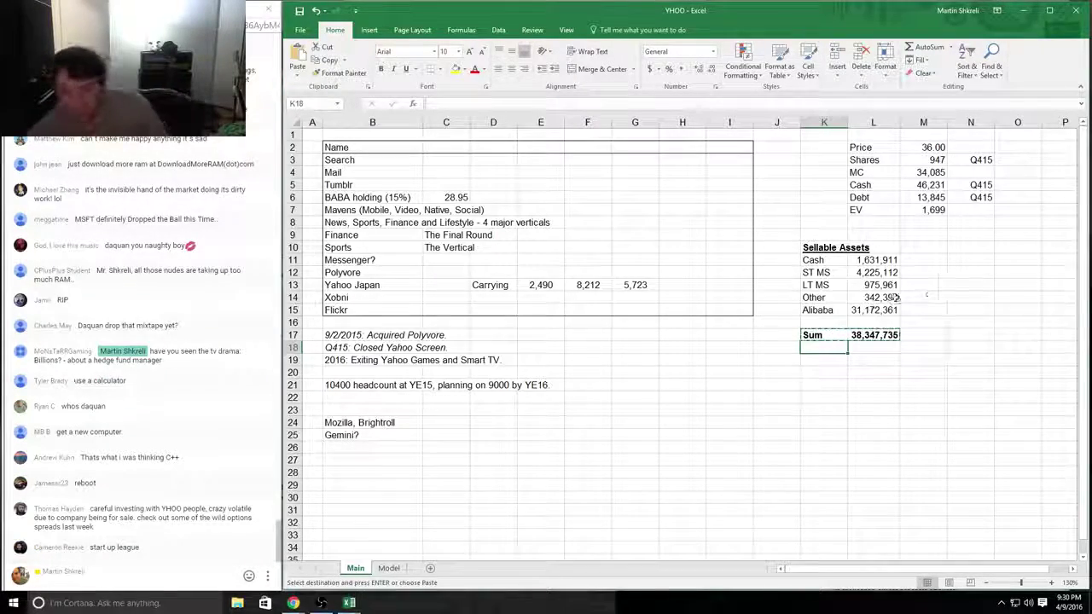
{"action": "key", "text": "alt+Tab"}
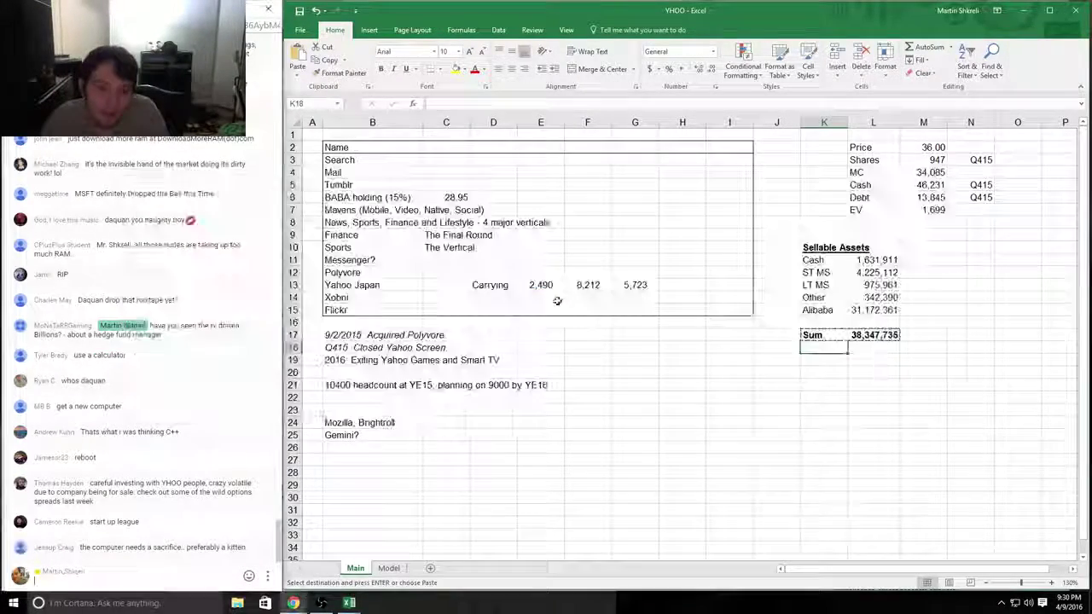
{"action": "key", "text": "alt+Tab"}
{"action": "key", "text": "Tab"}
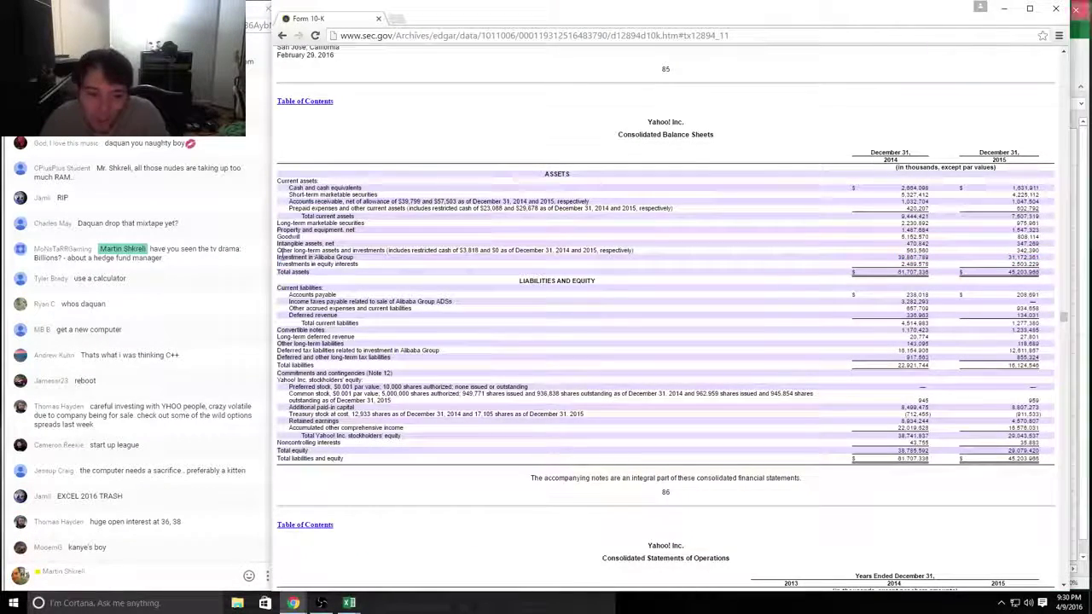
Step: Zoom the 10-K page to 150% and scroll through the balance sheet
{"action": "key", "text": "ctrl+plus"}
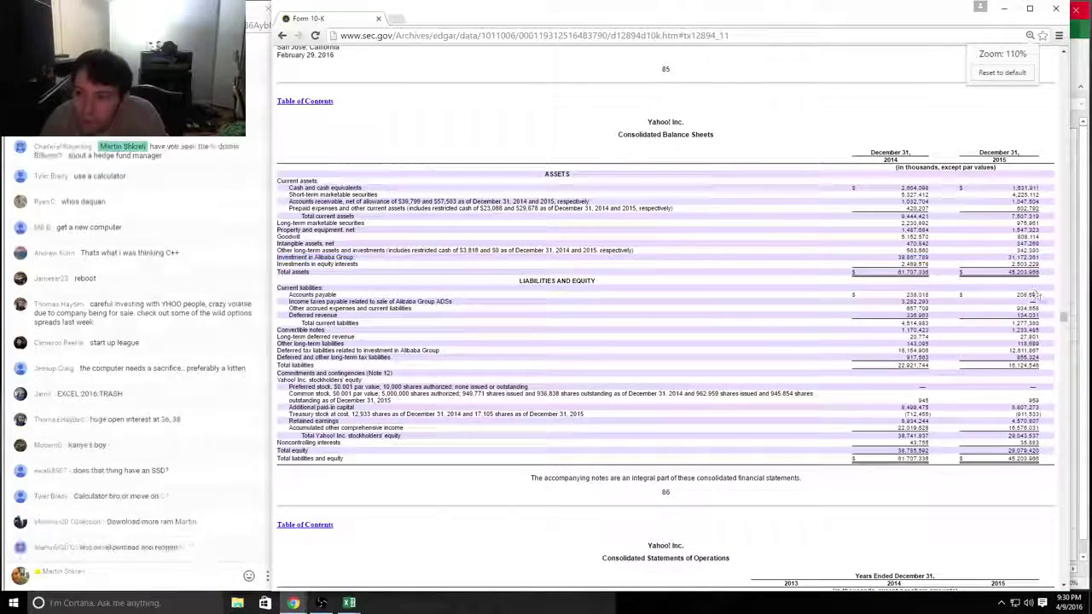
{"action": "scroll", "coordinate": [1035, 294], "scroll_direction": "up", "scroll_amount": 20}
{"action": "key", "text": "ctrl+plus"}
{"action": "key", "text": "ctrl+plus"}
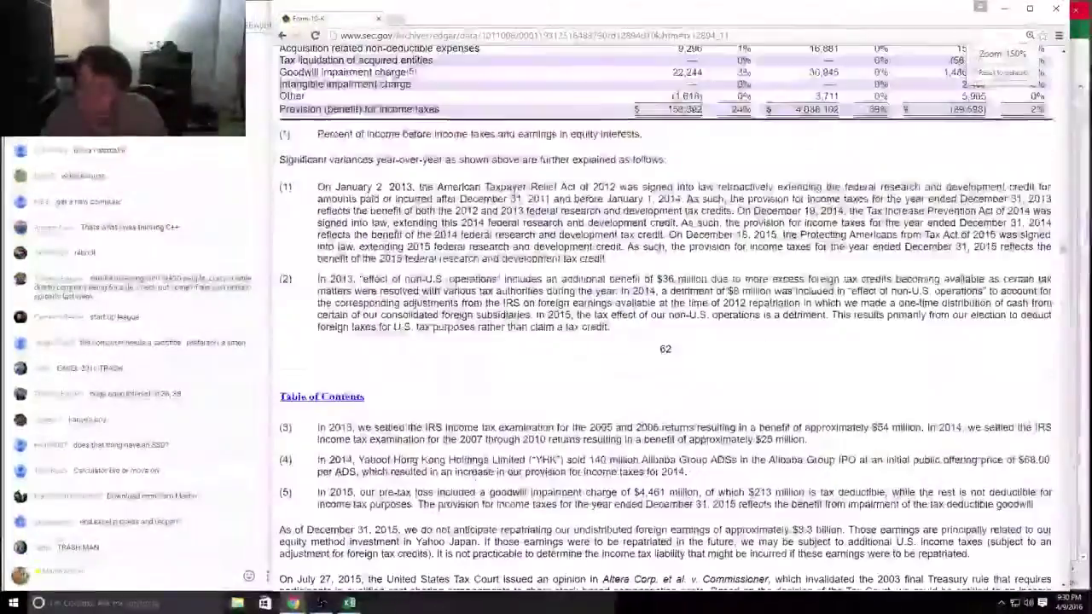
{"action": "scroll", "coordinate": [665, 341], "scroll_direction": "down", "scroll_amount": 20}
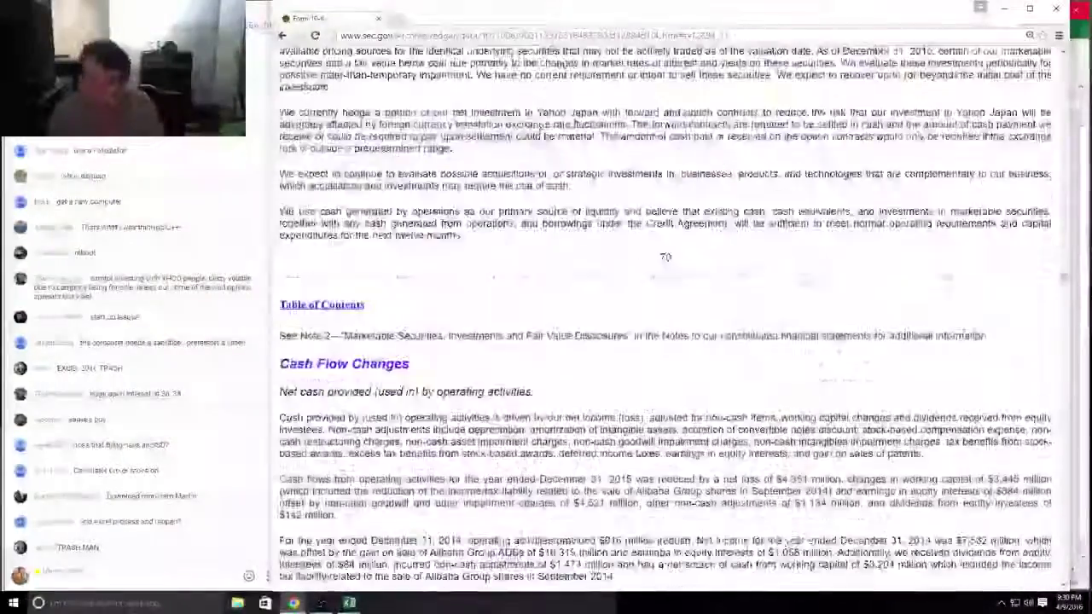
{"action": "key", "text": "ctrl+a"}
{"action": "scroll", "coordinate": [977, 332], "scroll_direction": "down", "scroll_amount": 15}
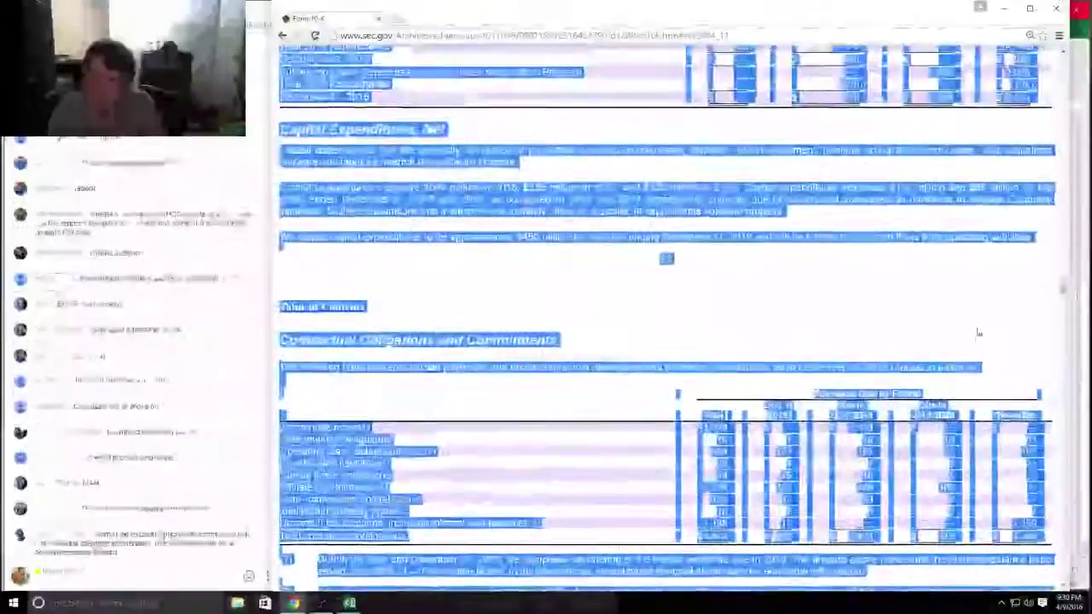
{"action": "left_click", "coordinate": [978, 333]}
{"action": "scroll", "coordinate": [979, 333], "scroll_direction": "up", "scroll_amount": 3}
{"action": "scroll", "coordinate": [978, 332], "scroll_direction": "down", "scroll_amount": 6}
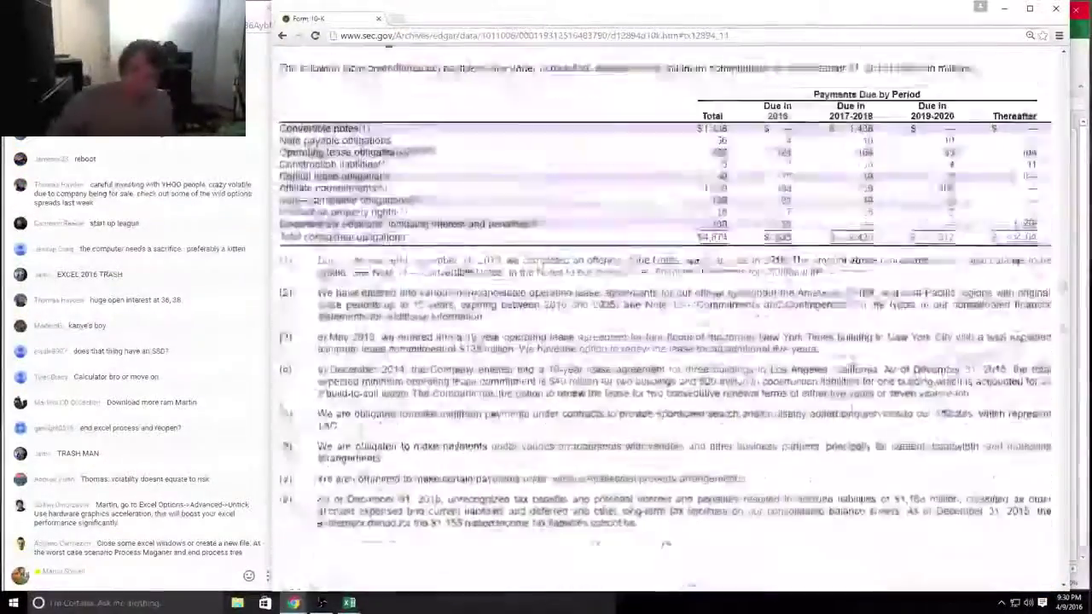
{"action": "scroll", "coordinate": [818, 419], "scroll_direction": "down", "scroll_amount": 20}
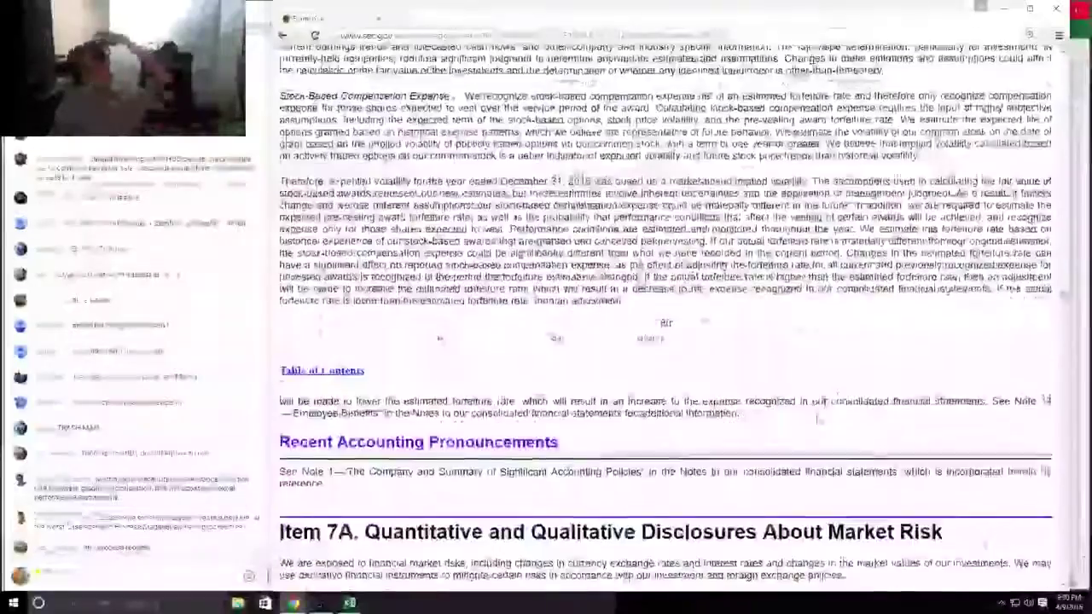
{"action": "scroll", "coordinate": [817, 419], "scroll_direction": "down", "scroll_amount": 20}
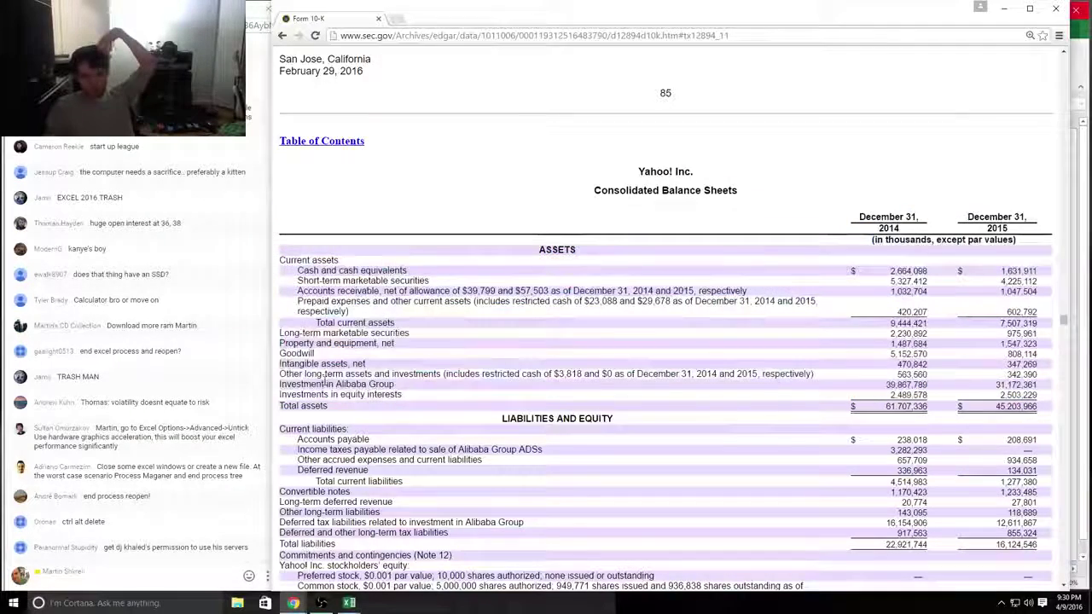
Step: Highlight the Investment in Alibaba Group row, then return to the YHOO workbook's save prompt
{"action": "left_click_drag", "start_coordinate": [299, 385], "coordinate": [1041, 395]}
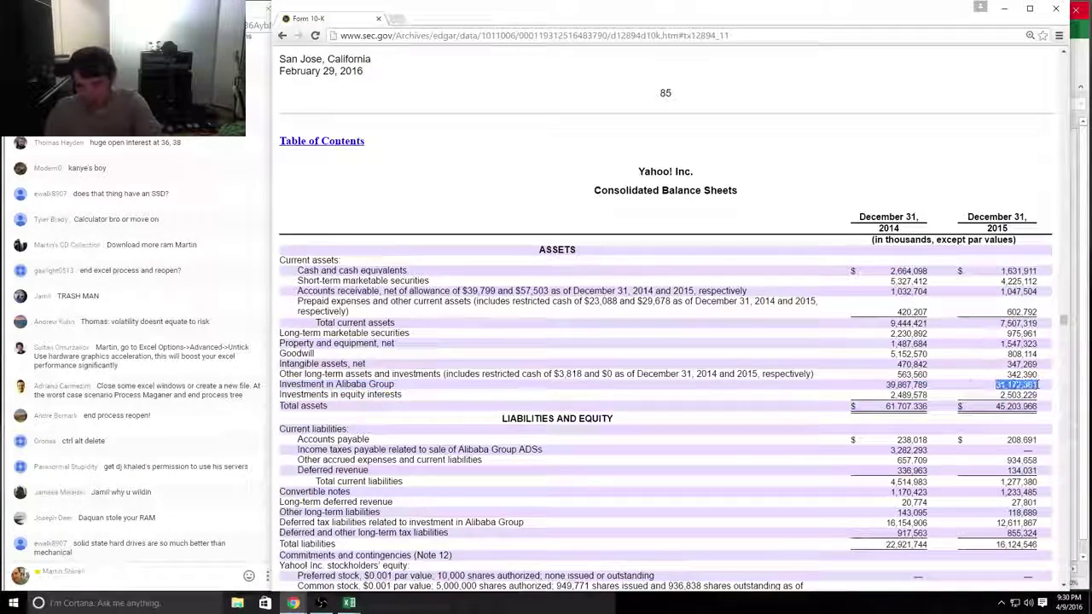
{"action": "left_click_drag", "start_coordinate": [1039, 385], "coordinate": [279, 384]}
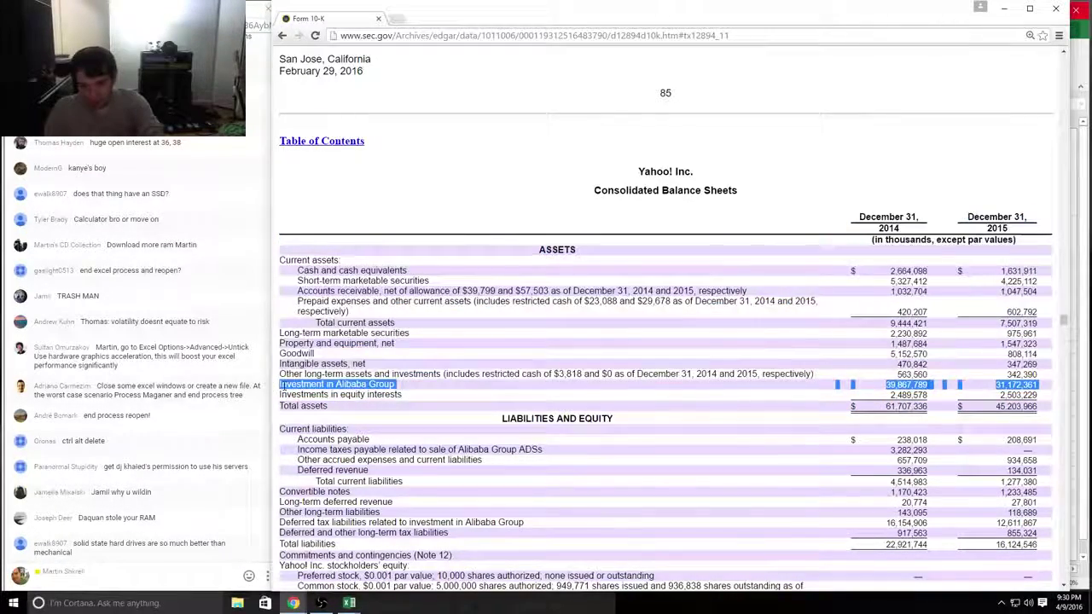
{"action": "key", "text": "alt+Tab"}
{"action": "key", "text": "alt+Tab"}
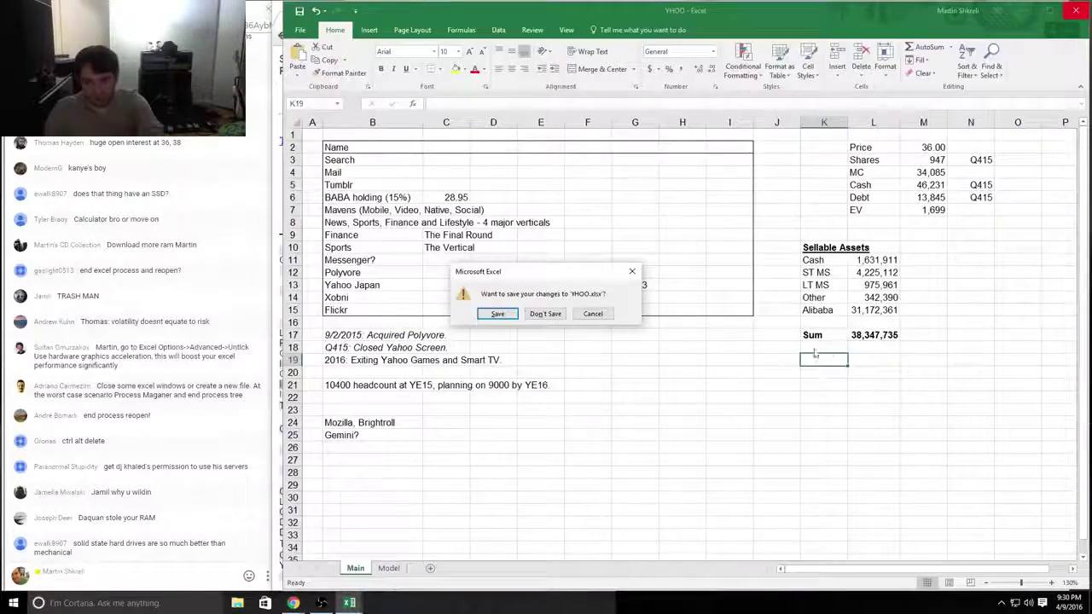
Step: Save the YHOO workbook and enable editing in the first two downloaded models
{"action": "left_click", "coordinate": [494, 316]}
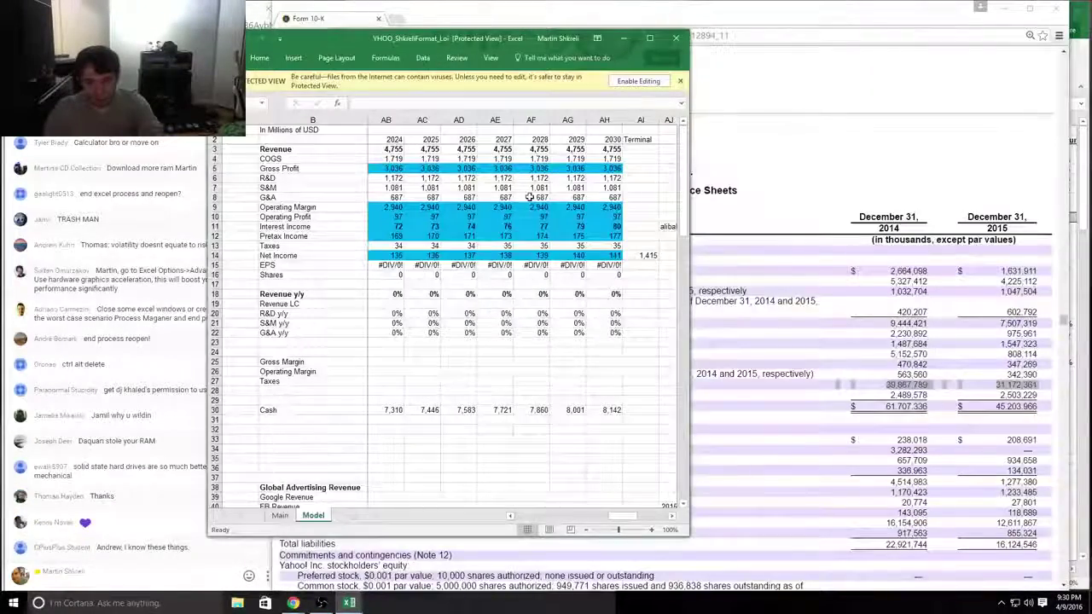
{"action": "left_click", "coordinate": [638, 81]}
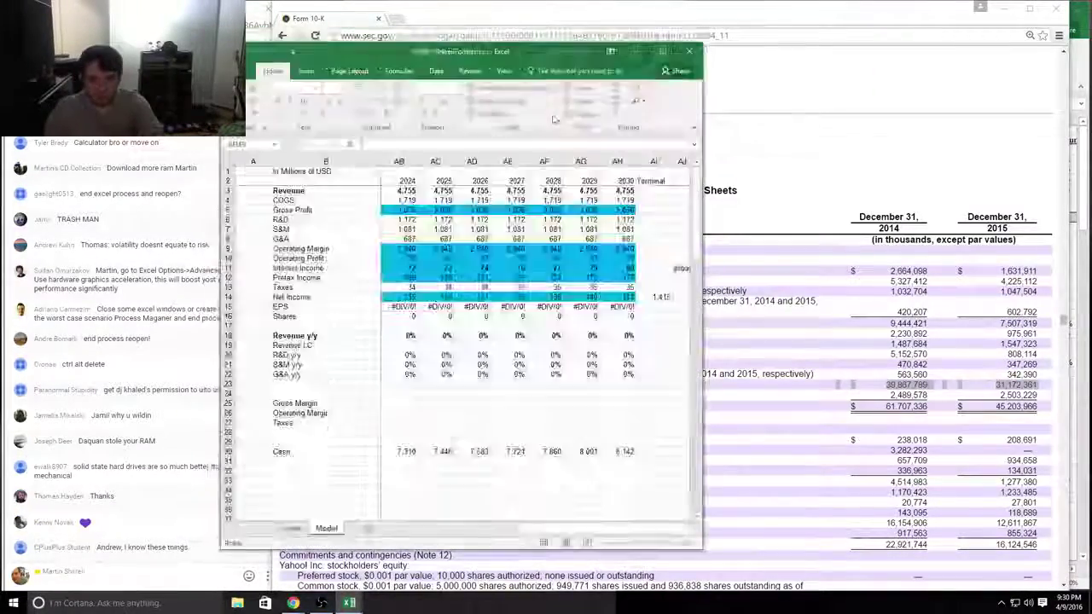
{"action": "left_click", "coordinate": [534, 259]}
{"action": "key", "text": "alt+Tab"}
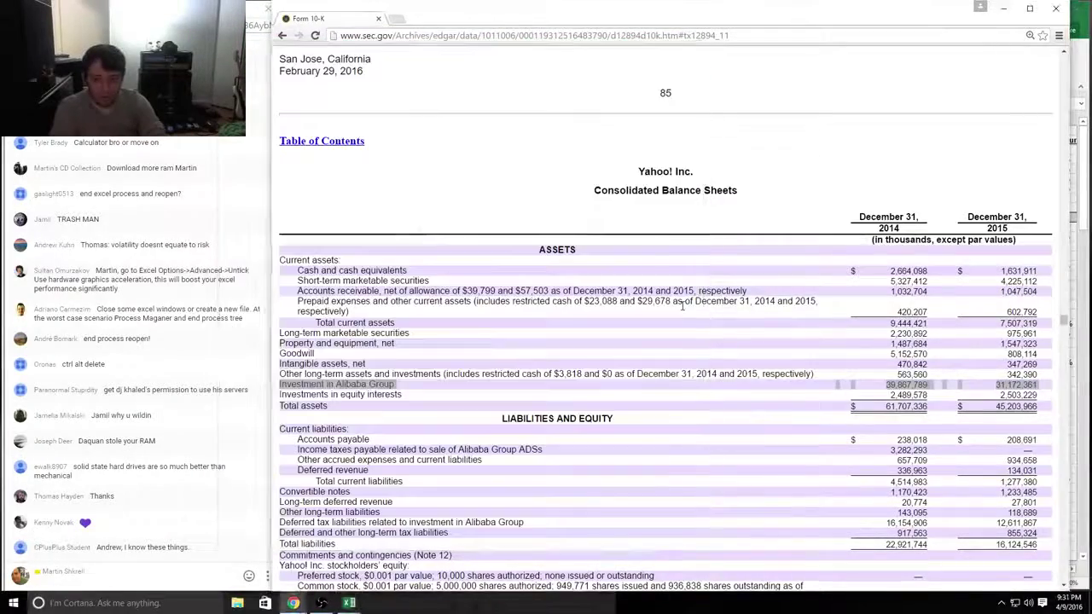
{"action": "key", "text": "alt+Tab"}
{"action": "key", "text": "alt+Tab"}
{"action": "key", "text": "alt+Tab"}
{"action": "key", "text": "alt+Tab"}
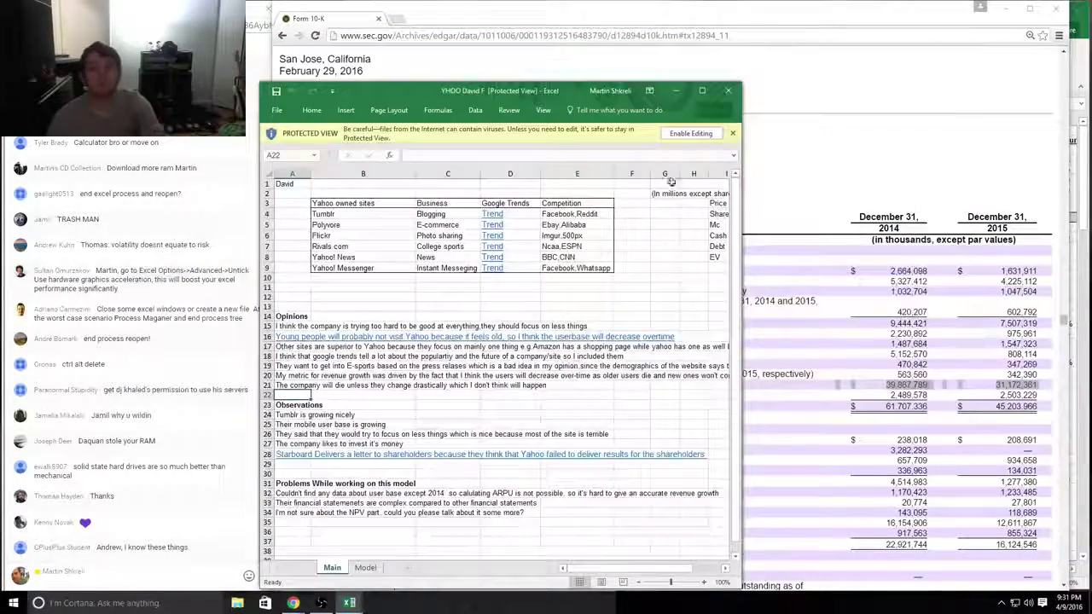
{"action": "left_click", "coordinate": [678, 137]}
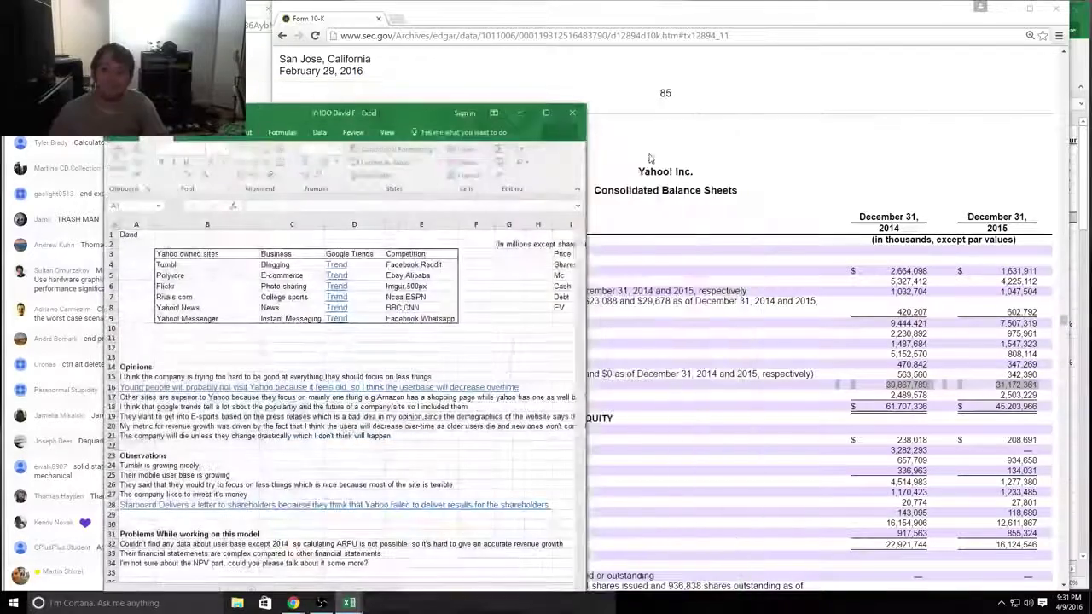
Step: Enable editing in the next three downloaded models, dismissing the circular-reference warning
{"action": "key", "text": "alt+Tab"}
{"action": "key", "text": "alt+Tab"}
{"action": "key", "text": "alt+Tab"}
{"action": "key", "text": "alt+Tab"}
{"action": "key", "text": "alt+Tab"}
{"action": "key", "text": "alt+Tab"}
{"action": "key", "text": "alt+Tab"}
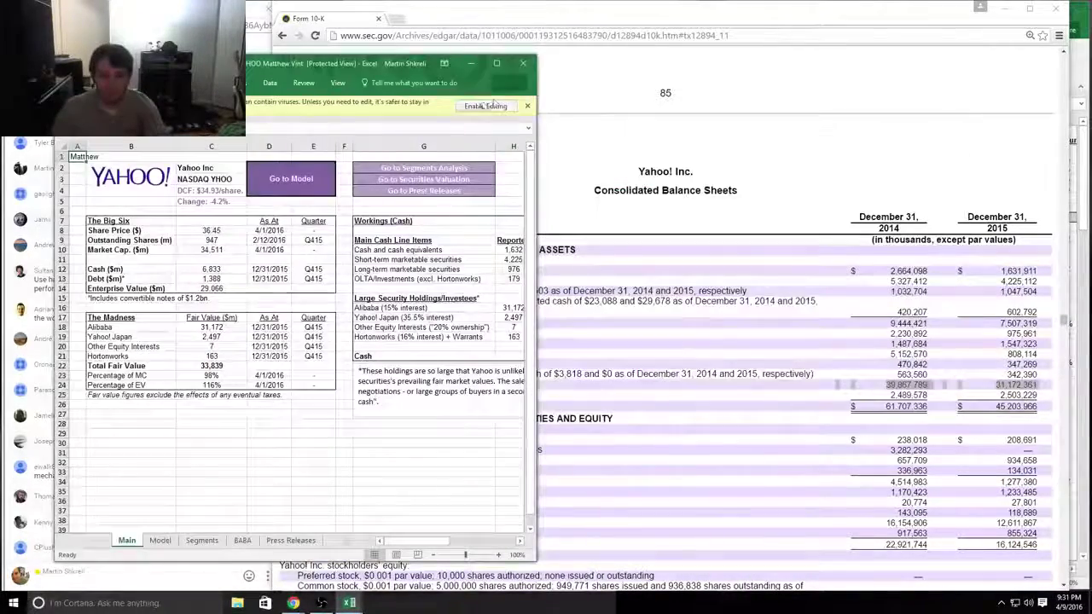
{"action": "left_click", "coordinate": [494, 103]}
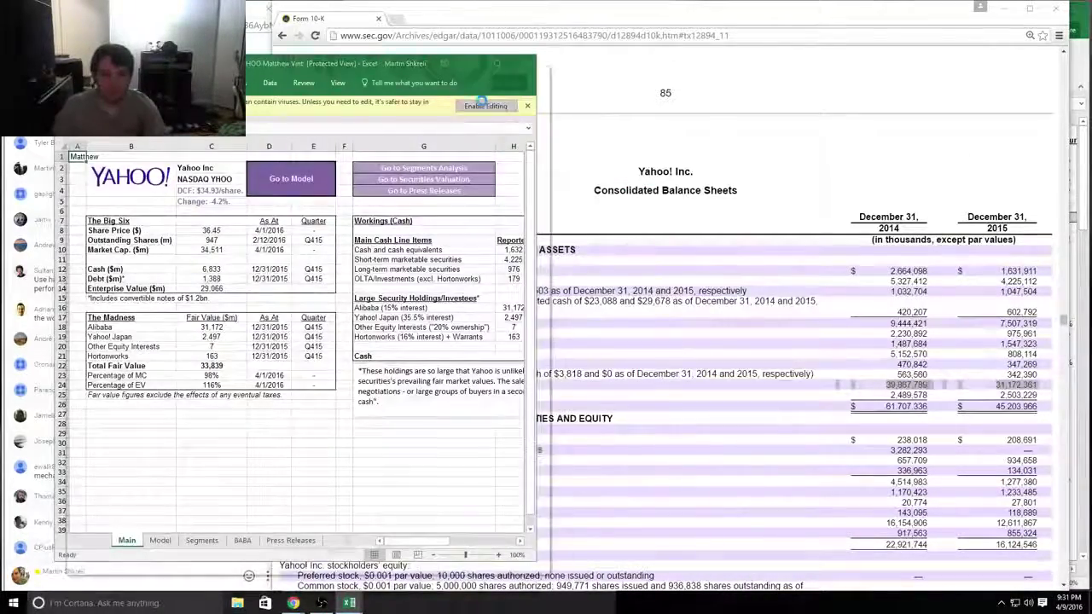
{"action": "key", "text": "alt+Tab"}
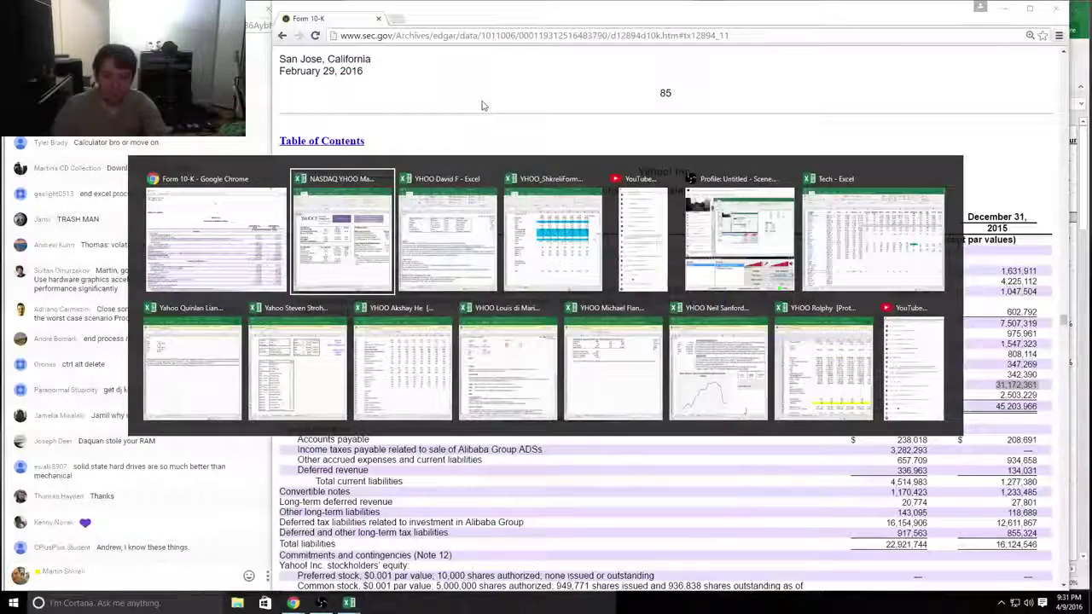
{"action": "key", "text": "alt+Tab"}
{"action": "key", "text": "alt+Tab"}
{"action": "key", "text": "alt+Tab"}
{"action": "key", "text": "alt+Tab"}
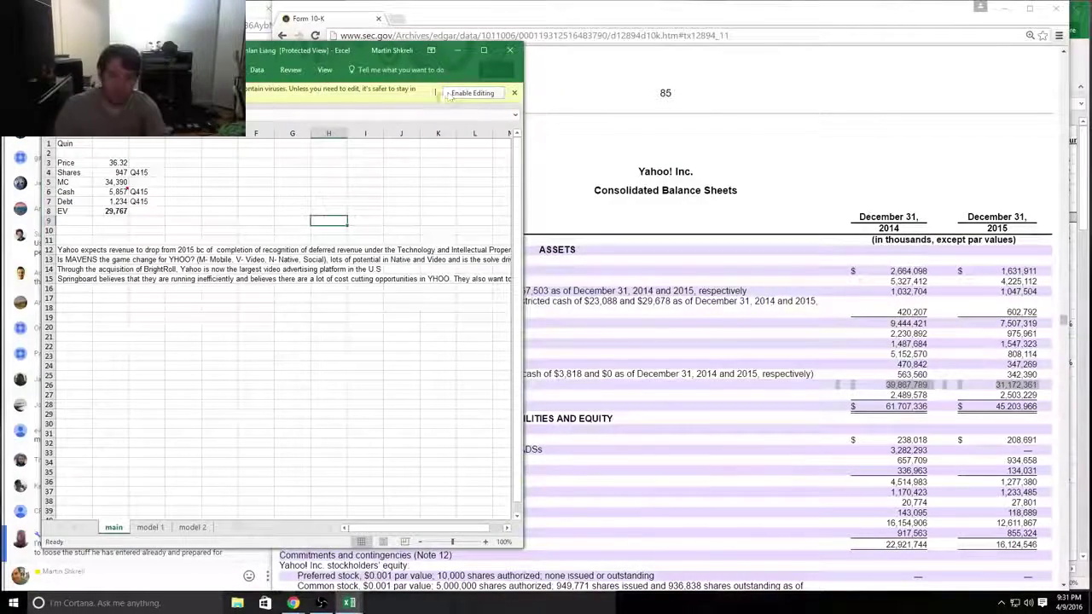
{"action": "left_click", "coordinate": [450, 94]}
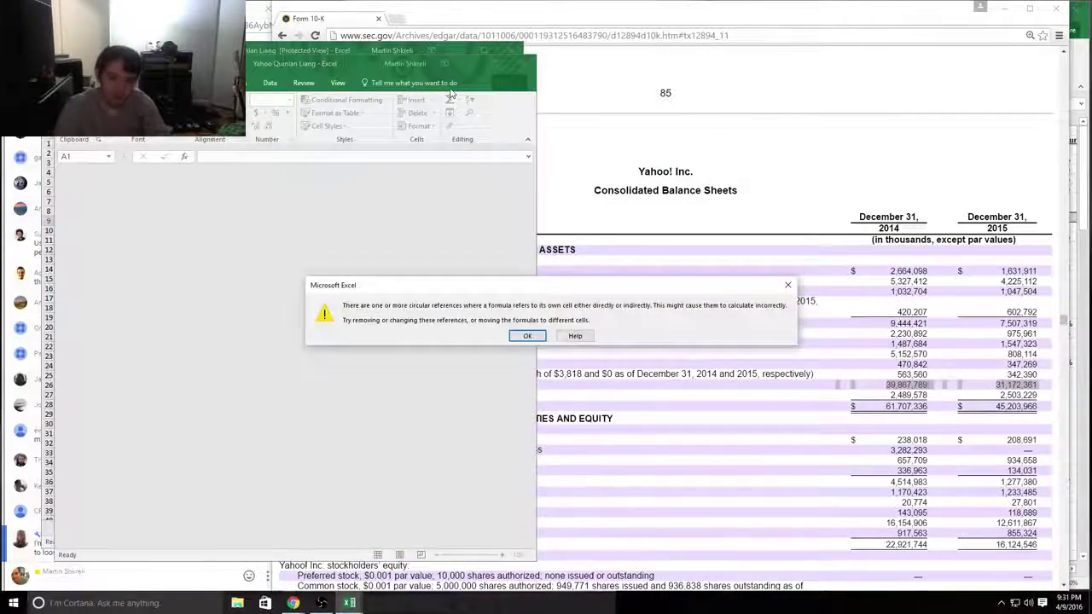
{"action": "key", "text": "Return"}
{"action": "key", "text": "alt+Tab"}
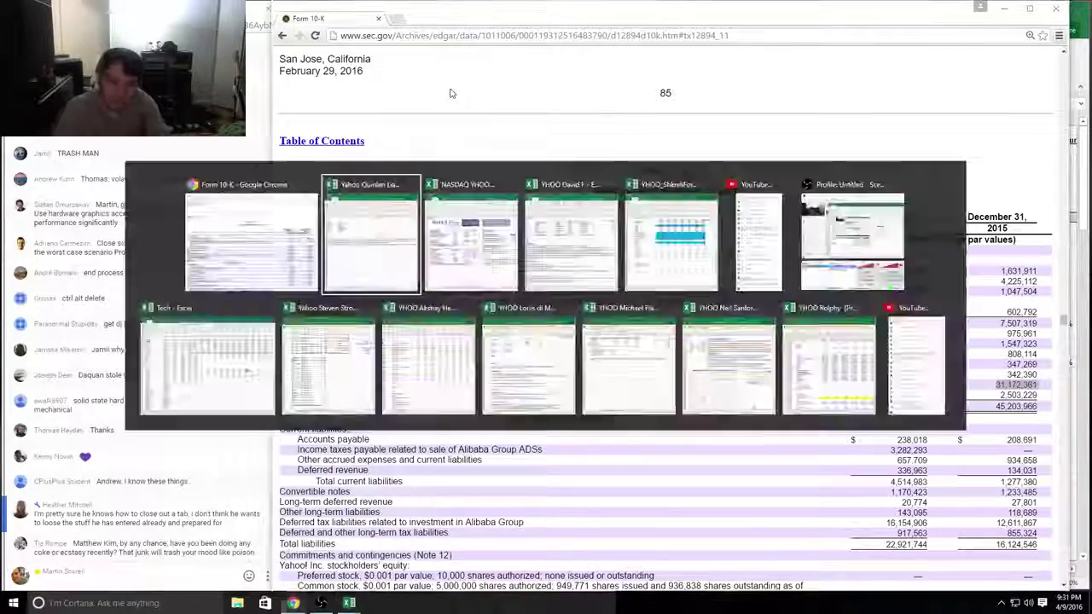
{"action": "key", "text": "alt+Tab"}
{"action": "key", "text": "alt+Tab"}
{"action": "key", "text": "alt+Tab"}
{"action": "key", "text": "alt+Tab"}
{"action": "key", "text": "alt+Tab"}
{"action": "key", "text": "alt+Tab"}
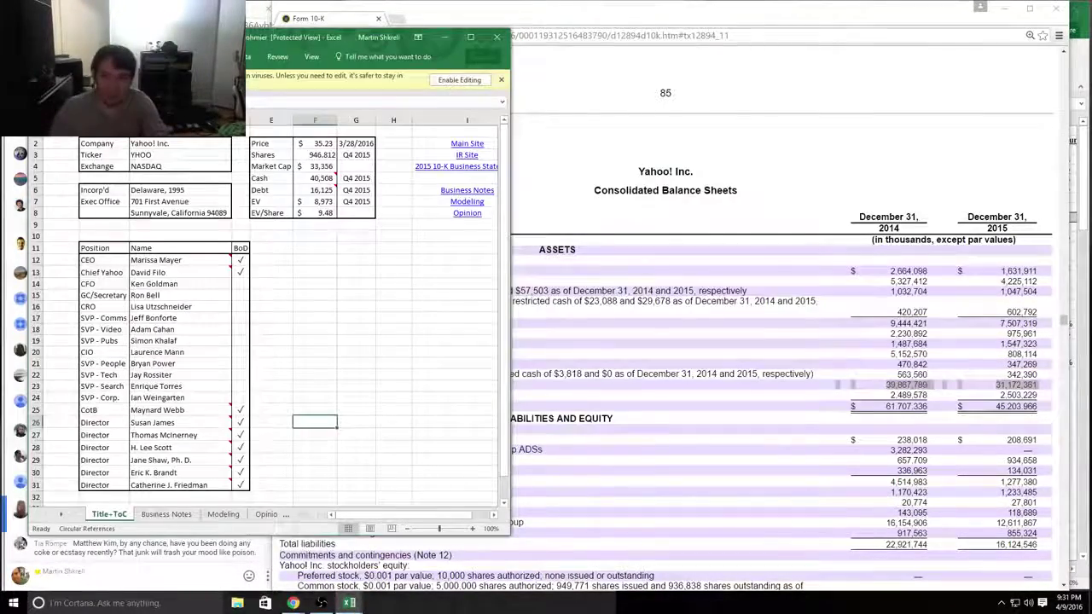
{"action": "left_click", "coordinate": [436, 83]}
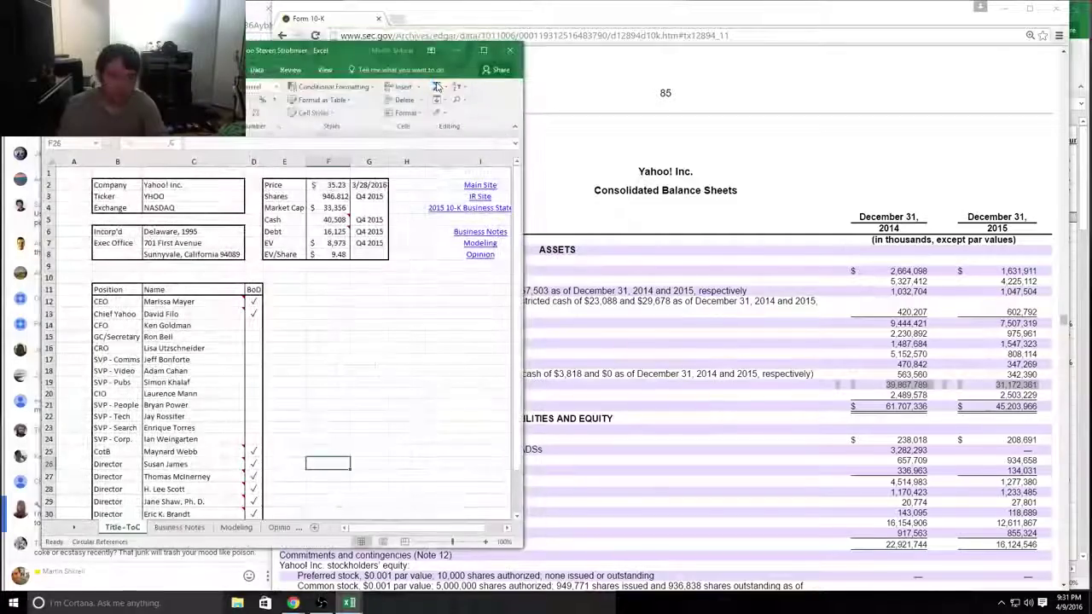
Step: Enable editing in three more downloaded workbooks
{"action": "key", "text": "alt+Tab"}
{"action": "key", "text": "alt+Tab"}
{"action": "key", "text": "alt+Tab"}
{"action": "key", "text": "alt+Tab"}
{"action": "key", "text": "alt+Tab"}
{"action": "key", "text": "alt+Tab"}
{"action": "key", "text": "alt+Tab"}
{"action": "key", "text": "alt+Tab"}
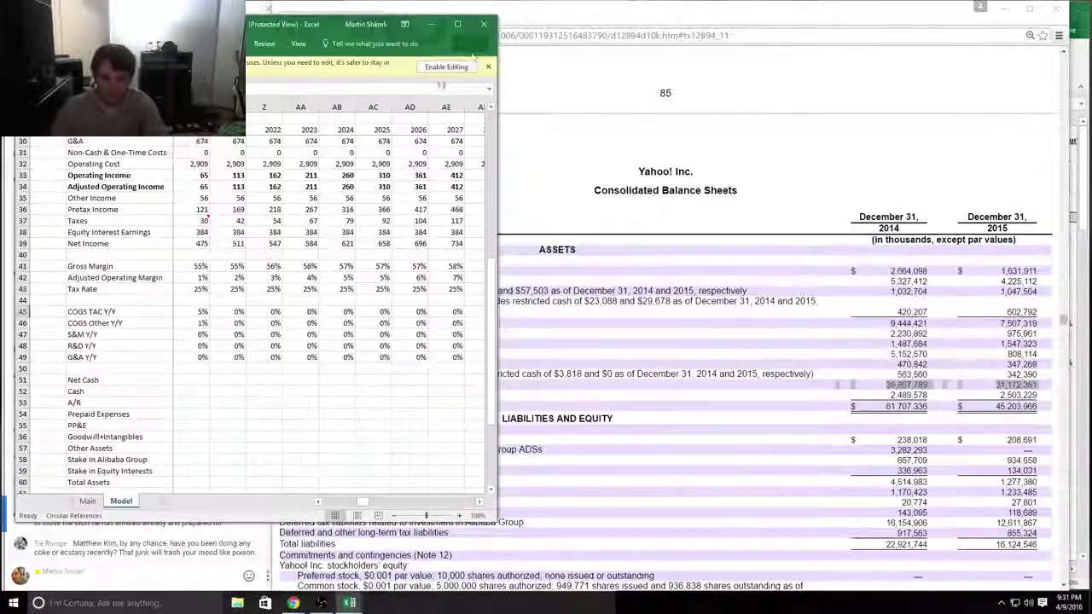
{"action": "left_click", "coordinate": [432, 74]}
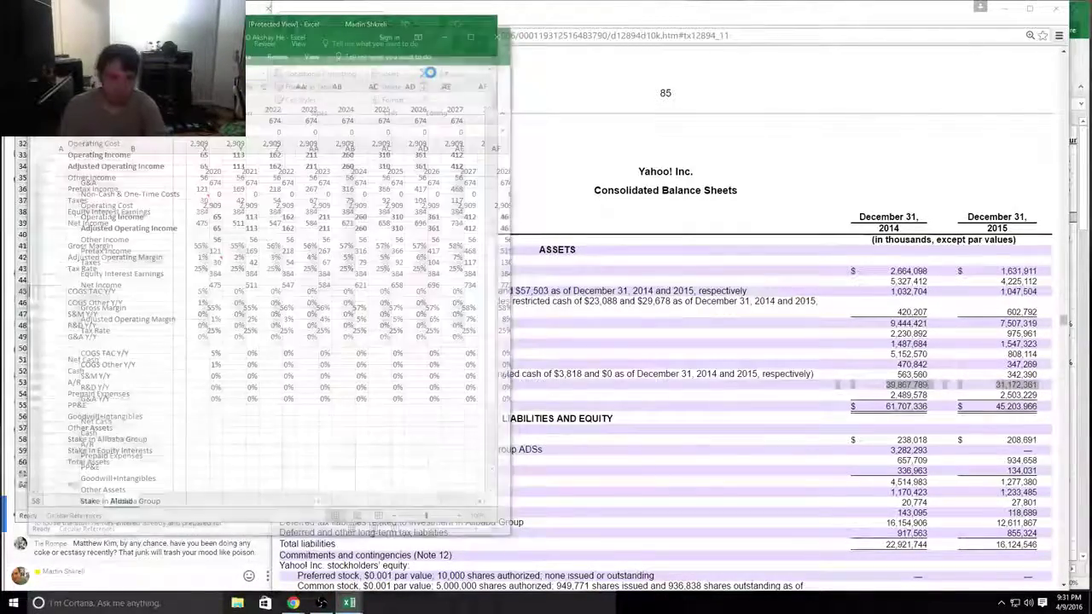
{"action": "key", "text": "alt+Tab"}
{"action": "key", "text": "alt+Tab"}
{"action": "key", "text": "alt+Tab"}
{"action": "key", "text": "alt+Tab"}
{"action": "key", "text": "alt+Tab"}
{"action": "key", "text": "alt+Tab"}
{"action": "key", "text": "alt+Tab"}
{"action": "key", "text": "alt+Tab"}
{"action": "key", "text": "alt+Tab"}
{"action": "key", "text": "alt+Tab"}
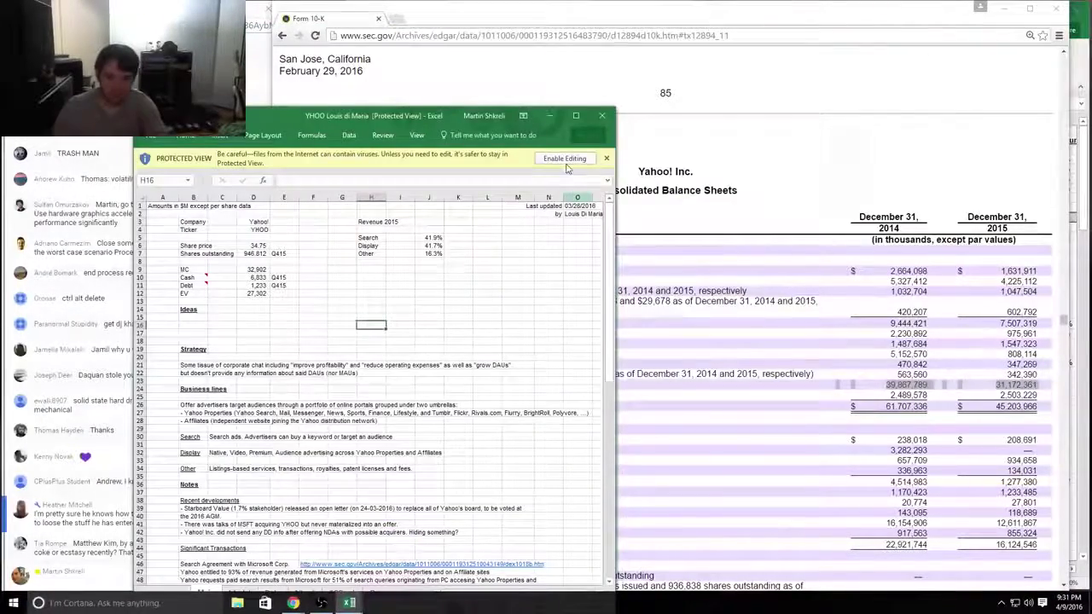
{"action": "left_click", "coordinate": [564, 160]}
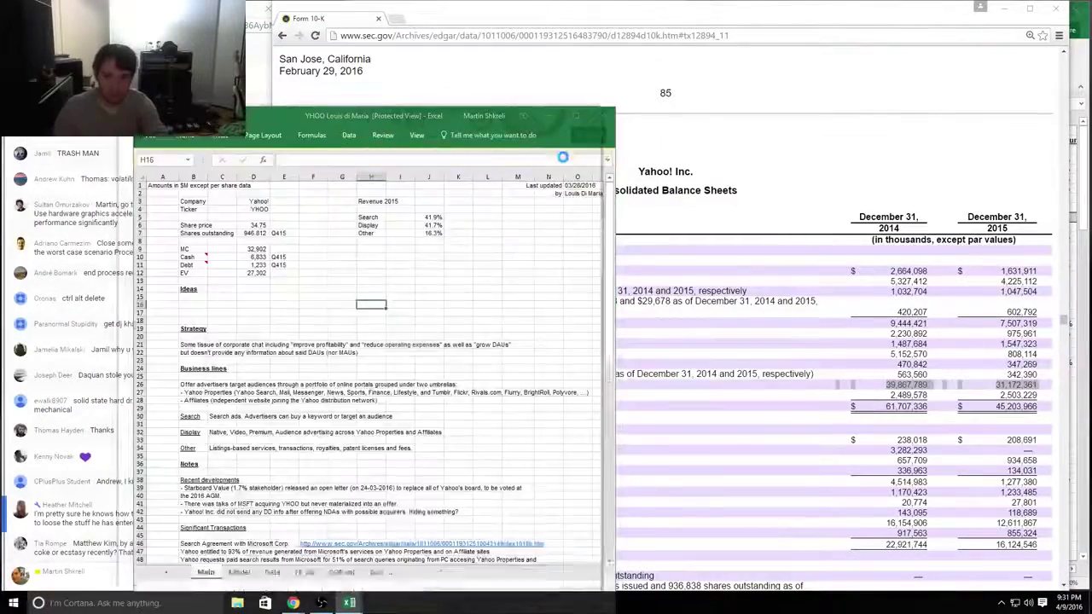
{"action": "key", "text": "alt+Tab"}
{"action": "key", "text": "alt+Tab"}
{"action": "key", "text": "alt+Tab"}
{"action": "key", "text": "alt+Tab"}
{"action": "key", "text": "alt+Tab"}
{"action": "key", "text": "alt+Tab"}
{"action": "key", "text": "alt+Tab"}
{"action": "key", "text": "alt+Tab"}
{"action": "key", "text": "alt+Tab"}
{"action": "key", "text": "alt+Tab"}
{"action": "key", "text": "alt+Tab"}
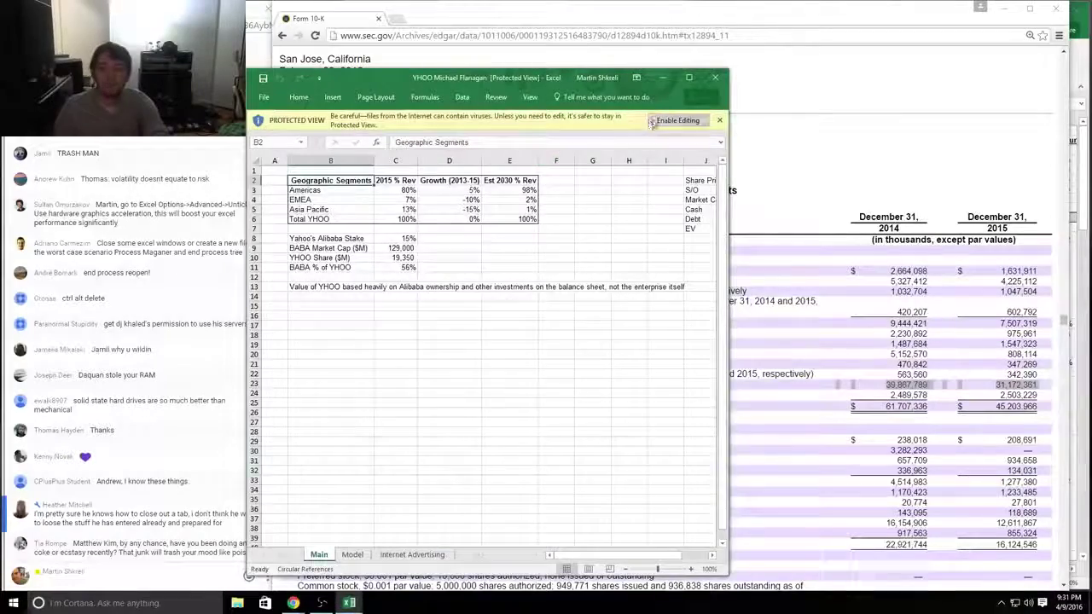
{"action": "left_click", "coordinate": [652, 122]}
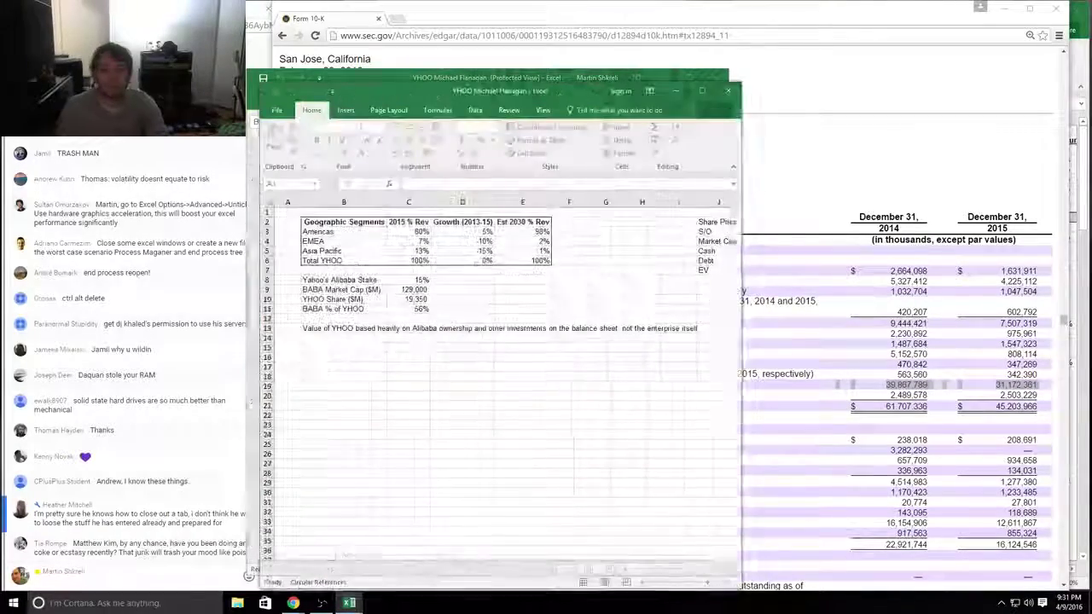
Step: Enable editing in the last downloaded workbook and bring the Tech workbook forward
{"action": "key", "text": "alt+space"}
{"action": "key", "text": "Escape"}
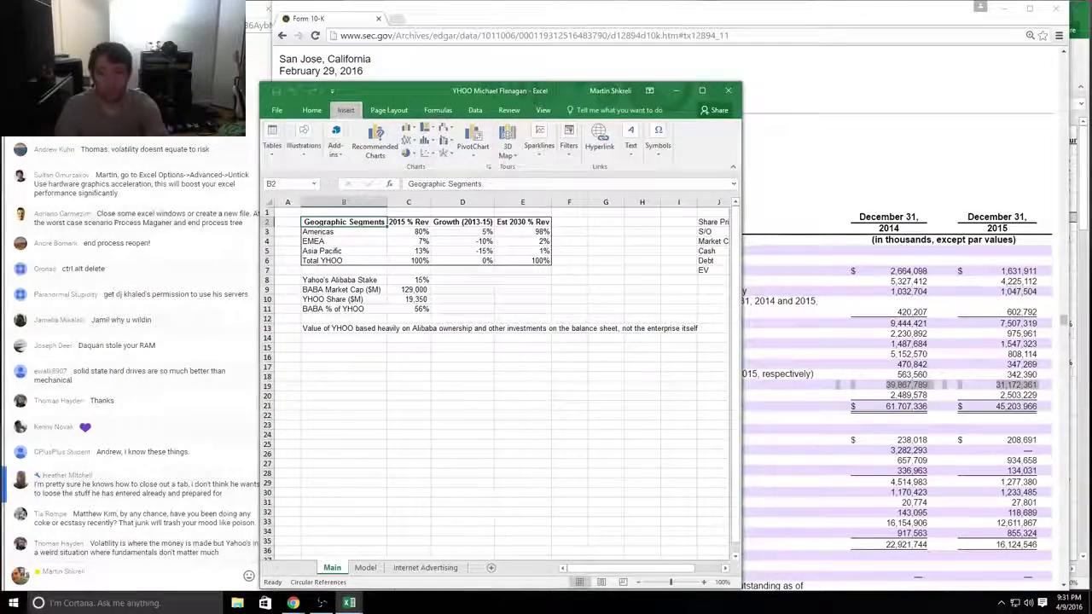
{"action": "left_click", "coordinate": [388, 6]}
{"action": "key", "text": "alt+Tab"}
{"action": "key", "text": "alt+Tab"}
{"action": "key", "text": "alt+Tab"}
{"action": "key", "text": "alt+Tab"}
{"action": "key", "text": "alt+Tab"}
{"action": "key", "text": "alt+Tab"}
{"action": "key", "text": "alt+Tab"}
{"action": "key", "text": "alt+Tab"}
{"action": "key", "text": "alt+Tab"}
{"action": "key", "text": "alt+Tab"}
{"action": "key", "text": "alt+Tab"}
{"action": "key", "text": "alt+Tab"}
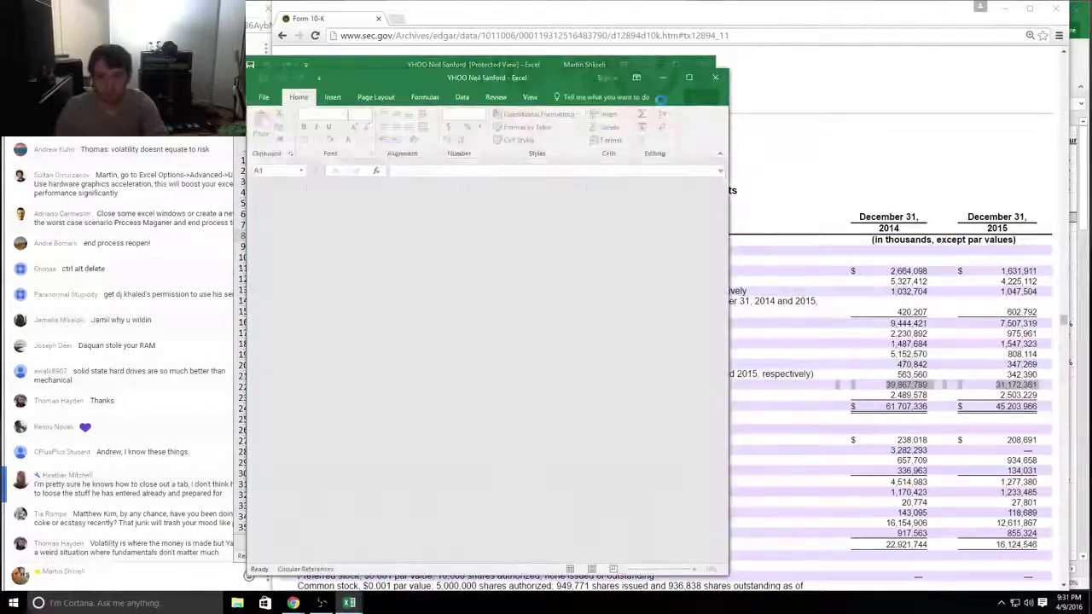
{"action": "key", "text": "alt+Tab"}
{"action": "key", "text": "alt+Tab"}
{"action": "key", "text": "alt+Tab"}
{"action": "key", "text": "alt+Tab"}
{"action": "key", "text": "alt+Tab"}
{"action": "key", "text": "alt+Tab"}
{"action": "key", "text": "alt+Tab"}
{"action": "key", "text": "alt+Tab"}
{"action": "key", "text": "alt+Tab"}
{"action": "key", "text": "alt+Tab"}
{"action": "key", "text": "alt+Tab"}
{"action": "key", "text": "alt+Tab"}
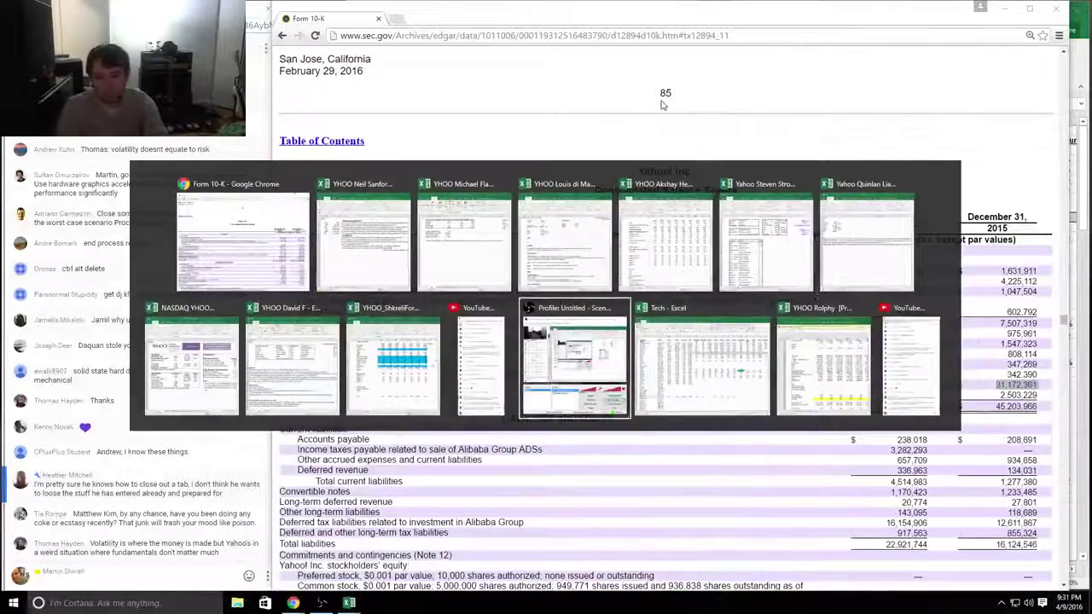
{"action": "key", "text": "alt+Tab"}
{"action": "key", "text": "alt+Tab"}
{"action": "left_click", "coordinate": [645, 97]}
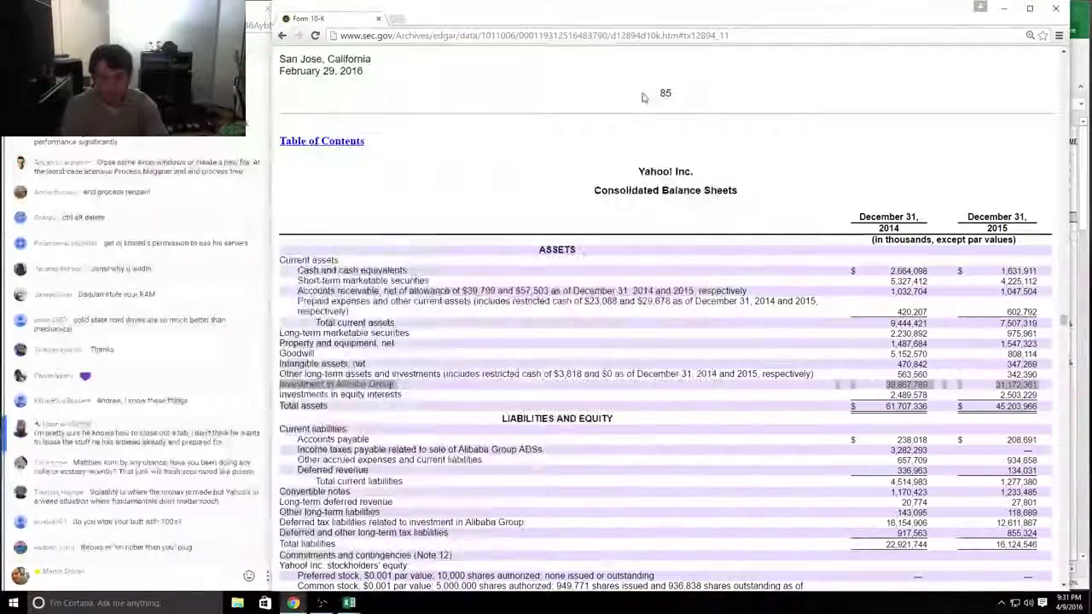
{"action": "key", "text": "alt+Tab"}
{"action": "key", "text": "alt+Tab"}
{"action": "key", "text": "alt+Tab"}
{"action": "key", "text": "alt+Tab"}
{"action": "key", "text": "alt+Tab"}
{"action": "key", "text": "alt+Tab"}
{"action": "key", "text": "alt+Tab"}
{"action": "key", "text": "alt+Tab"}
{"action": "key", "text": "alt+Tab"}
{"action": "key", "text": "alt+Tab"}
{"action": "key", "text": "alt+Tab"}
{"action": "key", "text": "alt+Tab"}
{"action": "key", "text": "alt+Tab"}
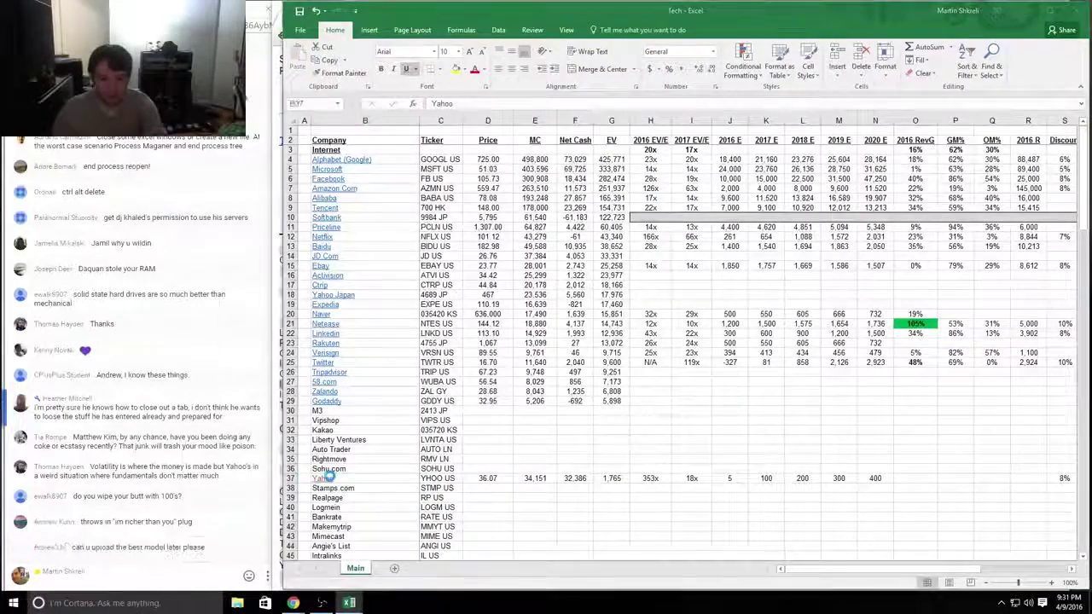
Step: Return to the YHOO workbook, open Excel Options and scroll through the Advanced settings
{"action": "key", "text": "alt+Tab"}
{"action": "key", "text": "alt+f"}
{"action": "key", "text": "o"}
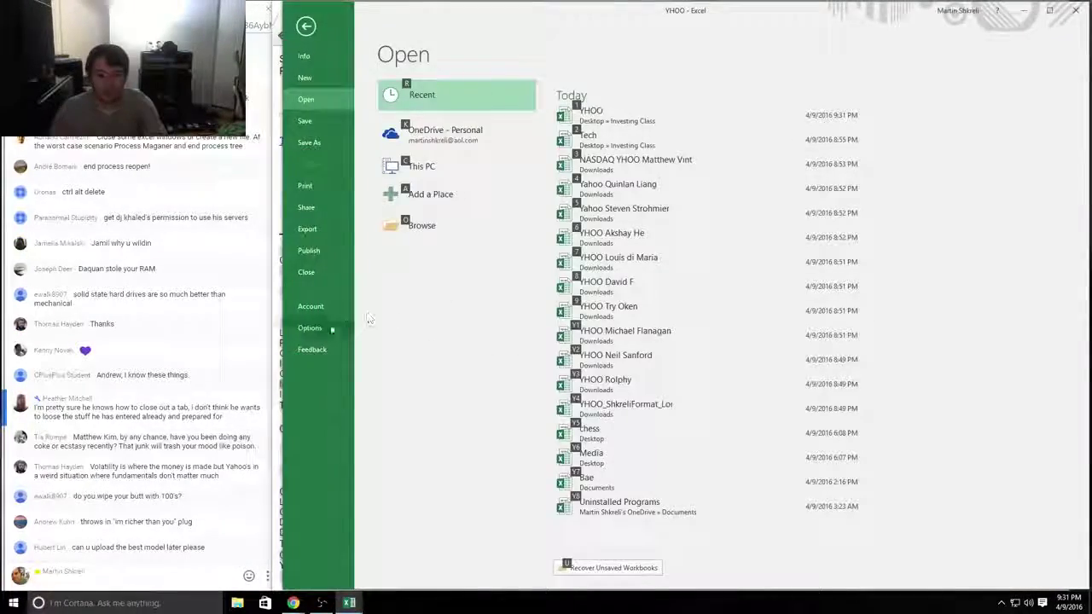
{"action": "left_click", "coordinate": [310, 328]}
{"action": "left_click", "coordinate": [336, 207]}
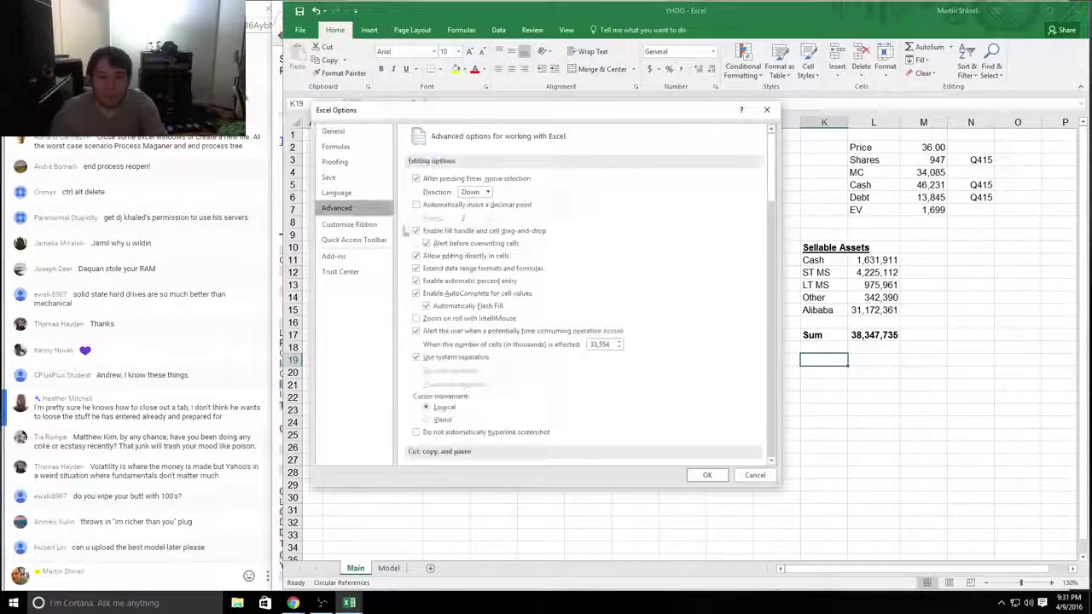
{"action": "scroll", "coordinate": [537, 306], "scroll_direction": "down", "scroll_amount": 12}
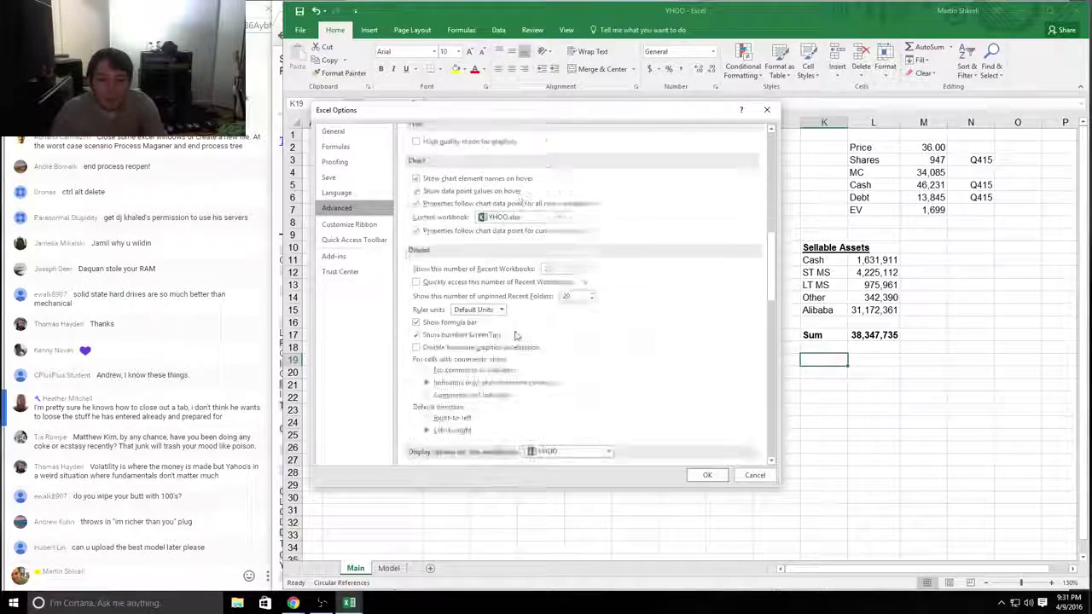
{"action": "scroll", "coordinate": [513, 333], "scroll_direction": "down", "scroll_amount": 10}
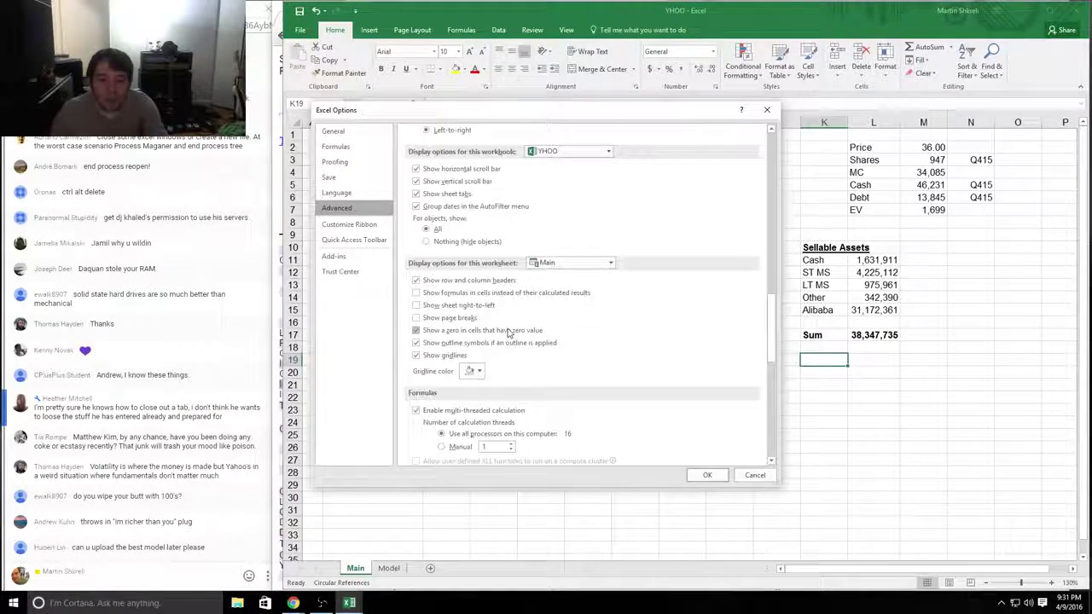
{"action": "scroll", "coordinate": [513, 337], "scroll_direction": "down", "scroll_amount": 4}
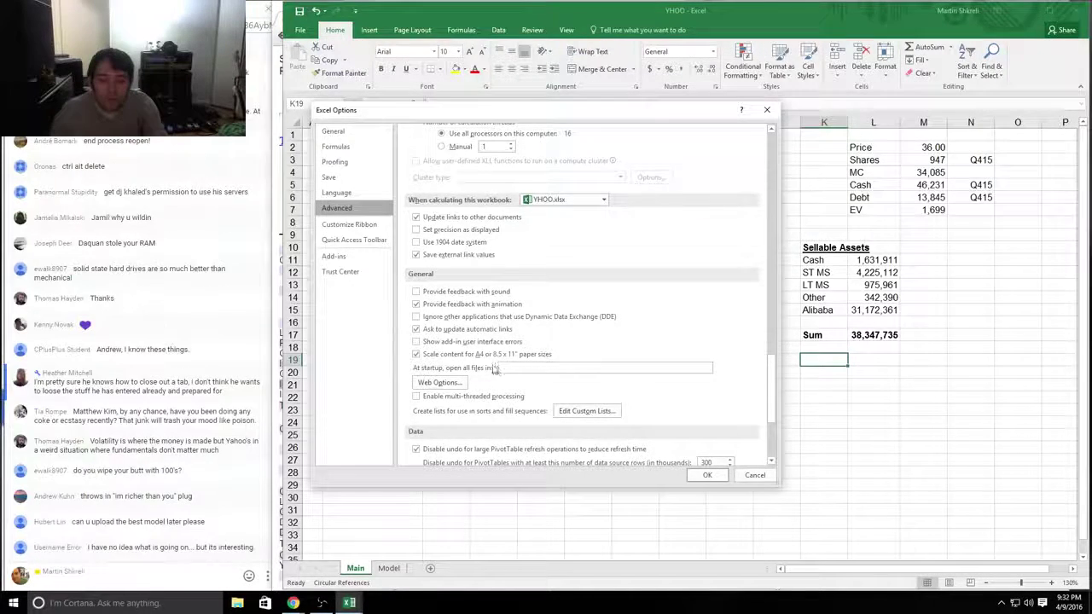
{"action": "scroll", "coordinate": [486, 343], "scroll_direction": "down", "scroll_amount": 3}
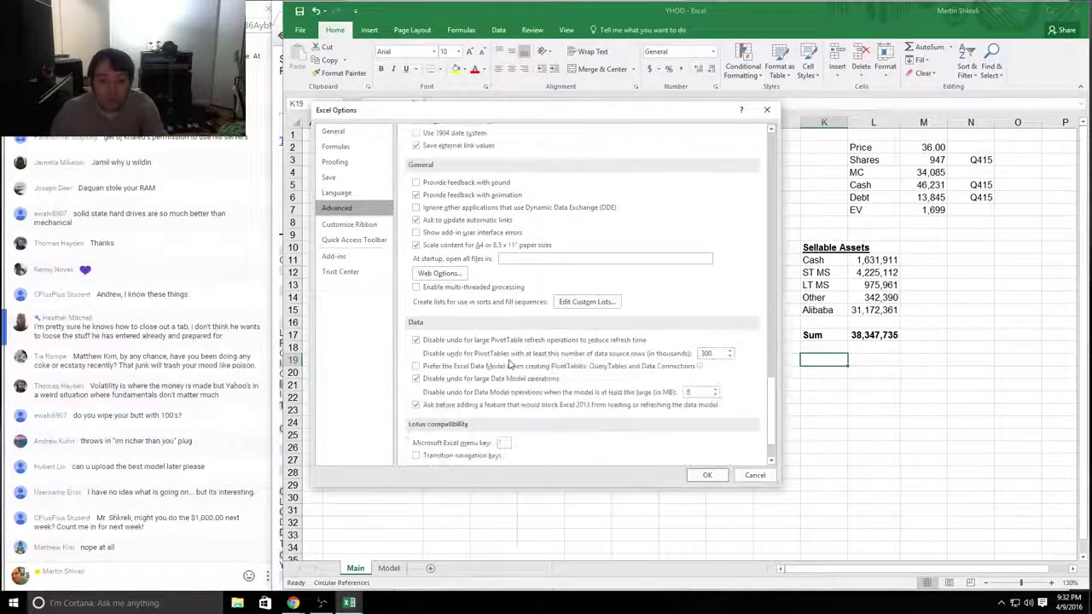
{"action": "scroll", "coordinate": [491, 335], "scroll_direction": "up", "scroll_amount": 6}
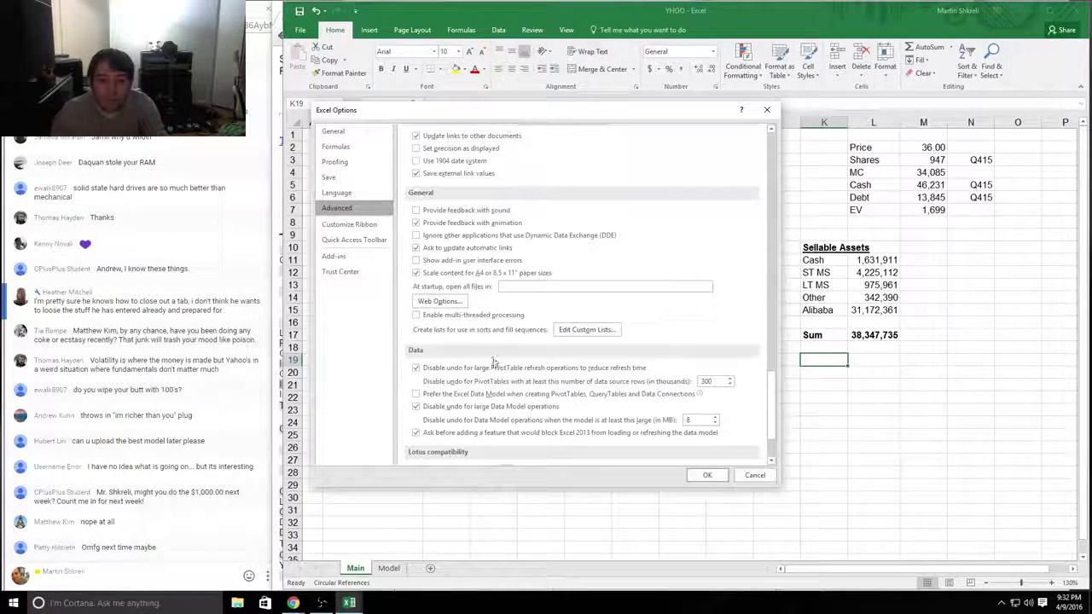
Step: Review the General, Formulas, Proofing, Save, Language and Advanced pages, then close Options with OK
{"action": "left_click", "coordinate": [352, 133]}
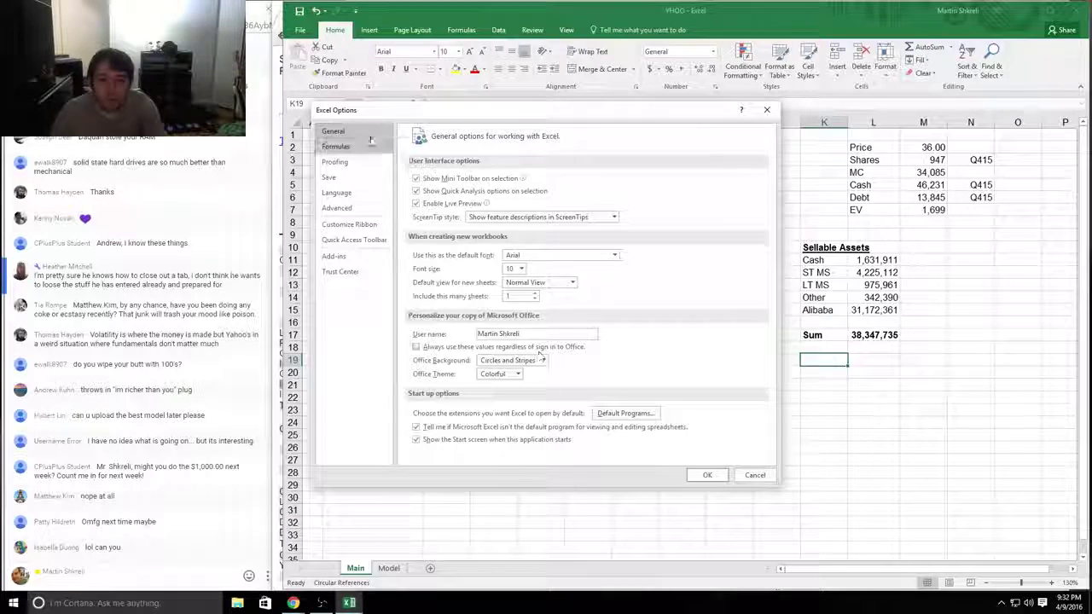
{"action": "left_click", "coordinate": [342, 147]}
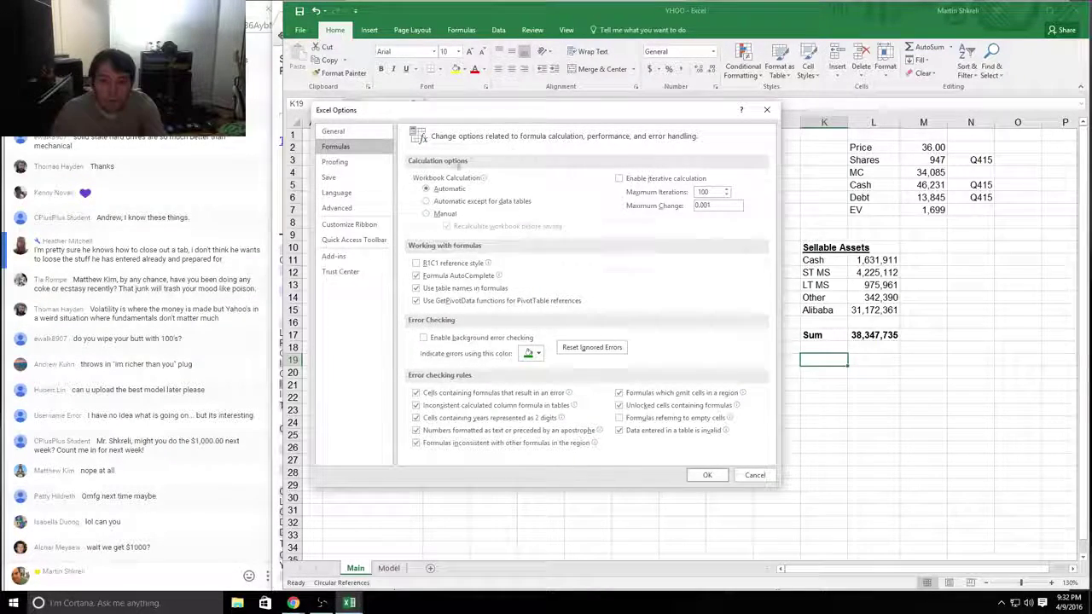
{"action": "left_click", "coordinate": [344, 163]}
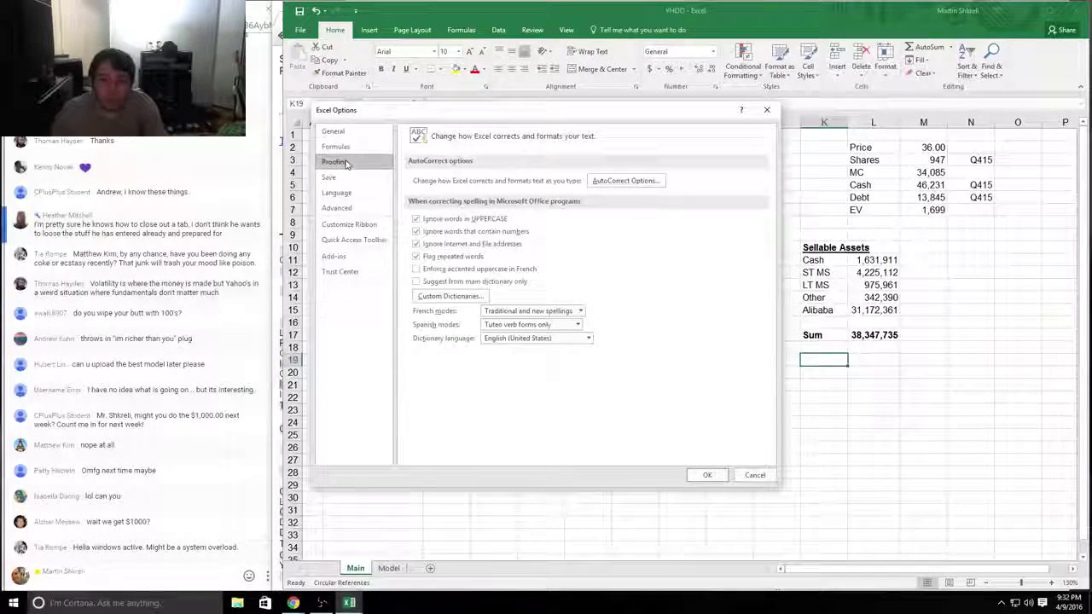
{"action": "left_click", "coordinate": [344, 177]}
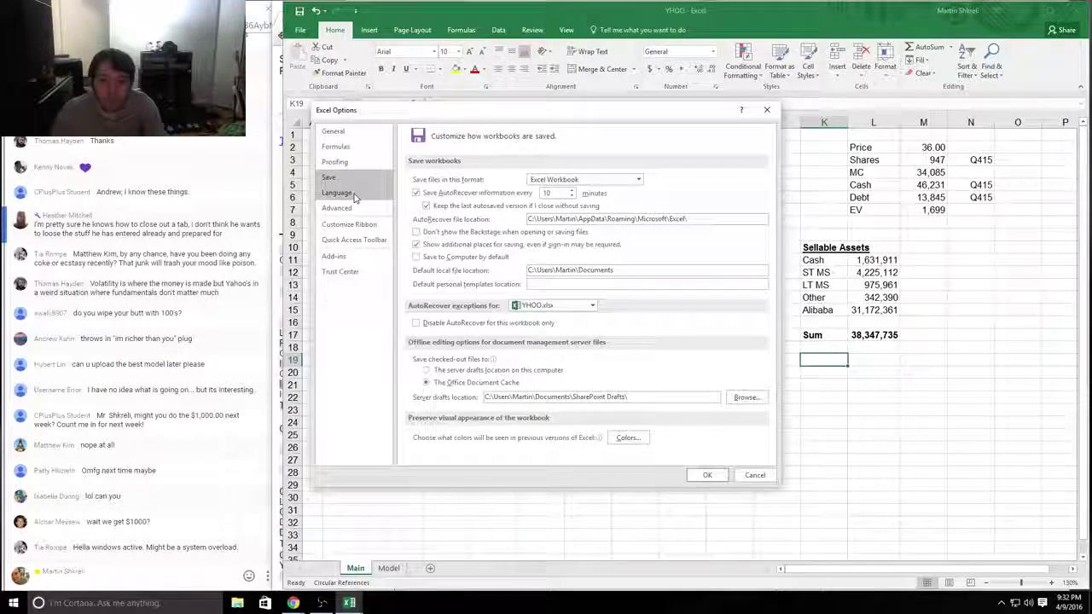
{"action": "left_click", "coordinate": [348, 193]}
{"action": "left_click", "coordinate": [350, 209]}
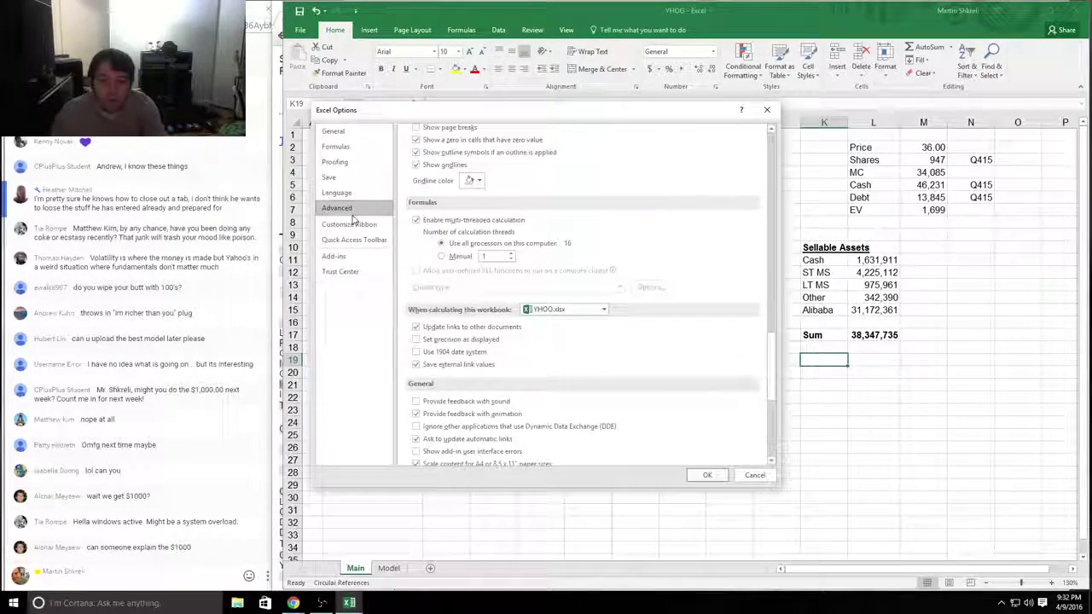
{"action": "scroll", "coordinate": [504, 302], "scroll_direction": "up", "scroll_amount": 15}
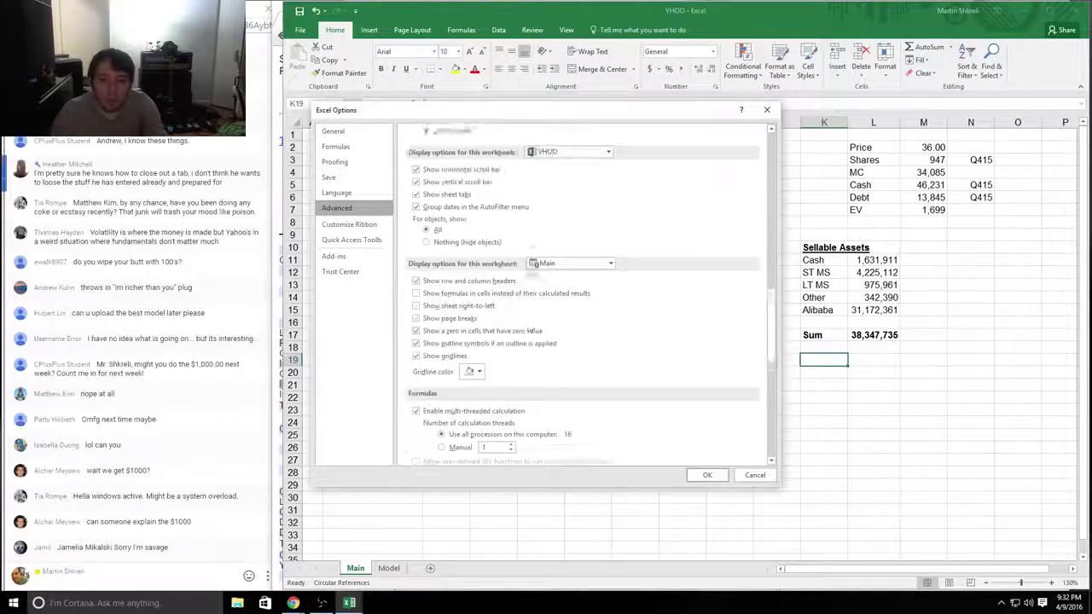
{"action": "scroll", "coordinate": [476, 294], "scroll_direction": "down", "scroll_amount": 4}
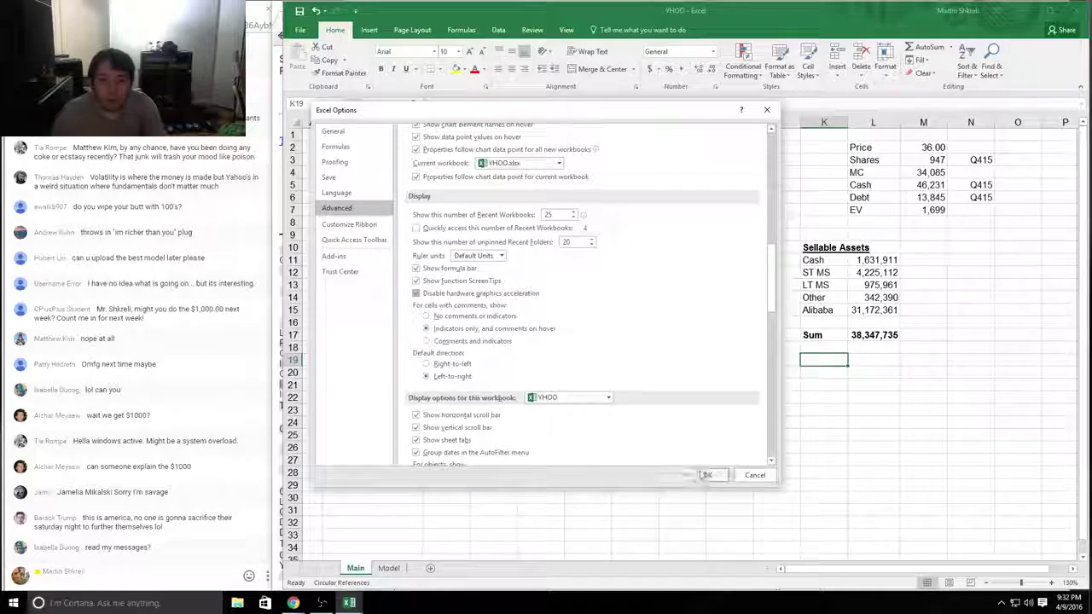
{"action": "left_click", "coordinate": [708, 475]}
{"action": "left_click", "coordinate": [782, 350]}
Step: Label the 2,503,229 row 'Investment in Equity Interests' after checking the 10-K
{"action": "left_click", "coordinate": [832, 335]}
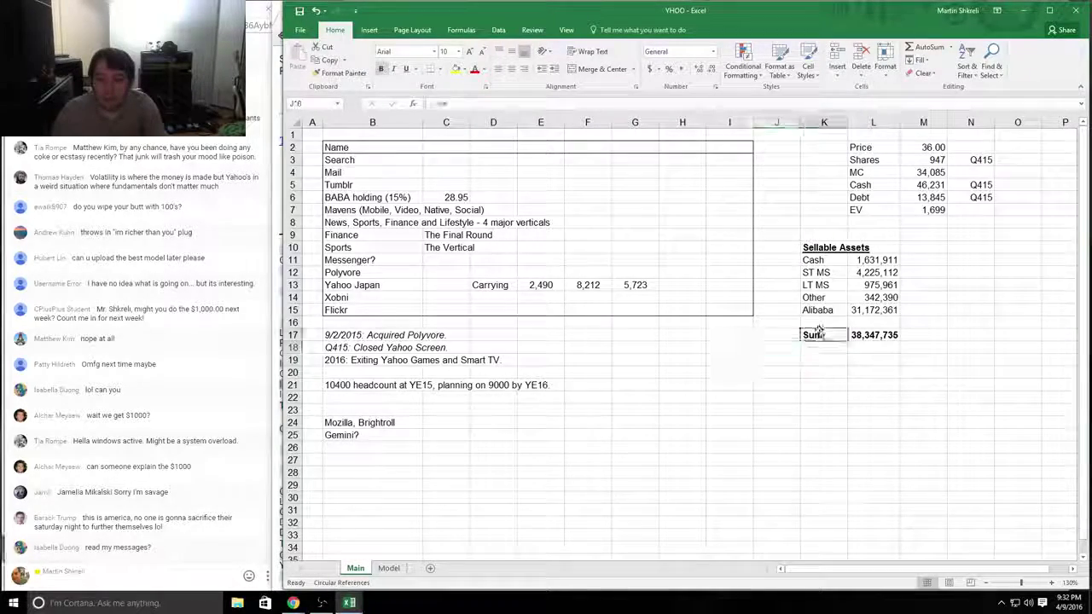
{"action": "key", "text": "Up"}
{"action": "key", "text": "alt+Tab"}
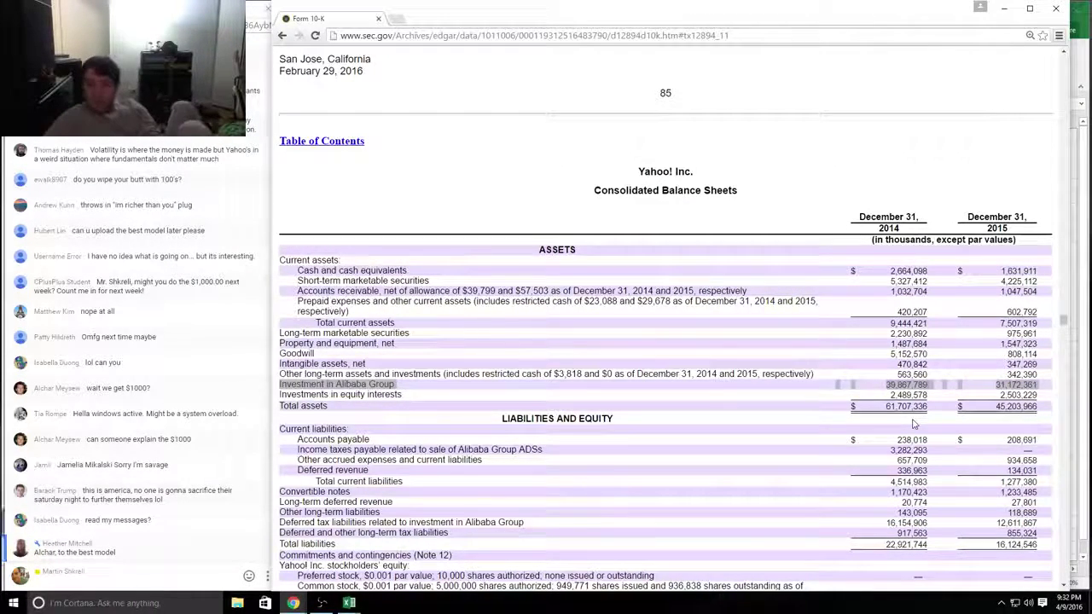
{"action": "key", "text": "alt+Tab"}
{"action": "key", "text": "alt+Tab"}
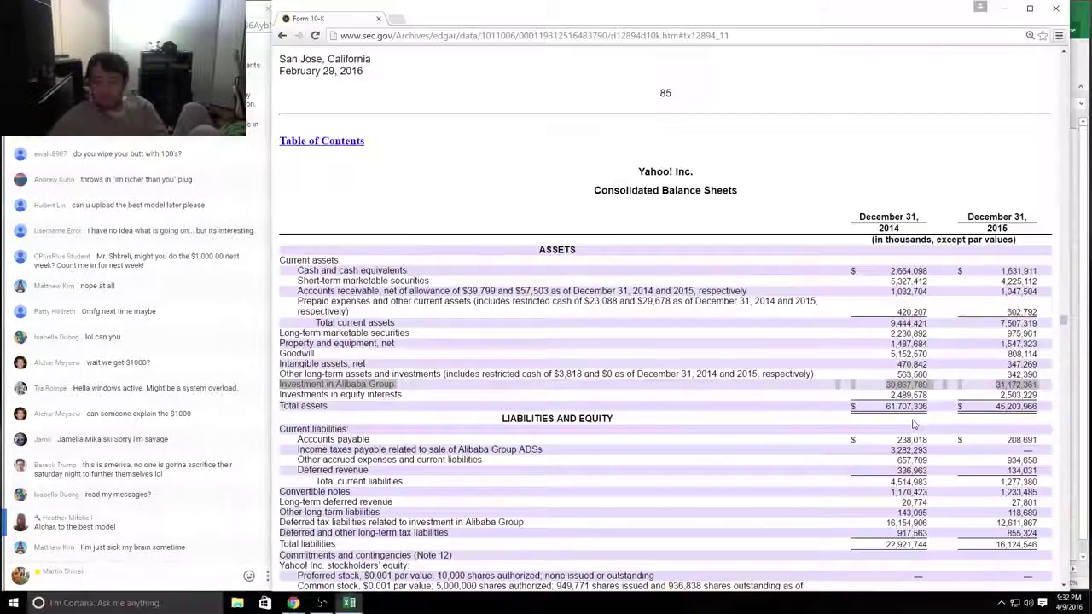
{"action": "key", "text": "alt+Tab"}
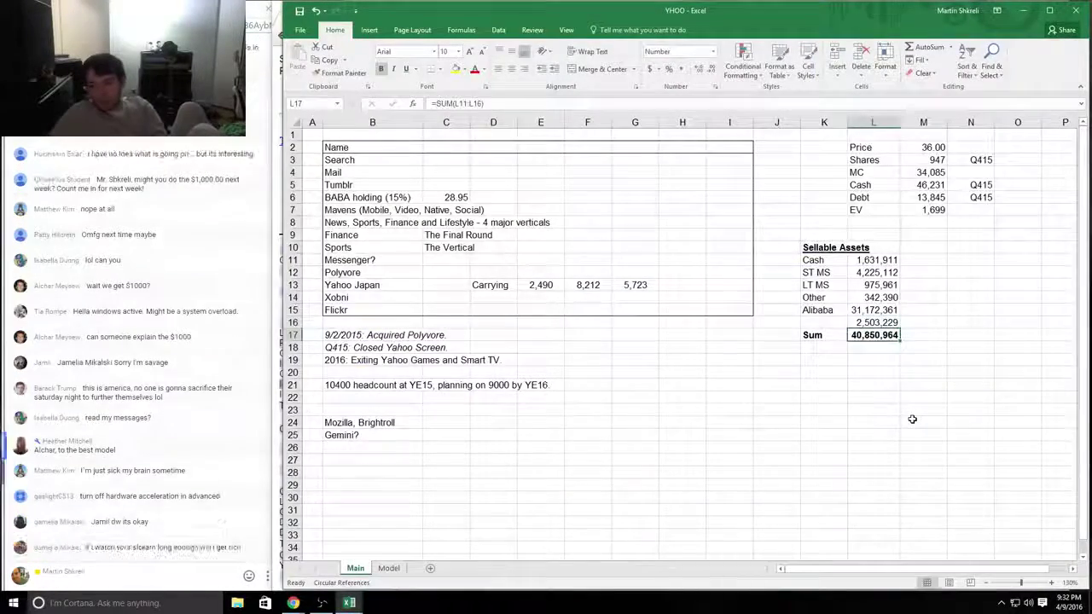
{"action": "key", "text": "Up"}
{"action": "key", "text": "Left"}
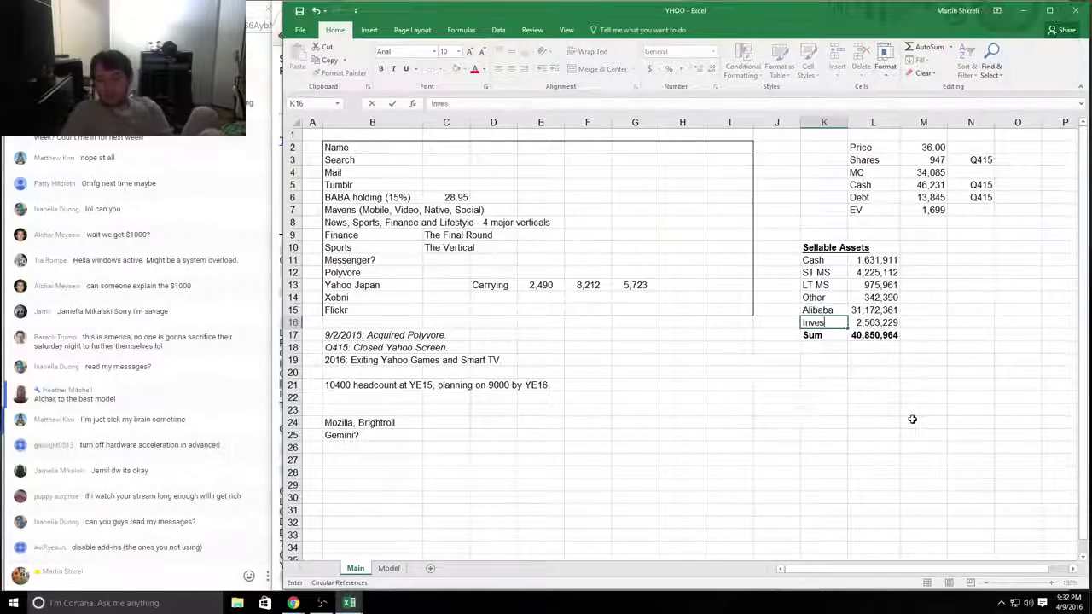
{"action": "type", "text": "Investment in Equity In"}
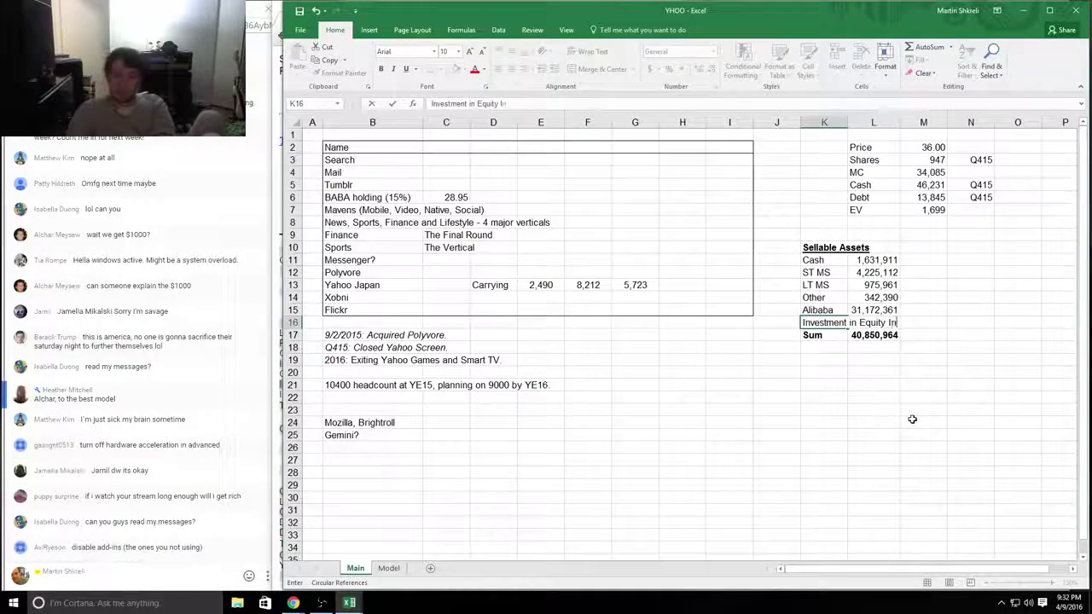
{"action": "type", "text": "terests"}
{"action": "key", "text": "Return"}
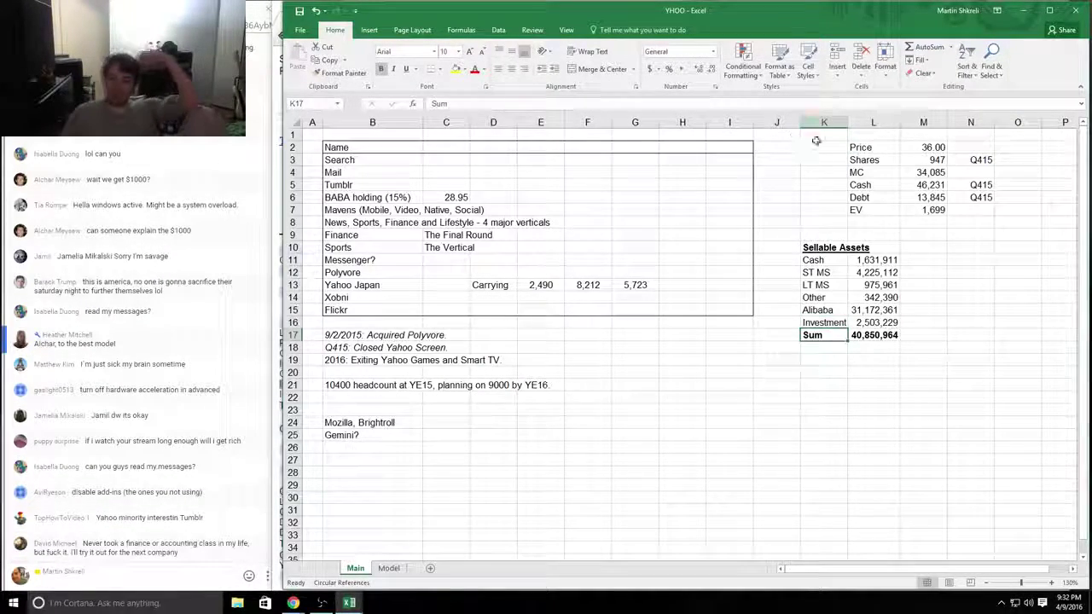
Step: Autofit column K to the new label and delete the empty column H
{"action": "double_click", "coordinate": [848, 122]}
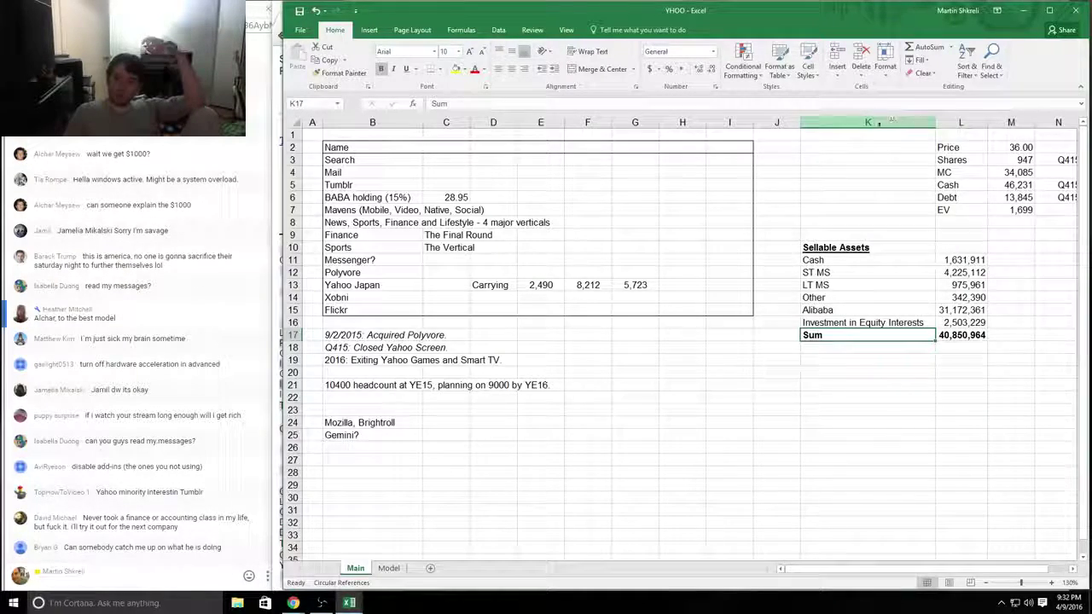
{"action": "left_click", "coordinate": [729, 123]}
{"action": "right_click", "coordinate": [695, 123]}
{"action": "left_click", "coordinate": [723, 214]}
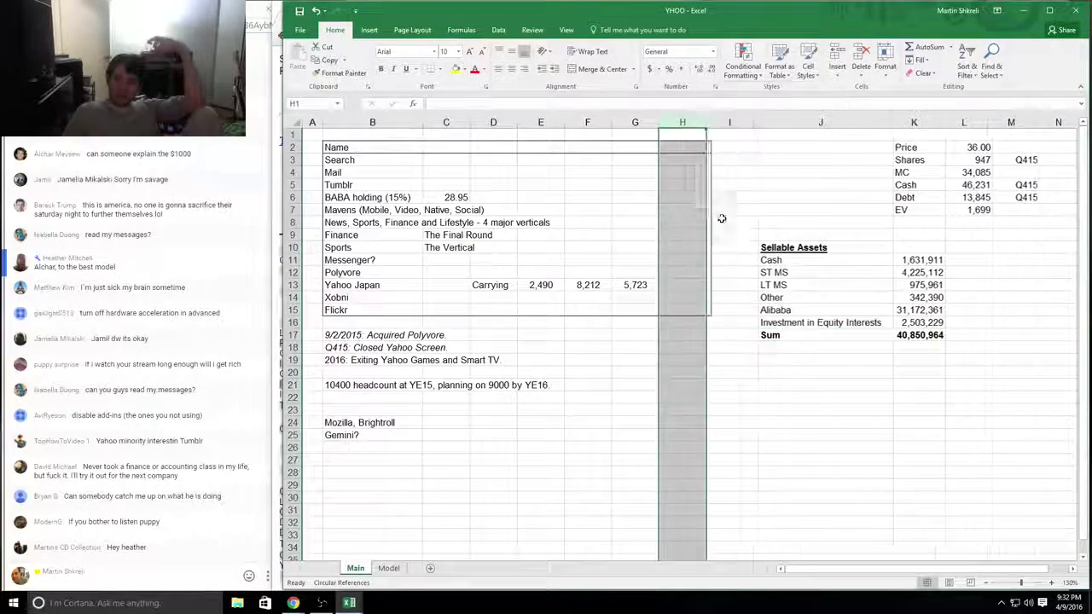
{"action": "left_click", "coordinate": [913, 247]}
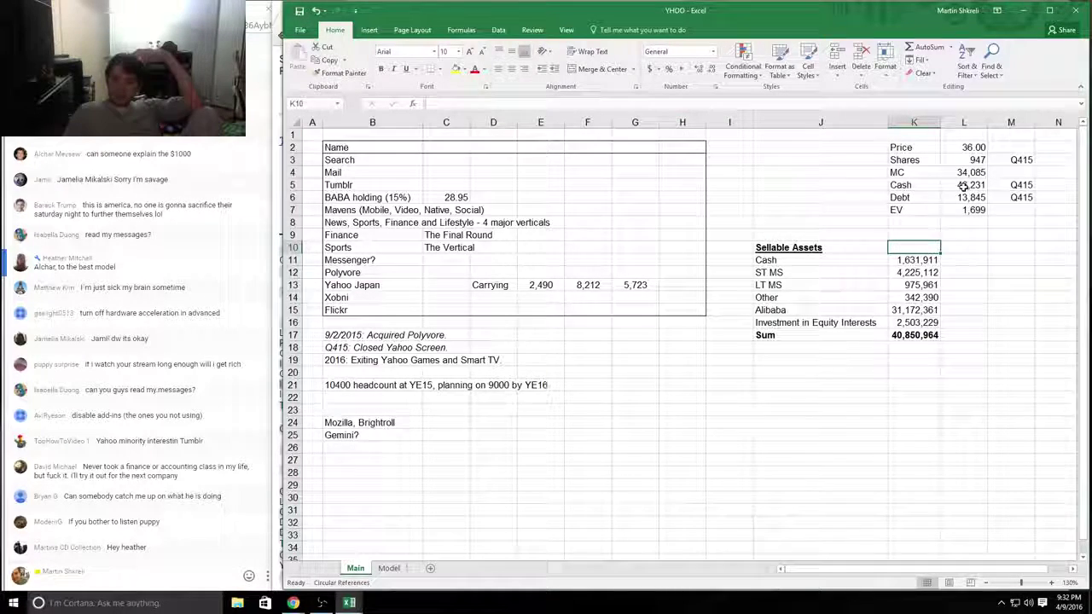
{"action": "left_click", "coordinate": [918, 337]}
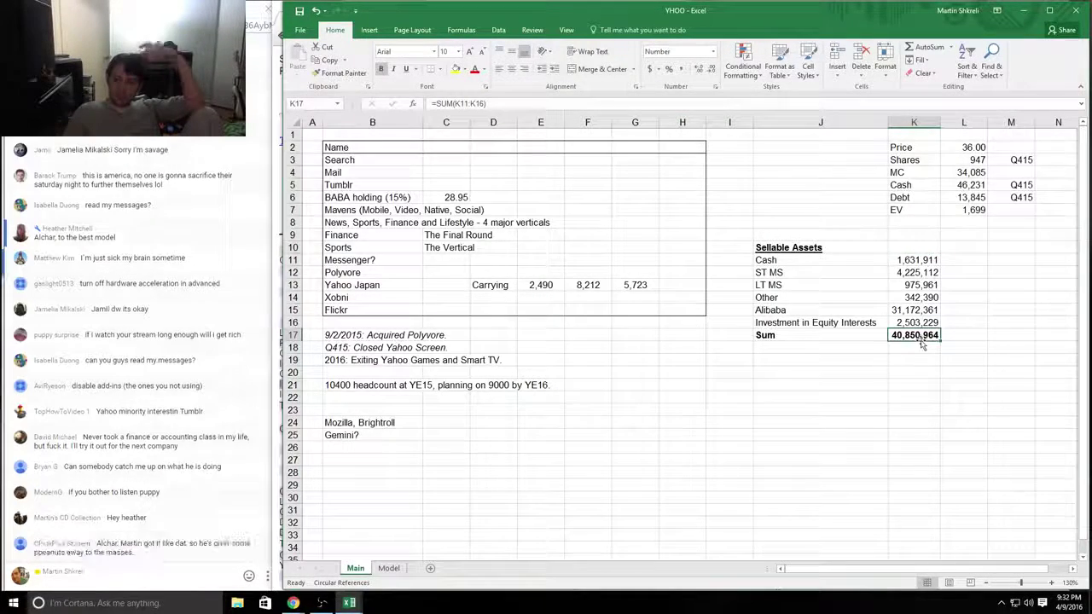
Step: Enter the Sum less 13,845,000 debt in K18, giving 27,005,964
{"action": "double_click", "coordinate": [921, 338]}
{"action": "key", "text": "Return"}
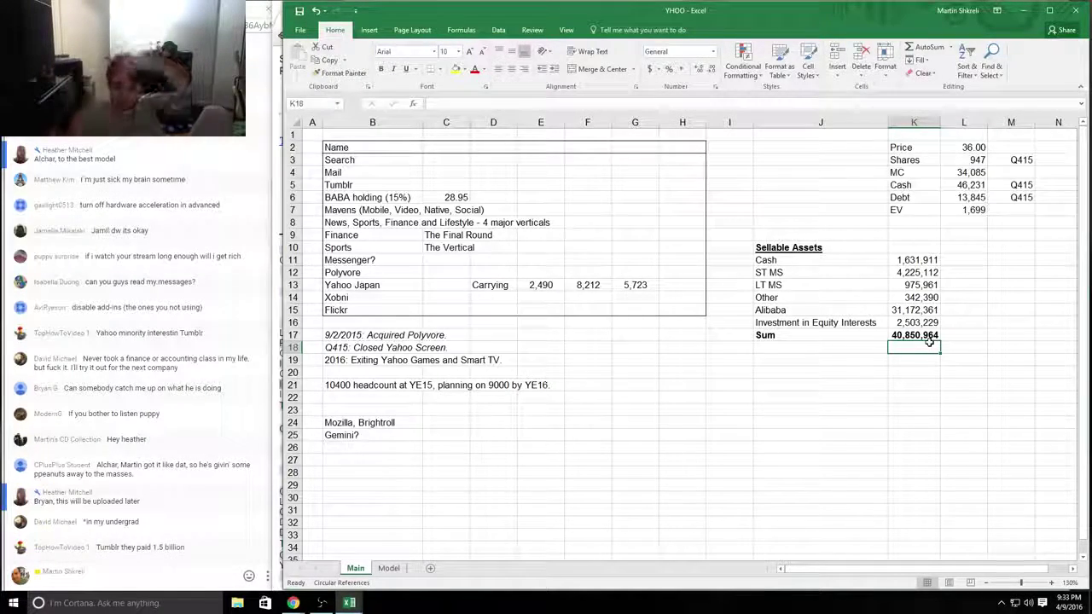
{"action": "type", "text": "+"}
{"action": "left_click", "coordinate": [930, 338]}
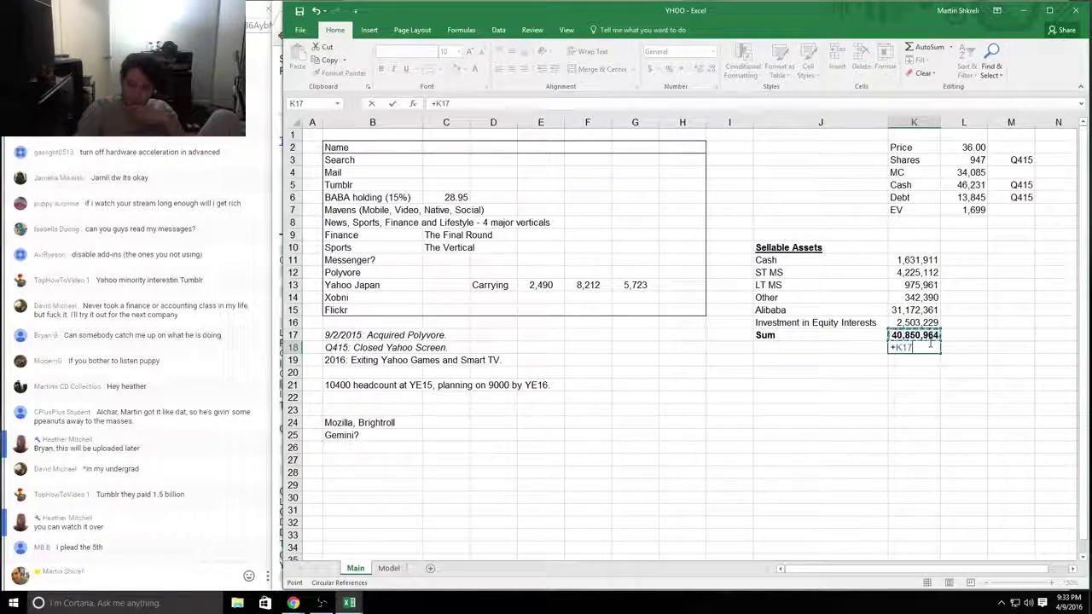
{"action": "type", "text": "-K16"}
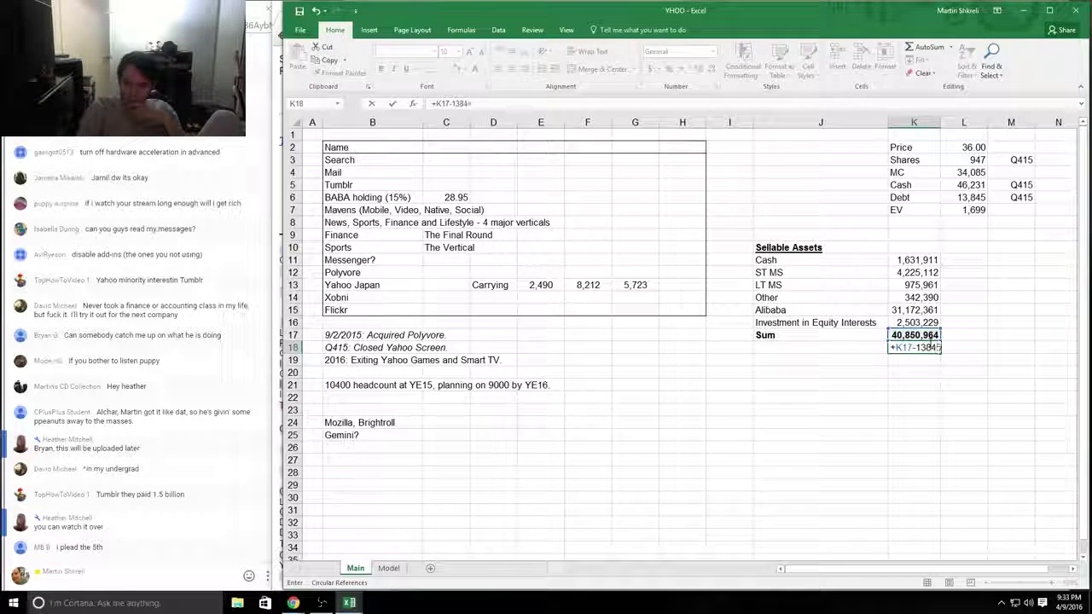
{"action": "type", "text": "000"}
{"action": "key", "text": "Return"}
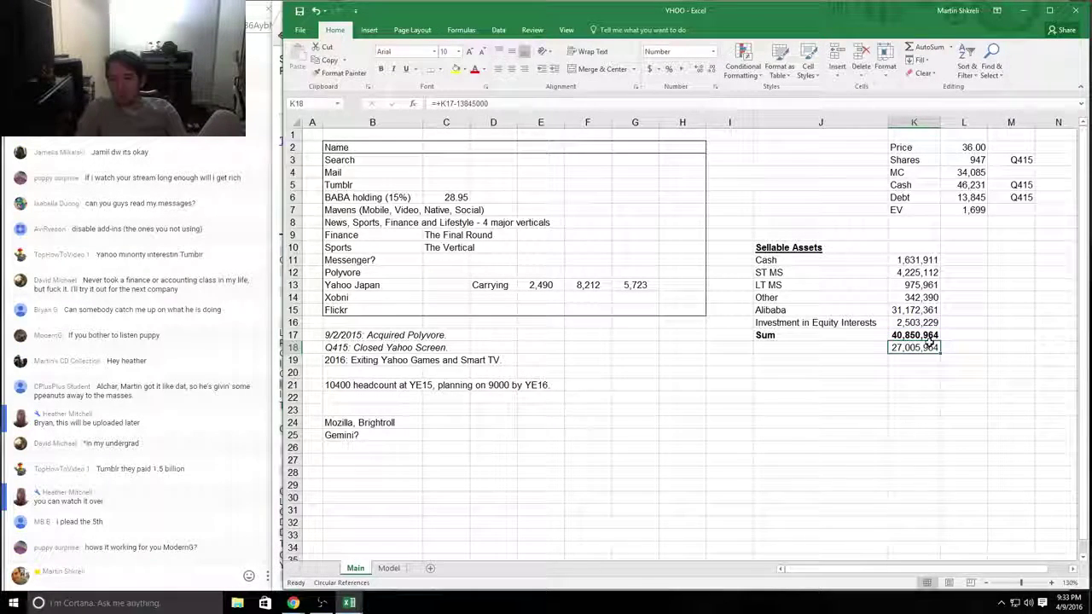
{"action": "key", "text": "F2"}
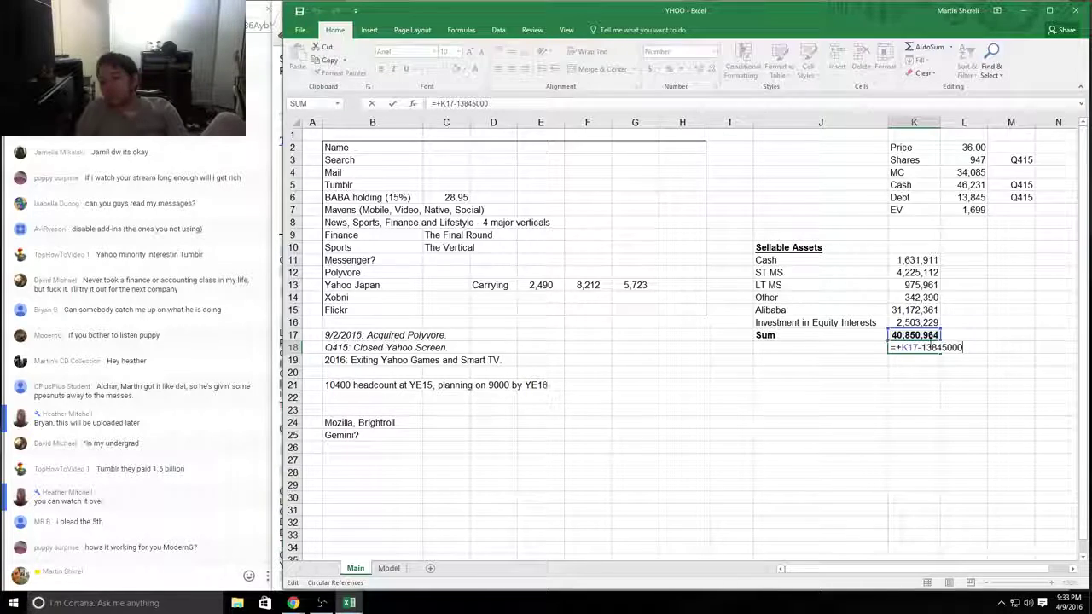
{"action": "key", "text": "Escape"}
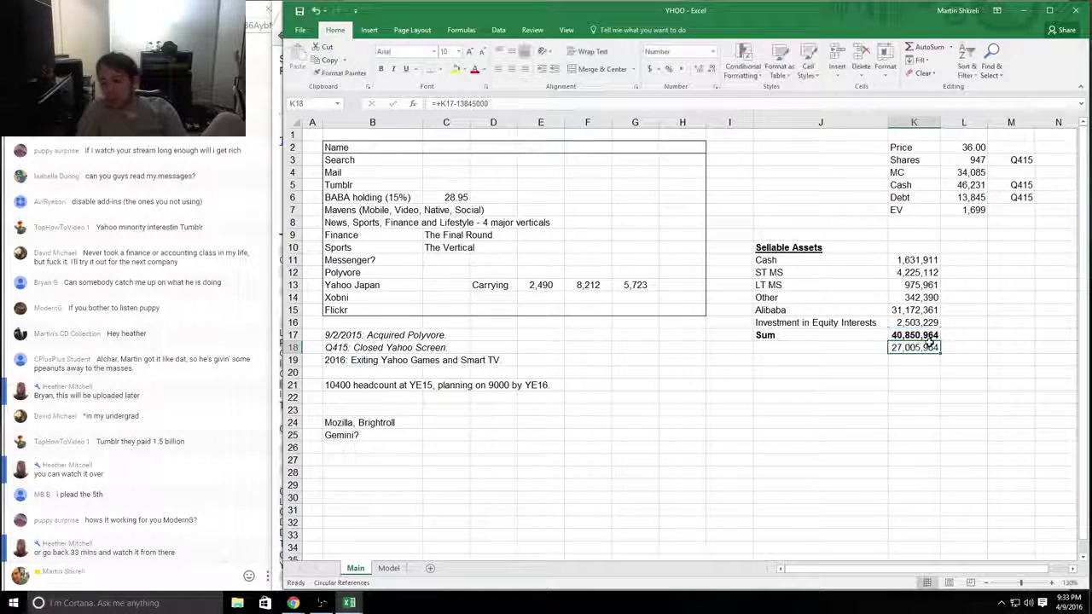
Step: Enter the 34,085,000 market cap in K19, then return to the 10-K
{"action": "key", "text": "Down"}
{"action": "type", "text": "34085"}
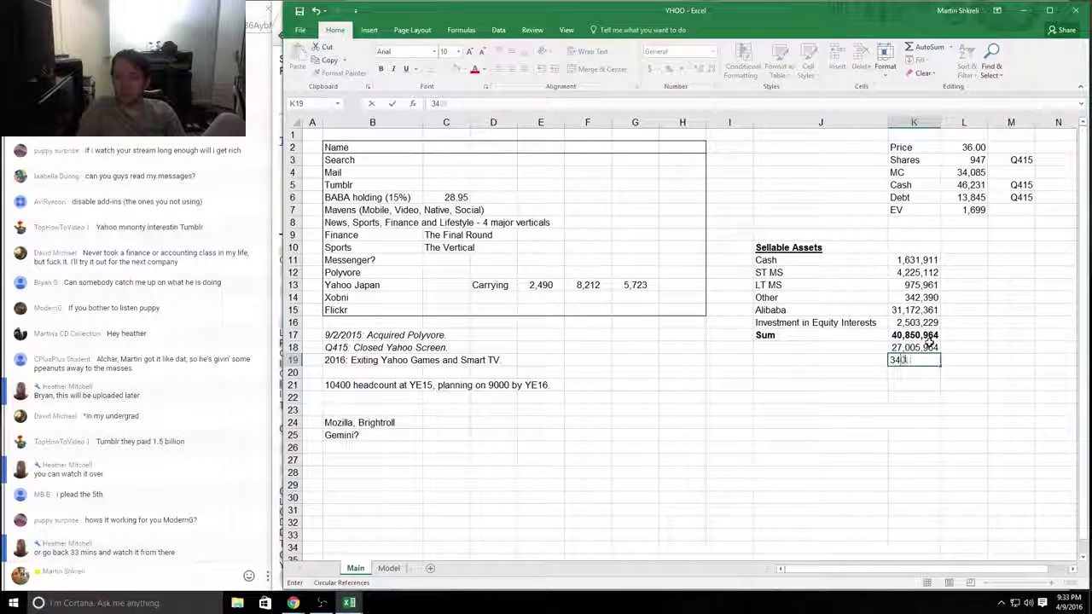
{"action": "type", "text": "000"}
{"action": "key", "text": "Return"}
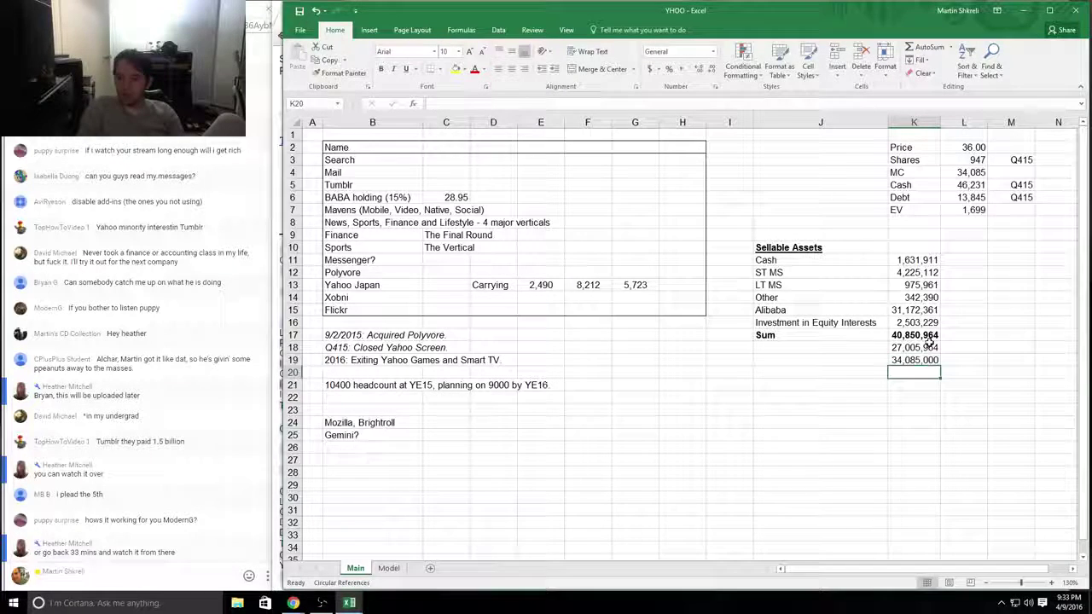
{"action": "key", "text": "Up"}
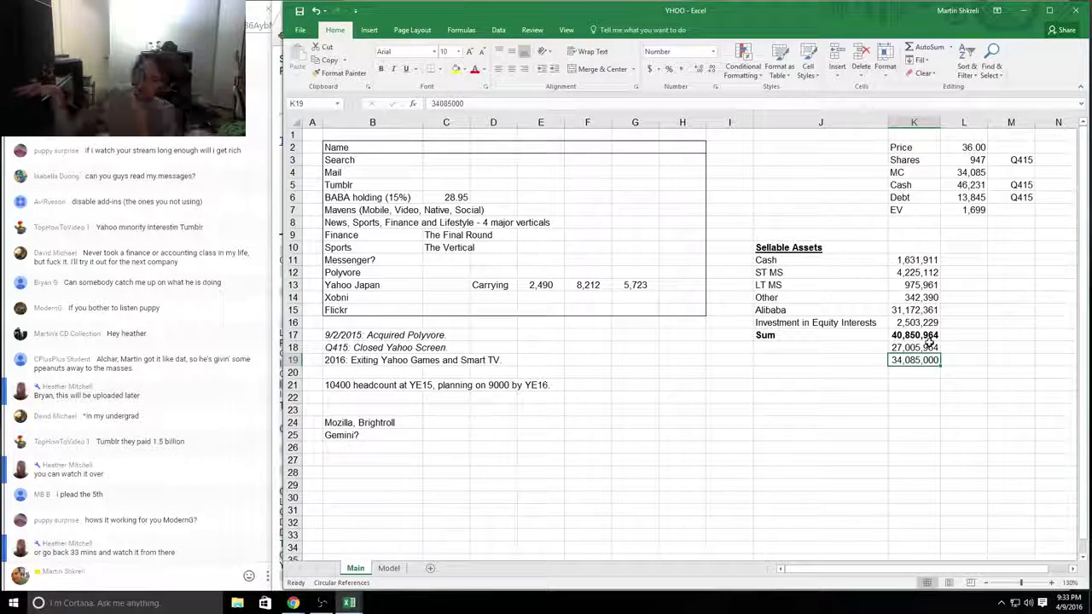
{"action": "key", "text": "alt+Tab"}
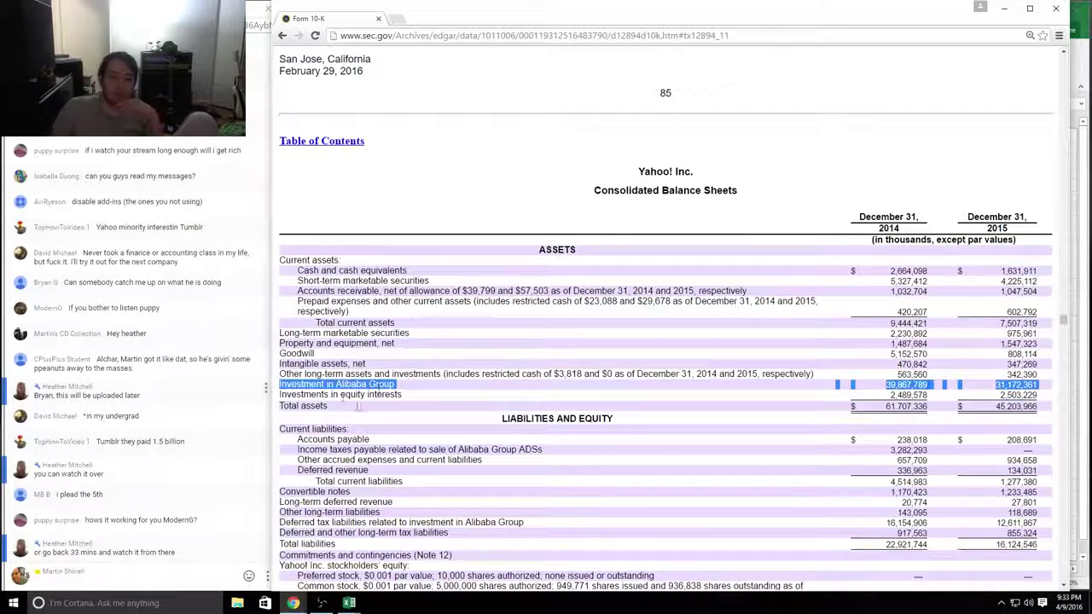
Step: Recheck the Investment in Alibaba Group line in the 10-K, then switch back to the YHOO workbook
{"action": "left_click", "coordinate": [321, 385]}
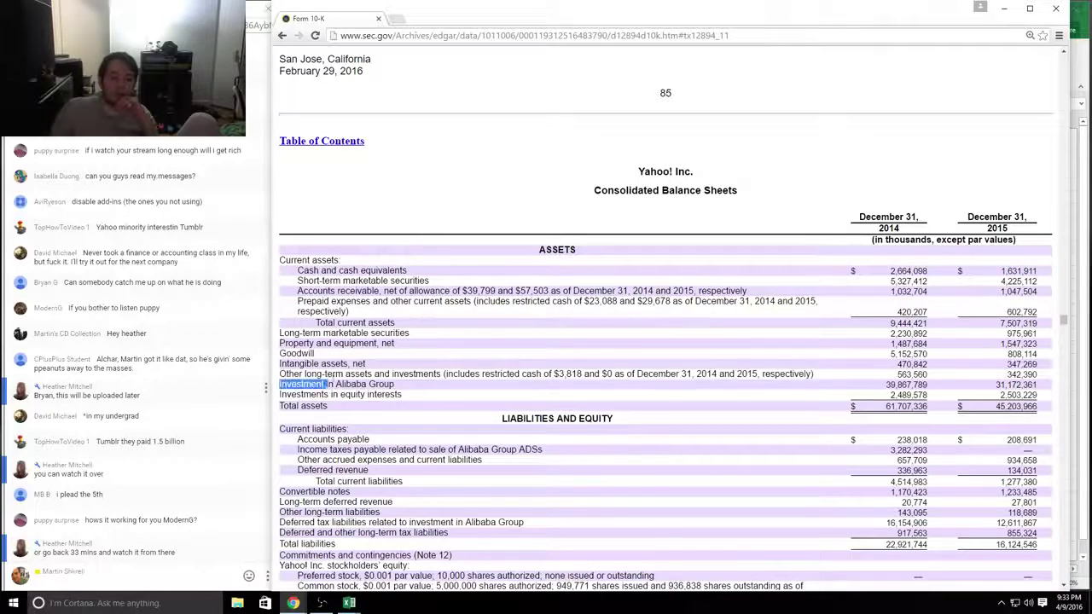
{"action": "left_click_drag", "start_coordinate": [327, 386], "coordinate": [451, 384]}
{"action": "left_click", "coordinate": [563, 378]}
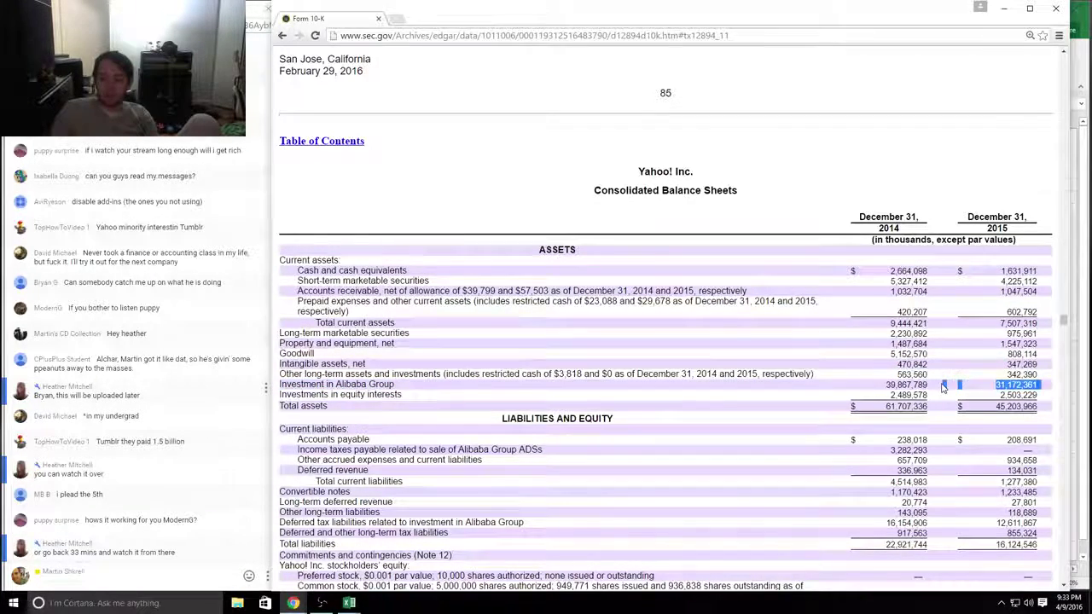
{"action": "key", "text": "alt+Tab"}
{"action": "left_click", "coordinate": [442, 186]}
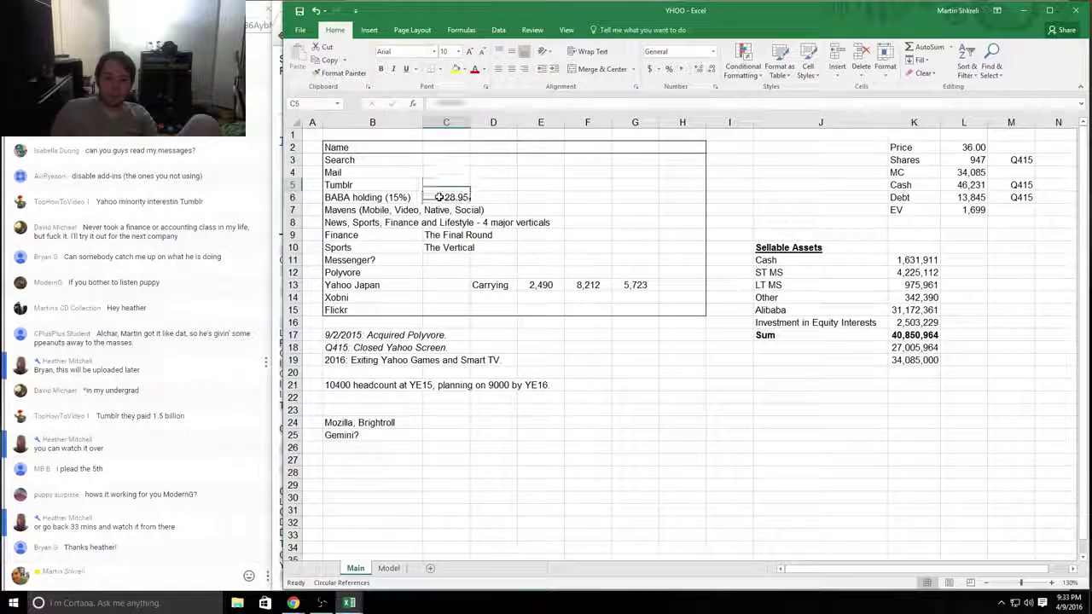
{"action": "left_click", "coordinate": [446, 197]}
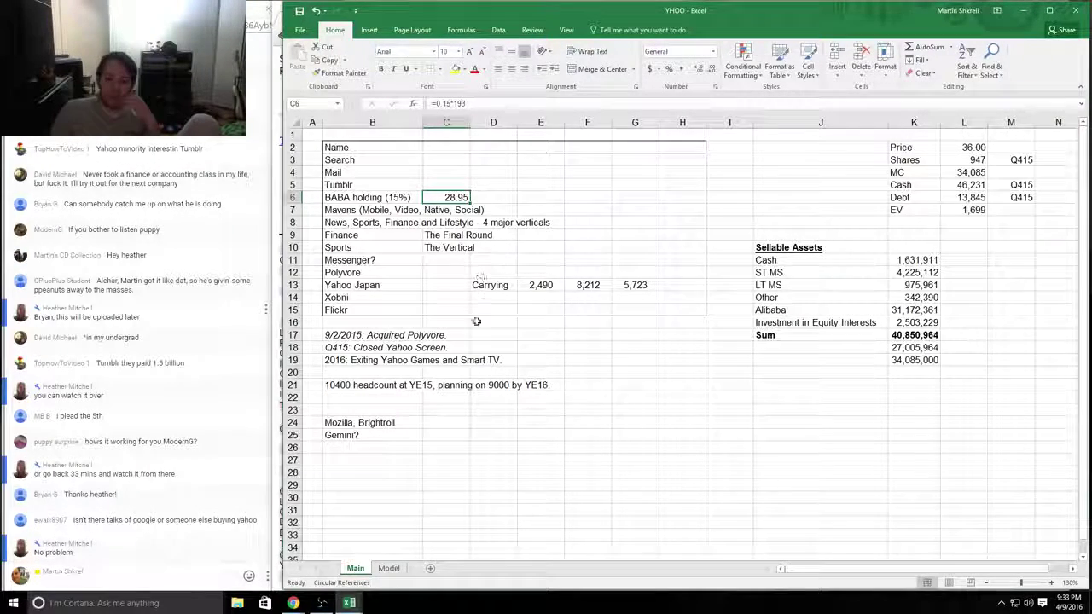
{"action": "left_click_drag", "start_coordinate": [384, 197], "coordinate": [451, 197]}
{"action": "left_click", "coordinate": [450, 197]}
{"action": "left_click_drag", "start_coordinate": [384, 197], "coordinate": [463, 197]}
{"action": "left_click", "coordinate": [487, 197]}
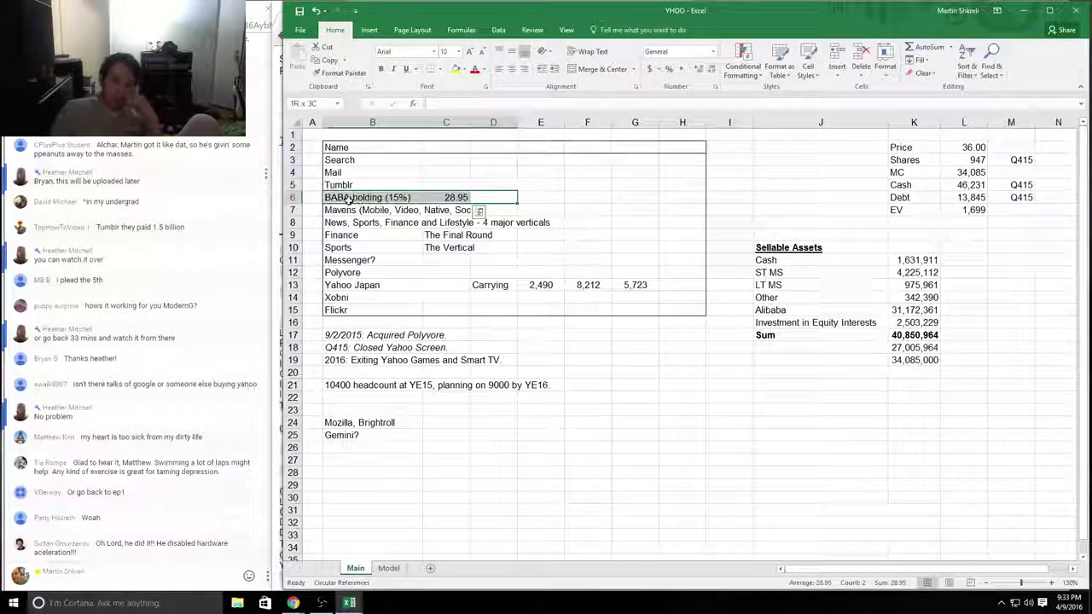
{"action": "left_click", "coordinate": [348, 199]}
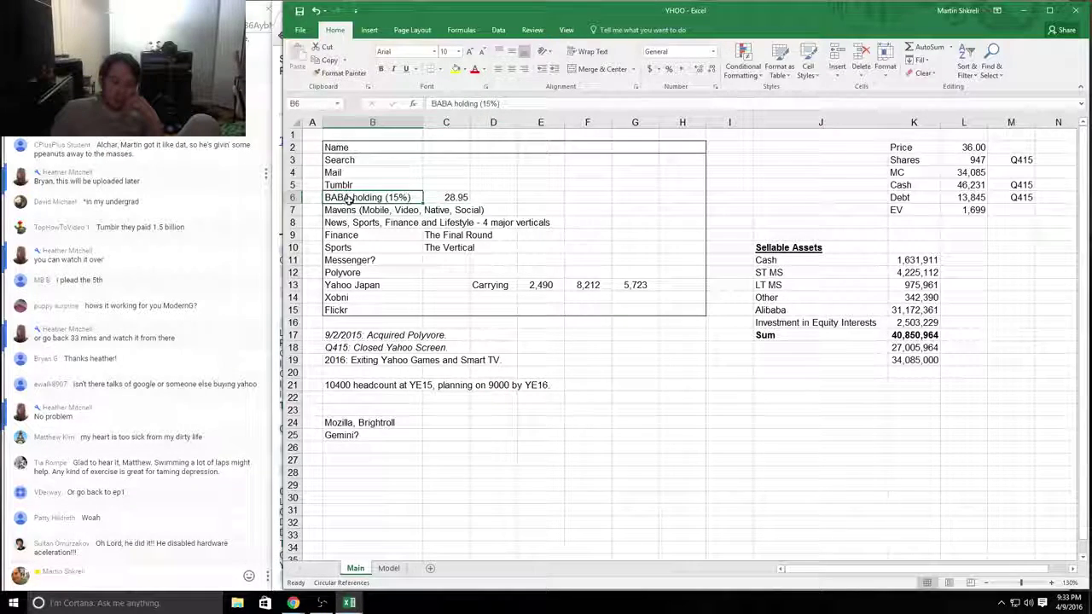
{"action": "left_click", "coordinate": [452, 197]}
{"action": "key", "text": "ctrl+c"}
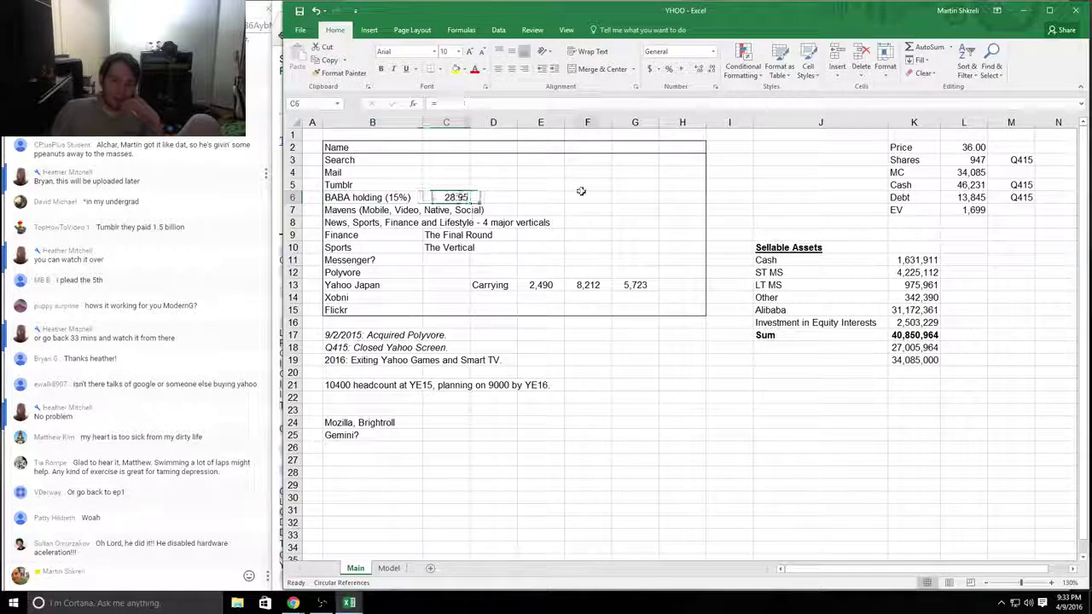
{"action": "left_click", "coordinate": [349, 197]}
{"action": "double_click", "coordinate": [500, 209]}
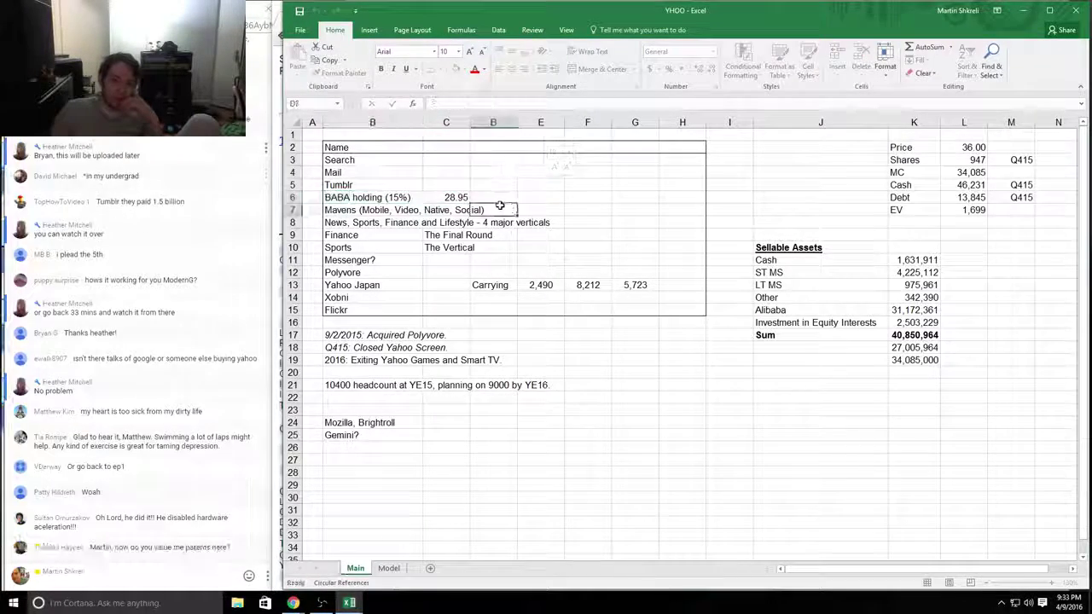
{"action": "left_click", "coordinate": [500, 197]}
{"action": "left_click_drag", "start_coordinate": [348, 197], "coordinate": [512, 197]}
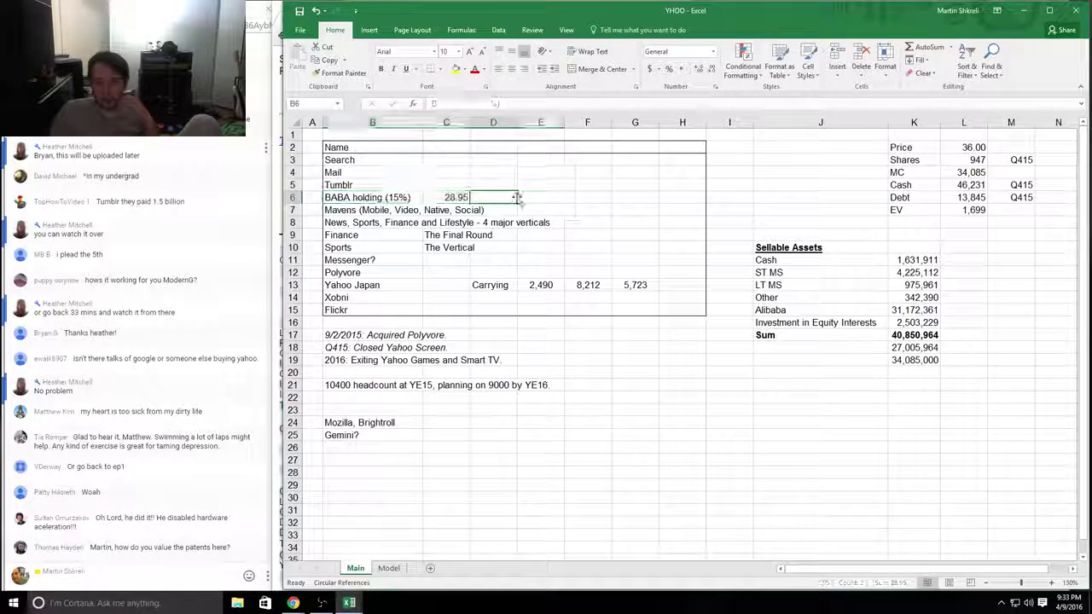
{"action": "left_click", "coordinate": [453, 197]}
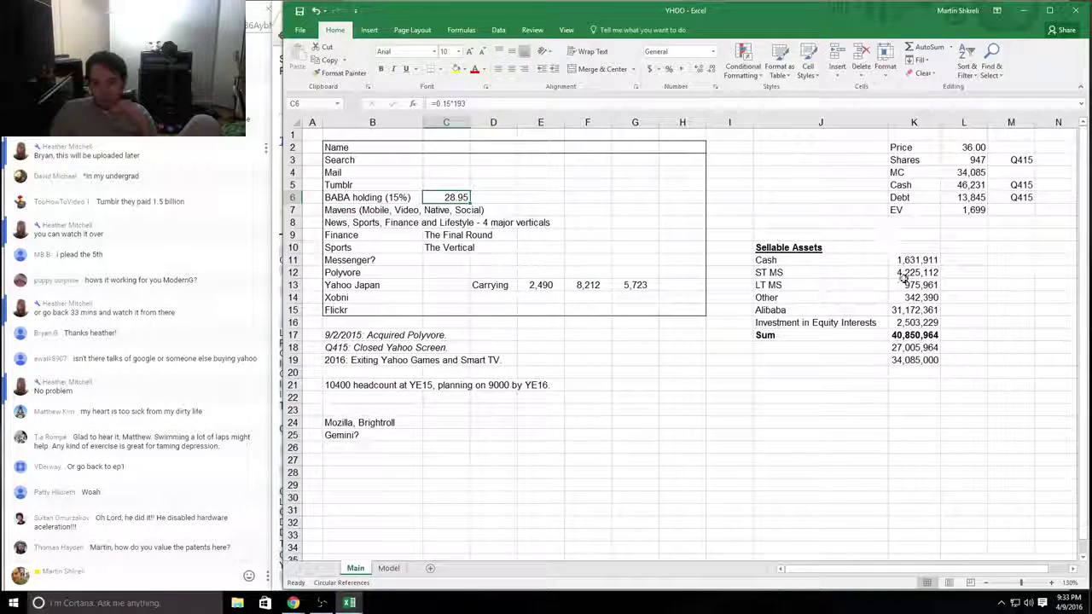
{"action": "left_click_drag", "start_coordinate": [917, 310], "coordinate": [776, 310]}
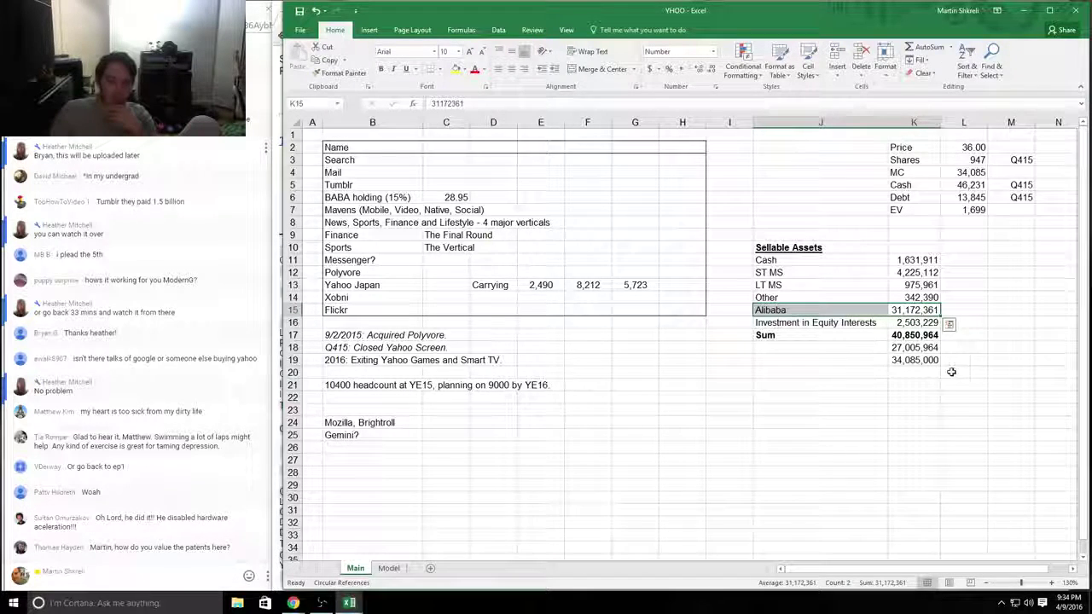
{"action": "left_click_drag", "start_coordinate": [836, 323], "coordinate": [911, 323]}
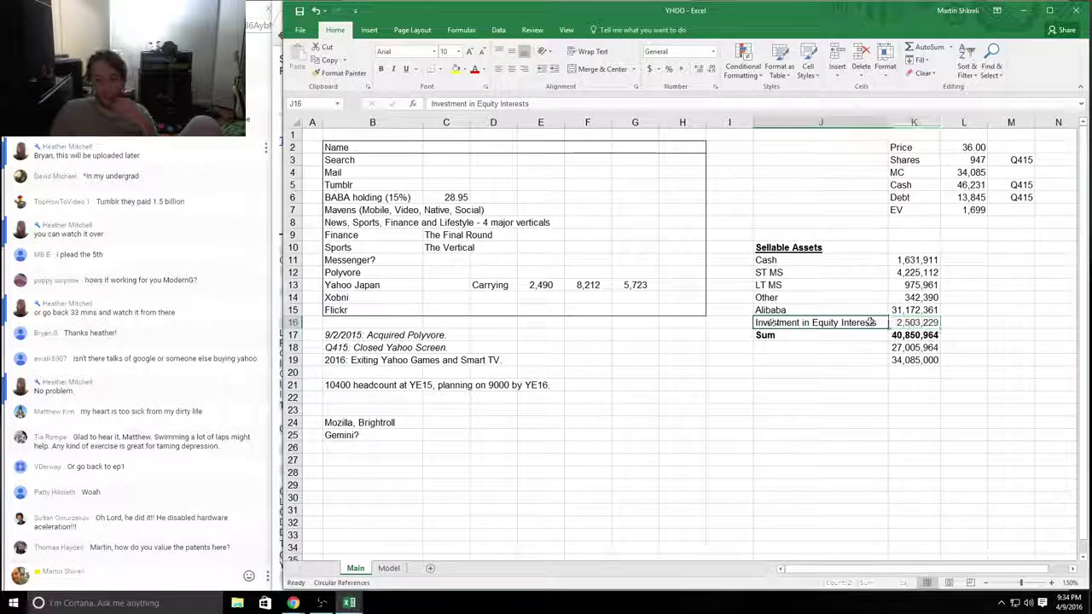
{"action": "left_click", "coordinate": [827, 322]}
{"action": "key", "text": "alt+Tab"}
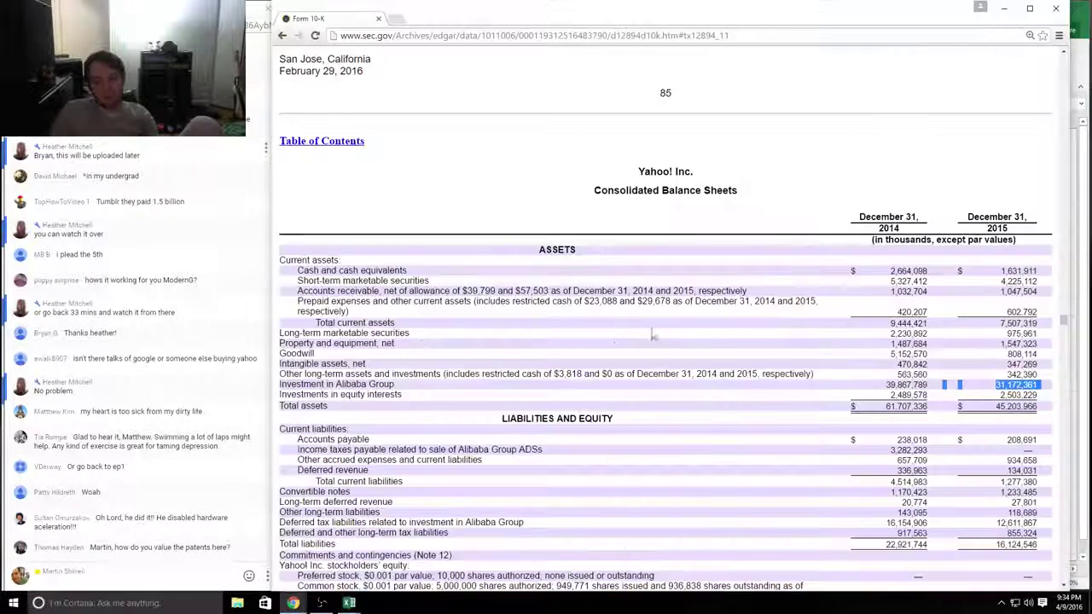
Step: Relabel the 2,503,229 row in J16 as 'Yahoo! Japan'
{"action": "key", "text": "alt+Tab"}
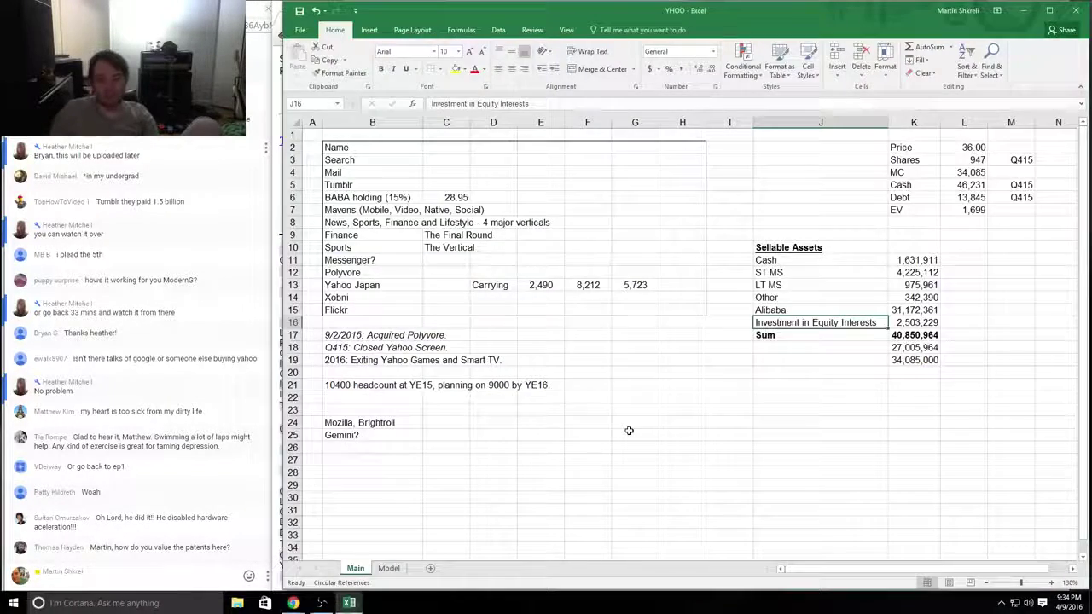
{"action": "type", "text": "Yahoo Japan!"}
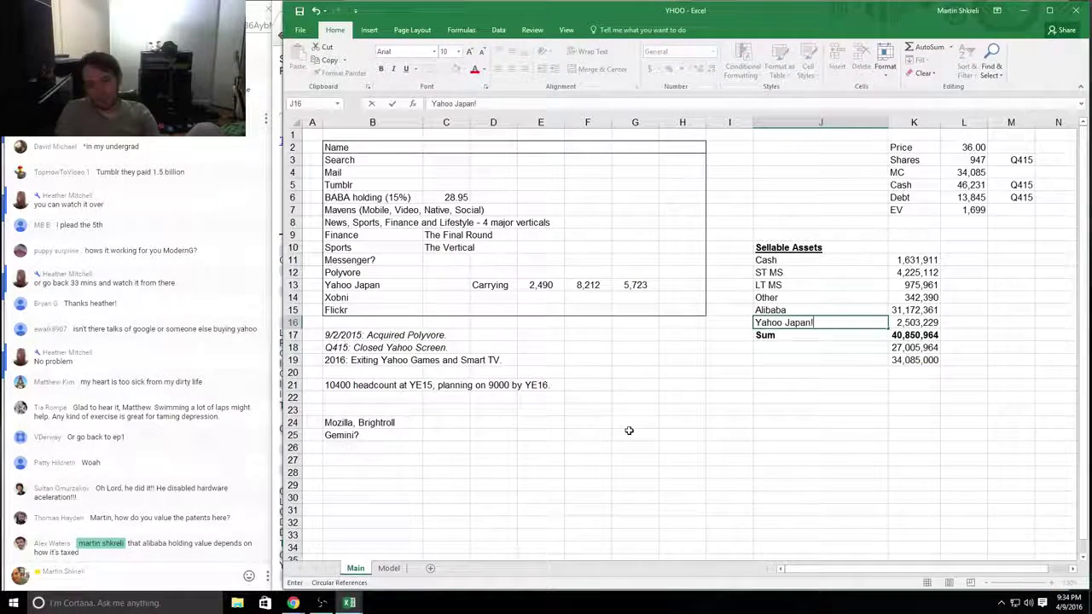
{"action": "key", "text": "F2"}
{"action": "key", "text": "Left"}
{"action": "key", "text": "Left"}
{"action": "key", "text": "Left"}
{"action": "key", "text": "Left"}
{"action": "key", "text": "Left"}
{"action": "key", "text": "Left"}
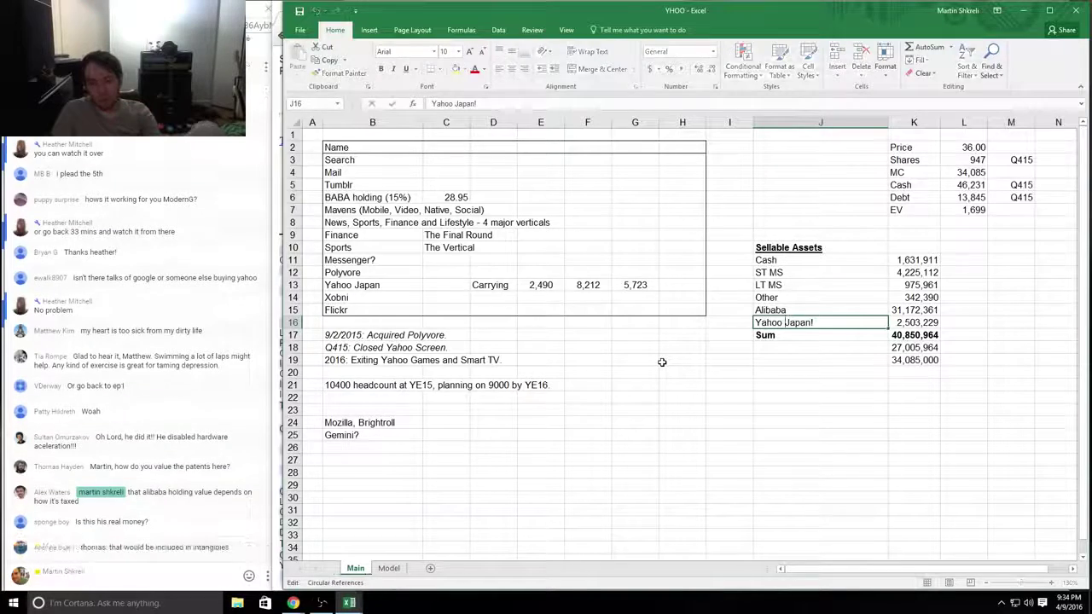
{"action": "key", "text": "Left"}
{"action": "type", "text": "!"}
{"action": "key", "text": "End"}
{"action": "key", "text": "BackSpace"}
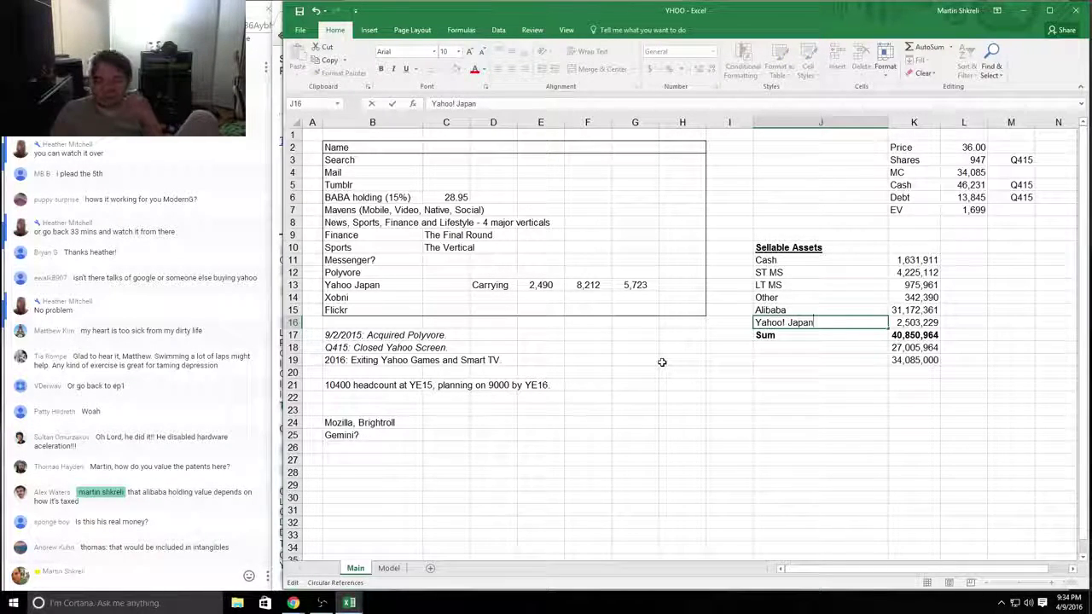
{"action": "key", "text": "Return"}
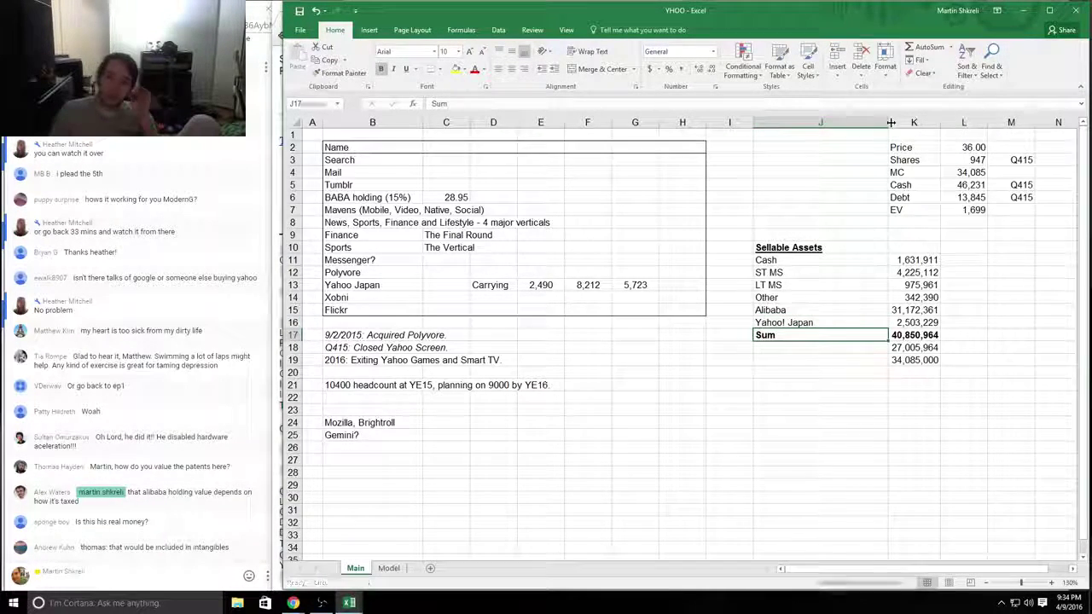
Step: Autofit column J and highlight the Investments in equity interests line in the 10-K
{"action": "double_click", "coordinate": [890, 122]}
{"action": "key", "text": "alt+Tab"}
{"action": "left_click_drag", "start_coordinate": [1038, 395], "coordinate": [416, 395]}
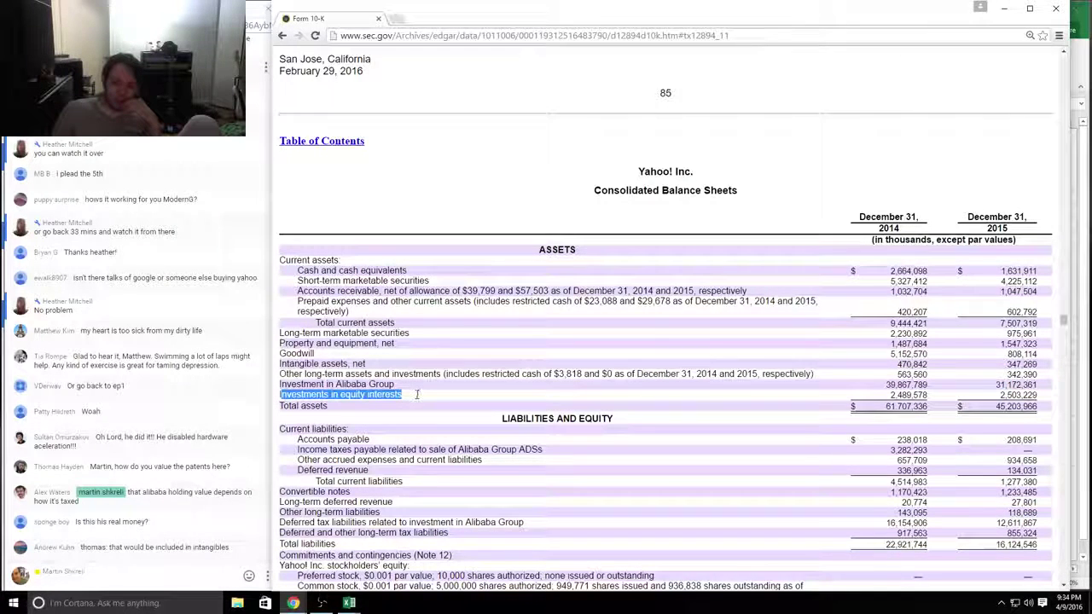
Step: Highlight the 2015 Investments in equity interests value, 2,503,229, and return to Excel
{"action": "left_click", "coordinate": [423, 394]}
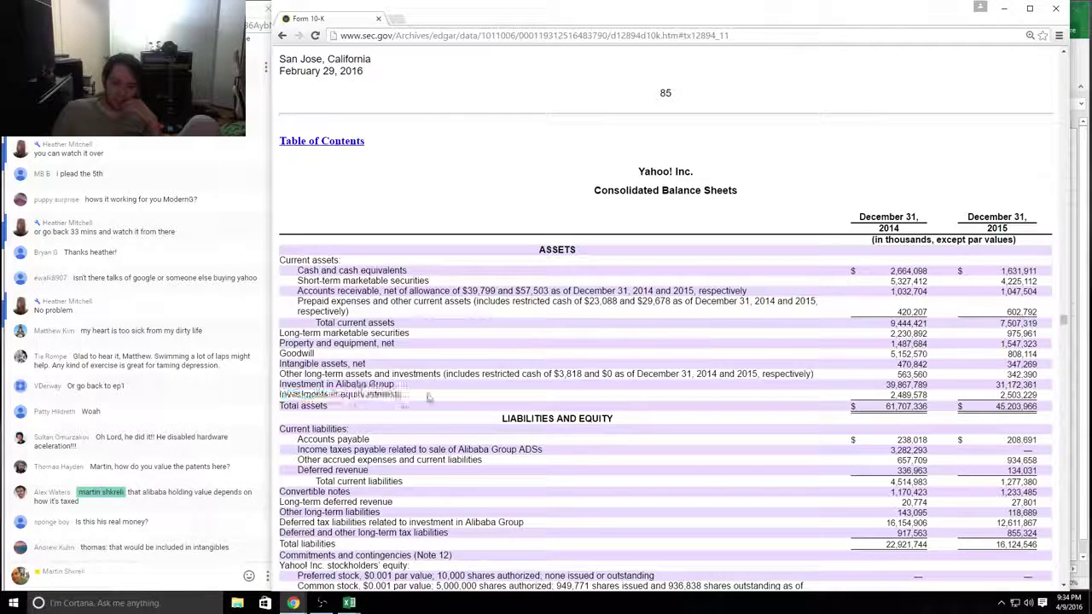
{"action": "left_click_drag", "start_coordinate": [1039, 395], "coordinate": [1000, 395]}
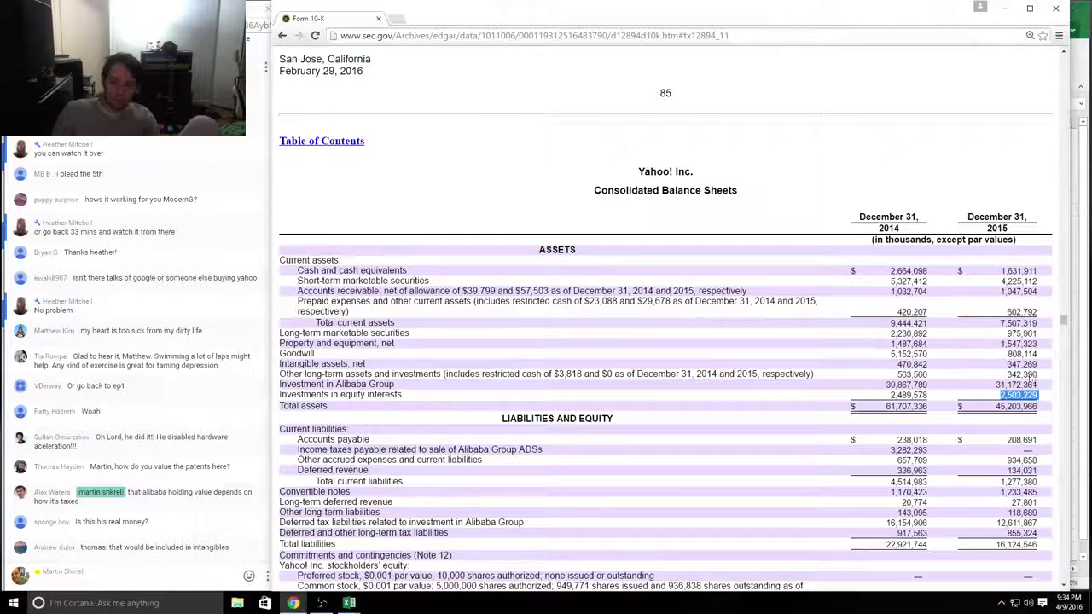
{"action": "key", "text": "alt+Tab"}
{"action": "left_click", "coordinate": [860, 323]}
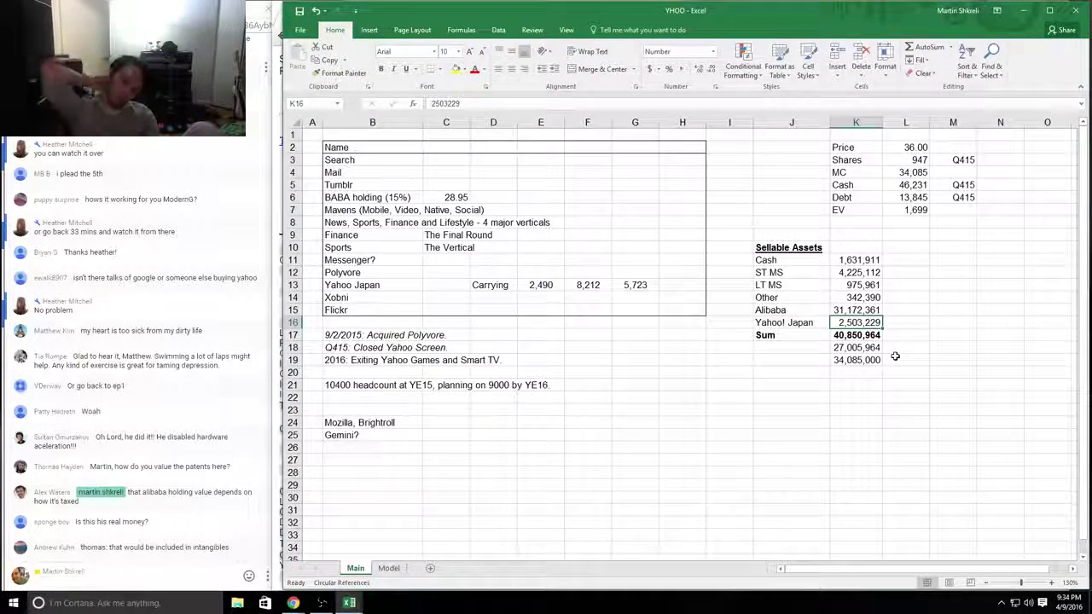
{"action": "key", "text": "Right"}
{"action": "key", "text": "Right"}
{"action": "type", "text": "\"STRESS TESTING\""}
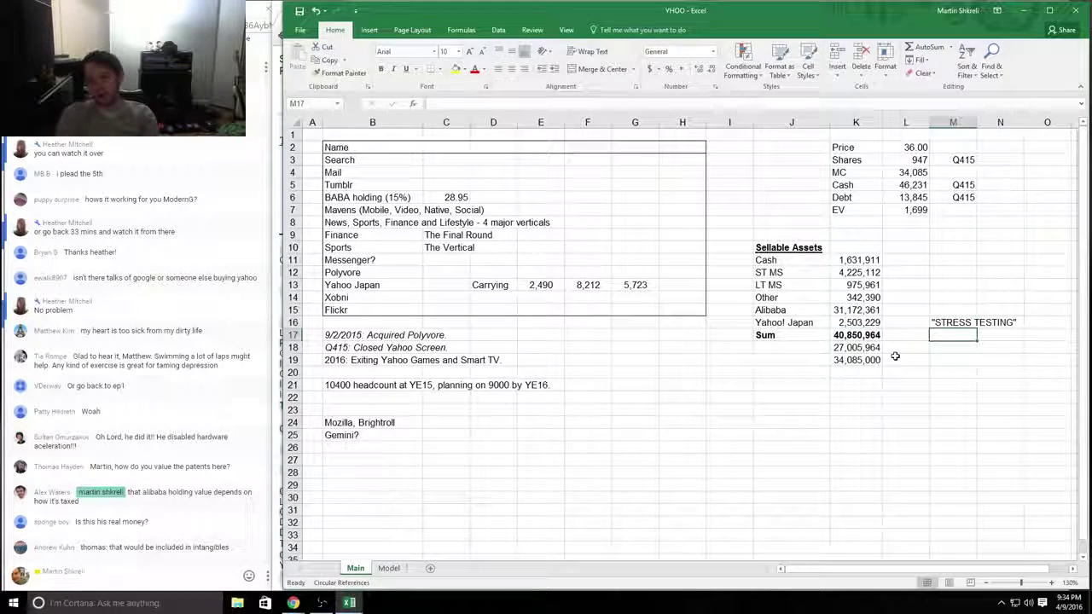
{"action": "key", "text": "Escape"}
{"action": "key", "text": "Up"}
{"action": "key", "text": "Left"}
{"action": "key", "text": "Left"}
{"action": "key", "text": "Left"}
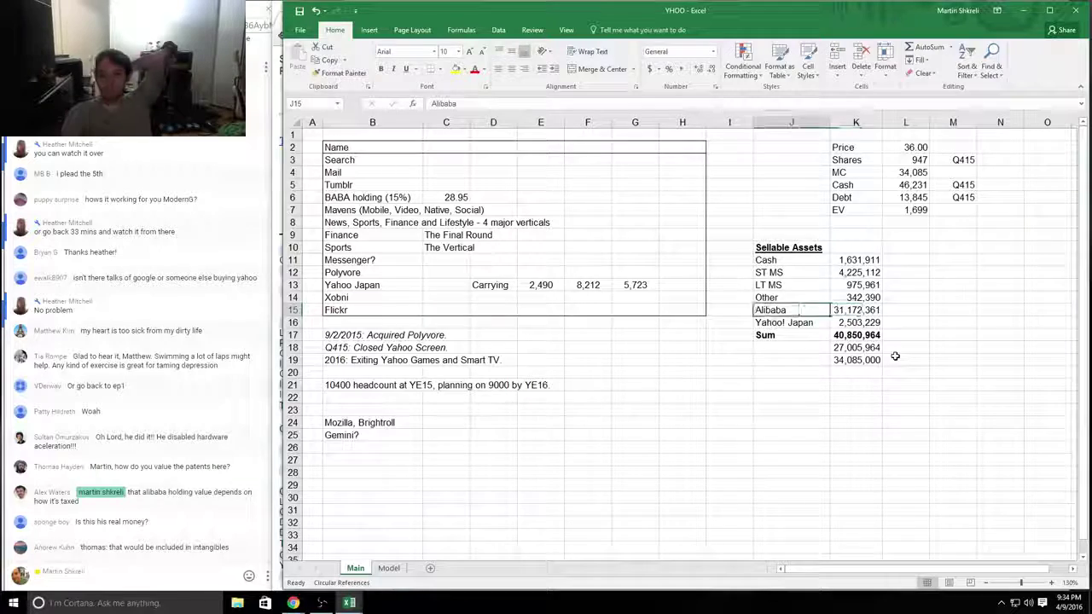
{"action": "key", "text": "Down"}
{"action": "key", "text": "Right"}
{"action": "key", "text": "Left"}
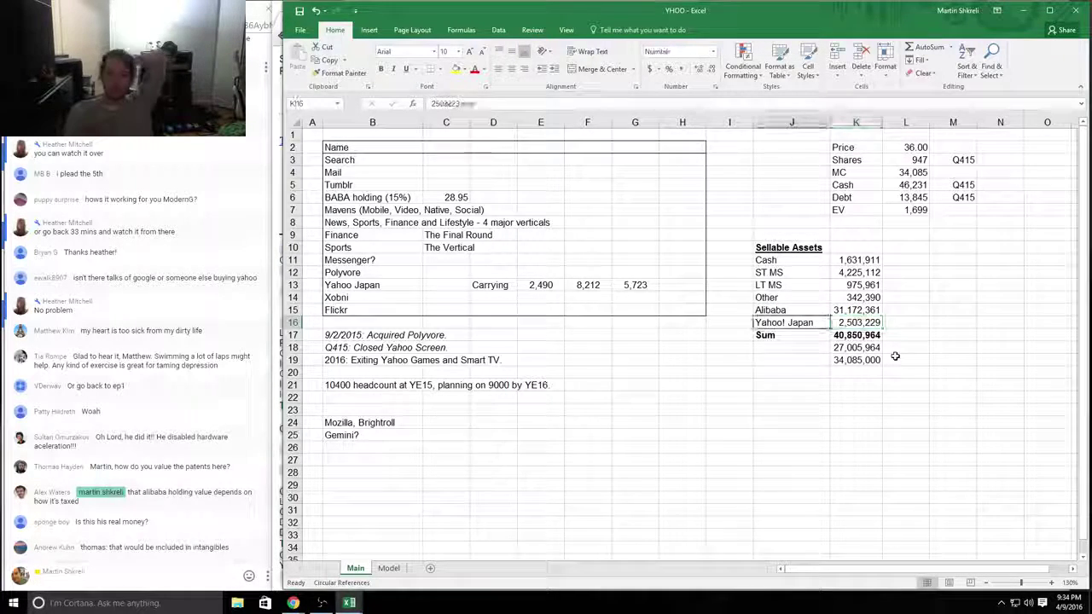
{"action": "key", "text": "Left"}
{"action": "key", "text": "Left"}
{"action": "key", "text": "Left"}
{"action": "key", "text": "Left"}
{"action": "key", "text": "Left"}
{"action": "key", "text": "Right"}
{"action": "key", "text": "Right"}
{"action": "key", "text": "Right"}
{"action": "key", "text": "Up"}
{"action": "key", "text": "Up"}
{"action": "key", "text": "Up"}
{"action": "key", "text": "Left"}
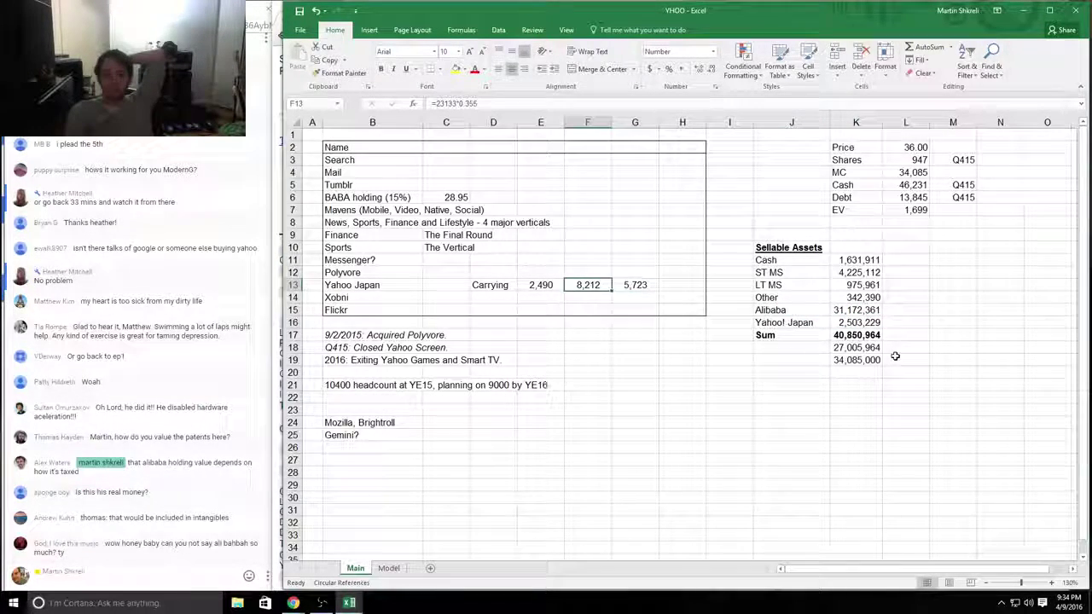
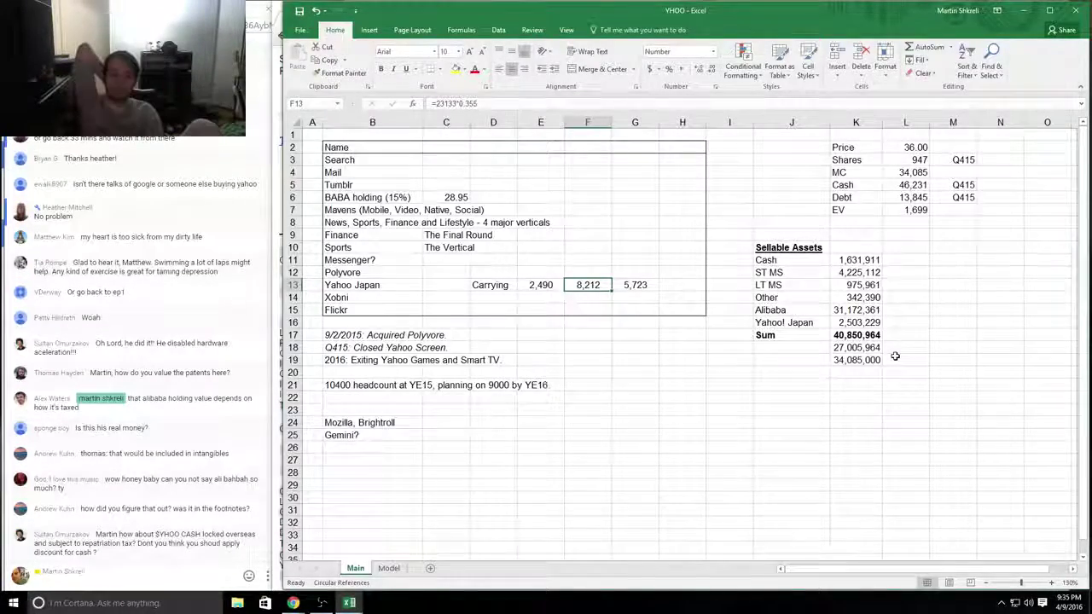
Step: Check the Yahoo Japan market cap formula in the Tech comparison workbook
{"action": "key", "text": "alt+Tab"}
{"action": "key", "text": "Right"}
{"action": "key", "text": "Up"}
{"action": "key", "text": "Up"}
{"action": "key", "text": "Up"}
{"action": "key", "text": "Up"}
{"action": "key", "text": "Up"}
{"action": "key", "text": "Up"}
{"action": "key", "text": "Up"}
{"action": "key", "text": "Up"}
{"action": "key", "text": "Up"}
{"action": "key", "text": "Up"}
{"action": "key", "text": "Up"}
{"action": "key", "text": "Up"}
{"action": "key", "text": "Up"}
{"action": "key", "text": "Up"}
{"action": "key", "text": "Up"}
{"action": "key", "text": "Up"}
{"action": "key", "text": "Up"}
{"action": "key", "text": "Up"}
{"action": "key", "text": "Up"}
{"action": "key", "text": "Up"}
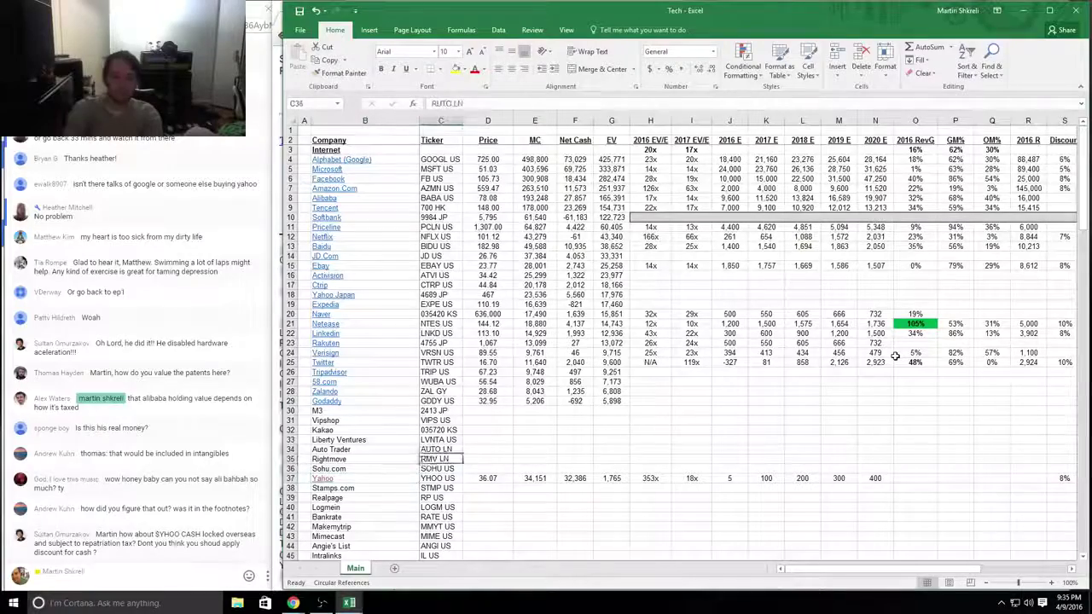
{"action": "key", "text": "Right"}
{"action": "key", "text": "Down"}
{"action": "key", "text": "Right"}
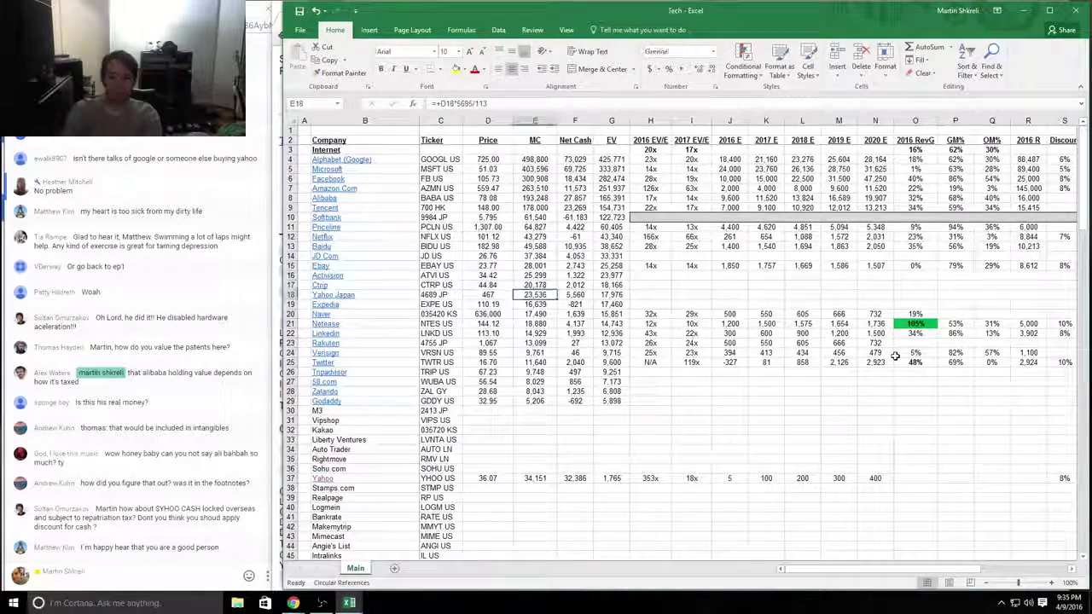
{"action": "key", "text": "Left"}
{"action": "key", "text": "Left"}
{"action": "key", "text": "Left"}
{"action": "key", "text": "Right"}
{"action": "key", "text": "Right"}
{"action": "key", "text": "Right"}
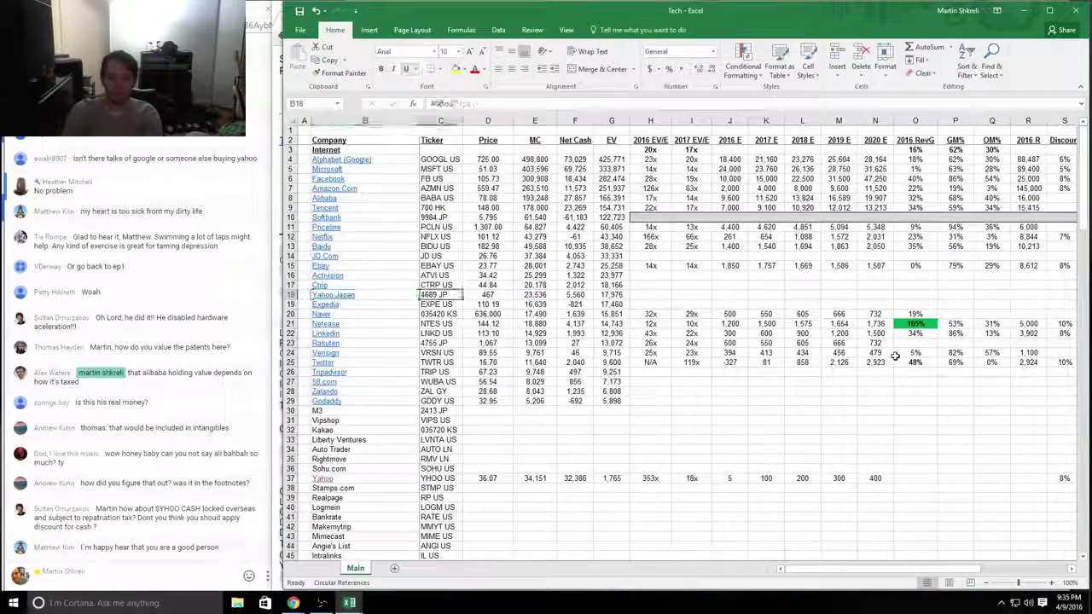
{"action": "key", "text": "alt+Tab"}
{"action": "key", "text": "alt+Tab"}
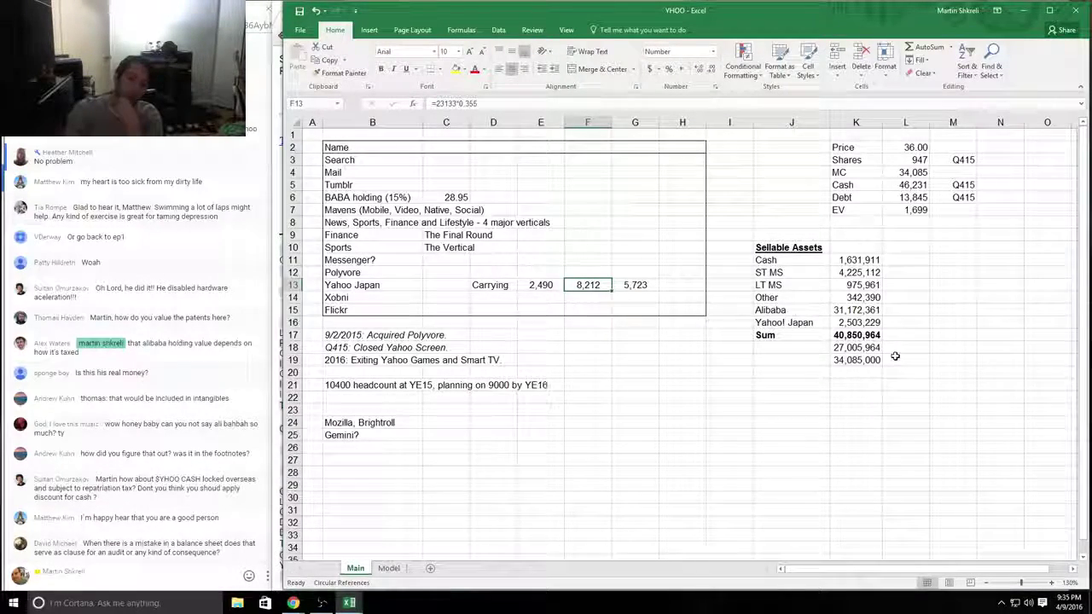
Step: Add the side notes CARRYING, MARKING and INVESTMENT AT COST beside Yahoo! Japan
{"action": "key", "text": "Left"}
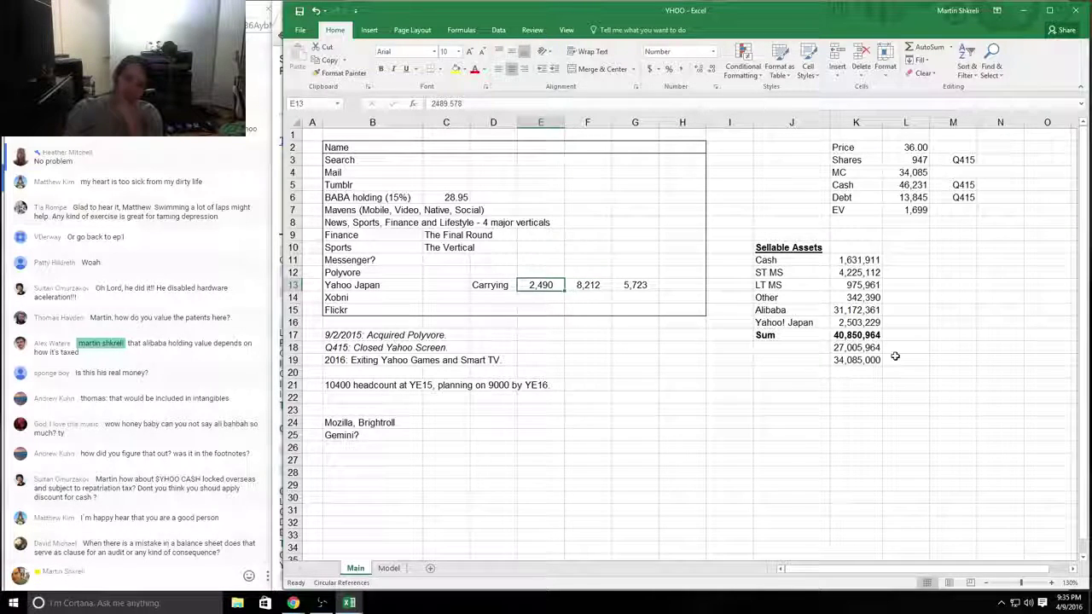
{"action": "key", "text": "Right"}
{"action": "key", "text": "Right"}
{"action": "key", "text": "Right"}
{"action": "key", "text": "Right"}
{"action": "key", "text": "Right"}
{"action": "key", "text": "Right"}
{"action": "key", "text": "Right"}
{"action": "key", "text": "Right"}
{"action": "key", "text": "Right"}
{"action": "key", "text": "Down"}
{"action": "key", "text": "Down"}
{"action": "key", "text": "Down"}
{"action": "key", "text": "Left"}
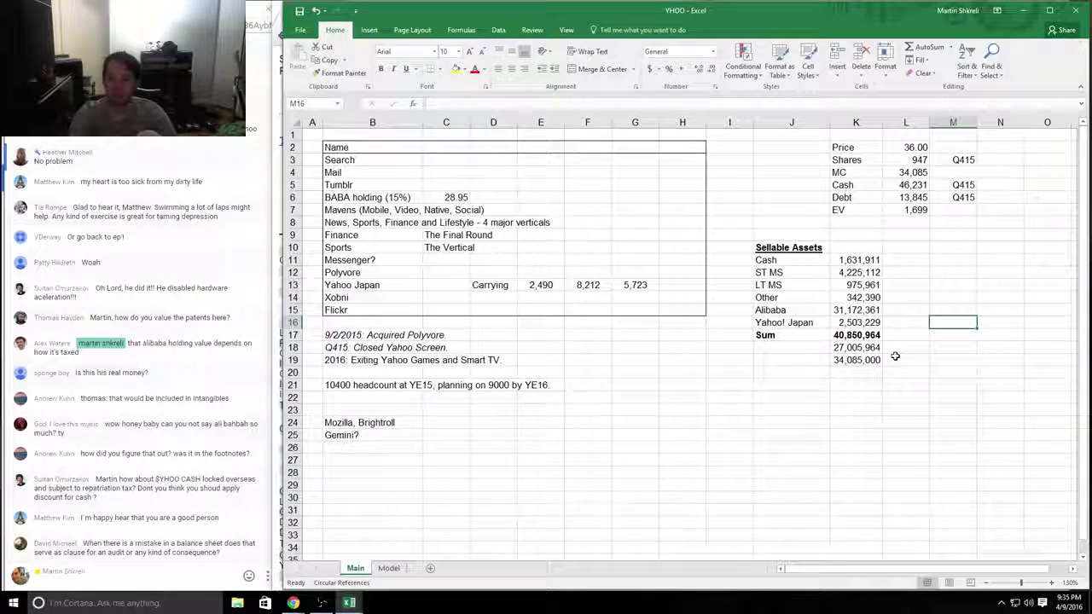
{"action": "type", "text": "CAER"}
{"action": "key", "text": "BackSpace"}
{"action": "key", "text": "BackSpace"}
{"action": "type", "text": "R"}
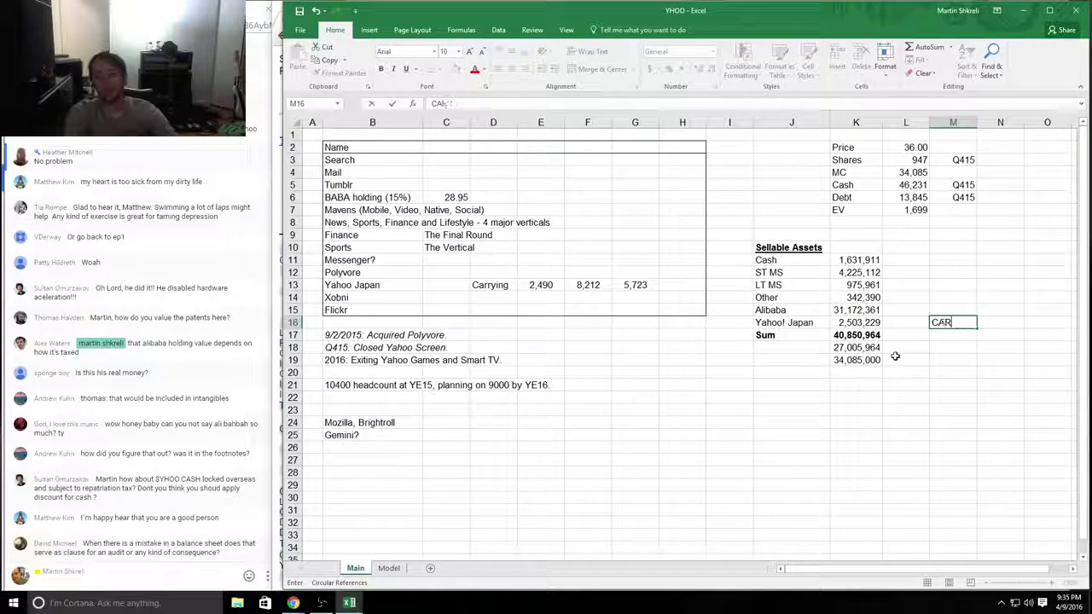
{"action": "type", "text": "RYING"}
{"action": "key", "text": "Return"}
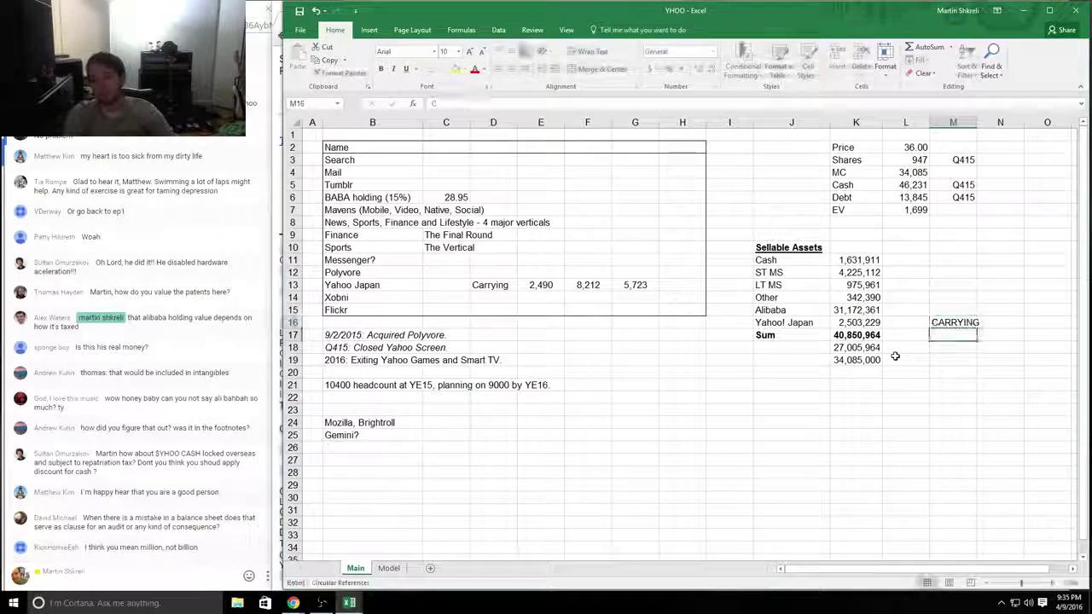
{"action": "type", "text": "MARKING"}
{"action": "key", "text": "Return"}
{"action": "type", "text": "INVES"}
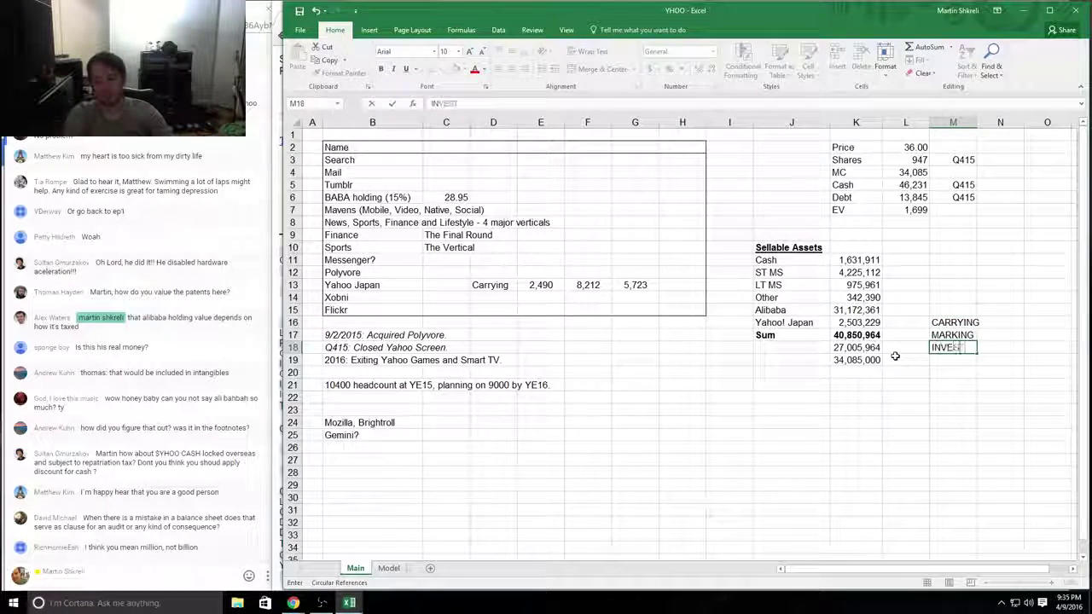
{"action": "type", "text": "TMENT AT COST"}
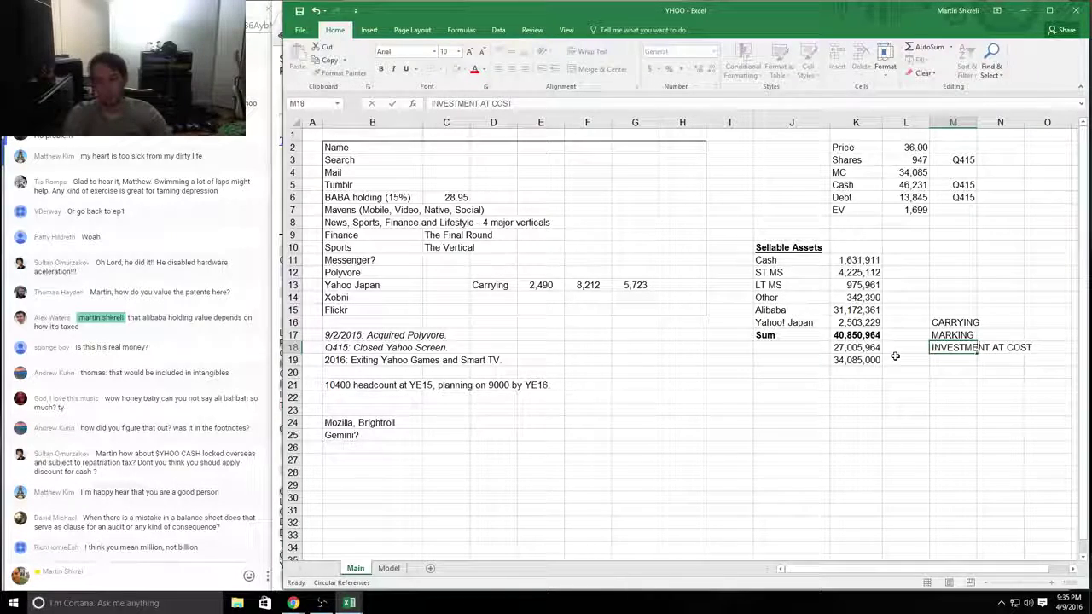
{"action": "key", "text": "Return"}
Step: Try a market-to-carrying ratio formula (8,212 / 2,490) below Yahoo Japan, then delete it
{"action": "key", "text": "Up"}
{"action": "key", "text": "Up"}
{"action": "key", "text": "Up"}
{"action": "key", "text": "Up"}
{"action": "key", "text": "Left"}
{"action": "key", "text": "Left"}
{"action": "key", "text": "Left"}
{"action": "key", "text": "Left"}
{"action": "key", "text": "Left"}
{"action": "key", "text": "Left"}
{"action": "key", "text": "Left"}
{"action": "key", "text": "Left"}
{"action": "key", "text": "Left"}
{"action": "key", "text": "Right"}
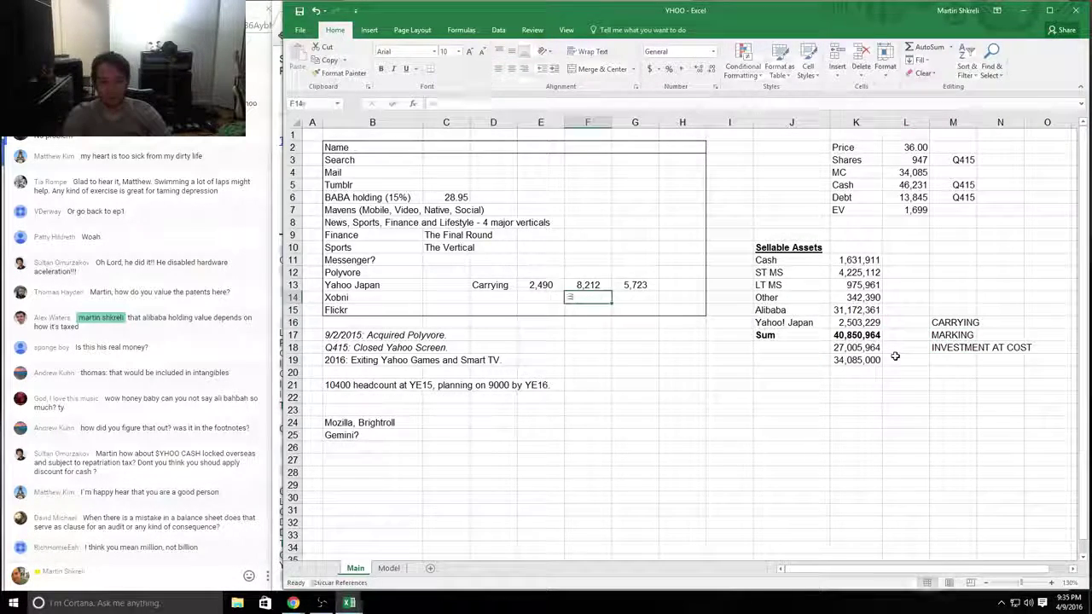
{"action": "key", "text": "Up"}
{"action": "key", "text": "Up"}
{"action": "key", "text": "Right"}
{"action": "type", "text": "/"}
{"action": "key", "text": "Left"}
{"action": "key", "text": "Return"}
{"action": "key", "text": "Up"}
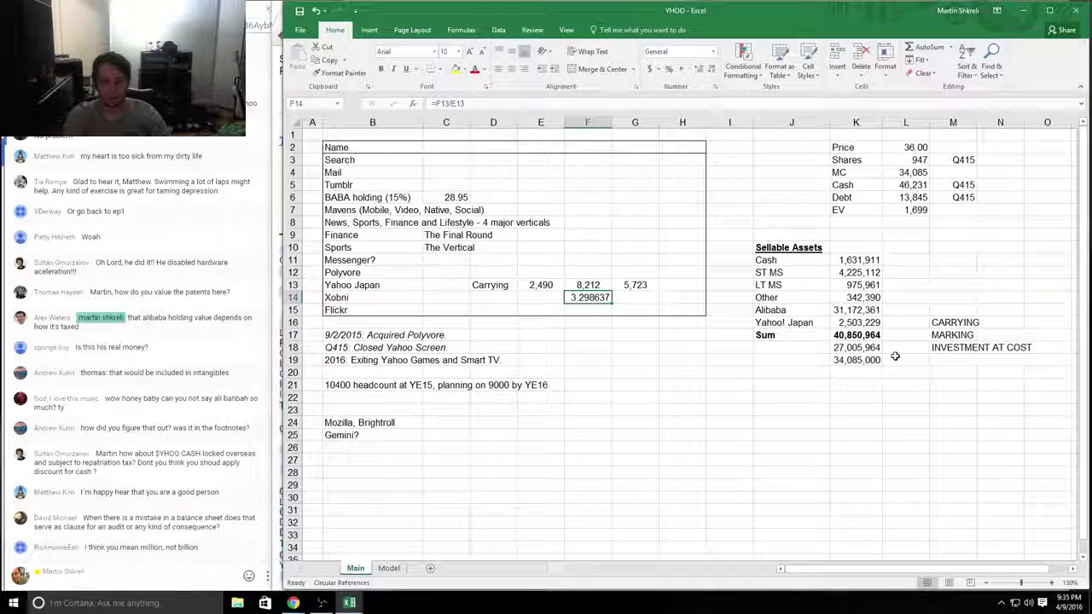
{"action": "key", "text": "Delete"}
Step: Enter 8,212,000 as the Yahoo! Japan value in Sellable Assets
{"action": "key", "text": "Up"}
{"action": "key", "text": "Right"}
{"action": "key", "text": "Right"}
{"action": "key", "text": "Right"}
{"action": "key", "text": "Right"}
{"action": "key", "text": "Right"}
{"action": "key", "text": "Right"}
{"action": "key", "text": "Down"}
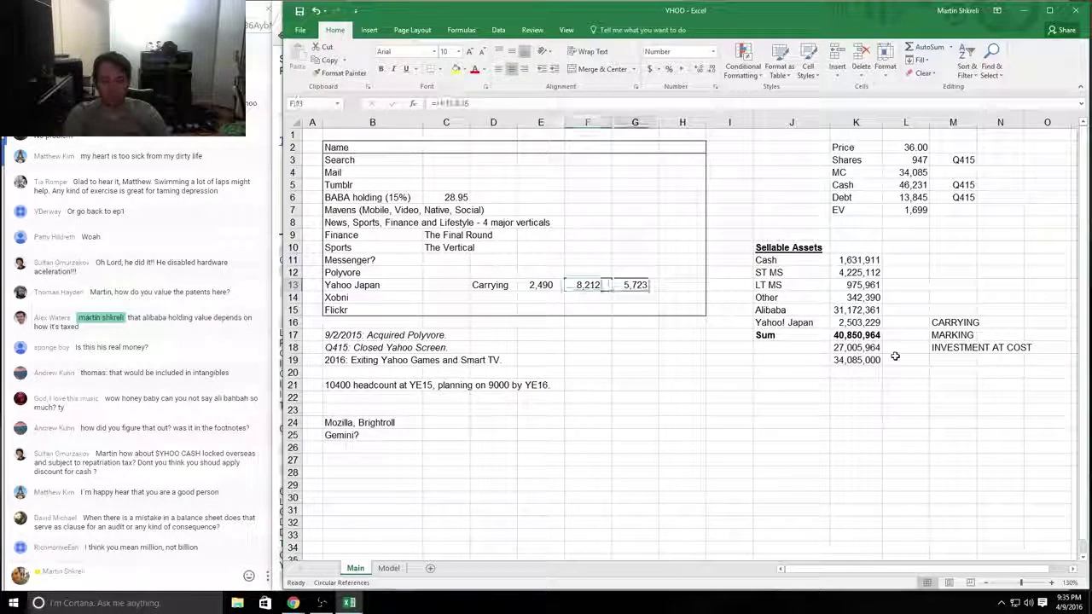
{"action": "key", "text": "Left"}
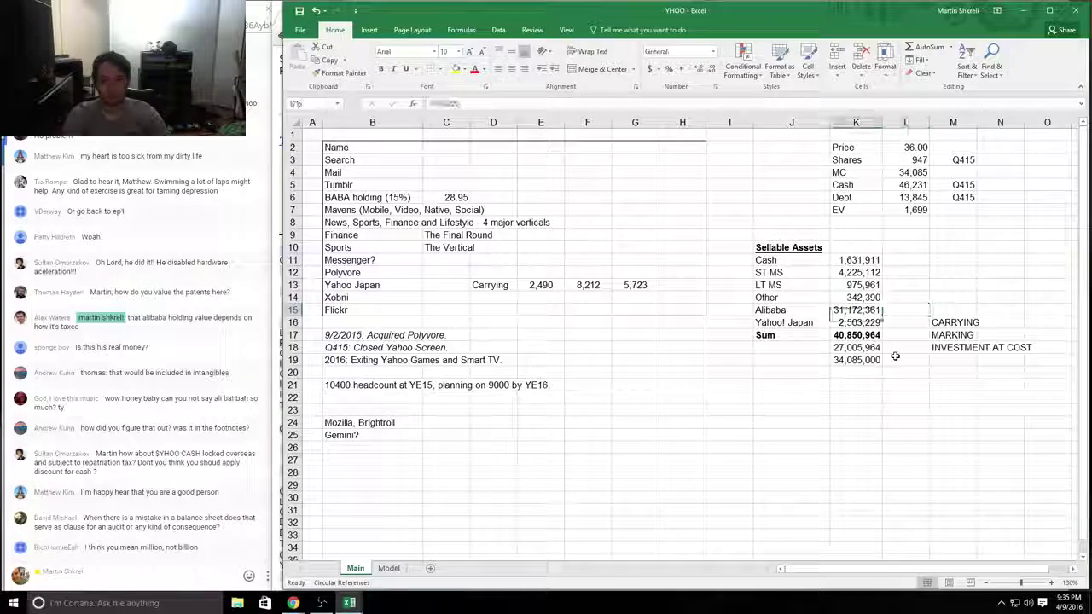
{"action": "key", "text": "Down"}
{"action": "type", "text": "8,212,000"}
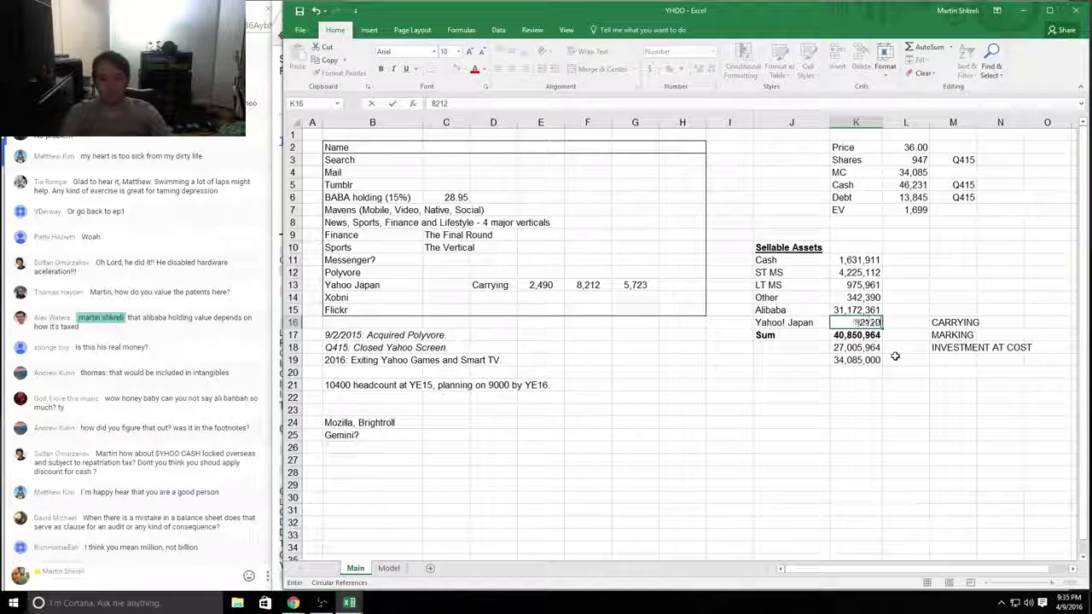
{"action": "key", "text": "Right"}
{"action": "key", "text": "Right"}
Step: Clear the CARRYING, MARKING and INVESTMENT AT COST notes
{"action": "key", "text": "shift+Down"}
{"action": "key", "text": "shift+Down"}
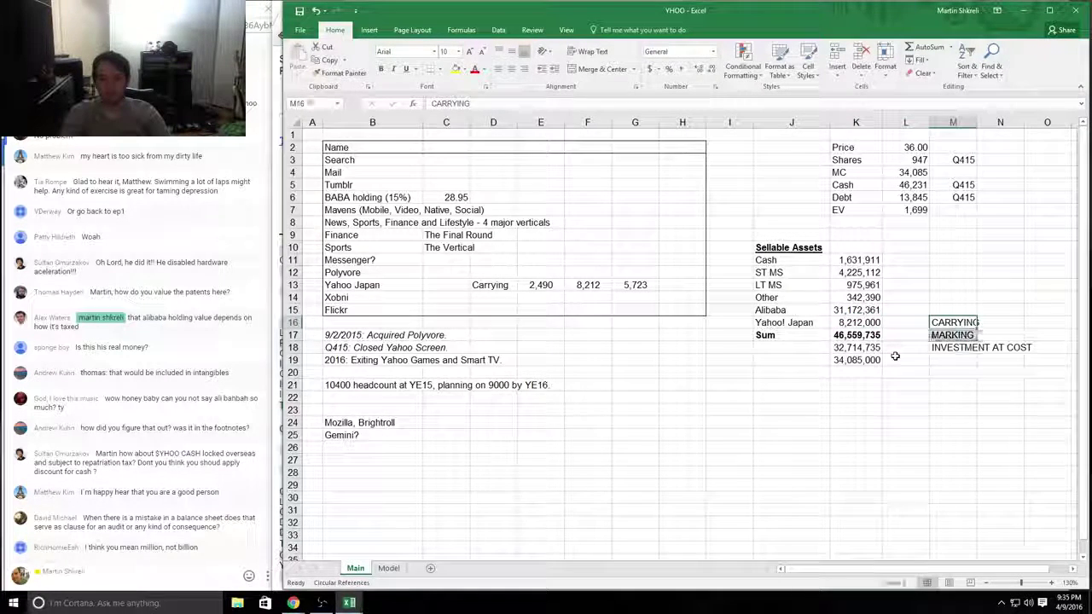
{"action": "key", "text": "Delete"}
{"action": "key", "text": "Left"}
{"action": "key", "text": "Left"}
{"action": "key", "text": "Down"}
{"action": "key", "text": "Down"}
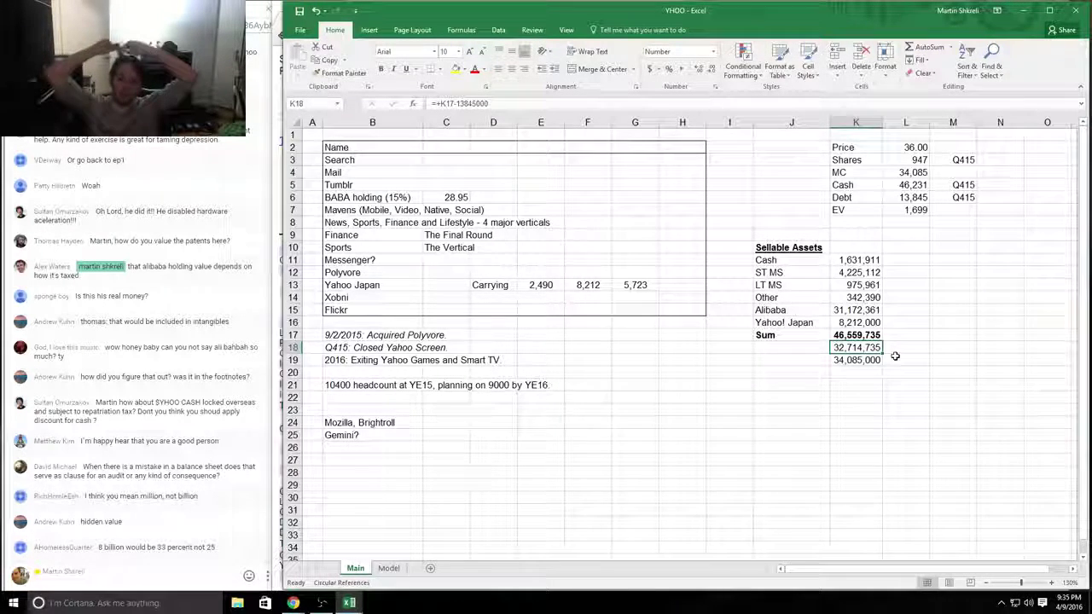
{"action": "left_click", "coordinate": [581, 289]}
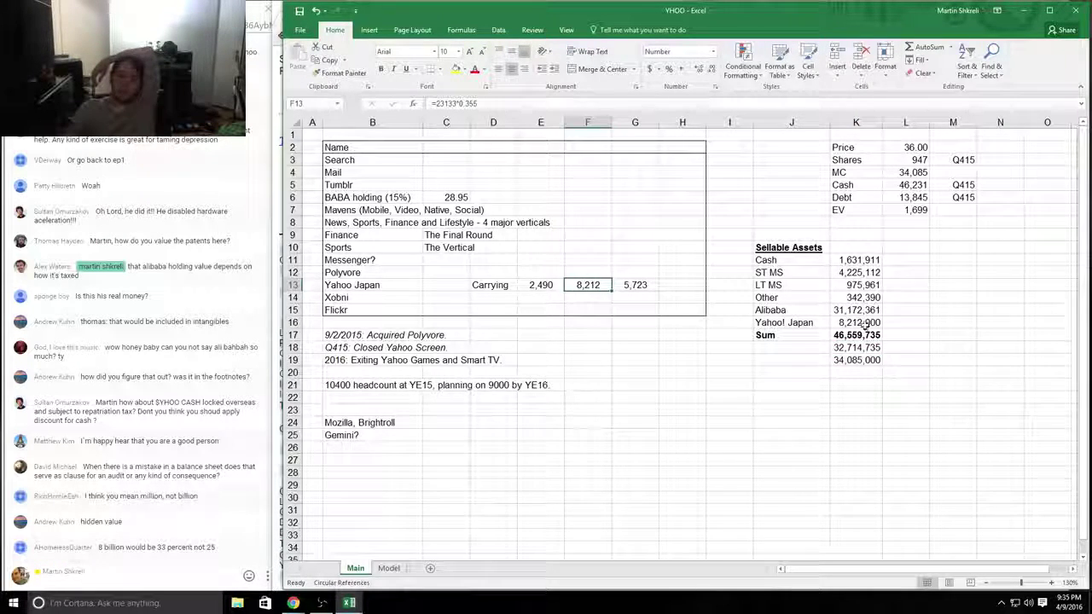
{"action": "left_click", "coordinate": [541, 285]}
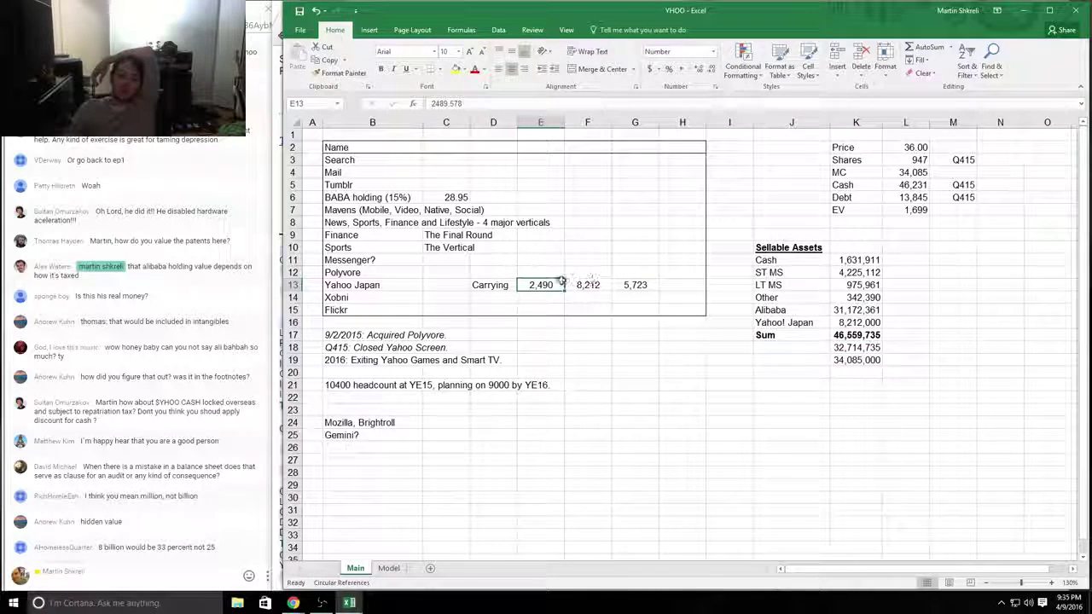
{"action": "left_click", "coordinate": [587, 286]}
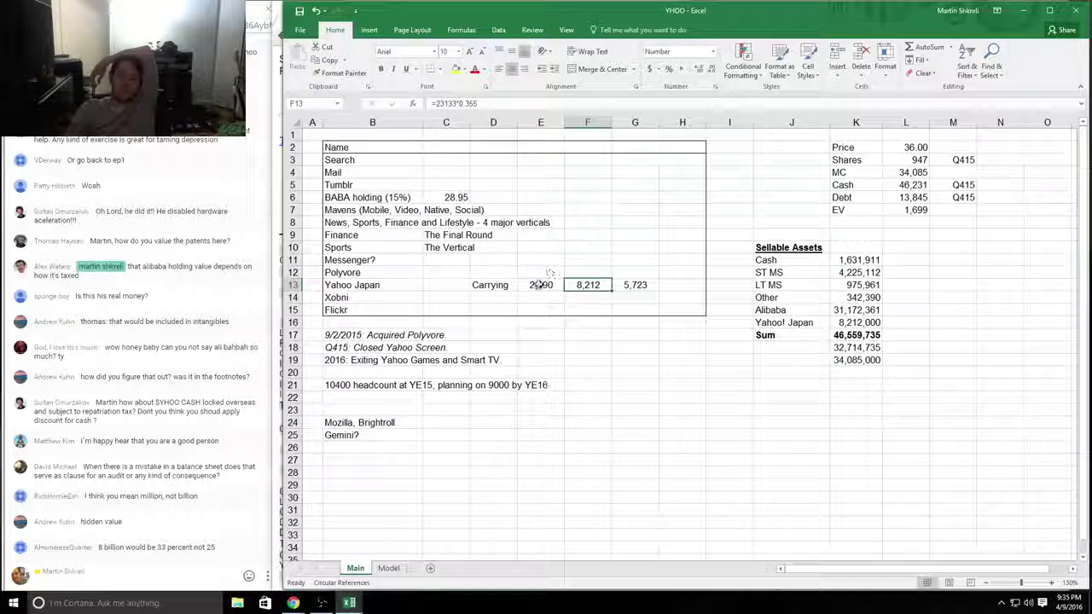
{"action": "left_click", "coordinate": [638, 289]}
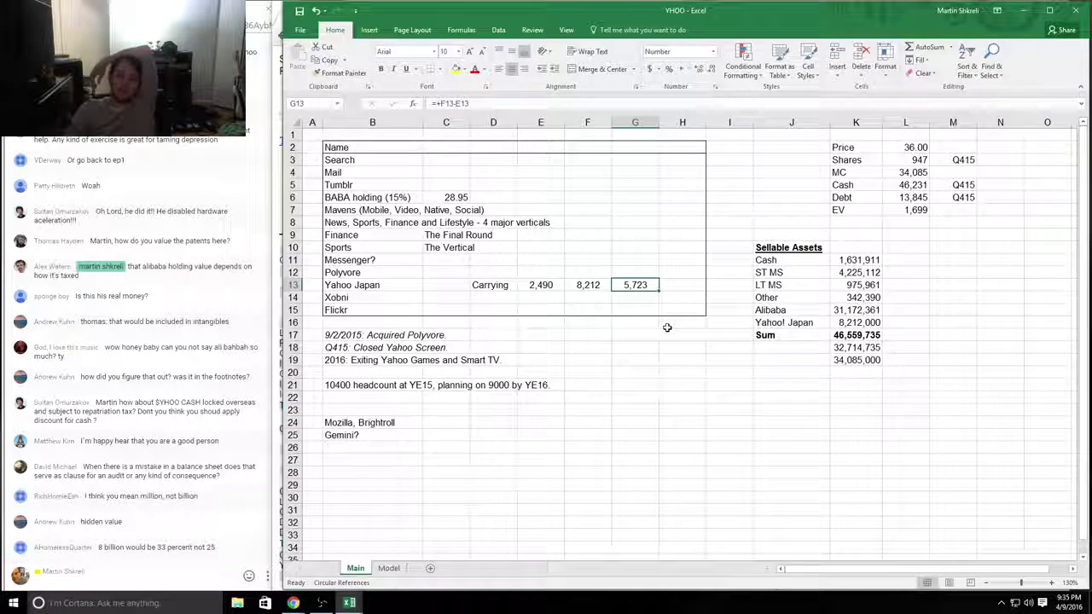
{"action": "left_click", "coordinate": [914, 183]}
{"action": "left_click", "coordinate": [911, 198]}
{"action": "left_click", "coordinate": [913, 209]}
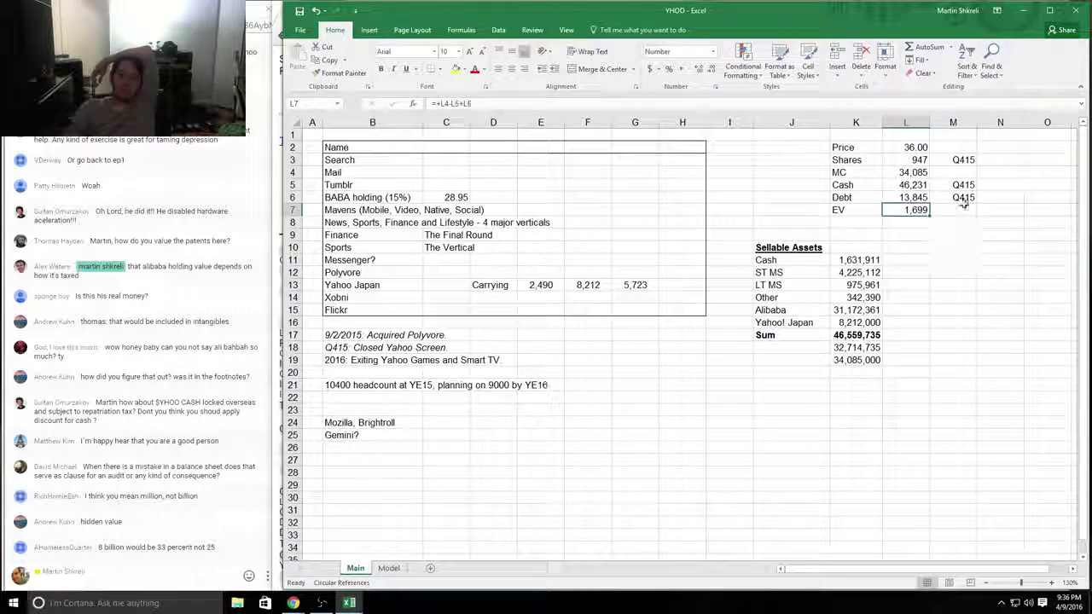
{"action": "left_click_drag", "start_coordinate": [953, 210], "coordinate": [739, 93]}
{"action": "left_click", "coordinate": [906, 185]}
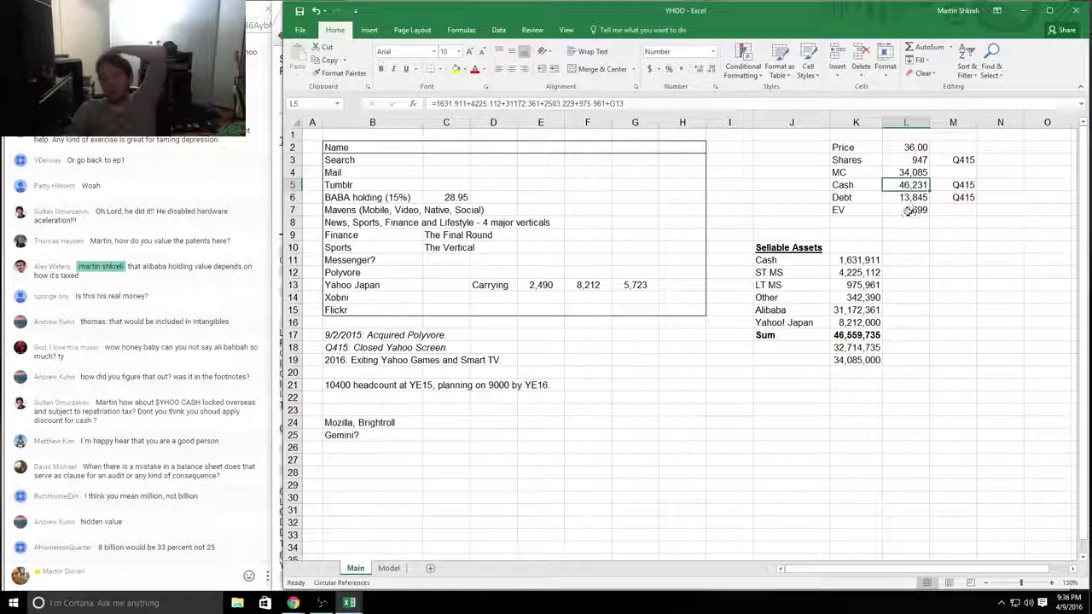
{"action": "left_click", "coordinate": [908, 210]}
{"action": "left_click_drag", "start_coordinate": [906, 258], "coordinate": [767, 128]}
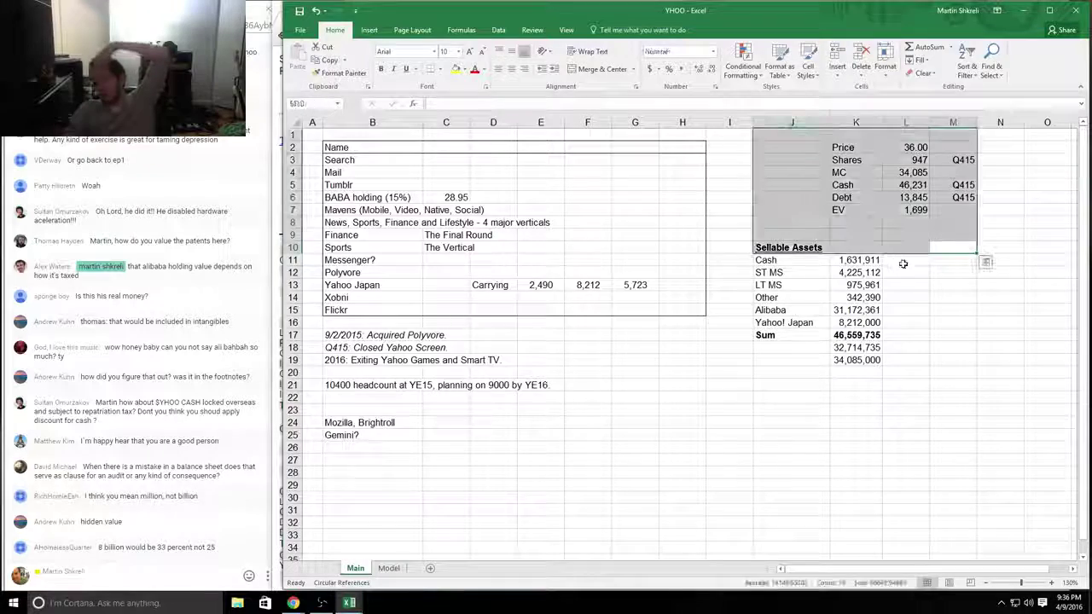
{"action": "left_click", "coordinate": [906, 260]}
{"action": "left_click_drag", "start_coordinate": [788, 248], "coordinate": [870, 358]}
{"action": "left_click", "coordinate": [873, 358]}
{"action": "left_click_drag", "start_coordinate": [768, 248], "coordinate": [793, 309]}
{"action": "left_click", "coordinate": [849, 309]}
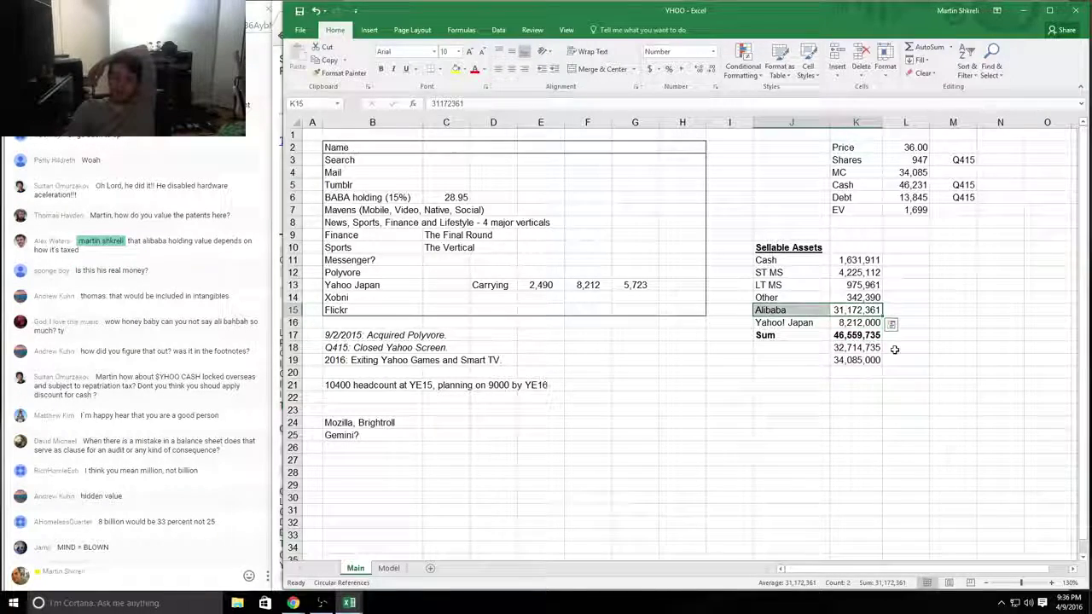
{"action": "left_click_drag", "start_coordinate": [858, 323], "coordinate": [789, 323]}
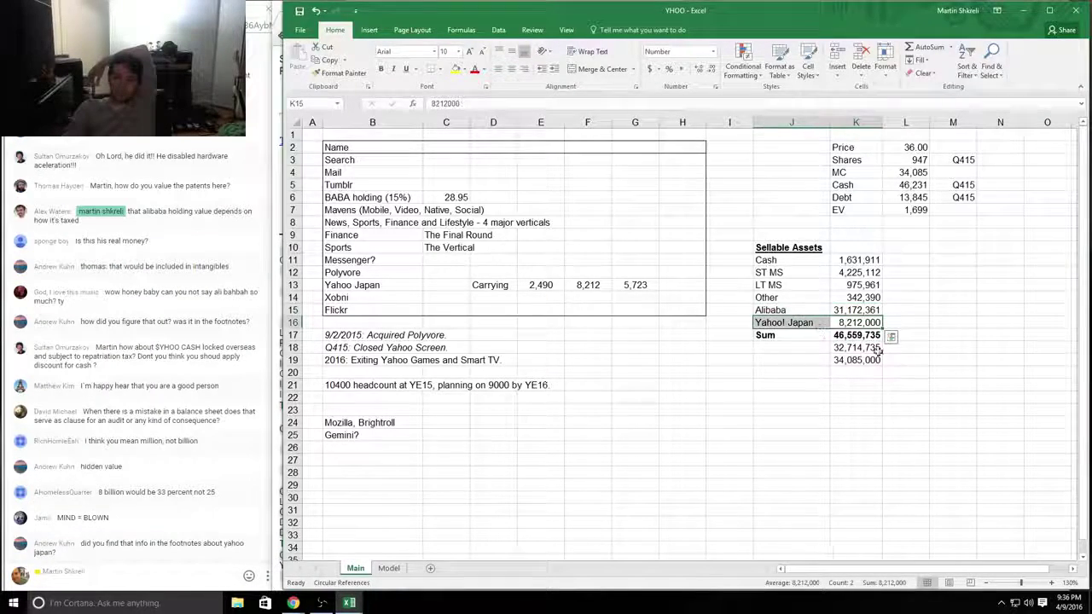
{"action": "left_click_drag", "start_coordinate": [858, 322], "coordinate": [773, 310]}
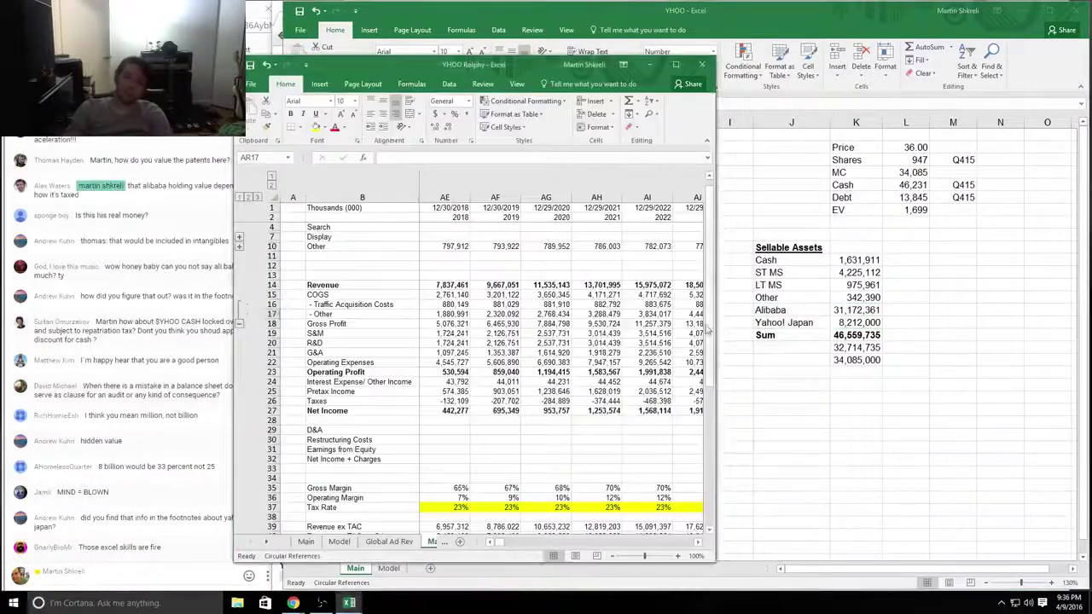
Step: Reread the 10-K balance sheet's asset lines, including the 2015 equity-interests value, then return to Excel
{"action": "key", "text": "alt+Tab"}
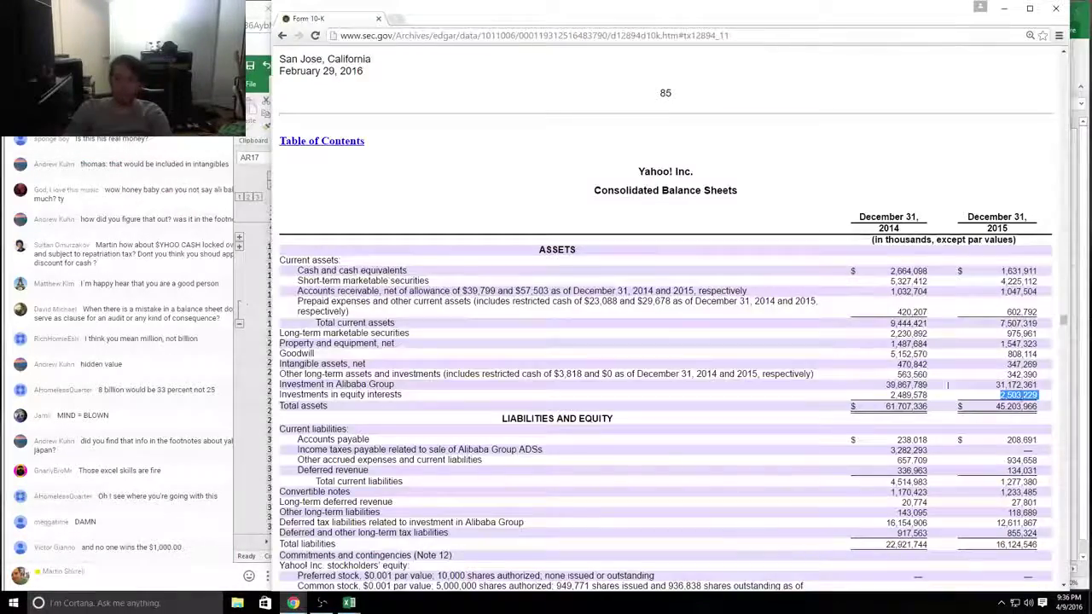
{"action": "left_click_drag", "start_coordinate": [1035, 396], "coordinate": [970, 387]}
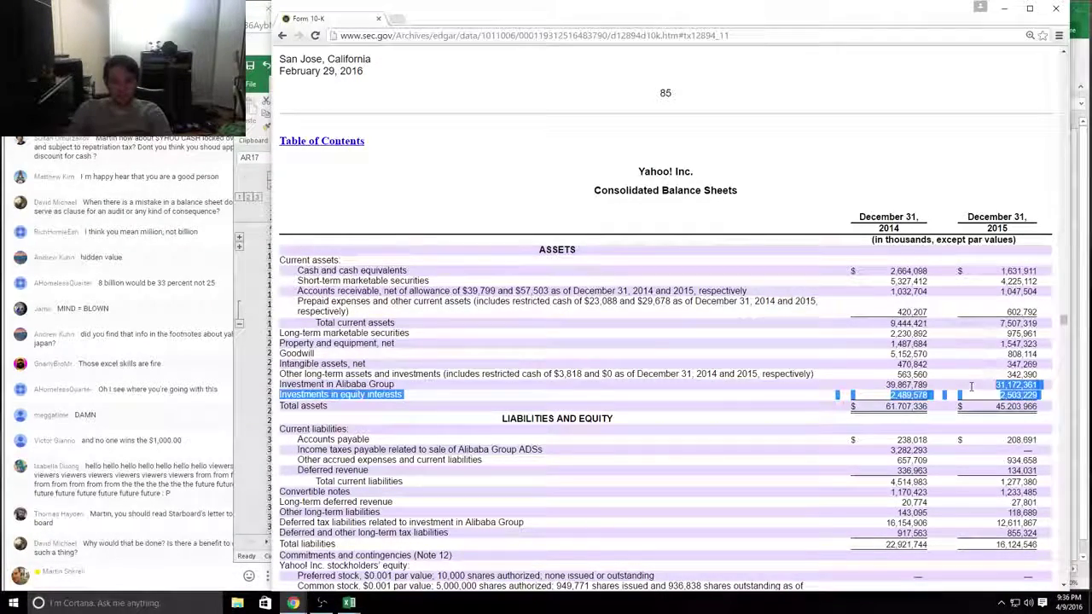
{"action": "left_click", "coordinate": [971, 391]}
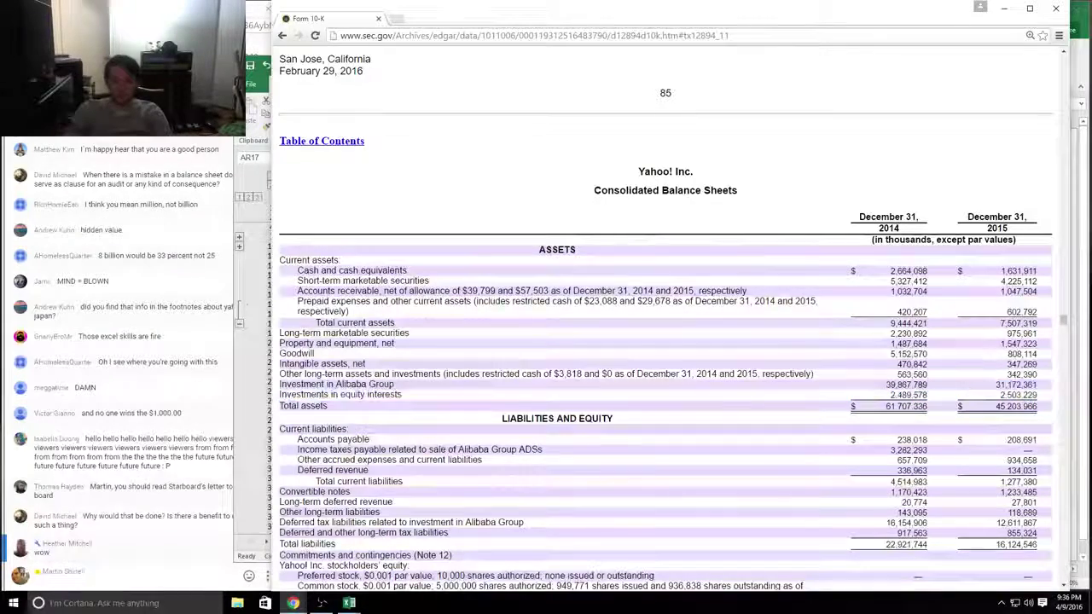
{"action": "left_click_drag", "start_coordinate": [290, 120], "coordinate": [1032, 397]}
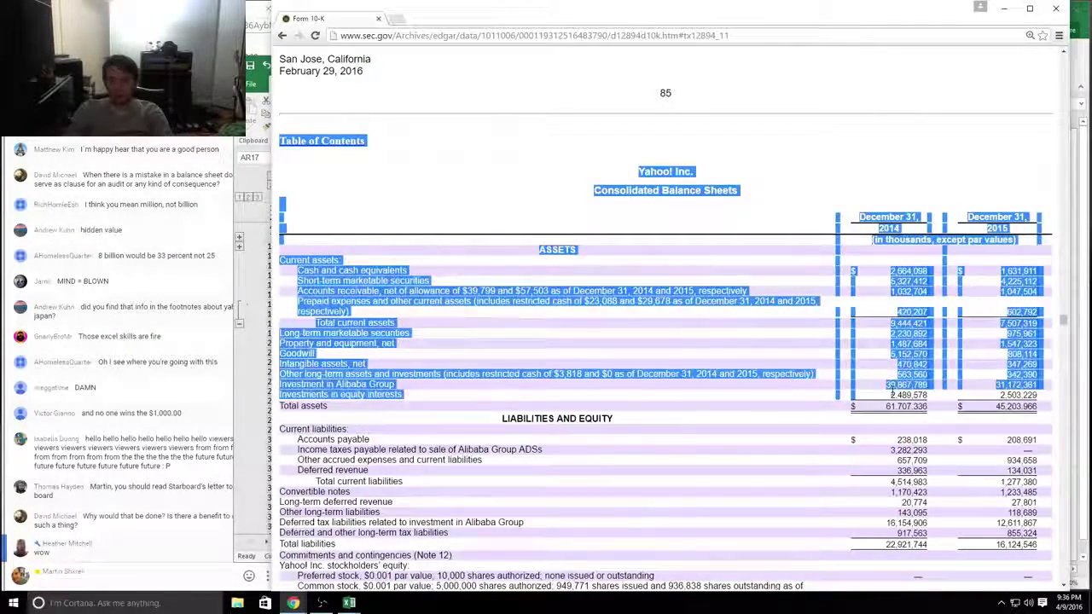
{"action": "left_click", "coordinate": [1032, 394]}
{"action": "key", "text": "alt+Tab"}
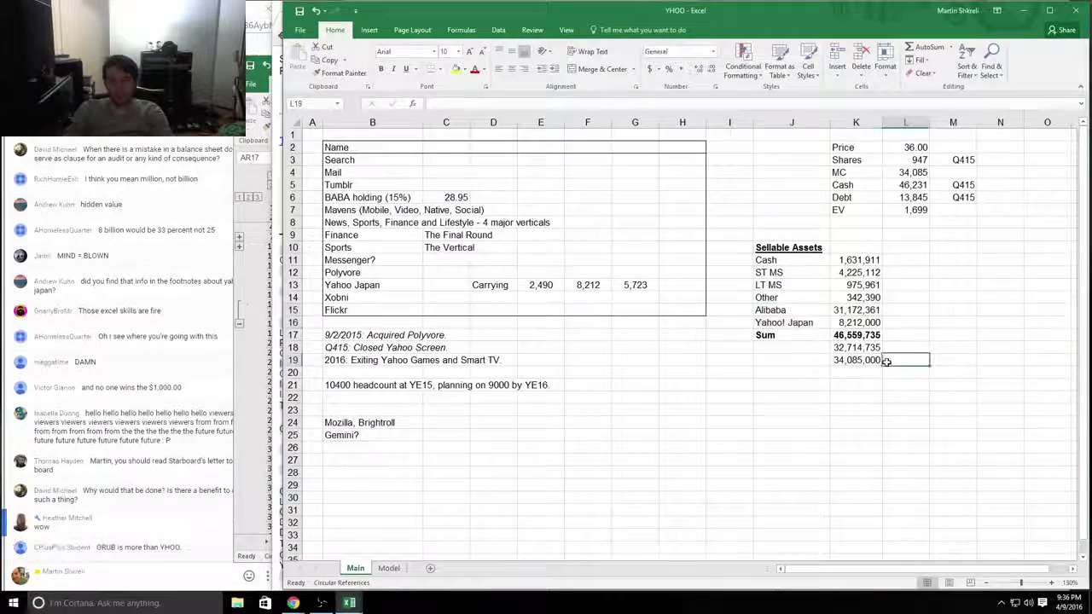
Step: Select the Alibaba and Yahoo! Japan rows and check their values and the Cash formula
{"action": "key", "text": "Up"}
{"action": "mouse_move", "coordinate": [785, 311]}
{"action": "left_mouse_down"}
{"action": "mouse_move", "coordinate": [887, 329]}
{"action": "mouse_move", "coordinate": [802, 309]}
{"action": "left_mouse_up"}
{"action": "left_click", "coordinate": [856, 310]}
{"action": "left_click_drag", "start_coordinate": [879, 314], "coordinate": [855, 318]}
{"action": "left_click_drag", "start_coordinate": [768, 310], "coordinate": [856, 322]}
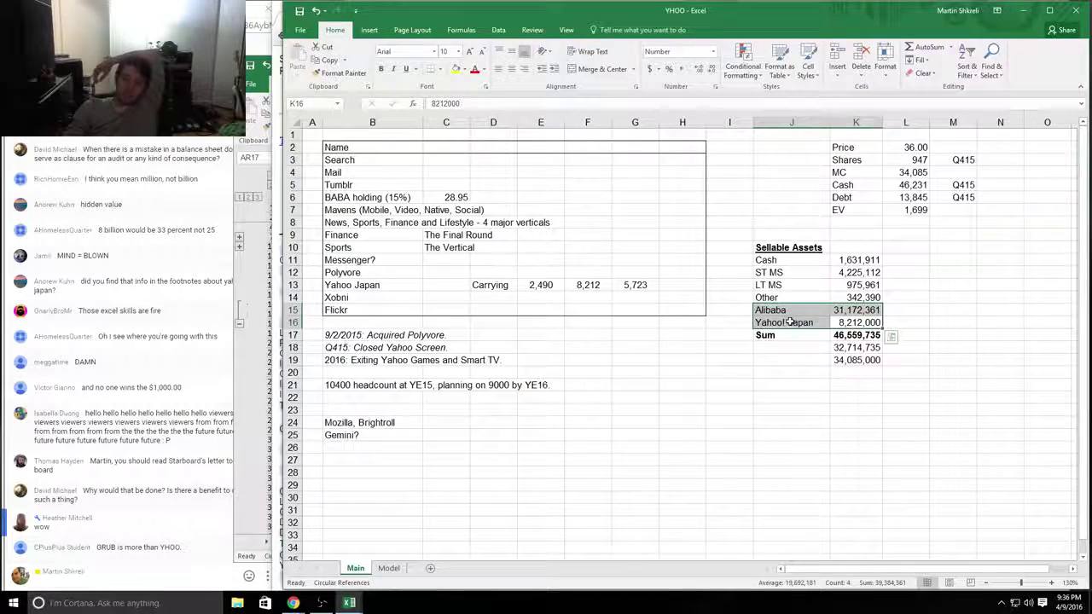
{"action": "left_click_drag", "start_coordinate": [768, 323], "coordinate": [798, 310]}
{"action": "left_click", "coordinate": [856, 309]}
{"action": "left_click_drag", "start_coordinate": [905, 322], "coordinate": [766, 314]}
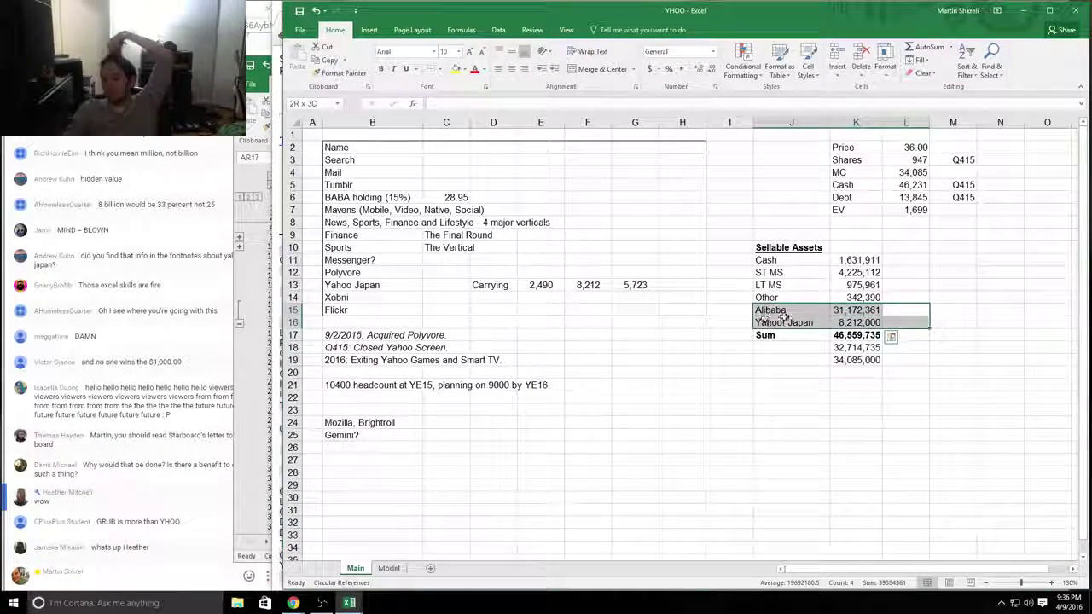
{"action": "left_click", "coordinate": [855, 309]}
{"action": "left_click", "coordinate": [913, 184]}
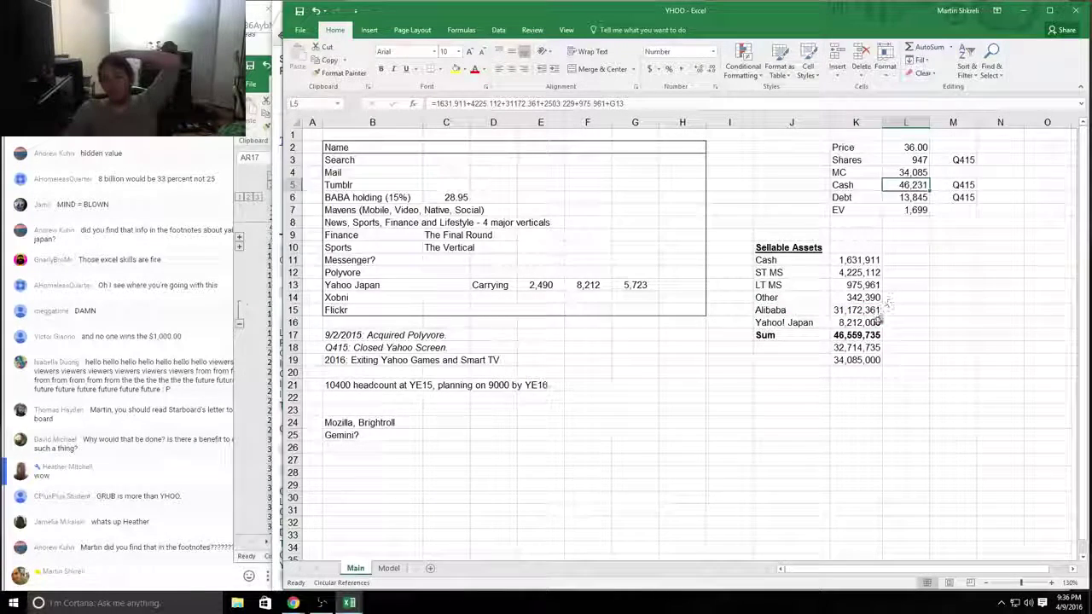
{"action": "left_click", "coordinate": [858, 323]}
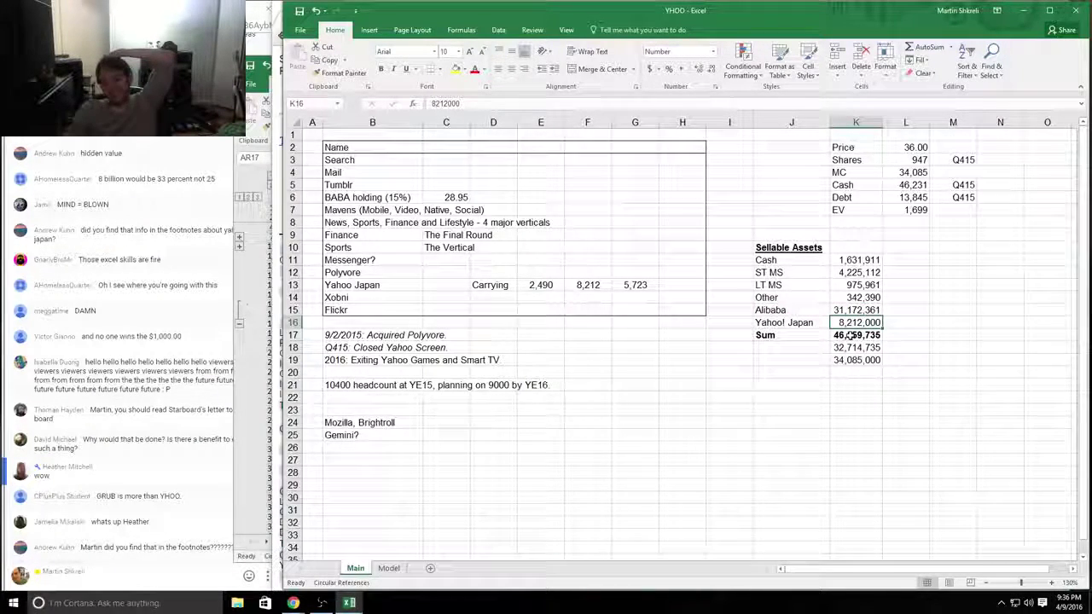
Step: Select Cash through Other to check their sum, then go to the note cell beside ST MS
{"action": "left_click_drag", "start_coordinate": [854, 297], "coordinate": [856, 248]}
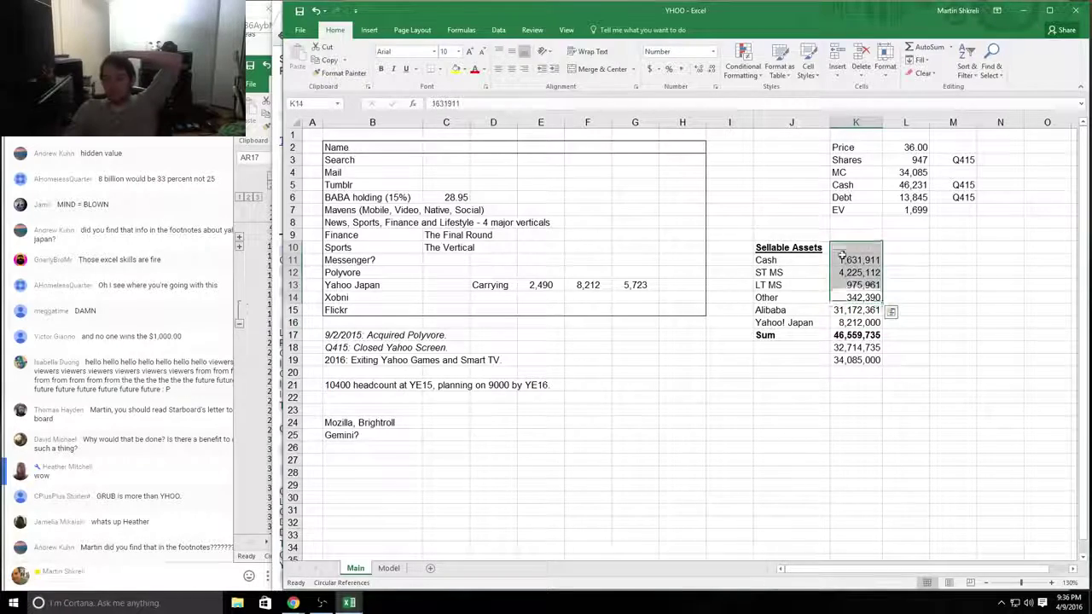
{"action": "left_click_drag", "start_coordinate": [849, 288], "coordinate": [850, 299]}
{"action": "left_click_drag", "start_coordinate": [774, 261], "coordinate": [865, 293]}
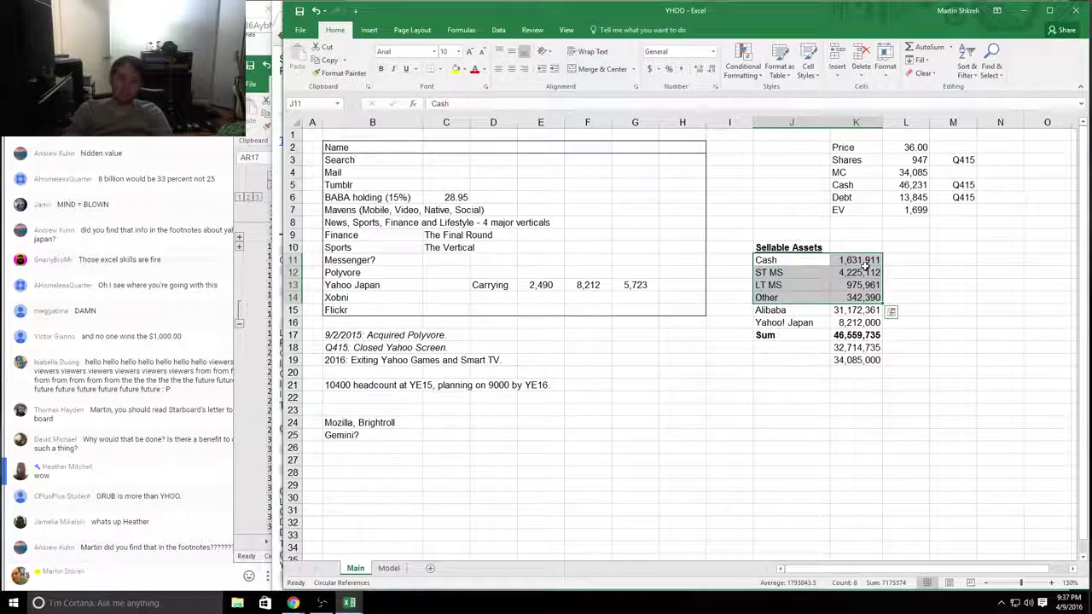
{"action": "left_click_drag", "start_coordinate": [857, 297], "coordinate": [866, 260]}
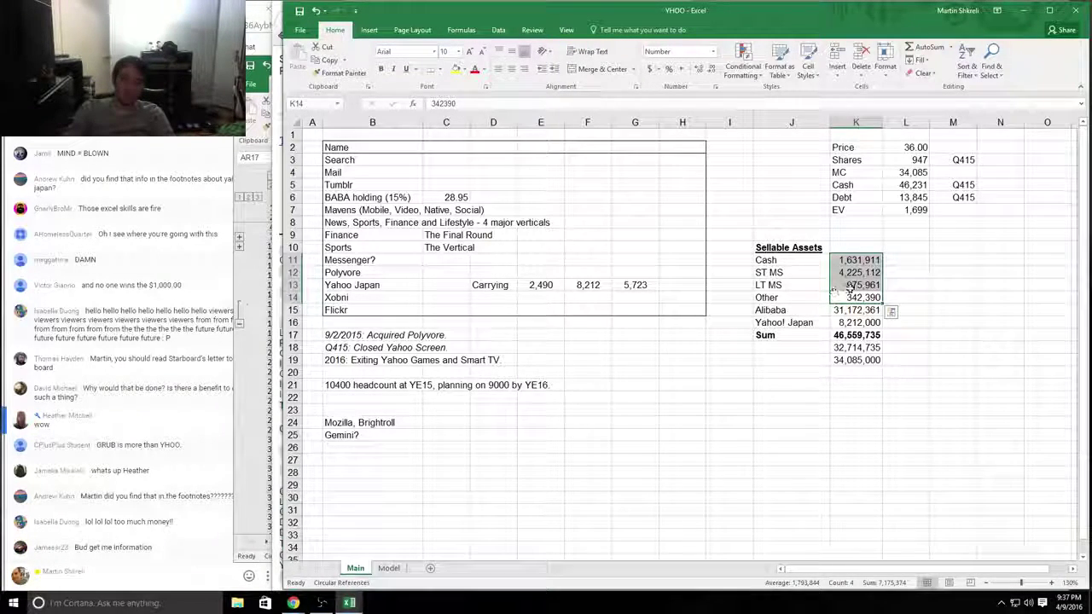
{"action": "left_click_drag", "start_coordinate": [856, 299], "coordinate": [789, 260]}
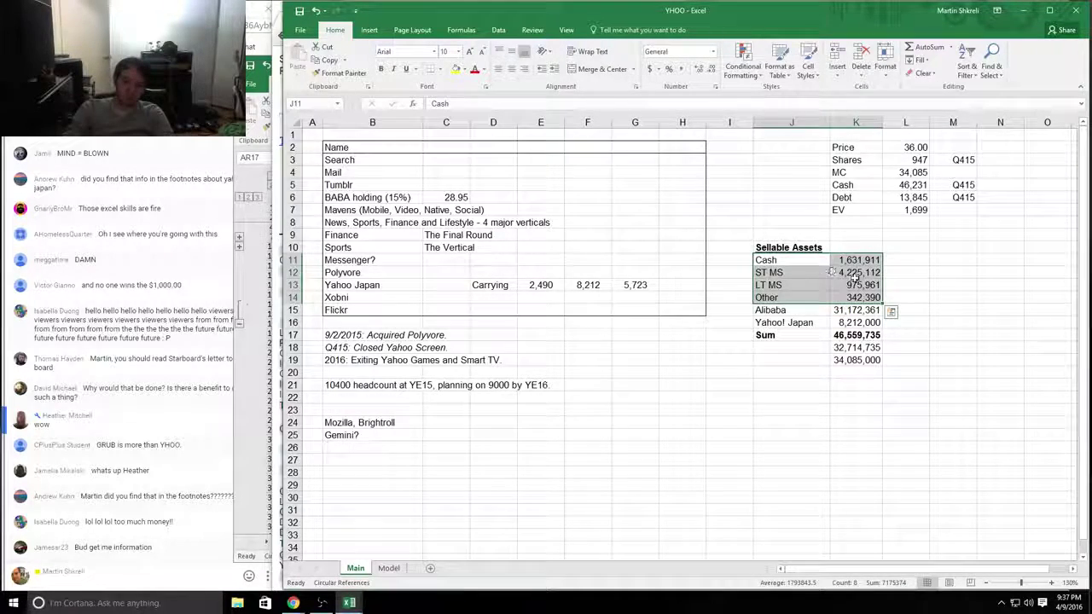
{"action": "left_click", "coordinate": [853, 263]}
{"action": "left_click", "coordinate": [855, 271]}
{"action": "left_click", "coordinate": [908, 273]}
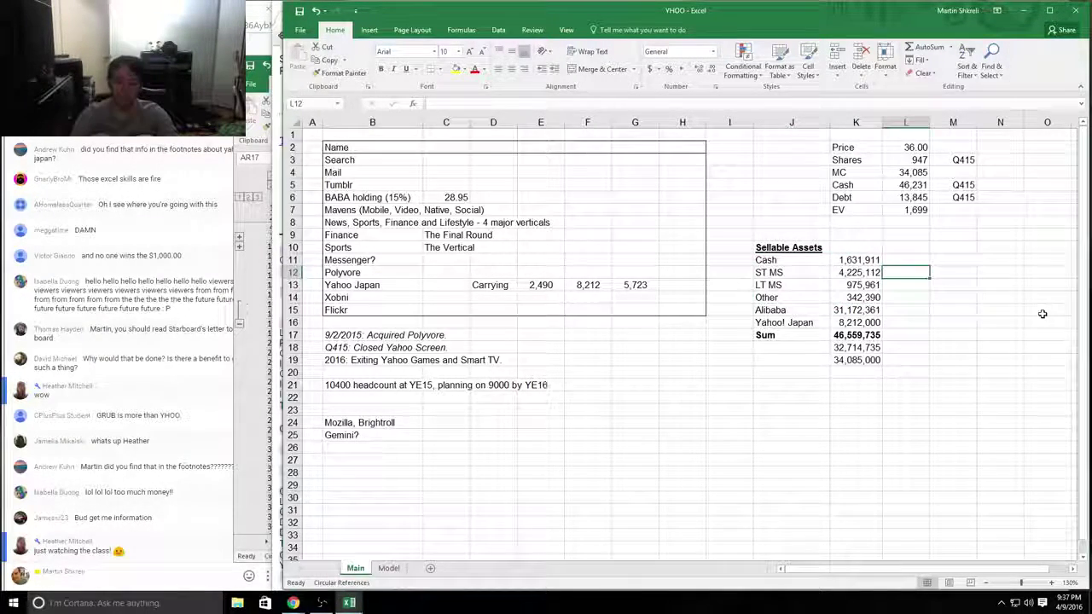
Step: Note MARK TO MARKET beside ST MS and CASH DERP beside Cash
{"action": "type", "text": "MARK TO MARKET"}
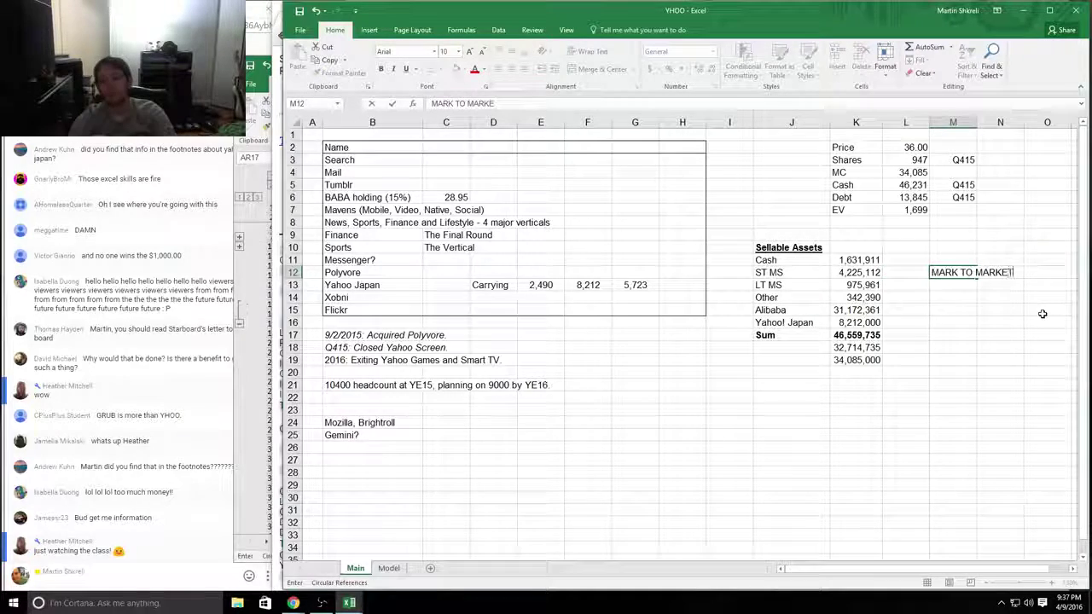
{"action": "key", "text": "Return"}
{"action": "key", "text": "Up"}
{"action": "key", "text": "Right"}
{"action": "key", "text": "ctrl+c"}
{"action": "key", "text": "Up"}
{"action": "key", "text": "ctrl+v"}
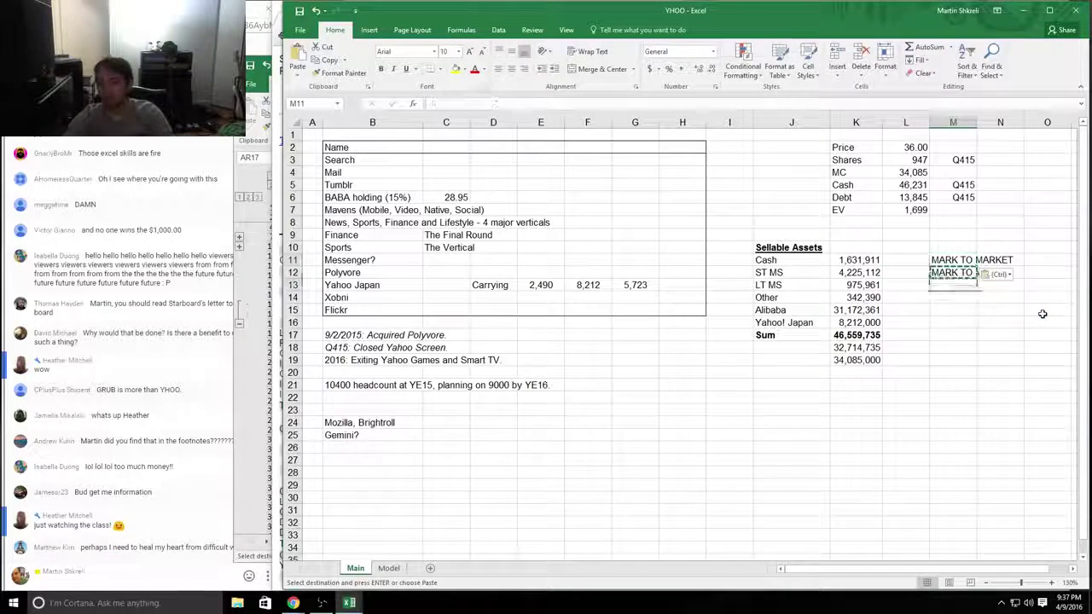
{"action": "type", "text": "CASH DERP"}
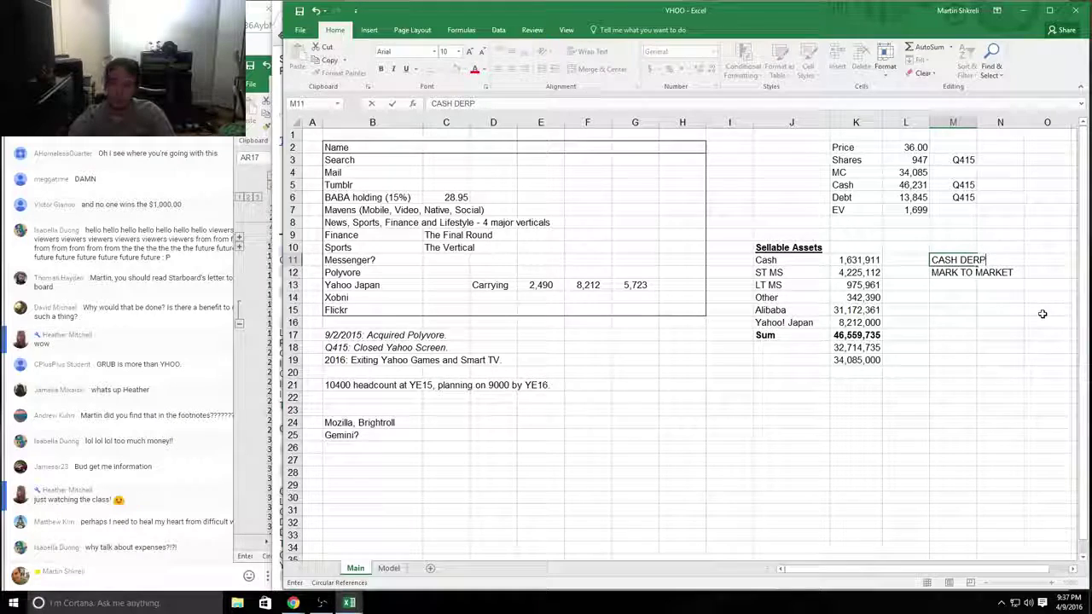
{"action": "key", "text": "Return"}
Step: Copy MARK TO MARKET beside LT MS and note '$300m LULZ WHATEVER' beside Other
{"action": "key", "text": "ctrl+c"}
{"action": "key", "text": "Down"}
{"action": "key", "text": "ctrl+v"}
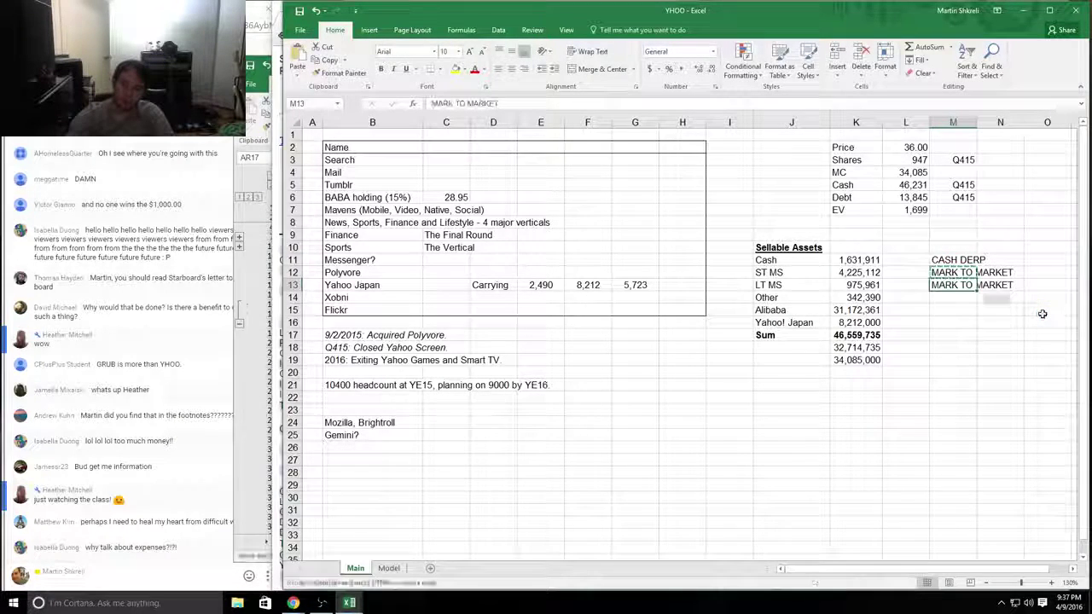
{"action": "key", "text": "Escape"}
{"action": "key", "text": "Down"}
{"action": "type", "text": "WH"}
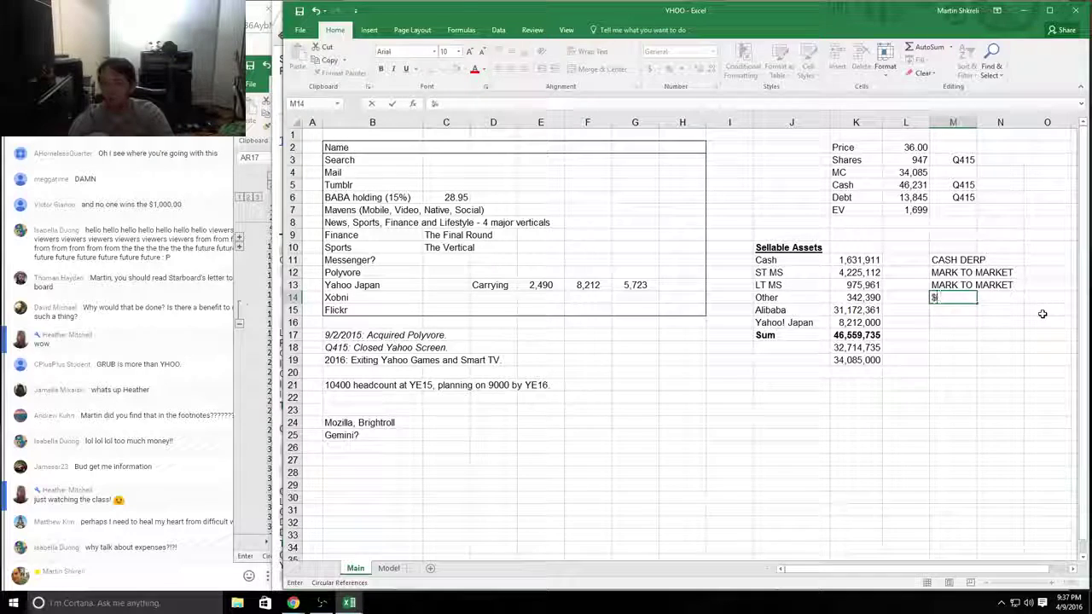
{"action": "type", "text": "300m LULZ W"}
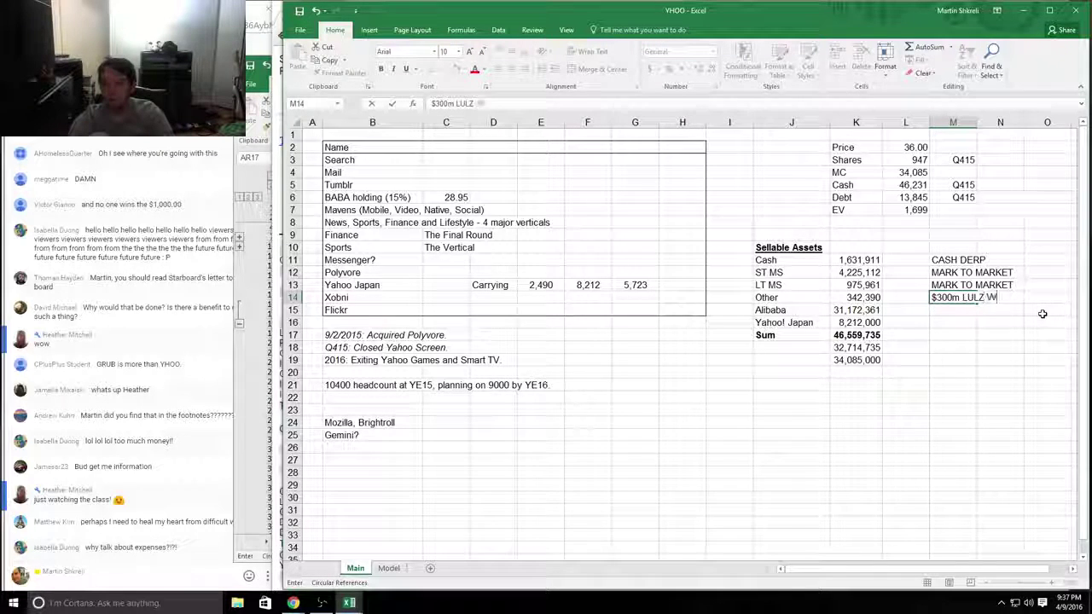
{"action": "type", "text": "HATEVER"}
{"action": "key", "text": "Return"}
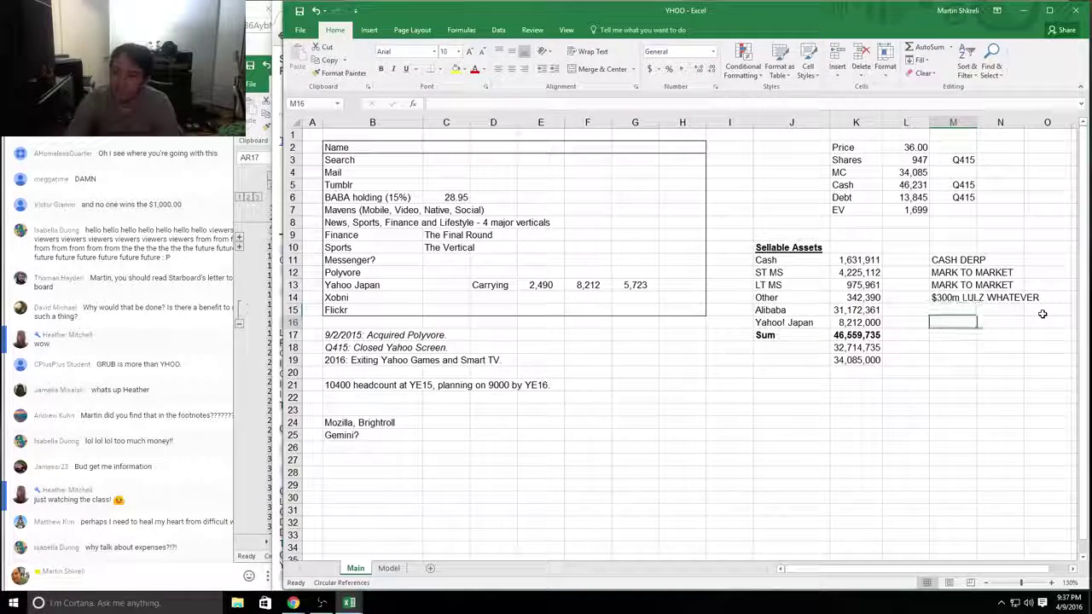
Step: Note 'I CAN CHECK VERACITY' beside Alibaba, then bring up the 10-K
{"action": "key", "text": "Left"}
{"action": "key", "text": "Left"}
{"action": "key", "text": "Right"}
{"action": "key", "text": "Right"}
{"action": "type", "text": "I CAN CHECK VERACT"}
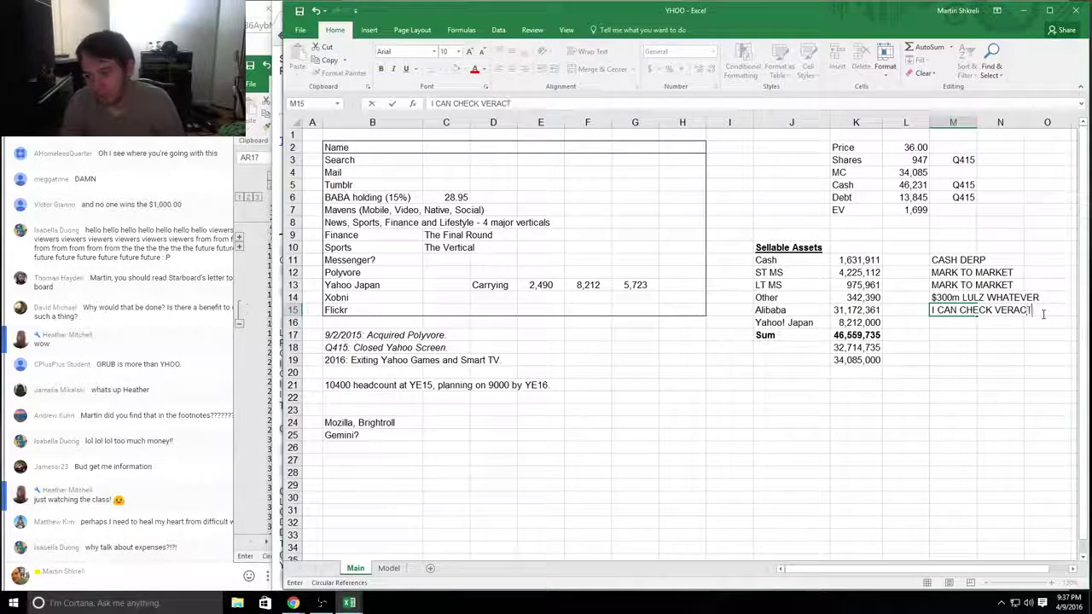
{"action": "key", "text": "BackSpace"}
{"action": "type", "text": "I"}
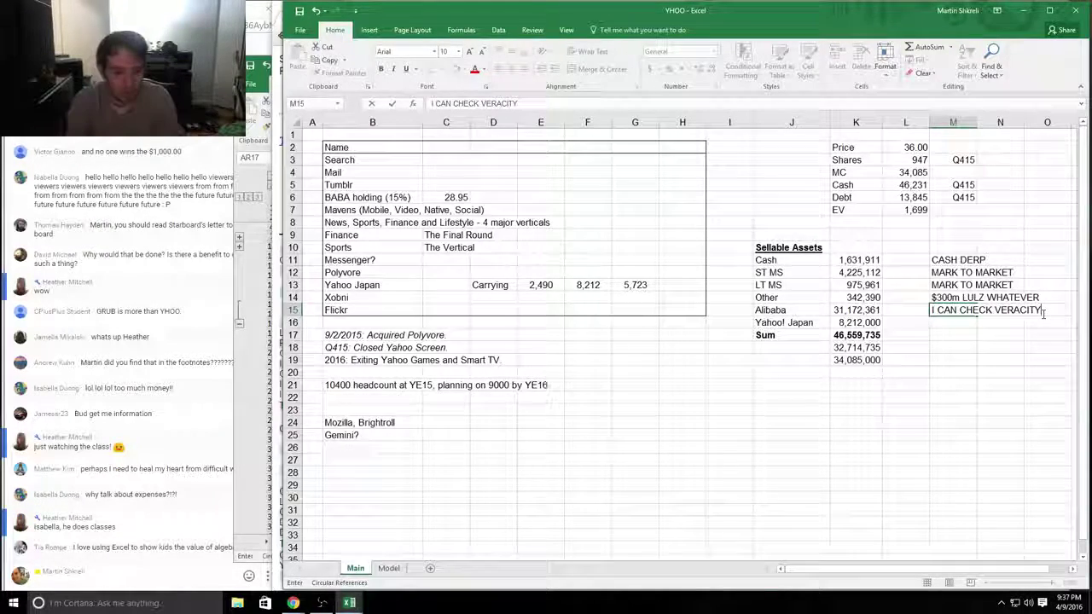
{"action": "type", "text": "TY"}
{"action": "key", "text": "Return"}
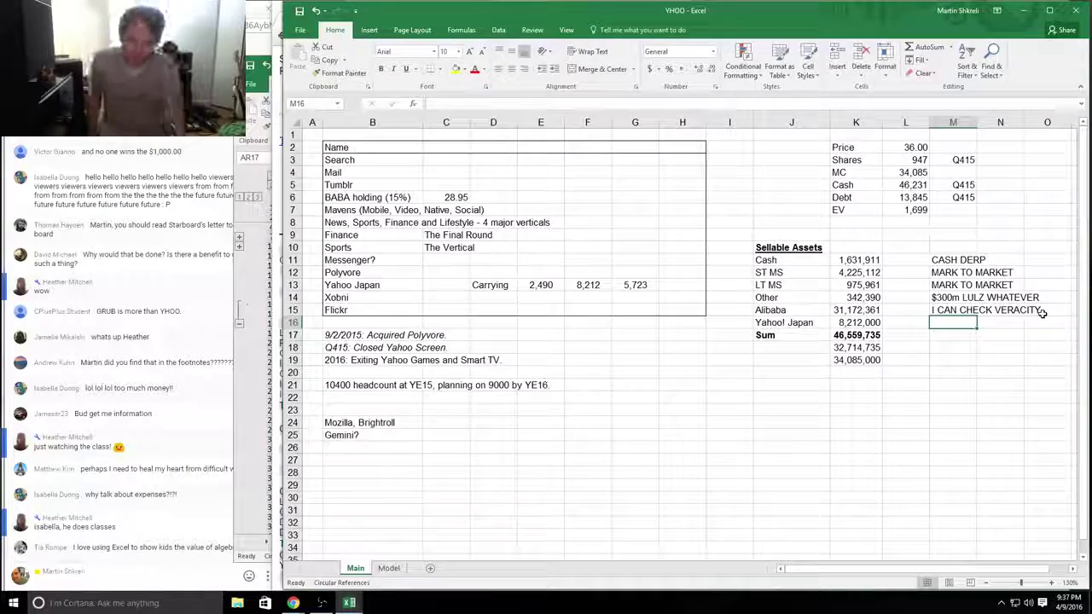
{"action": "key", "text": "alt+Tab"}
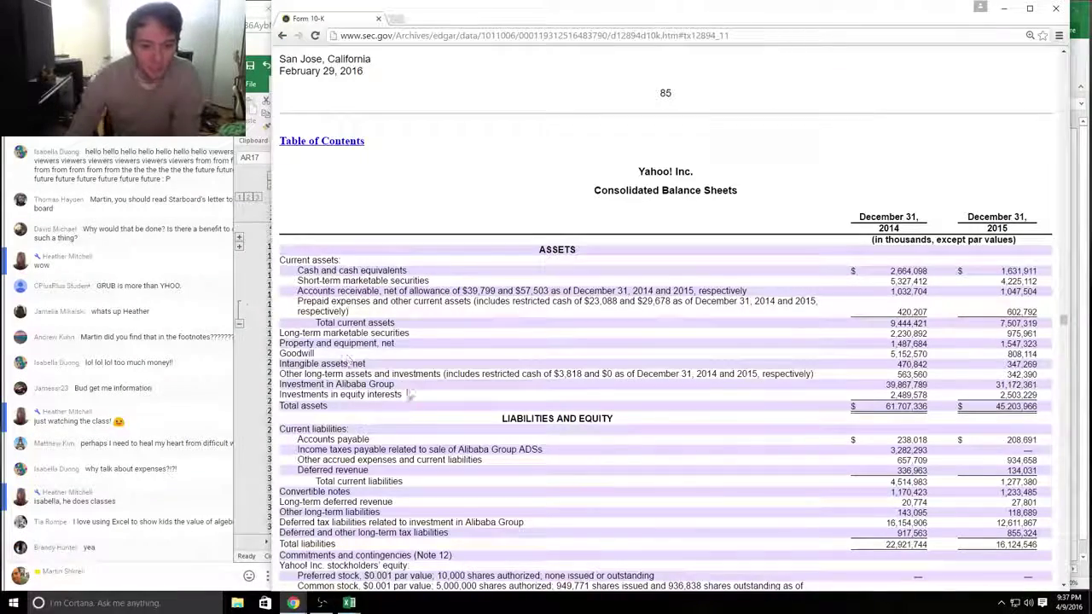
Step: Highlight the 10-K's Investment in Alibaba Group, asset lines and Investments in equity interests rows
{"action": "triple_click", "coordinate": [409, 394]}
{"action": "left_click", "coordinate": [375, 394]}
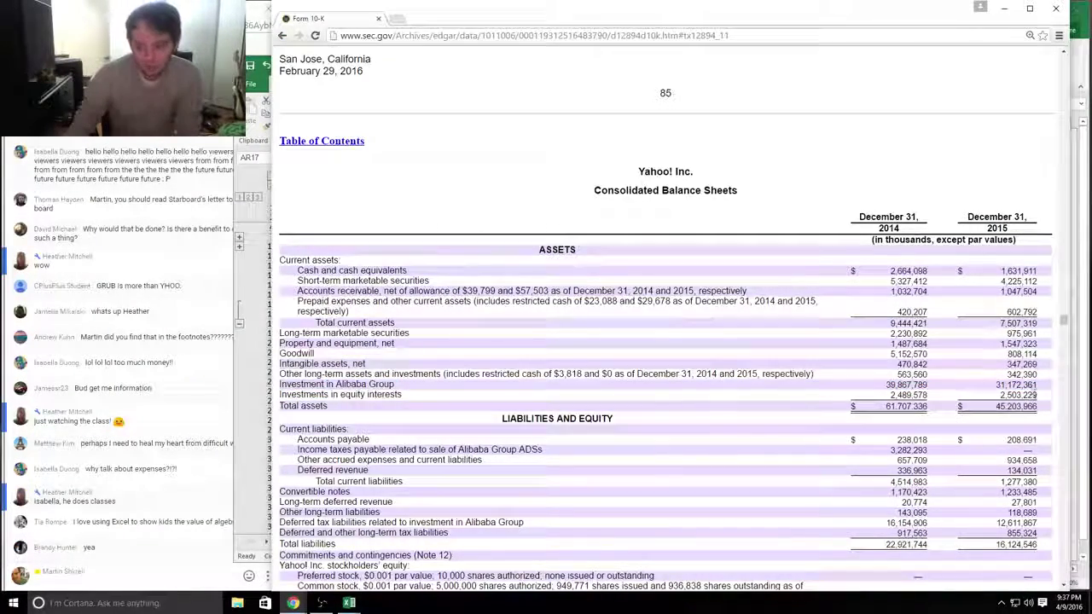
{"action": "left_click_drag", "start_coordinate": [1036, 395], "coordinate": [263, 408]}
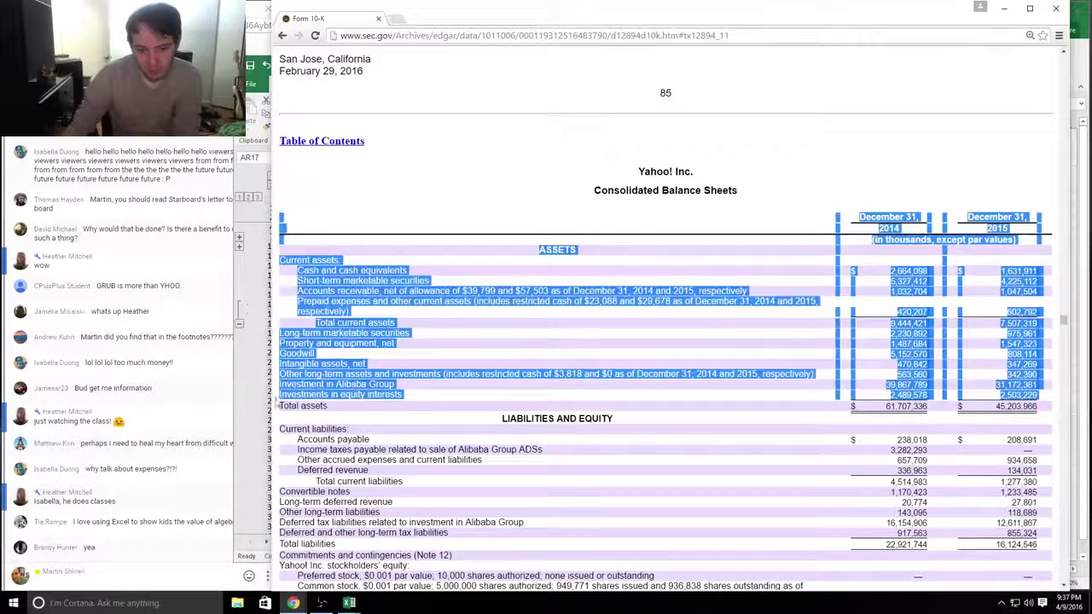
{"action": "left_click", "coordinate": [316, 406]}
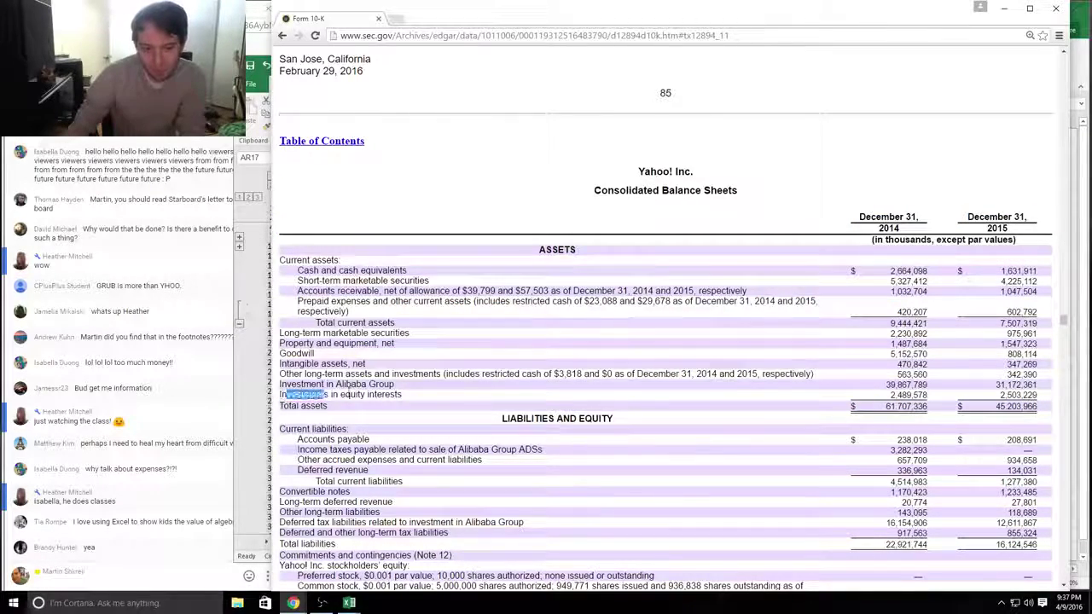
{"action": "left_click_drag", "start_coordinate": [328, 395], "coordinate": [281, 399]}
Step: Back in Excel, check how the 8,212 Yahoo! Japan figure is computed
{"action": "key", "text": "alt+Tab"}
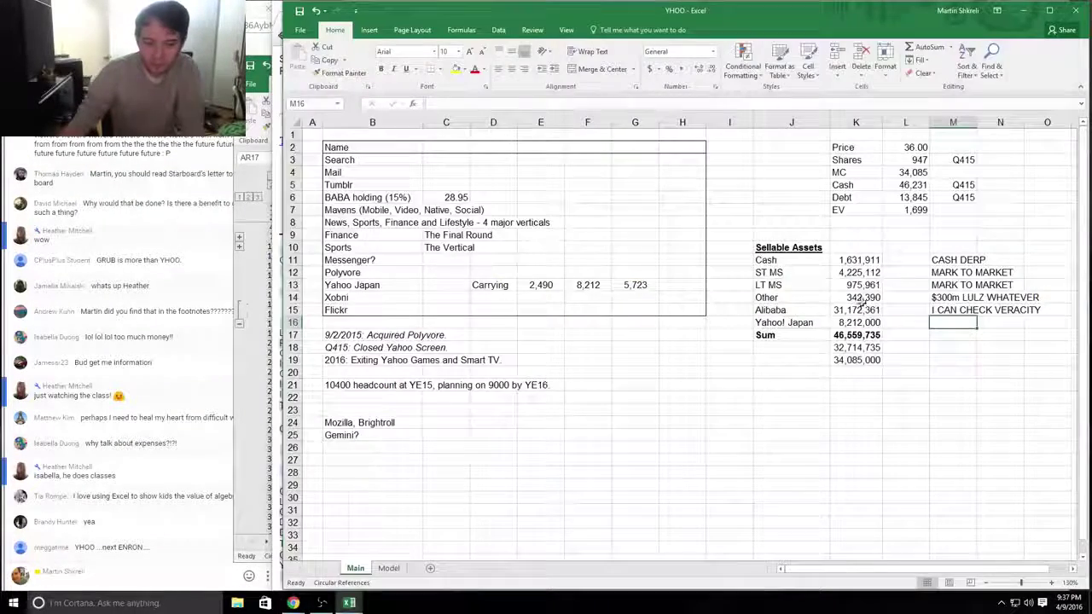
{"action": "left_click", "coordinate": [779, 324]}
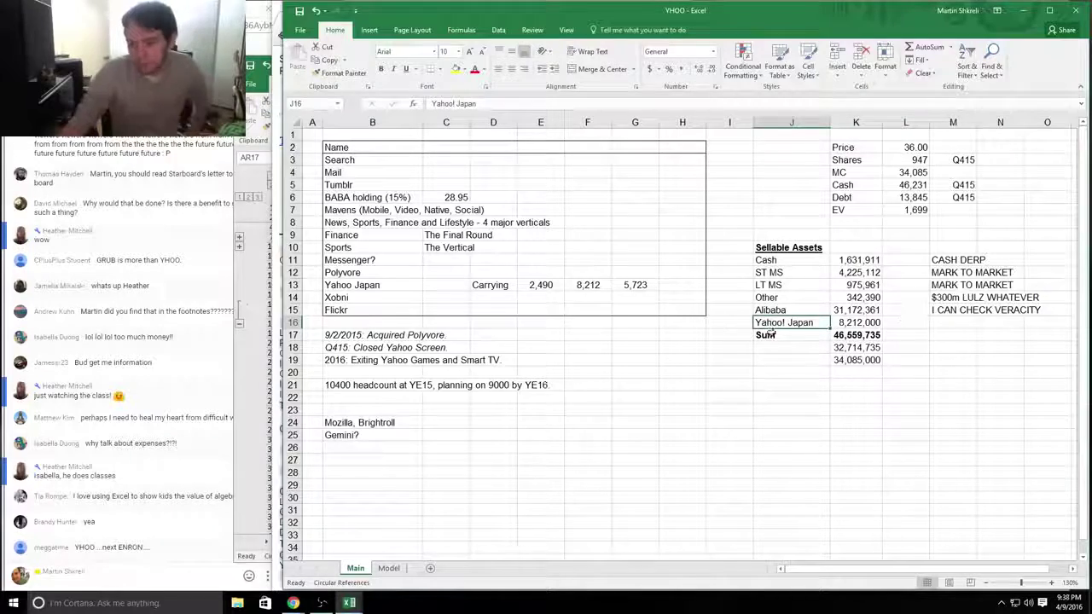
{"action": "left_click", "coordinate": [581, 280]}
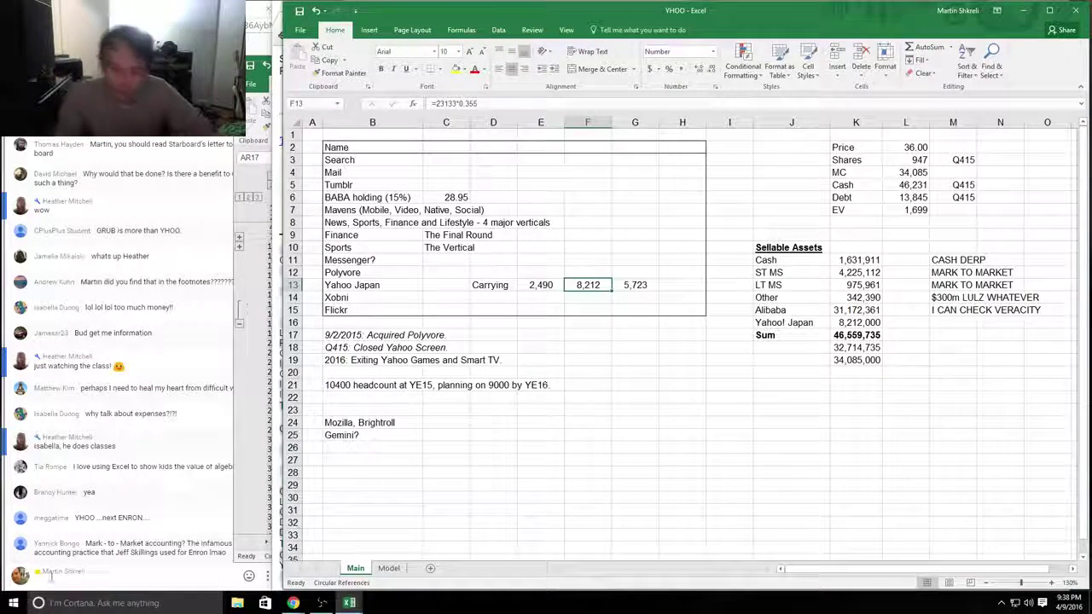
{"action": "left_click", "coordinate": [244, 550]}
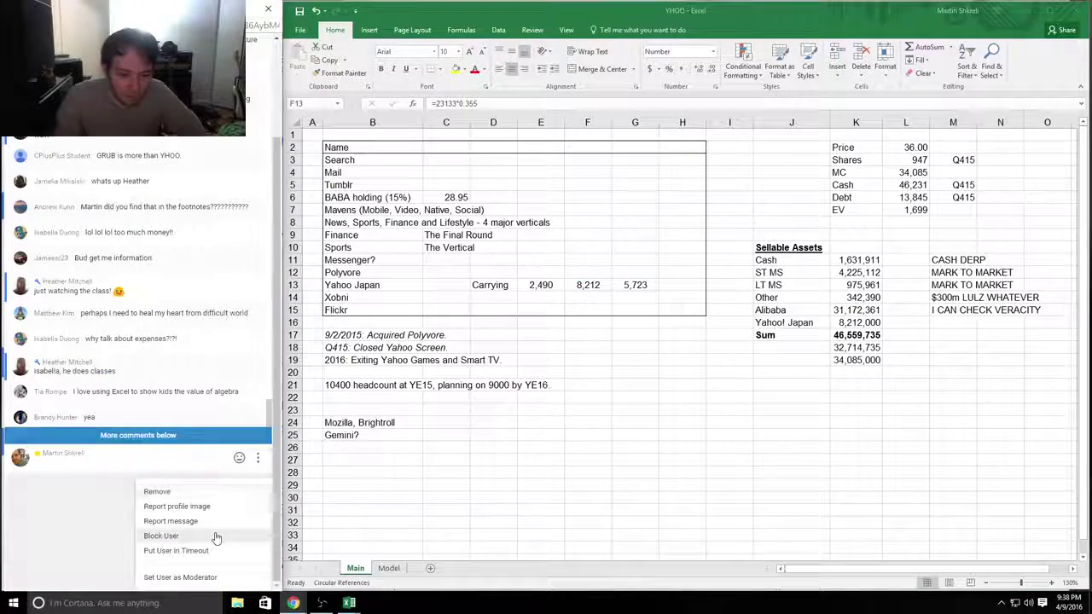
{"action": "key", "text": "Escape"}
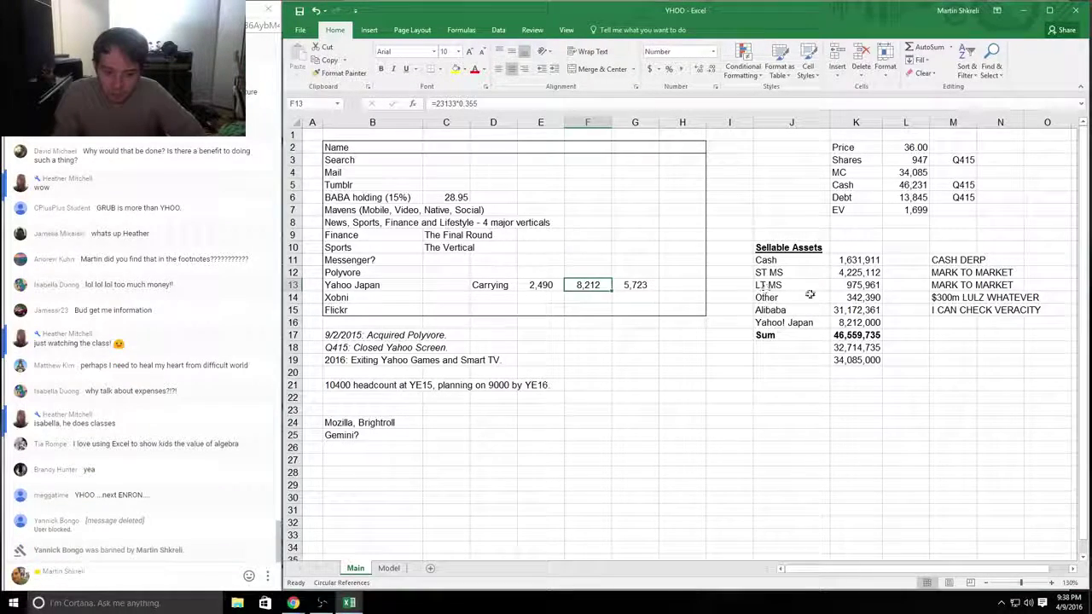
Step: Review the MARK TO MARKET notes on the ST MS and LT MS rows
{"action": "left_click", "coordinate": [970, 275]}
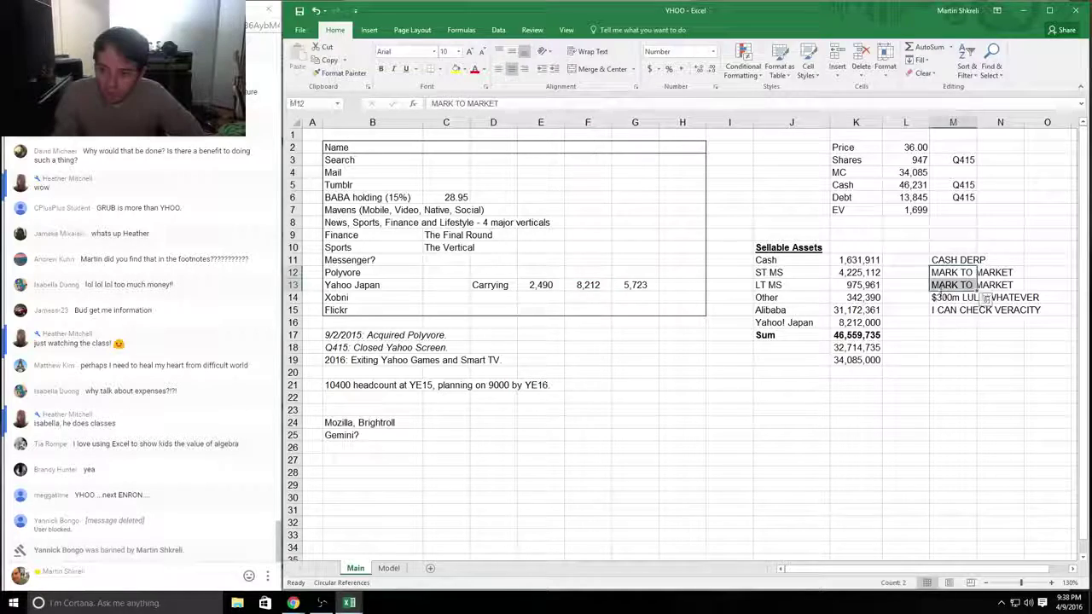
{"action": "left_click_drag", "start_coordinate": [855, 285], "coordinate": [772, 260]}
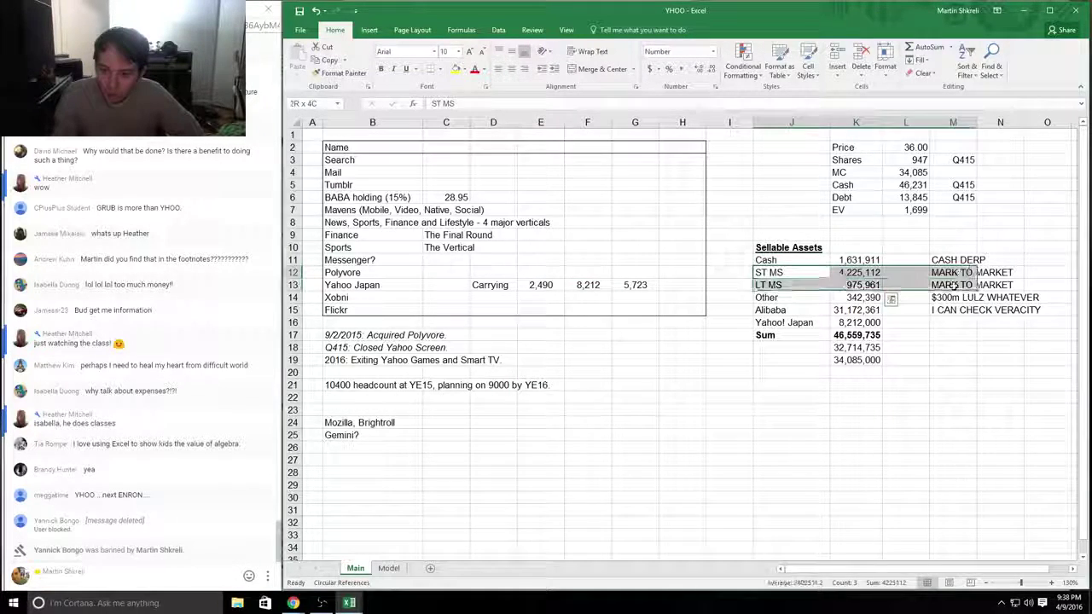
{"action": "left_click_drag", "start_coordinate": [970, 285], "coordinate": [824, 270]}
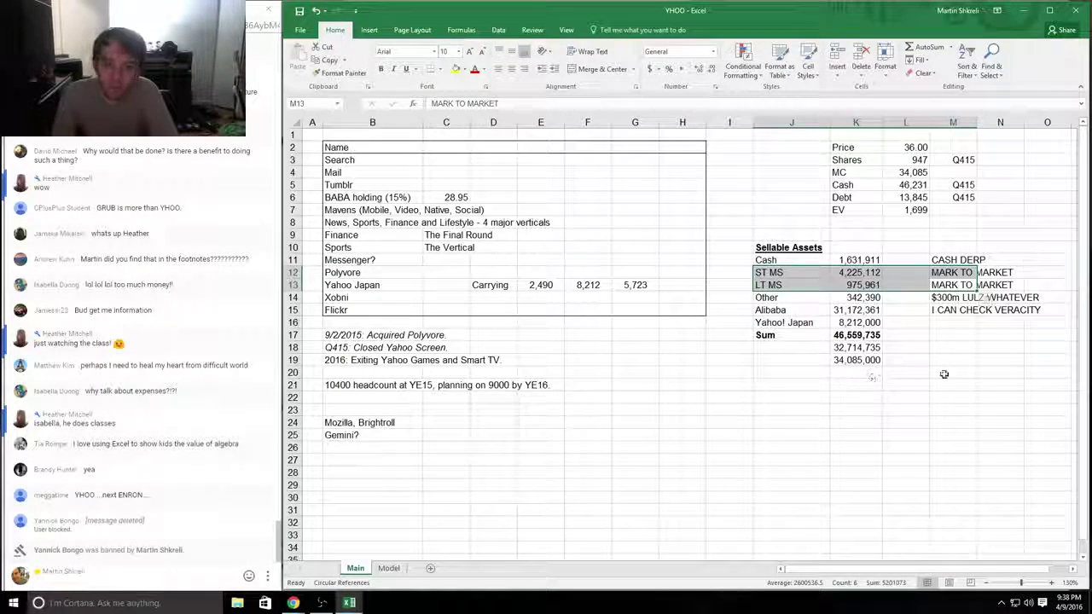
{"action": "left_click", "coordinate": [953, 323]}
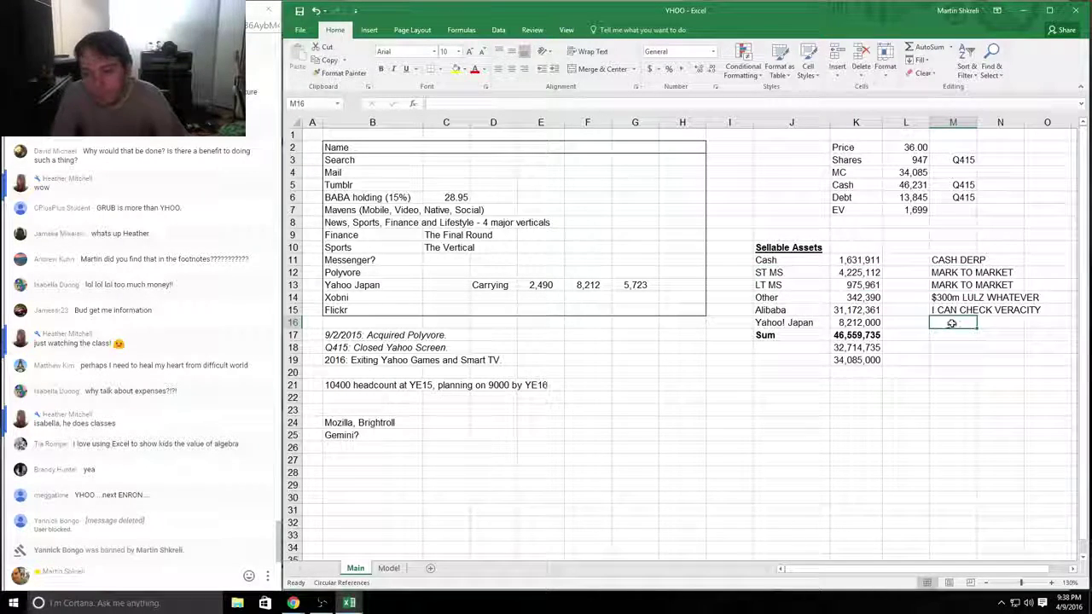
Step: Note 'DOUBLE CHECKED THIS TO SEE IT IS UNDERVALUED?' beside Yahoo! Japan and bold the Alibaba and Yahoo! Japan values
{"action": "type", "text": "DOUBLE CHECK"}
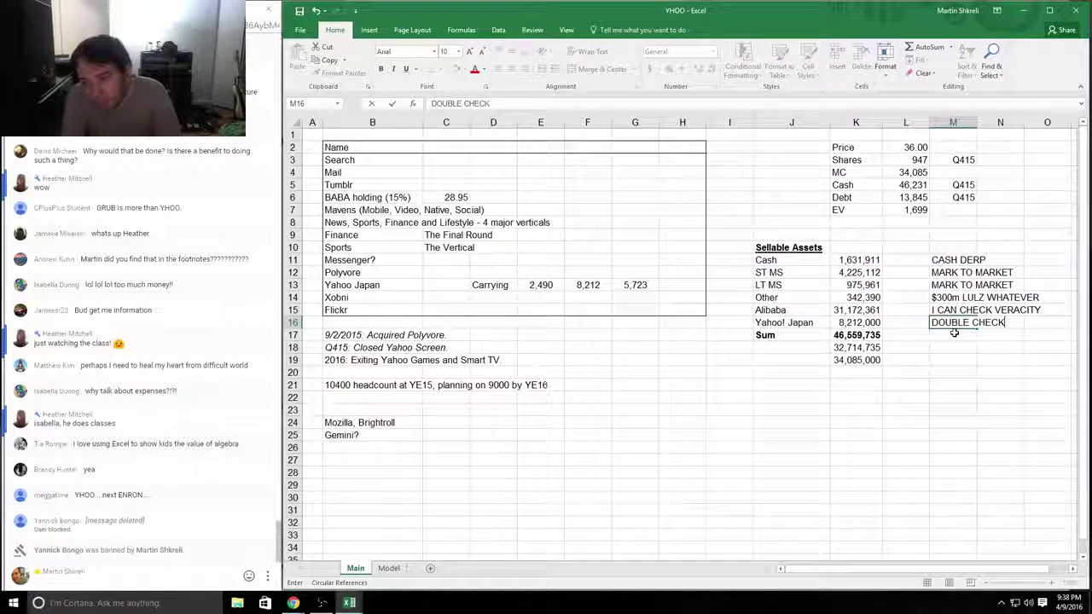
{"action": "type", "text": "ED THIS TO SEE IT IS UNDERVALUED?"}
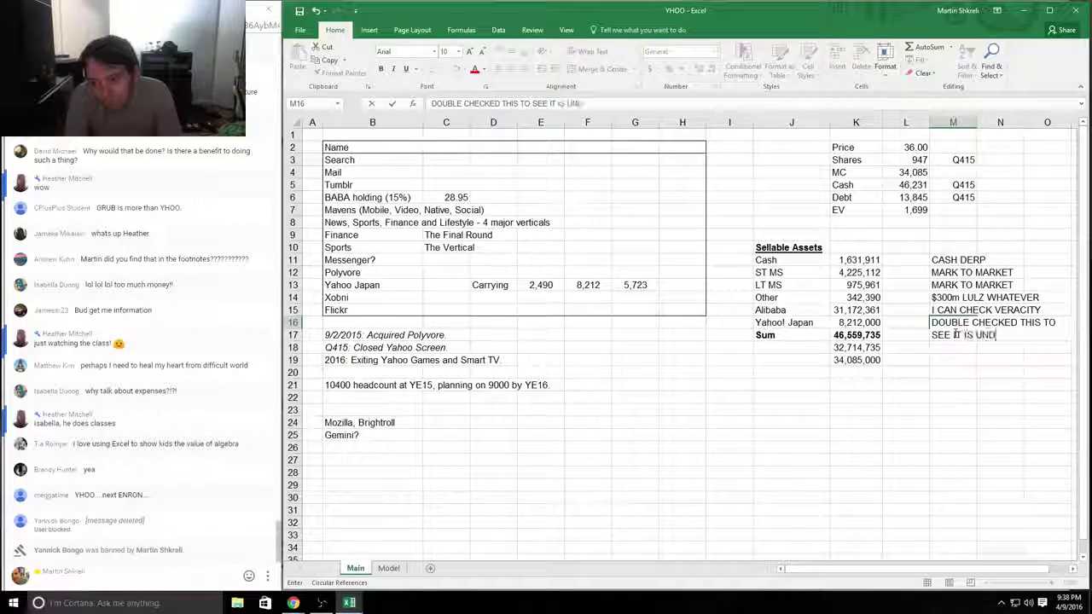
{"action": "key", "text": "Return"}
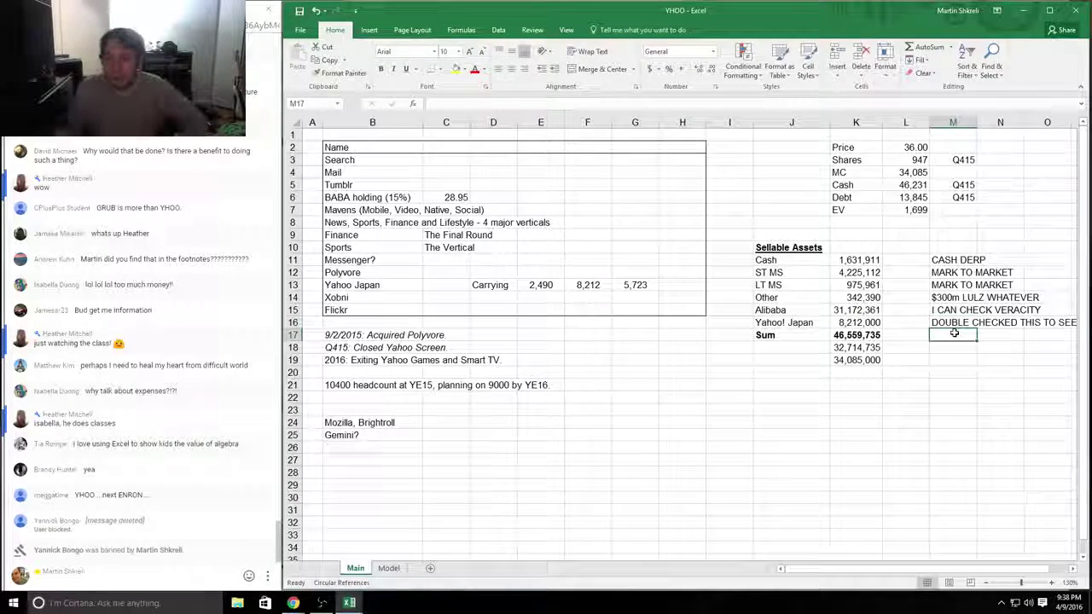
{"action": "left_click_drag", "start_coordinate": [857, 321], "coordinate": [857, 310]}
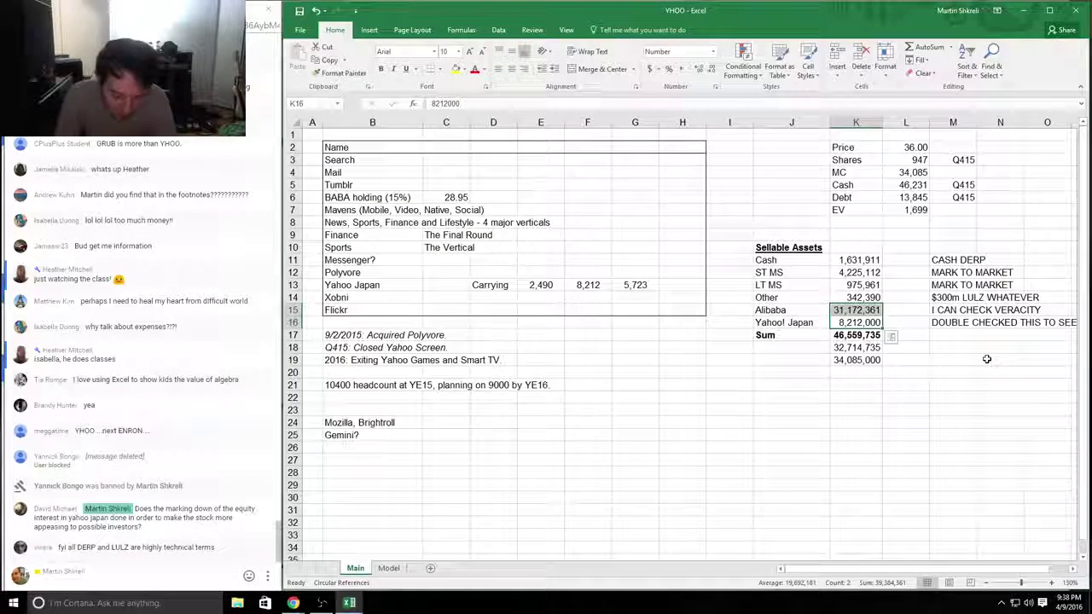
{"action": "key", "text": "ctrl+b"}
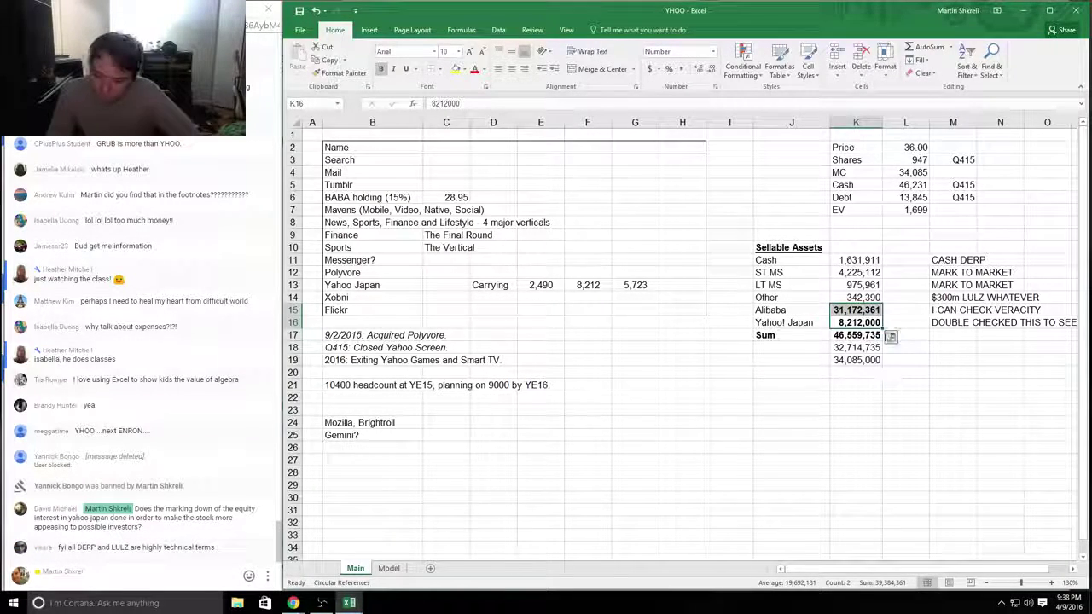
{"action": "left_click_drag", "start_coordinate": [857, 310], "coordinate": [783, 320]}
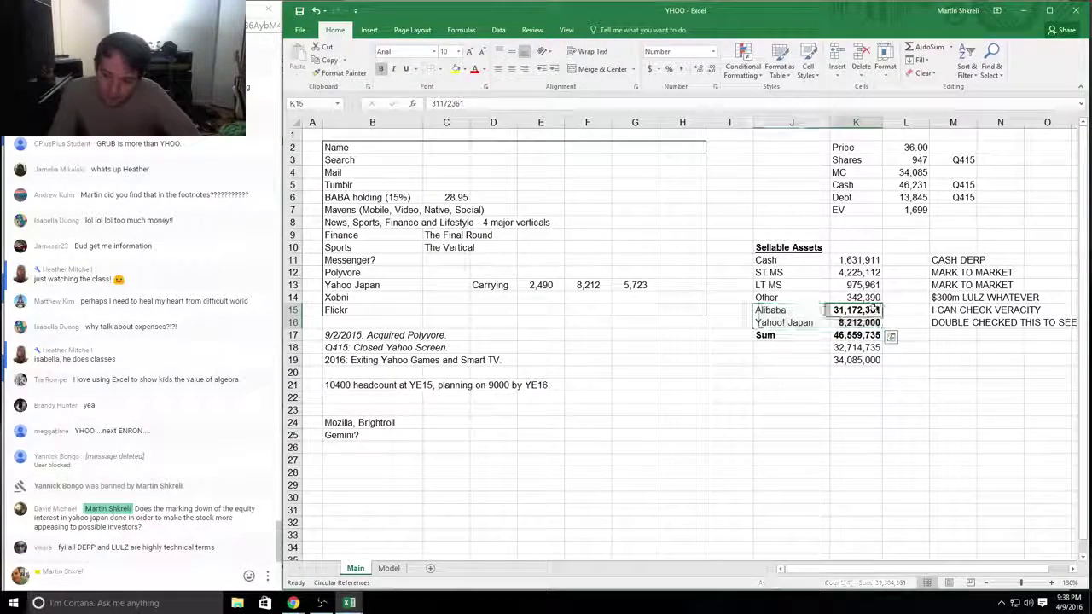
{"action": "left_click", "coordinate": [783, 323]}
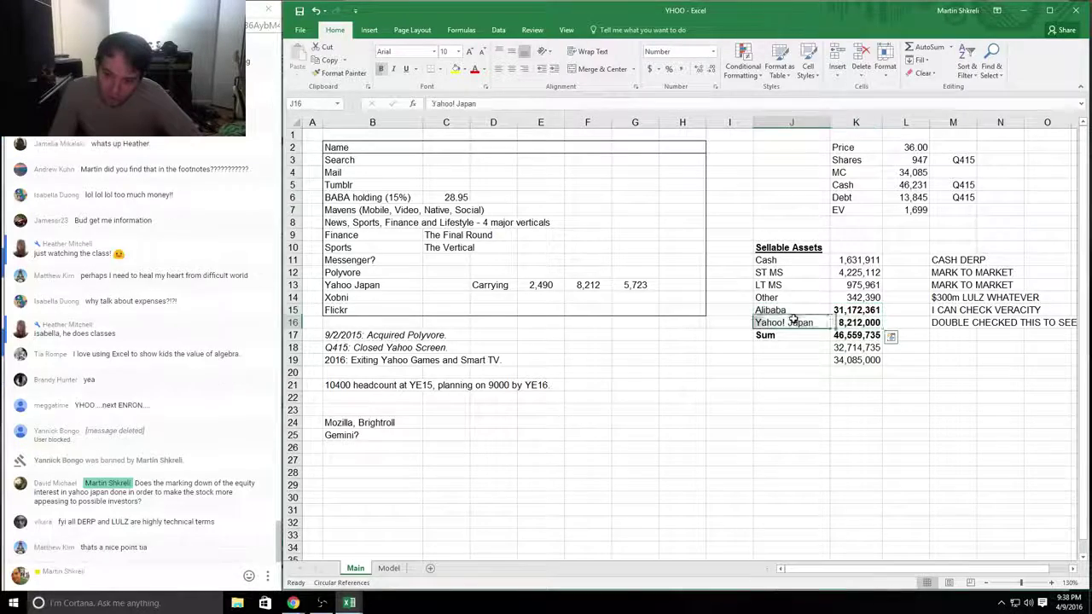
Step: Add the heading ILLIQUID STAKES in cell J26
{"action": "left_click", "coordinate": [758, 447]}
{"action": "type", "text": "ILLIQUID STAKES"}
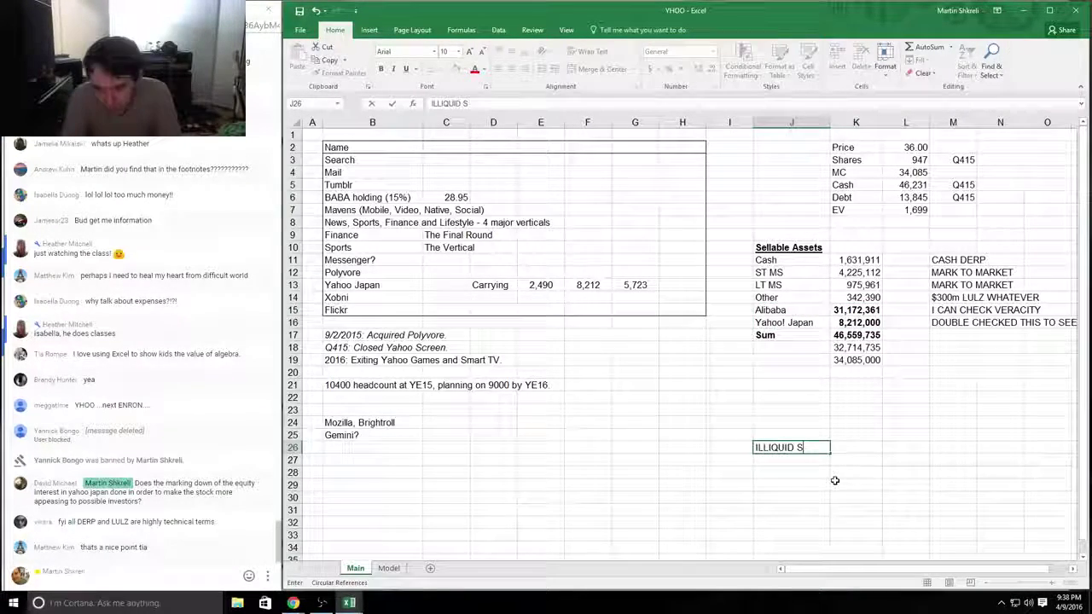
{"action": "key", "text": "Return"}
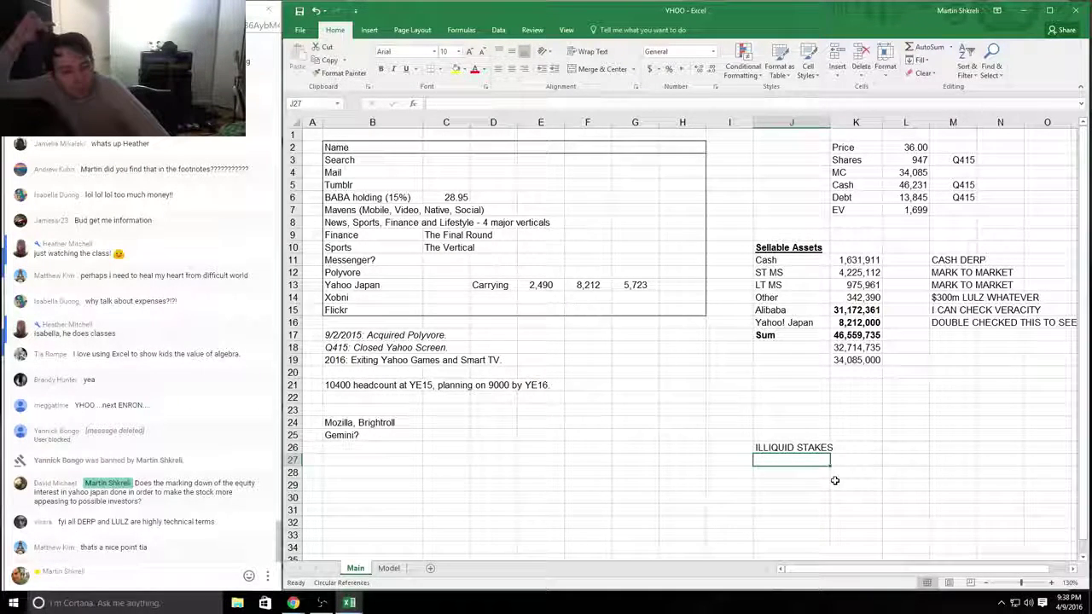
{"action": "key", "text": "super"}
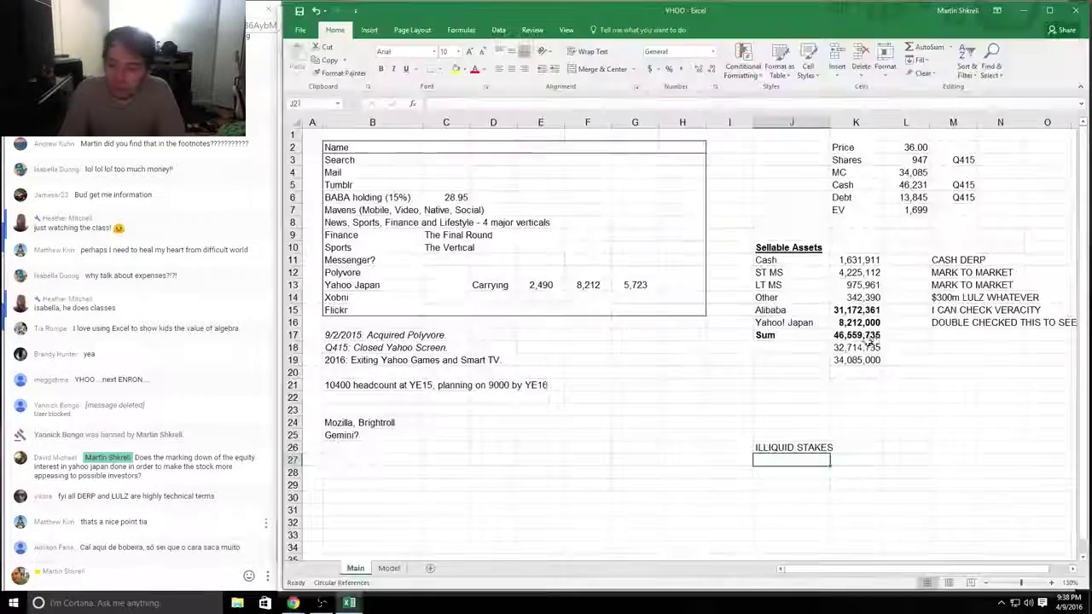
Step: Look up Alibaba (baba) on finance.yahoo.com and review its volume and market cap
{"action": "type", "text": "finance.yahoo.com"}
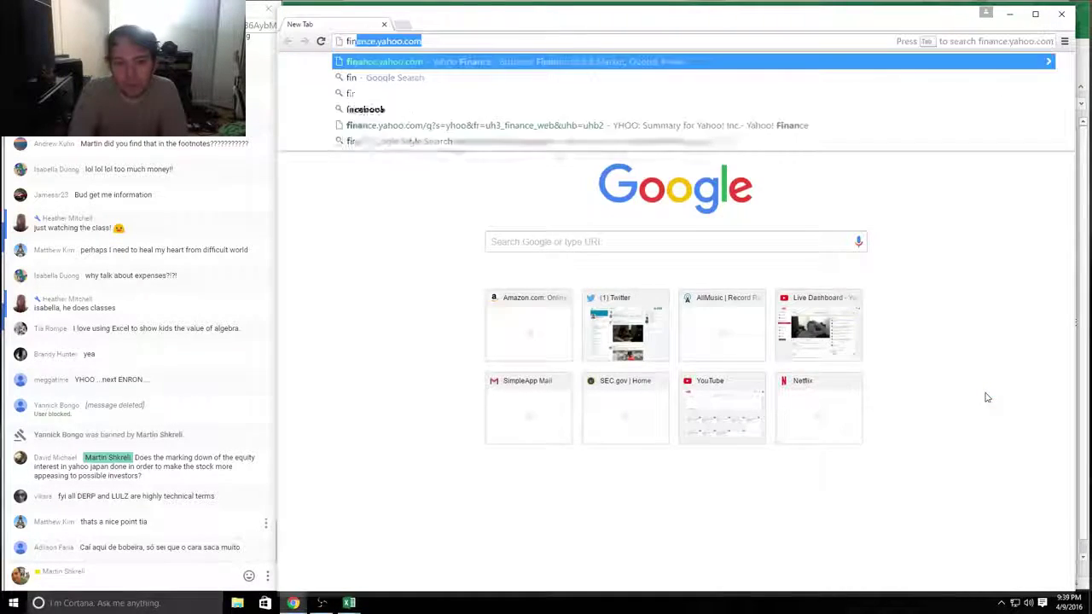
{"action": "key", "text": "Return"}
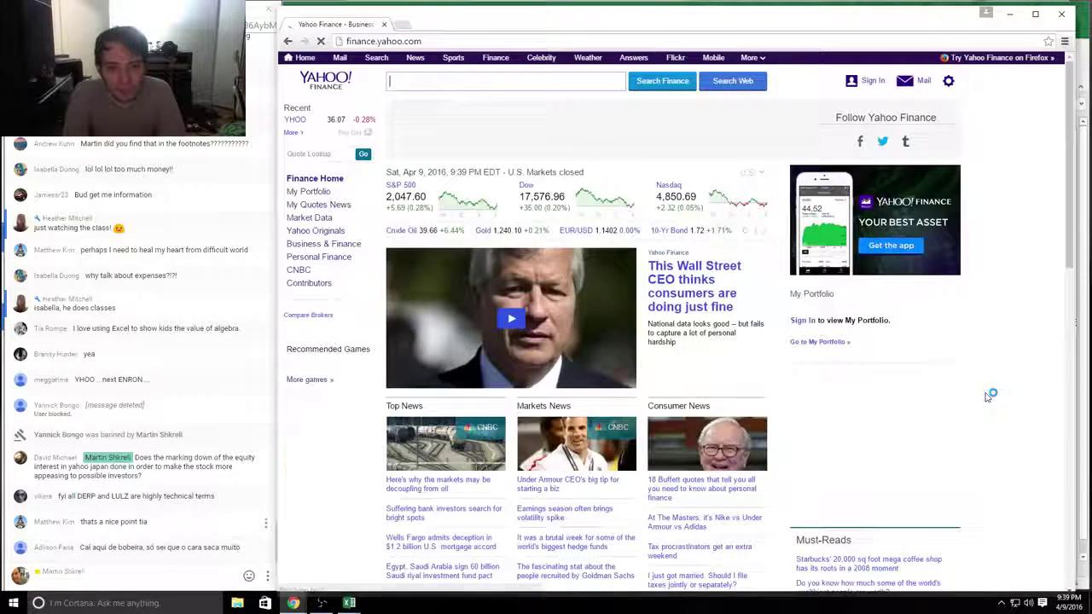
{"action": "type", "text": "baba"}
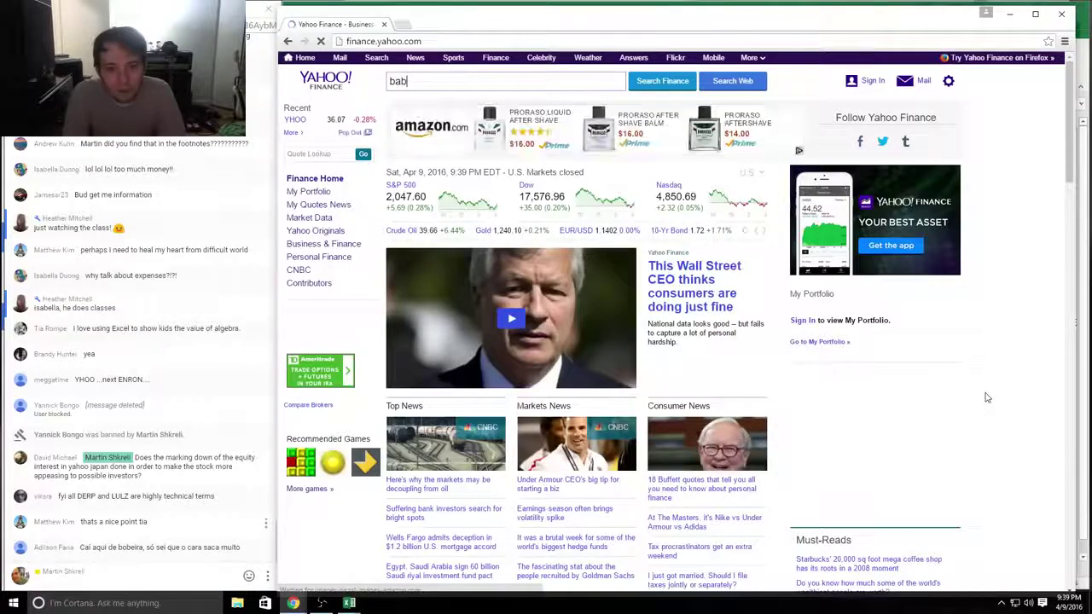
{"action": "key", "text": "Return"}
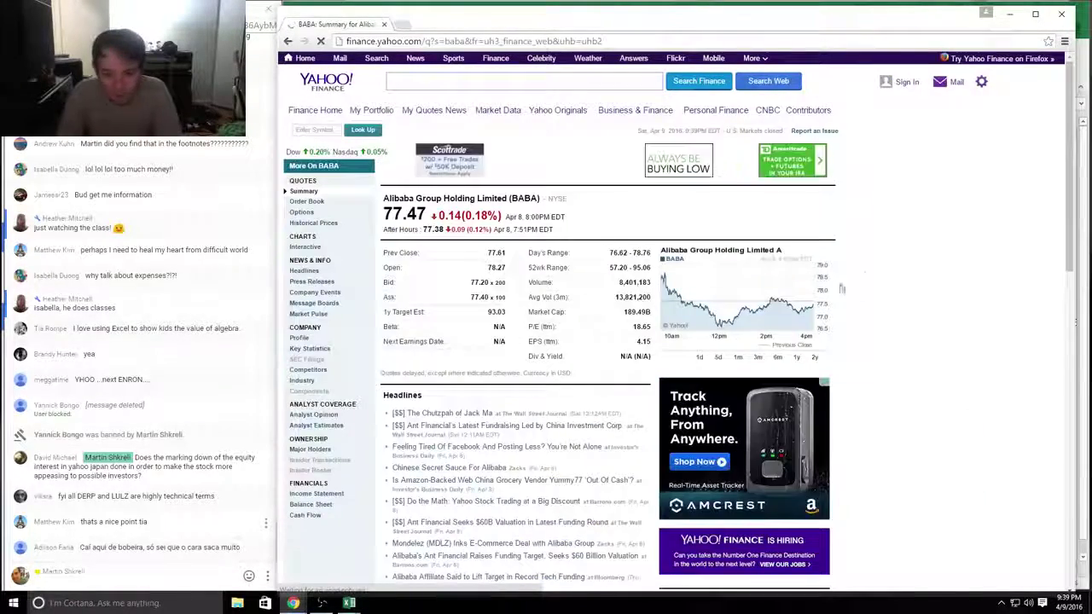
{"action": "left_click_drag", "start_coordinate": [619, 281], "coordinate": [676, 315]}
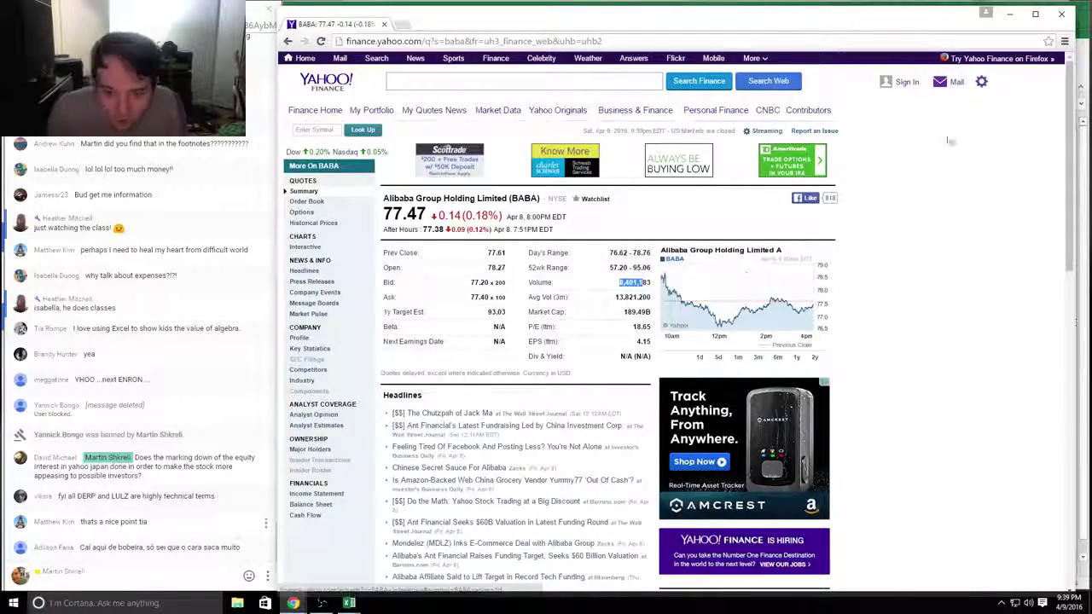
{"action": "left_click_drag", "start_coordinate": [570, 313], "coordinate": [559, 297]}
{"action": "left_click", "coordinate": [627, 300]}
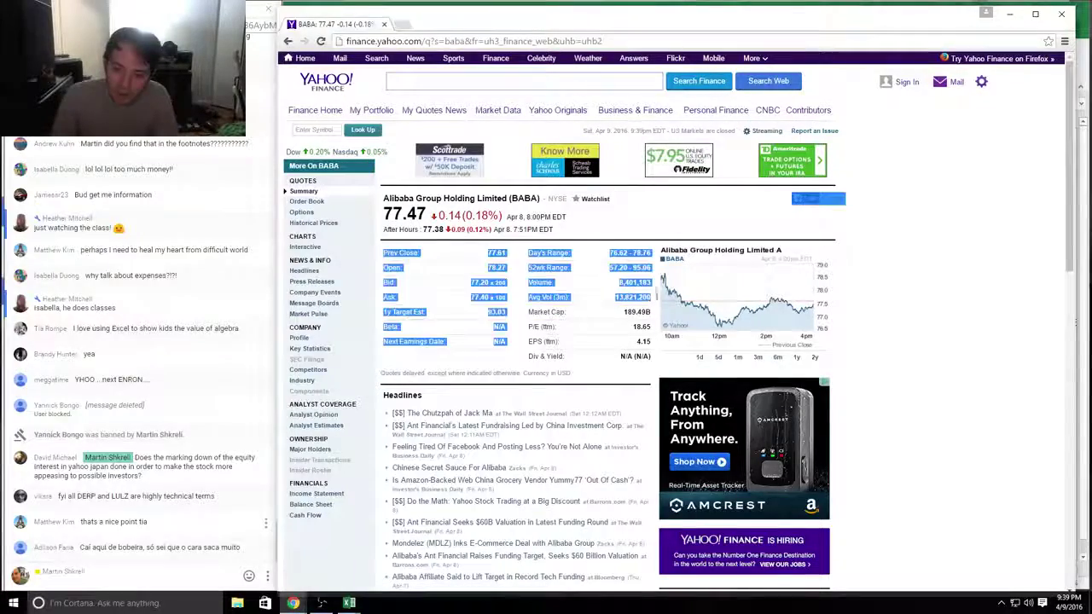
Step: Record Alibaba's price of 77 in K22 and open its interactive price chart
{"action": "key", "text": "alt+Tab"}
{"action": "left_click", "coordinate": [798, 398]}
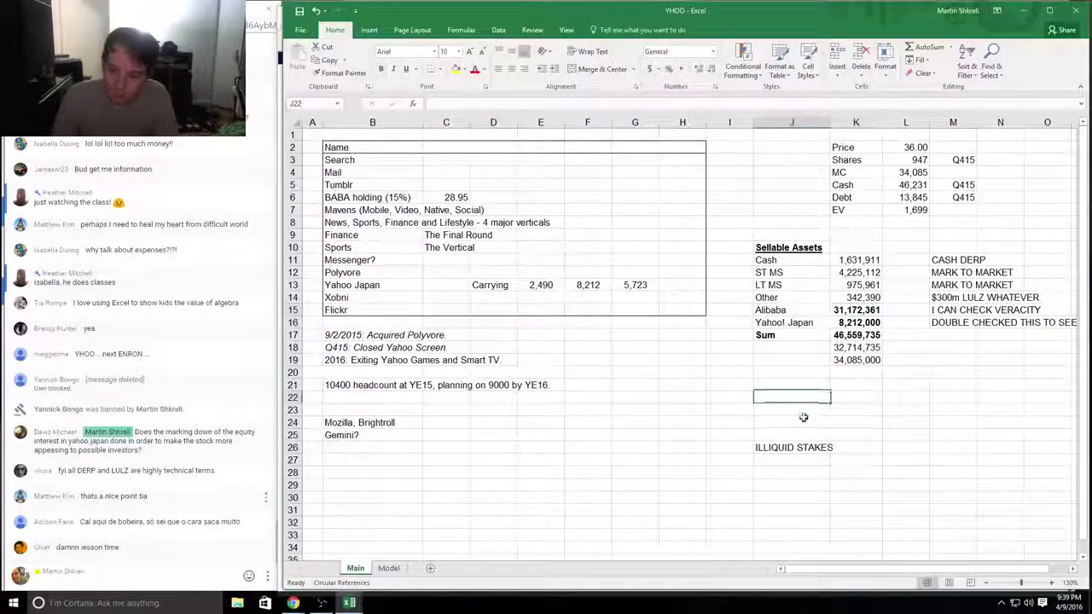
{"action": "key", "text": "alt+Tab"}
{"action": "key", "text": "alt+Tab"}
{"action": "key", "text": "Right"}
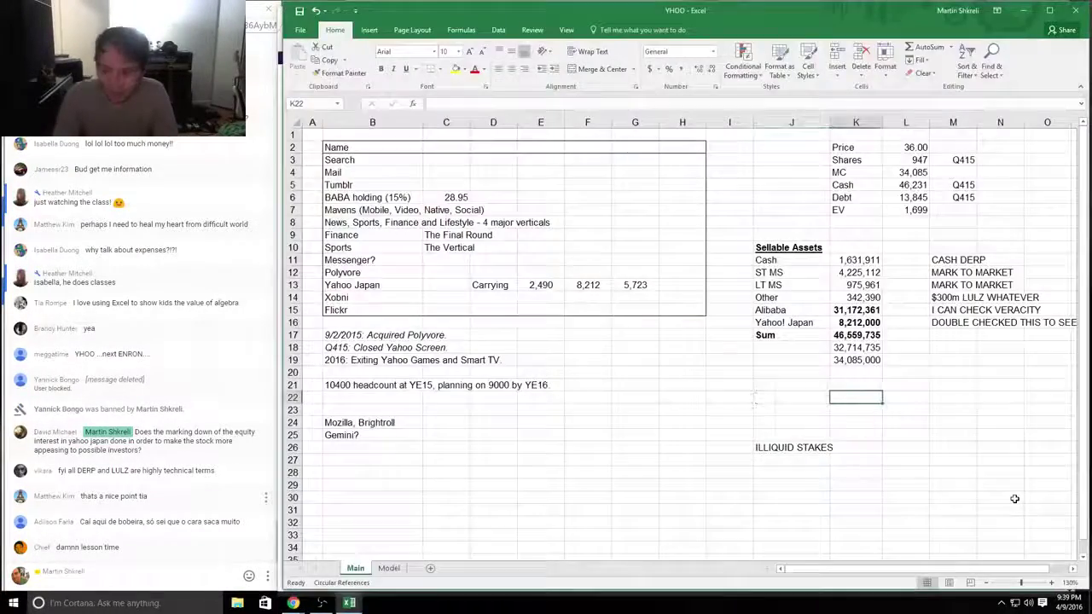
{"action": "type", "text": "77"}
{"action": "key", "text": "Return"}
{"action": "key", "text": "alt+Tab"}
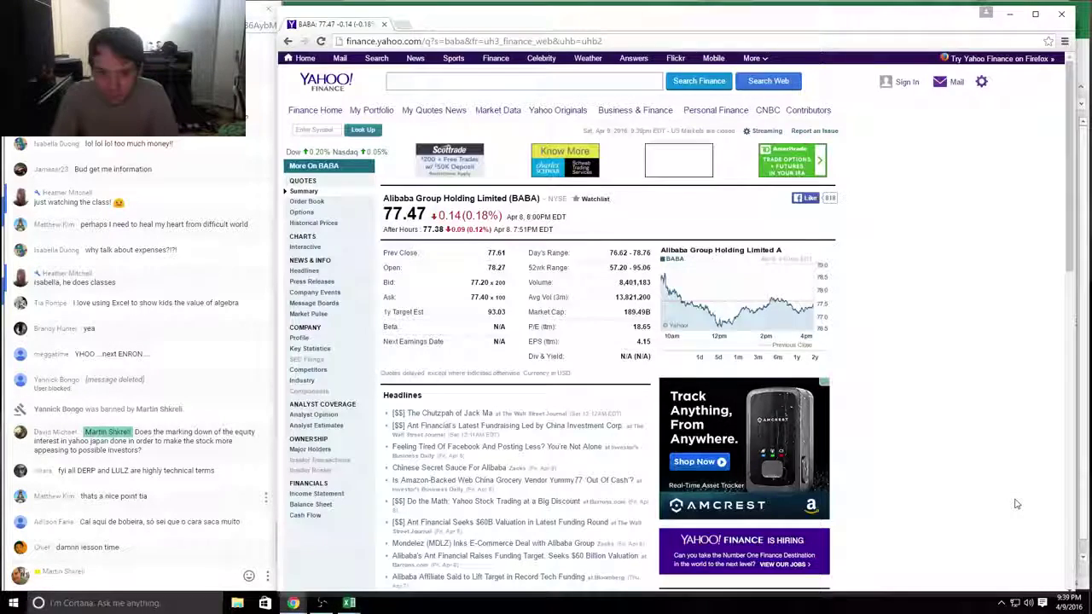
{"action": "left_click", "coordinate": [738, 357]}
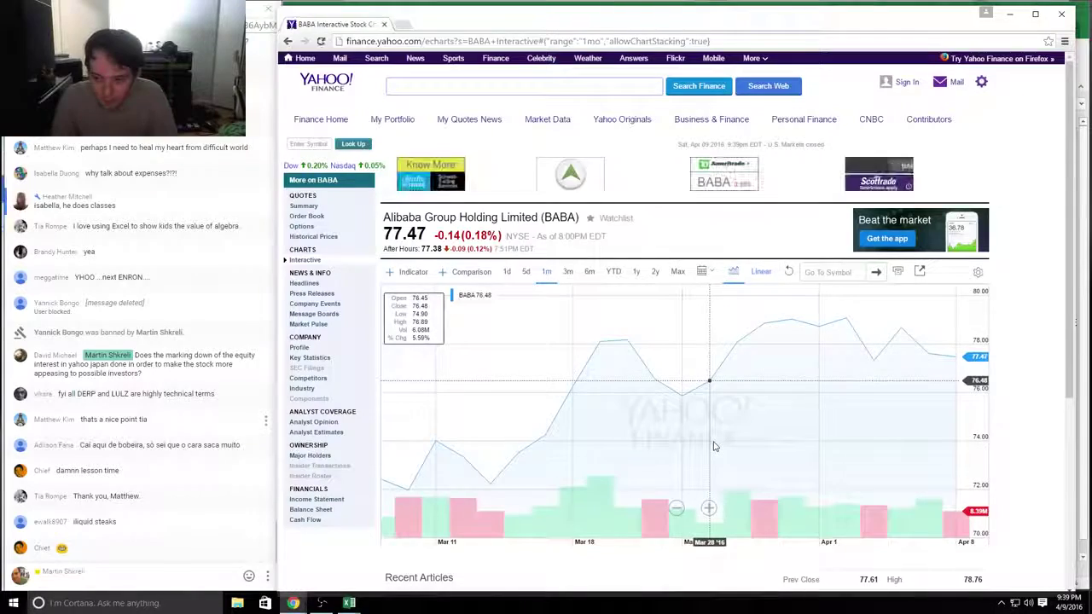
Step: Back in Excel, enter +K22/3 in K23, giving 1001
{"action": "key", "text": "alt+Tab"}
{"action": "type", "text": "+K22/3"}
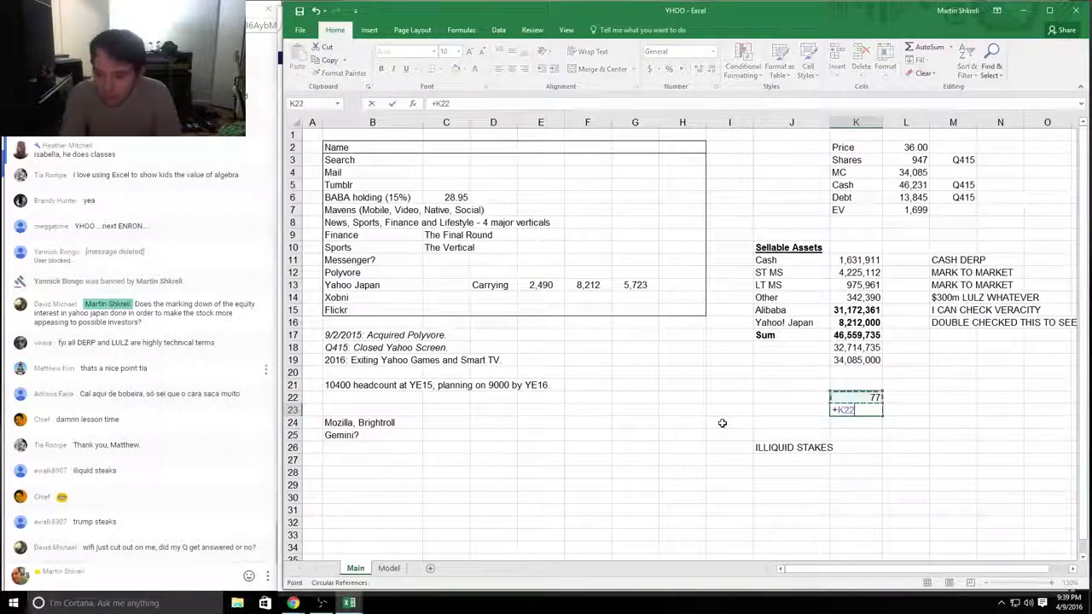
{"action": "key", "text": "Return"}
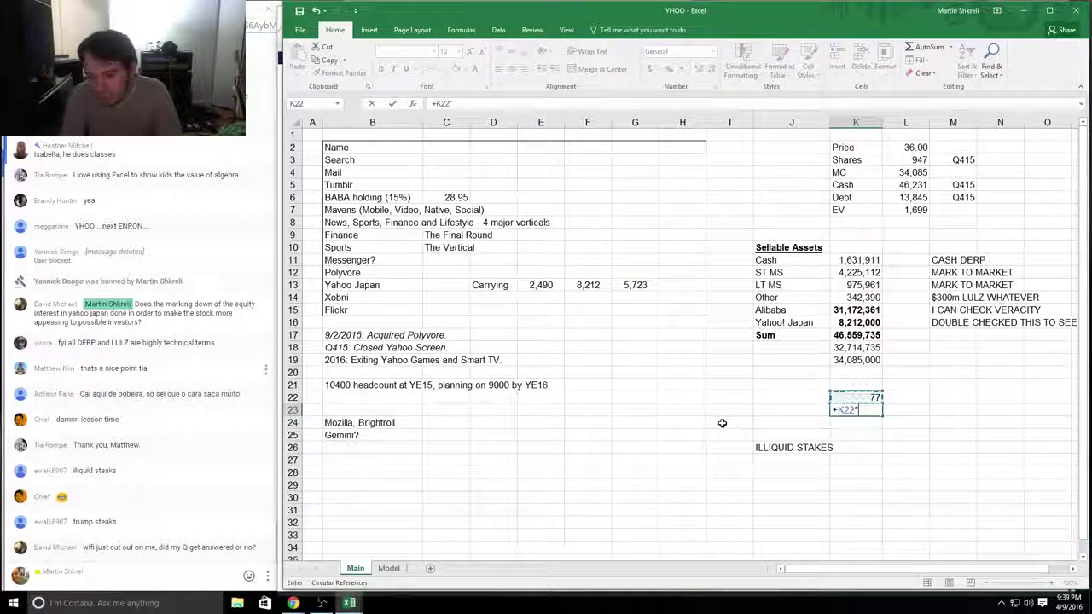
{"action": "key", "text": "Up"}
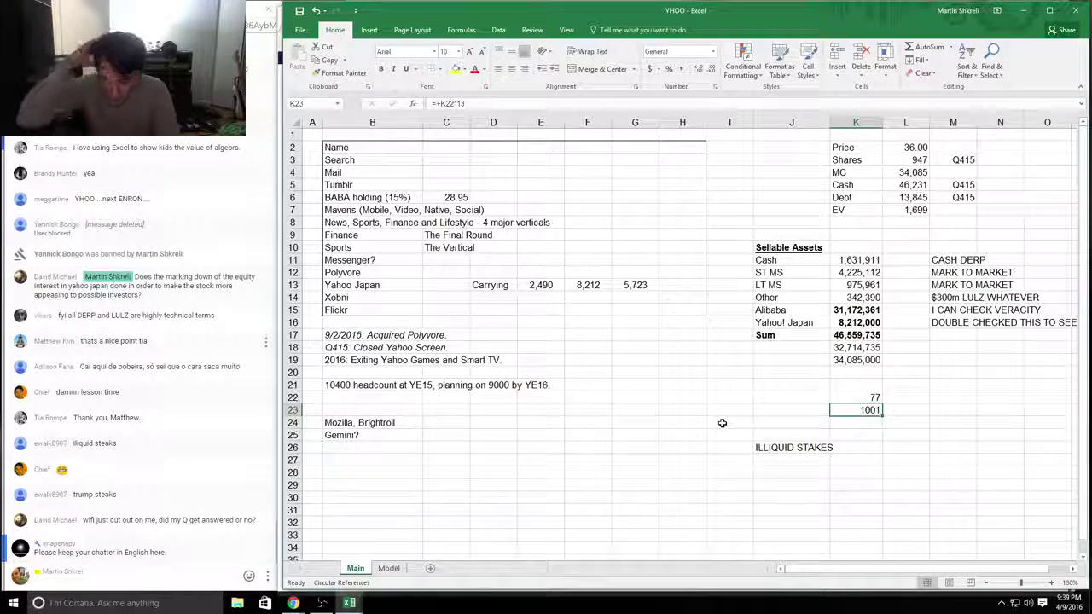
Step: Add the note '60 days? 90 days?' in L22
{"action": "key", "text": "Up"}
{"action": "key", "text": "Right"}
{"action": "type", "text": "60 days"}
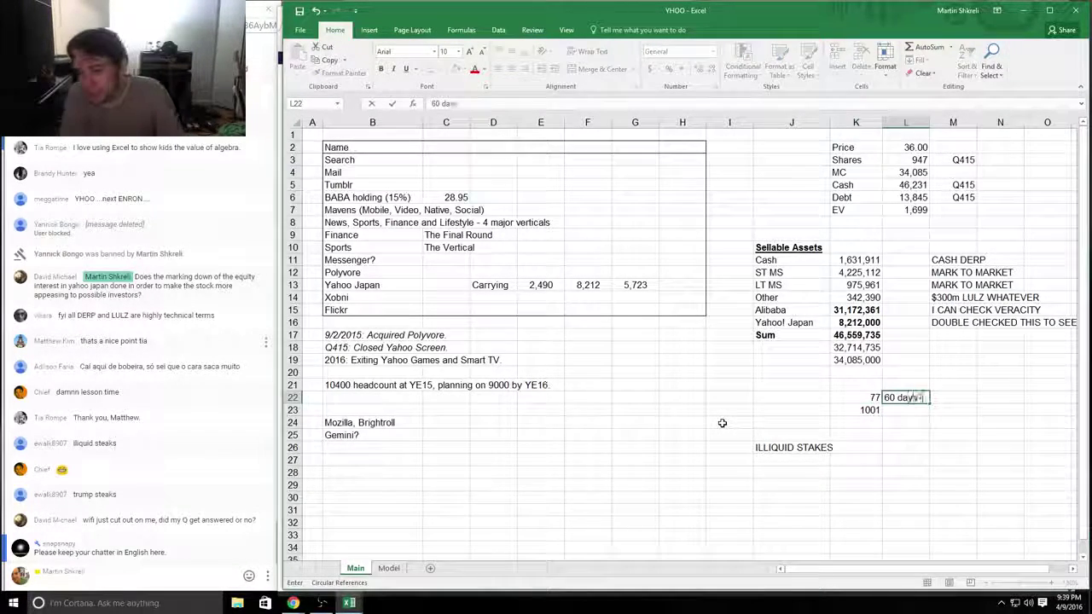
{"action": "type", "text": "? 90 days?"}
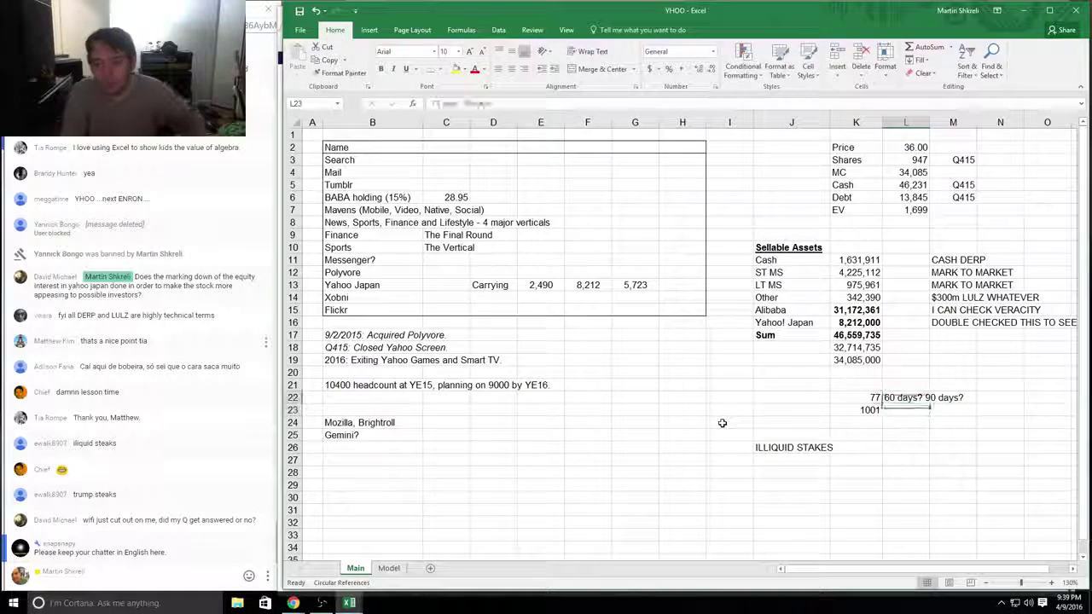
{"action": "key", "text": "Left"}
Step: Review the Alibaba label and value in the Sellable Assets list
{"action": "key", "text": "Up"}
{"action": "key", "text": "Up"}
{"action": "key", "text": "Up"}
{"action": "key", "text": "Up"}
{"action": "key", "text": "Up"}
{"action": "key", "text": "Up"}
{"action": "key", "text": "Up"}
{"action": "key", "text": "Up"}
{"action": "key", "text": "Down"}
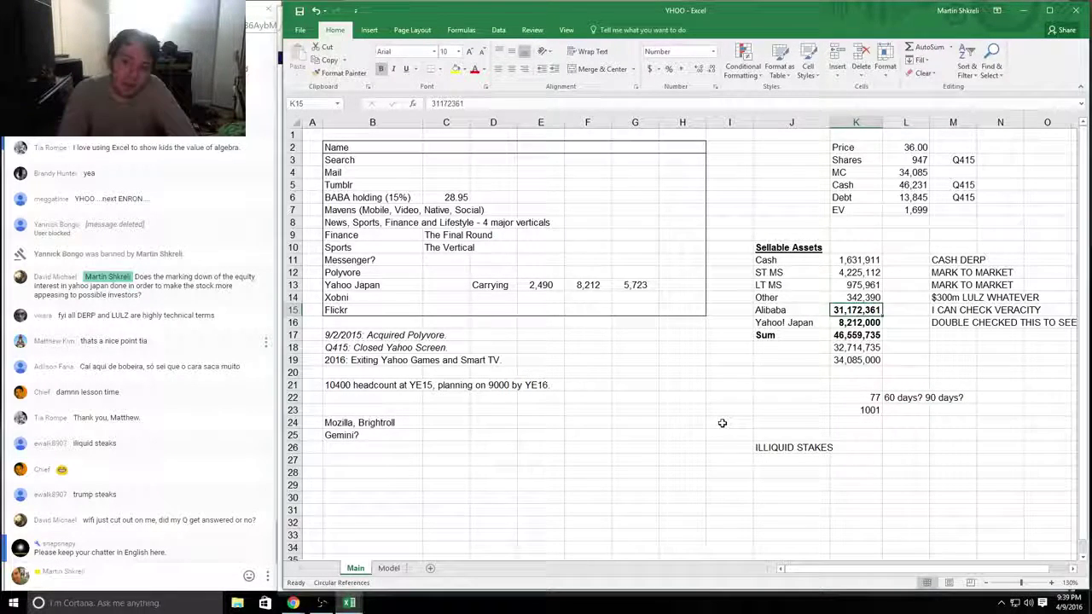
{"action": "key", "text": "Left"}
{"action": "key", "text": "Right"}
{"action": "key", "text": "Left"}
{"action": "key", "text": "Right"}
{"action": "key", "text": "Left"}
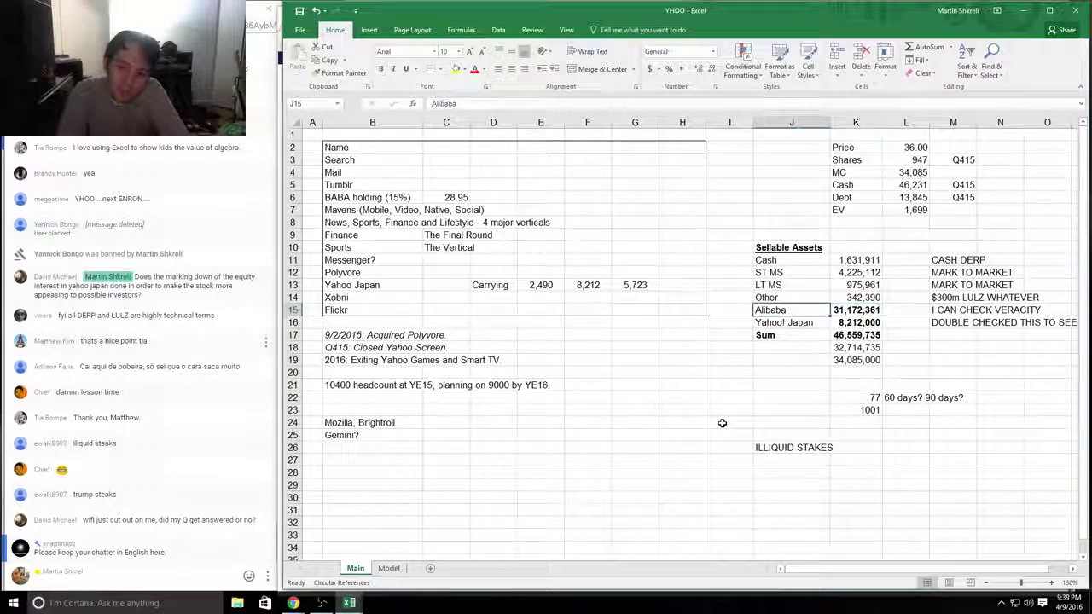
{"action": "key", "text": "Right"}
{"action": "key", "text": "Left"}
{"action": "key", "text": "Right"}
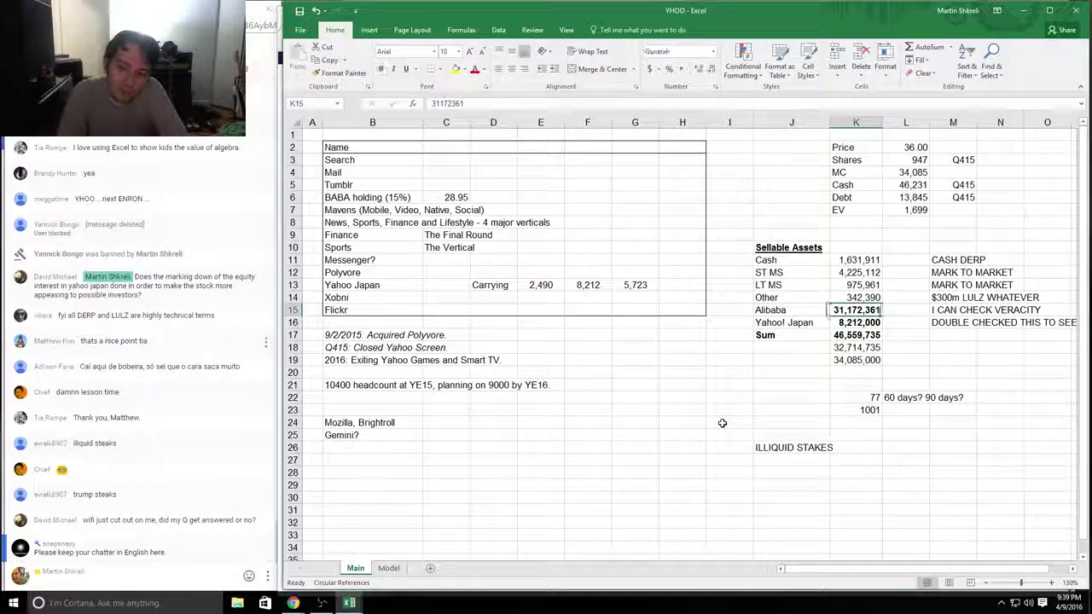
{"action": "key", "text": "Left"}
{"action": "key", "text": "Right"}
{"action": "key", "text": "Left"}
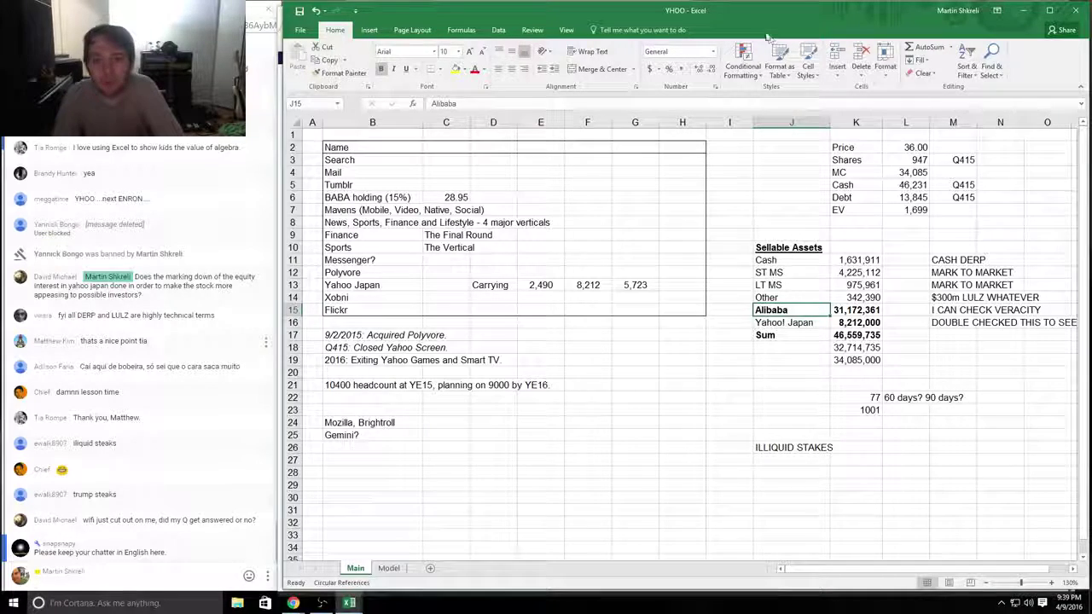
Step: Write the note "BLOCK TRADE", with quotation marks, in K24
{"action": "left_click", "coordinate": [905, 372]}
{"action": "left_click_drag", "start_coordinate": [899, 391], "coordinate": [866, 408]}
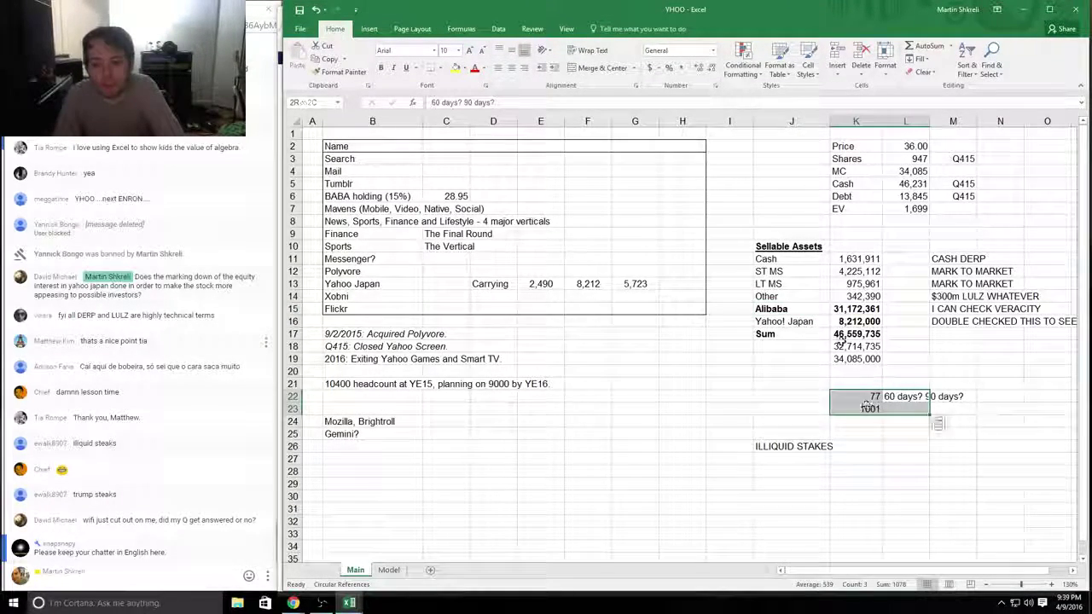
{"action": "left_click_drag", "start_coordinate": [759, 308], "coordinate": [853, 309]}
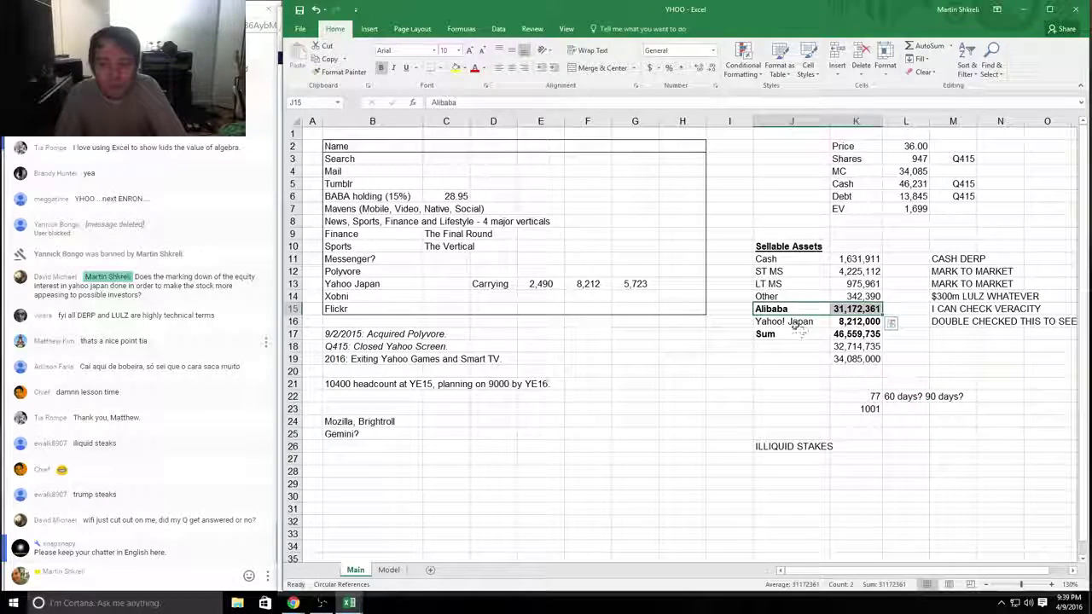
{"action": "left_click", "coordinate": [863, 396]}
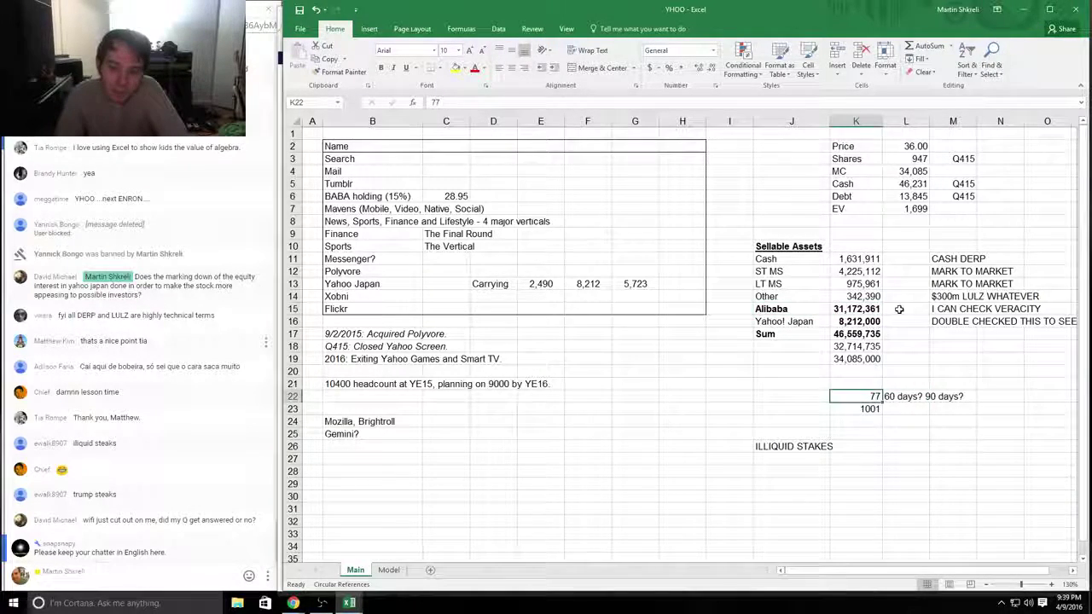
{"action": "mouse_move", "coordinate": [907, 395]}
{"action": "left_mouse_down"}
{"action": "mouse_move", "coordinate": [854, 309]}
{"action": "mouse_move", "coordinate": [854, 435]}
{"action": "left_mouse_up"}
{"action": "left_click", "coordinate": [853, 308]}
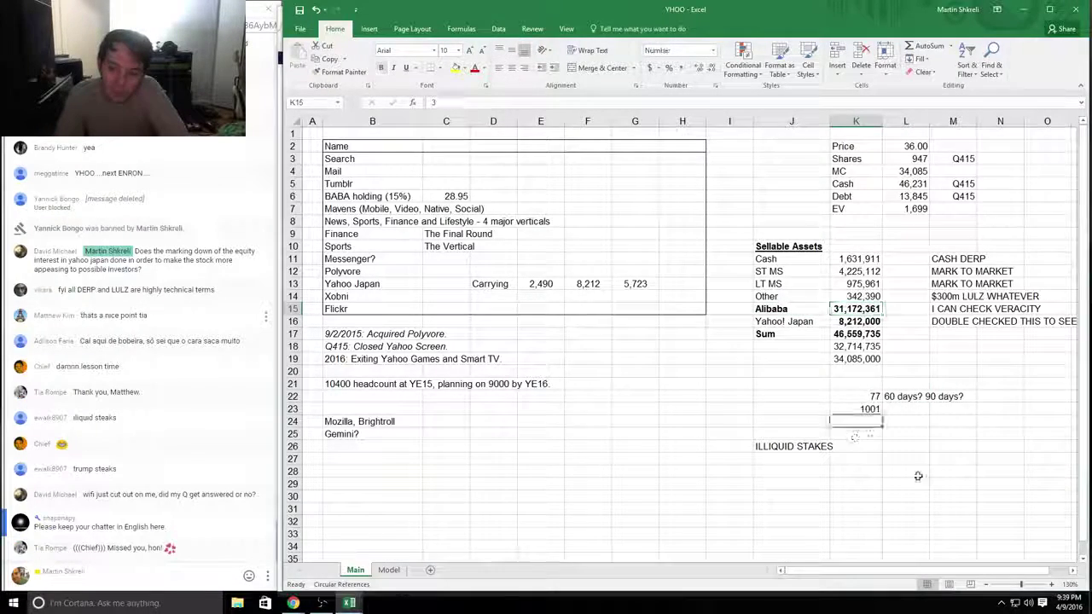
{"action": "type", "text": "\"BLO"}
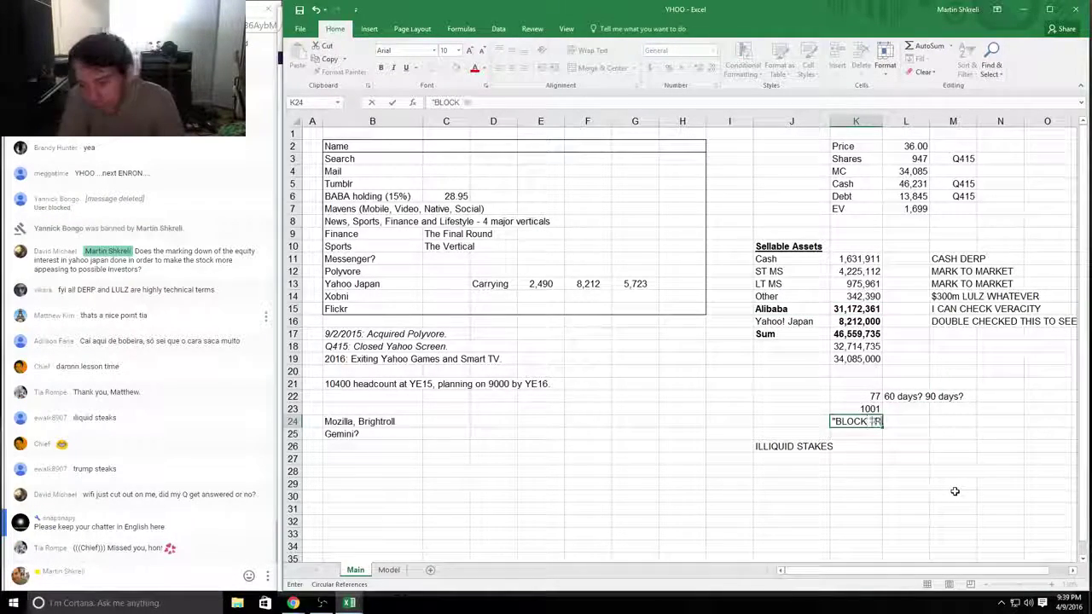
{"action": "type", "text": "CK TRADE\""}
{"action": "key", "text": "Return"}
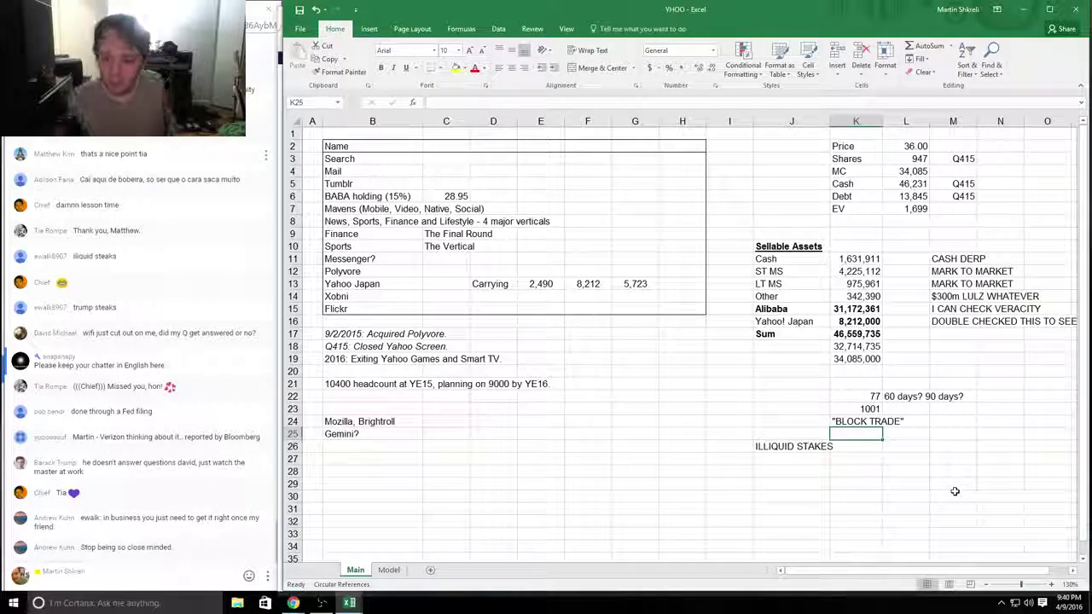
Step: Check the Yahoo Japan 8,212 figure and the Alibaba row
{"action": "key", "text": "Up"}
{"action": "key", "text": "Up"}
{"action": "key", "text": "Up"}
{"action": "key", "text": "Up"}
{"action": "key", "text": "Up"}
{"action": "key", "text": "Up"}
{"action": "key", "text": "Up"}
{"action": "key", "text": "Up"}
{"action": "key", "text": "Up"}
{"action": "key", "text": "Up"}
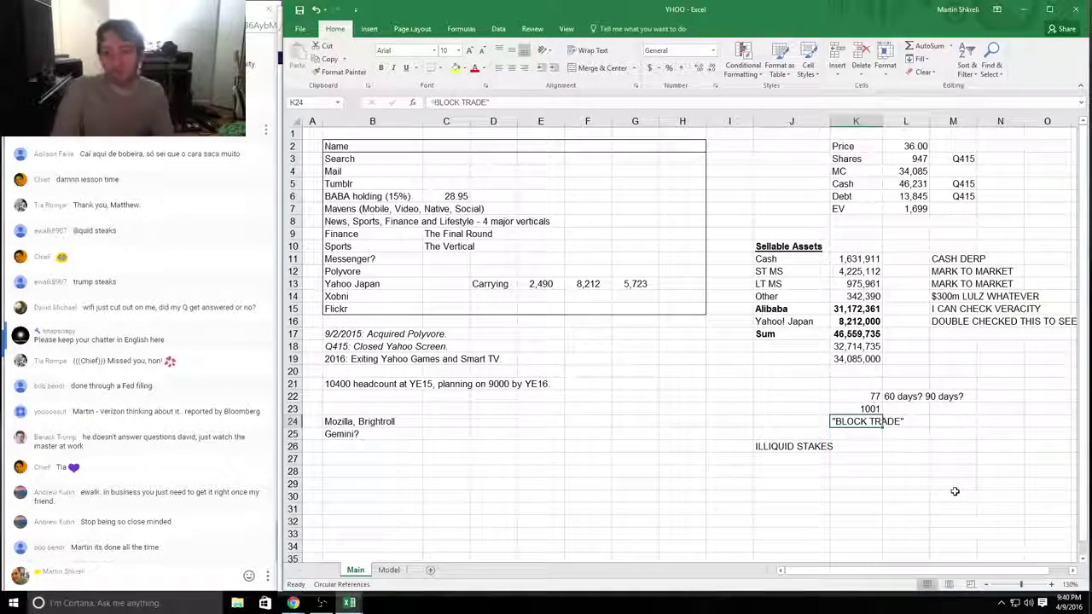
{"action": "key", "text": "Left"}
{"action": "key", "text": "Left"}
{"action": "key", "text": "Home"}
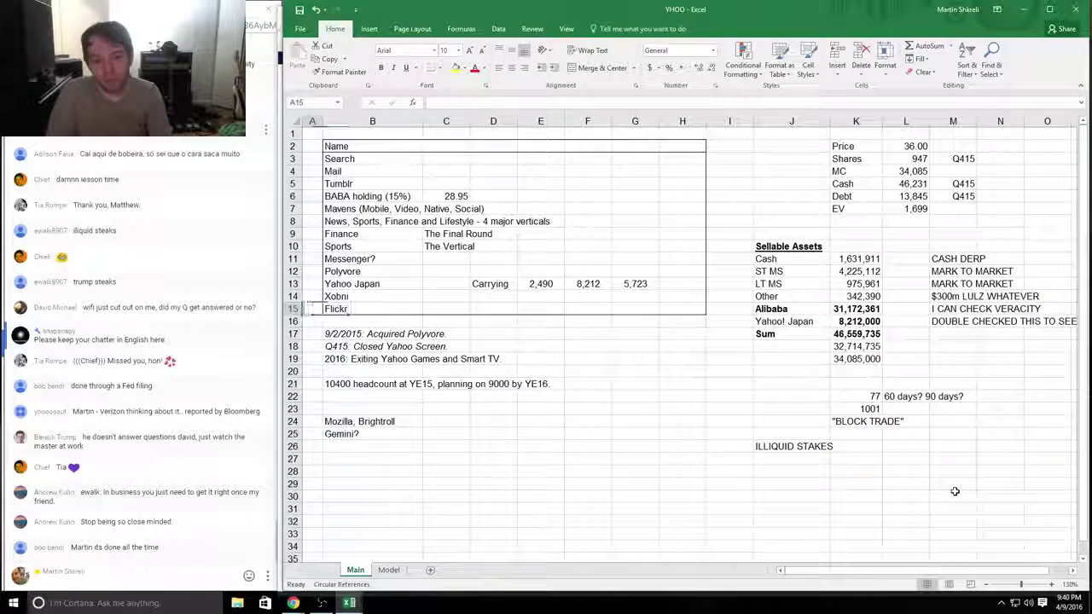
{"action": "key", "text": "Right"}
{"action": "key", "text": "Right"}
{"action": "key", "text": "Right"}
{"action": "key", "text": "Right"}
{"action": "key", "text": "Up"}
{"action": "key", "text": "Up"}
{"action": "key", "text": "Right"}
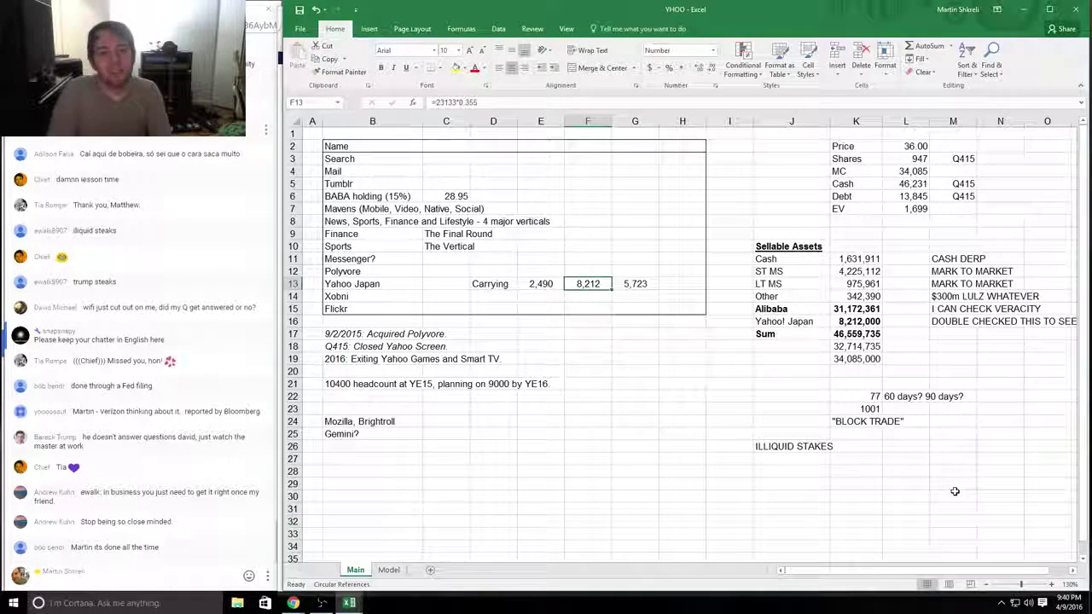
{"action": "key", "text": "Right"}
{"action": "key", "text": "Right"}
{"action": "key", "text": "Right"}
{"action": "key", "text": "Right"}
{"action": "key", "text": "Right"}
{"action": "key", "text": "Right"}
{"action": "key", "text": "Down"}
{"action": "key", "text": "Down"}
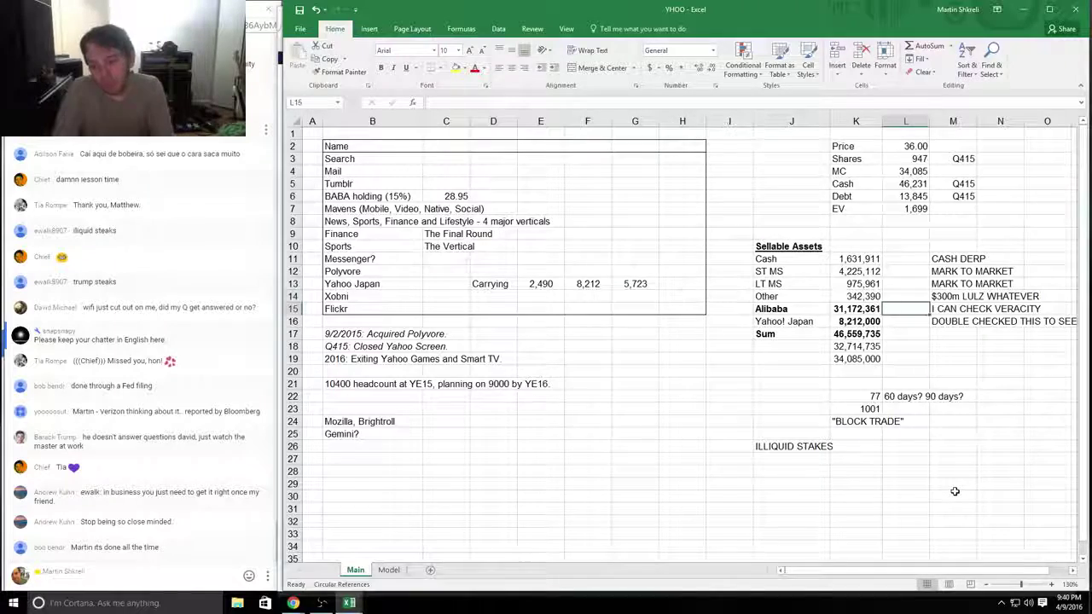
Step: Select the scratch-note block J22:L25 below the Sum and delete it
{"action": "key", "text": "Left"}
{"action": "key", "text": "Down"}
{"action": "key", "text": "Down"}
{"action": "key", "text": "Down"}
{"action": "key", "text": "Down"}
{"action": "key", "text": "Down"}
{"action": "key", "text": "Down"}
{"action": "key", "text": "Down"}
{"action": "key", "text": "Right"}
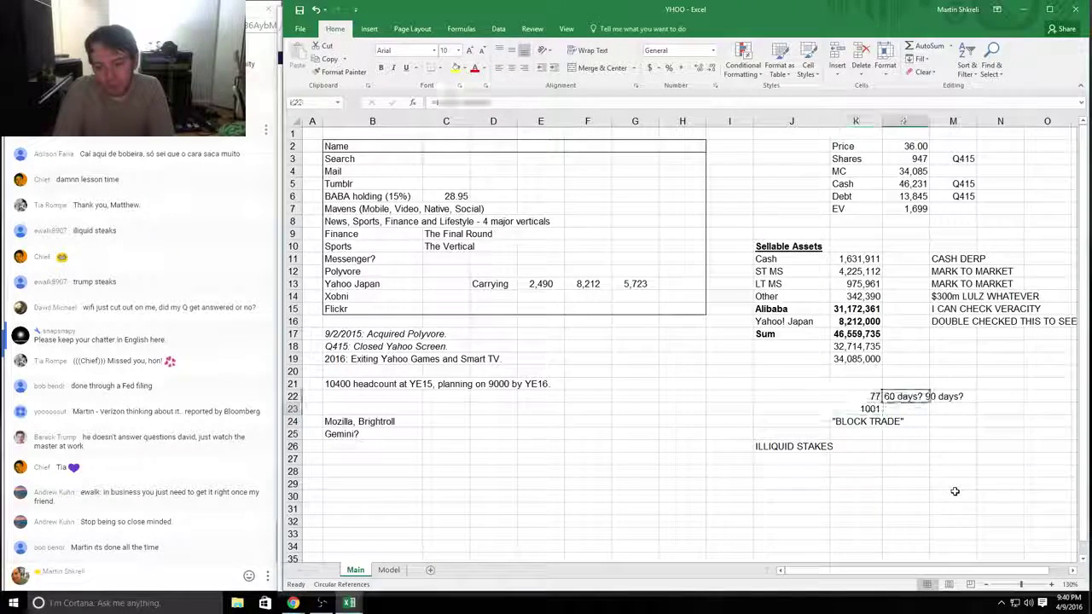
{"action": "key", "text": "shift+Down"}
{"action": "key", "text": "shift+Left"}
{"action": "key", "text": "shift+Left"}
{"action": "key", "text": "shift+Left"}
{"action": "key", "text": "shift+Left"}
{"action": "key", "text": "shift+Down"}
{"action": "key", "text": "shift+Down"}
{"action": "key", "text": "Delete"}
{"action": "key", "text": "Up"}
{"action": "key", "text": "Left"}
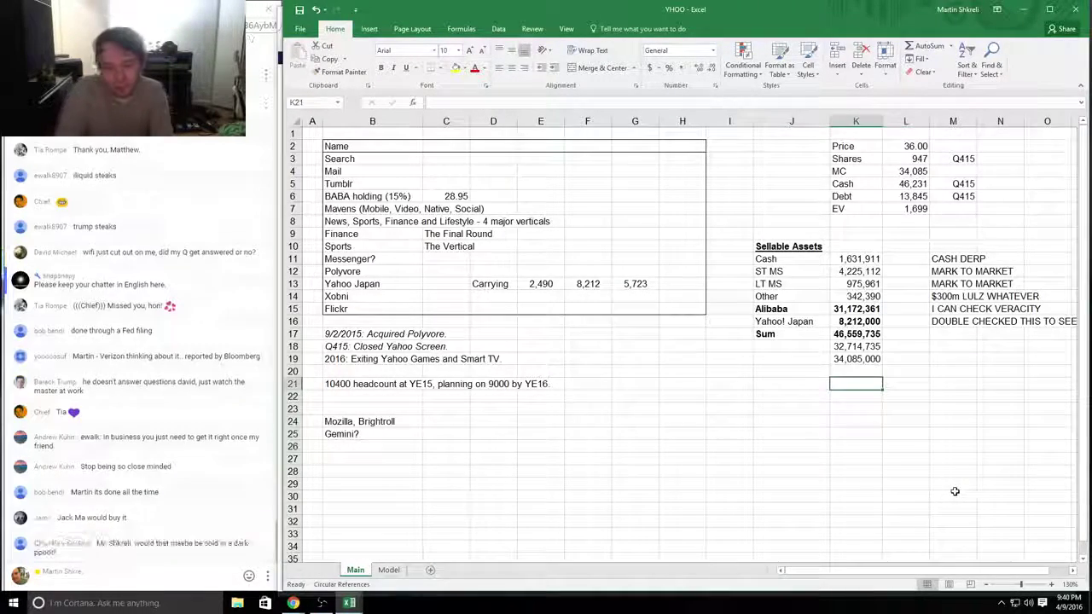
Step: Type 'STRATEGIC VALUE?' and 'SOFTBANK?' notes in J21:J22, then undo them
{"action": "key", "text": "Left"}
{"action": "type", "text": "STRATEGIC VAL"}
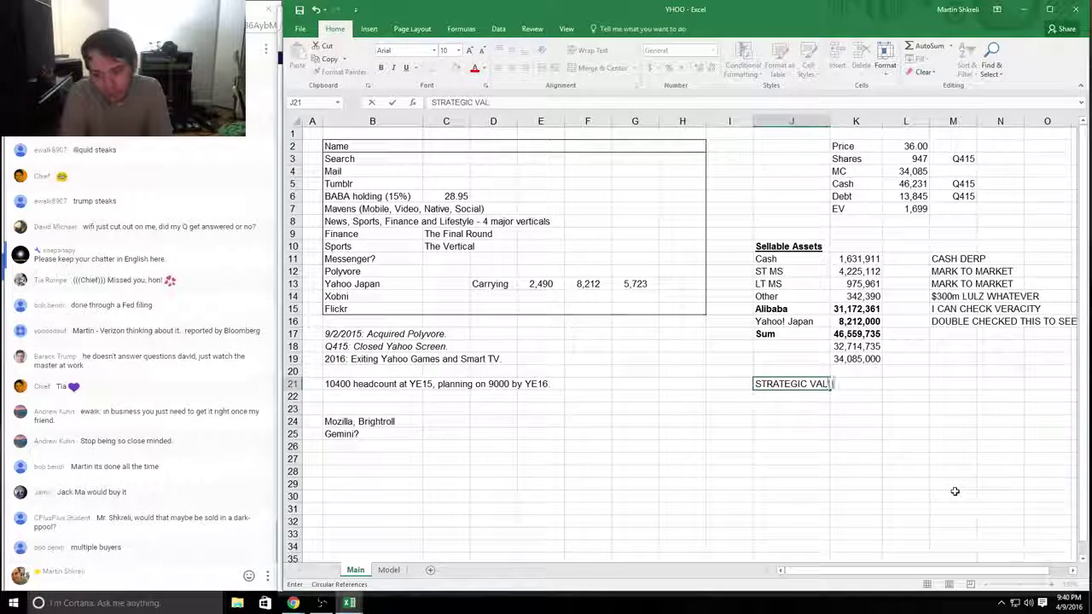
{"action": "type", "text": "UE????"}
{"action": "key", "text": "Return"}
{"action": "type", "text": "SOF"}
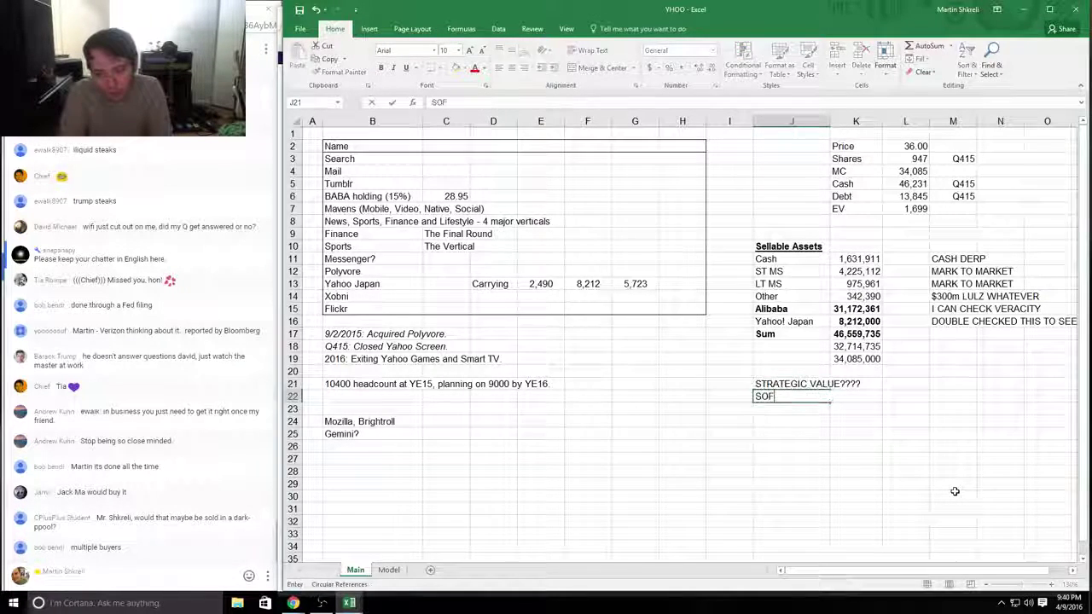
{"action": "type", "text": "TBANK?"}
{"action": "key", "text": "ctrl+Return"}
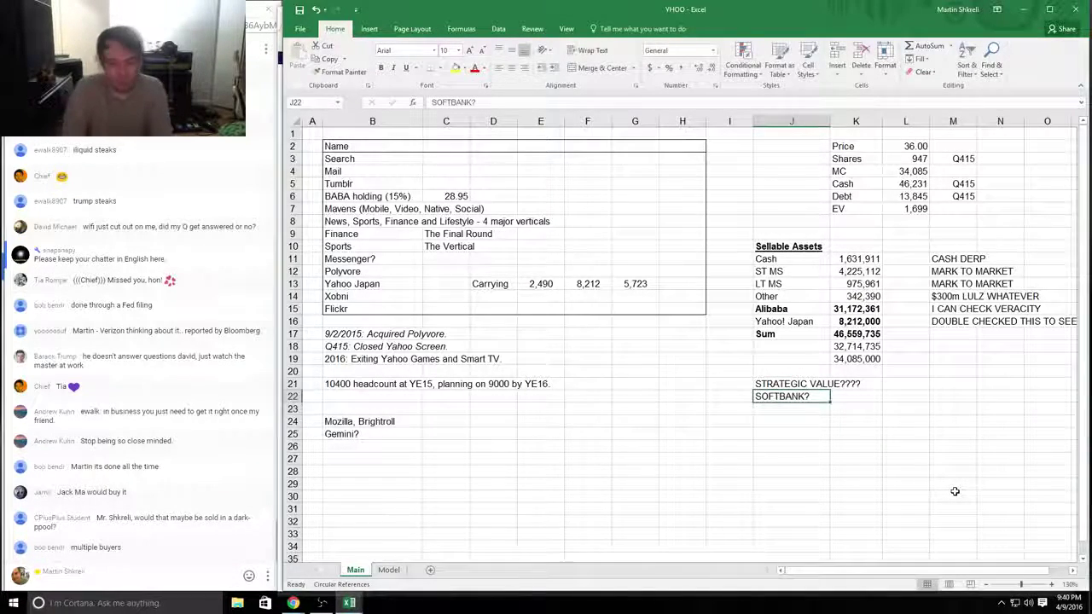
{"action": "key", "text": "ctrl+z"}
{"action": "key", "text": "ctrl+z"}
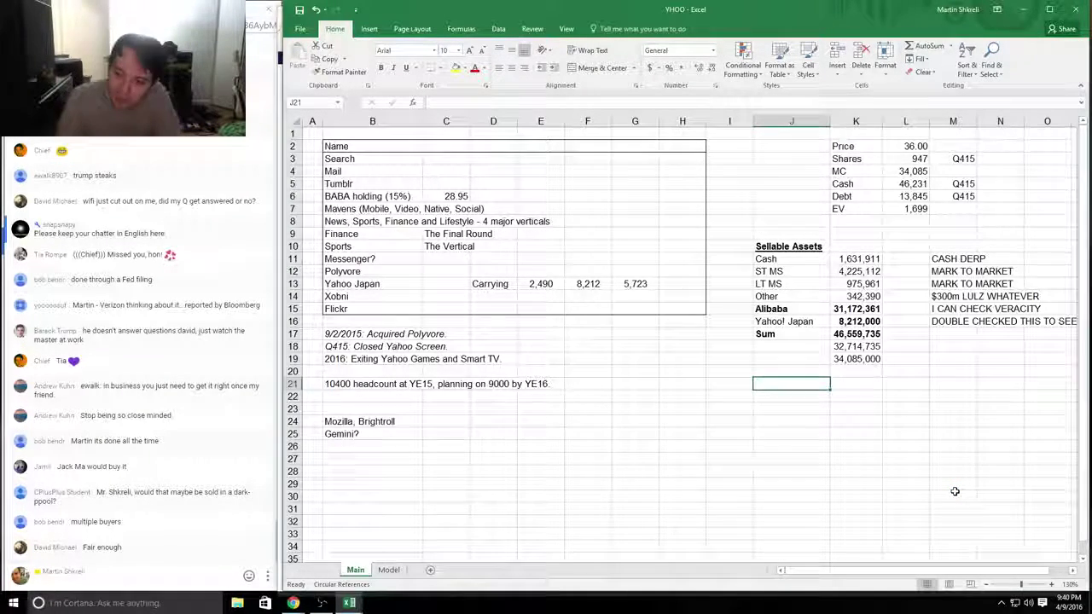
{"action": "key", "text": "Up"}
{"action": "key", "text": "Up"}
{"action": "key", "text": "Right"}
{"action": "key", "text": "Up"}
{"action": "key", "text": "Up"}
{"action": "key", "text": "Up"}
{"action": "key", "text": "shift+Up"}
{"action": "key", "text": "shift+Up"}
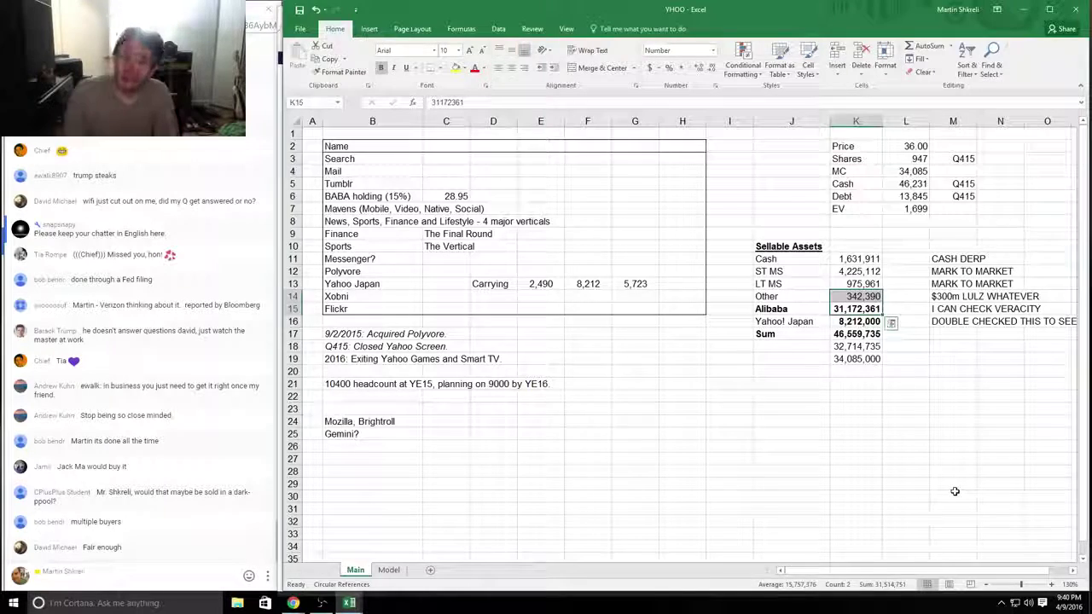
{"action": "key", "text": "shift+Down"}
{"action": "key", "text": "shift+Left"}
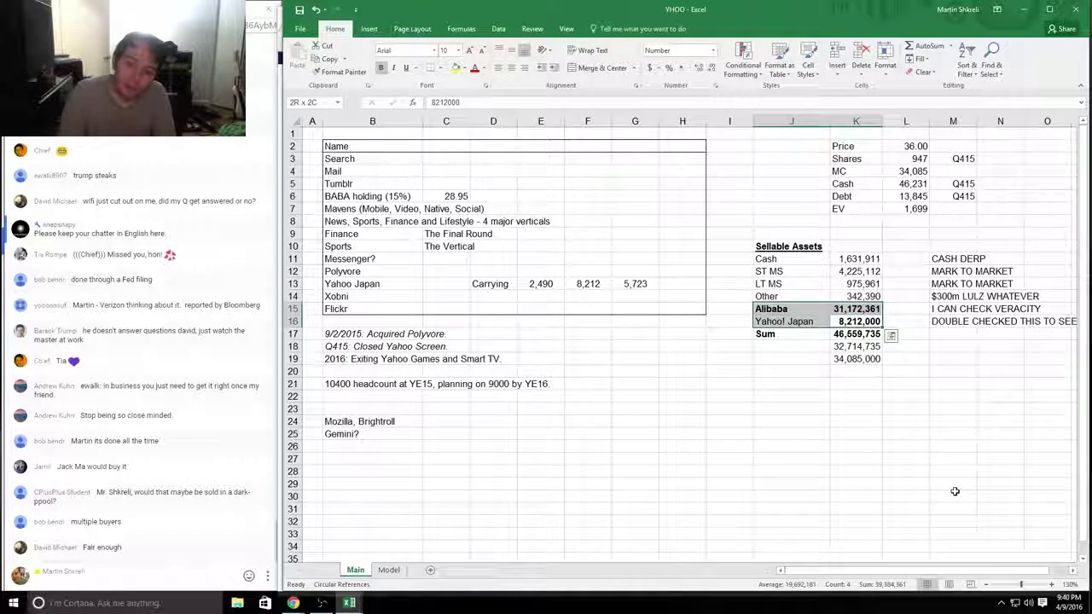
{"action": "key", "text": "shift+Right"}
{"action": "key", "text": "shift+Left"}
{"action": "key", "text": "shift+Right"}
{"action": "key", "text": "shift+Left"}
{"action": "key", "text": "shift+Right"}
{"action": "key", "text": "shift+Left"}
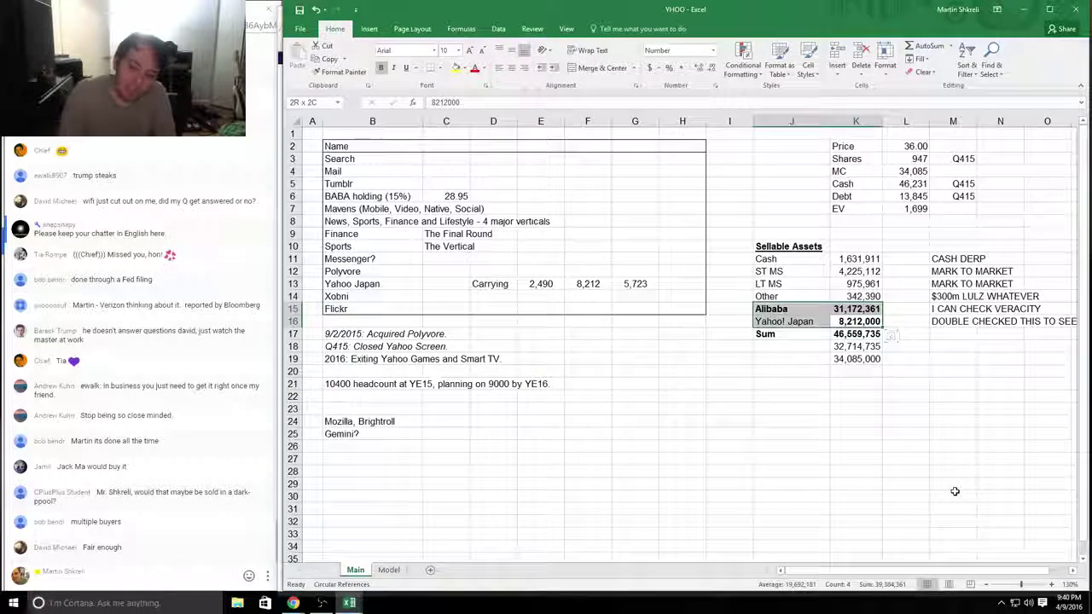
{"action": "key", "text": "shift+Right"}
{"action": "key", "text": "shift+Left"}
{"action": "key", "text": "shift+Right"}
{"action": "key", "text": "shift+Up"}
{"action": "key", "text": "shift+Up"}
{"action": "key", "text": "shift+Up"}
{"action": "key", "text": "shift+Up"}
{"action": "key", "text": "shift+Left"}
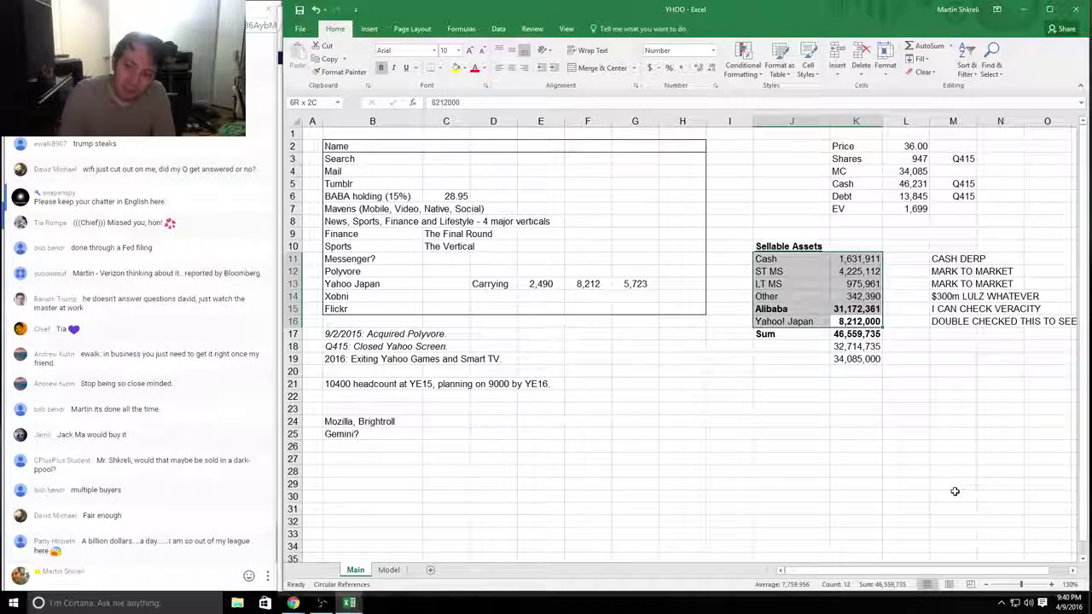
{"action": "key", "text": "shift+Right"}
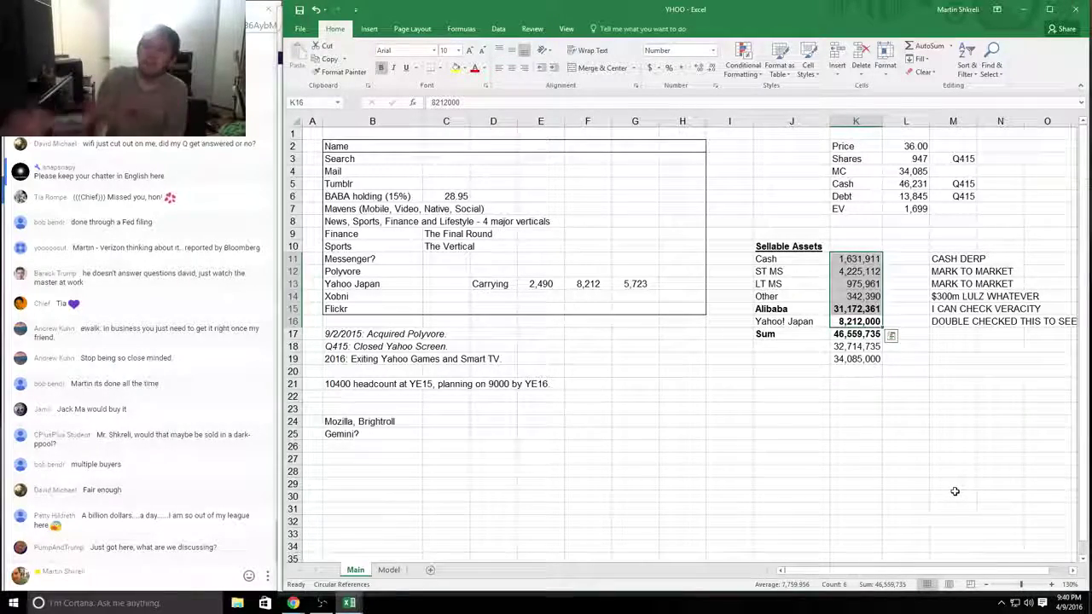
{"action": "scroll", "coordinate": [896, 504], "scroll_direction": "down", "scroll_amount": 2}
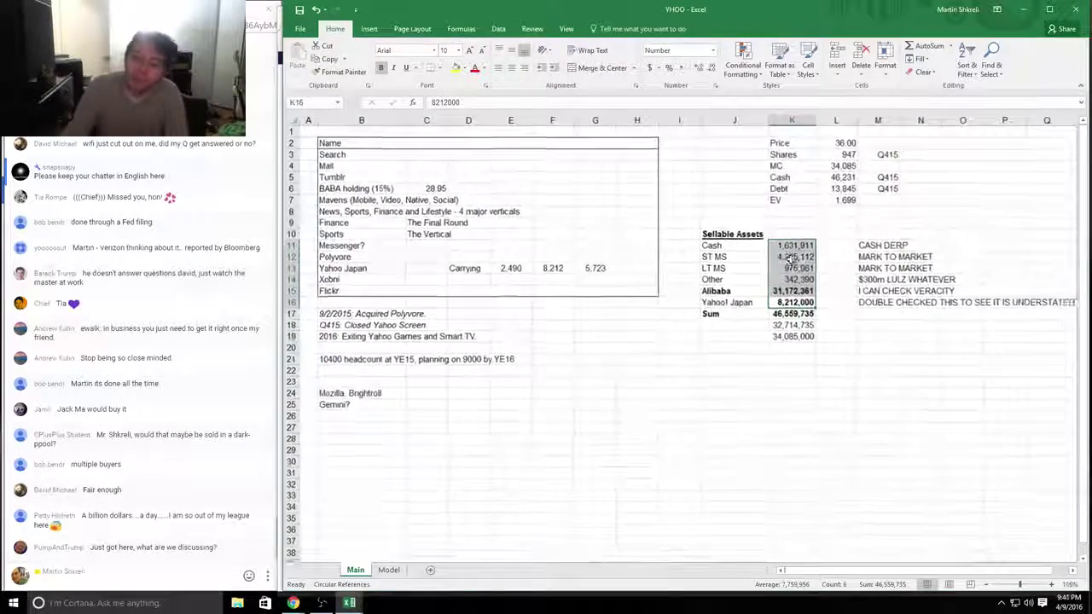
{"action": "left_click_drag", "start_coordinate": [724, 274], "coordinate": [708, 266]}
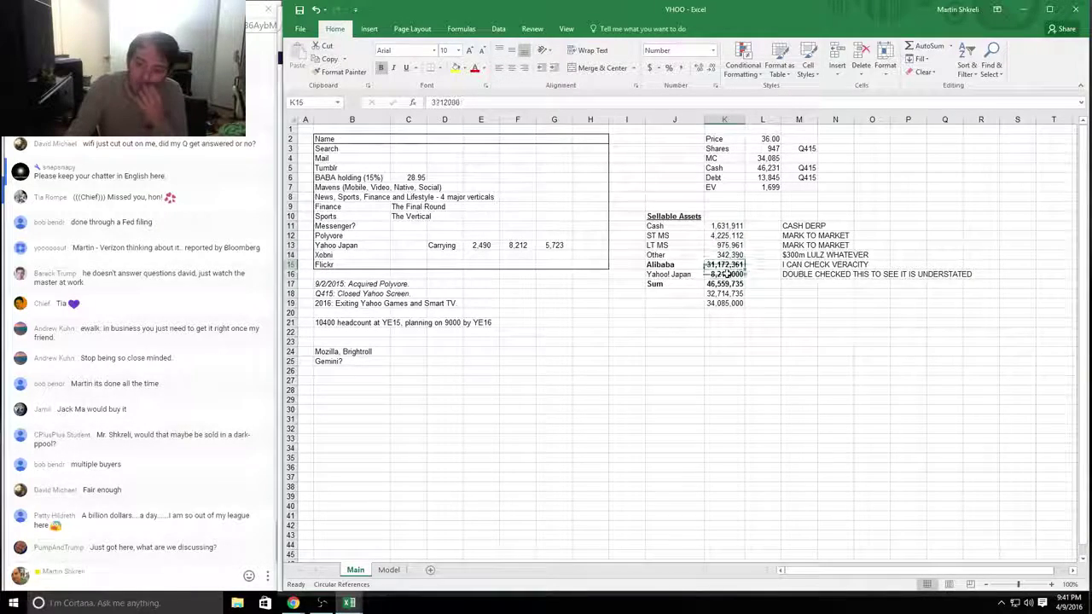
{"action": "left_click_drag", "start_coordinate": [724, 225], "coordinate": [650, 265]}
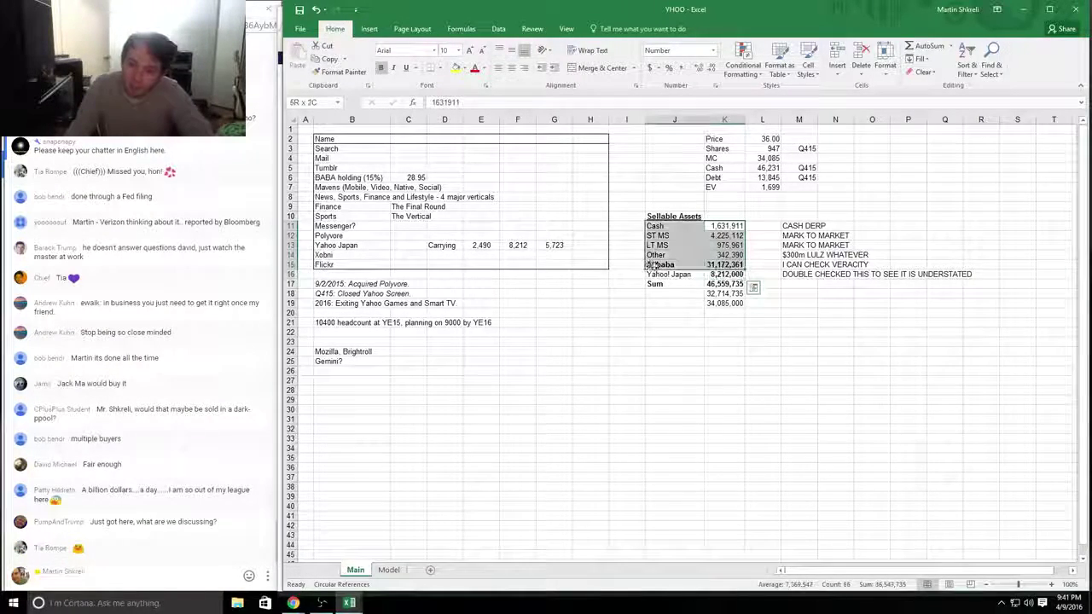
{"action": "left_click_drag", "start_coordinate": [725, 274], "coordinate": [721, 228]}
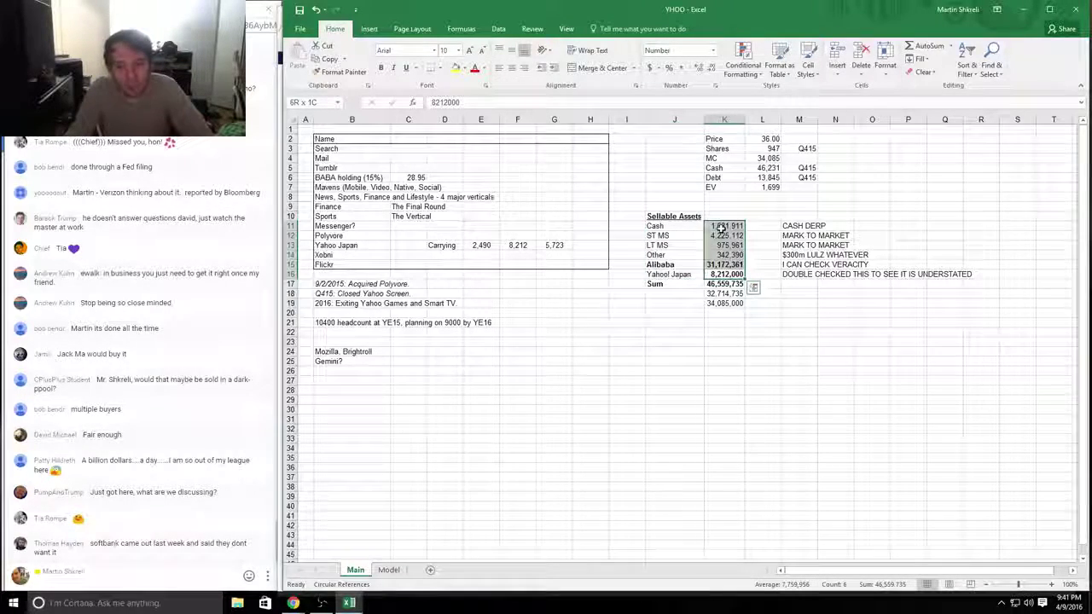
{"action": "left_click", "coordinate": [762, 322]}
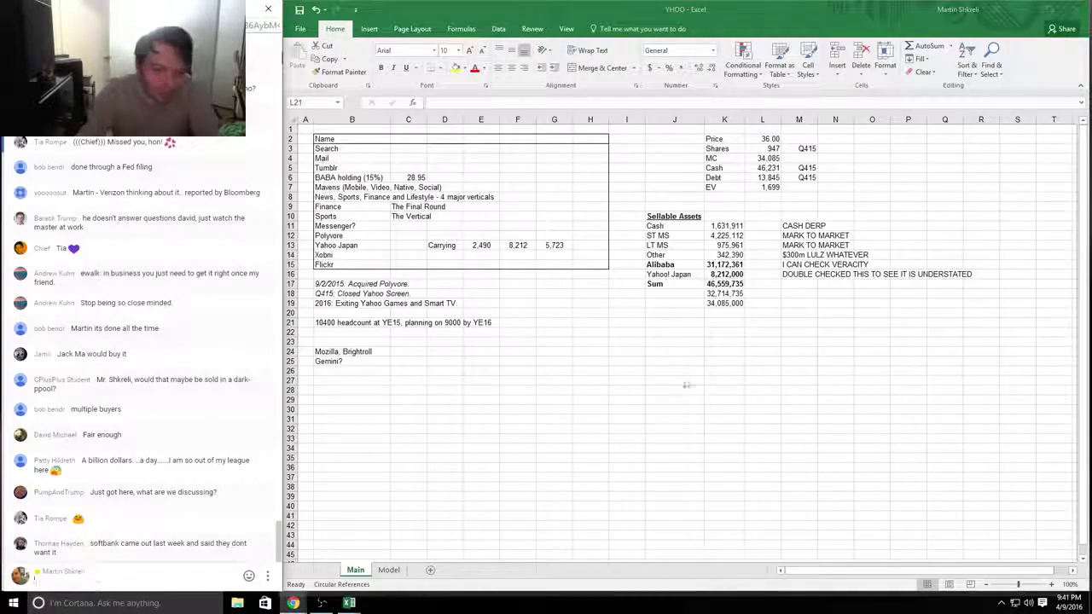
{"action": "left_click", "coordinate": [721, 303]}
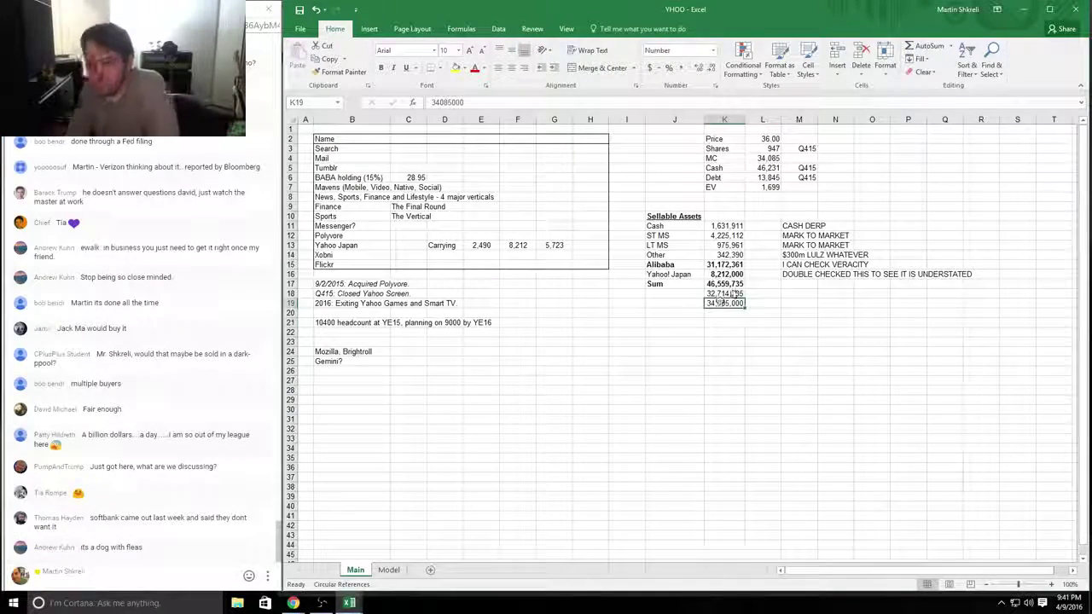
{"action": "left_click_drag", "start_coordinate": [733, 274], "coordinate": [732, 224]}
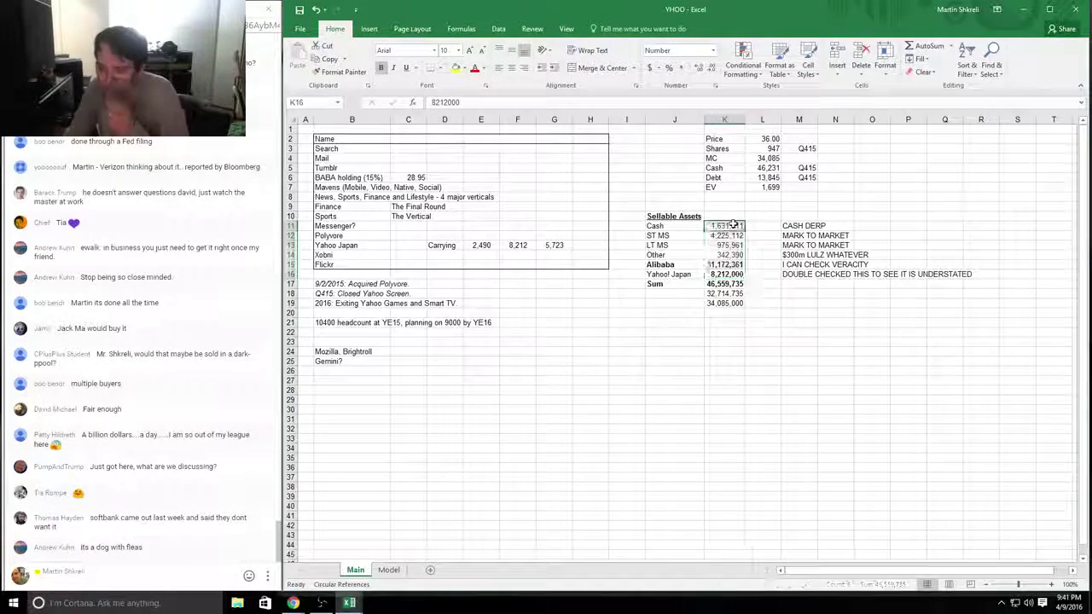
{"action": "left_click", "coordinate": [731, 226]}
{"action": "left_click", "coordinate": [761, 186]}
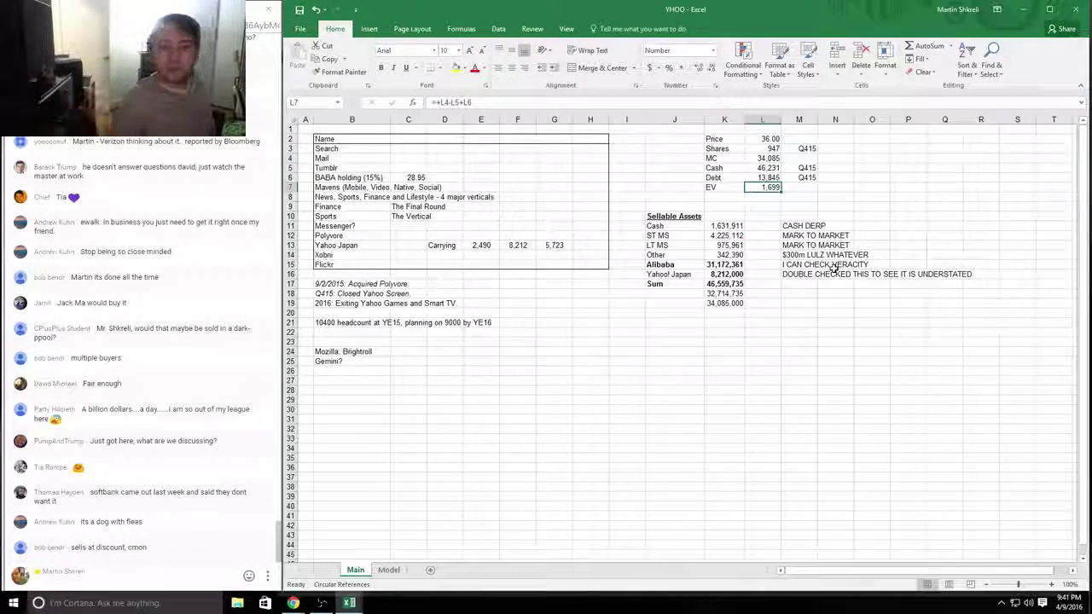
{"action": "left_click", "coordinate": [363, 168]}
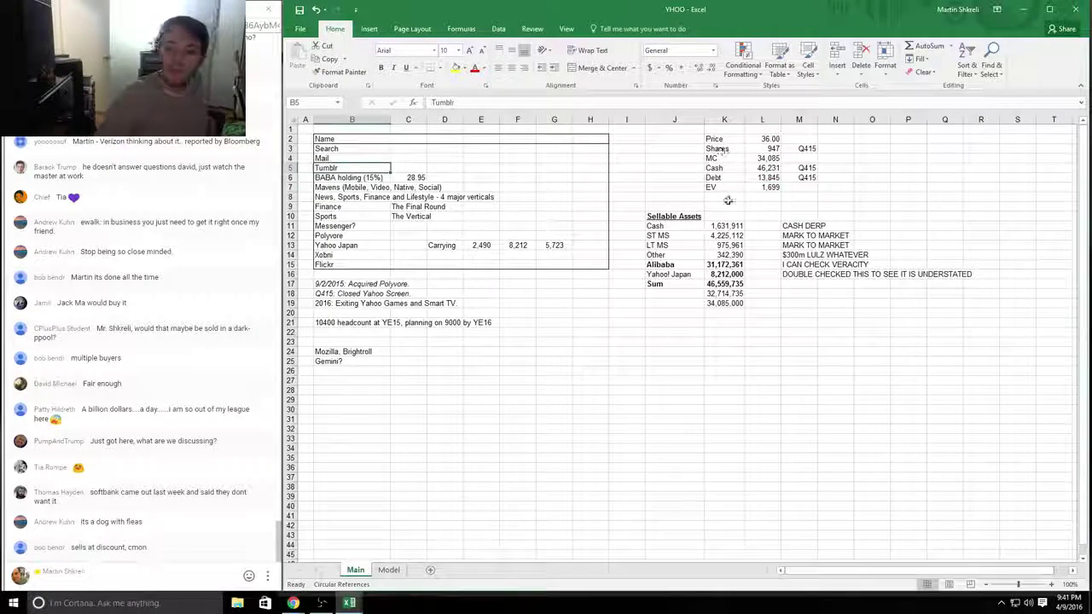
{"action": "left_click", "coordinate": [764, 197]}
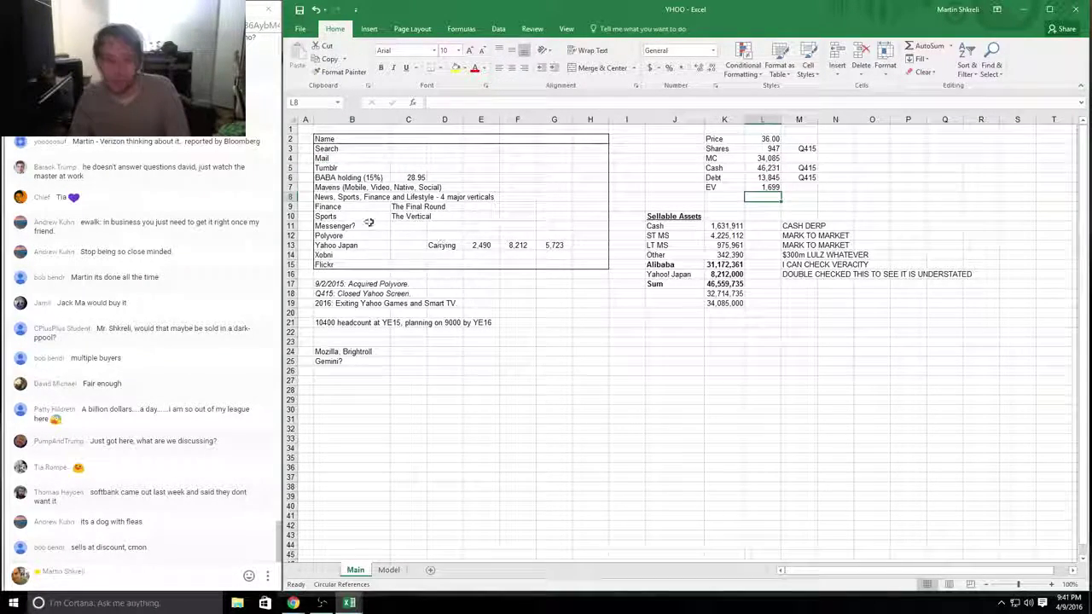
{"action": "left_click", "coordinate": [354, 197]}
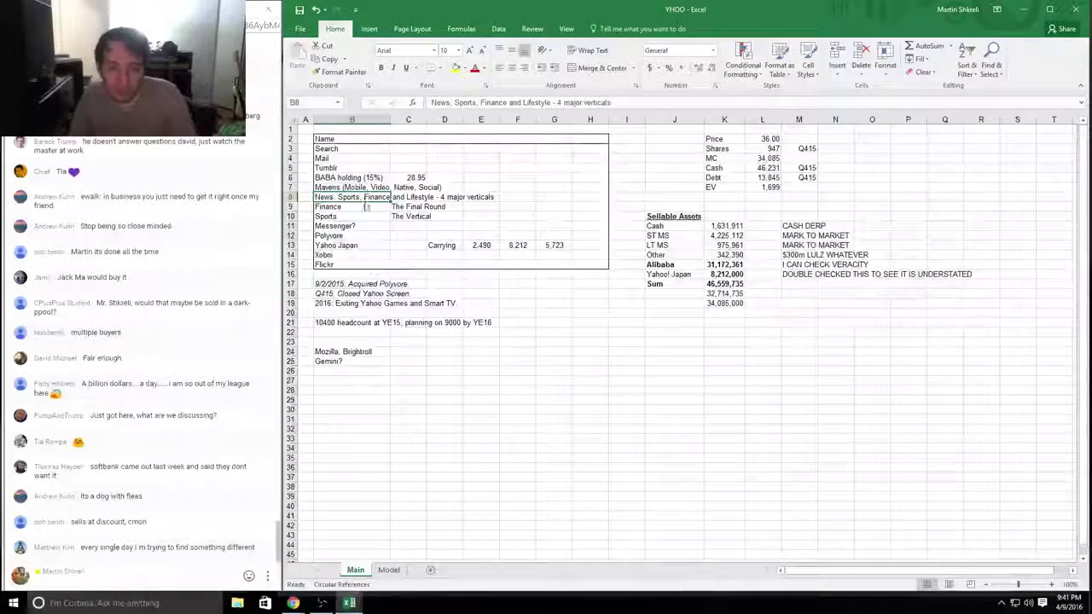
{"action": "left_click", "coordinate": [349, 226]}
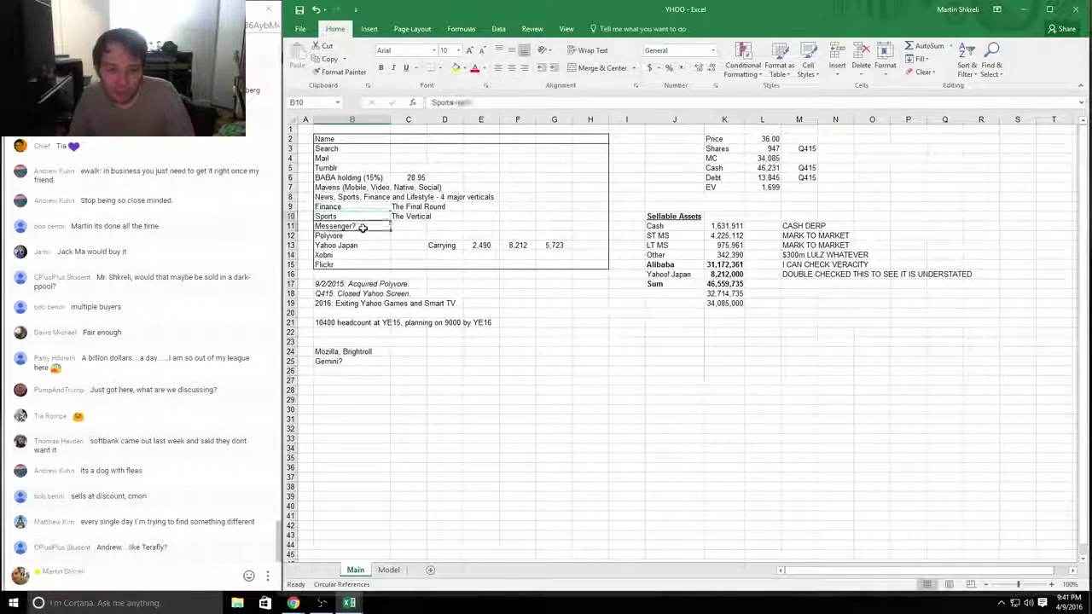
Step: Search Google for 'tumblr acquisition' to find Yahoo's $1.1 billion deal, then return to Excel
{"action": "key", "text": "Down"}
{"action": "key", "text": "alt+Tab"}
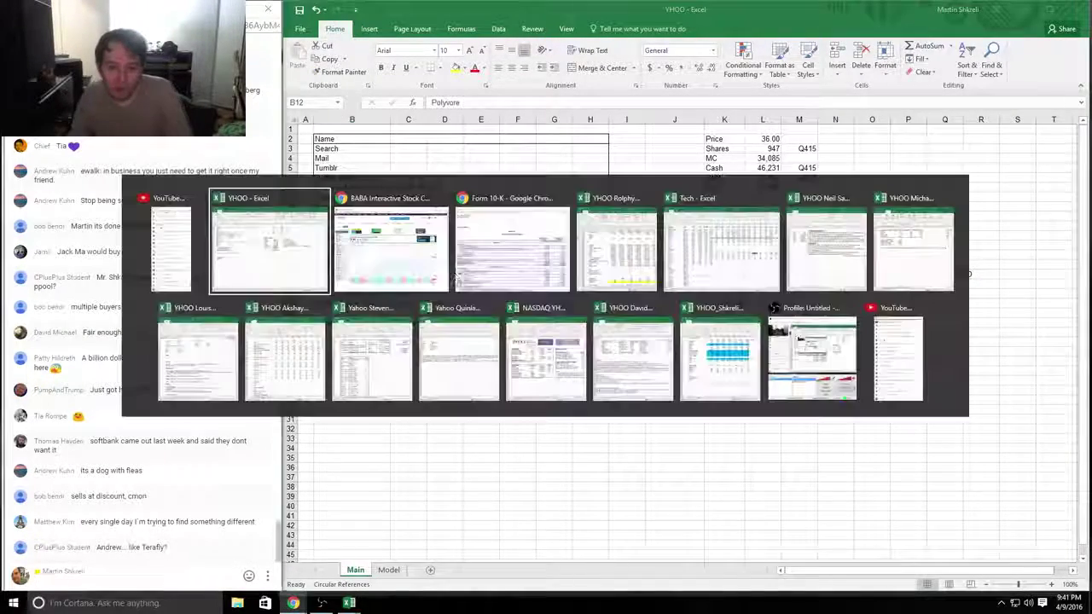
{"action": "key", "text": "alt+Tab"}
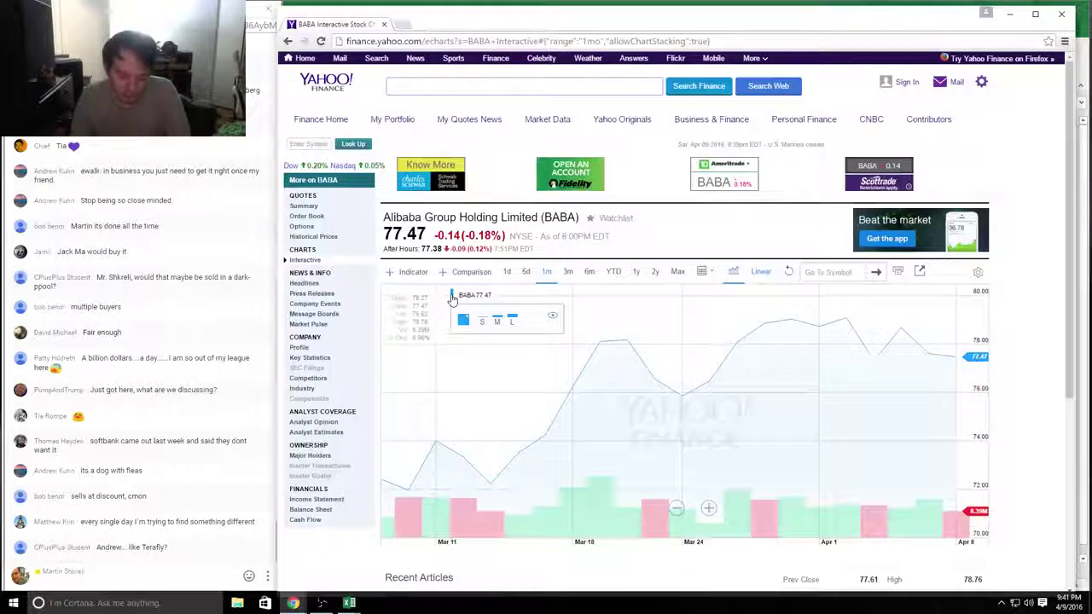
{"action": "key", "text": "ctrl+l"}
{"action": "type", "text": "tumblr ac"}
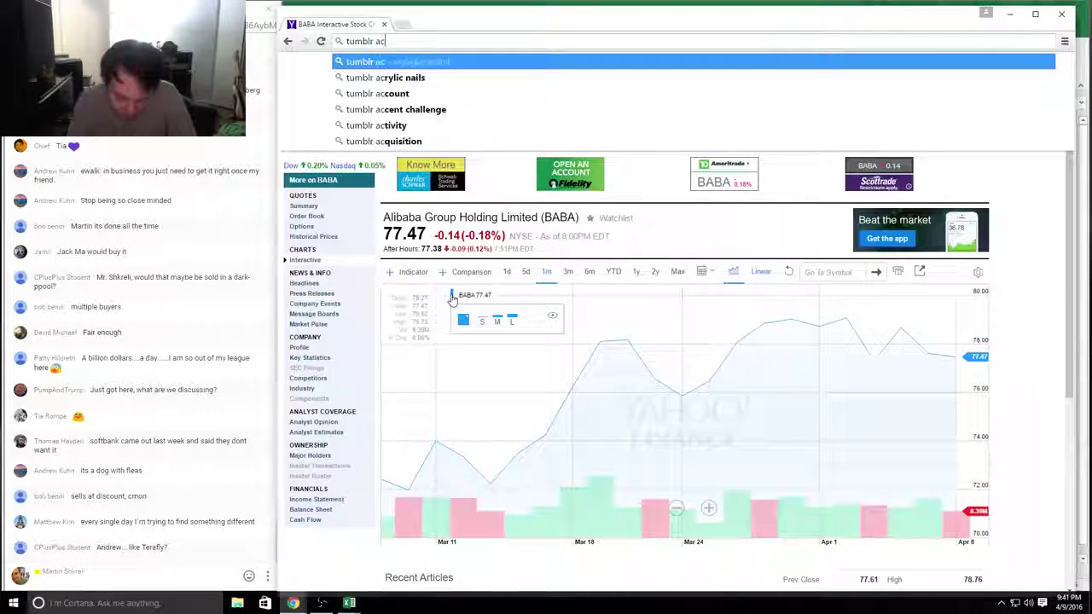
{"action": "type", "text": "quisition"}
{"action": "key", "text": "Return"}
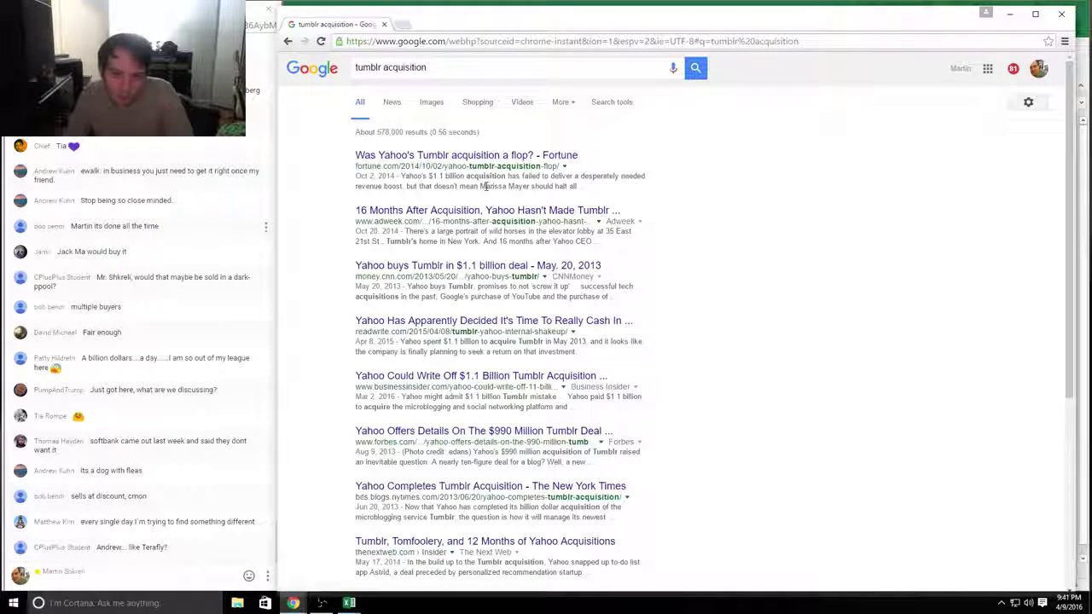
{"action": "key", "text": "alt+Tab"}
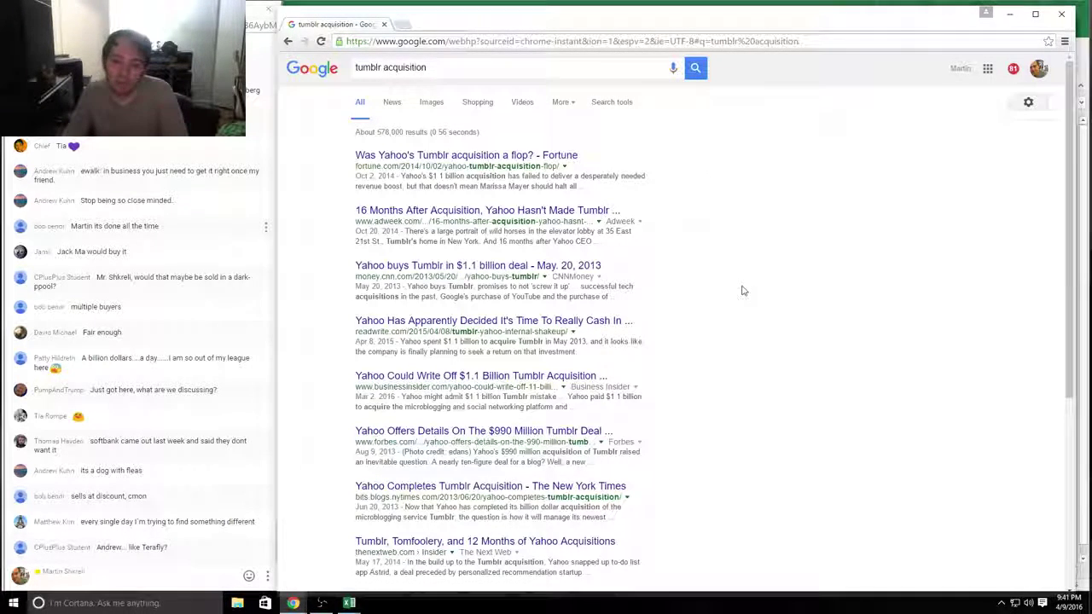
{"action": "key", "text": "alt+Tab"}
{"action": "key", "text": "alt+Tab"}
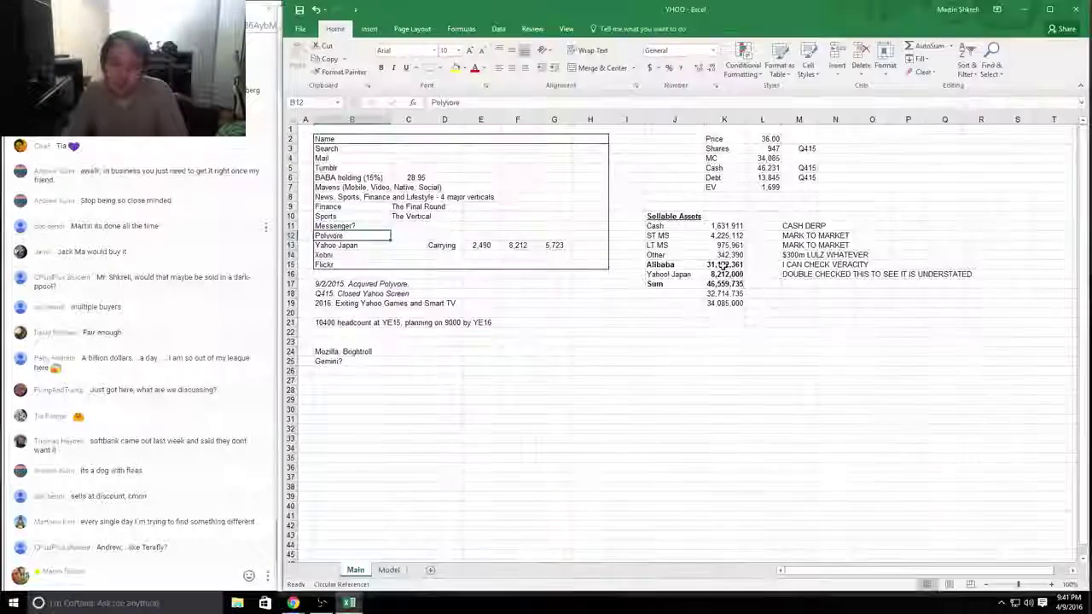
Step: Enter 1100 for Tumblr in E5 with Number format, shown centred as 1,100
{"action": "key", "text": "Right"}
{"action": "key", "text": "Right"}
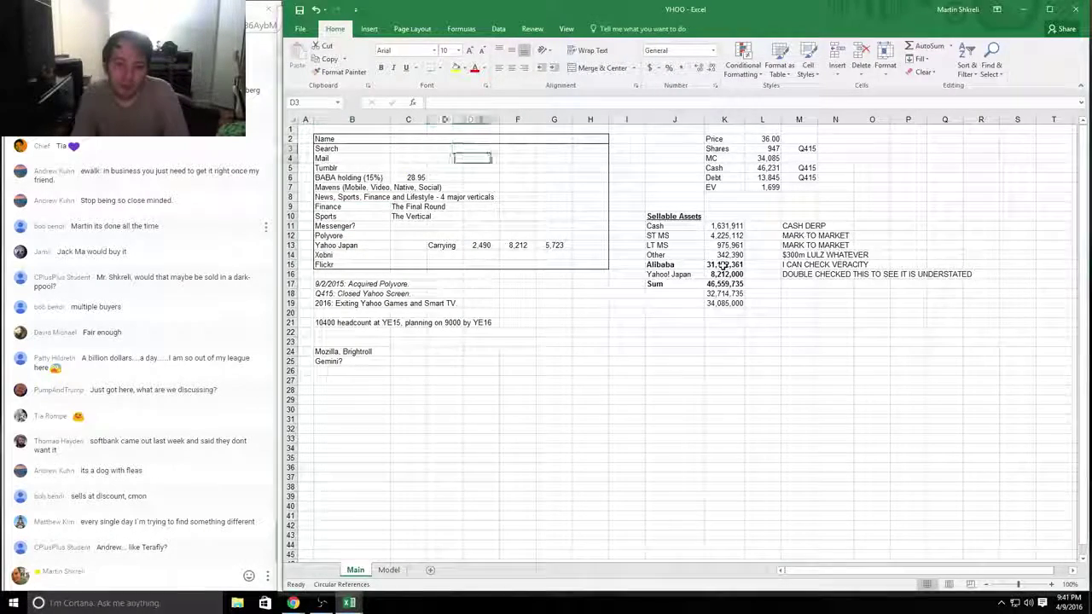
{"action": "key", "text": "Down"}
{"action": "key", "text": "Down"}
{"action": "type", "text": "1100"}
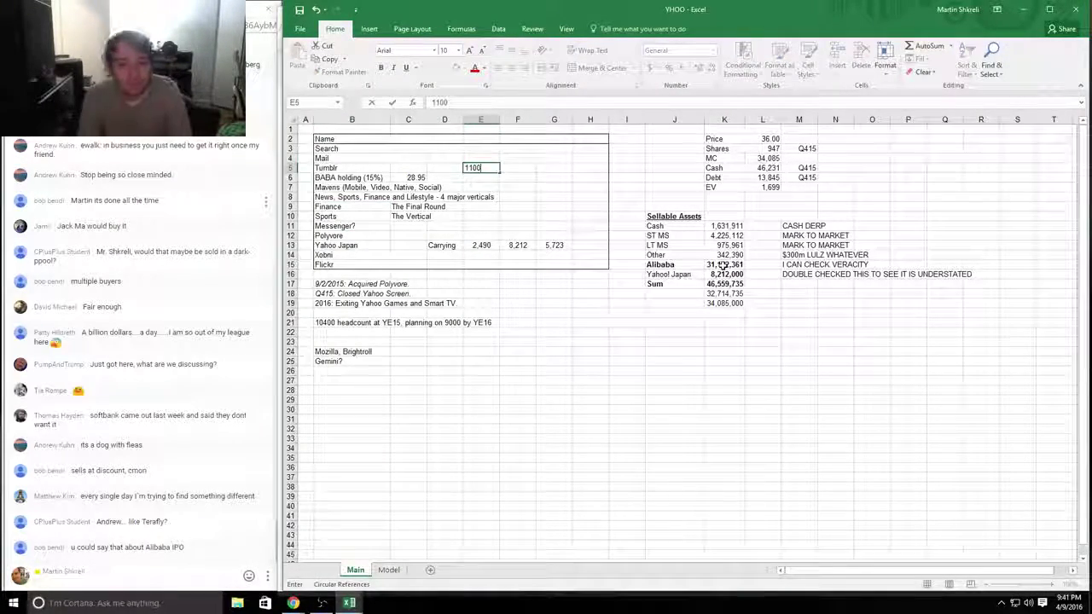
{"action": "key", "text": "ctrl+Return"}
{"action": "key", "text": "ctrl+1"}
{"action": "key", "text": "Down"}
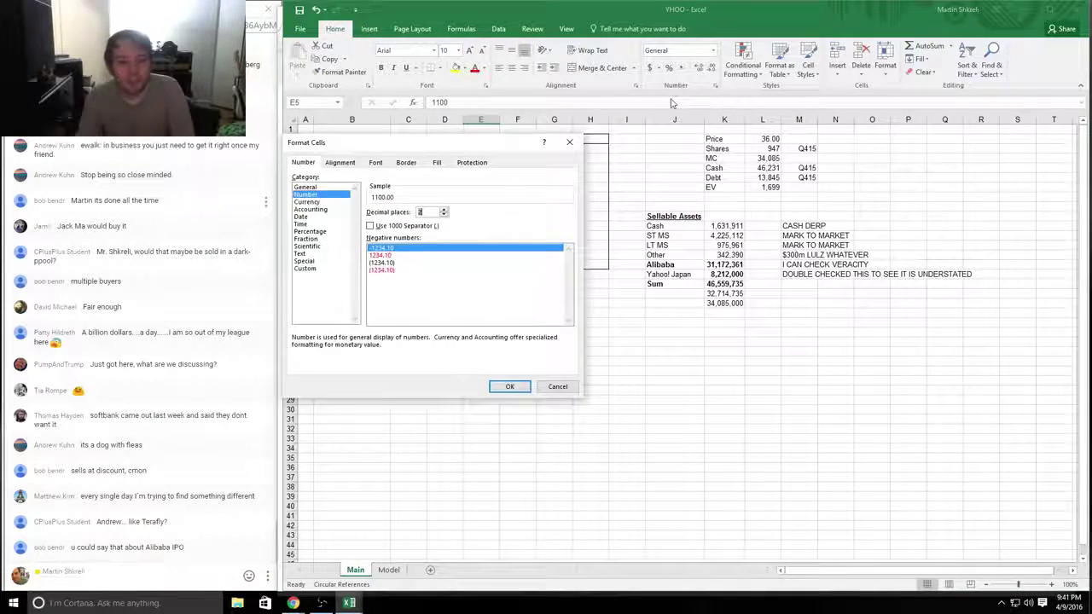
{"action": "key", "text": "Return"}
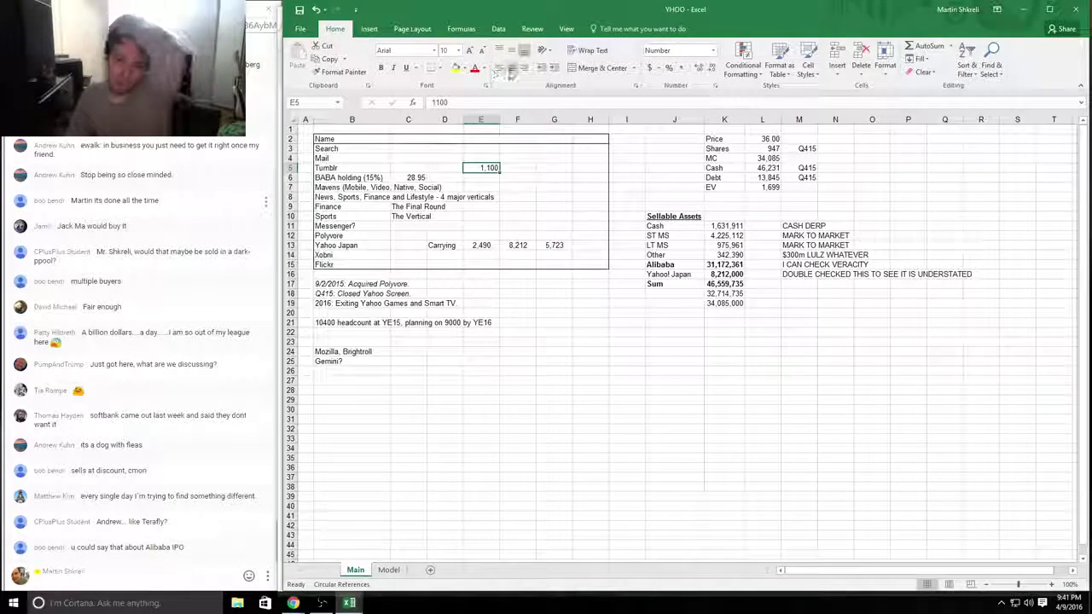
{"action": "left_click", "coordinate": [511, 67]}
Step: Try a 35%-of-EV formula (+L7*.35) in L8, then undo it
{"action": "left_click", "coordinate": [767, 197]}
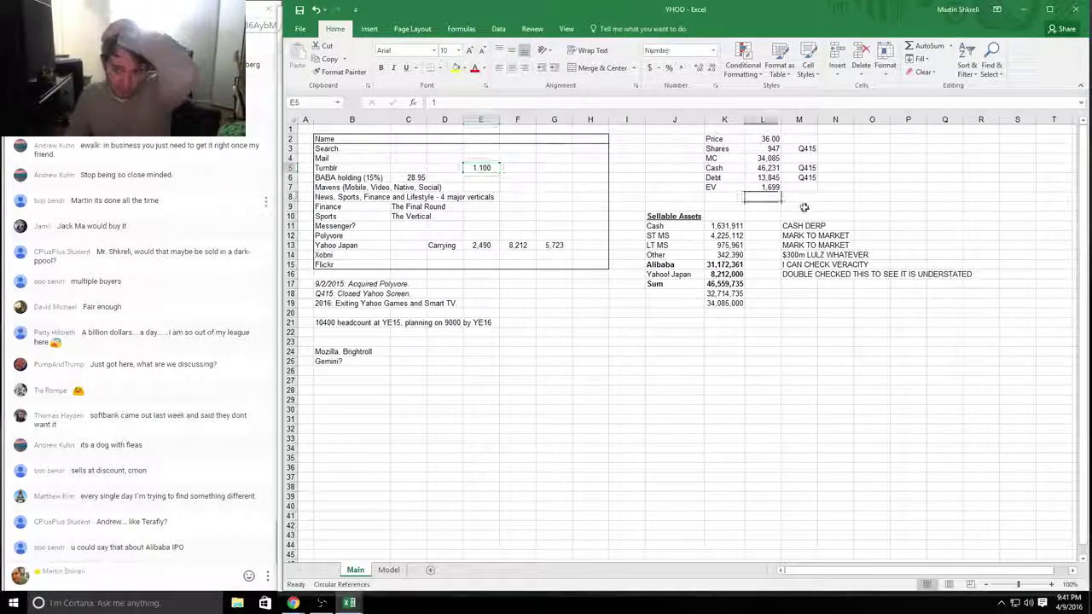
{"action": "type", "text": "+"}
{"action": "key", "text": "Up"}
{"action": "type", "text": "*.35"}
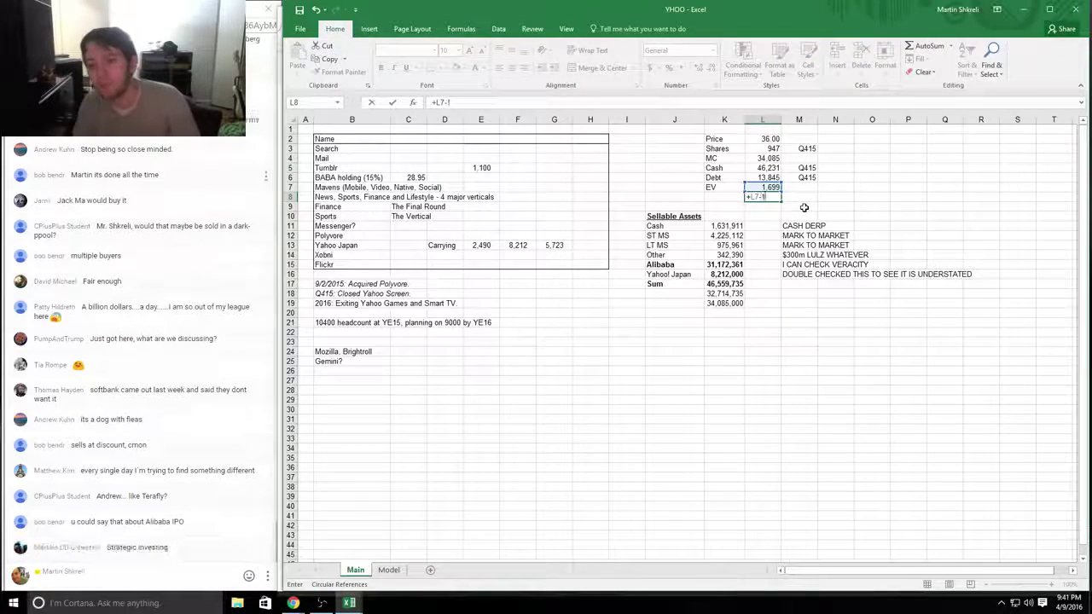
{"action": "key", "text": "Return"}
{"action": "key", "text": "ctrl+z"}
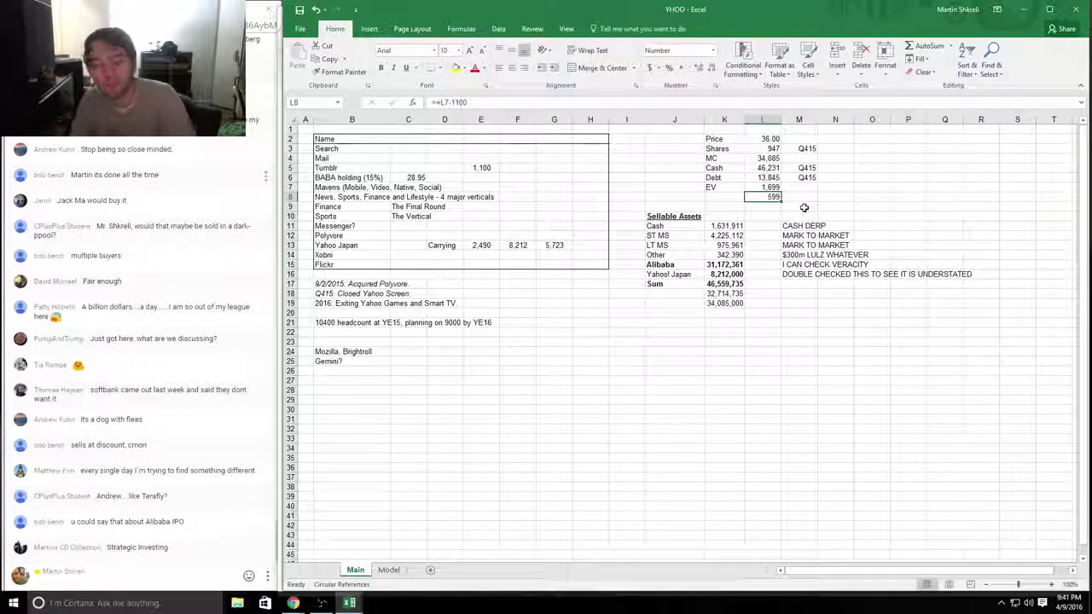
Step: Browse the business list in column B, then return to the Tumblr search results
{"action": "key", "text": "ctrl+Home"}
{"action": "key", "text": "Right"}
{"action": "key", "text": "Down"}
{"action": "key", "text": "Down"}
{"action": "key", "text": "Down"}
{"action": "key", "text": "Down"}
{"action": "key", "text": "Down"}
{"action": "key", "text": "Down"}
{"action": "key", "text": "Down"}
{"action": "key", "text": "Down"}
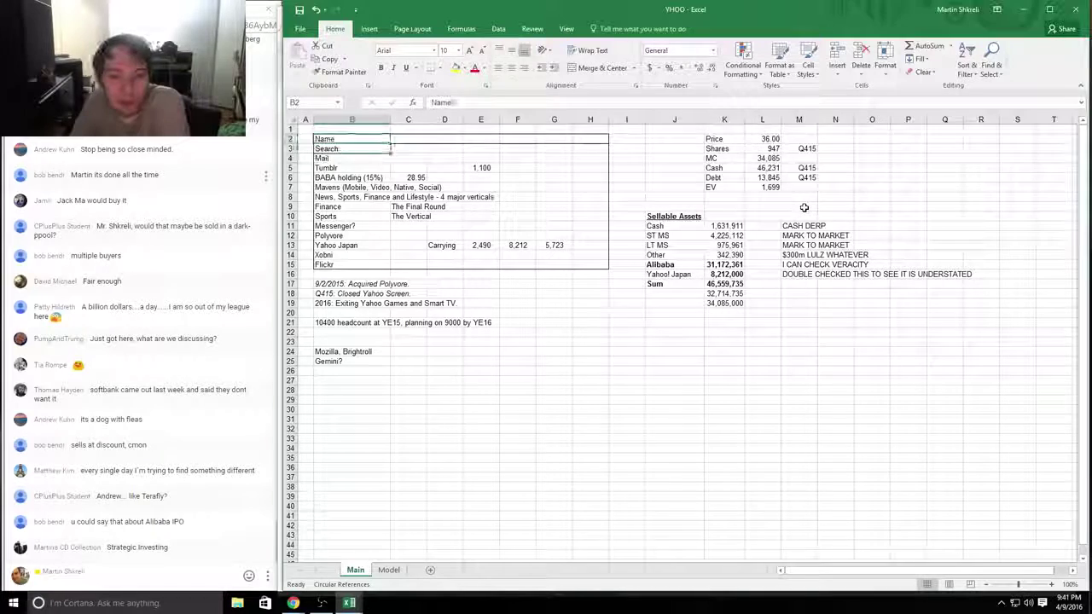
{"action": "key", "text": "Up"}
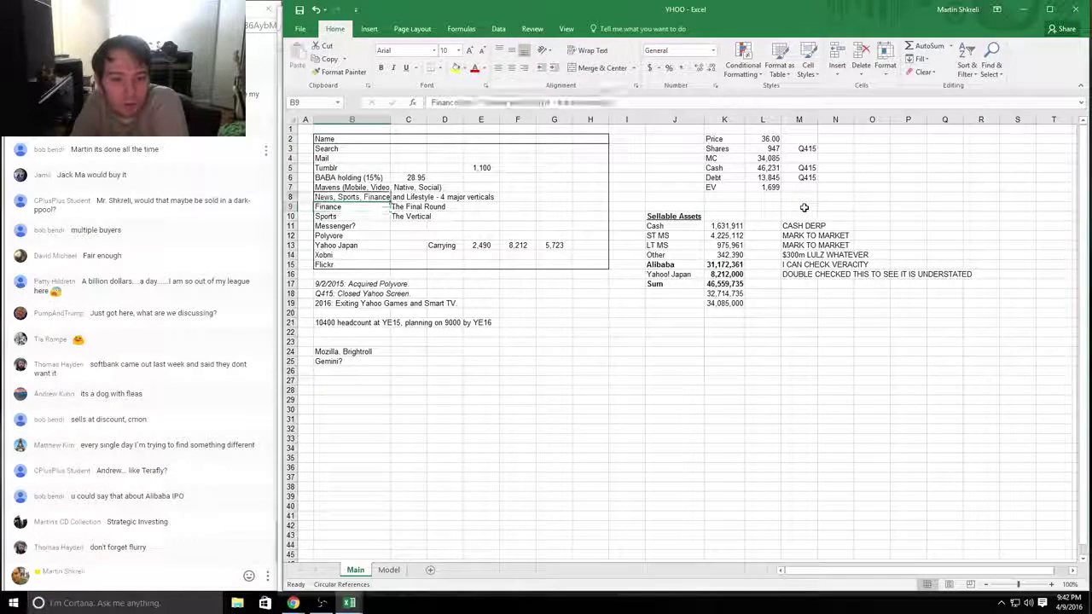
{"action": "key", "text": "Down"}
{"action": "key", "text": "Down"}
{"action": "key", "text": "Right"}
{"action": "key", "text": "Right"}
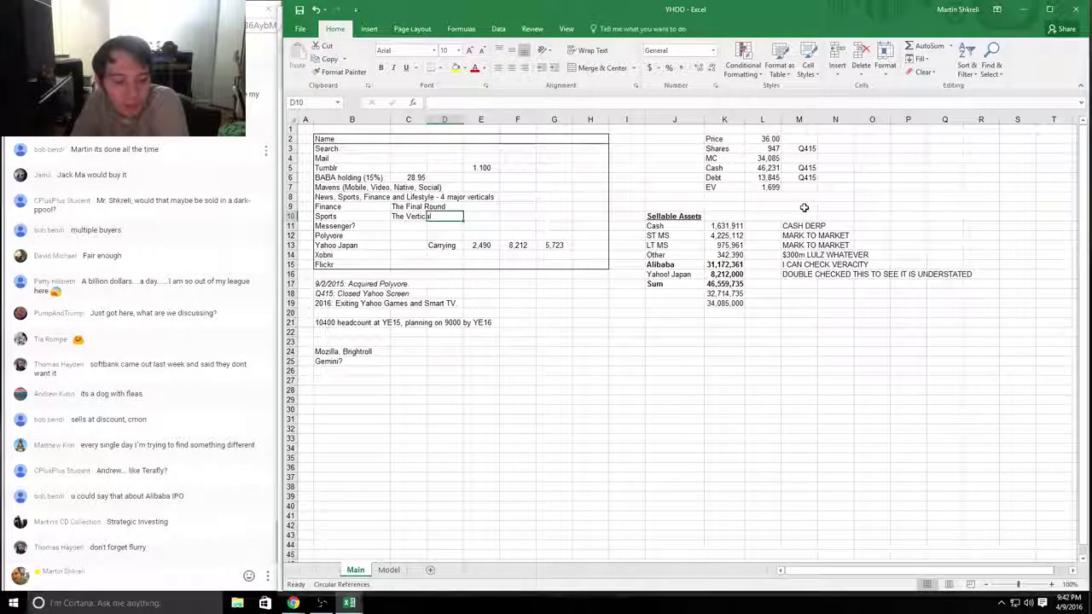
{"action": "key", "text": "ctrl+Home"}
{"action": "key", "text": "alt+Tab"}
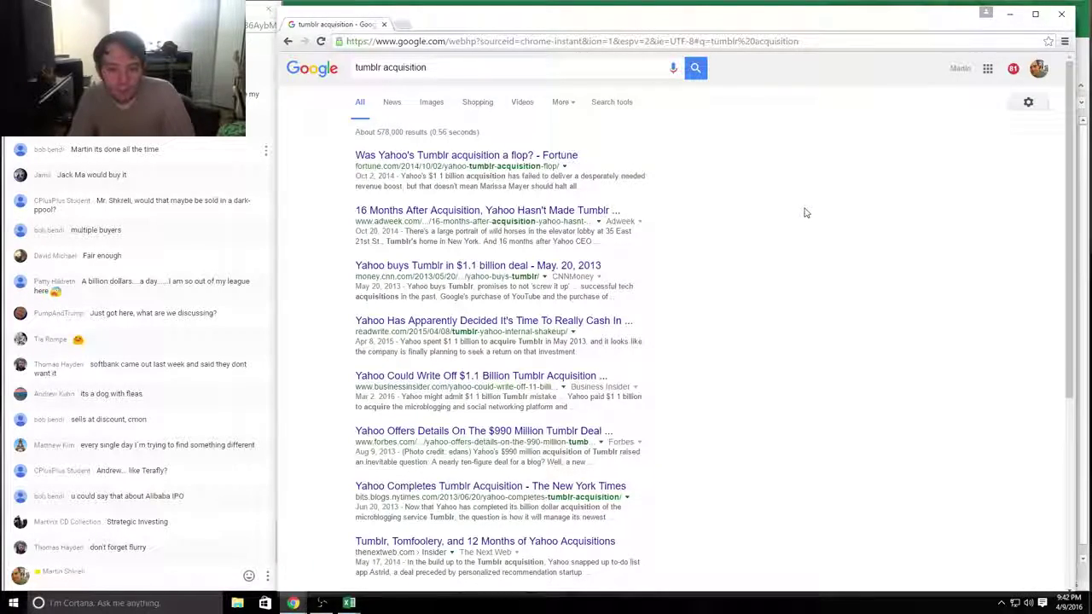
Step: Switch to the Model sheet and locate the 2013 FCF cell W41
{"action": "key", "text": "alt+Tab"}
{"action": "key", "text": "ctrl+Page_Down"}
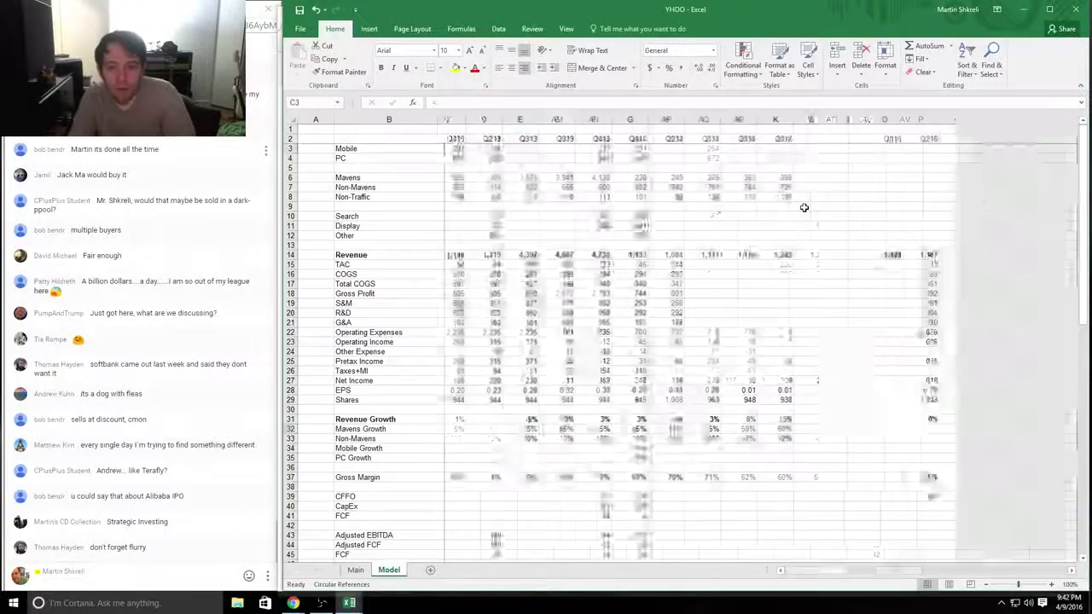
{"action": "key", "text": "Right"}
{"action": "key", "text": "Right"}
{"action": "key", "text": "Right"}
{"action": "key", "text": "Right"}
{"action": "key", "text": "Right"}
{"action": "key", "text": "Right"}
{"action": "key", "text": "Right"}
{"action": "key", "text": "Right"}
{"action": "key", "text": "Right"}
{"action": "key", "text": "Right"}
{"action": "key", "text": "Right"}
{"action": "key", "text": "Right"}
{"action": "key", "text": "Right"}
{"action": "key", "text": "Right"}
{"action": "key", "text": "Right"}
{"action": "key", "text": "Right"}
{"action": "key", "text": "Right"}
{"action": "key", "text": "Right"}
{"action": "key", "text": "Right"}
{"action": "key", "text": "Right"}
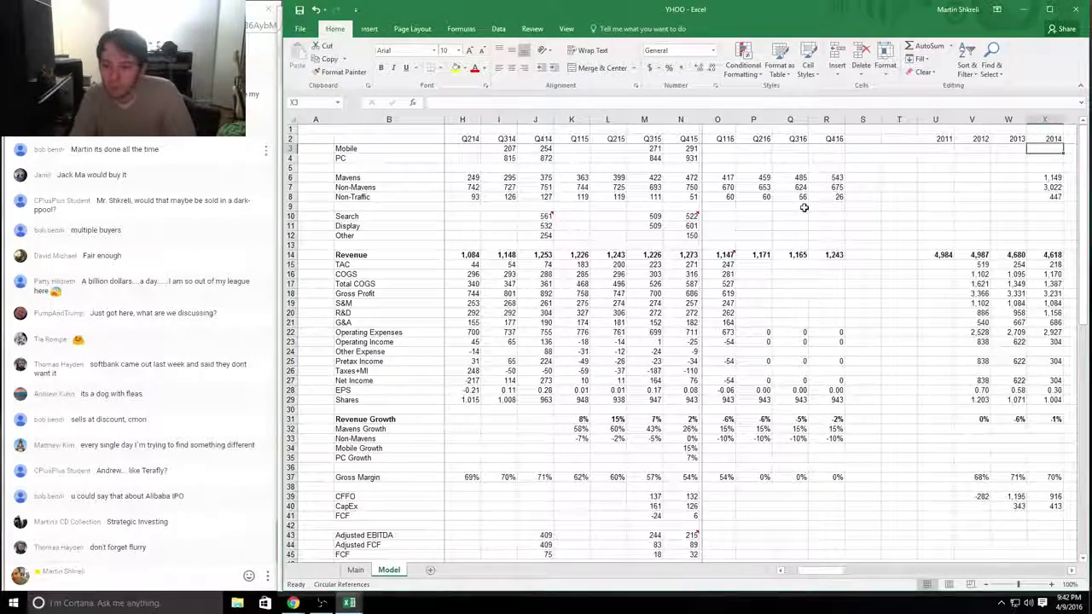
{"action": "key", "text": "Down"}
{"action": "key", "text": "Page_Down"}
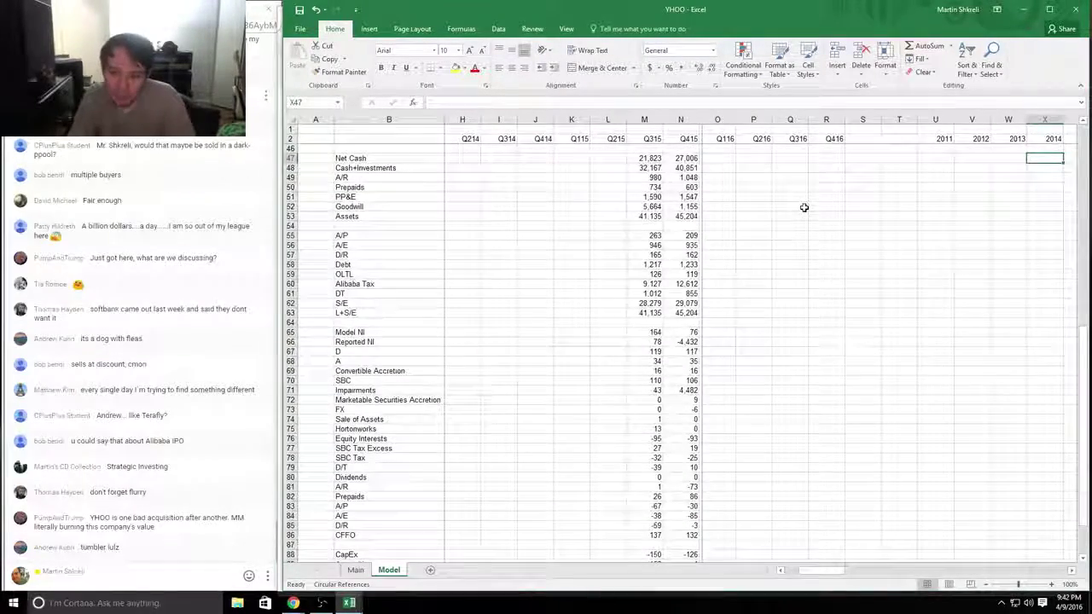
{"action": "key", "text": "Page_Down"}
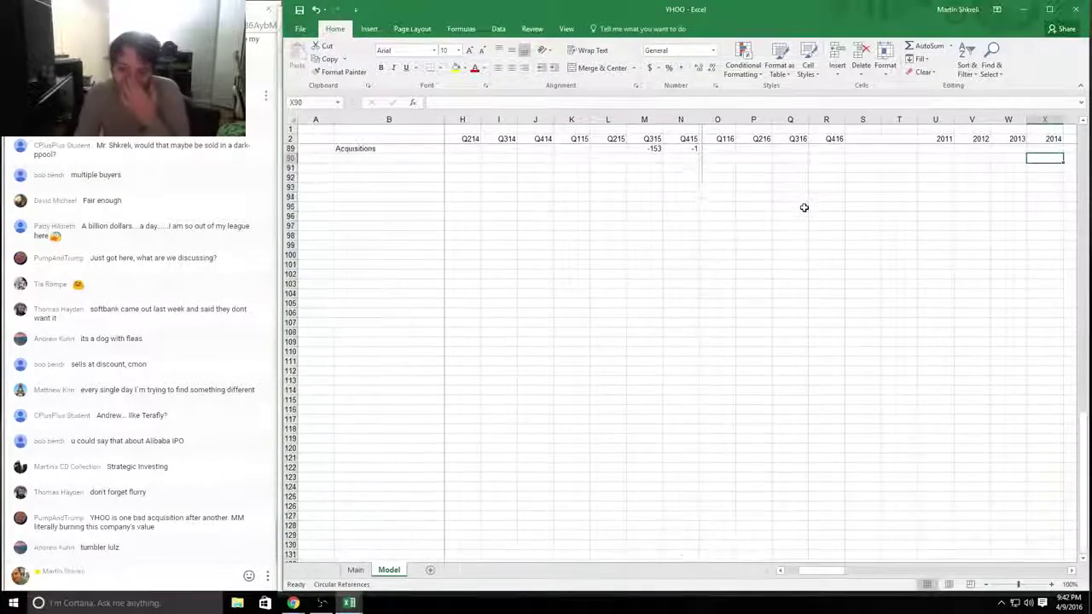
{"action": "key", "text": "Page_Up"}
{"action": "key", "text": "Left"}
{"action": "key", "text": "Left"}
{"action": "key", "text": "Left"}
{"action": "key", "text": "Left"}
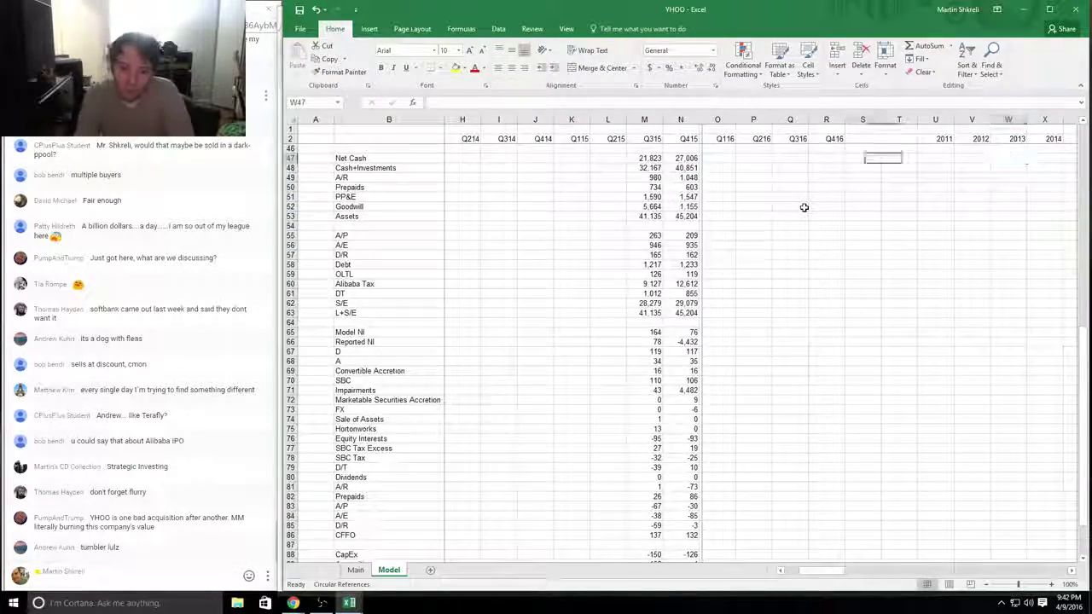
{"action": "key", "text": "Right"}
{"action": "key", "text": "Right"}
{"action": "key", "text": "Right"}
{"action": "key", "text": "Right"}
{"action": "key", "text": "Right"}
{"action": "key", "text": "Right"}
{"action": "key", "text": "Right"}
{"action": "key", "text": "Right"}
{"action": "key", "text": "Right"}
{"action": "key", "text": "Right"}
{"action": "key", "text": "Right"}
{"action": "key", "text": "Right"}
{"action": "key", "text": "Right"}
{"action": "key", "text": "Right"}
{"action": "key", "text": "Right"}
{"action": "key", "text": "Page_Up"}
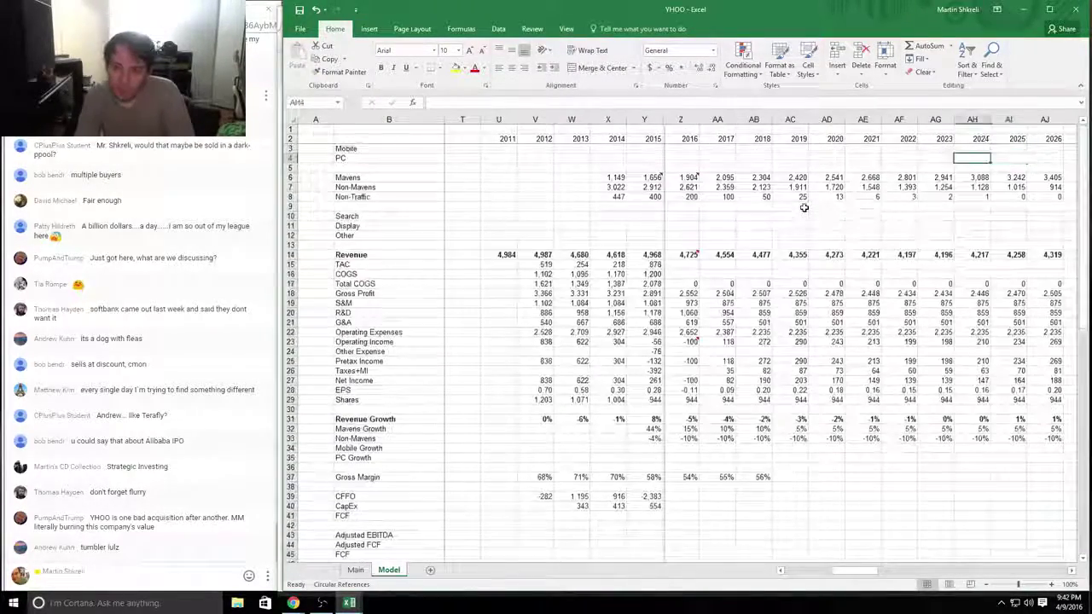
{"action": "key", "text": "Left"}
{"action": "key", "text": "Left"}
{"action": "key", "text": "Left"}
{"action": "key", "text": "Left"}
{"action": "key", "text": "Left"}
{"action": "key", "text": "Left"}
{"action": "key", "text": "Left"}
{"action": "key", "text": "Left"}
{"action": "key", "text": "Down"}
{"action": "key", "text": "Down"}
{"action": "key", "text": "Down"}
{"action": "key", "text": "Down"}
{"action": "key", "text": "Down"}
{"action": "key", "text": "Down"}
{"action": "key", "text": "Down"}
{"action": "key", "text": "Down"}
{"action": "key", "text": "Down"}
{"action": "key", "text": "Down"}
{"action": "key", "text": "Down"}
{"action": "key", "text": "Down"}
{"action": "key", "text": "Down"}
{"action": "key", "text": "Down"}
{"action": "key", "text": "Down"}
{"action": "key", "text": "Down"}
{"action": "key", "text": "Down"}
{"action": "key", "text": "Down"}
{"action": "key", "text": "Down"}
{"action": "key", "text": "Down"}
{"action": "key", "text": "Down"}
{"action": "key", "text": "Down"}
{"action": "key", "text": "Down"}
{"action": "key", "text": "Down"}
{"action": "key", "text": "Down"}
{"action": "key", "text": "Down"}
{"action": "key", "text": "Down"}
{"action": "key", "text": "Down"}
{"action": "key", "text": "Down"}
{"action": "key", "text": "Down"}
{"action": "key", "text": "Down"}
{"action": "key", "text": "Down"}
{"action": "key", "text": "Down"}
{"action": "key", "text": "Down"}
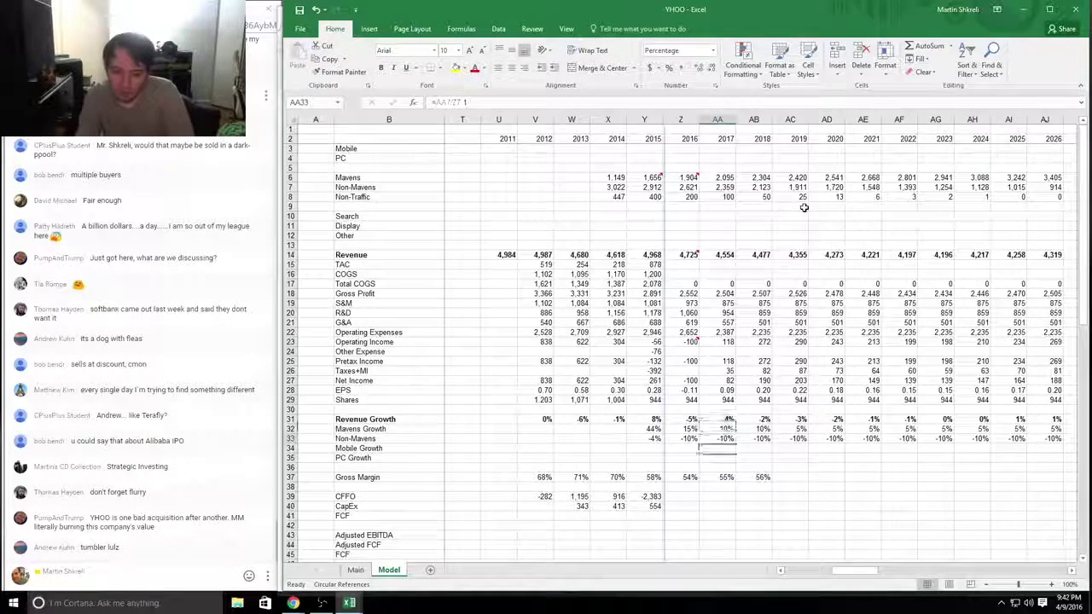
{"action": "key", "text": "Left"}
{"action": "key", "text": "Left"}
{"action": "key", "text": "Left"}
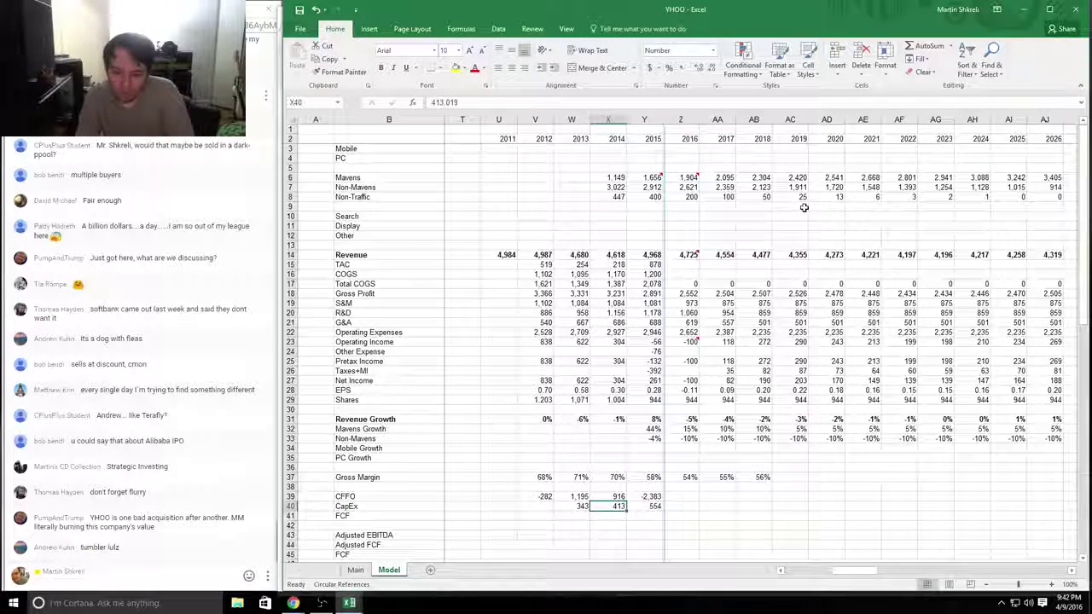
{"action": "key", "text": "Left"}
{"action": "key", "text": "Down"}
Step: Enter =+W39-W40 in W41 and paste it into X41:Y41, giving 852, 503, -2,938
{"action": "type", "text": "=+"}
{"action": "key", "text": "Up"}
{"action": "key", "text": "Up"}
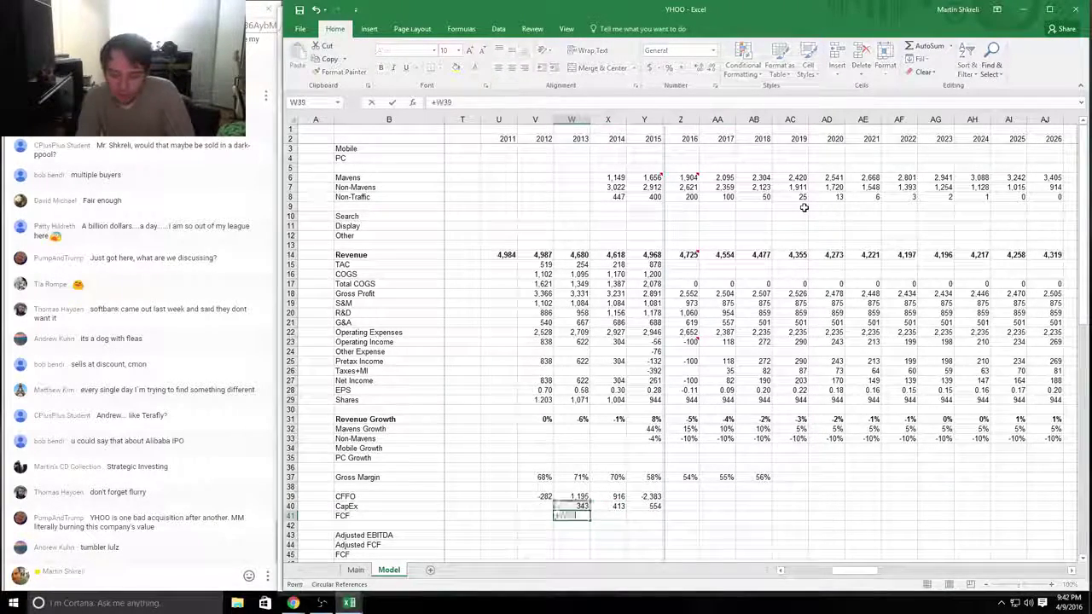
{"action": "type", "text": "-"}
{"action": "key", "text": "Down"}
{"action": "key", "text": "ctrl+Return"}
{"action": "key", "text": "ctrl+c"}
{"action": "key", "text": "Right"}
{"action": "key", "text": "shift+Right"}
{"action": "key", "text": "ctrl+v"}
{"action": "key", "text": "Escape"}
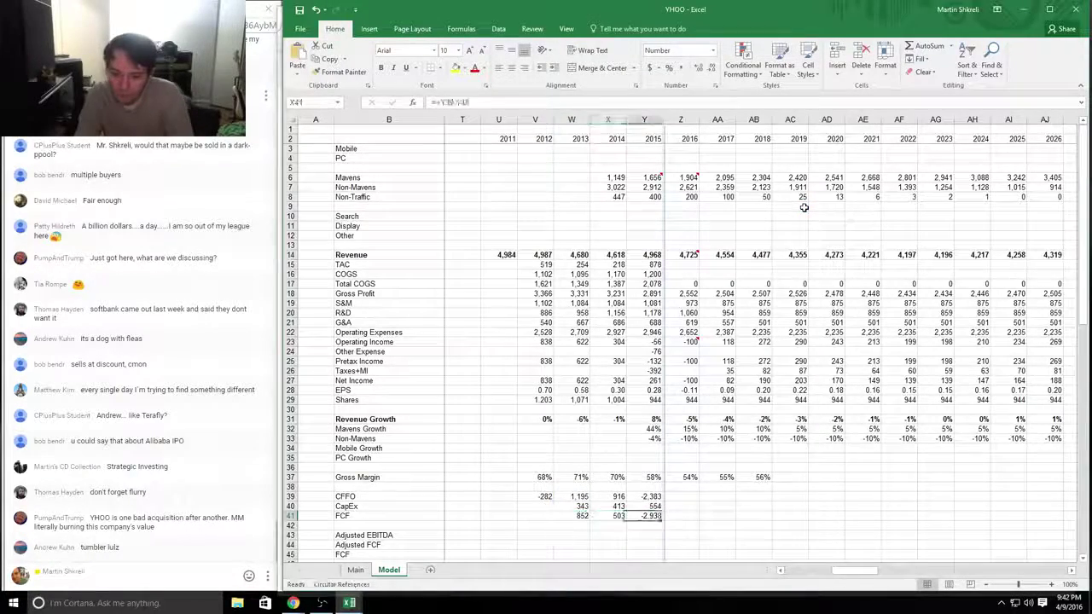
{"action": "key", "text": "Right"}
{"action": "key", "text": "Right"}
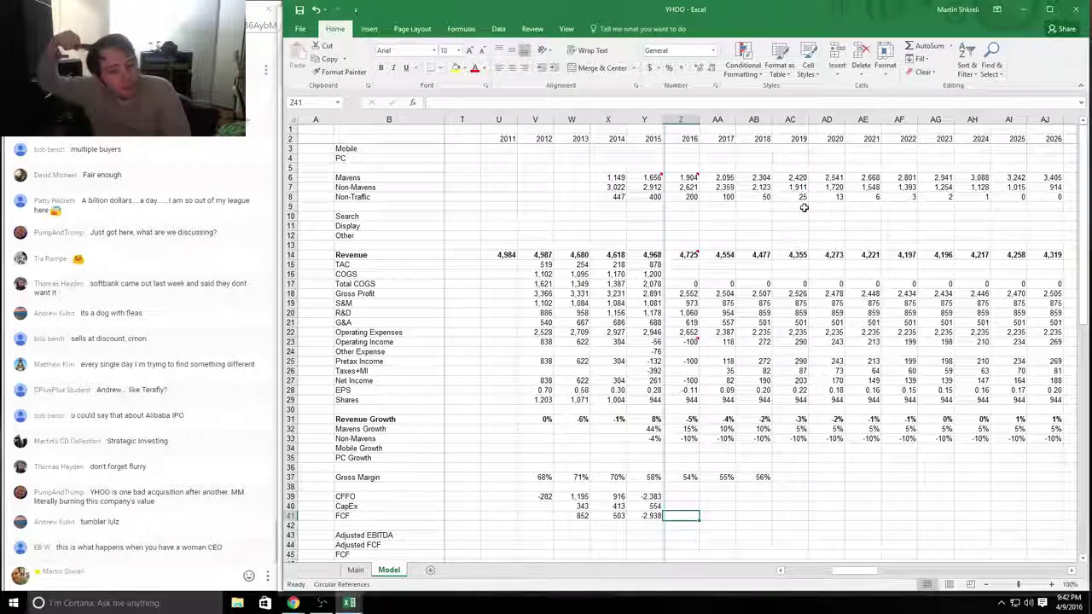
Step: Check the 2014–2015 CFFO and CapEx values and the Z14/Z23 comments, then return to the Main sheet
{"action": "key", "text": "Left"}
{"action": "key", "text": "Up"}
{"action": "key", "text": "Up"}
{"action": "key", "text": "Left"}
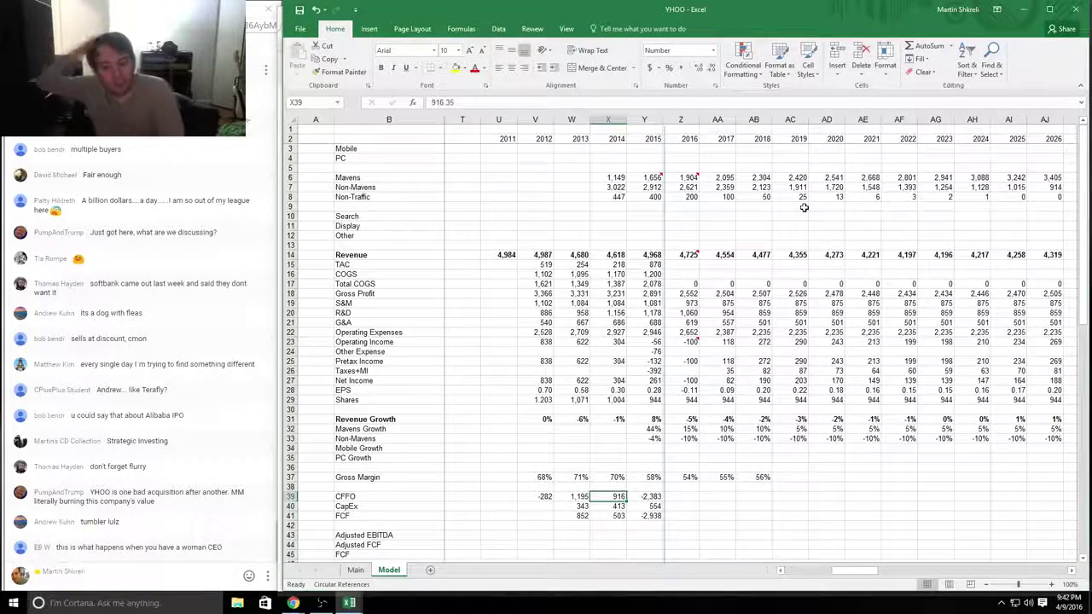
{"action": "key", "text": "Right"}
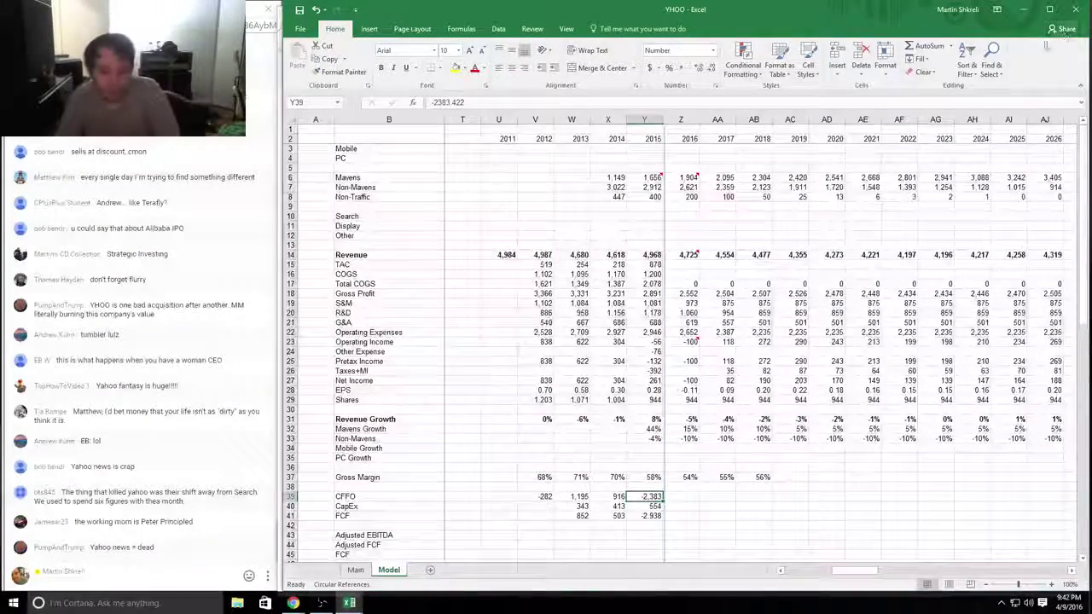
{"action": "key", "text": "Right"}
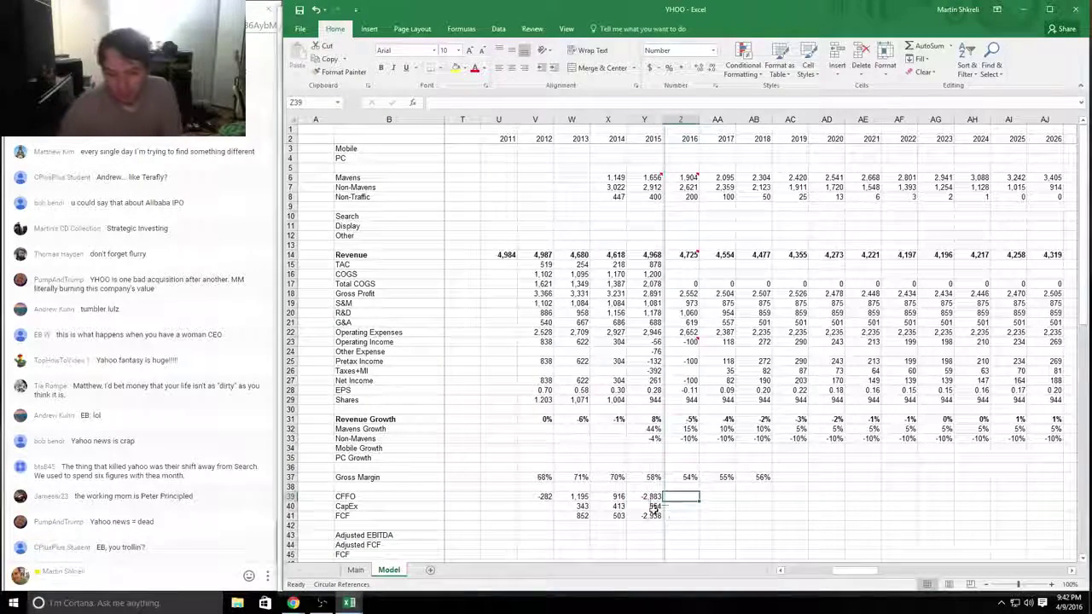
{"action": "left_click_drag", "start_coordinate": [659, 512], "coordinate": [898, 469]}
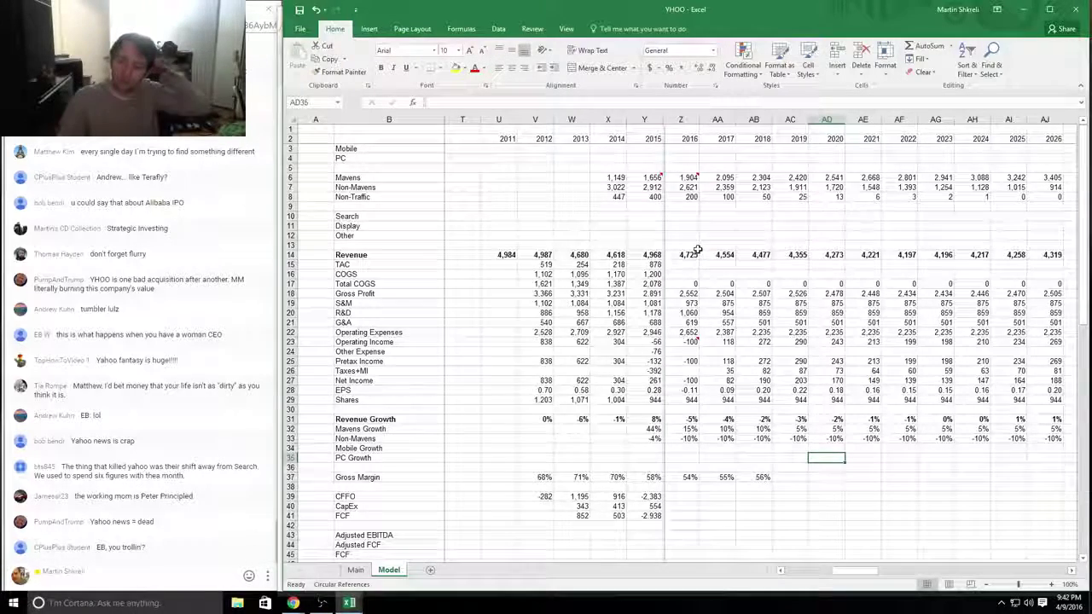
{"action": "mouse_move", "coordinate": [689, 254]}
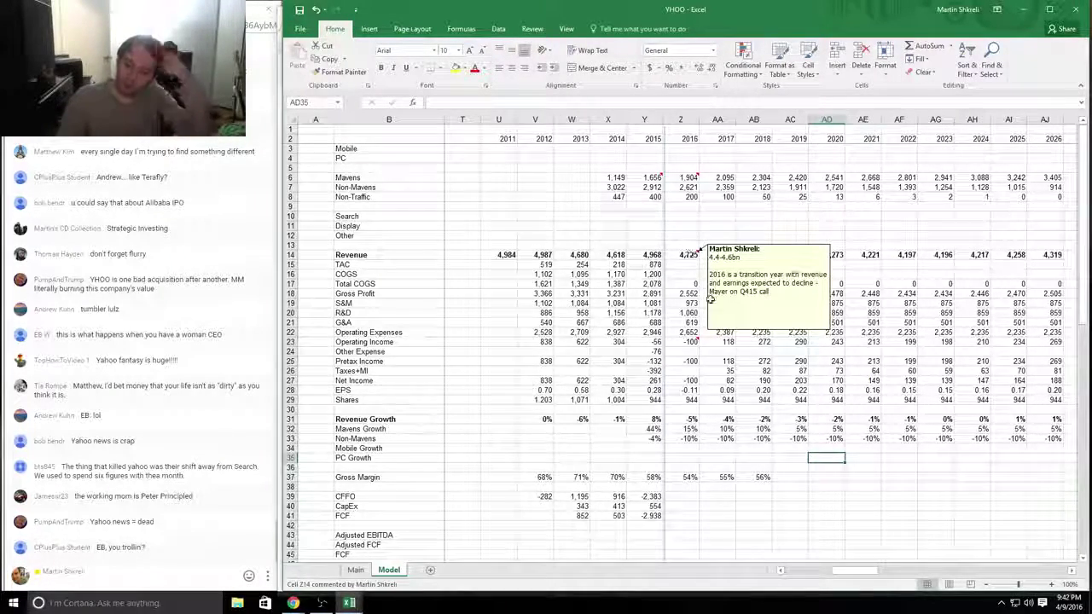
{"action": "mouse_move", "coordinate": [686, 343]}
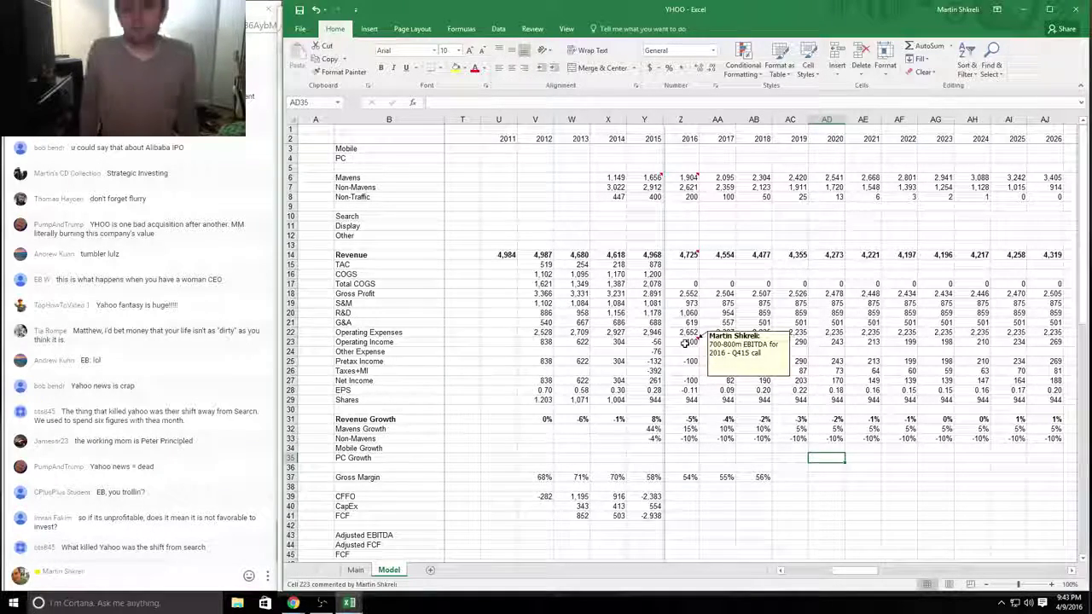
{"action": "left_click", "coordinate": [653, 506]}
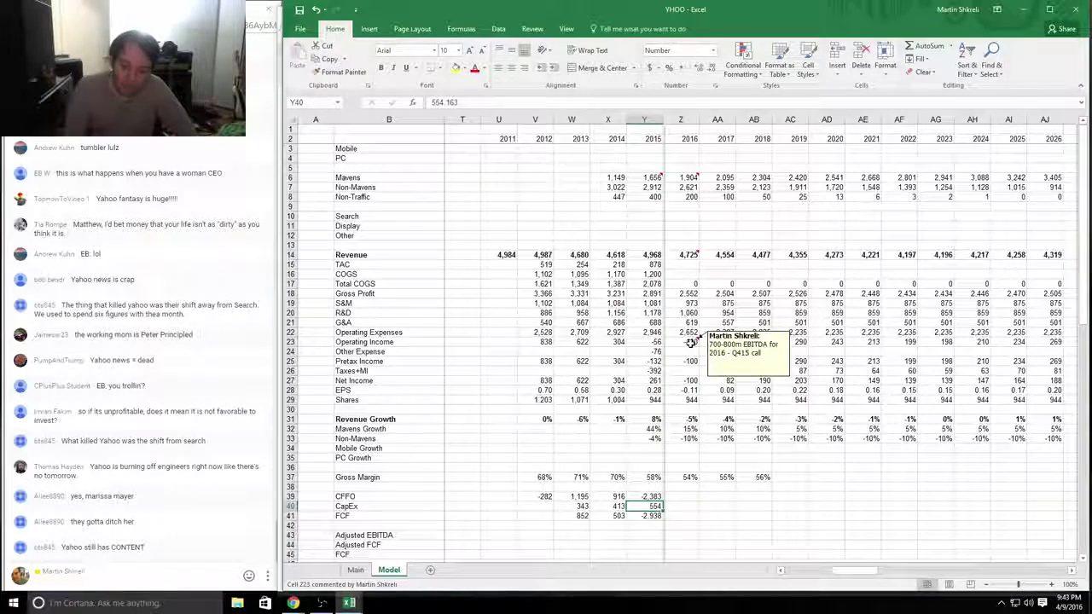
{"action": "key", "text": "ctrl+Page_Up"}
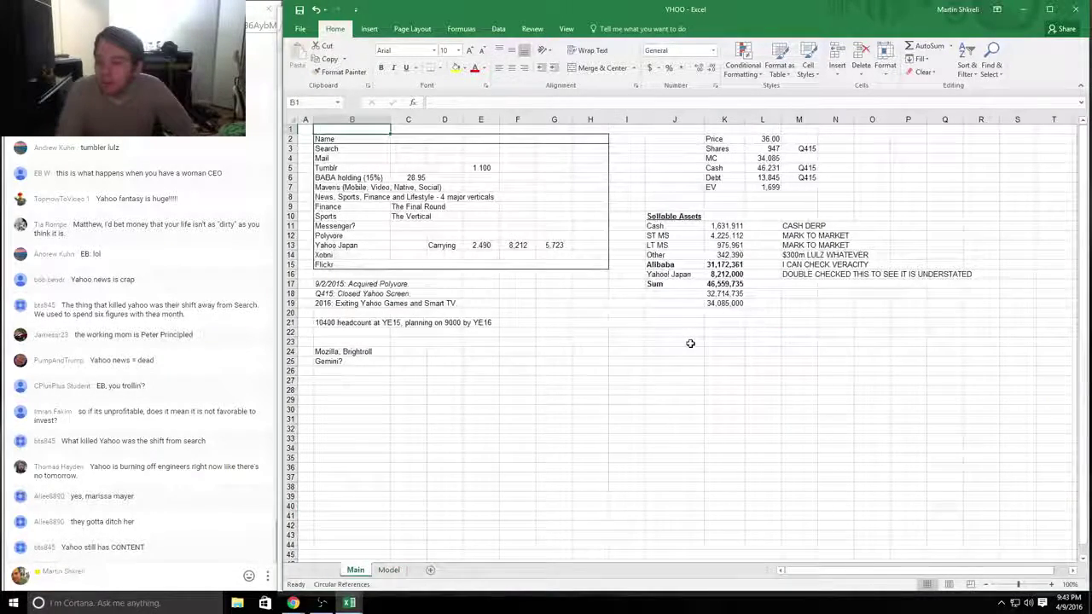
Step: Enter 200 in O8 and =+O8*10 in O9 for the Reasonable scenario, giving 2000
{"action": "key", "text": "Right"}
{"action": "key", "text": "Right"}
{"action": "key", "text": "Right"}
{"action": "key", "text": "Down"}
{"action": "key", "text": "Down"}
{"action": "key", "text": "Down"}
{"action": "key", "text": "Down"}
{"action": "key", "text": "Down"}
{"action": "key", "text": "Down"}
{"action": "key", "text": "Down"}
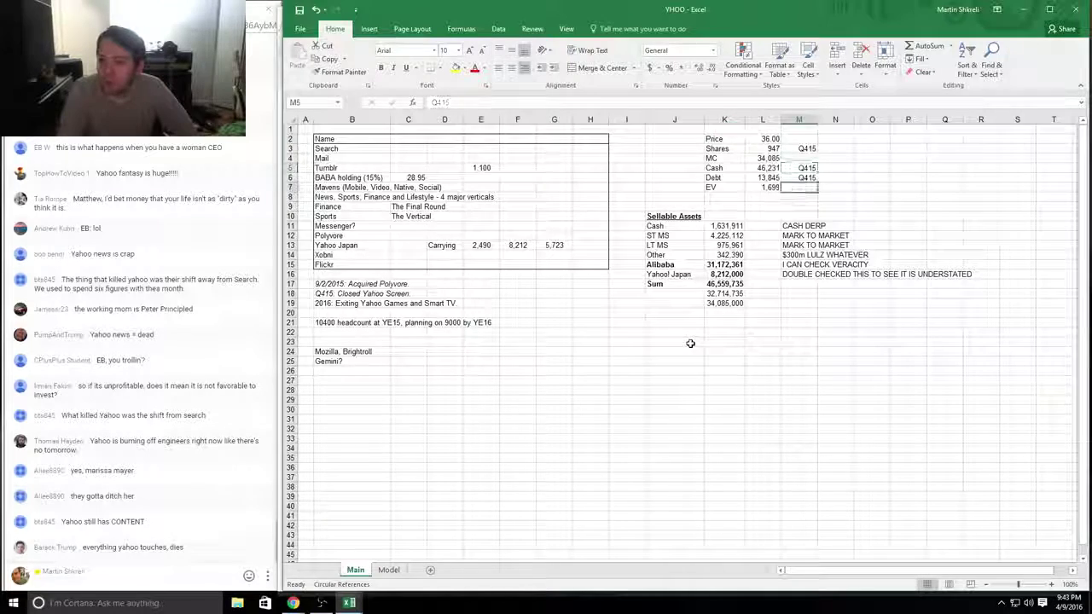
{"action": "type", "text": "+20%"}
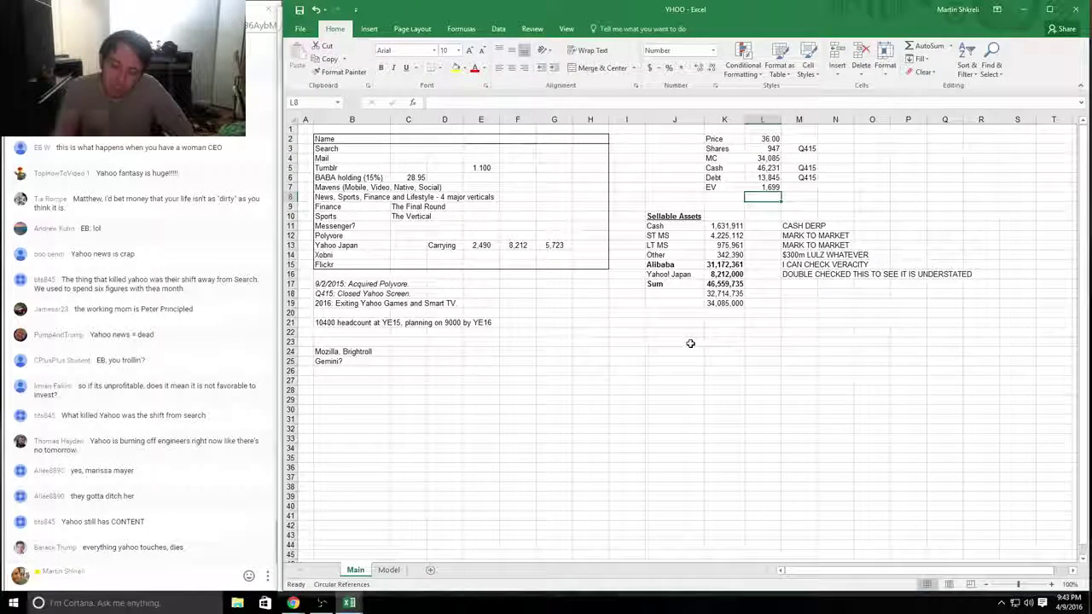
{"action": "key", "text": "ctrl+Return"}
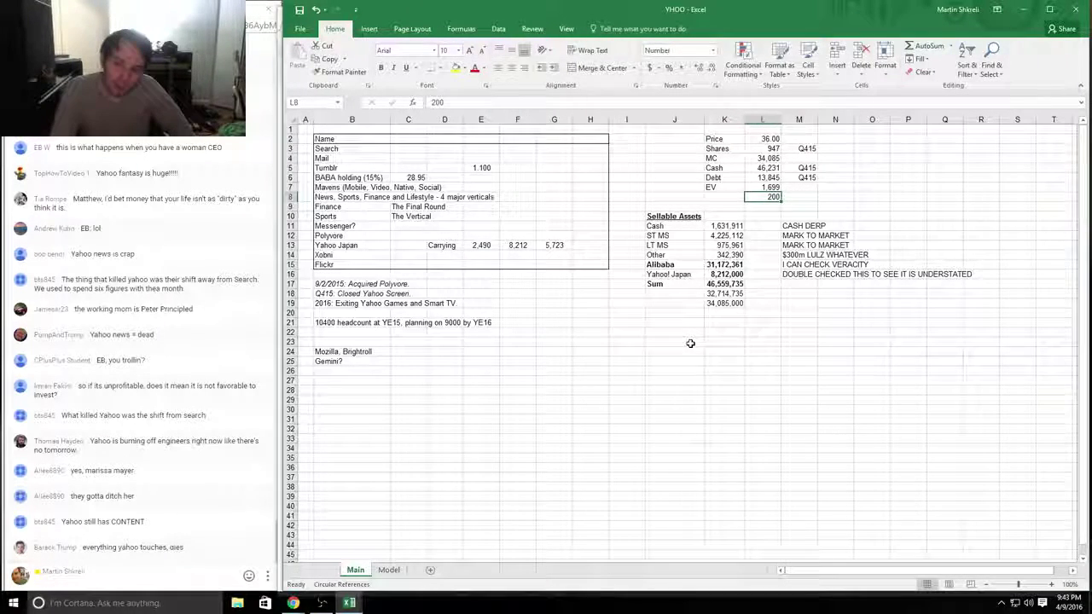
{"action": "key", "text": "Delete"}
{"action": "key", "text": "Right"}
{"action": "key", "text": "Right"}
{"action": "key", "text": "Right"}
{"action": "type", "text": "+200"}
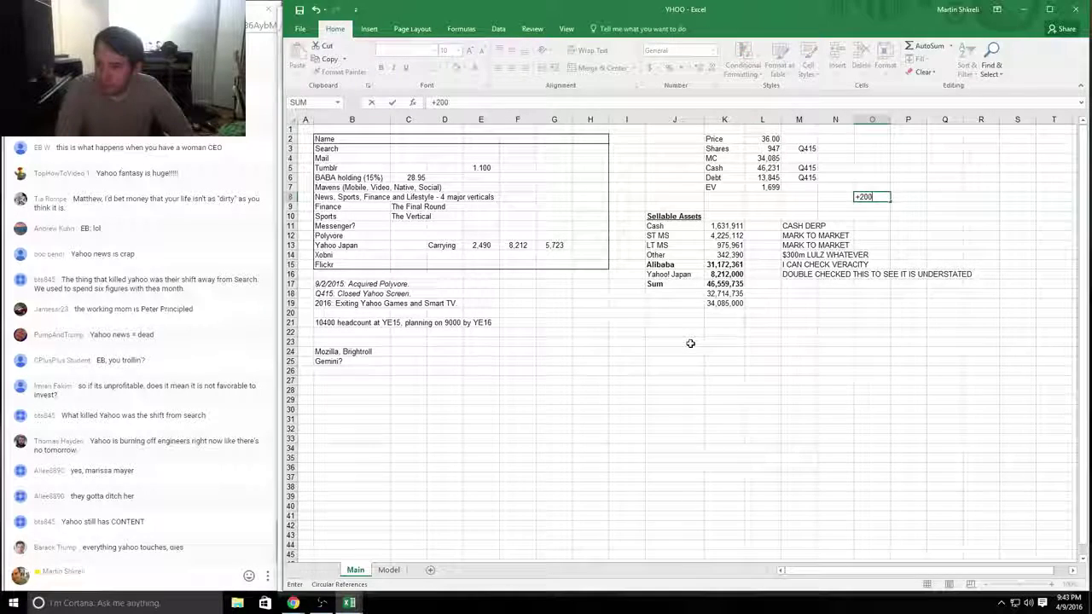
{"action": "key", "text": "Return"}
{"action": "type", "text": "+"}
{"action": "key", "text": "Up"}
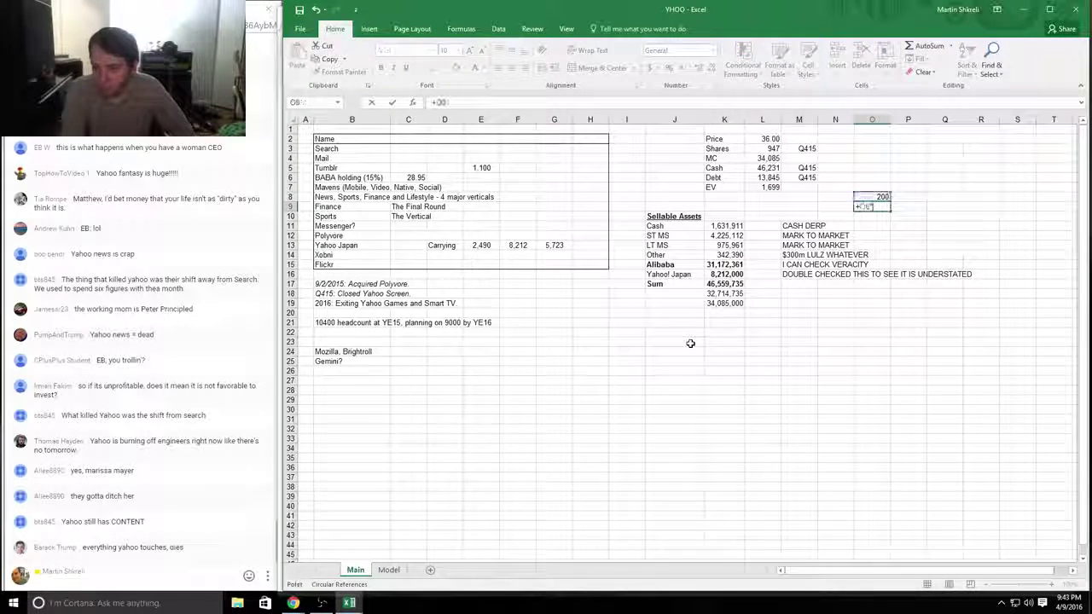
{"action": "type", "text": "*10"}
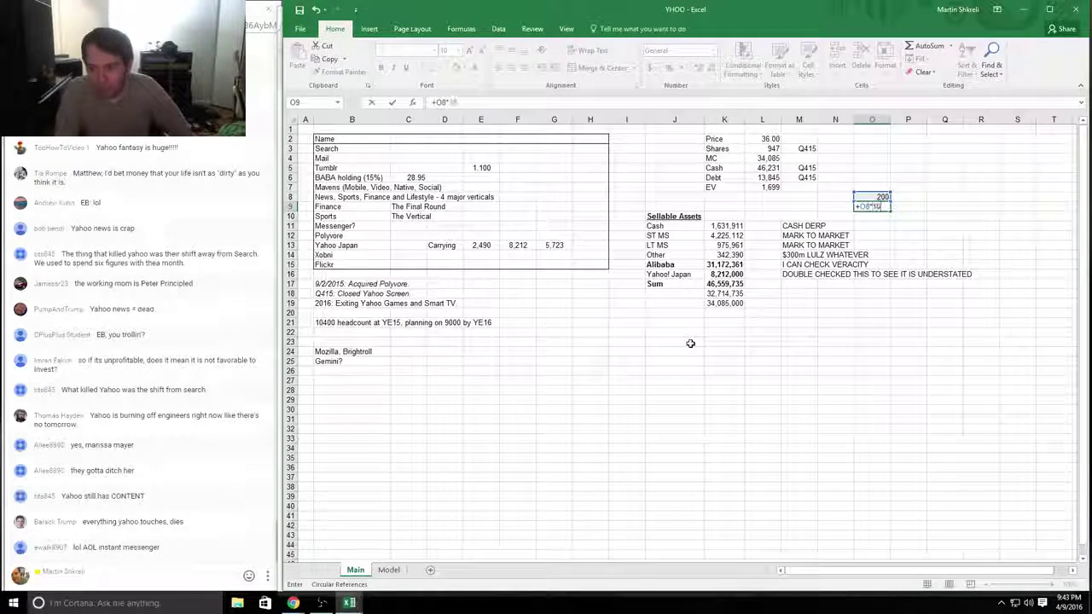
{"action": "key", "text": "Return"}
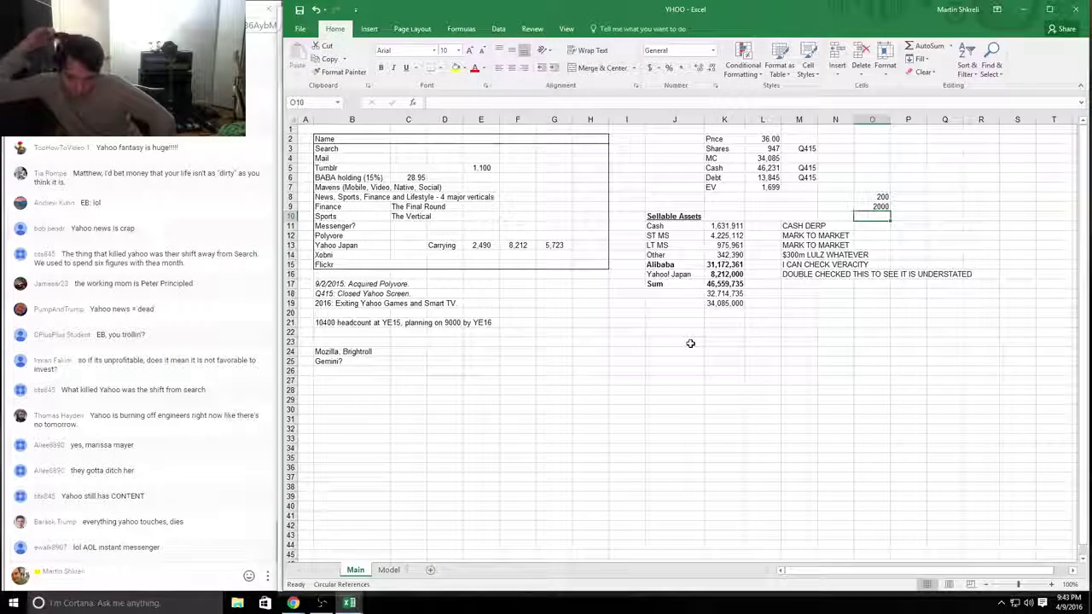
Step: Enter 400 in P8 and =+P8*15 in P9, giving 6000, and bold both totals
{"action": "key", "text": "Right"}
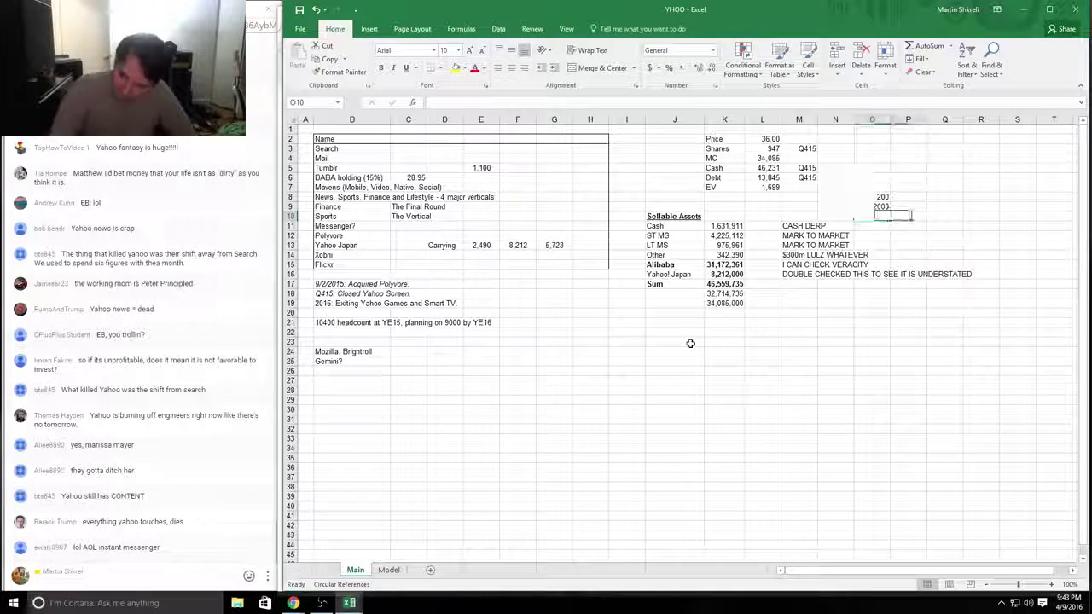
{"action": "key", "text": "Up"}
{"action": "key", "text": "Up"}
{"action": "type", "text": "410"}
{"action": "key", "text": "BackSpace"}
{"action": "key", "text": "BackSpace"}
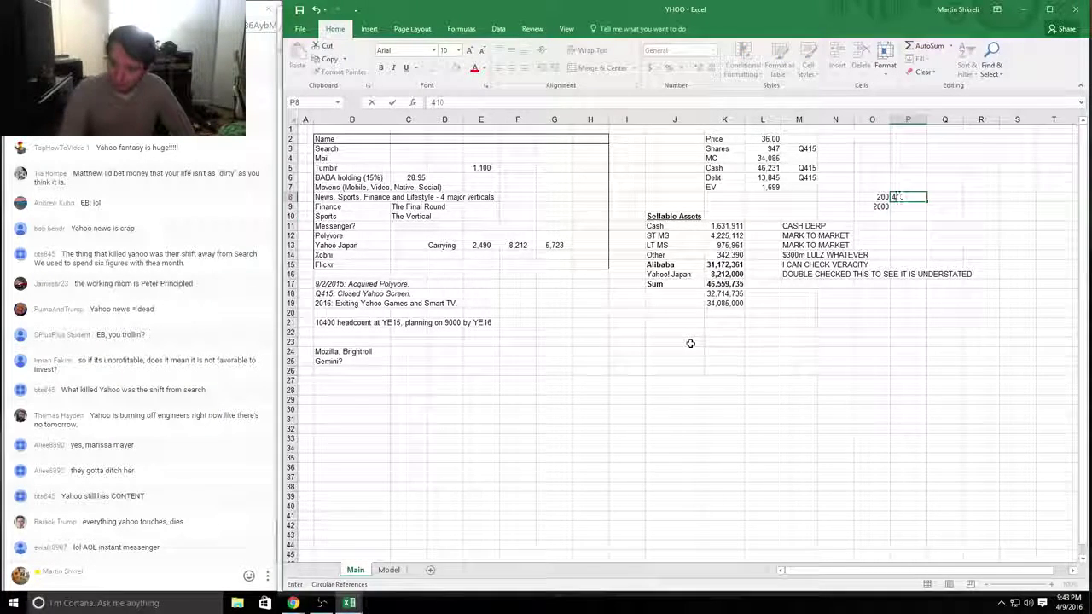
{"action": "type", "text": "00"}
{"action": "key", "text": "Return"}
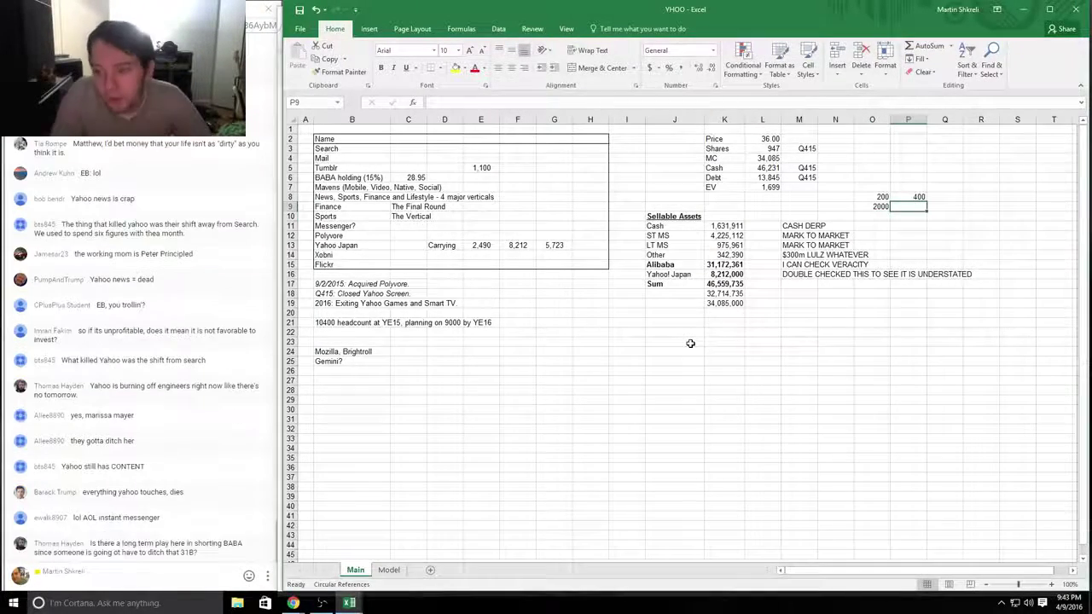
{"action": "type", "text": "+"}
{"action": "key", "text": "Up"}
{"action": "type", "text": "*1"}
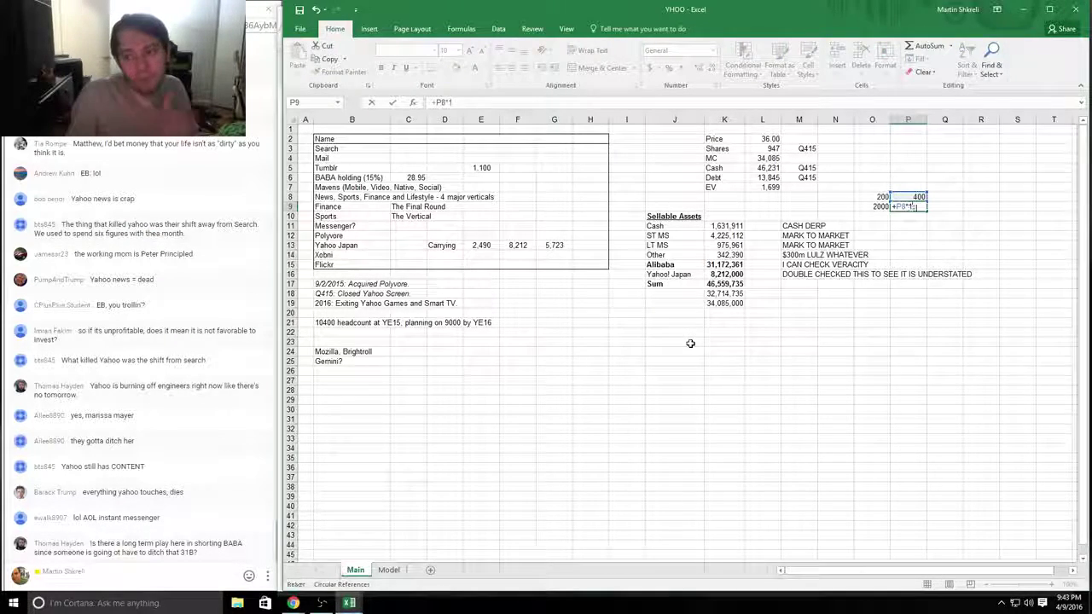
{"action": "type", "text": "5"}
{"action": "key", "text": "Left"}
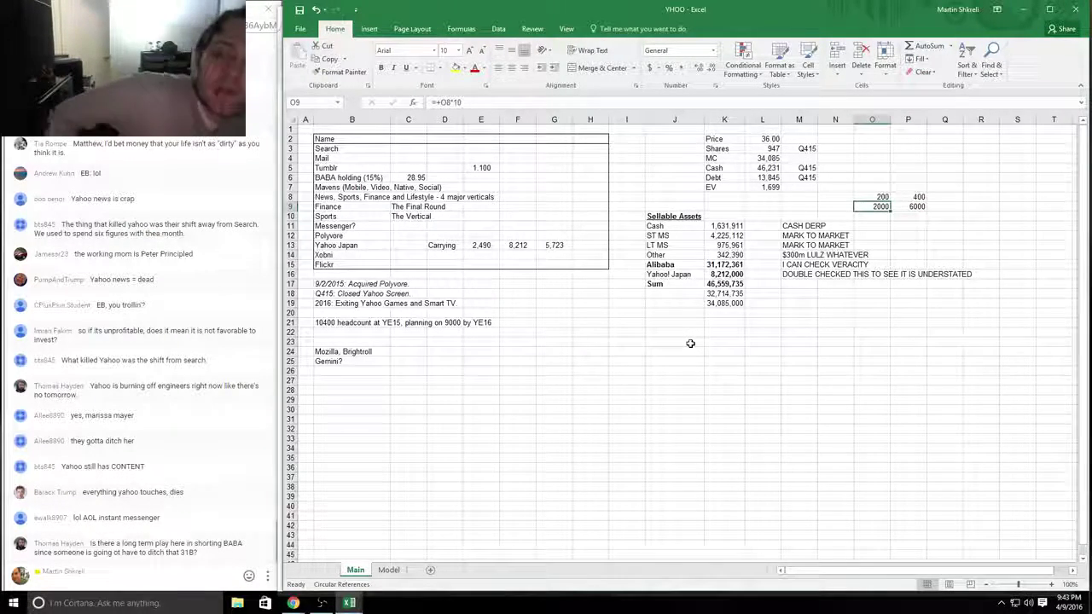
{"action": "key", "text": "shift+Right"}
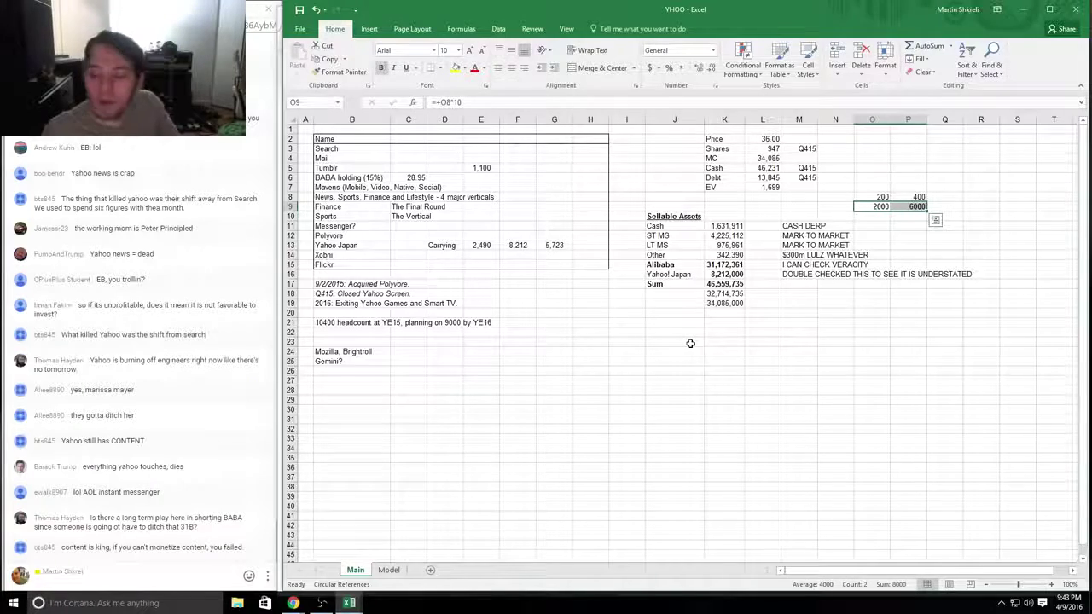
{"action": "key", "text": "ctrl+b"}
Step: Add the scenario headings 'SellOut' in P7 and 'Reasonable but stil' in O7
{"action": "key", "text": "Up"}
{"action": "key", "text": "Up"}
{"action": "key", "text": "Right"}
{"action": "type", "text": "Sell"}
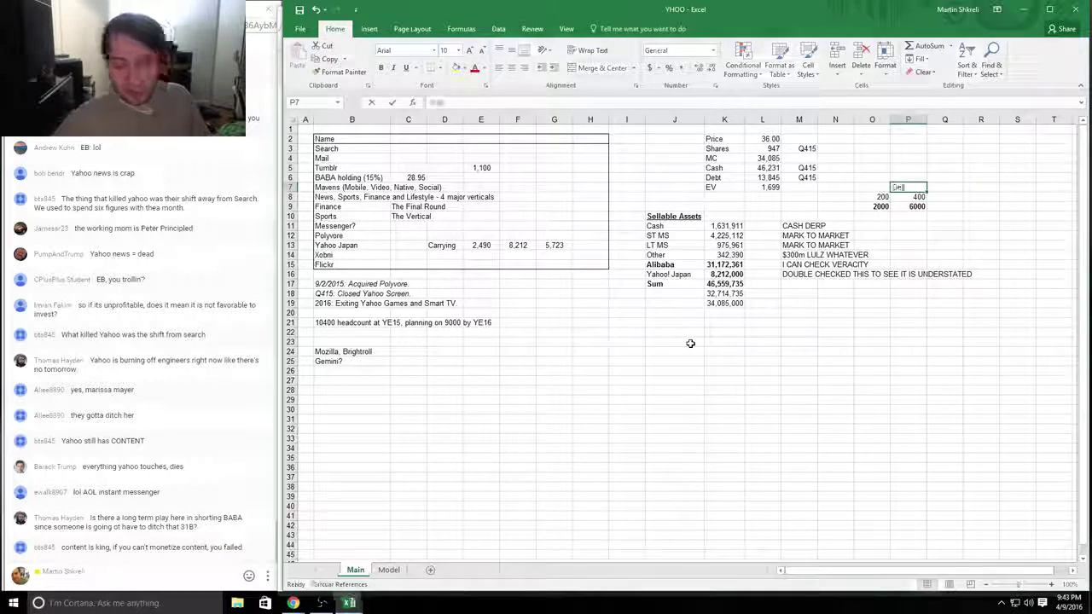
{"action": "type", "text": "Outrageous"}
{"action": "key", "text": "Left"}
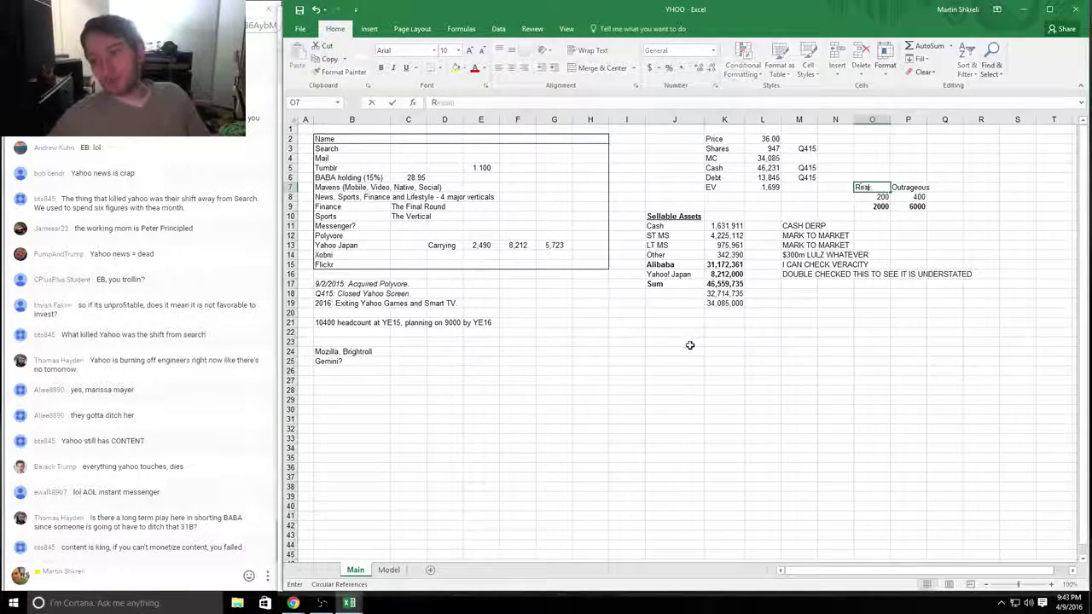
{"action": "type", "text": "Reasonable"}
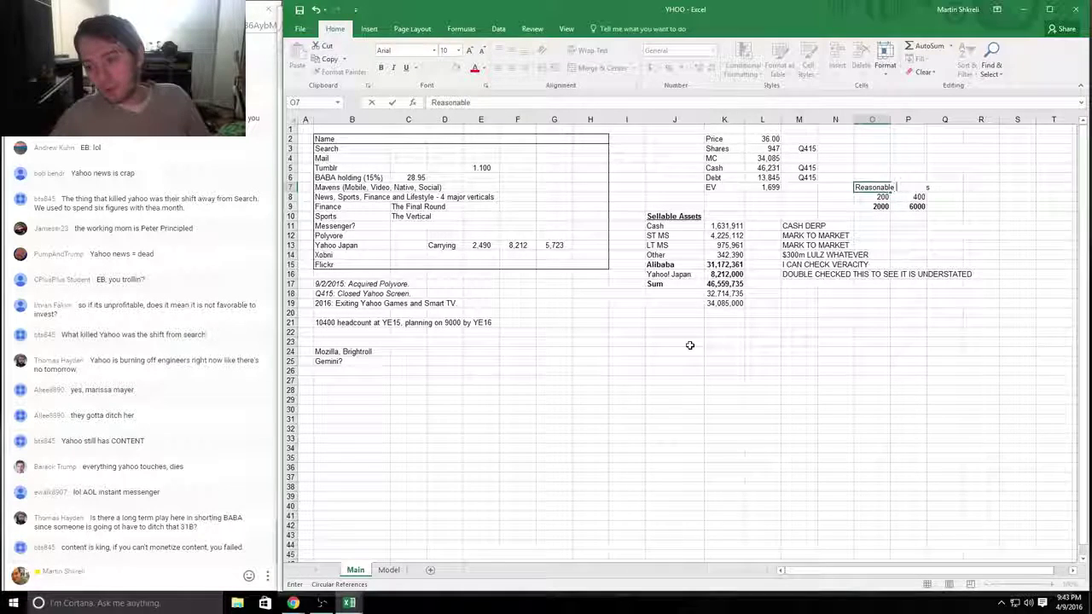
{"action": "type", "text": " but still Sangu"}
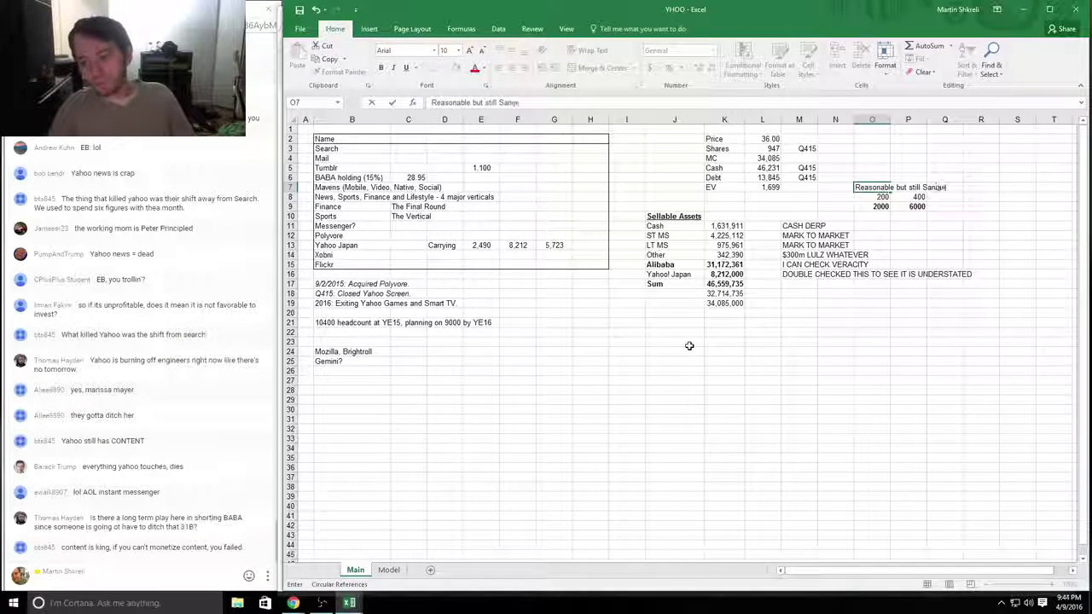
{"action": "key", "text": "Return"}
{"action": "key", "text": "Down"}
{"action": "key", "text": "Down"}
{"action": "key", "text": "Down"}
{"action": "key", "text": "Down"}
{"action": "key", "text": "Down"}
{"action": "key", "text": "Down"}
{"action": "key", "text": "Down"}
{"action": "key", "text": "Down"}
{"action": "key", "text": "Down"}
{"action": "key", "text": "Down"}
{"action": "key", "text": "Down"}
{"action": "key", "text": "Down"}
Step: Type a 'Yahoo! Business' label and clear the old 34,085,000 and 32,714,735 figures
{"action": "key", "text": "Left"}
{"action": "key", "text": "Left"}
{"action": "key", "text": "Left"}
{"action": "key", "text": "Left"}
{"action": "key", "text": "Left"}
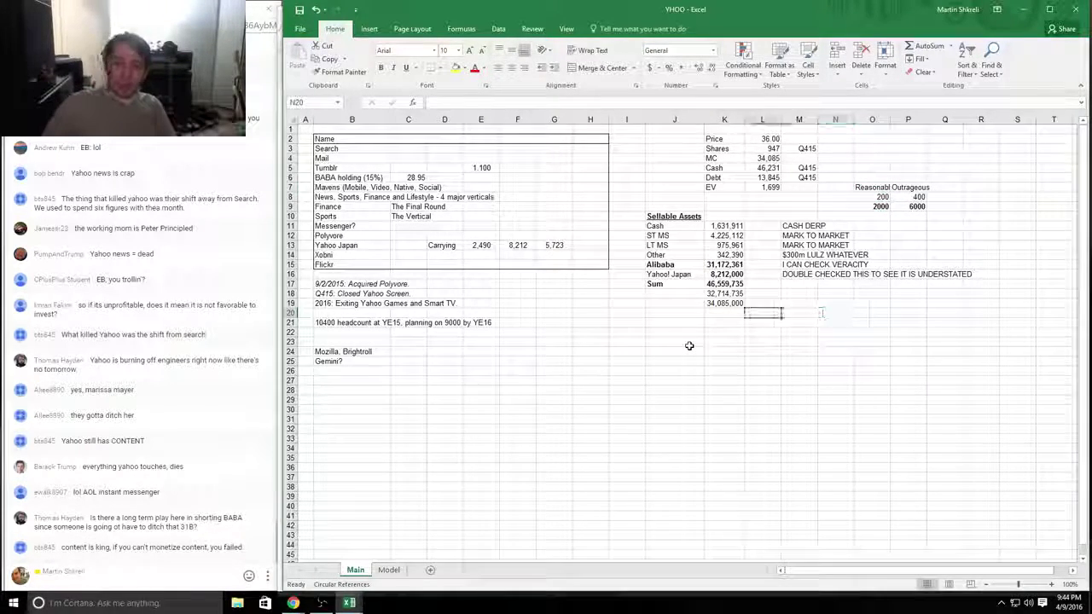
{"action": "type", "text": "Yahoo! B"}
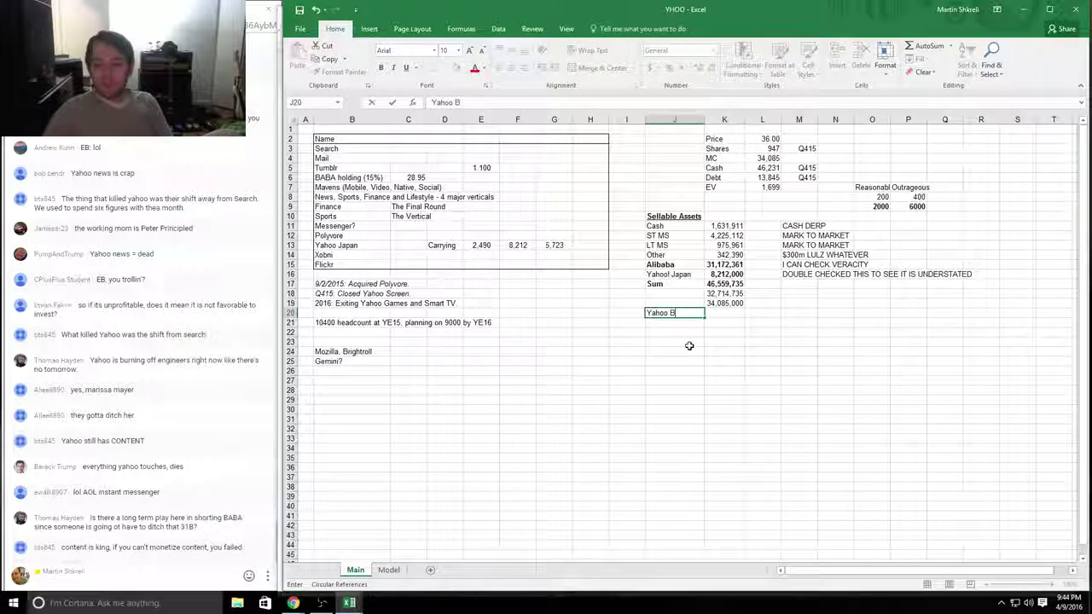
{"action": "type", "text": "s"}
{"action": "key", "text": "BackSpace"}
{"action": "type", "text": "usiness"}
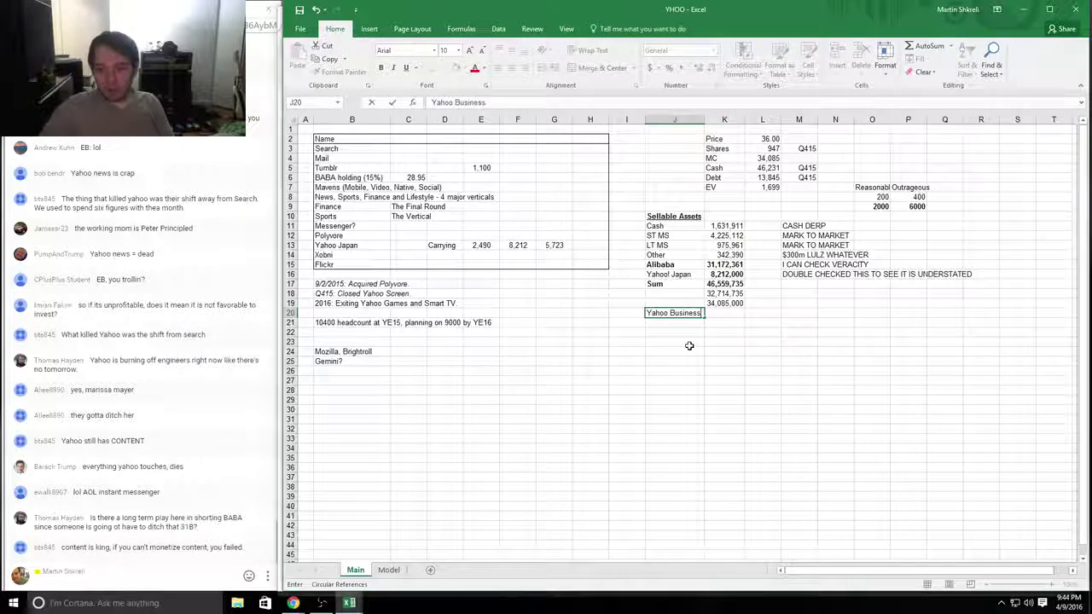
{"action": "key", "text": "Right"}
{"action": "key", "text": "Up"}
{"action": "key", "text": "Delete"}
{"action": "key", "text": "Up"}
{"action": "key", "text": "Delete"}
{"action": "key", "text": "Down"}
{"action": "key", "text": "Down"}
Step: Move the Yahoo Business label into J19 and make it bold and underlined
{"action": "key", "text": "Left"}
{"action": "key", "text": "ctrl+x"}
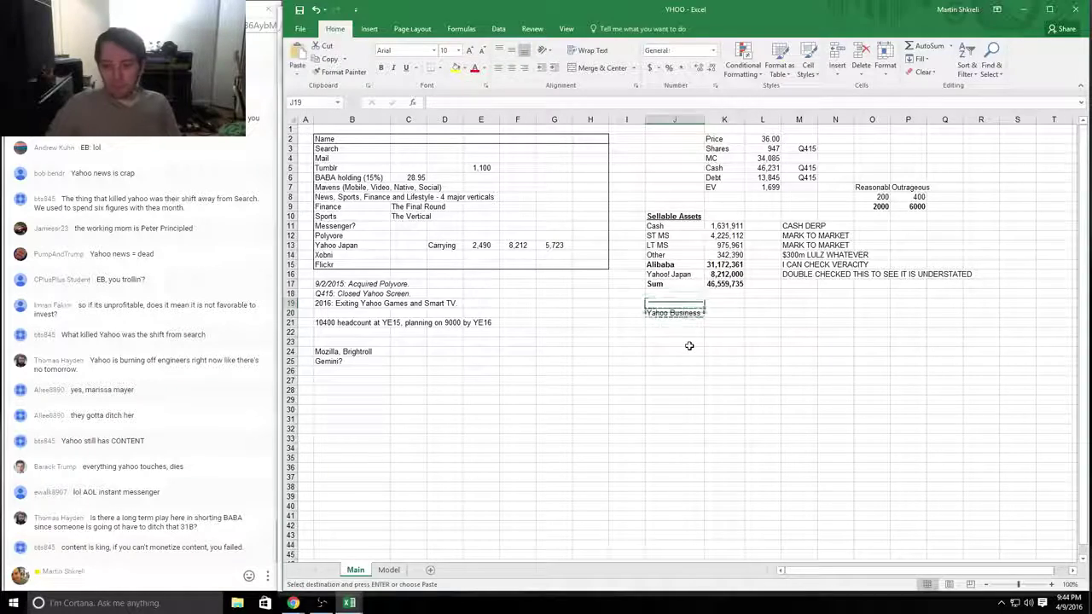
{"action": "key", "text": "Up"}
{"action": "key", "text": "Up"}
{"action": "key", "text": "ctrl+v"}
{"action": "key", "text": "ctrl+x"}
{"action": "key", "text": "Down"}
{"action": "key", "text": "ctrl+v"}
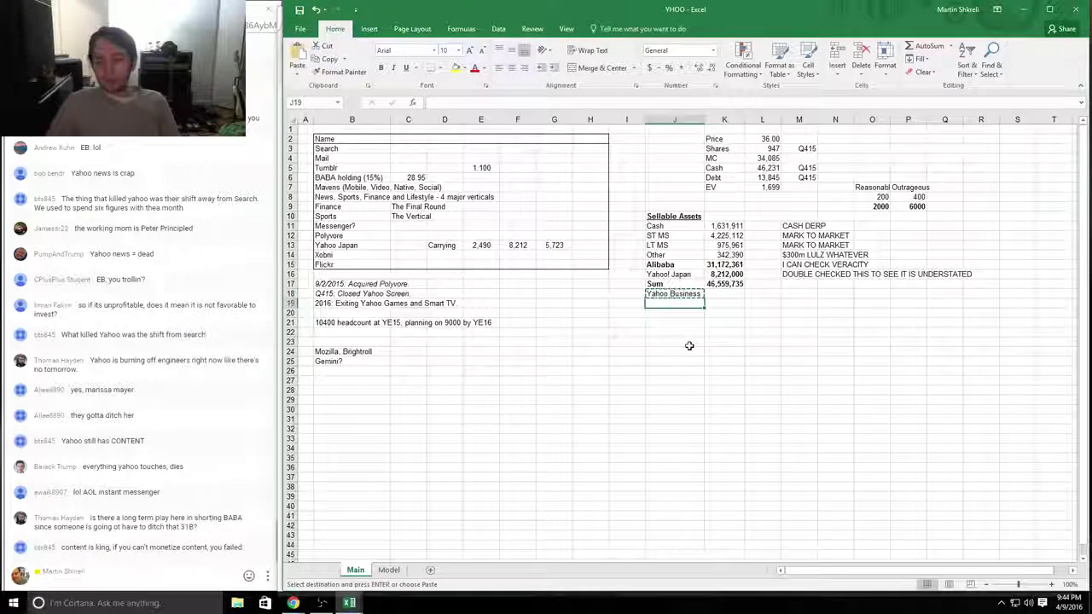
{"action": "key", "text": "ctrl+x"}
{"action": "key", "text": "Escape"}
{"action": "key", "text": "ctrl+b"}
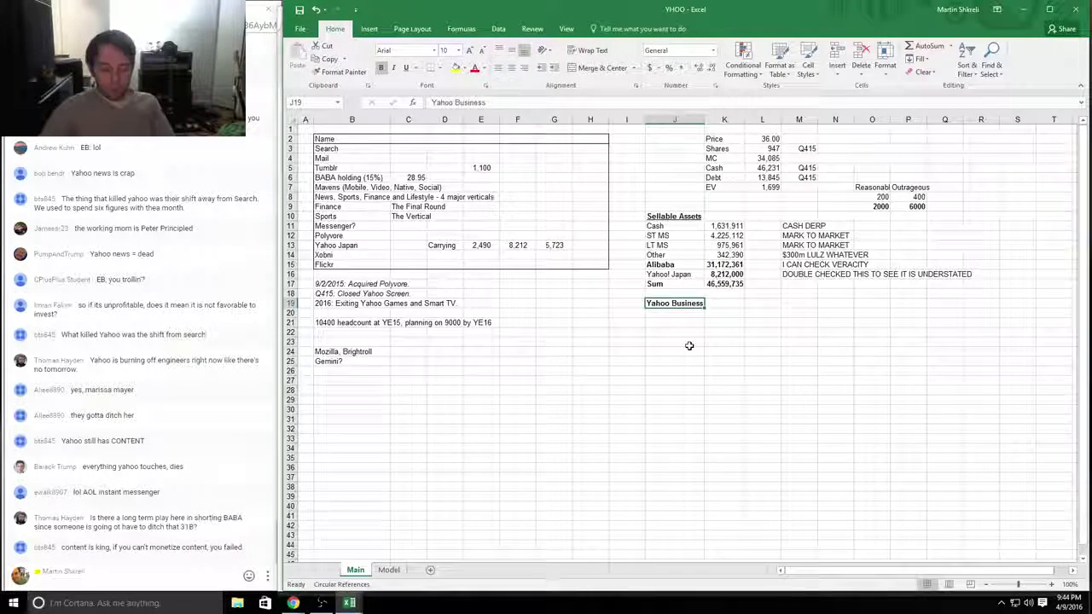
{"action": "key", "text": "ctrl+u"}
Step: Adjust the Sum row formatting, leaving it bold without underline
{"action": "key", "text": "Up"}
{"action": "key", "text": "Up"}
{"action": "key", "text": "shift+Right"}
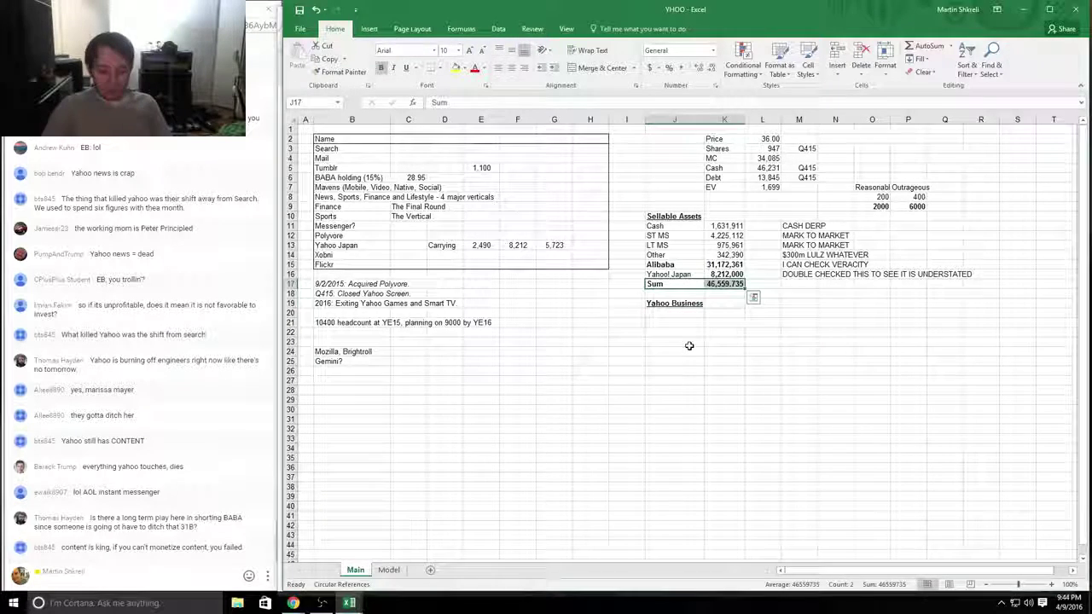
{"action": "key", "text": "ctrl+b"}
{"action": "key", "text": "ctrl+u"}
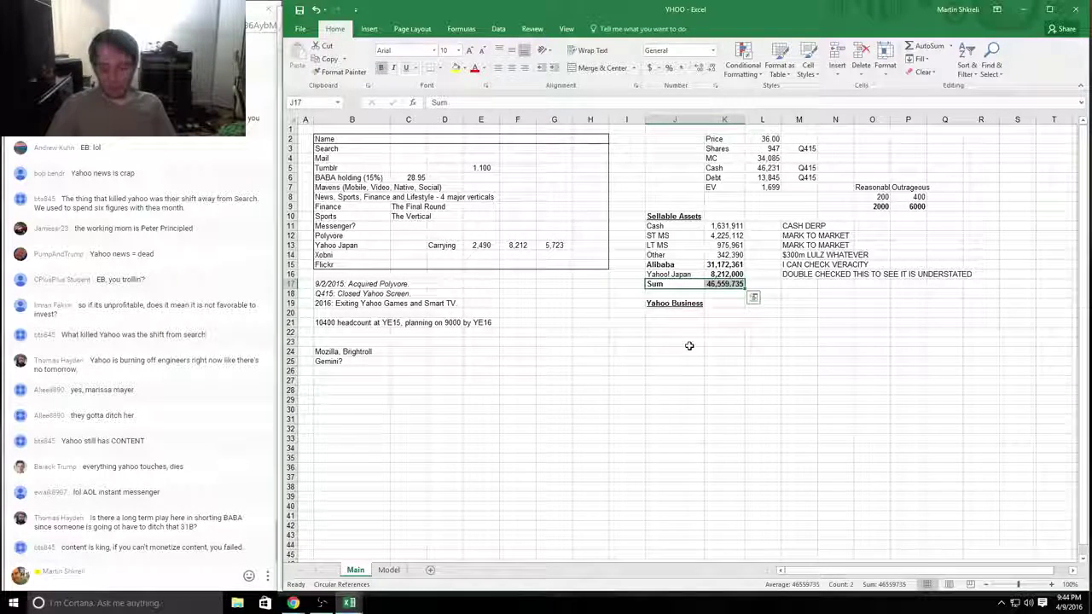
{"action": "key", "text": "ctrl+b"}
{"action": "key", "text": "ctrl+u"}
Step: Enter 6,000,000 as the Yahoo Business value in K19
{"action": "key", "text": "Down"}
{"action": "key", "text": "Down"}
{"action": "key", "text": "Right"}
{"action": "key", "text": "F2"}
{"action": "type", "text": "+"}
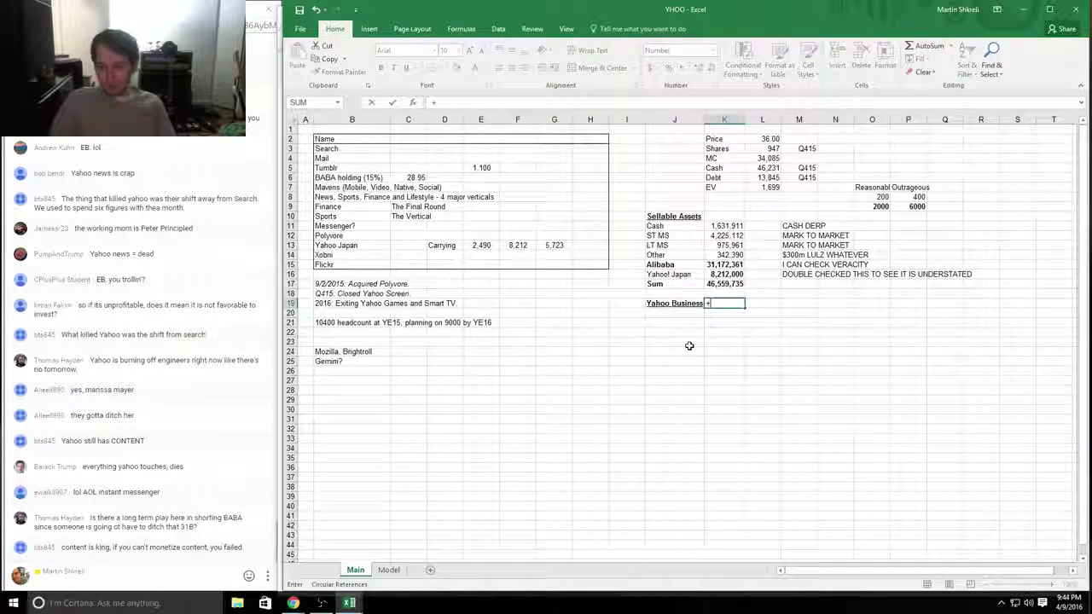
{"action": "type", "text": "6000000"}
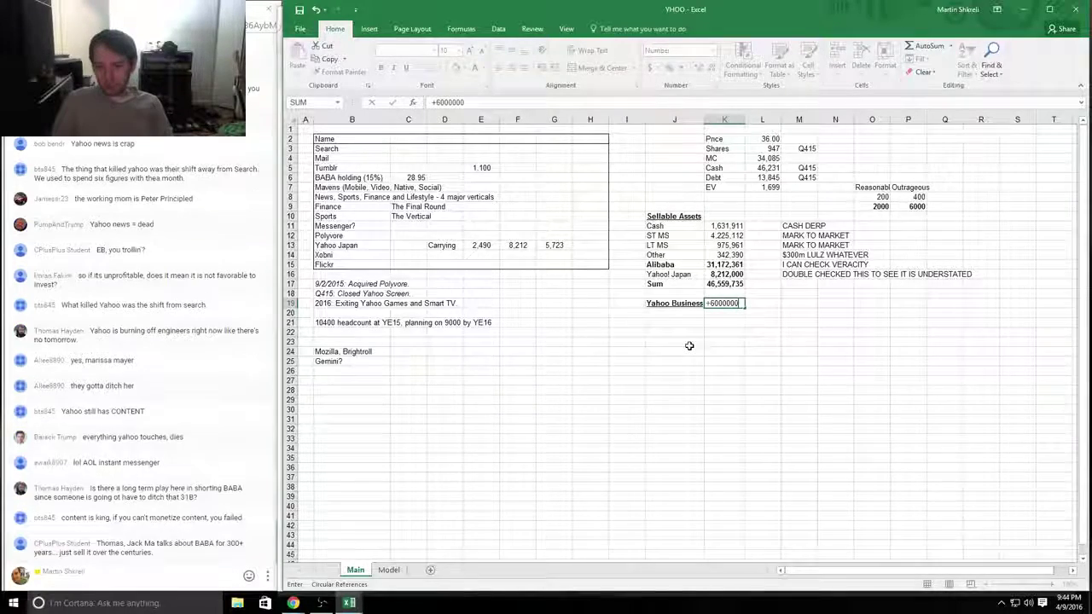
{"action": "key", "text": "Right"}
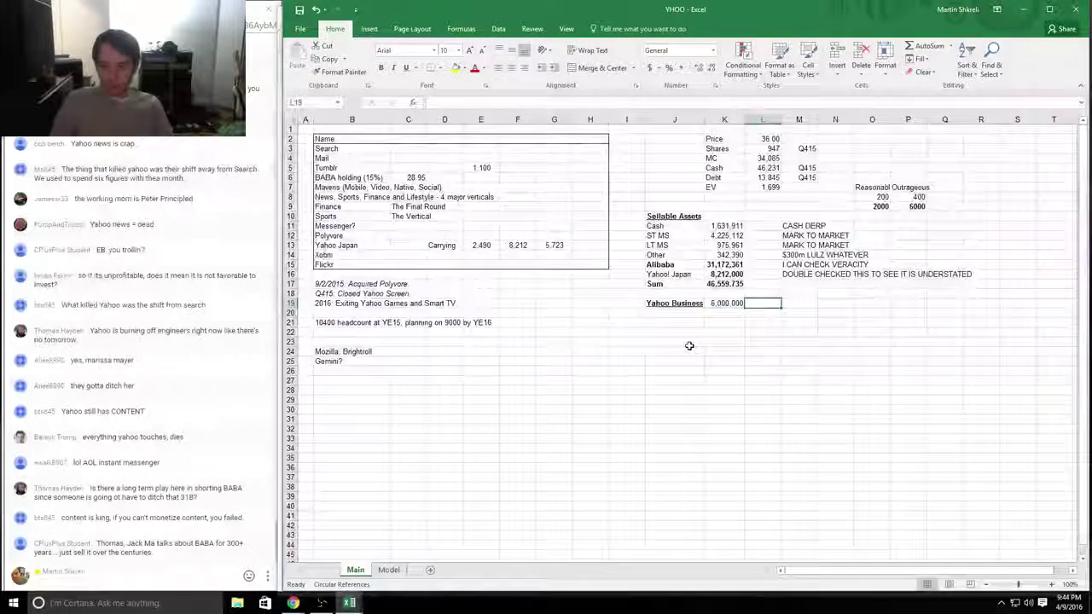
Step: Label J20 'Total Value'
{"action": "key", "text": "Left"}
{"action": "key", "text": "Left"}
{"action": "key", "text": "Down"}
{"action": "type", "text": "Tota"}
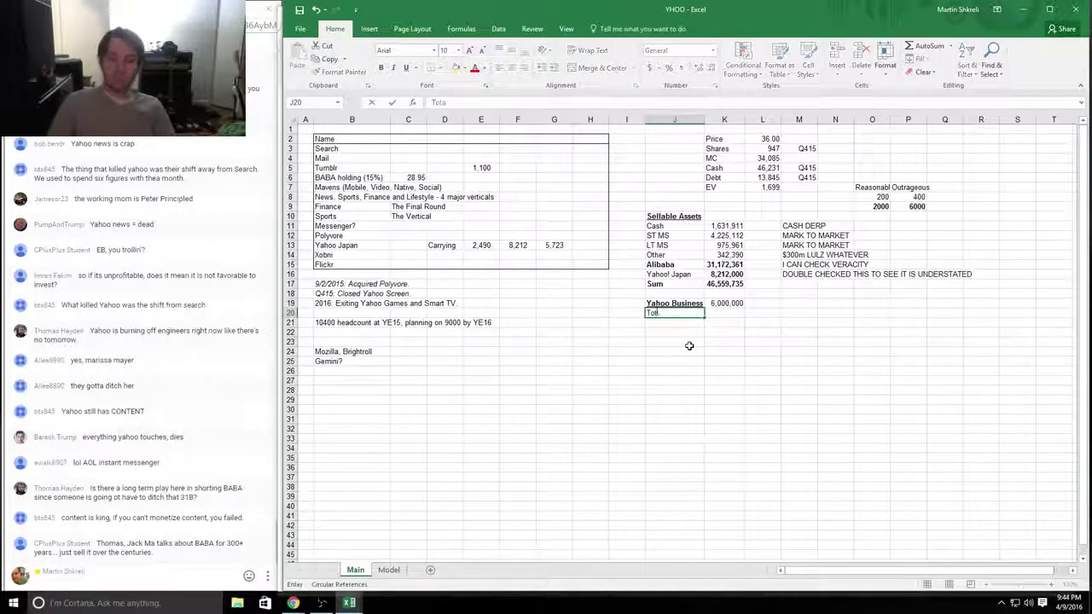
{"action": "type", "text": "l"}
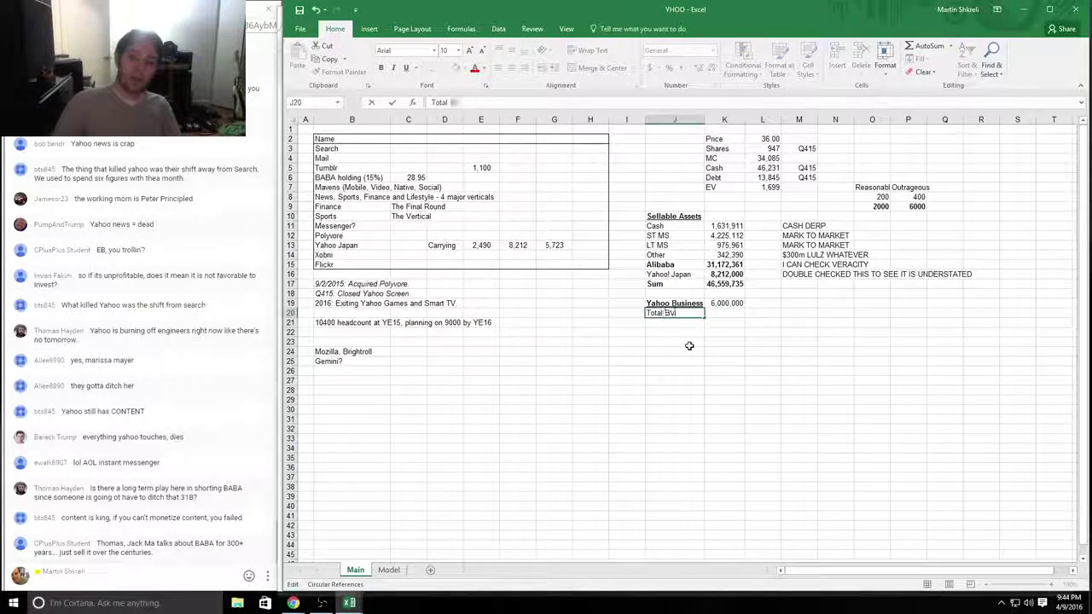
{"action": "key", "text": "F1"}
{"action": "key", "text": "Escape"}
{"action": "type", "text": "Va"}
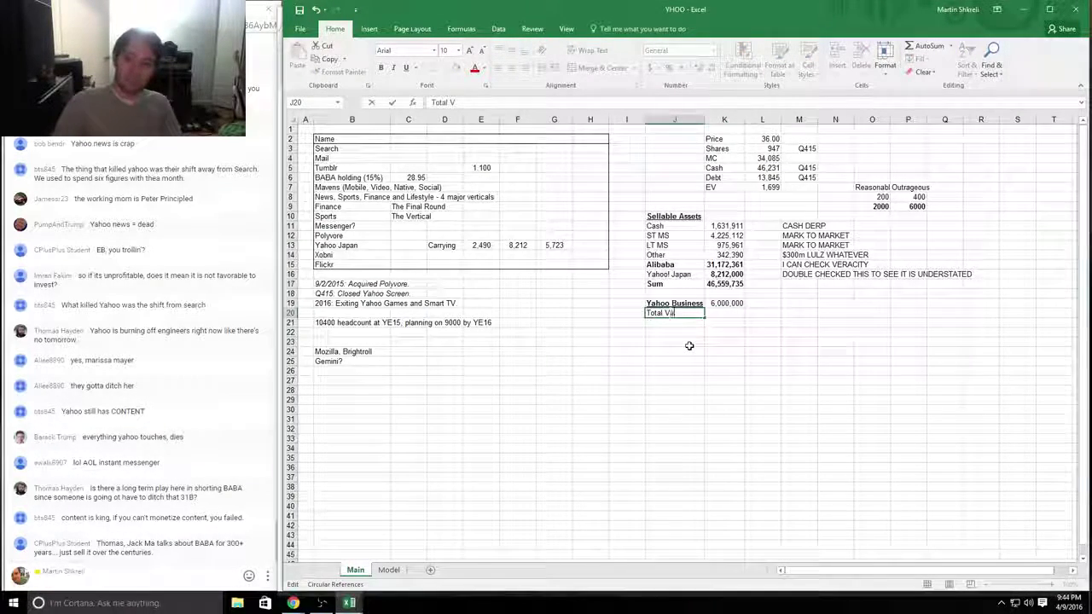
{"action": "type", "text": "lue"}
{"action": "key", "text": "Return"}
{"action": "left_click", "coordinate": [918, 197]}
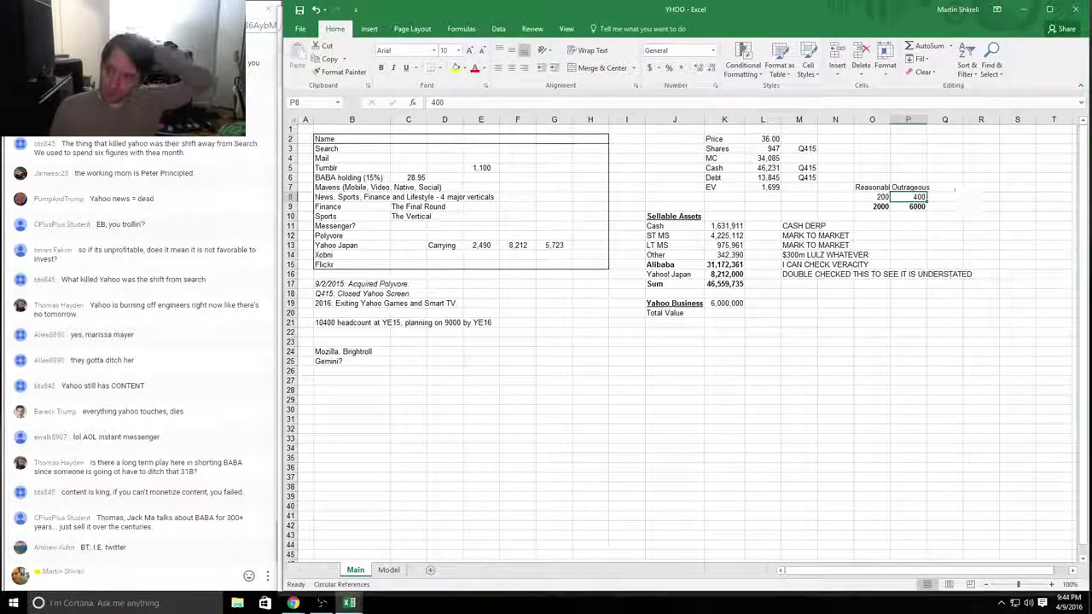
{"action": "left_click", "coordinate": [389, 570]}
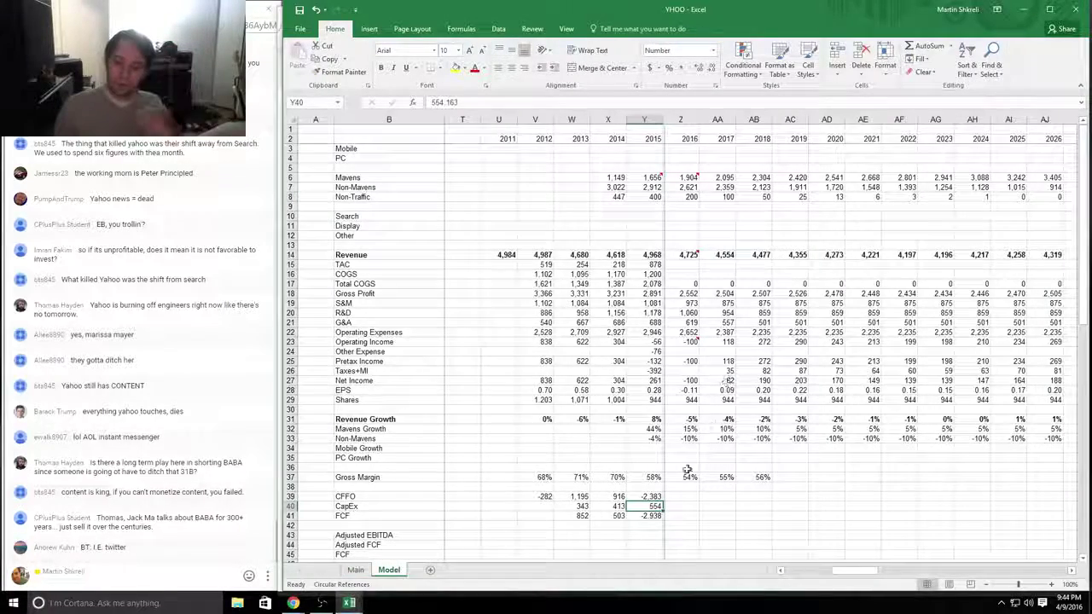
{"action": "left_click", "coordinate": [652, 517]}
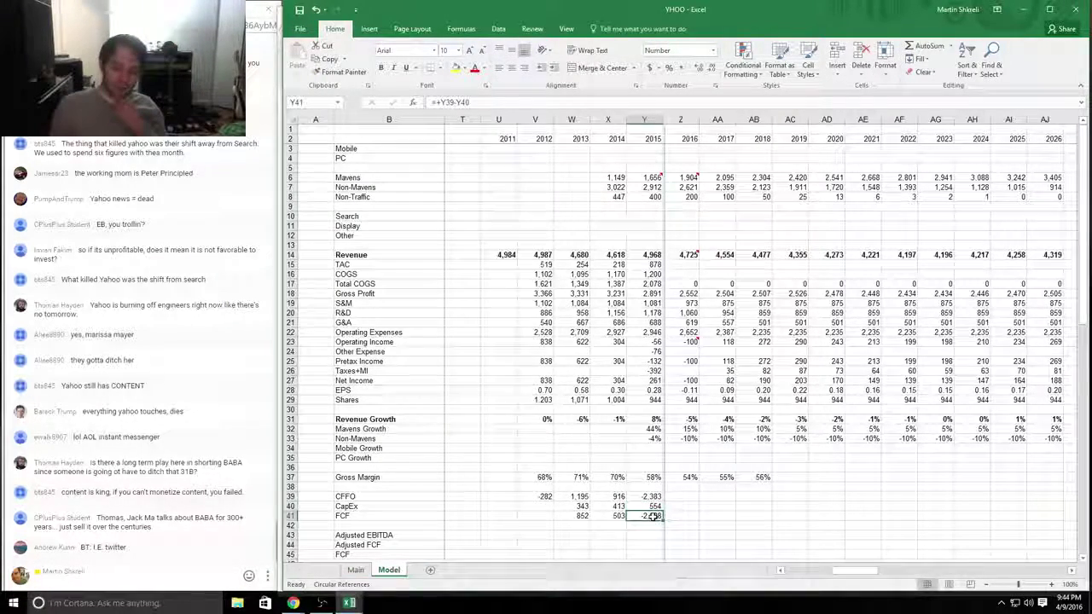
{"action": "left_click", "coordinate": [586, 513]}
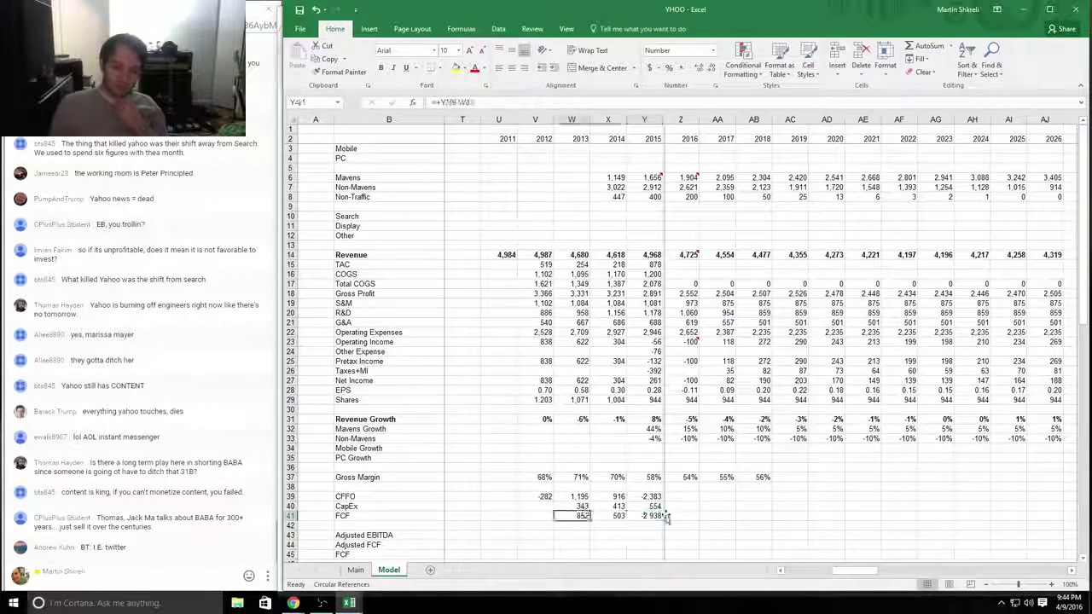
{"action": "left_click", "coordinate": [614, 514]}
{"action": "left_click", "coordinate": [654, 517]}
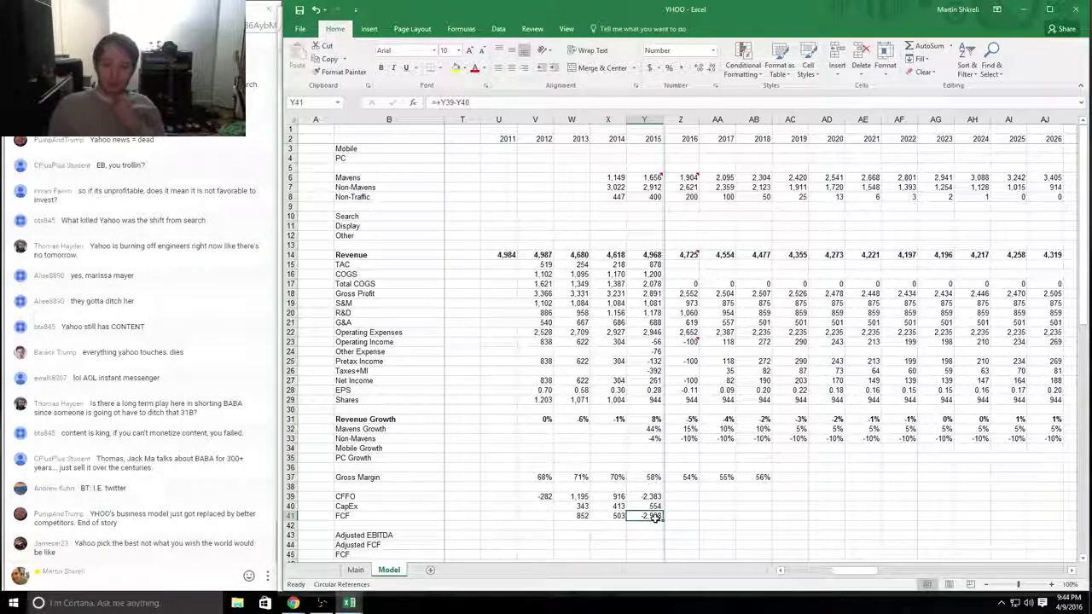
{"action": "left_click_drag", "start_coordinate": [653, 517], "coordinate": [650, 255]}
{"action": "left_click_drag", "start_coordinate": [649, 294], "coordinate": [653, 517]}
{"action": "left_click", "coordinate": [354, 570]}
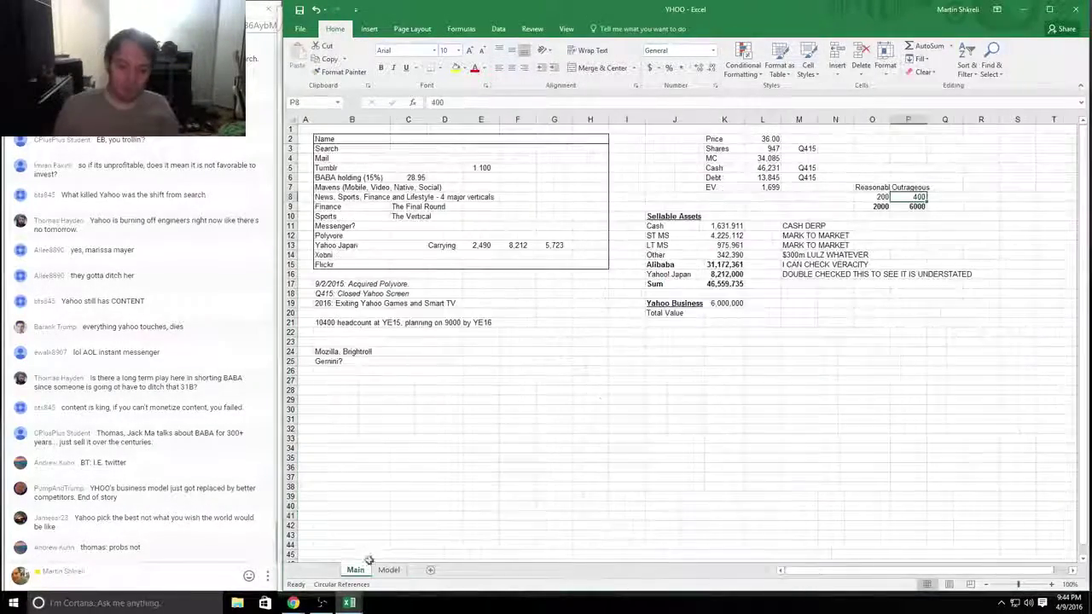
{"action": "left_click", "coordinate": [732, 305]}
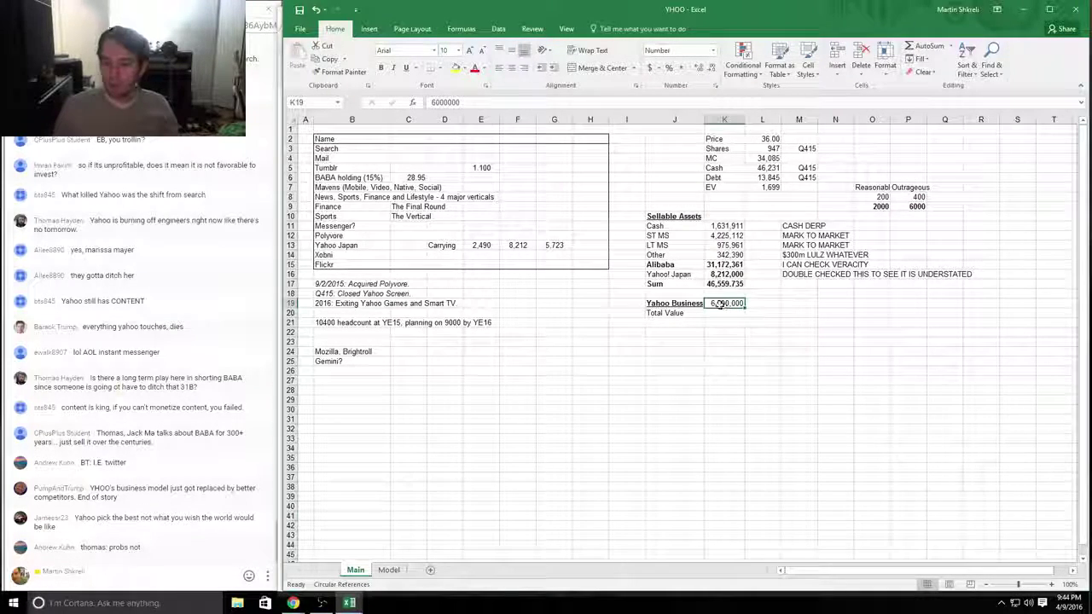
{"action": "left_click", "coordinate": [722, 313]}
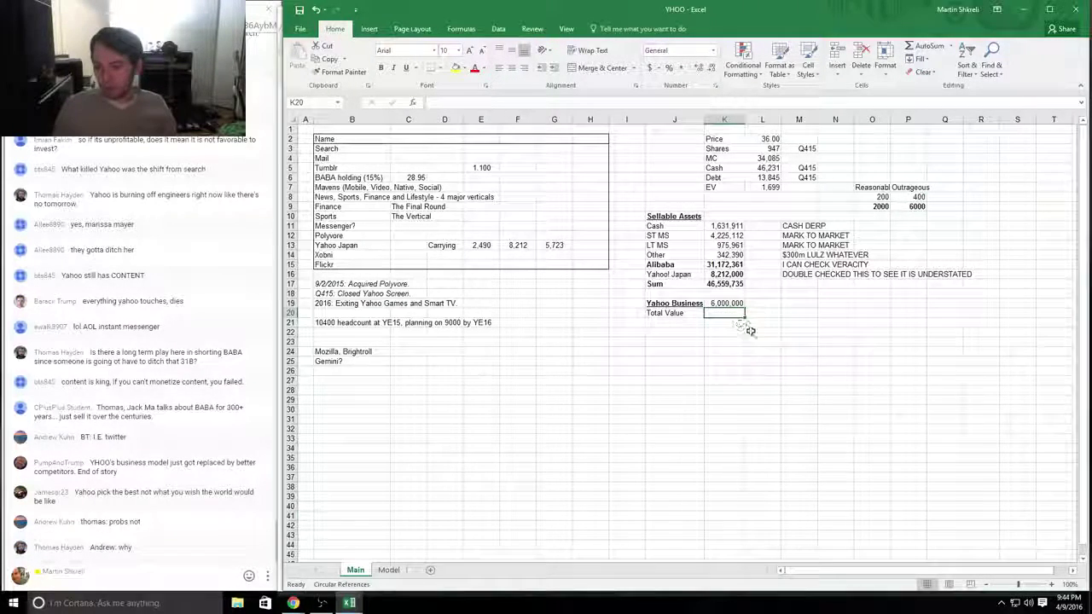
{"action": "key", "text": "alt+Tab"}
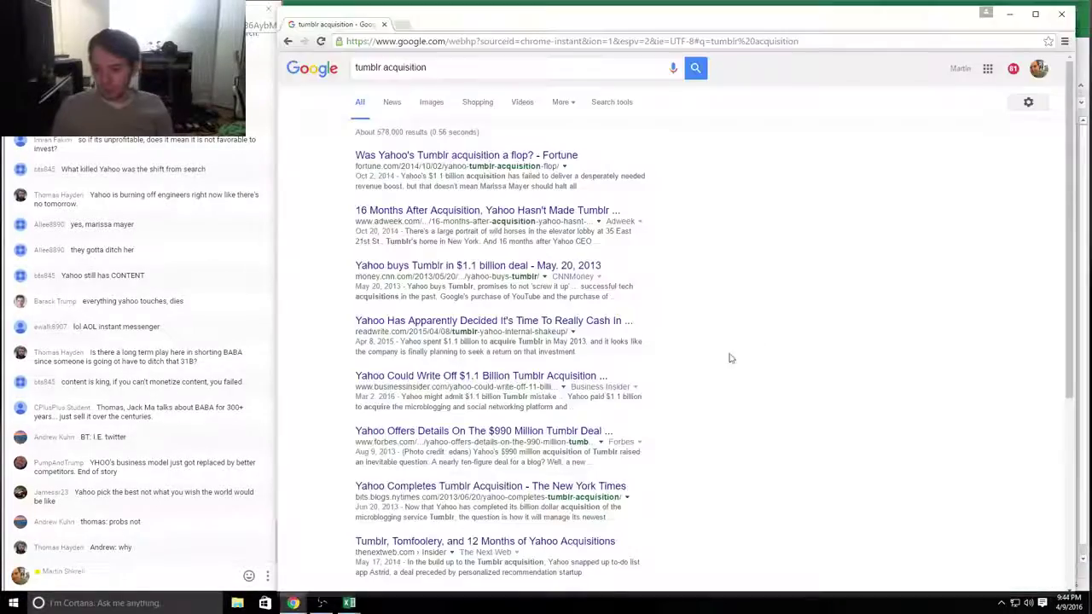
{"action": "key", "text": "alt+Tab"}
{"action": "key", "text": "ctrl+Page_Down"}
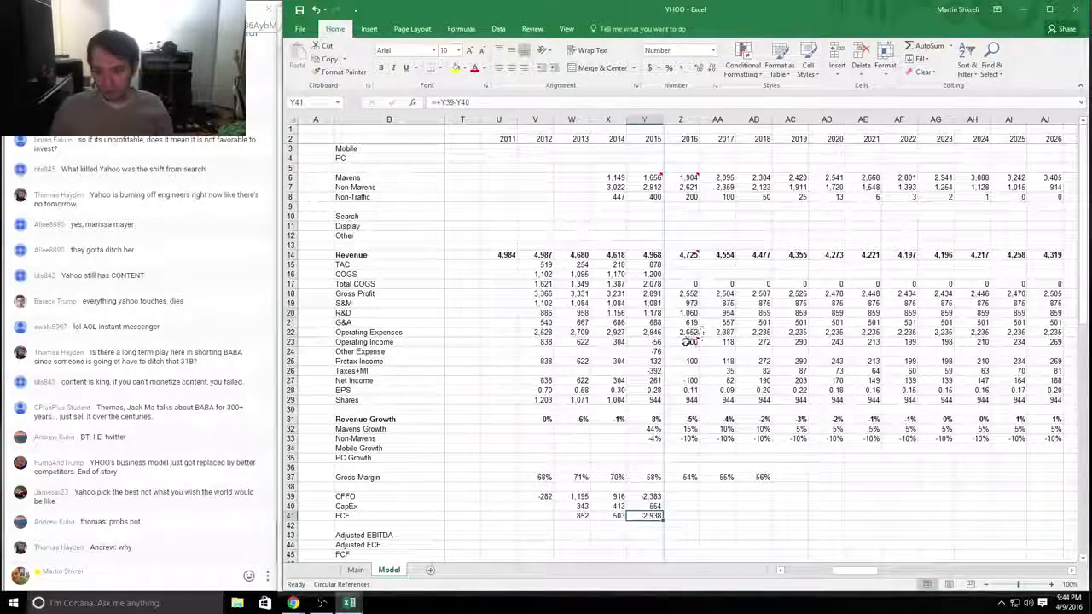
{"action": "left_click", "coordinate": [686, 342]}
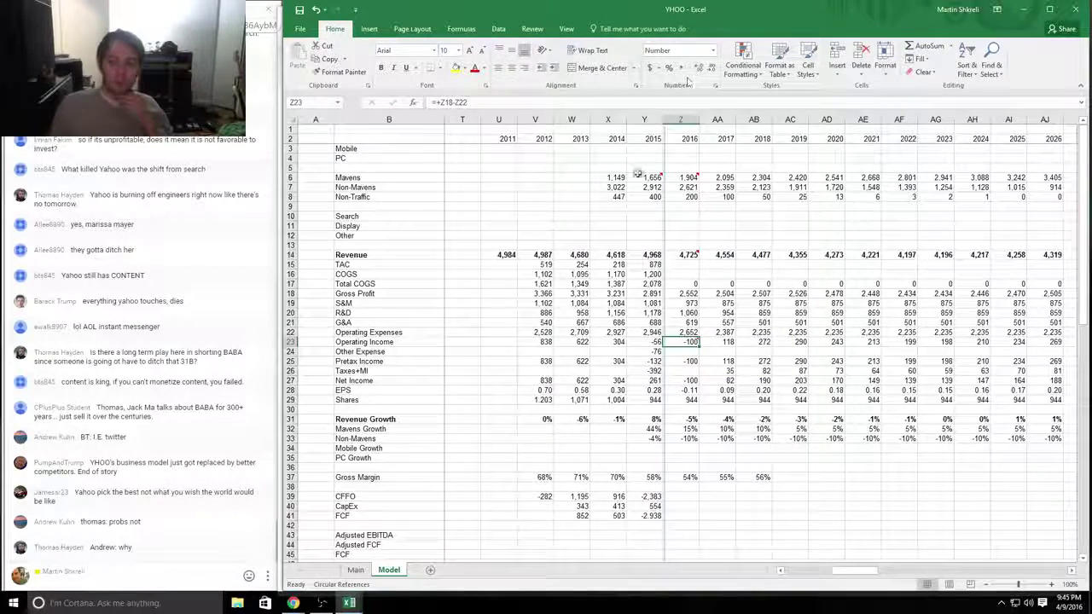
{"action": "key", "text": "ctrl+Page_Up"}
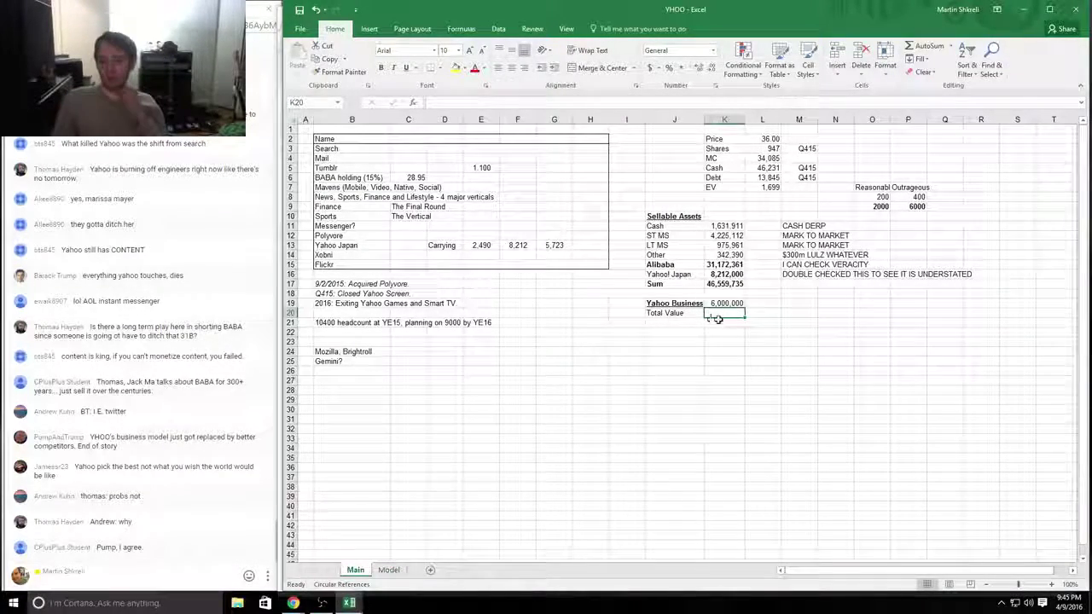
Step: Make Total Value in K20 add the Yahoo Business value and the Sellable Assets sum
{"action": "type", "text": "+"}
{"action": "key", "text": "Up"}
{"action": "type", "text": "+"}
{"action": "key", "text": "Up"}
{"action": "key", "text": "Up"}
{"action": "key", "text": "Up"}
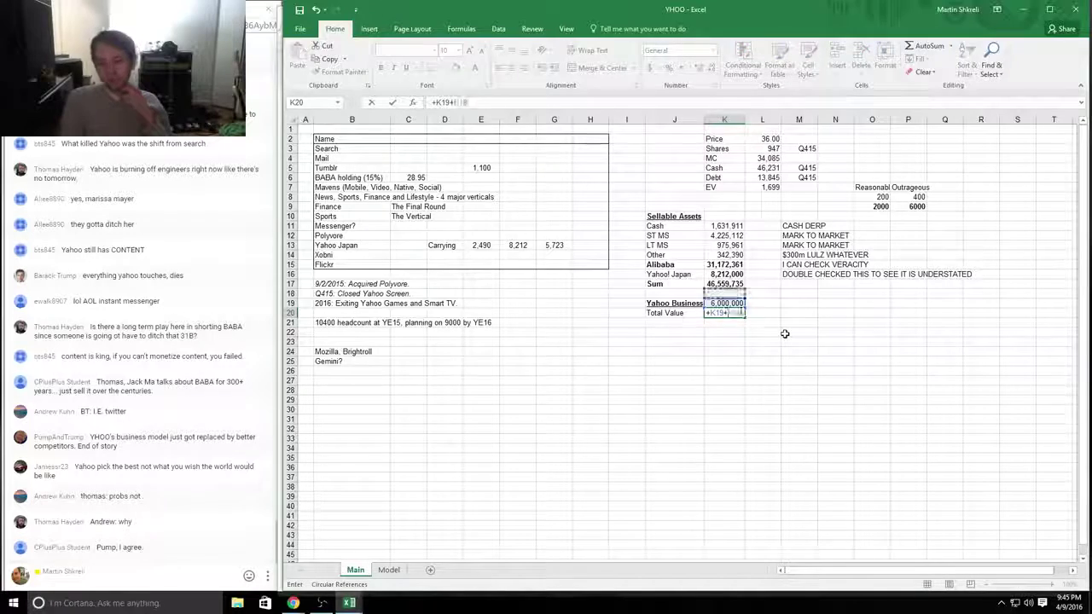
{"action": "key", "text": "Return"}
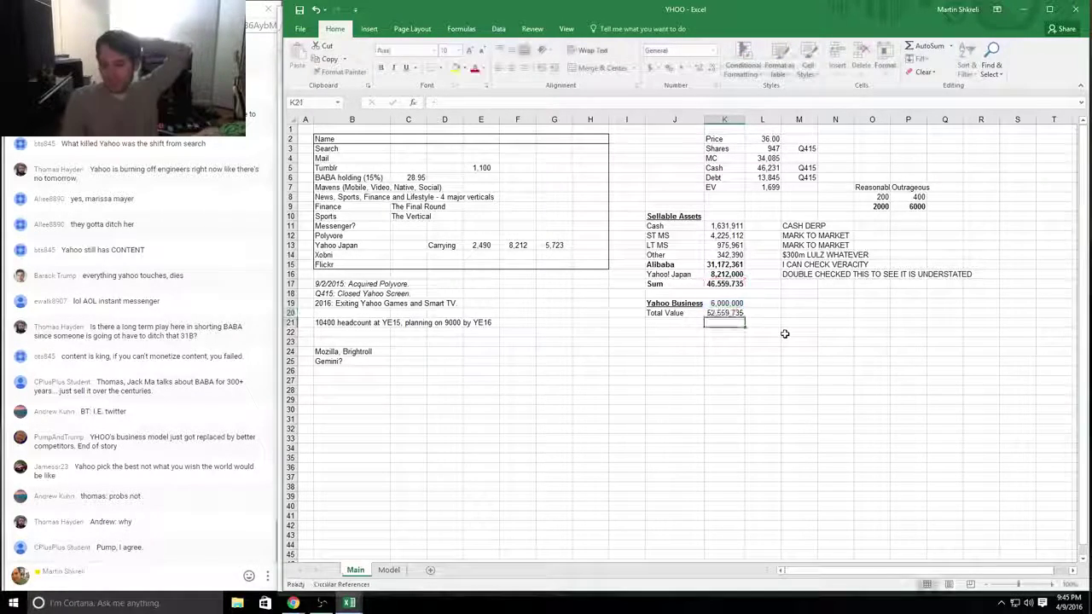
Step: Add a Debt row with the amount 13,845,000
{"action": "key", "text": "Left"}
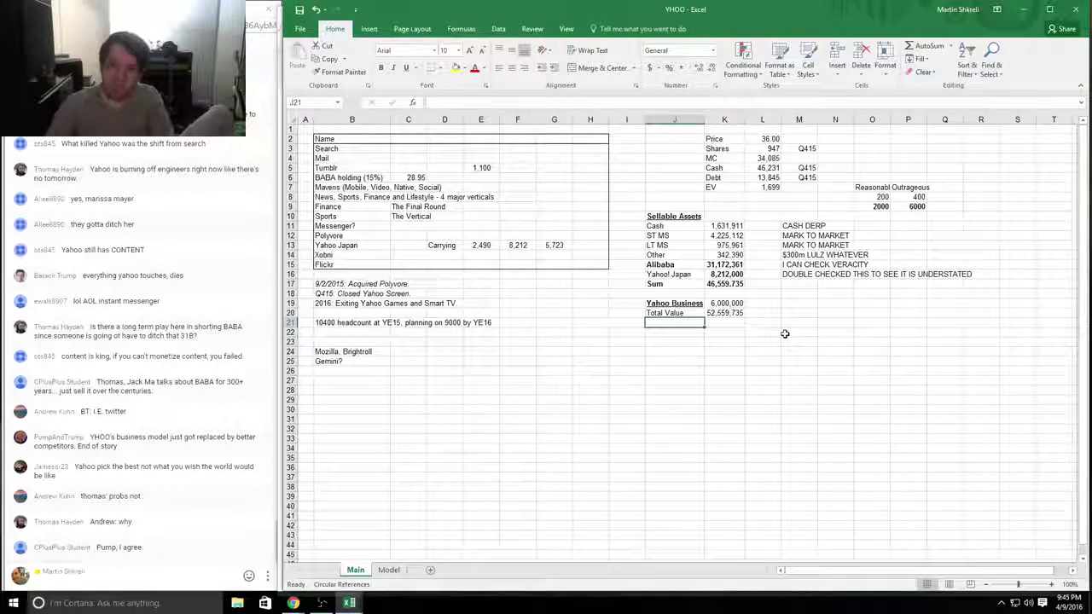
{"action": "type", "text": "Debt"}
{"action": "key", "text": "Right"}
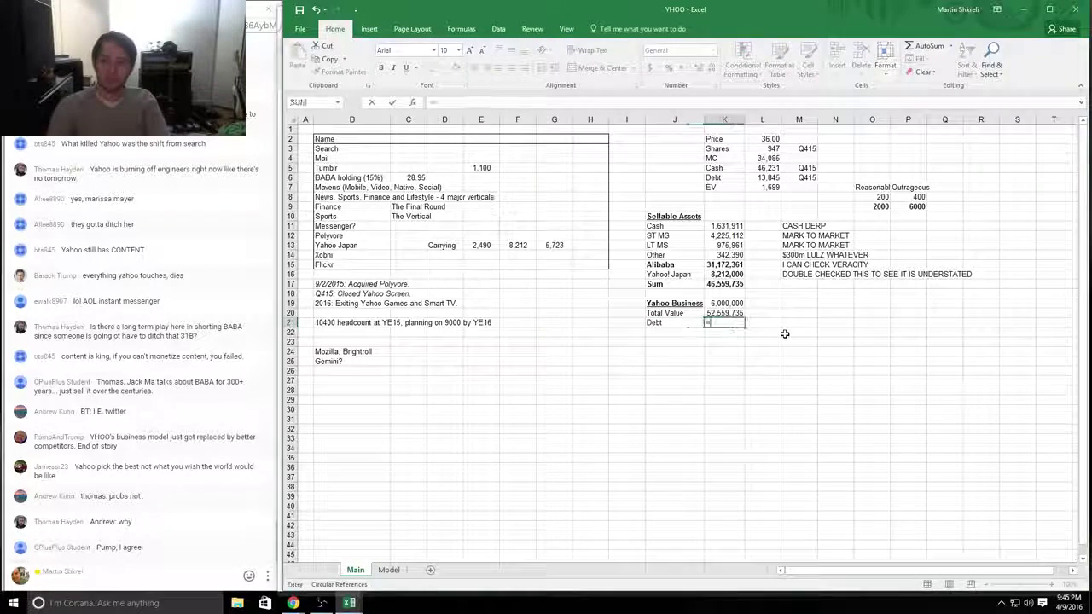
{"action": "type", "text": "=13845000"}
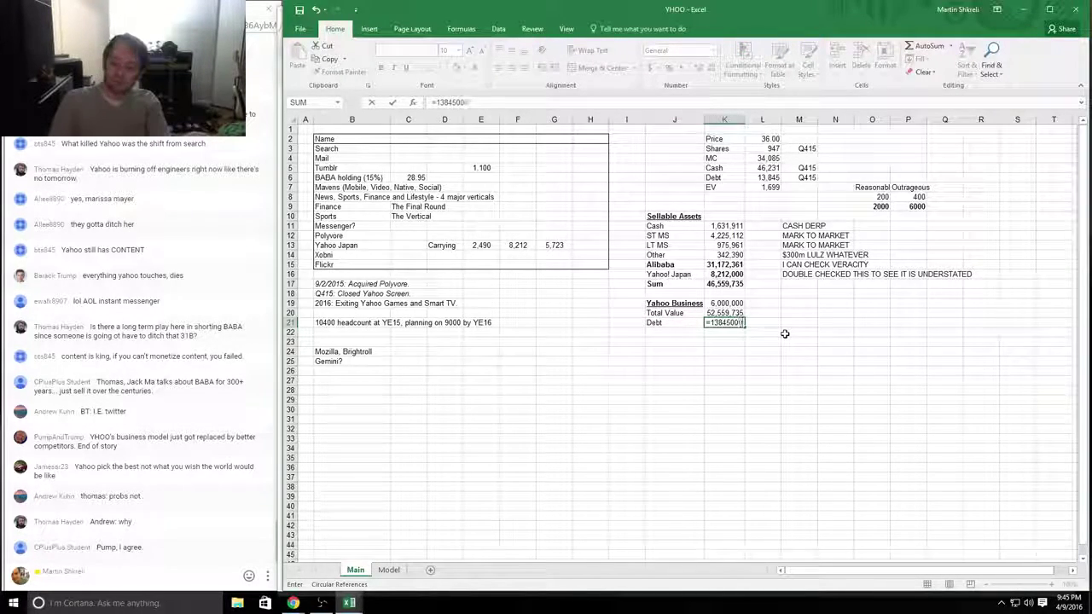
{"action": "key", "text": "Return"}
Step: Add a NET VALUE row calculated as =K20-K21
{"action": "type", "text": "NET VALUE"}
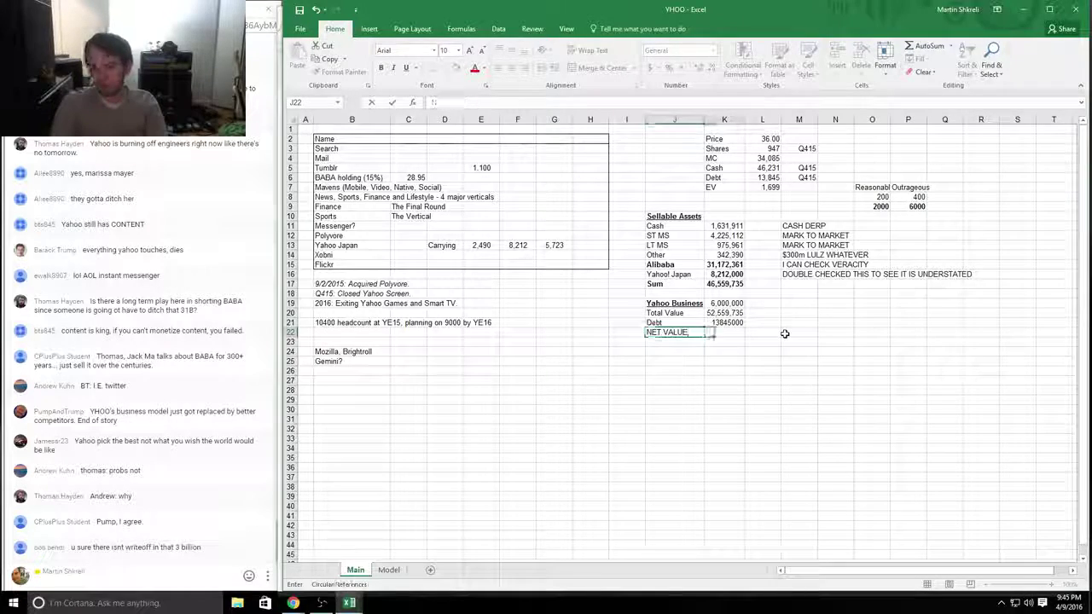
{"action": "key", "text": "Tab"}
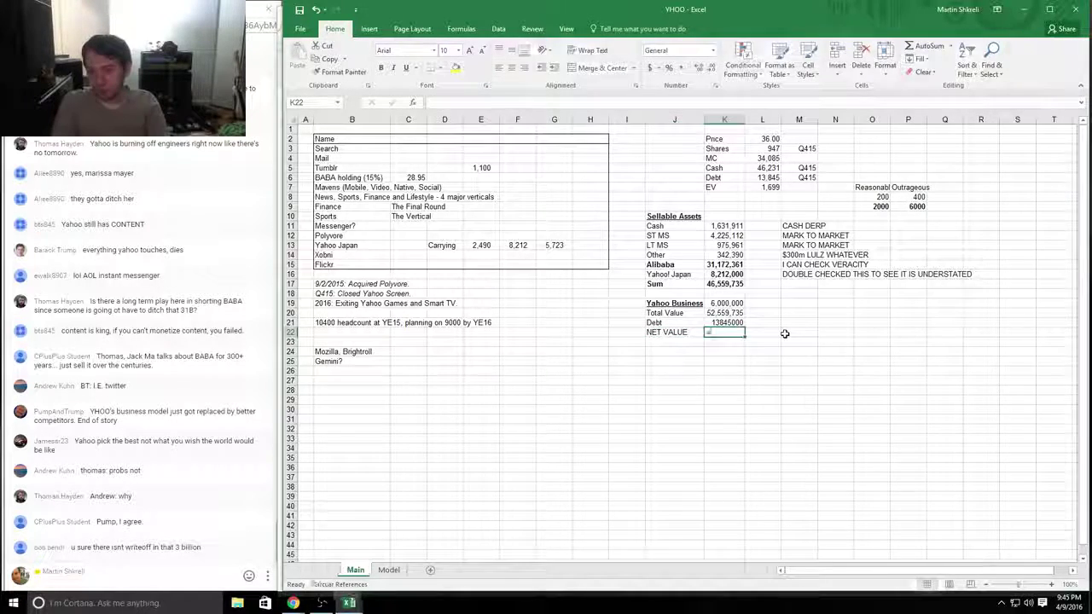
{"action": "type", "text": "=K20-K21"}
{"action": "key", "text": "Return"}
Step: Enter a per-share formula in K23 dividing NET VALUE by the share count
{"action": "key", "text": "Tab"}
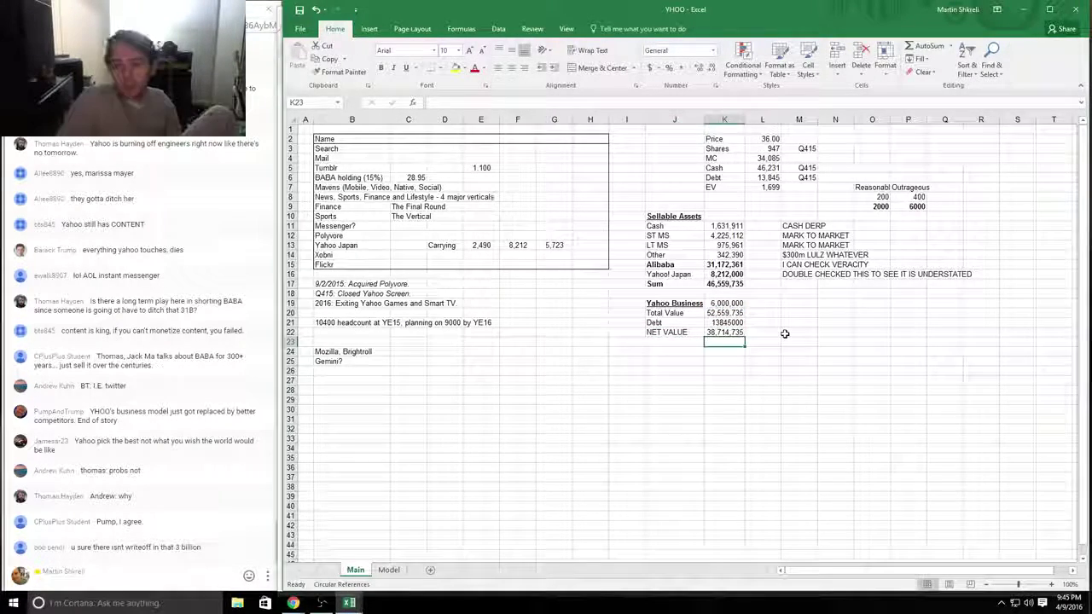
{"action": "type", "text": "="}
{"action": "key", "text": "Up"}
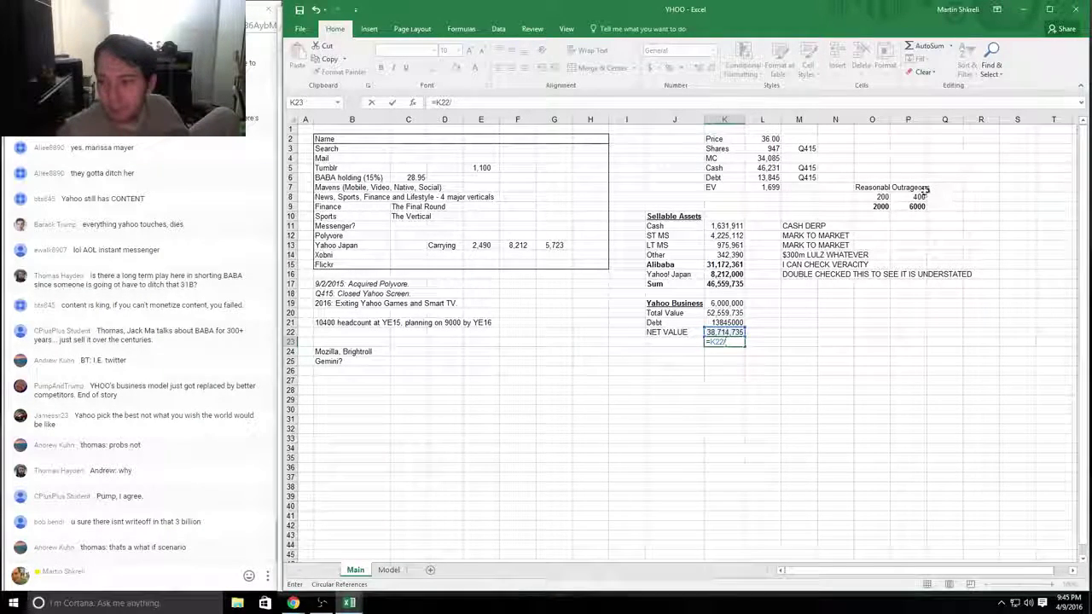
{"action": "left_click", "coordinate": [767, 148]}
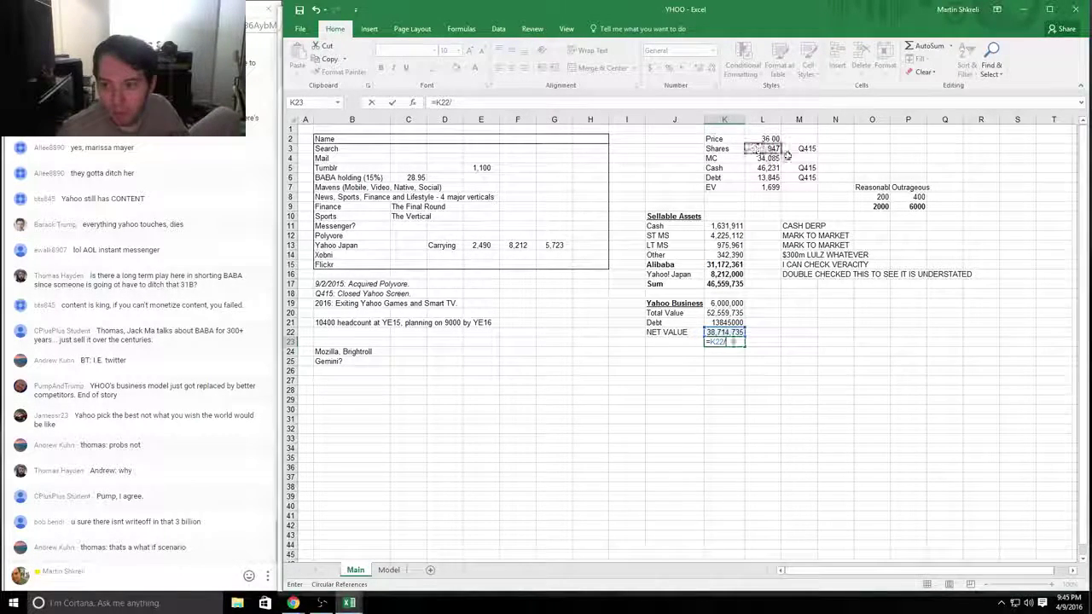
{"action": "key", "text": "Return"}
Step: Correct K23 to =K22/(L3*1000), giving 40.89 per share
{"action": "key", "text": "Up"}
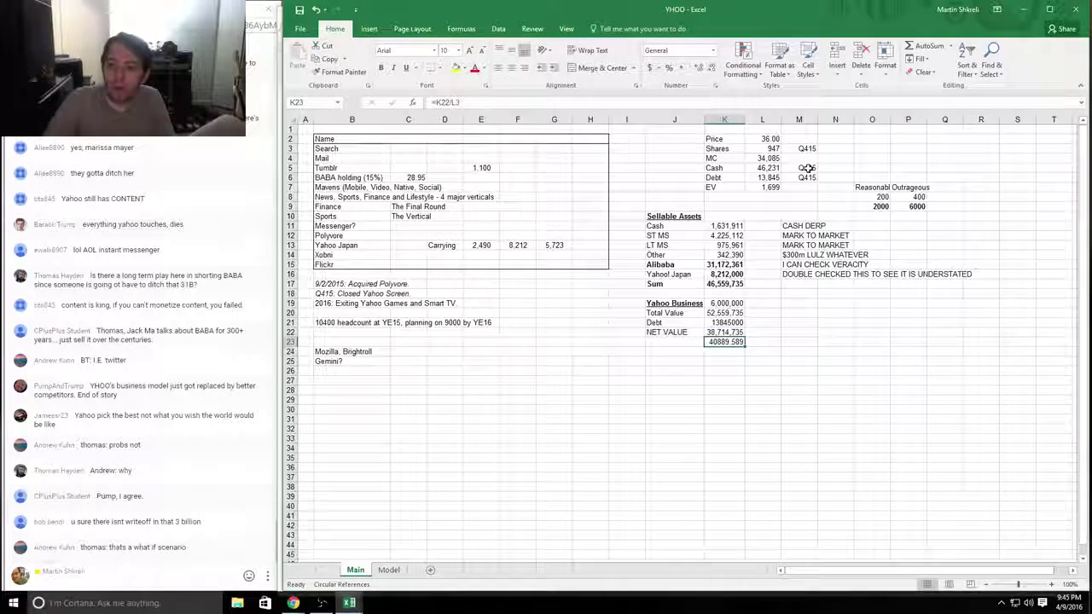
{"action": "key", "text": "F2"}
{"action": "type", "text": "*100"}
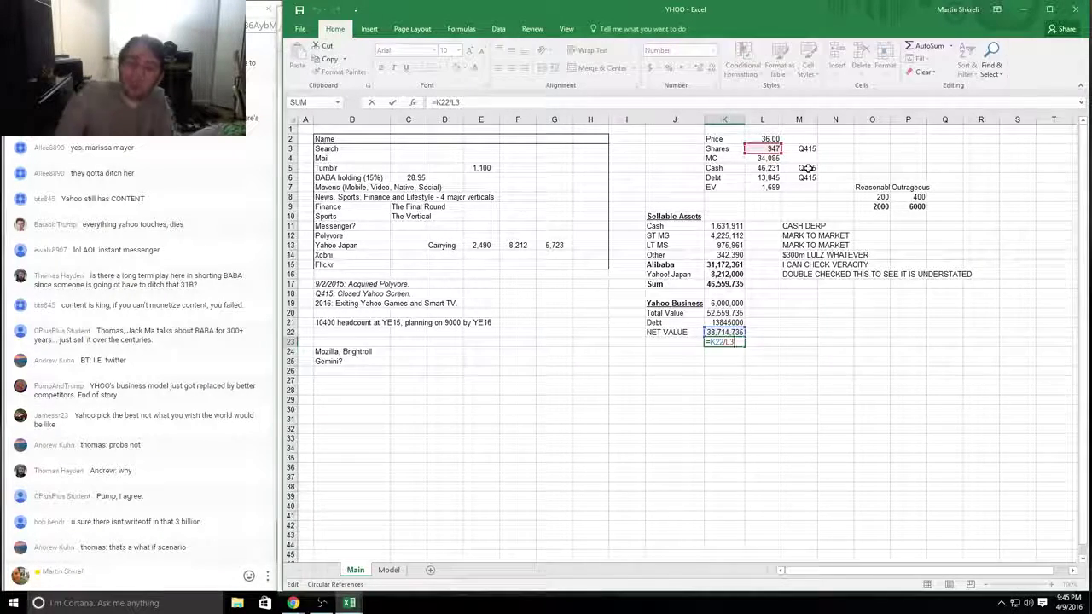
{"action": "type", "text": "0"}
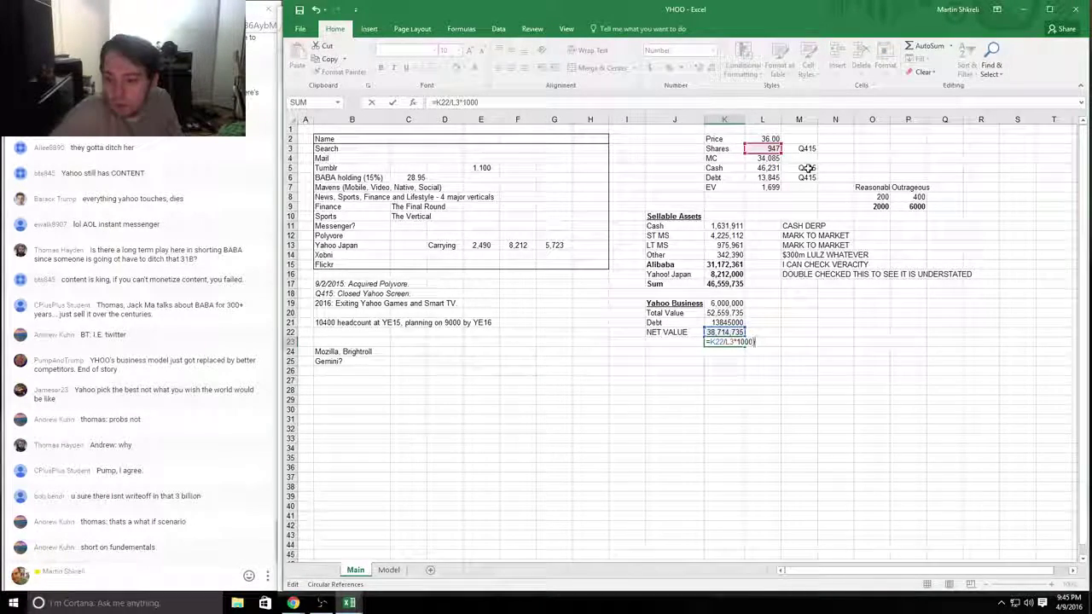
{"action": "type", "text": ")"}
{"action": "key", "text": "Left"}
{"action": "key", "text": "Left"}
{"action": "key", "text": "Left"}
{"action": "key", "text": "Left"}
{"action": "key", "text": "Left"}
{"action": "key", "text": "Left"}
{"action": "key", "text": "Left"}
{"action": "key", "text": "Left"}
{"action": "type", "text": "("}
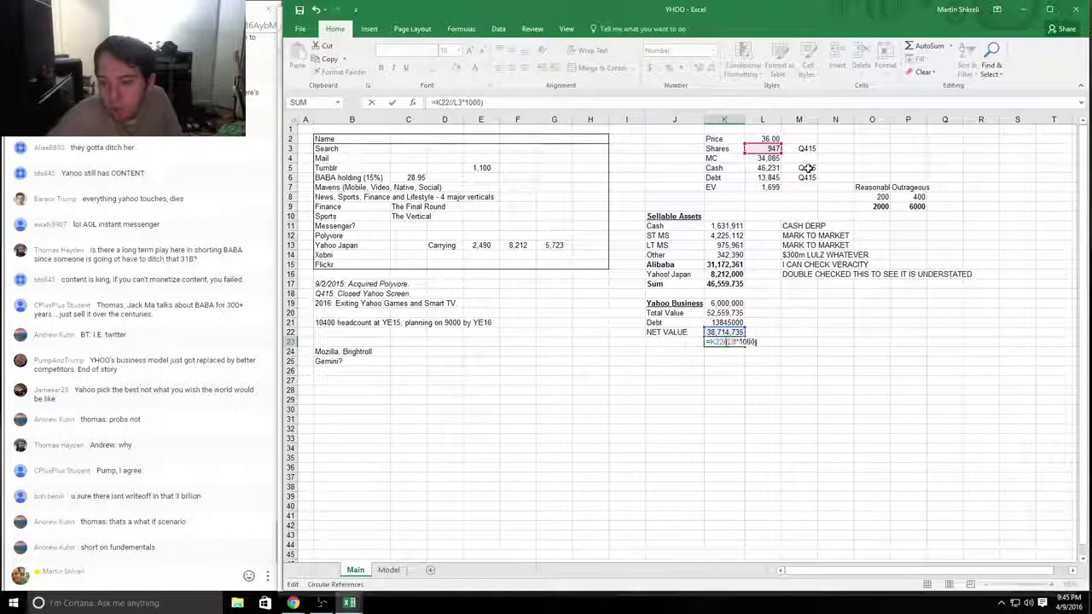
{"action": "key", "text": "ctrl+Return"}
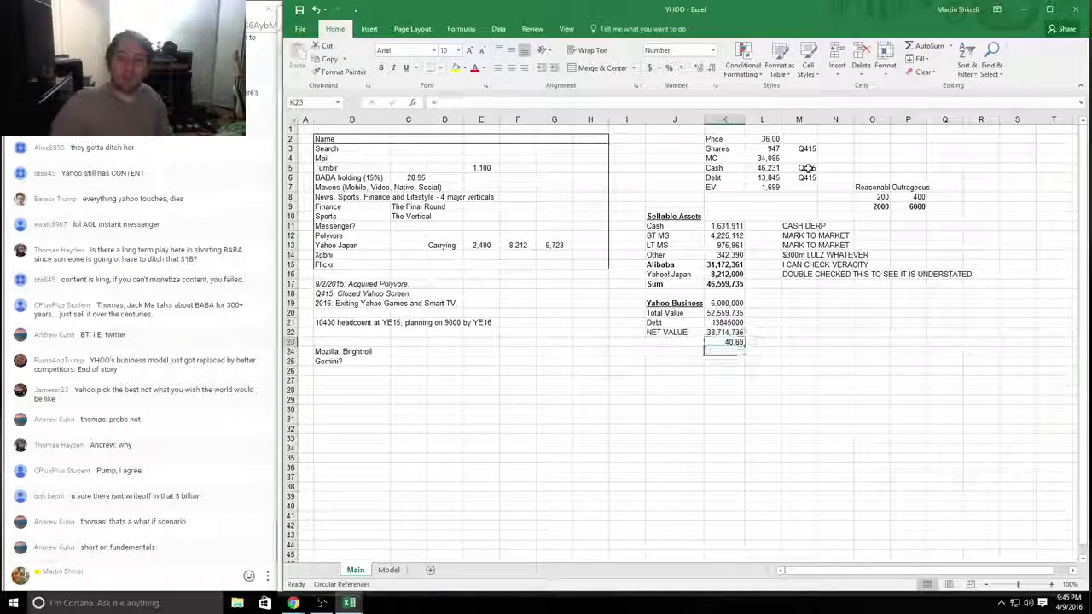
{"action": "key", "text": "Return"}
{"action": "left_click", "coordinate": [723, 341]}
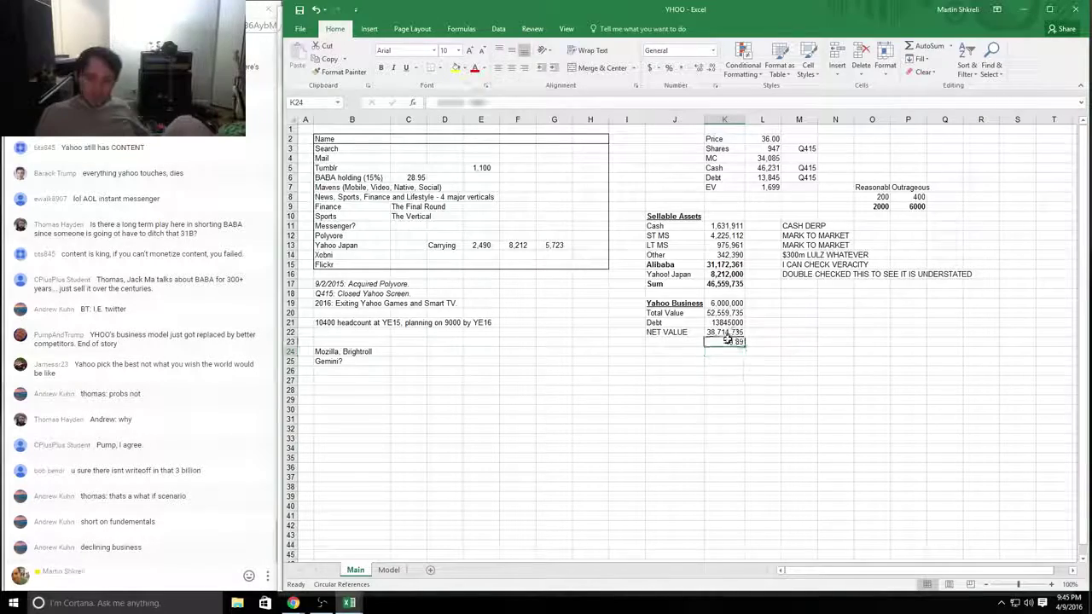
{"action": "left_click", "coordinate": [673, 342]}
Step: Label J23 'BEST CASE' and give K20:K22 a number format with thousands separators
{"action": "type", "text": "BEST CASE"}
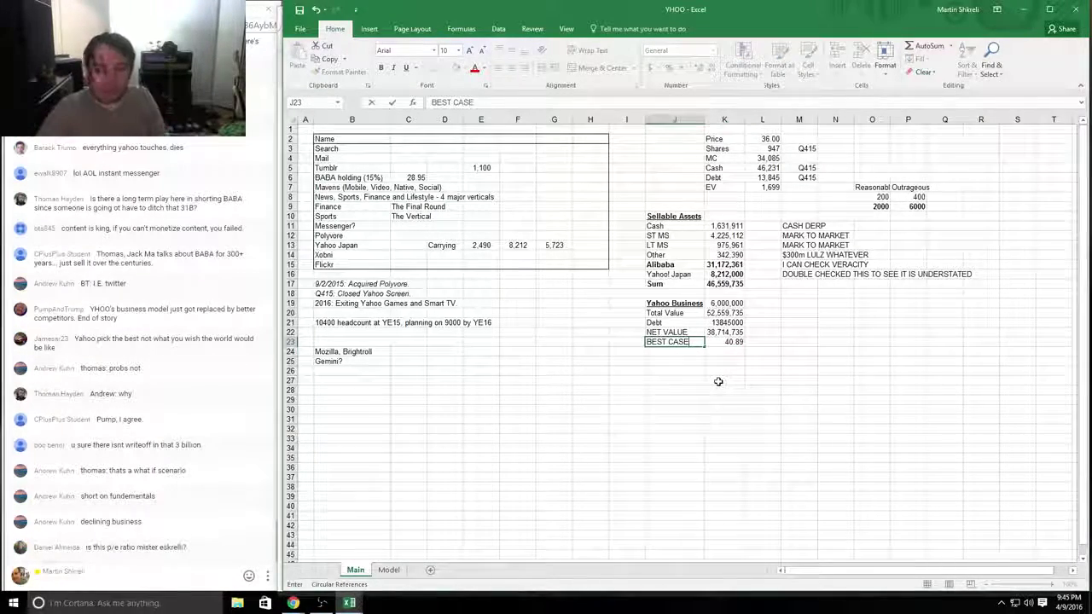
{"action": "key", "text": "Tab"}
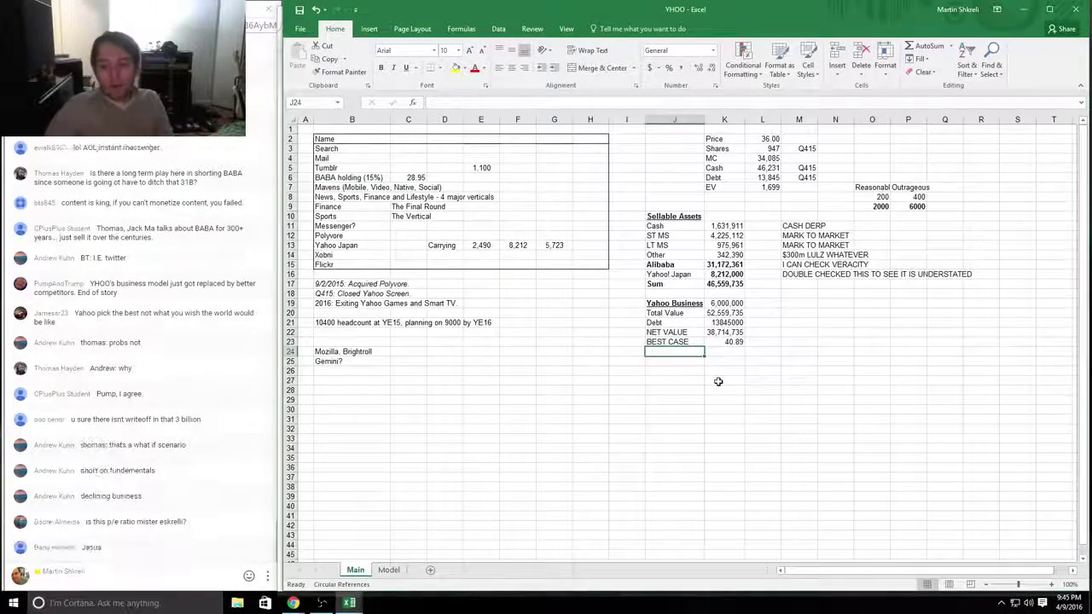
{"action": "key", "text": "Up"}
{"action": "key", "text": "Up"}
{"action": "key", "text": "Up"}
{"action": "key", "text": "shift+Down"}
{"action": "key", "text": "shift+Down"}
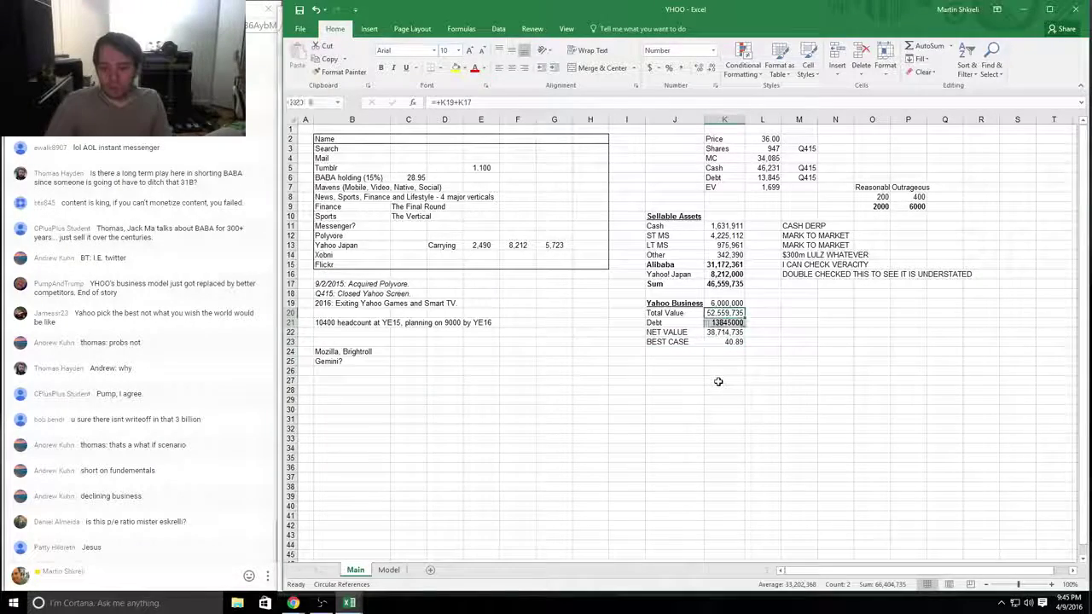
{"action": "key", "text": "ctrl+1"}
{"action": "key", "text": "Down"}
{"action": "key", "text": "alt+u"}
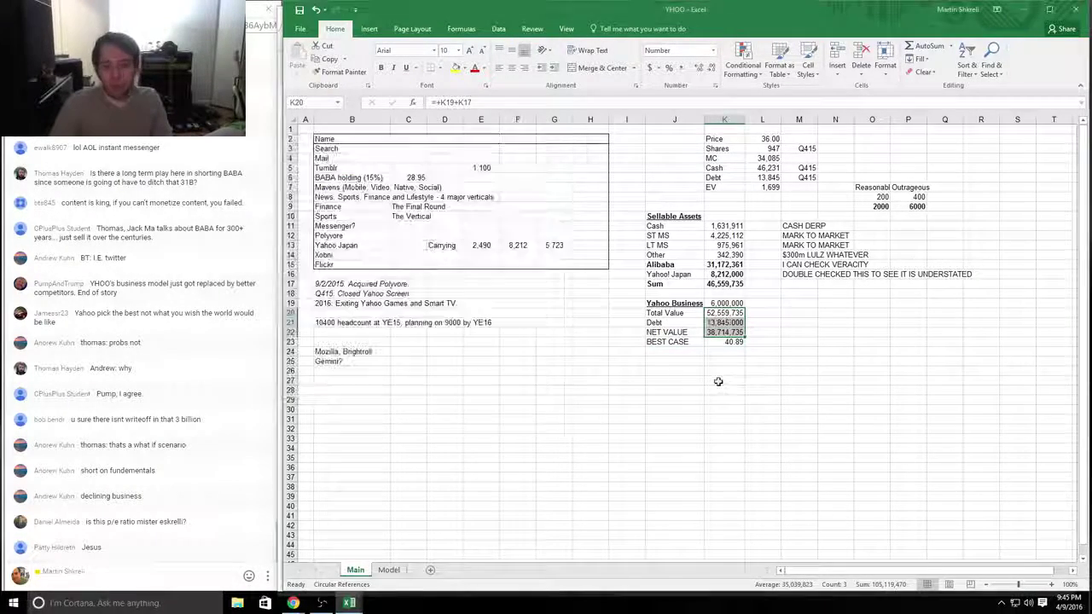
{"action": "key", "text": "Return"}
Step: Temporarily set the Yahoo Business value to 2,000,000 as a test
{"action": "key", "text": "Up"}
{"action": "type", "text": "2000000"}
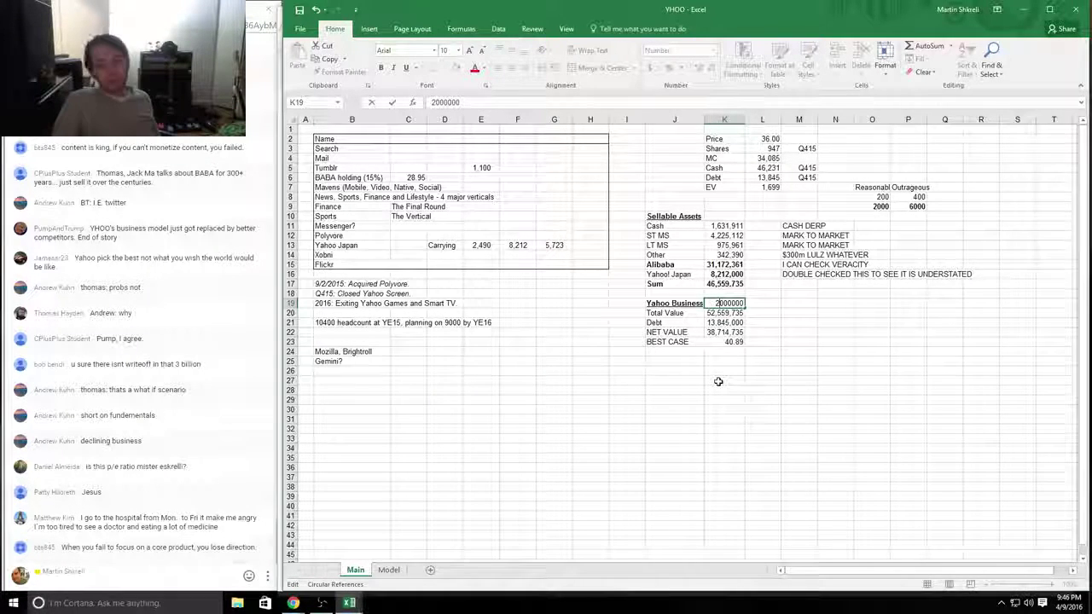
{"action": "key", "text": "Return"}
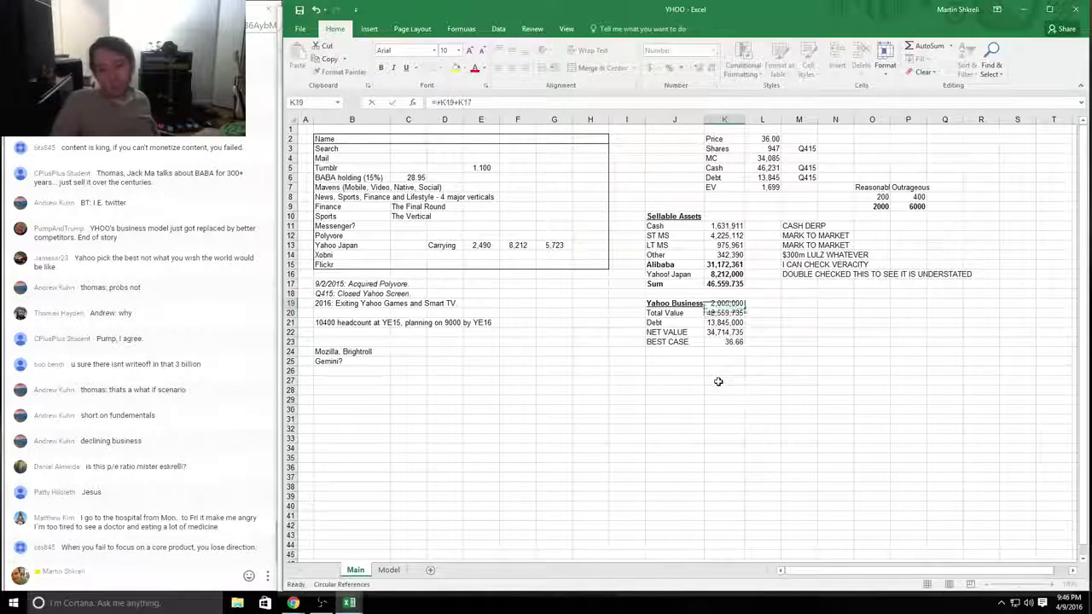
Step: Add =+K23/L2-1 in K24 as a percentage upside versus the price
{"action": "key", "text": "Down"}
{"action": "key", "text": "Down"}
{"action": "key", "text": "Down"}
{"action": "key", "text": "Down"}
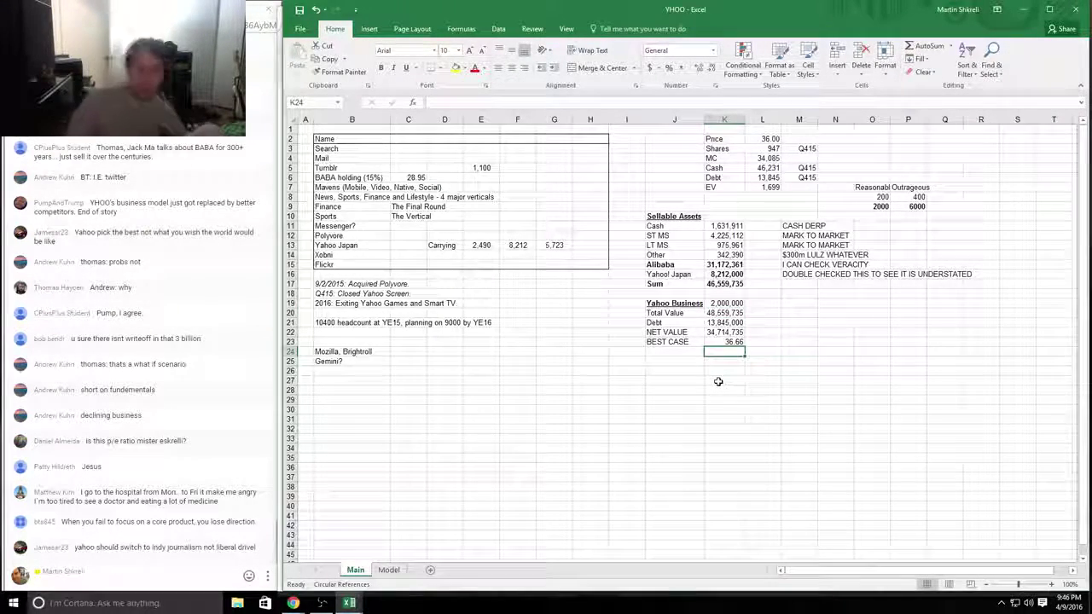
{"action": "type", "text": "+"}
{"action": "key", "text": "Up"}
{"action": "type", "text": "/"}
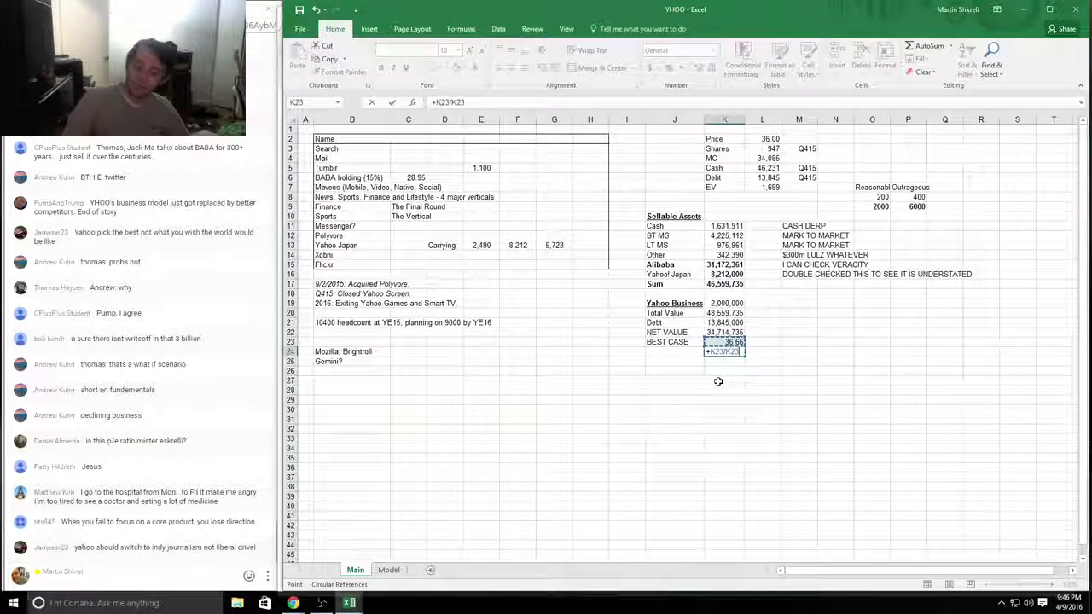
{"action": "key", "text": "Up"}
{"action": "key", "text": "Up"}
{"action": "key", "text": "Up"}
{"action": "key", "text": "Up"}
{"action": "key", "text": "Up"}
{"action": "key", "text": "Up"}
{"action": "key", "text": "Up"}
{"action": "key", "text": "Up"}
{"action": "key", "text": "Up"}
{"action": "key", "text": "Up"}
{"action": "key", "text": "Up"}
{"action": "key", "text": "Up"}
{"action": "key", "text": "Up"}
{"action": "key", "text": "Up"}
{"action": "key", "text": "Up"}
{"action": "key", "text": "Up"}
{"action": "key", "text": "Up"}
{"action": "key", "text": "Up"}
{"action": "key", "text": "Up"}
{"action": "key", "text": "Right"}
{"action": "key", "text": "Up"}
{"action": "key", "text": "Up"}
{"action": "key", "text": "Up"}
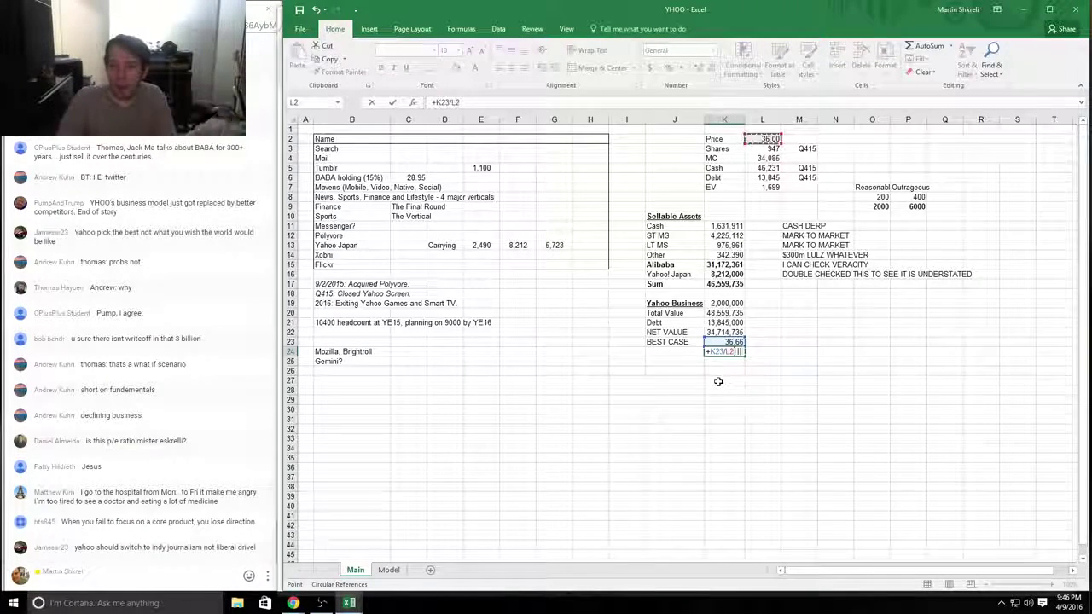
{"action": "type", "text": "-1"}
{"action": "key", "text": "ctrl+Return"}
{"action": "key", "text": "ctrl+shift+5"}
Step: Restore the Yahoo Business value to 6,000,000, showing a 14% upside
{"action": "key", "text": "Up"}
{"action": "key", "text": "Up"}
{"action": "key", "text": "Up"}
{"action": "key", "text": "Up"}
{"action": "key", "text": "Up"}
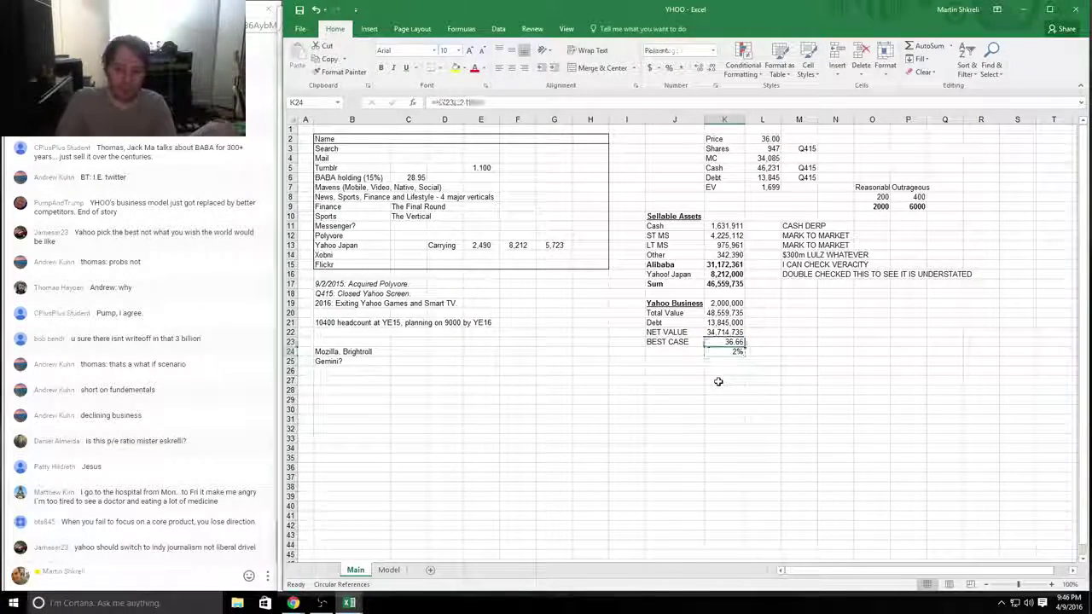
{"action": "key", "text": "F2"}
{"action": "type", "text": "6"}
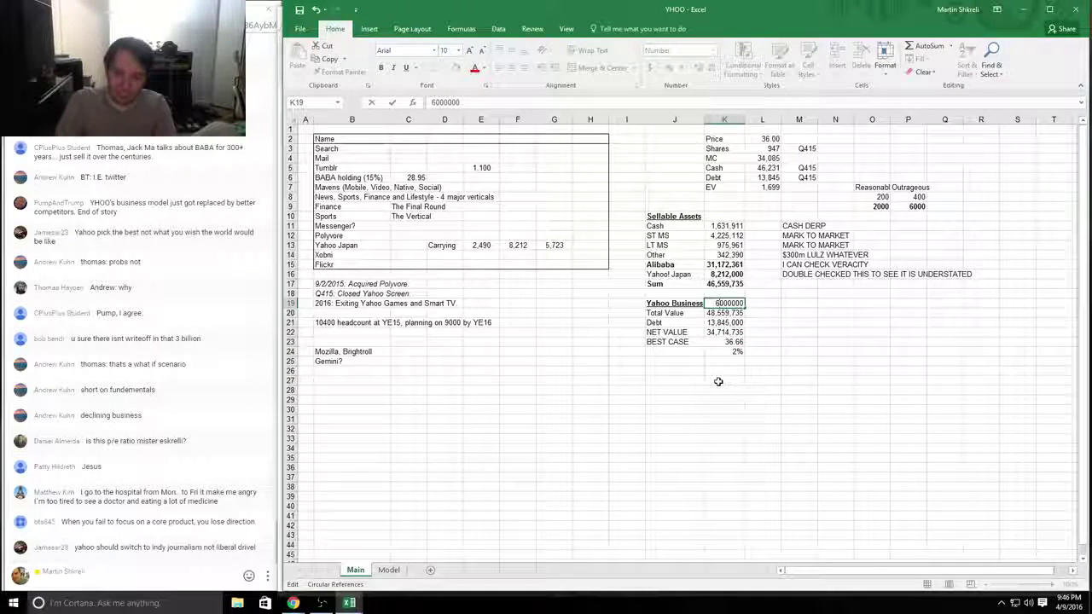
{"action": "key", "text": "Return"}
{"action": "key", "text": "Down"}
{"action": "key", "text": "Down"}
{"action": "key", "text": "Down"}
{"action": "key", "text": "Down"}
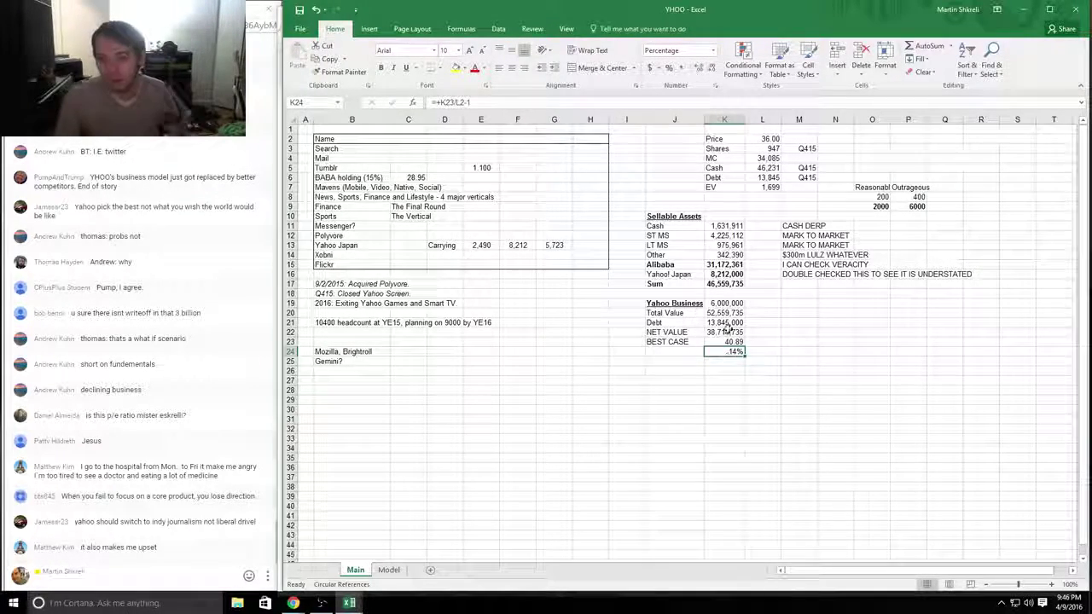
{"action": "left_click", "coordinate": [920, 208]}
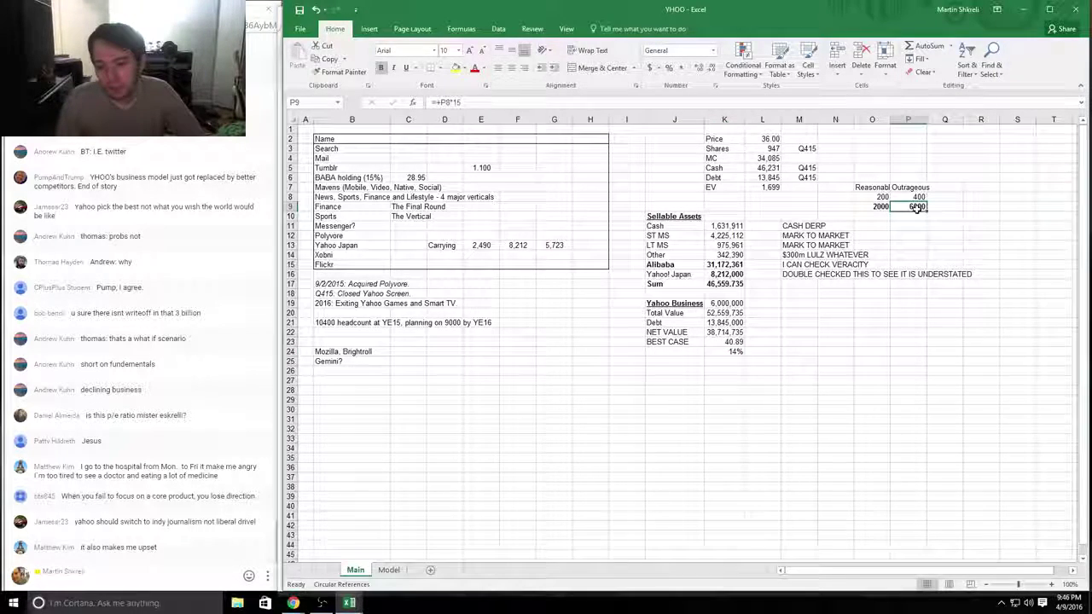
{"action": "left_click", "coordinate": [729, 343]}
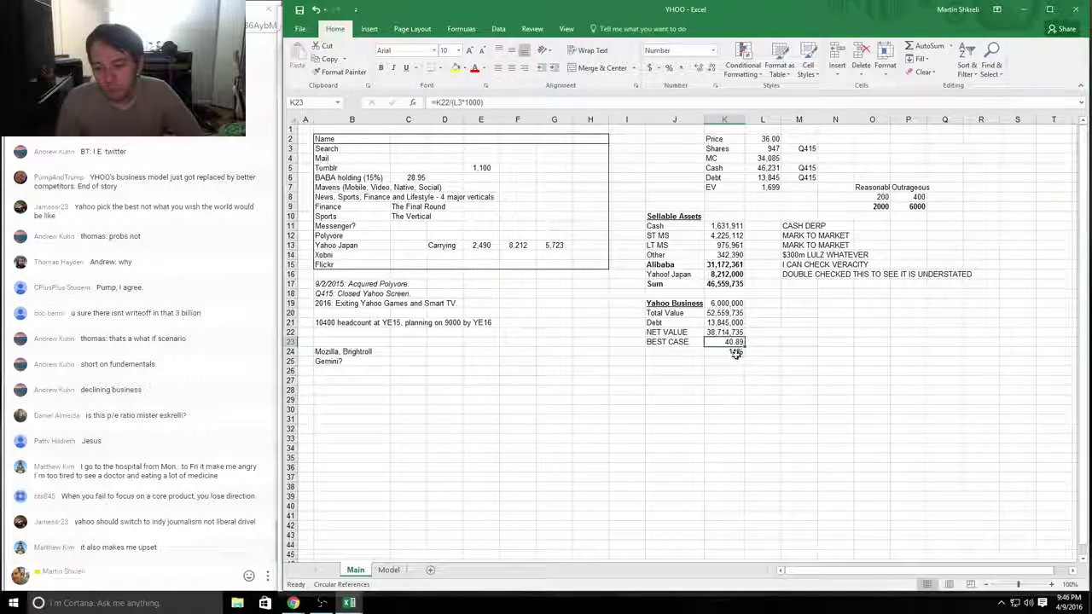
{"action": "left_click_drag", "start_coordinate": [732, 352], "coordinate": [674, 305]}
{"action": "left_click_drag", "start_coordinate": [911, 207], "coordinate": [909, 167]}
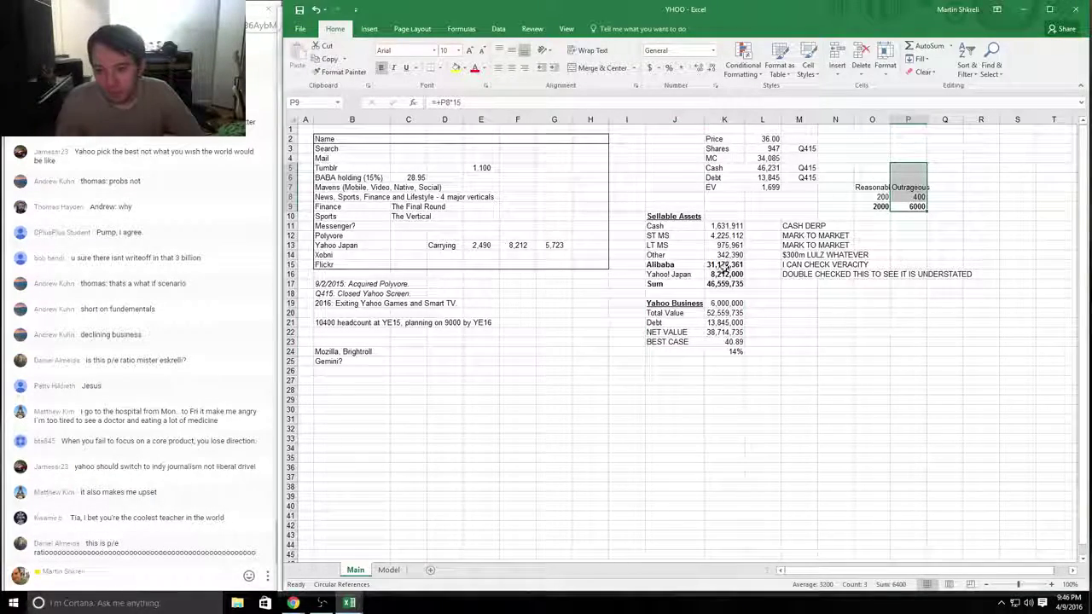
{"action": "left_click_drag", "start_coordinate": [723, 265], "coordinate": [680, 267]}
{"action": "key", "text": "Up"}
{"action": "key", "text": "Up"}
{"action": "key", "text": "Up"}
{"action": "key", "text": "Up"}
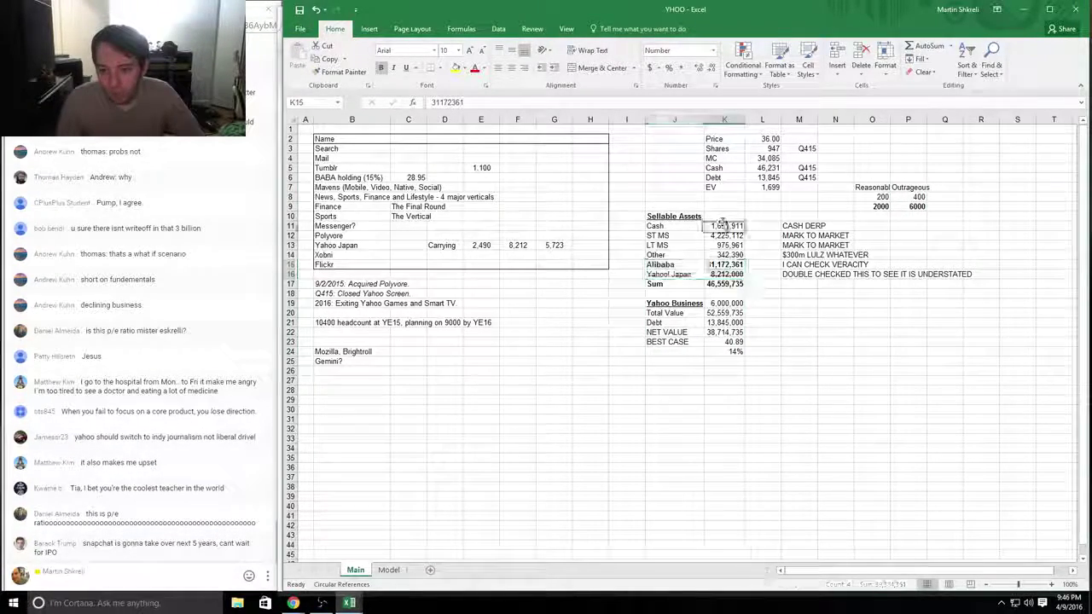
{"action": "key", "text": "F2"}
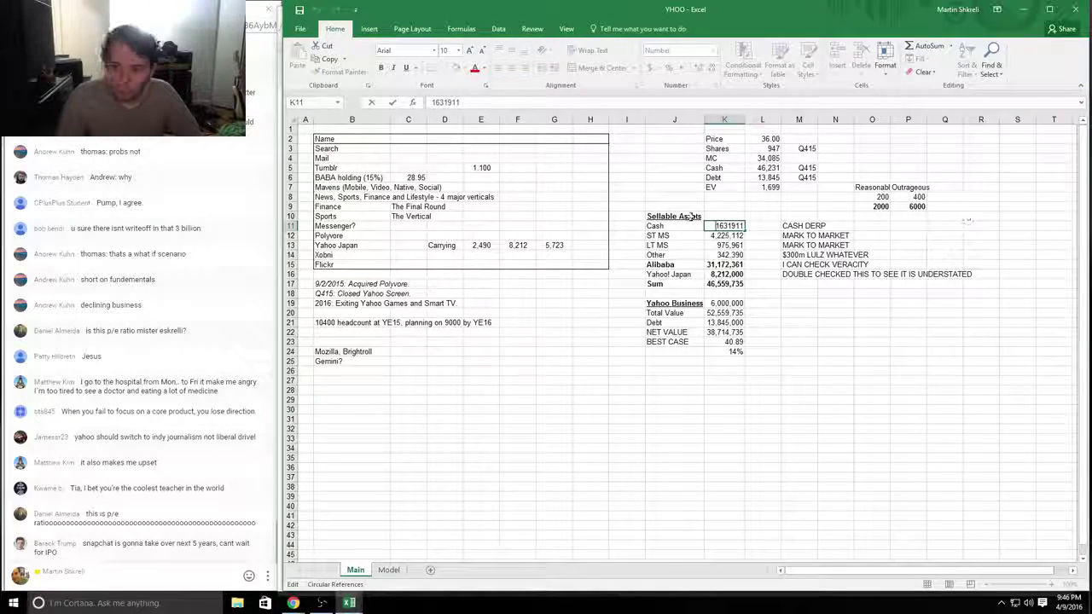
{"action": "left_click", "coordinate": [745, 245]}
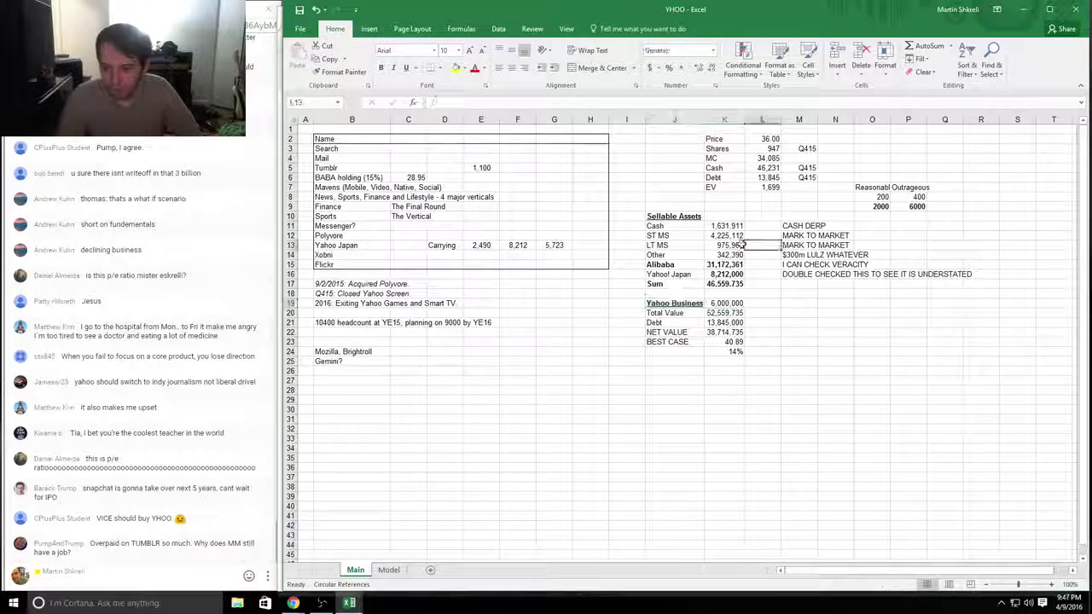
{"action": "left_click_drag", "start_coordinate": [725, 304], "coordinate": [674, 303]}
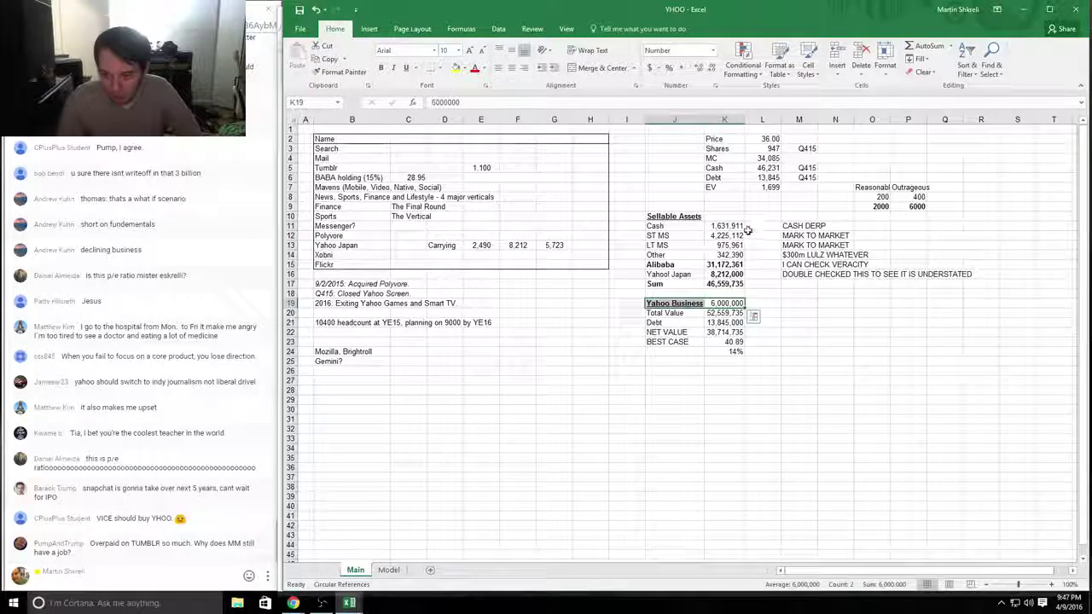
{"action": "left_click_drag", "start_coordinate": [736, 226], "coordinate": [676, 226]}
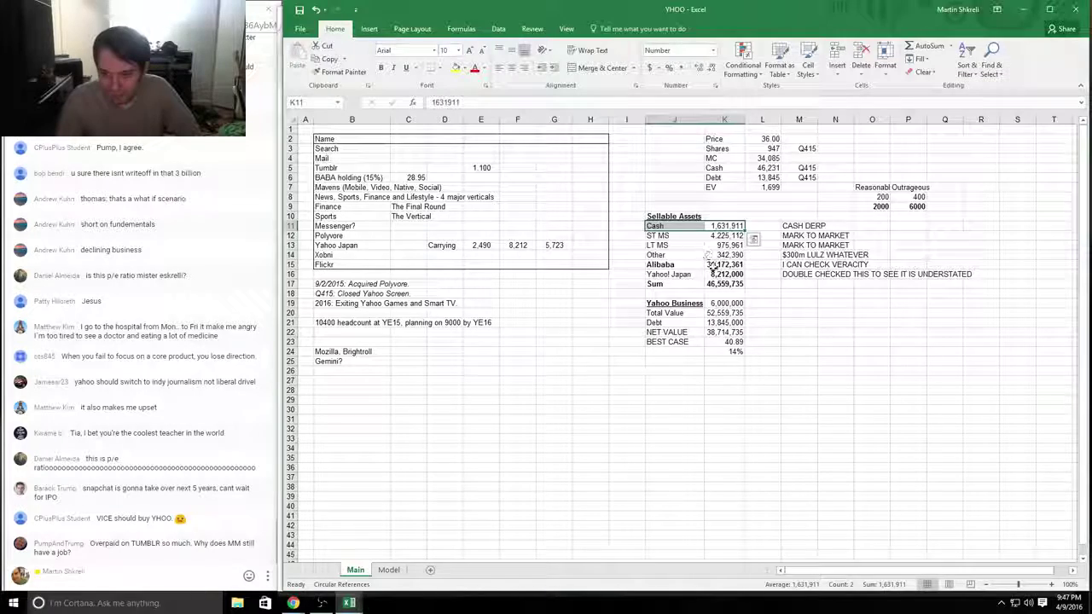
{"action": "left_click_drag", "start_coordinate": [724, 265], "coordinate": [675, 273]}
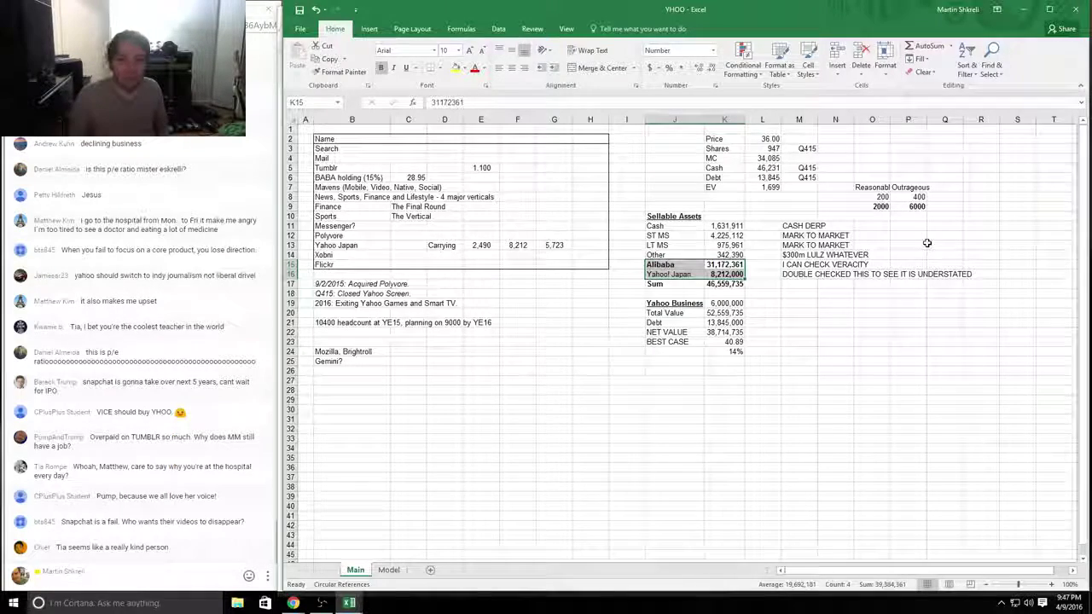
{"action": "left_click", "coordinate": [358, 177]}
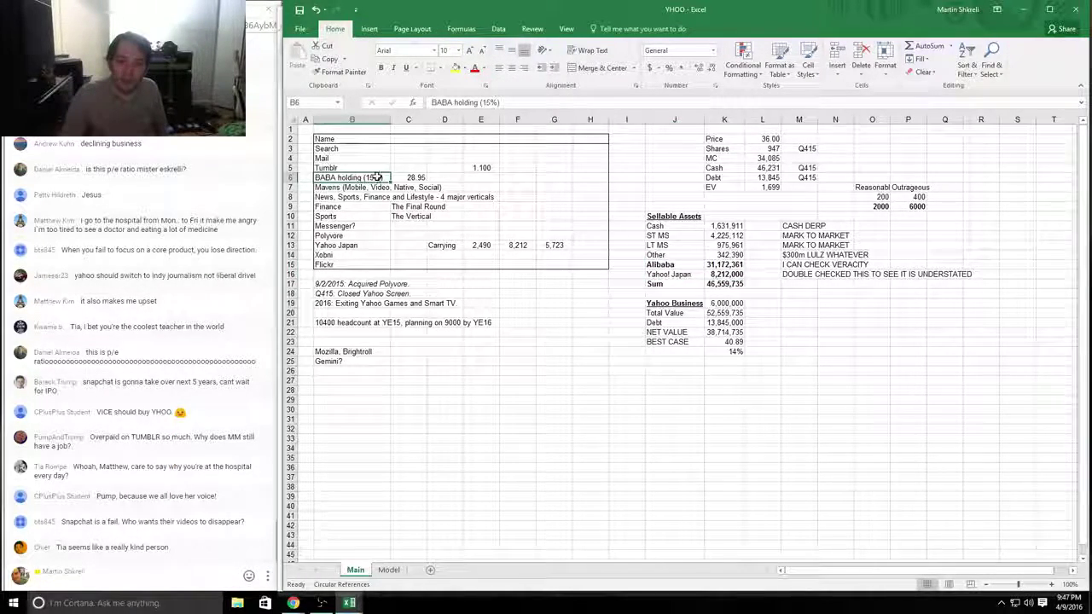
{"action": "left_click", "coordinate": [507, 245]}
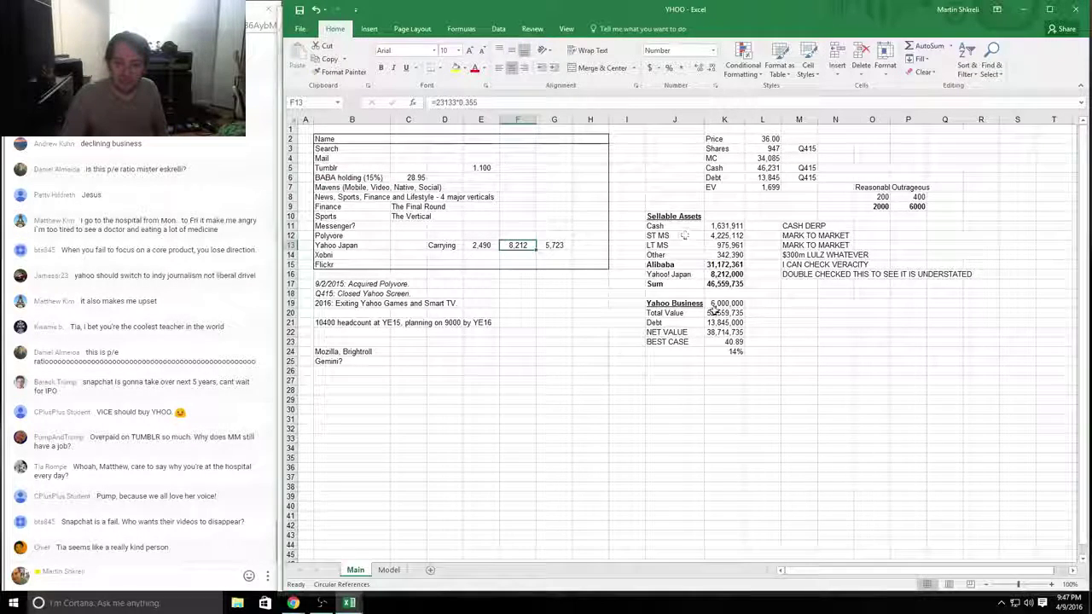
{"action": "left_click", "coordinate": [723, 275]}
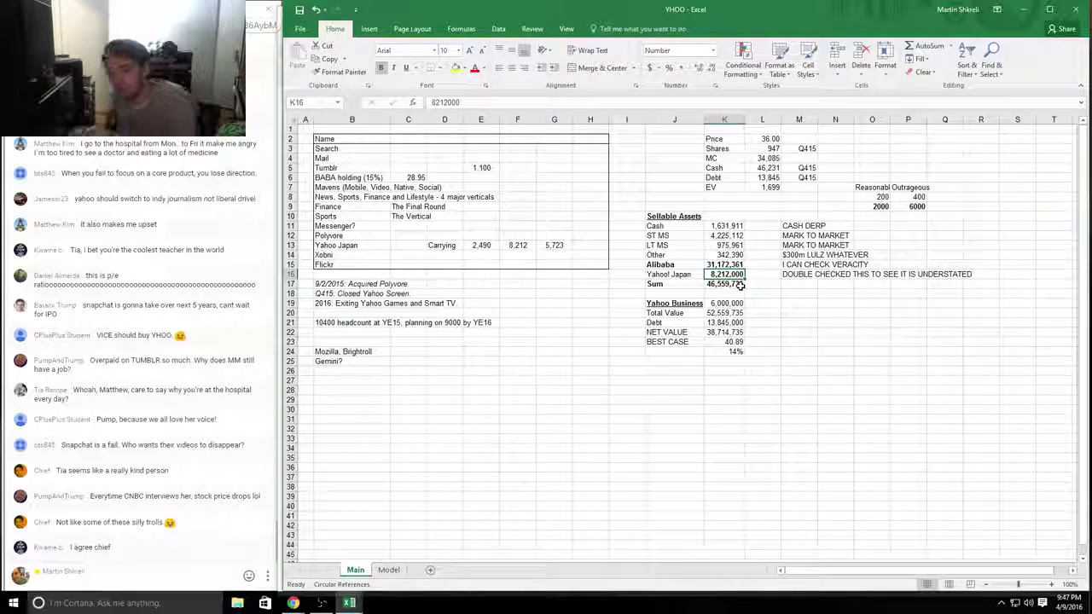
{"action": "key", "text": "Up"}
{"action": "key", "text": "Right"}
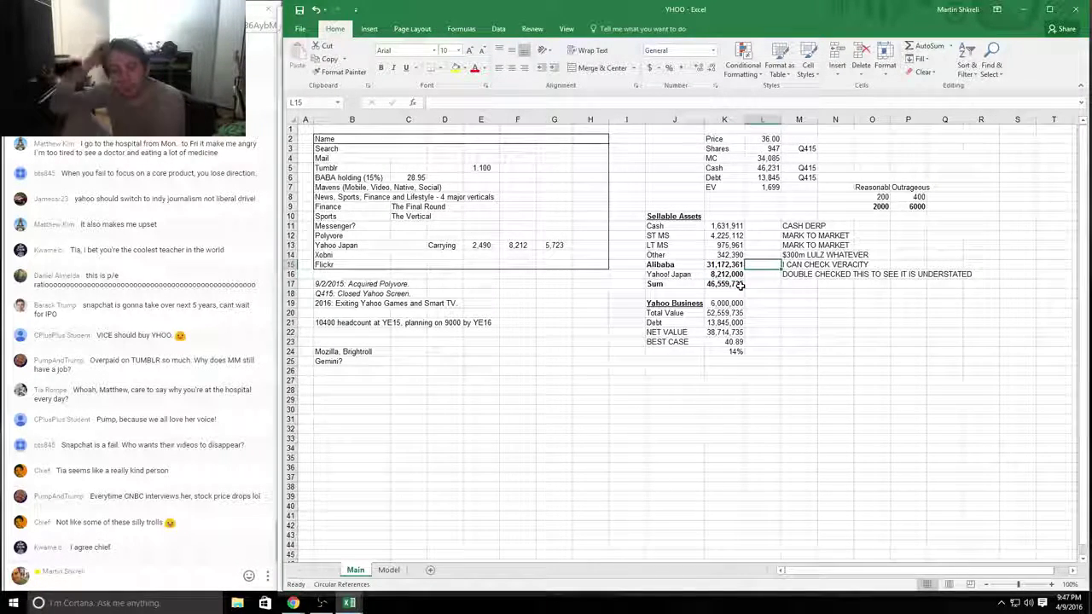
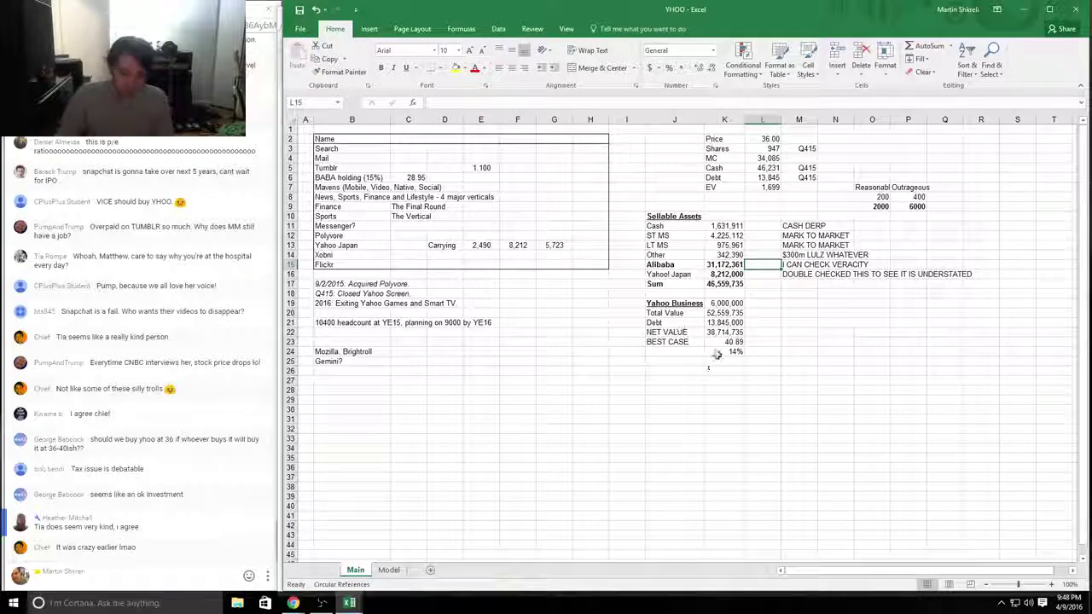
Step: Review the dated Polyvore and divestiture notes in B17:B19, then start a browser search
{"action": "left_click_drag", "start_coordinate": [724, 361], "coordinate": [263, 92]}
{"action": "left_click", "coordinate": [500, 304]}
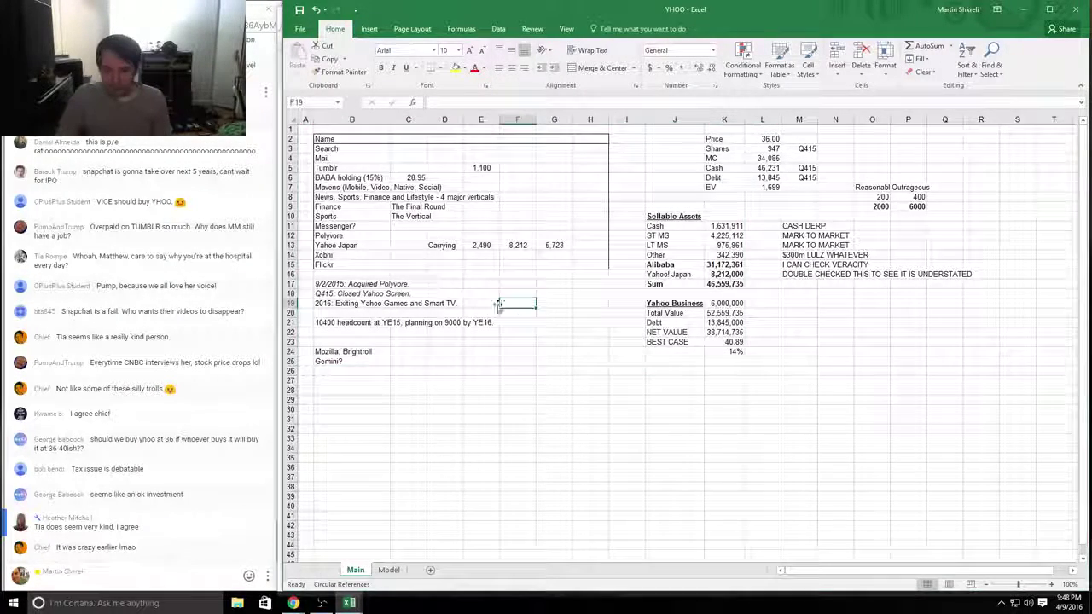
{"action": "left_click_drag", "start_coordinate": [361, 283], "coordinate": [400, 325]}
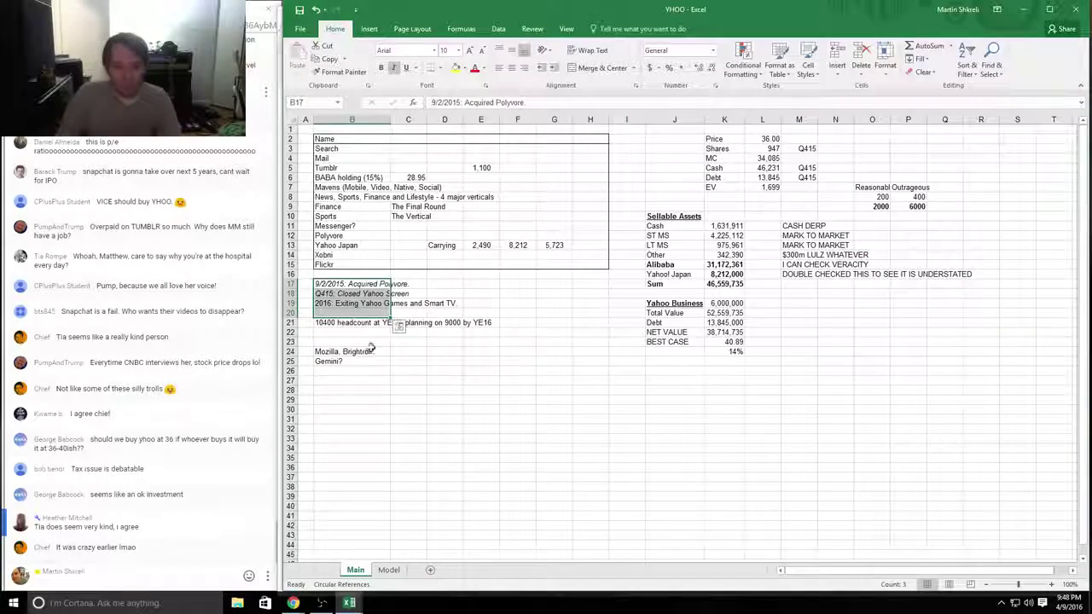
{"action": "left_click", "coordinate": [382, 368]}
{"action": "key", "text": "alt+Tab"}
{"action": "key", "text": "ctrl+l"}
Step: Search 'polyvore acquisition' and read the $200 million deal snippet and Recode article
{"action": "type", "text": "polyvore acquisition"}
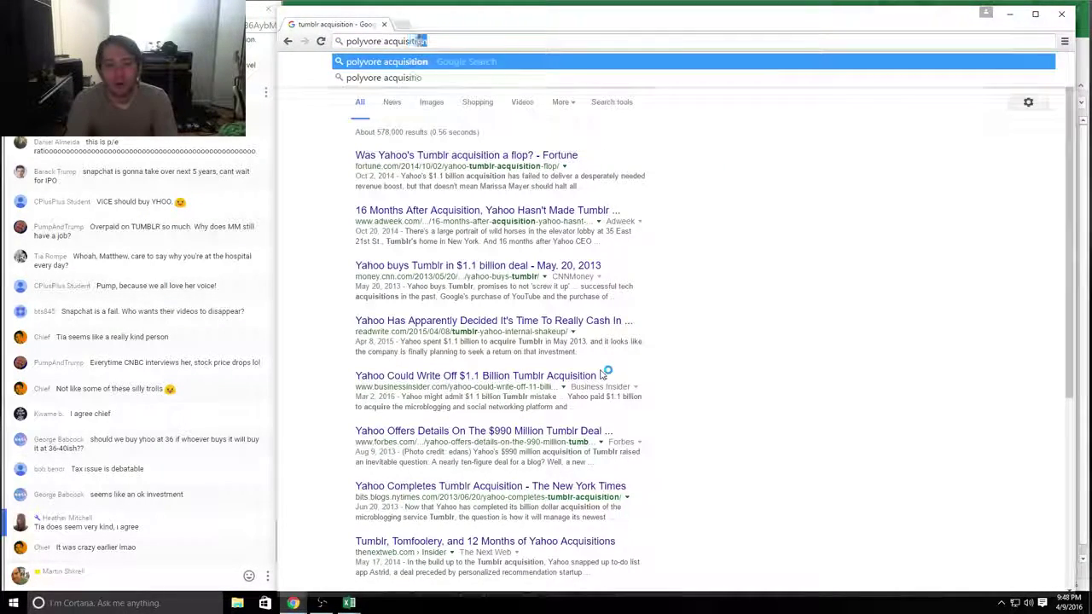
{"action": "key", "text": "Return"}
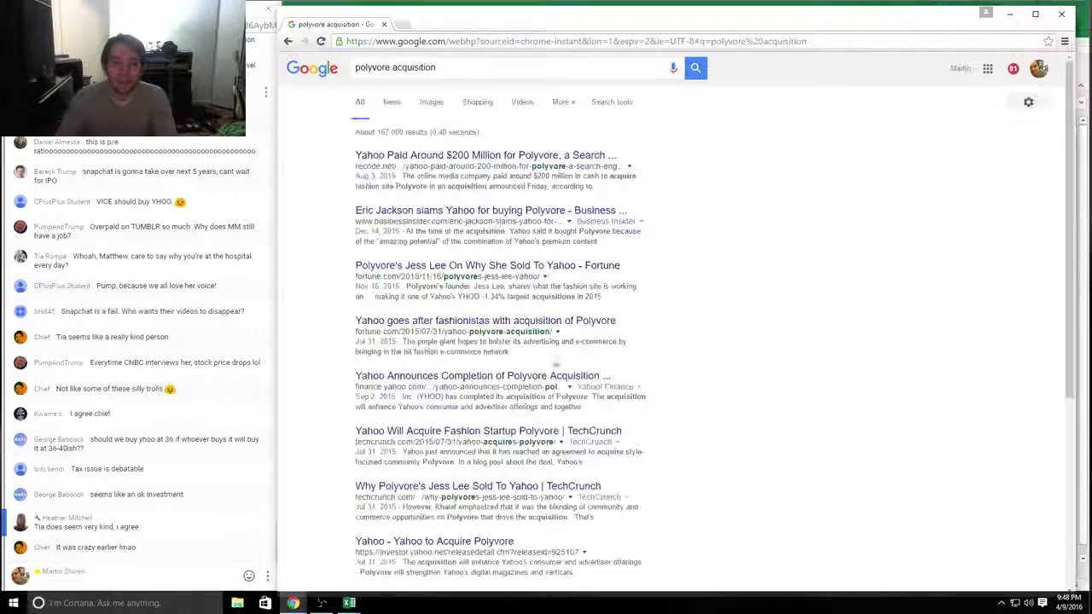
{"action": "left_click_drag", "start_coordinate": [636, 167], "coordinate": [597, 186]}
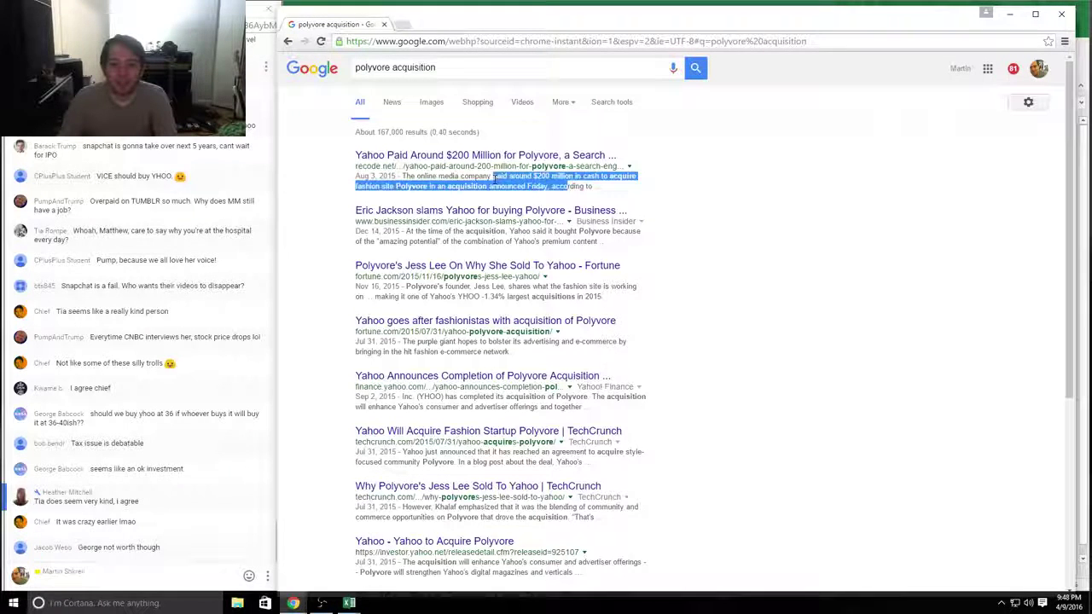
{"action": "left_click", "coordinate": [506, 179]}
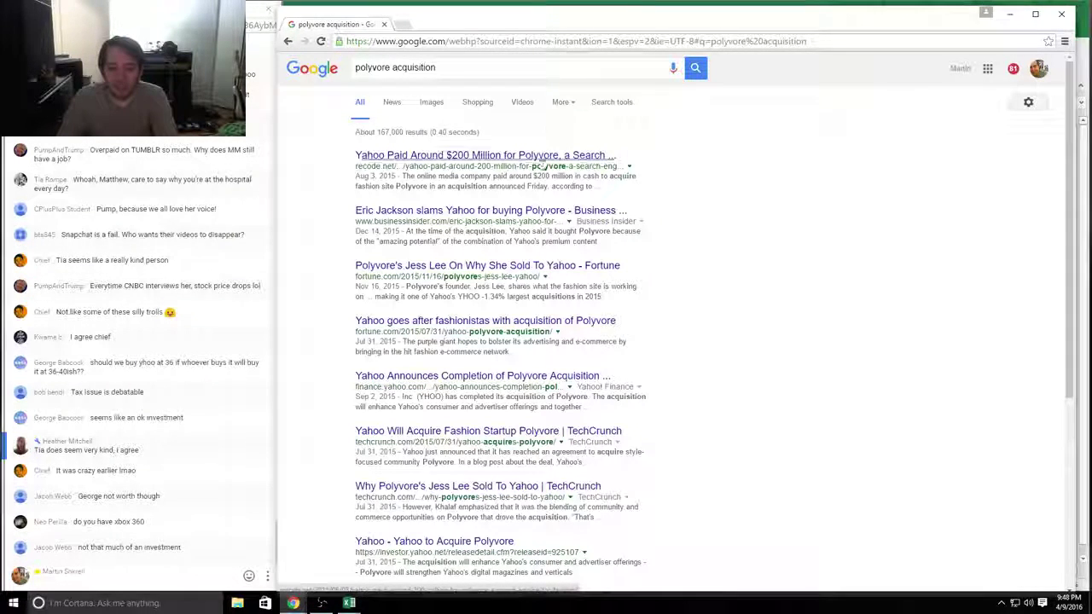
{"action": "left_click", "coordinate": [539, 157]}
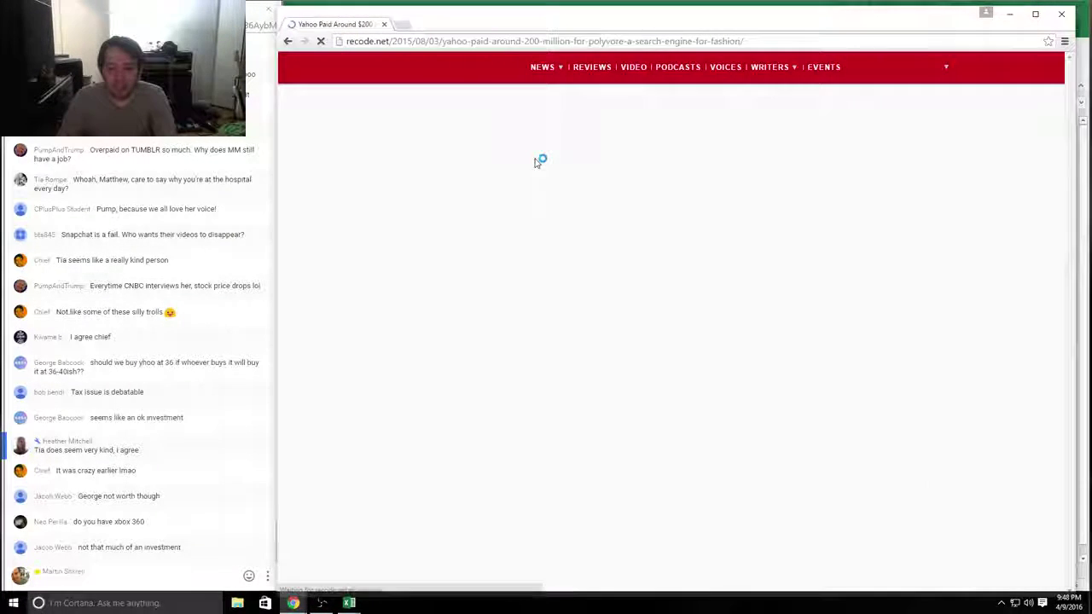
{"action": "left_click", "coordinate": [288, 41]}
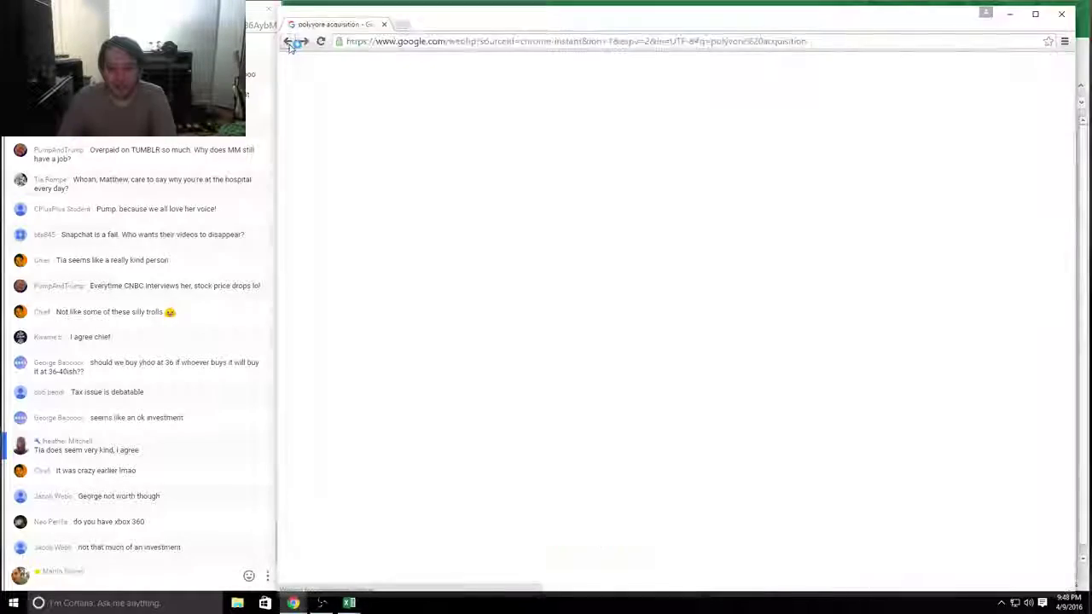
Step: Read the Yahoo Finance article on the completed acquisition and its Yahoo Style integration
{"action": "left_click", "coordinate": [443, 377]}
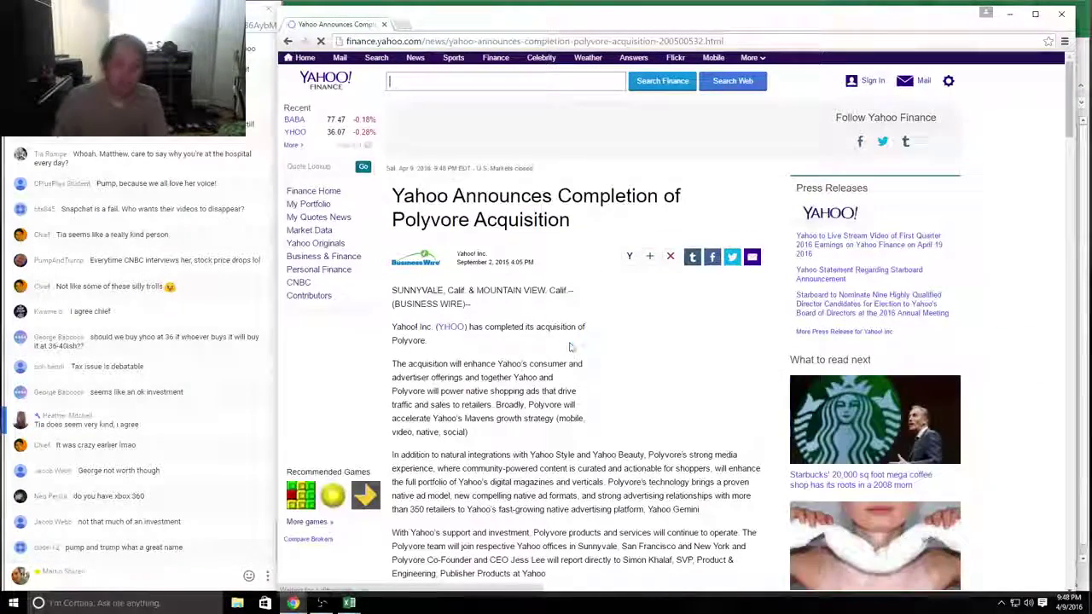
{"action": "scroll", "coordinate": [571, 342], "scroll_direction": "down", "scroll_amount": 1}
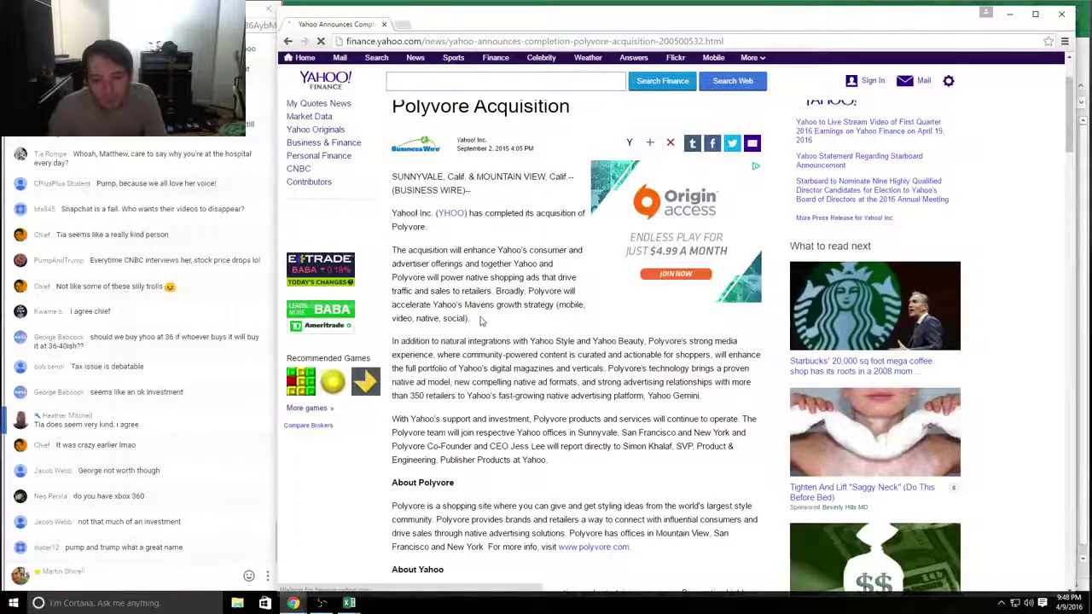
{"action": "triple_click", "coordinate": [458, 303]}
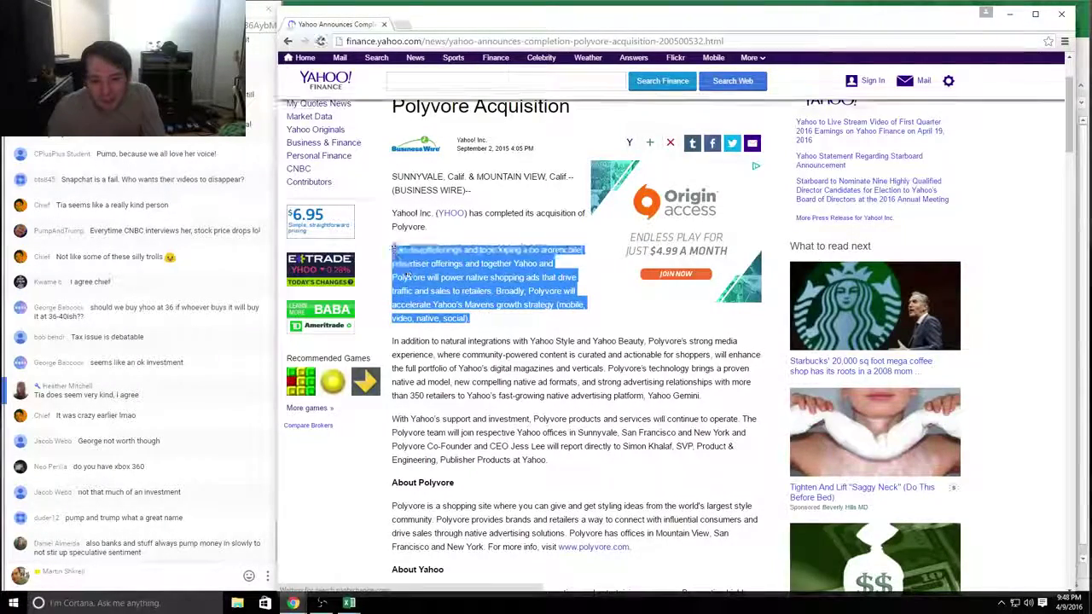
{"action": "left_click_drag", "start_coordinate": [704, 392], "coordinate": [468, 341]}
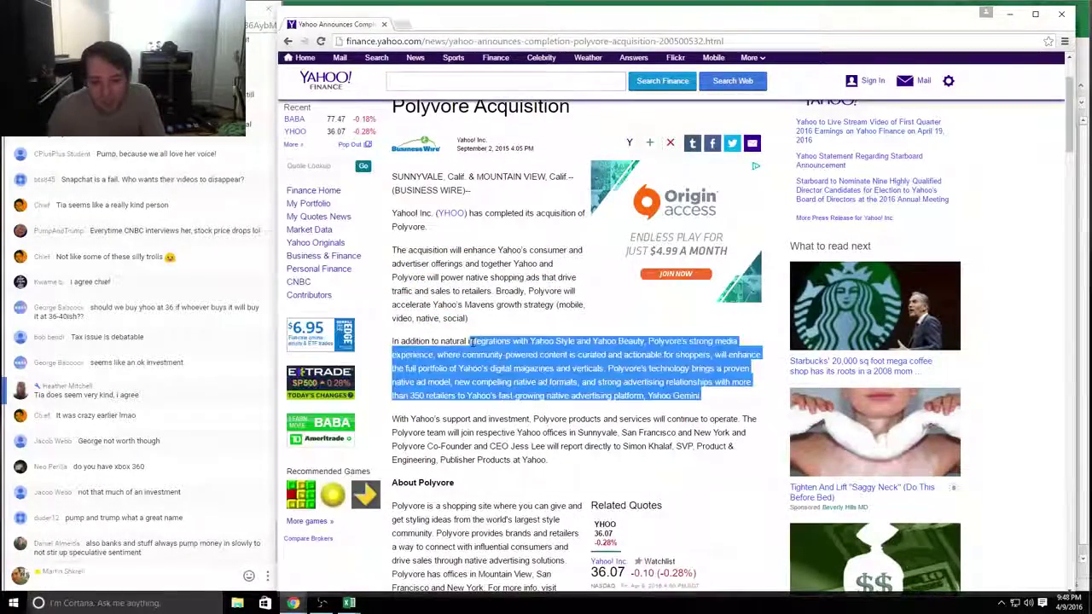
{"action": "left_click_drag", "start_coordinate": [383, 337], "coordinate": [650, 339]}
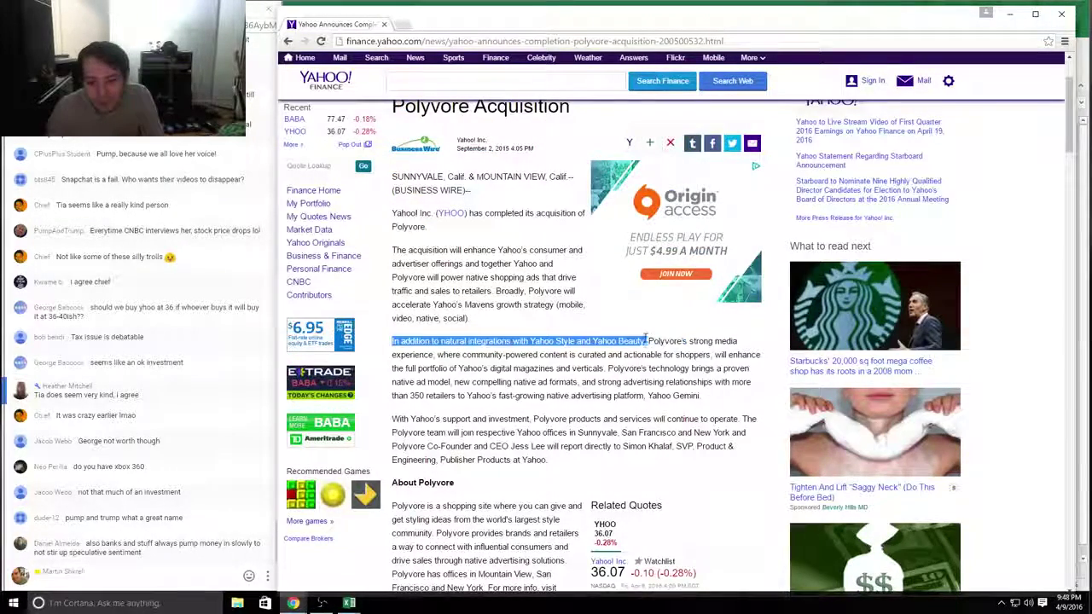
{"action": "key", "text": "alt+Tab"}
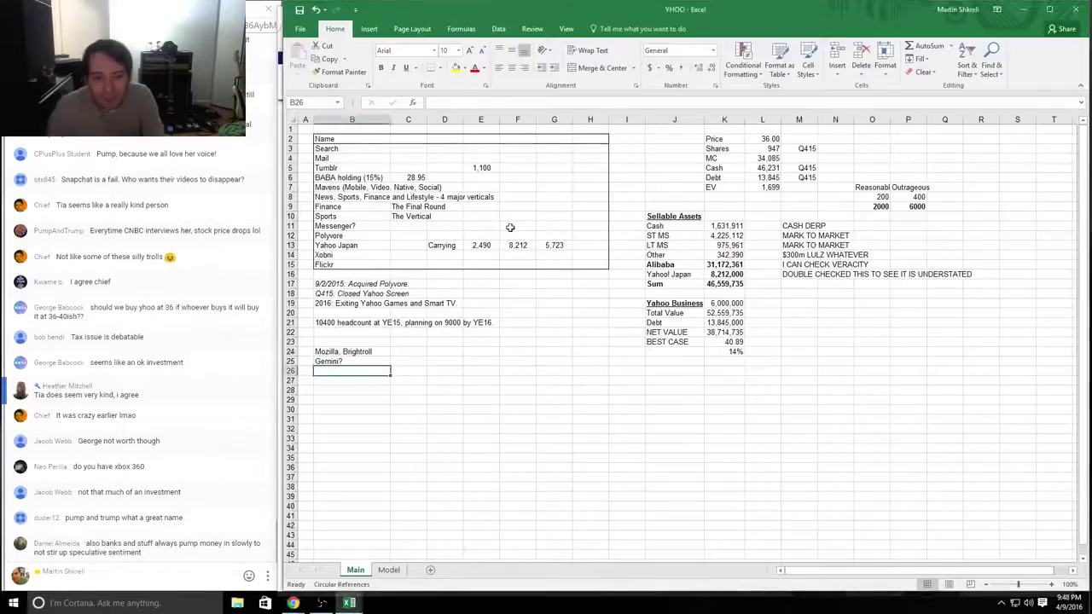
Step: Check the four major verticals note in B8, then return to the Polyvore article
{"action": "left_click", "coordinate": [356, 198]}
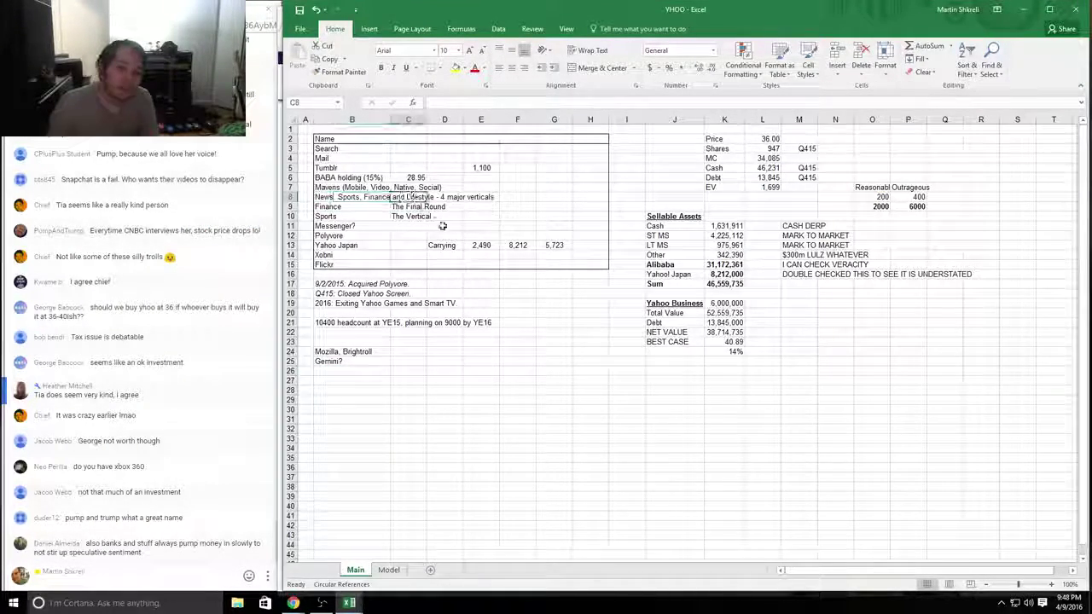
{"action": "key", "text": "alt+Tab"}
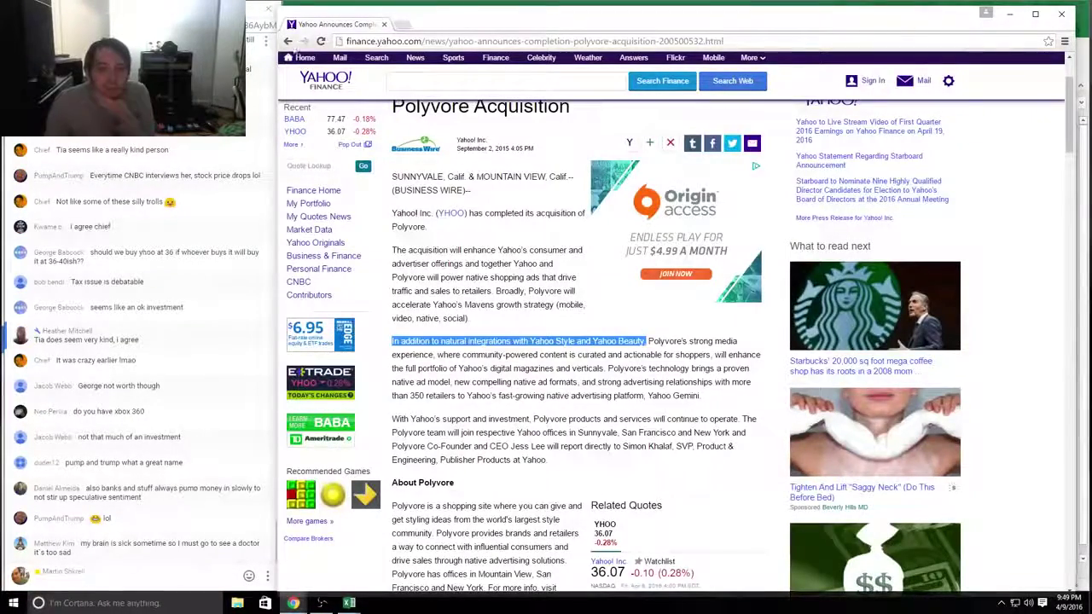
Step: Read the 'Yahoo to Acquire Polyvore' press release and follow its link to polyvore.com
{"action": "left_click", "coordinate": [292, 3]}
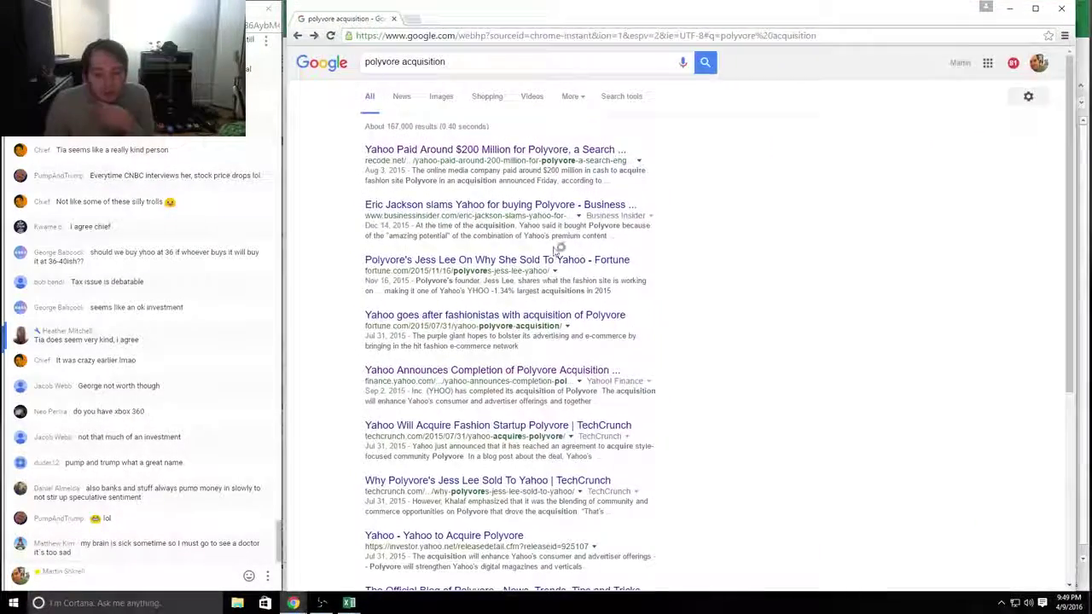
{"action": "left_click", "coordinate": [410, 535]}
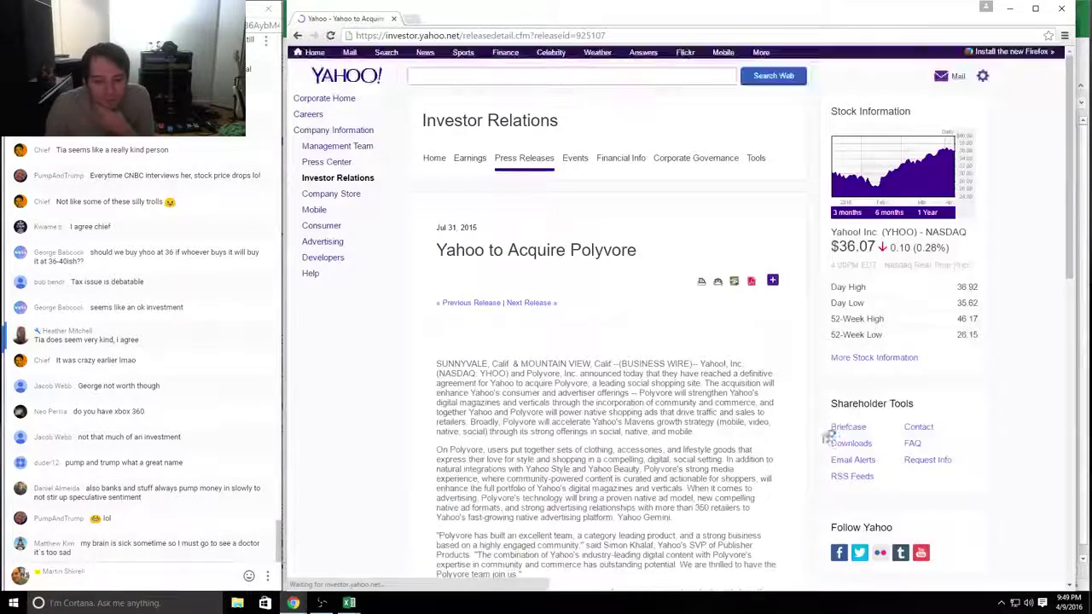
{"action": "scroll", "coordinate": [768, 397], "scroll_direction": "down", "scroll_amount": 1}
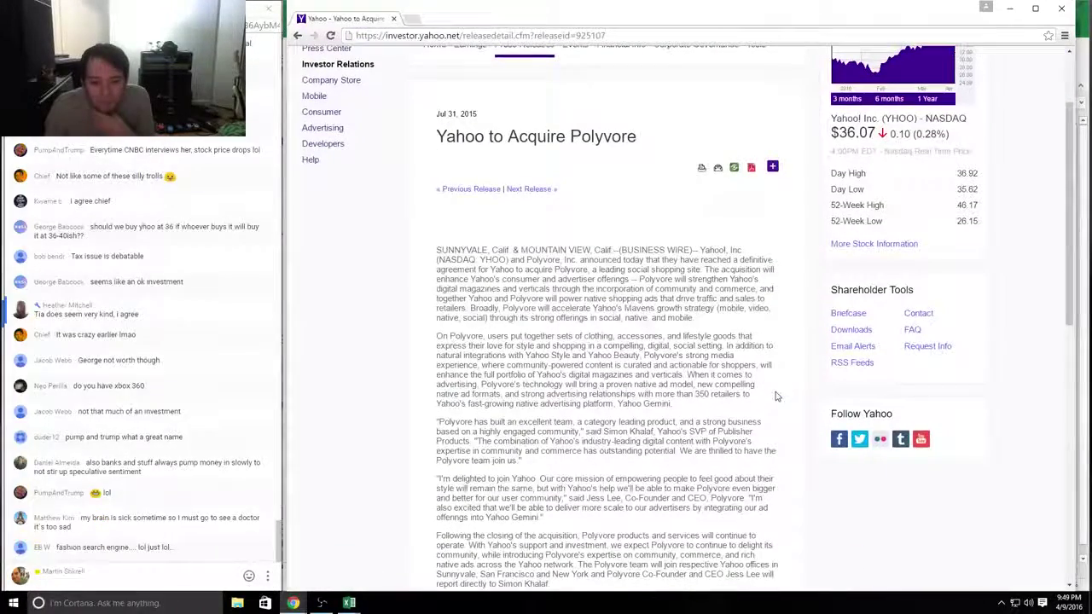
{"action": "scroll", "coordinate": [776, 396], "scroll_direction": "down", "scroll_amount": 1}
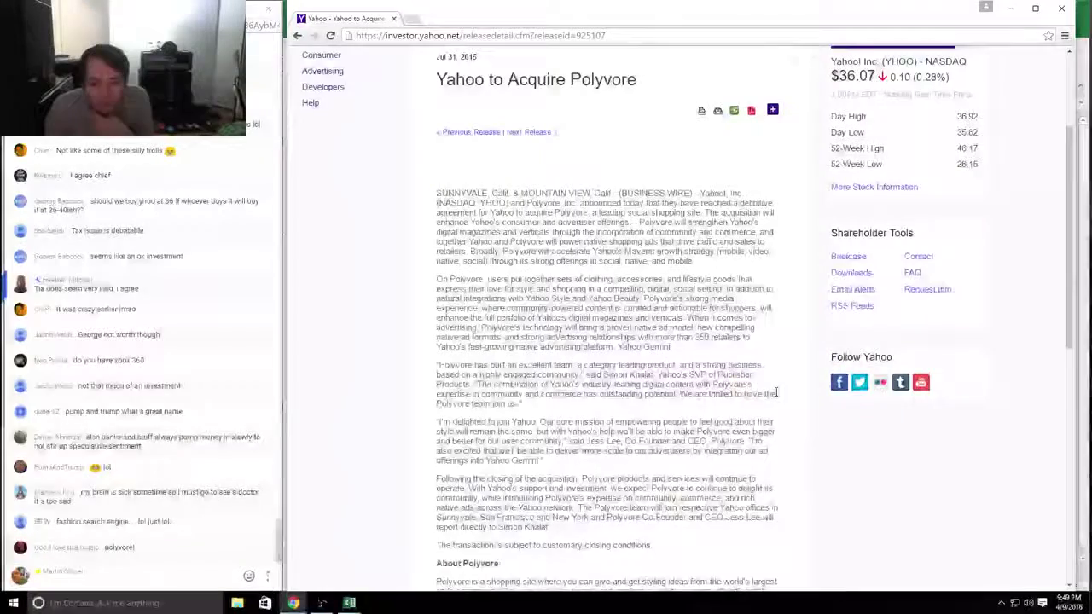
{"action": "left_click_drag", "start_coordinate": [553, 522], "coordinate": [437, 385]}
{"action": "scroll", "coordinate": [439, 385], "scroll_direction": "down", "scroll_amount": 1}
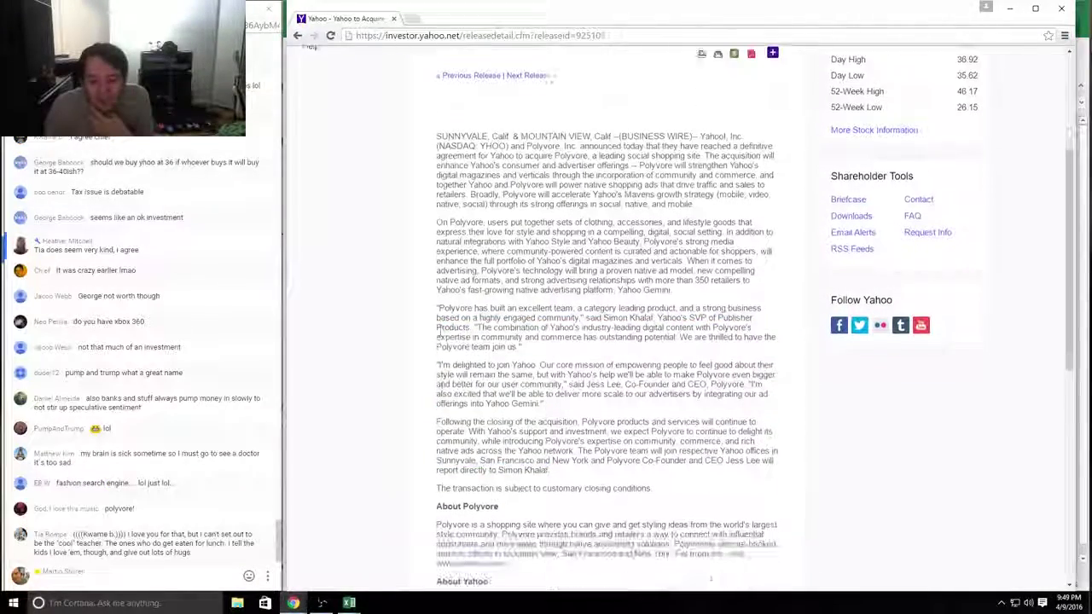
{"action": "triple_click", "coordinate": [638, 551]}
{"action": "left_click", "coordinate": [467, 564]}
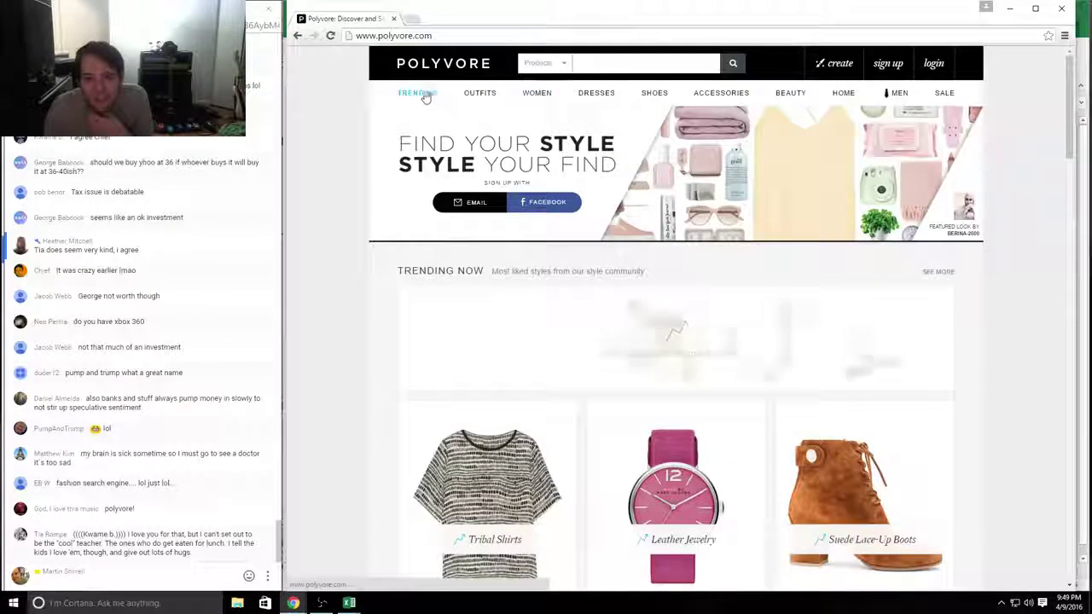
Step: Browse Polyvore's Dresses category, view the Erdem strawberry dress, and scroll the little black dresses
{"action": "left_click", "coordinate": [594, 98]}
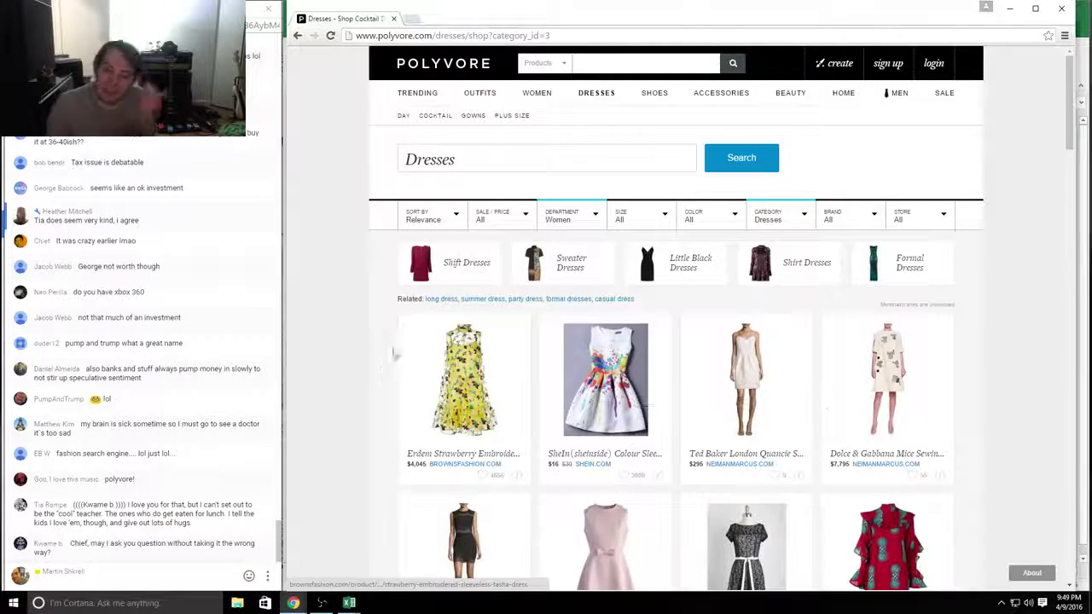
{"action": "left_click", "coordinate": [488, 355]}
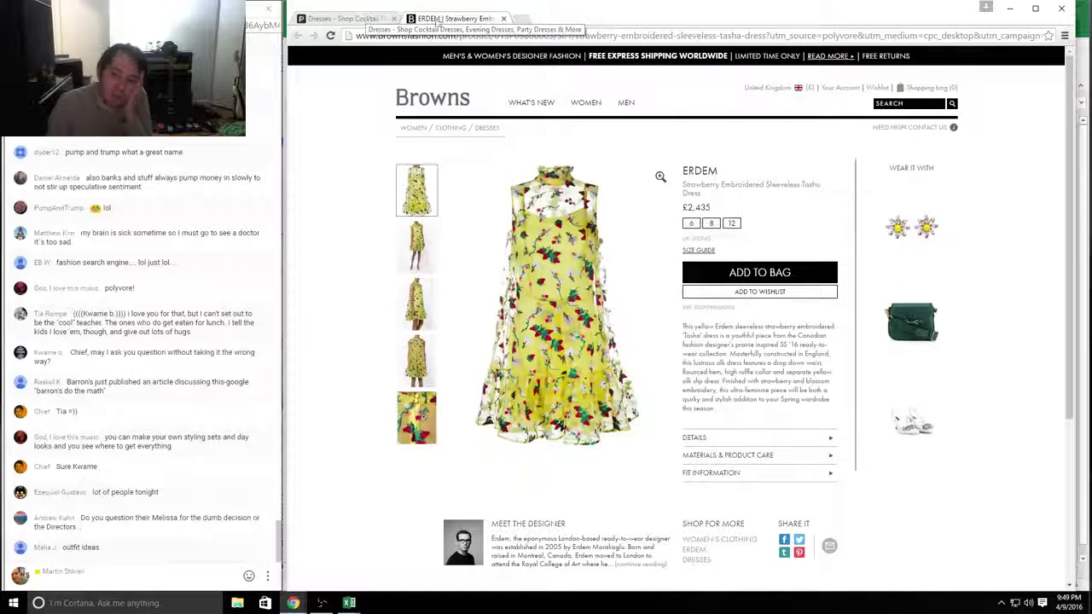
{"action": "left_click", "coordinate": [503, 18]}
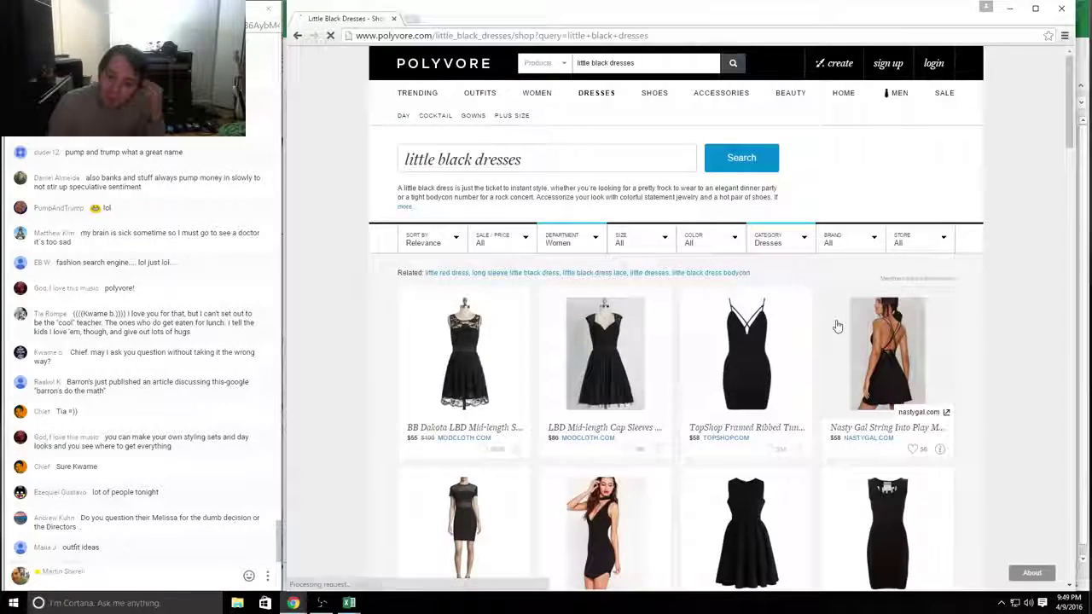
{"action": "scroll", "coordinate": [834, 322], "scroll_direction": "down", "scroll_amount": 3}
{"action": "scroll", "coordinate": [837, 322], "scroll_direction": "down", "scroll_amount": 4}
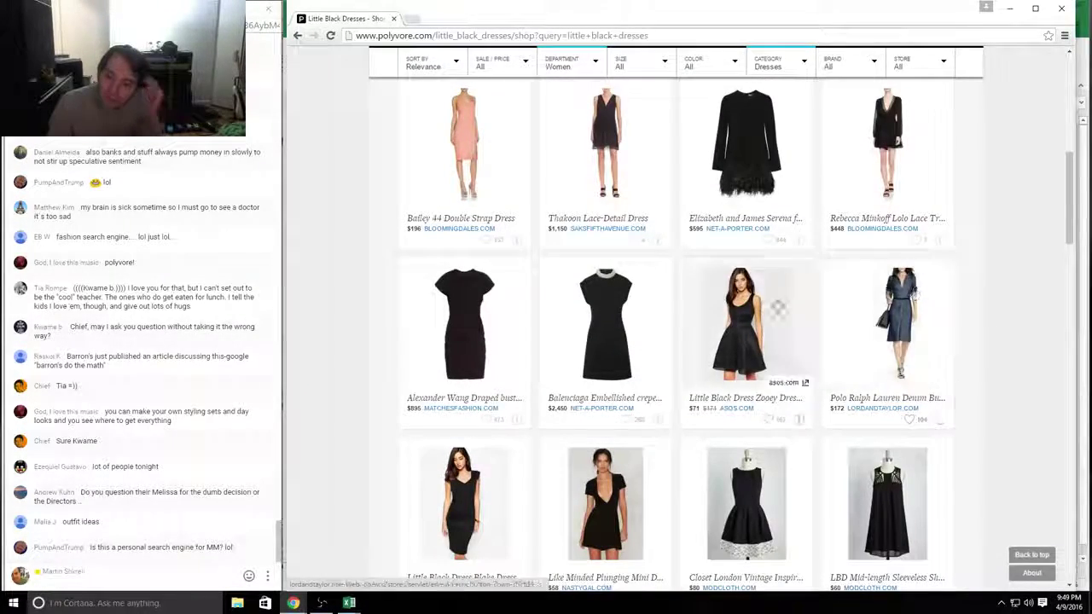
{"action": "scroll", "coordinate": [752, 316], "scroll_direction": "down", "scroll_amount": 3}
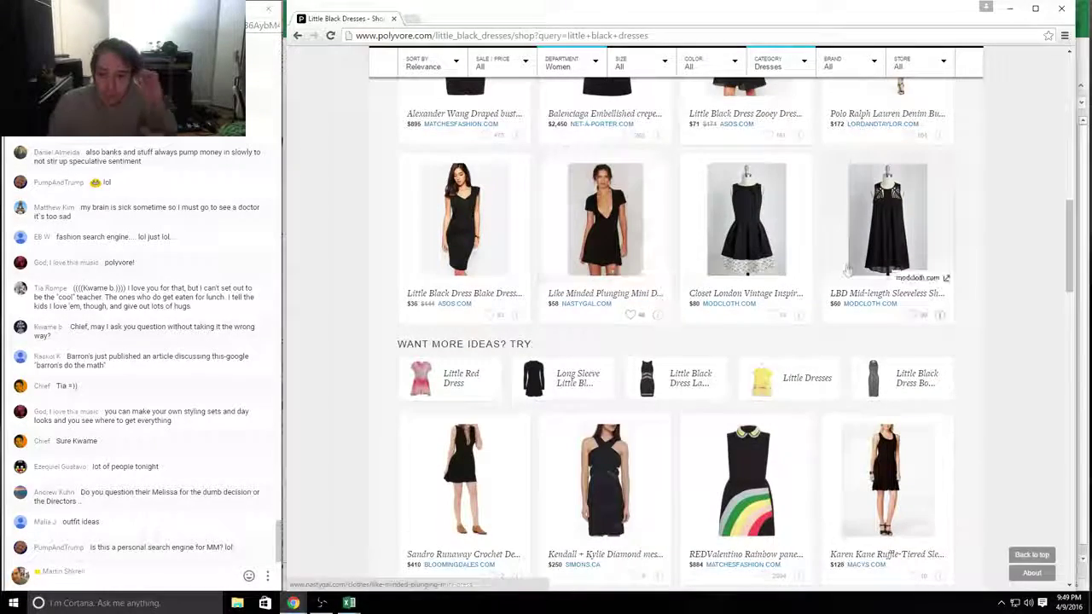
{"action": "scroll", "coordinate": [763, 275], "scroll_direction": "down", "scroll_amount": 12}
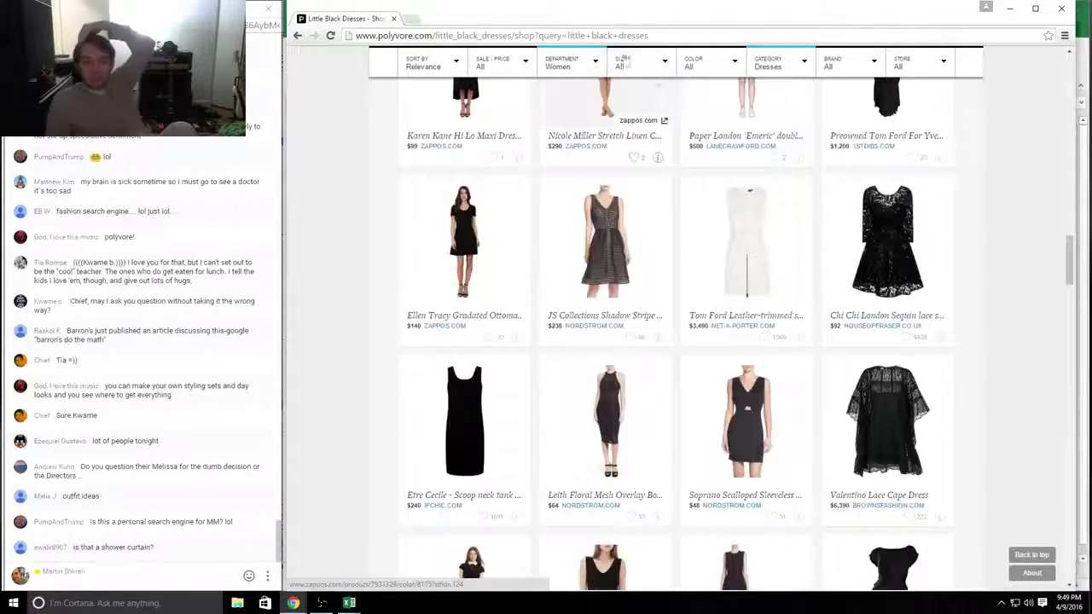
Step: Close the Polyvore page and review the Tumblr-to-Flickr, Polyvore and Yahoo Screen notes
{"action": "left_click", "coordinate": [395, 18]}
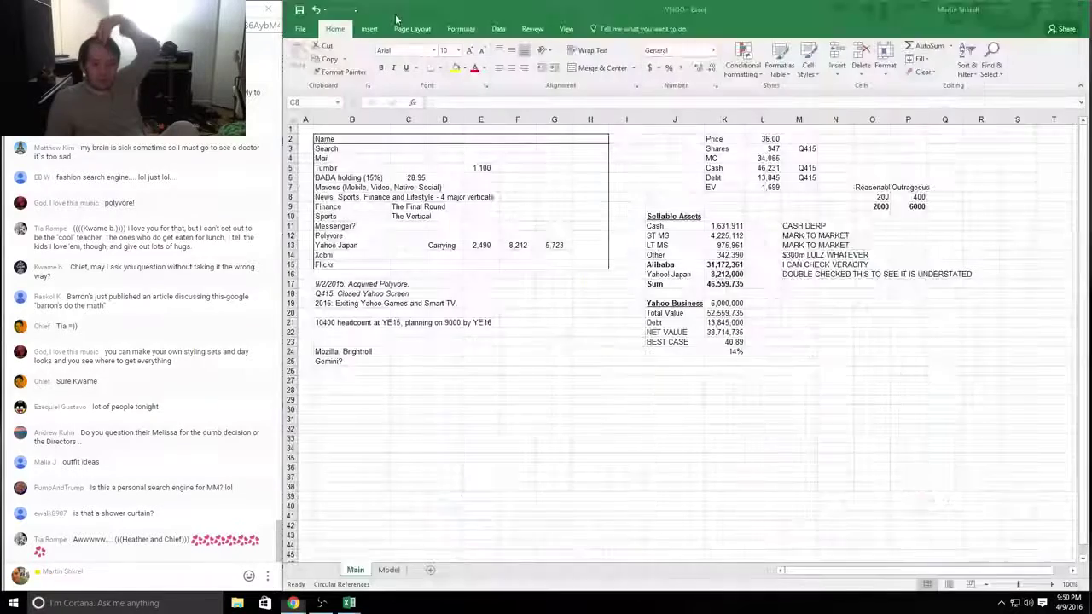
{"action": "left_click", "coordinate": [524, 207]}
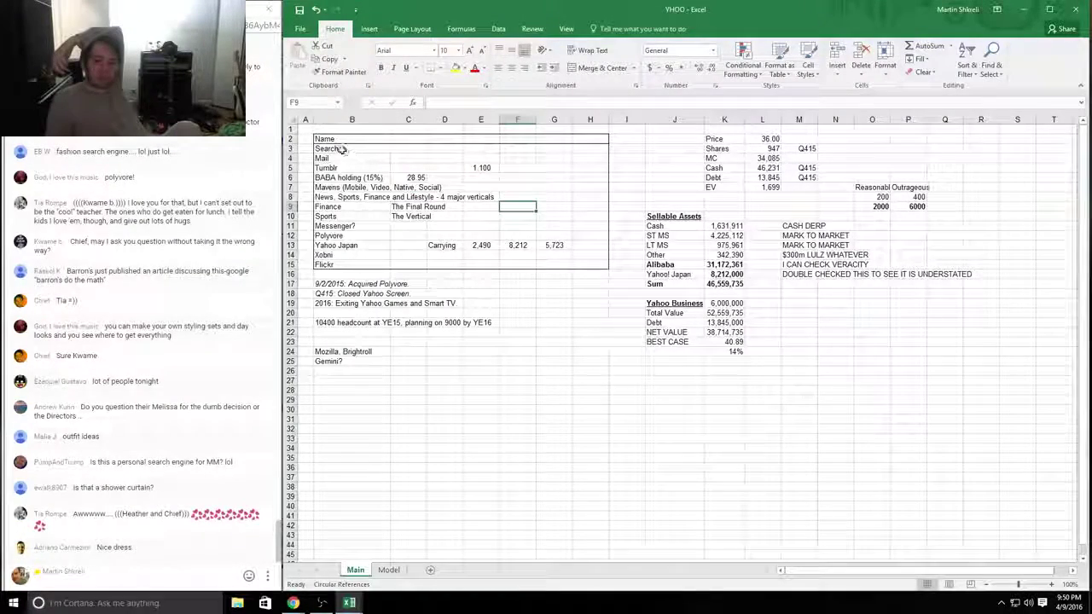
{"action": "left_click_drag", "start_coordinate": [329, 168], "coordinate": [585, 266]}
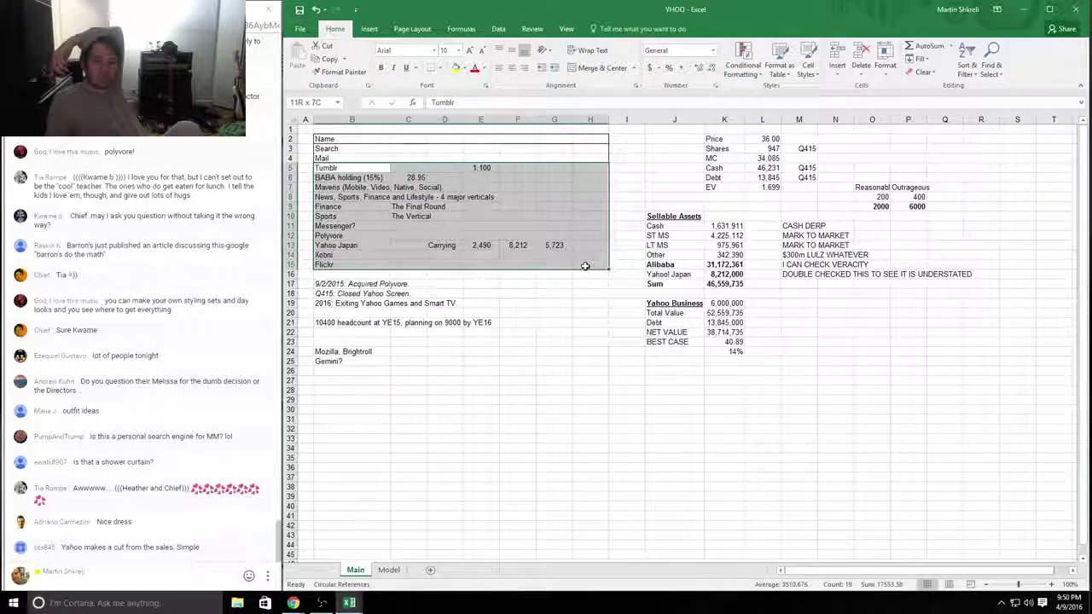
{"action": "left_click_drag", "start_coordinate": [345, 254], "coordinate": [572, 265]}
{"action": "left_click_drag", "start_coordinate": [342, 351], "coordinate": [358, 371]}
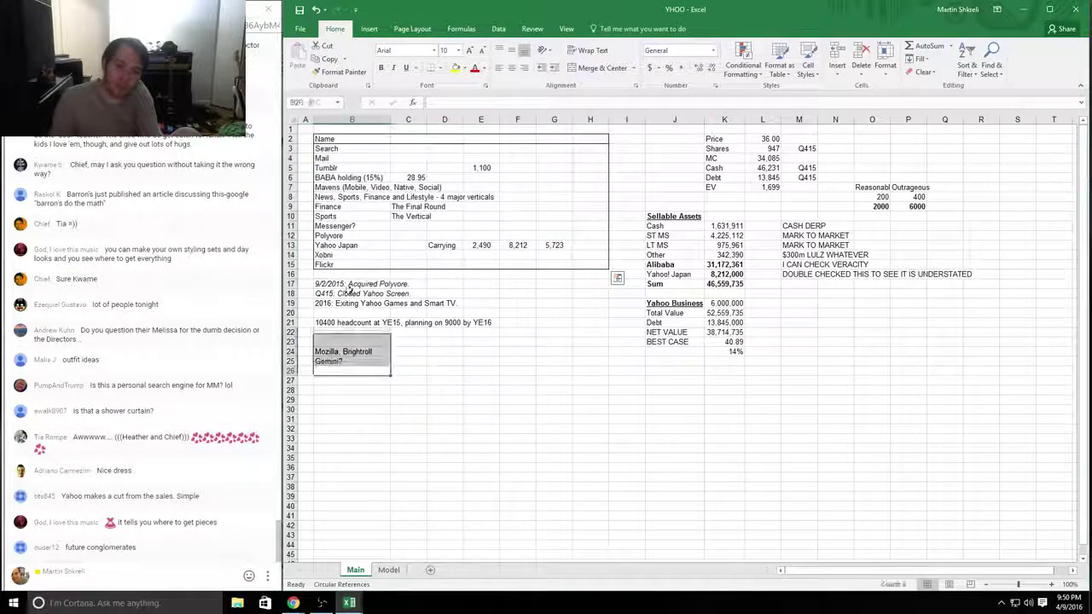
{"action": "left_click", "coordinate": [344, 285]}
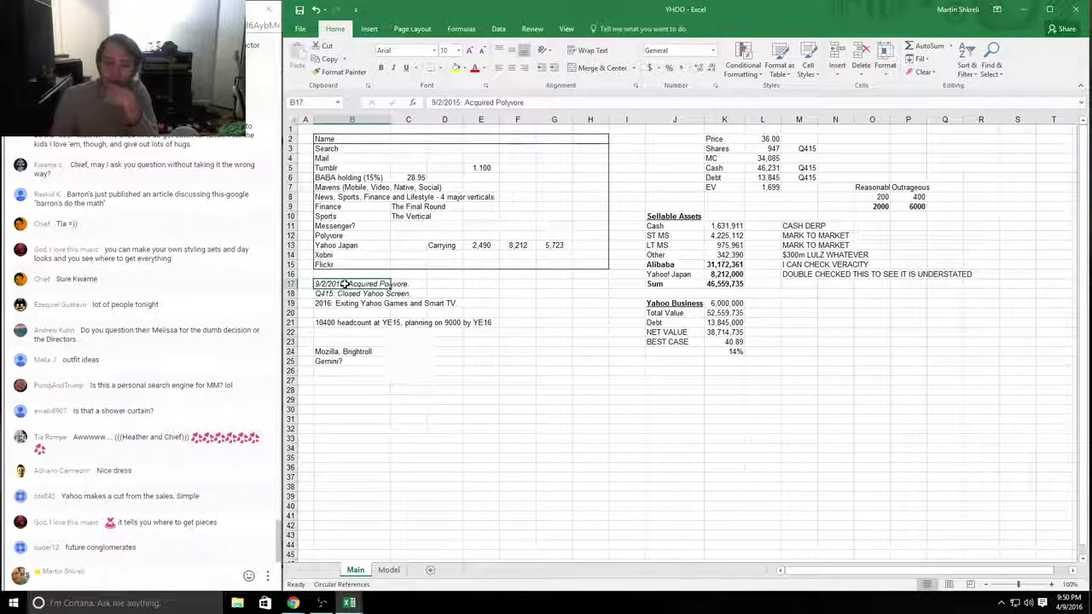
{"action": "left_click_drag", "start_coordinate": [346, 294], "coordinate": [454, 306]}
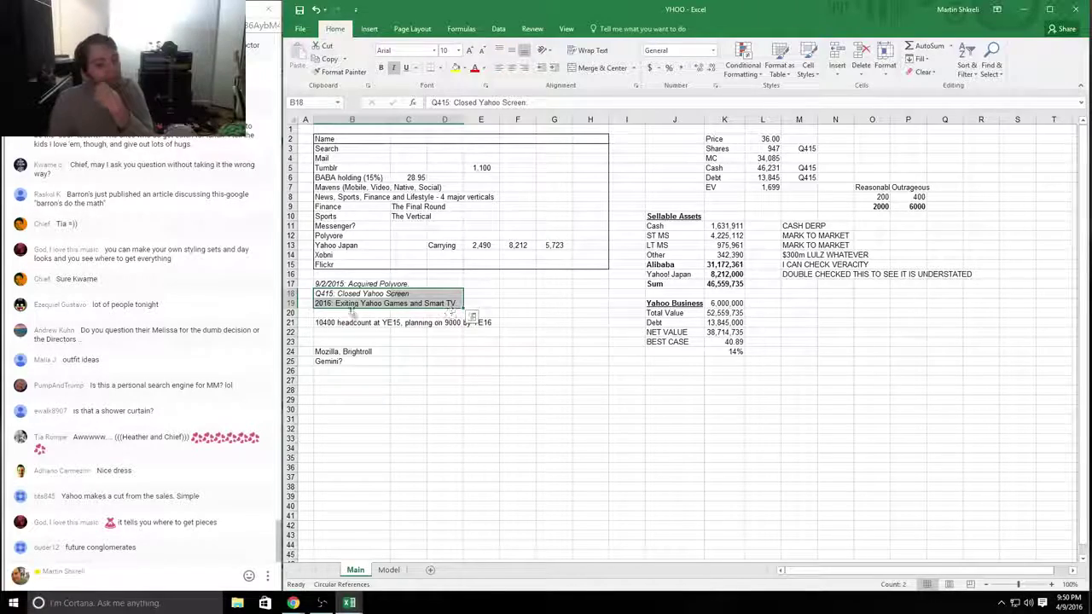
{"action": "left_click_drag", "start_coordinate": [350, 305], "coordinate": [483, 291]}
{"action": "left_click_drag", "start_coordinate": [350, 293], "coordinate": [409, 293]}
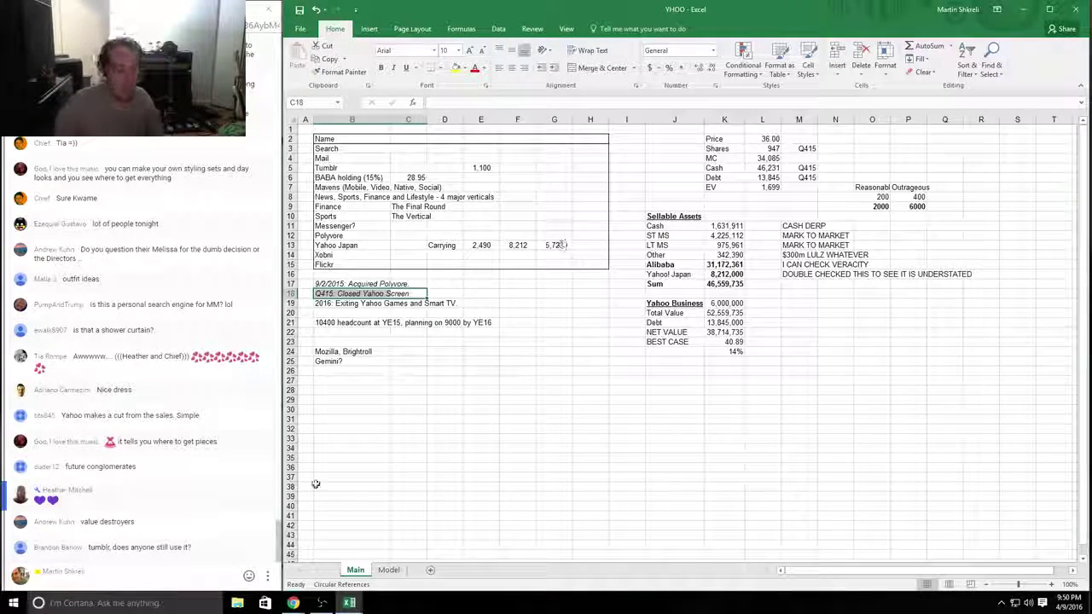
Step: Block the user who posted a message in the live chat window
{"action": "left_click", "coordinate": [253, 418]}
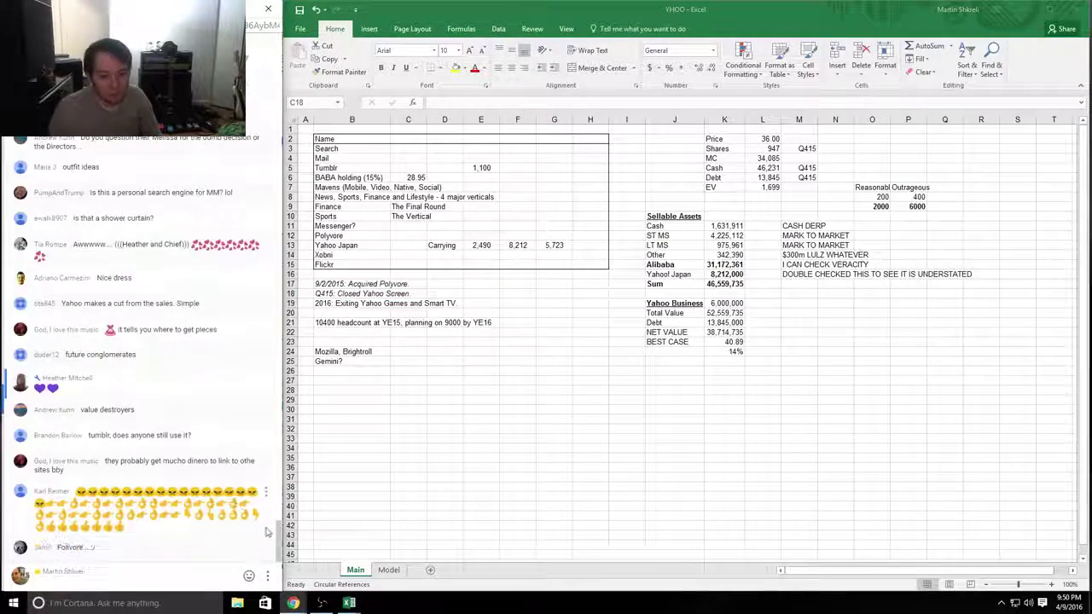
{"action": "left_click", "coordinate": [265, 465]}
{"action": "left_click", "coordinate": [232, 490]}
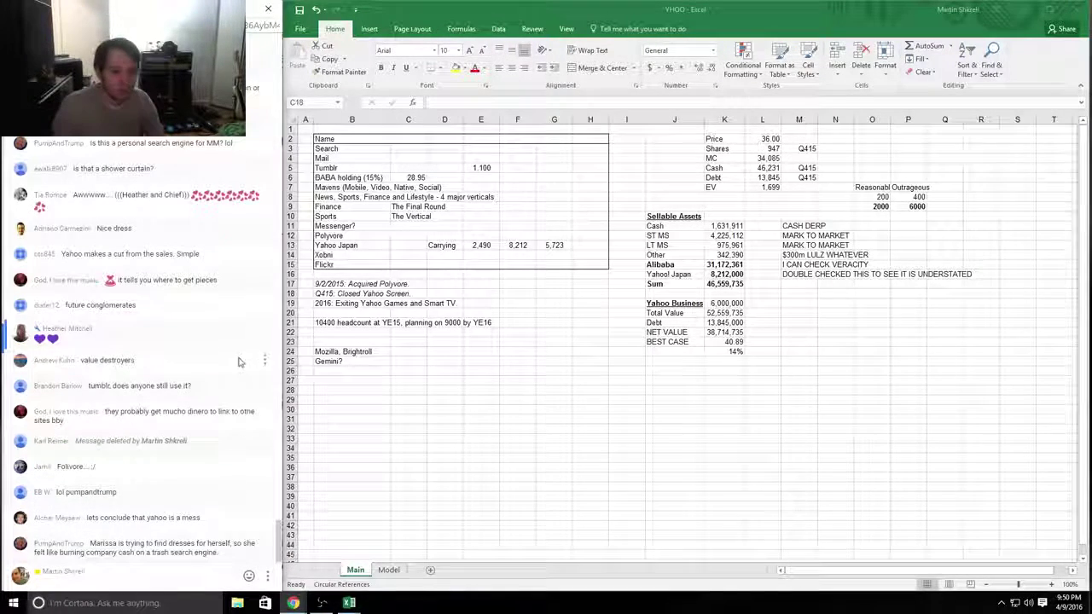
{"action": "left_click", "coordinate": [264, 284]}
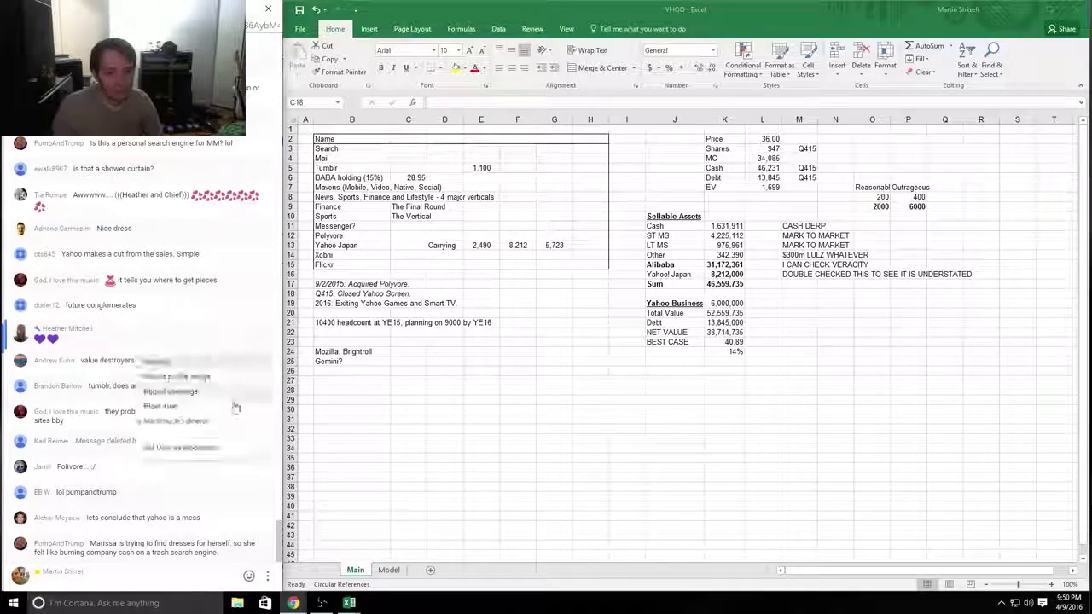
{"action": "left_click", "coordinate": [187, 419]}
{"action": "left_click", "coordinate": [401, 293]}
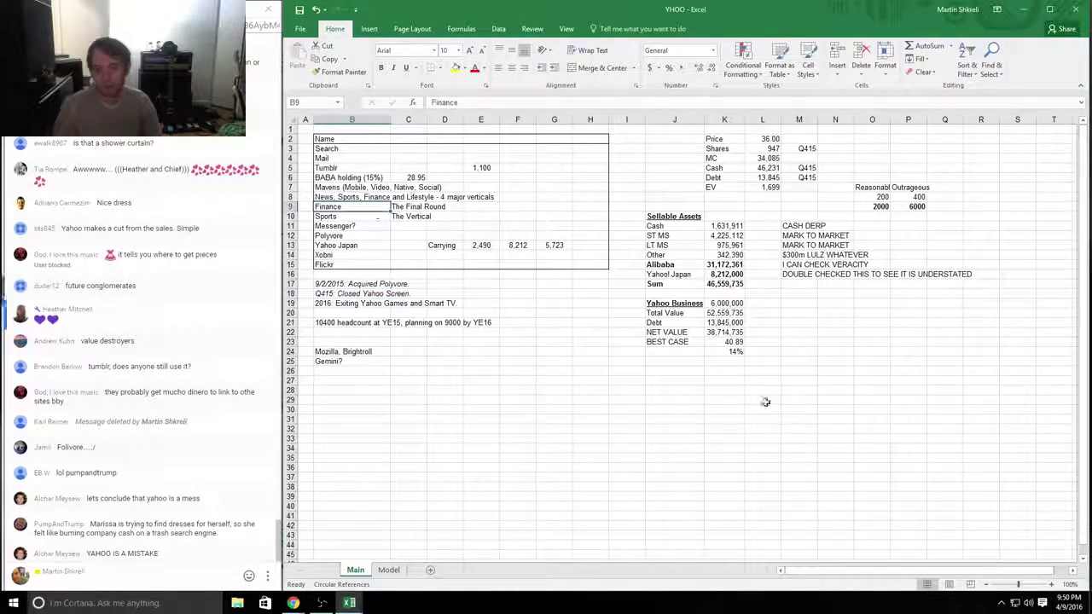
Step: Clear the notes beside the Sellable Assets figures and the price-target block
{"action": "left_click_drag", "start_coordinate": [780, 393], "coordinate": [290, 128]}
{"action": "left_click", "coordinate": [724, 294]}
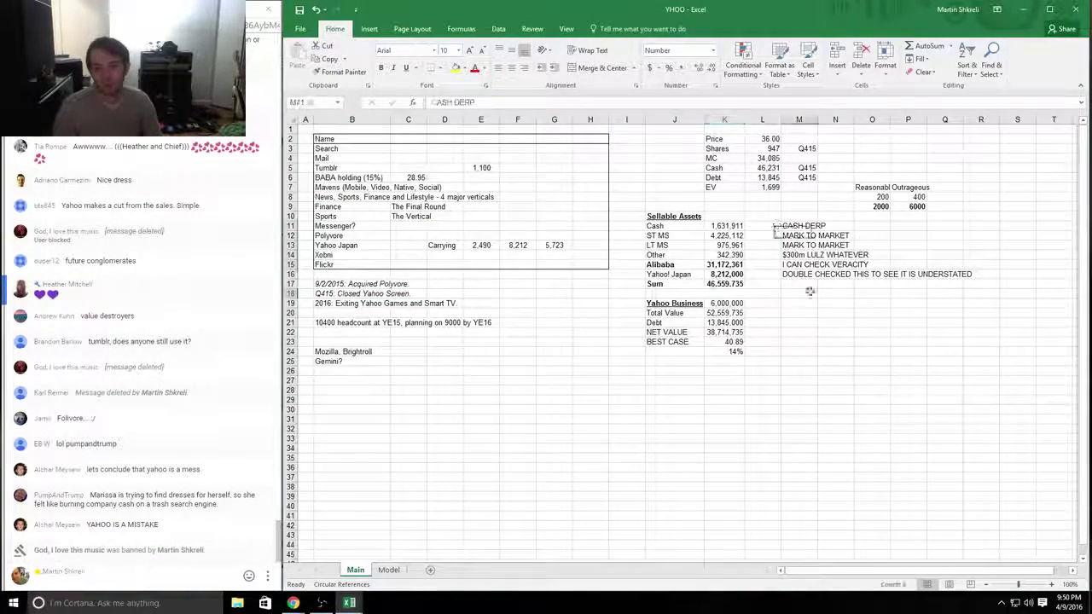
{"action": "left_click_drag", "start_coordinate": [784, 225], "coordinate": [830, 318]}
{"action": "key", "text": "Delete"}
{"action": "key", "text": "Right"}
{"action": "key", "text": "Right"}
{"action": "key", "text": "Up"}
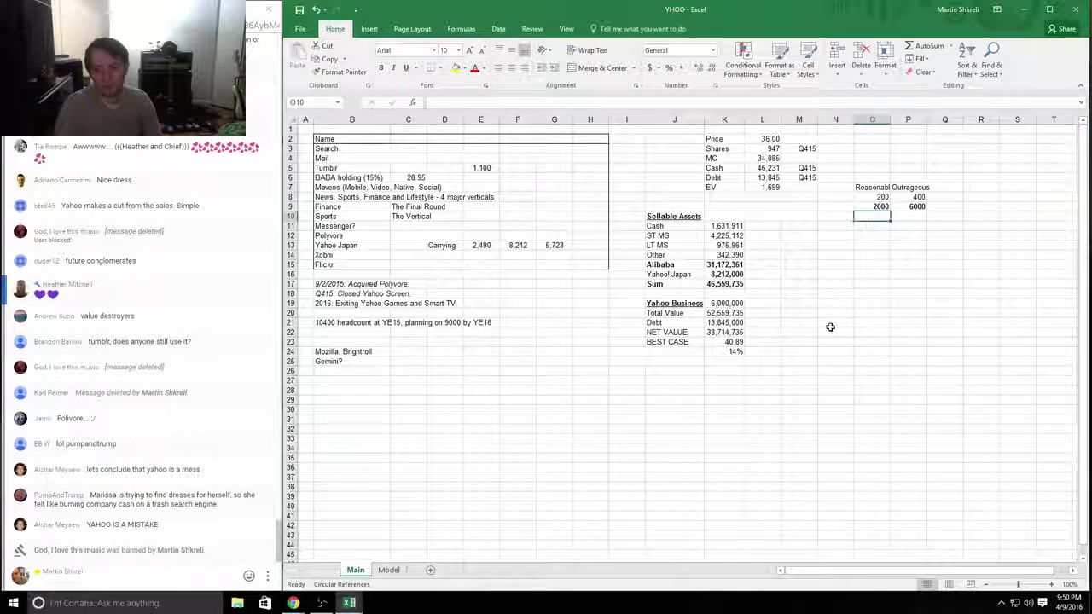
{"action": "key", "text": "shift+Up"}
{"action": "key", "text": "shift+Up"}
{"action": "key", "text": "shift+Up"}
{"action": "key", "text": "shift+Right"}
{"action": "key", "text": "Delete"}
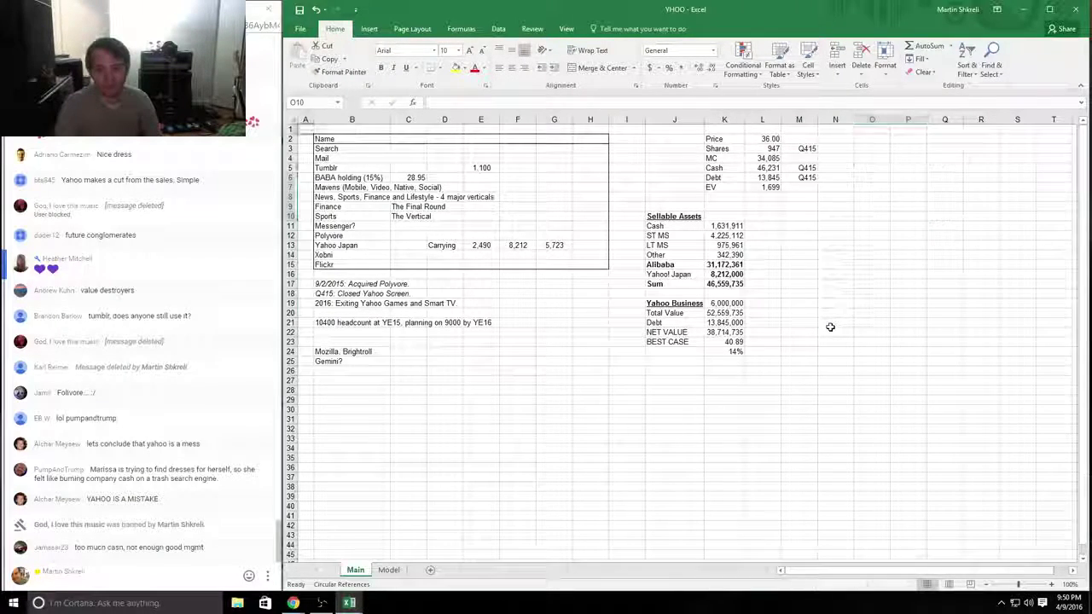
Step: Review the business segment table and the enterprise value formula at the top of the sheet
{"action": "key", "text": "ctrl+Home"}
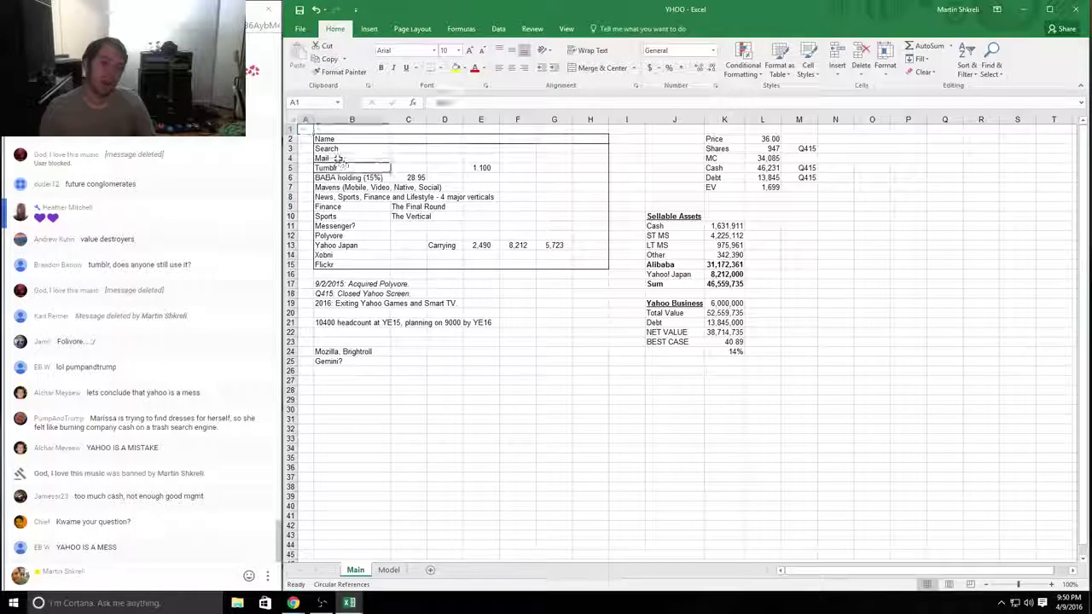
{"action": "left_click_drag", "start_coordinate": [324, 138], "coordinate": [631, 303]}
{"action": "left_click", "coordinate": [778, 188]}
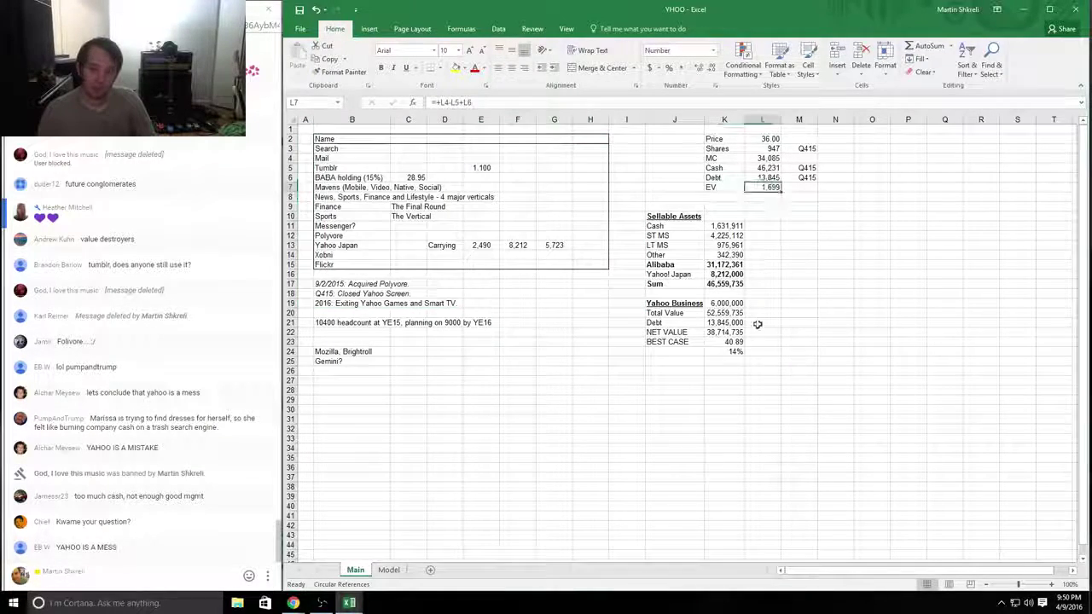
{"action": "mouse_move", "coordinate": [533, 319]}
{"action": "left_mouse_down"}
{"action": "mouse_move", "coordinate": [328, 158]}
{"action": "mouse_move", "coordinate": [342, 168]}
{"action": "mouse_move", "coordinate": [522, 168]}
{"action": "left_mouse_up"}
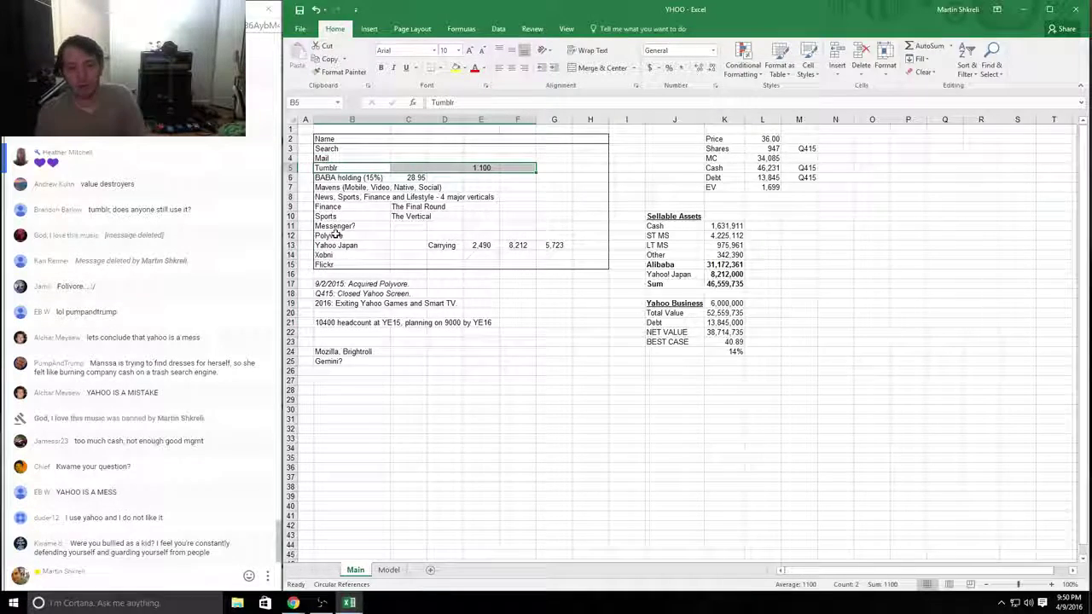
{"action": "mouse_move", "coordinate": [335, 215]}
{"action": "left_mouse_down"}
{"action": "mouse_move", "coordinate": [603, 194]}
{"action": "mouse_move", "coordinate": [600, 206]}
{"action": "mouse_move", "coordinate": [333, 207]}
{"action": "left_mouse_up"}
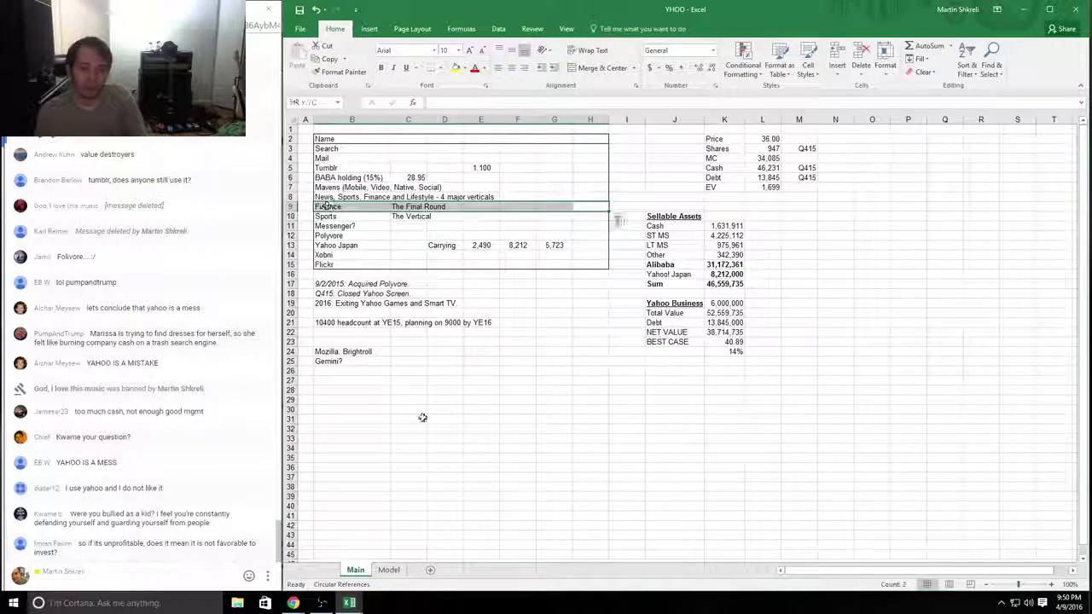
Step: Search Google for 'website ranking' and open alexa.com from the results
{"action": "mouse_move", "coordinate": [294, 603]}
{"action": "left_click", "coordinate": [350, 555]}
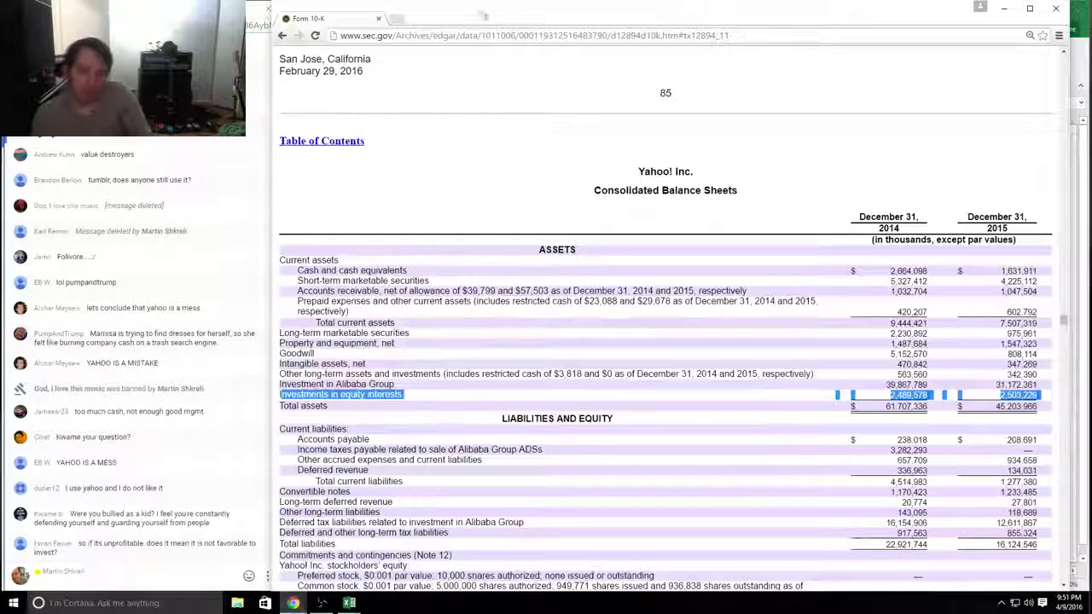
{"action": "left_click", "coordinate": [455, 36]}
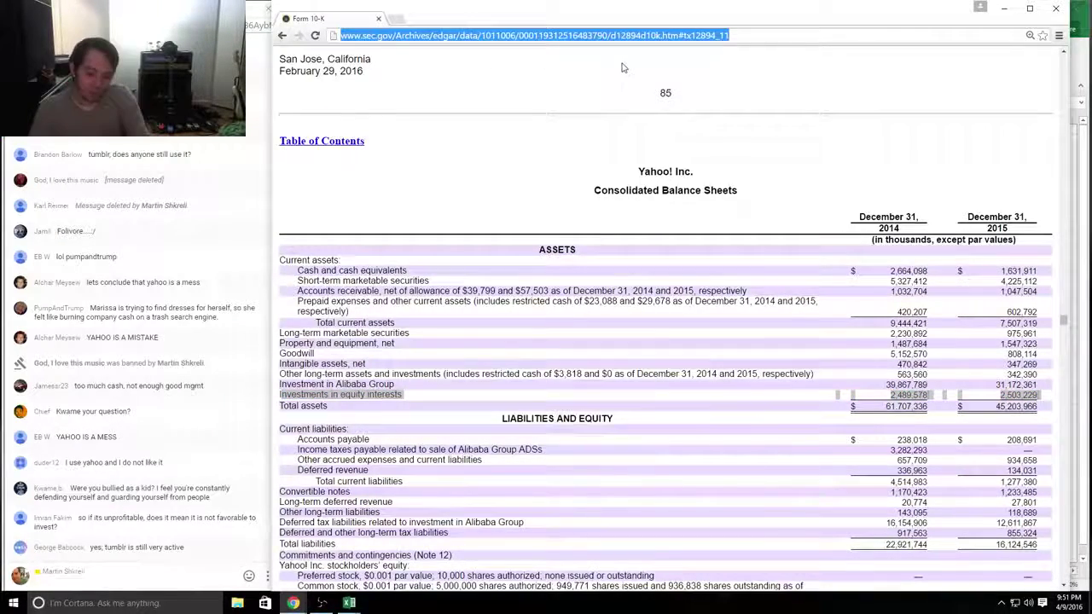
{"action": "type", "text": "website ranking"}
{"action": "key", "text": "Return"}
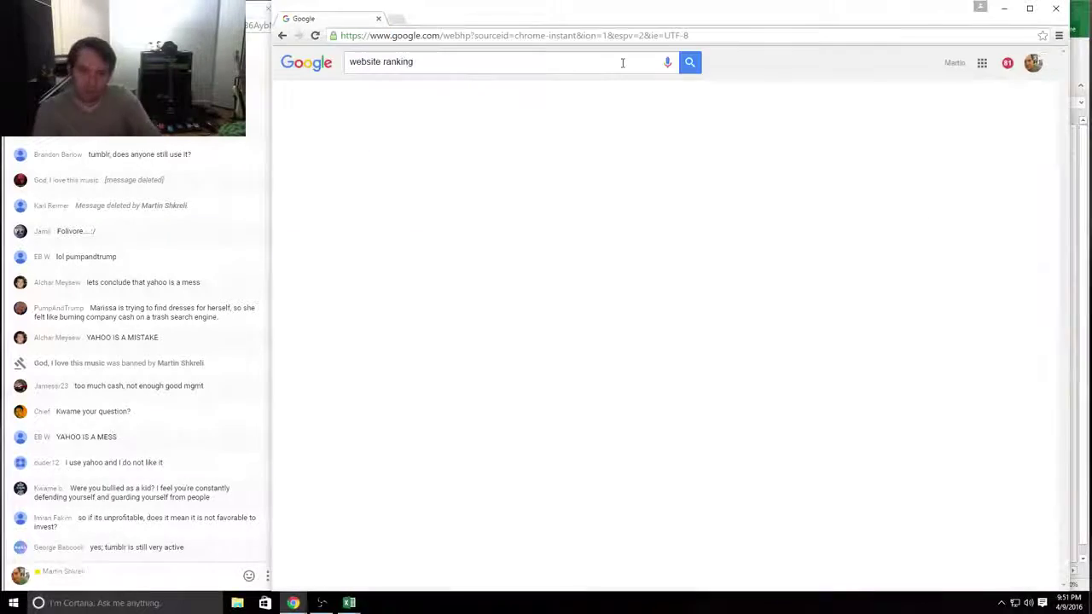
{"action": "left_click", "coordinate": [455, 147]}
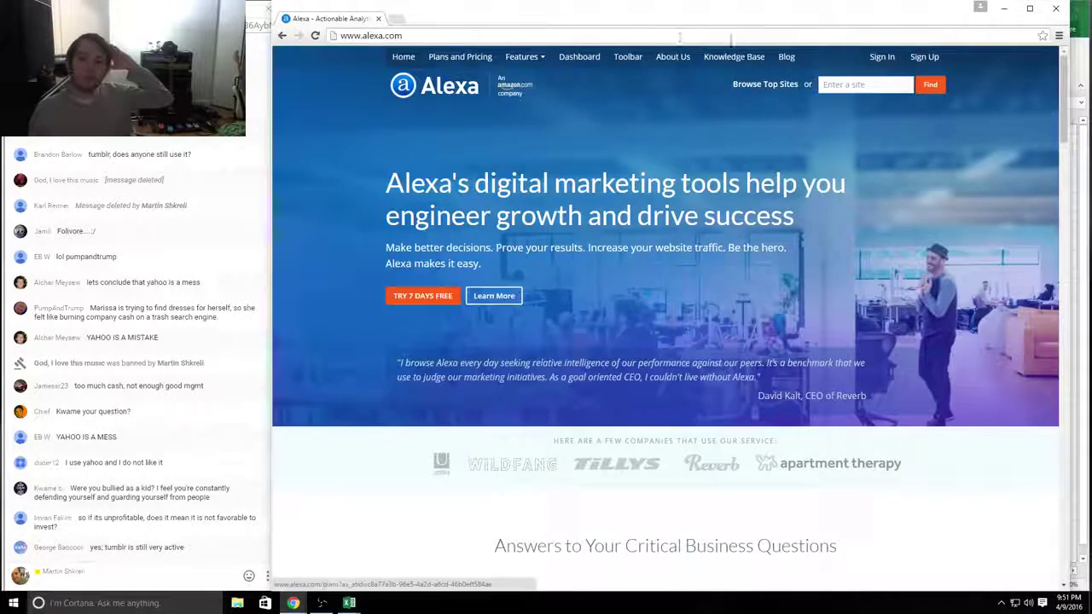
Step: Show Alexa's top sites and mark the Yahoo.com, Google, YouTube and Baidu.com entries
{"action": "left_click", "coordinate": [772, 88]}
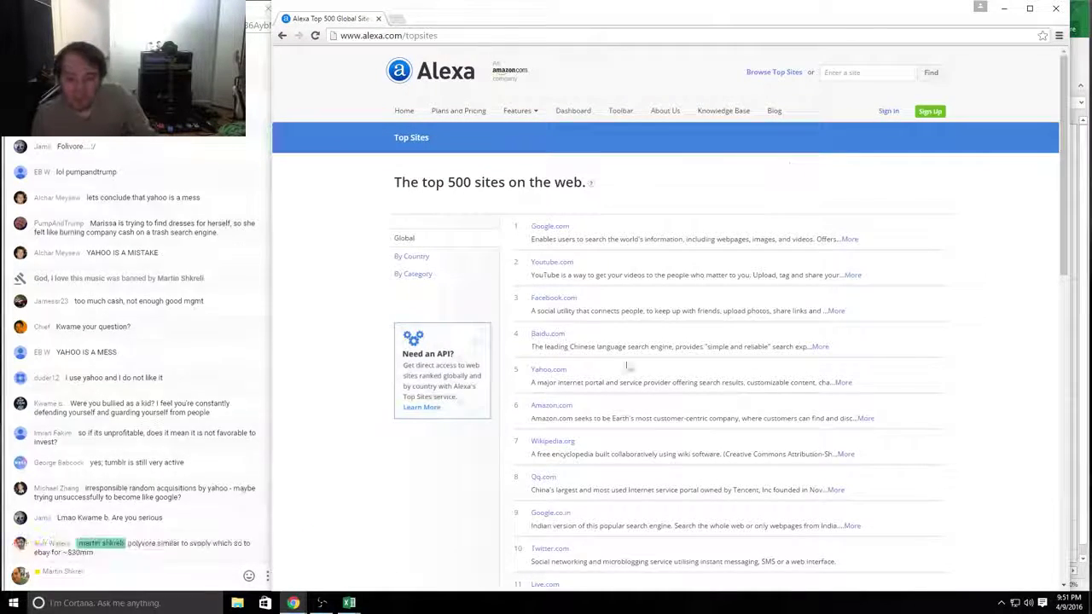
{"action": "left_click_drag", "start_coordinate": [857, 384], "coordinate": [527, 367]}
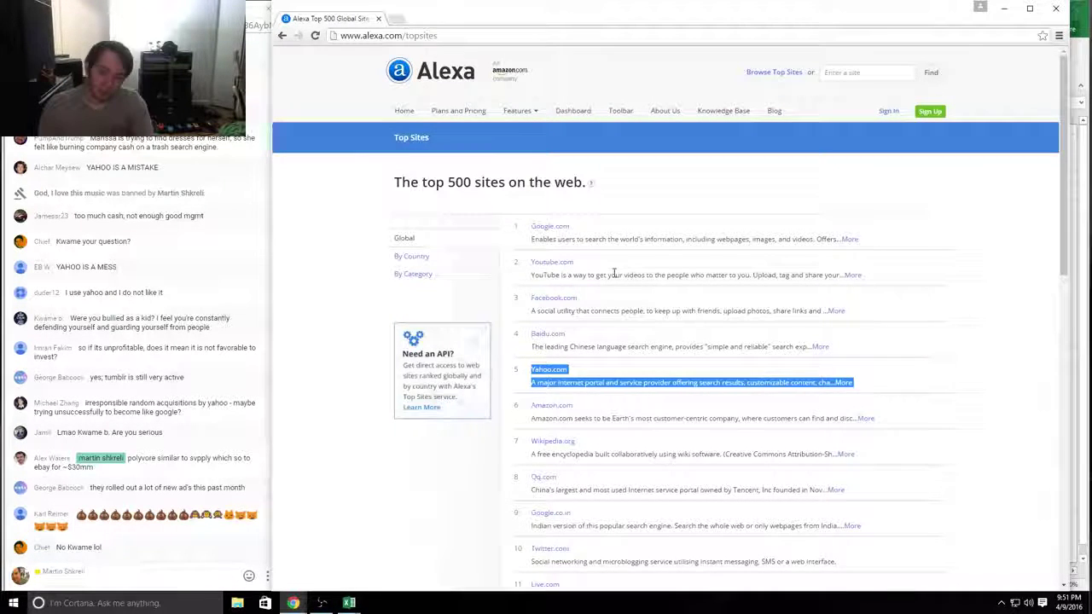
{"action": "left_click_drag", "start_coordinate": [885, 284], "coordinate": [519, 228]}
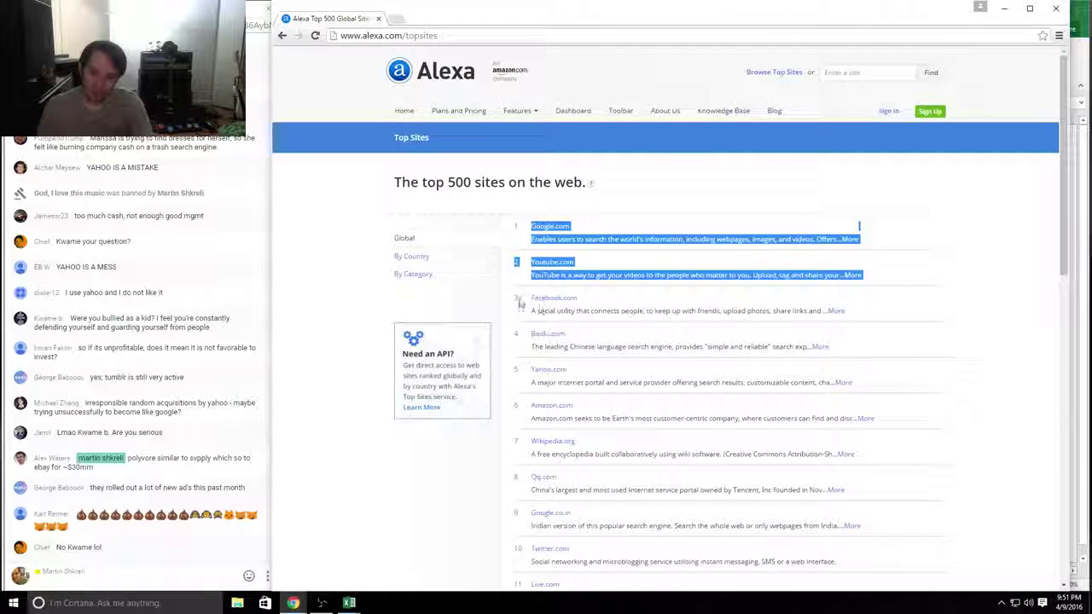
{"action": "left_click_drag", "start_coordinate": [520, 304], "coordinate": [718, 312]}
{"action": "left_click_drag", "start_coordinate": [853, 336], "coordinate": [522, 334]}
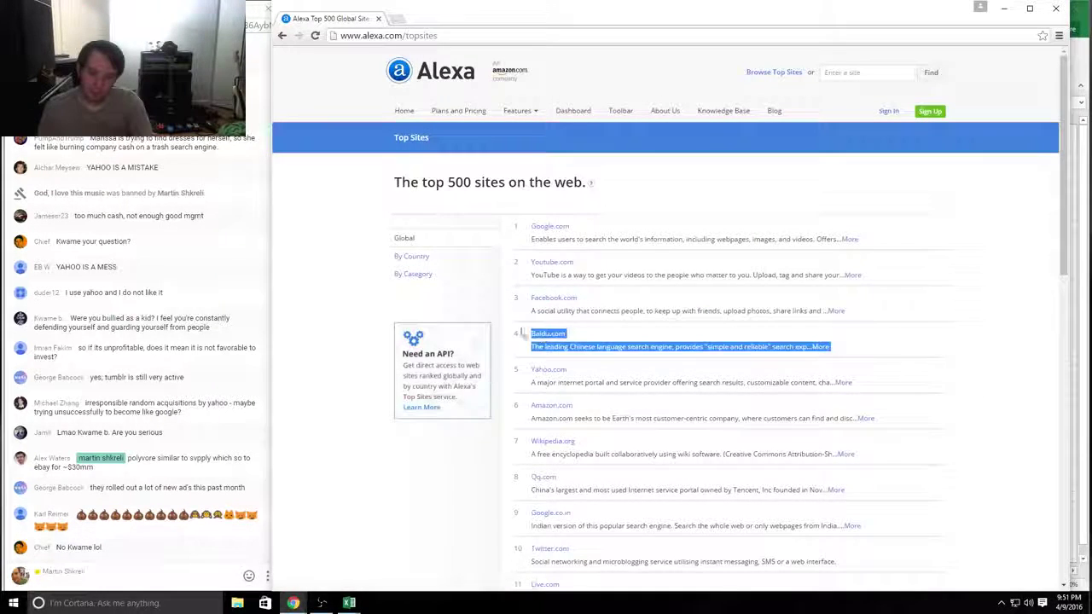
Step: Bring up the Tech workbook of internet company comparables
{"action": "key", "text": "alt+Tab"}
{"action": "key", "text": "Tab"}
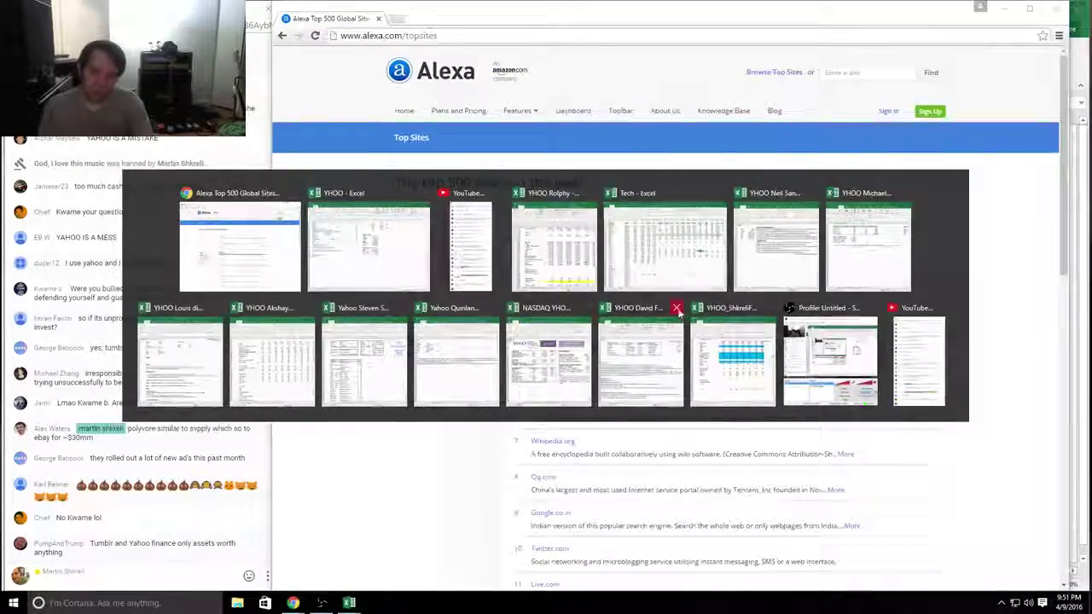
{"action": "left_click", "coordinate": [666, 247]}
Step: Inspect the Baidu row's market cap formula in E13 without changing it
{"action": "left_click_drag", "start_coordinate": [382, 247], "coordinate": [611, 252]}
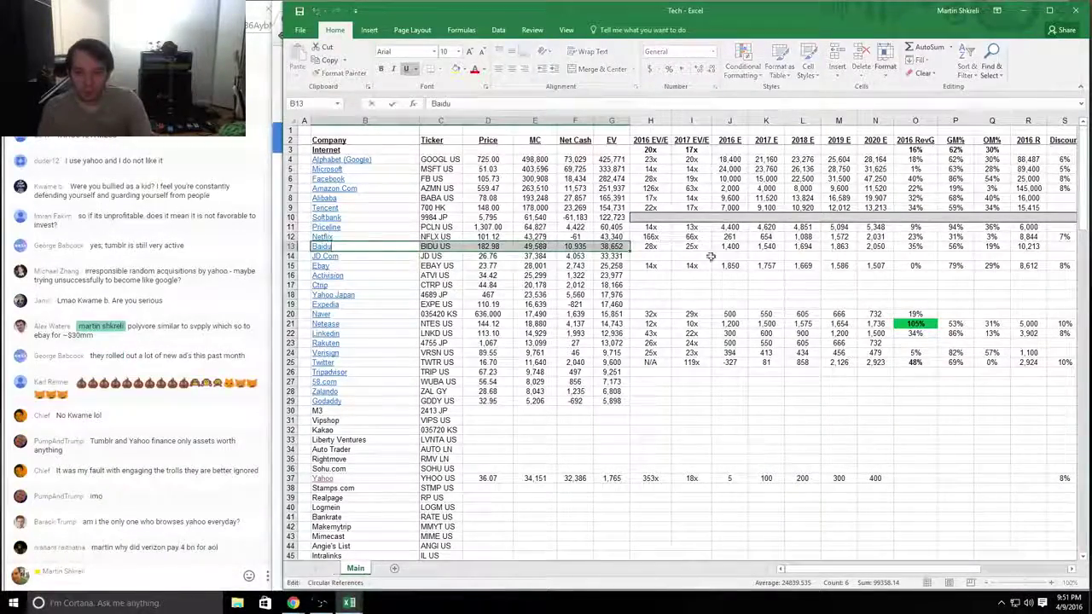
{"action": "double_click", "coordinate": [537, 247]}
{"action": "key", "text": "Escape"}
Step: Compare Alexa's Yahoo.com rank and entries 6 through 17 against the Tech comparables
{"action": "key", "text": "alt+Tab"}
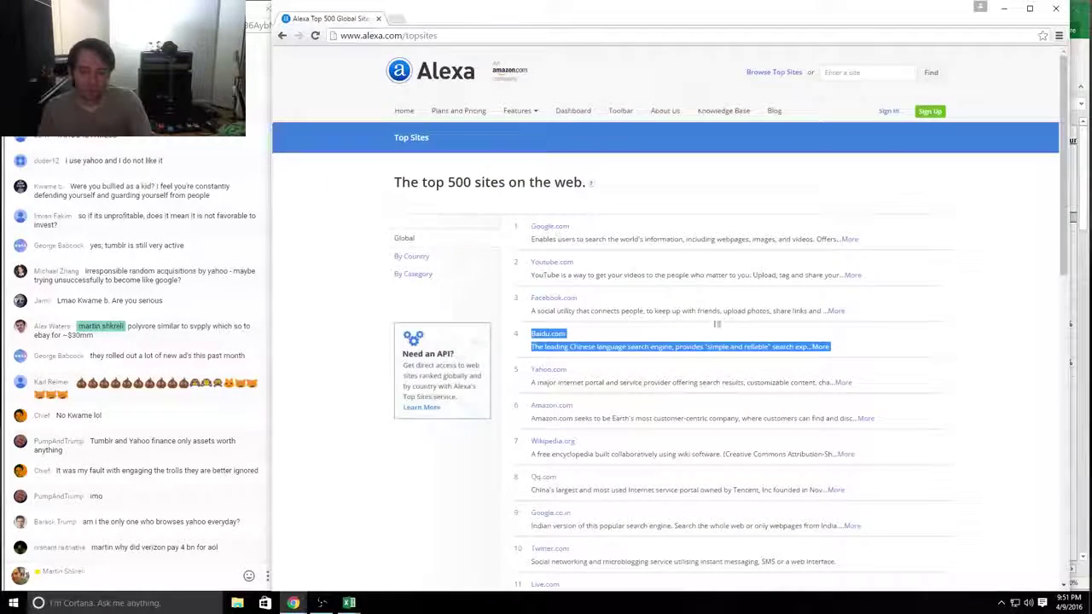
{"action": "left_click_drag", "start_coordinate": [922, 386], "coordinate": [514, 367]}
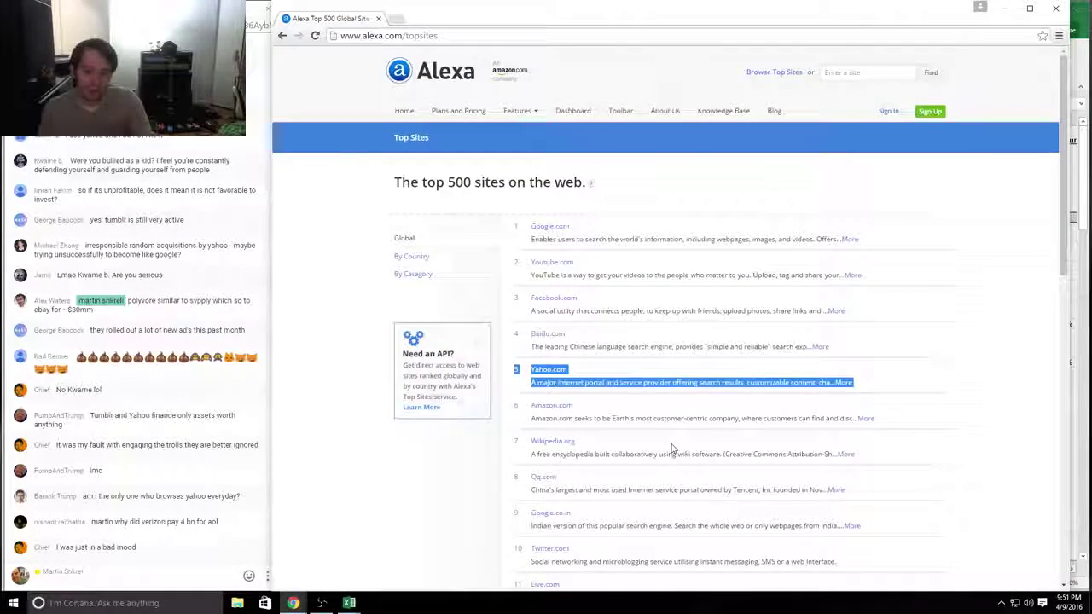
{"action": "left_click", "coordinate": [998, 425]}
{"action": "key", "text": "alt+Tab"}
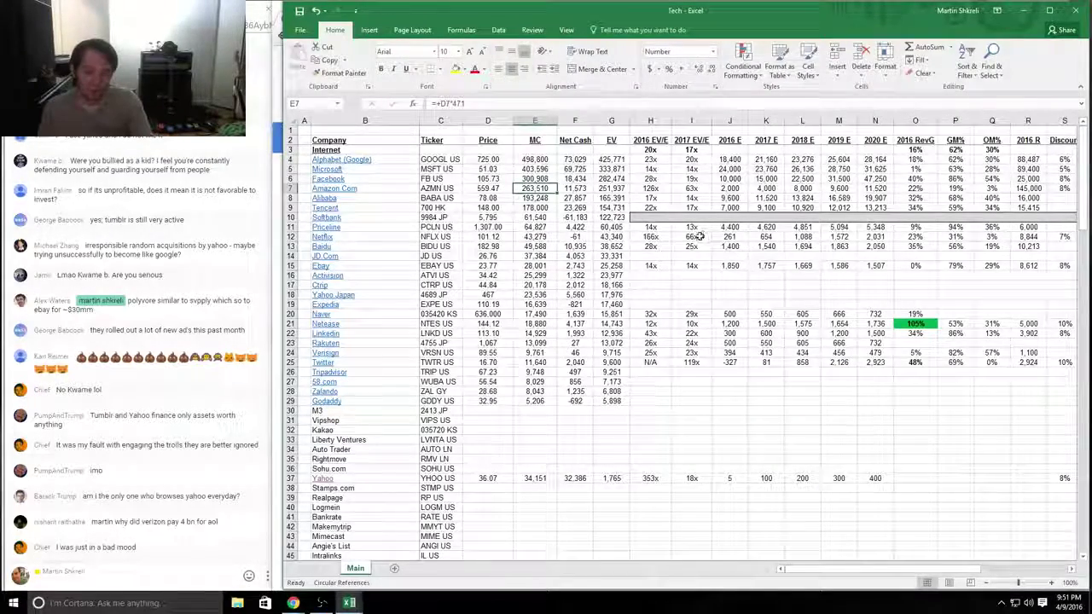
{"action": "key", "text": "alt+Tab"}
{"action": "left_click_drag", "start_coordinate": [864, 382], "coordinate": [628, 586]}
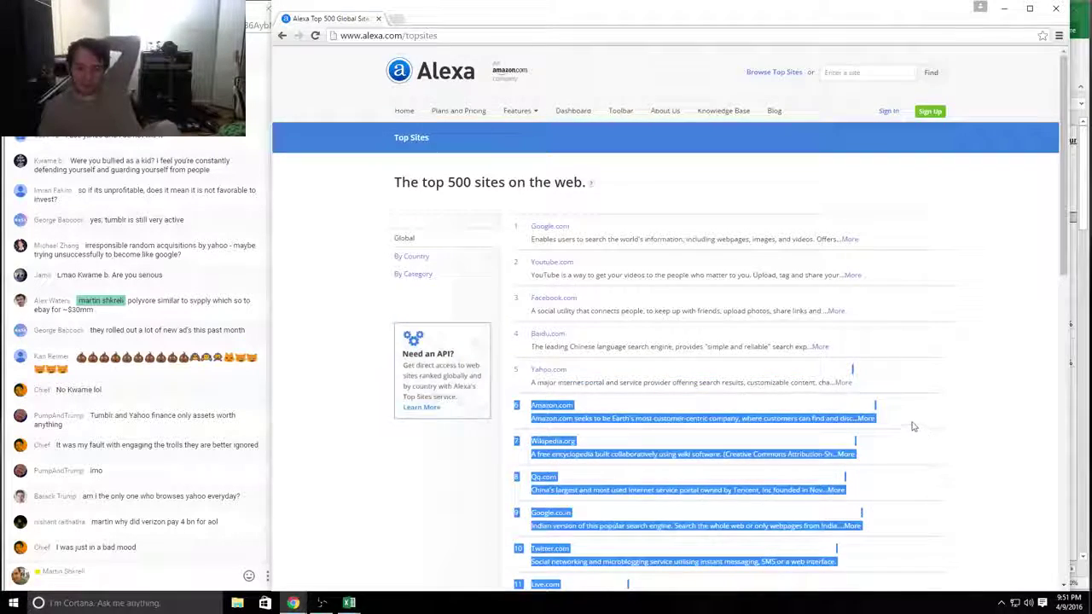
{"action": "scroll", "coordinate": [910, 419], "scroll_direction": "down", "scroll_amount": 3}
{"action": "left_click", "coordinate": [951, 365]}
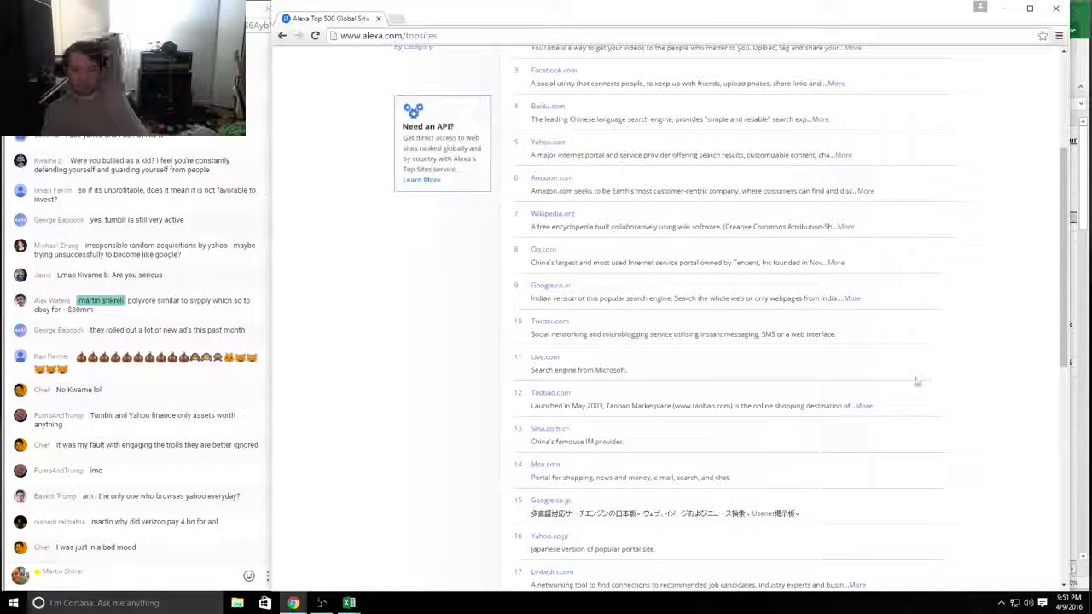
{"action": "left_click_drag", "start_coordinate": [834, 335], "coordinate": [648, 587]}
Step: Check Twitter's market cap formula in E25, then return to the YHOO workbook
{"action": "key", "text": "alt+Tab"}
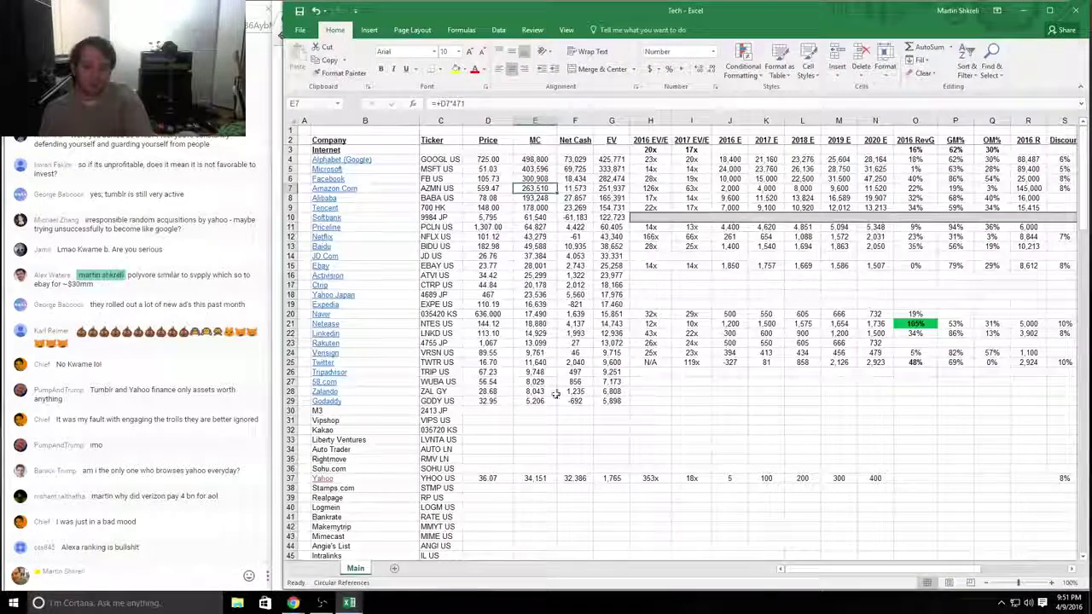
{"action": "left_click", "coordinate": [535, 362]}
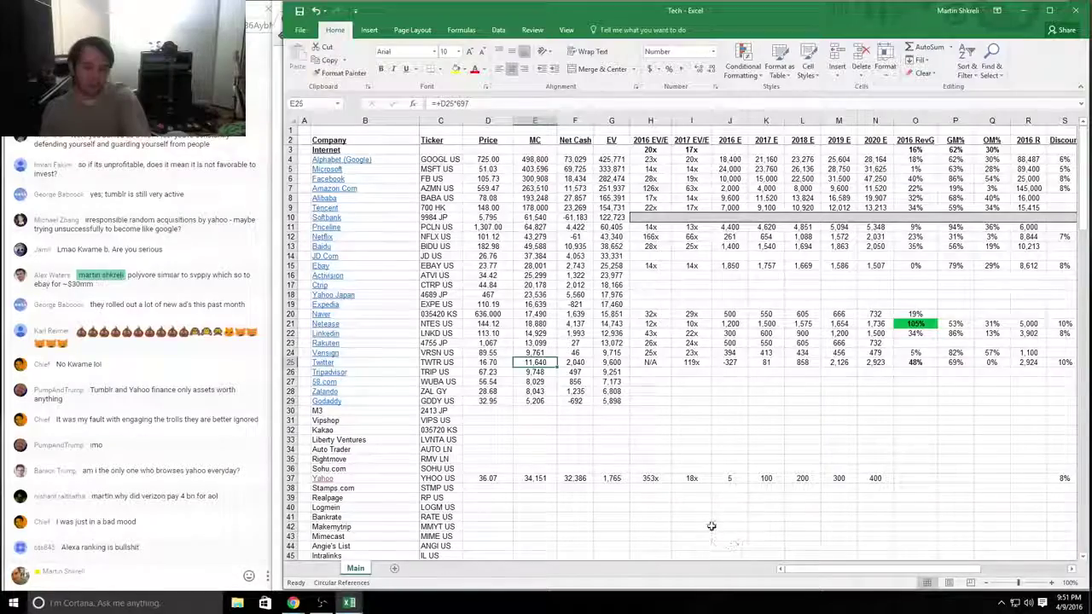
{"action": "key", "text": "alt+Tab"}
{"action": "key", "text": "alt+Tab"}
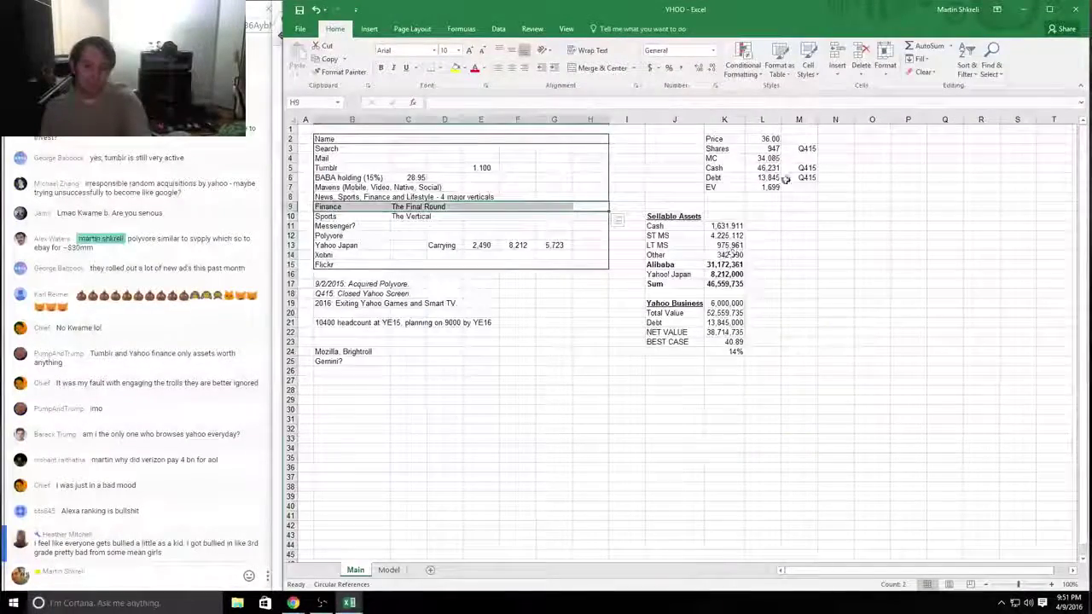
{"action": "left_click", "coordinate": [771, 186]}
{"action": "key", "text": "alt+Tab"}
{"action": "key", "text": "Tab"}
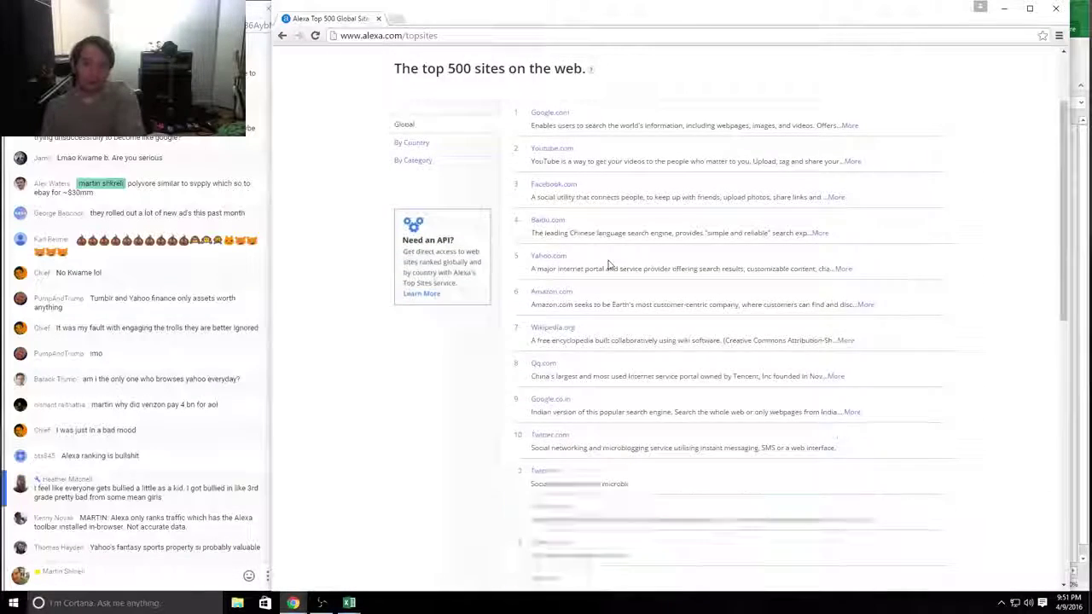
{"action": "left_click_drag", "start_coordinate": [530, 255], "coordinate": [567, 256]}
{"action": "left_click_drag", "start_coordinate": [857, 271], "coordinate": [672, 255]}
{"action": "left_click", "coordinate": [848, 270]}
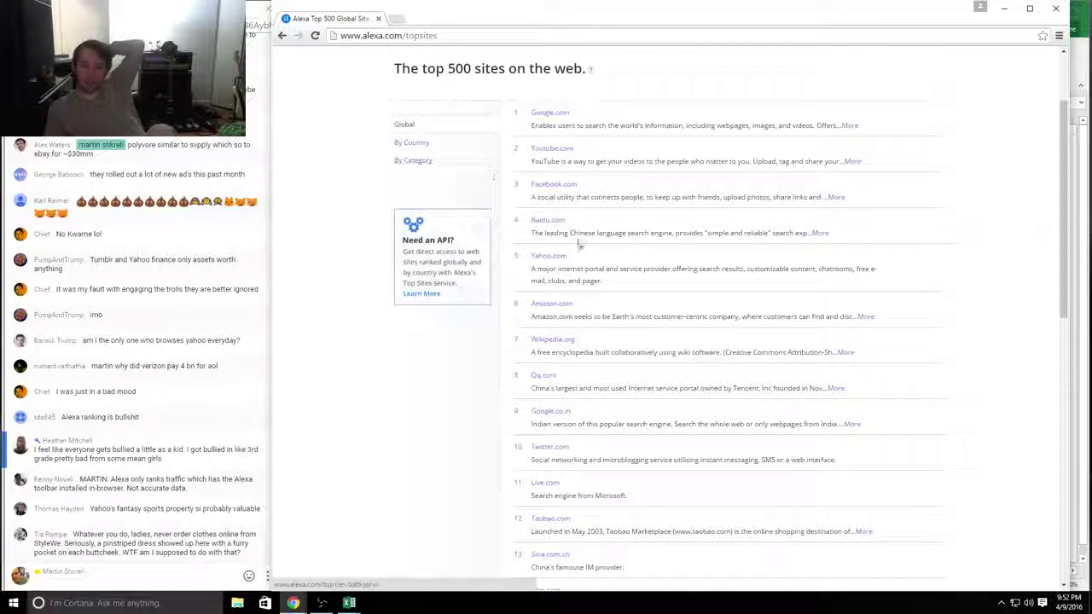
{"action": "left_click_drag", "start_coordinate": [622, 295], "coordinate": [516, 250]}
{"action": "scroll", "coordinate": [802, 211], "scroll_direction": "down", "scroll_amount": 3}
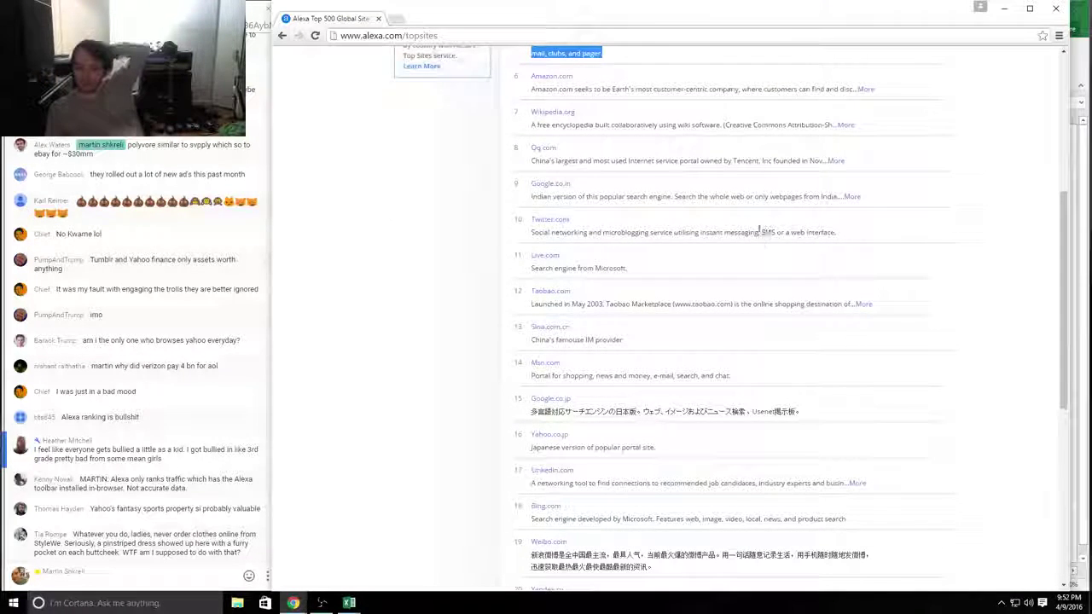
{"action": "left_click_drag", "start_coordinate": [652, 449], "coordinate": [520, 436]}
{"action": "left_click_drag", "start_coordinate": [597, 483], "coordinate": [866, 483]}
{"action": "scroll", "coordinate": [580, 483], "scroll_direction": "down", "scroll_amount": 2}
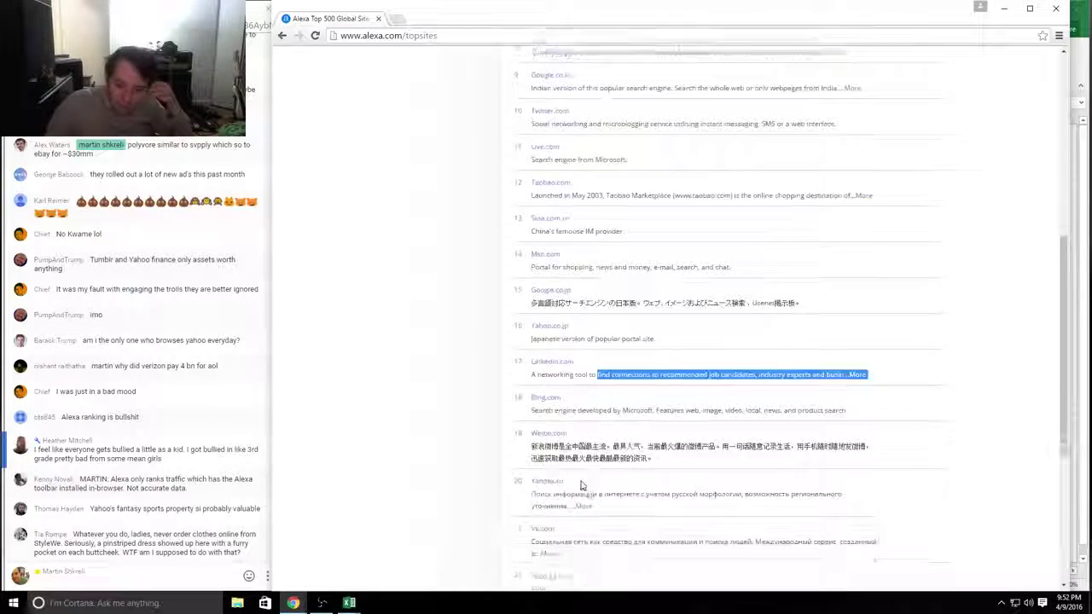
{"action": "scroll", "coordinate": [638, 488], "scroll_direction": "down", "scroll_amount": 3}
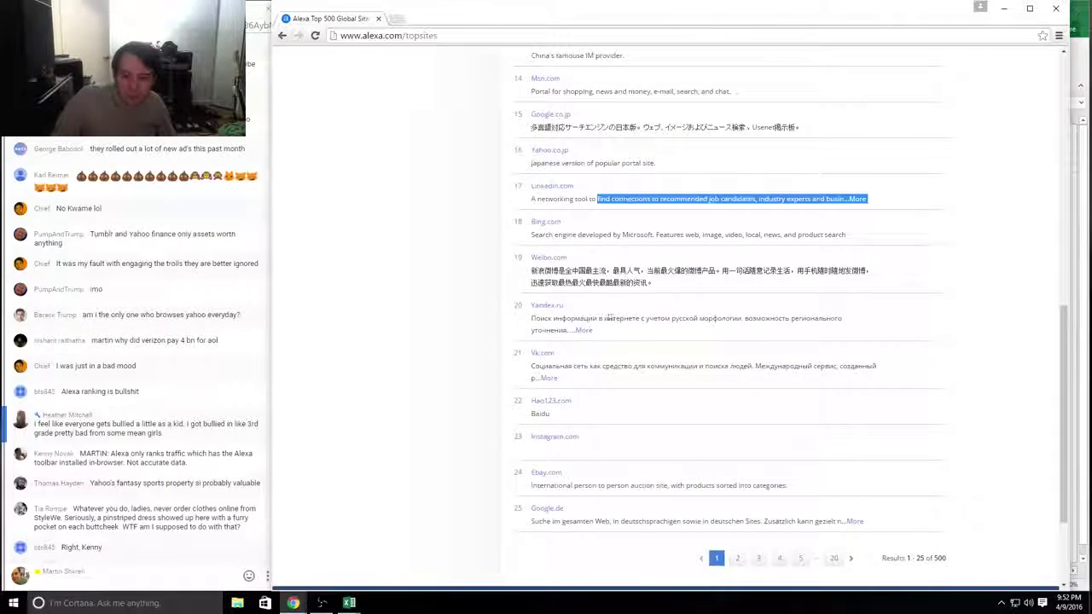
{"action": "left_click_drag", "start_coordinate": [596, 331], "coordinate": [522, 301]}
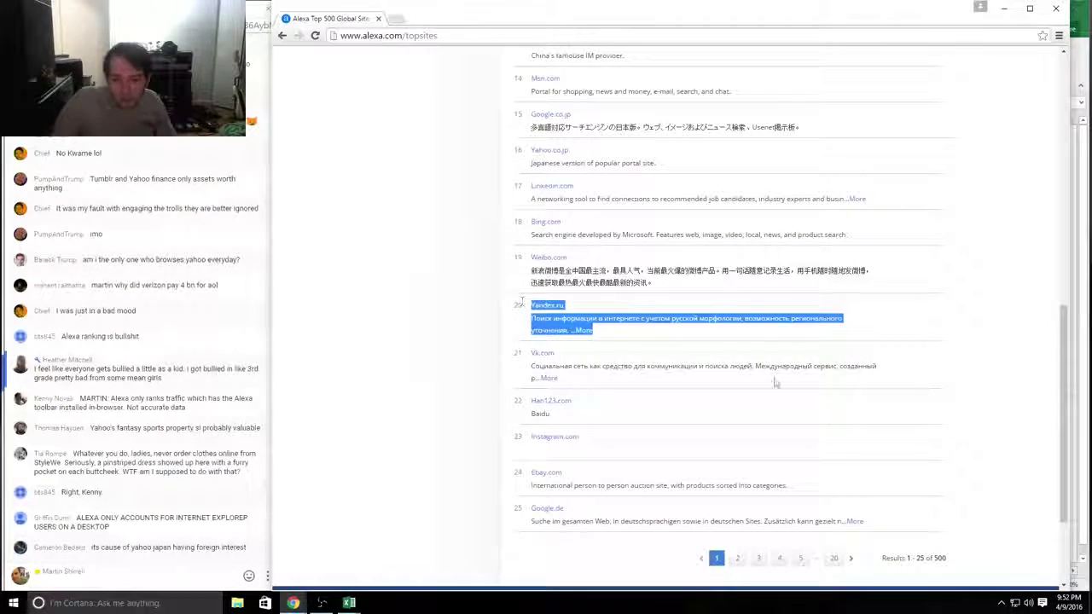
{"action": "left_click_drag", "start_coordinate": [655, 485], "coordinate": [569, 479]}
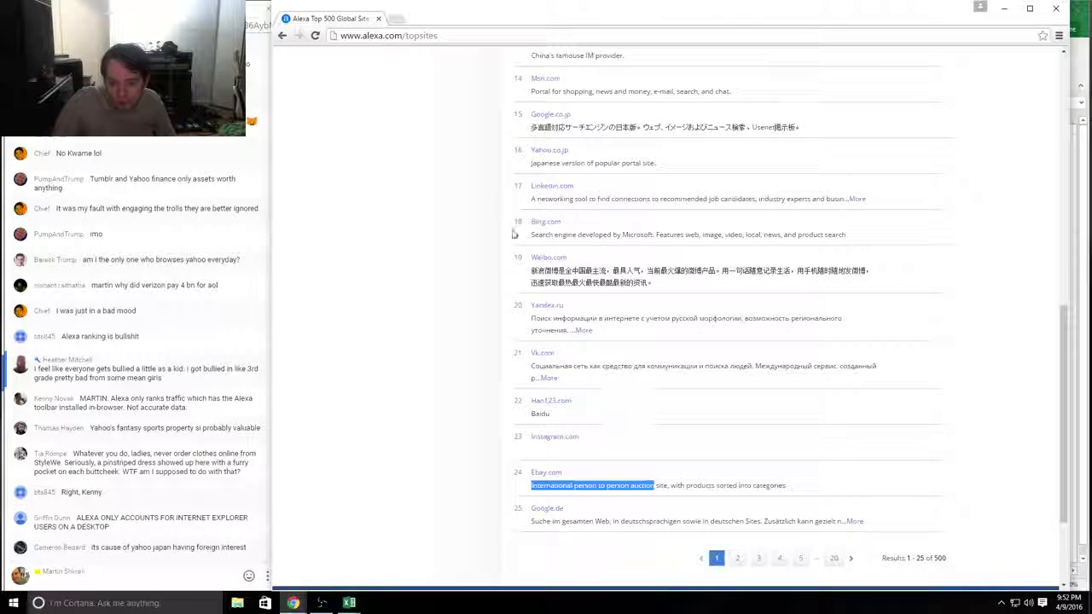
{"action": "scroll", "coordinate": [627, 464], "scroll_direction": "up", "scroll_amount": 15}
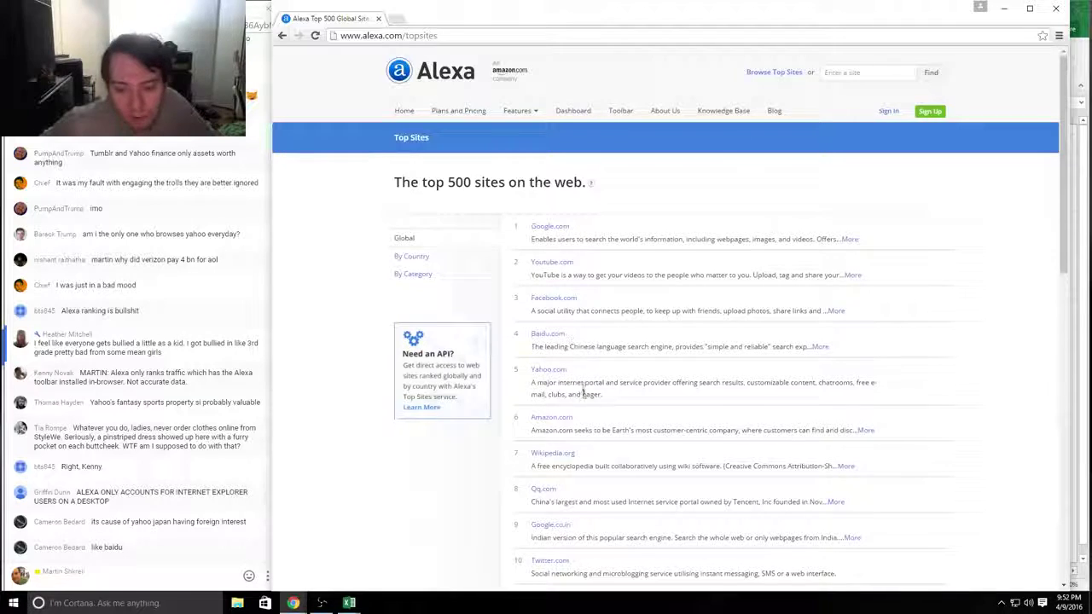
{"action": "left_click_drag", "start_coordinate": [583, 391], "coordinate": [524, 372]}
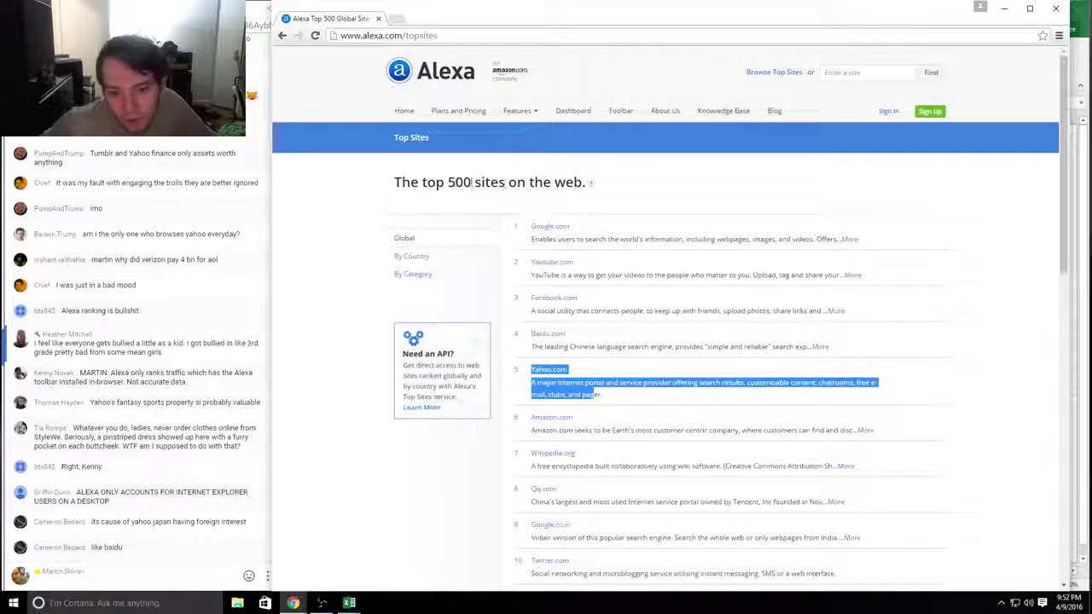
{"action": "left_click_drag", "start_coordinate": [471, 182], "coordinate": [421, 182]}
{"action": "left_click", "coordinate": [526, 184]}
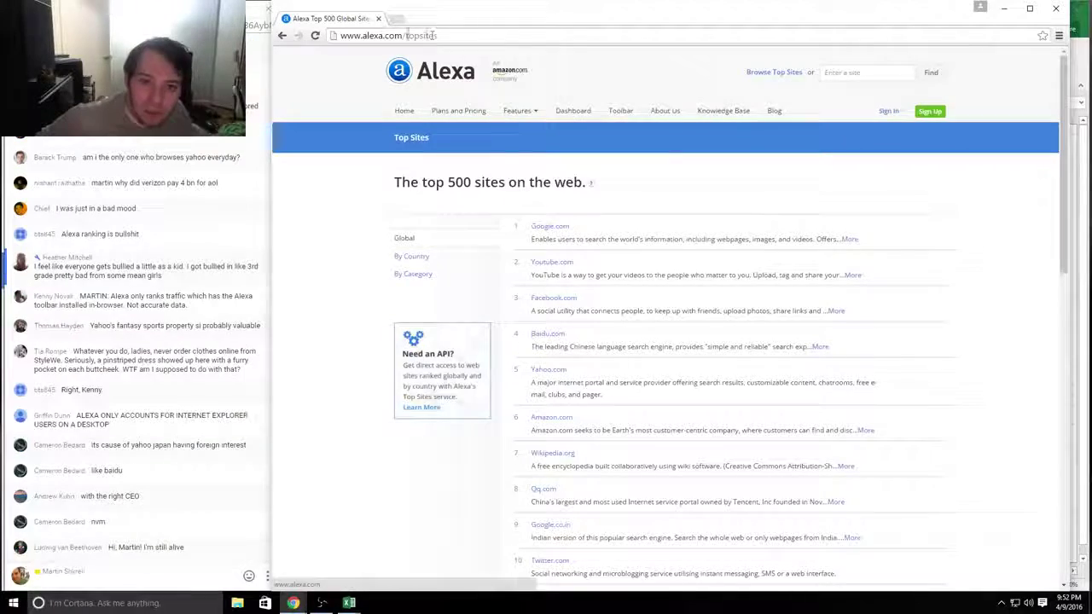
{"action": "key", "text": "alt+Tab"}
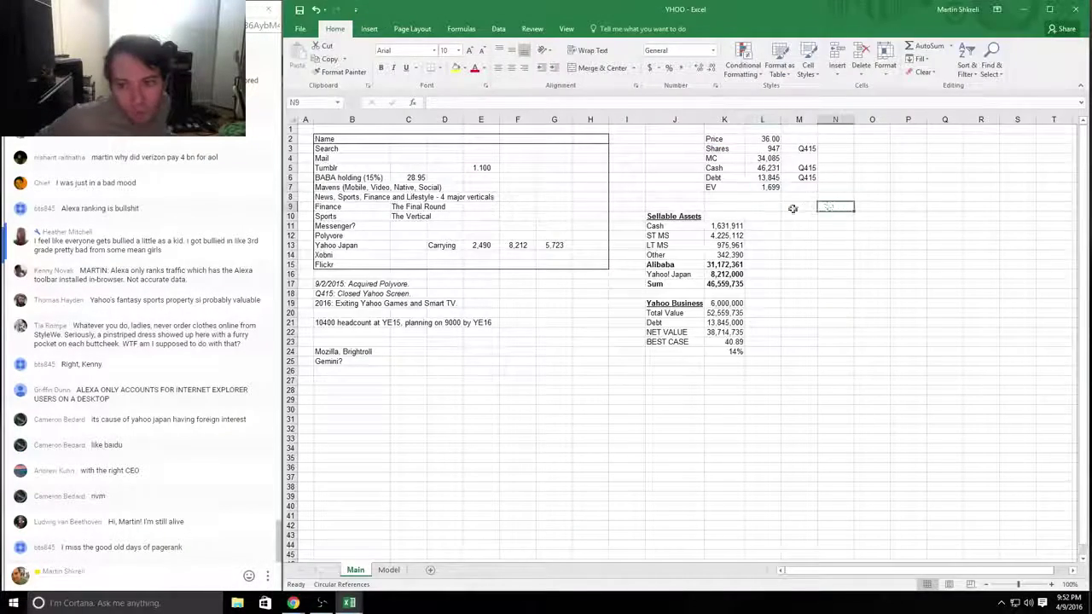
Step: Check the K19 Yahoo Business value and the K24 upside formula =+K23/L2-1
{"action": "left_click", "coordinate": [730, 304]}
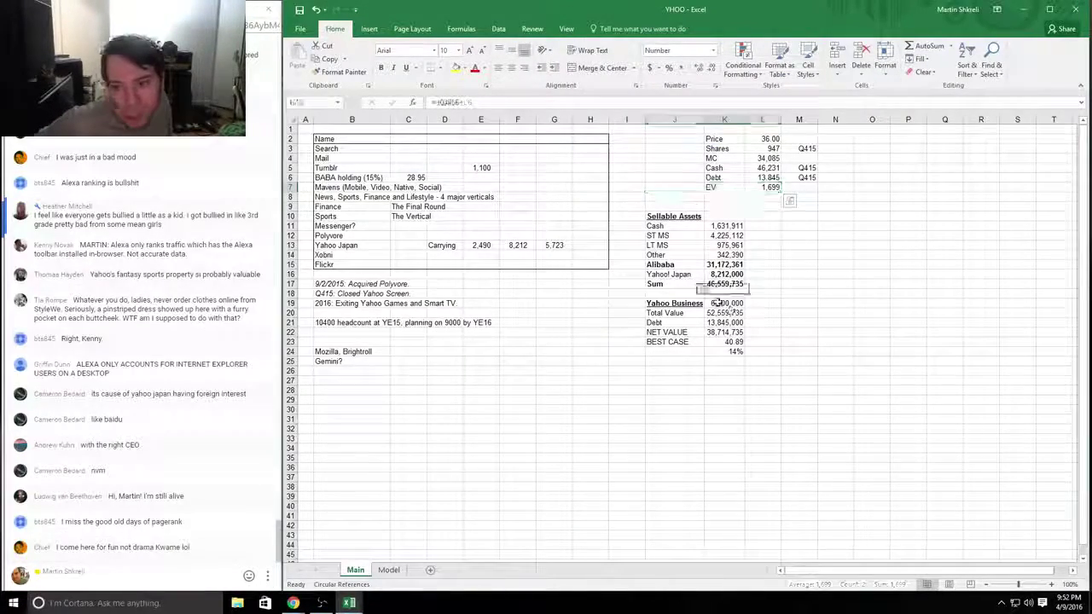
{"action": "left_click", "coordinate": [729, 351]}
{"action": "double_click", "coordinate": [725, 351]}
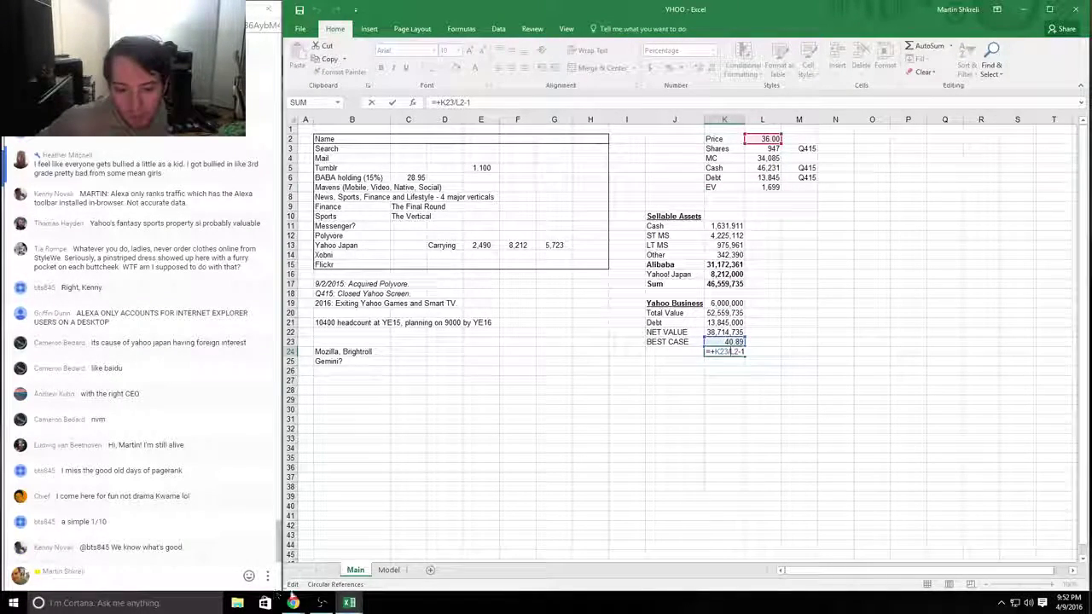
{"action": "key", "text": "Return"}
Step: Check the 2013–2015 CFFO, CapEx and FCF figures in W39:Y41 on the Model sheet, then return to Main
{"action": "left_click", "coordinate": [389, 570]}
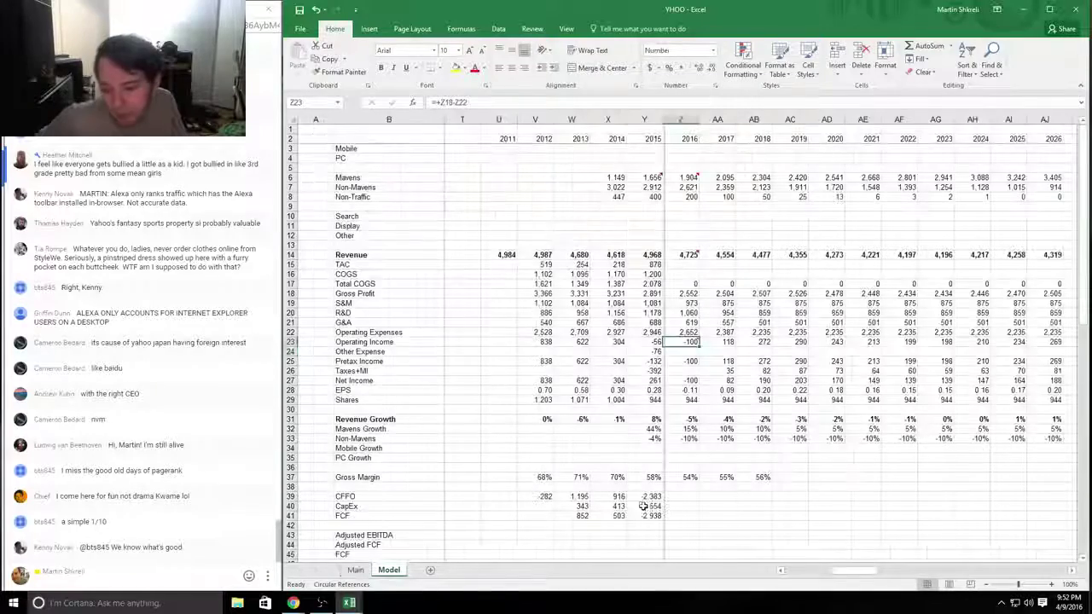
{"action": "left_click", "coordinate": [641, 518]}
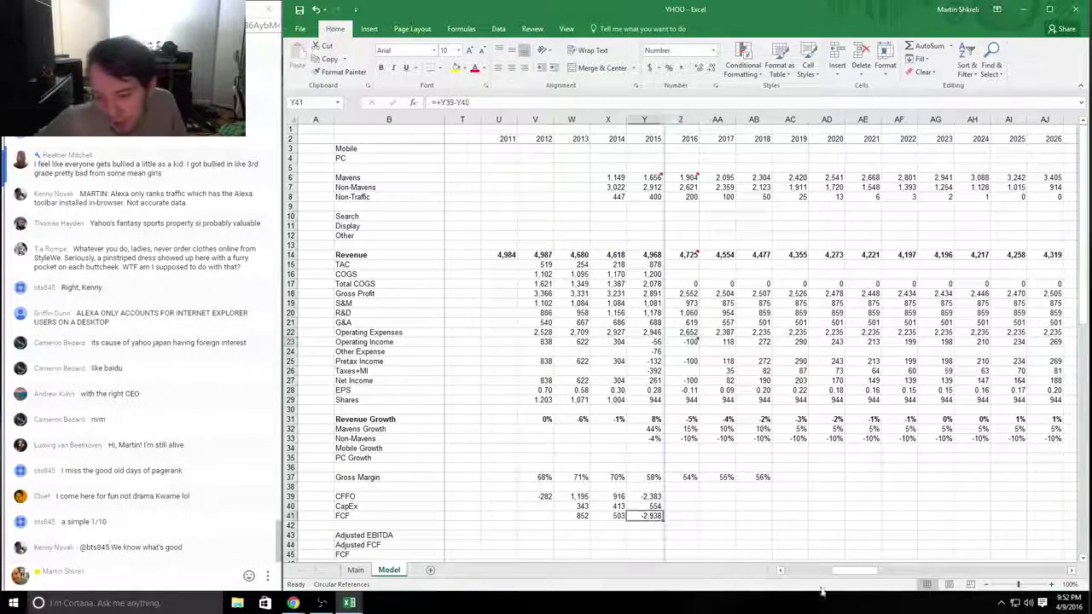
{"action": "mouse_move", "coordinate": [650, 498]}
{"action": "left_mouse_down"}
{"action": "mouse_move", "coordinate": [548, 498]}
{"action": "mouse_move", "coordinate": [577, 512]}
{"action": "mouse_move", "coordinate": [655, 499]}
{"action": "left_mouse_up"}
{"action": "left_click", "coordinate": [655, 499]}
{"action": "mouse_move", "coordinate": [691, 339]}
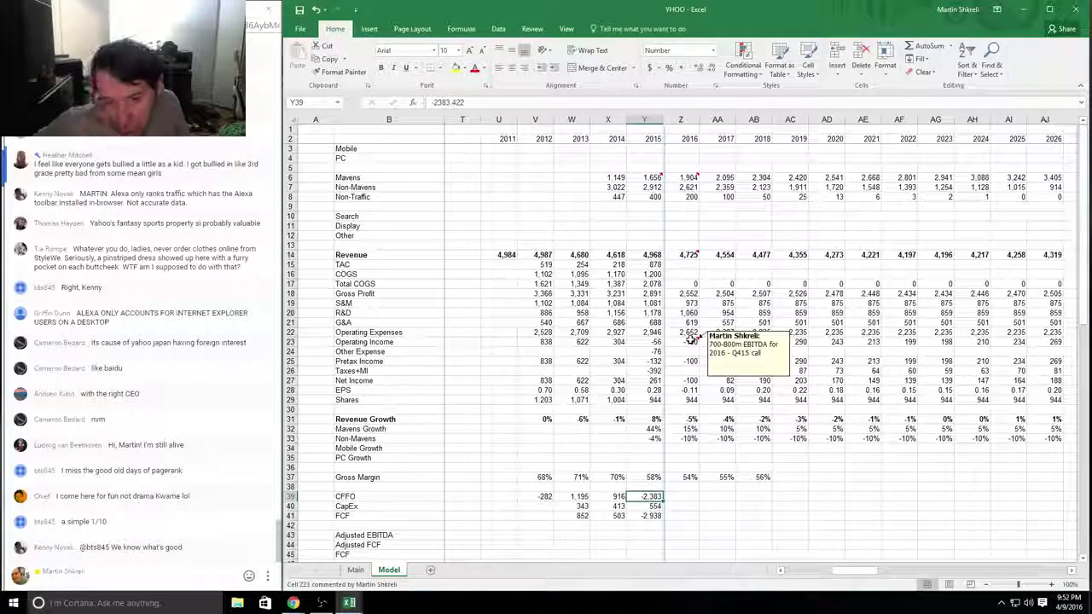
{"action": "left_click", "coordinate": [357, 569]}
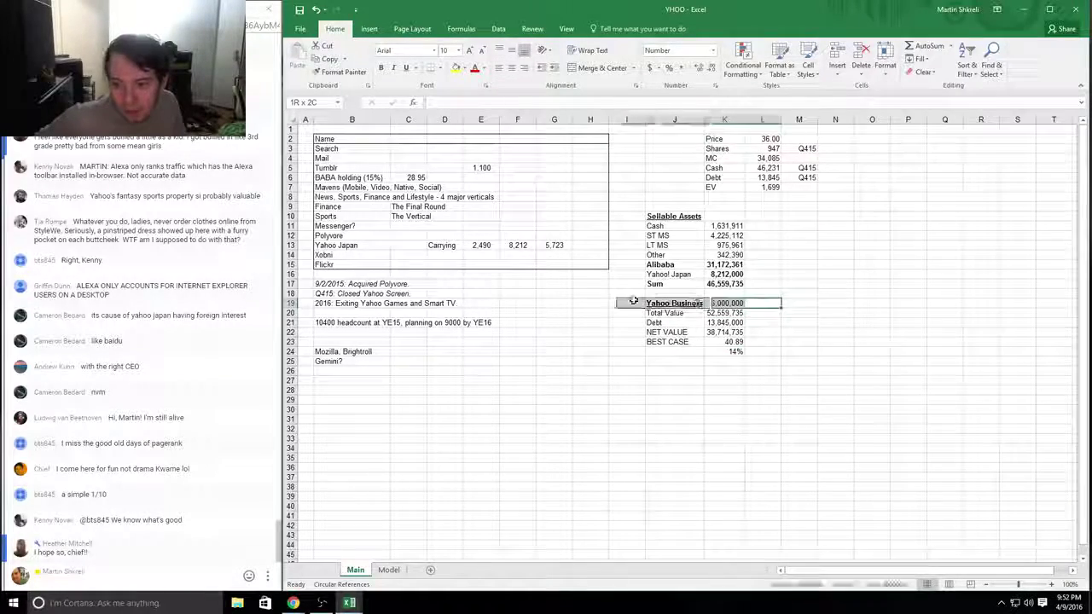
Step: Look over the Main sheet's valuation block K7:O26, then jump back to the sheet's top-left cell
{"action": "left_click_drag", "start_coordinate": [887, 372], "coordinate": [725, 185]}
{"action": "left_click", "coordinate": [591, 227]}
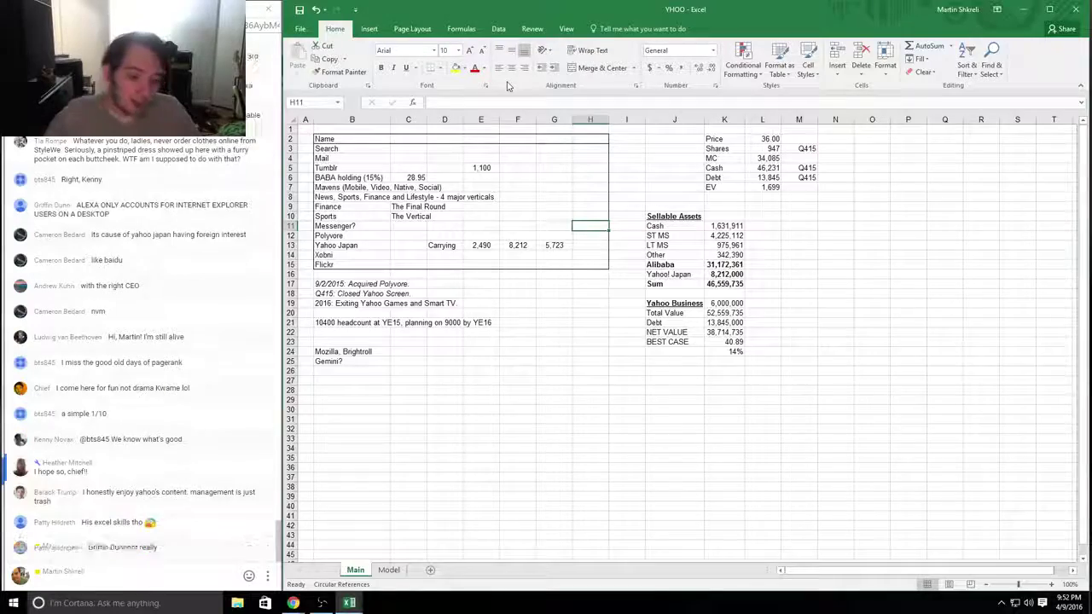
{"action": "key", "text": "ctrl+Home"}
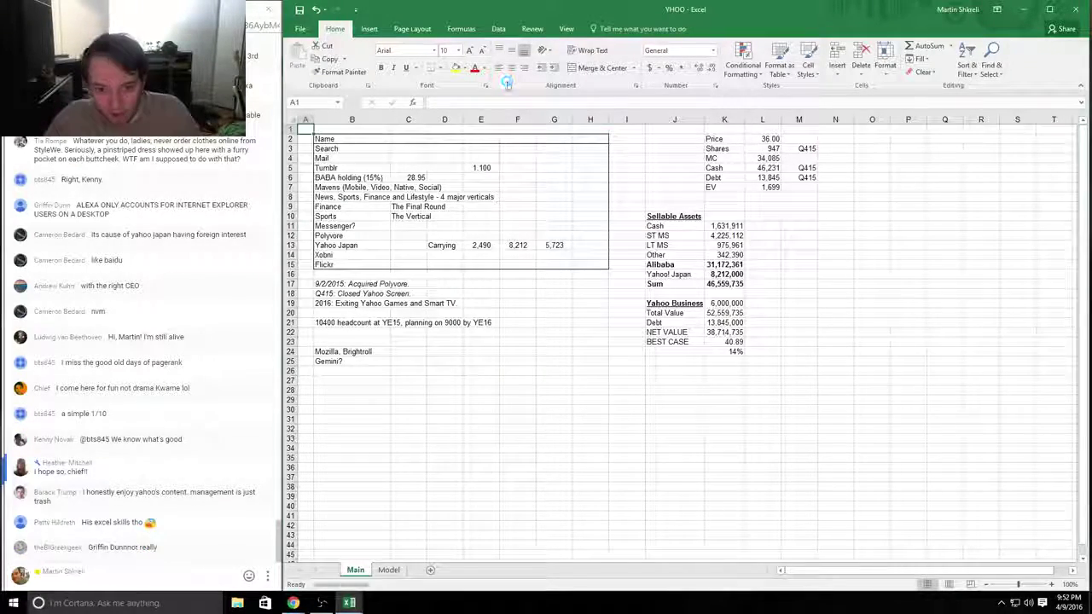
Step: Glance at the Model sheet's annual columns, then return to Main and move to the Yahoo Japan value
{"action": "key", "text": "ctrl+Page_Down"}
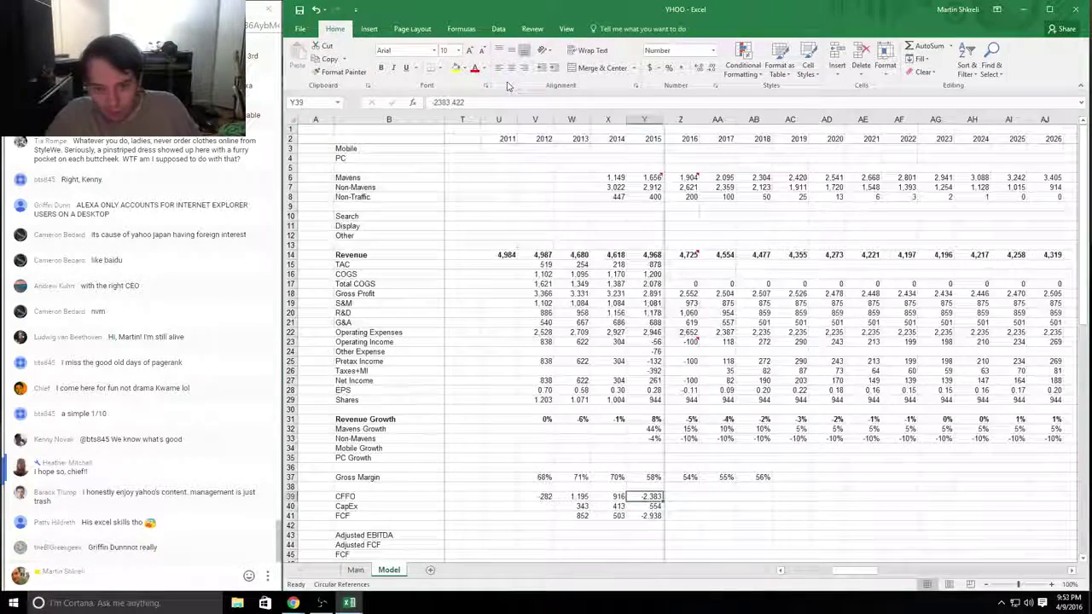
{"action": "key", "text": "Right"}
{"action": "key", "text": "Right"}
{"action": "key", "text": "Right"}
{"action": "key", "text": "Right"}
{"action": "key", "text": "Right"}
{"action": "key", "text": "Right"}
{"action": "key", "text": "Right"}
{"action": "key", "text": "Right"}
{"action": "key", "text": "Right"}
{"action": "key", "text": "Right"}
{"action": "key", "text": "Right"}
{"action": "key", "text": "Right"}
{"action": "key", "text": "Right"}
{"action": "key", "text": "Right"}
{"action": "key", "text": "Right"}
{"action": "key", "text": "Right"}
{"action": "key", "text": "Right"}
{"action": "key", "text": "Right"}
{"action": "key", "text": "Right"}
{"action": "key", "text": "Right"}
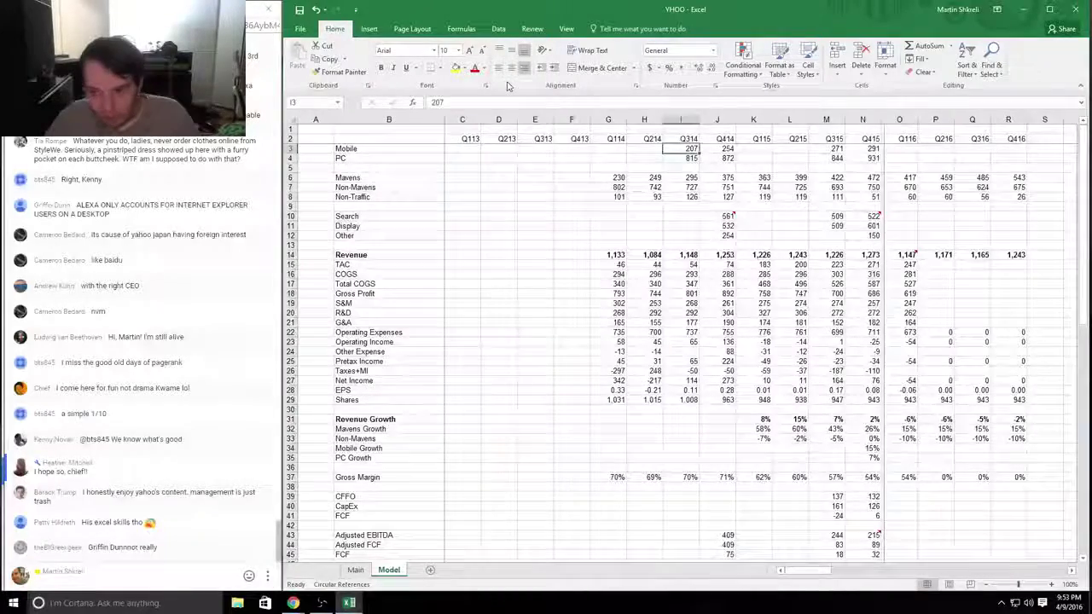
{"action": "key", "text": "Right"}
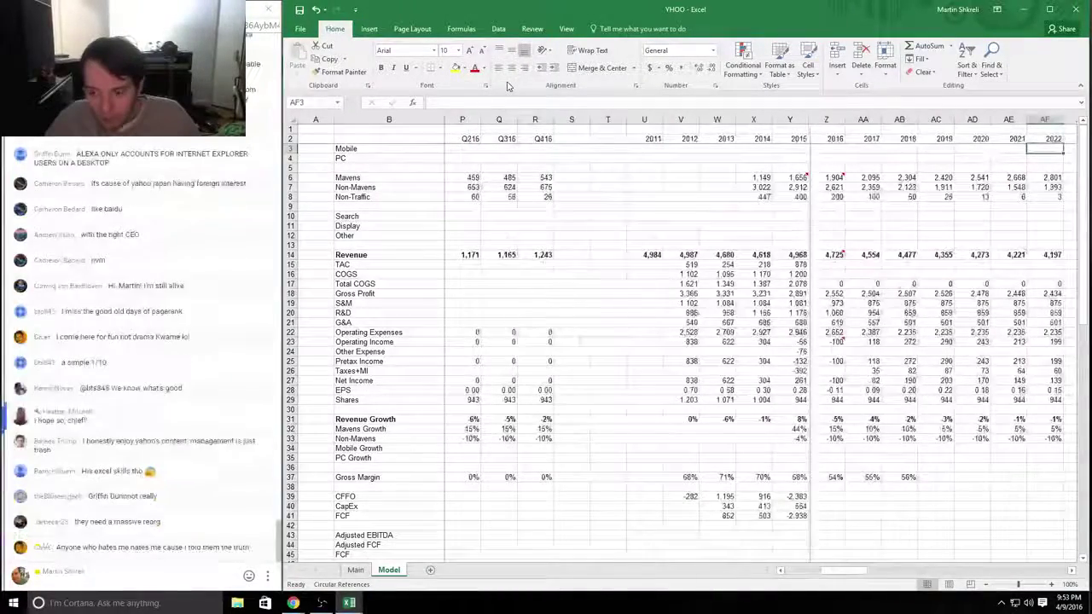
{"action": "key", "text": "ctrl+Page_Up"}
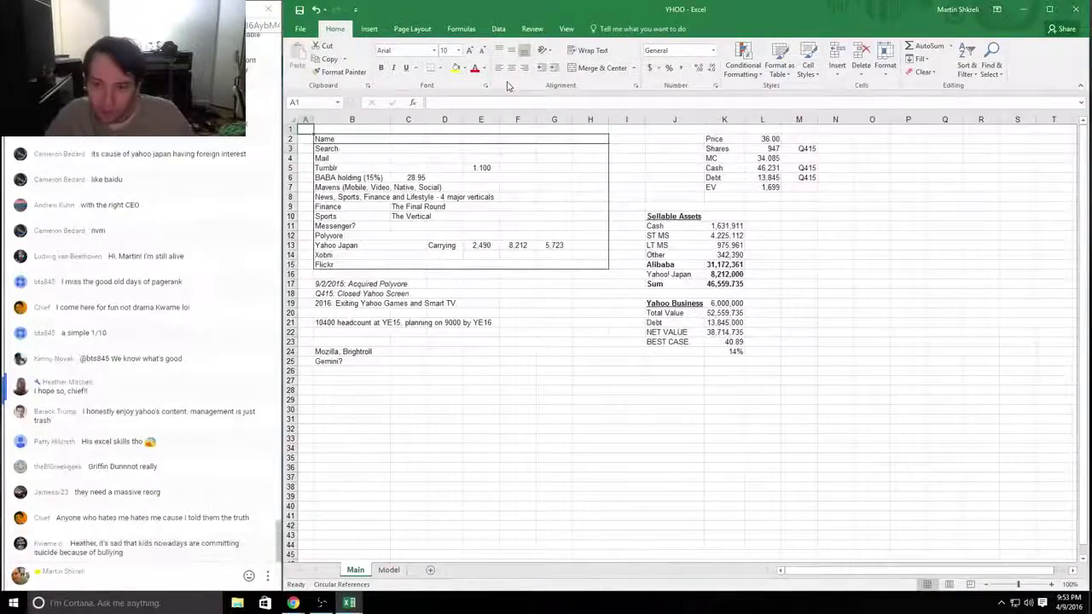
{"action": "key", "text": "Right"}
{"action": "key", "text": "Right"}
{"action": "key", "text": "Right"}
{"action": "key", "text": "Right"}
{"action": "key", "text": "Down"}
{"action": "key", "text": "Down"}
{"action": "key", "text": "Down"}
{"action": "key", "text": "Down"}
{"action": "key", "text": "Down"}
{"action": "key", "text": "Down"}
{"action": "key", "text": "Down"}
{"action": "key", "text": "Down"}
{"action": "key", "text": "Down"}
{"action": "key", "text": "Down"}
{"action": "key", "text": "Down"}
{"action": "key", "text": "Down"}
{"action": "key", "text": "Down"}
{"action": "key", "text": "Down"}
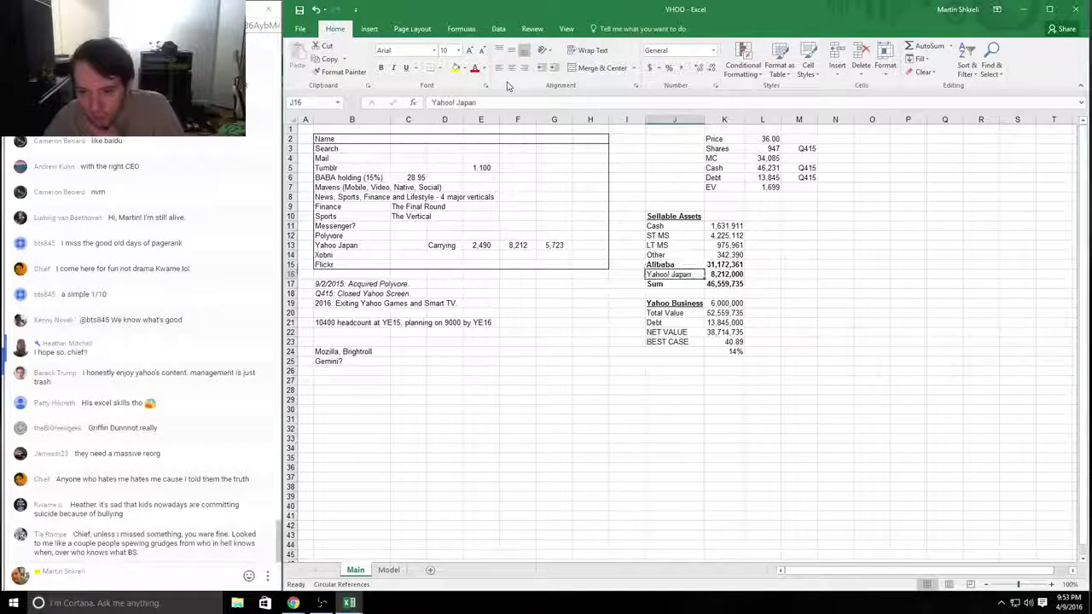
{"action": "key", "text": "Right"}
{"action": "key", "text": "Right"}
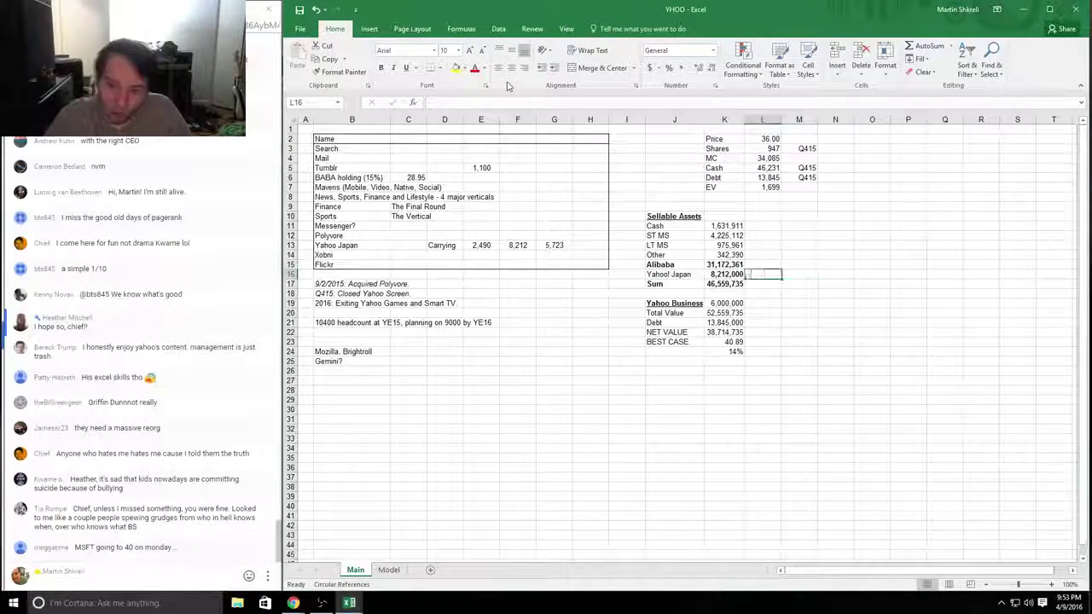
Step: Cut Yahoo Japan to 90% in L16 with =+K16*0.9 and copy the formula to Alibaba in L15
{"action": "type", "text": "+*"}
{"action": "key", "text": "Return"}
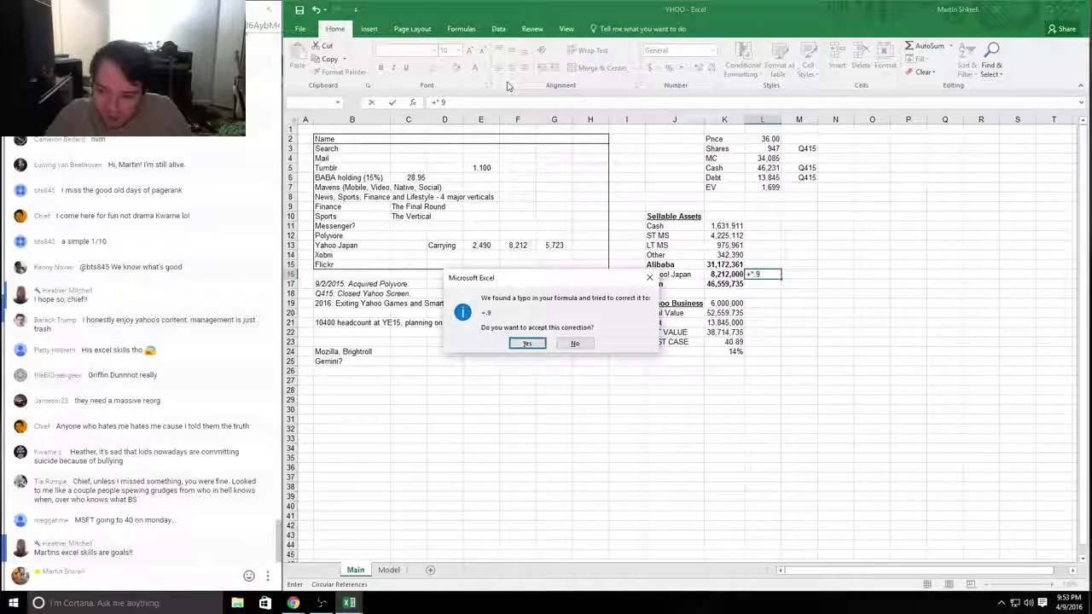
{"action": "key", "text": "Escape"}
{"action": "key", "text": "Escape"}
{"action": "type", "text": "+"}
{"action": "key", "text": "Left"}
{"action": "type", "text": "*0.9"}
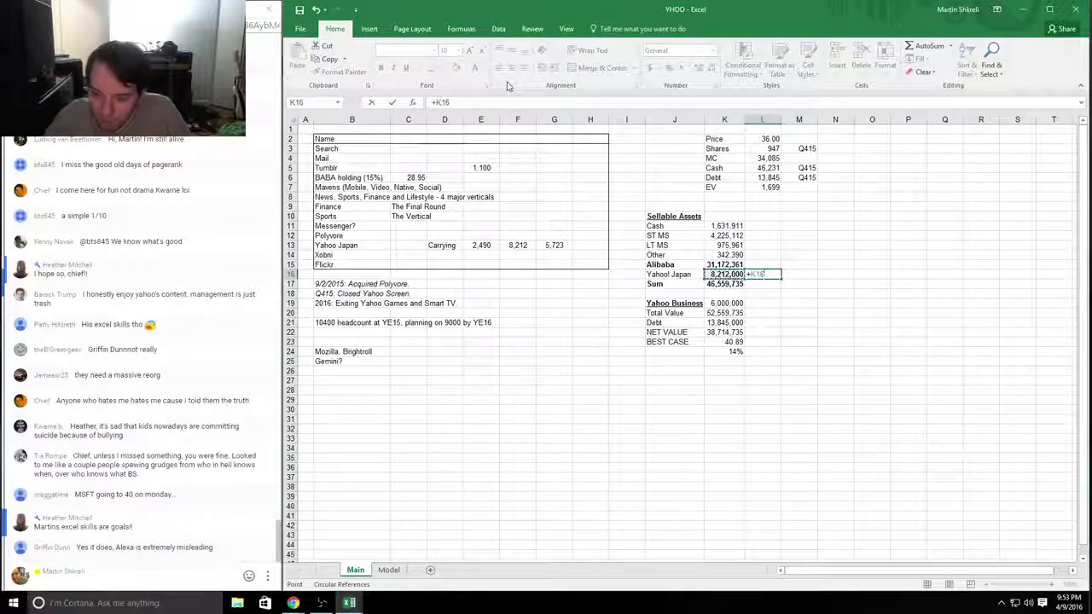
{"action": "key", "text": "ctrl+Return"}
{"action": "key", "text": "ctrl+c"}
{"action": "key", "text": "Up"}
{"action": "key", "text": "ctrl+v"}
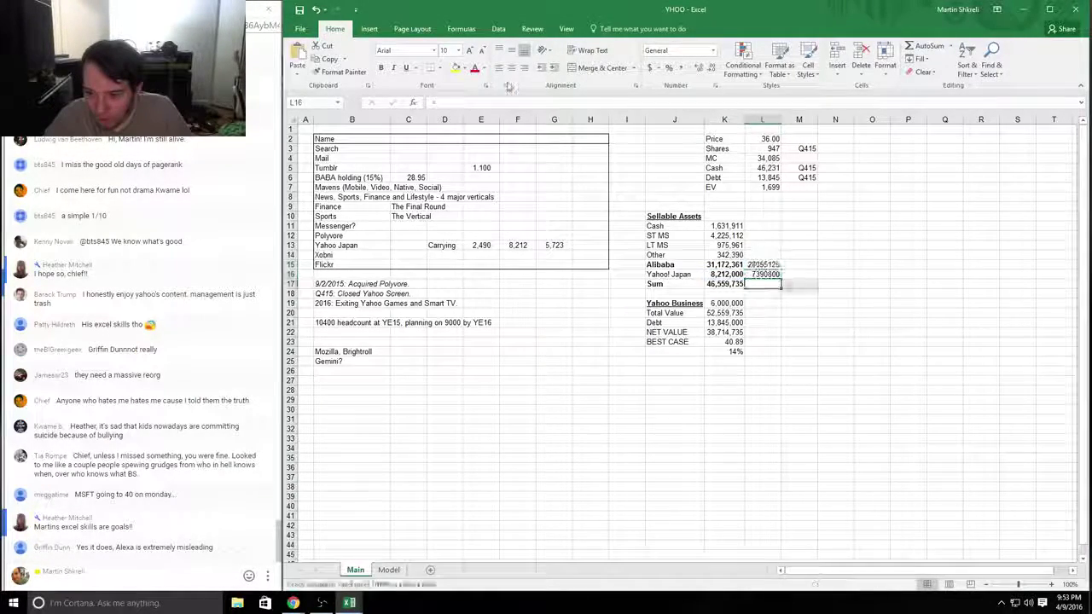
Step: Total the sellable assets in L17 with =SUM(L11:L16)
{"action": "key", "text": "Down"}
{"action": "key", "text": "Down"}
{"action": "type", "text": "=SUM(L11:L16)"}
{"action": "key", "text": "ctrl+Return"}
{"action": "key", "text": "F1"}
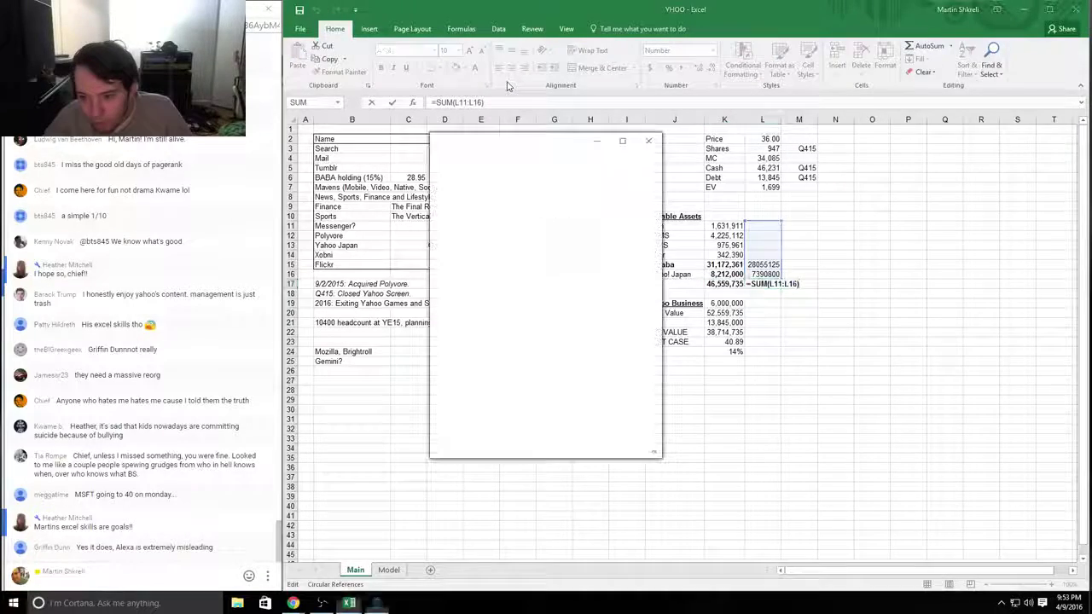
{"action": "key", "text": "Escape"}
{"action": "key", "text": "F2"}
{"action": "key", "text": "Escape"}
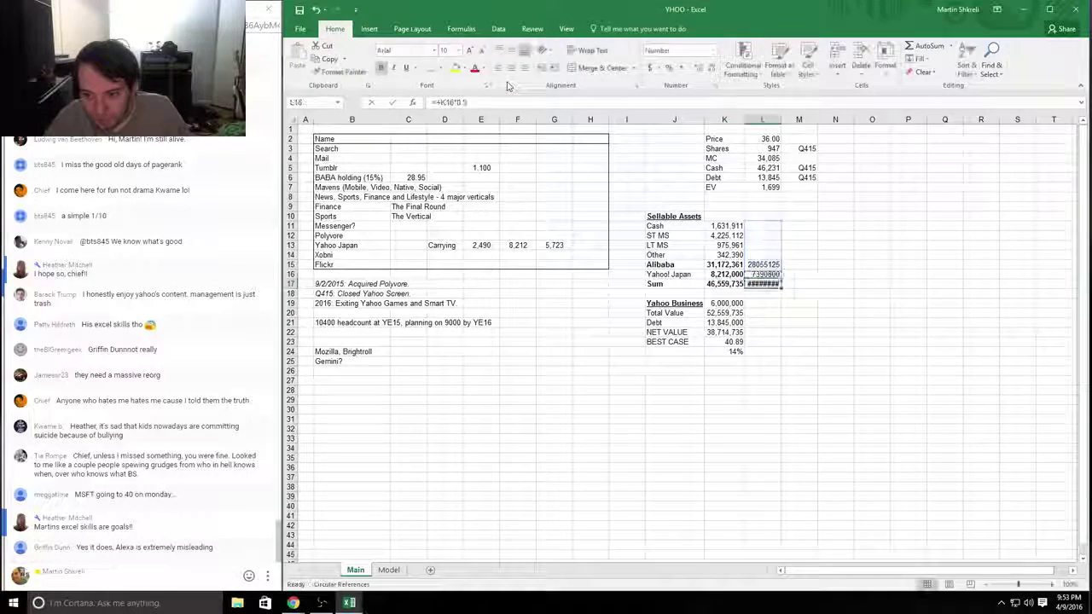
Step: Link L14 to the Other value K14, copy it into L11:L13, and confirm the 42,621,299 total
{"action": "key", "text": "Up"}
{"action": "key", "text": "Up"}
{"action": "key", "text": "Up"}
{"action": "type", "text": "+"}
{"action": "key", "text": "Left"}
{"action": "key", "text": "ctrl+Return"}
{"action": "key", "text": "ctrl+c"}
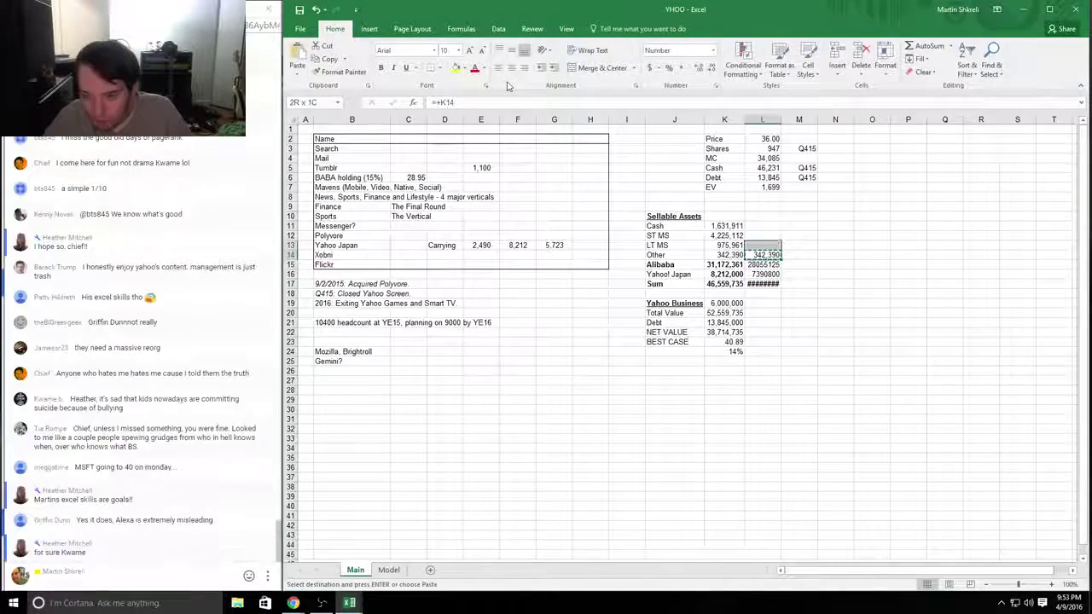
{"action": "key", "text": "Up"}
{"action": "key", "text": "shift+Up"}
{"action": "key", "text": "shift+Up"}
{"action": "key", "text": "ctrl+v"}
{"action": "key", "text": "Down"}
{"action": "key", "text": "Down"}
{"action": "key", "text": "Down"}
{"action": "key", "text": "Down"}
{"action": "key", "text": "F2"}
{"action": "key", "text": "Tab"}
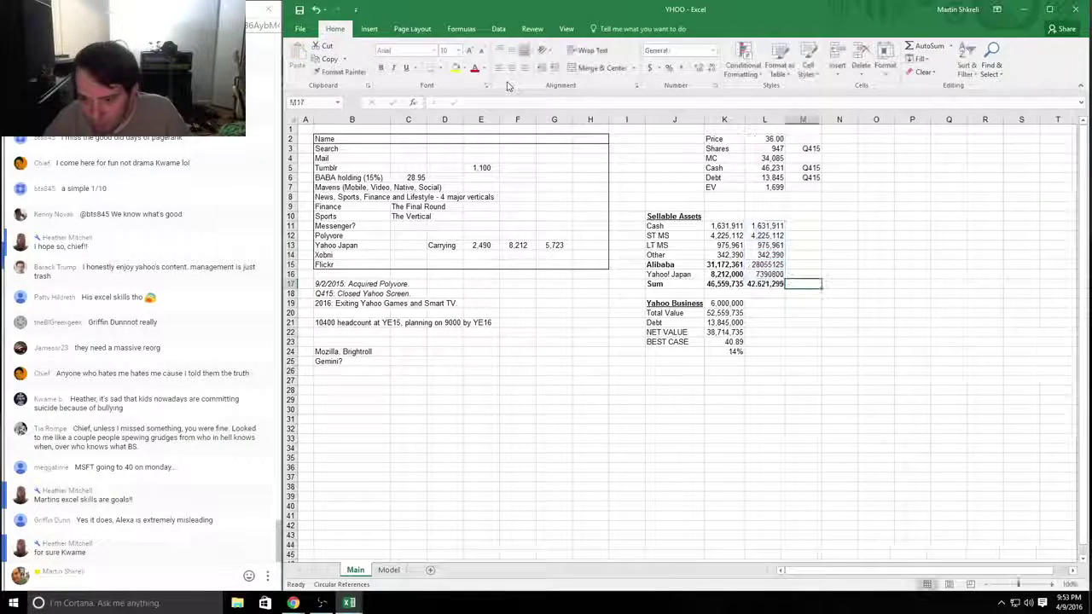
Step: Enter 2000000 as the Yahoo Business value in L19 with Number format
{"action": "left_click", "coordinate": [766, 313]}
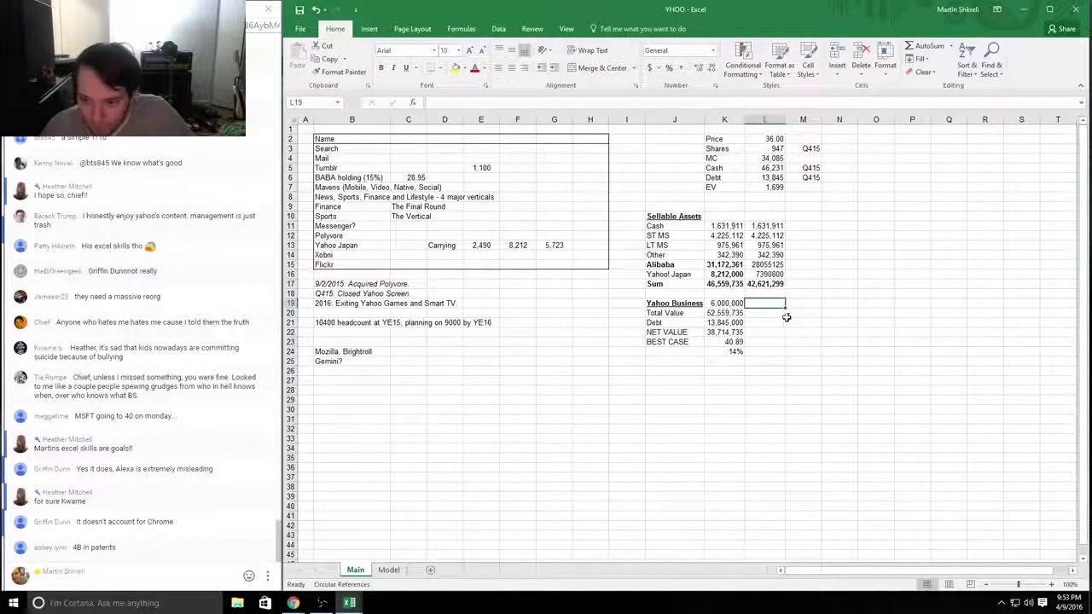
{"action": "key", "text": "Up"}
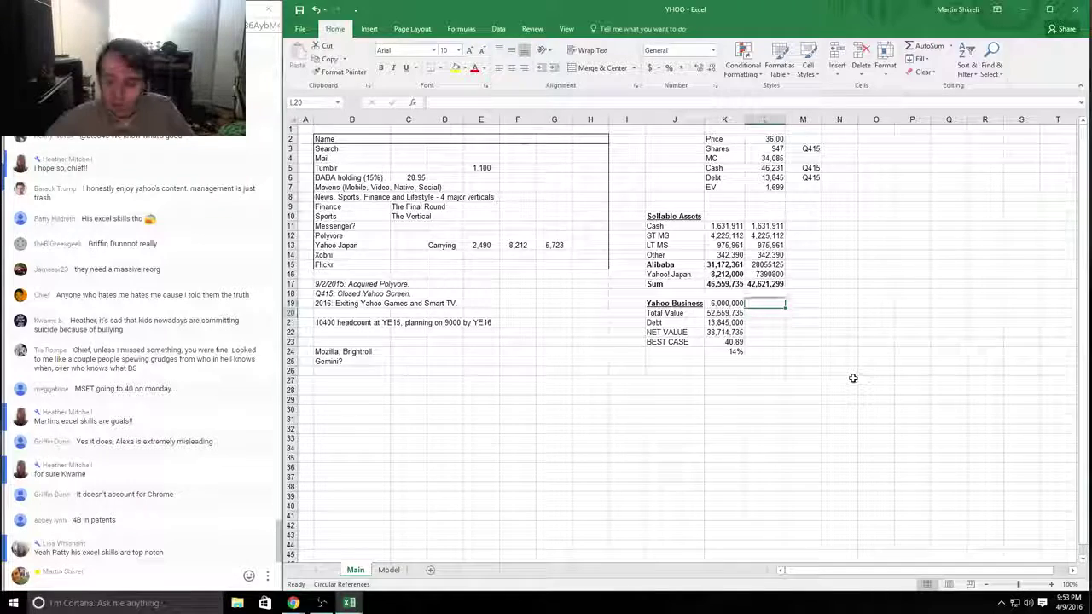
{"action": "type", "text": "200"}
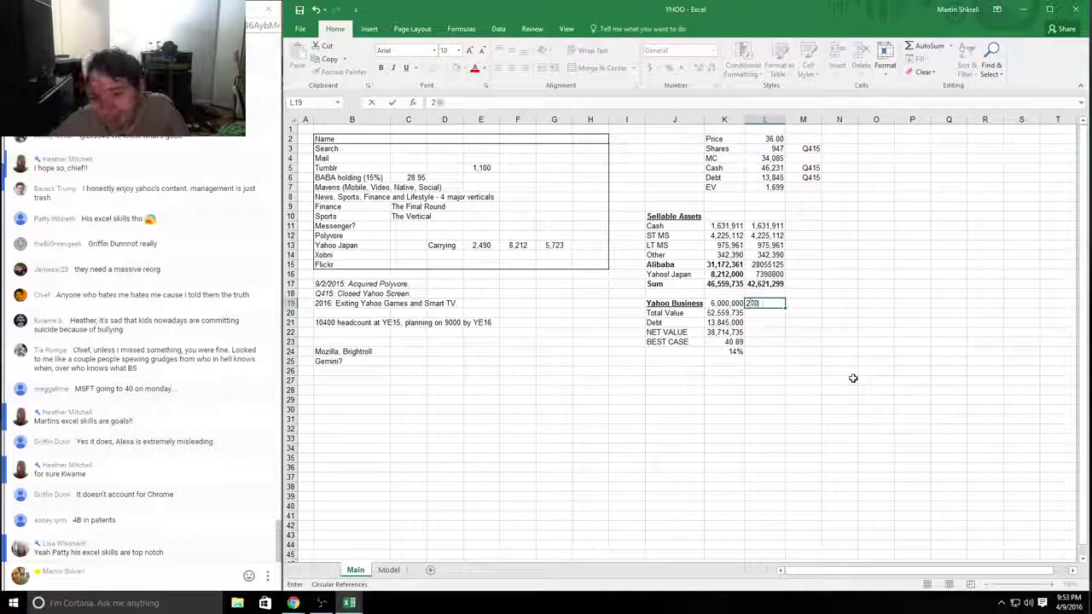
{"action": "type", "text": "0000"}
{"action": "key", "text": "Return"}
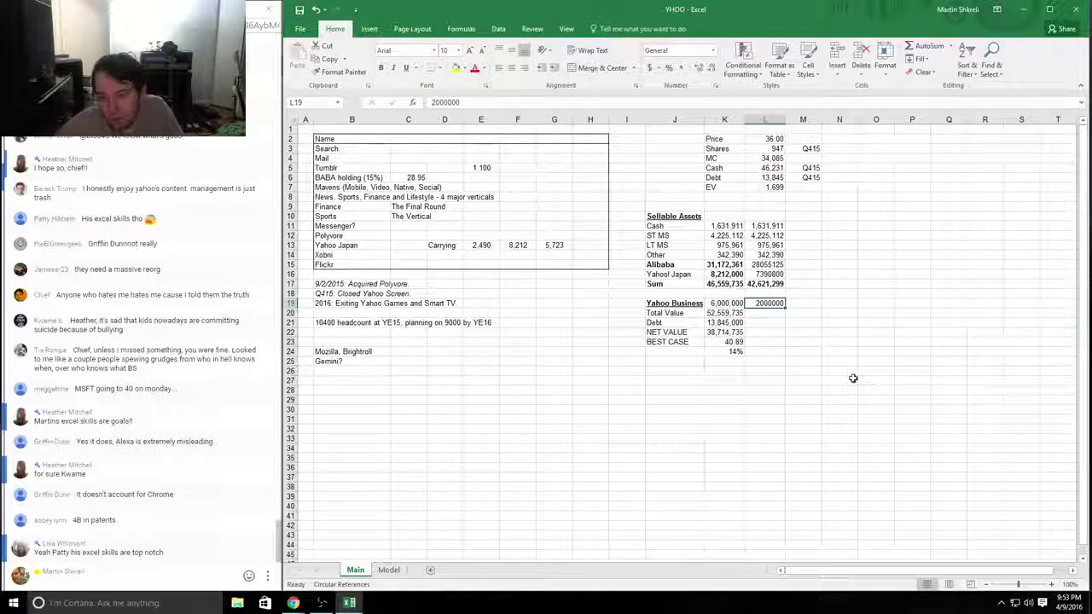
{"action": "key", "text": "ctrl+1"}
{"action": "key", "text": "Down"}
{"action": "key", "text": "Return"}
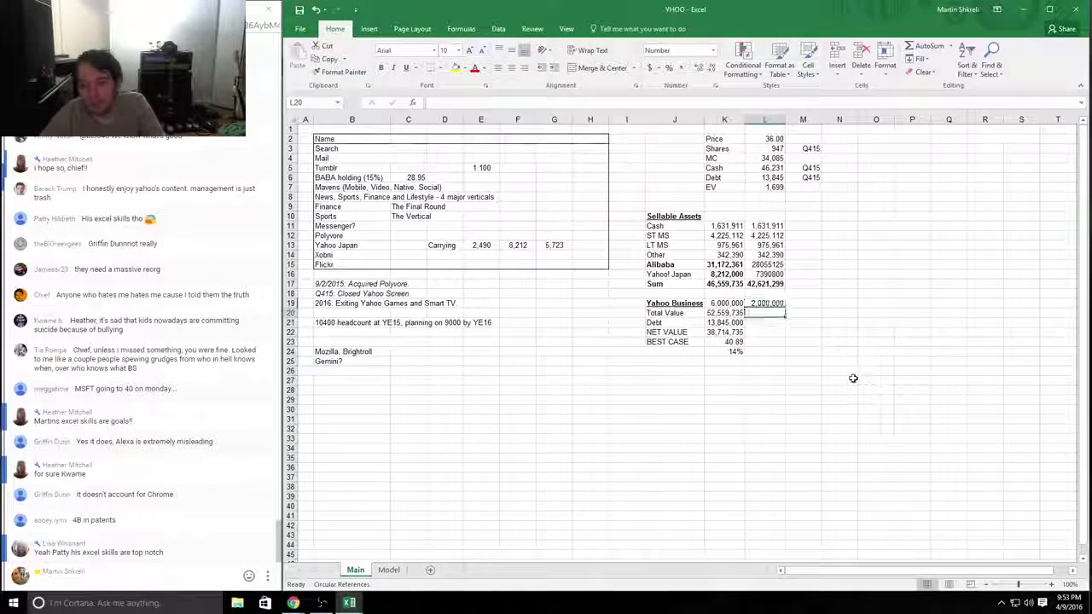
Step: Fill in total value =L19+L17, debt, and net value =L20-L21 in L20:L22
{"action": "key", "text": "Down"}
{"action": "type", "text": "+"}
{"action": "key", "text": "Up"}
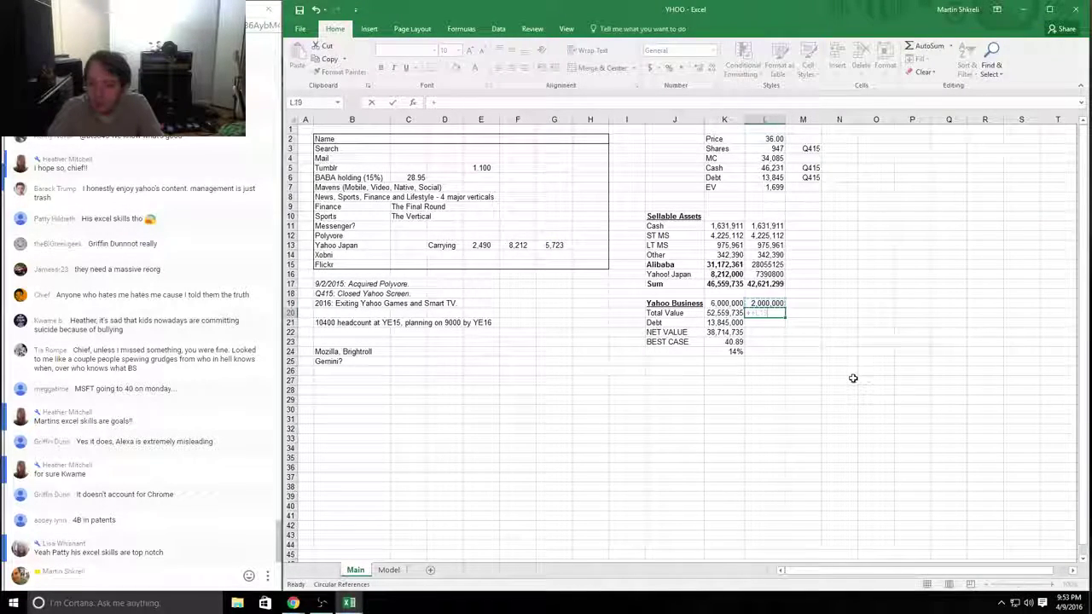
{"action": "type", "text": "+"}
{"action": "key", "text": "Up"}
{"action": "key", "text": "Up"}
{"action": "key", "text": "Return"}
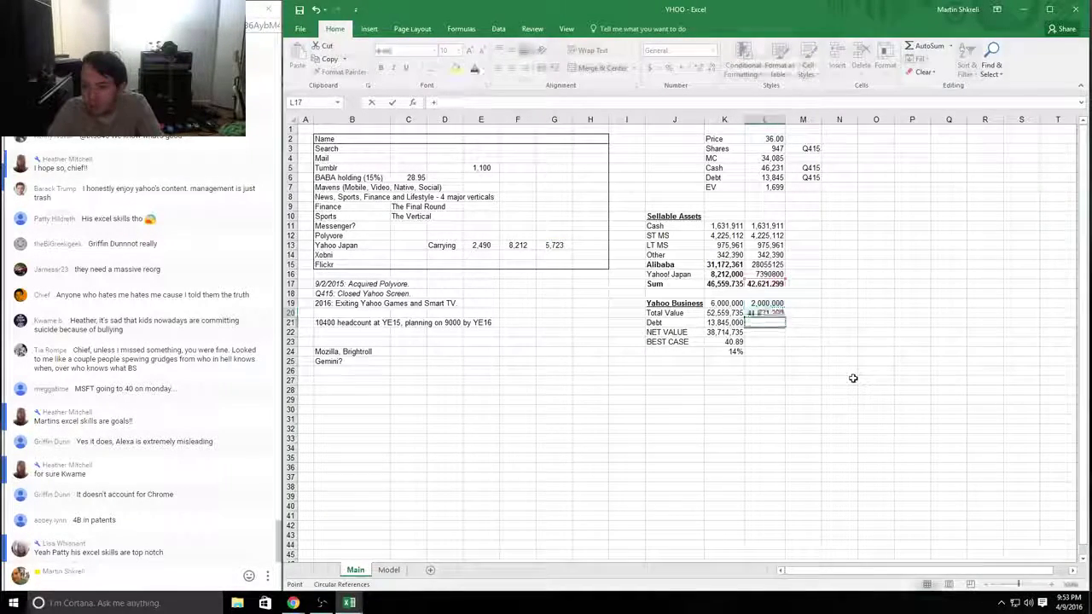
{"action": "key", "text": "Left"}
{"action": "key", "text": "Return"}
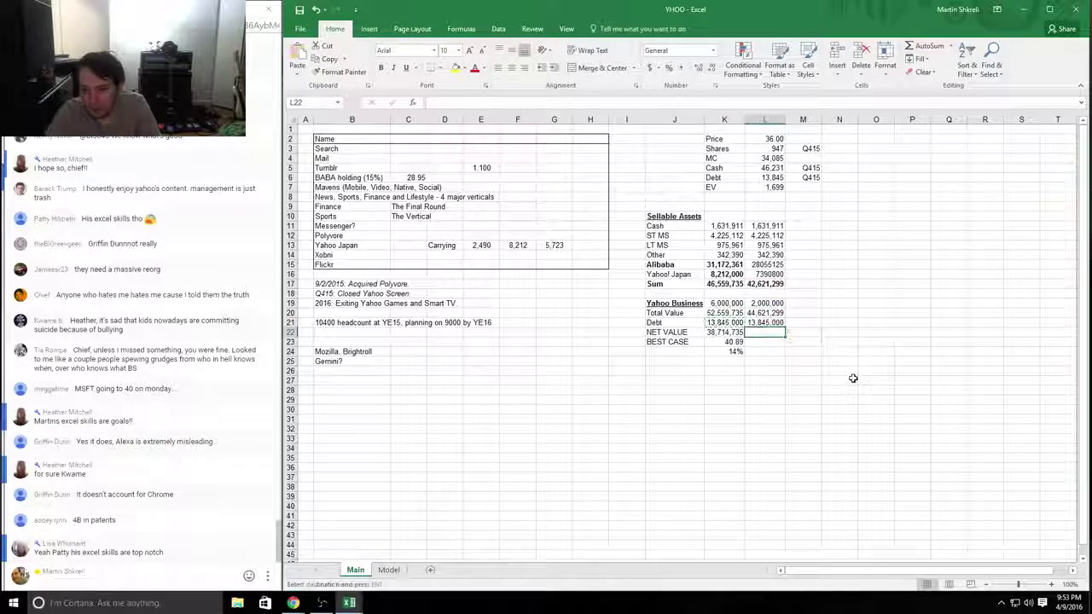
{"action": "type", "text": "+"}
{"action": "key", "text": "Up"}
{"action": "key", "text": "Up"}
{"action": "type", "text": "-"}
{"action": "key", "text": "Up"}
{"action": "key", "text": "Return"}
Step: Enter the best-case formula =L22/(L3*1000) in L23, fixing M3 to L3, for 32.51
{"action": "type", "text": "=L22/(M3*1000)"}
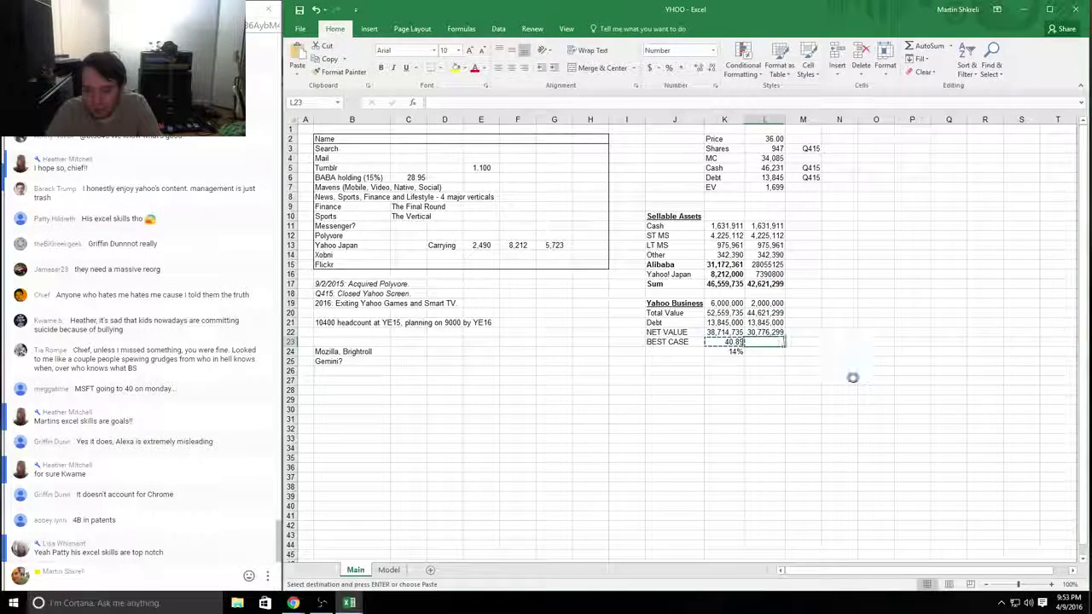
{"action": "left_click", "coordinate": [802, 138]}
{"action": "double_click", "coordinate": [765, 342]}
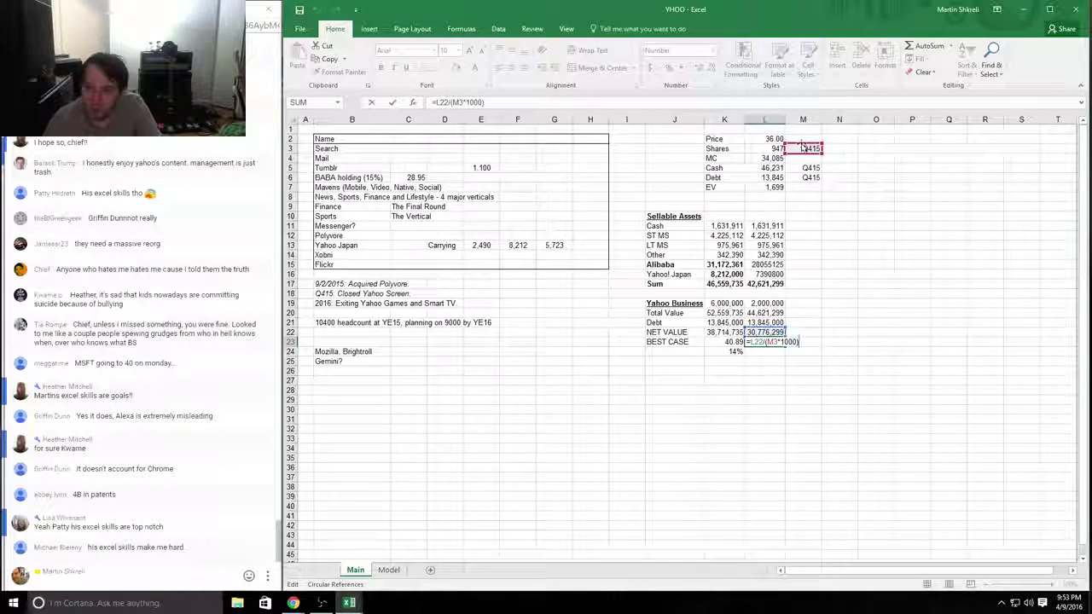
{"action": "left_click_drag", "start_coordinate": [805, 148], "coordinate": [767, 147]}
{"action": "key", "text": "Tab"}
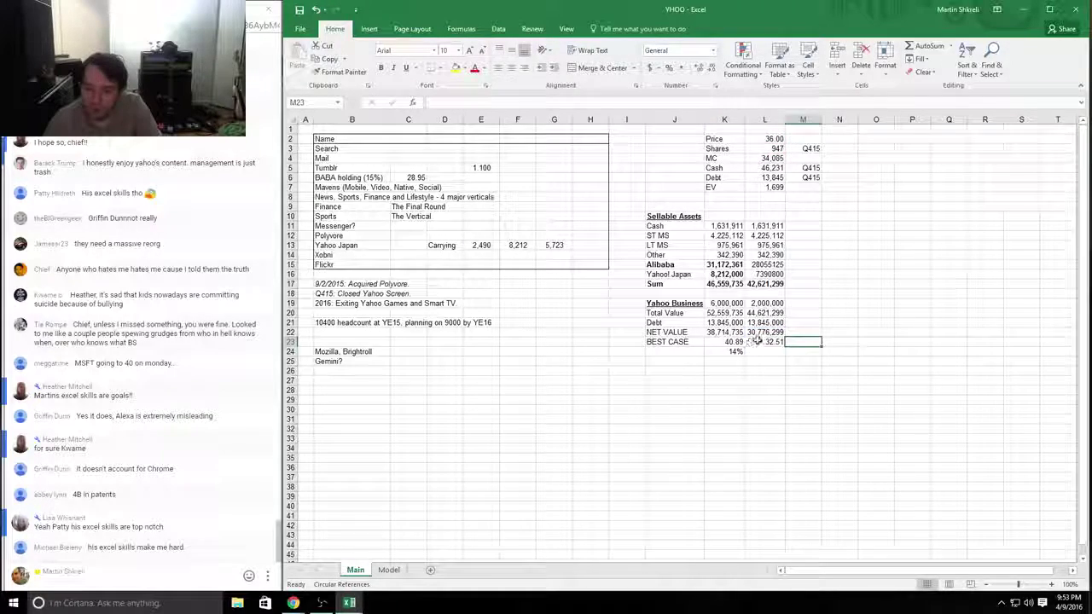
{"action": "left_click", "coordinate": [772, 341]}
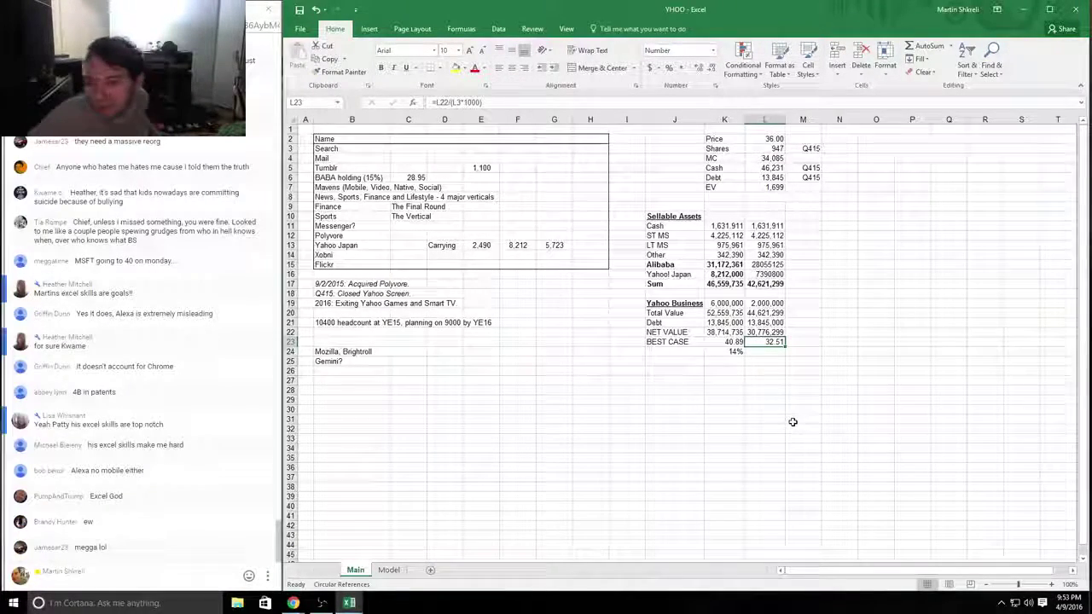
{"action": "key", "text": "Down"}
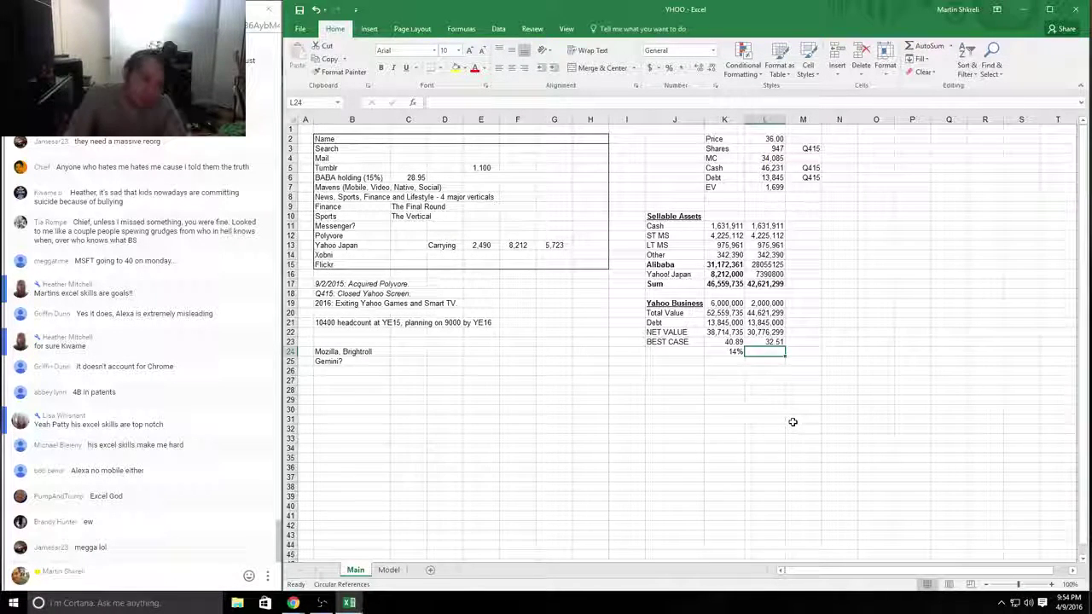
Step: Close the reviewed workbook through the save prompt and show the next YHOO workbook maximized on Main
{"action": "key", "text": "ctrl+Home"}
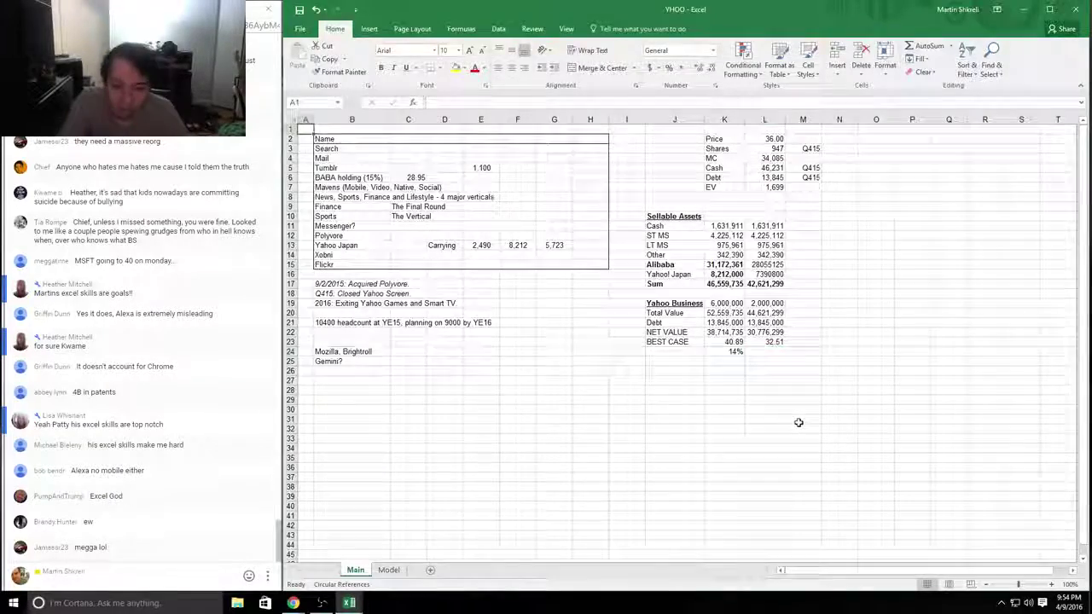
{"action": "key", "text": "alt+F4"}
{"action": "key", "text": "Return"}
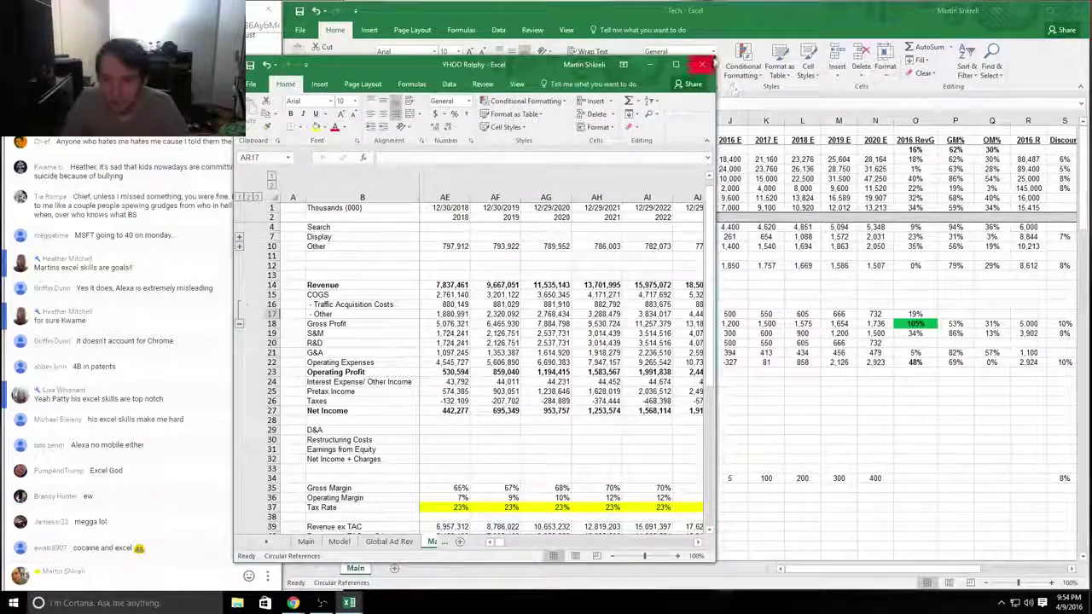
{"action": "left_click", "coordinate": [676, 64]}
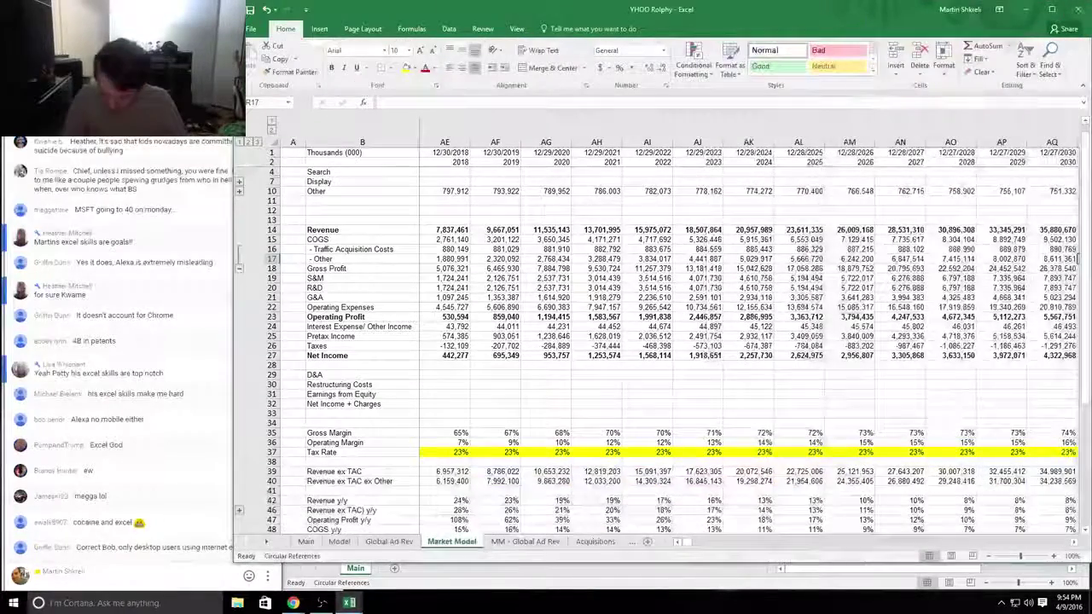
{"action": "key", "text": "ctrl+Page_Up"}
{"action": "key", "text": "ctrl+Page_Up"}
{"action": "key", "text": "ctrl+Page_Up"}
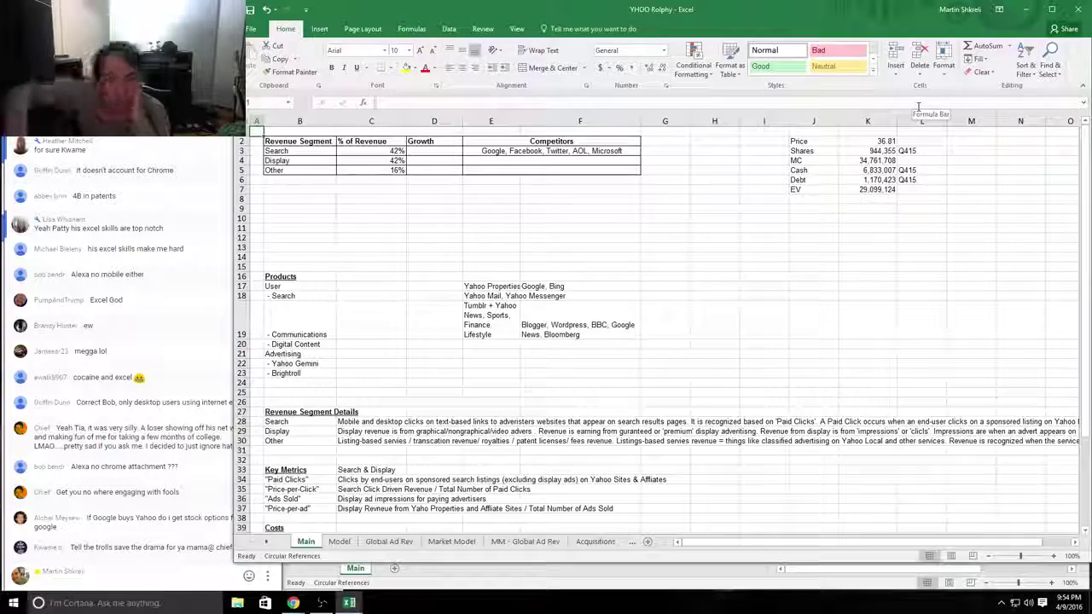
Step: Look over the empty Growth cells D3:D5 on the Main sheet
{"action": "left_click_drag", "start_coordinate": [423, 152], "coordinate": [429, 173]}
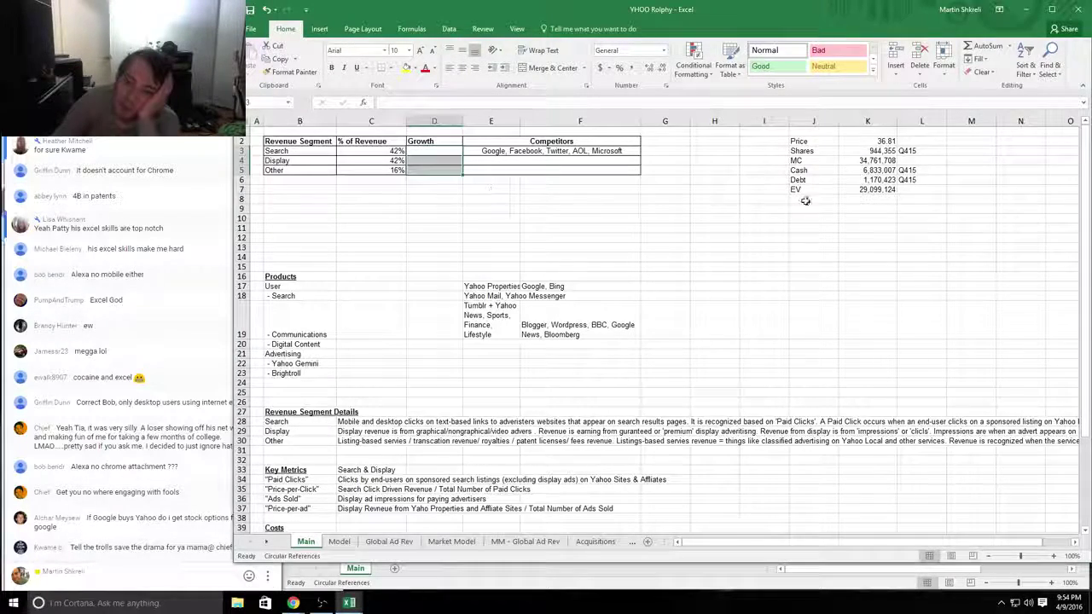
{"action": "left_click", "coordinate": [498, 199]}
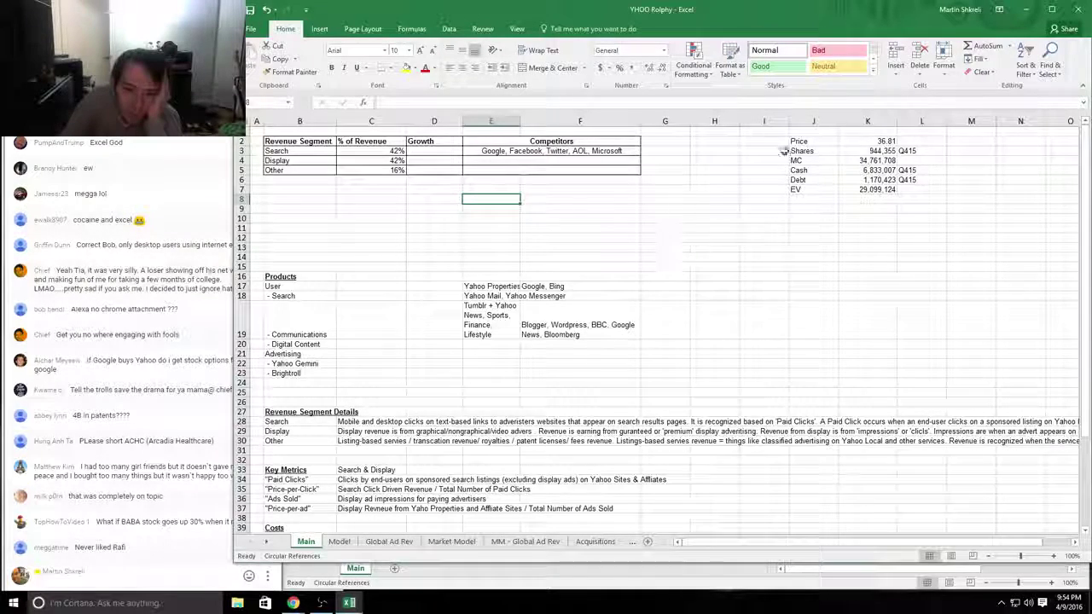
{"action": "left_click_drag", "start_coordinate": [715, 209], "coordinate": [371, 190]}
{"action": "left_click", "coordinate": [371, 189]}
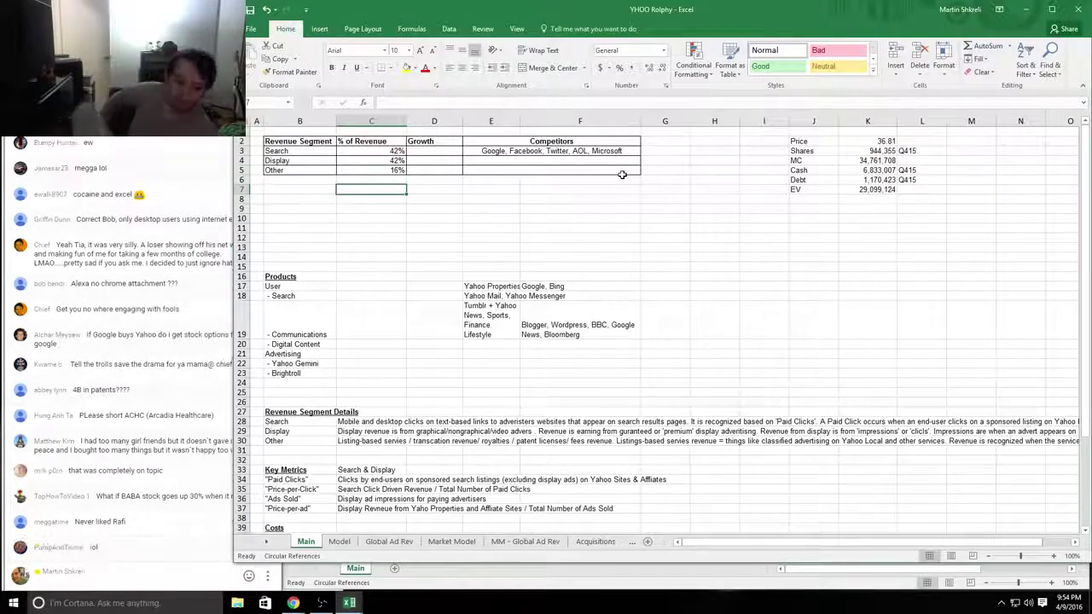
Step: Block a user who posted in the live chat, then return to the workbook
{"action": "left_click", "coordinate": [213, 573]}
{"action": "left_click", "coordinate": [349, 603]}
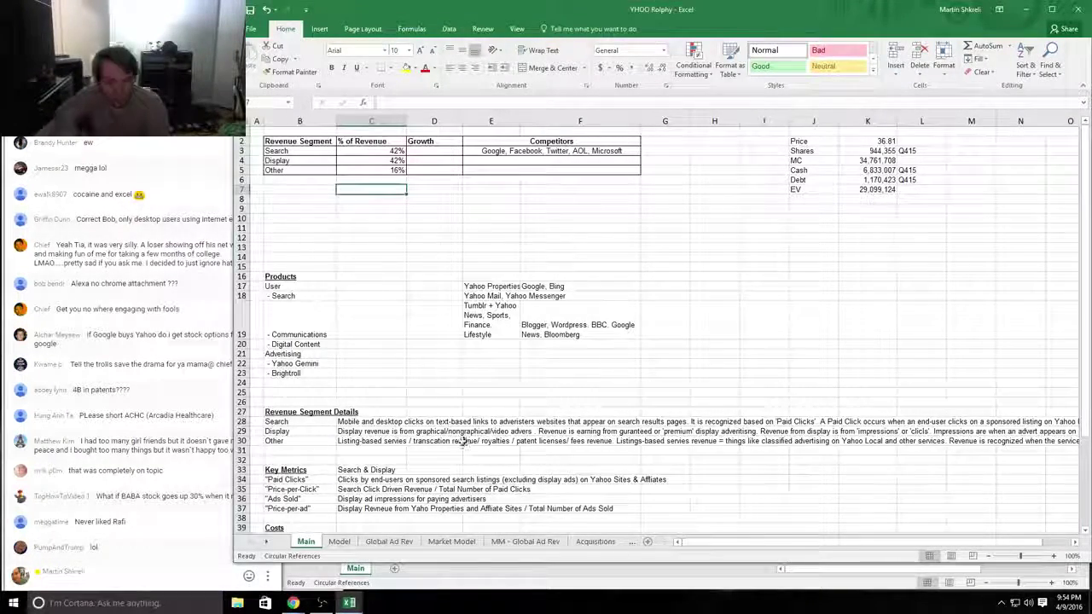
{"action": "left_click", "coordinate": [165, 527]}
{"action": "left_click", "coordinate": [266, 525]}
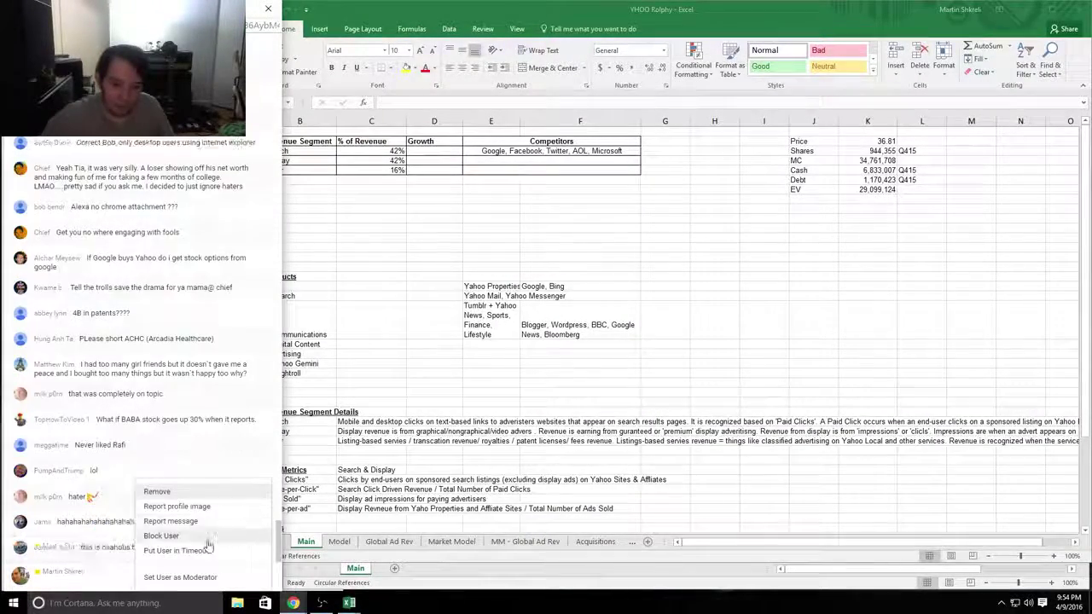
{"action": "left_click", "coordinate": [205, 548]}
{"action": "left_click", "coordinate": [459, 417]}
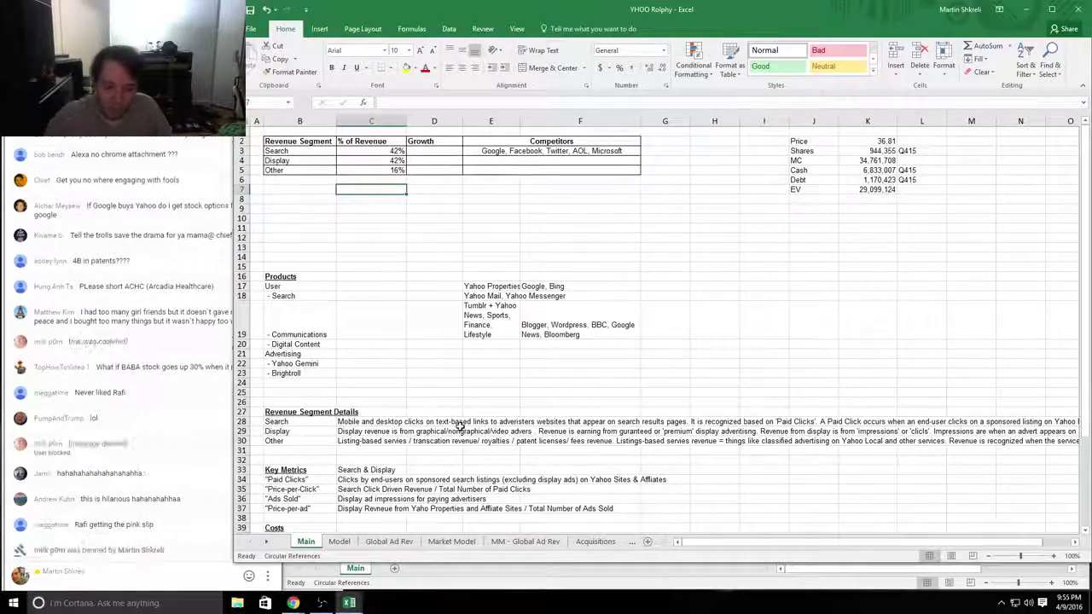
Step: Read through the Main sheet's Revenue Segment Details, Costs, Models and Conclusion sections
{"action": "scroll", "coordinate": [503, 444], "scroll_direction": "down", "scroll_amount": 5}
{"action": "scroll", "coordinate": [539, 454], "scroll_direction": "up", "scroll_amount": 5}
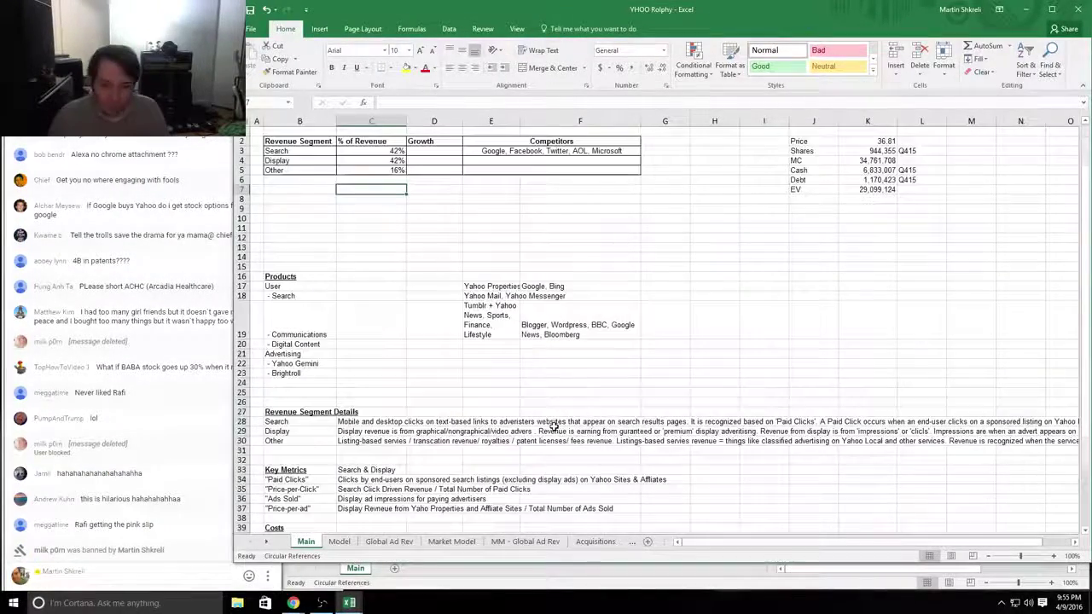
{"action": "scroll", "coordinate": [479, 367], "scroll_direction": "down", "scroll_amount": 4}
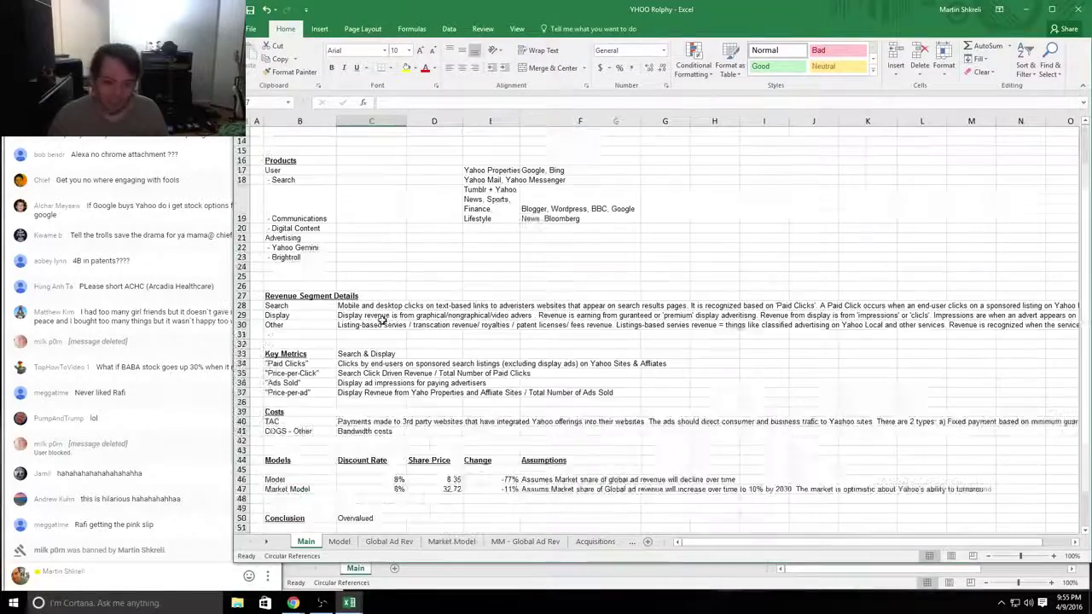
{"action": "left_click_drag", "start_coordinate": [897, 339], "coordinate": [938, 339]}
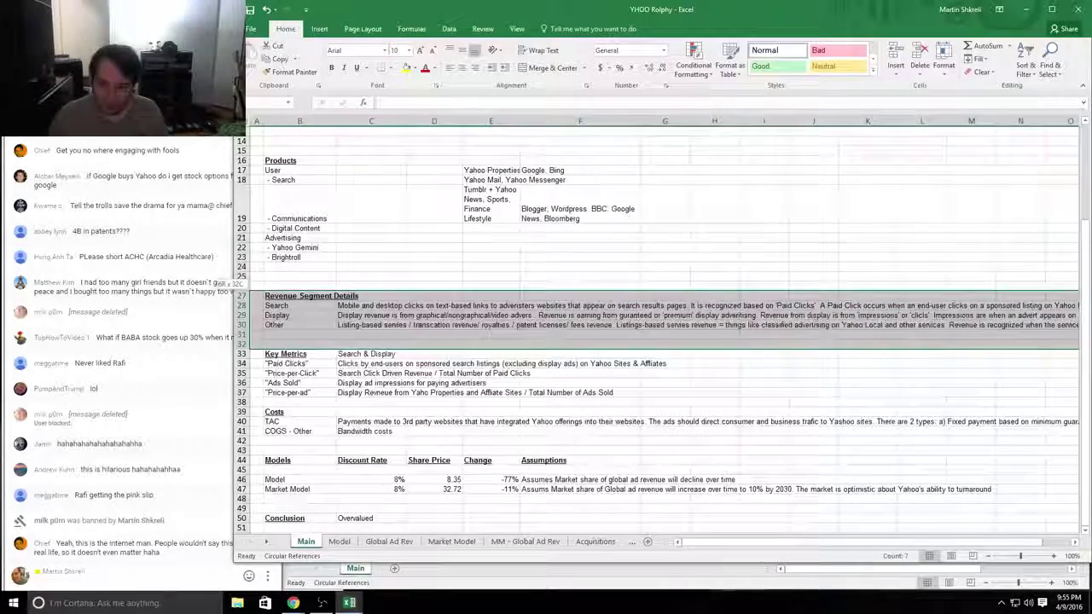
{"action": "left_click", "coordinate": [594, 431]}
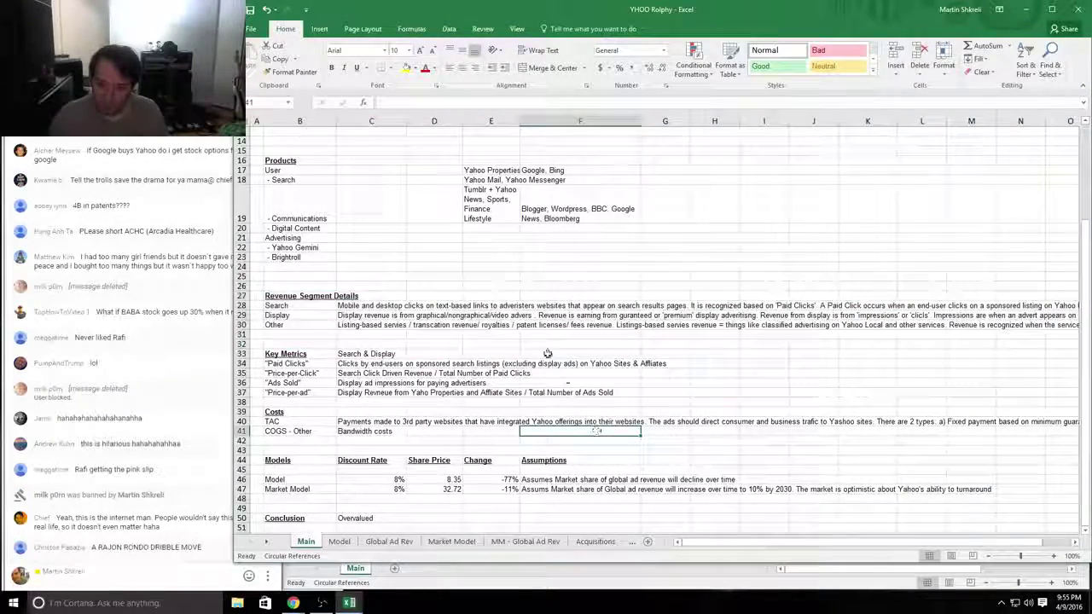
{"action": "left_click_drag", "start_coordinate": [277, 247], "coordinate": [716, 491]}
{"action": "left_click", "coordinate": [714, 488]}
{"action": "scroll", "coordinate": [388, 325], "scroll_direction": "down", "scroll_amount": 3}
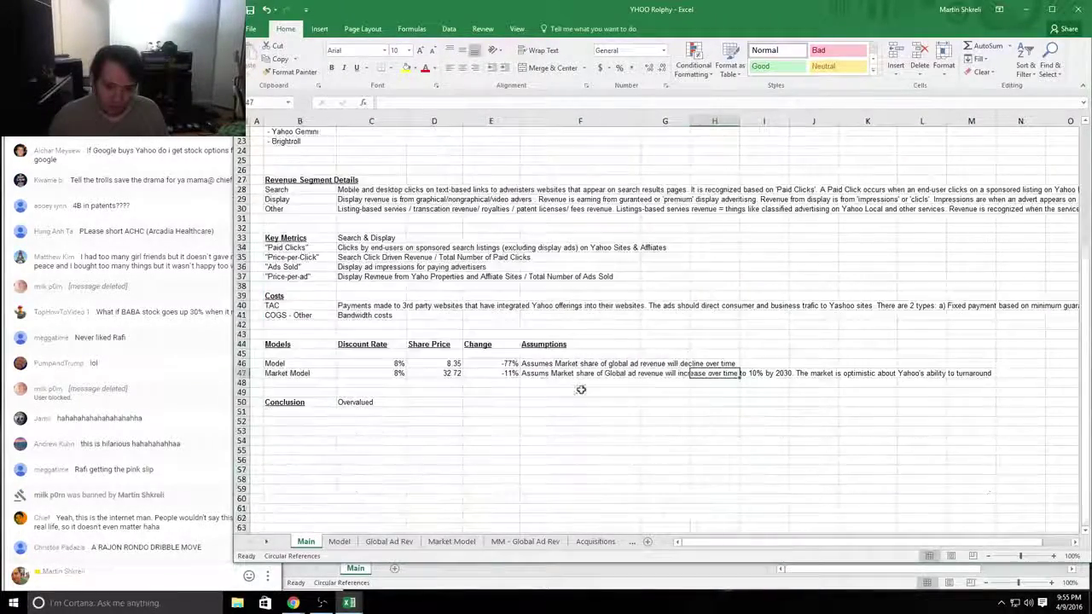
{"action": "left_click_drag", "start_coordinate": [275, 296], "coordinate": [506, 422]}
{"action": "left_click", "coordinate": [505, 421]}
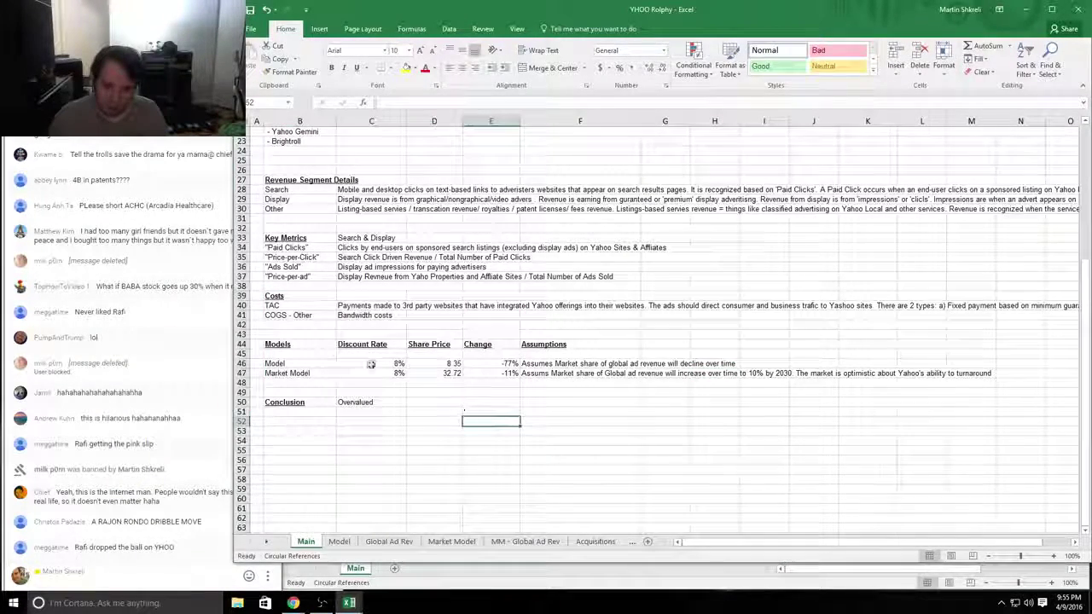
{"action": "left_click_drag", "start_coordinate": [300, 345], "coordinate": [568, 439]}
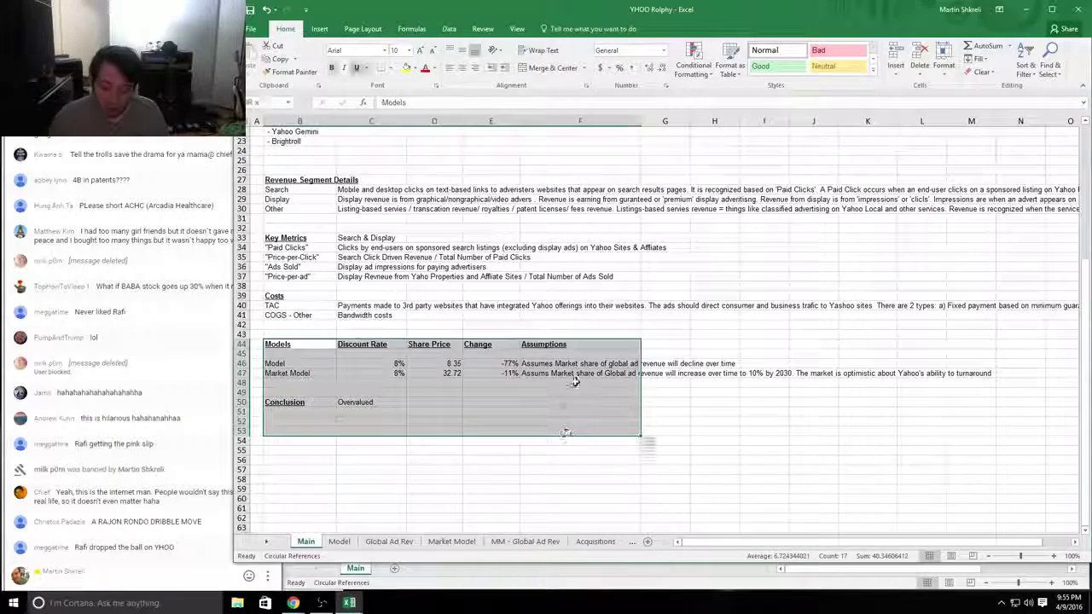
{"action": "left_click", "coordinate": [575, 382]}
Step: Inspect the formula behind the 8.35 Model share price in D46
{"action": "left_click", "coordinate": [575, 373]}
{"action": "left_click", "coordinate": [434, 364]}
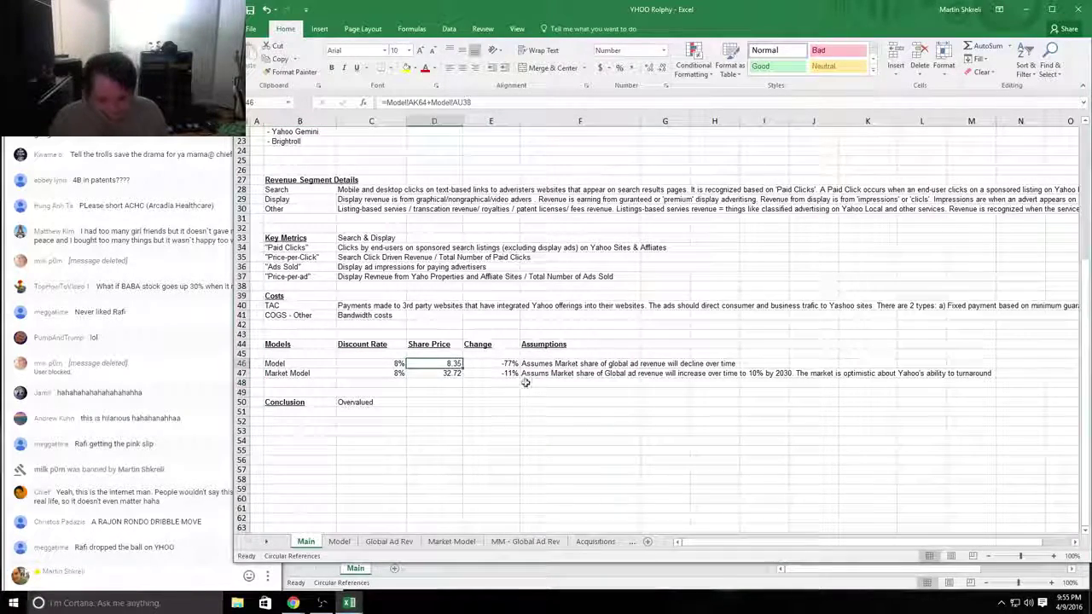
{"action": "key", "text": "ctrl+c"}
{"action": "left_click", "coordinate": [622, 399]}
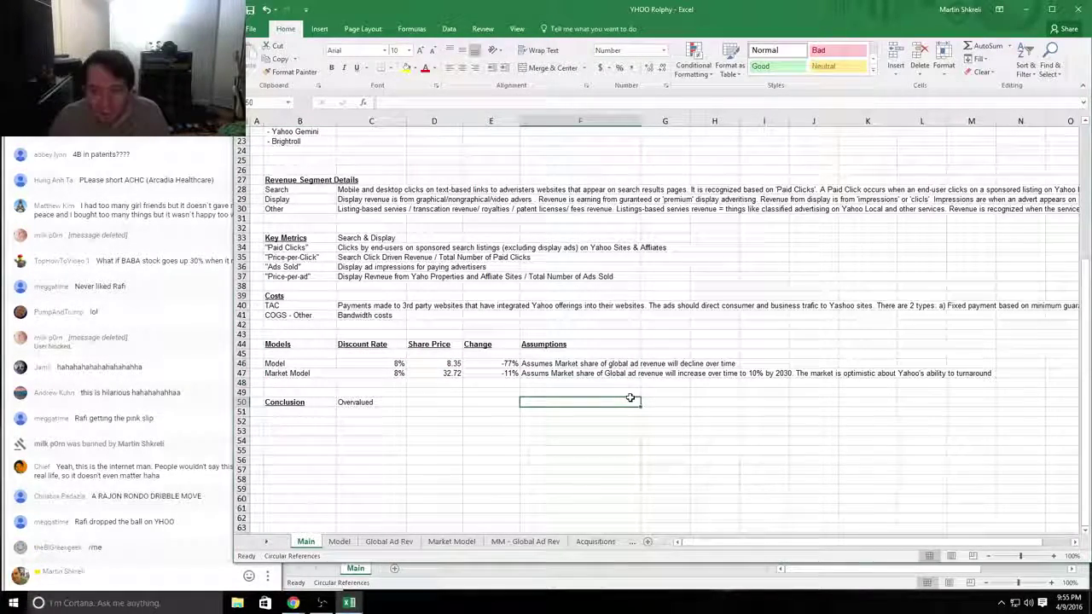
{"action": "scroll", "coordinate": [555, 375], "scroll_direction": "up", "scroll_amount": 8}
{"action": "left_click", "coordinate": [371, 295]}
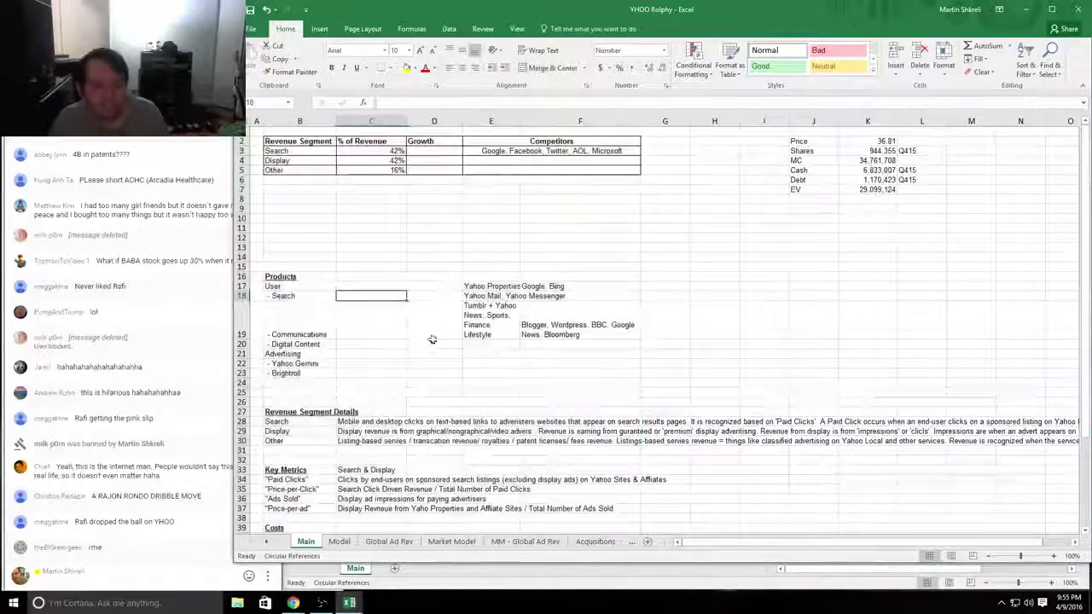
{"action": "scroll", "coordinate": [435, 401], "scroll_direction": "down", "scroll_amount": 5}
{"action": "left_click", "coordinate": [443, 509]}
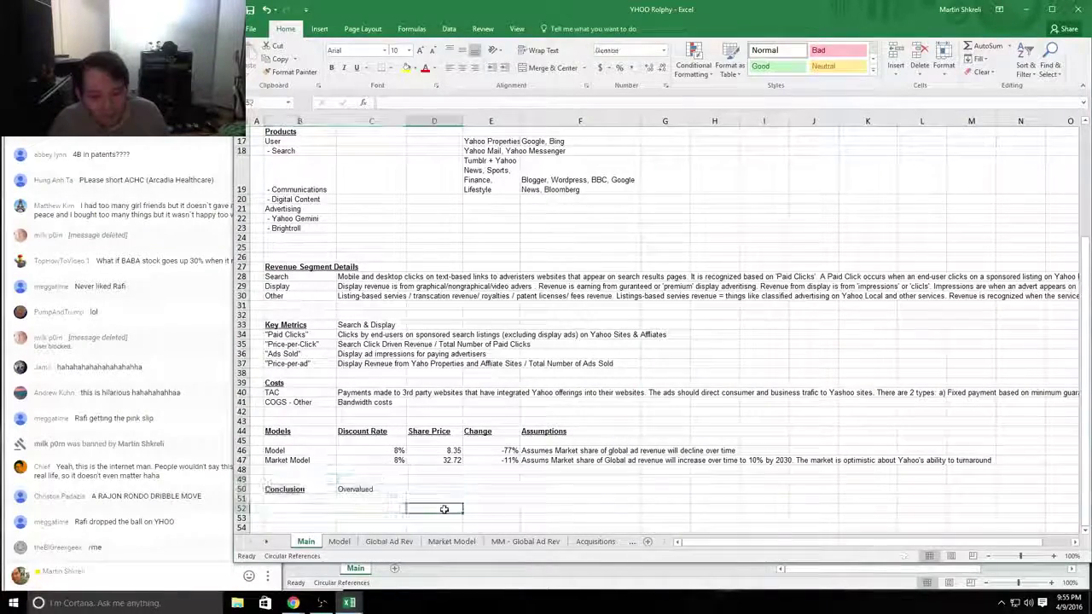
{"action": "left_click", "coordinate": [456, 450]}
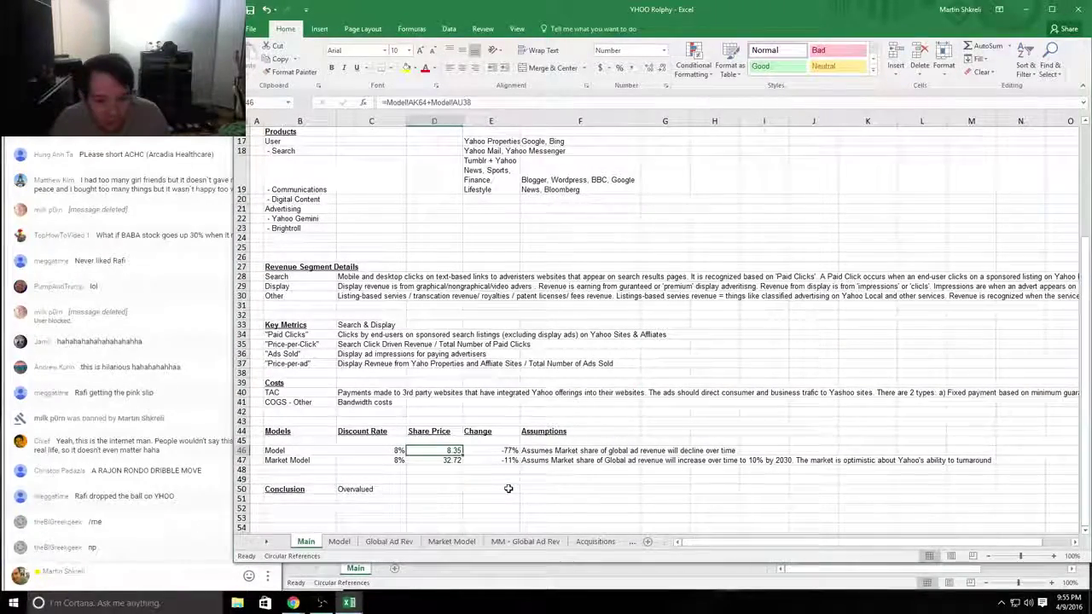
{"action": "scroll", "coordinate": [515, 491], "scroll_direction": "up", "scroll_amount": 5}
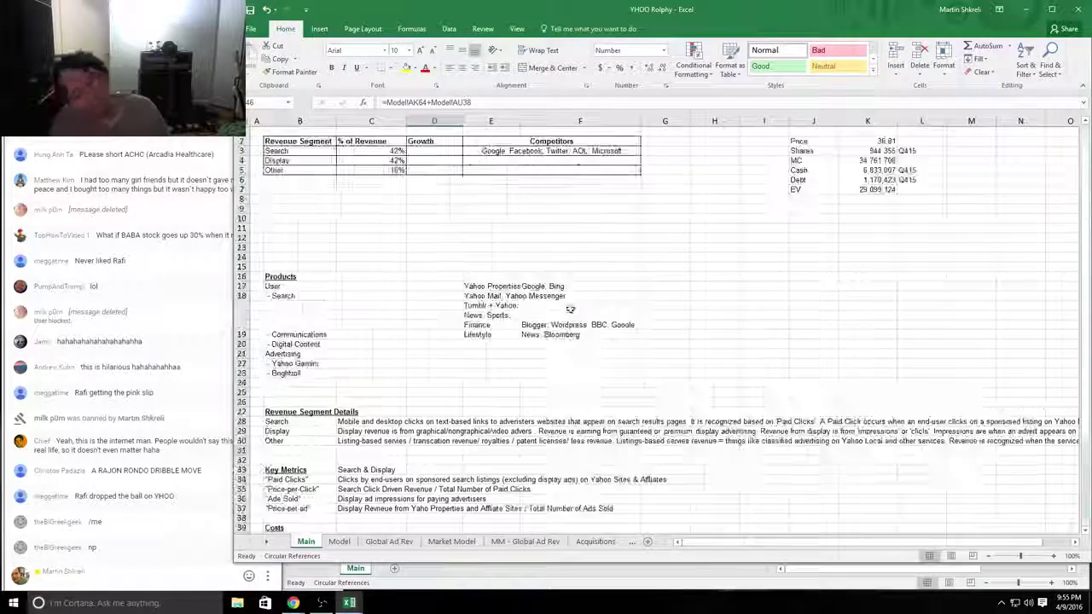
Step: Check the 36.81 Price value in K2 and the Cash formula in K5 without changing it
{"action": "left_click", "coordinate": [883, 131]}
{"action": "left_click", "coordinate": [887, 141]}
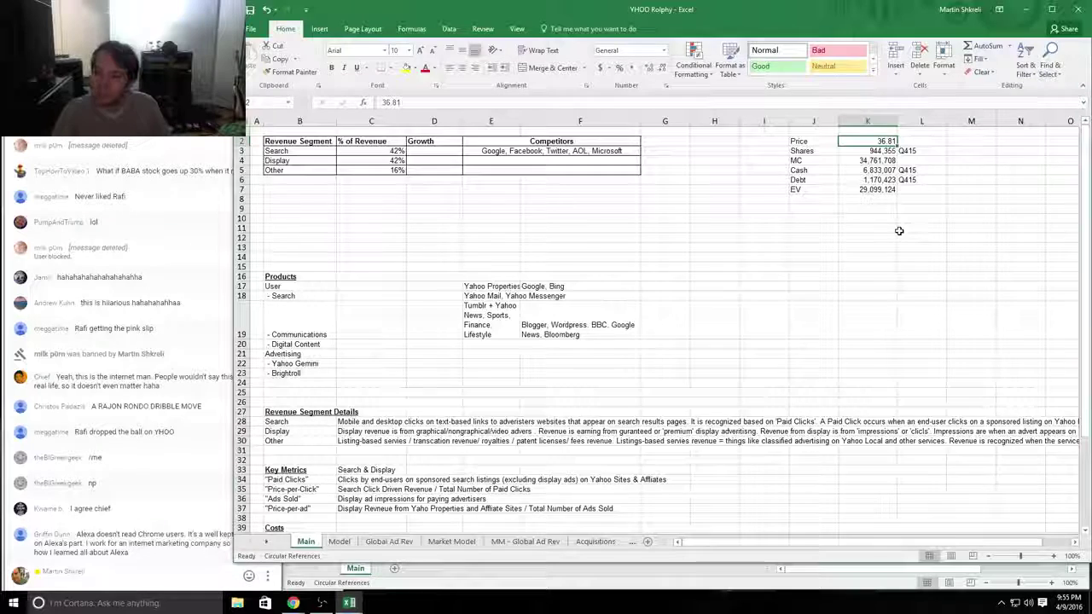
{"action": "key", "text": "Down"}
{"action": "key", "text": "Down"}
{"action": "key", "text": "Down"}
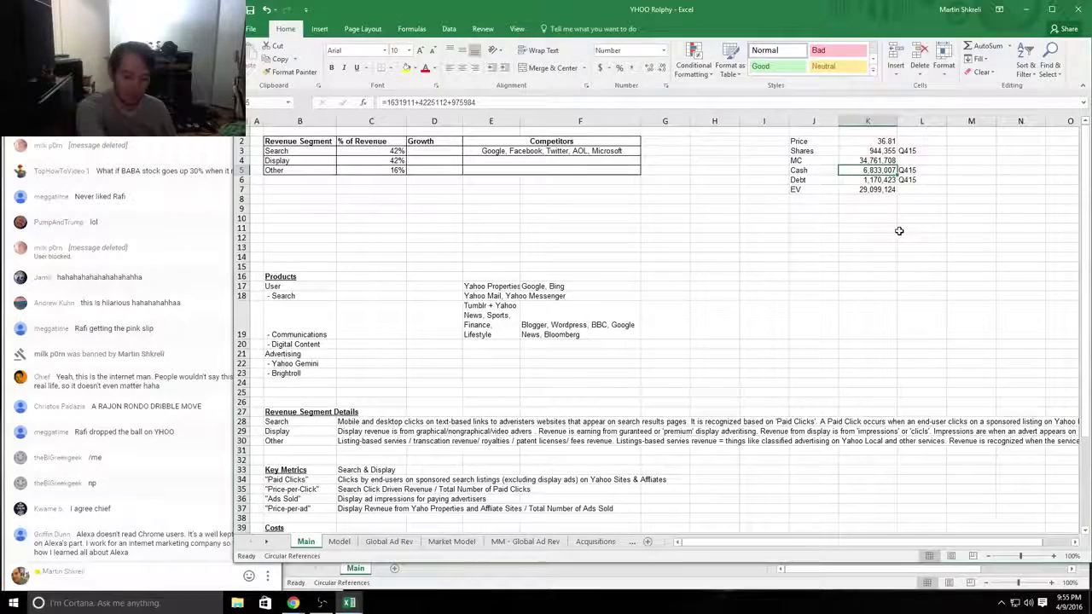
{"action": "key", "text": "F2"}
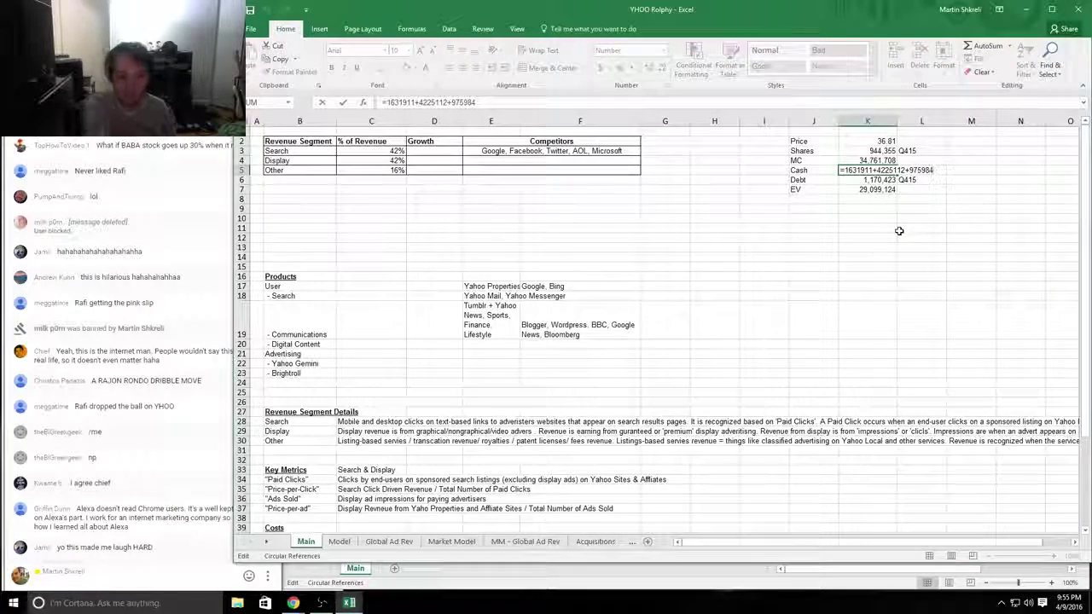
{"action": "key", "text": "Escape"}
Step: Review the Model sheet and the Global Ad Rev sheet's ad revenue share table
{"action": "key", "text": "ctrl+Page_Down"}
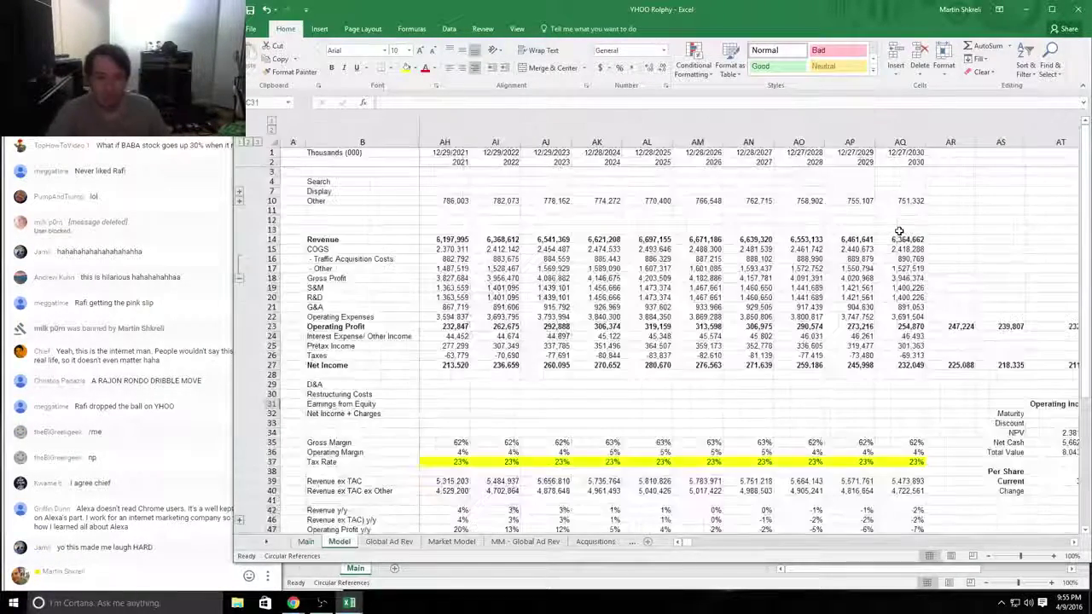
{"action": "key", "text": "ctrl+Page_Down"}
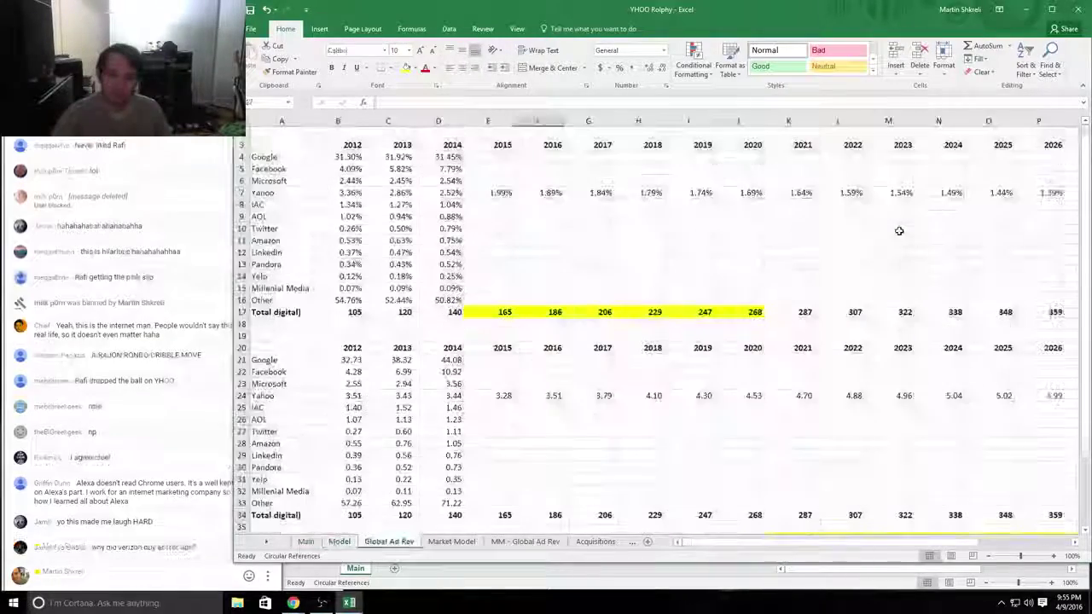
{"action": "key", "text": "ctrl+Page_Up"}
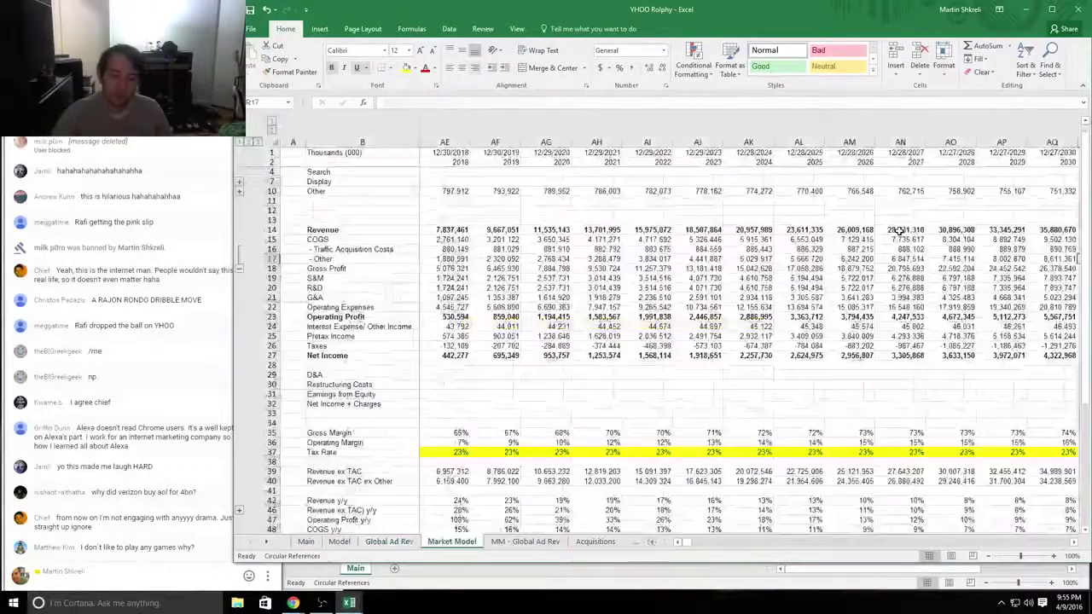
{"action": "key", "text": "ctrl+Page_Down"}
{"action": "key", "text": "Down"}
{"action": "key", "text": "Down"}
{"action": "key", "text": "Down"}
{"action": "key", "text": "Down"}
{"action": "key", "text": "Down"}
{"action": "key", "text": "Down"}
{"action": "key", "text": "Down"}
{"action": "key", "text": "Down"}
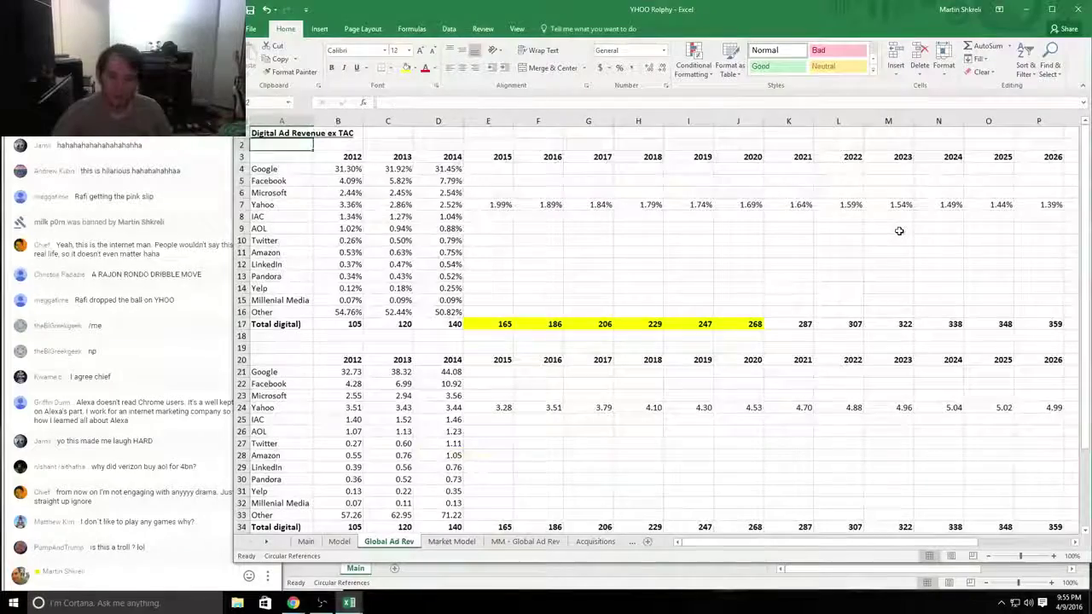
{"action": "key", "text": "Right"}
{"action": "key", "text": "Right"}
{"action": "key", "text": "Right"}
{"action": "key", "text": "Right"}
{"action": "key", "text": "Right"}
{"action": "key", "text": "Right"}
{"action": "key", "text": "Right"}
{"action": "key", "text": "Right"}
{"action": "key", "text": "Right"}
{"action": "key", "text": "Right"}
{"action": "key", "text": "Right"}
{"action": "key", "text": "Right"}
{"action": "key", "text": "Right"}
{"action": "key", "text": "Right"}
{"action": "key", "text": "Right"}
{"action": "key", "text": "Right"}
{"action": "key", "text": "Right"}
{"action": "key", "text": "Right"}
{"action": "key", "text": "Right"}
{"action": "key", "text": "Right"}
{"action": "key", "text": "Right"}
{"action": "key", "text": "Right"}
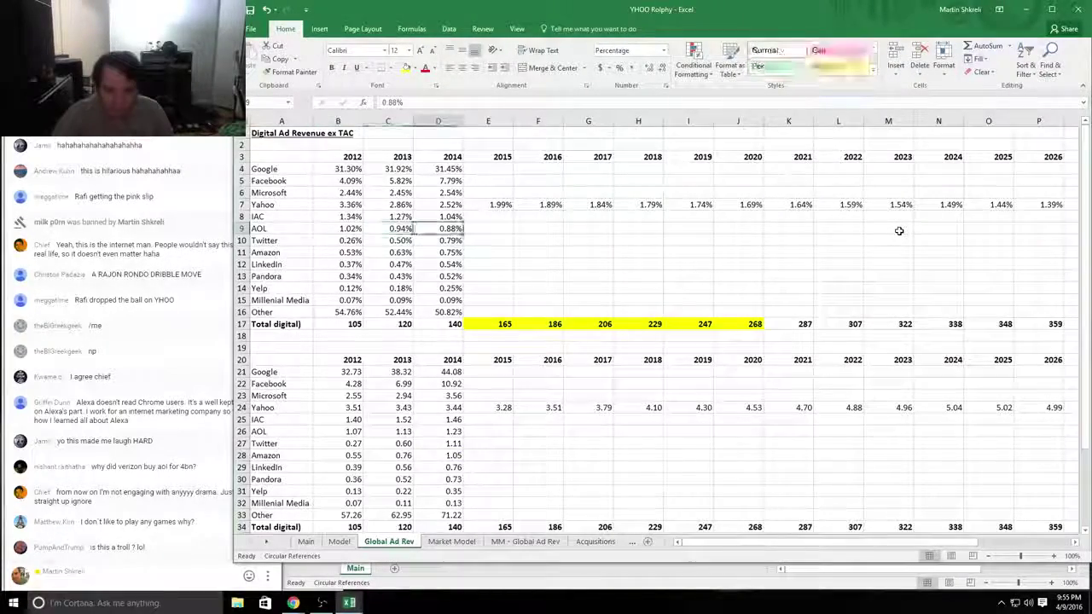
{"action": "key", "text": "Home"}
{"action": "key", "text": "Page_Down"}
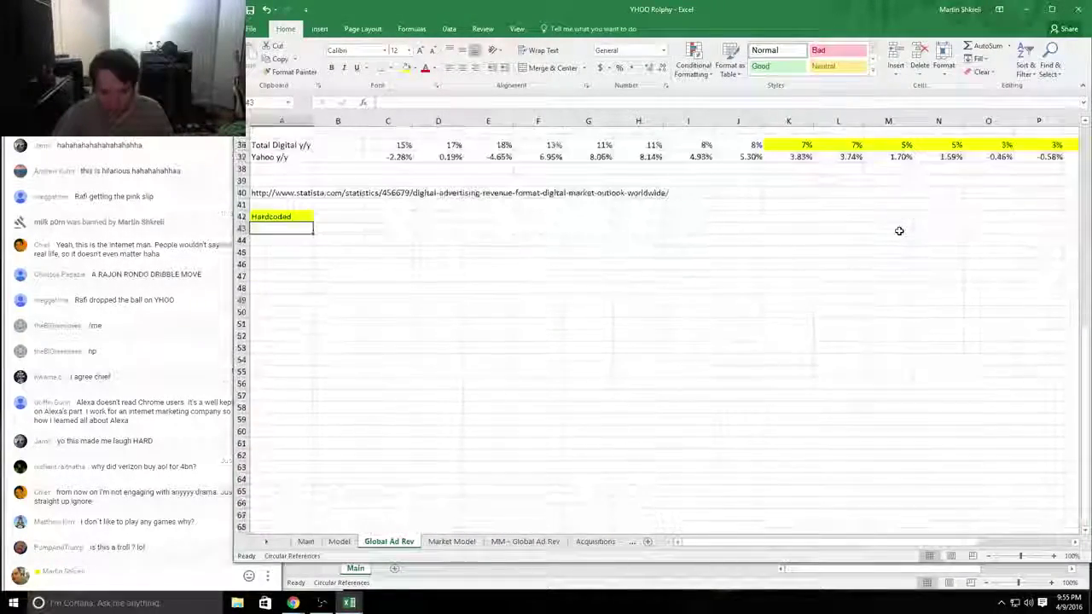
{"action": "key", "text": "Page_Up"}
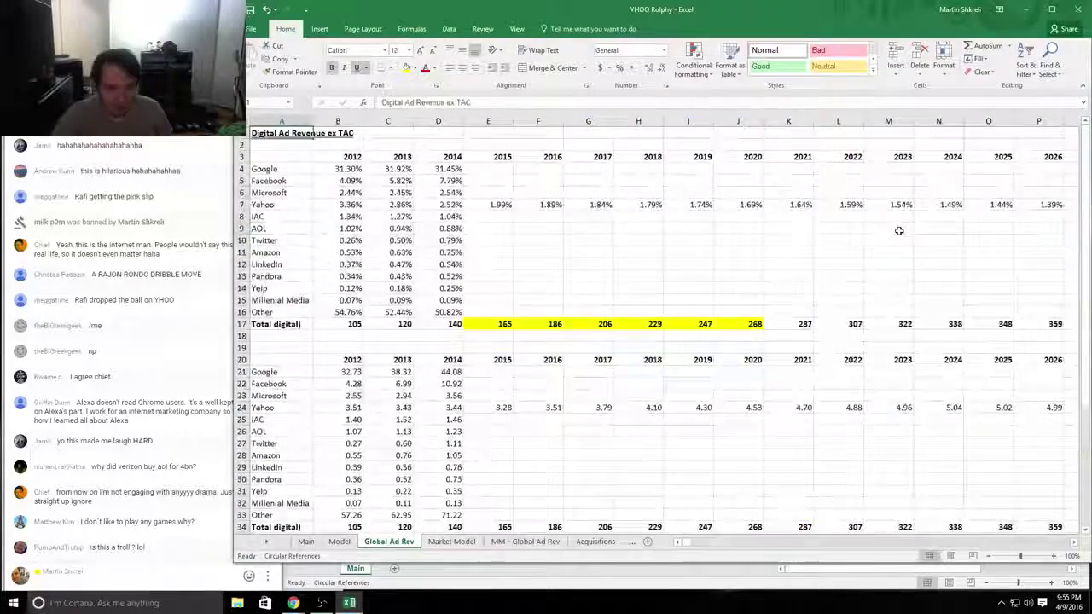
Step: Scan the Market Model forecast years, MM - Global Ad Rev, and the Acquisitions sheet's Polyvore row
{"action": "key", "text": "ctrl+Page_Down"}
{"action": "key", "text": "ctrl+Home"}
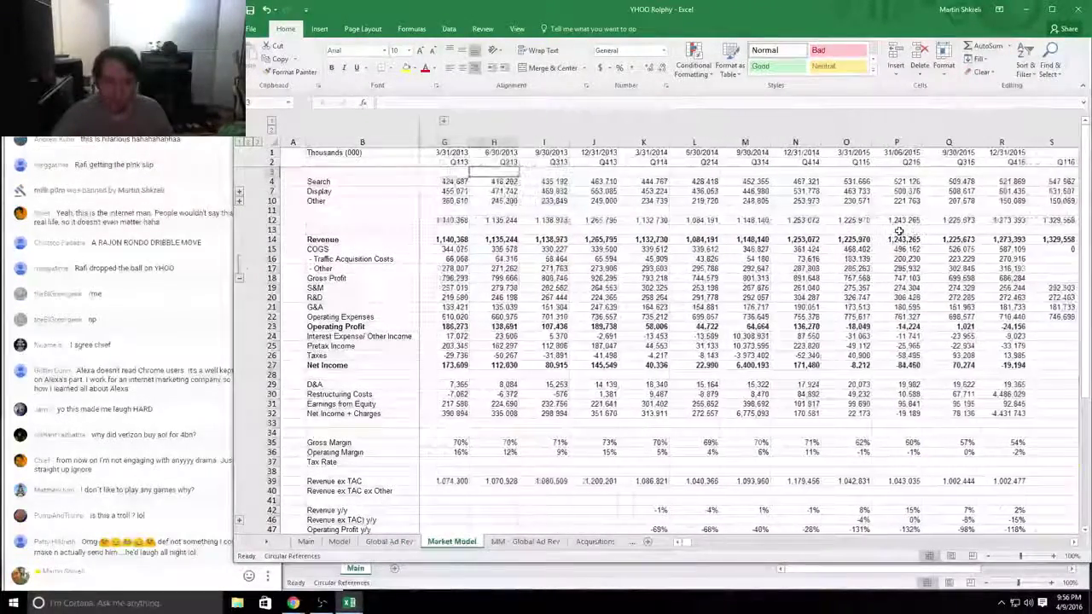
{"action": "key", "text": "Right"}
{"action": "key", "text": "Right"}
{"action": "key", "text": "Right"}
{"action": "key", "text": "Right"}
{"action": "key", "text": "Right"}
{"action": "key", "text": "Right"}
{"action": "key", "text": "Right"}
{"action": "key", "text": "Right"}
{"action": "key", "text": "Right"}
{"action": "key", "text": "Right"}
{"action": "key", "text": "Right"}
{"action": "key", "text": "Right"}
{"action": "key", "text": "Right"}
{"action": "key", "text": "Right"}
{"action": "key", "text": "Right"}
{"action": "key", "text": "Right"}
{"action": "key", "text": "Right"}
{"action": "key", "text": "Right"}
{"action": "key", "text": "Right"}
{"action": "key", "text": "Right"}
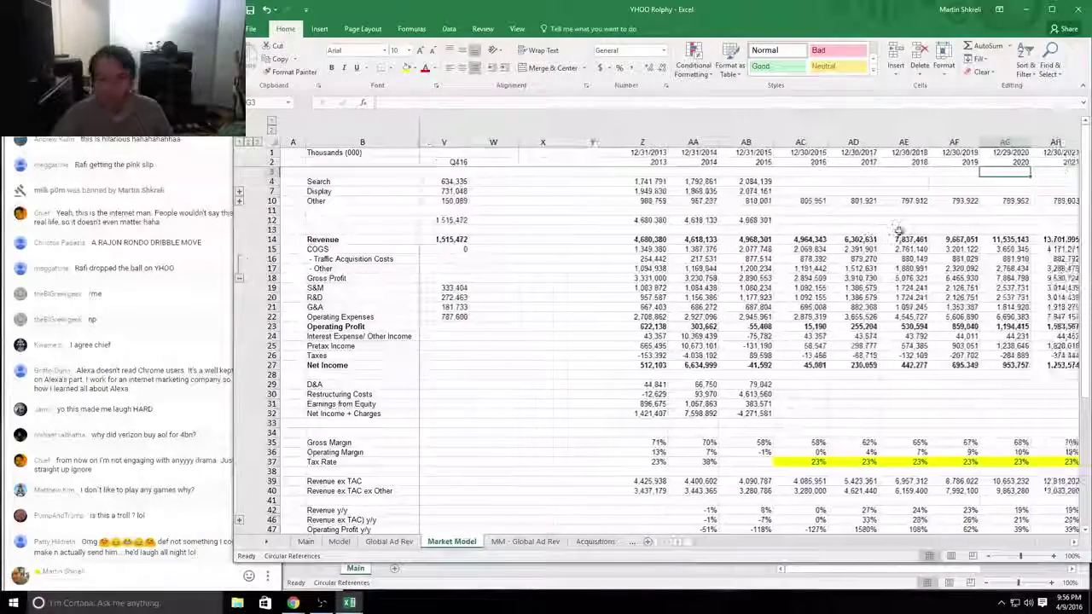
{"action": "key", "text": "Right"}
{"action": "key", "text": "Right"}
{"action": "key", "text": "Right"}
{"action": "key", "text": "Right"}
{"action": "key", "text": "Right"}
{"action": "key", "text": "Right"}
{"action": "key", "text": "Right"}
{"action": "key", "text": "Right"}
{"action": "key", "text": "Right"}
{"action": "key", "text": "Right"}
{"action": "key", "text": "ctrl+Page_Down"}
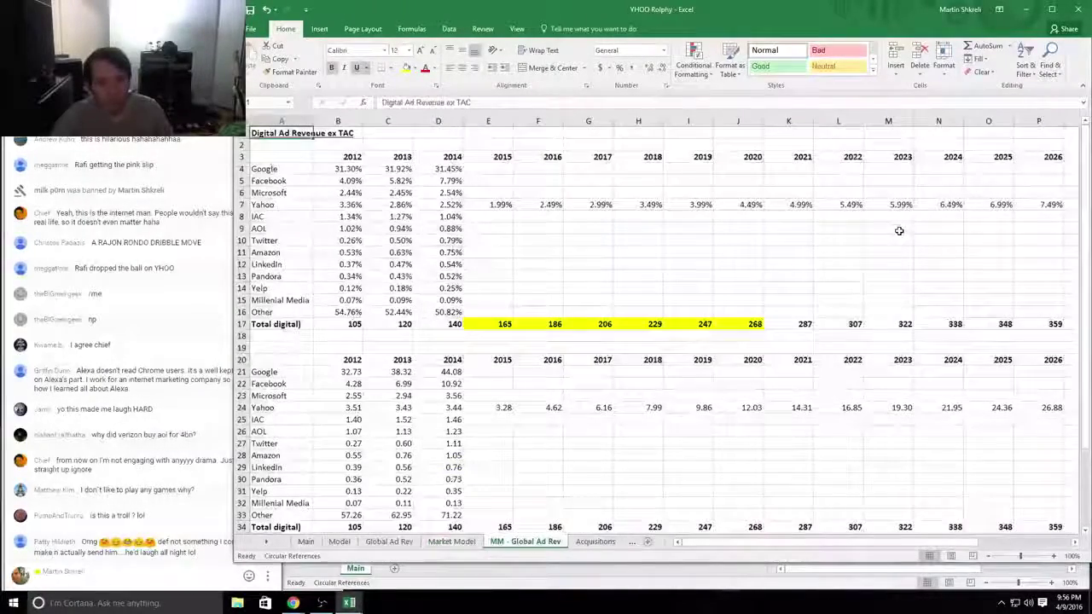
{"action": "key", "text": "ctrl+Page_Down"}
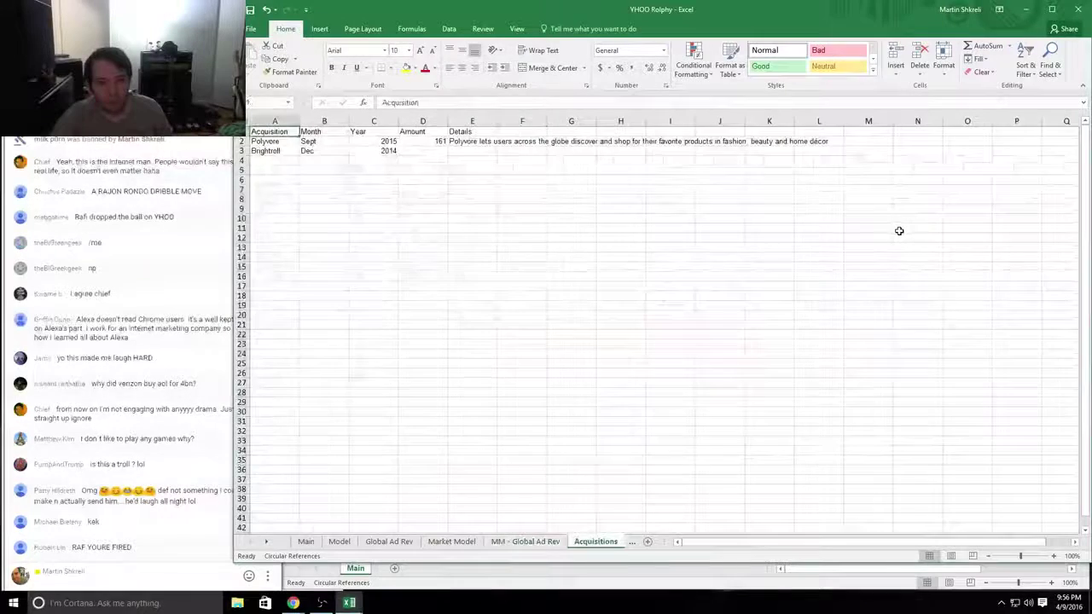
{"action": "key", "text": "Down"}
{"action": "key", "text": "Right"}
{"action": "key", "text": "Right"}
{"action": "key", "text": "Right"}
{"action": "key", "text": "Right"}
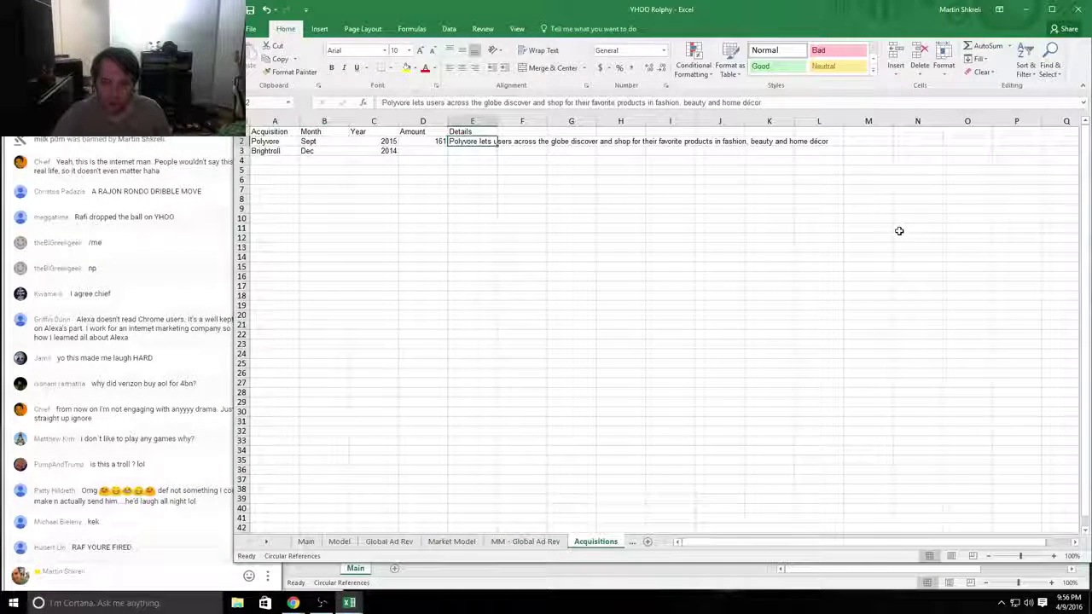
{"action": "key", "text": "ctrl+Page_Down"}
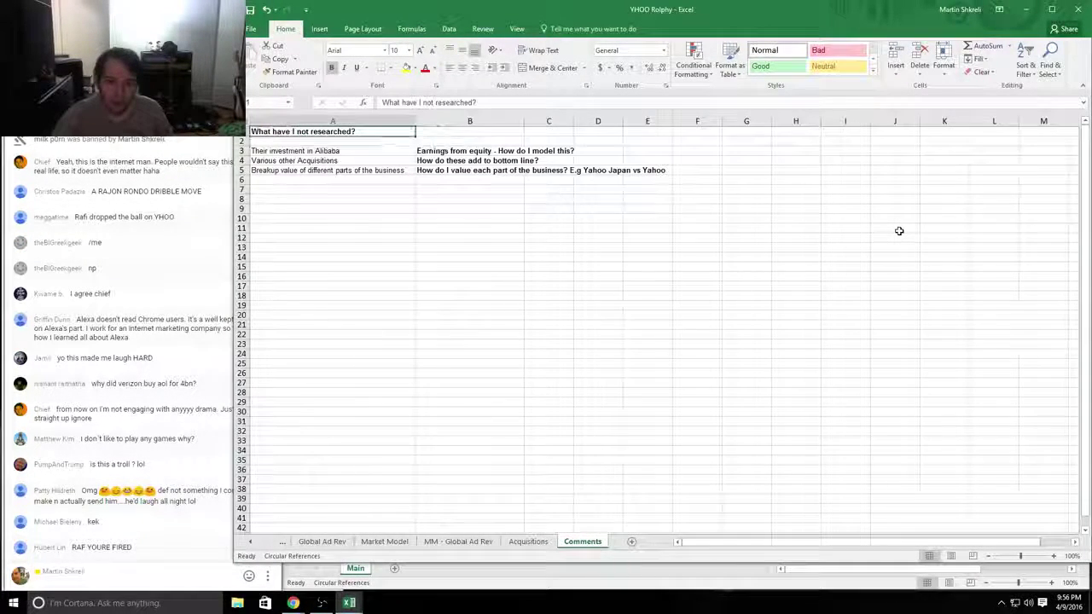
Step: Read the Alibaba investment and equity-earnings comments, then close the student's workbook to get the save prompt
{"action": "key", "text": "Down"}
{"action": "key", "text": "Down"}
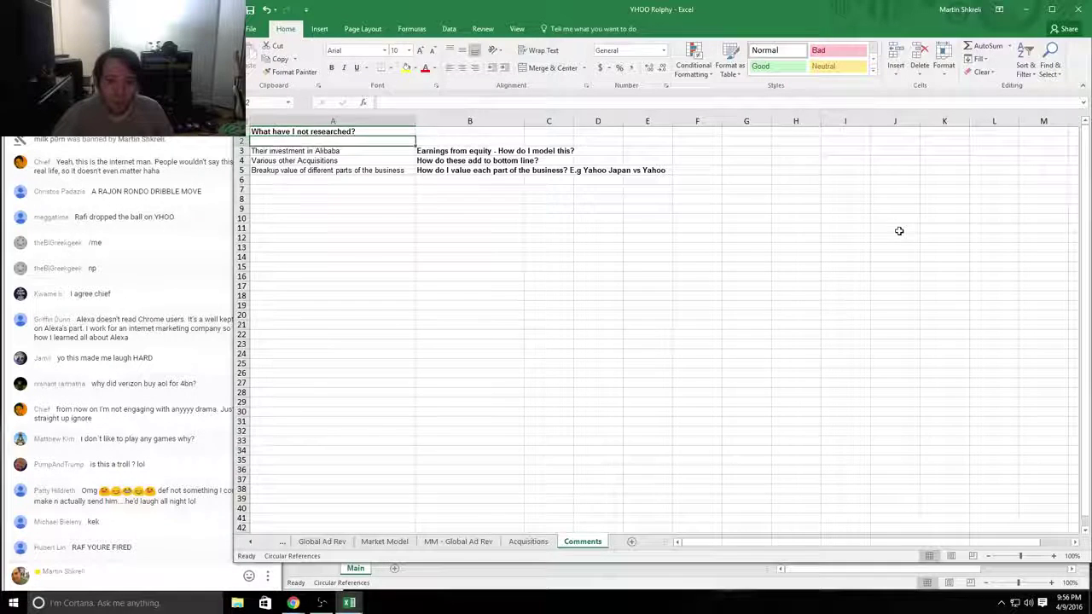
{"action": "key", "text": "shift+Right"}
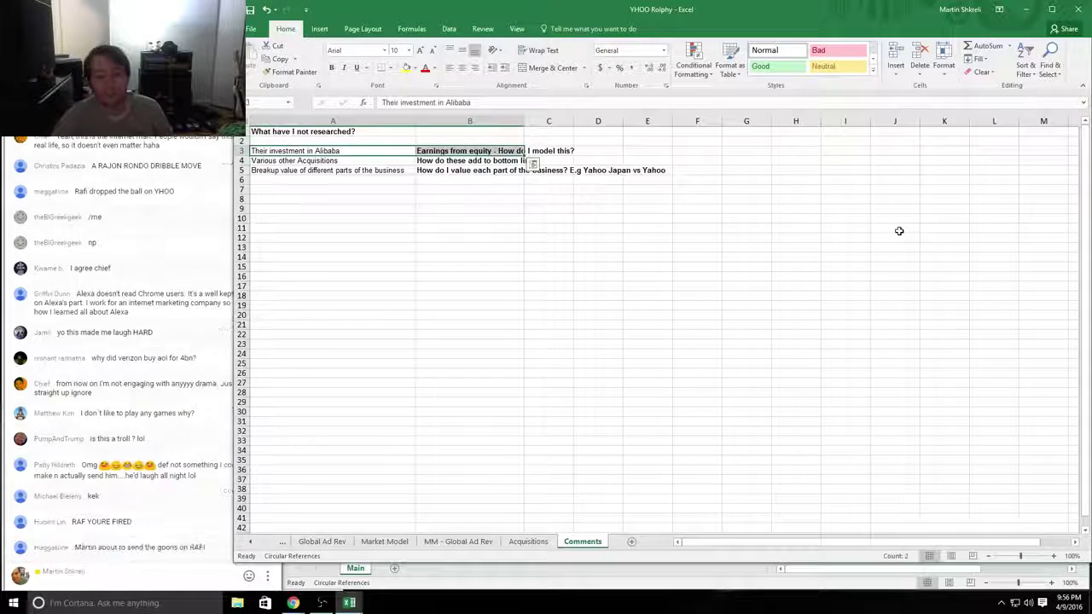
{"action": "key", "text": "Right"}
{"action": "key", "text": "shift+Right"}
{"action": "key", "text": "shift+Right"}
{"action": "key", "text": "shift+Right"}
{"action": "key", "text": "shift+Right"}
{"action": "key", "text": "shift+Right"}
{"action": "key", "text": "shift+Right"}
{"action": "key", "text": "shift+Right"}
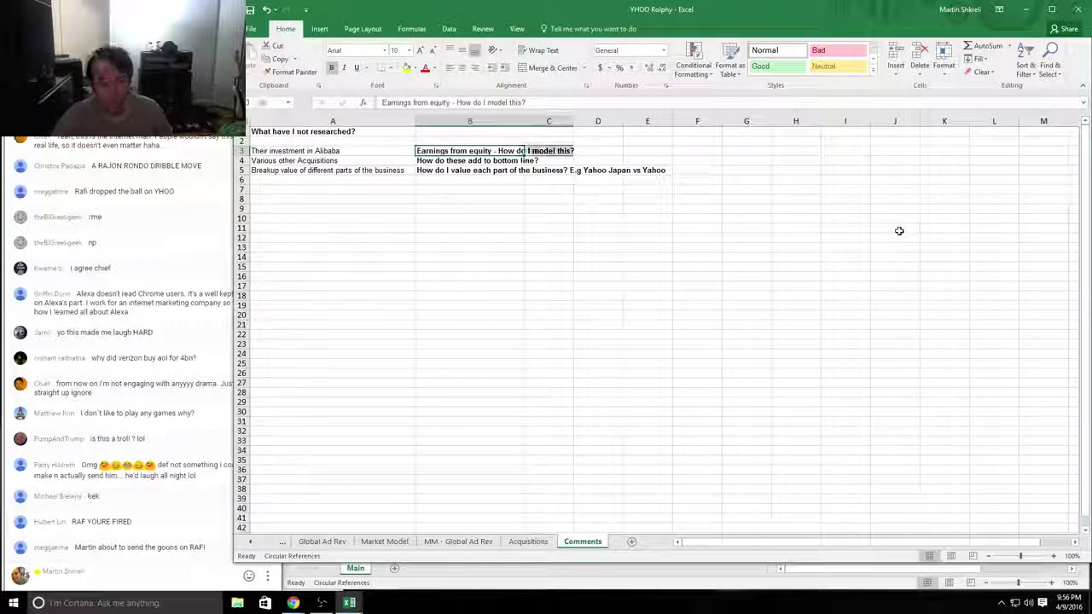
{"action": "key", "text": "shift+Left"}
{"action": "key", "text": "shift+Left"}
{"action": "key", "text": "shift+Left"}
{"action": "key", "text": "shift+Left"}
{"action": "key", "text": "shift+Left"}
{"action": "key", "text": "shift+Left"}
{"action": "key", "text": "shift+Left"}
{"action": "key", "text": "shift+Left"}
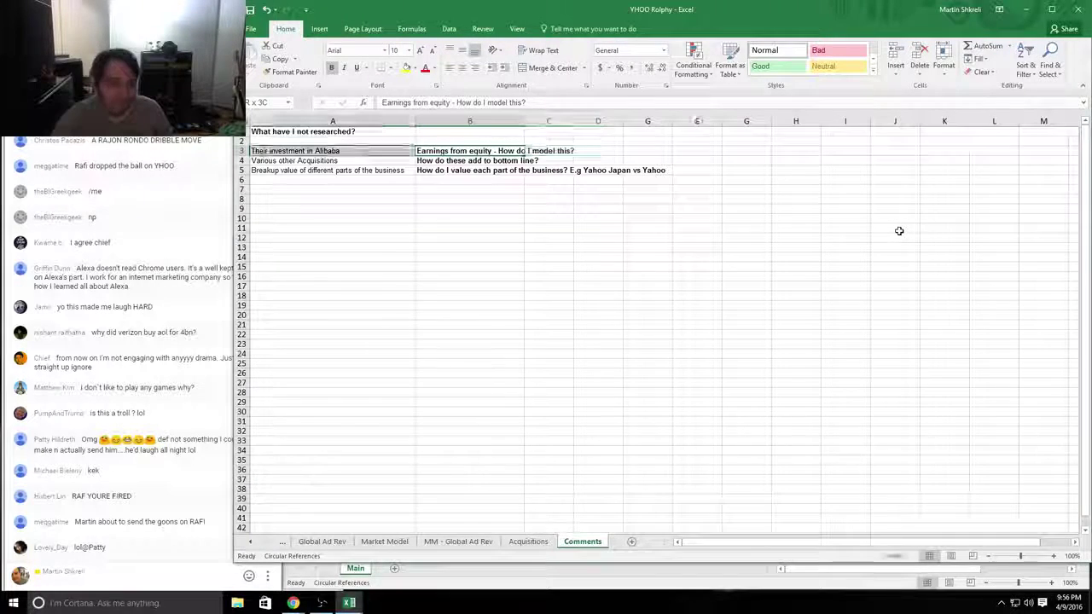
{"action": "key", "text": "Left"}
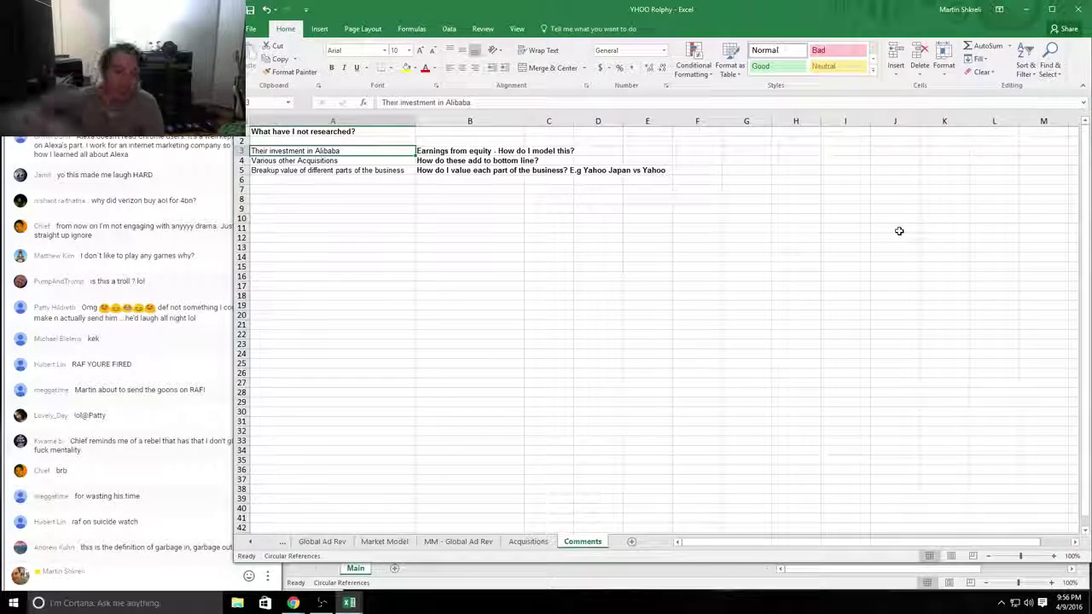
{"action": "key", "text": "ctrl+w"}
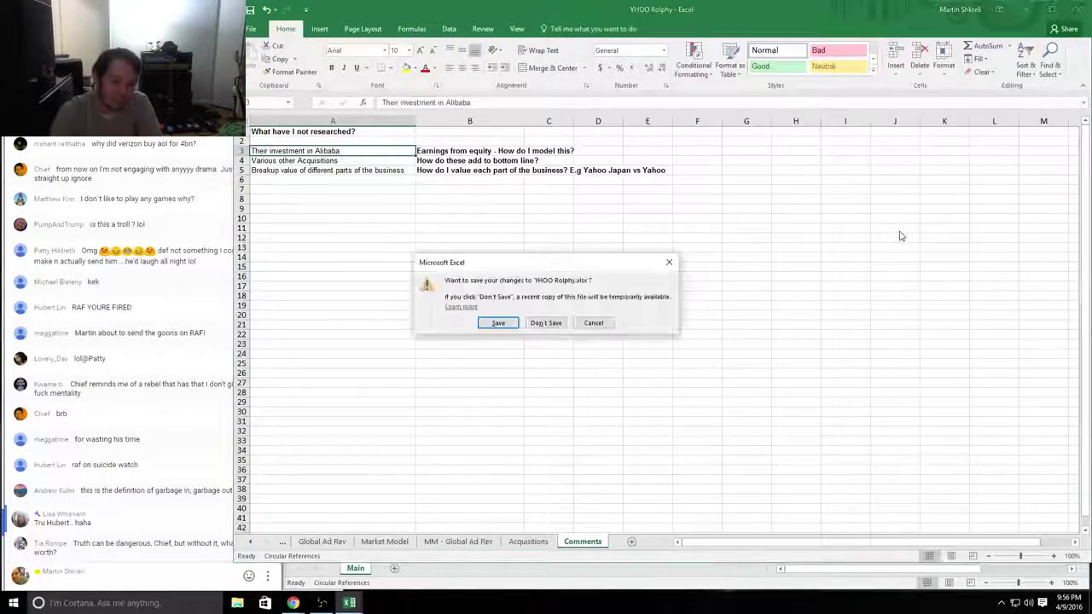
Step: Finish closing the previous workbook and check the Twitter figures in the Tech workbook
{"action": "key", "text": "Return"}
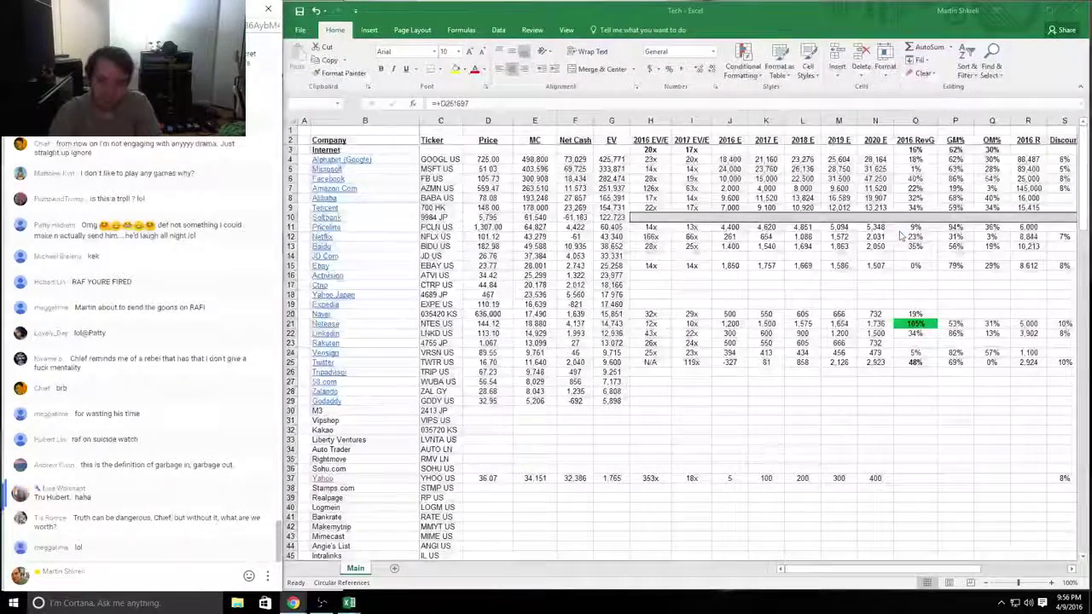
{"action": "key", "text": "alt+Tab"}
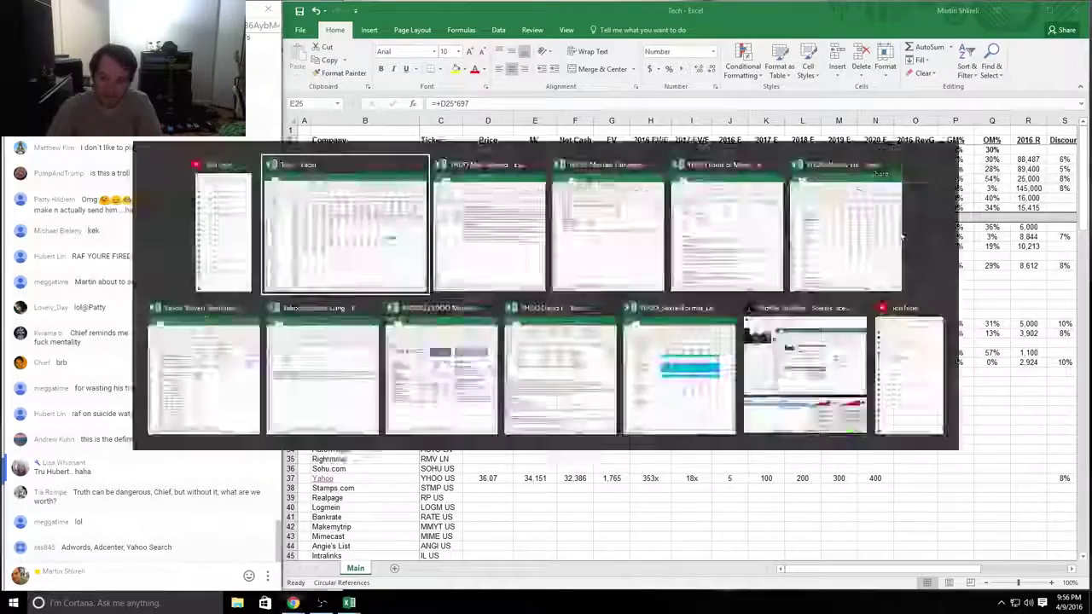
{"action": "key", "text": "ctrl+Right"}
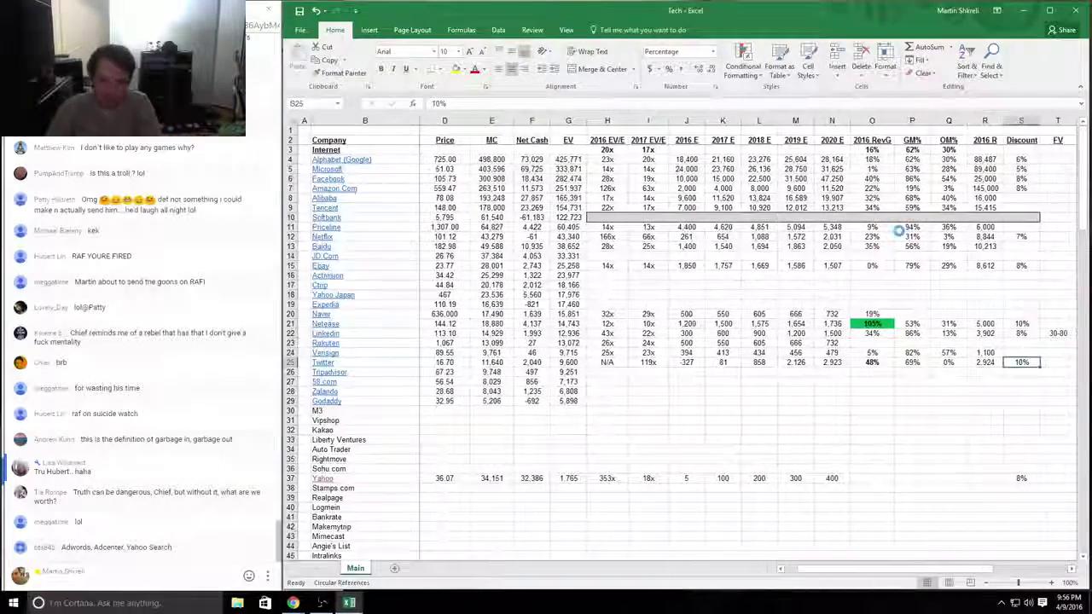
{"action": "key", "text": "ctrl+z"}
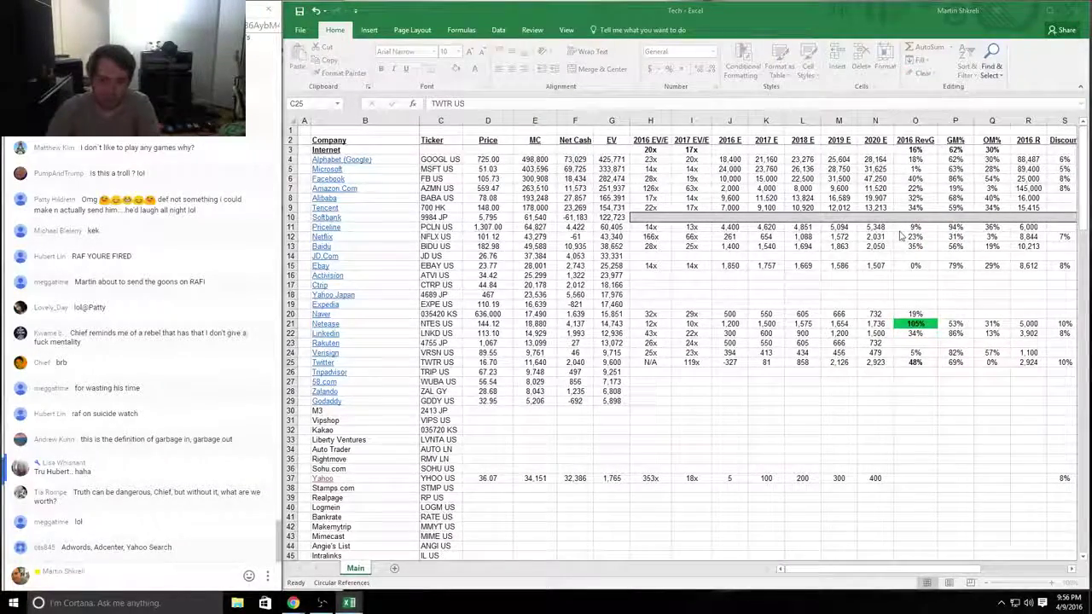
Step: Switch to the next student's YHOO workbook showing the 7,846,521 EV
{"action": "key", "text": "alt+Tab"}
{"action": "key", "text": "alt+Tab"}
{"action": "key", "text": "alt+Tab"}
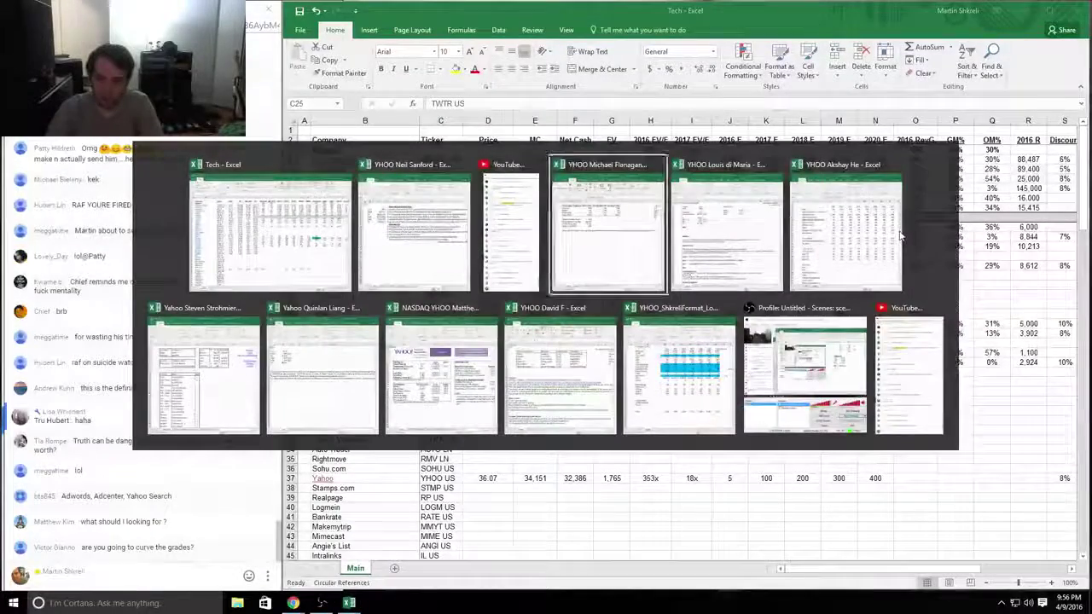
{"action": "key", "text": "alt+Tab"}
{"action": "key", "text": "alt+Tab"}
{"action": "key", "text": "alt+Tab"}
{"action": "key", "text": "alt+Tab"}
{"action": "key", "text": "alt+Tab"}
{"action": "key", "text": "alt+Tab"}
{"action": "key", "text": "alt+Tab"}
{"action": "key", "text": "alt+Tab"}
{"action": "key", "text": "alt+Tab"}
{"action": "key", "text": "alt+Tab"}
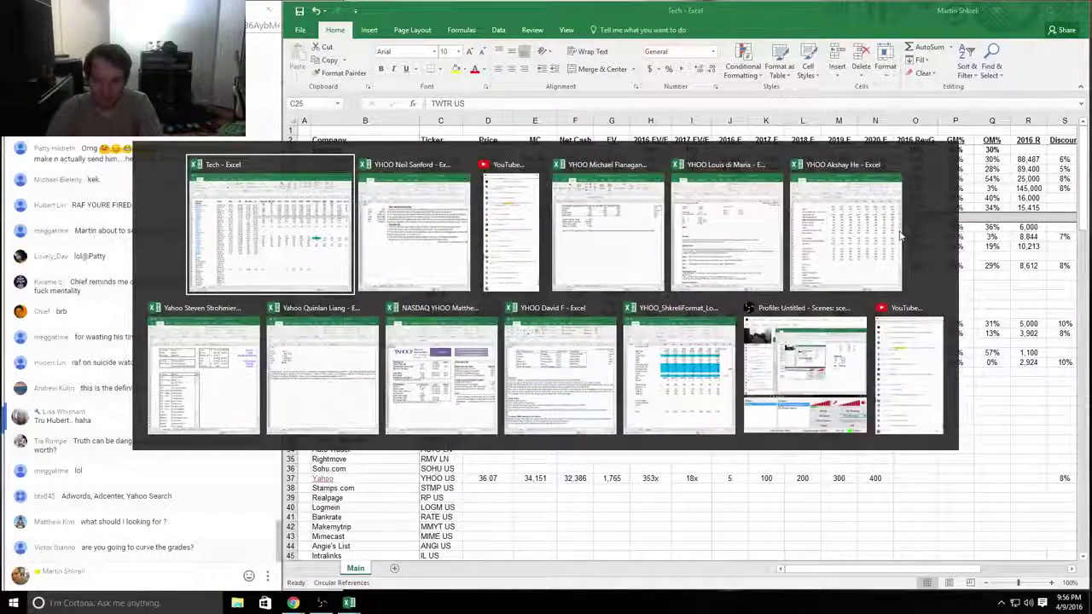
{"action": "key", "text": "alt+Tab"}
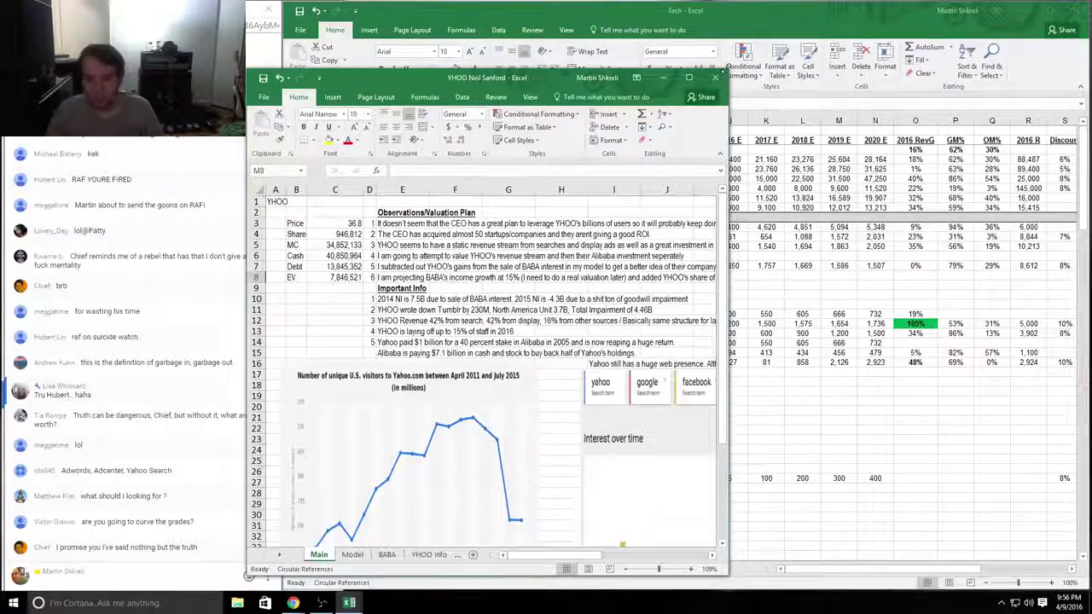
Step: Enlarge the workbook window and set the whole Main sheet to Arial
{"action": "left_click_drag", "start_coordinate": [727, 71], "coordinate": [1091, 1]}
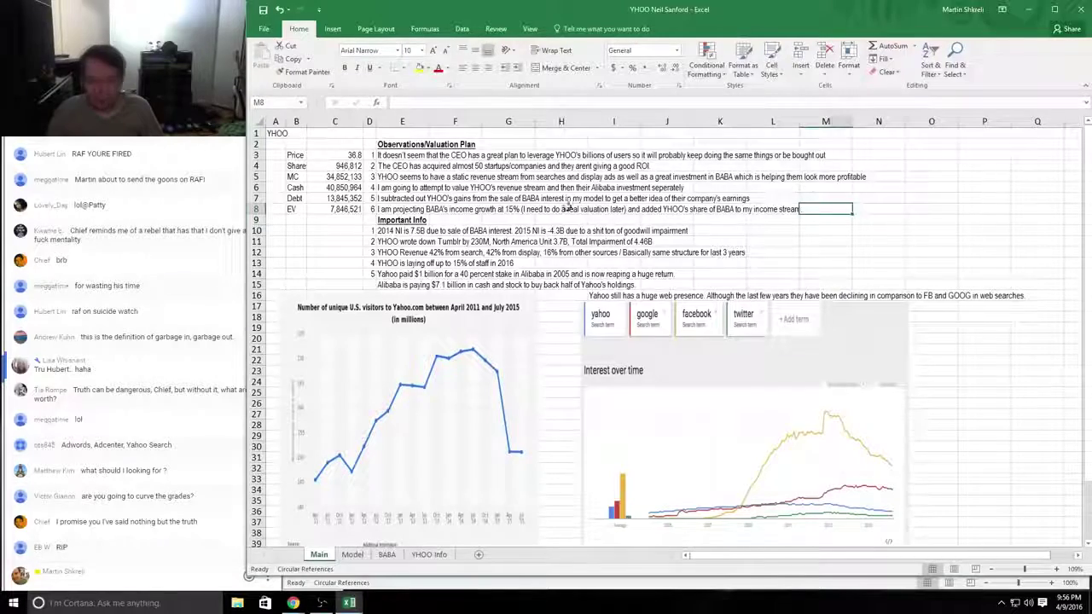
{"action": "left_click", "coordinate": [412, 190]}
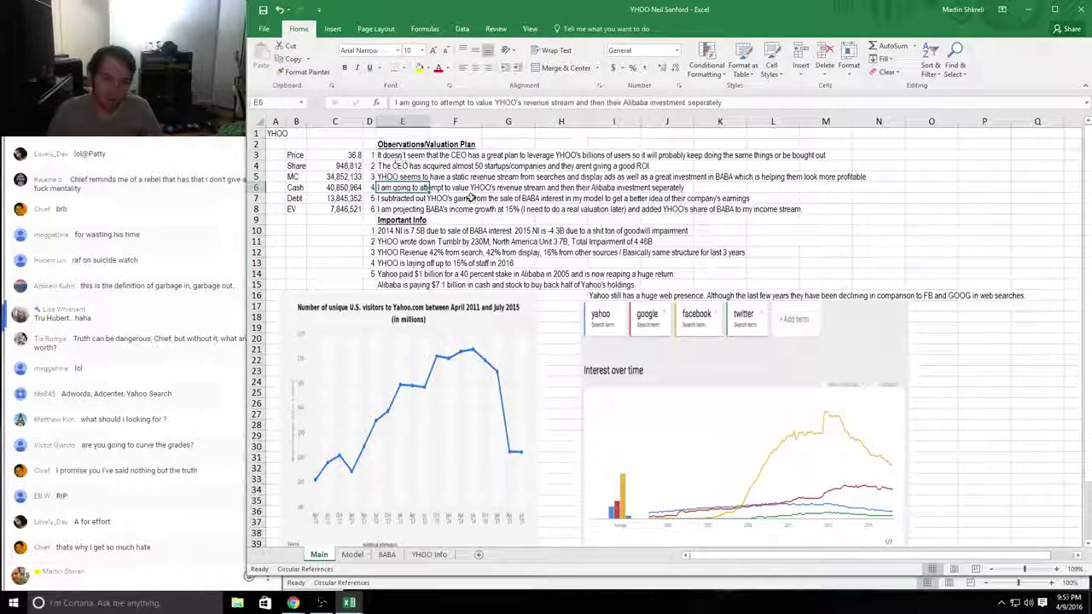
{"action": "key", "text": "ctrl+a"}
{"action": "key", "text": "ctrl+a"}
{"action": "left_click", "coordinate": [367, 50]}
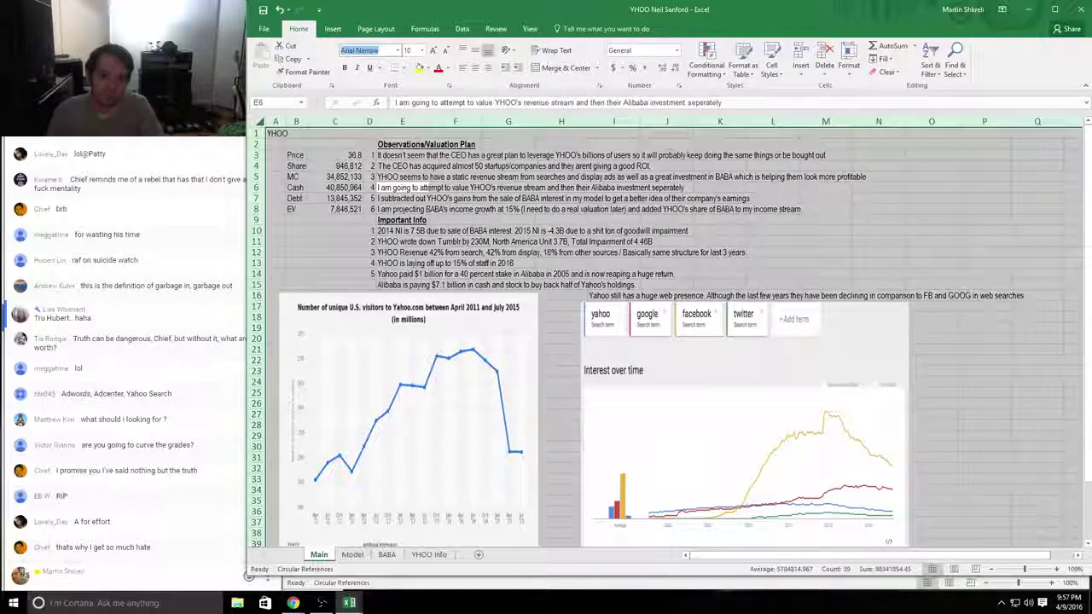
{"action": "key", "text": "Return"}
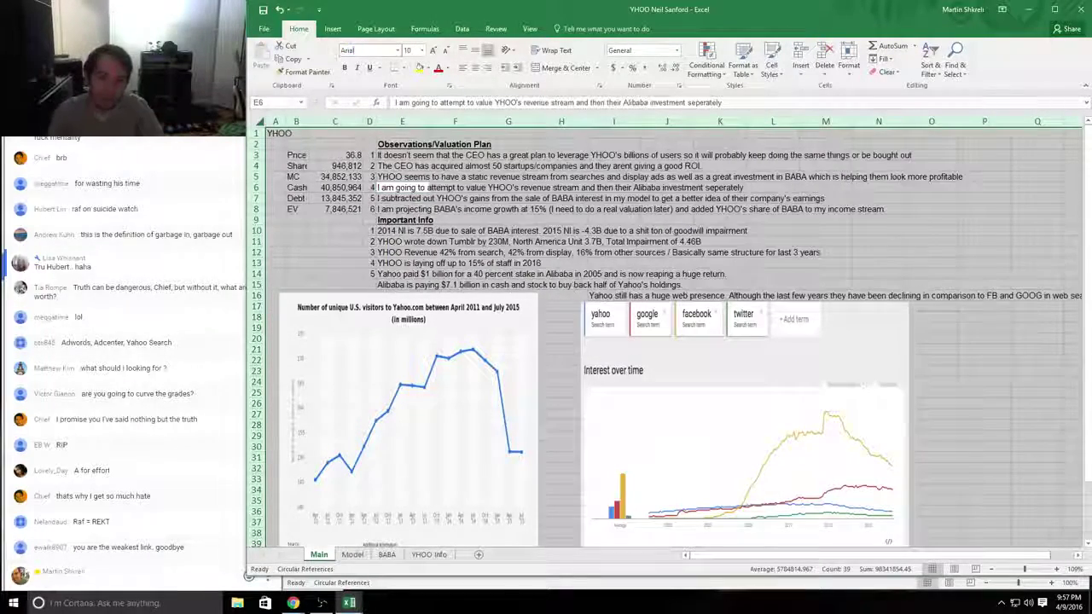
{"action": "left_click", "coordinate": [667, 209]}
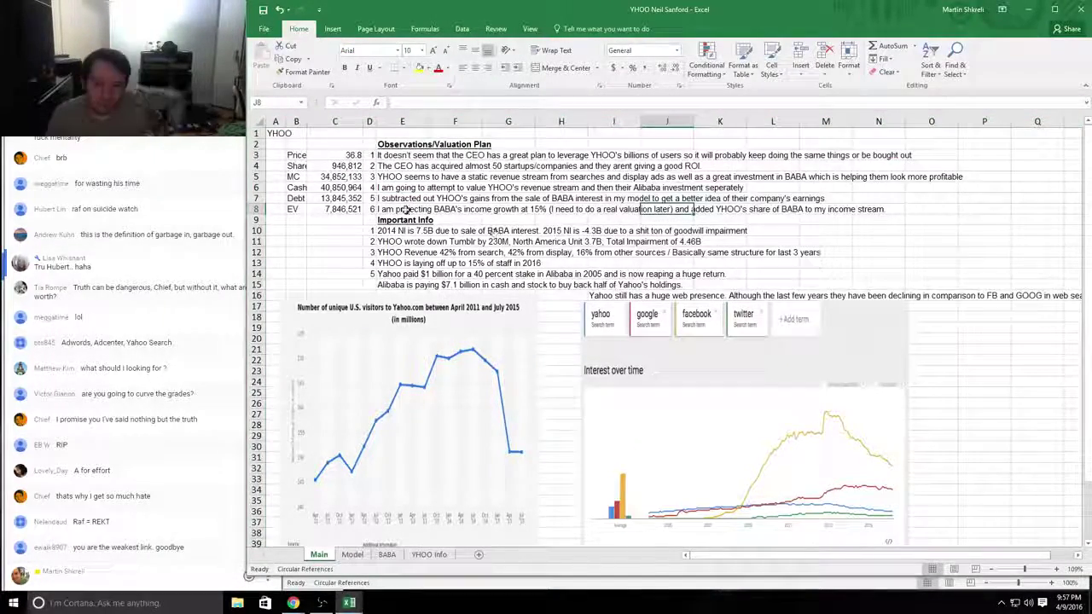
{"action": "left_click", "coordinate": [404, 220]}
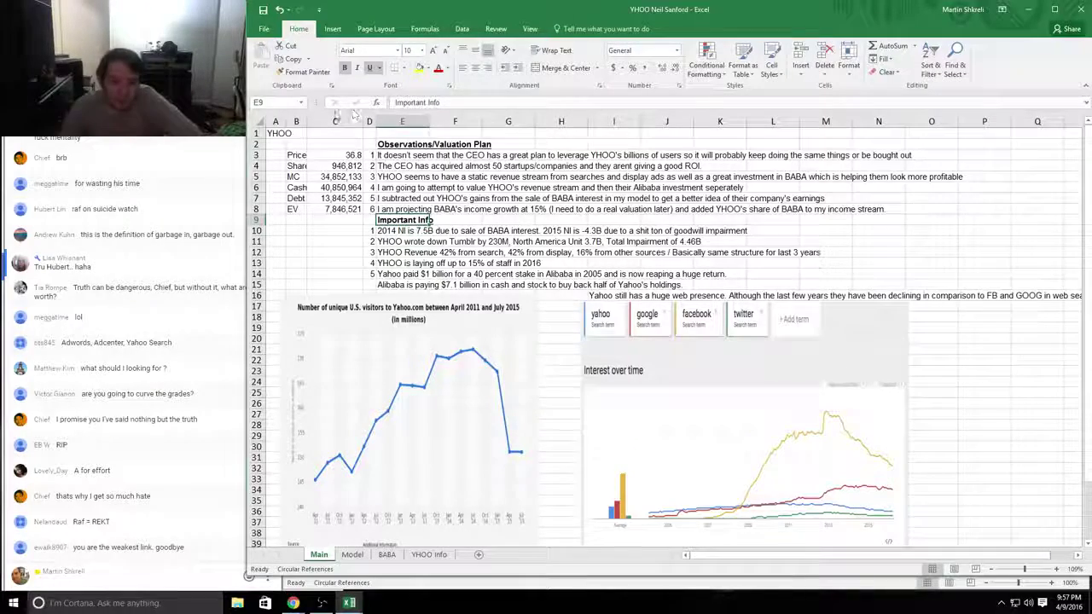
Step: Widen column B, inspect the Cash formula in C6, and fill C6 yellow
{"action": "left_click_drag", "start_coordinate": [308, 122], "coordinate": [325, 123]}
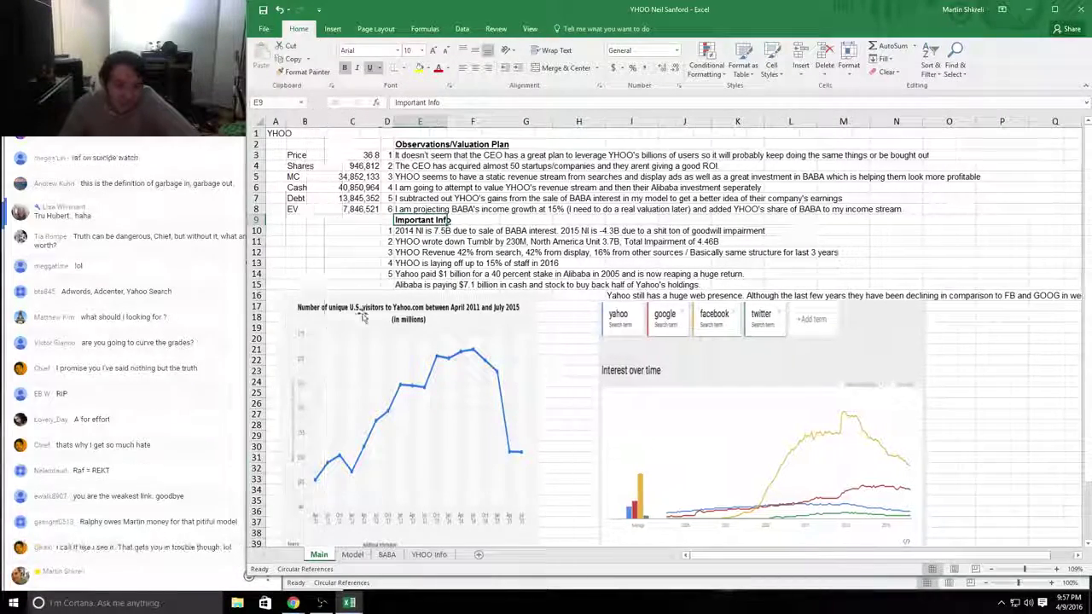
{"action": "left_click_drag", "start_coordinate": [351, 176], "coordinate": [353, 188]}
{"action": "key", "text": "Return"}
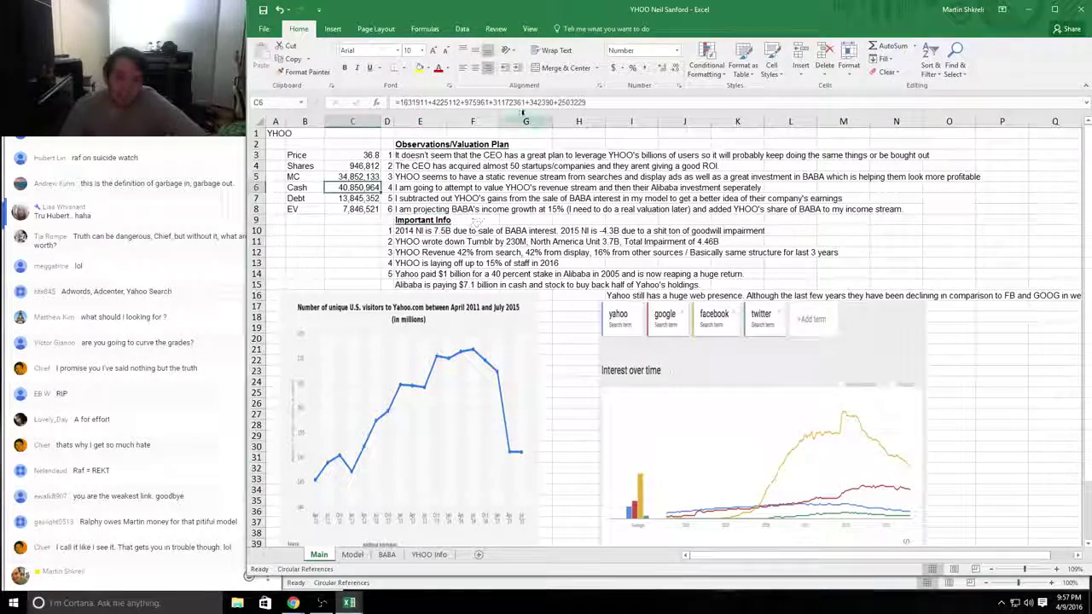
{"action": "left_click_drag", "start_coordinate": [559, 102], "coordinate": [611, 122]}
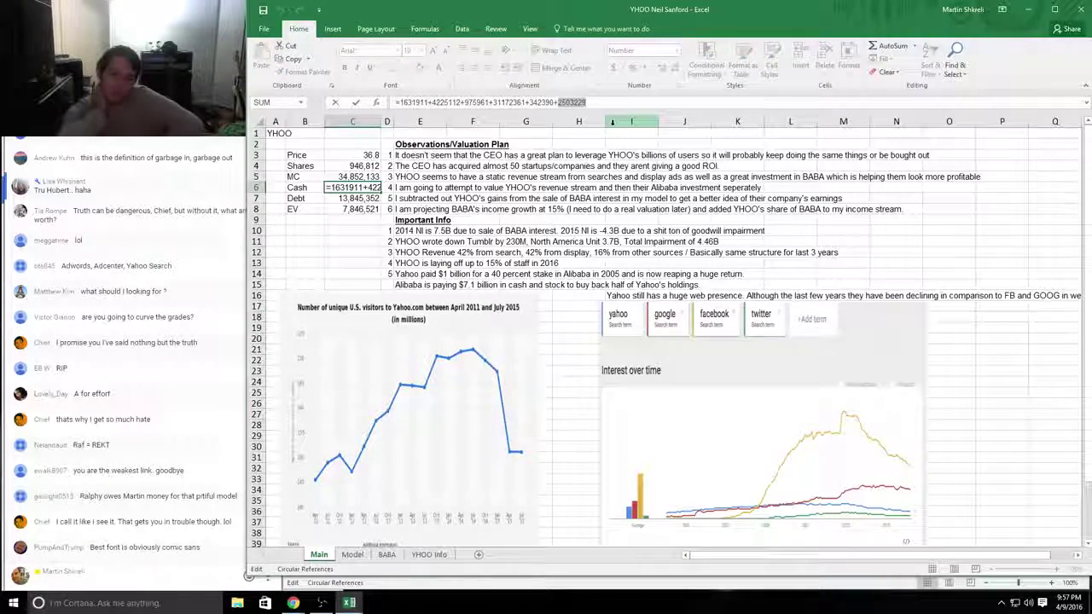
{"action": "key", "text": "Escape"}
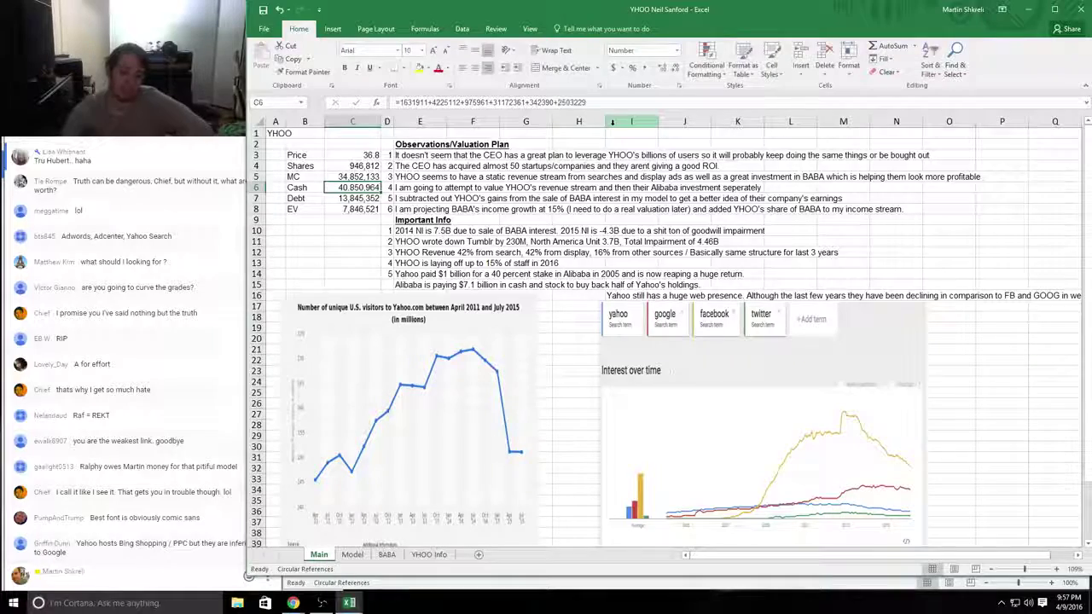
{"action": "left_click", "coordinate": [419, 69]}
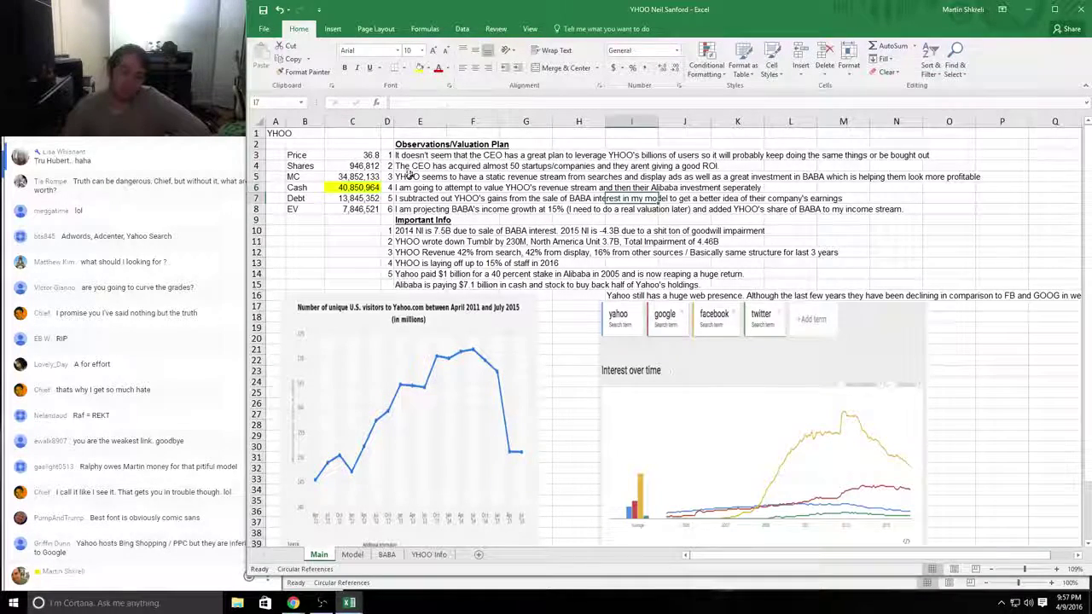
Step: Check the Cash formula's 2503229 term against C8 without changing it, then move the visitors chart
{"action": "left_click", "coordinate": [560, 101]}
{"action": "left_click_drag", "start_coordinate": [587, 102], "coordinate": [563, 102]}
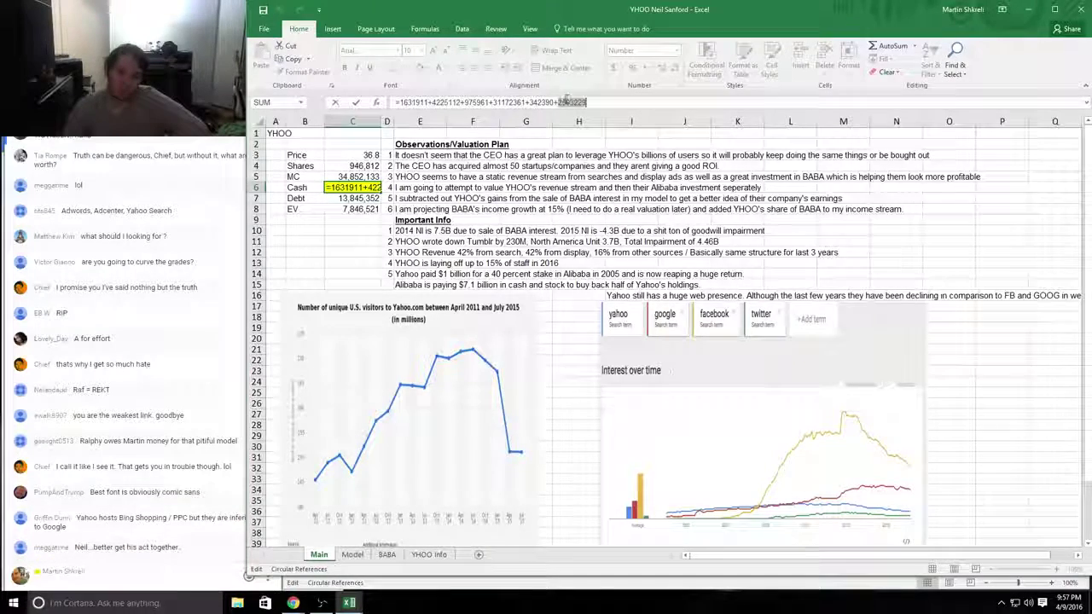
{"action": "left_click", "coordinate": [356, 210]}
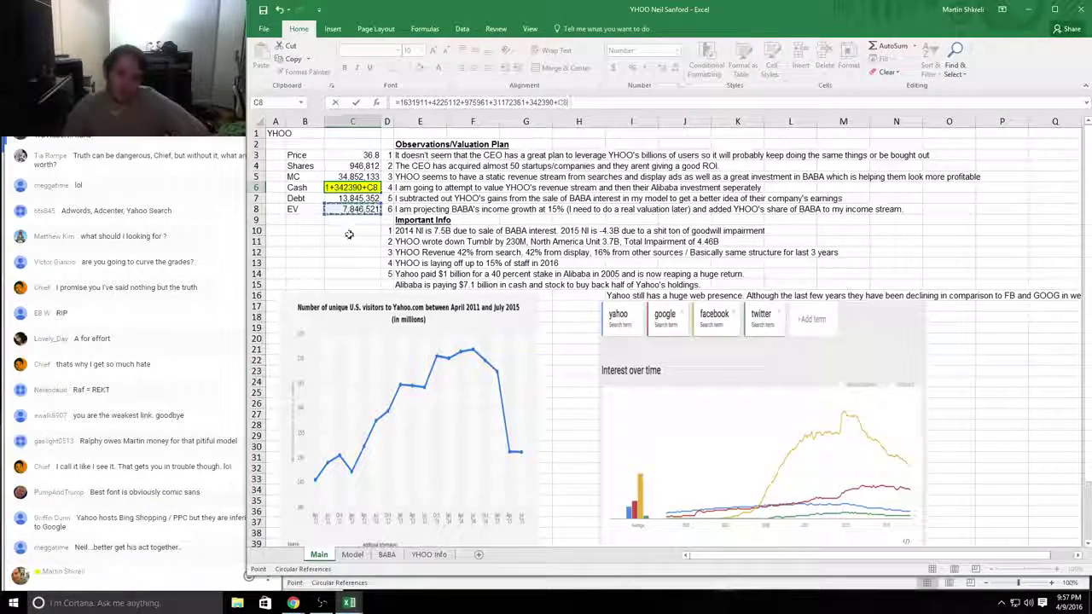
{"action": "key", "text": "Escape"}
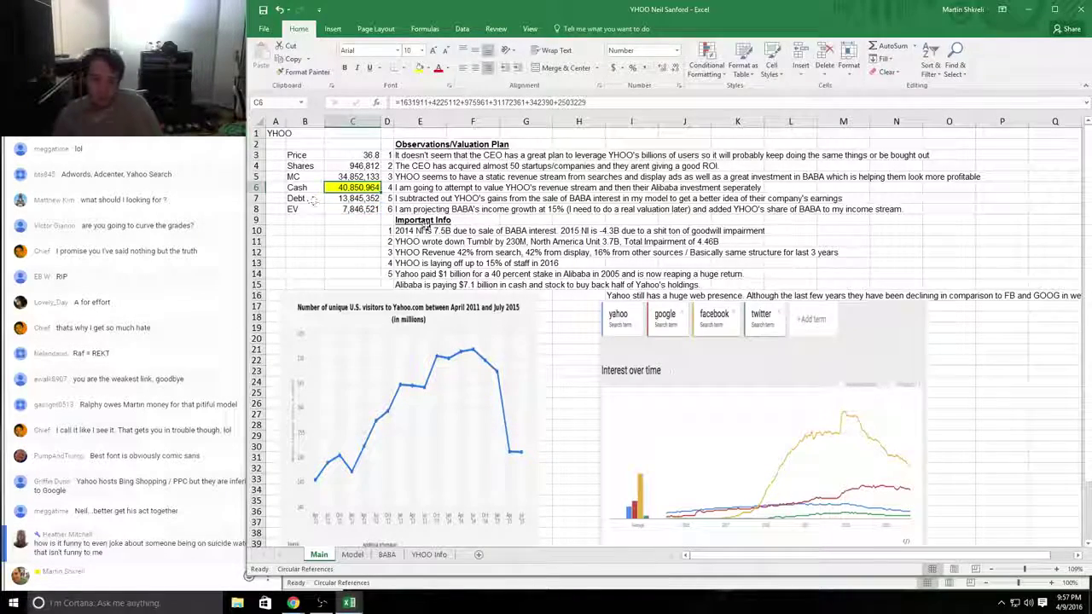
{"action": "left_click", "coordinate": [526, 262]}
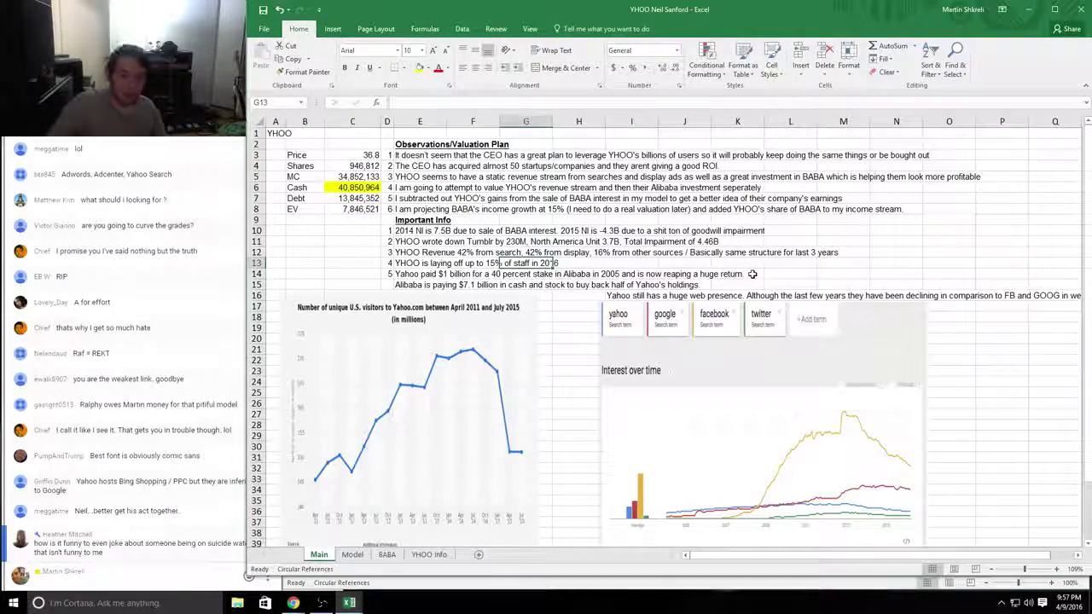
{"action": "left_click_drag", "start_coordinate": [468, 319], "coordinate": [469, 278]}
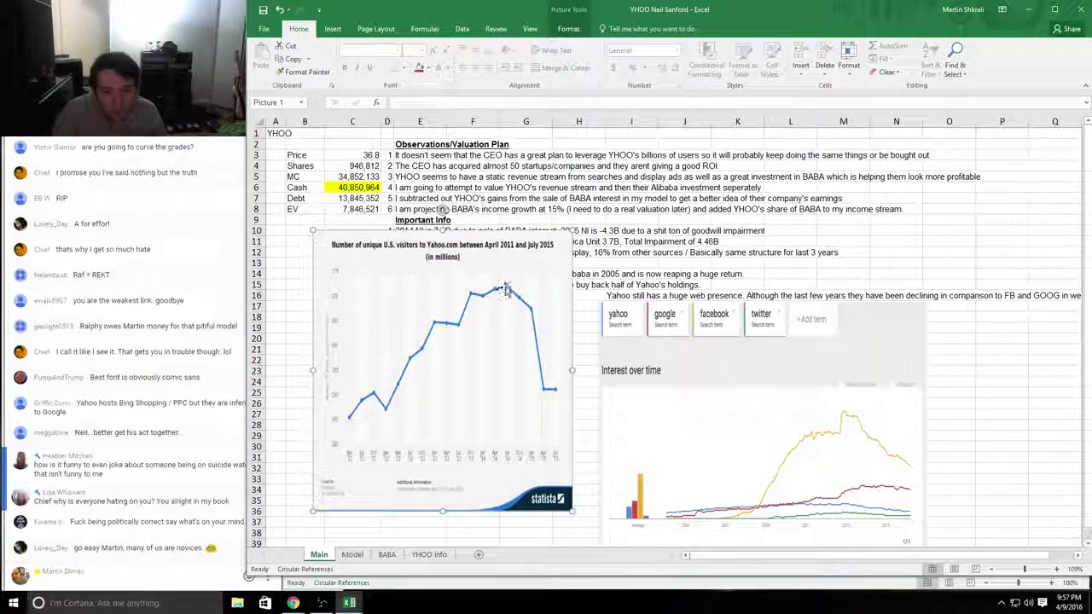
Step: Shrink the Yahoo visitors chart and Google Trends picture and set them side by side under row 17
{"action": "left_click_drag", "start_coordinate": [564, 232], "coordinate": [782, 128]}
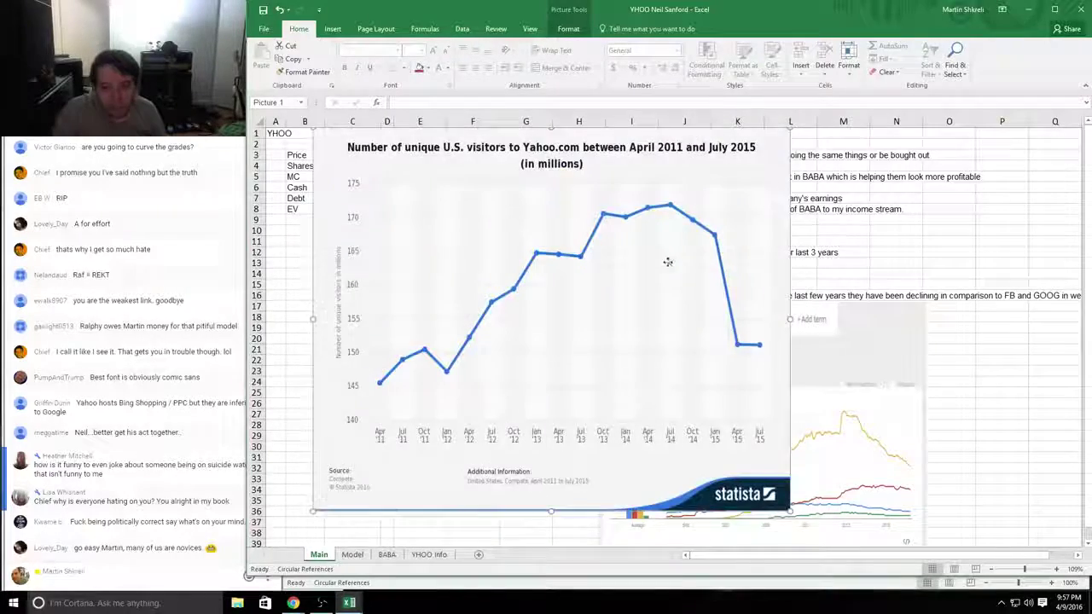
{"action": "left_click_drag", "start_coordinate": [513, 368], "coordinate": [531, 401]}
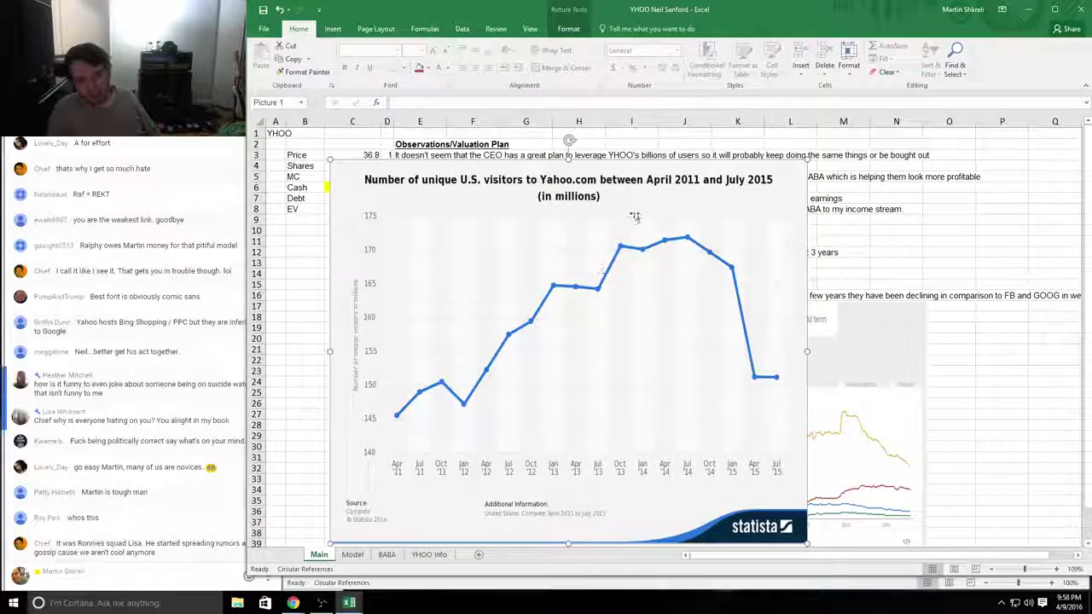
{"action": "left_click_drag", "start_coordinate": [523, 282], "coordinate": [496, 269]}
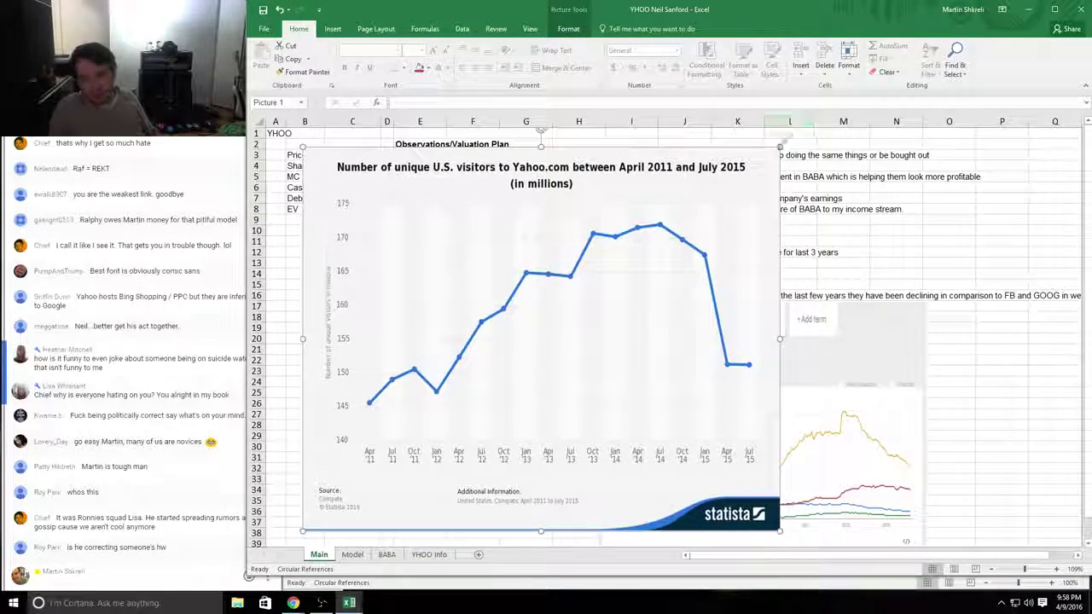
{"action": "left_click_drag", "start_coordinate": [779, 147], "coordinate": [533, 244]}
{"action": "left_click_drag", "start_coordinate": [725, 438], "coordinate": [926, 522]}
{"action": "left_click_drag", "start_coordinate": [844, 264], "coordinate": [971, 199]}
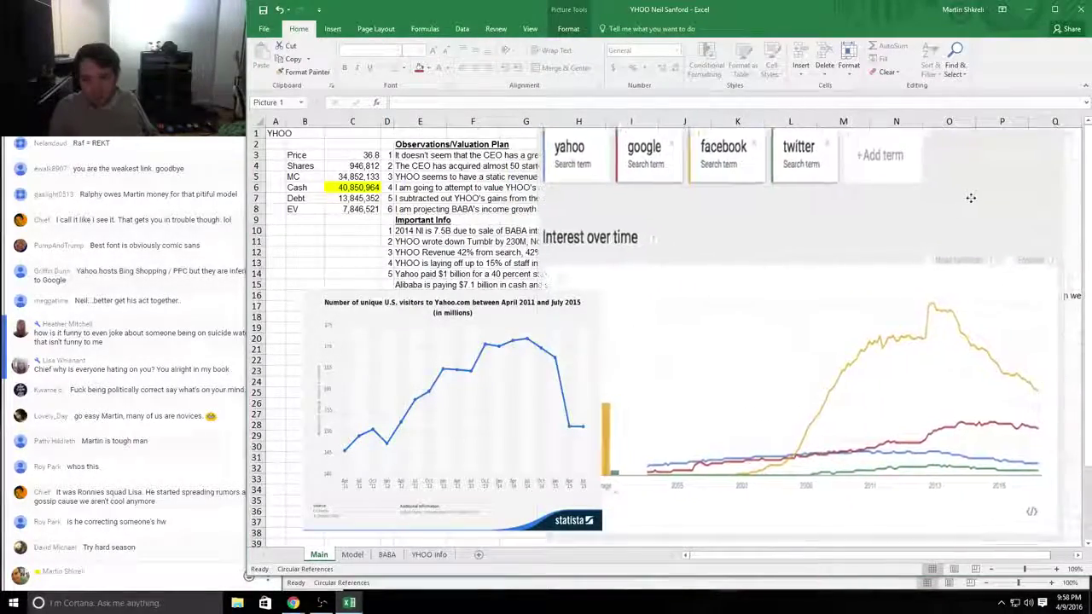
{"action": "left_click", "coordinate": [484, 315]}
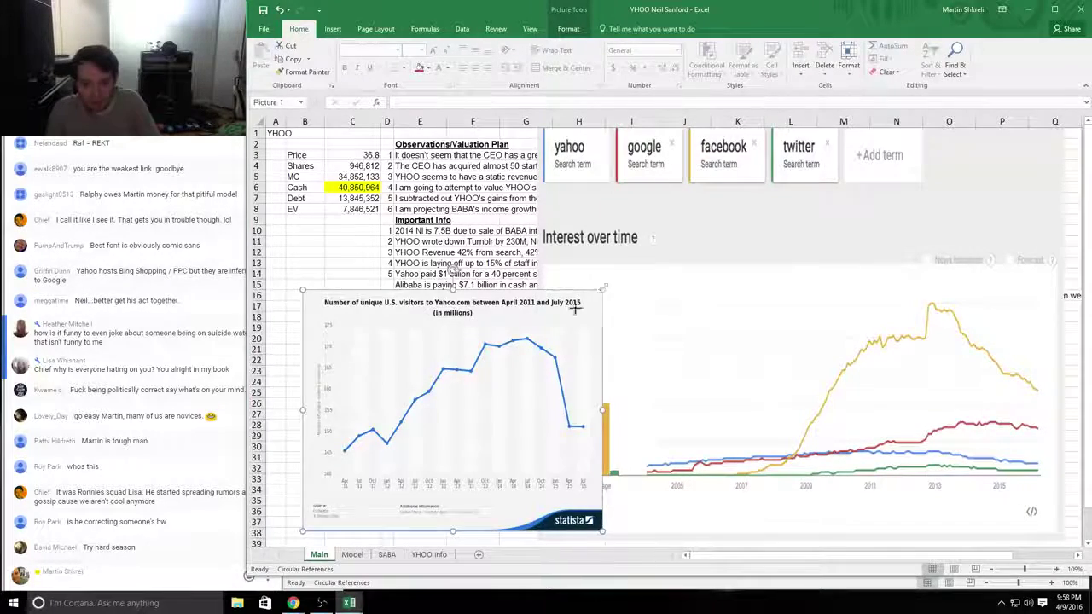
{"action": "left_click_drag", "start_coordinate": [603, 290], "coordinate": [510, 367]}
{"action": "left_click_drag", "start_coordinate": [980, 362], "coordinate": [953, 362]}
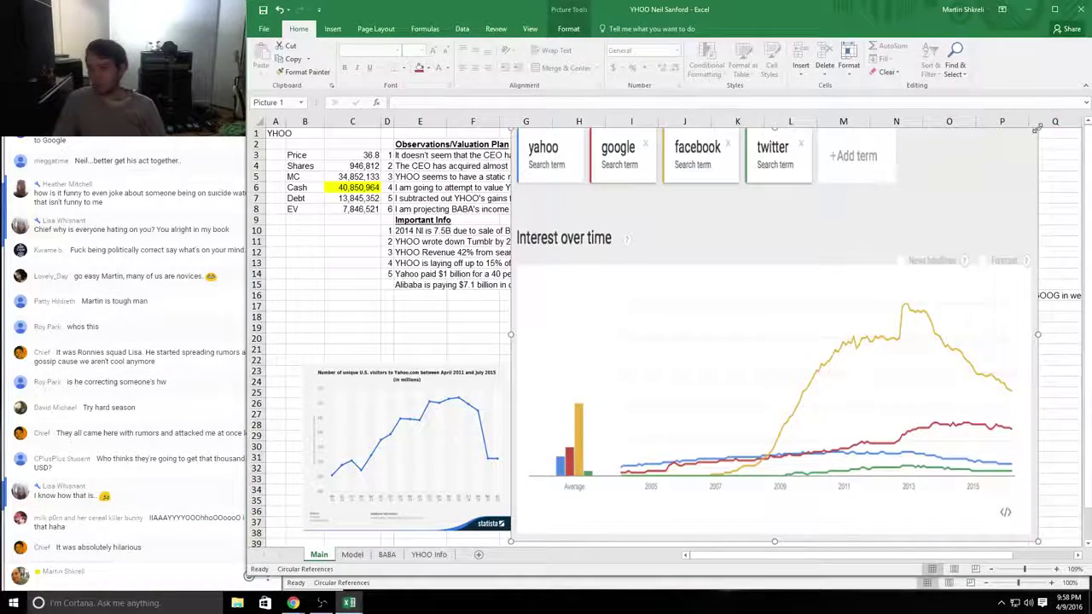
{"action": "left_click_drag", "start_coordinate": [1036, 127], "coordinate": [780, 329]}
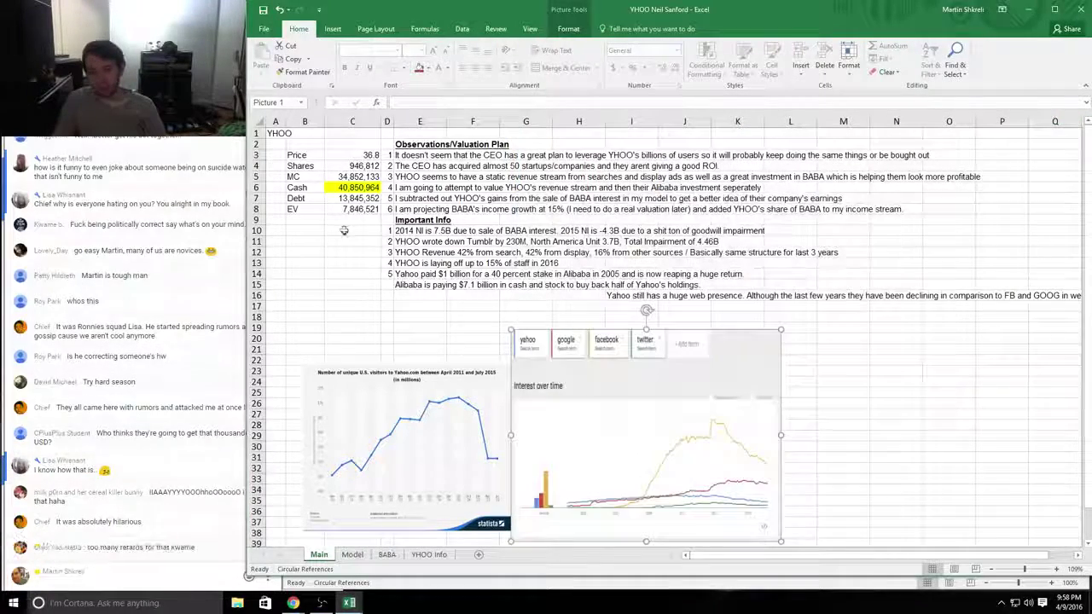
{"action": "left_click_drag", "start_coordinate": [358, 209], "coordinate": [295, 208]}
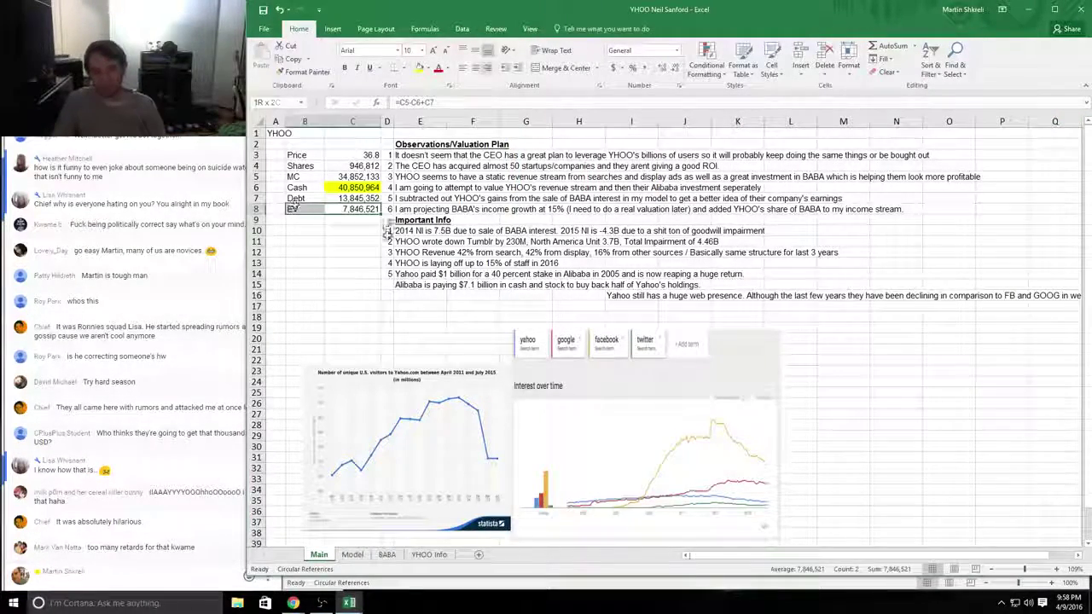
Step: Zoom the Main sheet in to about 200% and select cells C9 and C10 below the EV
{"action": "scroll", "coordinate": [418, 307], "scroll_direction": "up", "scroll_amount": 6}
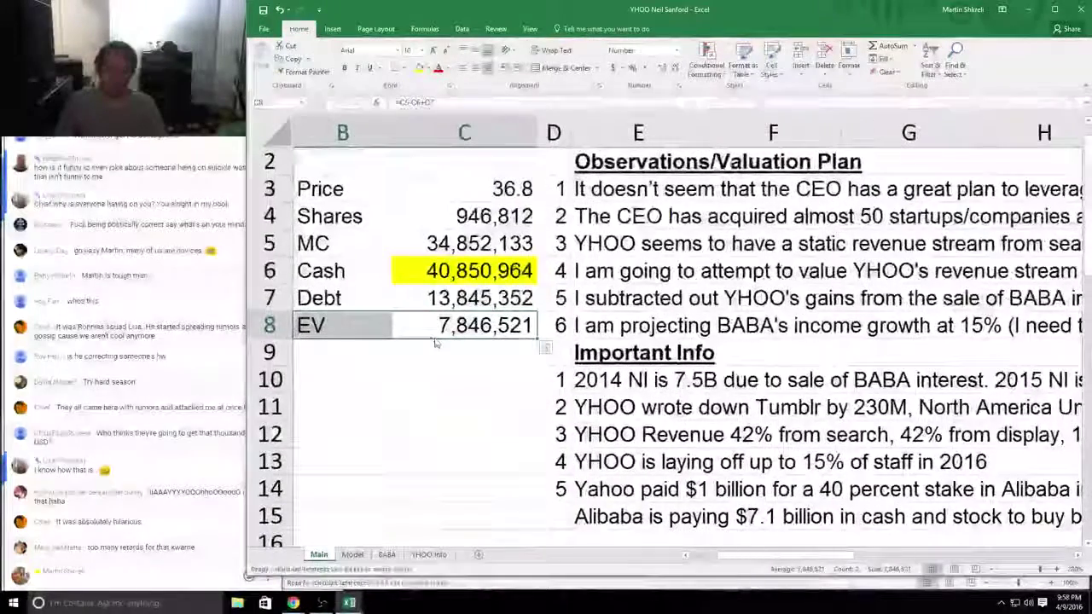
{"action": "left_click_drag", "start_coordinate": [435, 343], "coordinate": [490, 377]}
{"action": "left_click", "coordinate": [554, 380]}
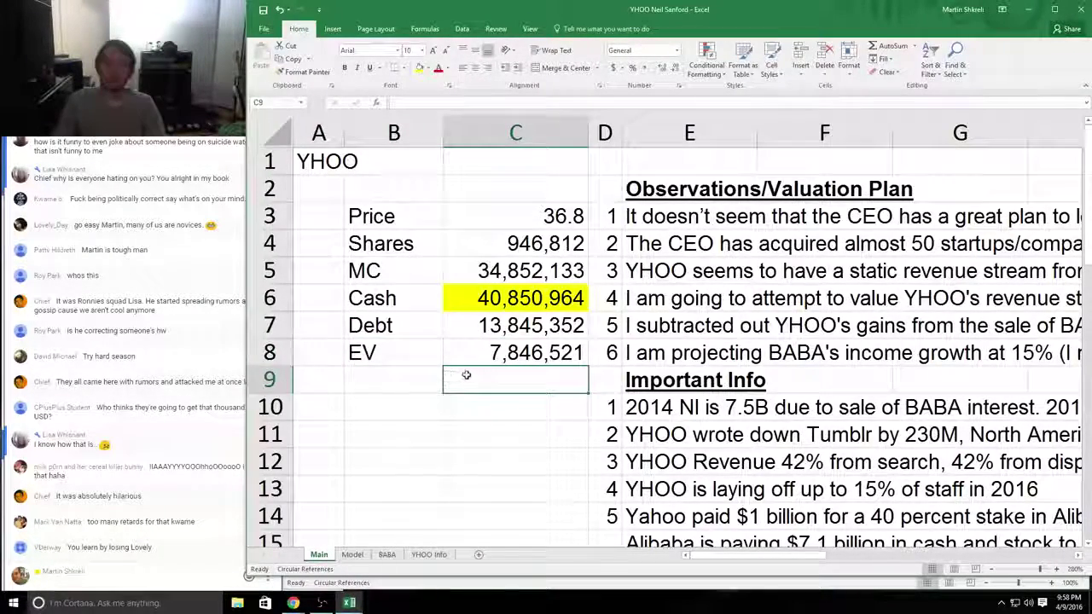
{"action": "left_click", "coordinate": [453, 404]}
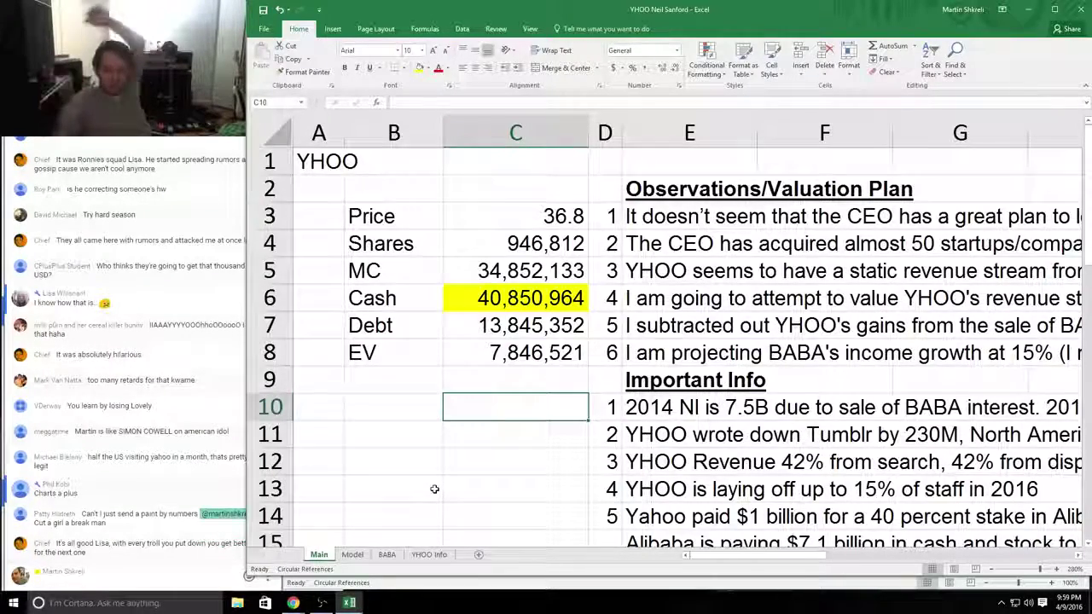
Step: Enter 1,700,000 with comma format in C9 and label B9 'EV'
{"action": "key", "text": "Up"}
{"action": "type", "text": "1700000"}
{"action": "key", "text": "Return"}
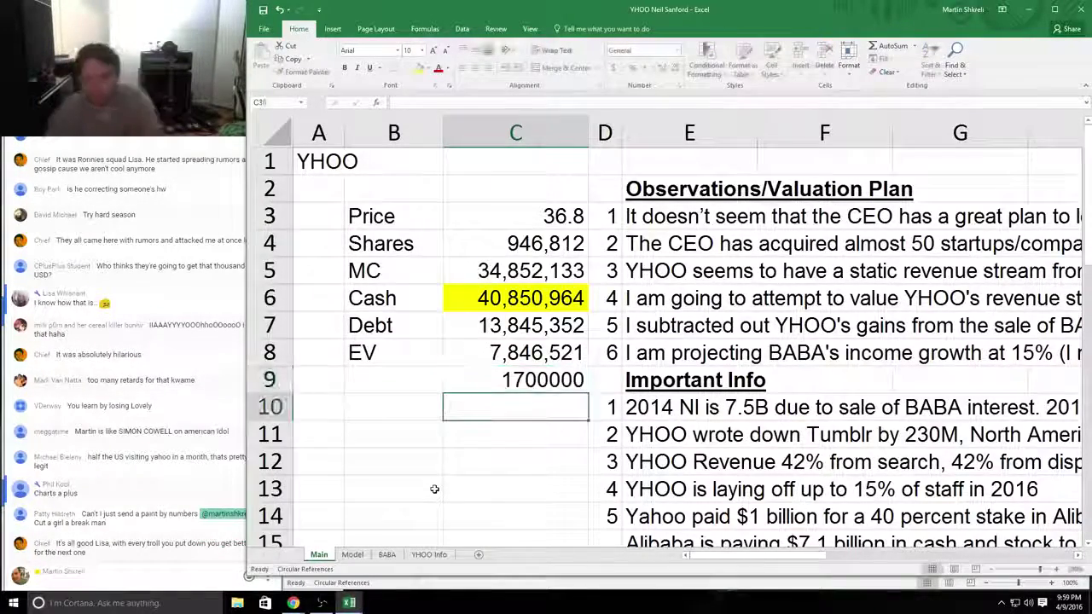
{"action": "key", "text": "Up"}
{"action": "key", "text": "ctrl+1"}
{"action": "key", "text": "Return"}
{"action": "key", "text": "Down"}
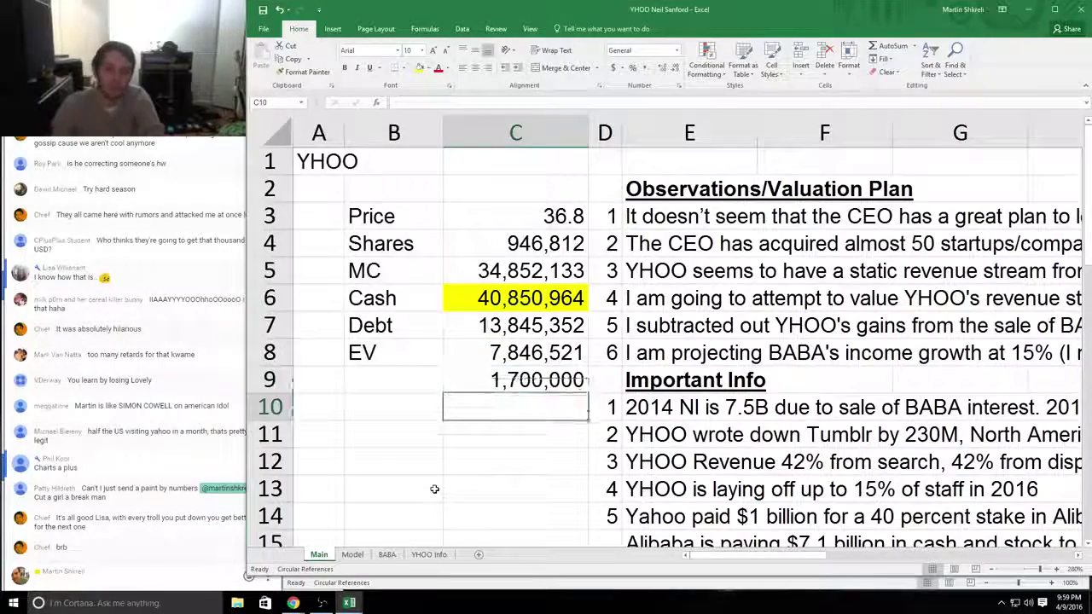
{"action": "key", "text": "Down"}
{"action": "key", "text": "Left"}
{"action": "key", "text": "Up"}
{"action": "key", "text": "Up"}
{"action": "type", "text": "EV"}
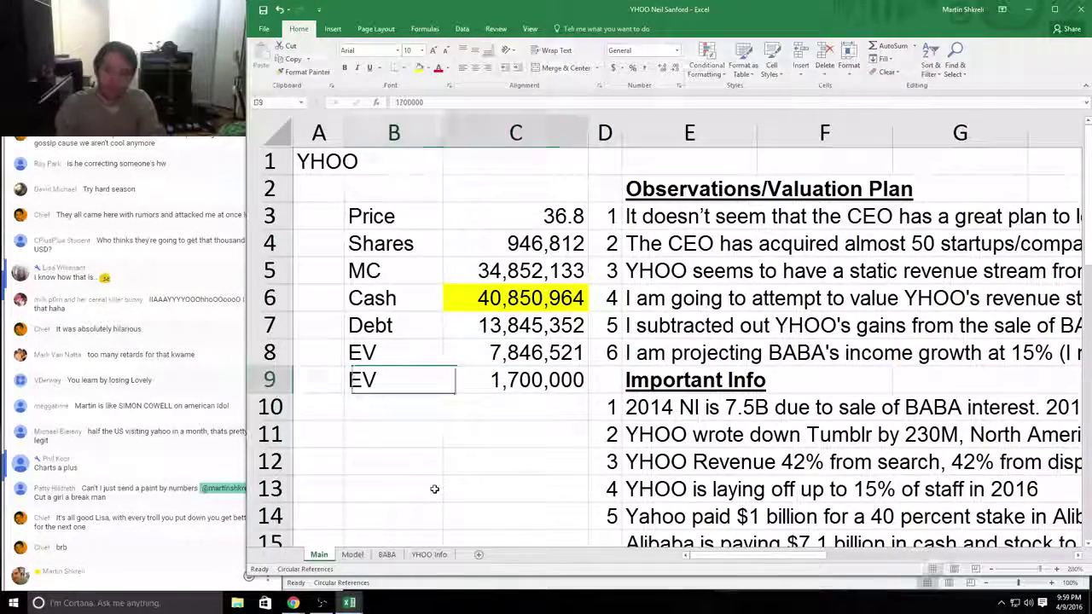
Step: Fill the two EV rows B8:C9 yellow
{"action": "key", "text": "Right"}
{"action": "key", "text": "shift+Up"}
{"action": "key", "text": "shift+Left"}
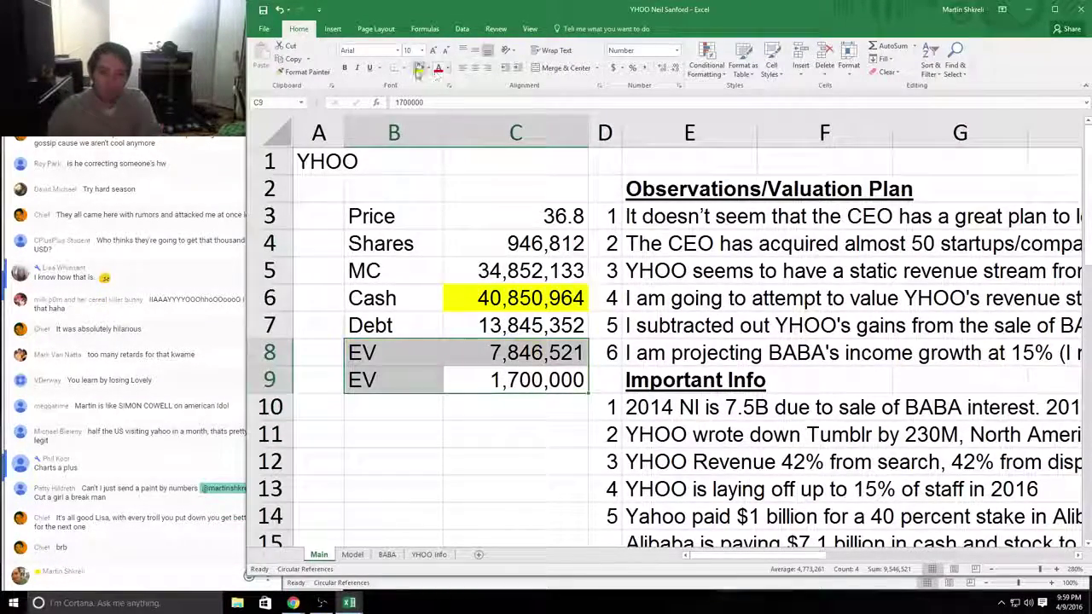
{"action": "left_click", "coordinate": [419, 69]}
{"action": "scroll", "coordinate": [666, 341], "scroll_direction": "up", "scroll_amount": 3, "text": "ctrl"}
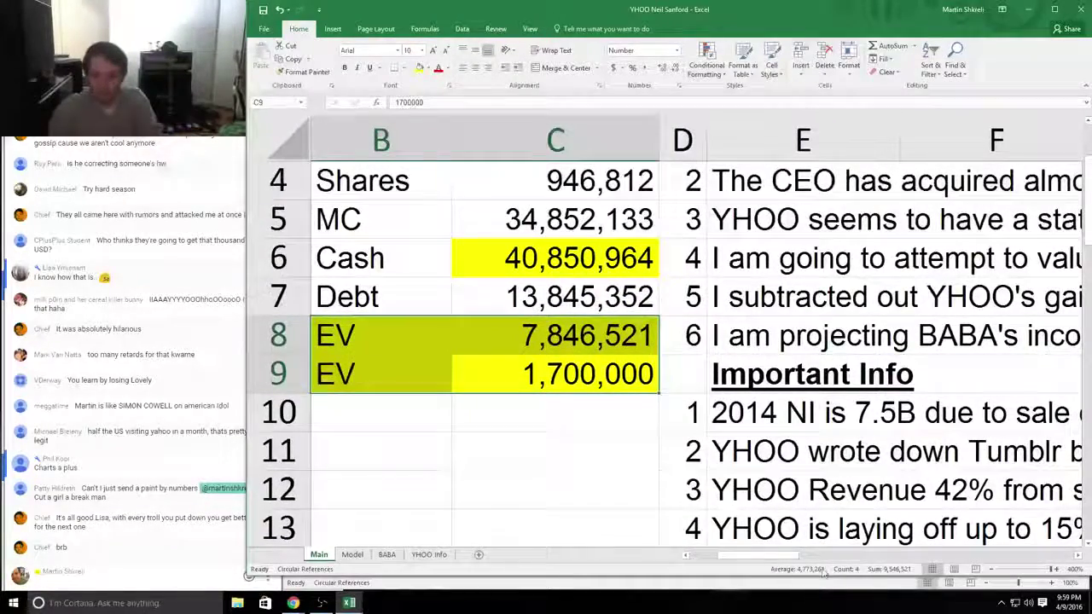
{"action": "scroll", "coordinate": [823, 573], "scroll_direction": "left", "scroll_amount": 1}
{"action": "left_click", "coordinate": [607, 421]}
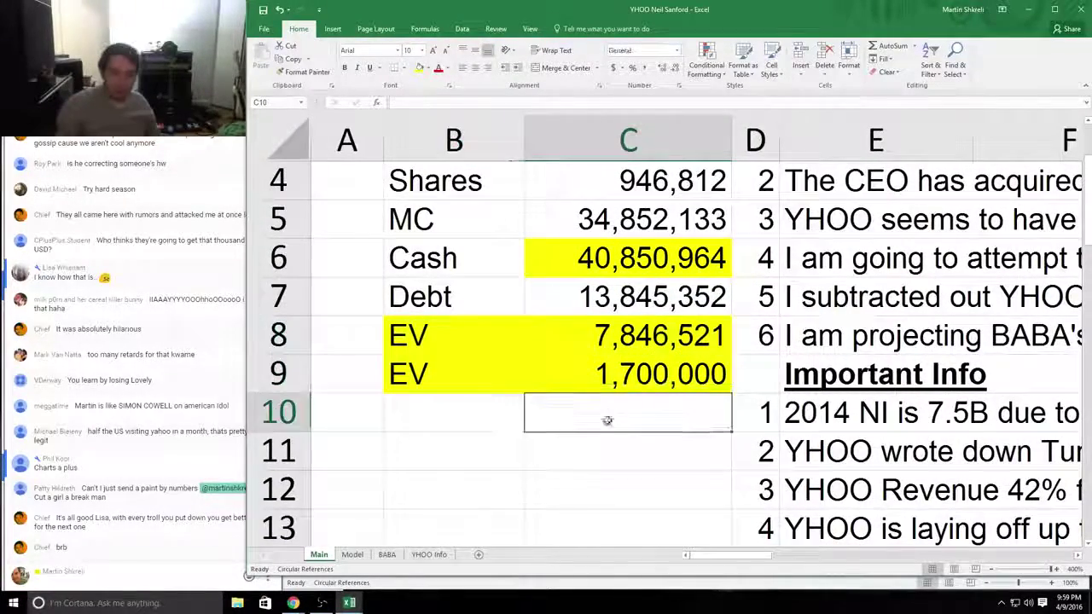
Step: Reselect the two EV rows to check the yellow fill, then clear the selection
{"action": "left_click", "coordinate": [631, 335]}
{"action": "left_click_drag", "start_coordinate": [463, 333], "coordinate": [623, 337]}
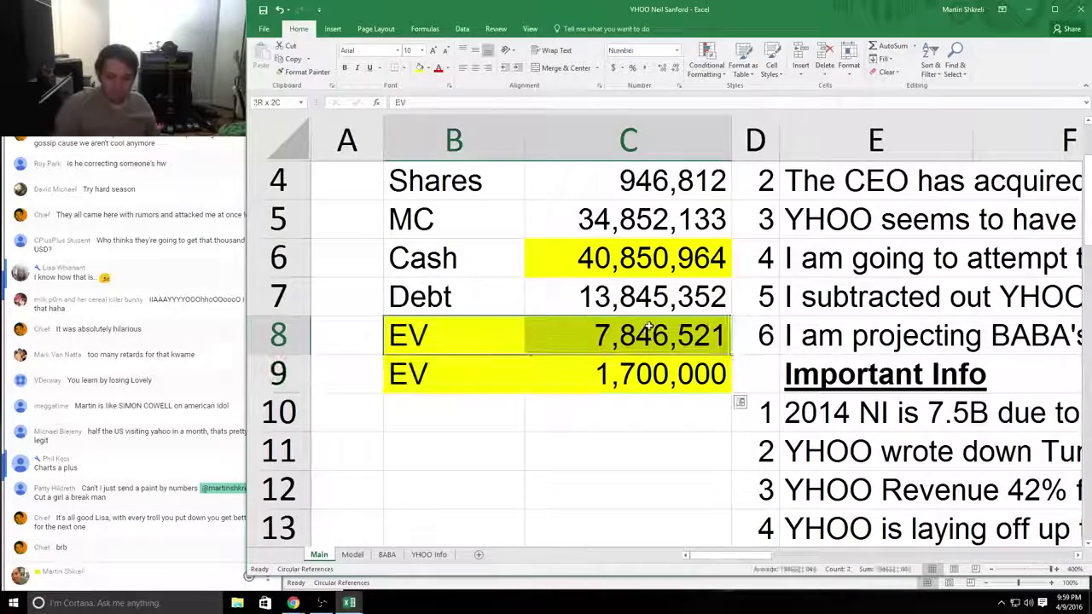
{"action": "left_click", "coordinate": [471, 423]}
{"action": "left_click", "coordinate": [452, 474]}
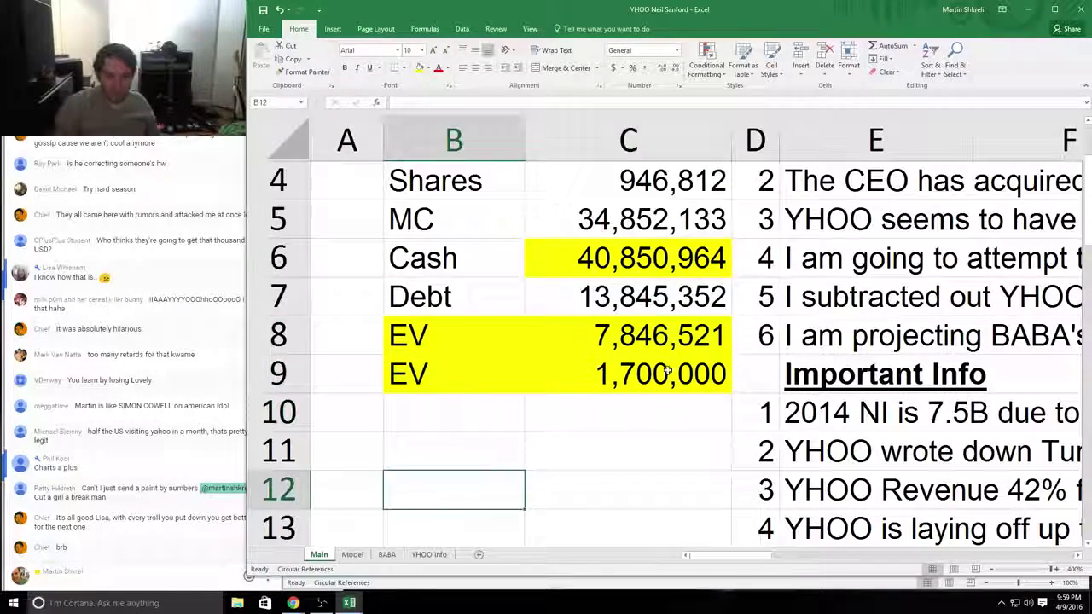
{"action": "left_click", "coordinate": [520, 367]}
{"action": "left_click", "coordinate": [512, 447]}
{"action": "left_click", "coordinate": [612, 367]}
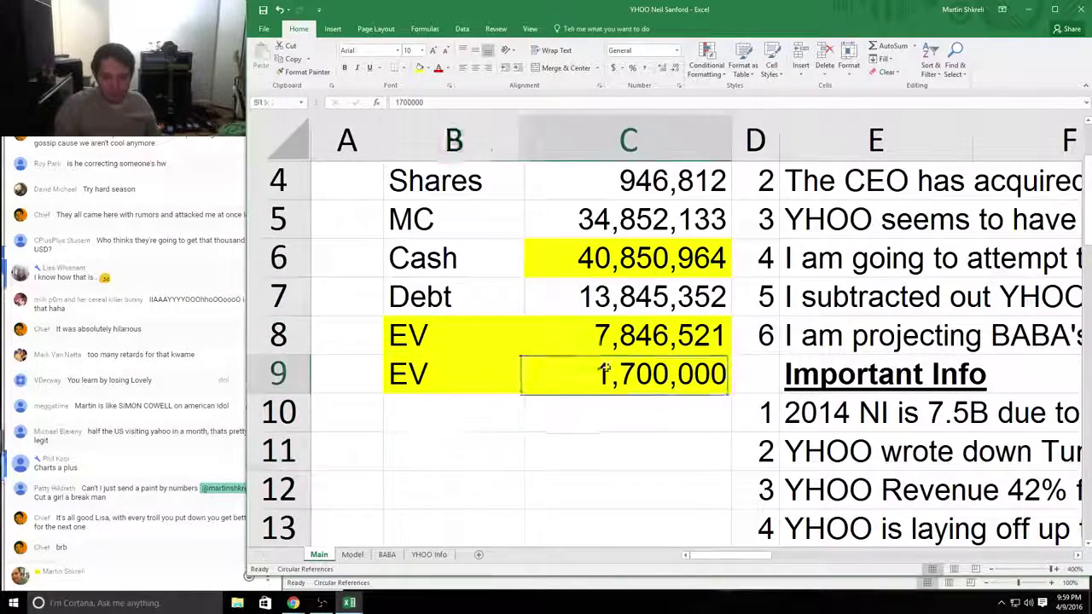
{"action": "left_click_drag", "start_coordinate": [613, 367], "coordinate": [461, 342]}
{"action": "left_click", "coordinate": [455, 346]}
{"action": "left_click_drag", "start_coordinate": [599, 362], "coordinate": [474, 356]}
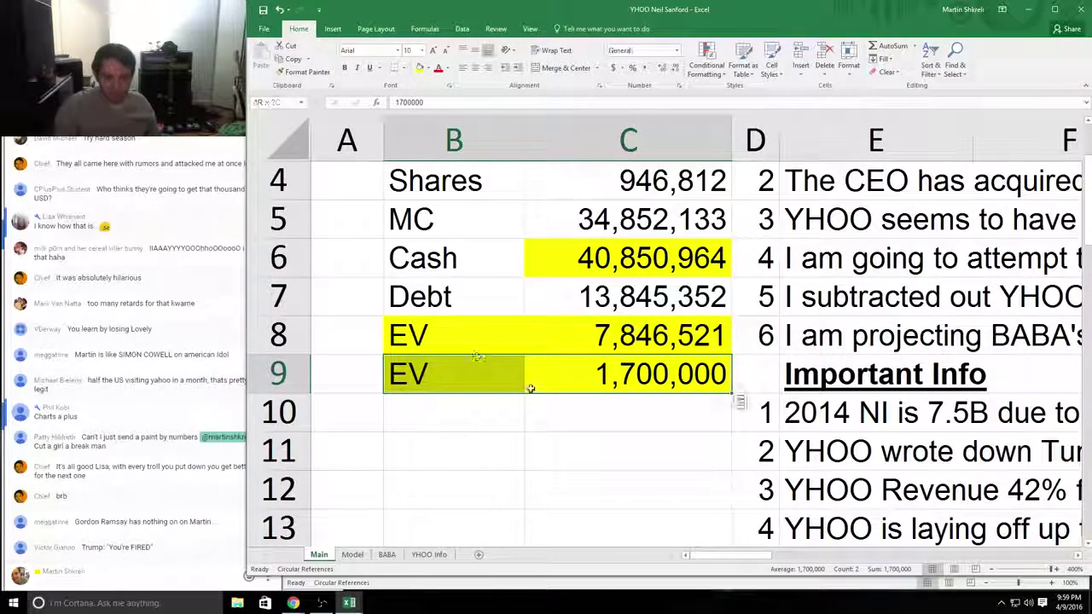
{"action": "left_click", "coordinate": [578, 427]}
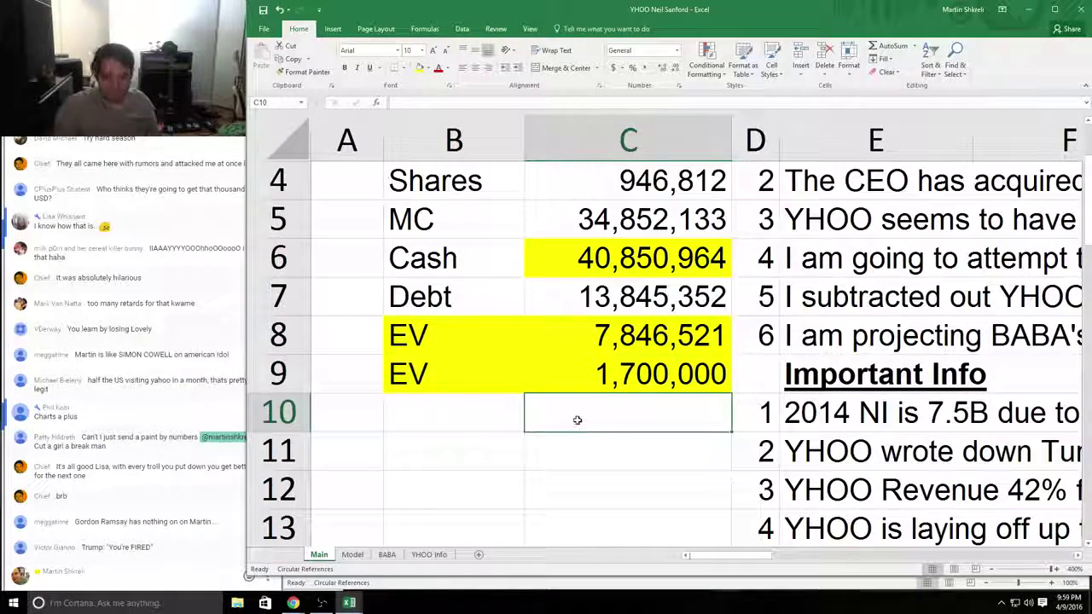
{"action": "scroll", "coordinate": [577, 420], "scroll_direction": "down", "scroll_amount": 15}
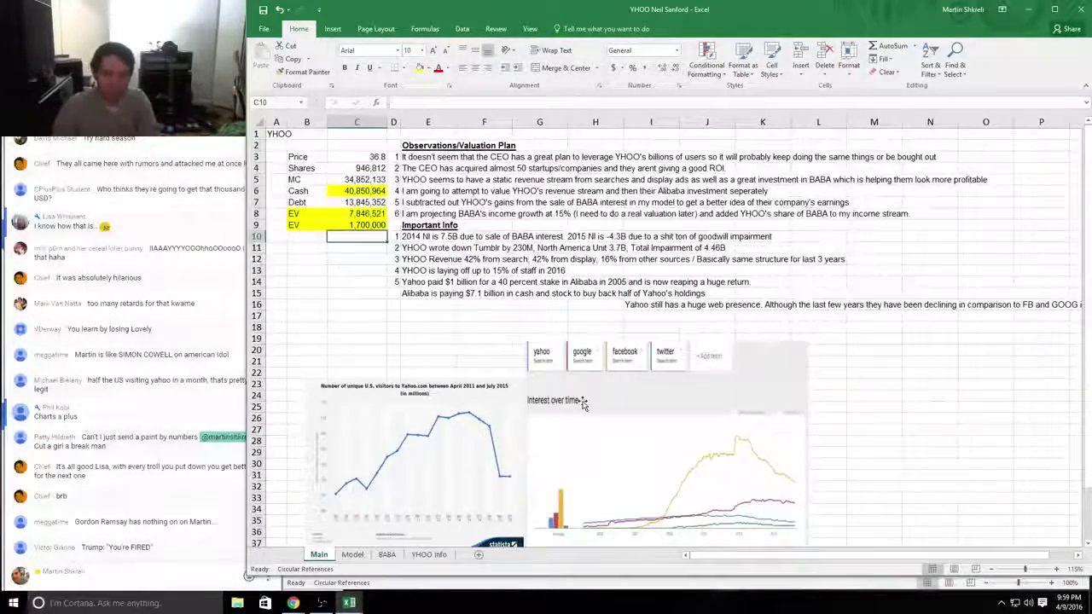
Step: Review the YHOO Model sheet's quarterly columns and income statement rows
{"action": "key", "text": "ctrl+Page_Down"}
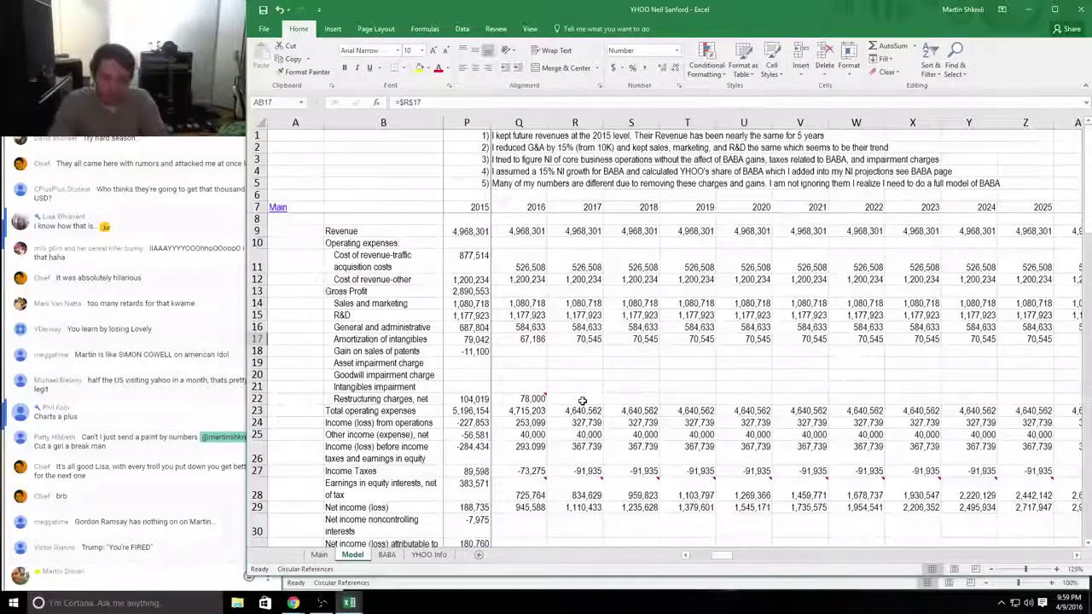
{"action": "scroll", "coordinate": [582, 401], "scroll_direction": "left", "scroll_amount": 10}
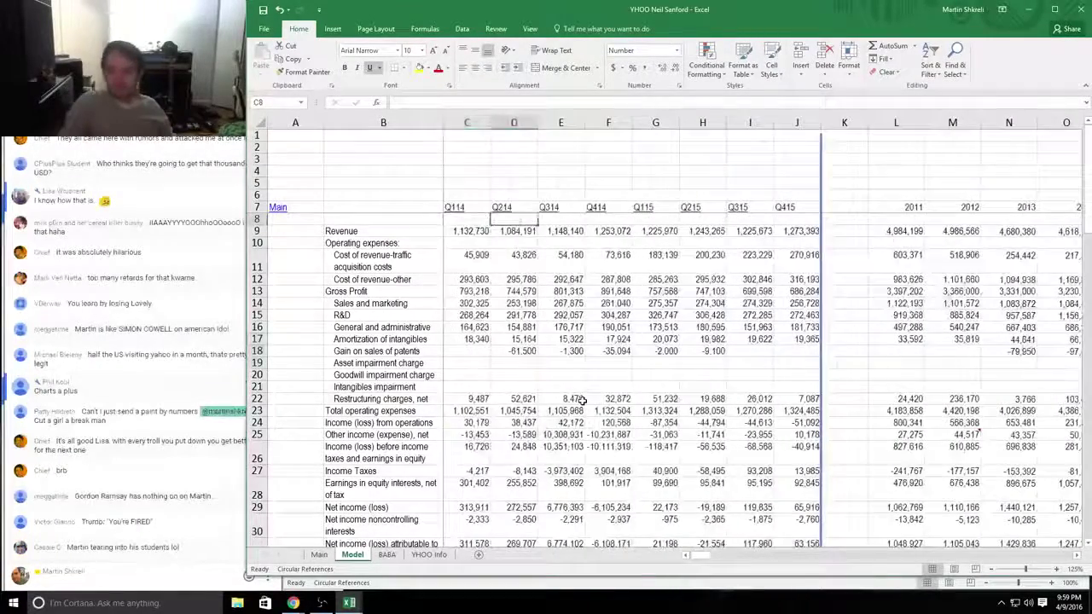
{"action": "scroll", "coordinate": [582, 401], "scroll_direction": "right", "scroll_amount": 15}
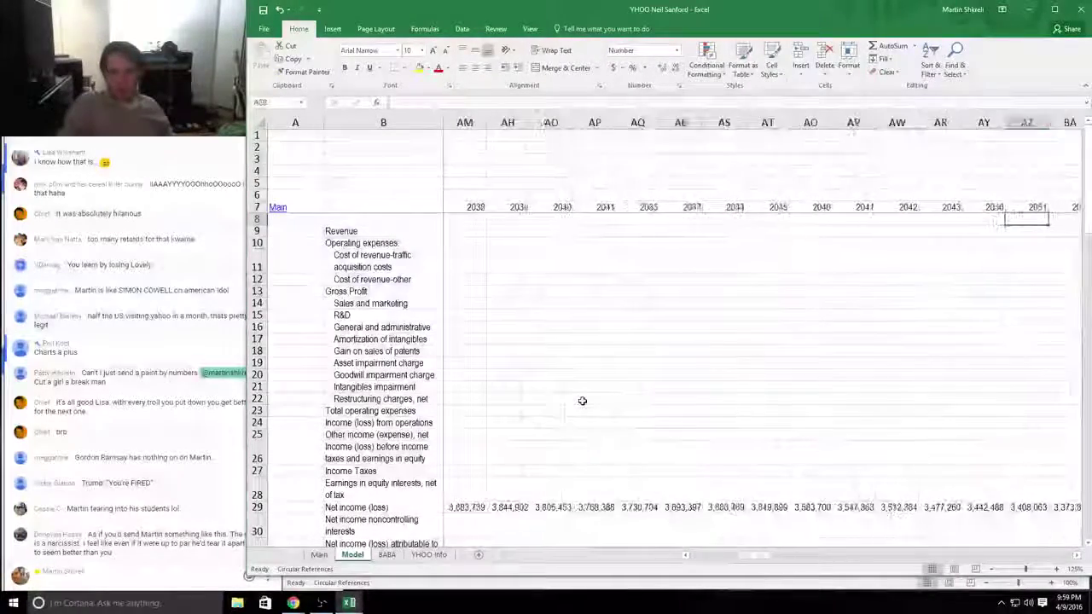
{"action": "scroll", "coordinate": [582, 401], "scroll_direction": "left", "scroll_amount": 15}
{"action": "scroll", "coordinate": [582, 401], "scroll_direction": "right", "scroll_amount": 6}
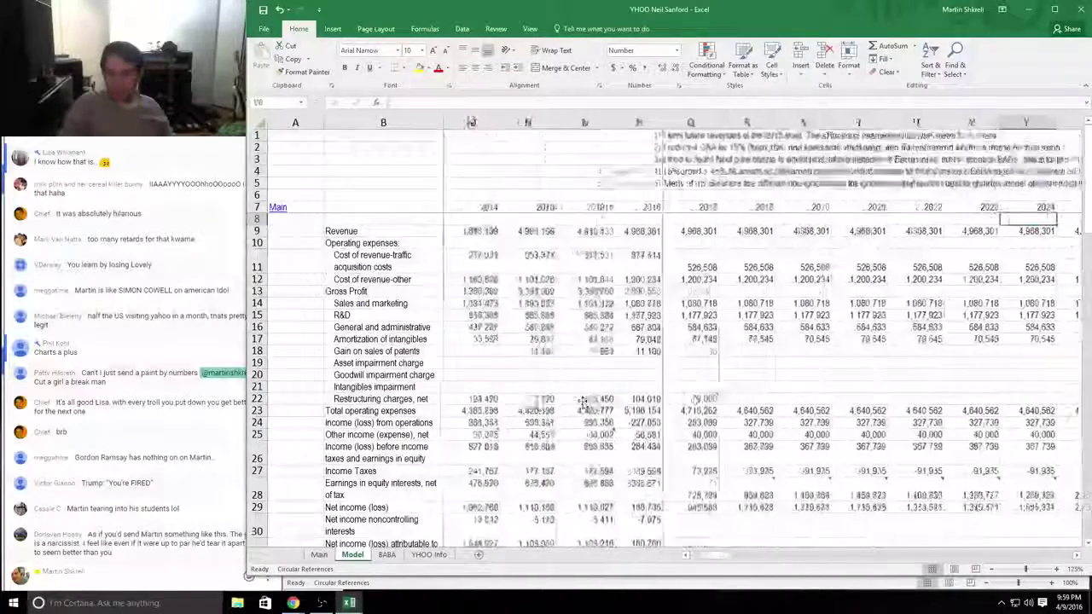
{"action": "scroll", "coordinate": [582, 401], "scroll_direction": "down", "scroll_amount": 9}
{"action": "key", "text": "Left"}
{"action": "key", "text": "Left"}
{"action": "key", "text": "Left"}
{"action": "key", "text": "Left"}
{"action": "key", "text": "Left"}
{"action": "key", "text": "Left"}
{"action": "key", "text": "Left"}
{"action": "key", "text": "Left"}
{"action": "key", "text": "Left"}
{"action": "key", "text": "Left"}
{"action": "key", "text": "Left"}
{"action": "key", "text": "Left"}
{"action": "key", "text": "Left"}
{"action": "key", "text": "Left"}
{"action": "key", "text": "Left"}
{"action": "key", "text": "Left"}
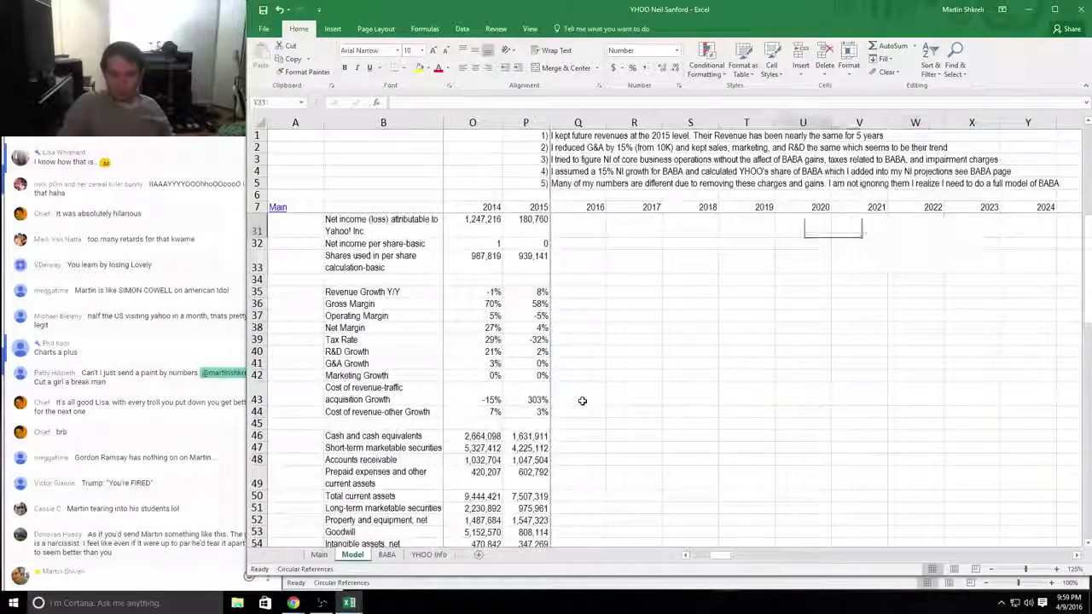
{"action": "scroll", "coordinate": [581, 401], "scroll_direction": "up", "scroll_amount": 7}
{"action": "scroll", "coordinate": [582, 401], "scroll_direction": "down", "scroll_amount": 7}
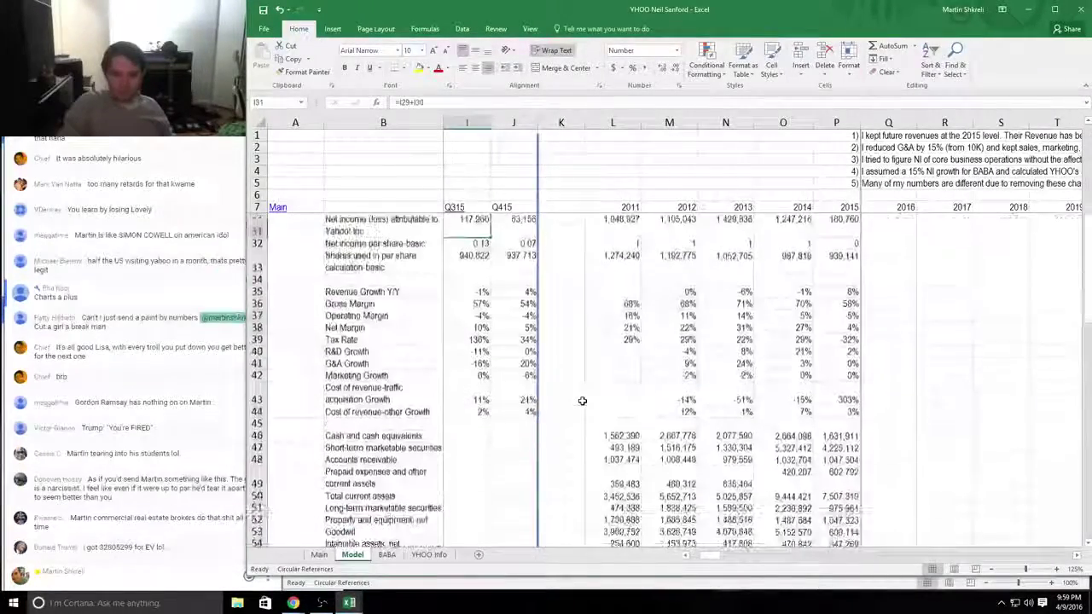
{"action": "key", "text": "Page_Up"}
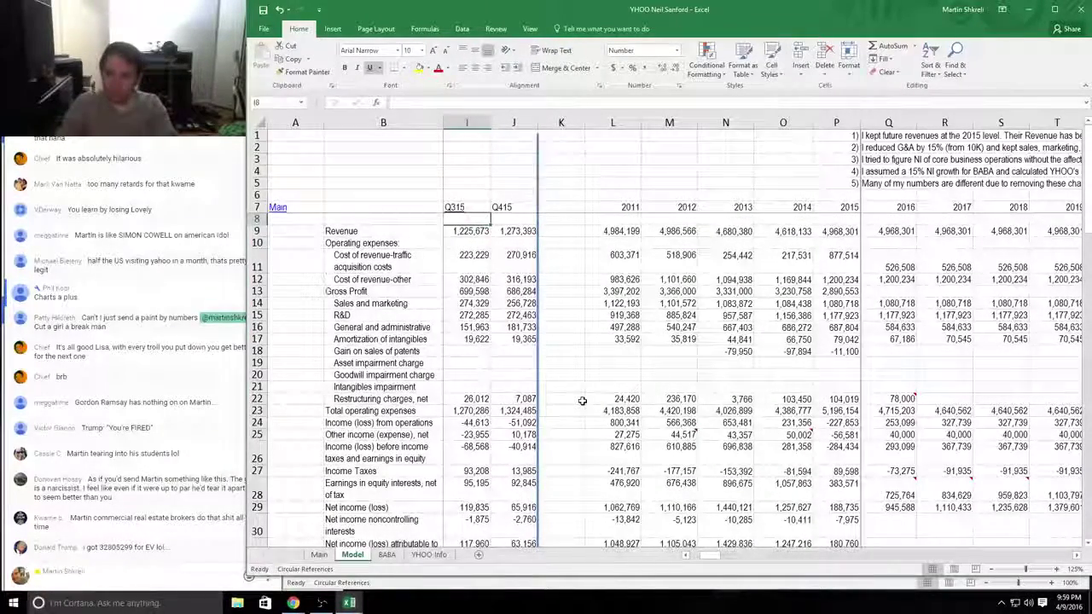
Step: Return to the Tech workbook and create a new blank workbook with Ctrl+N
{"action": "key", "text": "alt+Tab"}
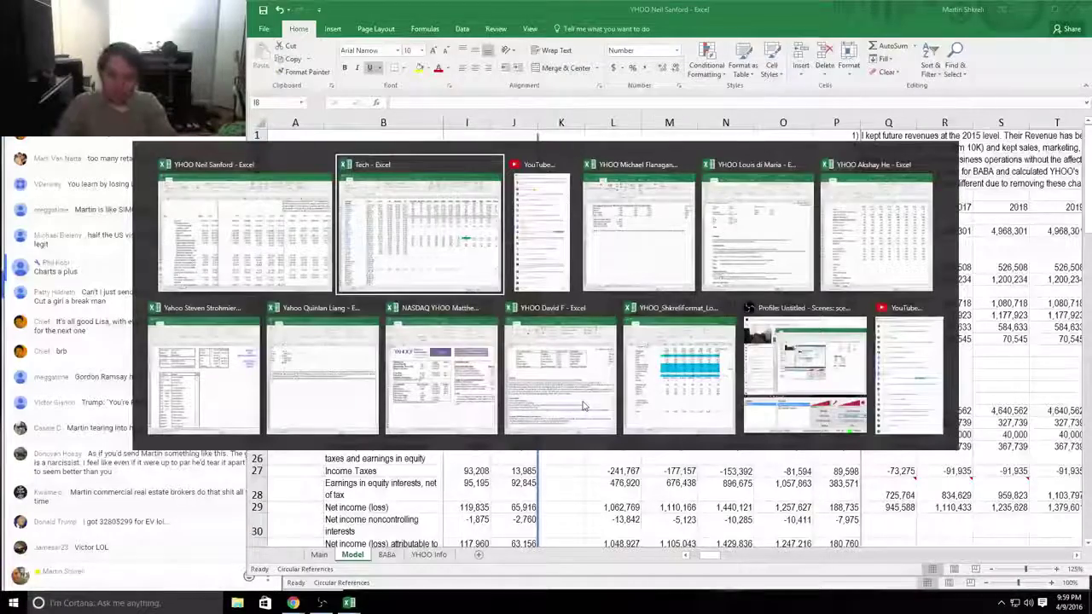
{"action": "key", "text": "alt+Tab"}
{"action": "key", "text": "alt+shift+Tab"}
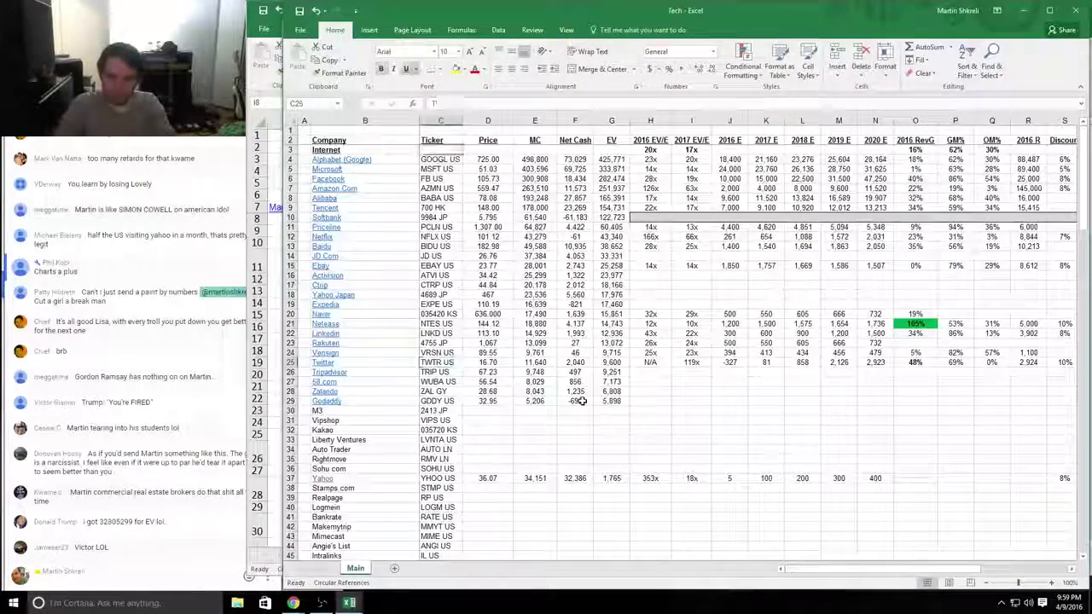
{"action": "key", "text": "ctrl+n"}
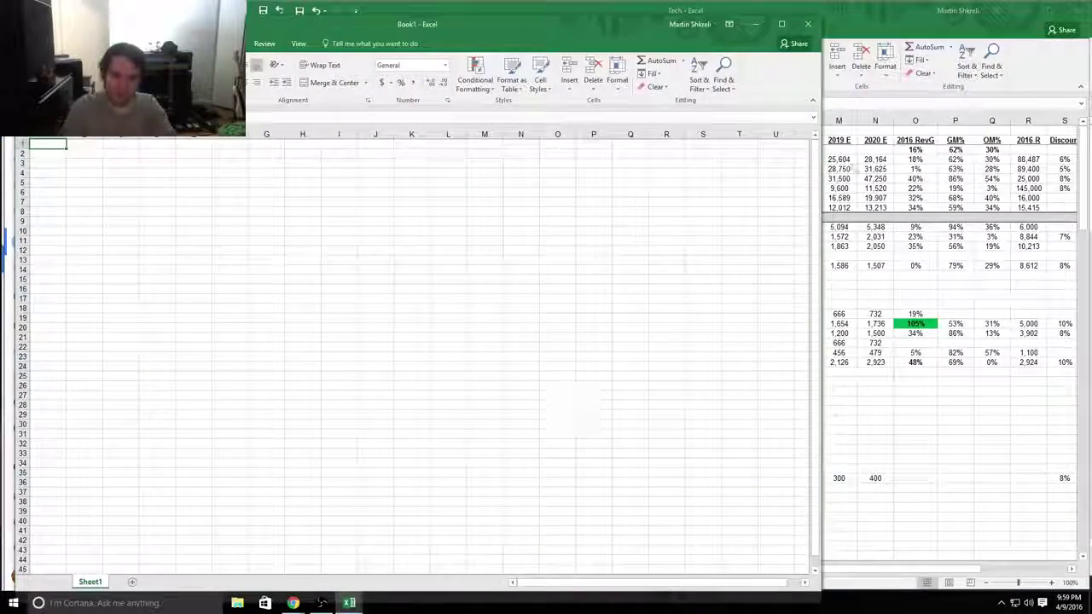
Step: Shrink the new workbook window, enter a student's name in B5 and autofit column B
{"action": "left_click_drag", "start_coordinate": [482, 31], "coordinate": [842, 69]}
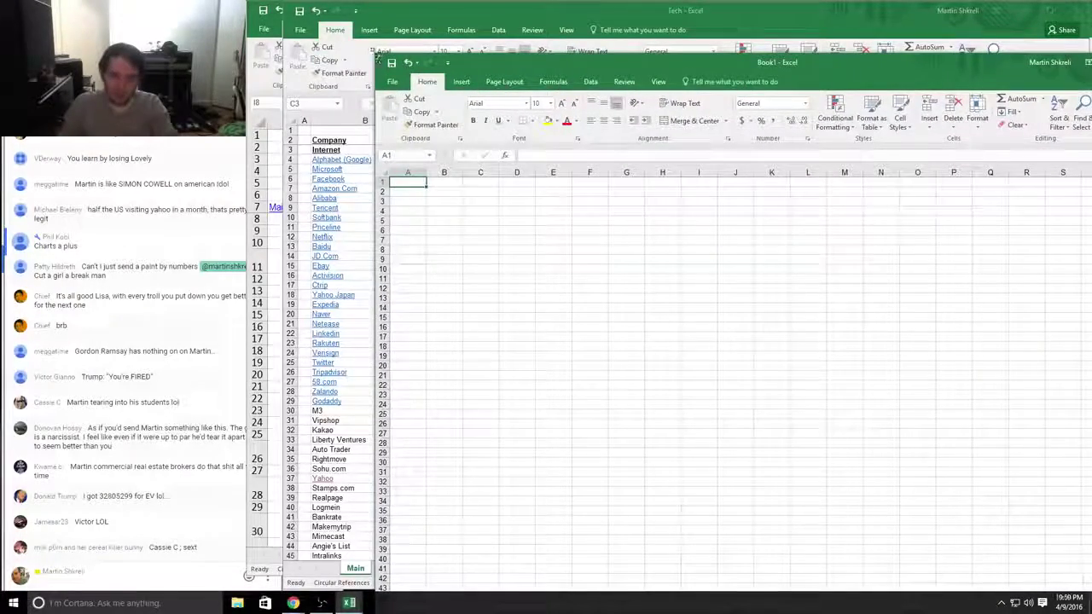
{"action": "left_click_drag", "start_coordinate": [377, 55], "coordinate": [587, 163]}
{"action": "left_click", "coordinate": [650, 328]}
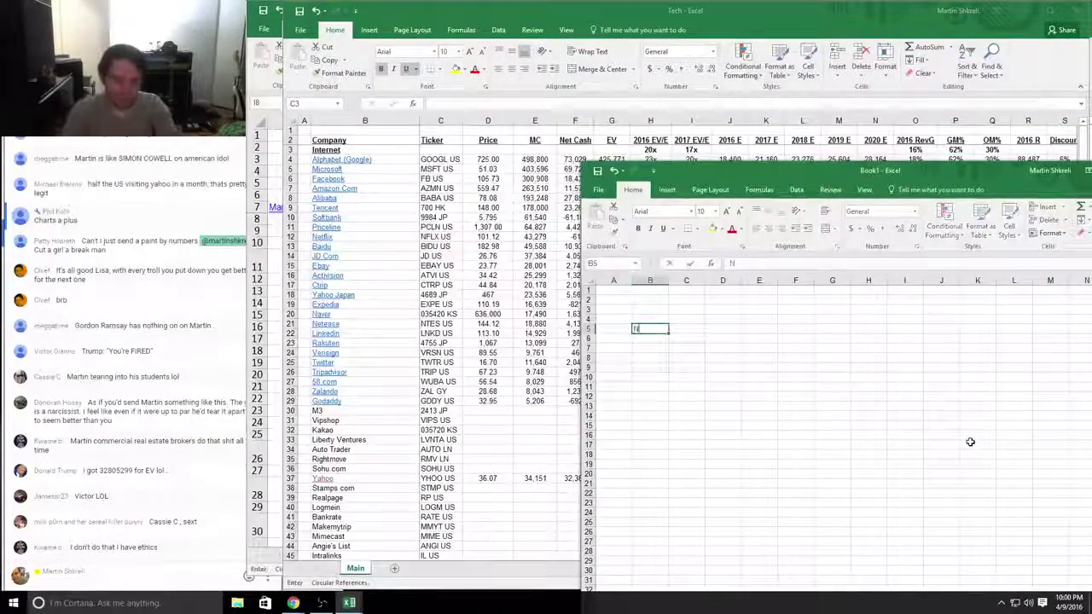
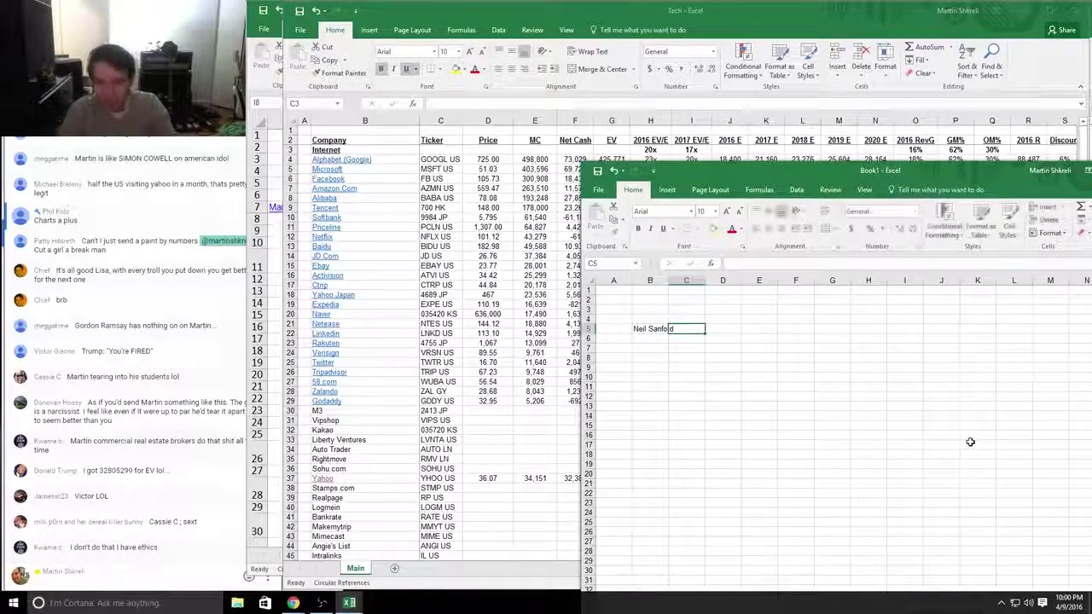
{"action": "key", "text": "Return"}
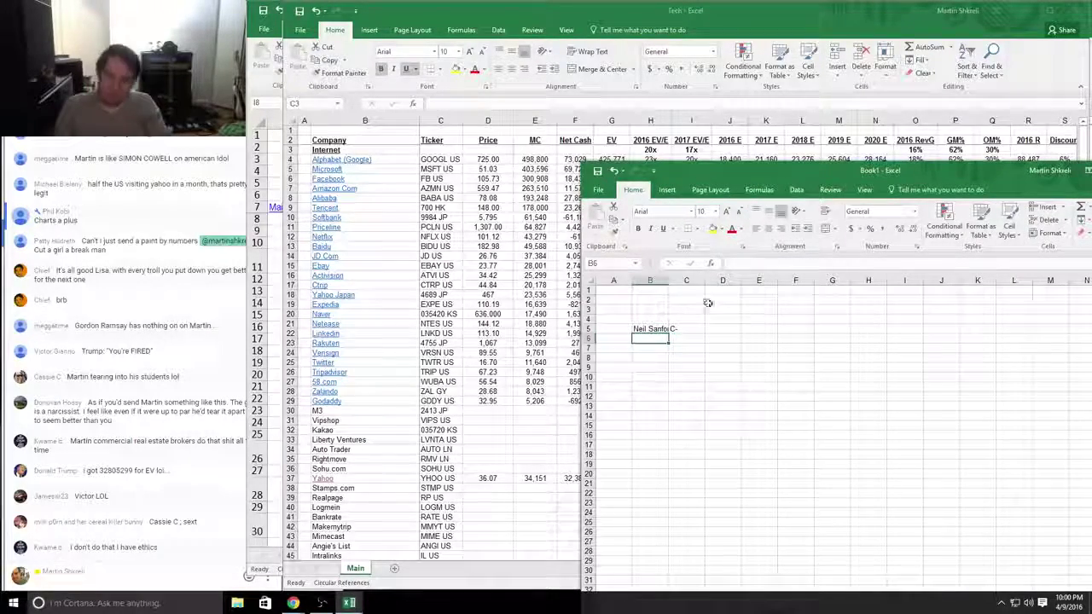
{"action": "double_click", "coordinate": [669, 281]}
Step: Enter another student's name in B4 with an F rating in C4, widening the columns
{"action": "key", "text": "Up"}
{"action": "key", "text": "Up"}
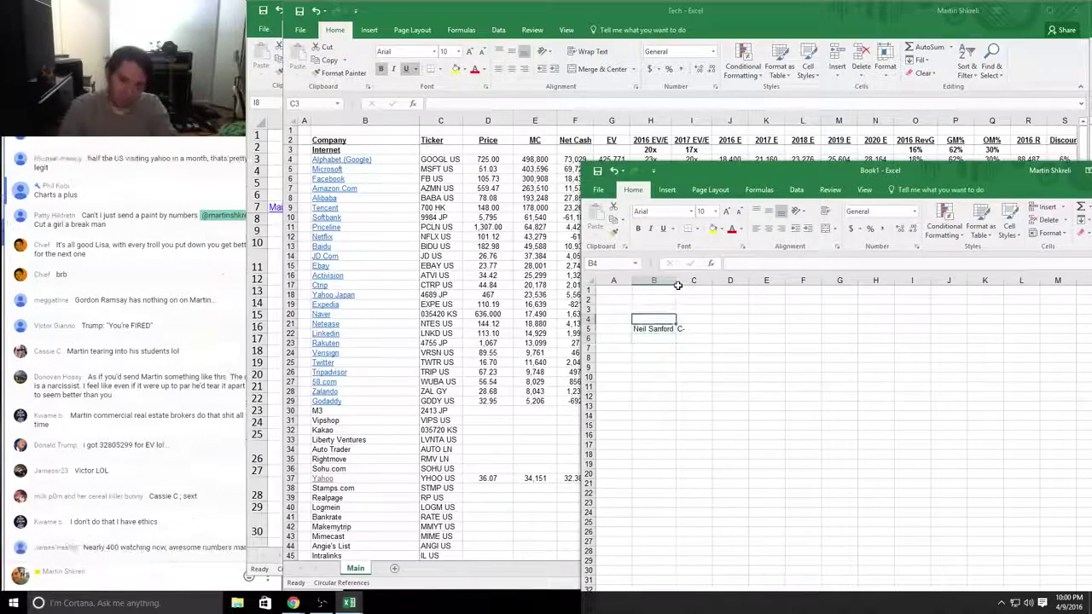
{"action": "type", "text": "Roplh"}
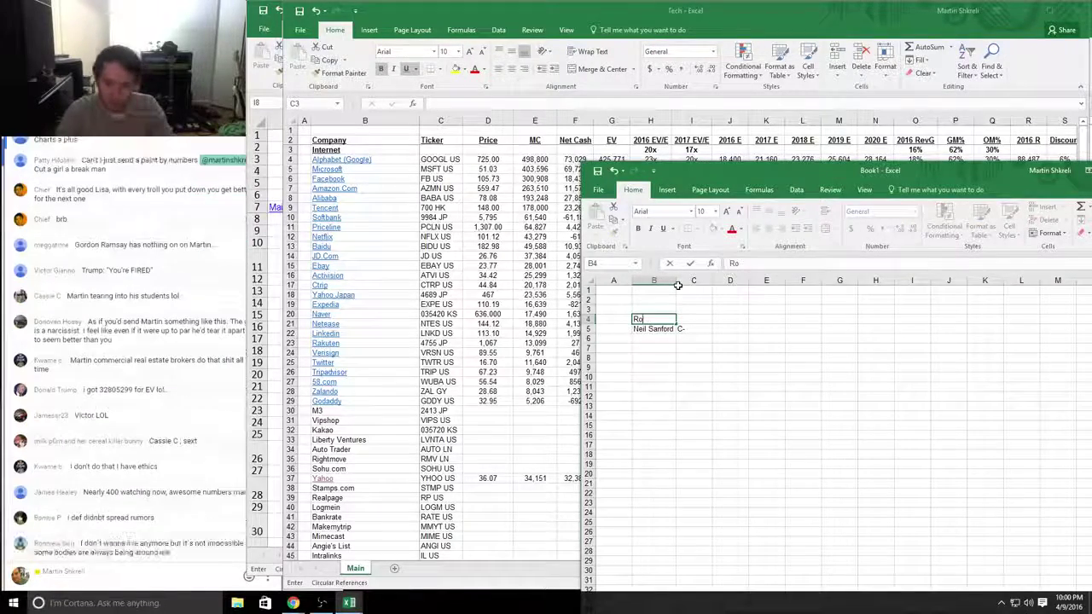
{"action": "type", "text": "y"}
{"action": "key", "text": "Tab"}
{"action": "type", "text": "F"}
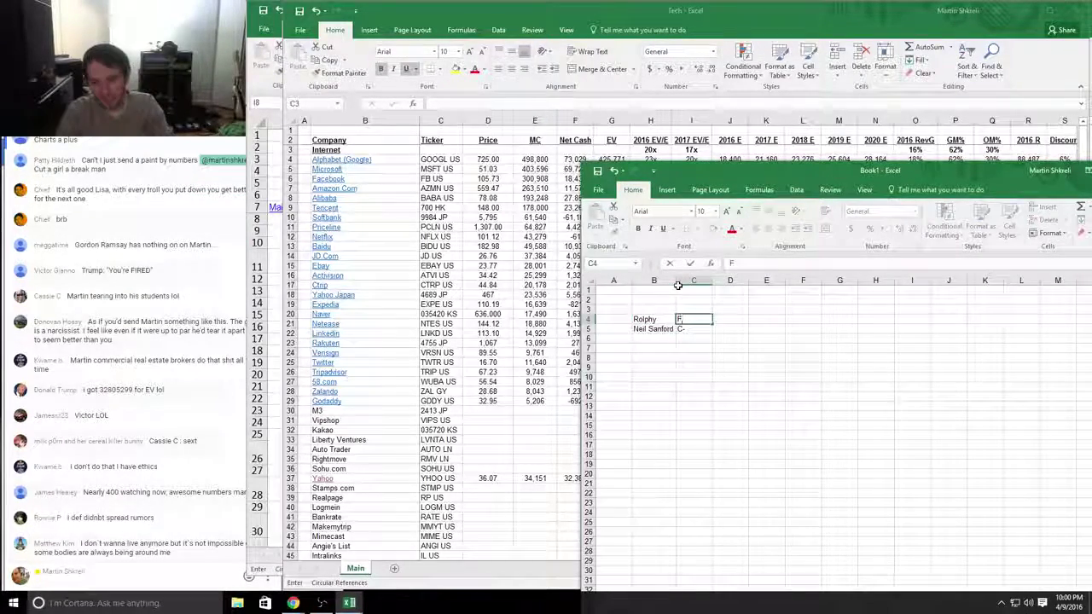
{"action": "key", "text": "Return"}
{"action": "key", "text": "Return"}
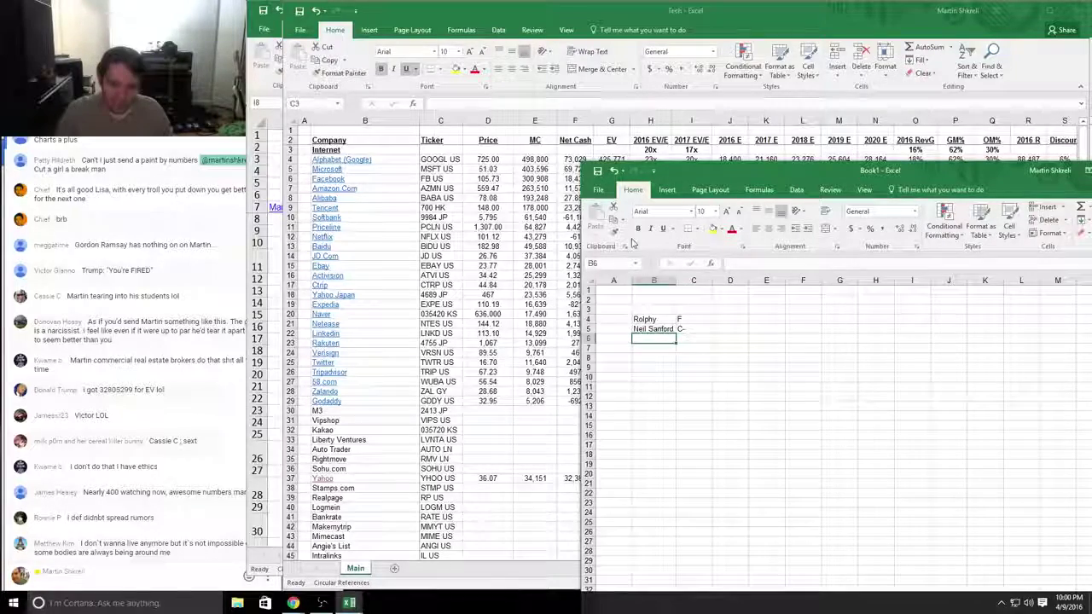
{"action": "left_click", "coordinate": [693, 281]}
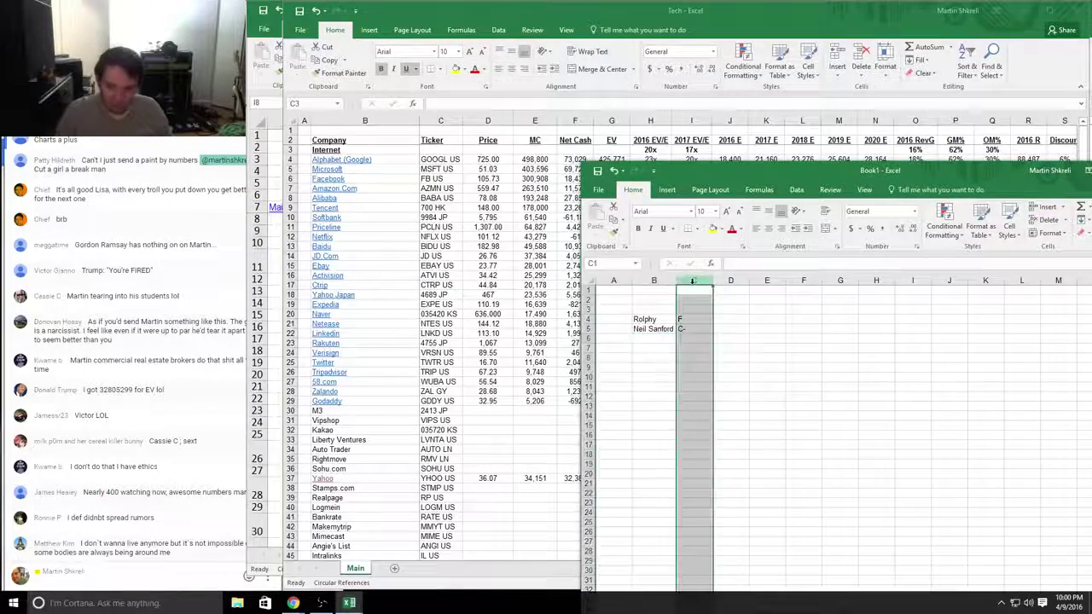
{"action": "left_click_drag", "start_coordinate": [677, 296], "coordinate": [676, 295]}
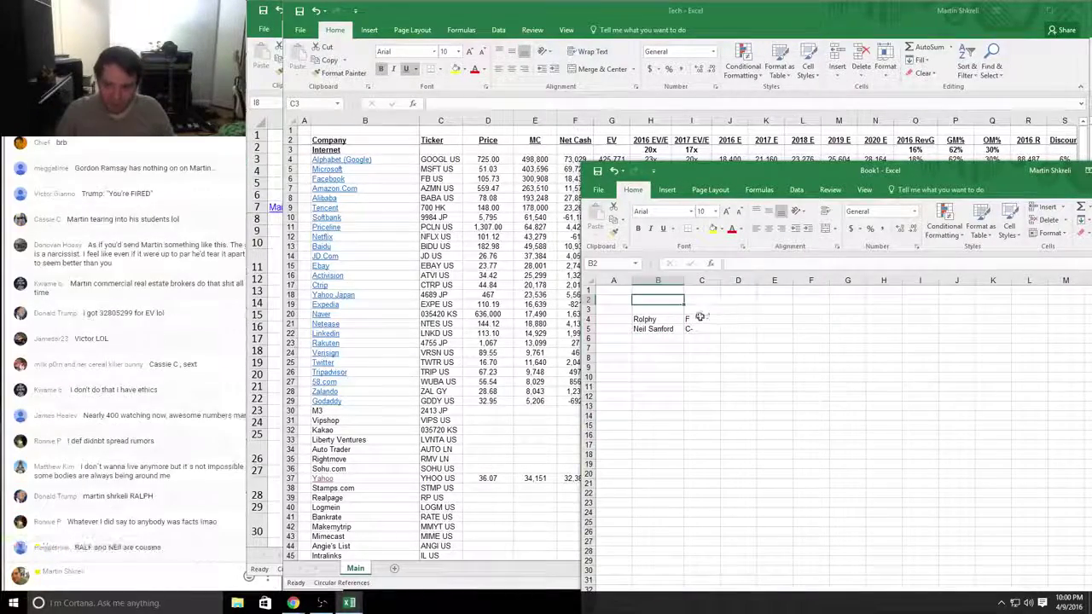
Step: Change the C4 rating to TRASH, correct the B4 name, and widen columns B and C
{"action": "left_click", "coordinate": [702, 319]}
{"action": "type", "text": "F-"}
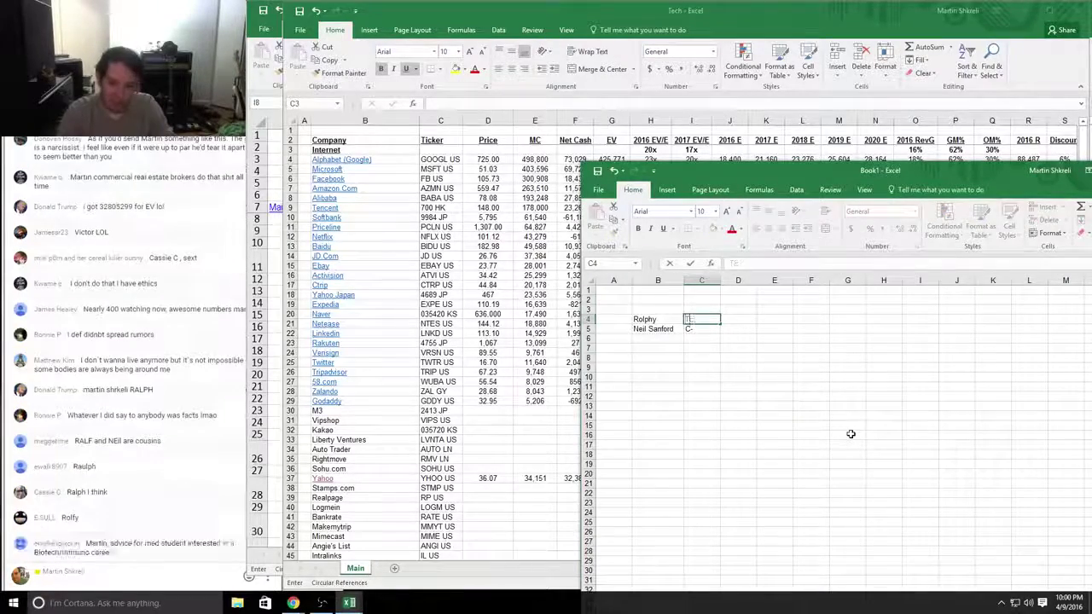
{"action": "key", "text": "BackSpace"}
{"action": "key", "text": "BackSpace"}
{"action": "type", "text": "TRRASH"}
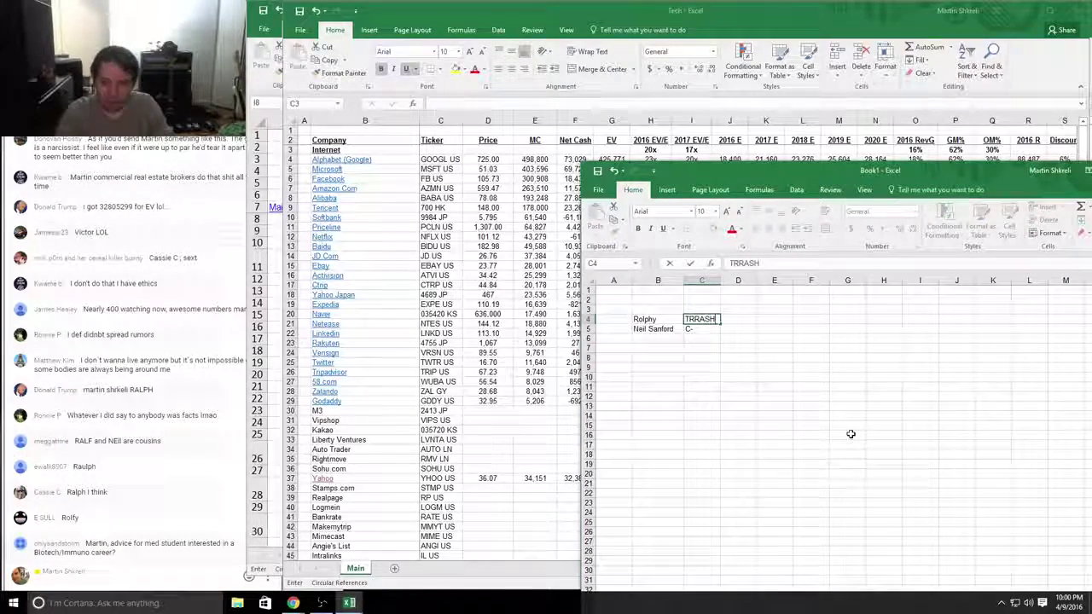
{"action": "key", "text": "BackSpace"}
{"action": "key", "text": "BackSpace"}
{"action": "key", "text": "BackSpace"}
{"action": "key", "text": "BackSpace"}
{"action": "key", "text": "BackSpace"}
{"action": "type", "text": "RASH"}
{"action": "key", "text": "Left"}
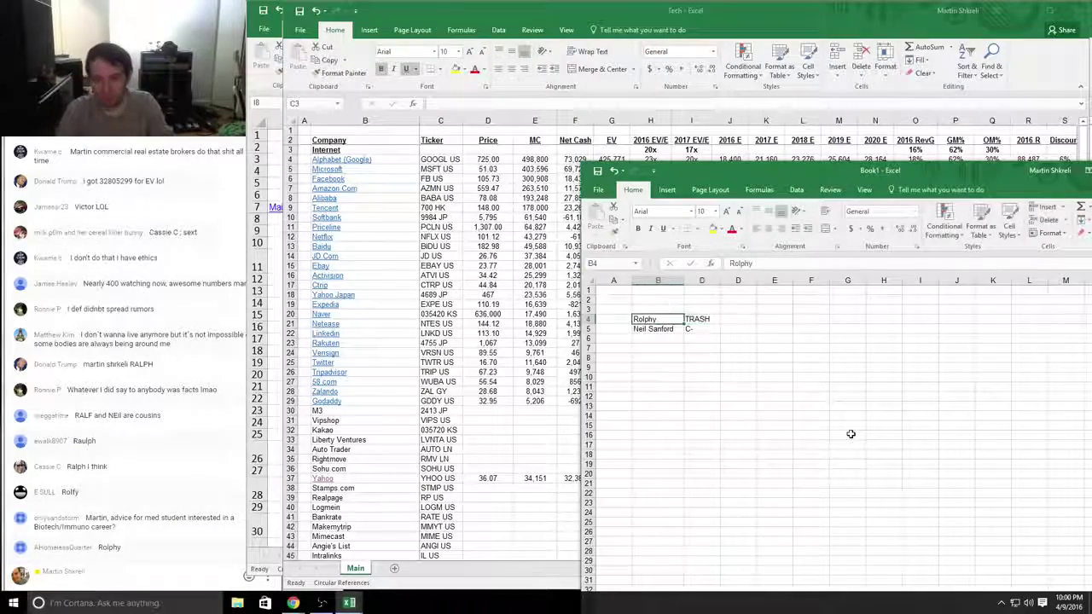
{"action": "type", "text": "Rolphy"}
{"action": "key", "text": "Return"}
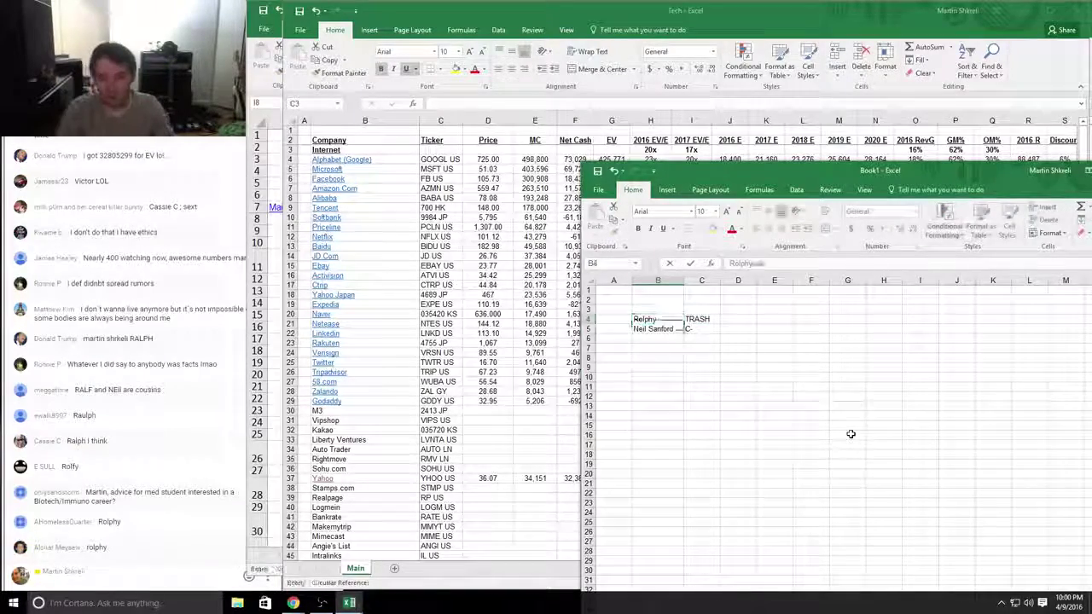
{"action": "key", "text": "Return"}
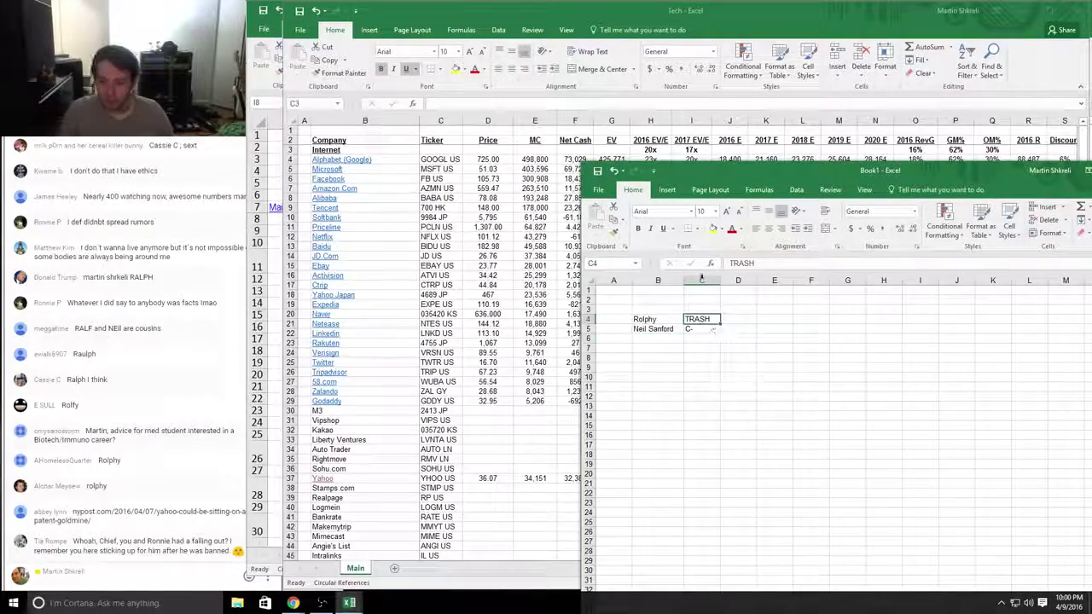
{"action": "left_click_drag", "start_coordinate": [720, 279], "coordinate": [697, 280]}
{"action": "left_click", "coordinate": [663, 339]}
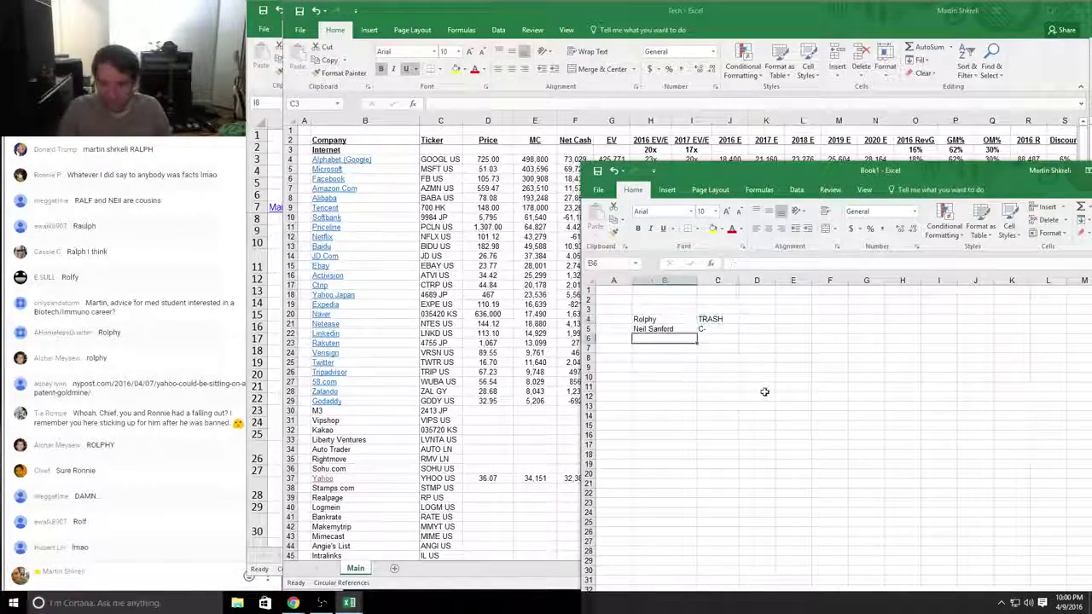
{"action": "key", "text": "alt+Tab"}
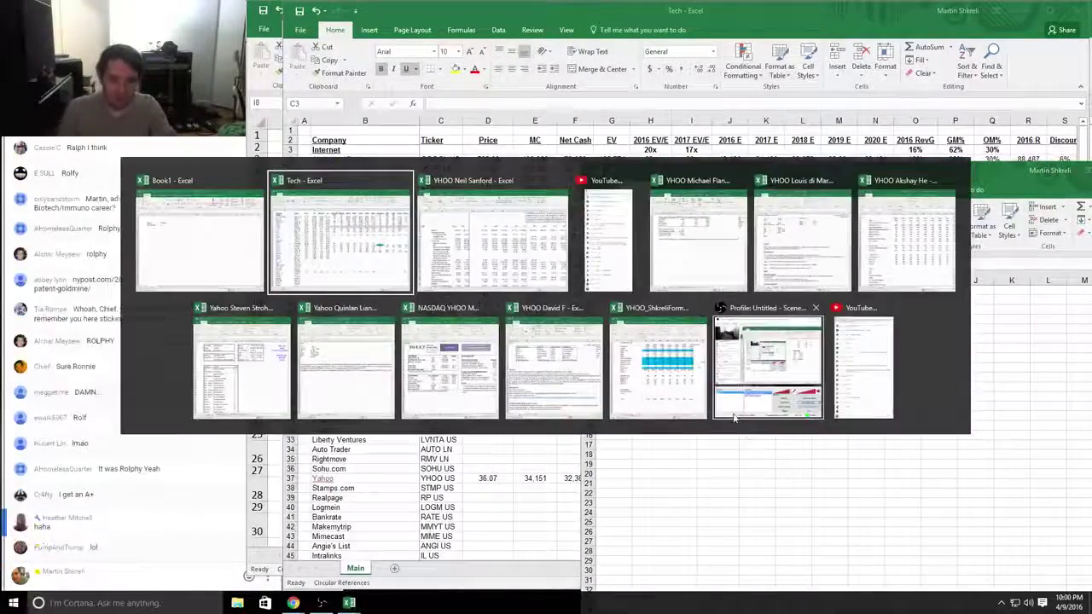
Step: Add bold 'Rating' and 'Comments' headers in C3 and D3
{"action": "key", "text": "alt+Tab"}
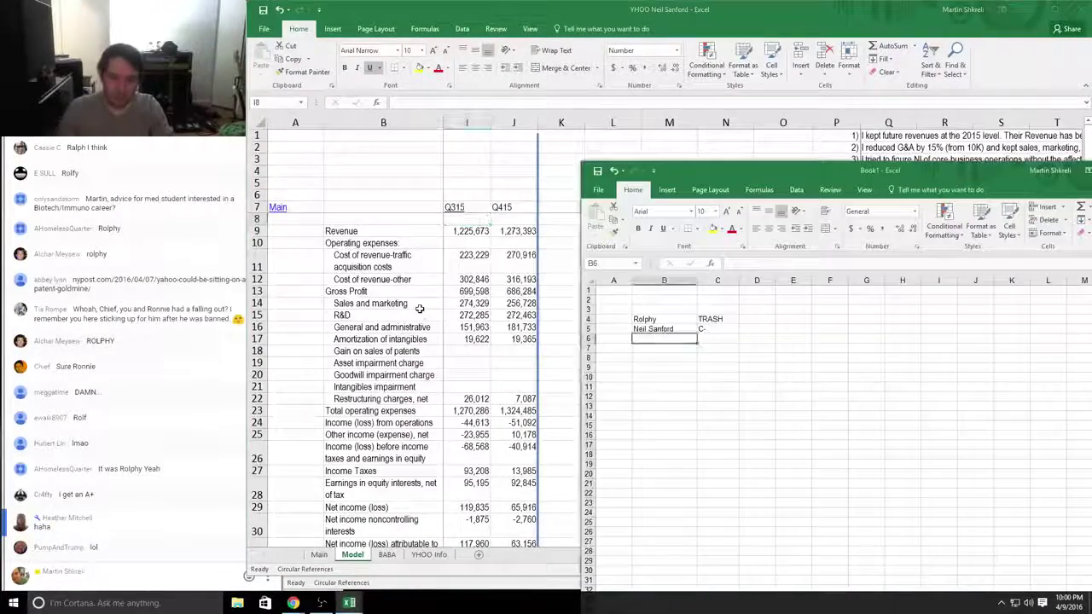
{"action": "key", "text": "Up"}
{"action": "key", "text": "Right"}
{"action": "key", "text": "Right"}
{"action": "type", "text": "Fo"}
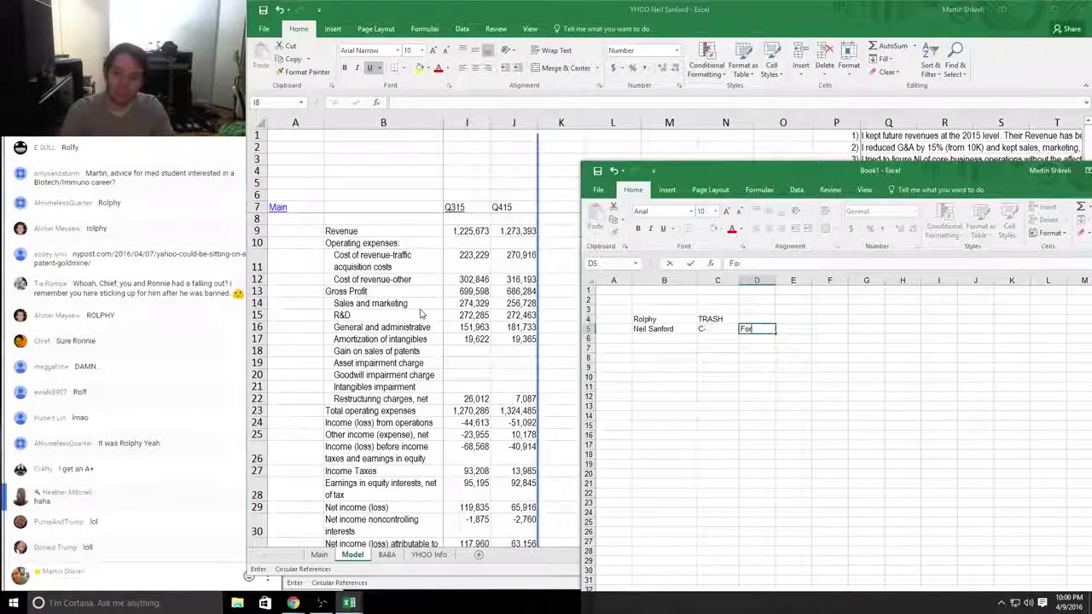
{"action": "key", "text": "Escape"}
{"action": "key", "text": "Up"}
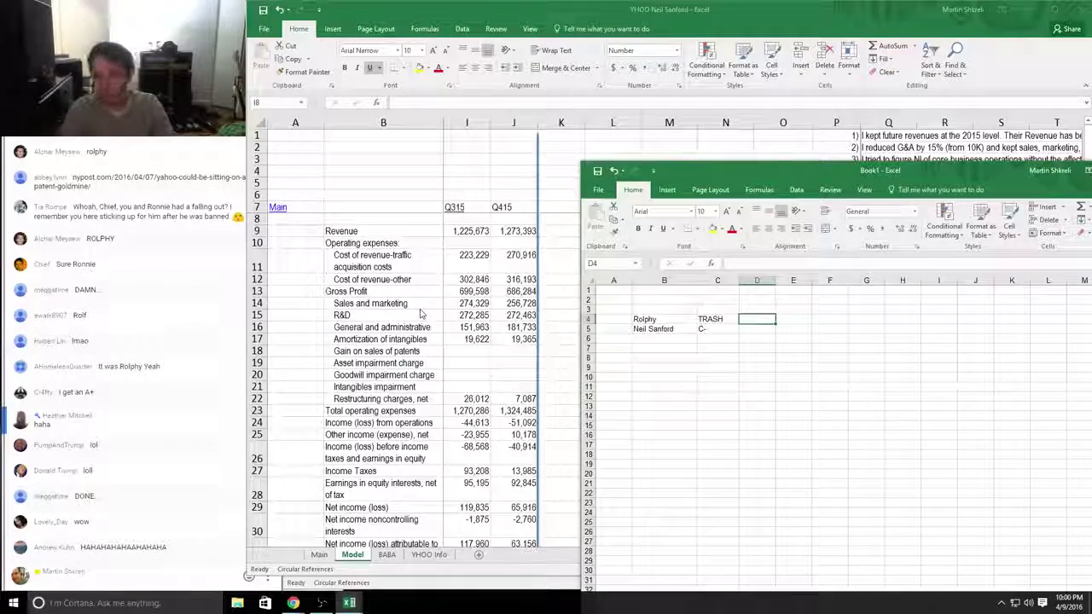
{"action": "key", "text": "Up"}
{"action": "type", "text": "Comments"}
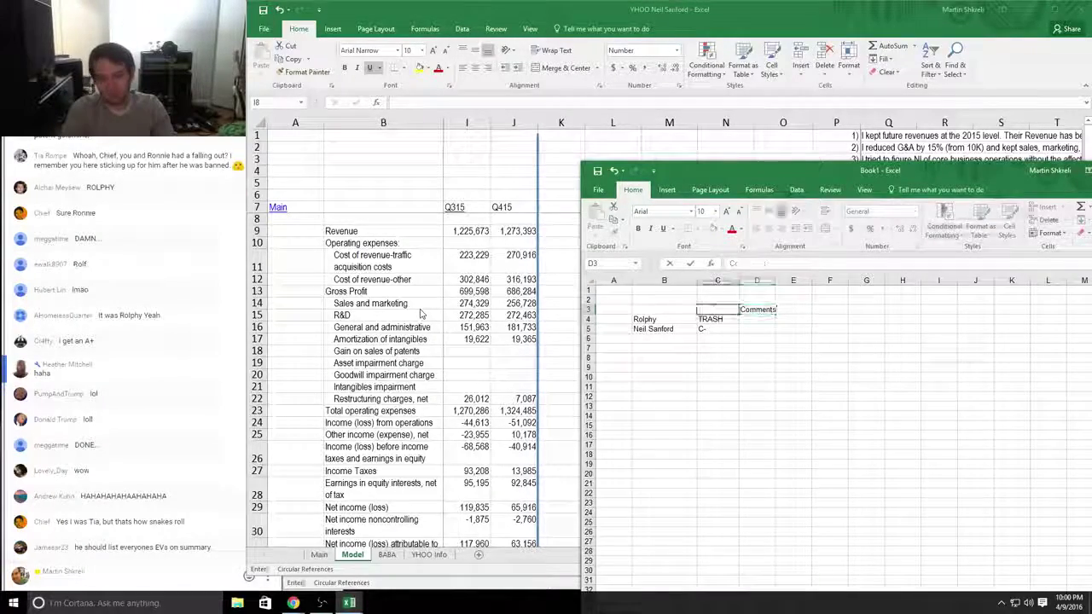
{"action": "key", "text": "Left"}
{"action": "type", "text": "Rating"}
{"action": "key", "text": "shift+Right"}
{"action": "key", "text": "ctrl+b"}
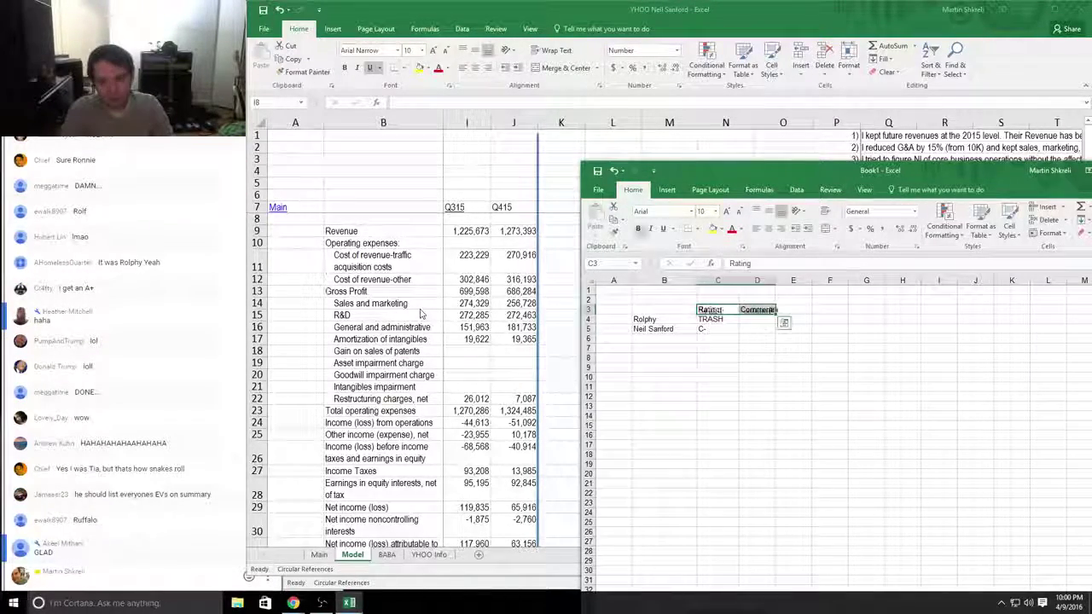
Step: Write a Glad-bag comment in D4 and a Yahoo Japan $8bn critique in D5
{"action": "key", "text": "Down"}
{"action": "key", "text": "Right"}
{"action": "type", "text": "g"}
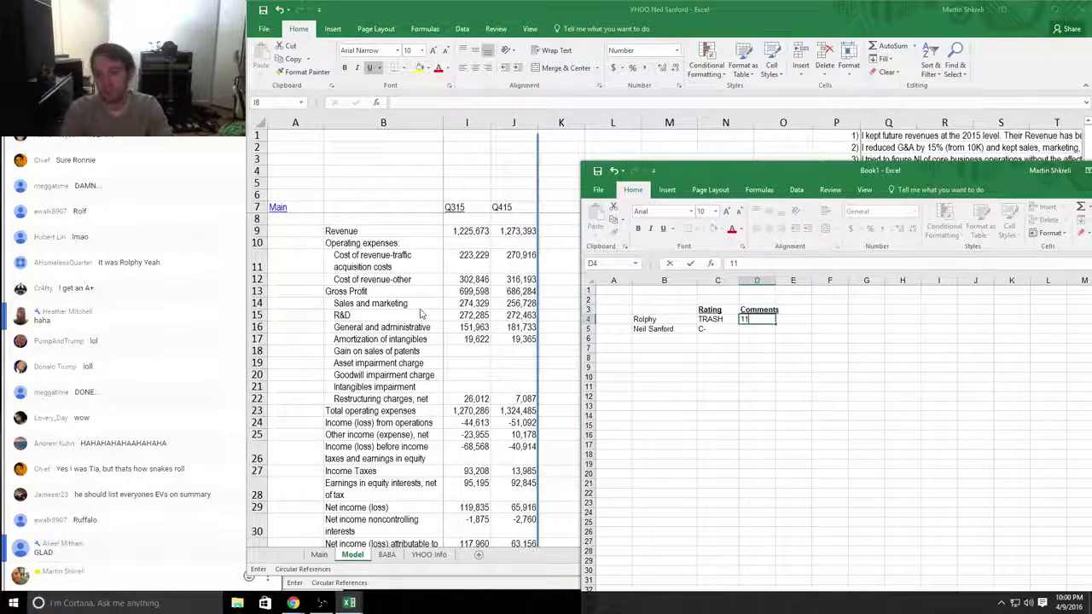
{"action": "type", "text": "1 gal"}
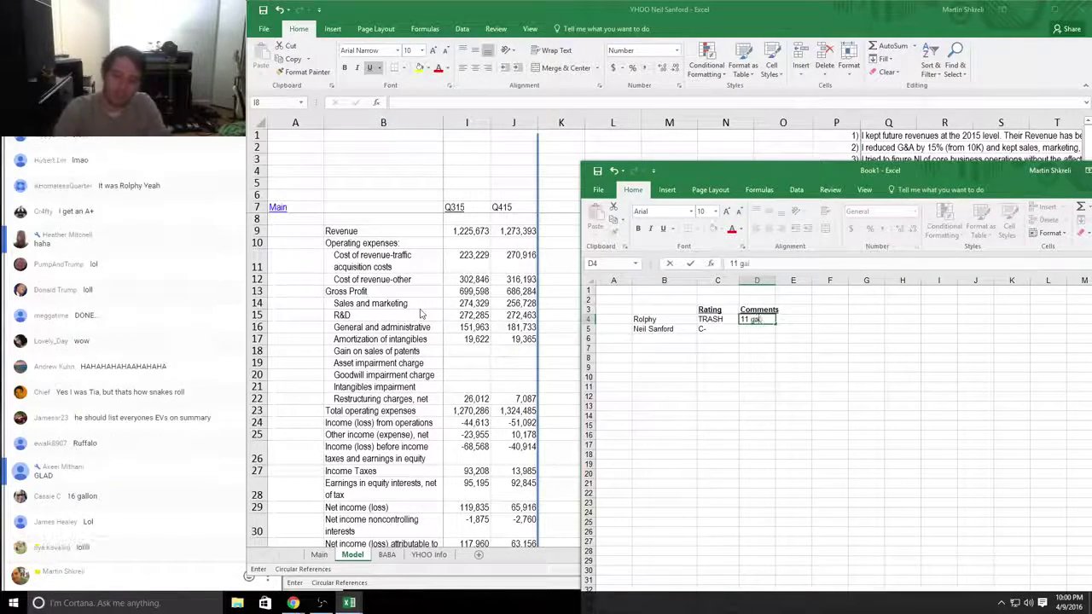
{"action": "type", "text": "lon Glad bag with"}
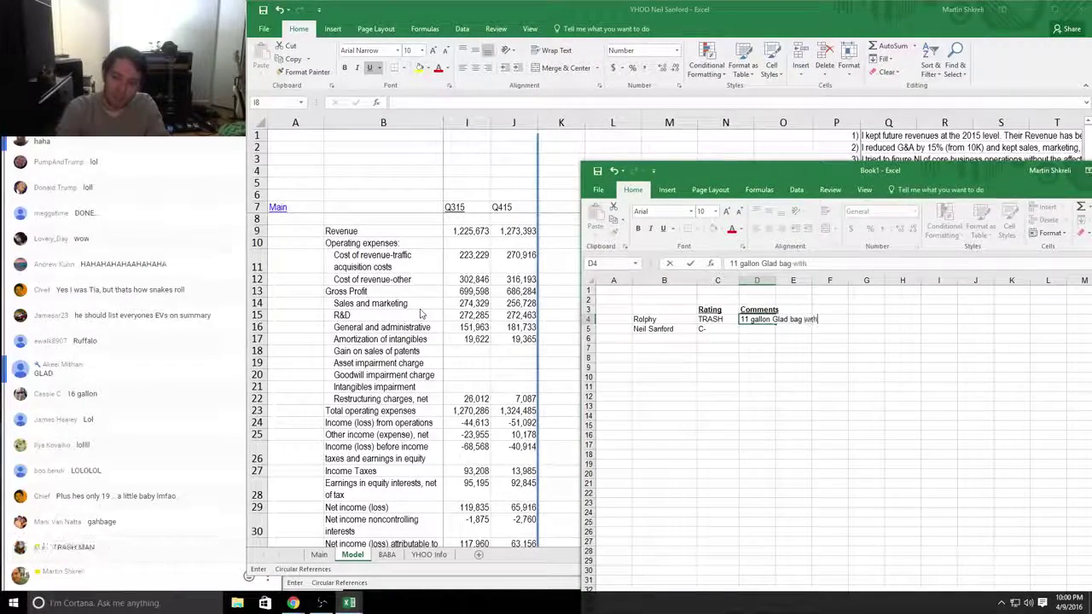
{"action": "type", "text": " drawstring and "}
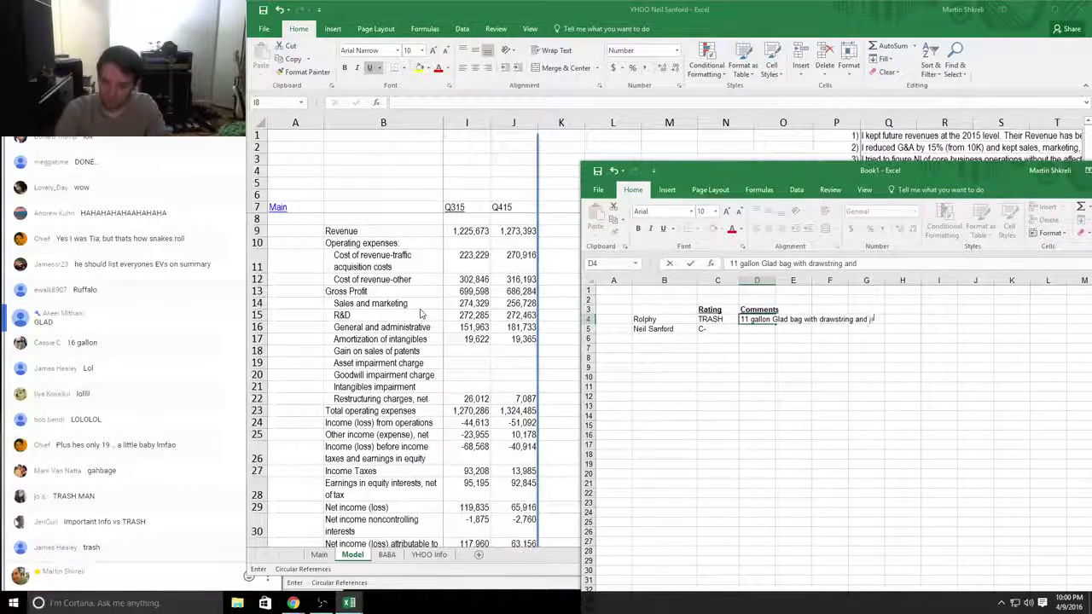
{"action": "type", "text": "odor protection"}
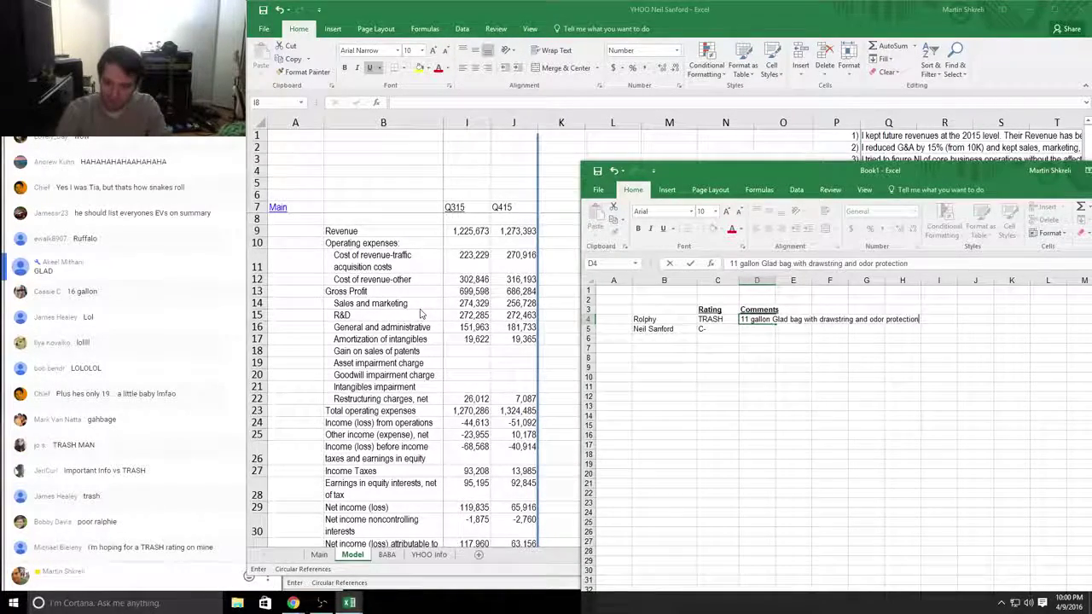
{"action": "key", "text": "Return"}
{"action": "type", "text": "Forgi"}
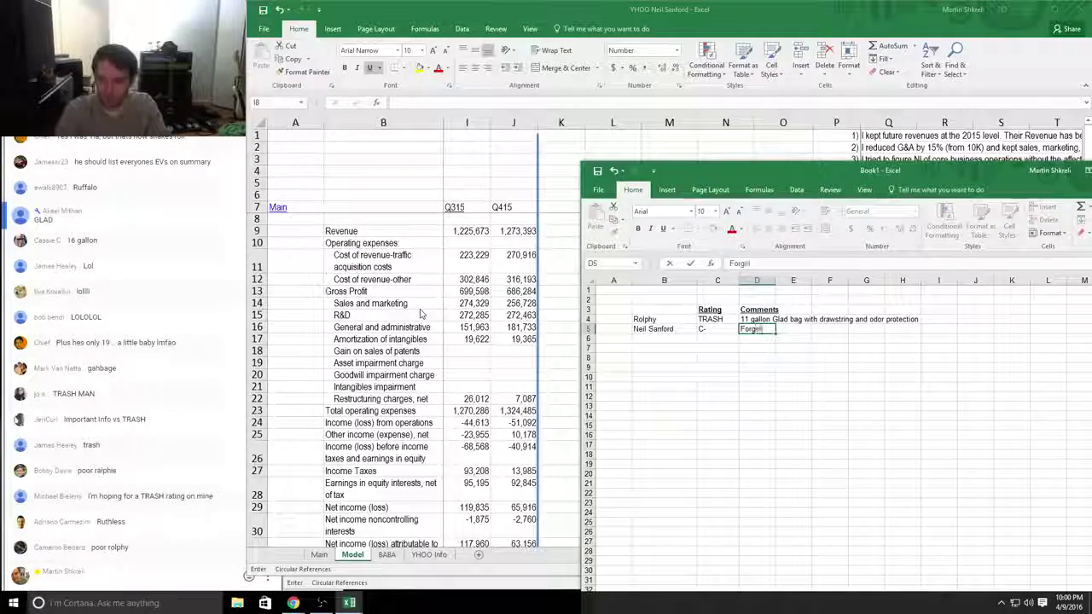
{"action": "type", "text": "ts that Yahoo Japan "}
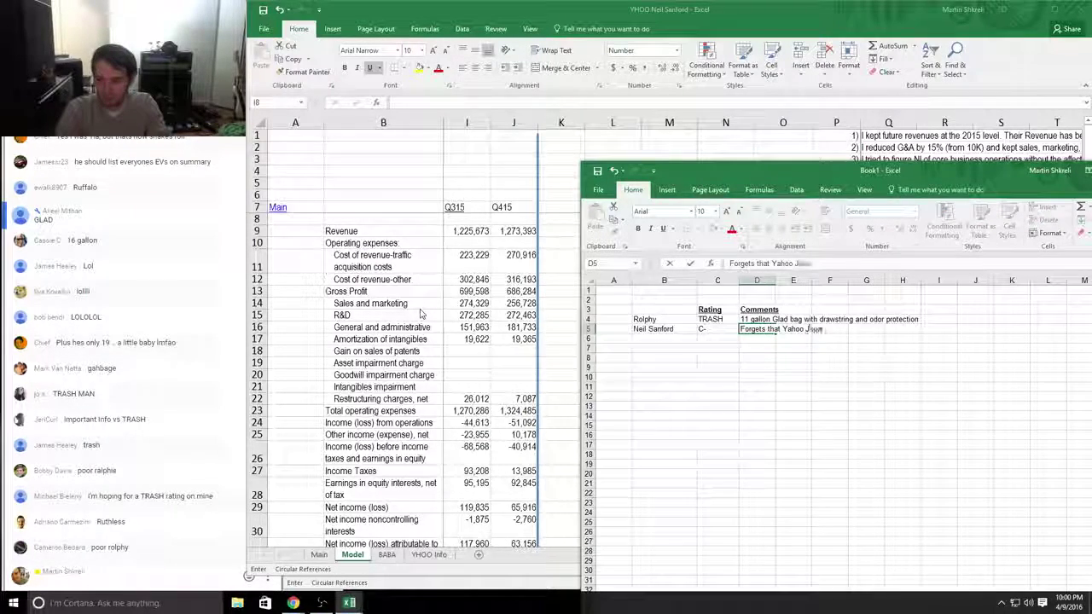
{"action": "type", "text": "is actual"}
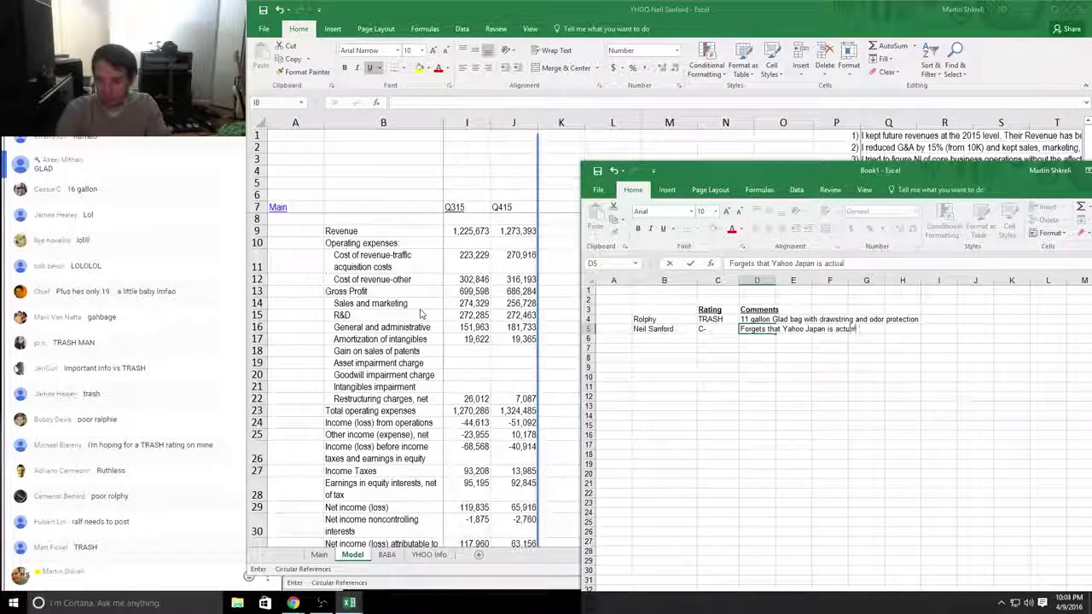
{"action": "type", "text": "ly worth $8"}
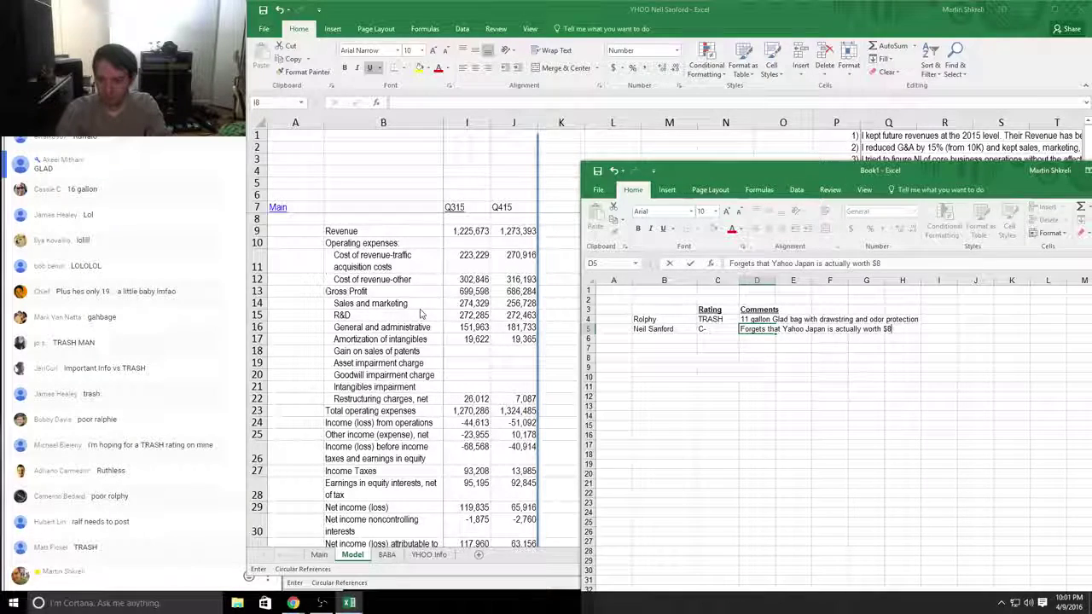
{"action": "type", "text": "bn. Oh"}
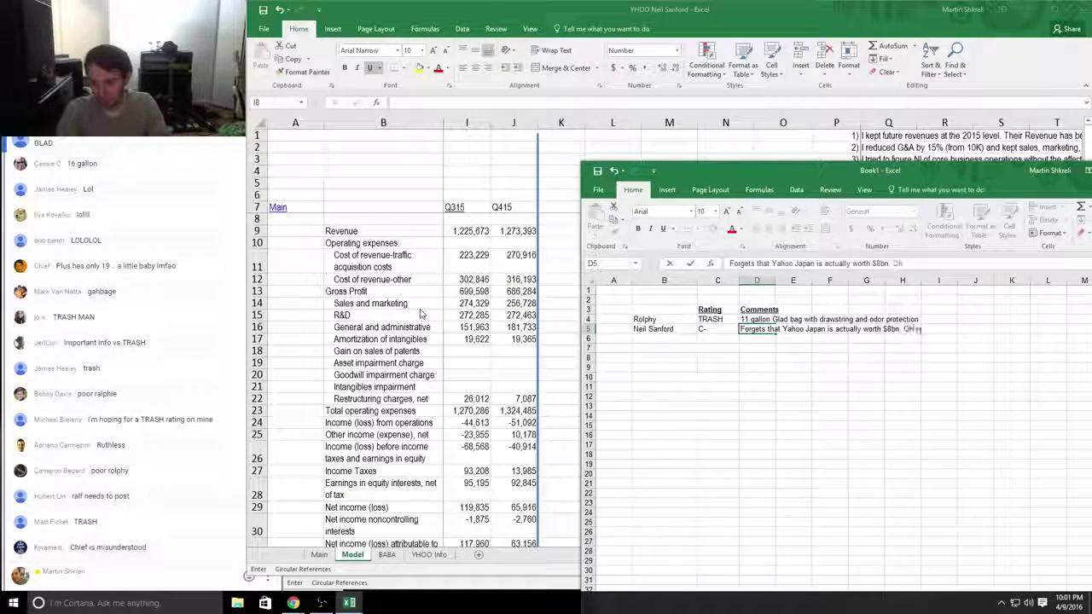
{"action": "type", "text": " well. What's $8"}
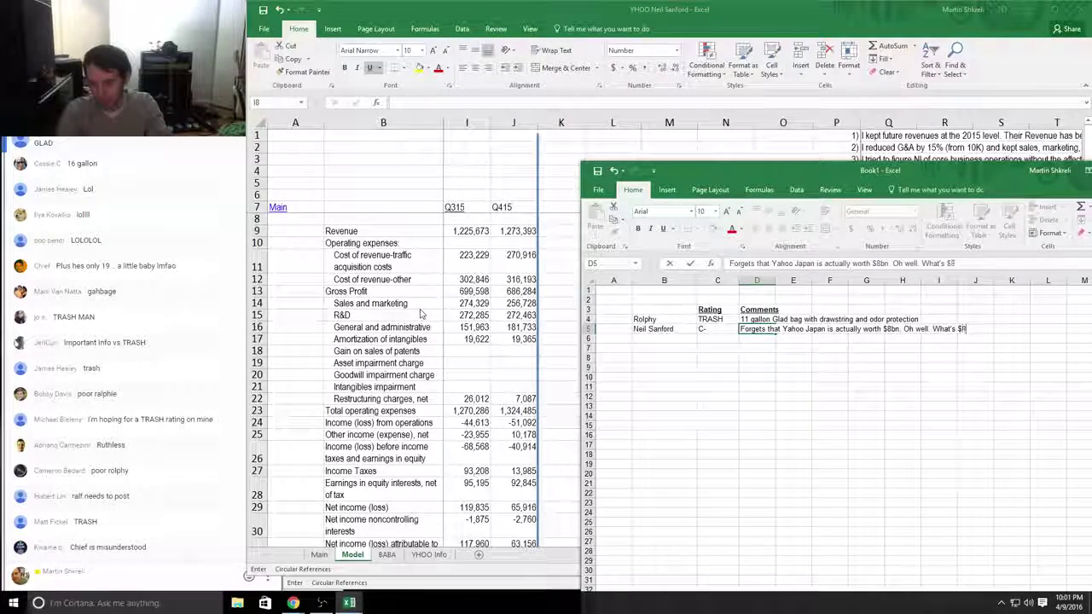
{"action": "type", "text": "bn between i"}
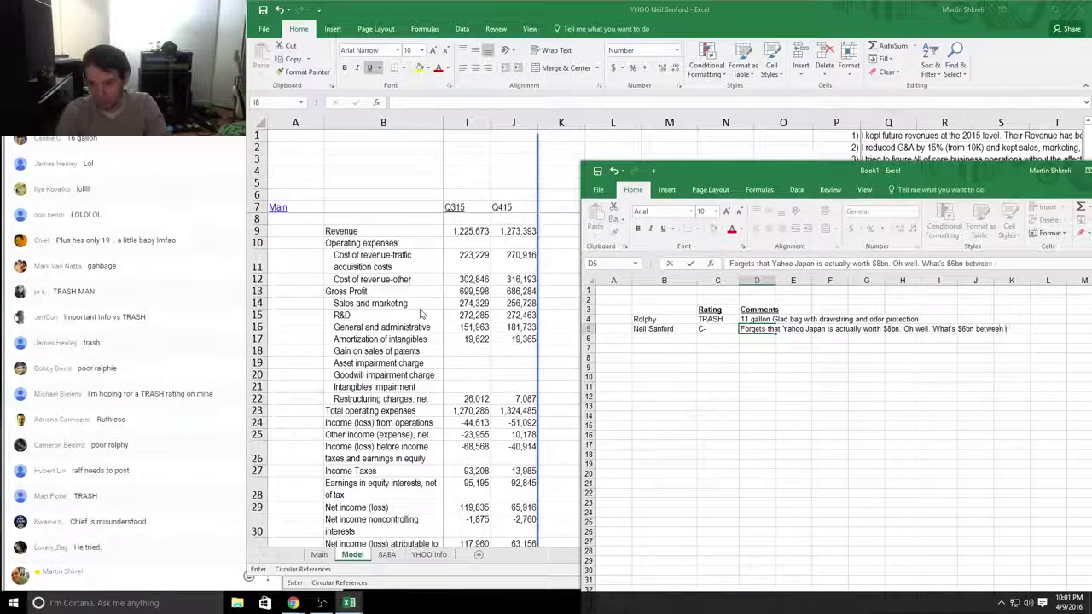
{"action": "key", "text": "BackSpace"}
{"action": "type", "text": "friends, right?"}
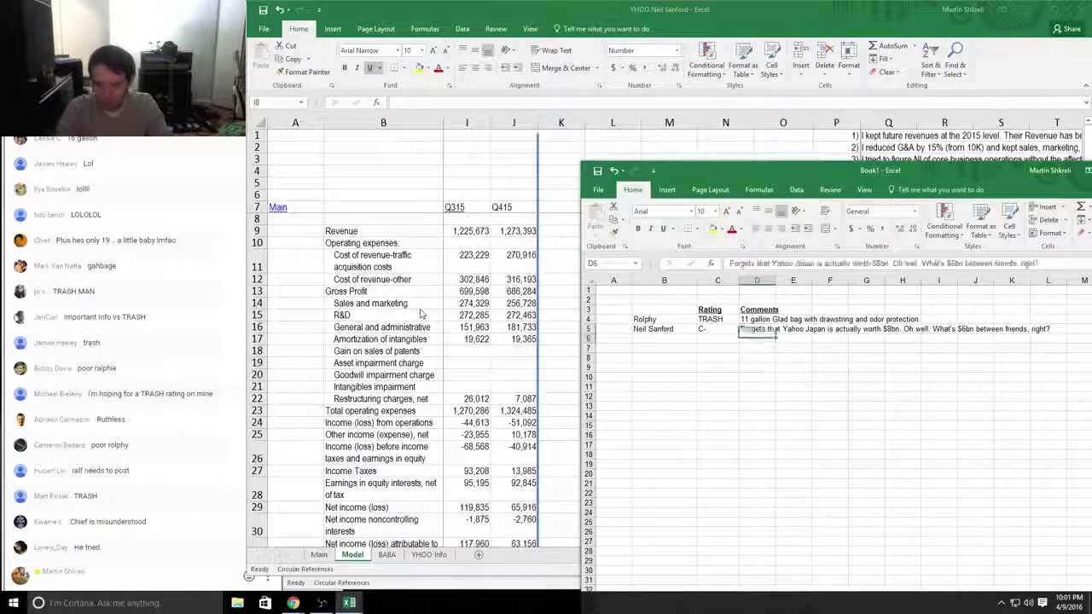
{"action": "key", "text": "F2"}
{"action": "key", "text": "Return"}
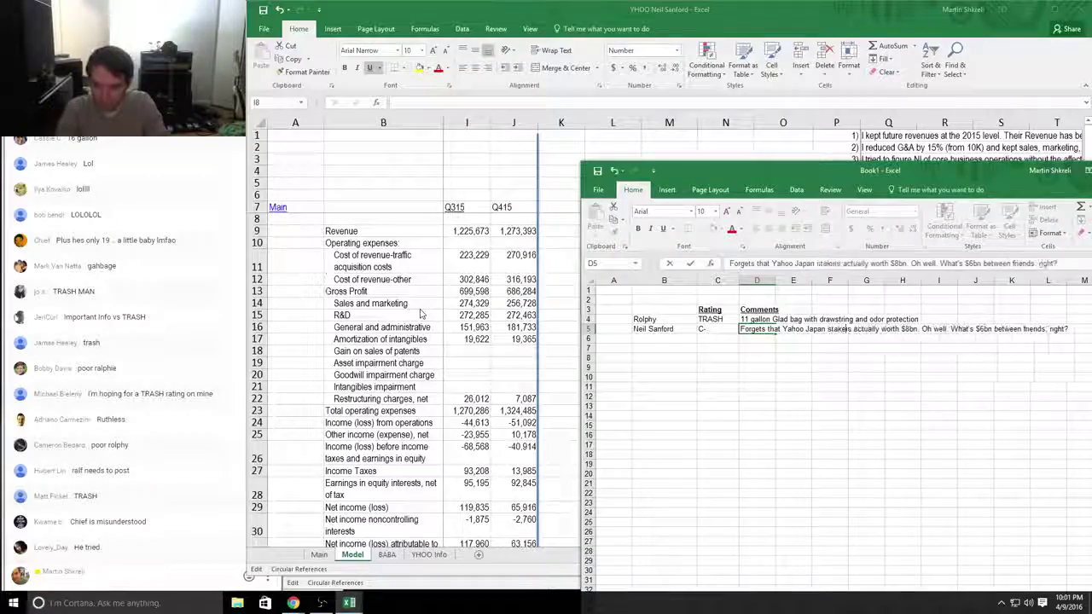
Step: Close the second student's YHOO workbook without saving and start typing 'Terrible'
{"action": "key", "text": "alt+Tab"}
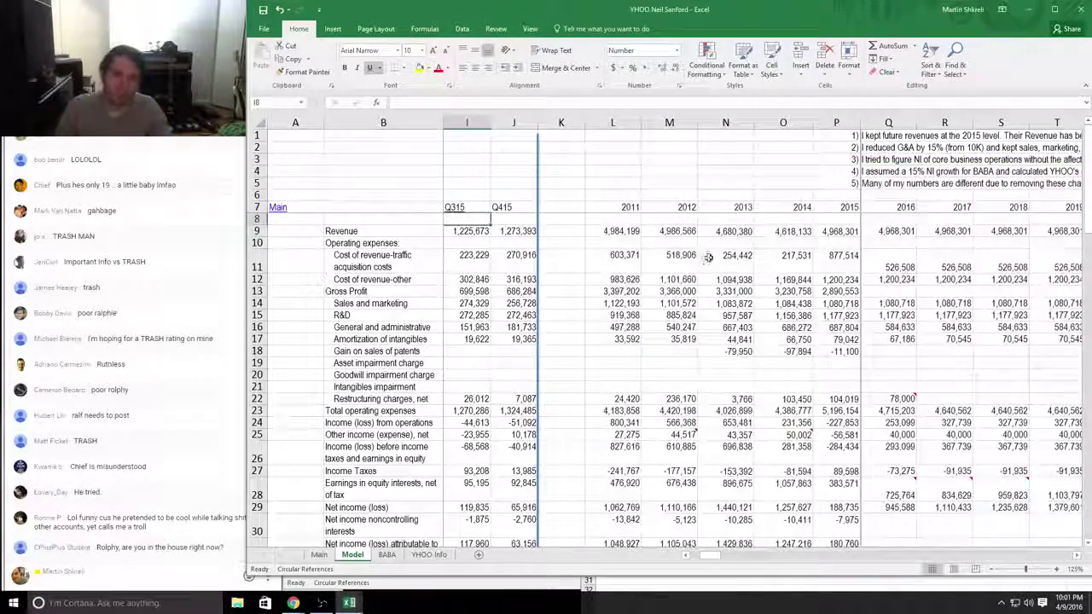
{"action": "key", "text": "alt+F4"}
{"action": "key", "text": "n"}
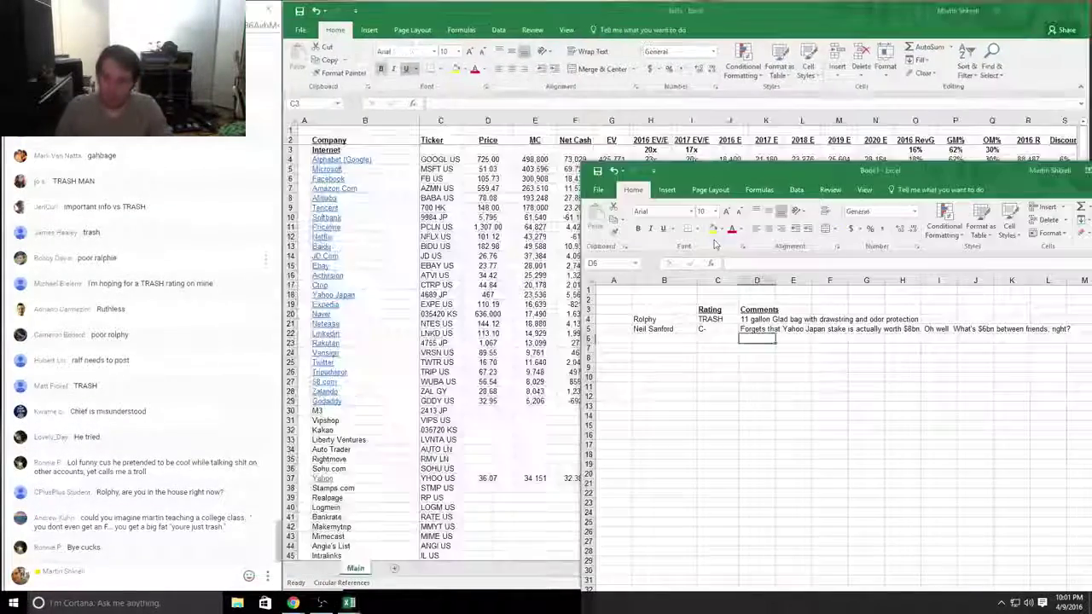
{"action": "type", "text": "Terrible"}
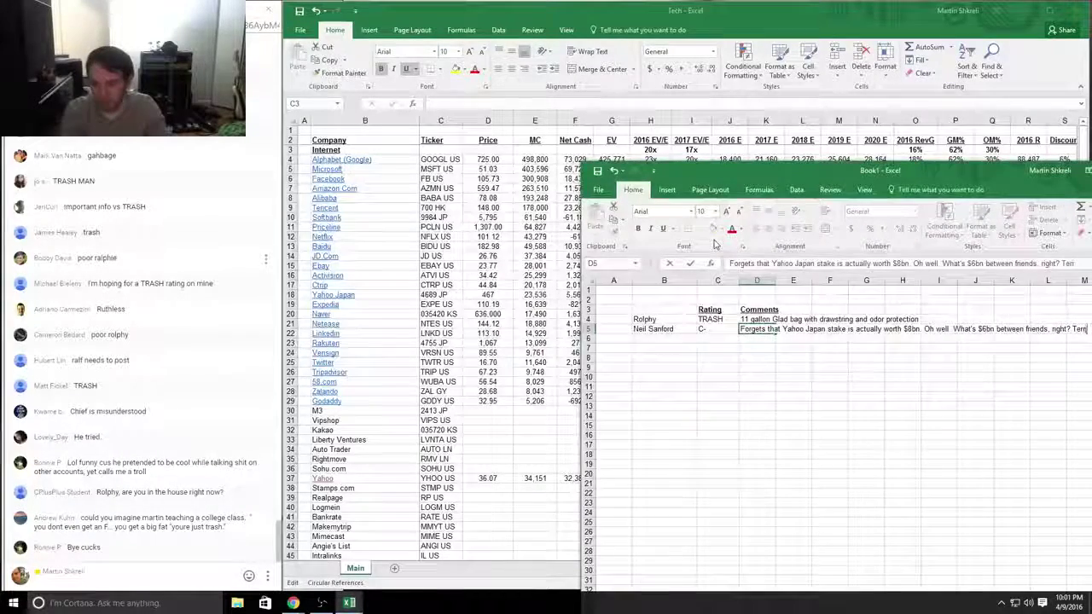
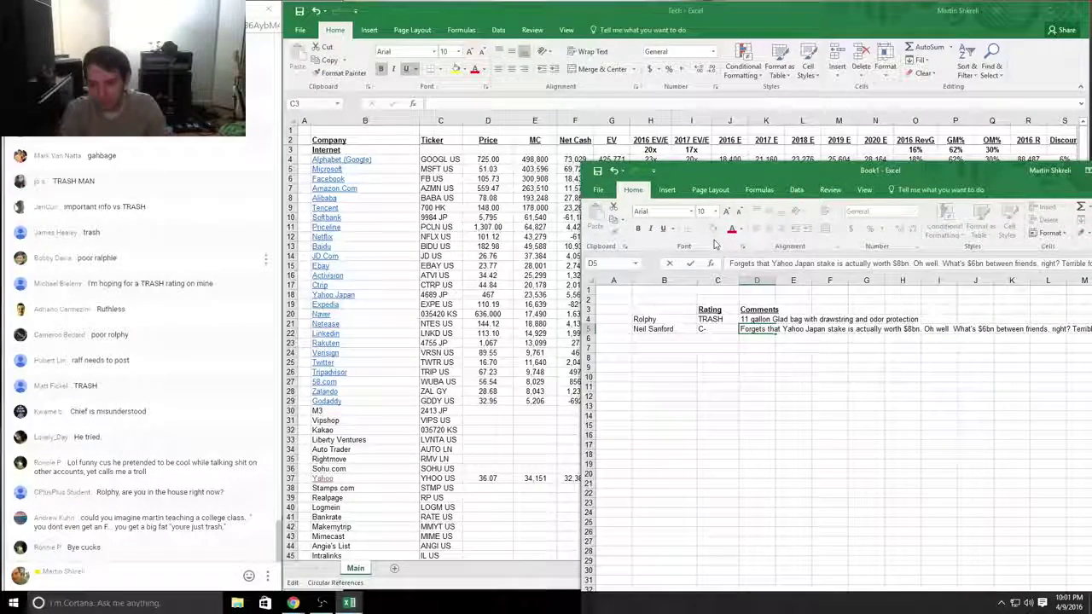
Step: Commit the second student's comment, then reposition and widen the grading workbook window
{"action": "key", "text": "Return"}
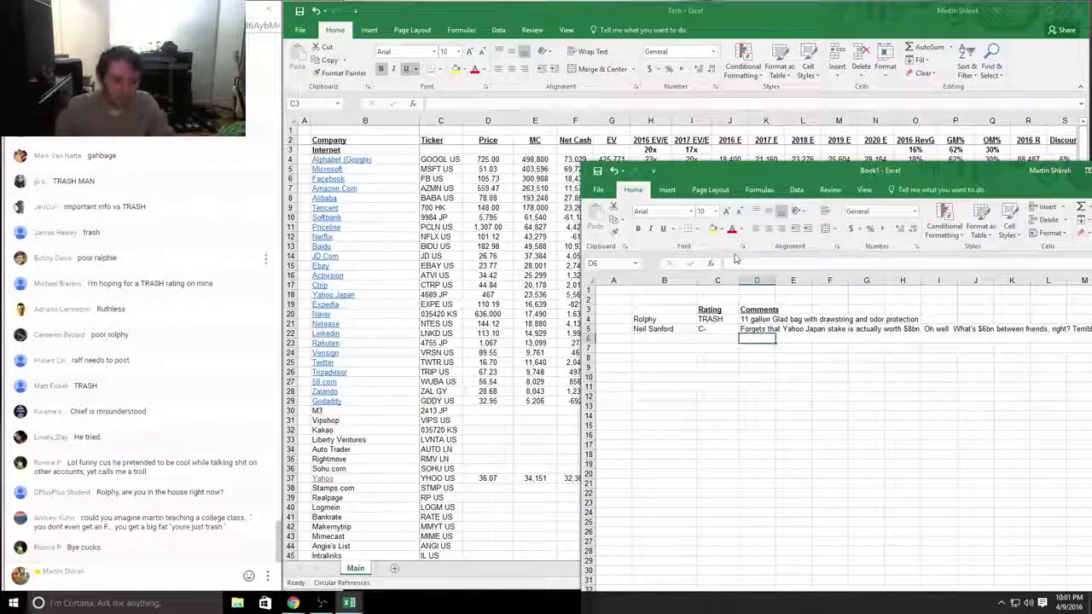
{"action": "left_click_drag", "start_coordinate": [853, 171], "coordinate": [724, 122]}
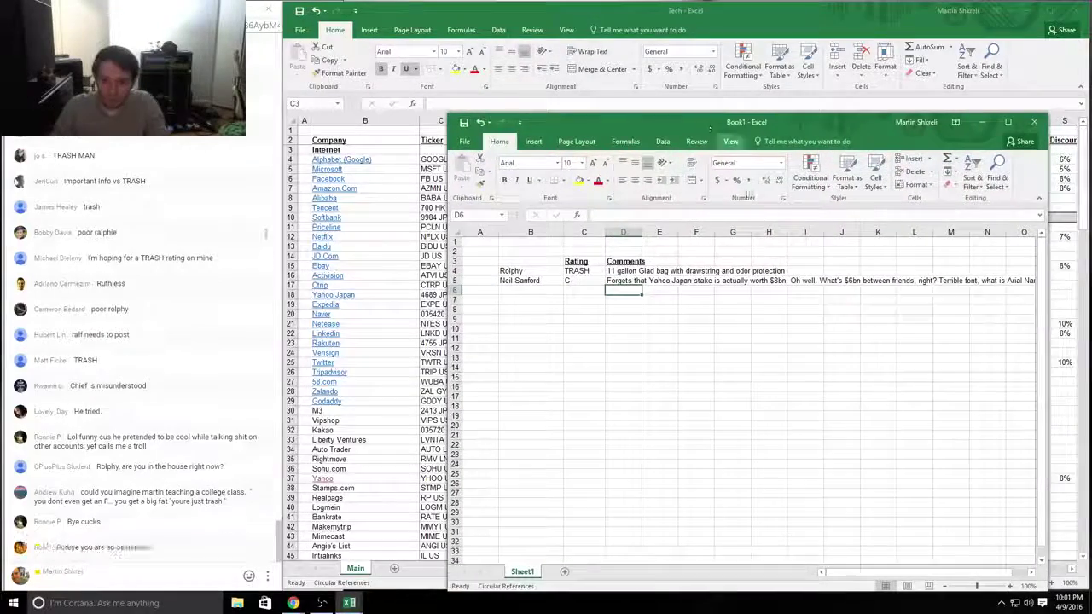
{"action": "left_click_drag", "start_coordinate": [1046, 252], "coordinate": [1086, 252]}
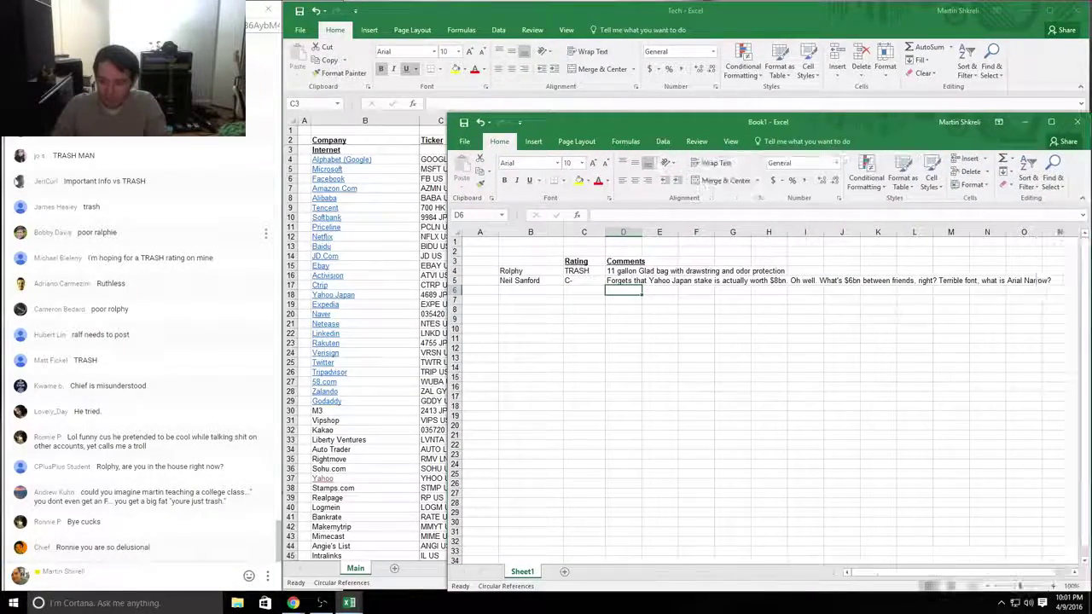
Step: Enter the third student's name in B6 and bring their YHOO workbook forward
{"action": "key", "text": "alt+Tab"}
{"action": "key", "text": "Tab"}
{"action": "key", "text": "Tab"}
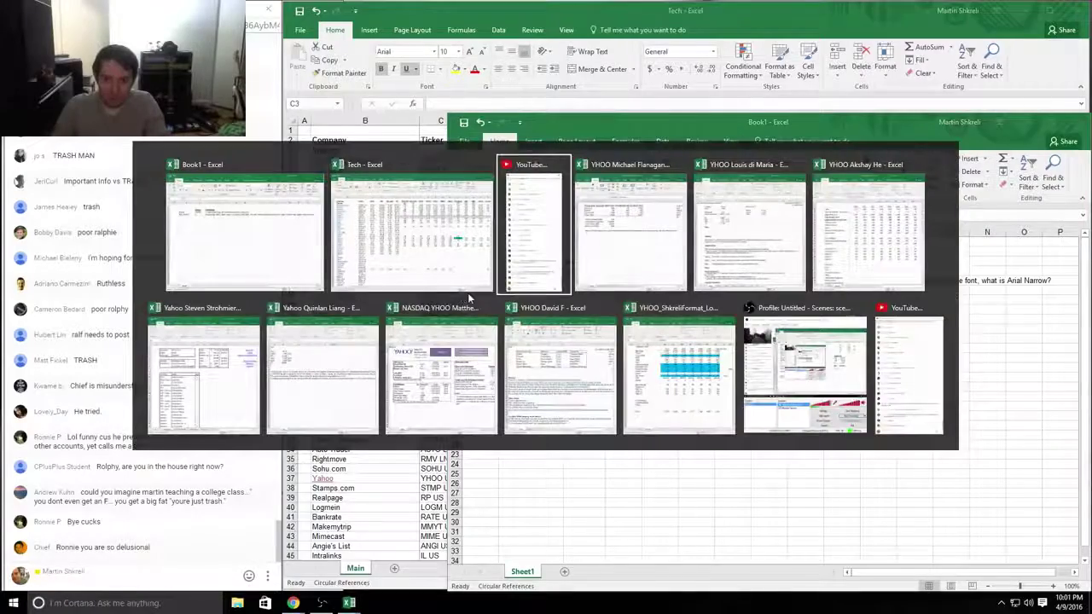
{"action": "key", "text": "alt+Tab"}
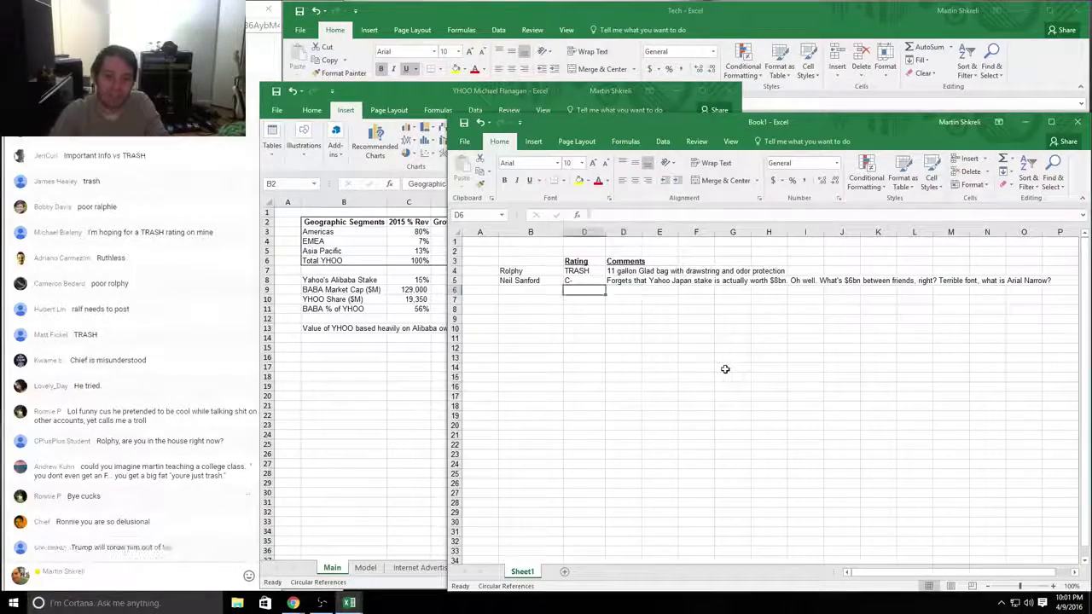
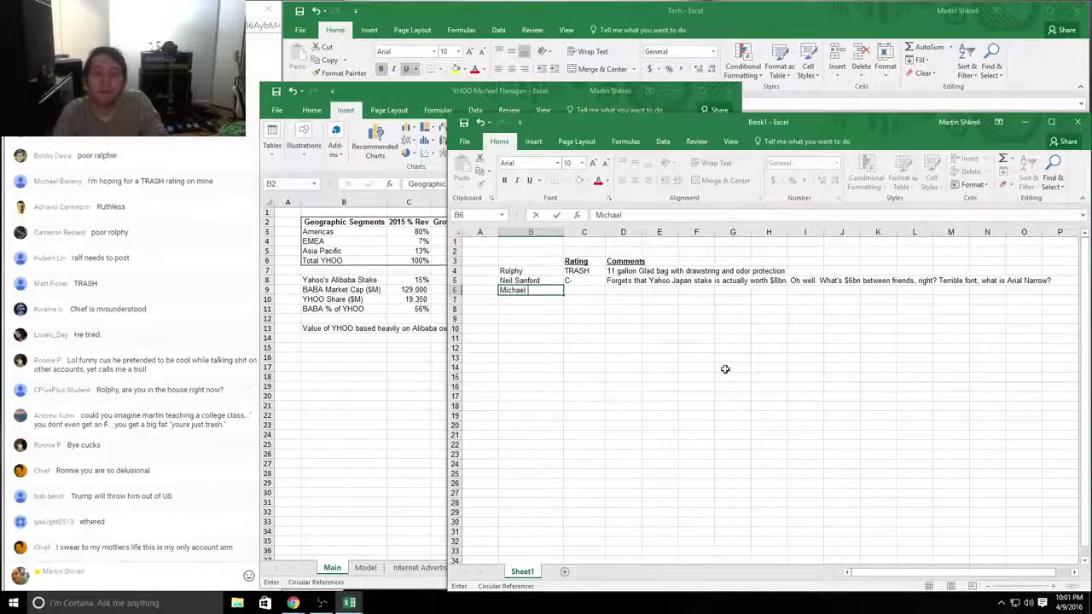
{"action": "key", "text": "Return"}
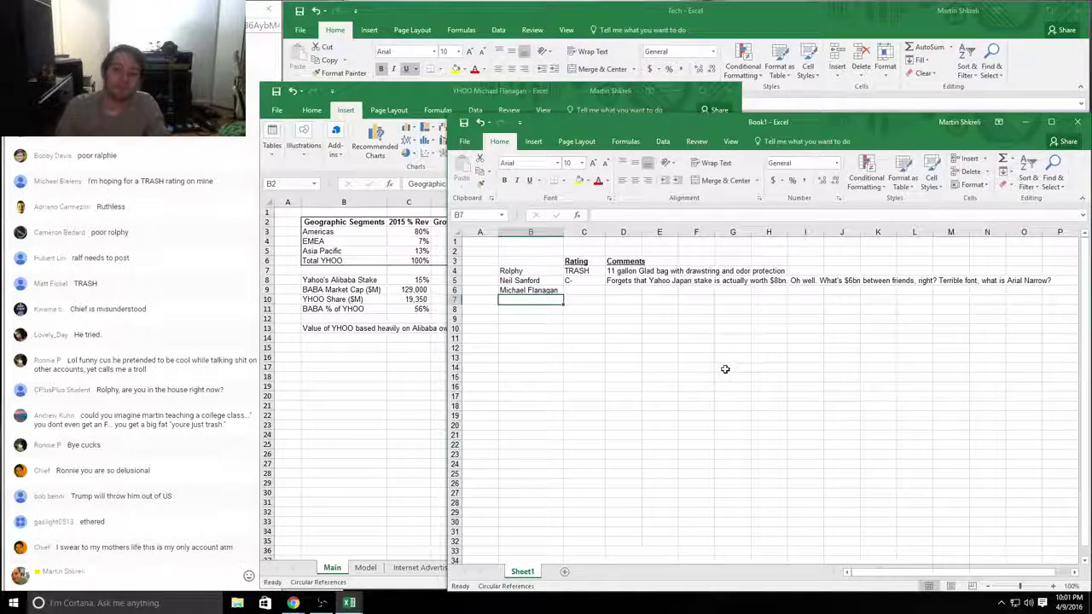
{"action": "key", "text": "alt+Tab"}
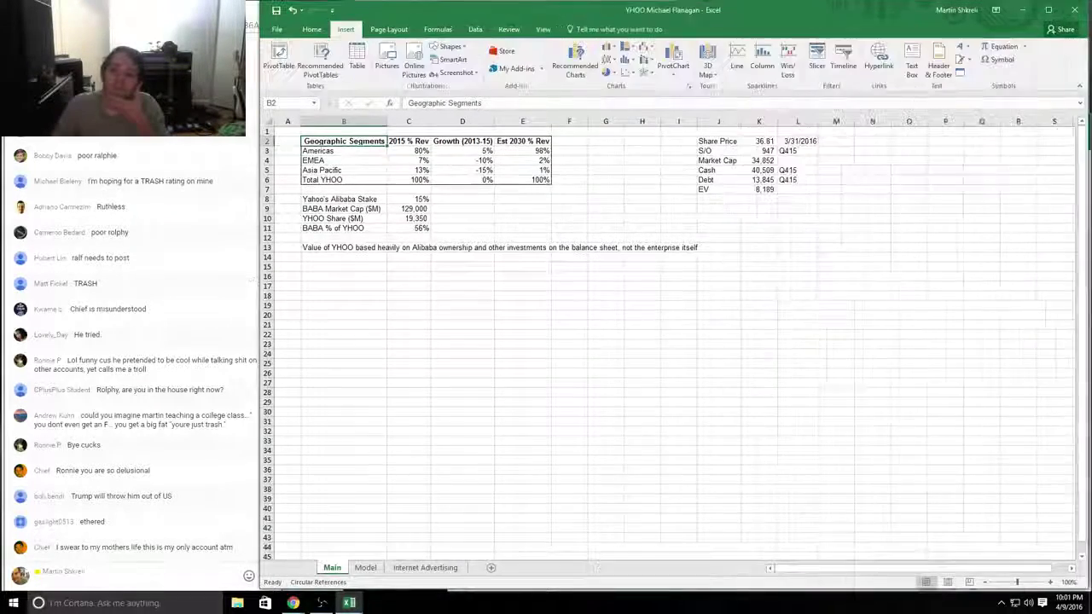
Step: Maximize the YHOO workbook and fill the Cash figure in K5 yellow
{"action": "key", "text": "super+Up"}
{"action": "left_click", "coordinate": [759, 170]}
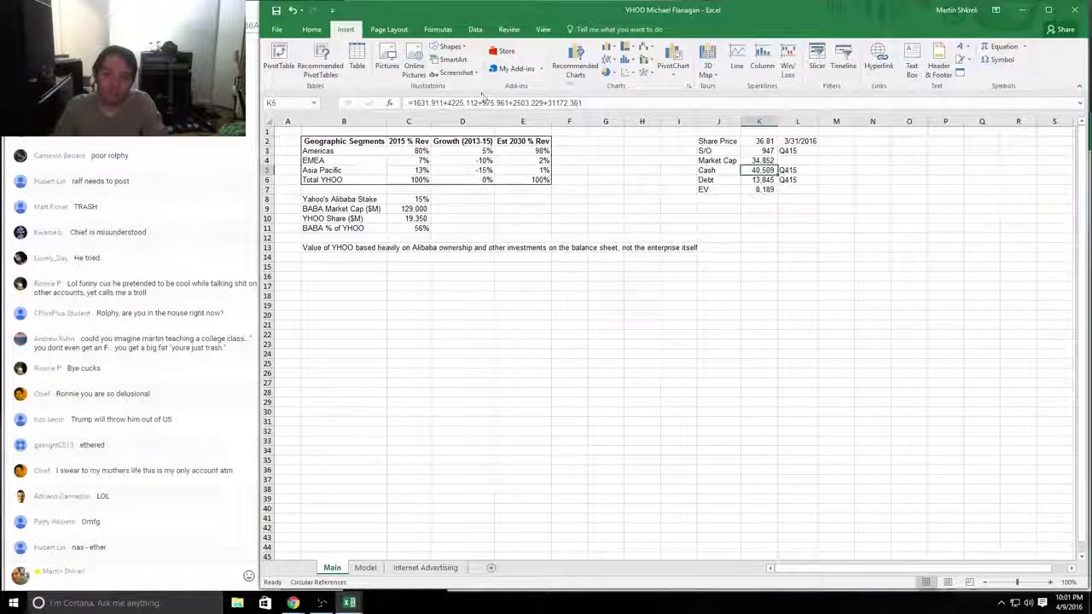
{"action": "left_click", "coordinate": [311, 29]}
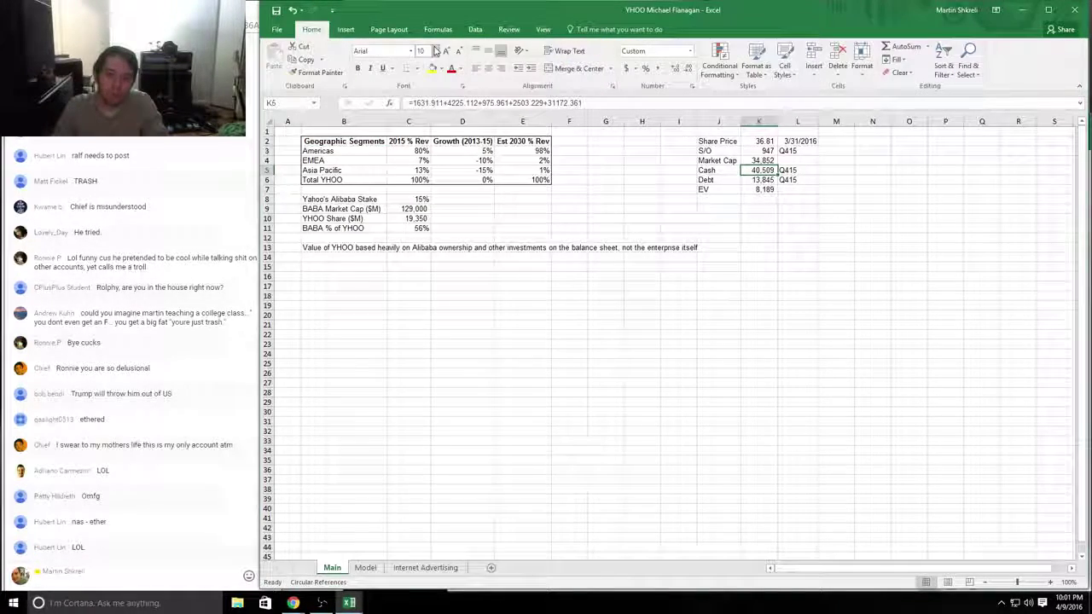
{"action": "left_click", "coordinate": [433, 68]}
{"action": "left_click", "coordinate": [763, 255]}
{"action": "left_click", "coordinate": [761, 188]}
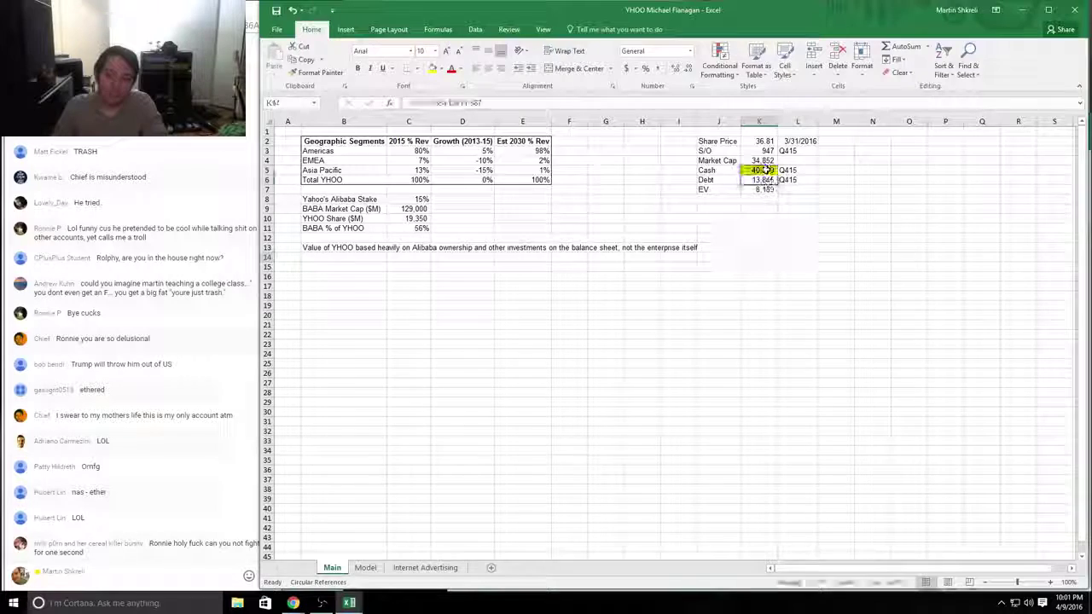
{"action": "left_click", "coordinate": [780, 256]}
{"action": "left_click", "coordinate": [445, 139]}
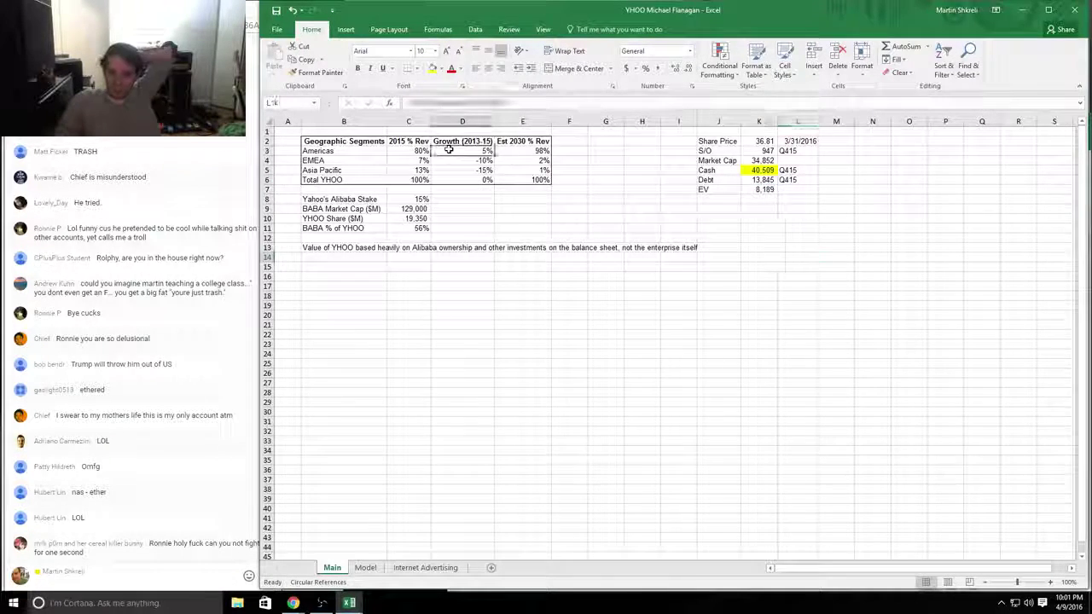
Step: Fill the BABA Market Cap row (129,000) yellow and select D9 beside it
{"action": "left_click_drag", "start_coordinate": [417, 199], "coordinate": [342, 231]}
{"action": "left_click_drag", "start_coordinate": [409, 209], "coordinate": [341, 209]}
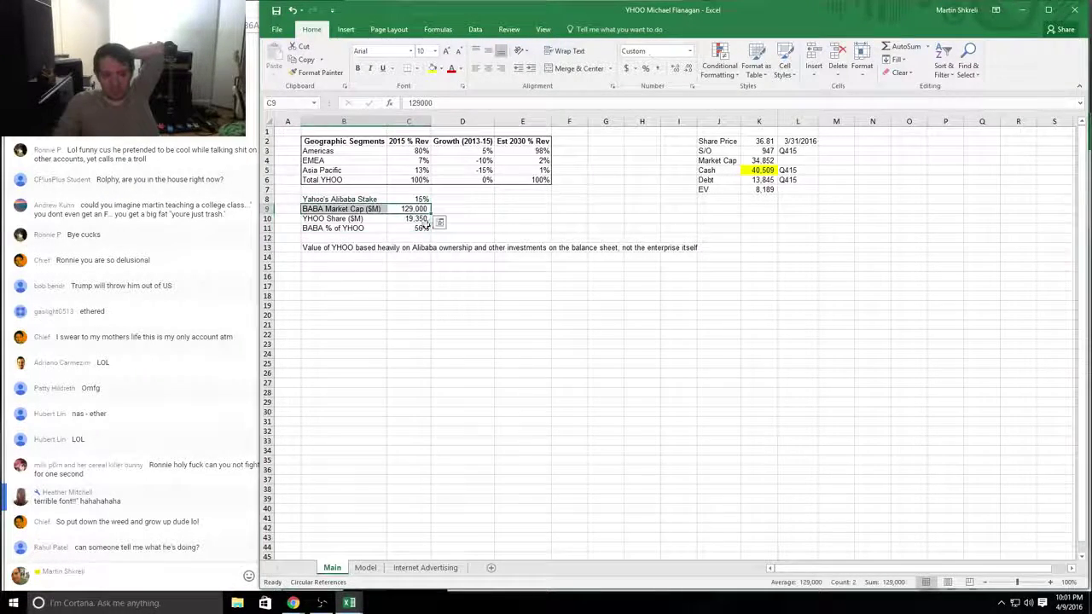
{"action": "left_click", "coordinate": [439, 69]}
{"action": "left_click", "coordinate": [460, 157]}
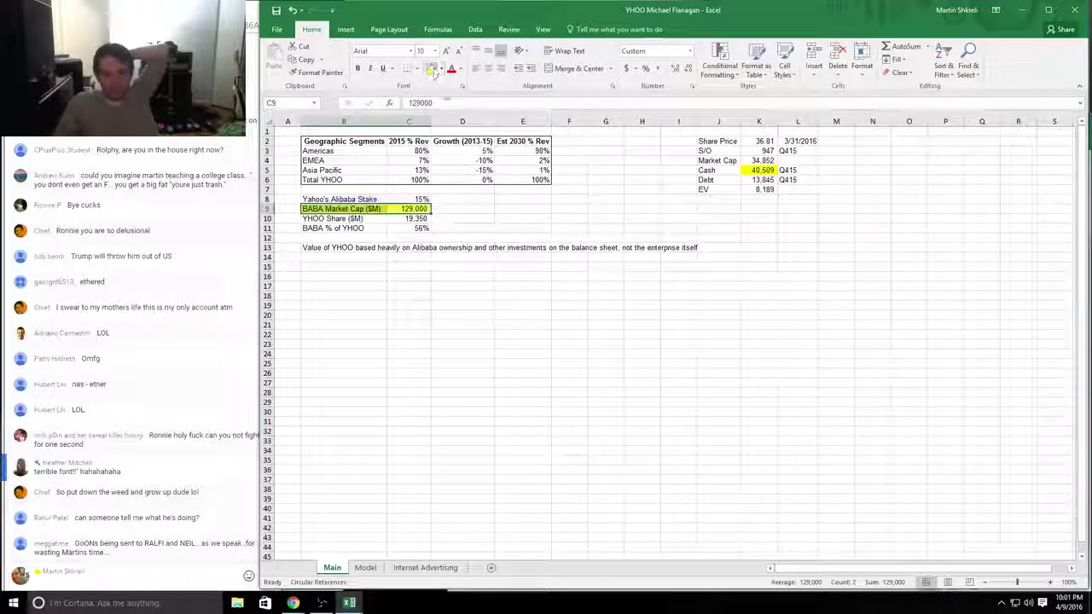
{"action": "left_click_drag", "start_coordinate": [367, 209], "coordinate": [378, 202]}
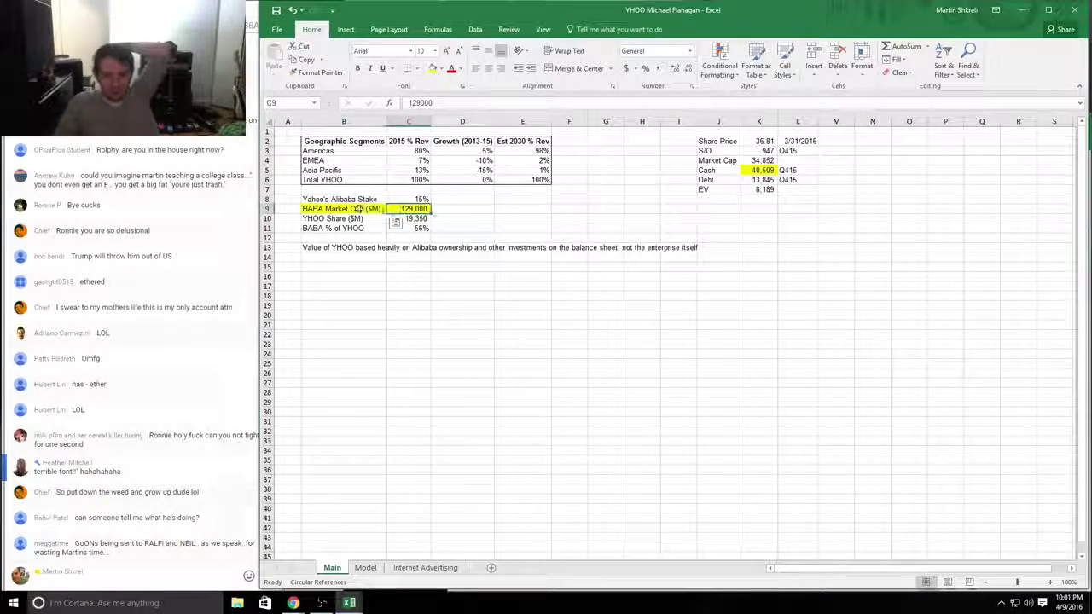
{"action": "left_click", "coordinate": [409, 211]}
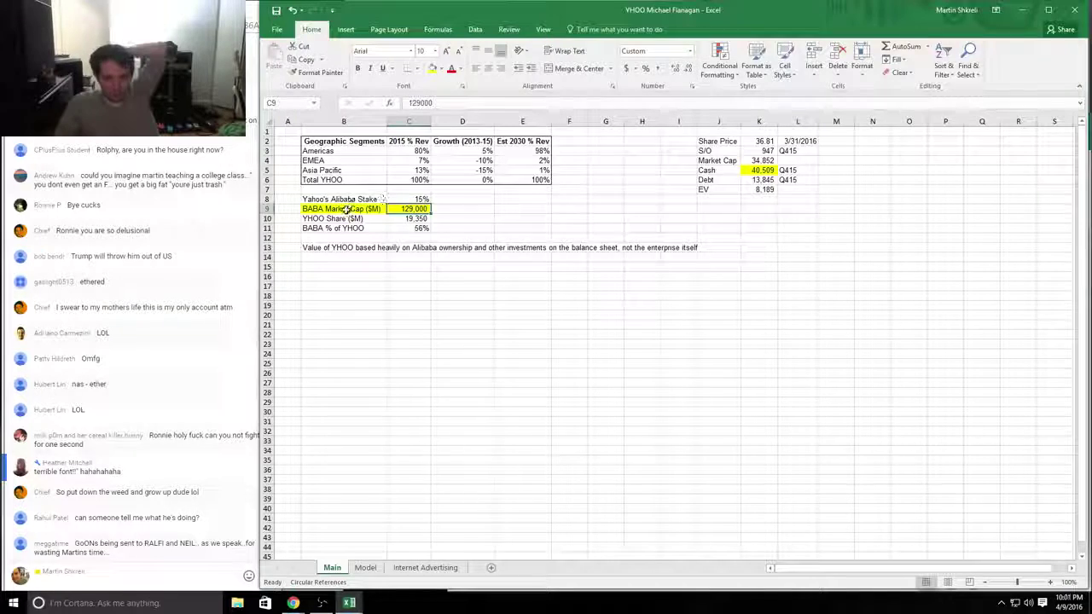
{"action": "left_click_drag", "start_coordinate": [350, 209], "coordinate": [409, 209]}
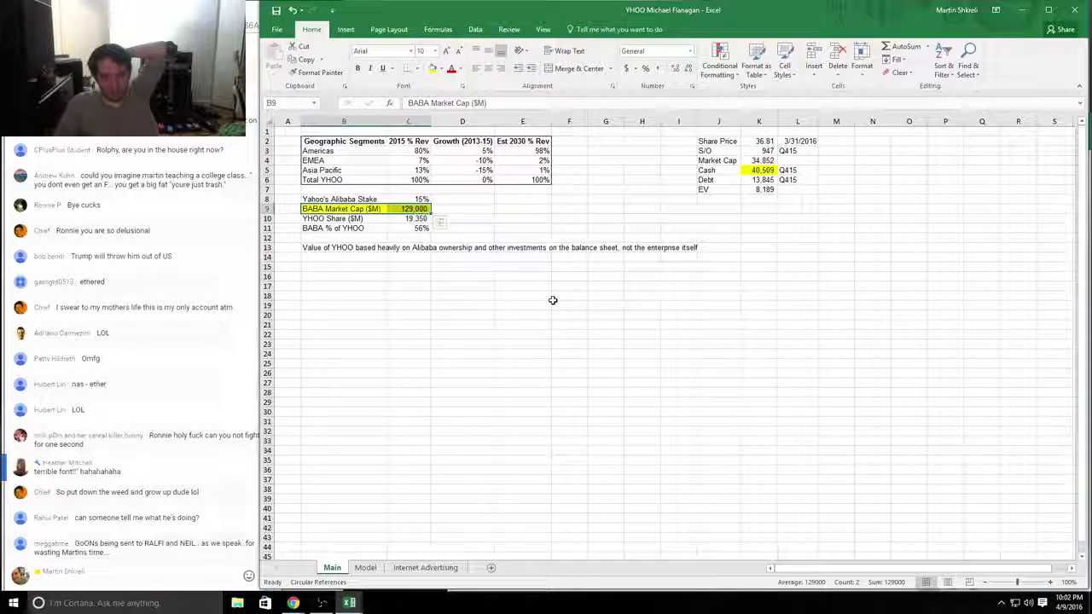
{"action": "left_click", "coordinate": [444, 210]}
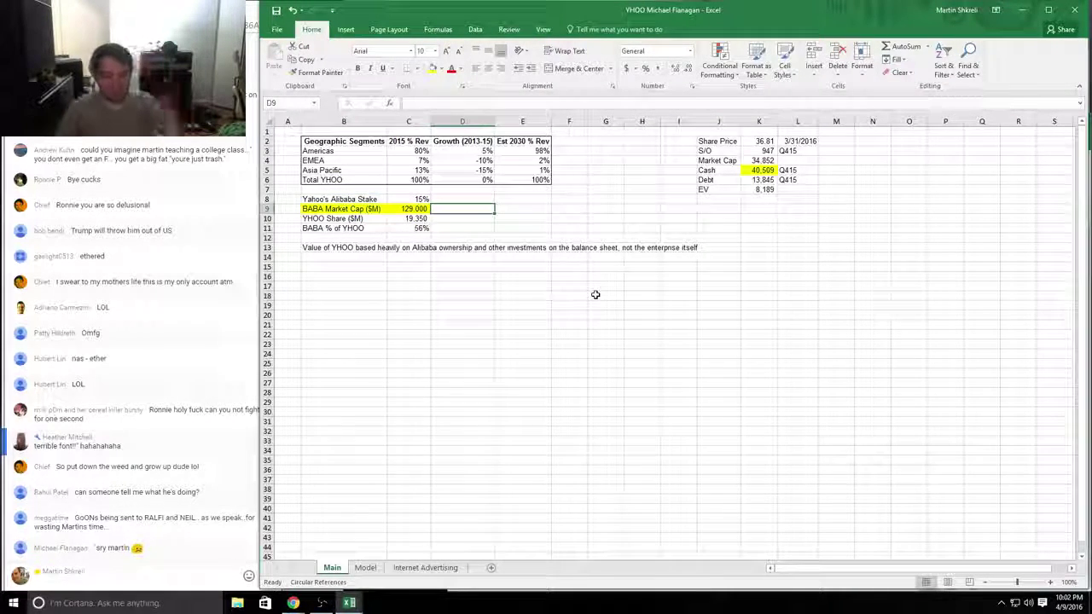
Step: Write the 'CLASSIC MISTAKE' Yahoo Finance market-cap warning in D9, fill it yellow, and return to Book1
{"action": "type", "text": "CLASSIC MISTAKE - DON'T"}
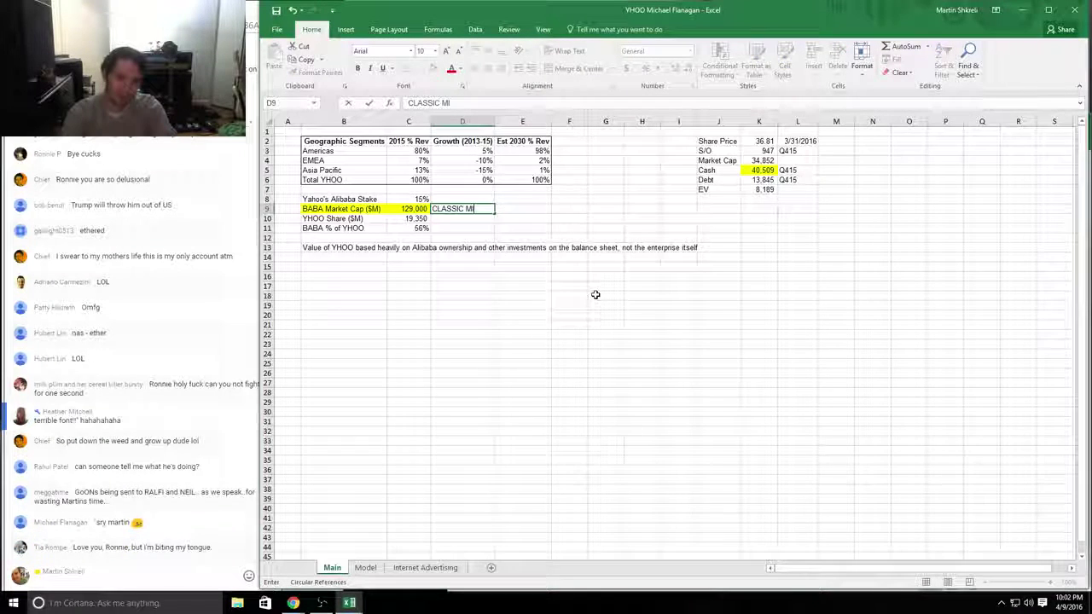
{"action": "type", "text": "YAHOO"}
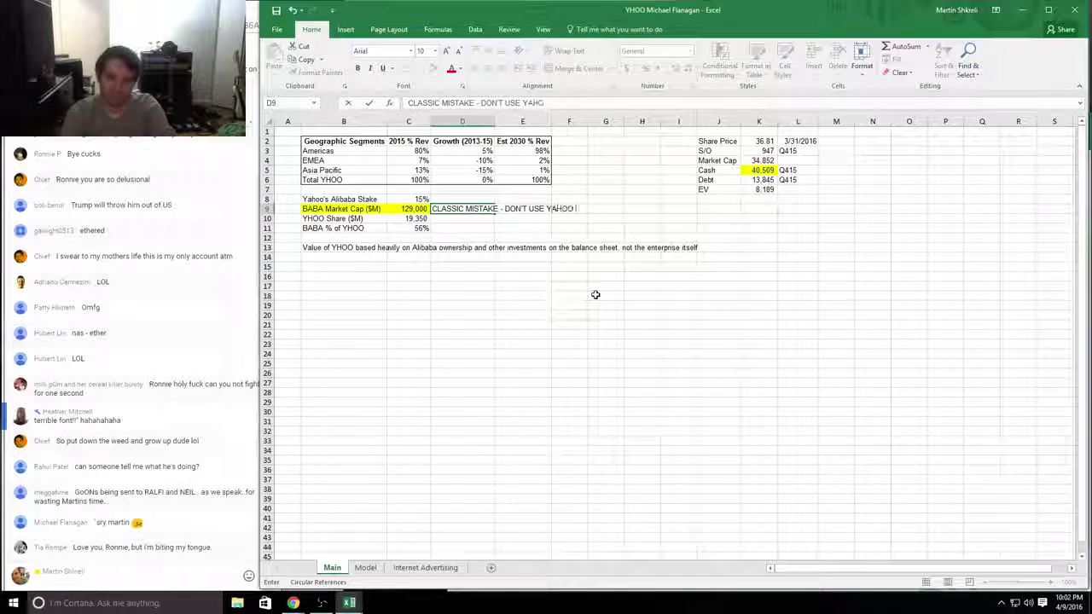
{"action": "type", "text": " FINANCE FOR MARKE"}
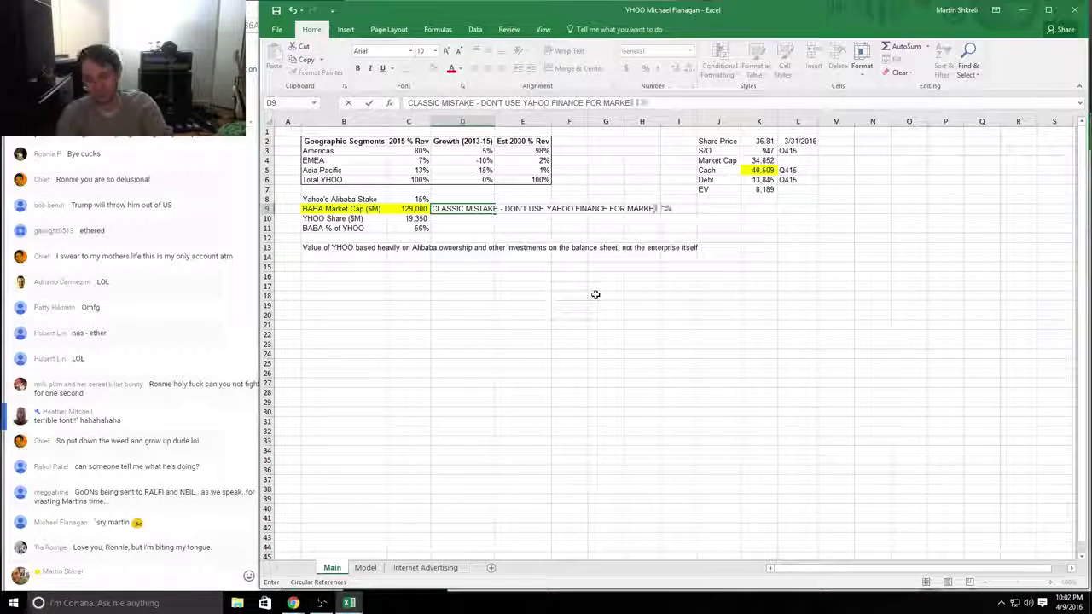
{"action": "type", "text": "T CAPS - ESPECIALLY FOR IN"}
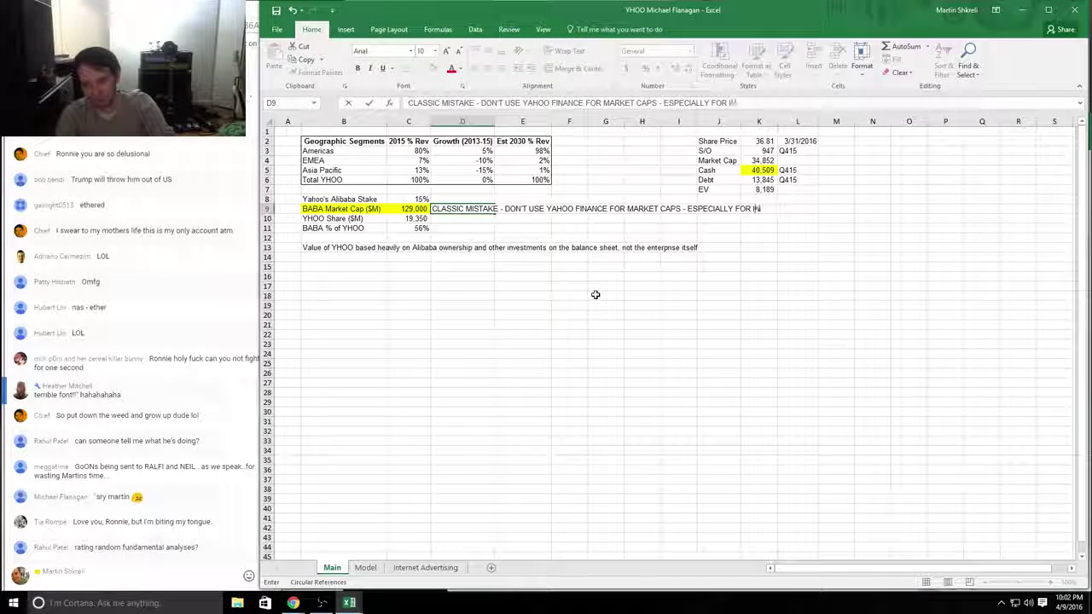
{"action": "type", "text": "TERNATIONAL COMPANIES"}
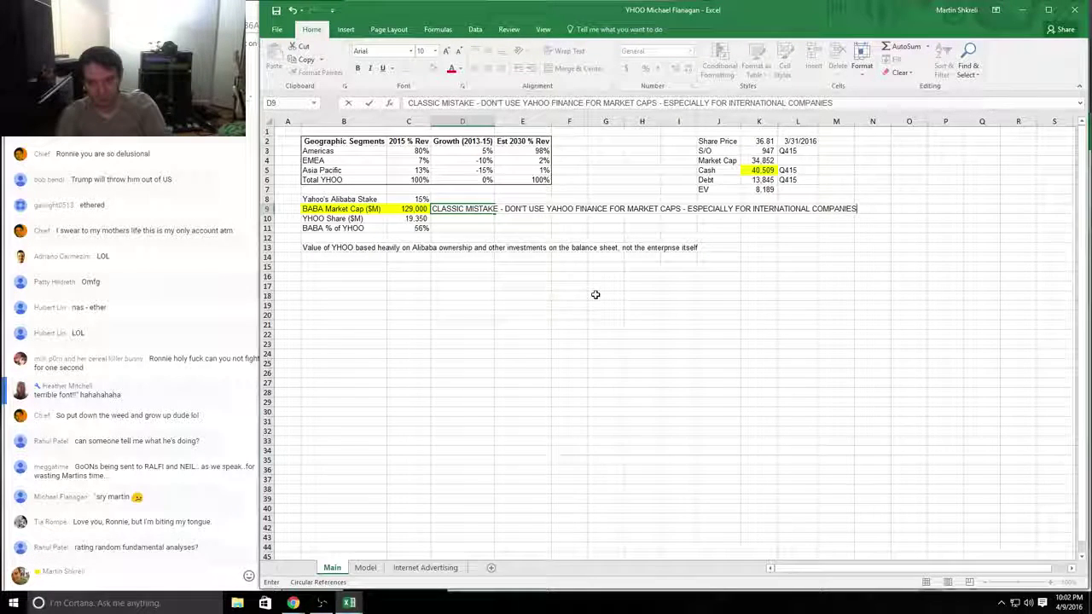
{"action": "type", "text": "!!! DOUBLE CHECK THE MARKET CAP!"}
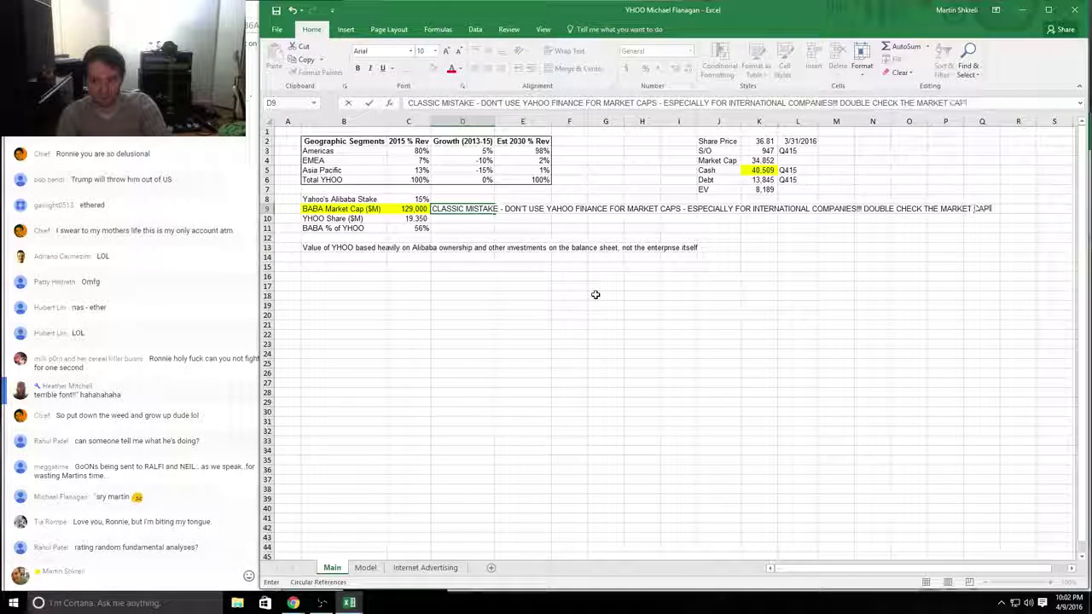
{"action": "key", "text": "Return"}
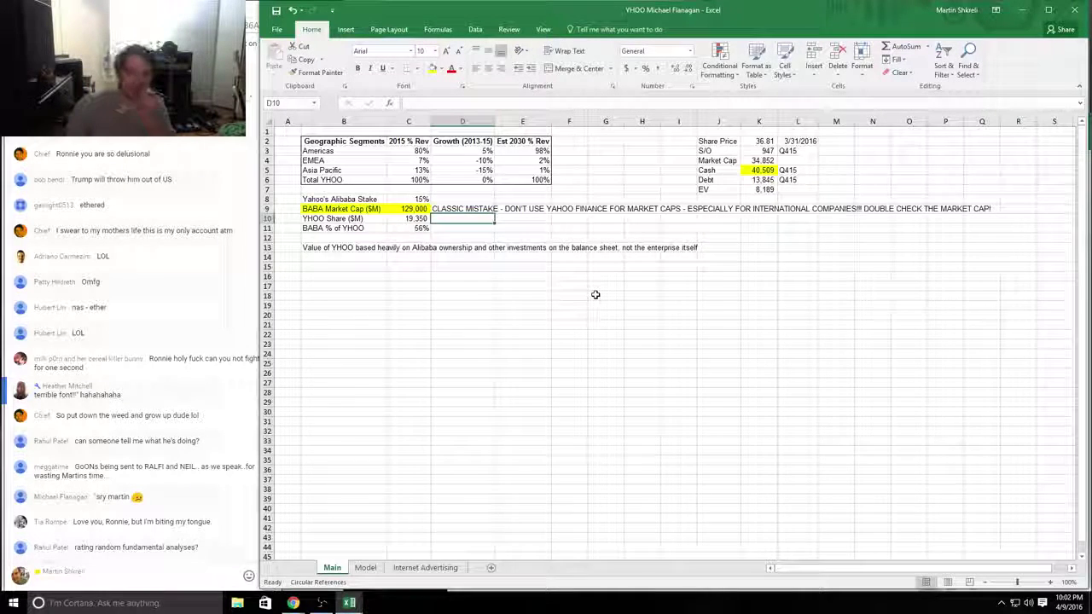
{"action": "key", "text": "Up"}
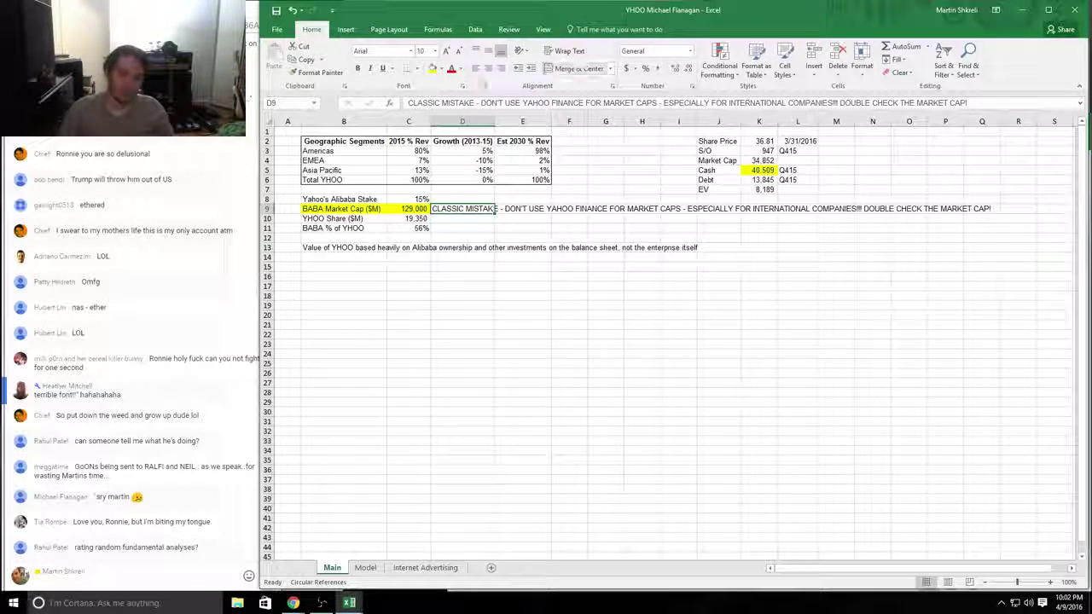
{"action": "left_click", "coordinate": [431, 69]}
{"action": "key", "text": "ctrl+z"}
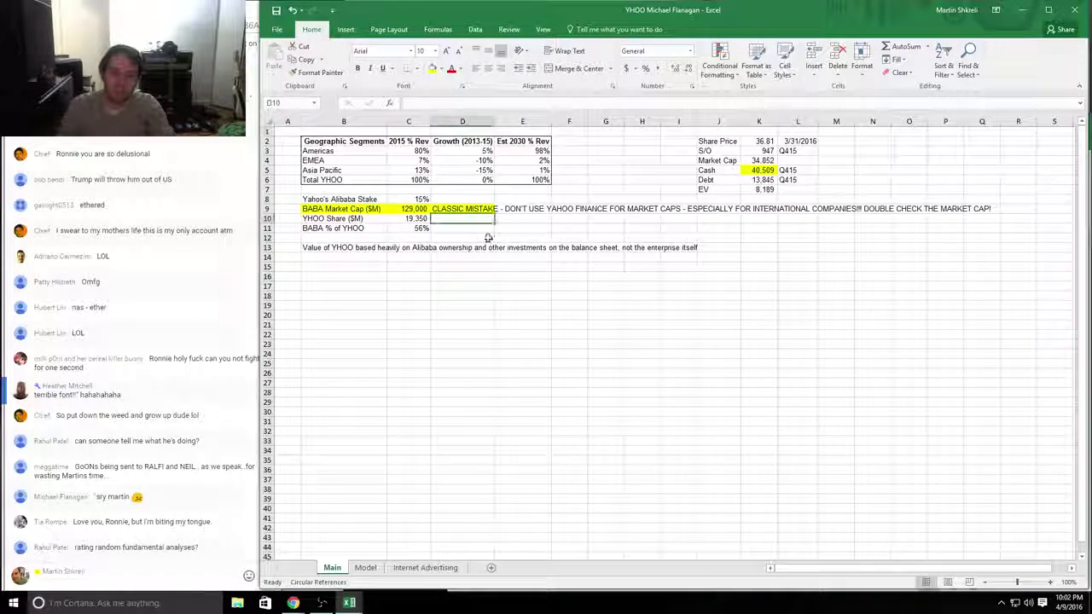
{"action": "key", "text": "alt+Tab"}
Step: In D6, note the Yahoo Japan mistake, failed BABA stake valuation and pity points
{"action": "left_click", "coordinate": [591, 293]}
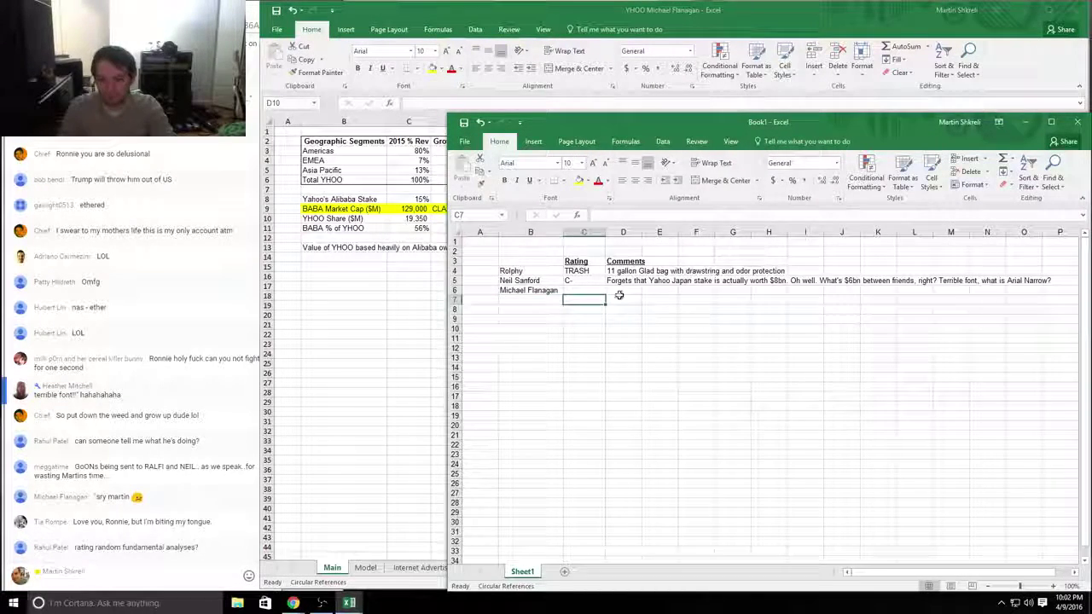
{"action": "left_click", "coordinate": [619, 293]}
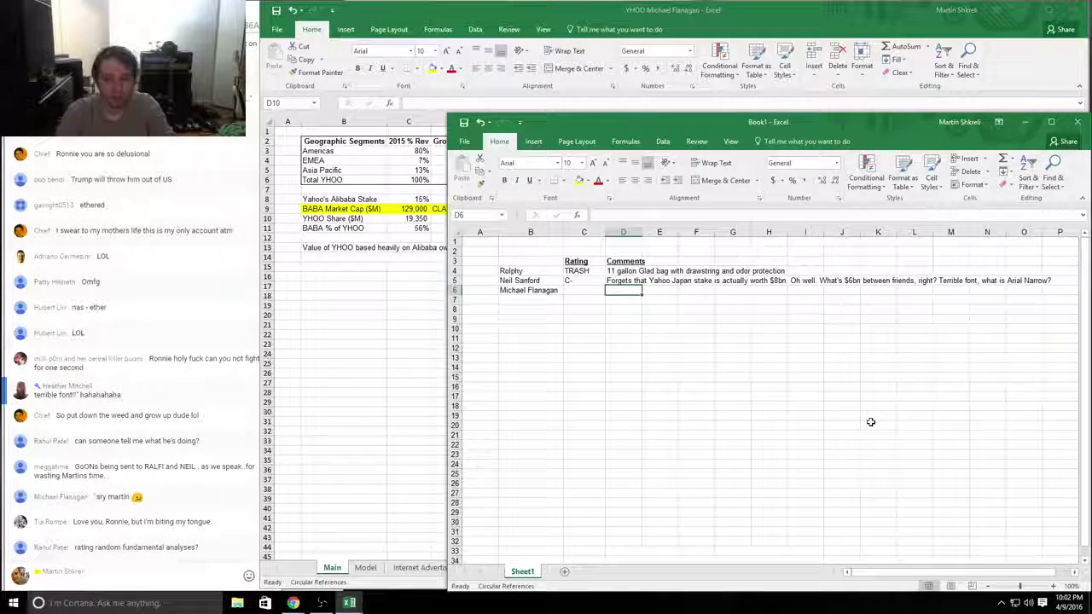
{"action": "type", "text": "Wahoo "}
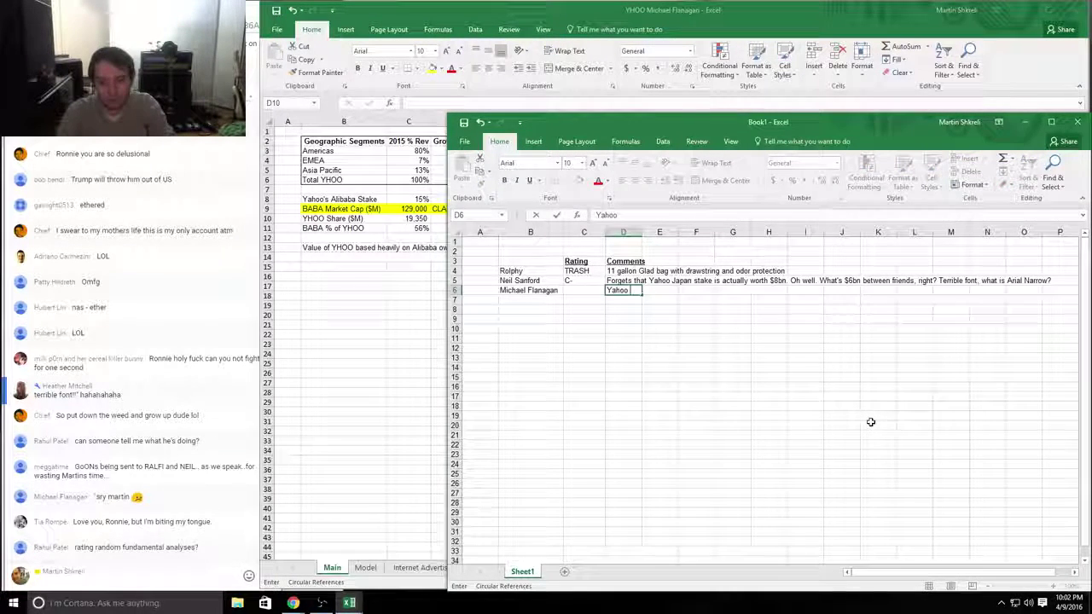
{"action": "type", "text": "j"}
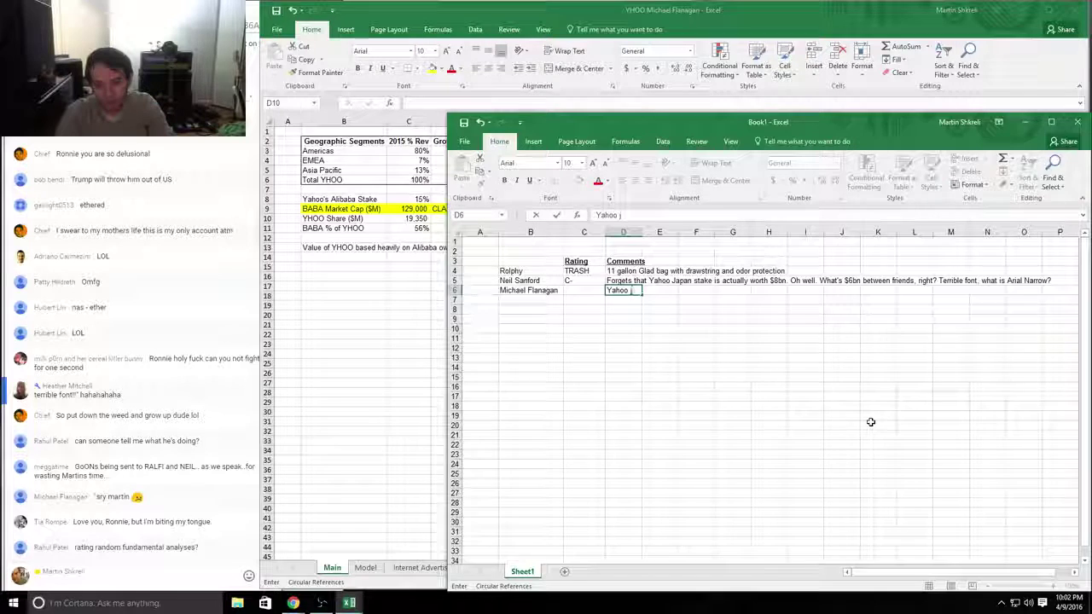
{"action": "type", "text": "apan mistake,"}
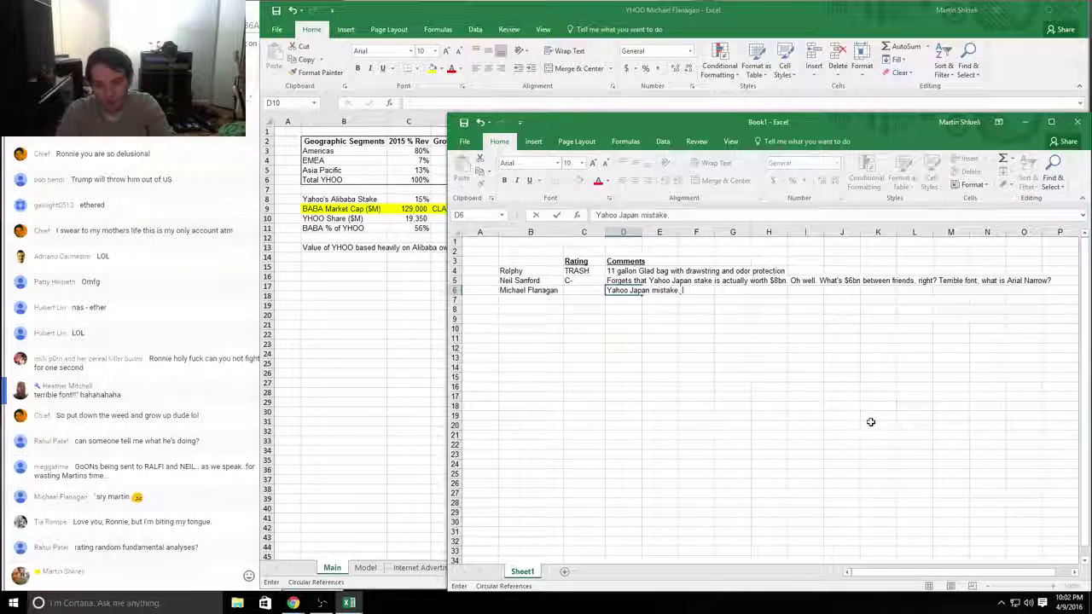
{"action": "type", "text": "e"}
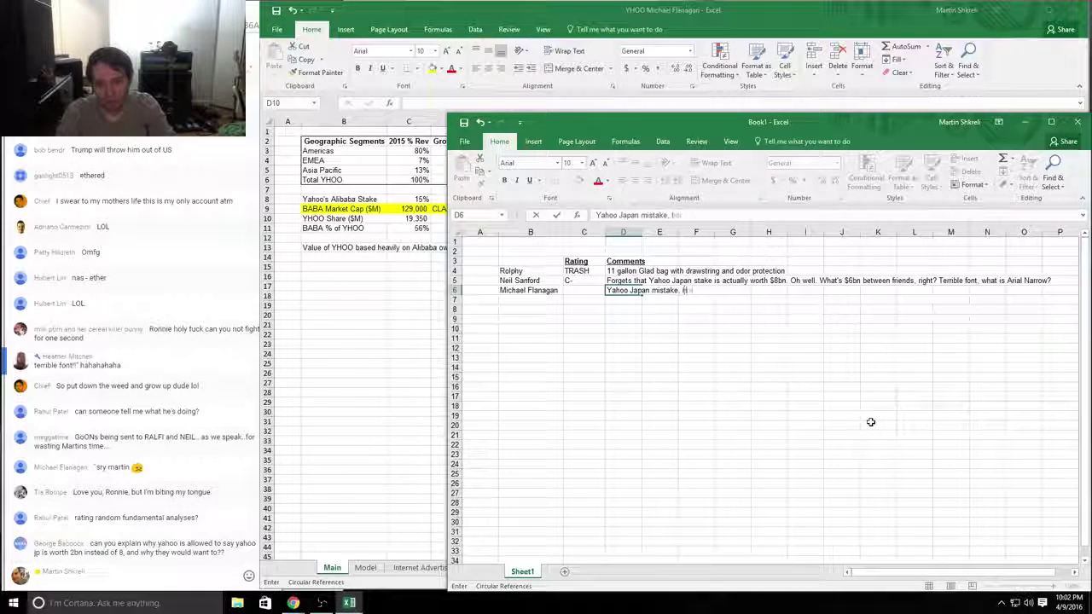
{"action": "type", "text": ". Ipic fail trying to value"}
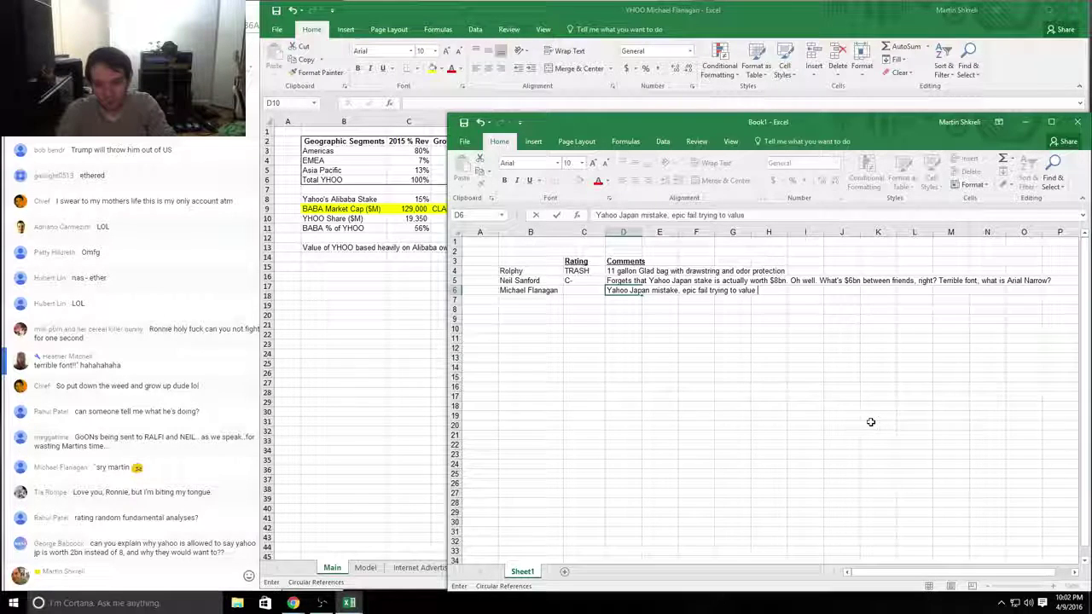
{"action": "type", "text": " A"}
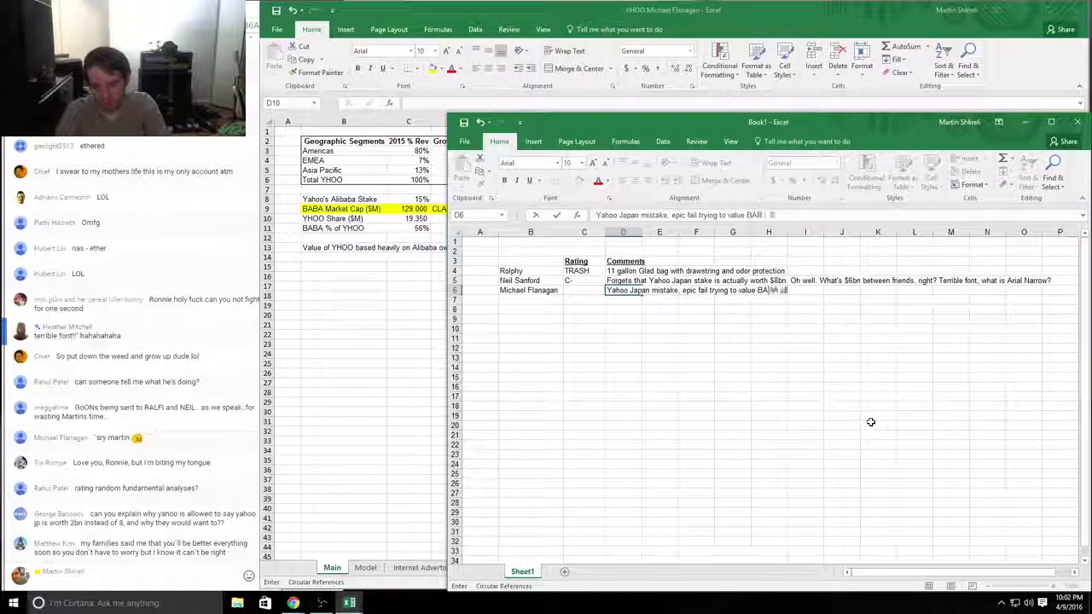
{"action": "type", "text": "lBA stake. "}
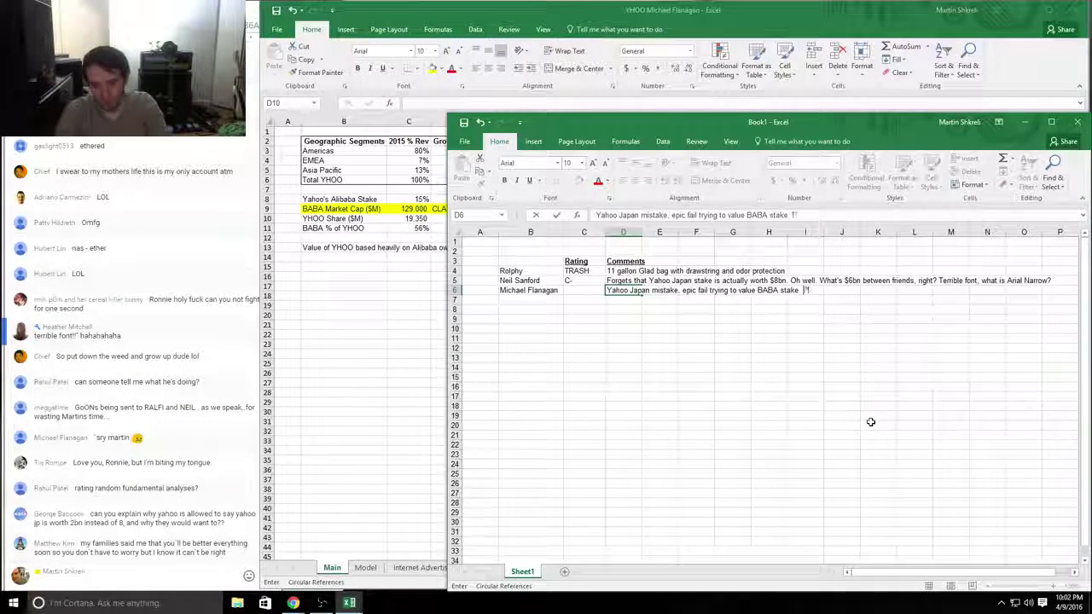
{"action": "type", "text": "Pity points for cor"}
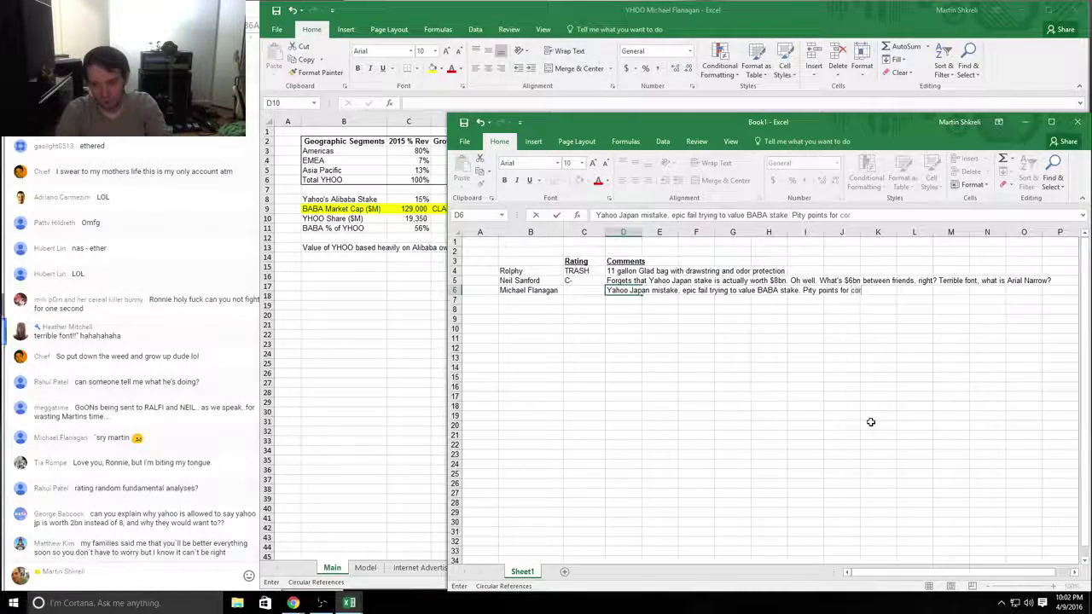
{"action": "type", "text": "rect formatting."}
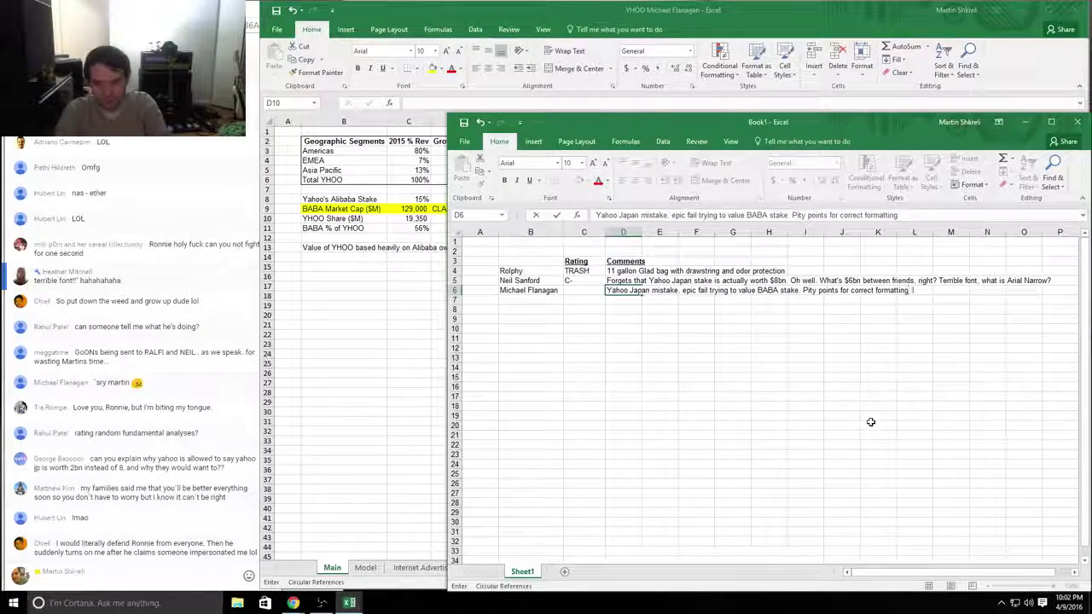
{"action": "key", "text": "Return"}
{"action": "key", "text": "alt+Tab"}
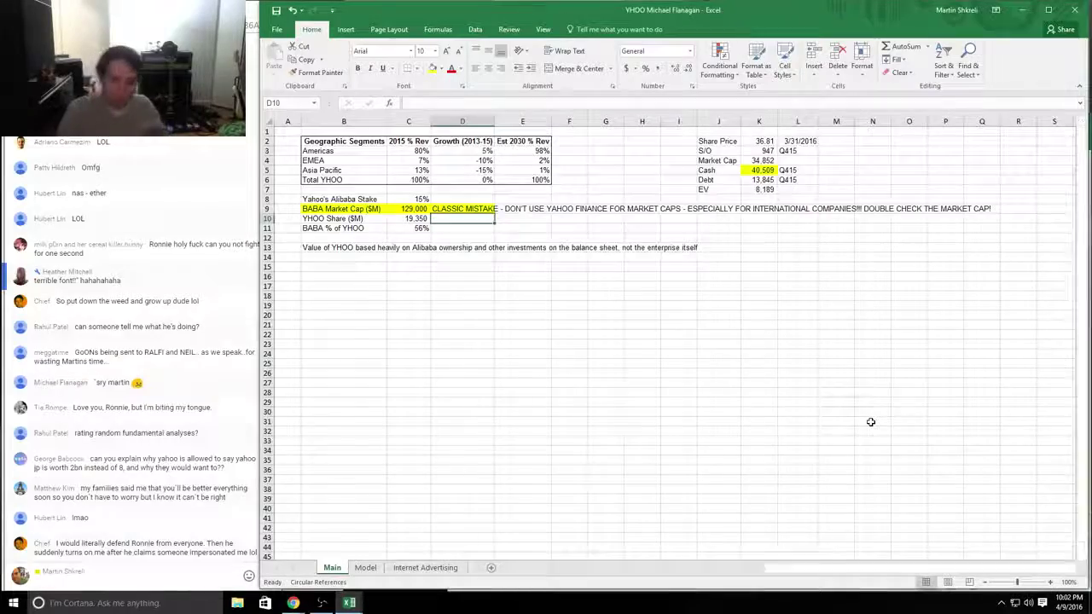
Step: Switch to the Model sheet and browse its quarterly columns with the arrow keys
{"action": "key", "text": "ctrl+Page_Down"}
{"action": "key", "text": "Right"}
{"action": "key", "text": "Right"}
{"action": "key", "text": "Right"}
{"action": "key", "text": "Right"}
{"action": "key", "text": "Right"}
{"action": "key", "text": "Right"}
{"action": "key", "text": "Right"}
{"action": "key", "text": "Right"}
{"action": "key", "text": "Right"}
{"action": "key", "text": "Right"}
{"action": "key", "text": "Right"}
{"action": "key", "text": "Right"}
{"action": "key", "text": "Right"}
{"action": "key", "text": "Right"}
{"action": "key", "text": "Right"}
{"action": "key", "text": "Right"}
{"action": "key", "text": "Right"}
{"action": "key", "text": "Right"}
{"action": "key", "text": "Right"}
{"action": "key", "text": "Right"}
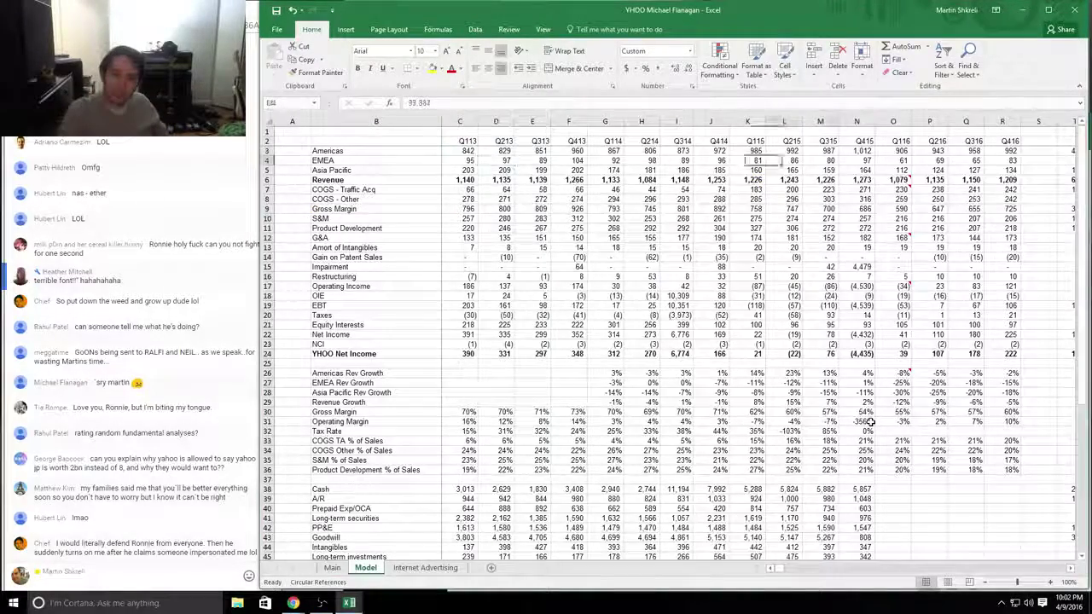
{"action": "key", "text": "Left"}
{"action": "key", "text": "Left"}
{"action": "key", "text": "Left"}
{"action": "key", "text": "Left"}
{"action": "key", "text": "Left"}
{"action": "key", "text": "Left"}
{"action": "key", "text": "Left"}
{"action": "key", "text": "Left"}
{"action": "key", "text": "Left"}
{"action": "key", "text": "Left"}
{"action": "key", "text": "Left"}
{"action": "key", "text": "Left"}
{"action": "key", "text": "Left"}
{"action": "key", "text": "Left"}
{"action": "key", "text": "Left"}
{"action": "key", "text": "Left"}
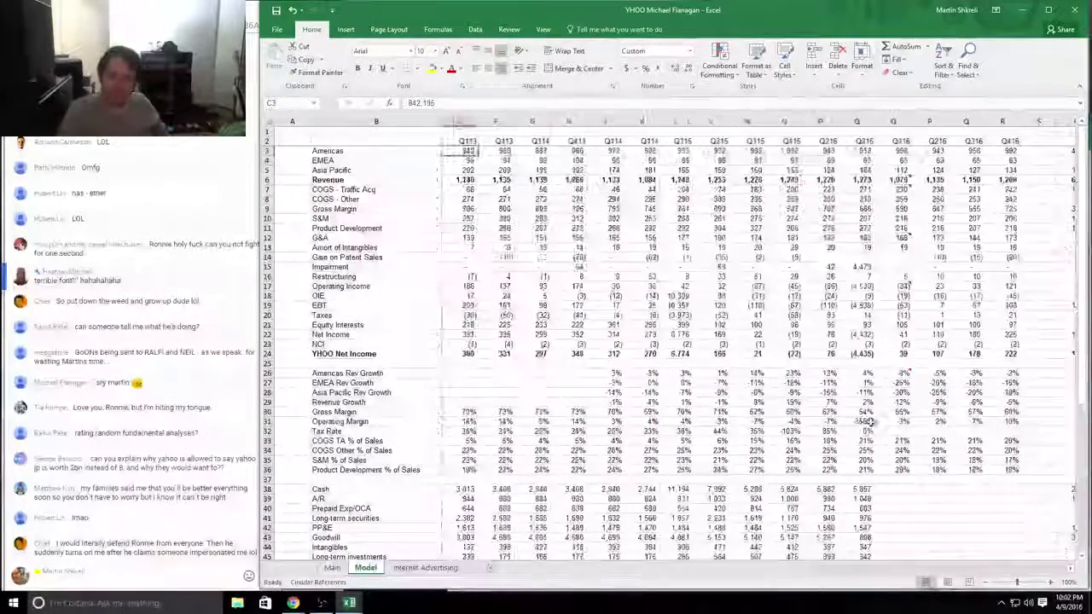
{"action": "key", "text": "Up"}
{"action": "key", "text": "Left"}
{"action": "key", "text": "Left"}
{"action": "key", "text": "Left"}
{"action": "key", "text": "Left"}
{"action": "key", "text": "Left"}
{"action": "key", "text": "Left"}
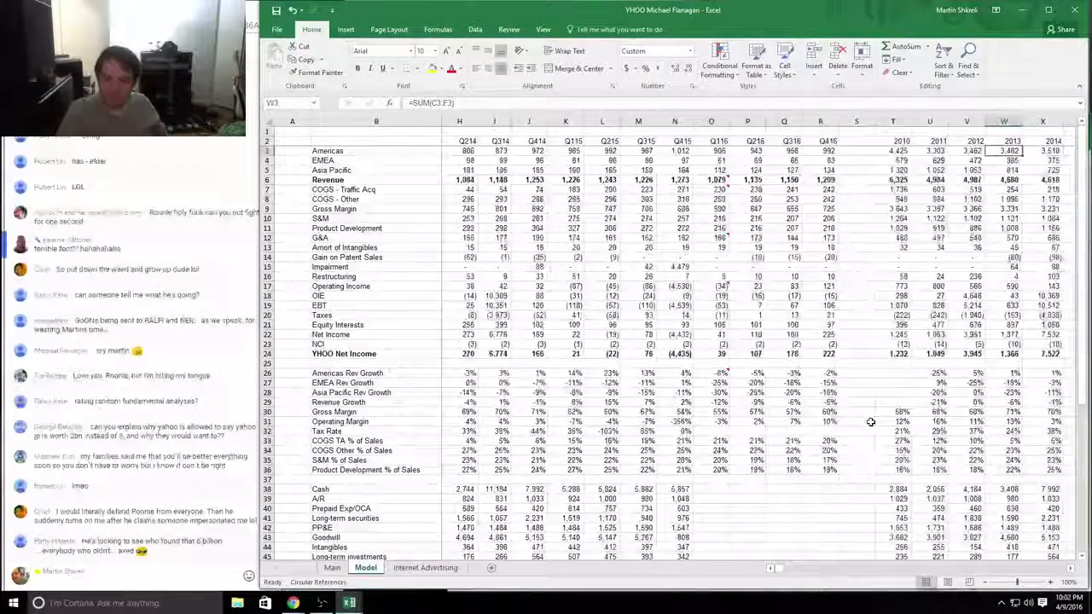
{"action": "key", "text": "Right"}
{"action": "key", "text": "Up"}
{"action": "key", "text": "Up"}
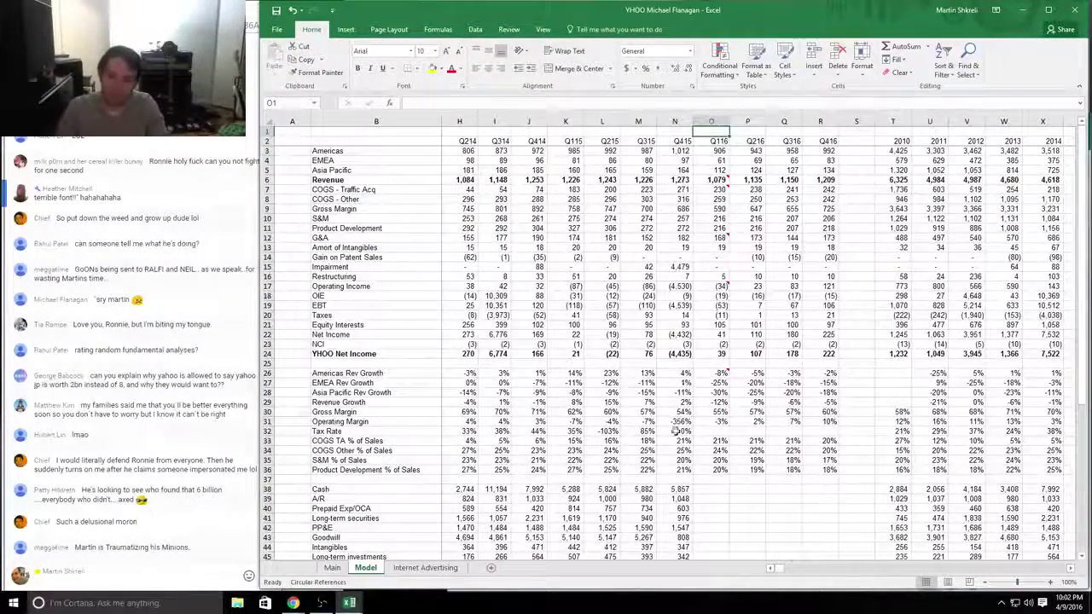
Step: Add the missing estimate/actual divider and 4,479 impairment questions to the third student's comment
{"action": "key", "text": "alt+Tab"}
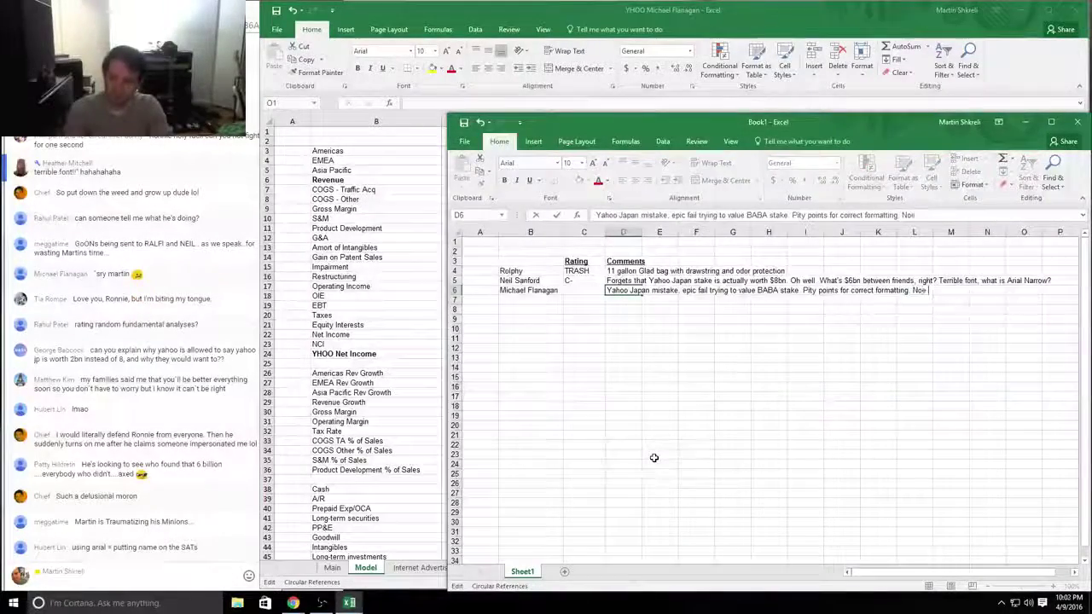
{"action": "type", "text": ";stimate/actual divi"}
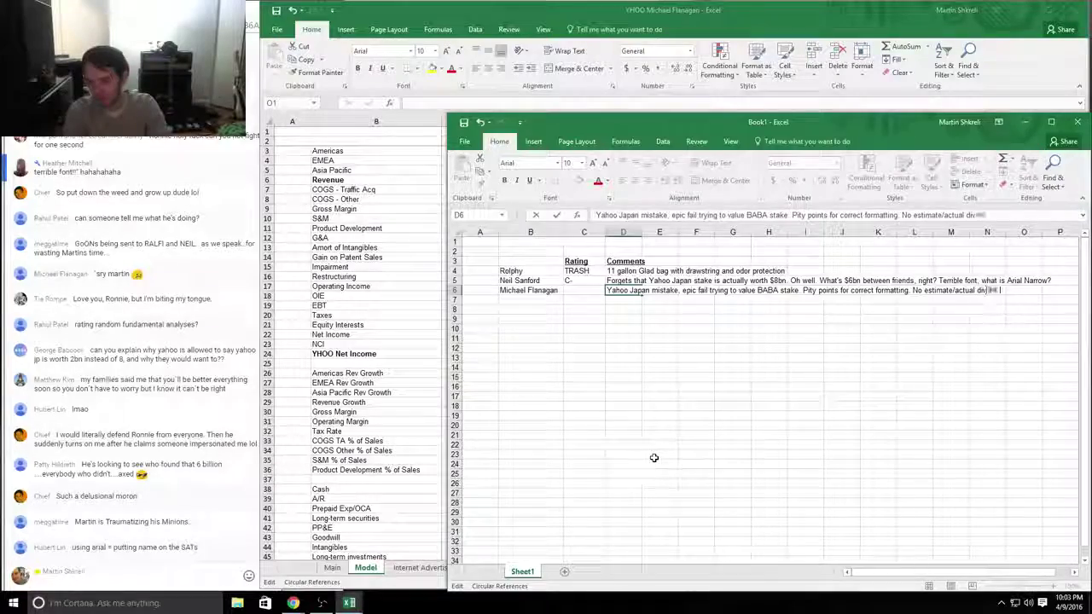
{"action": "key", "text": "alt+Tab"}
{"action": "left_click_drag", "start_coordinate": [698, 343], "coordinate": [933, 358]}
{"action": "left_click", "coordinate": [496, 266]}
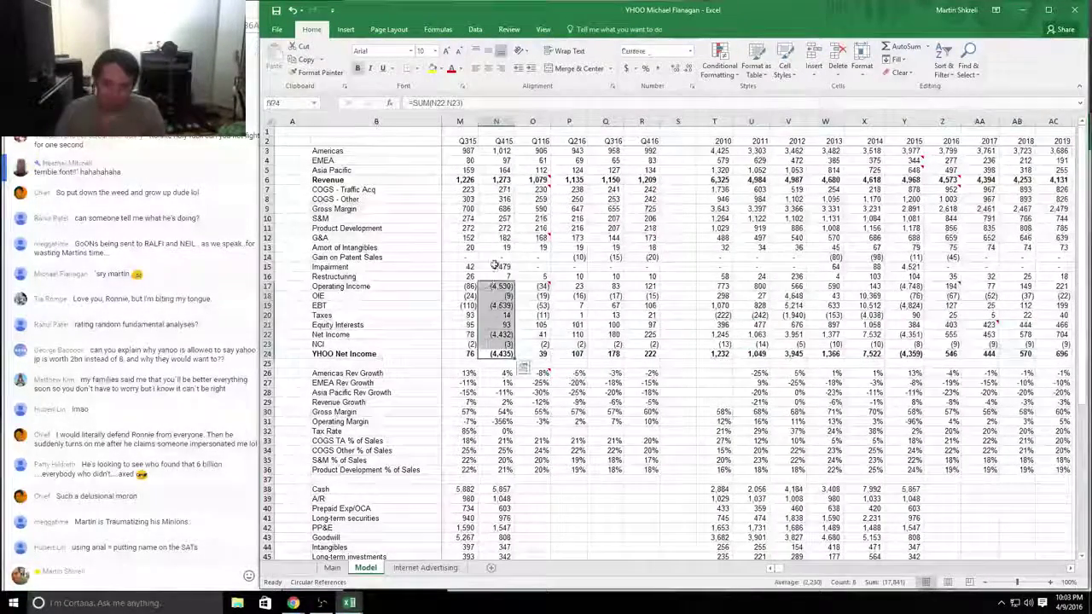
{"action": "key", "text": "alt+Tab"}
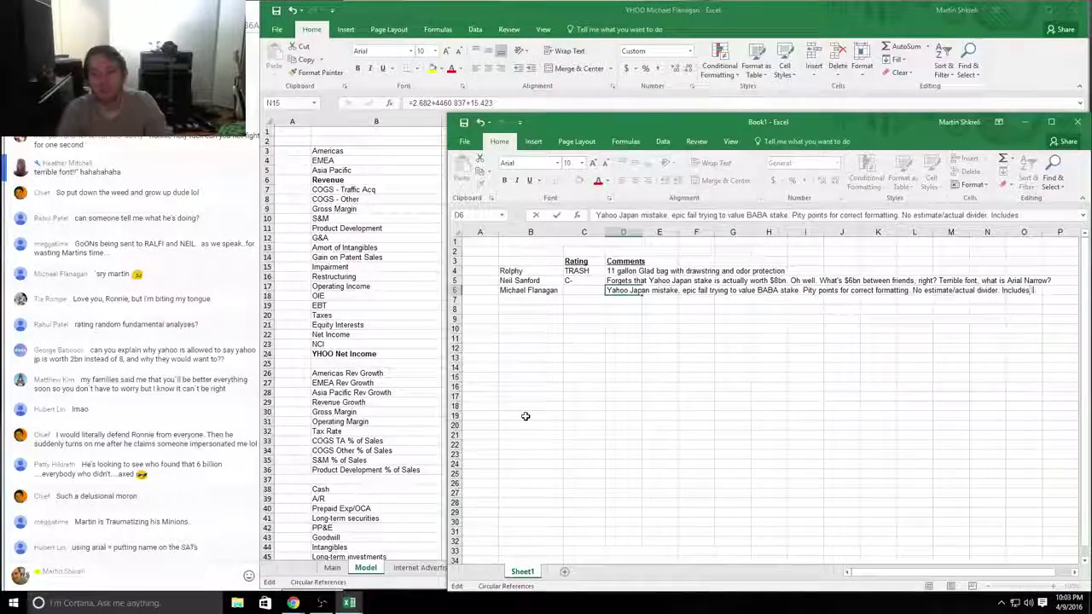
{"action": "type", "text": "ment? Cm"}
{"action": "key", "text": "Return"}
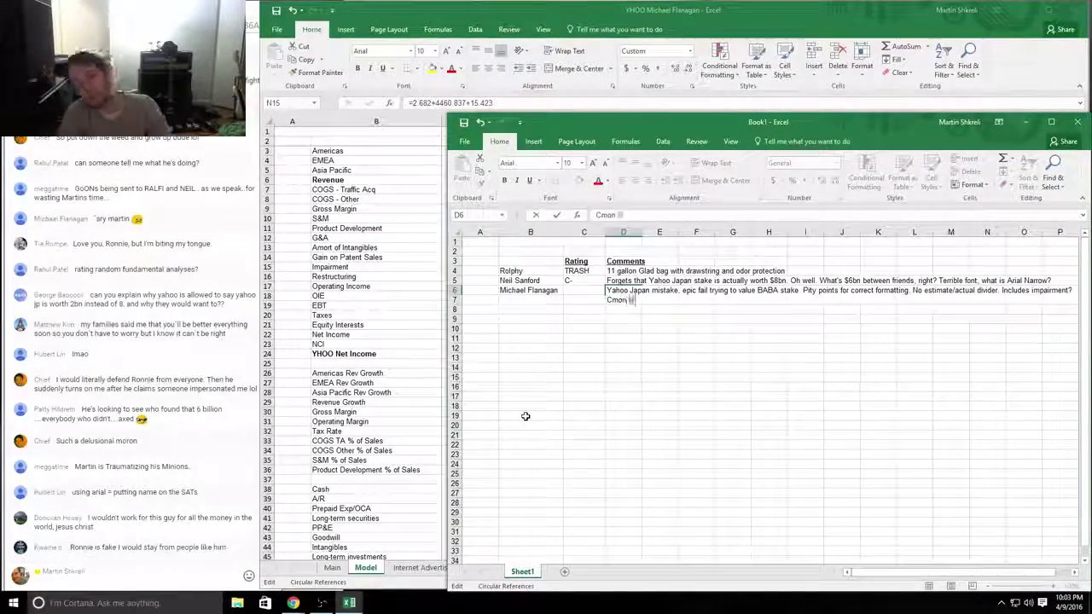
Step: Go to the third student's rating cell, then review the Model sheet's valuation block
{"action": "key", "text": "Up"}
{"action": "key", "text": "Left"}
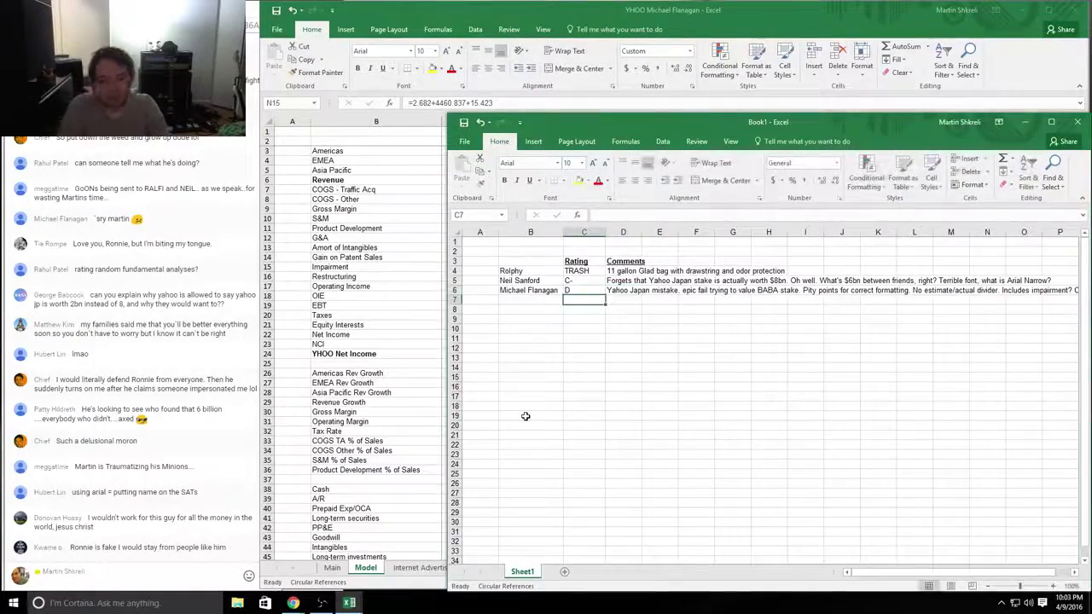
{"action": "key", "text": "alt+Tab"}
{"action": "left_click_drag", "start_coordinate": [788, 276], "coordinate": [817, 397]}
{"action": "left_click", "coordinate": [756, 402]}
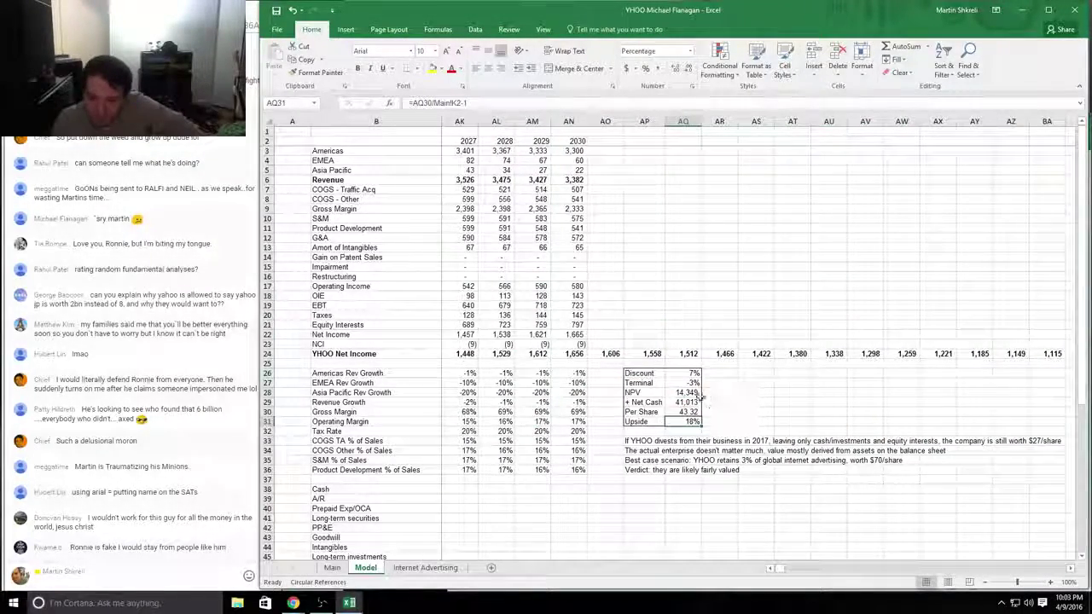
Step: Fill the 2016–2030 Net Income forecasts (Z24:AN24) yellow and close the YHOO workbook
{"action": "scroll", "coordinate": [649, 376], "scroll_direction": "left", "scroll_amount": 5}
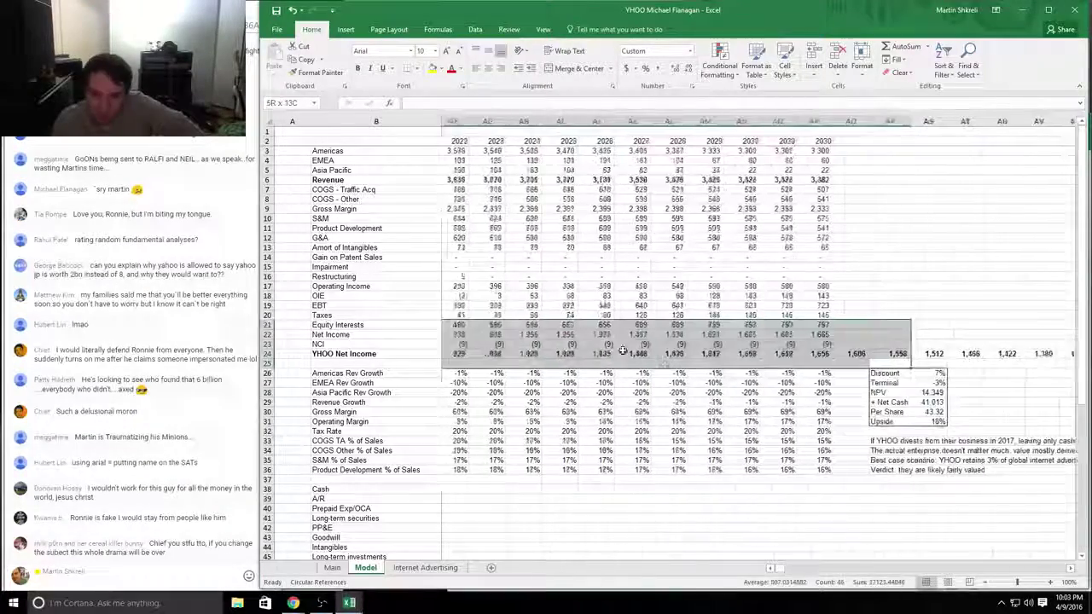
{"action": "left_click", "coordinate": [632, 365]}
{"action": "scroll", "coordinate": [631, 364], "scroll_direction": "left", "scroll_amount": 3}
{"action": "left_click", "coordinate": [539, 354]}
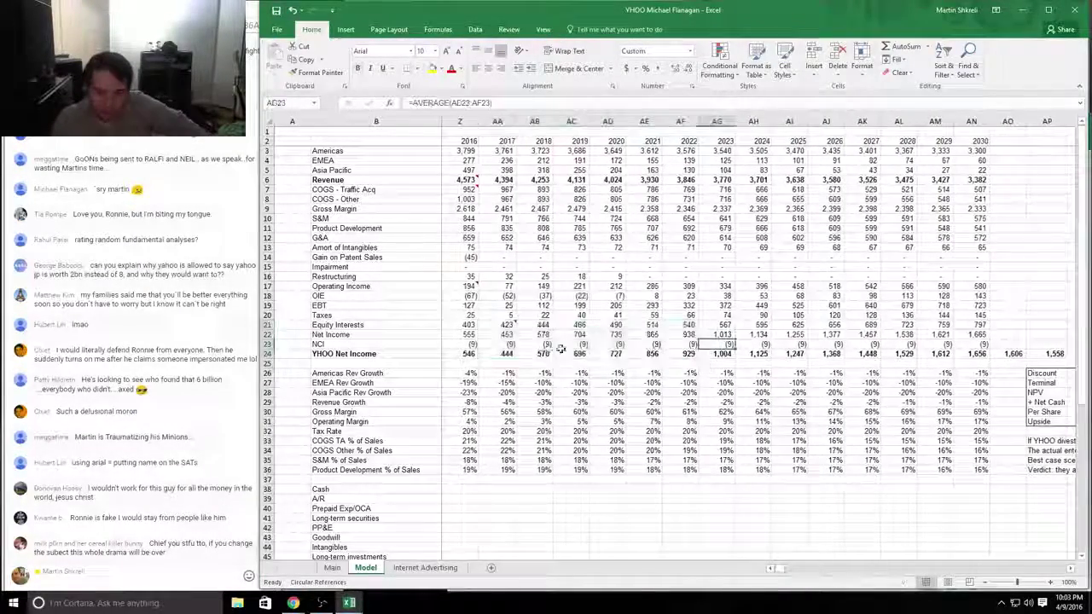
{"action": "scroll", "coordinate": [539, 353], "scroll_direction": "left", "scroll_amount": 3}
{"action": "mouse_move", "coordinate": [651, 353]}
{"action": "left_mouse_down"}
{"action": "mouse_move", "coordinate": [611, 353]}
{"action": "mouse_move", "coordinate": [605, 169]}
{"action": "left_mouse_up"}
{"action": "left_click_drag", "start_coordinate": [698, 142], "coordinate": [583, 171]}
{"action": "left_click_drag", "start_coordinate": [623, 236], "coordinate": [1015, 353]}
{"action": "left_click_drag", "start_coordinate": [778, 319], "coordinate": [499, 353]}
{"action": "left_click", "coordinate": [431, 69]}
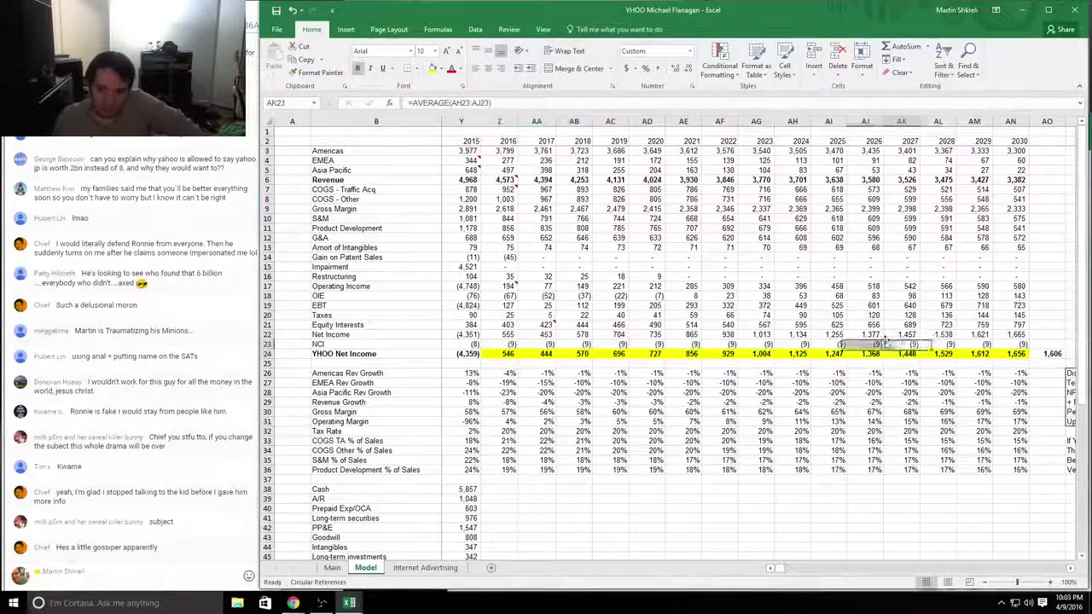
{"action": "left_click", "coordinate": [902, 344]}
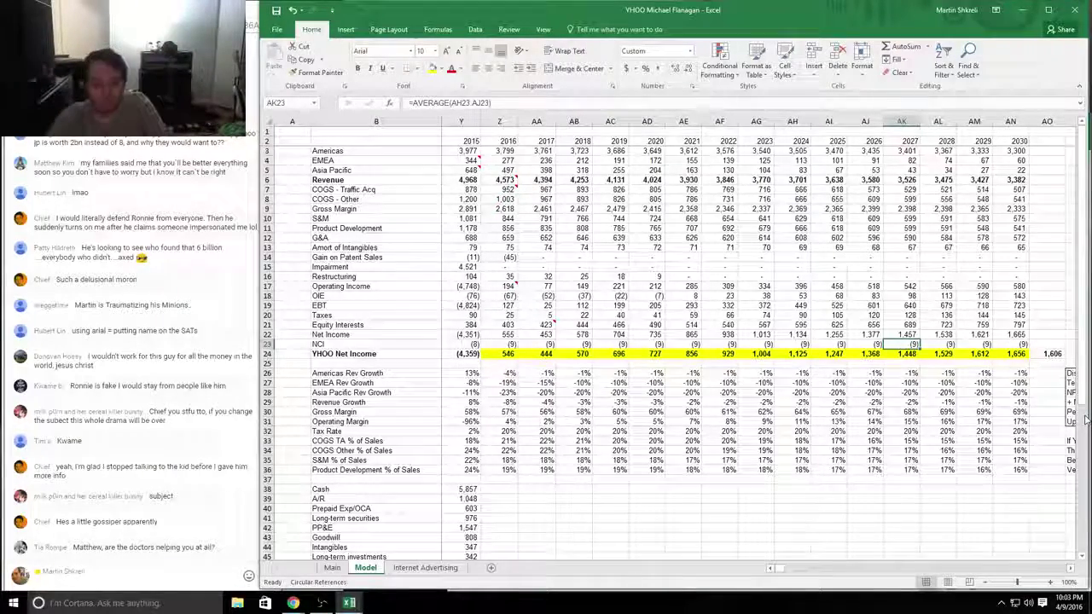
{"action": "key", "text": "alt+F4"}
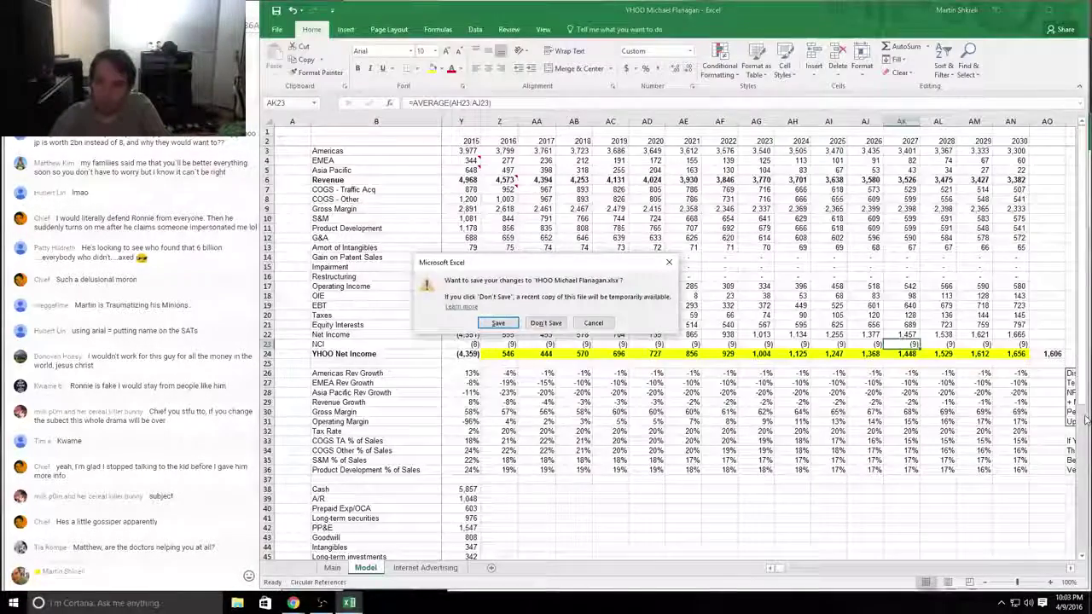
Step: Close the workbook without saving and revise the third student's rating to C-
{"action": "key", "text": "n"}
{"action": "key", "text": "Up"}
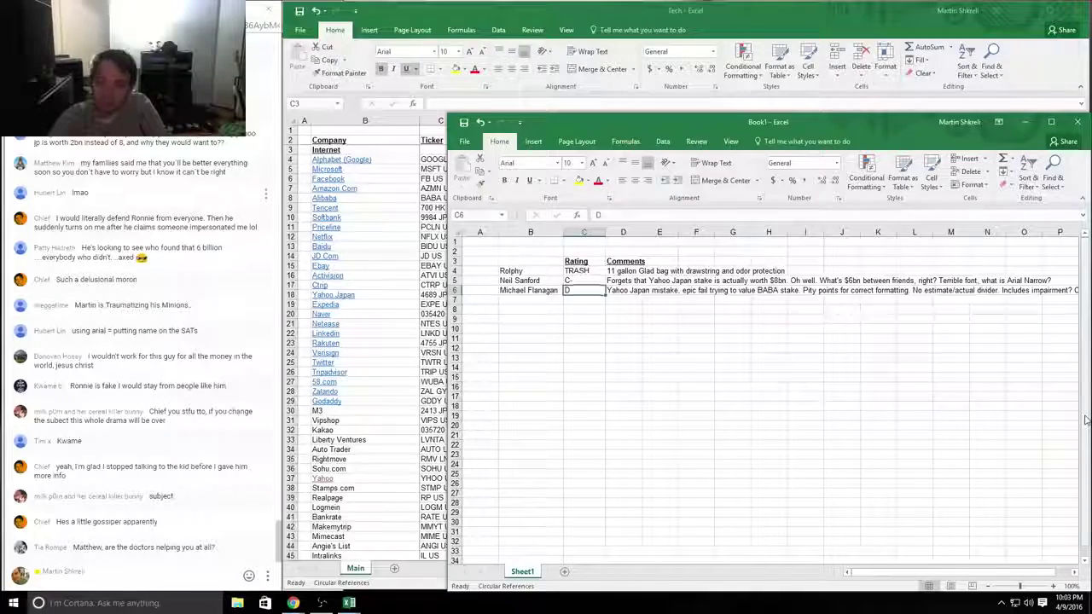
{"action": "type", "text": "C-"}
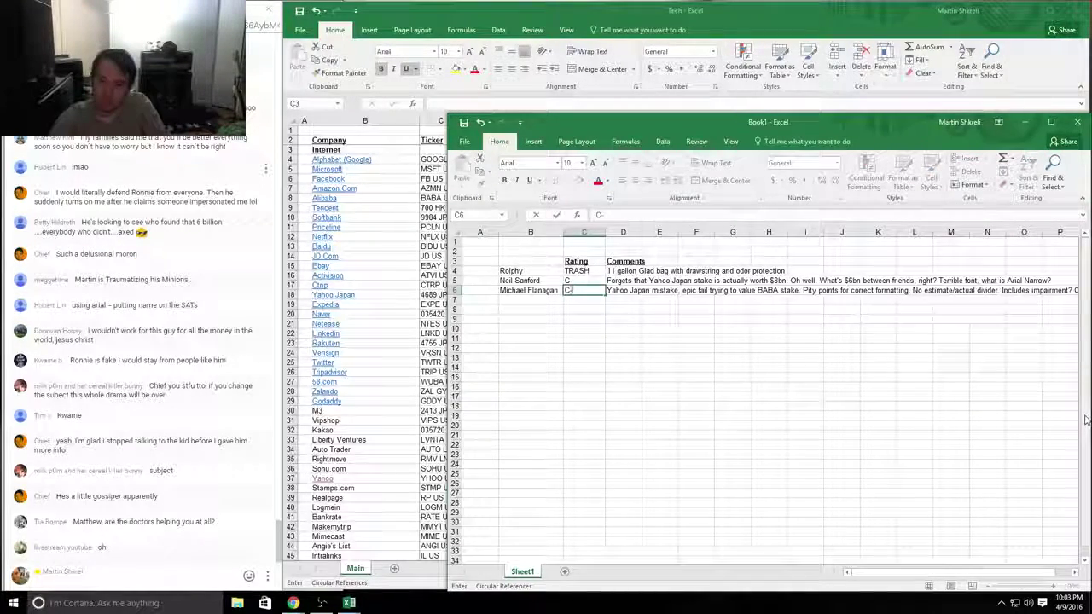
{"action": "key", "text": "Return"}
{"action": "key", "text": "Left"}
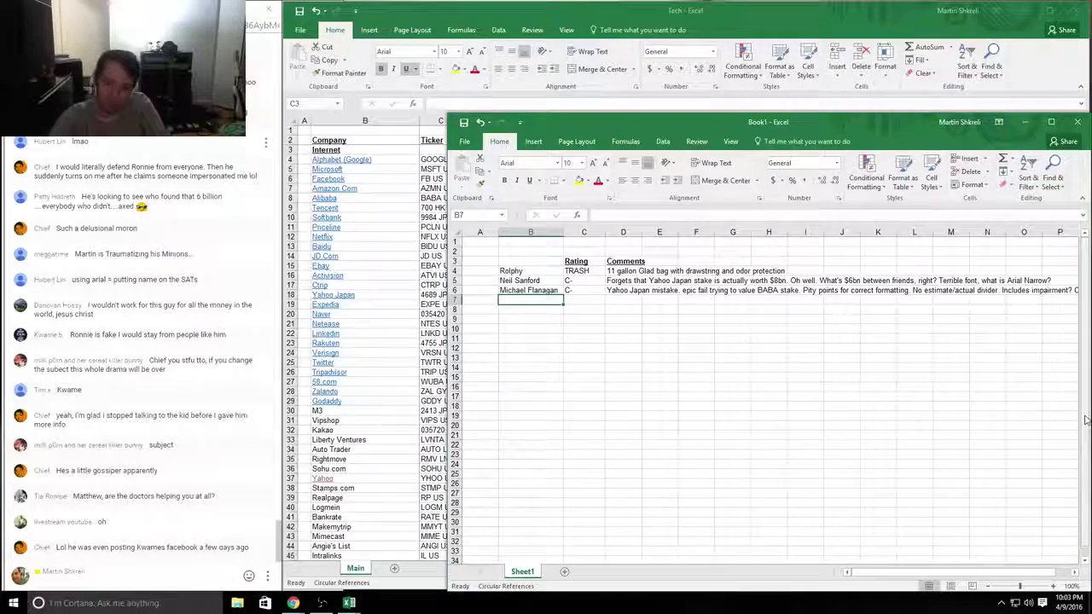
Step: Enter the fourth student's name in B7 of the grading sheet
{"action": "key", "text": "alt+Tab"}
{"action": "key", "text": "alt+Tab"}
{"action": "key", "text": "alt+Tab"}
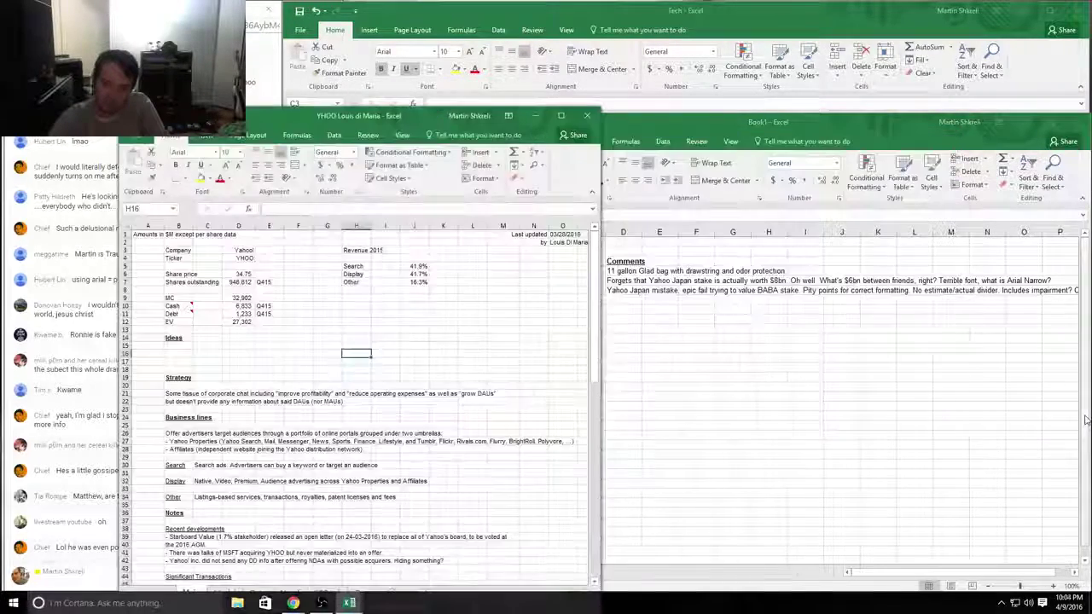
{"action": "key", "text": "ctrl+Home"}
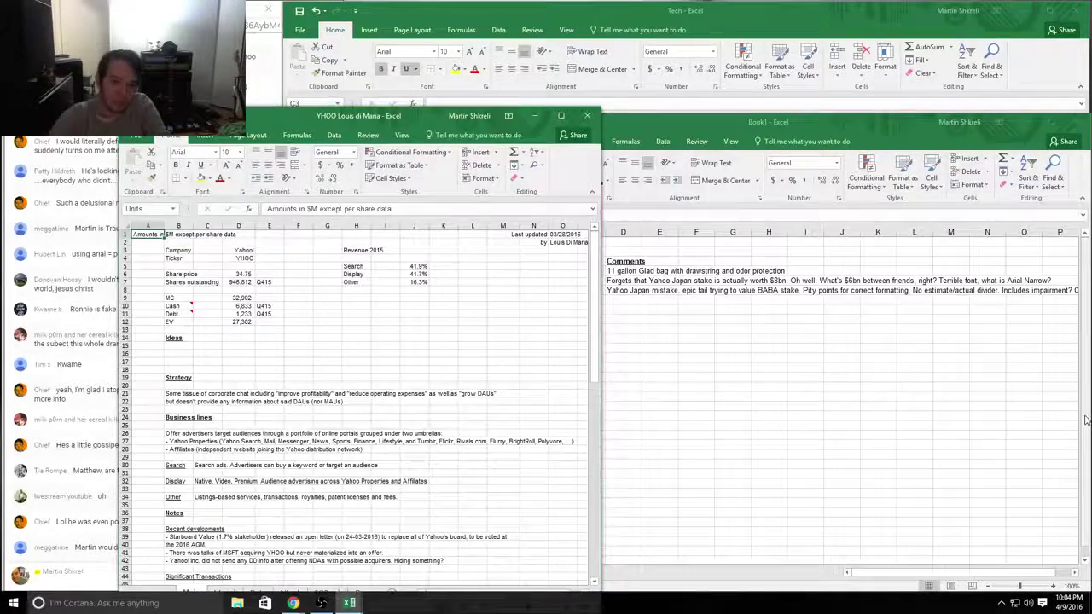
{"action": "key", "text": "alt+Tab"}
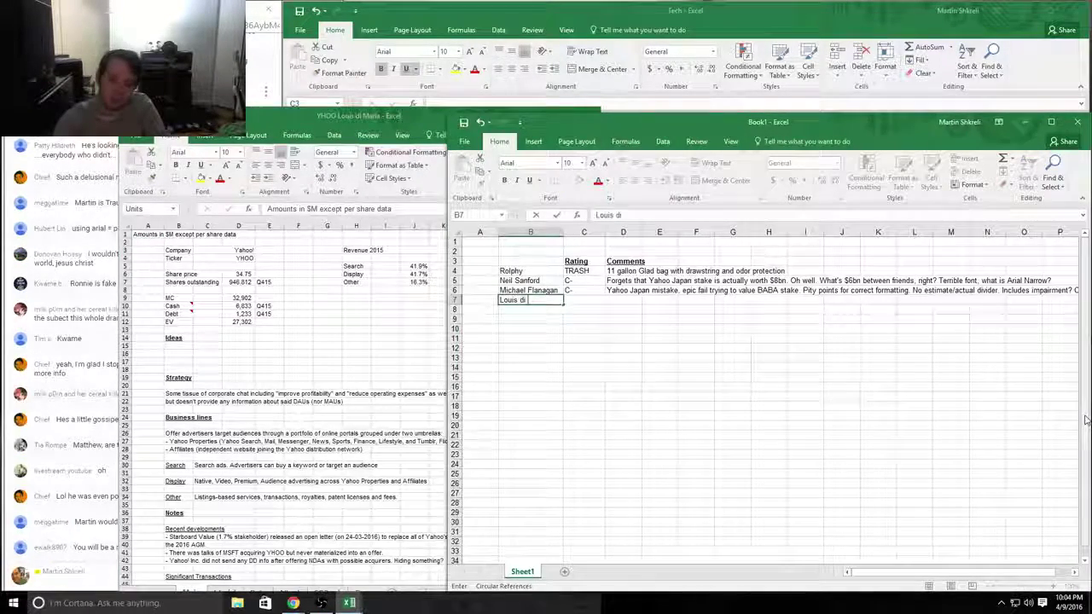
{"action": "key", "text": "Tab"}
Step: Resize the fourth student's YHOO window at 100% zoom and comment '80% zoom' in D7
{"action": "key", "text": "alt+Tab"}
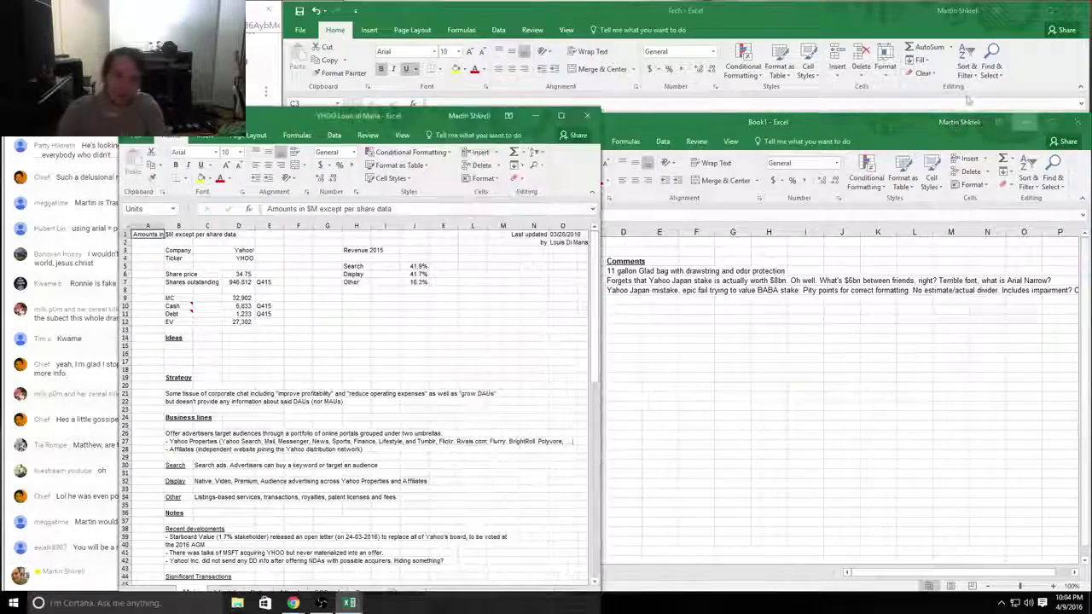
{"action": "left_click_drag", "start_coordinate": [442, 114], "coordinate": [600, 9]}
{"action": "left_click_drag", "start_coordinate": [770, 511], "coordinate": [1088, 592]}
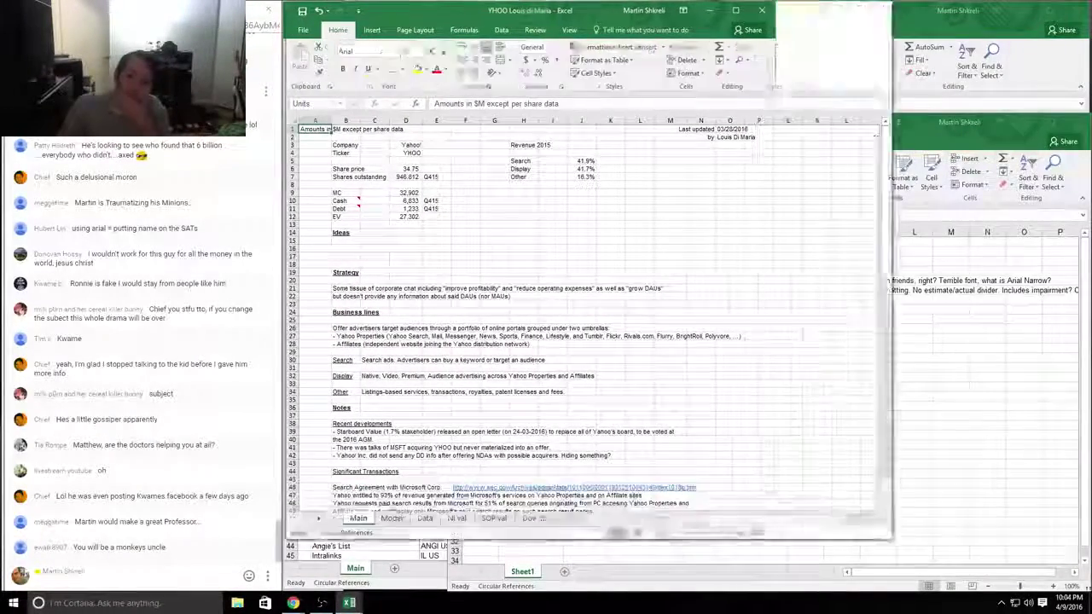
{"action": "left_click", "coordinate": [1052, 581]}
{"action": "left_click", "coordinate": [1051, 581]}
{"action": "key", "text": "alt+Tab"}
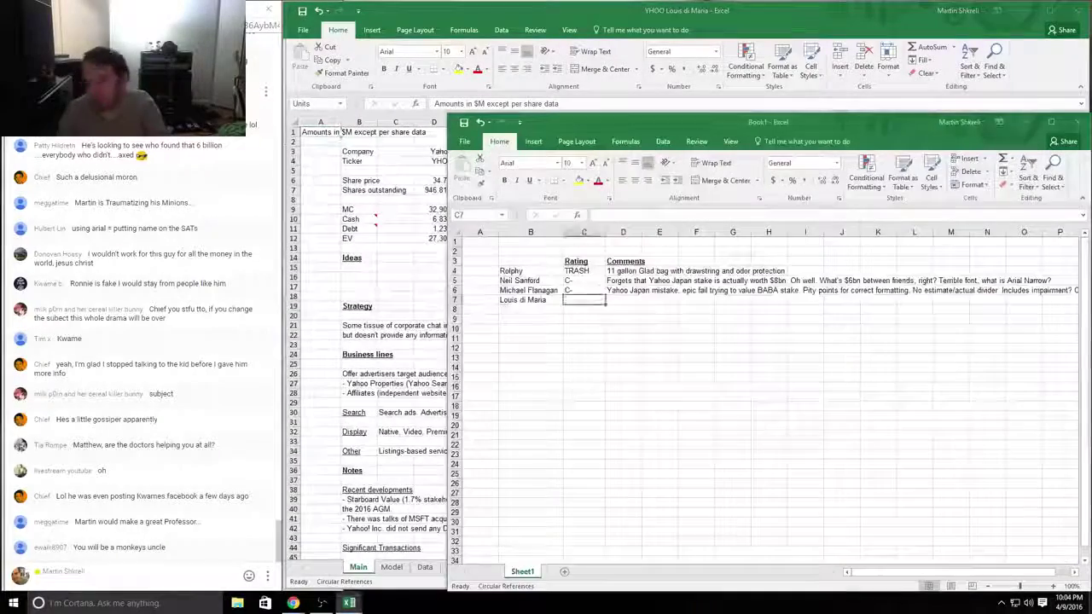
{"action": "left_click", "coordinate": [623, 299]}
{"action": "type", "text": "80"}
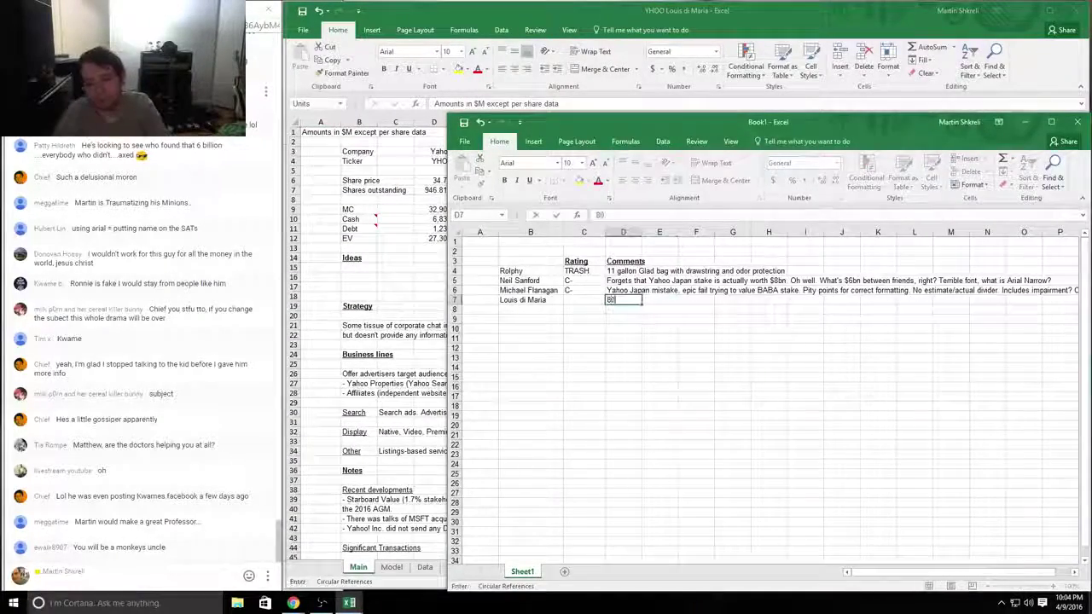
{"action": "type", "text": "% zoom"}
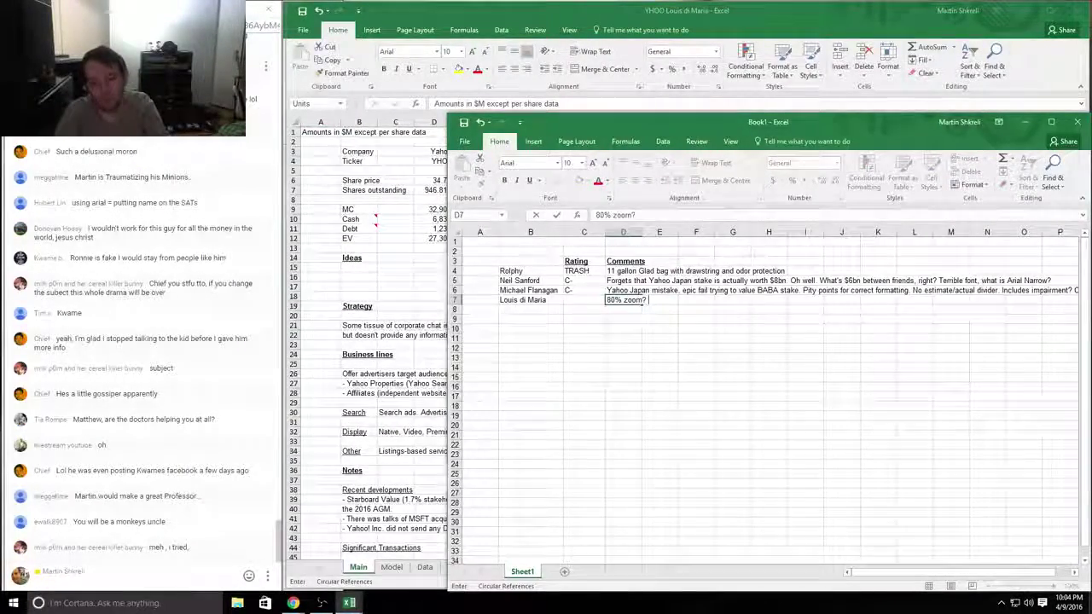
{"action": "key", "text": "alt+Tab"}
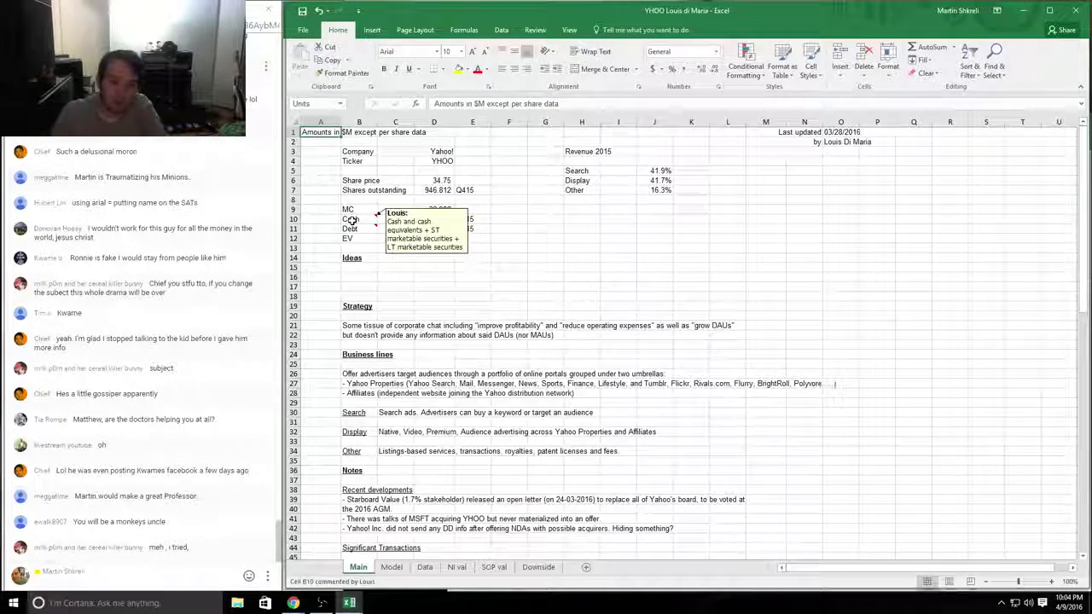
Step: Select the Cash and Debt values, then open the SOP val sheet's empty 2016–2030 grid
{"action": "left_click_drag", "start_coordinate": [435, 219], "coordinate": [437, 233]}
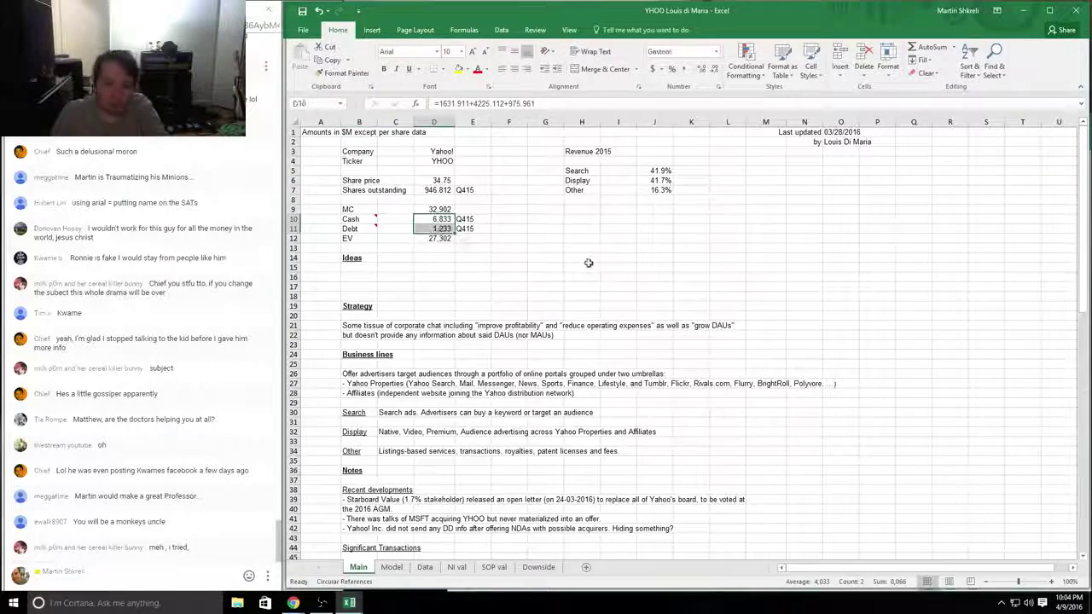
{"action": "left_click", "coordinate": [494, 567]}
{"action": "left_click_drag", "start_coordinate": [648, 395], "coordinate": [836, 512]}
{"action": "left_click", "coordinate": [353, 272]}
{"action": "scroll", "coordinate": [449, 292], "scroll_direction": "up", "scroll_amount": 6}
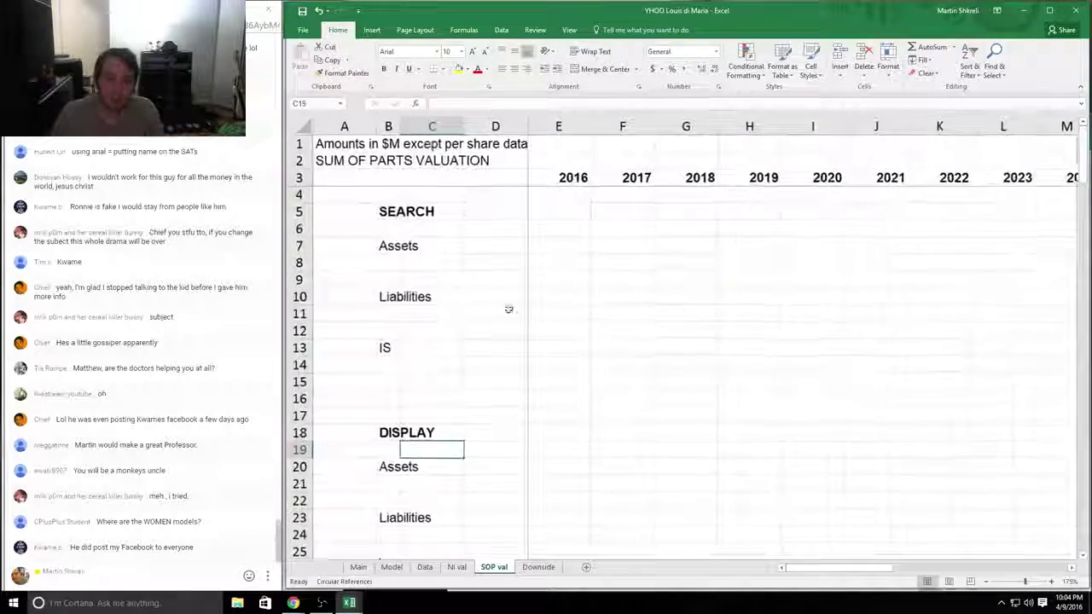
{"action": "scroll", "coordinate": [509, 309], "scroll_direction": "down", "scroll_amount": 14}
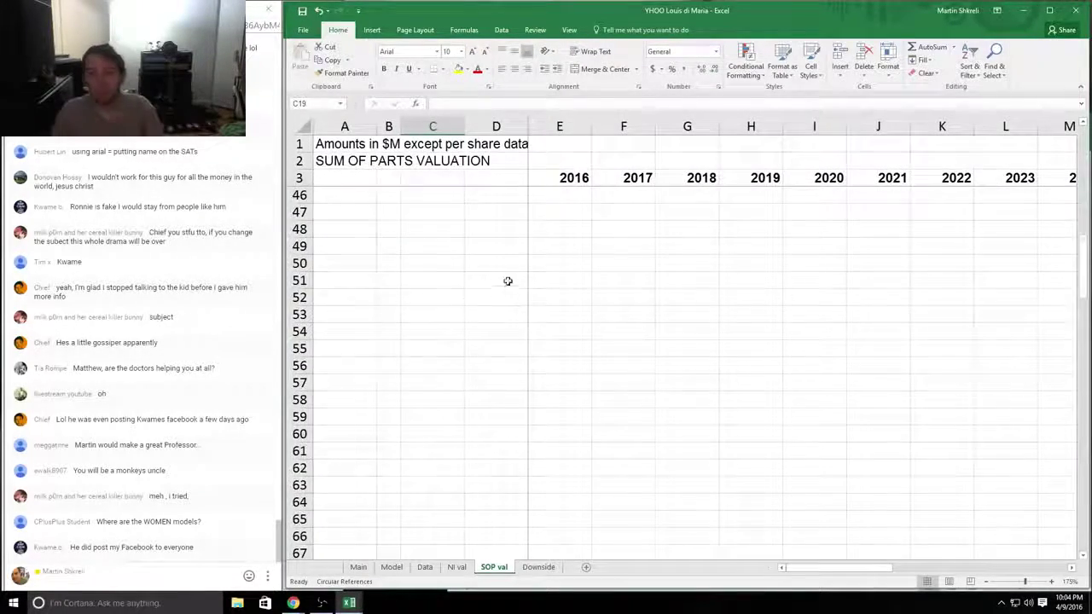
{"action": "scroll", "coordinate": [508, 282], "scroll_direction": "down", "scroll_amount": 5}
{"action": "left_click_drag", "start_coordinate": [857, 423], "coordinate": [394, 172]}
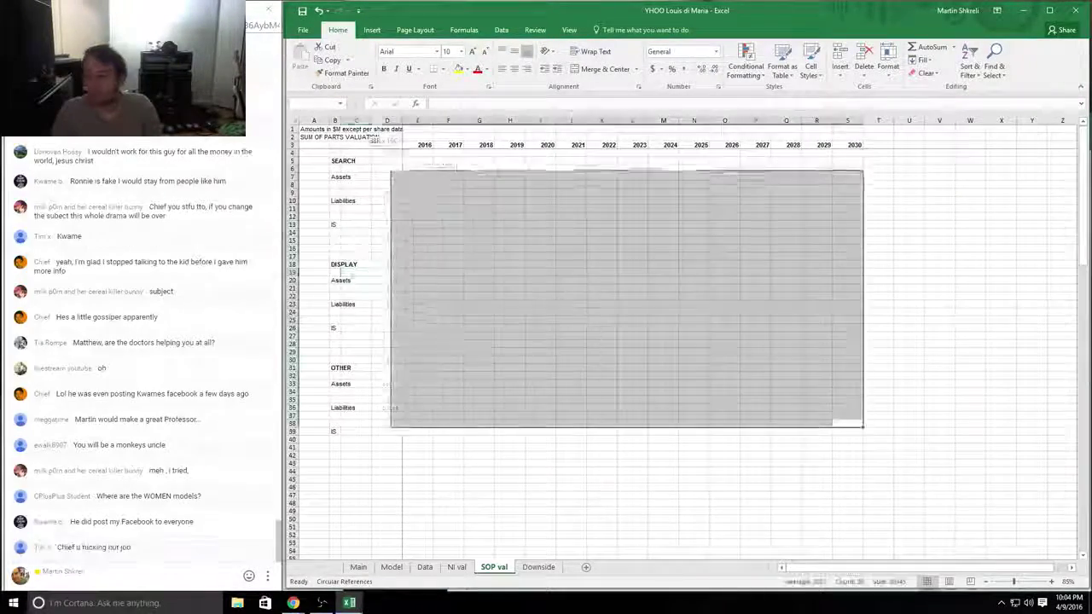
{"action": "left_click", "coordinate": [438, 264]}
Step: Scroll and drag-select across the SOP val Search, Display and Other sections, ending at H7
{"action": "scroll", "coordinate": [446, 268], "scroll_direction": "up", "scroll_amount": 5}
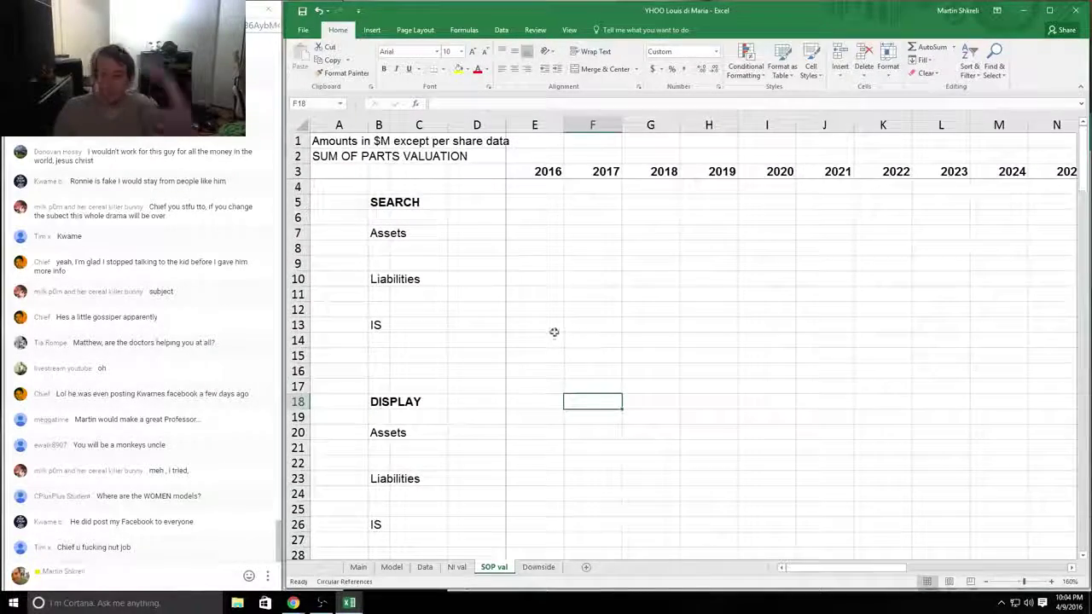
{"action": "scroll", "coordinate": [555, 290], "scroll_direction": "down", "scroll_amount": 9}
{"action": "left_click_drag", "start_coordinate": [561, 259], "coordinate": [250, 7]}
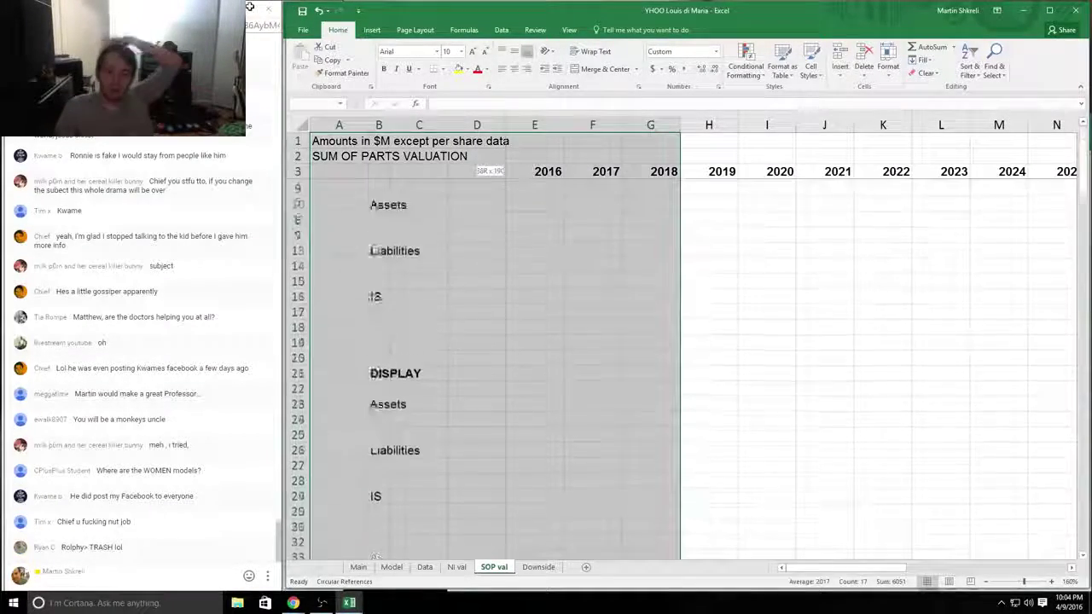
{"action": "left_click", "coordinate": [707, 280]}
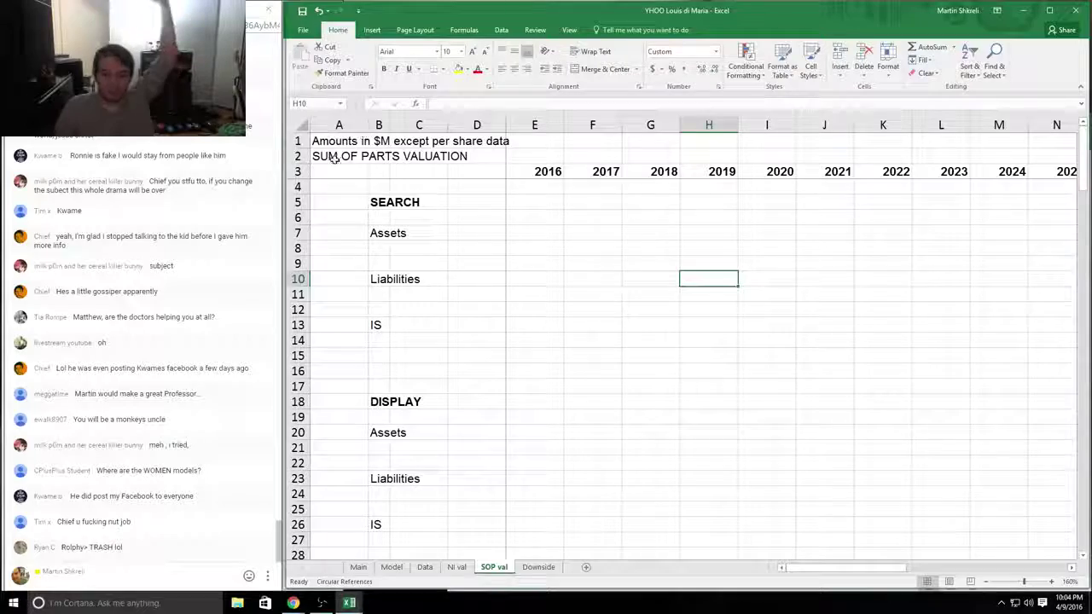
{"action": "left_click_drag", "start_coordinate": [879, 461], "coordinate": [568, 256]}
{"action": "scroll", "coordinate": [801, 382], "scroll_direction": "down", "scroll_amount": 6}
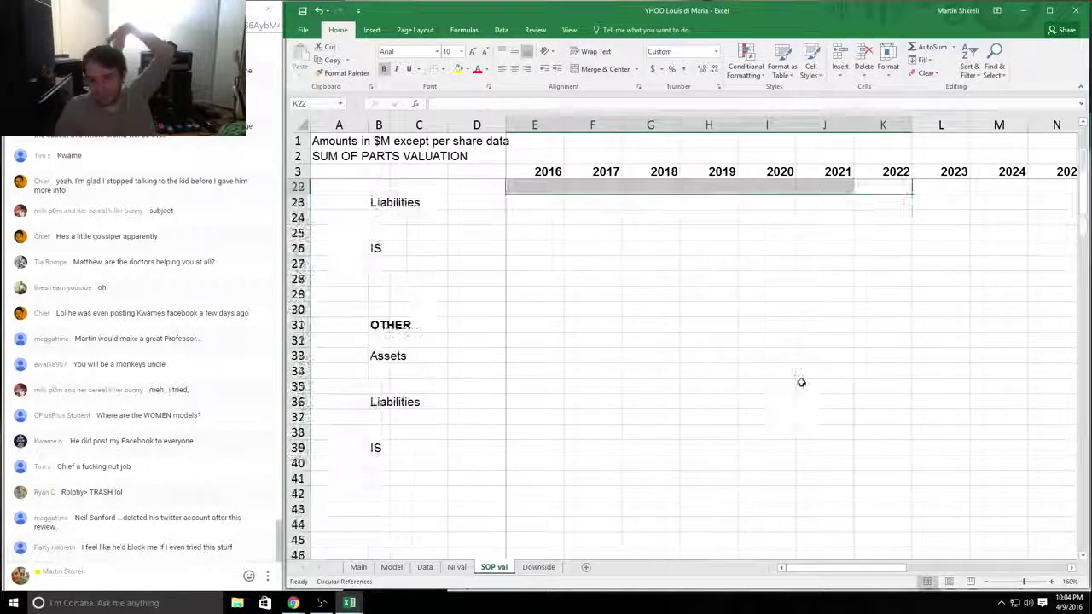
{"action": "scroll", "coordinate": [801, 382], "scroll_direction": "down", "scroll_amount": 5}
{"action": "left_click_drag", "start_coordinate": [904, 402], "coordinate": [401, 162]}
{"action": "left_click", "coordinate": [732, 229]}
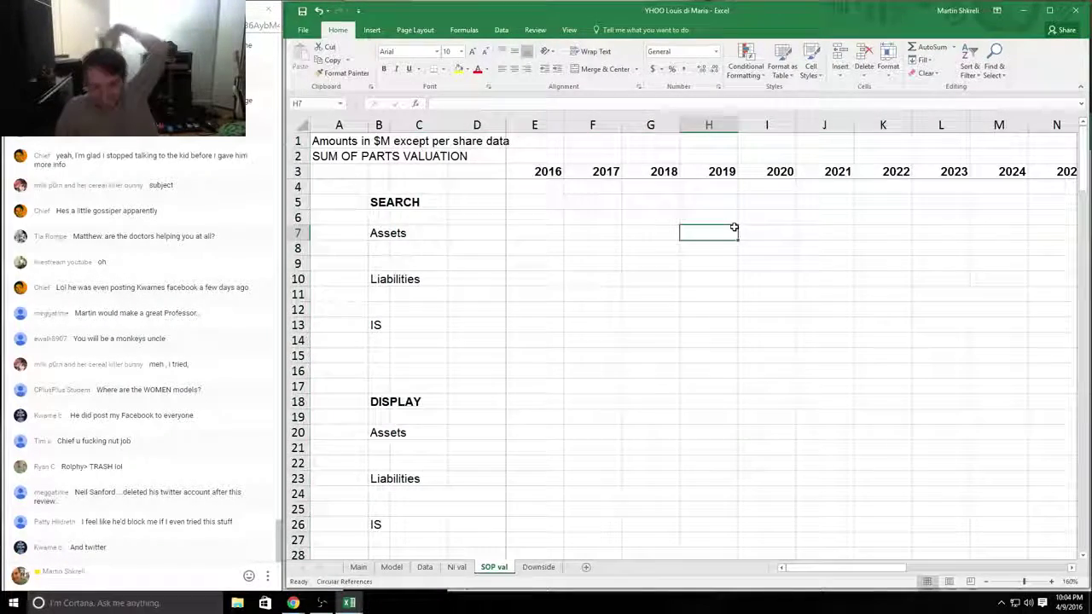
Step: On the Downside sheet, inspect the Investments post-tax value 1,627 and the YHOO value note
{"action": "left_click", "coordinate": [538, 567]}
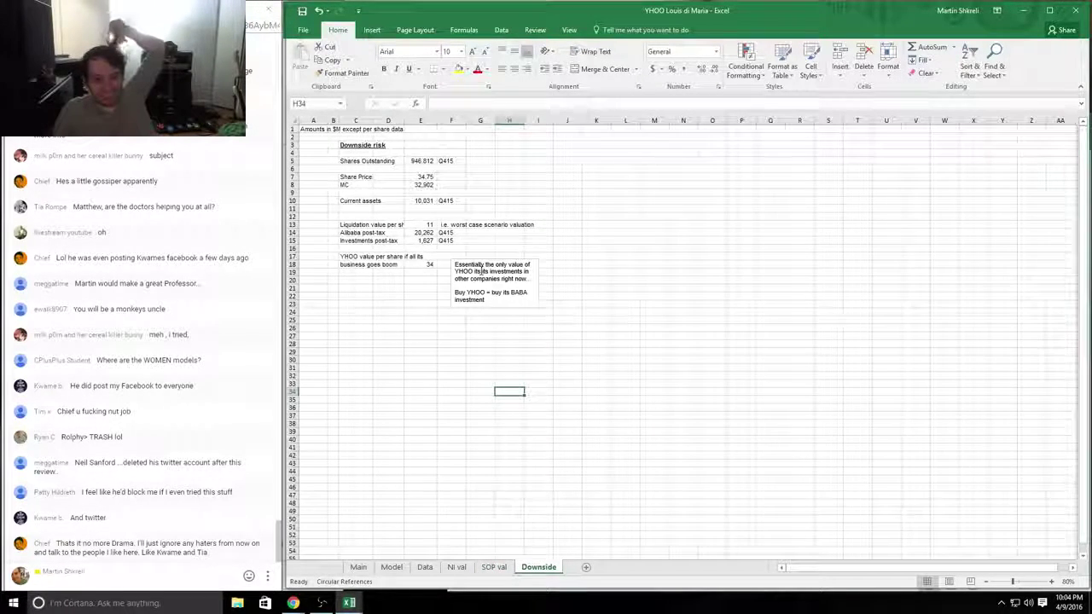
{"action": "left_click_drag", "start_coordinate": [424, 232], "coordinate": [363, 229]}
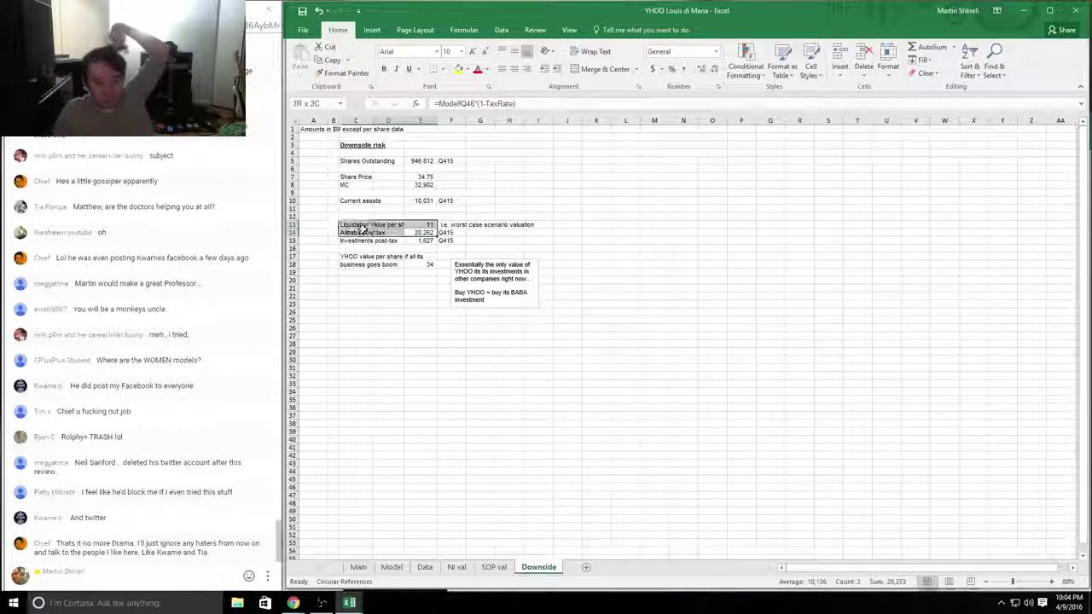
{"action": "left_click", "coordinate": [427, 240]}
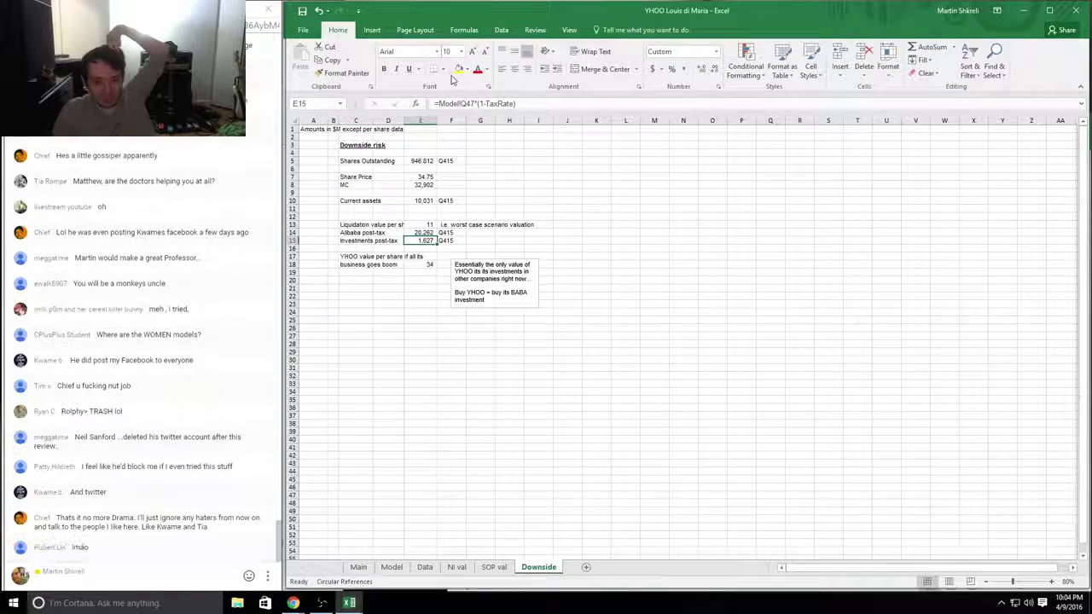
{"action": "scroll", "coordinate": [663, 342], "scroll_direction": "up", "scroll_amount": 6}
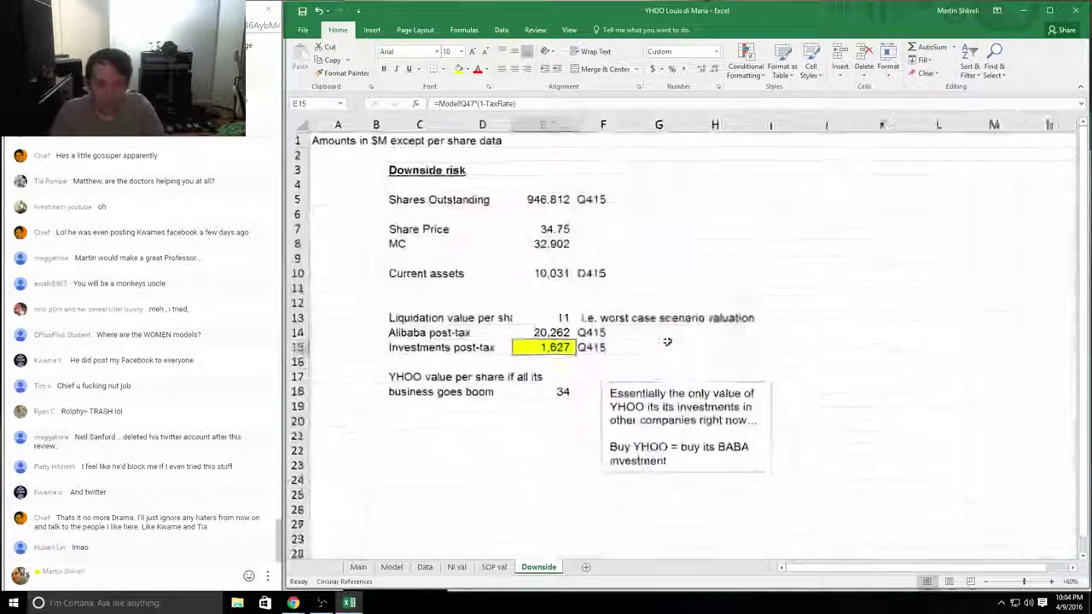
{"action": "left_click", "coordinate": [757, 418]}
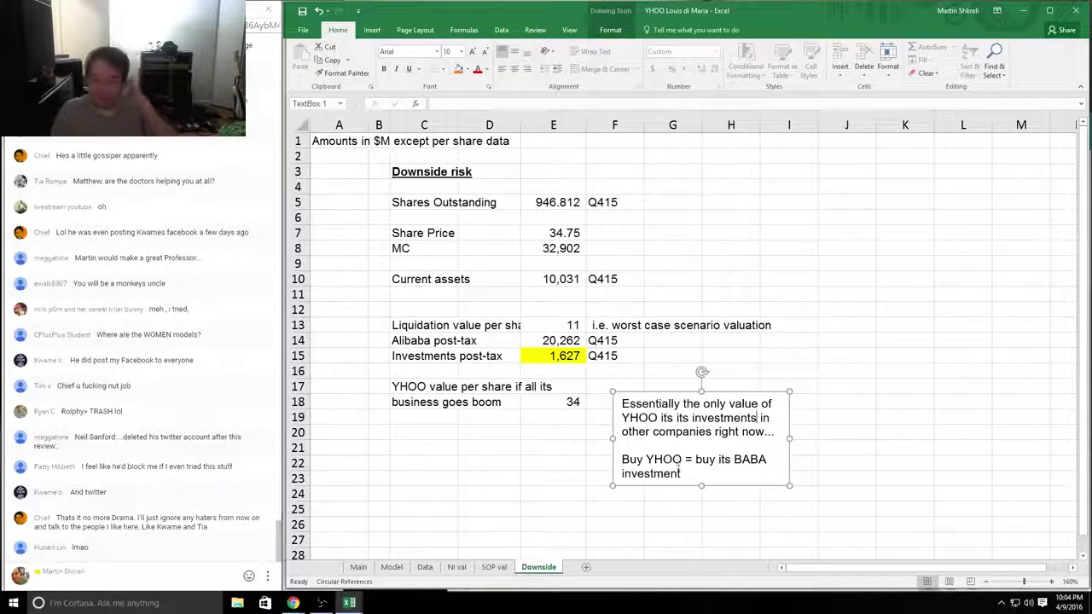
Step: Select the full Investments post-tax row, then switch to the NI val sheet
{"action": "left_click", "coordinate": [555, 355]}
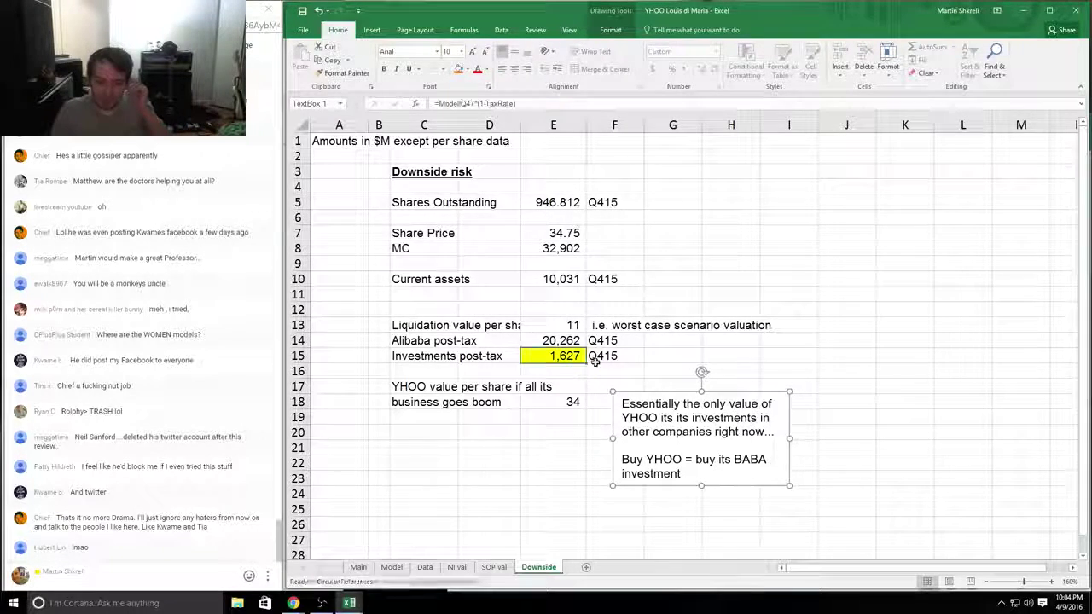
{"action": "left_click", "coordinate": [424, 357]}
{"action": "left_click_drag", "start_coordinate": [424, 357], "coordinate": [600, 357]}
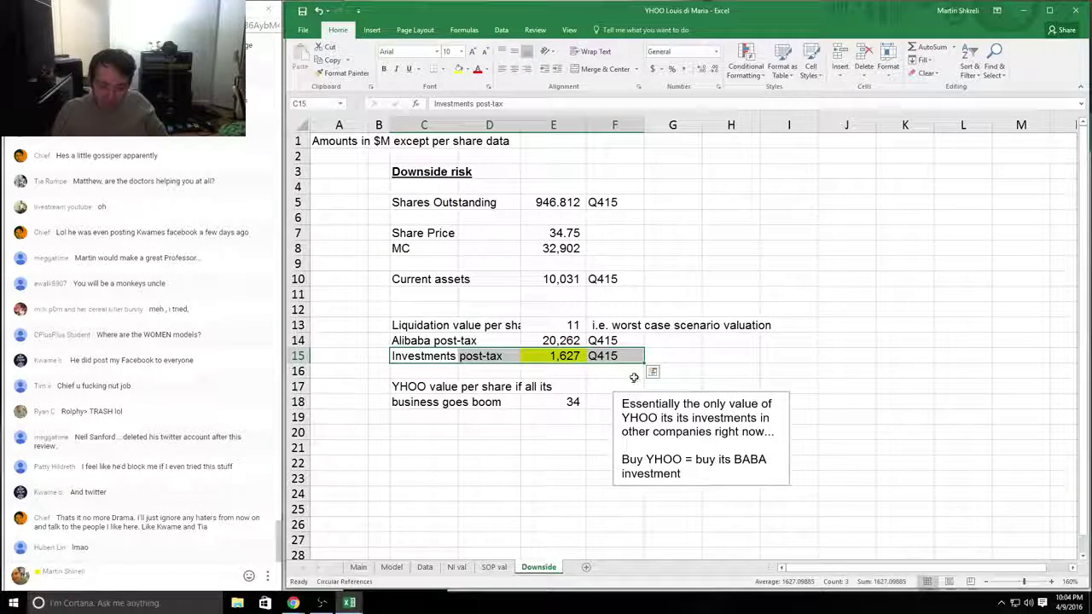
{"action": "left_click", "coordinate": [650, 360]}
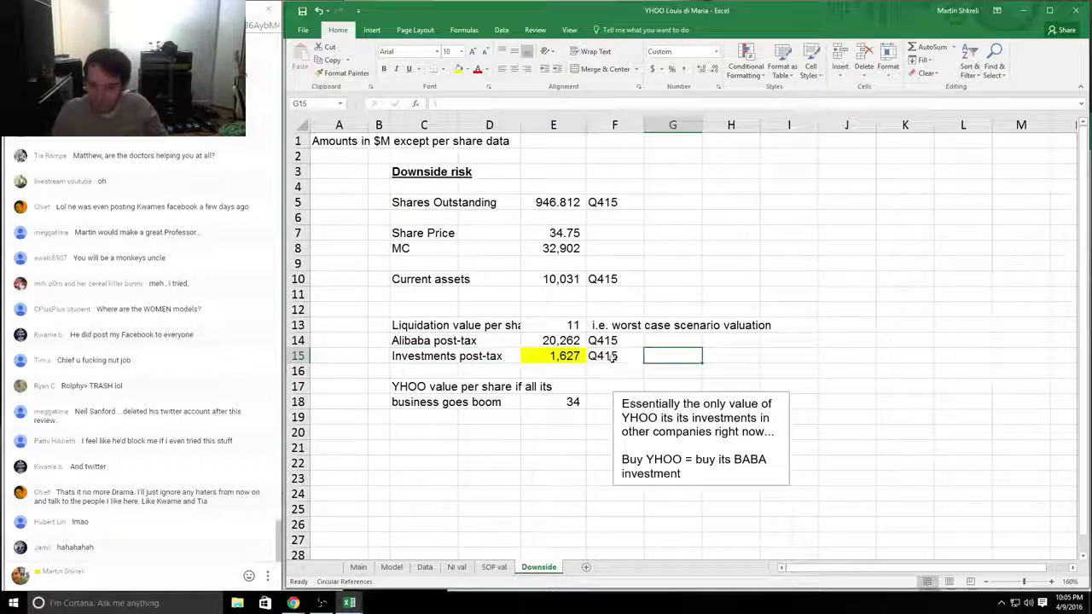
{"action": "left_click_drag", "start_coordinate": [614, 355], "coordinate": [424, 356]}
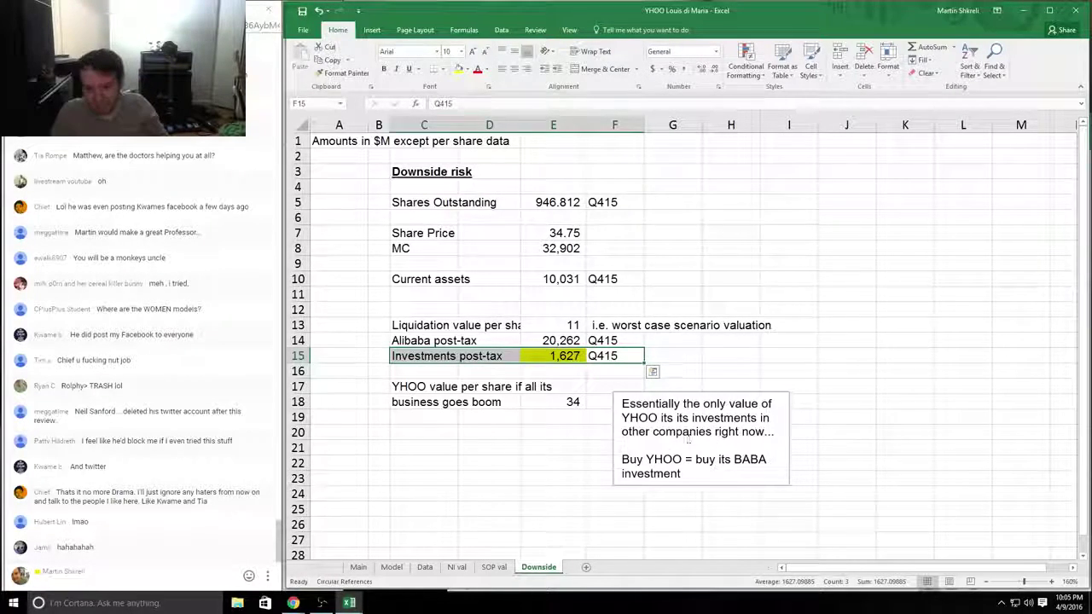
{"action": "left_click", "coordinate": [568, 444]}
{"action": "left_click", "coordinate": [456, 567]}
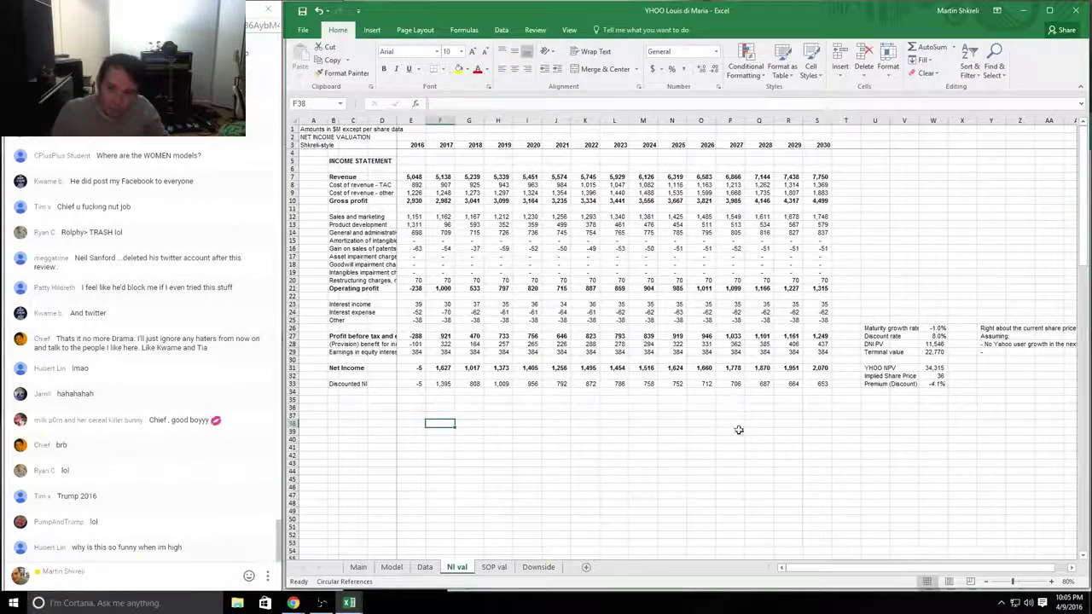
Step: Trace the 2017 Net Income and its operating-profit link on NI val, then show the Model sheet
{"action": "left_click_drag", "start_coordinate": [739, 430], "coordinate": [432, 408]}
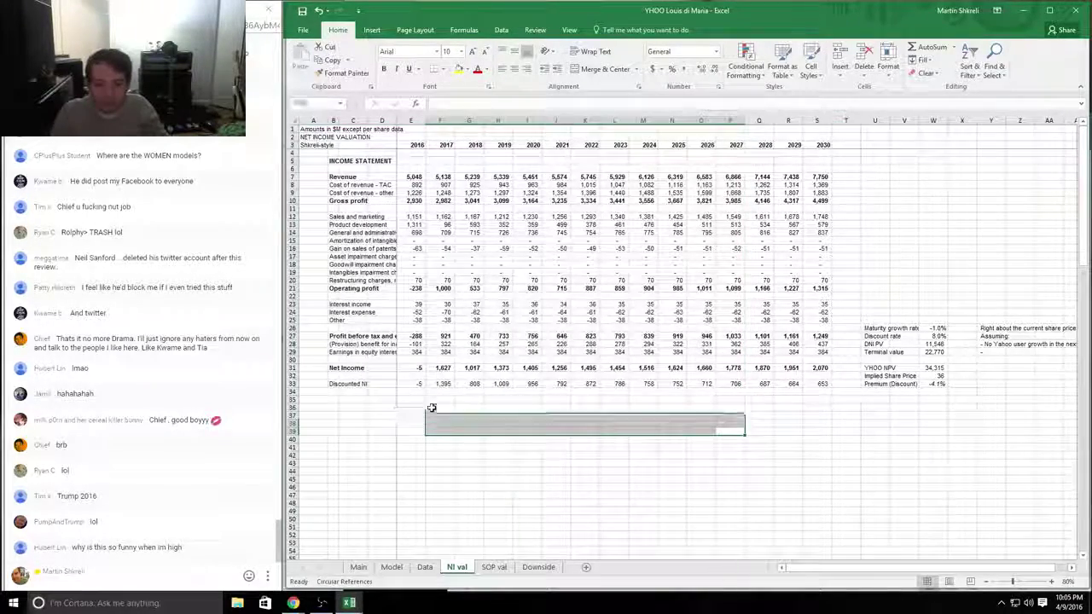
{"action": "left_click_drag", "start_coordinate": [418, 368], "coordinate": [589, 368]}
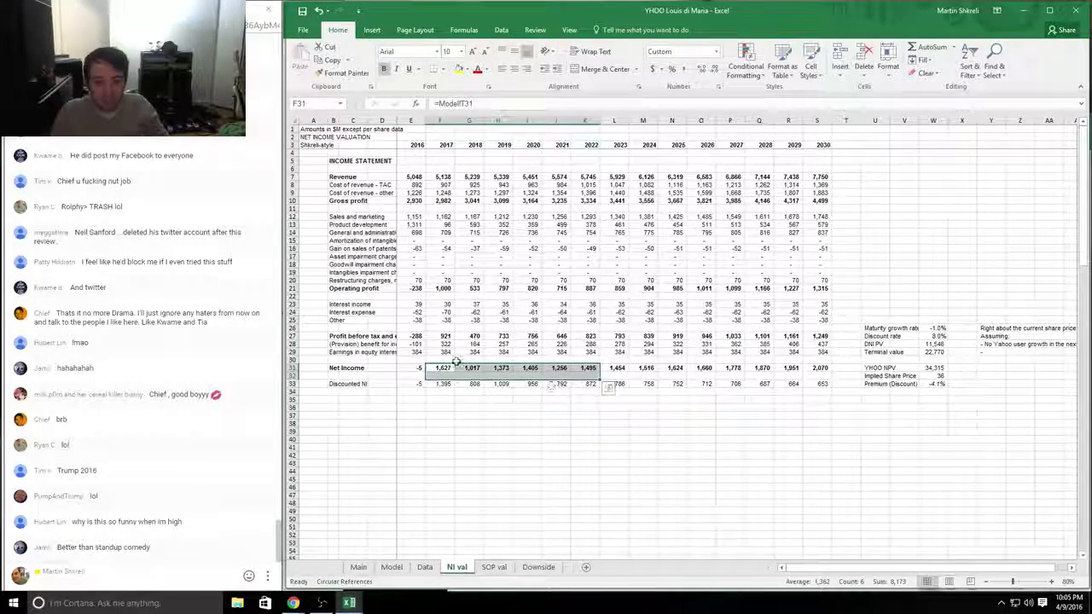
{"action": "left_click", "coordinate": [441, 367]}
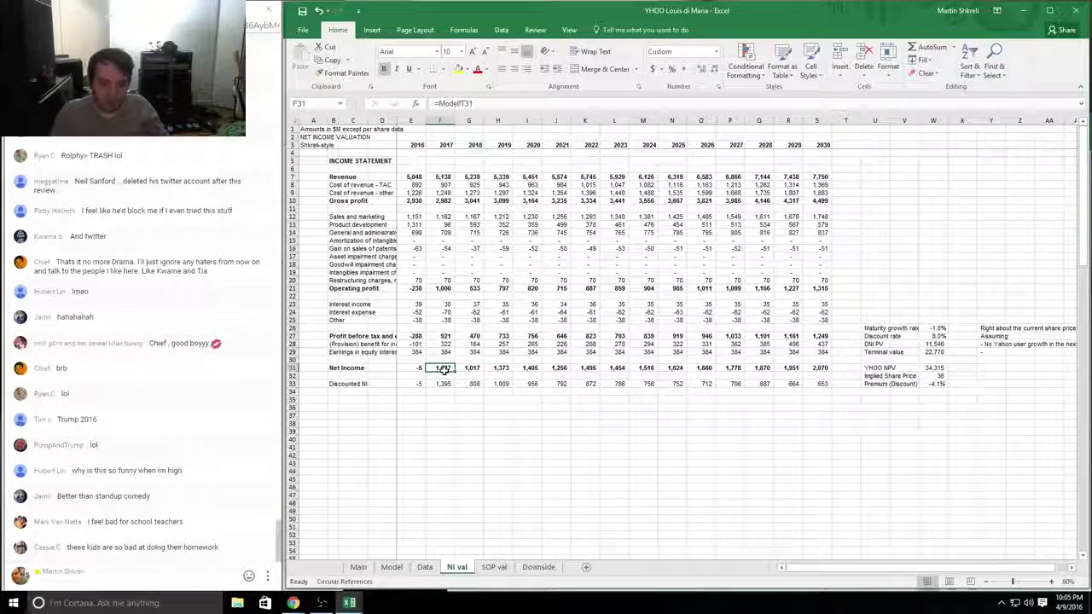
{"action": "left_click", "coordinate": [443, 288]}
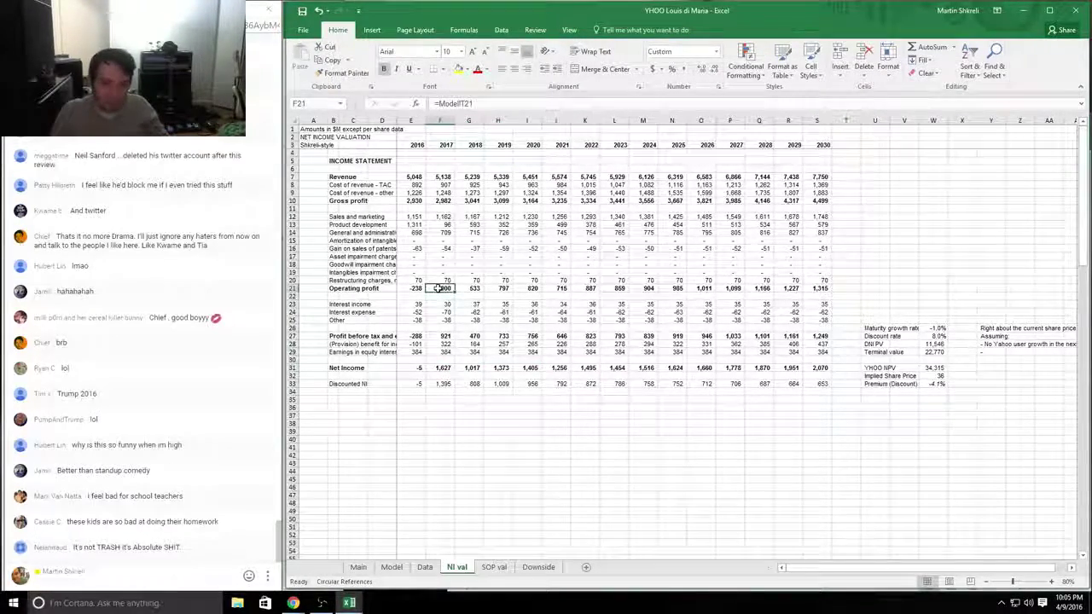
{"action": "left_click", "coordinate": [391, 566]}
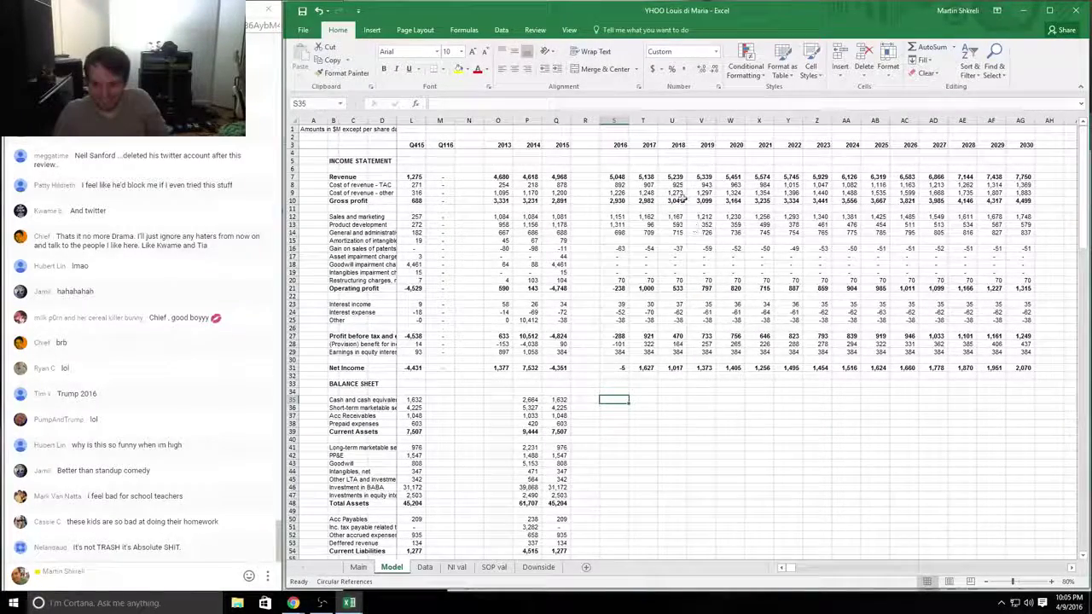
Step: Check the student's 2017 operating profit formula =T10-SUM(T12:T20) and the 2016 revenue source
{"action": "left_click", "coordinate": [656, 288]}
{"action": "type", "text": "=T10-SUM(T12:T20)"}
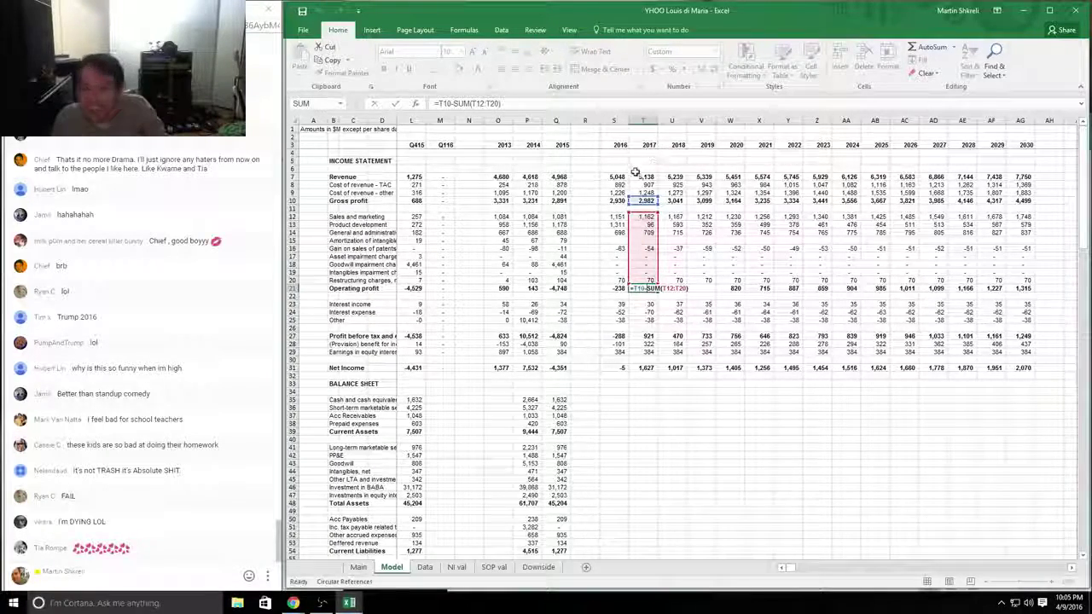
{"action": "left_click", "coordinate": [636, 176]}
{"action": "left_click", "coordinate": [626, 176]}
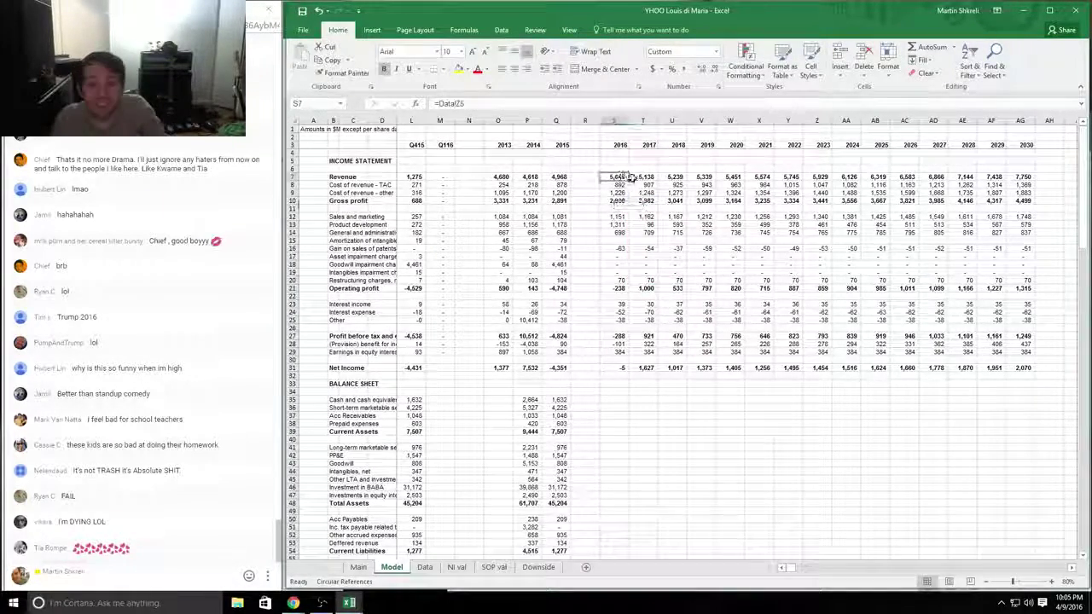
Step: Compare against the reference Yahoo model's Model sheet, then return to the Book1 grading sheet
{"action": "key", "text": "ctrl+Tab"}
{"action": "key", "text": "ctrl+Tab"}
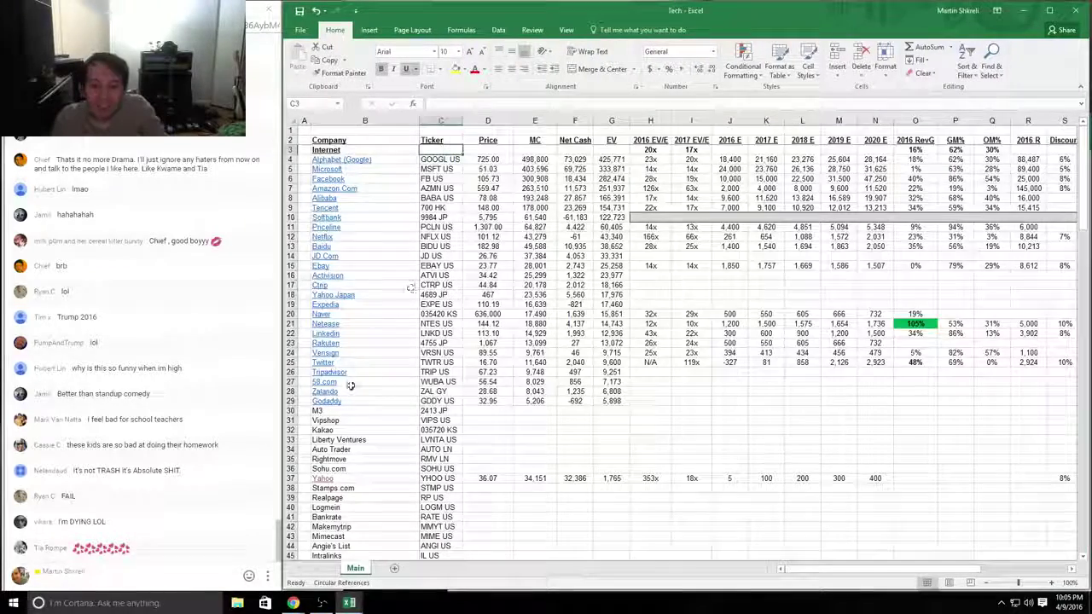
{"action": "left_click", "coordinate": [322, 478]}
{"action": "left_click", "coordinate": [388, 568]}
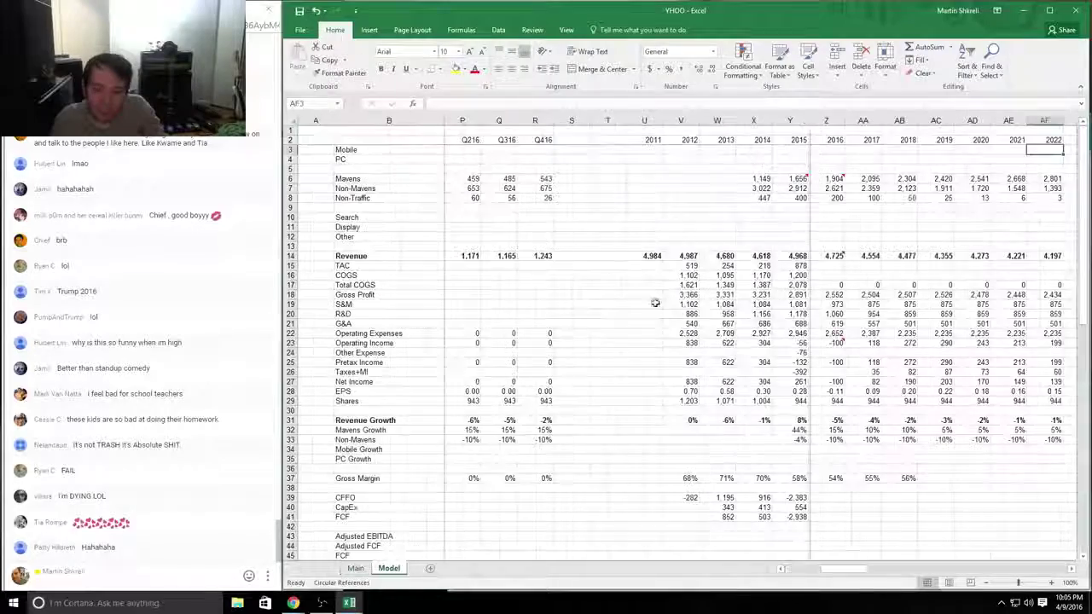
{"action": "mouse_move", "coordinate": [830, 252]}
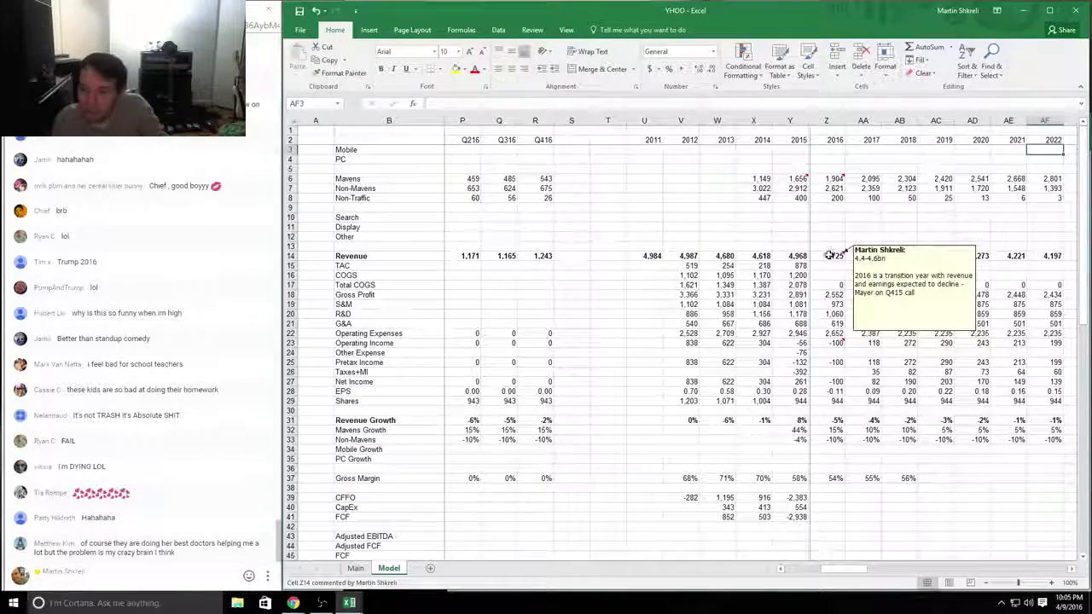
{"action": "key", "text": "ctrl+Tab"}
{"action": "key", "text": "ctrl+Tab"}
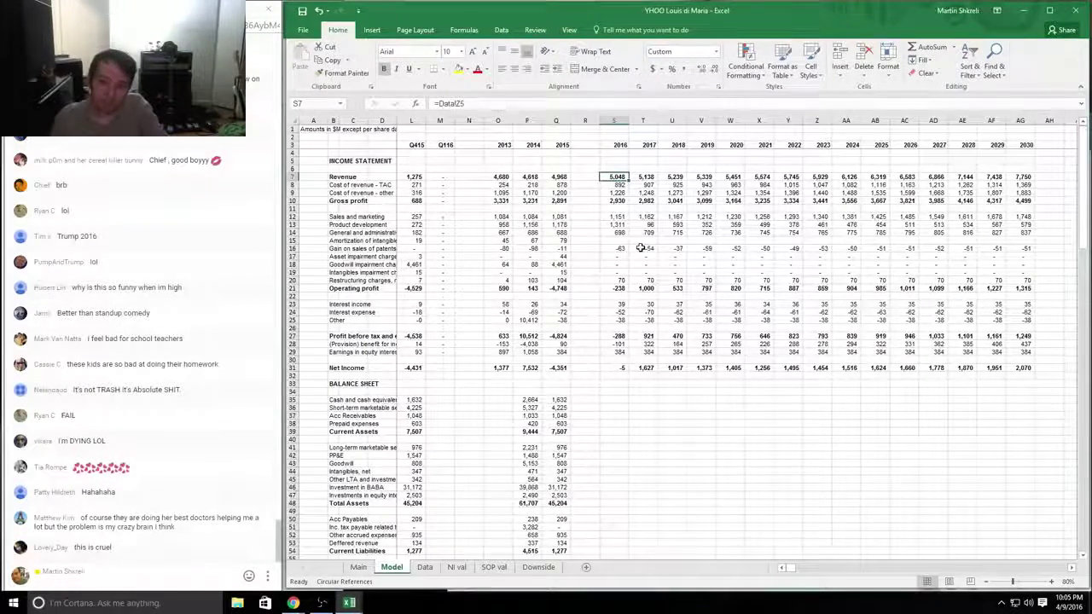
{"action": "key", "text": "ctrl+Tab"}
{"action": "key", "text": "ctrl+Tab"}
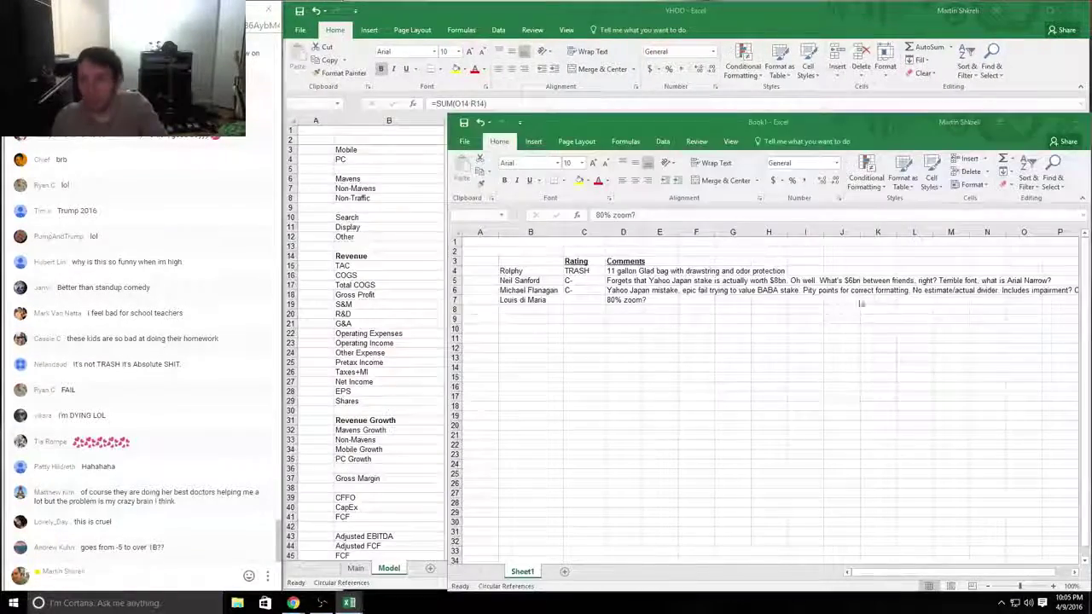
Step: Append 'Guidance????' to the fourth student's comment and rate them D
{"action": "key", "text": "F2"}
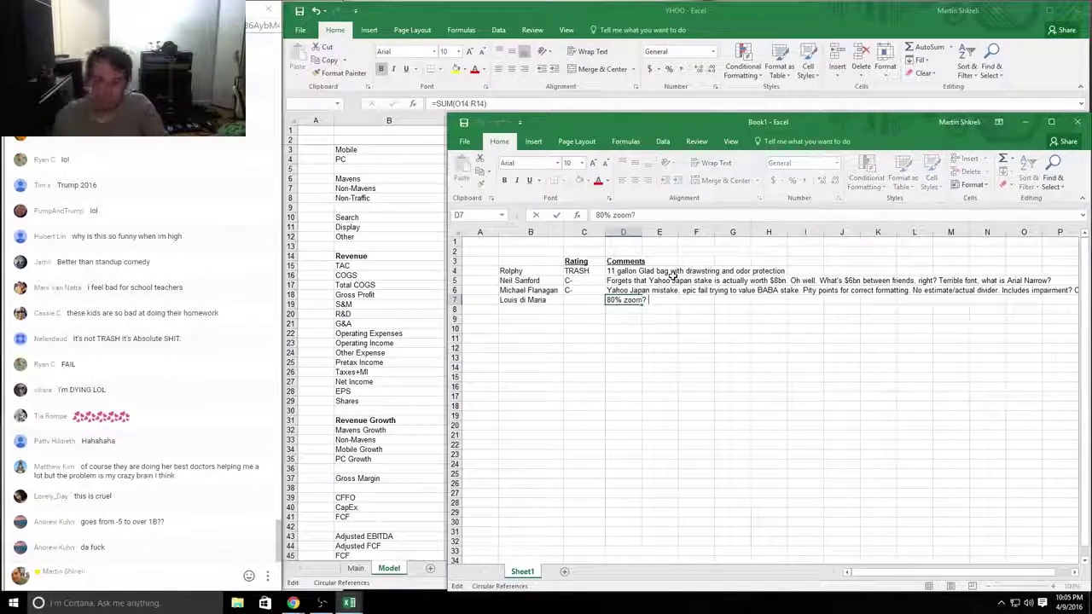
{"action": "type", "text": "Guid"}
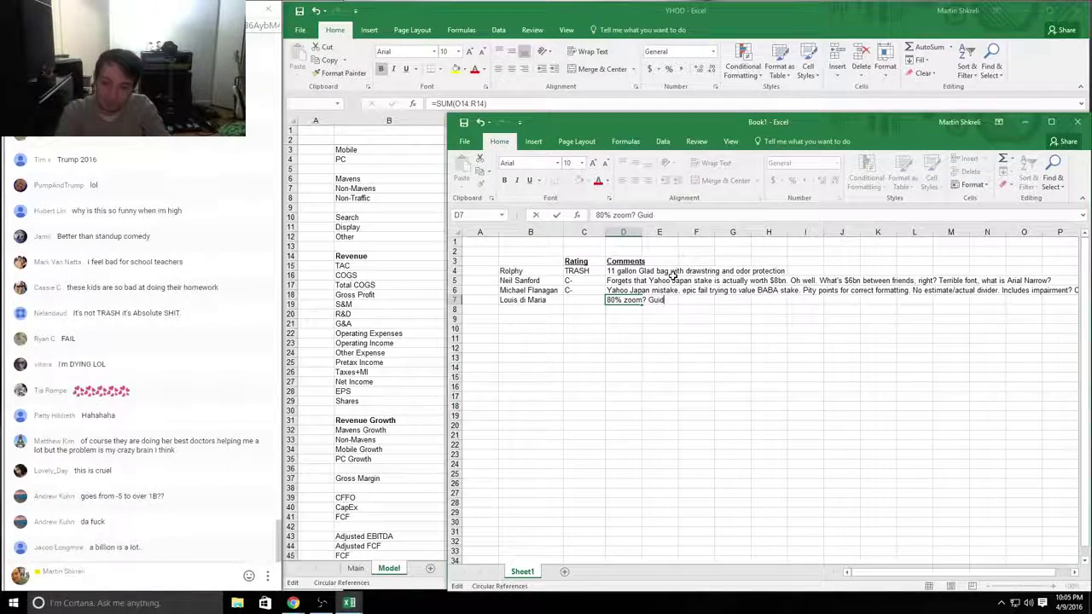
{"action": "type", "text": "ance????"}
{"action": "key", "text": "shift+Tab"}
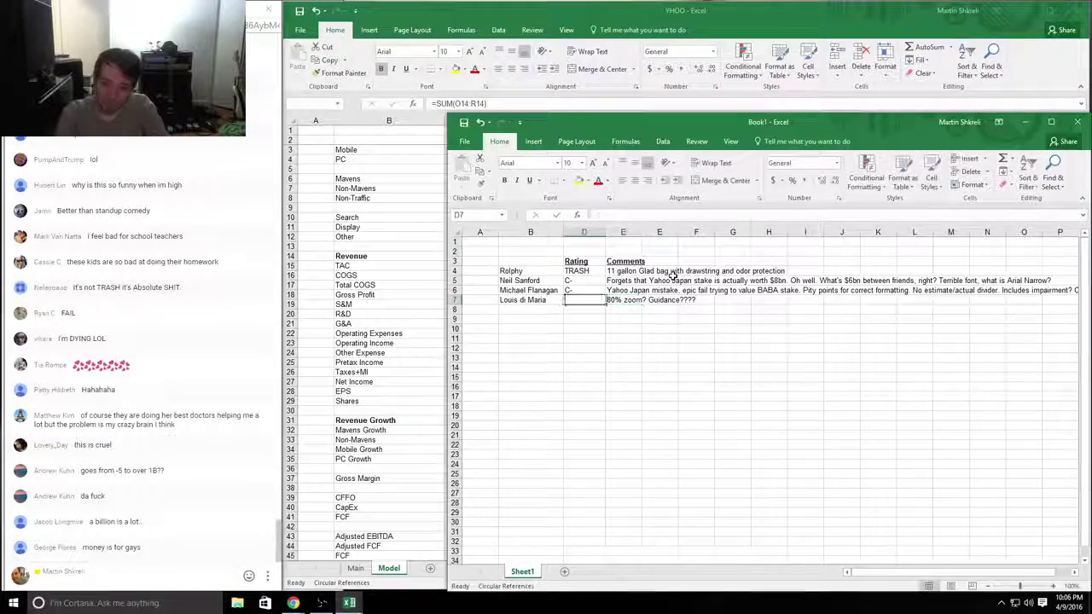
{"action": "type", "text": "D"}
{"action": "key", "text": "Return"}
Step: Close the fourth student's YHOO workbook without saving
{"action": "key", "text": "ctrl+Tab"}
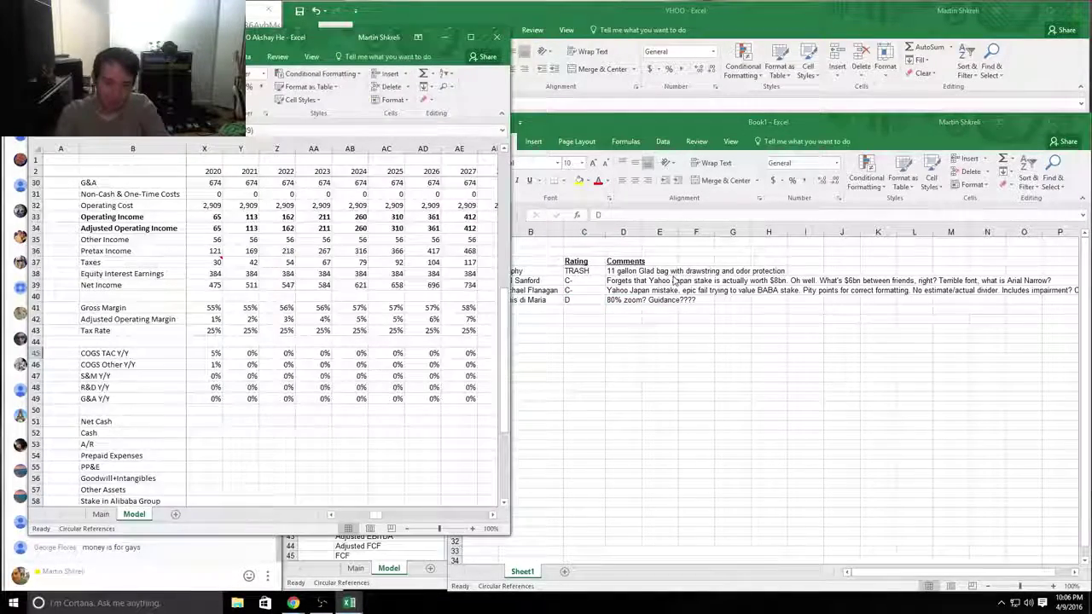
{"action": "key", "text": "alt+Tab"}
{"action": "key", "text": "alt+Tab"}
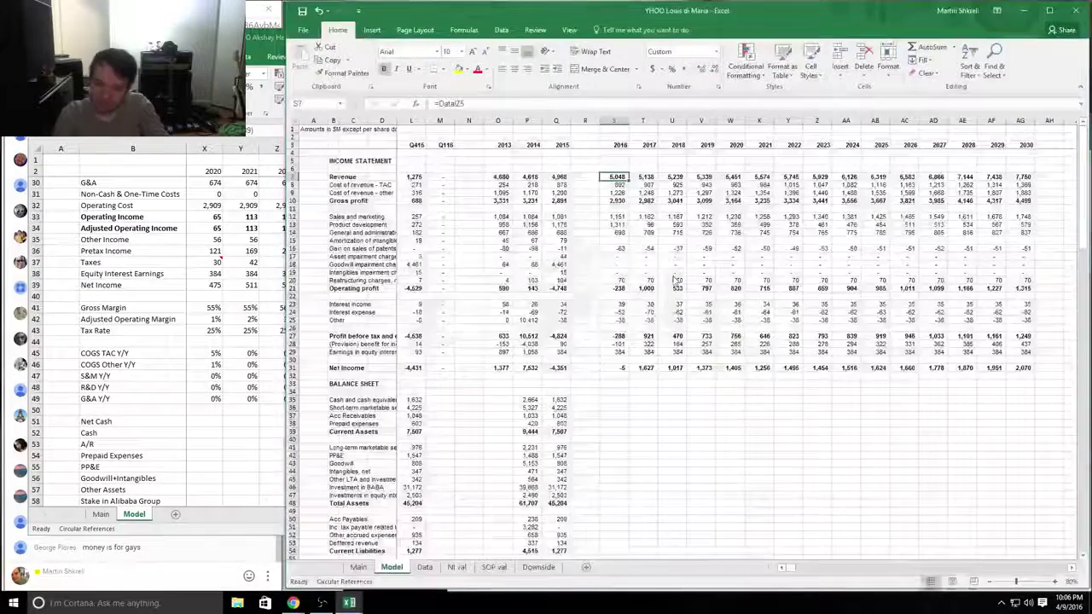
{"action": "key", "text": "ctrl+w"}
{"action": "key", "text": "n"}
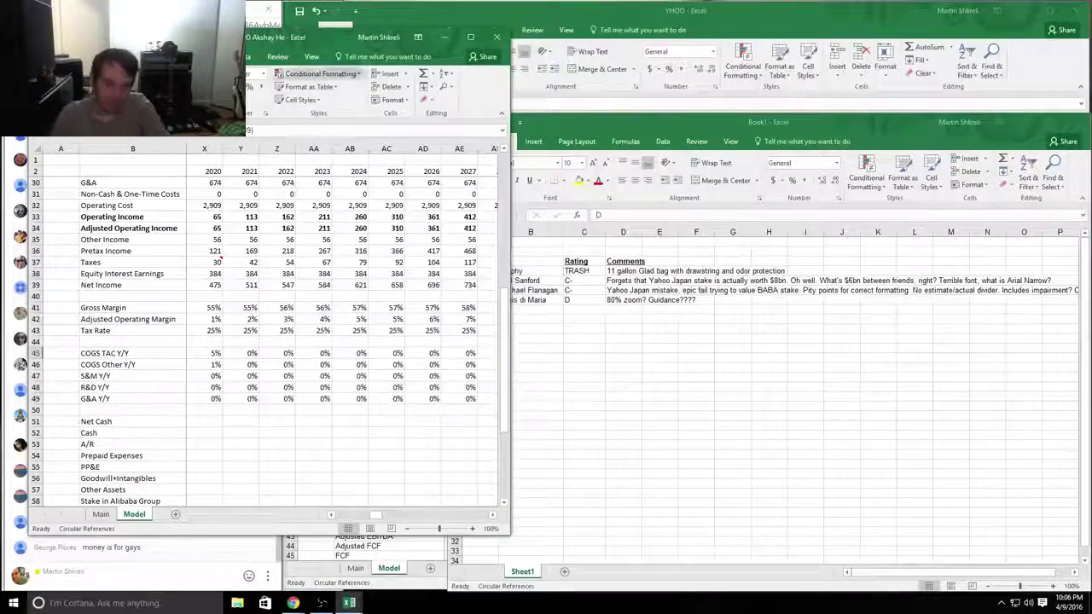
Step: Show the next workbook's Main sheet and enter the fifth student's name in B8
{"action": "left_click_drag", "start_coordinate": [321, 38], "coordinate": [670, 56]}
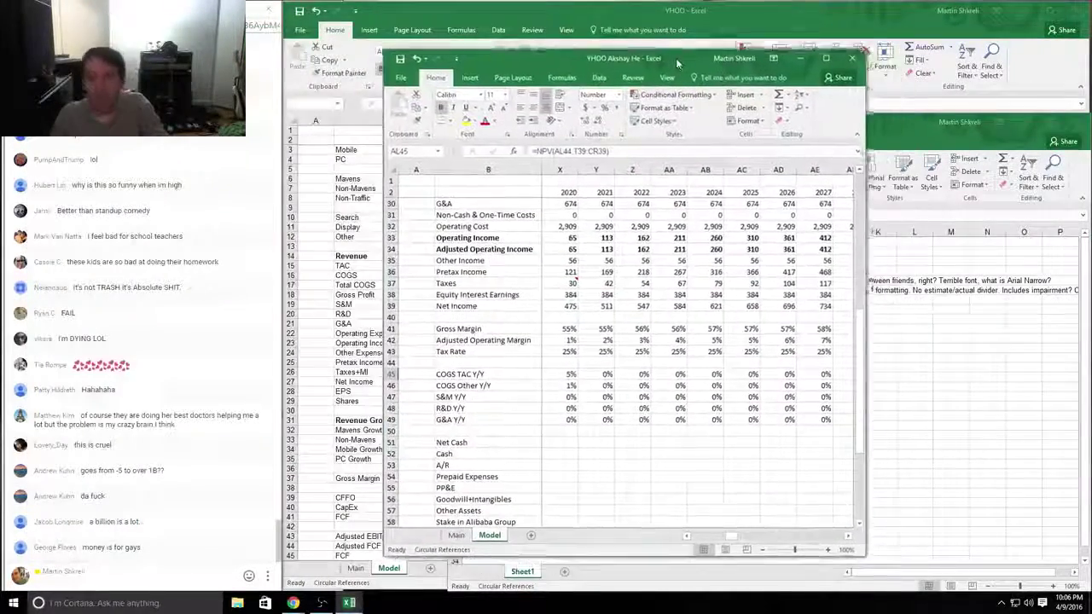
{"action": "key", "text": "ctrl+Page_Up"}
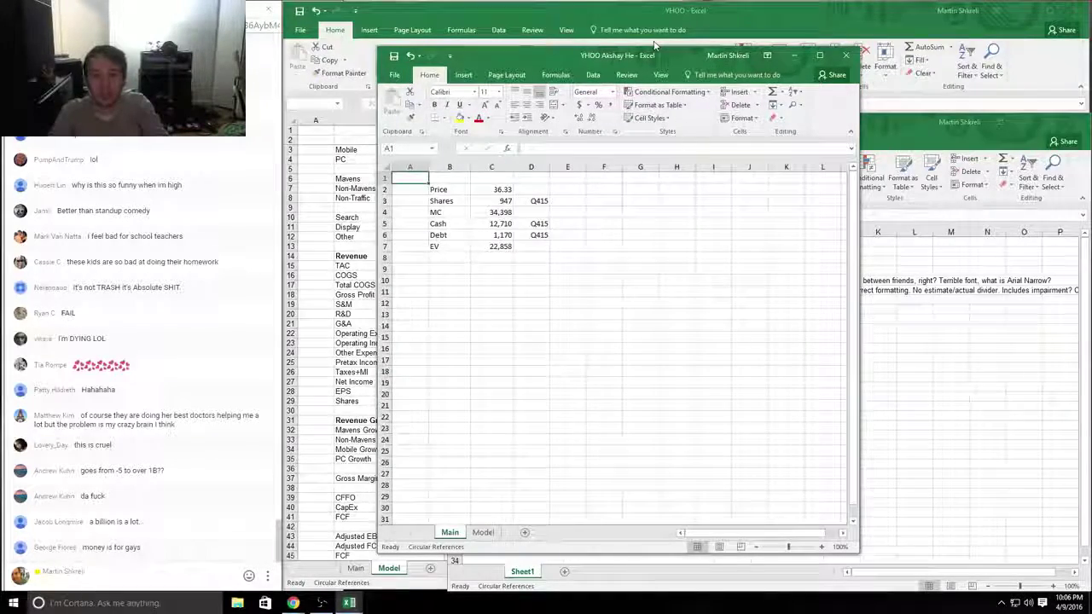
{"action": "key", "text": "alt+Tab"}
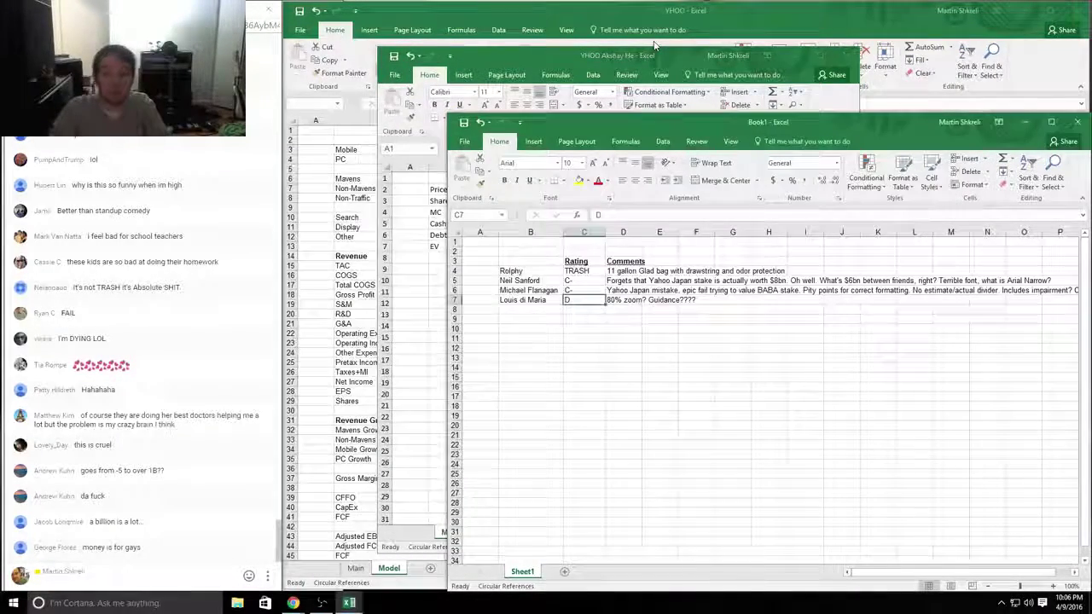
{"action": "key", "text": "Left"}
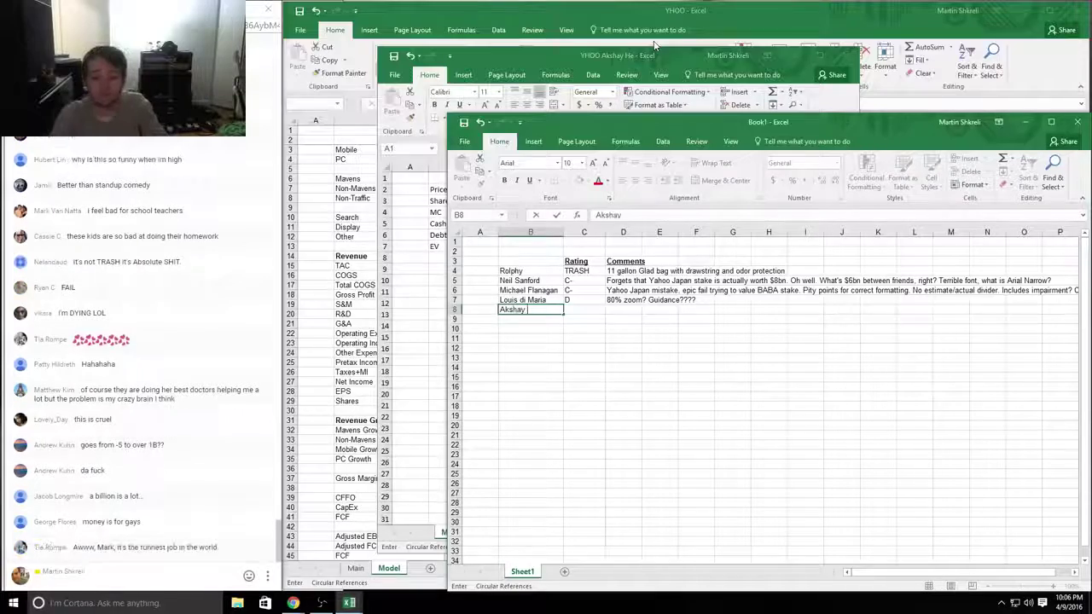
{"action": "left_click", "coordinate": [655, 47]}
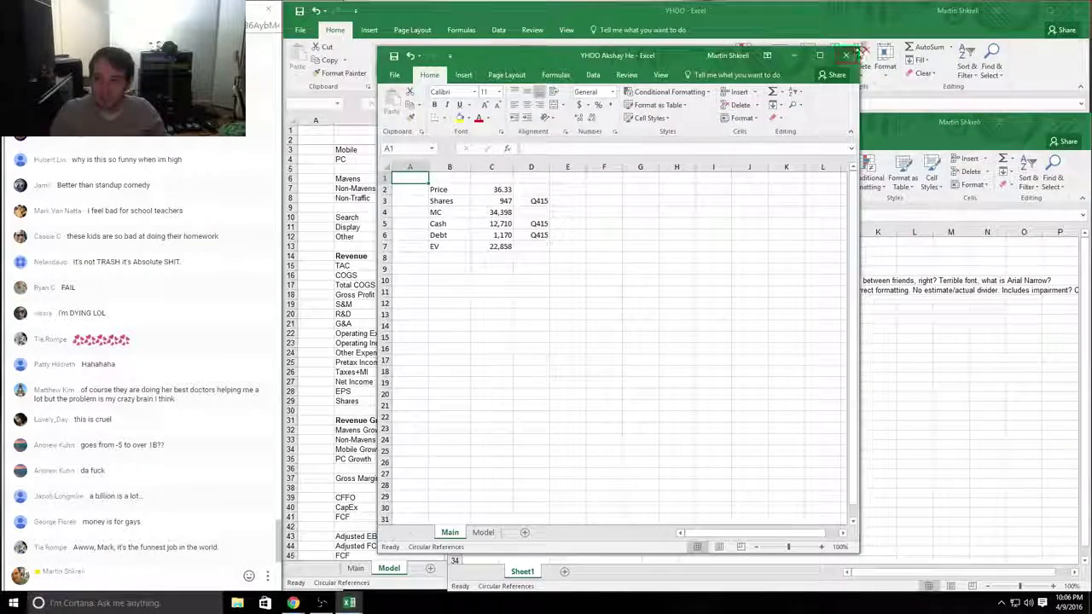
Step: Enlarge the fifth student's workbook and review its Cash, Debt and EV (=C4-C5+C6) formulas
{"action": "left_click_drag", "start_coordinate": [859, 50], "coordinate": [1011, 2]}
{"action": "left_click", "coordinate": [495, 177]}
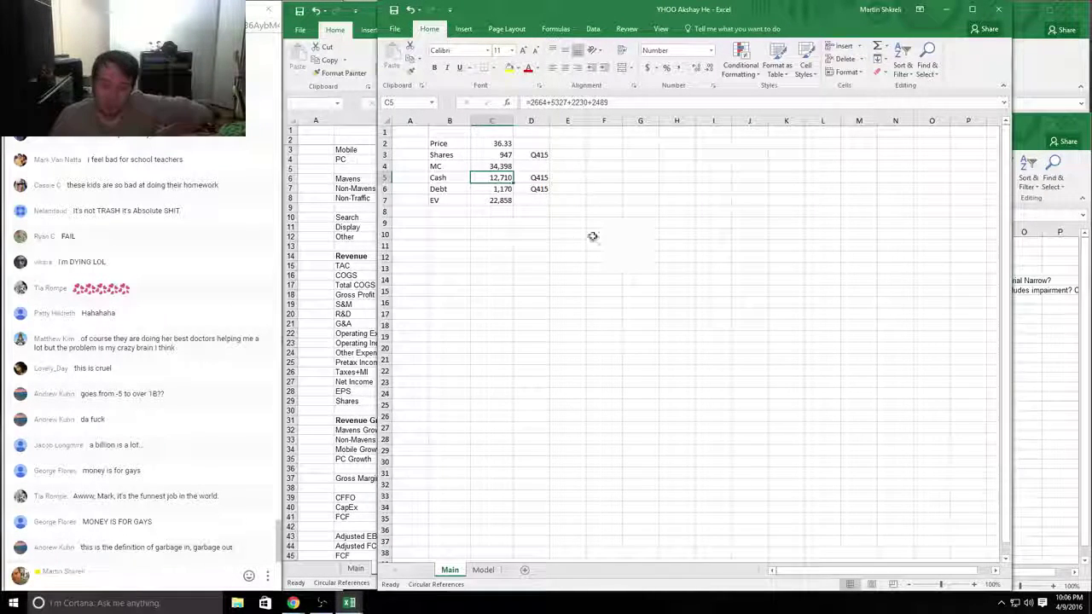
{"action": "left_click", "coordinate": [548, 232]}
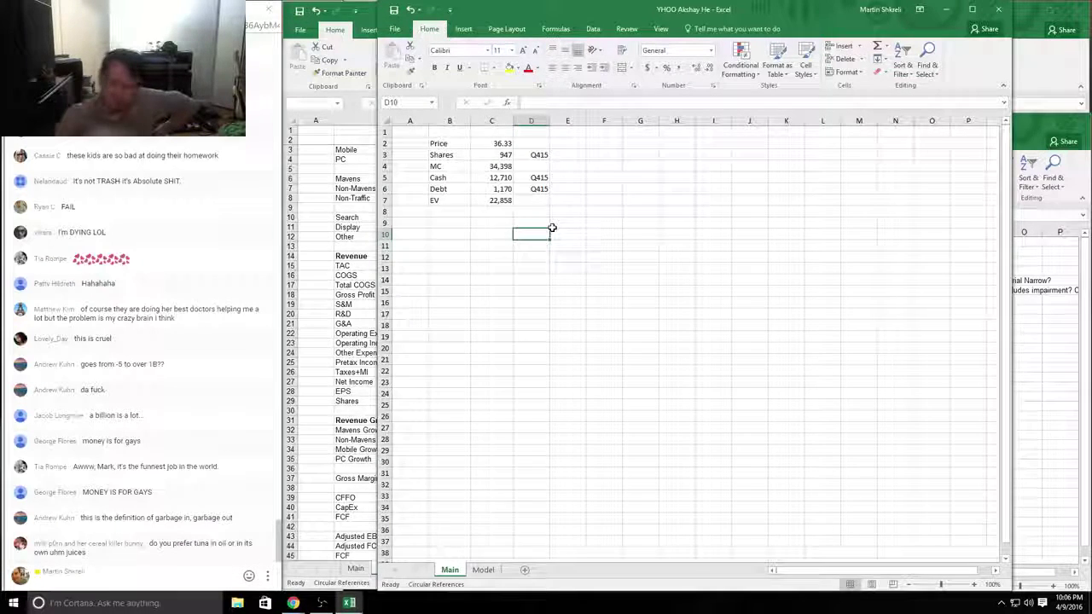
{"action": "key", "text": "ctrl+Home"}
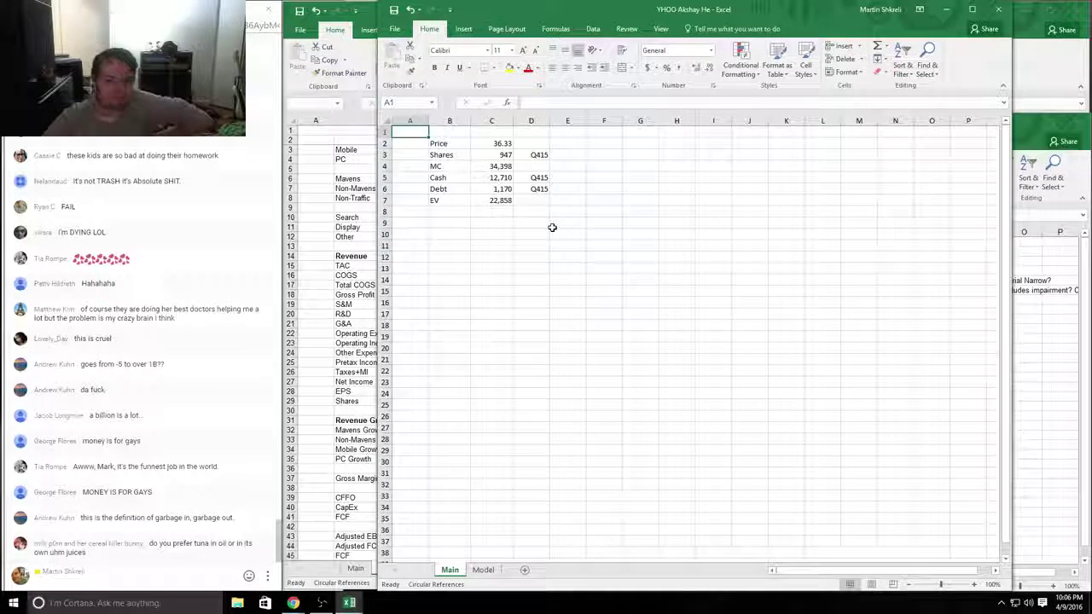
{"action": "key", "text": "Down"}
{"action": "key", "text": "Right"}
{"action": "key", "text": "Down"}
{"action": "key", "text": "Down"}
{"action": "key", "text": "Down"}
{"action": "key", "text": "Down"}
{"action": "key", "text": "Right"}
{"action": "key", "text": "Down"}
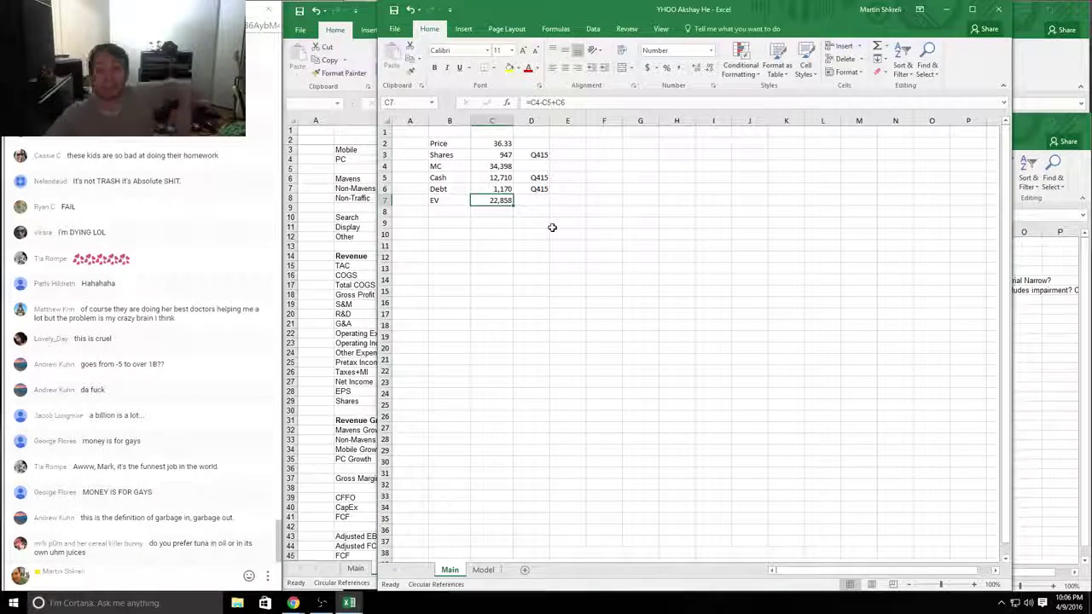
{"action": "key", "text": "Up"}
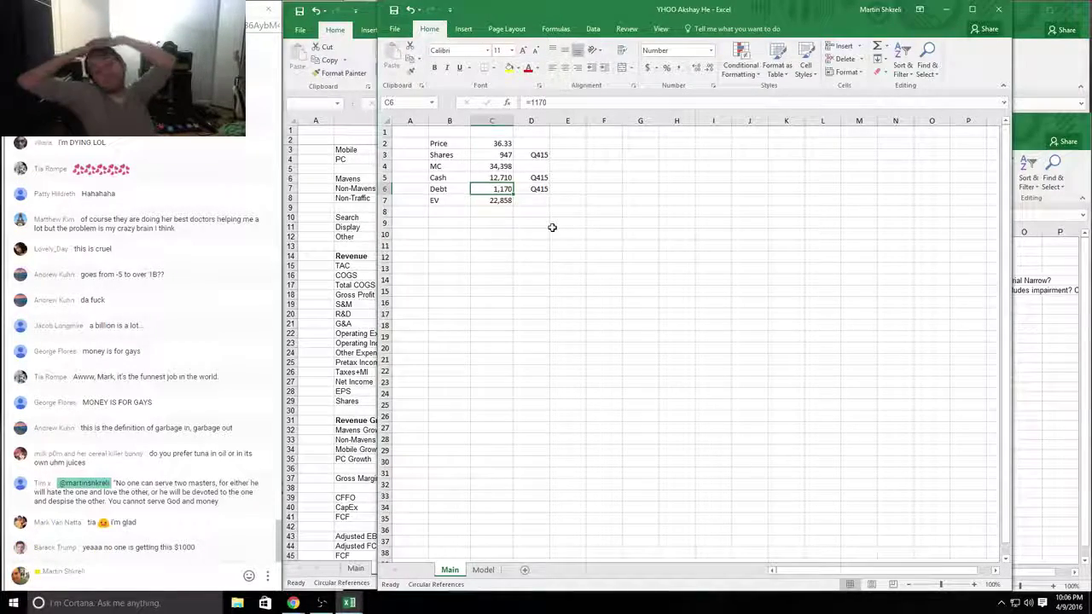
Step: Review the Model sheet's 2018 operating cost and 2030 operating and adjusted operating income formulas
{"action": "key", "text": "ctrl+Page_Down"}
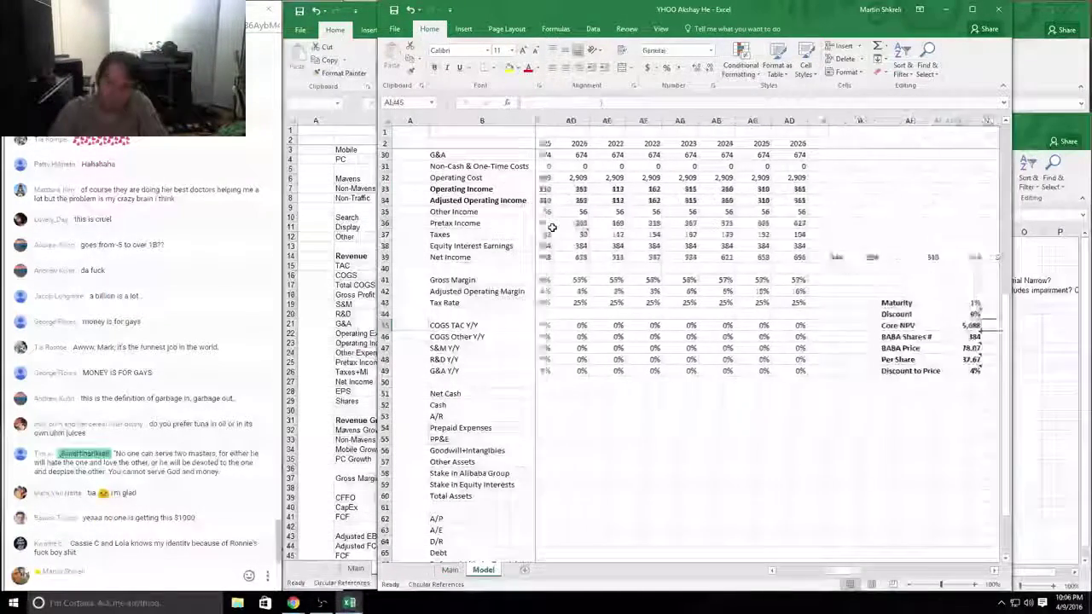
{"action": "key", "text": "Right"}
{"action": "key", "text": "Right"}
{"action": "key", "text": "Right"}
{"action": "key", "text": "Right"}
{"action": "key", "text": "Right"}
{"action": "key", "text": "Right"}
{"action": "key", "text": "Right"}
{"action": "key", "text": "Right"}
{"action": "key", "text": "Right"}
{"action": "key", "text": "Right"}
{"action": "key", "text": "Right"}
{"action": "key", "text": "Right"}
{"action": "key", "text": "Right"}
{"action": "key", "text": "Right"}
{"action": "key", "text": "Right"}
{"action": "key", "text": "Right"}
{"action": "key", "text": "Right"}
{"action": "key", "text": "Right"}
{"action": "key", "text": "Right"}
{"action": "key", "text": "Right"}
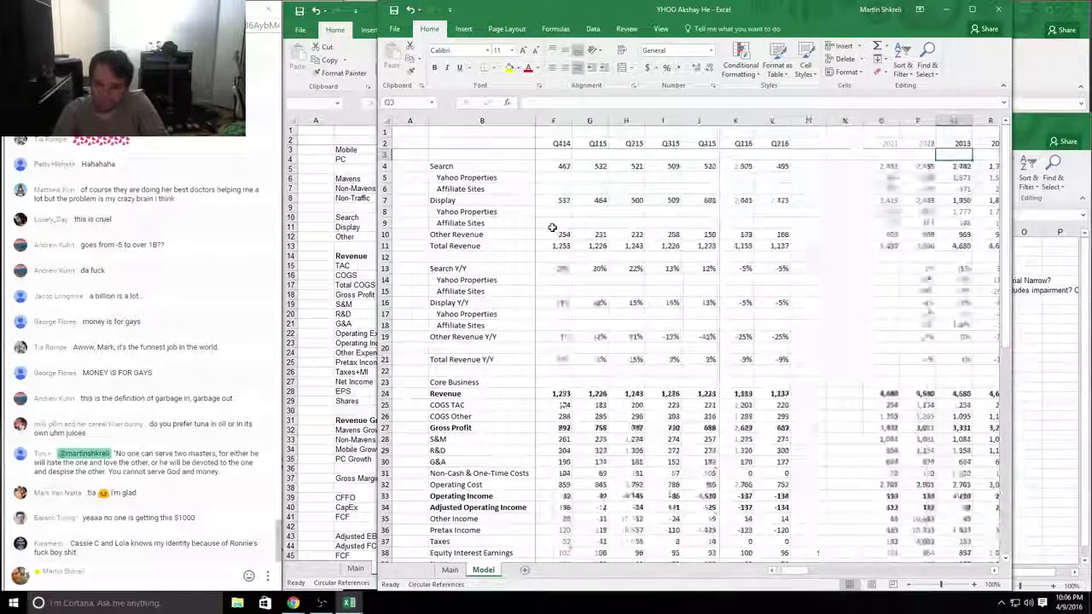
{"action": "key", "text": "Down"}
{"action": "key", "text": "Down"}
{"action": "key", "text": "Down"}
{"action": "key", "text": "Down"}
{"action": "key", "text": "Down"}
{"action": "key", "text": "Down"}
{"action": "key", "text": "Down"}
{"action": "key", "text": "Down"}
{"action": "key", "text": "Down"}
{"action": "key", "text": "Right"}
{"action": "key", "text": "Right"}
{"action": "key", "text": "Right"}
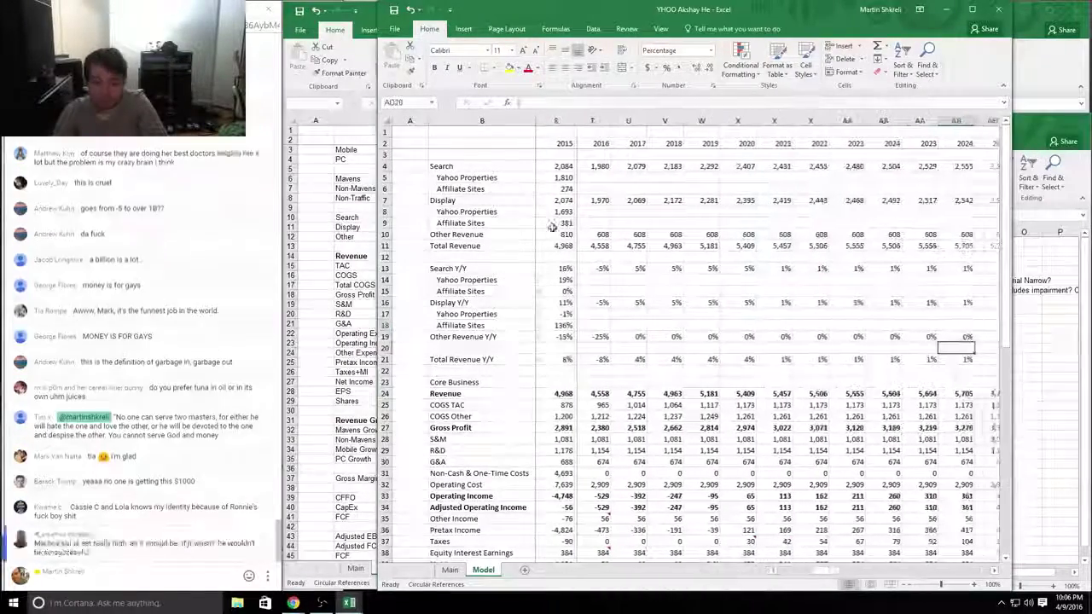
{"action": "key", "text": "Down"}
{"action": "key", "text": "Down"}
{"action": "key", "text": "Down"}
{"action": "key", "text": "Down"}
{"action": "key", "text": "Down"}
{"action": "key", "text": "Down"}
{"action": "key", "text": "Down"}
{"action": "key", "text": "Down"}
{"action": "key", "text": "Down"}
{"action": "key", "text": "Down"}
{"action": "key", "text": "Down"}
{"action": "key", "text": "Left"}
{"action": "key", "text": "Left"}
{"action": "key", "text": "Left"}
{"action": "key", "text": "Left"}
{"action": "key", "text": "Left"}
{"action": "key", "text": "Left"}
{"action": "key", "text": "Left"}
{"action": "key", "text": "Left"}
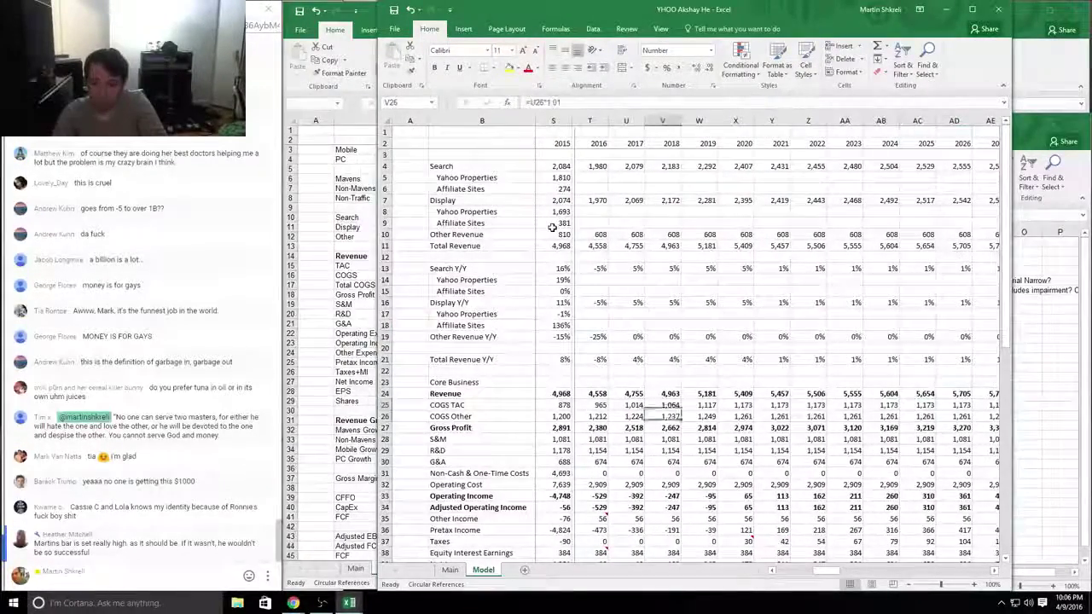
{"action": "key", "text": "Down"}
{"action": "key", "text": "Down"}
{"action": "key", "text": "Down"}
{"action": "key", "text": "Down"}
{"action": "key", "text": "Down"}
{"action": "key", "text": "Down"}
{"action": "key", "text": "Down"}
{"action": "key", "text": "Down"}
{"action": "key", "text": "Down"}
{"action": "key", "text": "Down"}
{"action": "key", "text": "Down"}
{"action": "key", "text": "Down"}
{"action": "key", "text": "Down"}
{"action": "key", "text": "Down"}
{"action": "key", "text": "Down"}
{"action": "key", "text": "Down"}
{"action": "key", "text": "Down"}
{"action": "key", "text": "Down"}
{"action": "key", "text": "Down"}
{"action": "key", "text": "Down"}
{"action": "key", "text": "Up"}
{"action": "key", "text": "Up"}
{"action": "key", "text": "Up"}
{"action": "key", "text": "Up"}
{"action": "key", "text": "Up"}
{"action": "key", "text": "Up"}
{"action": "key", "text": "Up"}
{"action": "key", "text": "Up"}
{"action": "key", "text": "Up"}
{"action": "key", "text": "Up"}
{"action": "key", "text": "Up"}
{"action": "key", "text": "Up"}
{"action": "key", "text": "Up"}
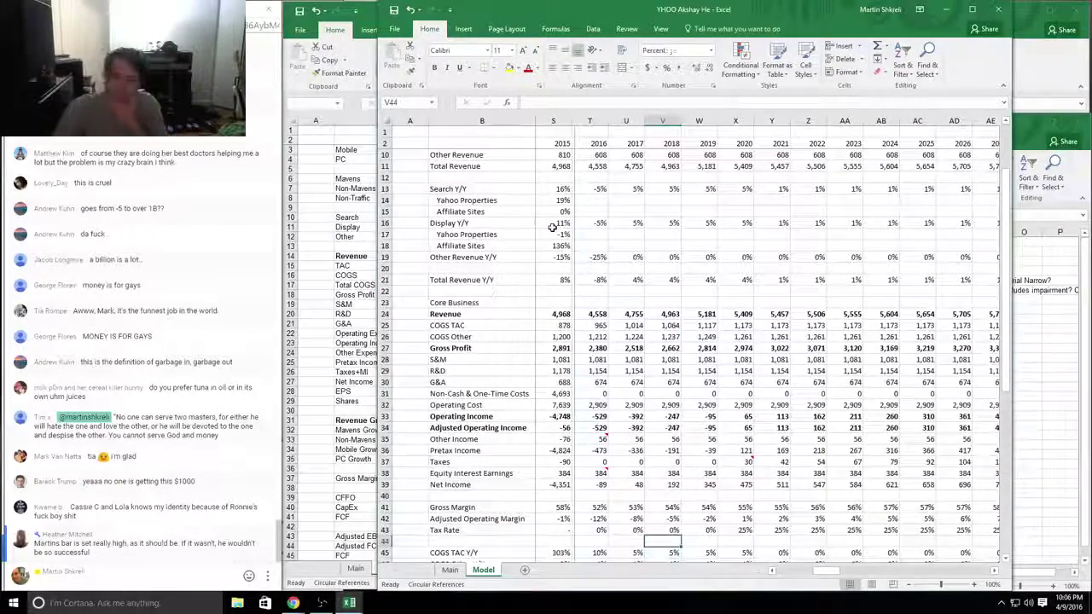
{"action": "key", "text": "Down"}
{"action": "key", "text": "Left"}
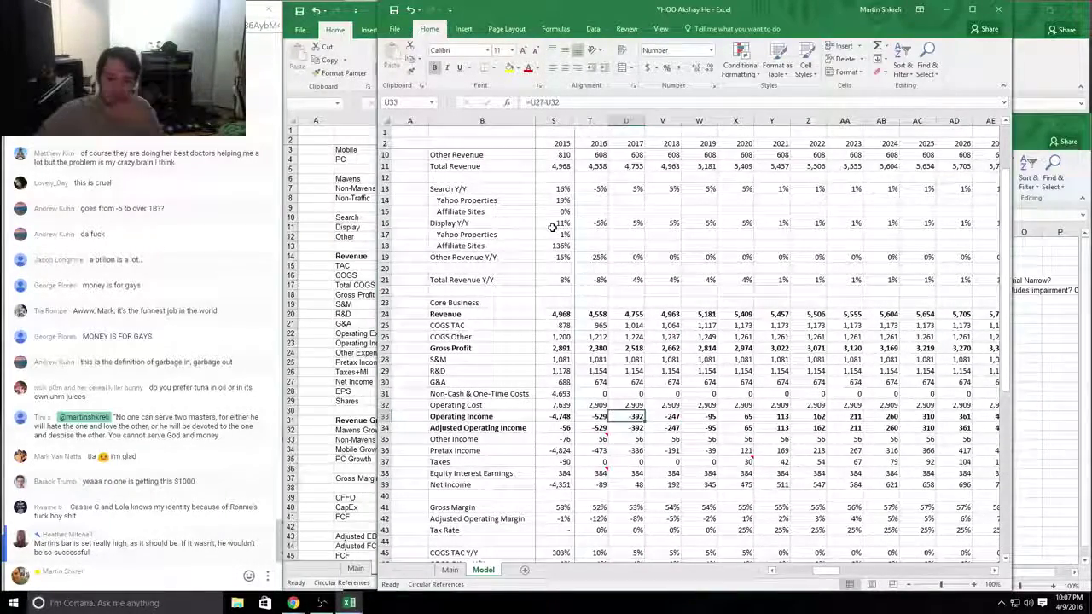
{"action": "key", "text": "Up"}
{"action": "key", "text": "Down"}
{"action": "key", "text": "Right"}
{"action": "key", "text": "Right"}
{"action": "key", "text": "Right"}
{"action": "key", "text": "Right"}
{"action": "key", "text": "Right"}
{"action": "key", "text": "Right"}
{"action": "key", "text": "Right"}
{"action": "key", "text": "Right"}
{"action": "key", "text": "Right"}
{"action": "key", "text": "Right"}
{"action": "key", "text": "Right"}
{"action": "key", "text": "Right"}
{"action": "key", "text": "Right"}
{"action": "key", "text": "Left"}
{"action": "key", "text": "Down"}
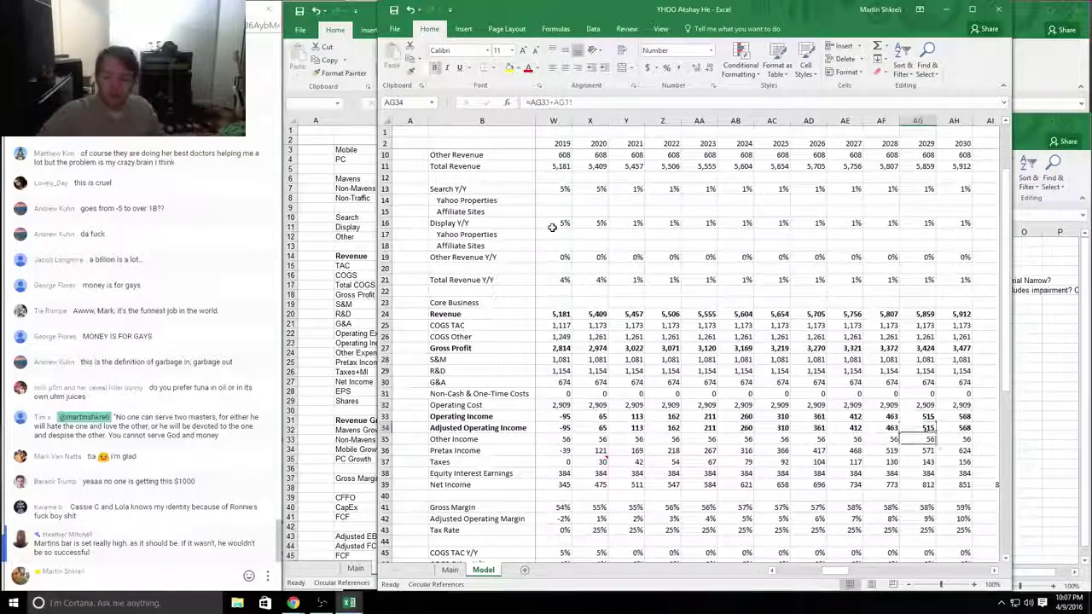
{"action": "key", "text": "Down"}
{"action": "key", "text": "Down"}
{"action": "key", "text": "Down"}
{"action": "key", "text": "Down"}
{"action": "key", "text": "Down"}
{"action": "key", "text": "Down"}
{"action": "key", "text": "Down"}
{"action": "key", "text": "Down"}
{"action": "key", "text": "Down"}
{"action": "key", "text": "Down"}
{"action": "key", "text": "Down"}
{"action": "key", "text": "Up"}
{"action": "key", "text": "Up"}
{"action": "key", "text": "Up"}
{"action": "key", "text": "Up"}
{"action": "key", "text": "Up"}
{"action": "key", "text": "Up"}
{"action": "key", "text": "Up"}
{"action": "key", "text": "Up"}
{"action": "key", "text": "Up"}
{"action": "key", "text": "Up"}
{"action": "key", "text": "Up"}
{"action": "key", "text": "Up"}
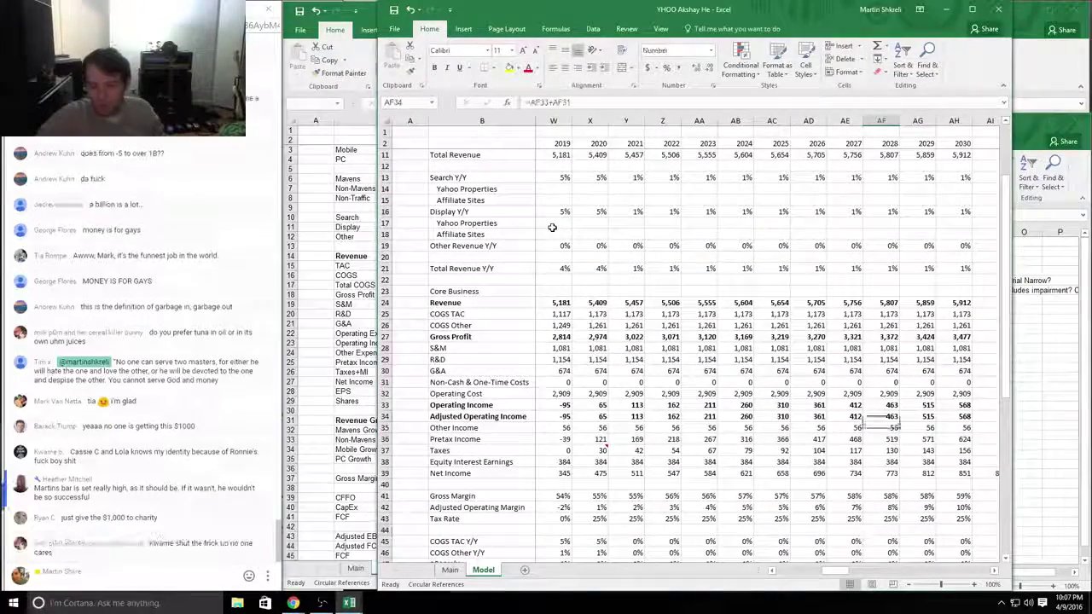
{"action": "key", "text": "Left"}
{"action": "key", "text": "Left"}
Step: Trace the operating cost, COGS TAC, revenue, growth and gross margin formulas across the forecast years
{"action": "key", "text": "Right"}
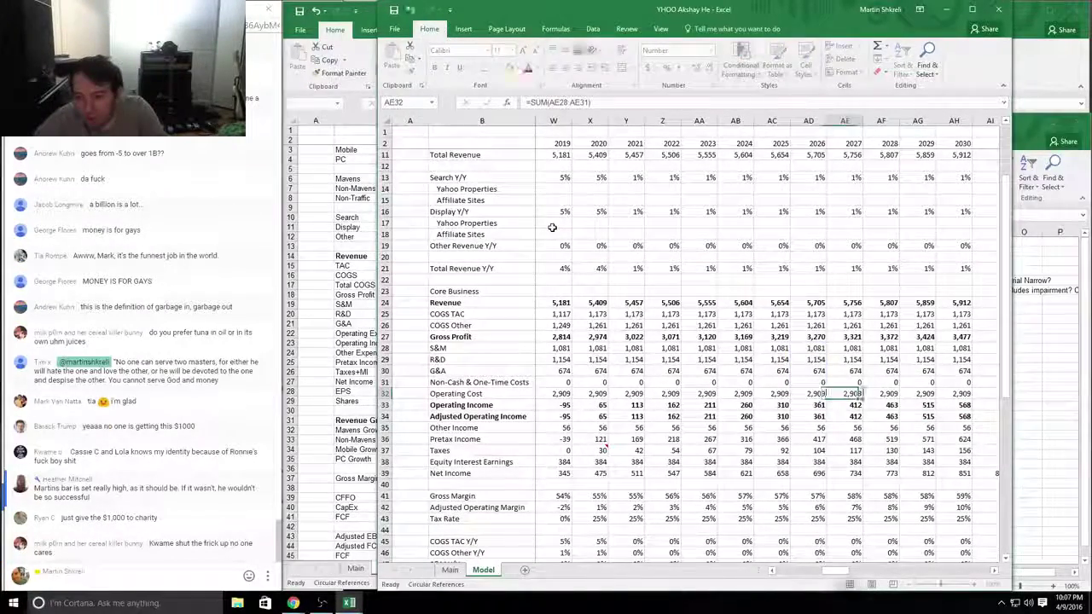
{"action": "key", "text": "Left"}
{"action": "key", "text": "Left"}
{"action": "key", "text": "Left"}
{"action": "key", "text": "Left"}
{"action": "key", "text": "Left"}
{"action": "key", "text": "Left"}
{"action": "key", "text": "Left"}
{"action": "key", "text": "Left"}
{"action": "key", "text": "Left"}
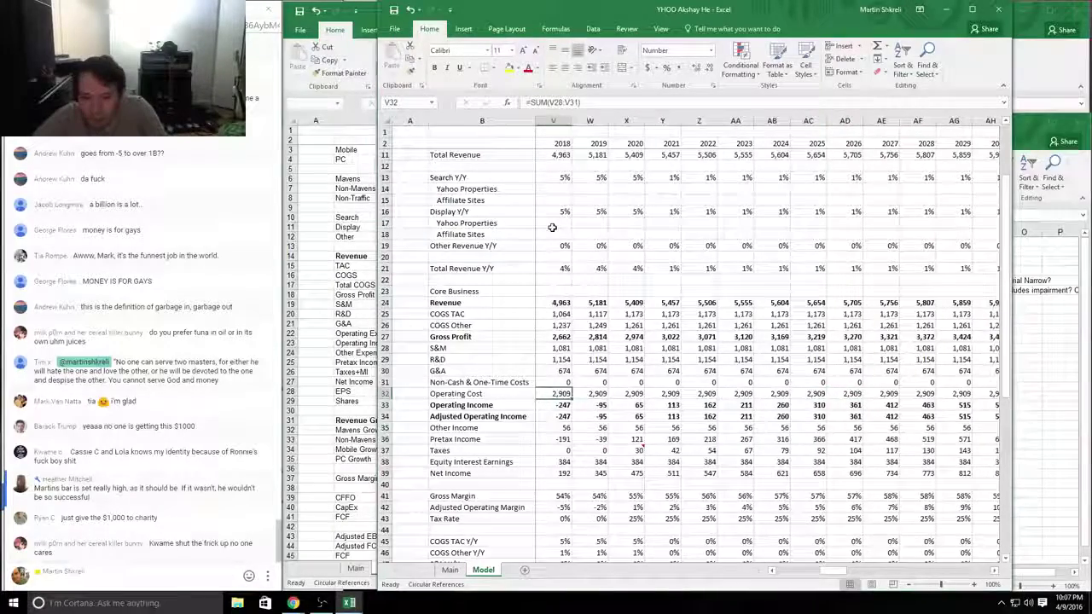
{"action": "key", "text": "Right"}
{"action": "key", "text": "Right"}
{"action": "key", "text": "Right"}
{"action": "key", "text": "Right"}
{"action": "key", "text": "Right"}
{"action": "key", "text": "Right"}
{"action": "key", "text": "Right"}
{"action": "key", "text": "Right"}
{"action": "key", "text": "Right"}
{"action": "key", "text": "Right"}
{"action": "key", "text": "Right"}
{"action": "key", "text": "Right"}
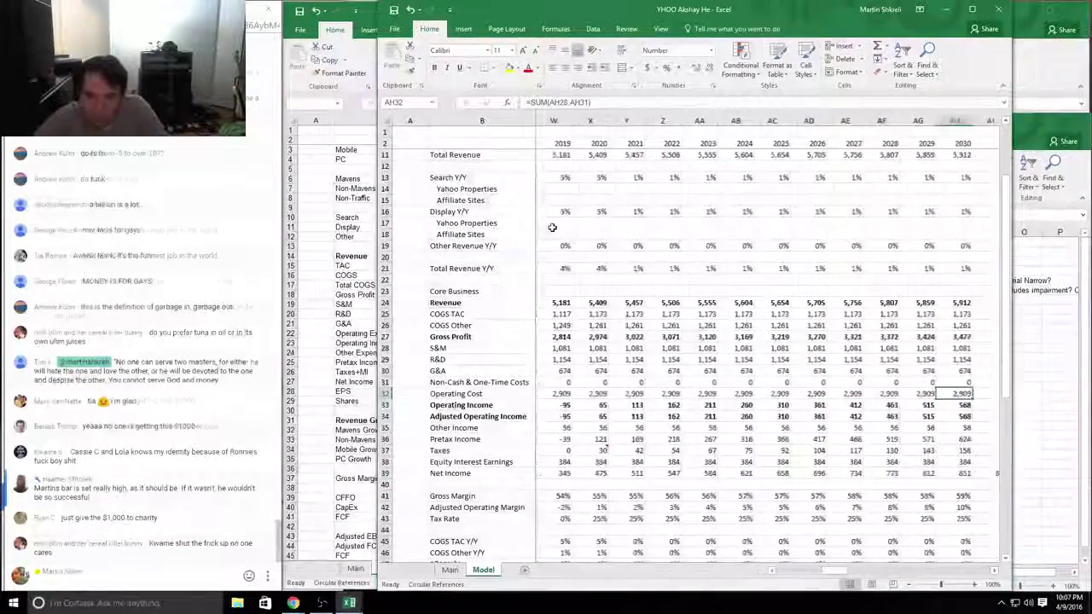
{"action": "key", "text": "Up"}
{"action": "key", "text": "Up"}
{"action": "key", "text": "Up"}
{"action": "key", "text": "Up"}
{"action": "key", "text": "Up"}
{"action": "key", "text": "Up"}
{"action": "key", "text": "Up"}
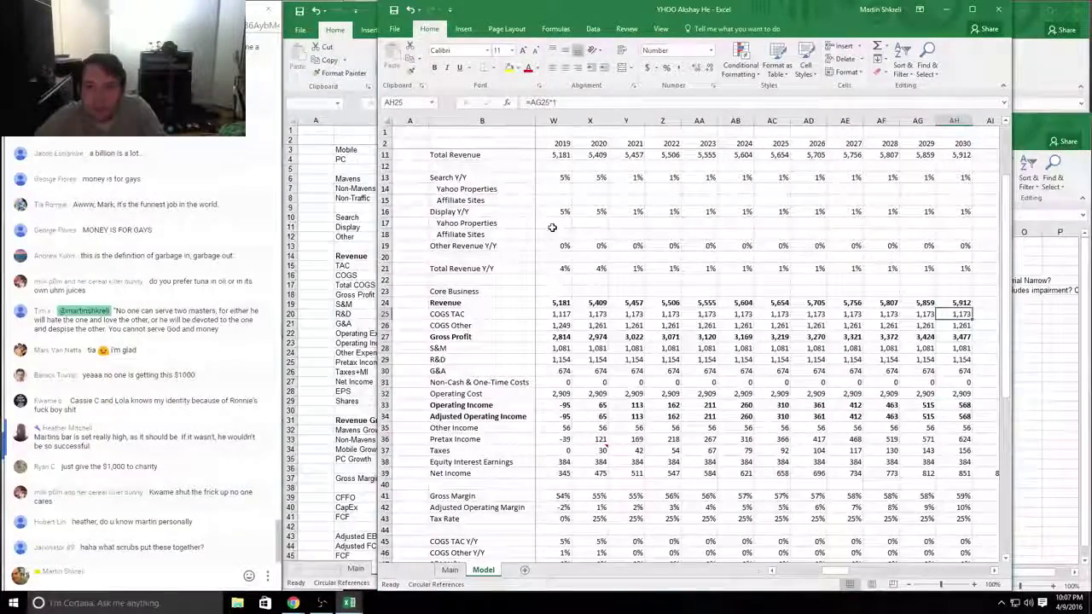
{"action": "key", "text": "Up"}
{"action": "key", "text": "Left"}
{"action": "key", "text": "Left"}
{"action": "key", "text": "Left"}
{"action": "key", "text": "Left"}
{"action": "key", "text": "Left"}
{"action": "key", "text": "Left"}
{"action": "key", "text": "Left"}
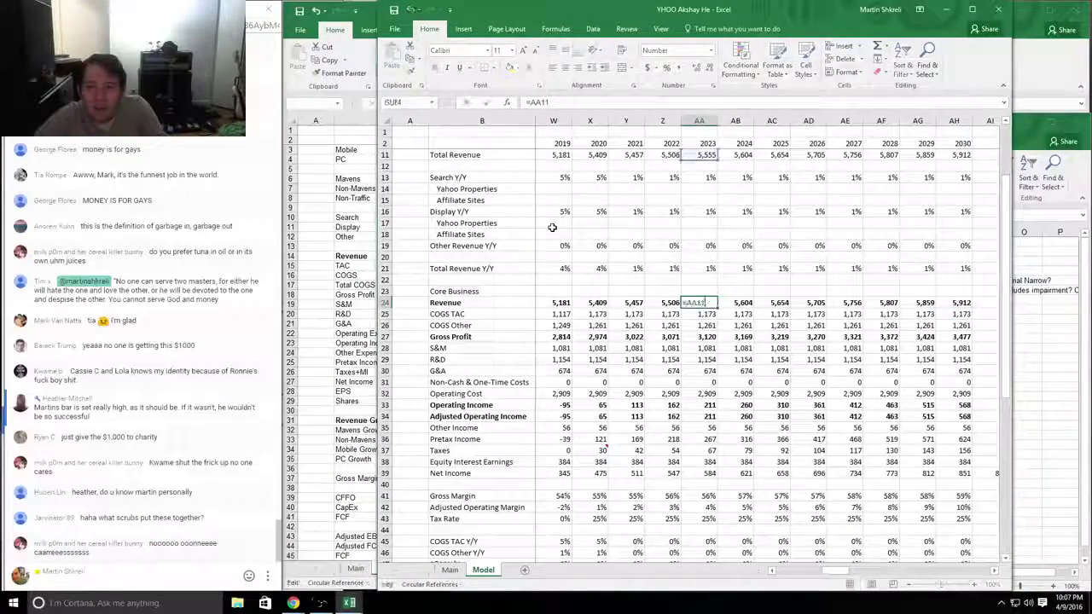
{"action": "key", "text": "Up"}
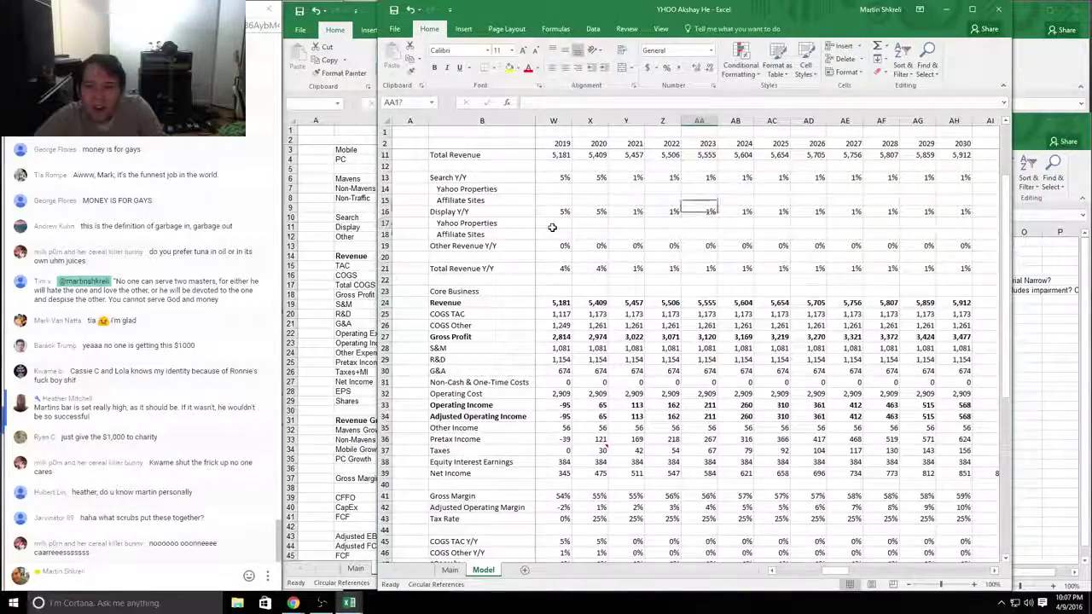
{"action": "key", "text": "Up"}
{"action": "key", "text": "Up"}
{"action": "key", "text": "Up"}
{"action": "key", "text": "Up"}
{"action": "key", "text": "Up"}
{"action": "key", "text": "Up"}
{"action": "key", "text": "Up"}
{"action": "key", "text": "Up"}
{"action": "key", "text": "Up"}
{"action": "key", "text": "Up"}
{"action": "key", "text": "Up"}
{"action": "key", "text": "Up"}
{"action": "key", "text": "Up"}
{"action": "key", "text": "Up"}
{"action": "key", "text": "Up"}
{"action": "key", "text": "Down"}
{"action": "key", "text": "Down"}
{"action": "key", "text": "Down"}
{"action": "key", "text": "Down"}
{"action": "key", "text": "Down"}
{"action": "key", "text": "Down"}
{"action": "key", "text": "Down"}
{"action": "key", "text": "Down"}
{"action": "key", "text": "Down"}
{"action": "key", "text": "Down"}
{"action": "key", "text": "Down"}
{"action": "key", "text": "Down"}
{"action": "key", "text": "Down"}
{"action": "key", "text": "Down"}
{"action": "key", "text": "Down"}
{"action": "key", "text": "Down"}
{"action": "key", "text": "Down"}
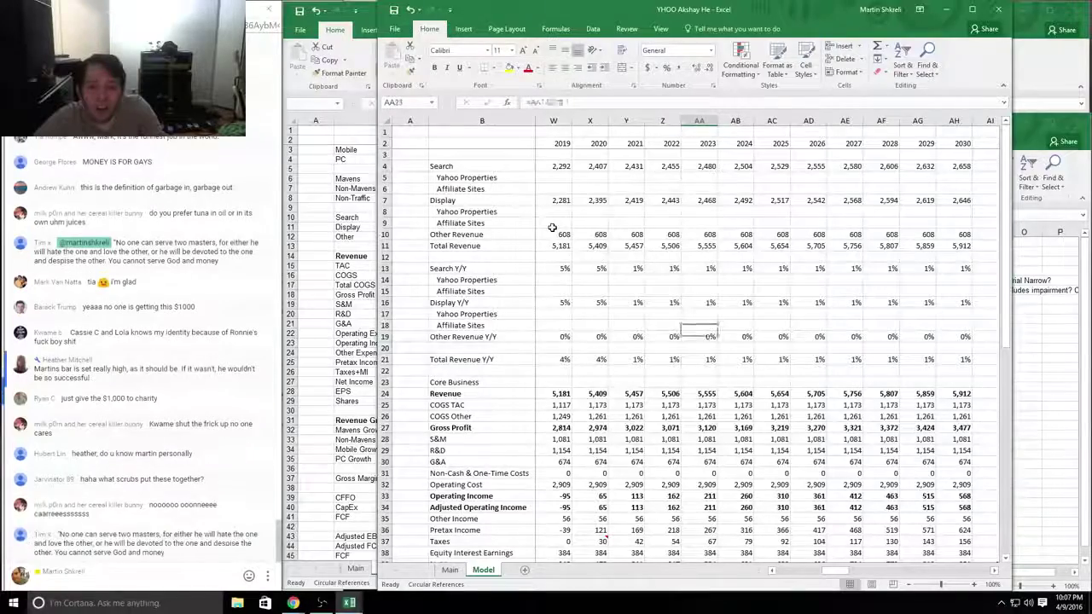
{"action": "key", "text": "Down"}
{"action": "key", "text": "Down"}
{"action": "key", "text": "Down"}
{"action": "key", "text": "Down"}
{"action": "key", "text": "Down"}
{"action": "key", "text": "Down"}
{"action": "key", "text": "Down"}
{"action": "key", "text": "Down"}
{"action": "key", "text": "Down"}
{"action": "key", "text": "Down"}
{"action": "key", "text": "Down"}
{"action": "key", "text": "Down"}
{"action": "key", "text": "Down"}
{"action": "key", "text": "Down"}
{"action": "key", "text": "Down"}
{"action": "key", "text": "Down"}
{"action": "key", "text": "Down"}
{"action": "key", "text": "Down"}
{"action": "key", "text": "Down"}
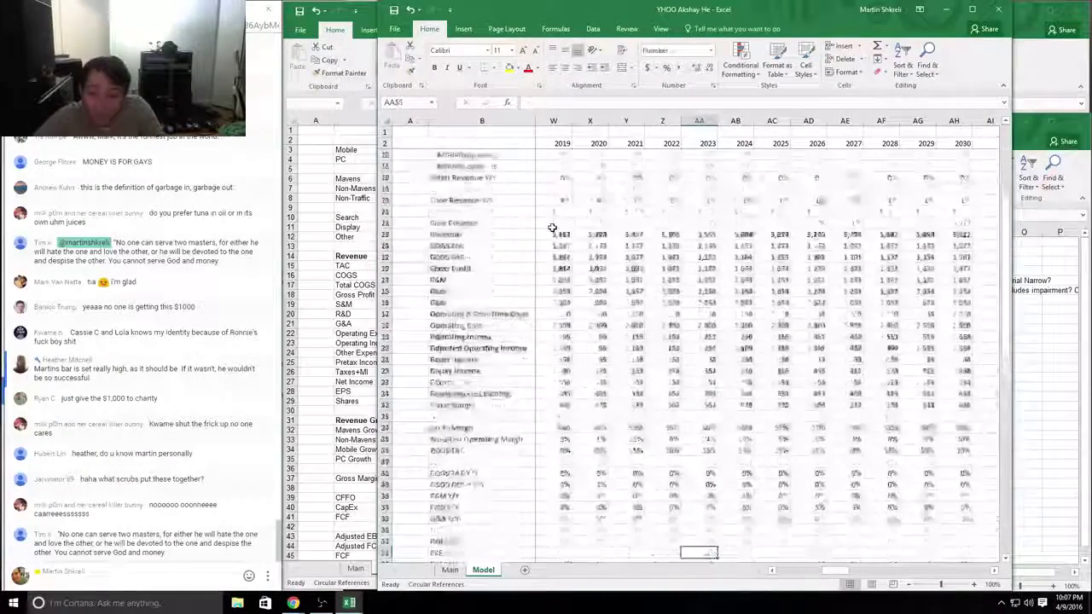
{"action": "key", "text": "Up"}
{"action": "key", "text": "Up"}
{"action": "key", "text": "Up"}
{"action": "key", "text": "Up"}
{"action": "key", "text": "Up"}
{"action": "key", "text": "Up"}
{"action": "key", "text": "Up"}
{"action": "key", "text": "Up"}
{"action": "key", "text": "Up"}
{"action": "key", "text": "Up"}
{"action": "key", "text": "Up"}
{"action": "key", "text": "Up"}
{"action": "key", "text": "Up"}
{"action": "key", "text": "Up"}
{"action": "key", "text": "Up"}
{"action": "key", "text": "Up"}
{"action": "key", "text": "Up"}
{"action": "key", "text": "Up"}
{"action": "key", "text": "Up"}
{"action": "key", "text": "Up"}
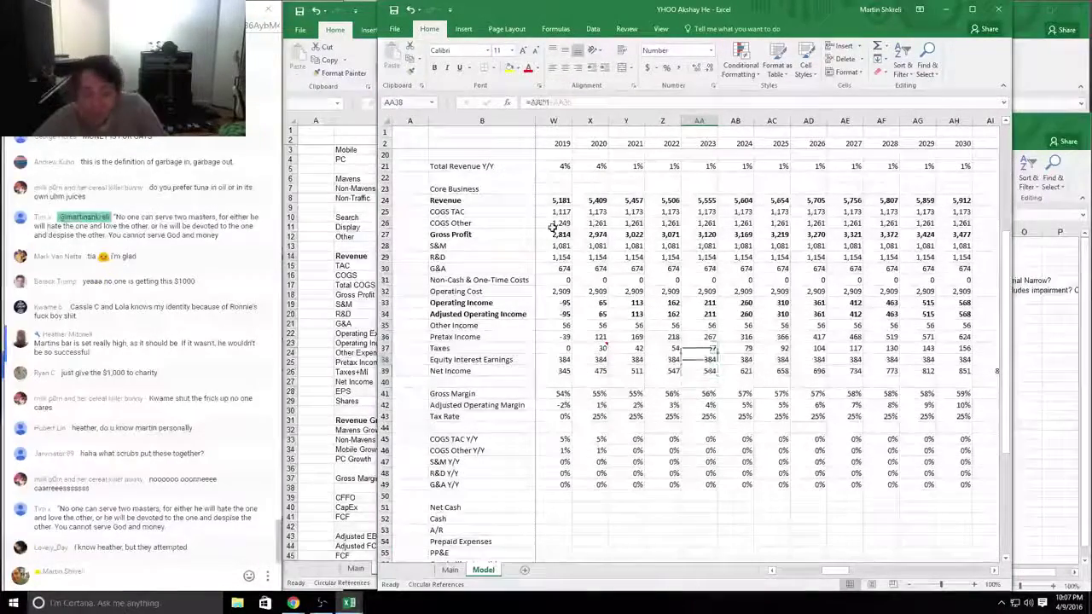
{"action": "key", "text": "Up"}
{"action": "scroll", "coordinate": [552, 227], "scroll_direction": "up", "scroll_amount": 3}
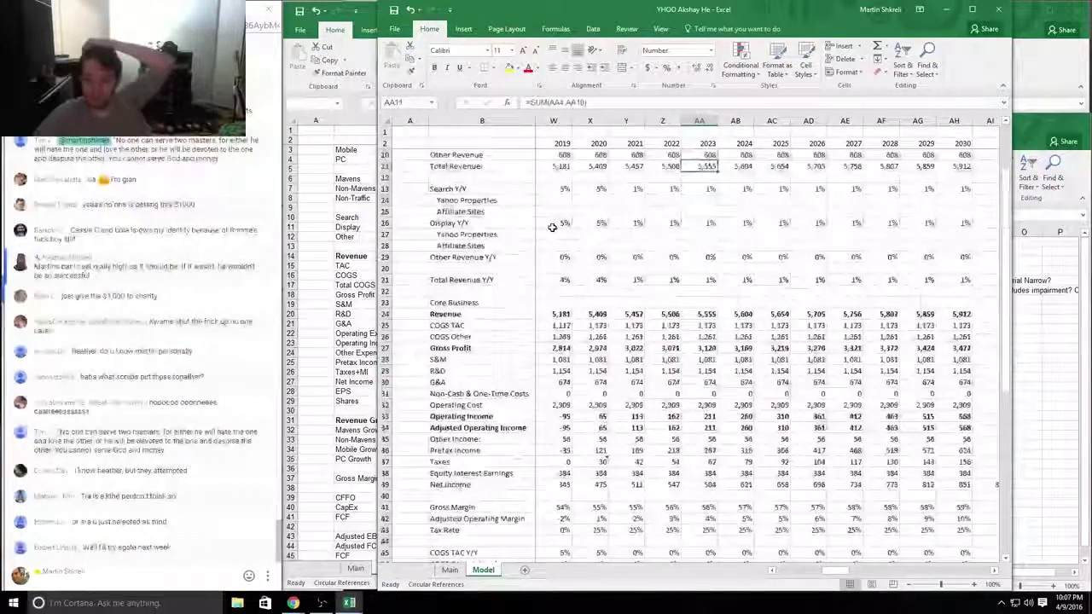
{"action": "key", "text": "Left"}
{"action": "key", "text": "Left"}
{"action": "key", "text": "Down"}
{"action": "key", "text": "Down"}
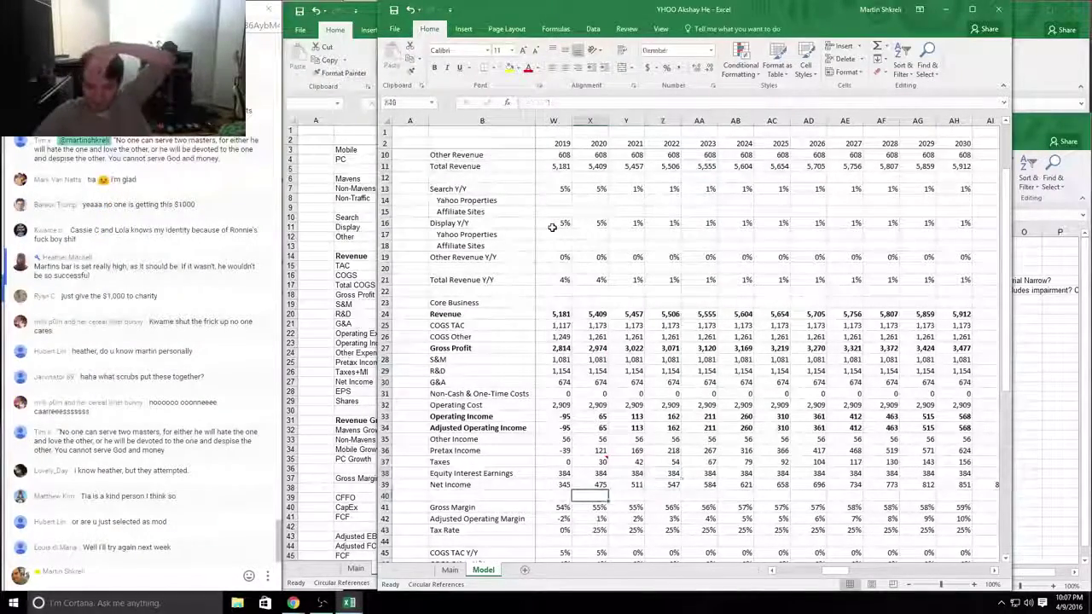
{"action": "key", "text": "Down"}
{"action": "key", "text": "Down"}
{"action": "key", "text": "Left"}
{"action": "key", "text": "Left"}
{"action": "key", "text": "Left"}
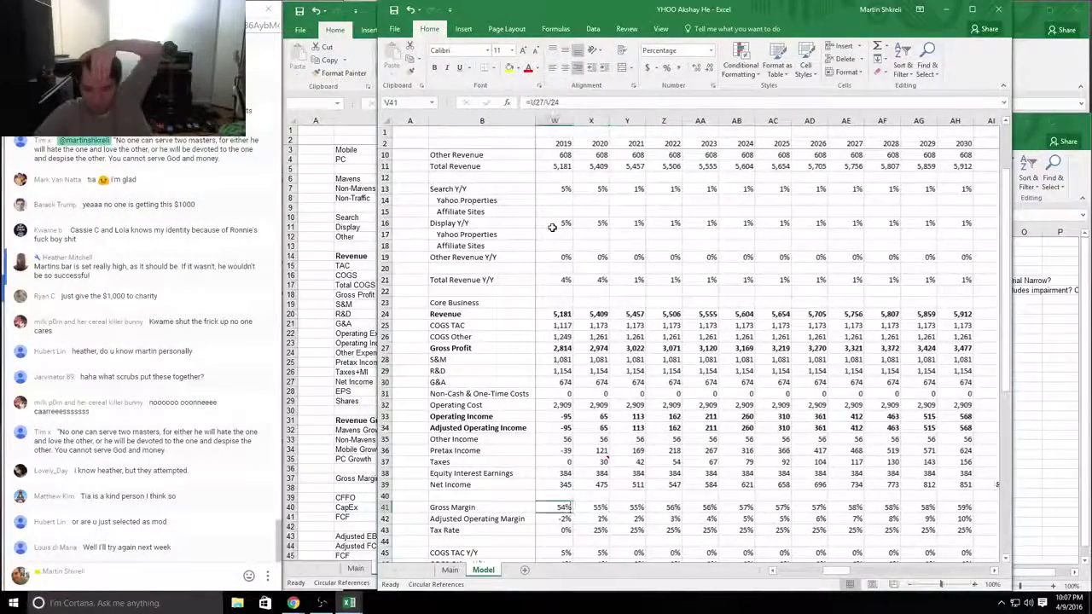
{"action": "key", "text": "Right"}
{"action": "key", "text": "Down"}
{"action": "key", "text": "Down"}
{"action": "key", "text": "Down"}
{"action": "key", "text": "Down"}
{"action": "key", "text": "Down"}
{"action": "key", "text": "Down"}
{"action": "key", "text": "Down"}
{"action": "key", "text": "Down"}
{"action": "key", "text": "Down"}
{"action": "key", "text": "Down"}
{"action": "key", "text": "Down"}
{"action": "key", "text": "Down"}
{"action": "key", "text": "Down"}
{"action": "key", "text": "Down"}
{"action": "key", "text": "Down"}
{"action": "key", "text": "Down"}
{"action": "key", "text": "Down"}
{"action": "key", "text": "Down"}
{"action": "key", "text": "Down"}
{"action": "key", "text": "Down"}
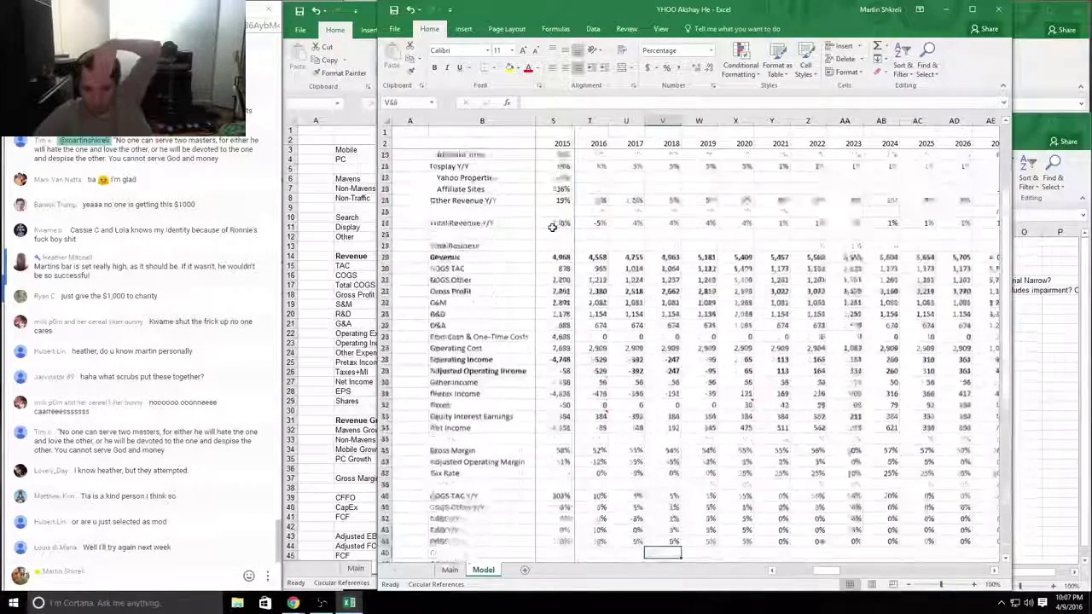
{"action": "key", "text": "Up"}
{"action": "key", "text": "Up"}
{"action": "key", "text": "Up"}
{"action": "key", "text": "Up"}
{"action": "key", "text": "Up"}
{"action": "key", "text": "Up"}
{"action": "key", "text": "Up"}
{"action": "key", "text": "Up"}
{"action": "key", "text": "Up"}
{"action": "key", "text": "Up"}
{"action": "key", "text": "Up"}
{"action": "key", "text": "Up"}
{"action": "key", "text": "Up"}
{"action": "key", "text": "Up"}
{"action": "key", "text": "Up"}
{"action": "key", "text": "Up"}
{"action": "key", "text": "Up"}
{"action": "key", "text": "Up"}
{"action": "key", "text": "Up"}
{"action": "key", "text": "Up"}
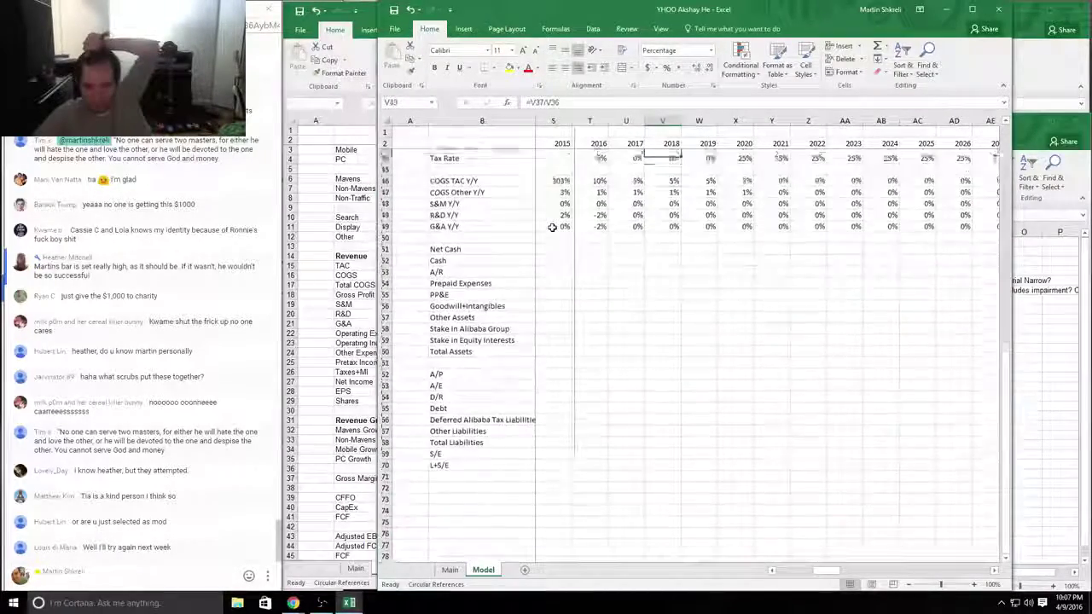
{"action": "key", "text": "Right"}
{"action": "key", "text": "Right"}
{"action": "key", "text": "Right"}
{"action": "key", "text": "Right"}
{"action": "key", "text": "Right"}
{"action": "key", "text": "Right"}
{"action": "key", "text": "Right"}
{"action": "key", "text": "Right"}
{"action": "key", "text": "Right"}
{"action": "key", "text": "Right"}
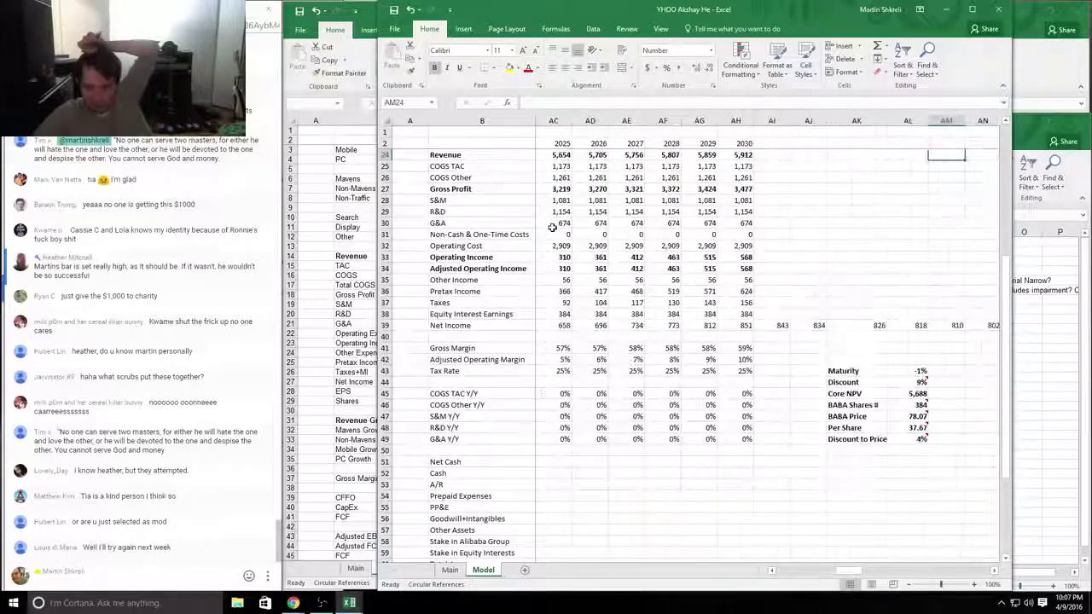
Step: Give the fifth student an F rating in C8 on the Book1 grading sheet
{"action": "key", "text": "alt+Tab"}
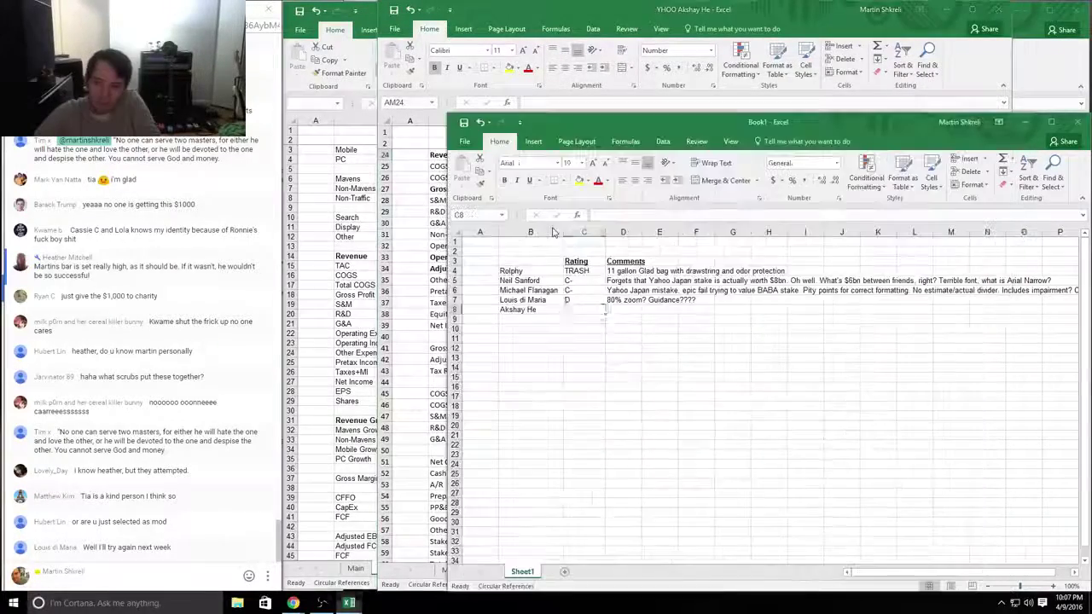
{"action": "type", "text": "F"}
{"action": "key", "text": "Tab"}
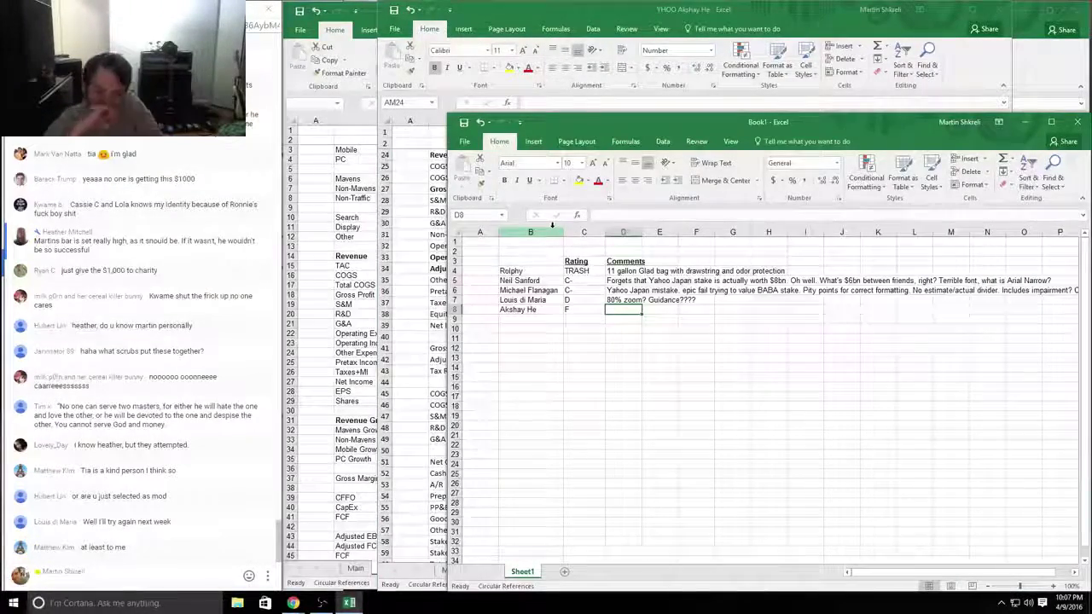
{"action": "key", "text": "alt+Tab"}
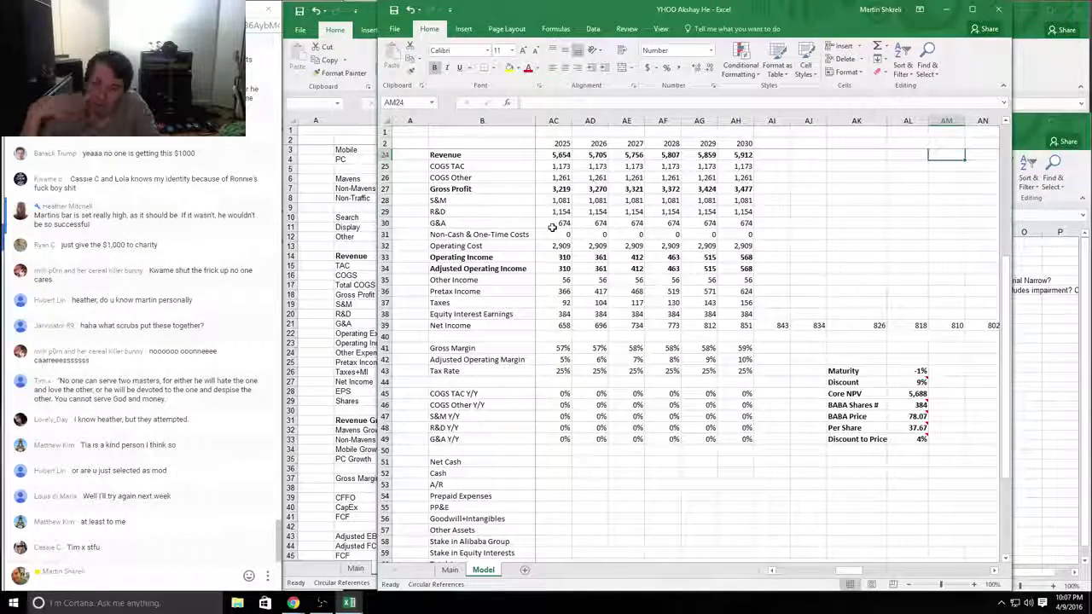
Step: Inspect the Per Share formula next to the BABA share count of 384
{"action": "left_click", "coordinate": [909, 406]}
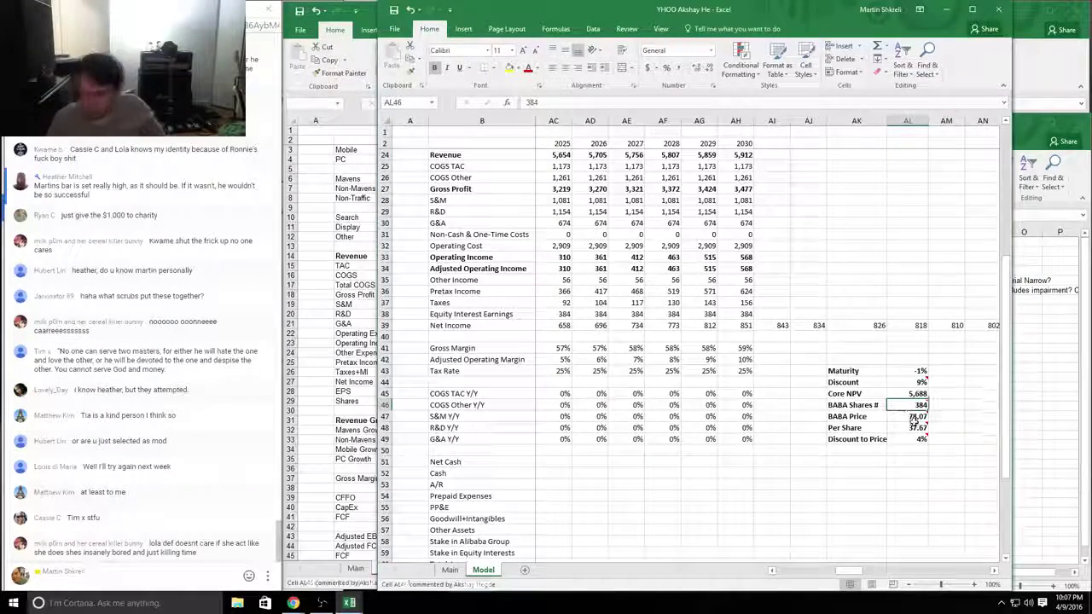
{"action": "double_click", "coordinate": [912, 427]}
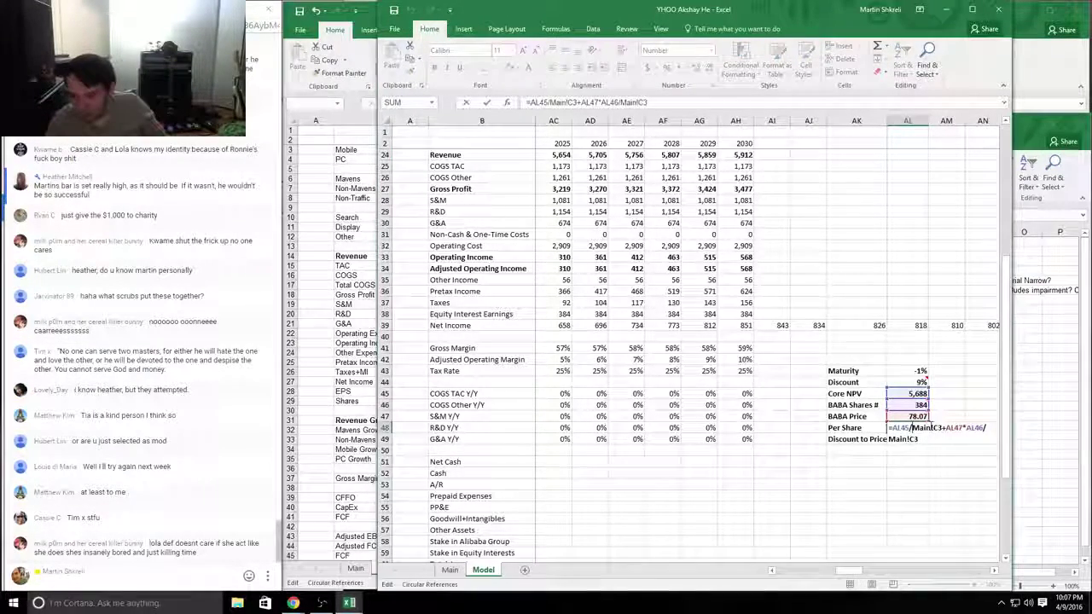
{"action": "key", "text": "Escape"}
Step: Revise the fifth student's rating to D on the Book1 grading sheet
{"action": "key", "text": "alt+Tab"}
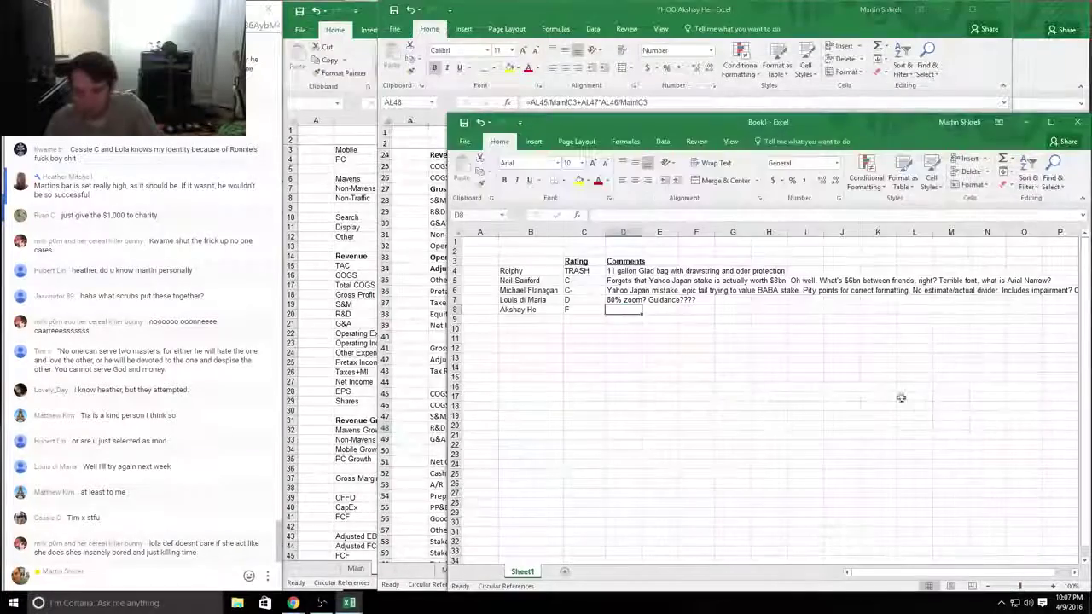
{"action": "key", "text": "Left"}
{"action": "type", "text": "D"}
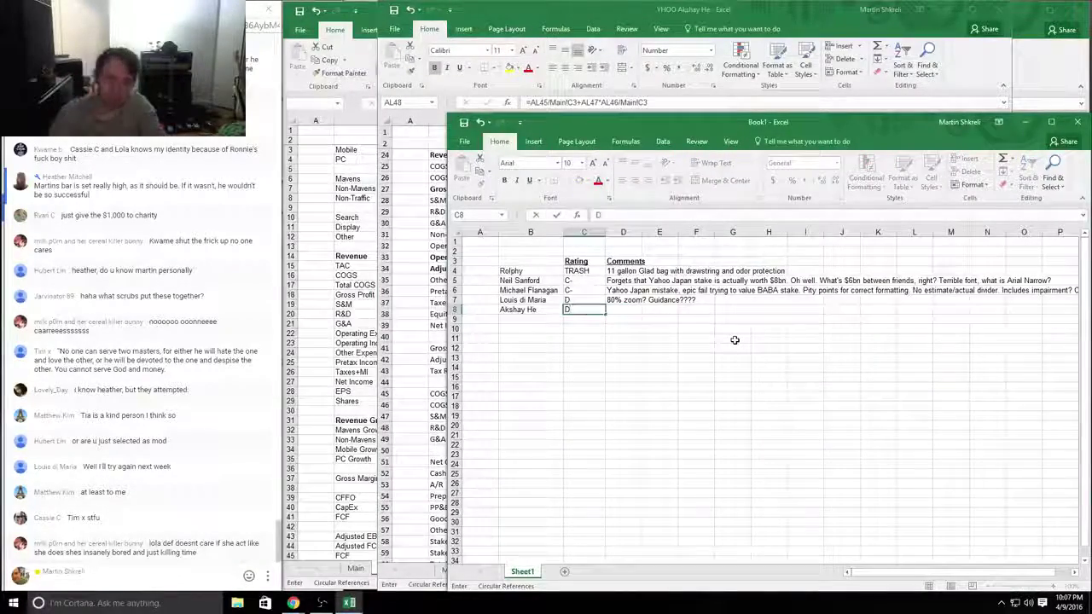
{"action": "key", "text": "Return"}
{"action": "key", "text": "alt+Tab"}
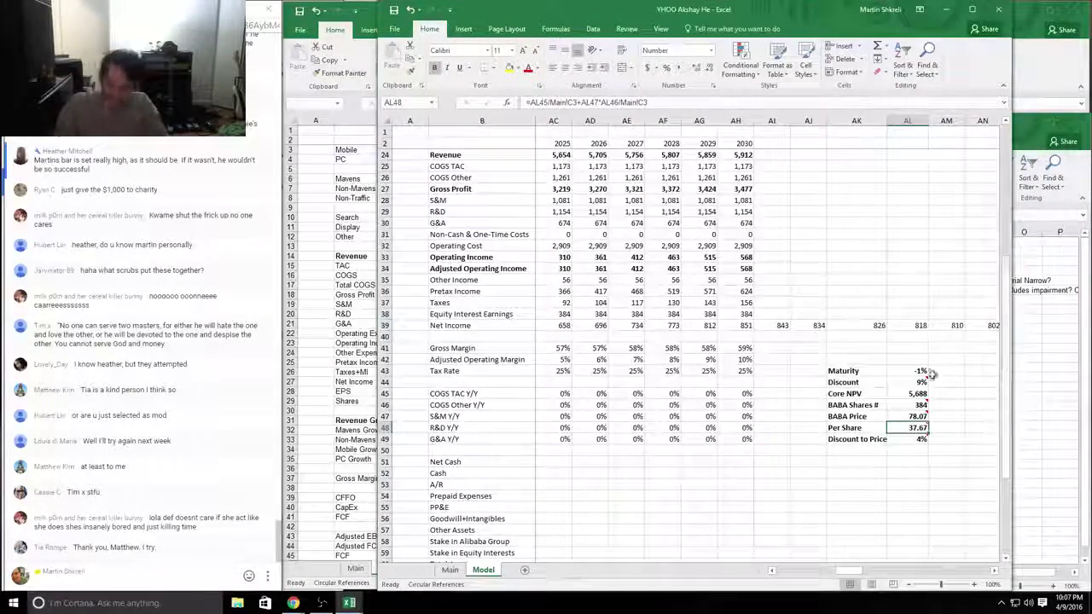
Step: Re-examine the Core NPV formula, the BABA shares note and the Per Share formula
{"action": "double_click", "coordinate": [912, 393]}
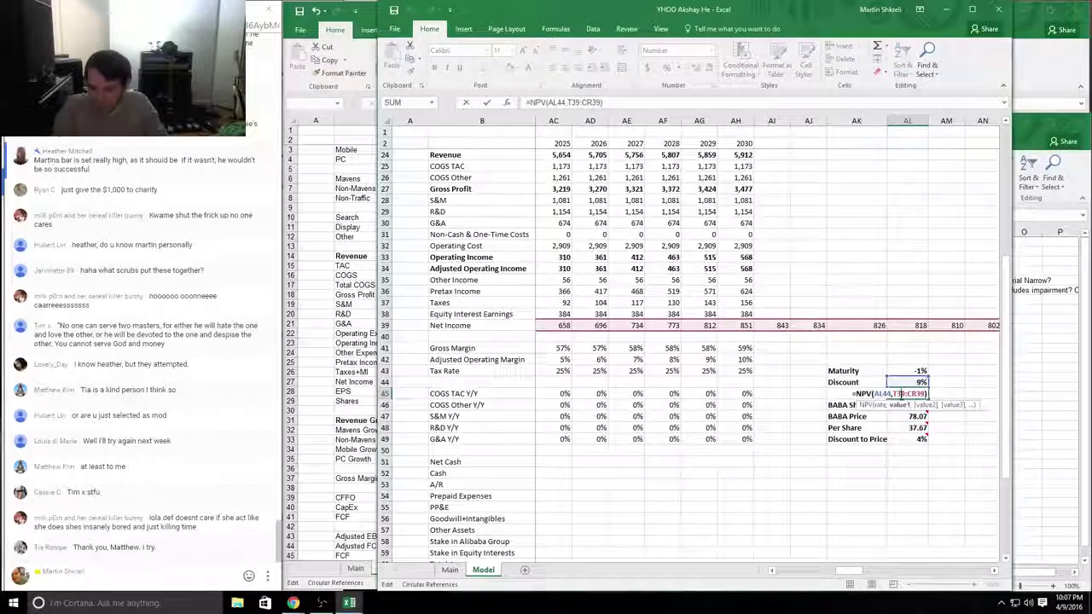
{"action": "key", "text": "Return"}
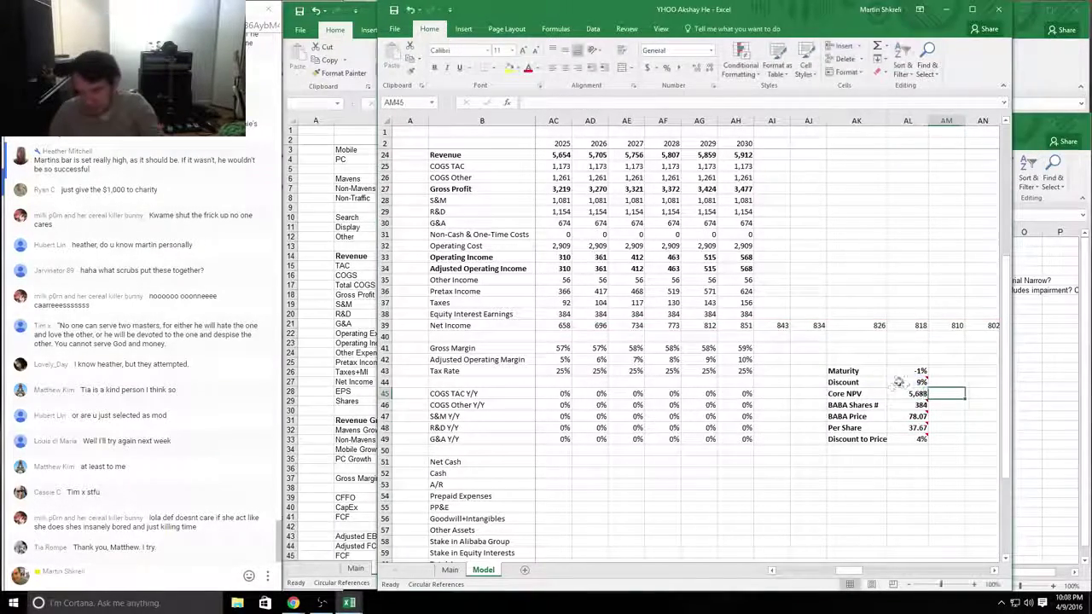
{"action": "left_click_drag", "start_coordinate": [908, 393], "coordinate": [851, 393]}
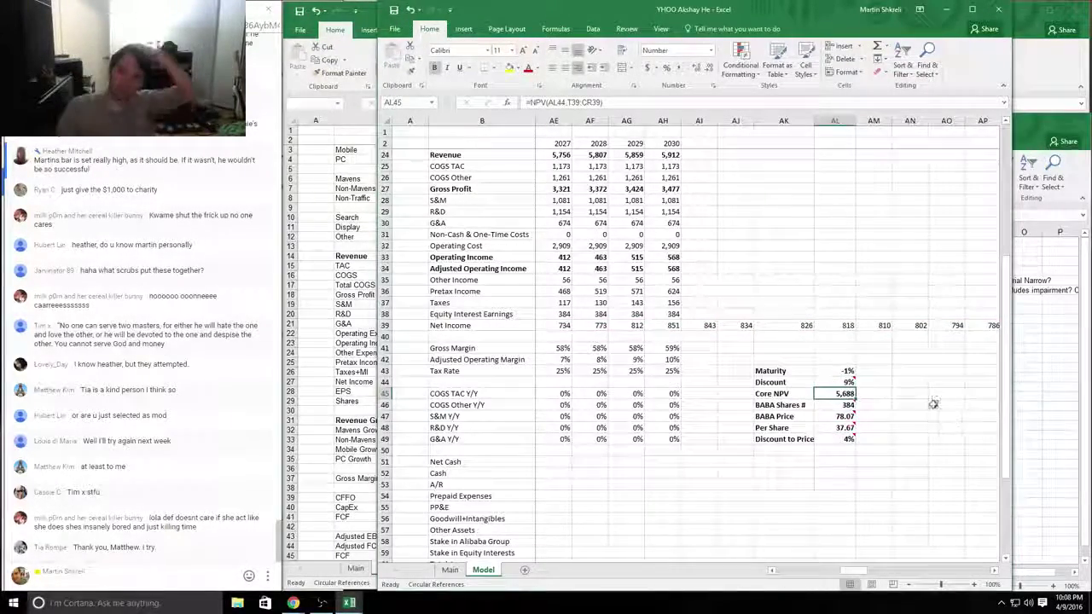
{"action": "mouse_move", "coordinate": [843, 404]}
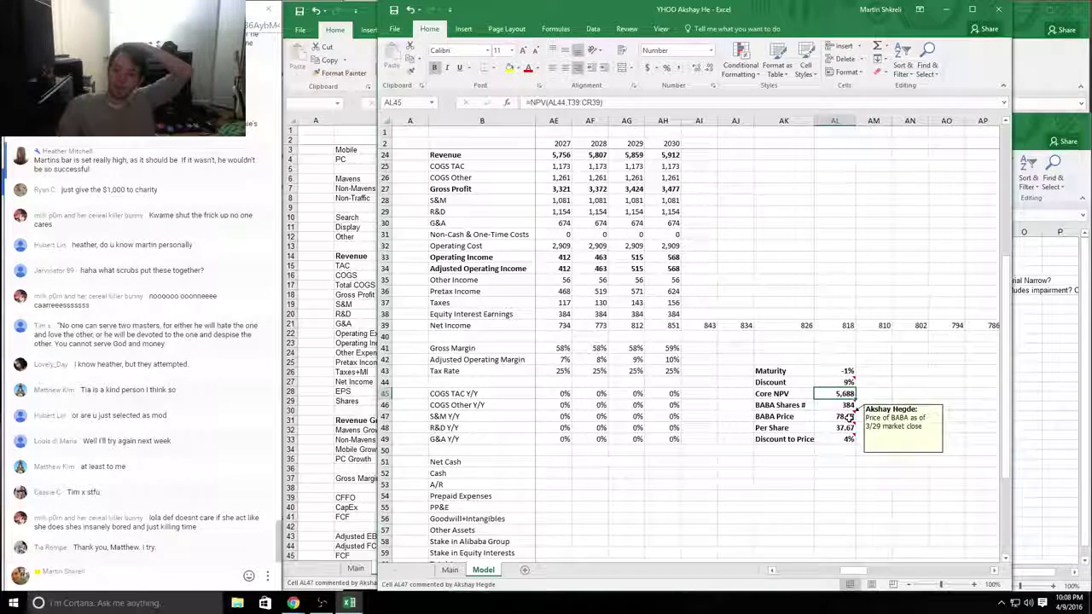
{"action": "left_click", "coordinate": [802, 405]}
{"action": "left_click", "coordinate": [840, 405]}
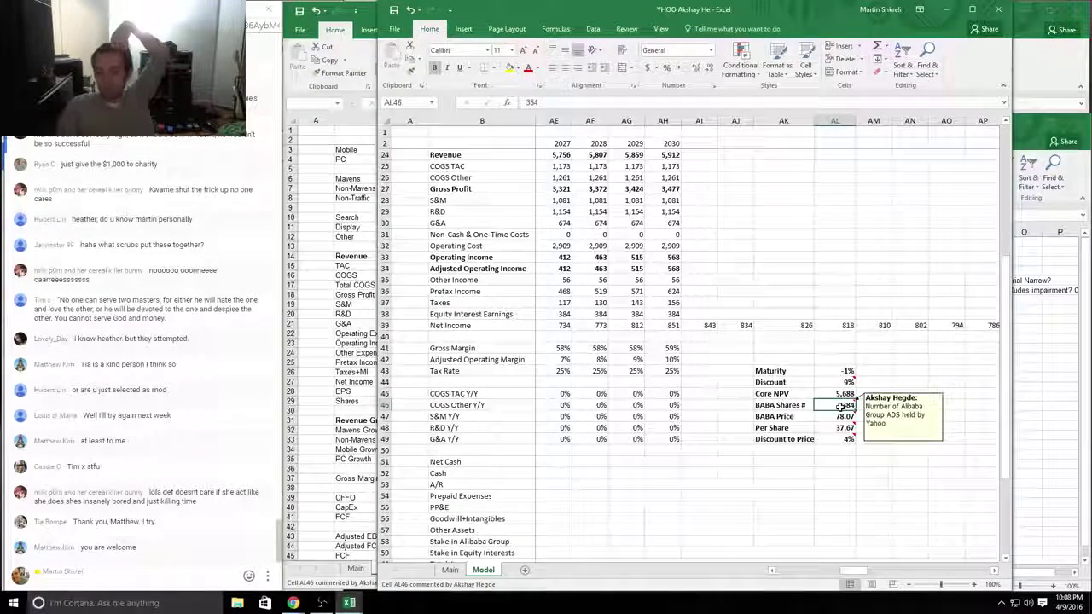
{"action": "key", "text": "Left"}
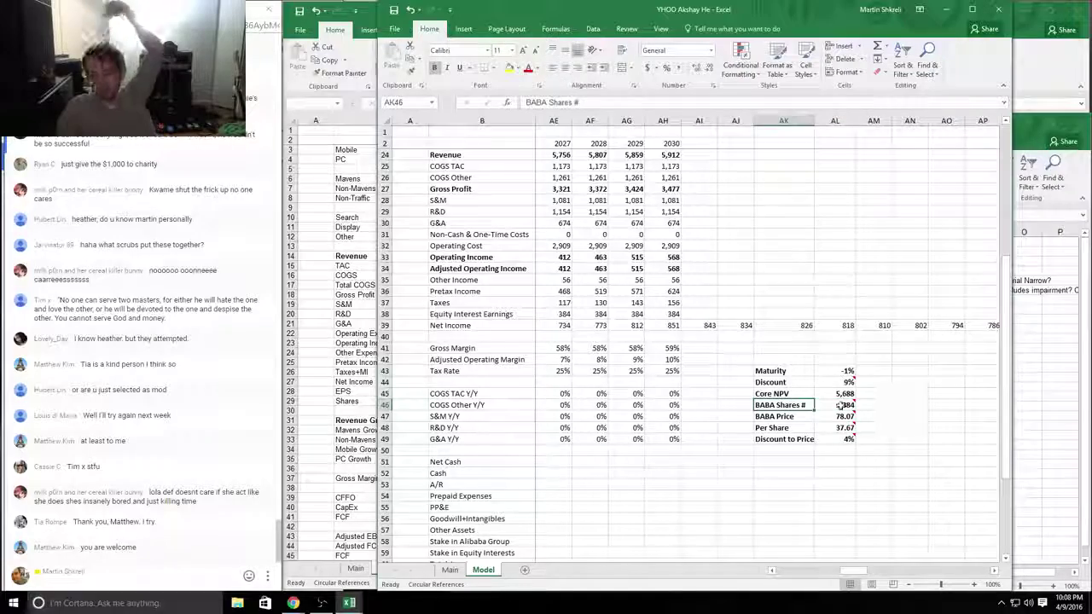
{"action": "double_click", "coordinate": [844, 428]}
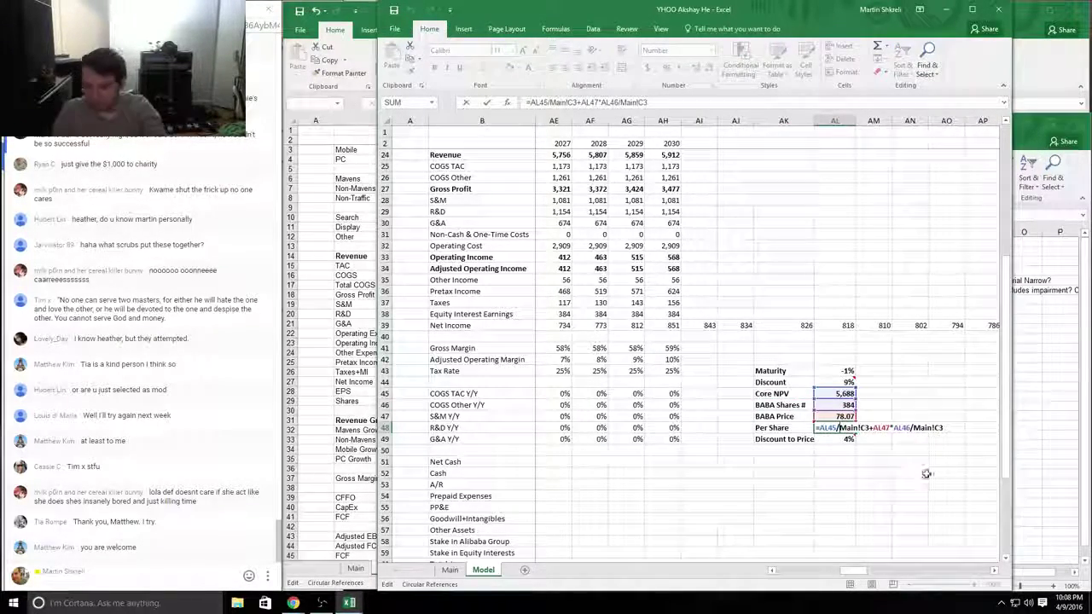
{"action": "key", "text": "Escape"}
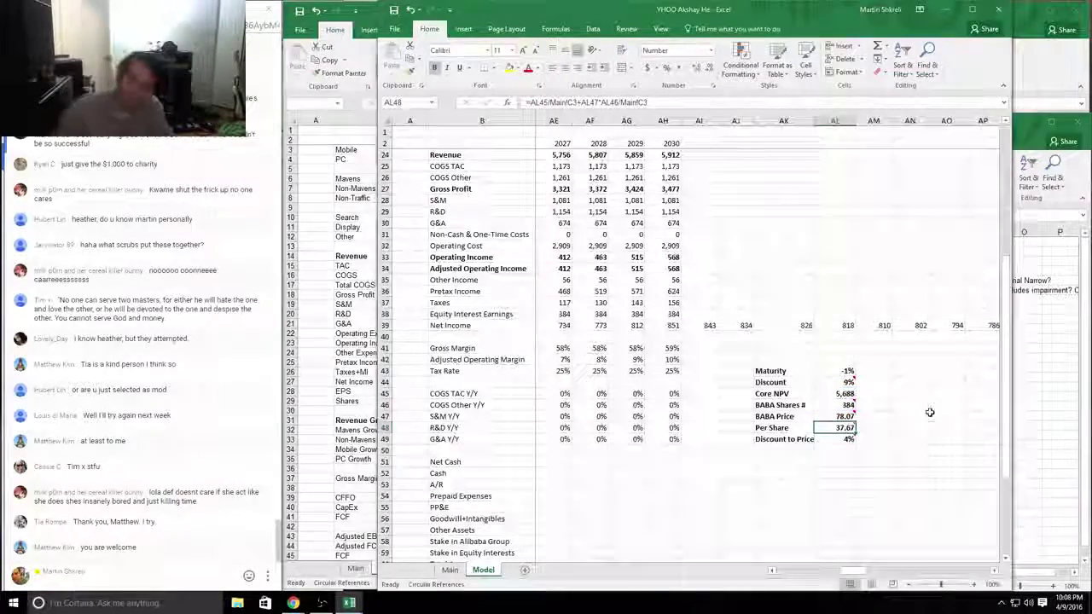
{"action": "key", "text": "alt+Tab"}
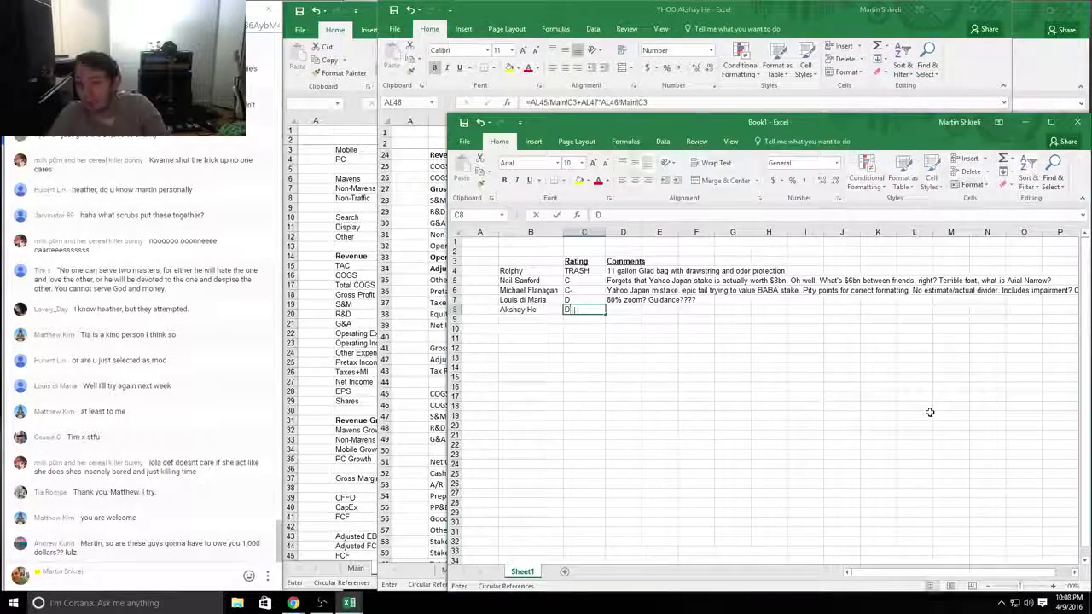
Step: Enter D+ and the comment 'Misses Yahoo Japan, LOL forecasting' in row 8, then close the YHOO workbook
{"action": "type", "text": "D+"}
{"action": "key", "text": "Tab"}
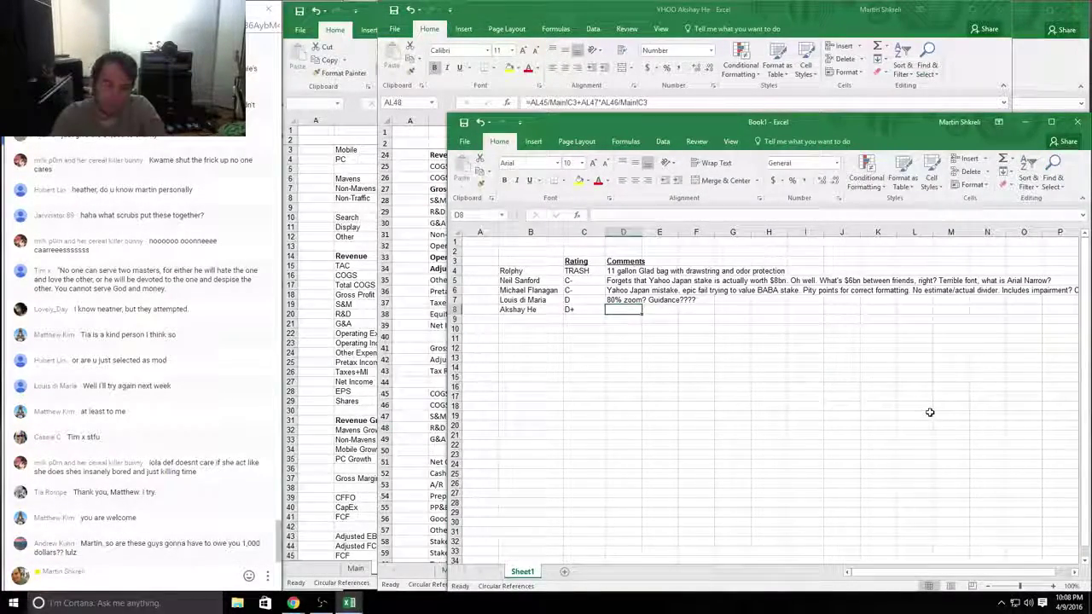
{"action": "type", "text": "Missess"}
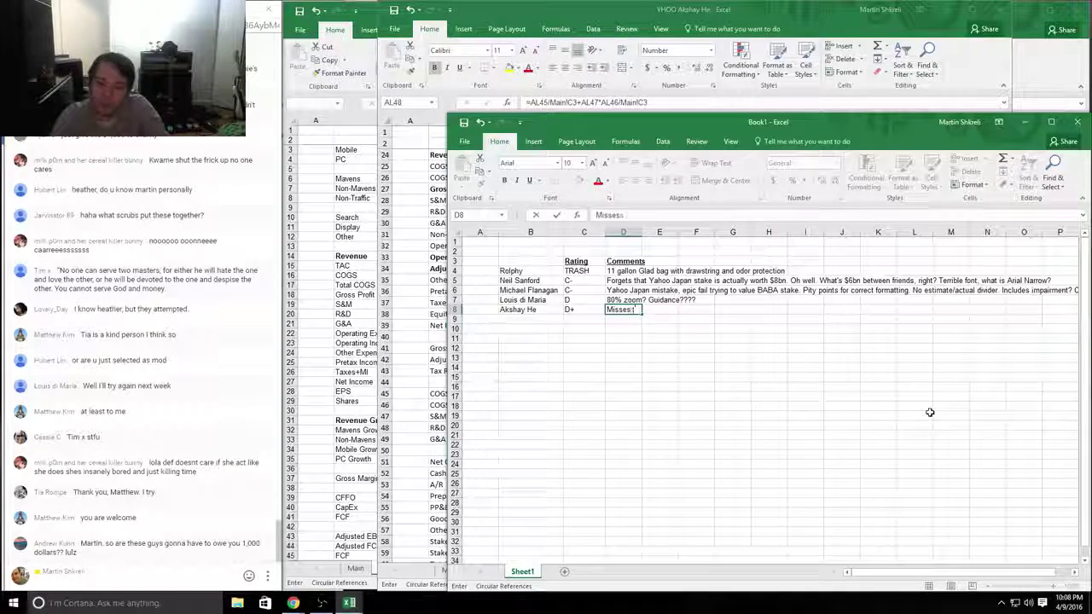
{"action": "key", "text": "BackSpace"}
{"action": "type", "text": " Yahoo Japan"}
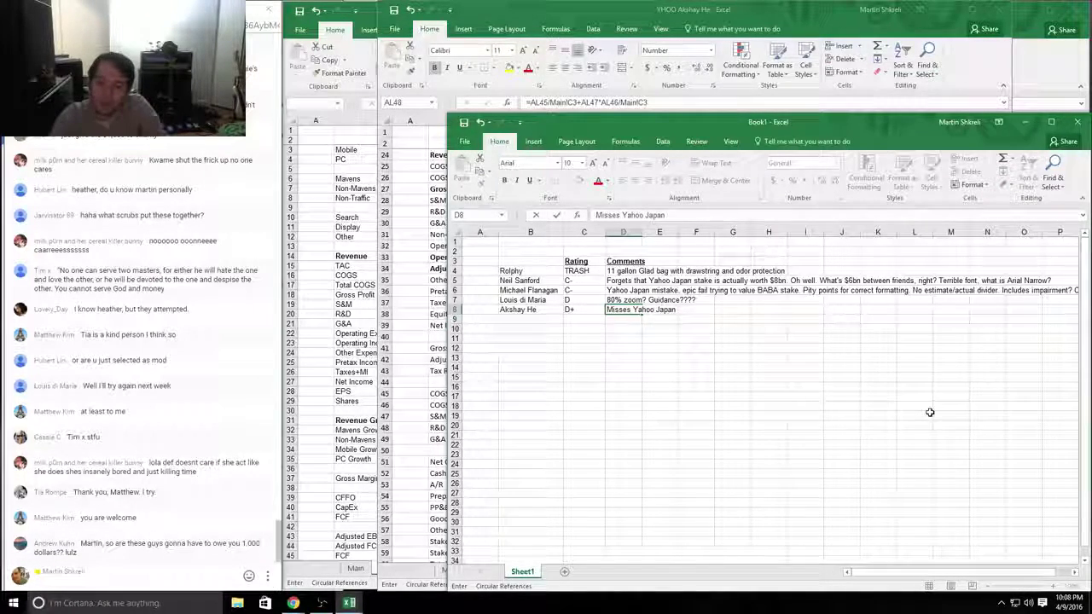
{"action": "key", "text": "alt+Tab"}
{"action": "key", "text": "alt+Tab"}
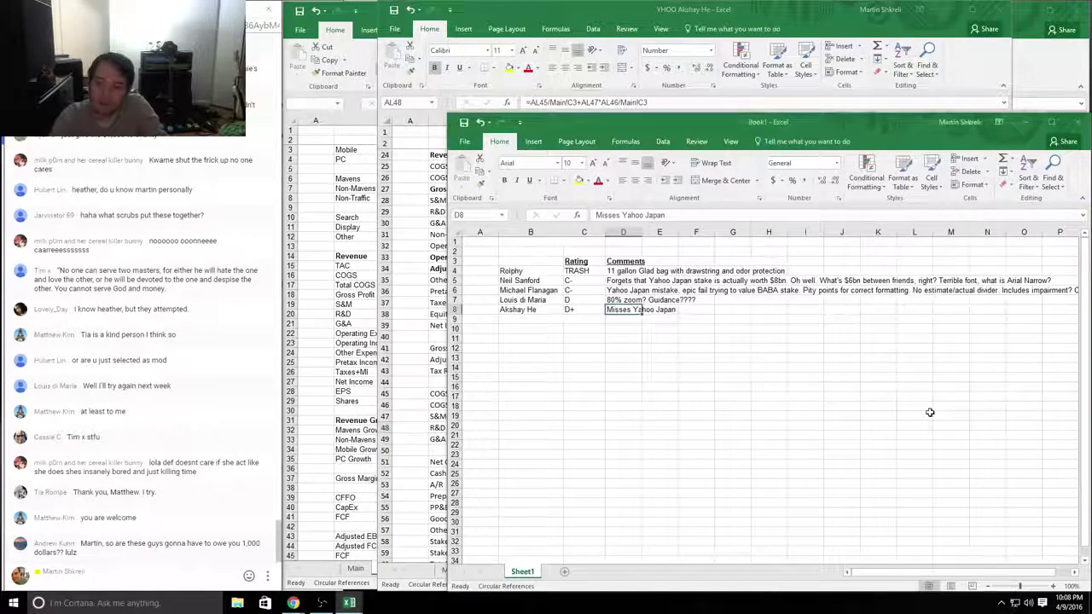
{"action": "type", "text": ", L"}
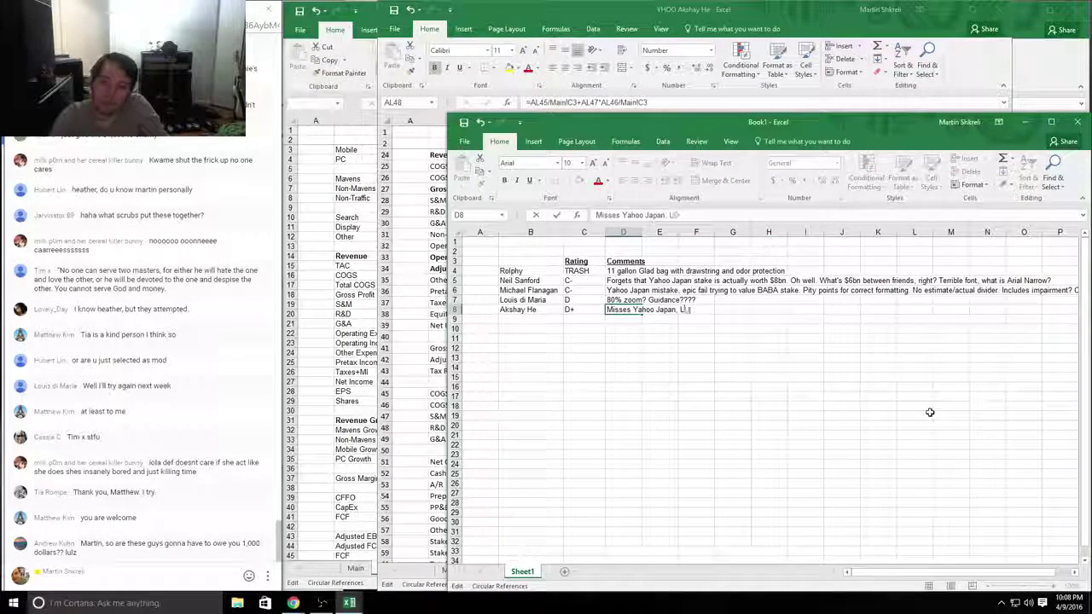
{"action": "type", "text": "OL forecasting"}
{"action": "key", "text": "Return"}
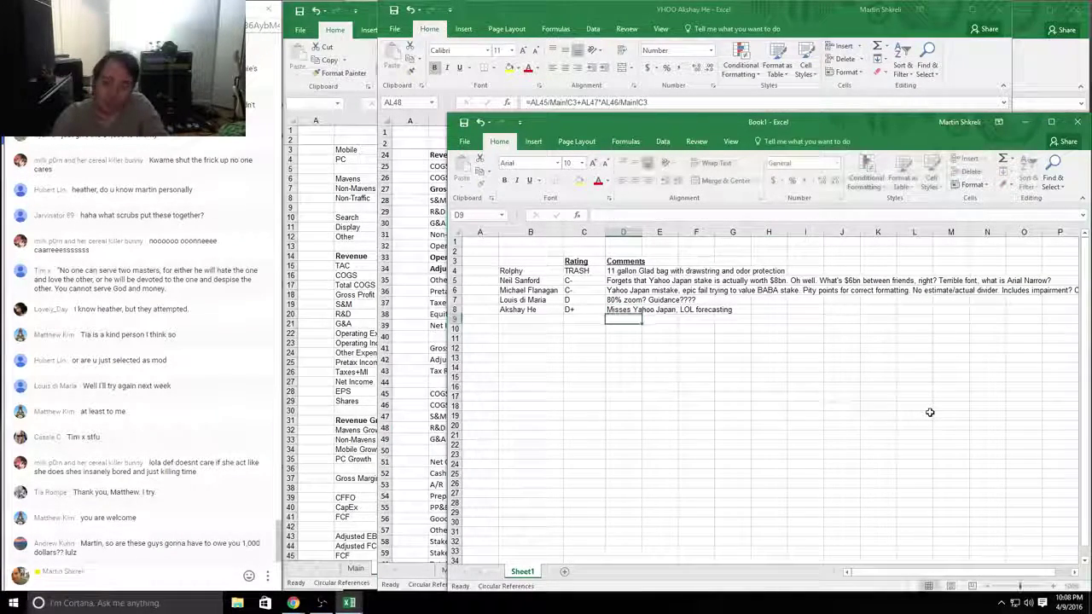
{"action": "key", "text": "alt+Tab"}
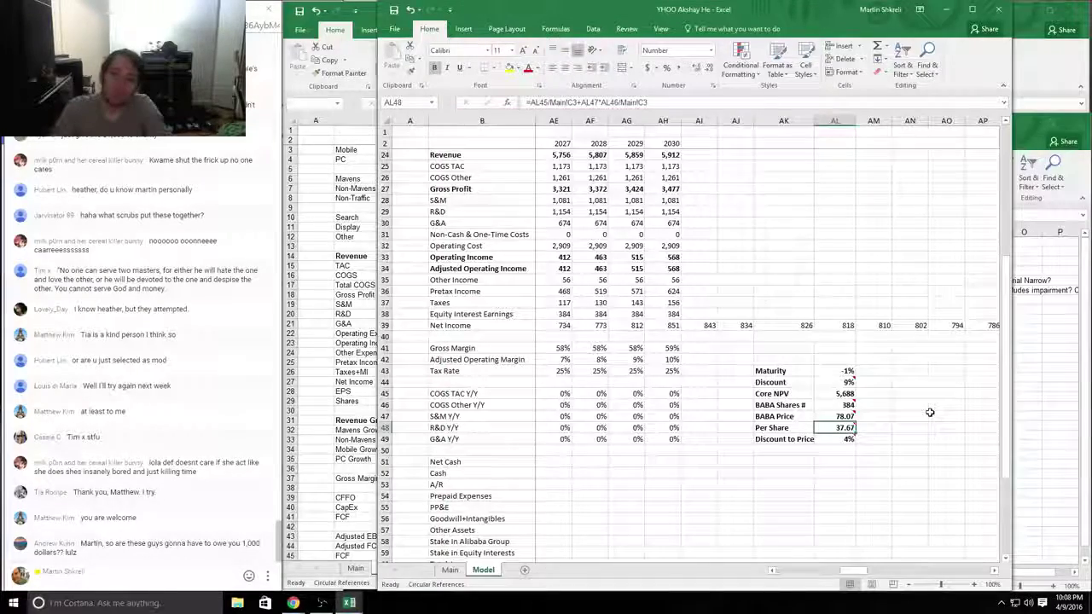
{"action": "key", "text": "alt+F4"}
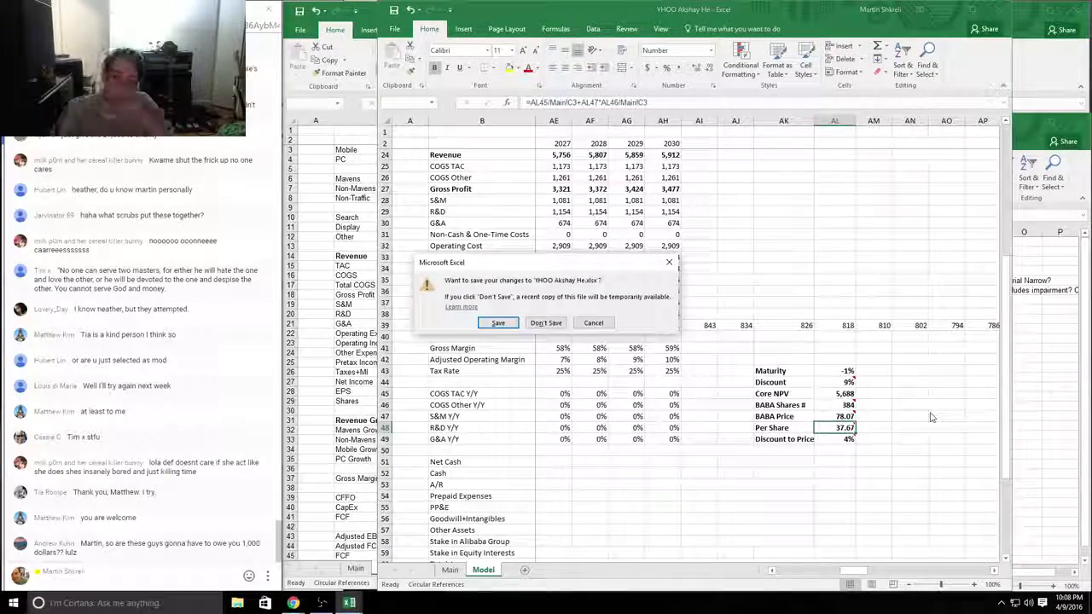
Step: Discard changes to the graded workbook and maximize the next student's Yahoo workbook window
{"action": "key", "text": "n"}
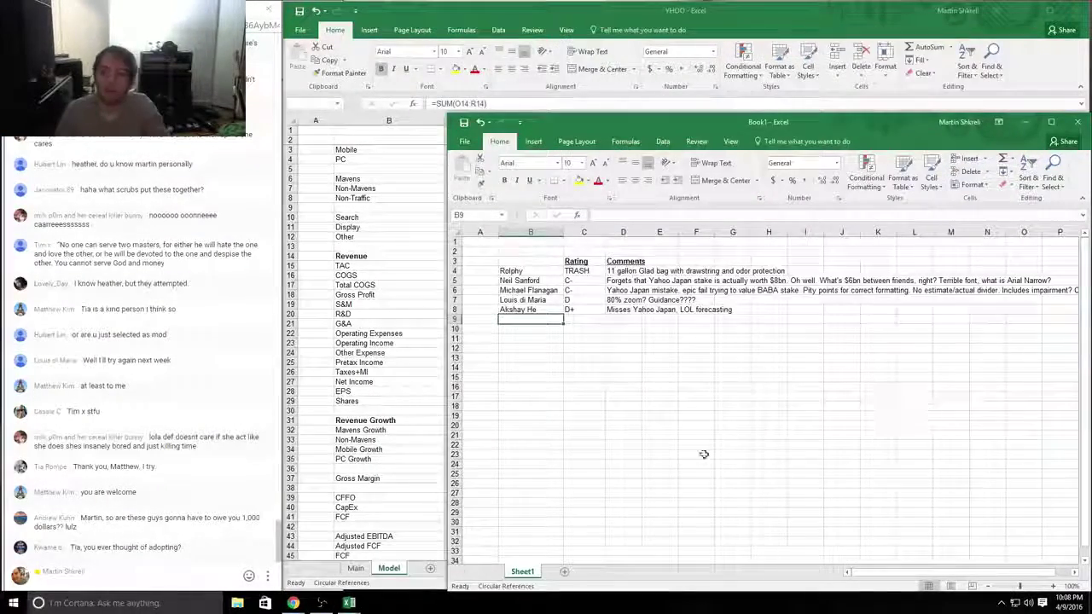
{"action": "key", "text": "alt+Tab"}
{"action": "key", "text": "Tab"}
{"action": "key", "text": "Tab"}
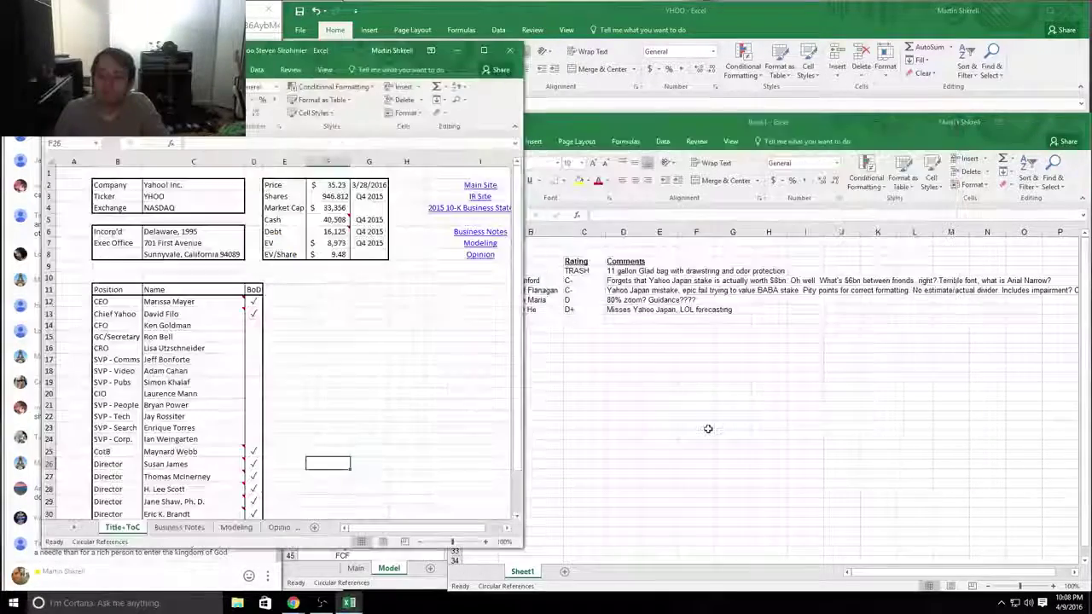
{"action": "left_click_drag", "start_coordinate": [333, 52], "coordinate": [424, 40]}
{"action": "left_click", "coordinate": [683, 108]}
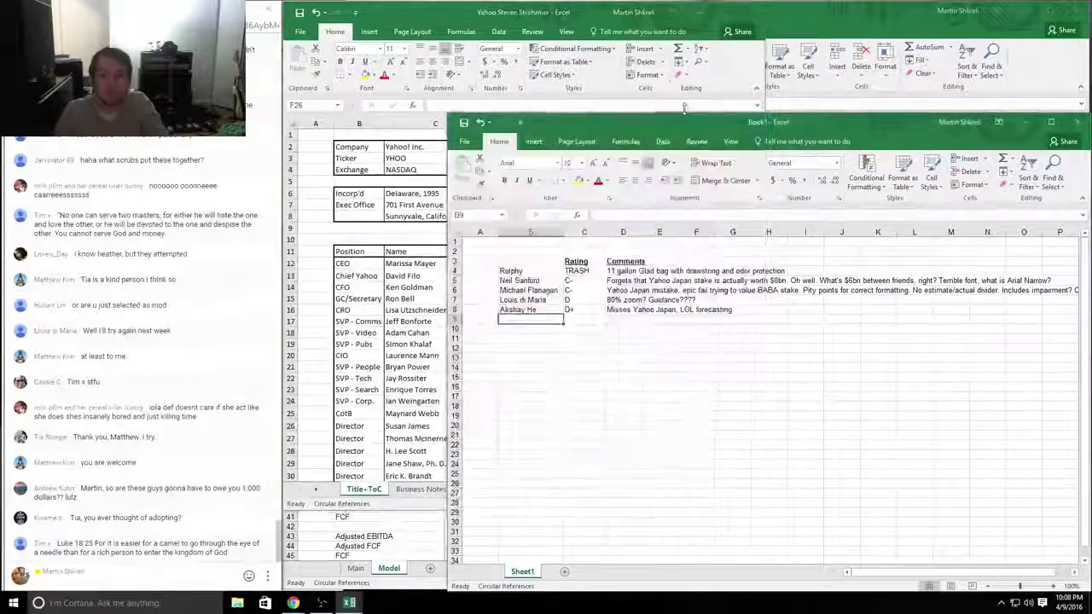
{"action": "left_click", "coordinate": [683, 108]}
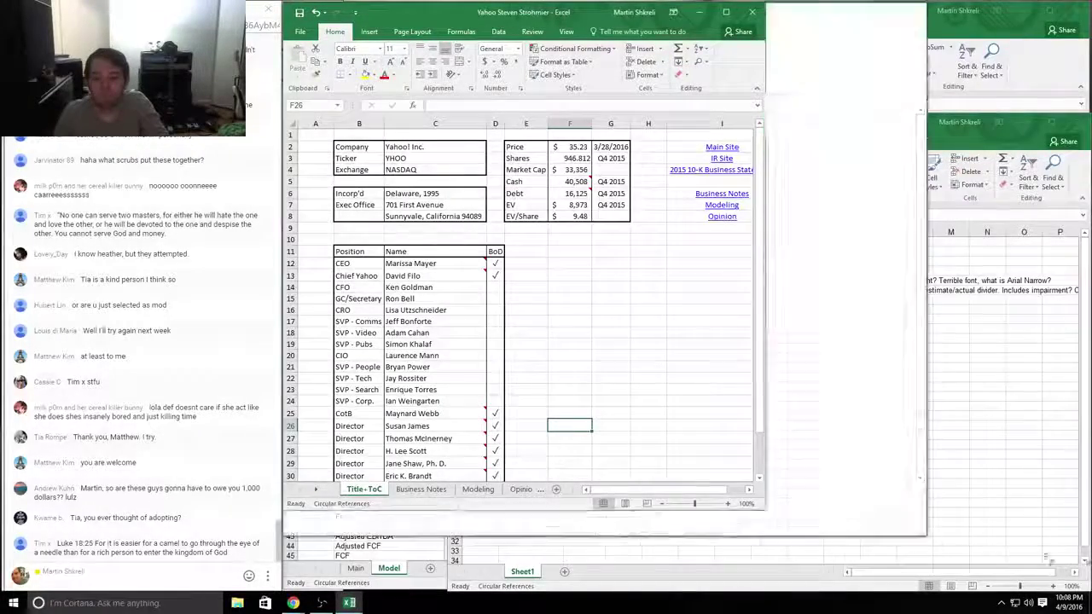
{"action": "key", "text": "super+Up"}
{"action": "key", "text": "alt+Tab"}
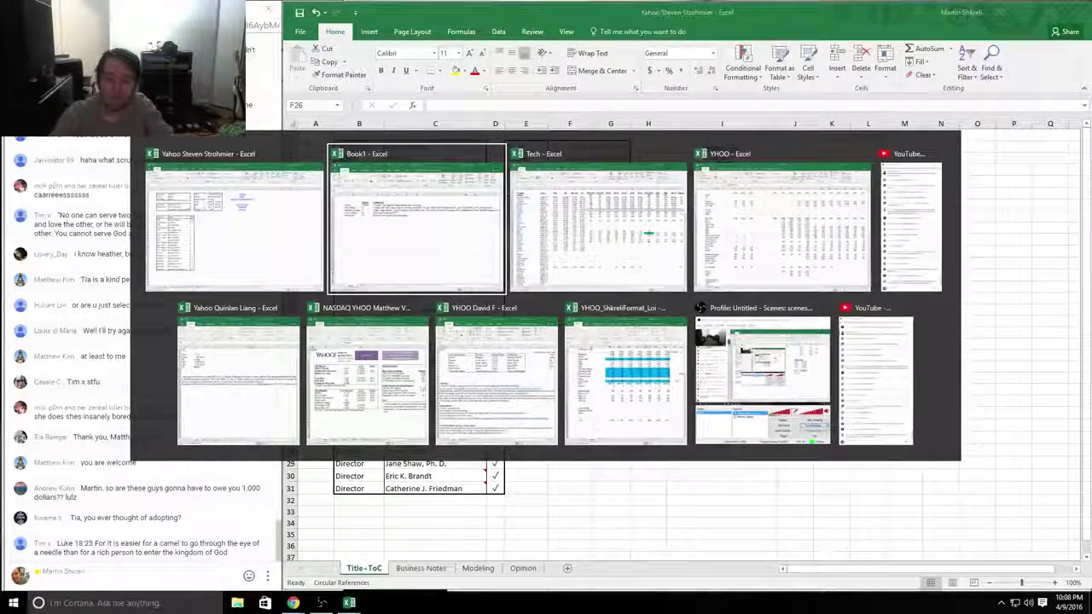
{"action": "key", "text": "alt+Tab"}
{"action": "key", "text": "alt+shift+Tab"}
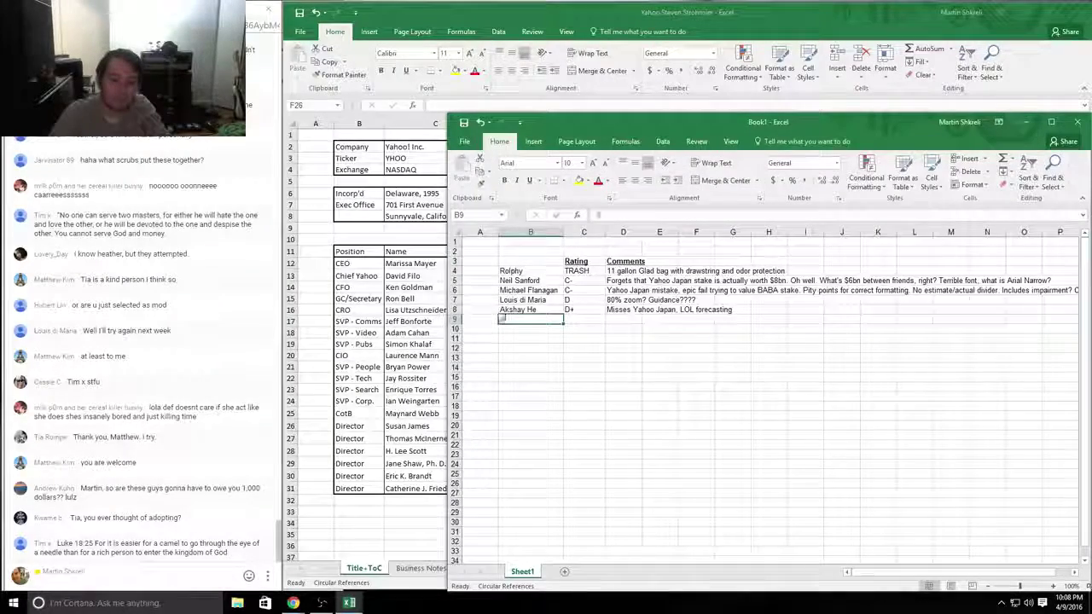
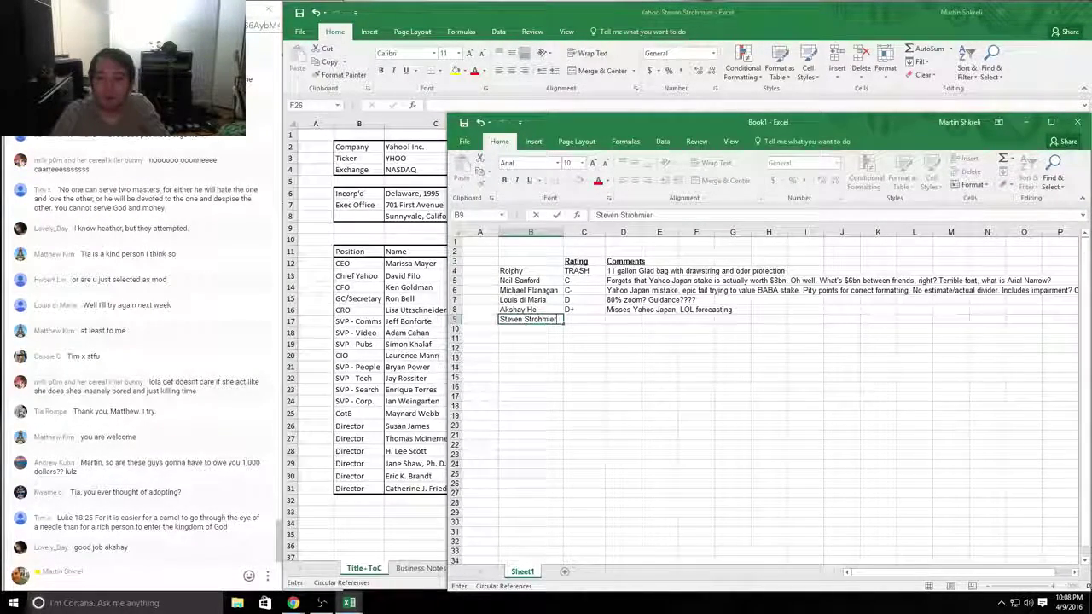
Step: Enter the sixth student's name in B9 of the grading sheet
{"action": "key", "text": "Tab"}
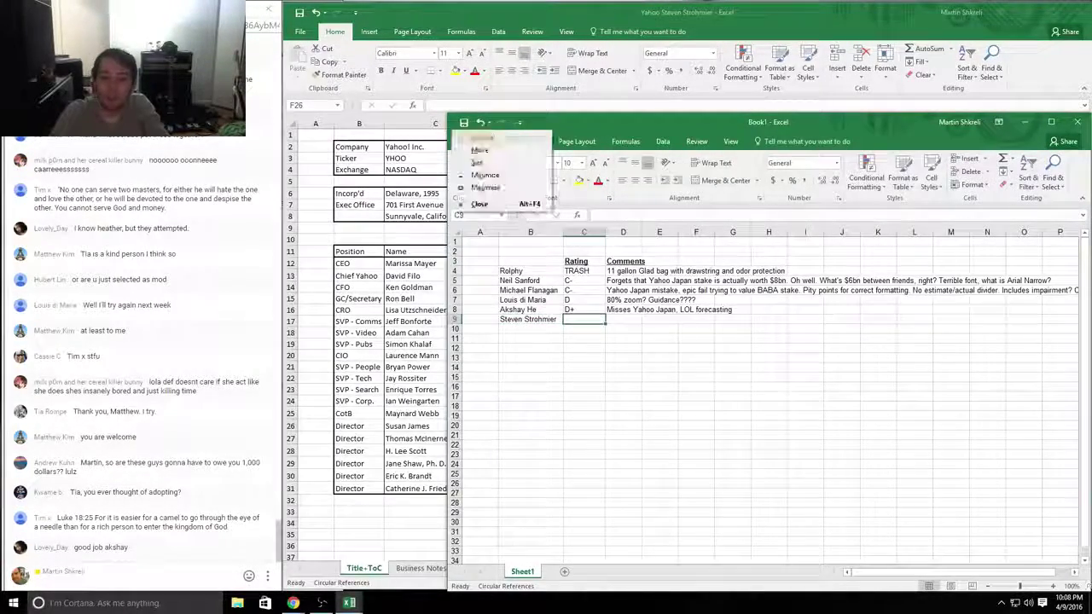
{"action": "key", "text": "alt+Tab"}
Step: Inspect the Yahoo workbook's market cap figures and the Cash formula with its note
{"action": "left_click", "coordinate": [358, 134]}
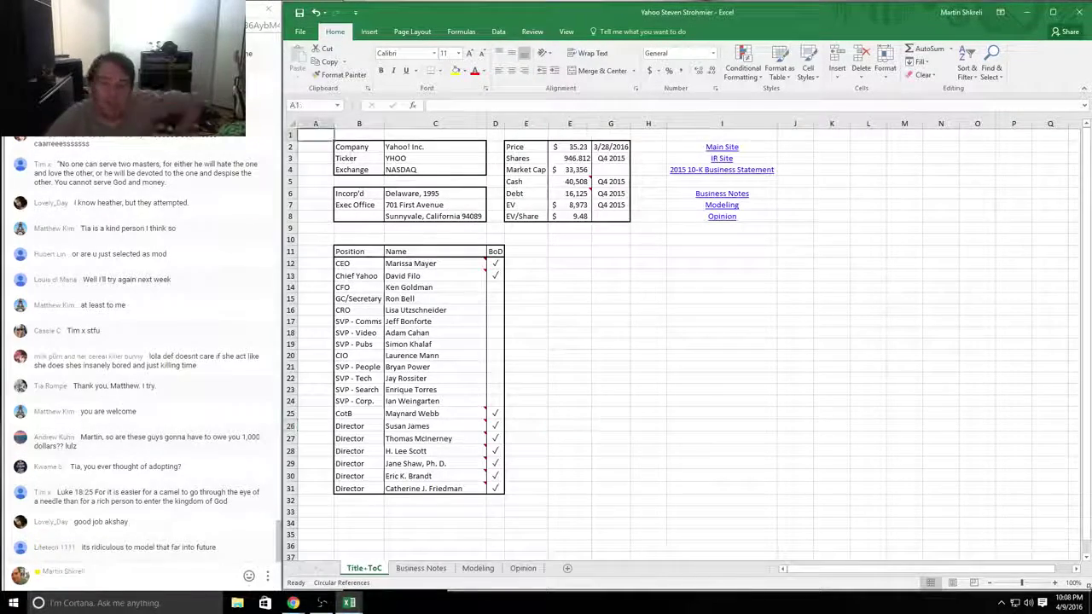
{"action": "left_click", "coordinate": [611, 170]}
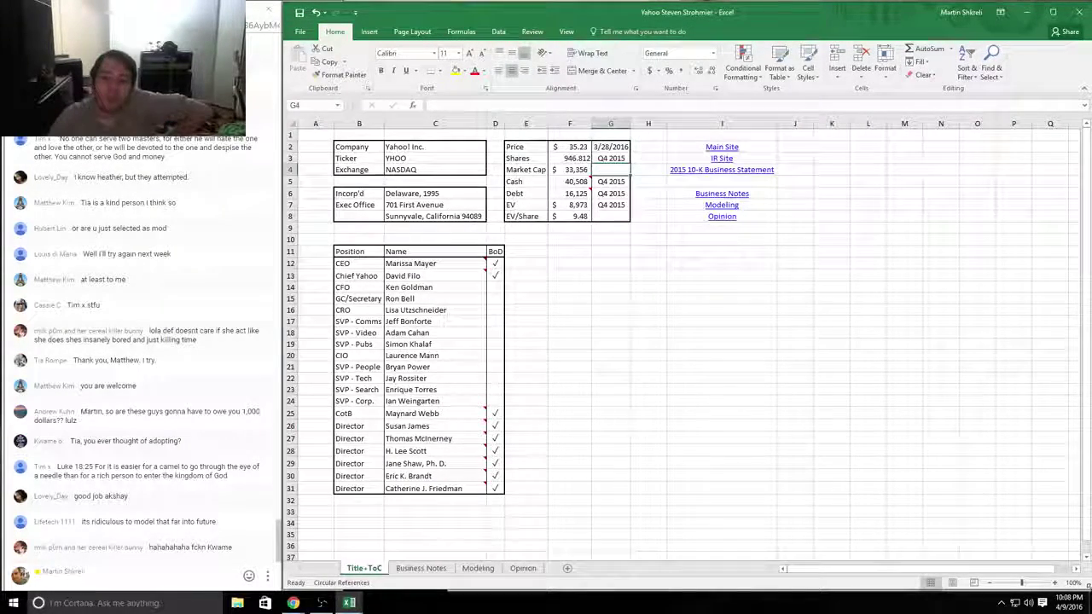
{"action": "left_click", "coordinate": [573, 182]}
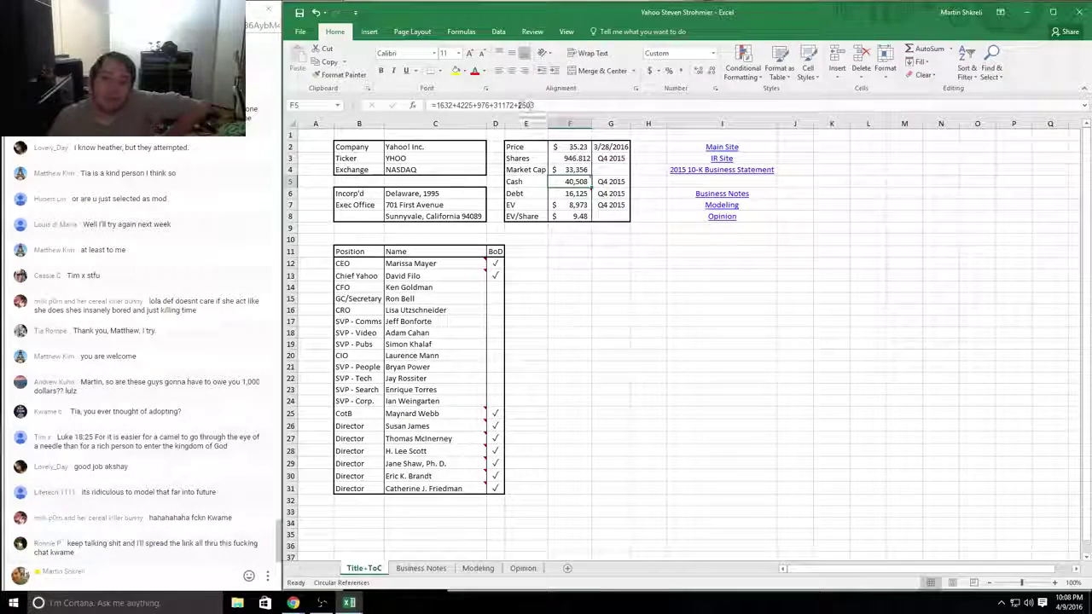
{"action": "double_click", "coordinate": [525, 105]}
Step: Cancel the Cash formula edit and comment 'Wrong Yahoo' for the sixth student
{"action": "key", "text": "alt+Tab"}
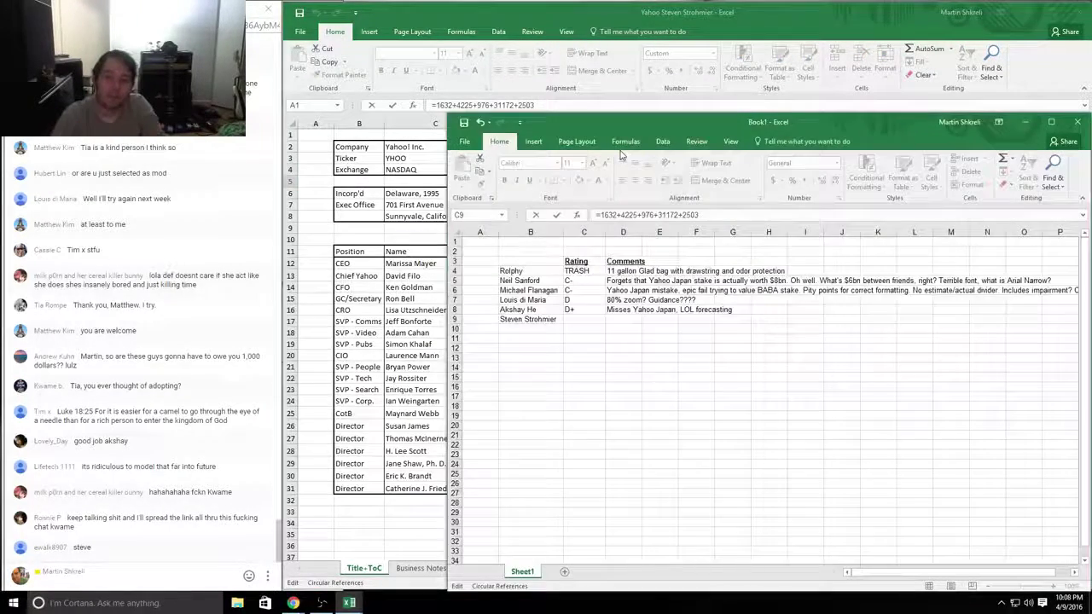
{"action": "left_click", "coordinate": [636, 319]}
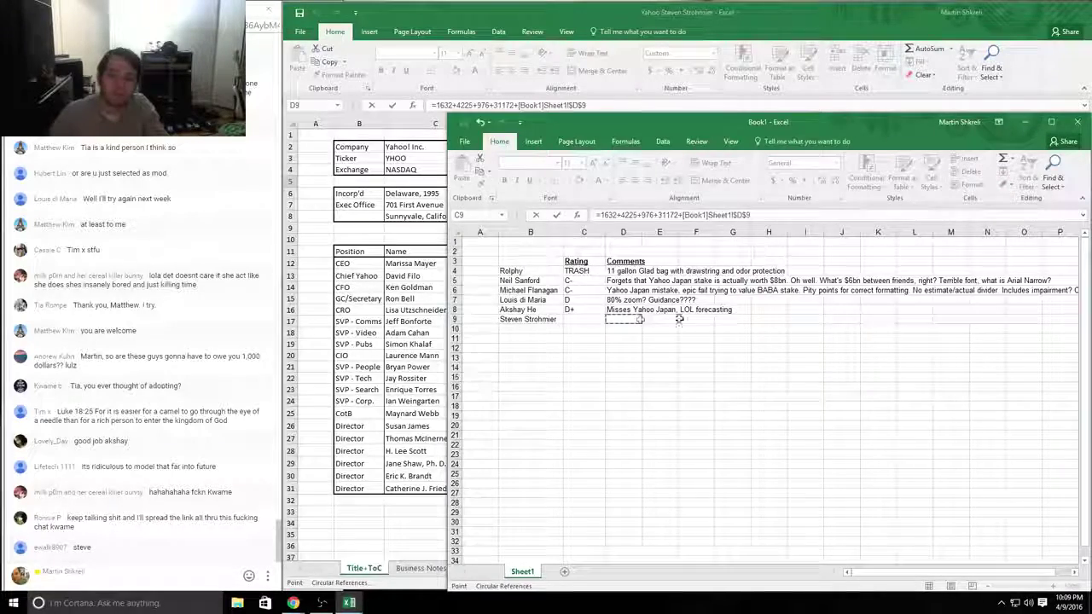
{"action": "key", "text": "alt+Tab"}
{"action": "key", "text": "Escape"}
{"action": "key", "text": "alt+Tab"}
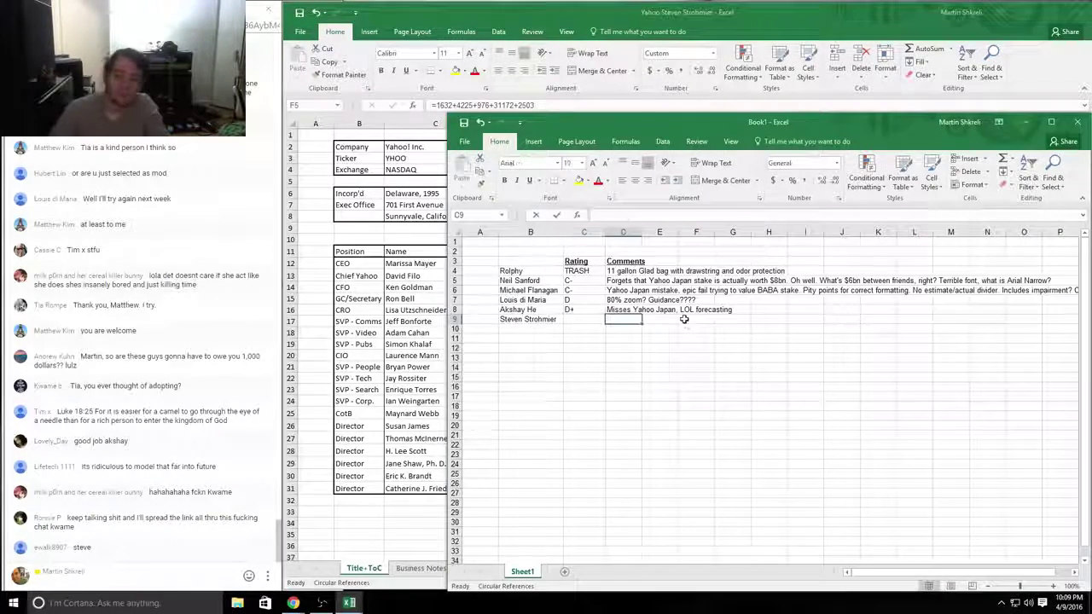
{"action": "type", "text": "Wrong Yahoo Japa"}
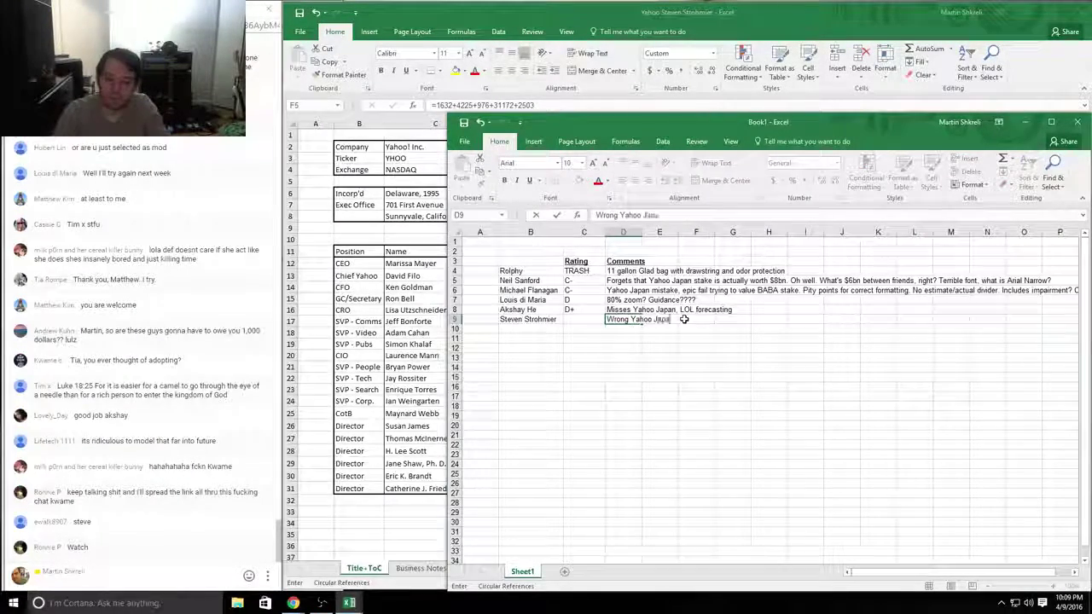
{"action": "key", "text": "alt+Tab"}
{"action": "mouse_move", "coordinate": [445, 259]}
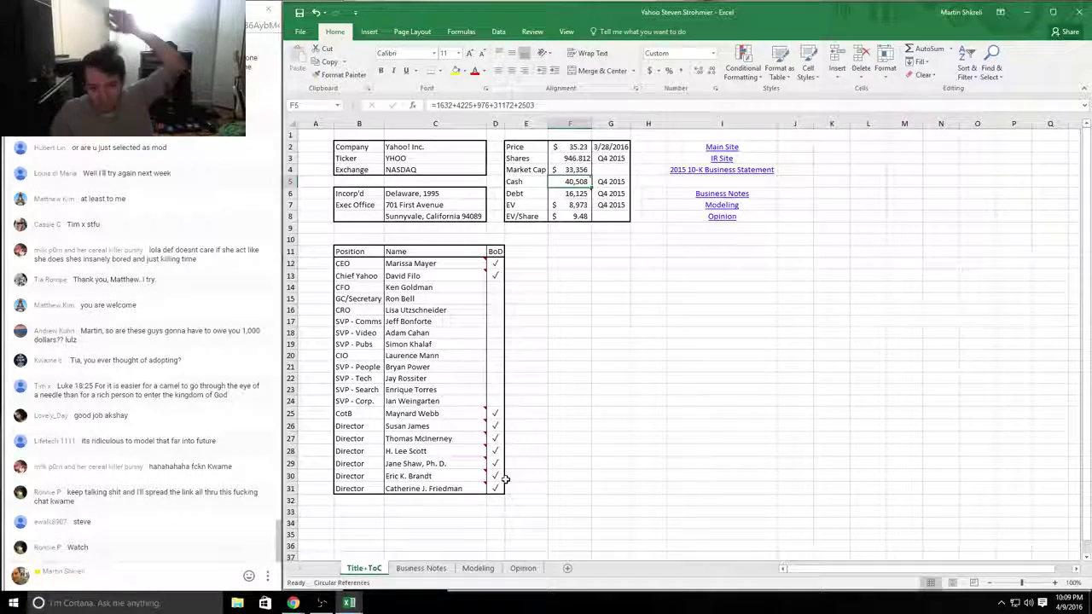
Step: Look over the executive and board table and office address on the title sheet
{"action": "left_click_drag", "start_coordinate": [499, 488], "coordinate": [331, 248]}
{"action": "left_click", "coordinate": [652, 311]}
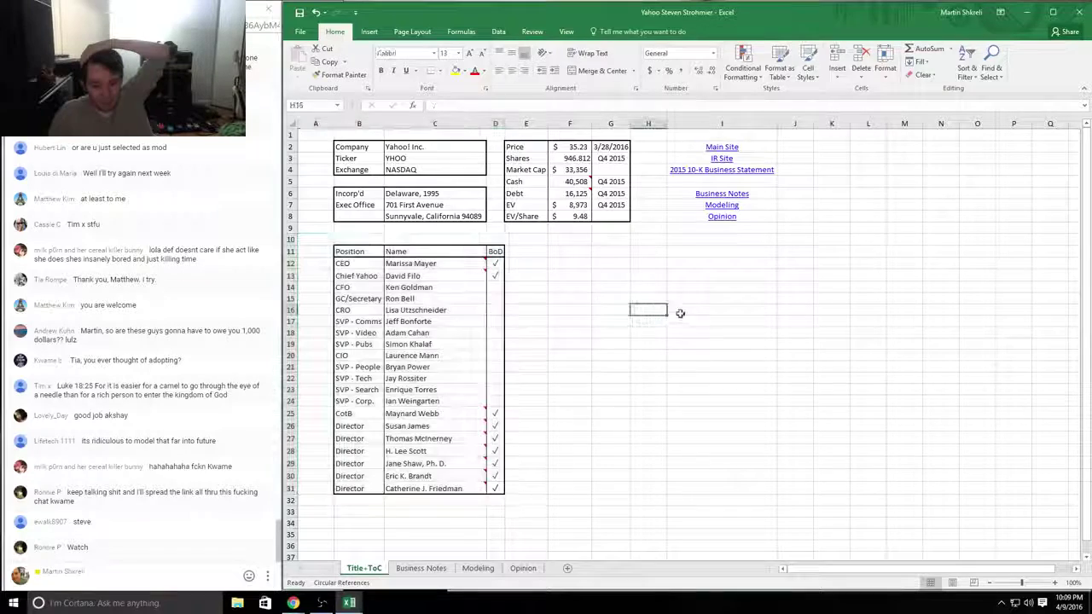
{"action": "left_click", "coordinate": [394, 216]}
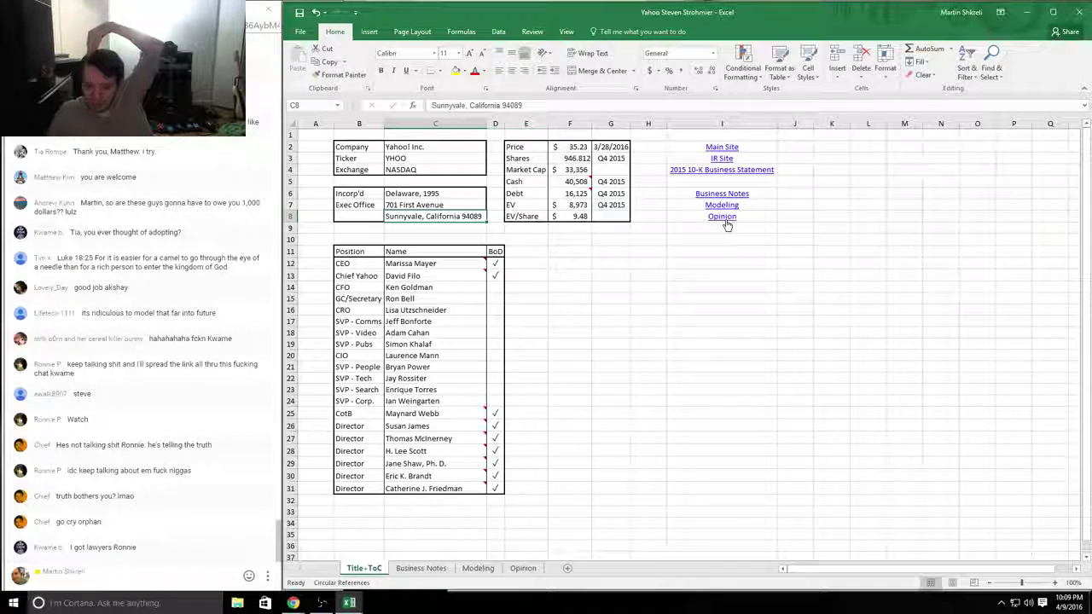
Step: Read the Opinion sheet's General Opinion short-term buy verdict, then show the Modeling sheet
{"action": "left_click", "coordinate": [523, 569]}
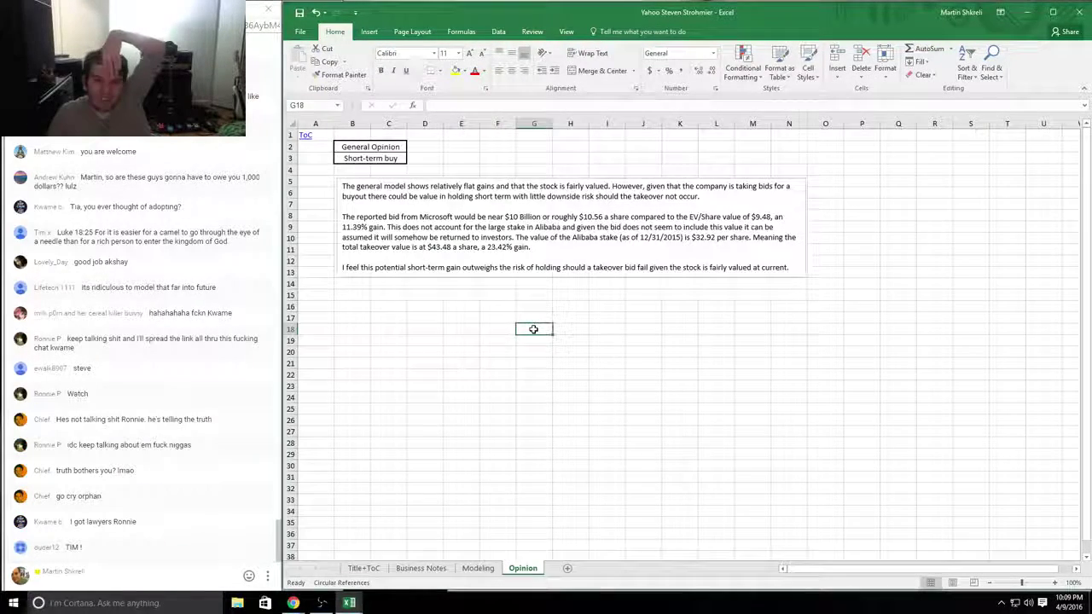
{"action": "left_click_drag", "start_coordinate": [426, 159], "coordinate": [314, 136]}
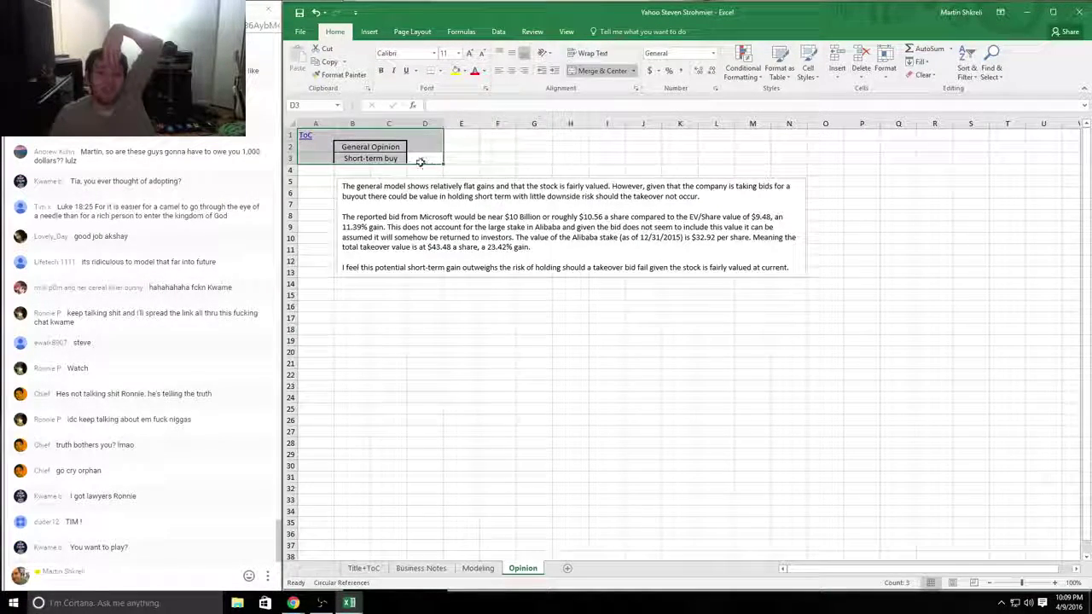
{"action": "left_click", "coordinate": [424, 159]}
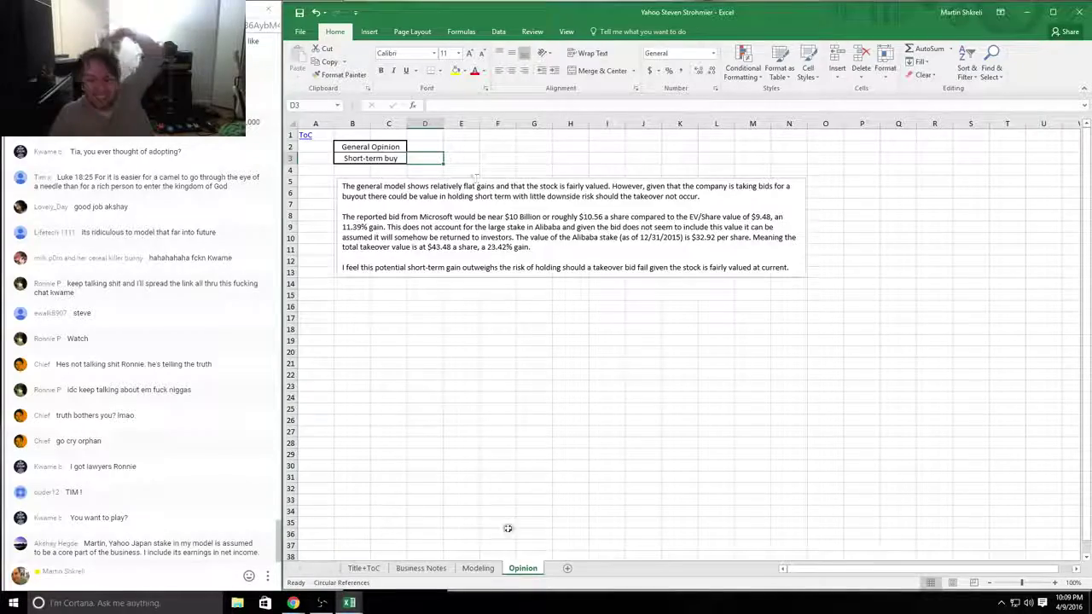
{"action": "left_click", "coordinate": [478, 568]}
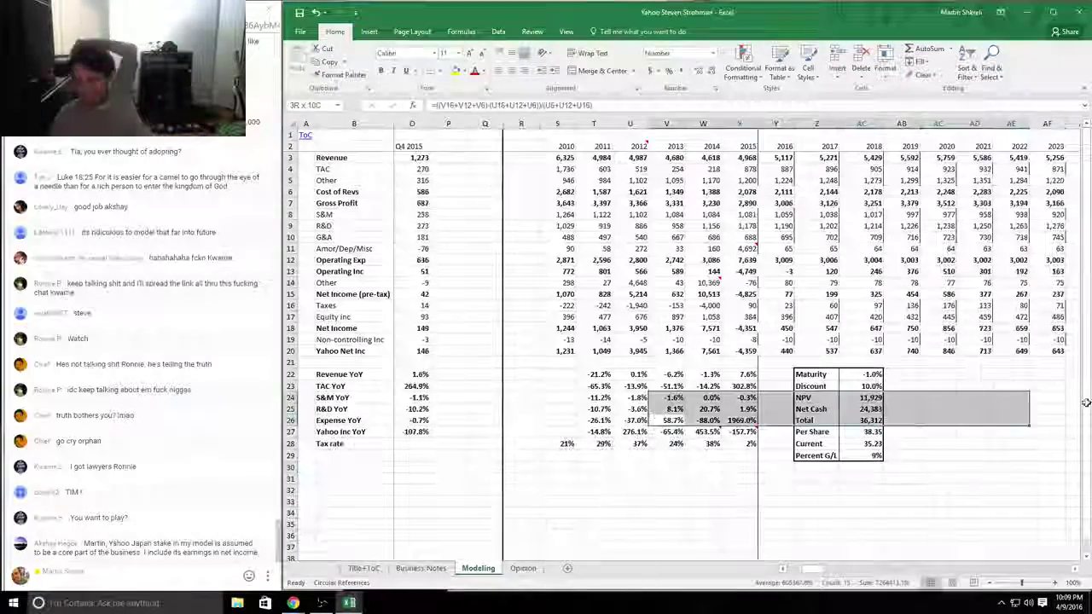
Step: Change AA24 to =NPV(AA23,Y20:HV20), giving NPV 6,753 and 32.89 per share
{"action": "left_click_drag", "start_coordinate": [638, 408], "coordinate": [840, 420]}
{"action": "left_click", "coordinate": [838, 409]}
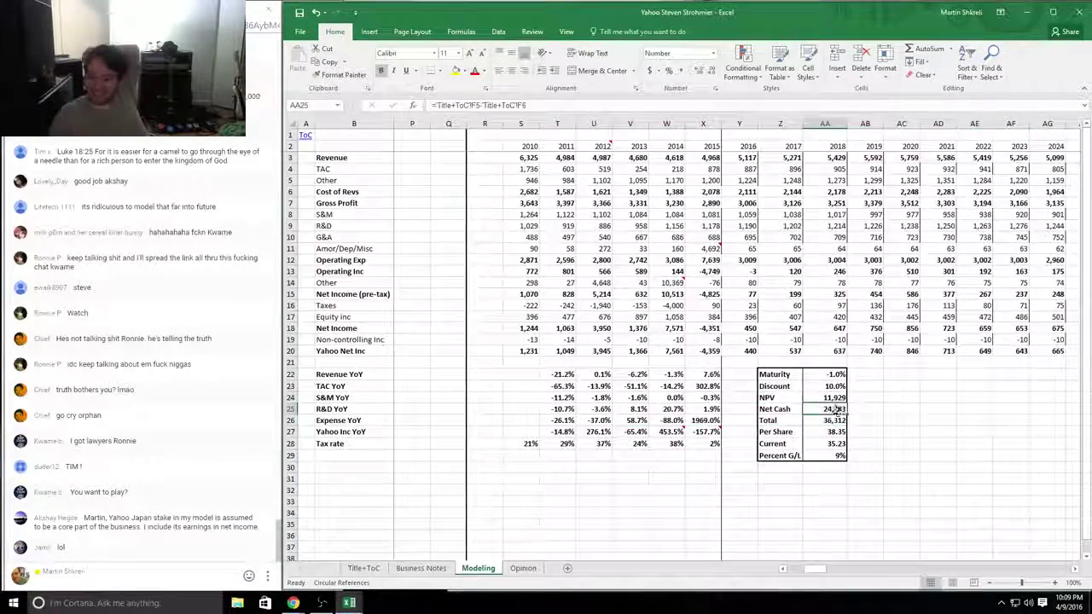
{"action": "double_click", "coordinate": [834, 397]}
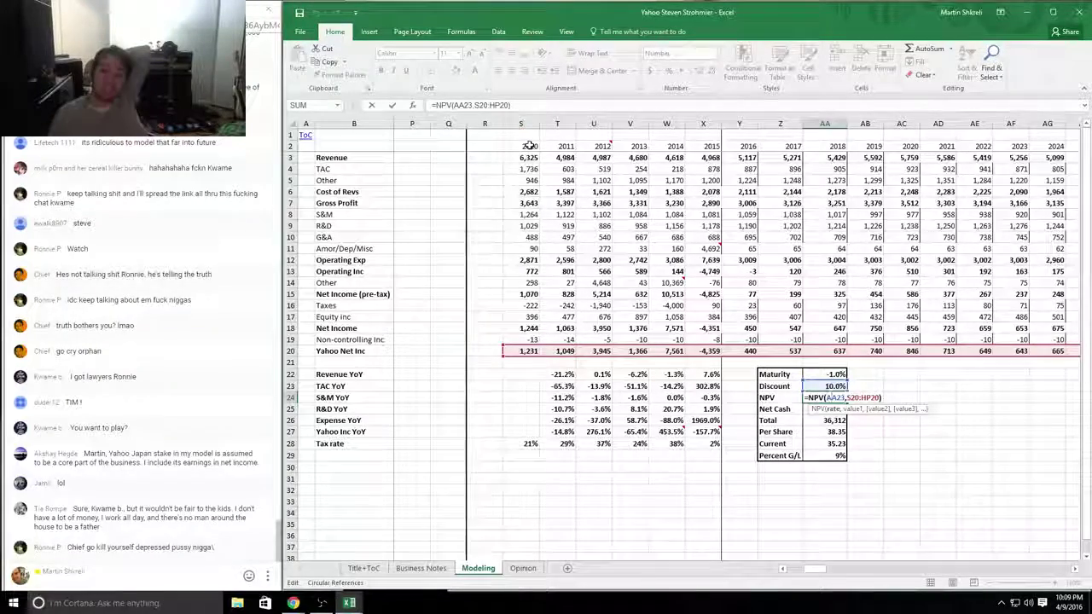
{"action": "left_click_drag", "start_coordinate": [823, 571], "coordinate": [795, 569]}
{"action": "left_click_drag", "start_coordinate": [721, 351], "coordinate": [865, 352]}
{"action": "left_click_drag", "start_coordinate": [999, 358], "coordinate": [978, 374]}
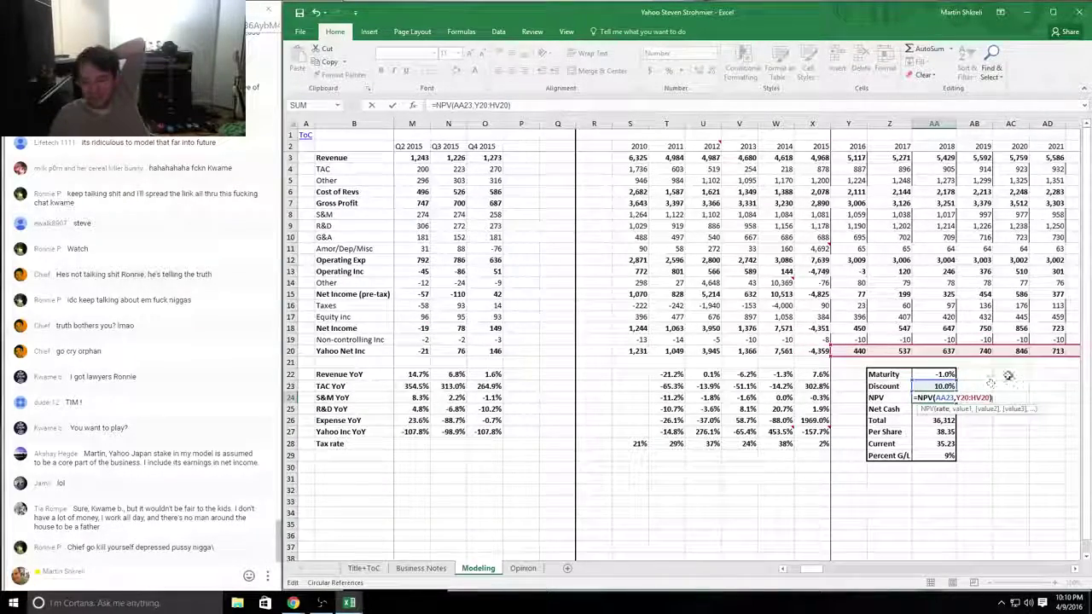
{"action": "key", "text": "Return"}
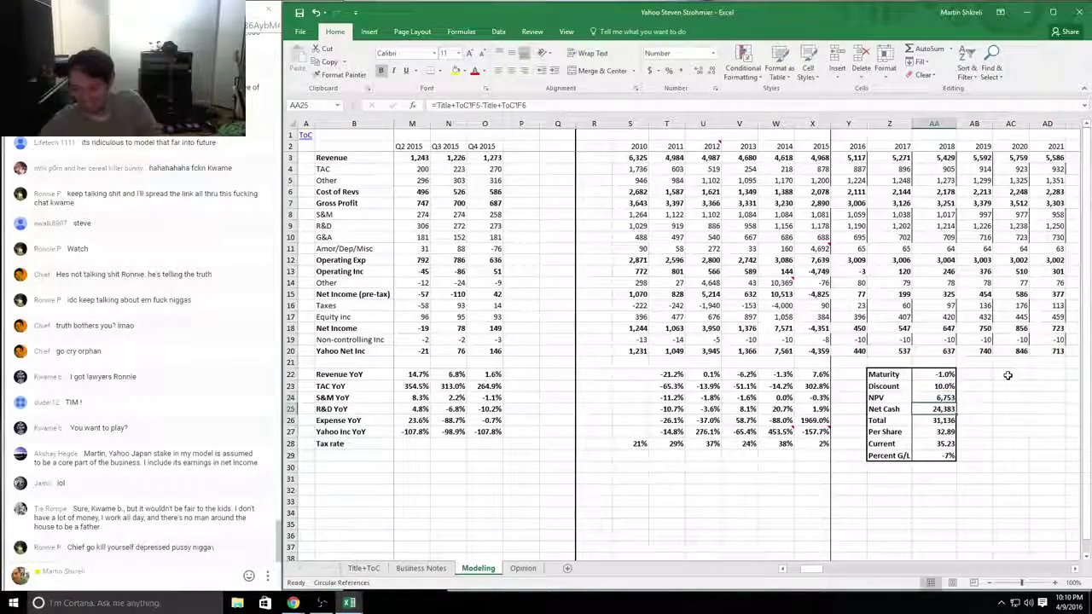
Step: Undo the NPV range change to compare against the original result
{"action": "key", "text": "ctrl+z"}
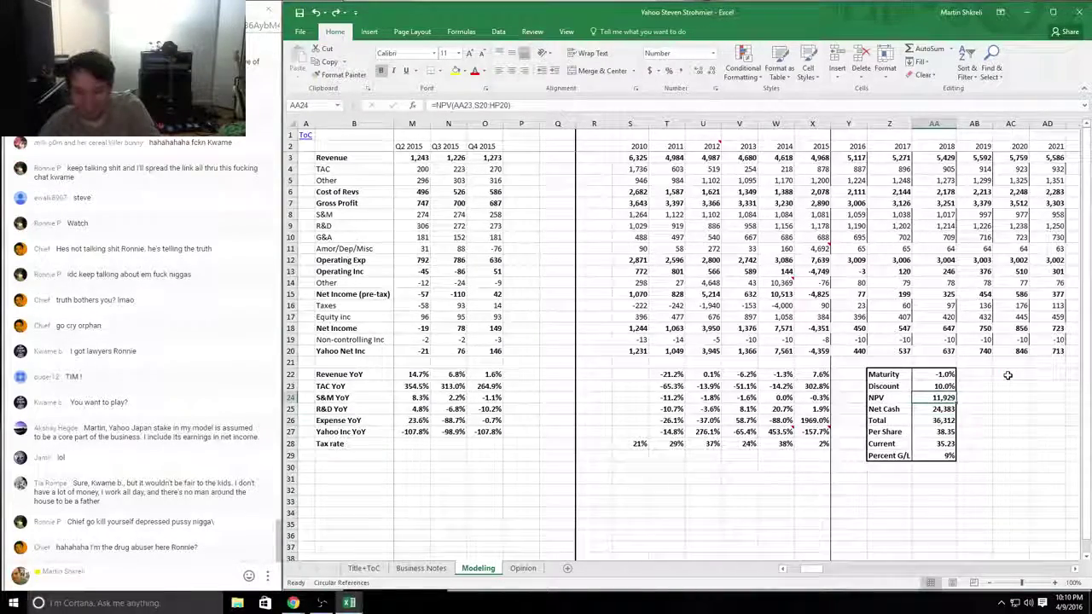
{"action": "left_click", "coordinate": [1008, 376]}
{"action": "scroll", "coordinate": [1007, 376], "scroll_direction": "right", "scroll_amount": 3}
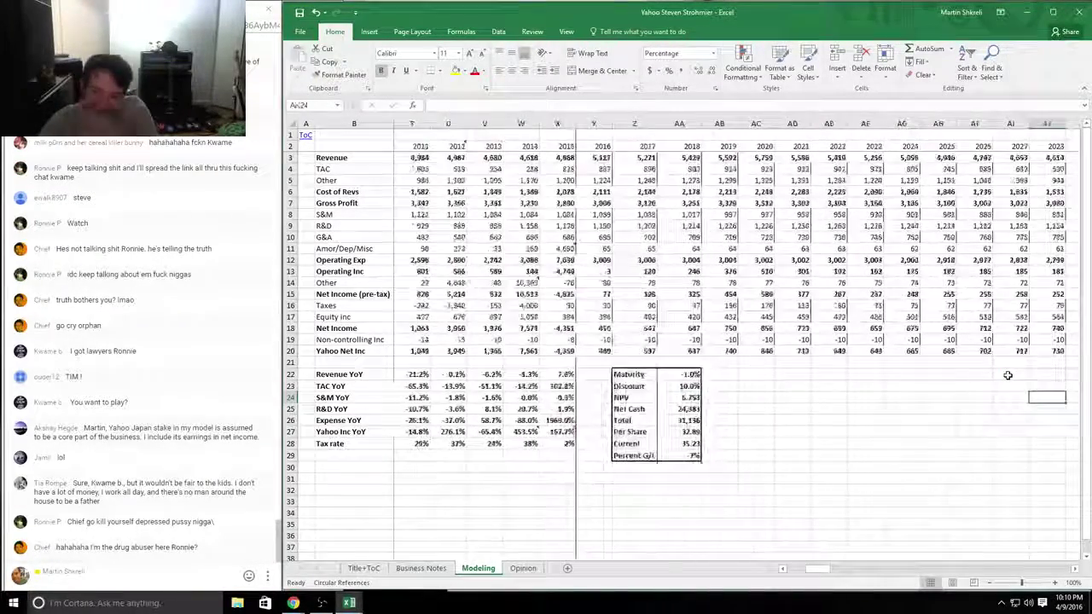
Step: Append '. Forecasting past cash flow--that's a first!' to the sixth student's comment in D9
{"action": "key", "text": "alt+Tab"}
{"action": "key", "text": "Up"}
{"action": "key", "text": "F2"}
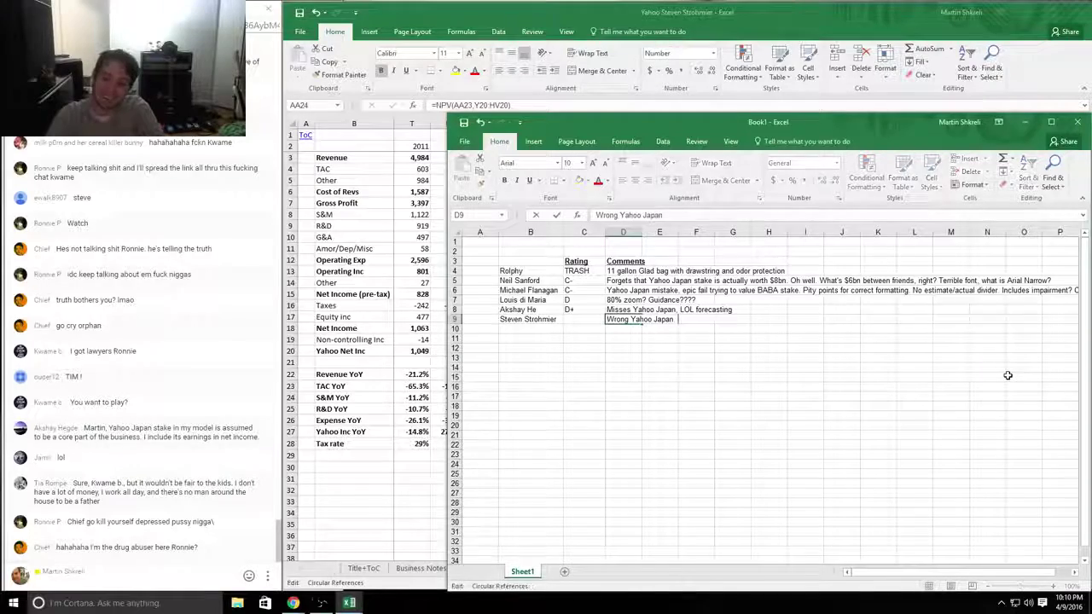
{"action": "type", "text": ". Forecasting"}
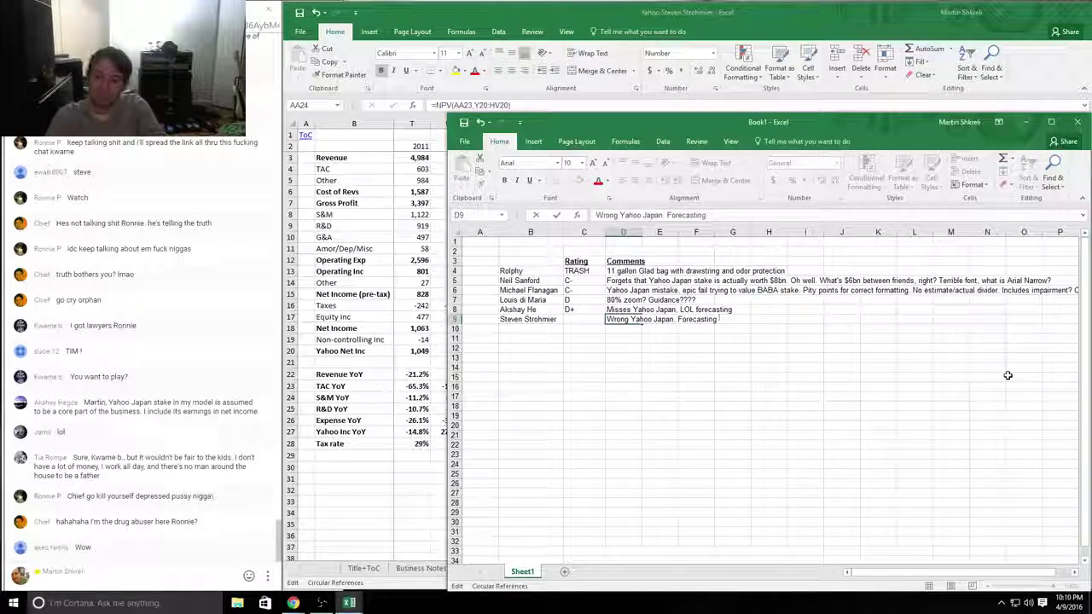
{"action": "type", "text": " past cash f"}
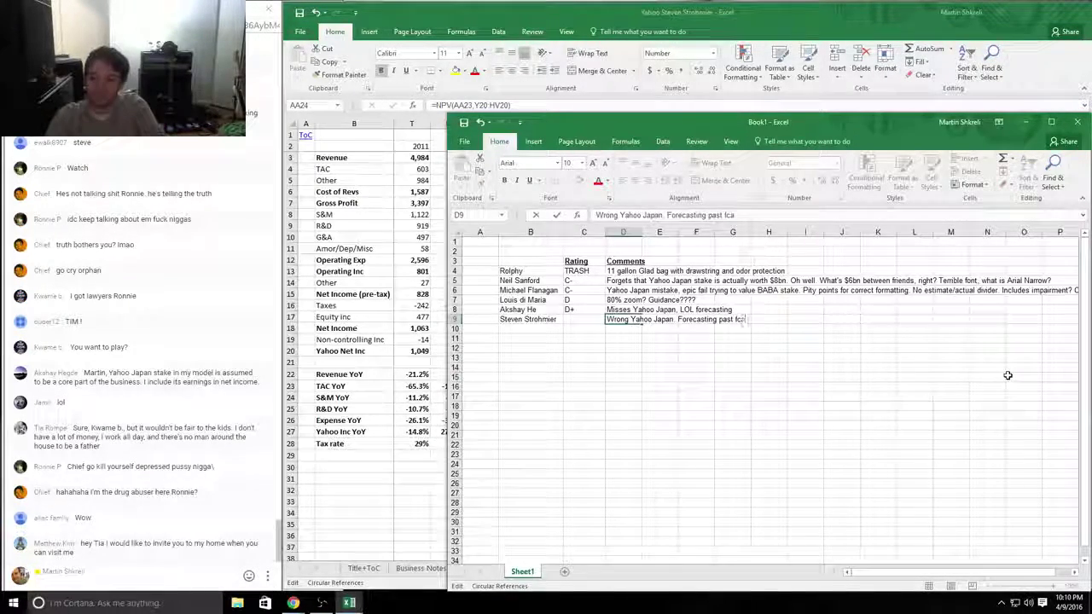
{"action": "type", "text": "low--that"}
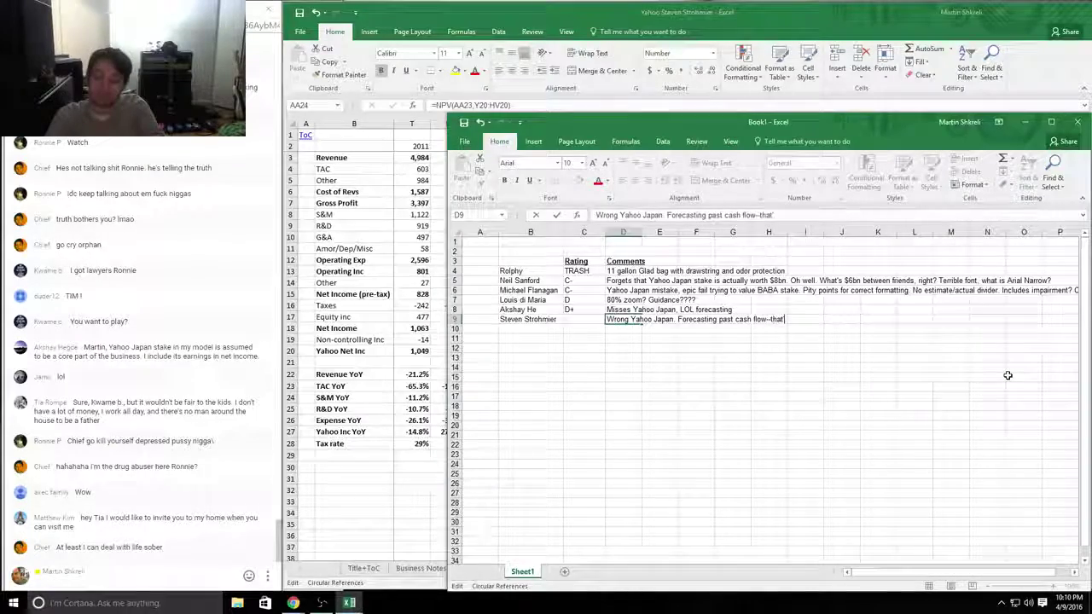
{"action": "type", "text": "'s a first!"}
{"action": "key", "text": "Return"}
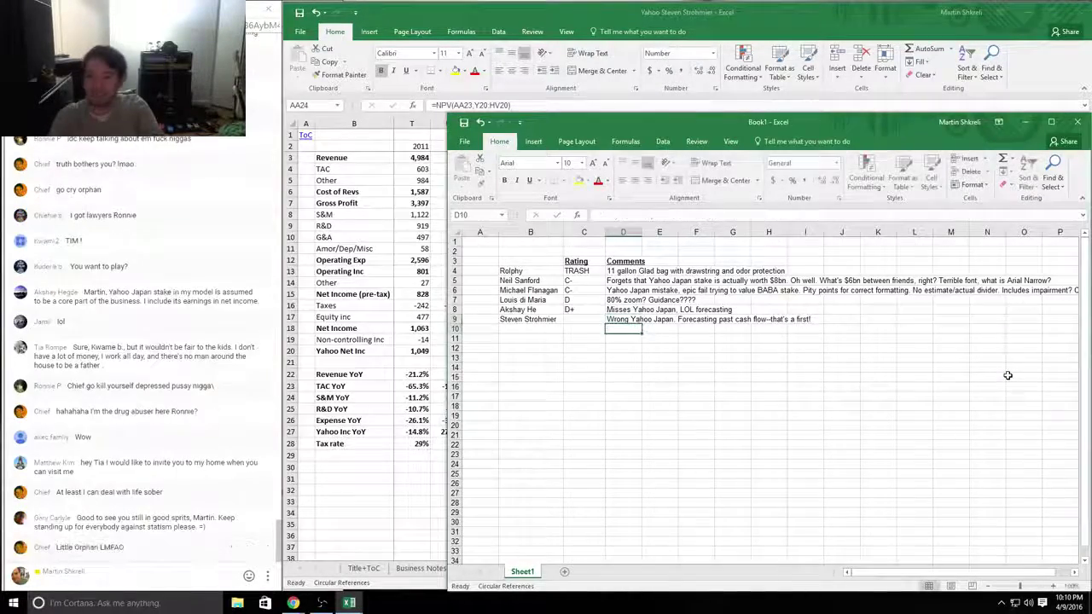
{"action": "key", "text": "alt+Tab"}
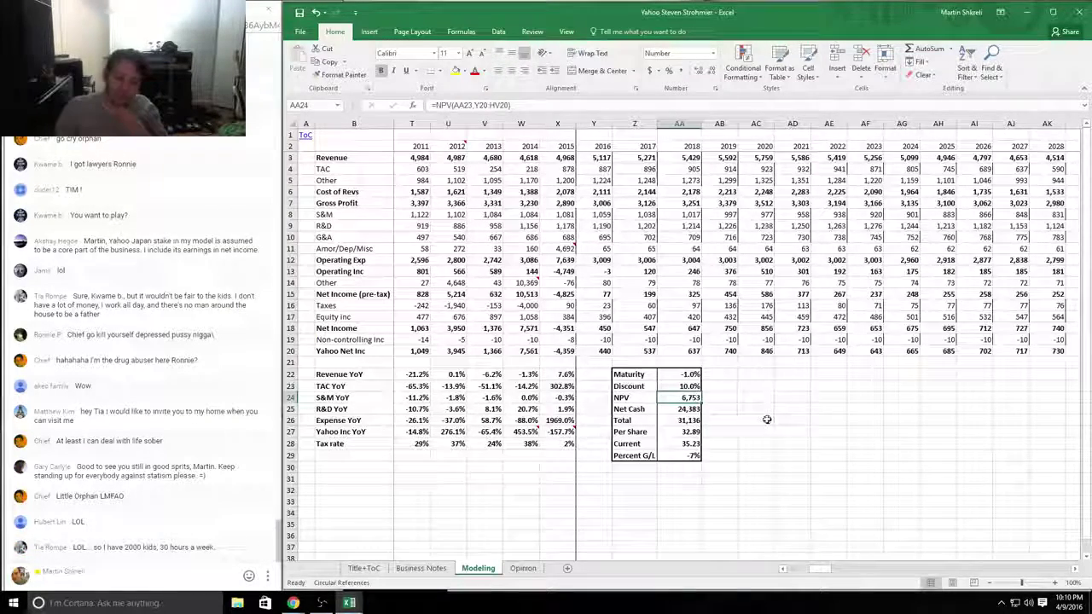
Step: Inspect the Net Cash formula without changing it
{"action": "left_click", "coordinate": [690, 409]}
{"action": "double_click", "coordinate": [689, 409]}
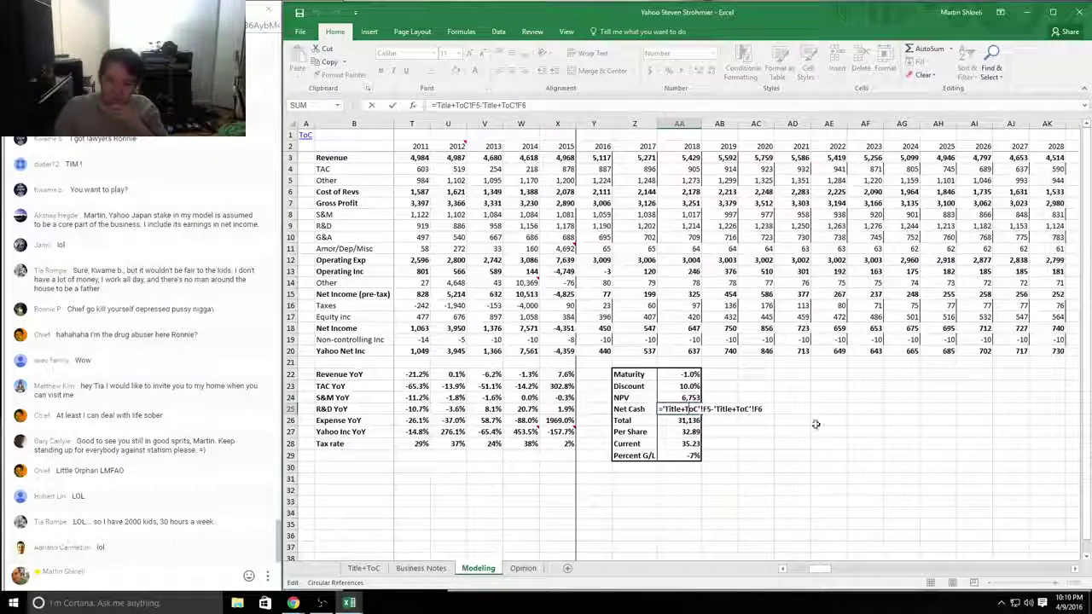
{"action": "key", "text": "Escape"}
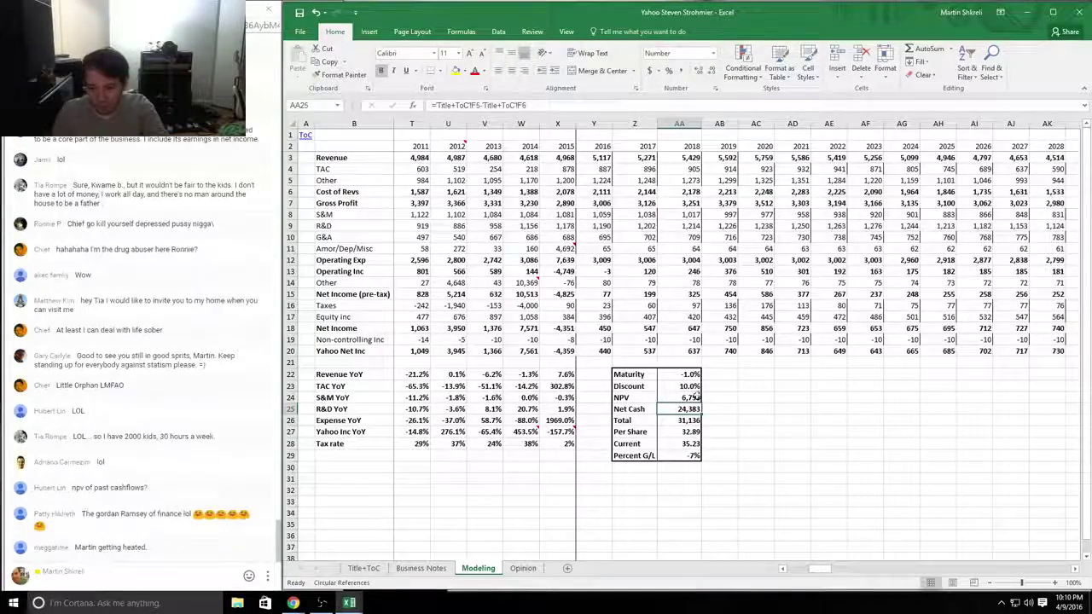
{"action": "key", "text": "Right"}
Step: Review the Revenue, TAC, R&D and G&A projection formulas down to the 2016 Operating Exp total
{"action": "scroll", "coordinate": [960, 327], "scroll_direction": "right", "scroll_amount": 1}
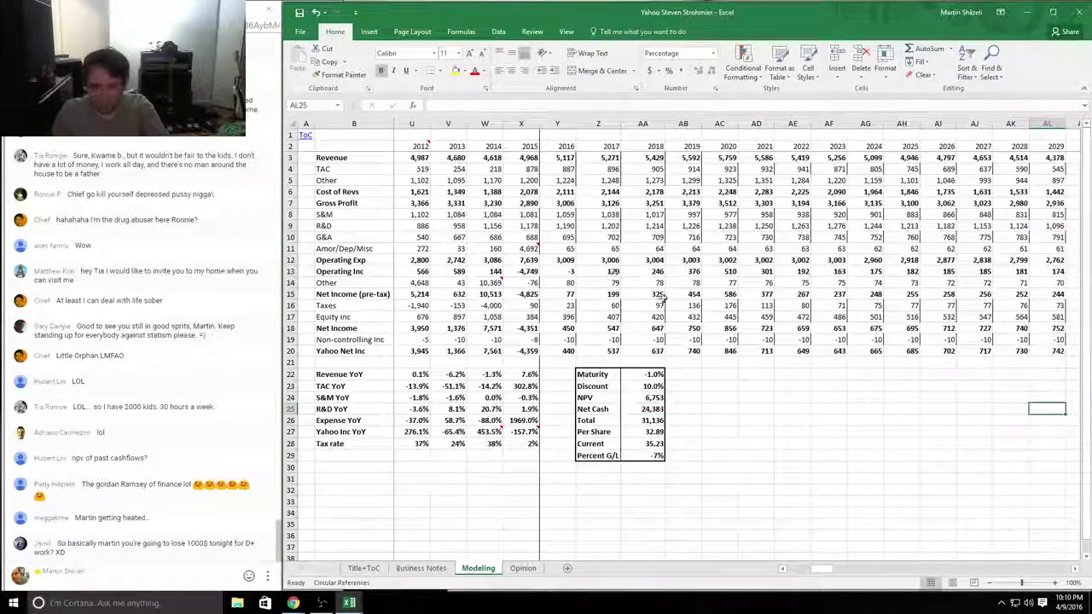
{"action": "left_click", "coordinate": [653, 162]}
{"action": "left_click", "coordinate": [653, 169], "text": "ctrl"}
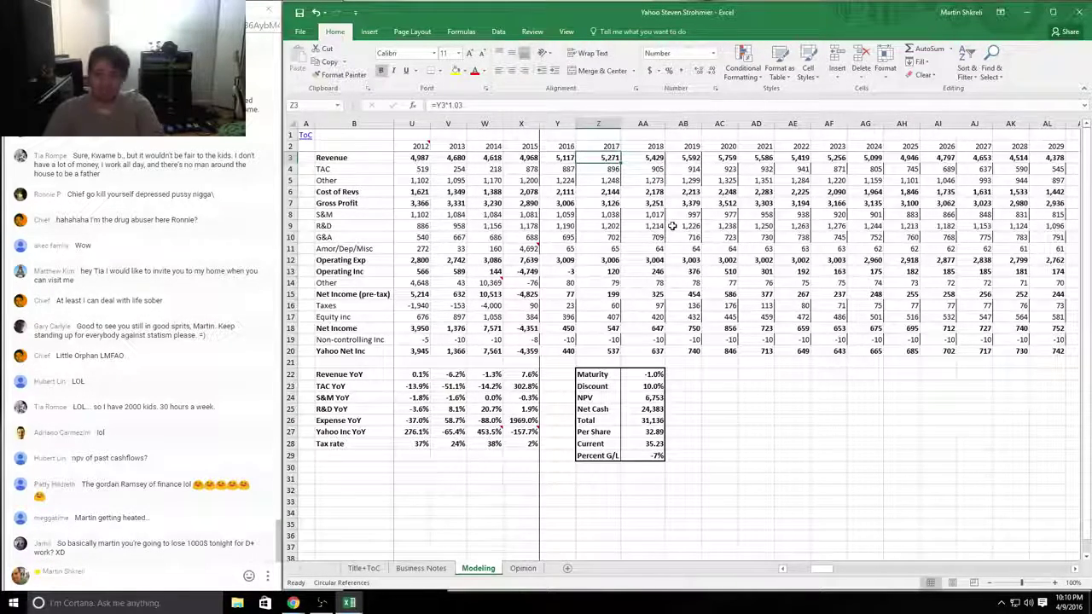
{"action": "key", "text": "F2"}
{"action": "key", "text": "Right"}
{"action": "key", "text": "Right"}
{"action": "key", "text": "Right"}
{"action": "key", "text": "Right"}
{"action": "key", "text": "Right"}
{"action": "key", "text": "Right"}
{"action": "key", "text": "Right"}
{"action": "key", "text": "Right"}
{"action": "key", "text": "Right"}
{"action": "key", "text": "Right"}
{"action": "key", "text": "Right"}
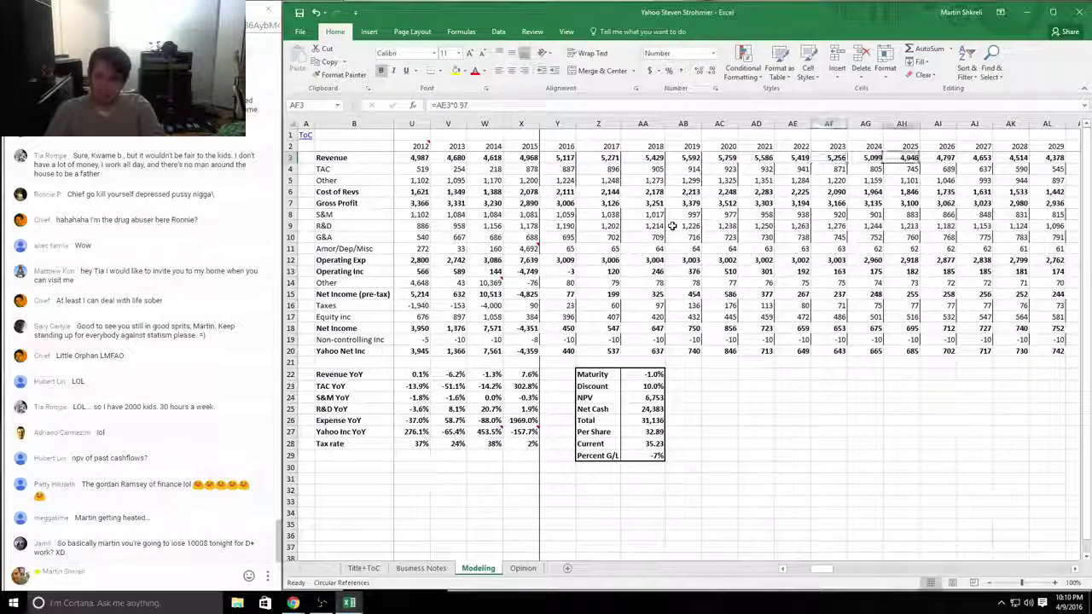
{"action": "key", "text": "Left"}
{"action": "key", "text": "Left"}
{"action": "key", "text": "Left"}
{"action": "key", "text": "Left"}
{"action": "key", "text": "Left"}
{"action": "key", "text": "Left"}
{"action": "key", "text": "Left"}
{"action": "key", "text": "Left"}
{"action": "key", "text": "Left"}
{"action": "key", "text": "Left"}
{"action": "key", "text": "Left"}
{"action": "key", "text": "Left"}
{"action": "key", "text": "Left"}
{"action": "key", "text": "Left"}
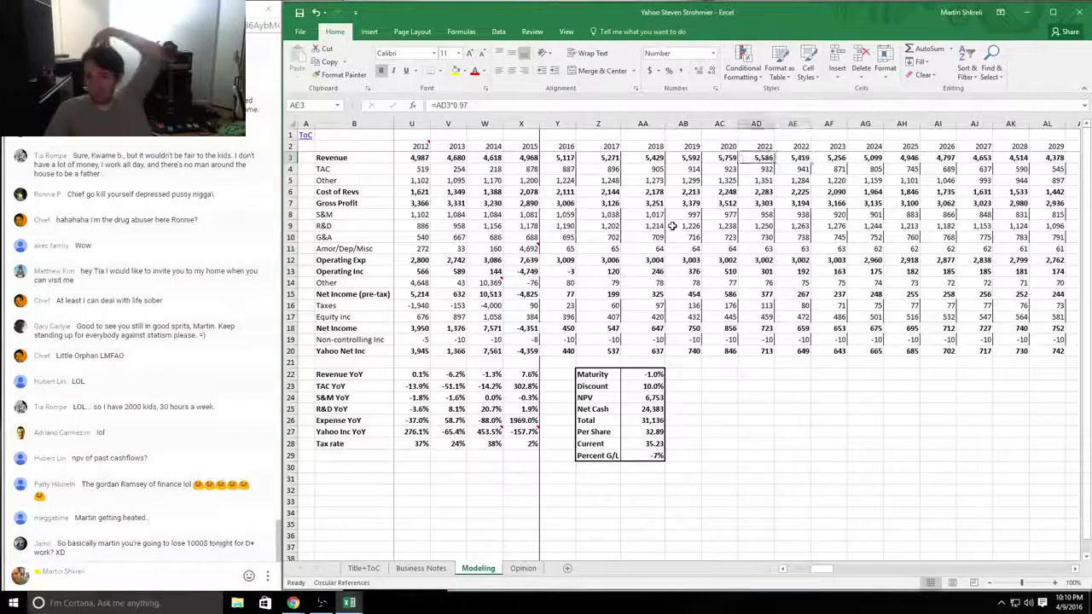
{"action": "key", "text": "Right"}
{"action": "key", "text": "Right"}
{"action": "key", "text": "Right"}
{"action": "key", "text": "Right"}
{"action": "key", "text": "Right"}
{"action": "key", "text": "Right"}
{"action": "key", "text": "Down"}
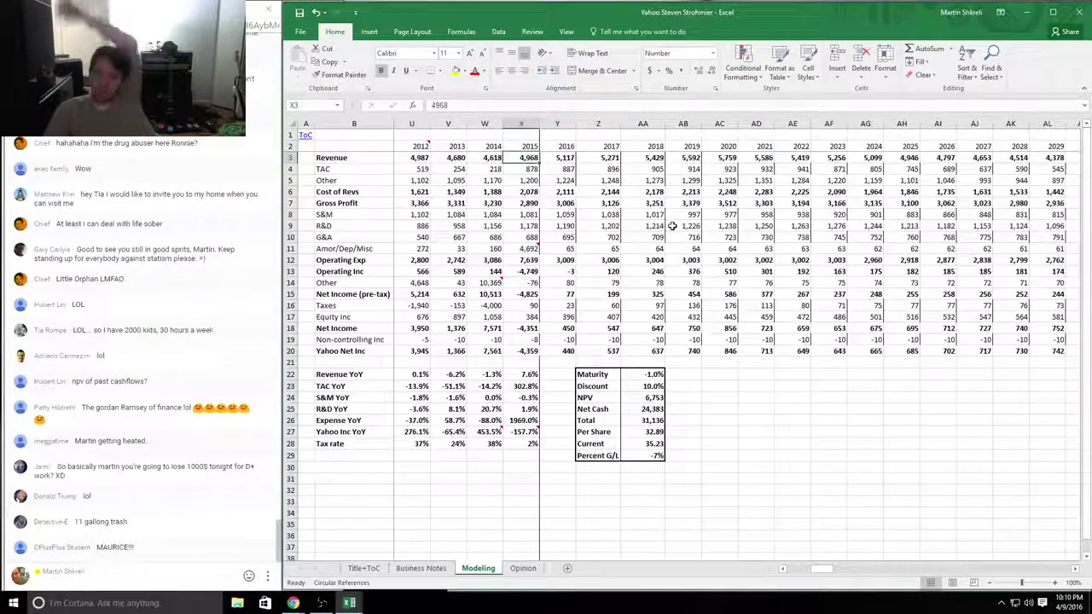
{"action": "key", "text": "Down"}
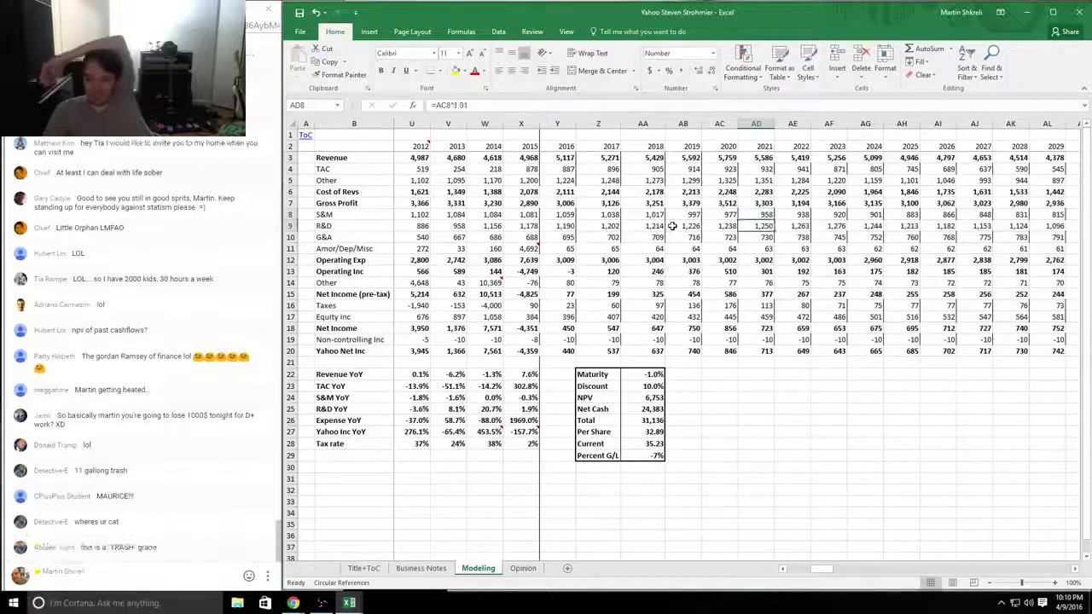
{"action": "key", "text": "Right"}
{"action": "key", "text": "Right"}
{"action": "key", "text": "Right"}
{"action": "key", "text": "Right"}
{"action": "key", "text": "Right"}
{"action": "key", "text": "Right"}
{"action": "key", "text": "Right"}
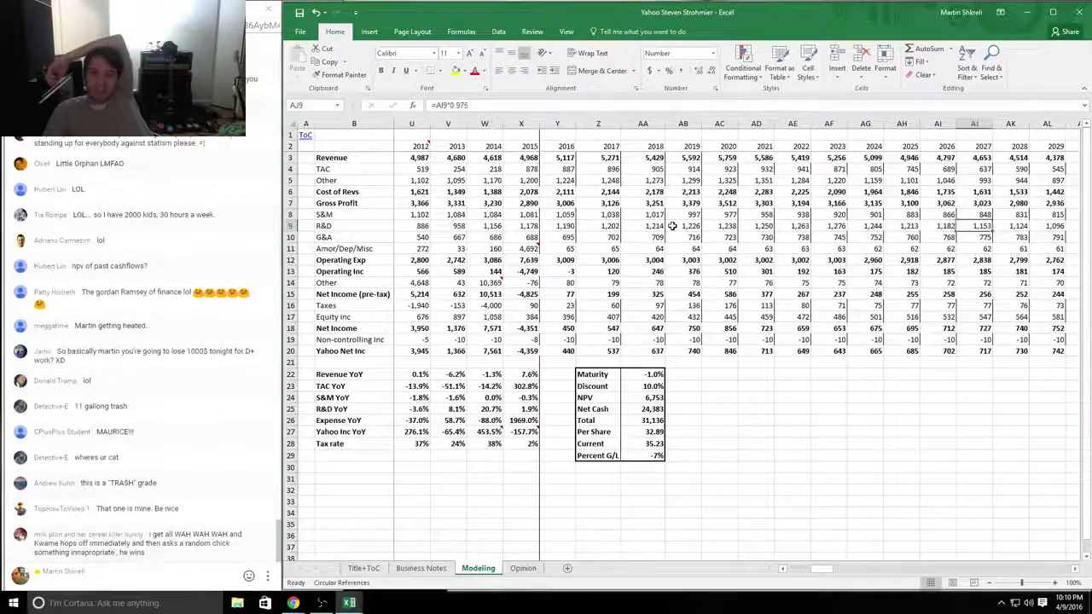
{"action": "key", "text": "Left"}
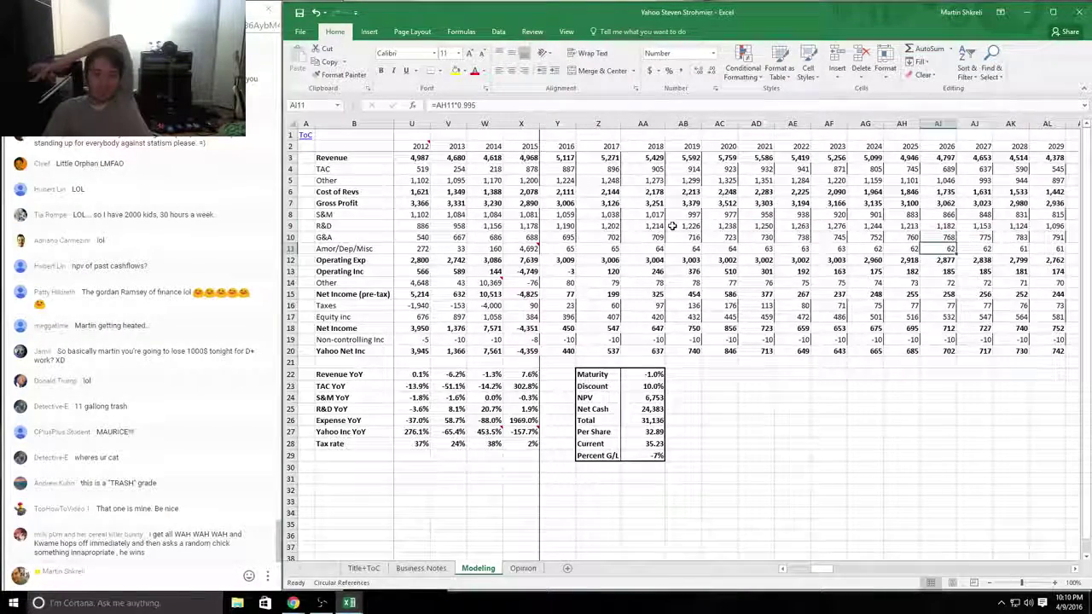
{"action": "key", "text": "Left"}
{"action": "key", "text": "Left"}
{"action": "key", "text": "Left"}
{"action": "key", "text": "Left"}
{"action": "key", "text": "Left"}
{"action": "key", "text": "Left"}
{"action": "key", "text": "Left"}
{"action": "key", "text": "Left"}
{"action": "key", "text": "Left"}
{"action": "key", "text": "Down"}
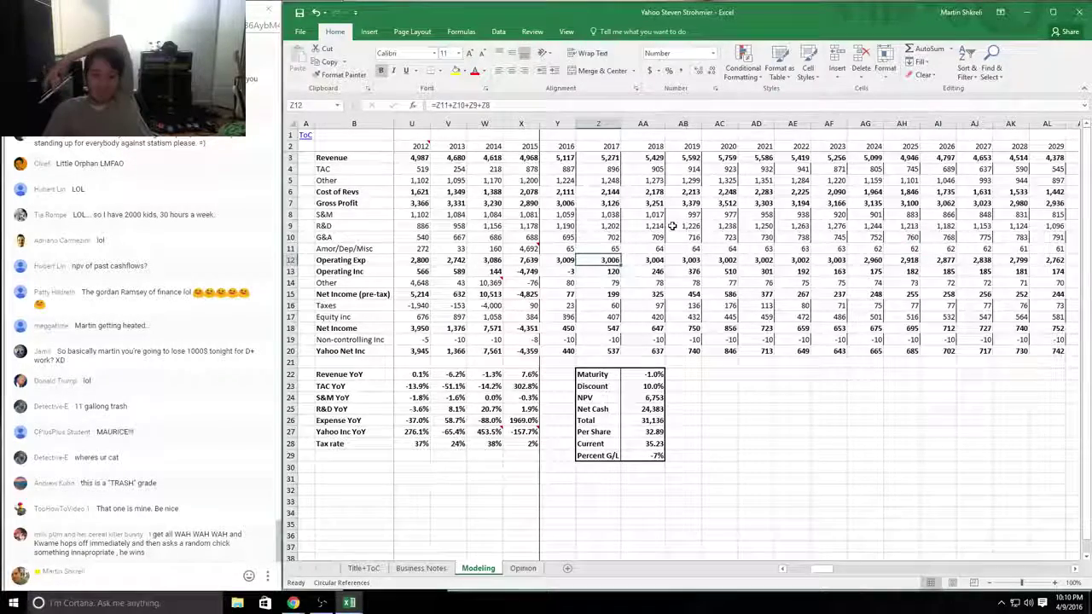
Step: Trace the Operating Inc and Equity income forecasts across years to the NPV in column AA
{"action": "key", "text": "Right"}
{"action": "key", "text": "Right"}
{"action": "key", "text": "Right"}
{"action": "key", "text": "Right"}
{"action": "key", "text": "Right"}
{"action": "key", "text": "Right"}
{"action": "key", "text": "Right"}
{"action": "key", "text": "Right"}
{"action": "key", "text": "Right"}
{"action": "key", "text": "Right"}
{"action": "key", "text": "Right"}
{"action": "key", "text": "Right"}
{"action": "key", "text": "Right"}
{"action": "key", "text": "Right"}
{"action": "key", "text": "Right"}
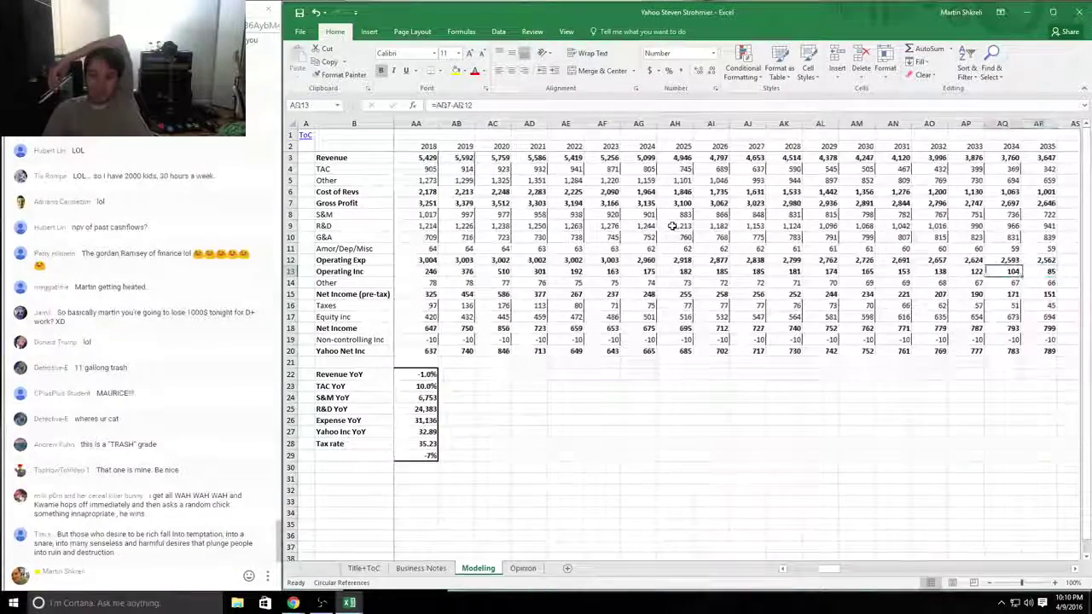
{"action": "key", "text": "Left"}
{"action": "key", "text": "Left"}
{"action": "key", "text": "Left"}
{"action": "key", "text": "Left"}
{"action": "key", "text": "Left"}
{"action": "key", "text": "Left"}
{"action": "key", "text": "Left"}
{"action": "key", "text": "Left"}
{"action": "key", "text": "Left"}
{"action": "key", "text": "Left"}
{"action": "key", "text": "Down"}
{"action": "key", "text": "Down"}
{"action": "key", "text": "Down"}
{"action": "key", "text": "Down"}
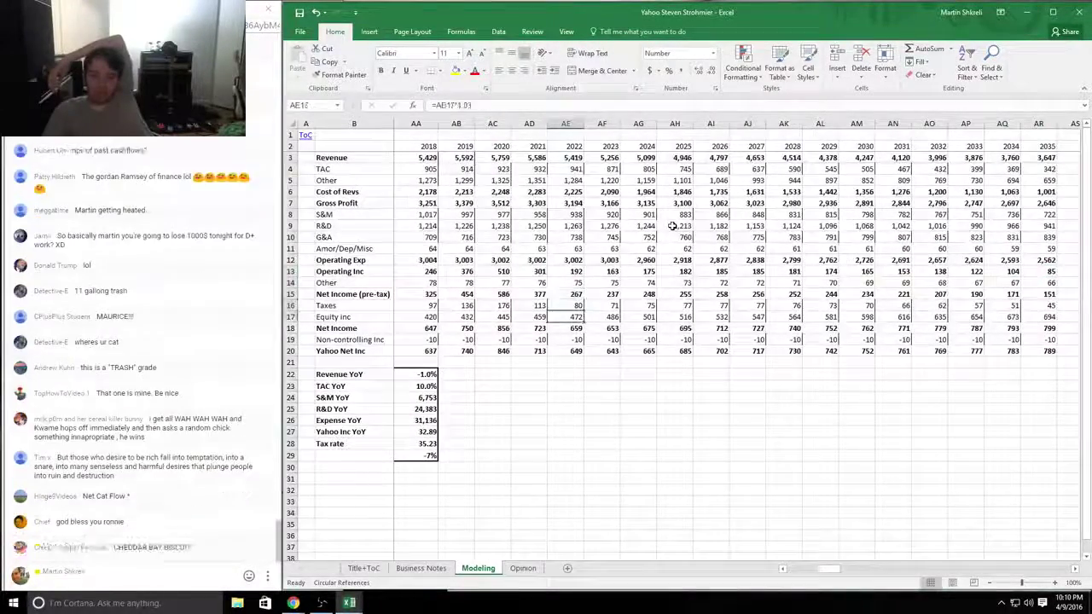
{"action": "key", "text": "Left"}
{"action": "key", "text": "Right"}
{"action": "key", "text": "Right"}
{"action": "key", "text": "Right"}
{"action": "key", "text": "Right"}
{"action": "key", "text": "Right"}
{"action": "key", "text": "Right"}
{"action": "key", "text": "Right"}
{"action": "key", "text": "Right"}
{"action": "key", "text": "Right"}
{"action": "key", "text": "Right"}
{"action": "key", "text": "Right"}
{"action": "key", "text": "Right"}
{"action": "key", "text": "Right"}
{"action": "key", "text": "Right"}
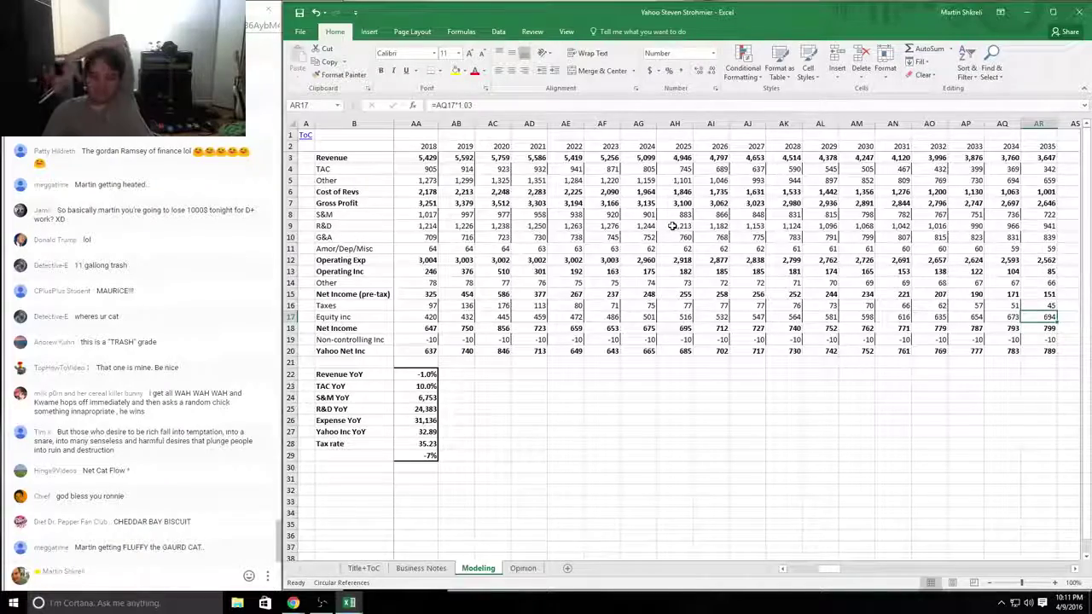
{"action": "key", "text": "Left"}
{"action": "key", "text": "Left"}
{"action": "key", "text": "Left"}
{"action": "key", "text": "Left"}
{"action": "key", "text": "Left"}
{"action": "key", "text": "Left"}
{"action": "key", "text": "Left"}
{"action": "key", "text": "Left"}
{"action": "key", "text": "Left"}
{"action": "key", "text": "Left"}
{"action": "key", "text": "Left"}
{"action": "key", "text": "Left"}
{"action": "key", "text": "Left"}
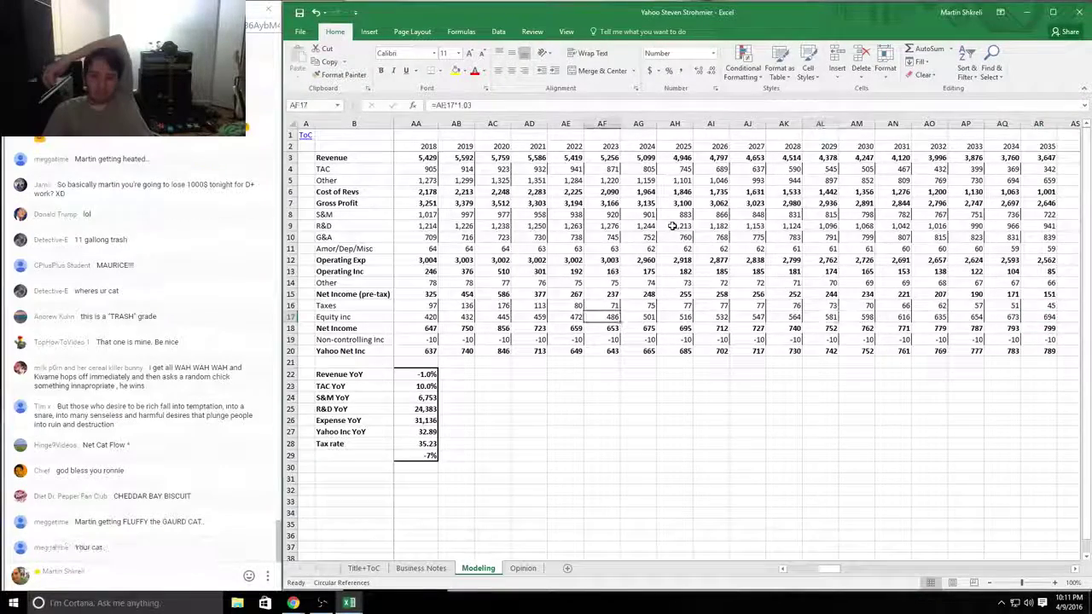
{"action": "key", "text": "Left"}
{"action": "key", "text": "Left"}
{"action": "key", "text": "Left"}
{"action": "key", "text": "Left"}
{"action": "key", "text": "Left"}
{"action": "key", "text": "Right"}
{"action": "key", "text": "Right"}
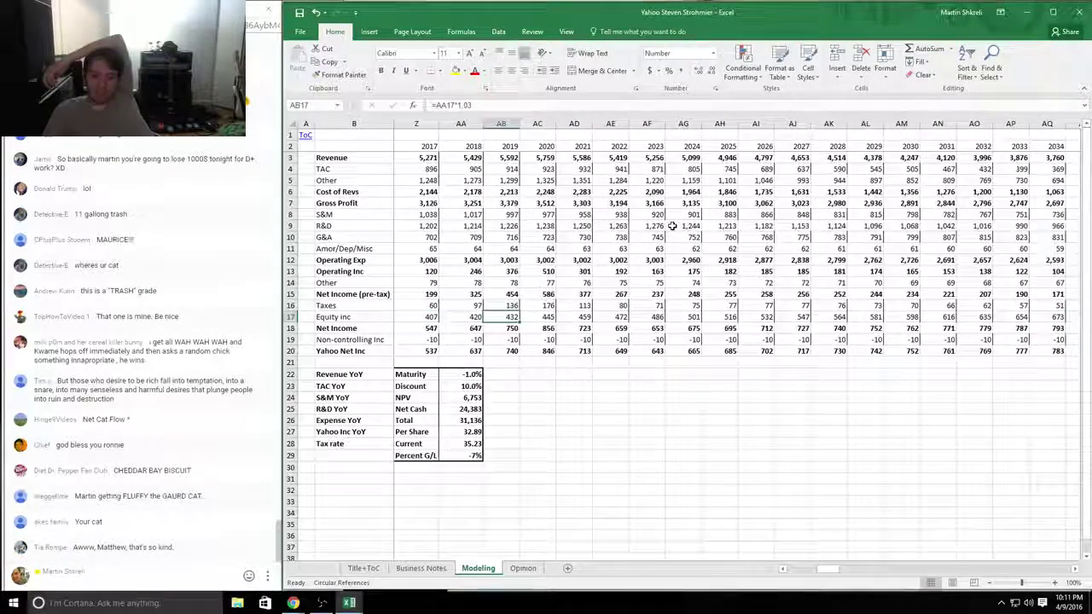
{"action": "key", "text": "Left"}
{"action": "key", "text": "Down"}
{"action": "key", "text": "Down"}
{"action": "key", "text": "Down"}
{"action": "key", "text": "Down"}
{"action": "key", "text": "Down"}
{"action": "key", "text": "Down"}
{"action": "key", "text": "Down"}
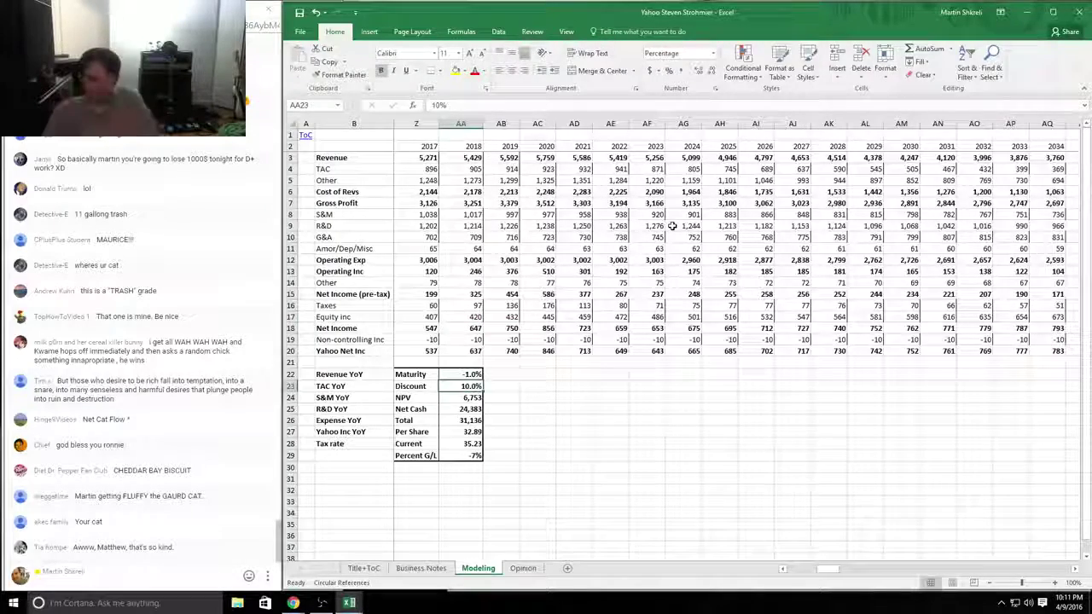
Step: Add 'Equity income????' to the row 9 comment and rate the student D-
{"action": "key", "text": "alt+Tab"}
{"action": "key", "text": "F2"}
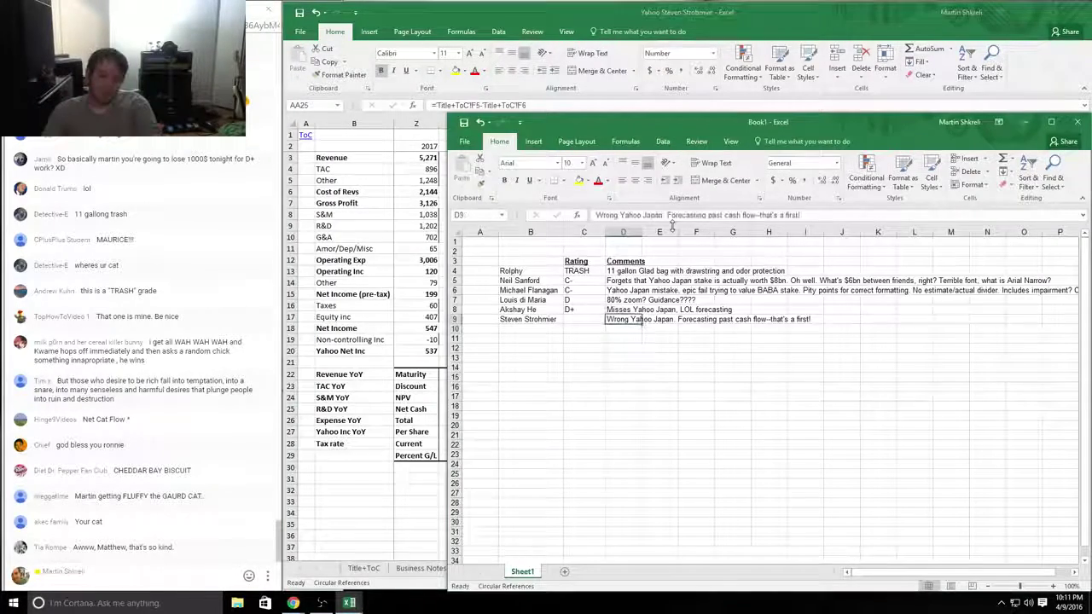
{"action": "type", "text": "Exuity income????"}
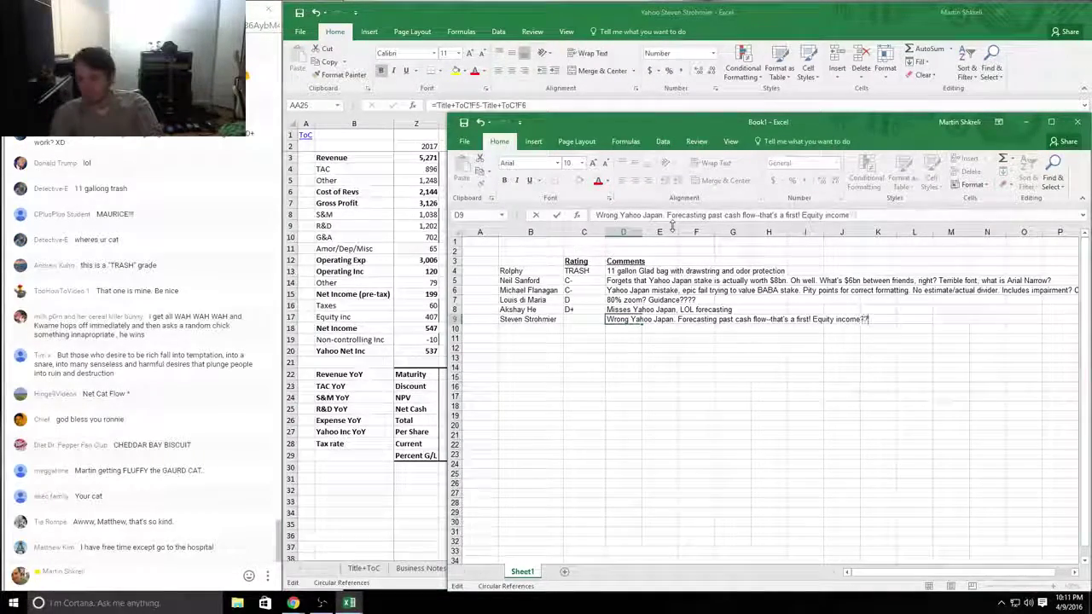
{"action": "key", "text": "shift+Tab"}
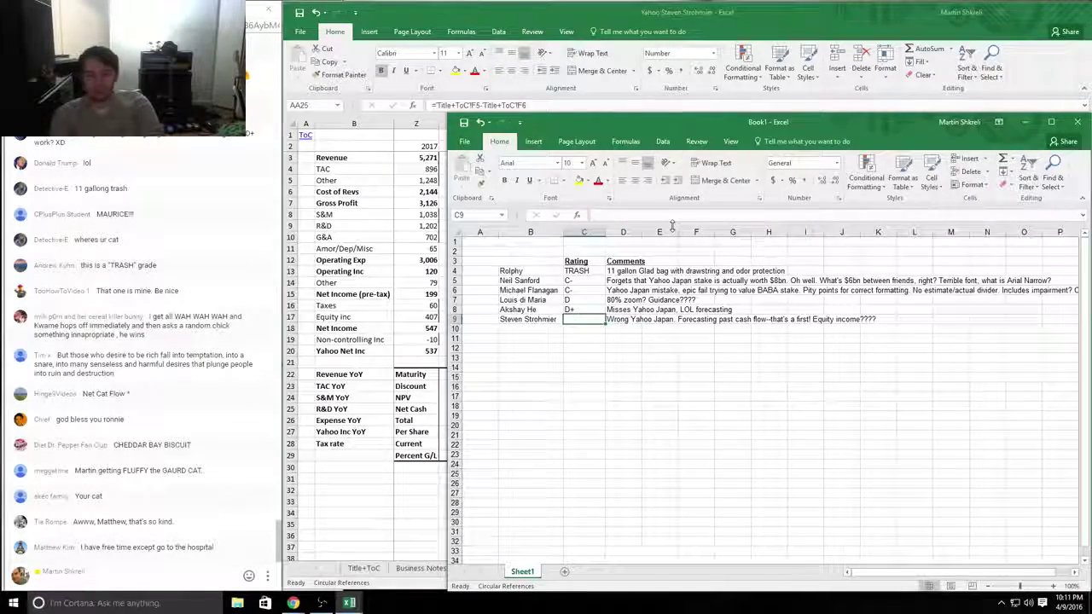
{"action": "type", "text": "D"}
{"action": "key", "text": "Return"}
Step: Close the student's Yahoo workbook without saving
{"action": "key", "text": "alt+Tab"}
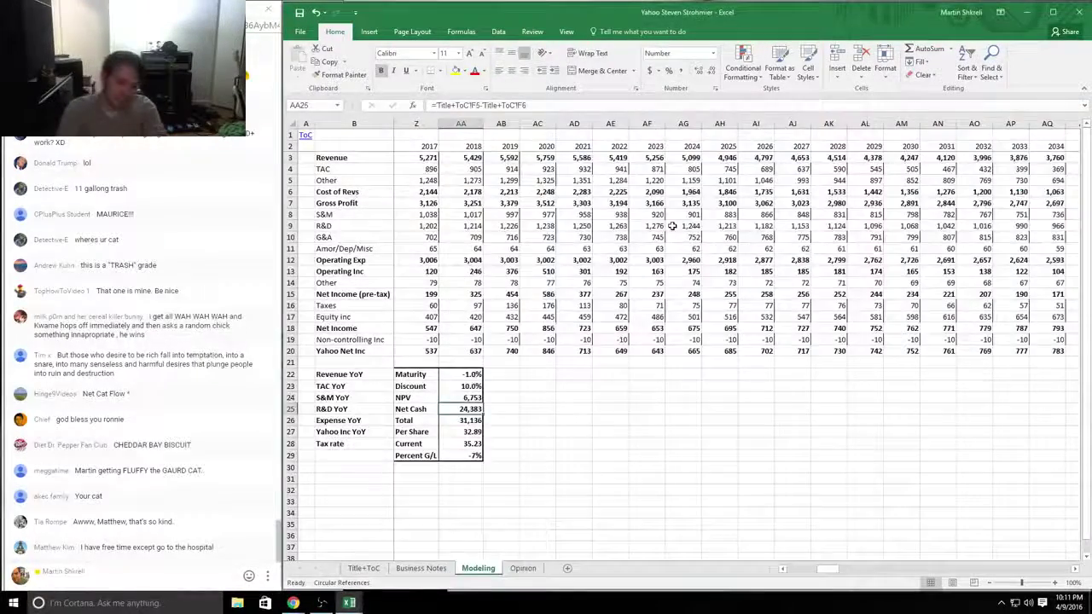
{"action": "key", "text": "ctrl+Page_Up"}
{"action": "key", "text": "ctrl+Page_Up"}
{"action": "key", "text": "ctrl+w"}
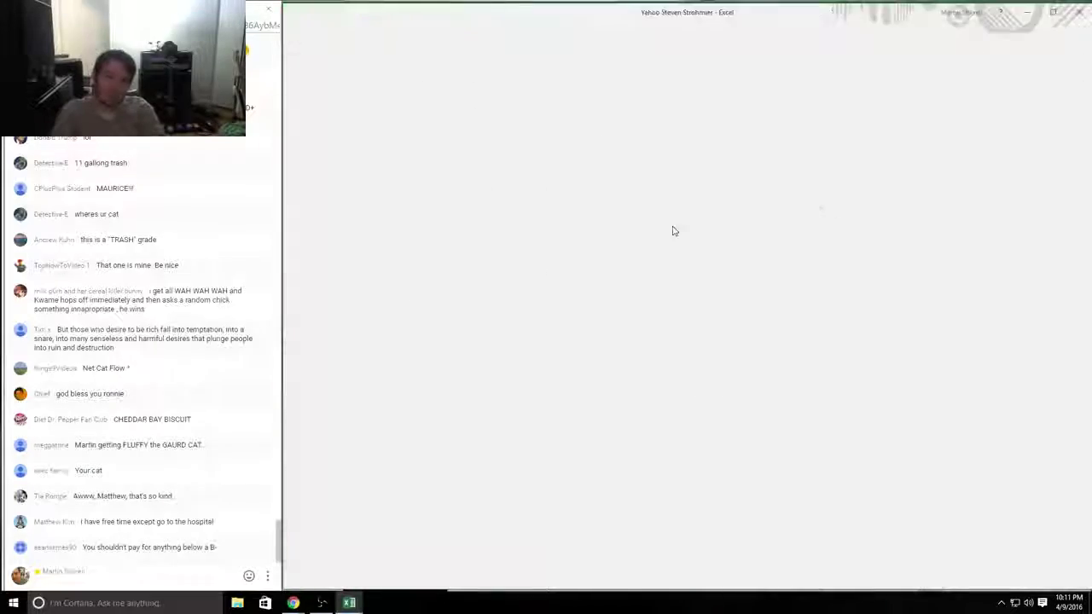
{"action": "key", "text": "n"}
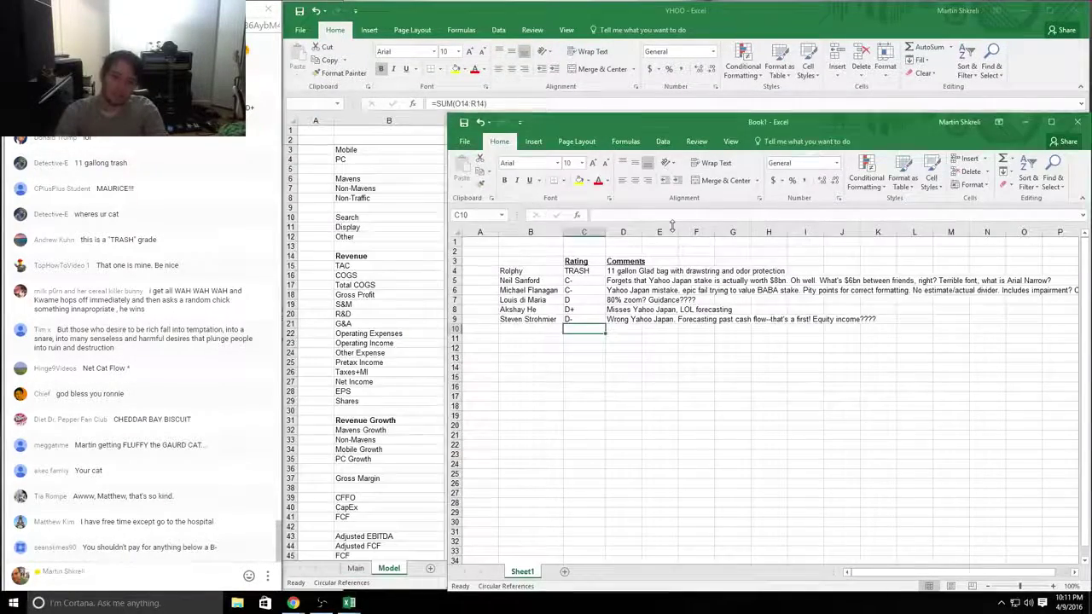
{"action": "key", "text": "alt+Tab"}
{"action": "key", "text": "Tab"}
{"action": "key", "text": "Tab"}
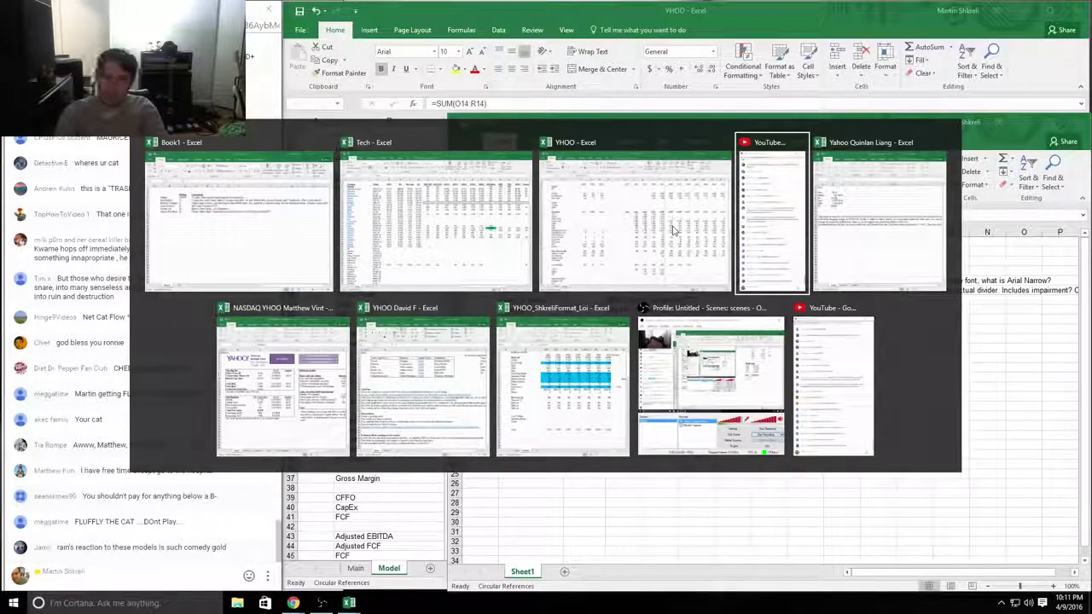
Step: Enter the seventh student's name in B10 and place their Yahoo workbook over the grading sheet
{"action": "key", "text": "Tab"}
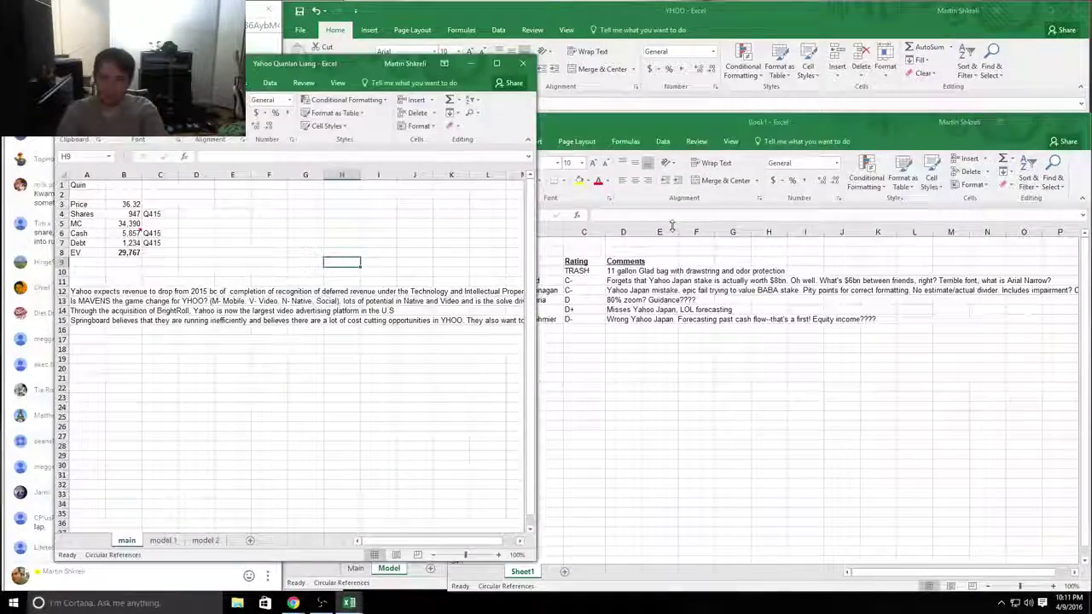
{"action": "mouse_move", "coordinate": [529, 319]}
{"action": "left_mouse_down"}
{"action": "mouse_move", "coordinate": [518, 282]}
{"action": "mouse_move", "coordinate": [529, 310]}
{"action": "left_mouse_up"}
{"action": "left_click", "coordinate": [529, 329]}
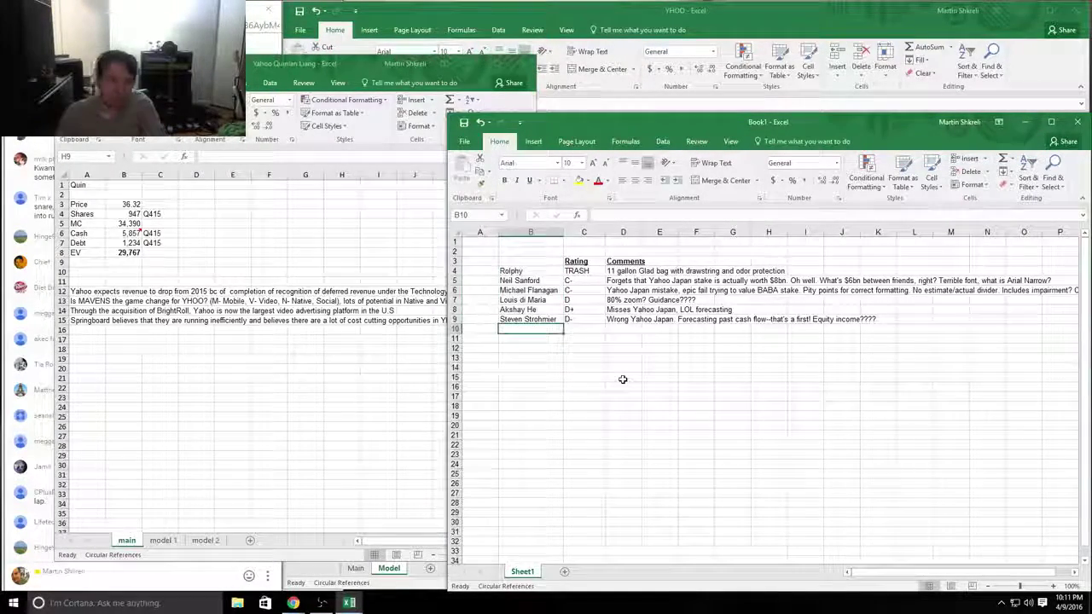
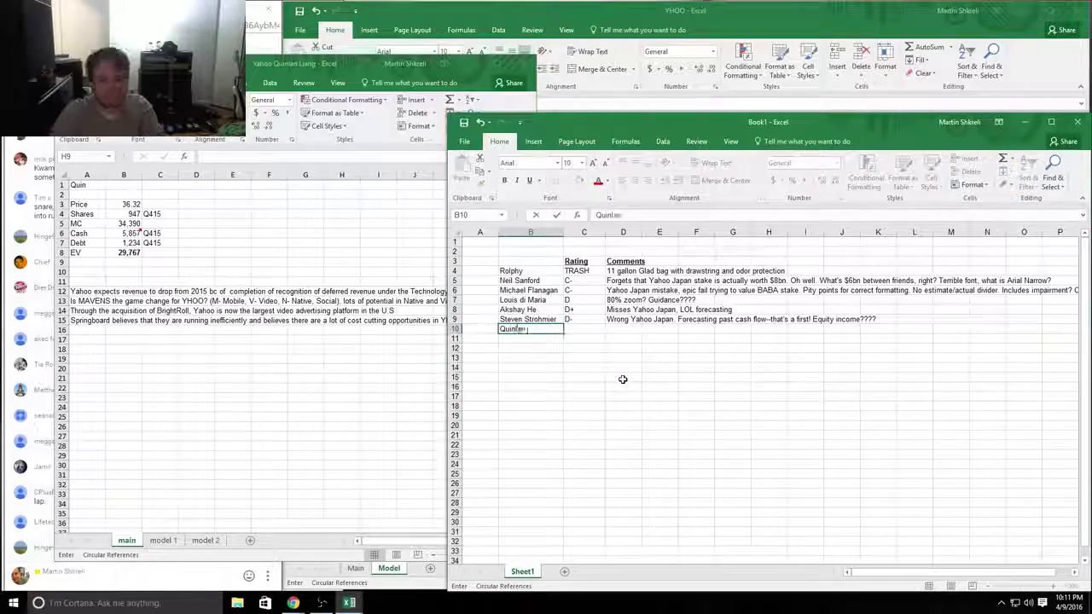
{"action": "key", "text": "Return"}
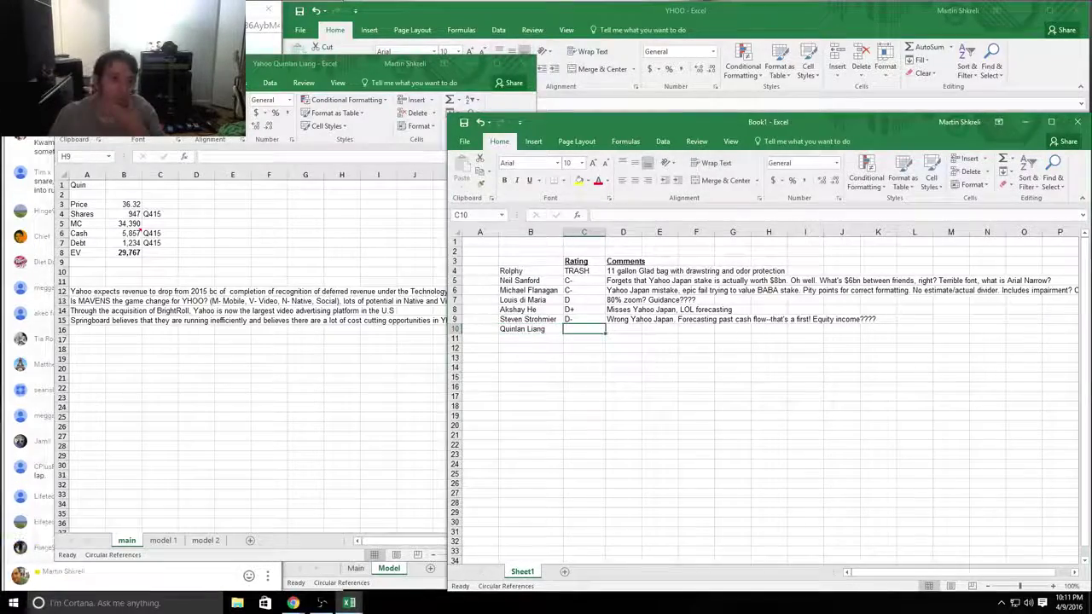
{"action": "left_click_drag", "start_coordinate": [206, 69], "coordinate": [600, 59]}
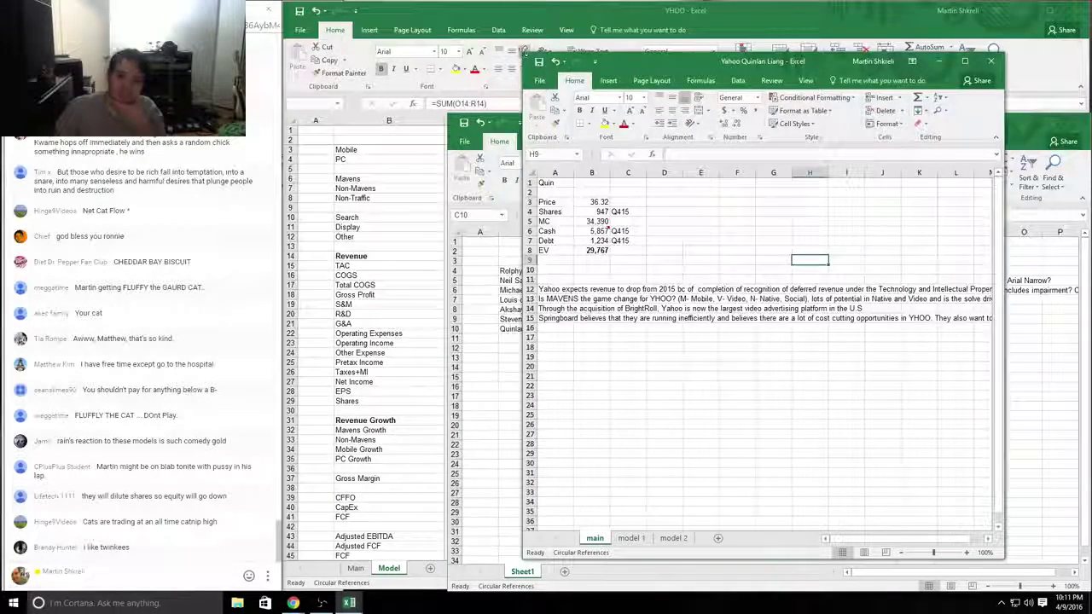
Step: Enlarge the workbook and check the main sheet's Cash, Debt, EV values and notes
{"action": "left_click_drag", "start_coordinate": [523, 52], "coordinate": [290, 1]}
{"action": "left_click", "coordinate": [367, 180]}
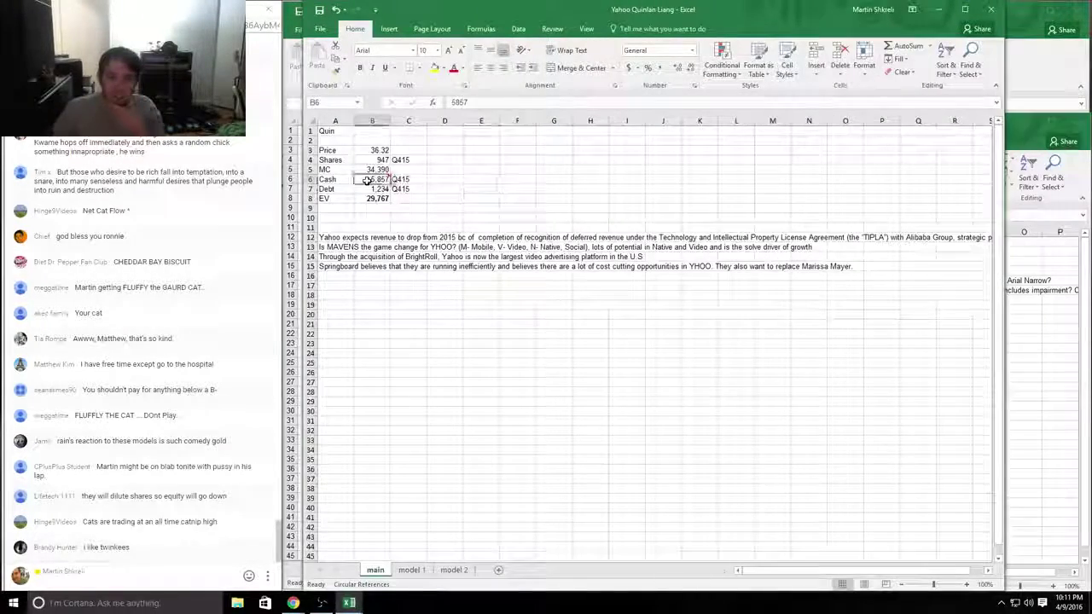
{"action": "key", "text": "Down"}
{"action": "key", "text": "Down"}
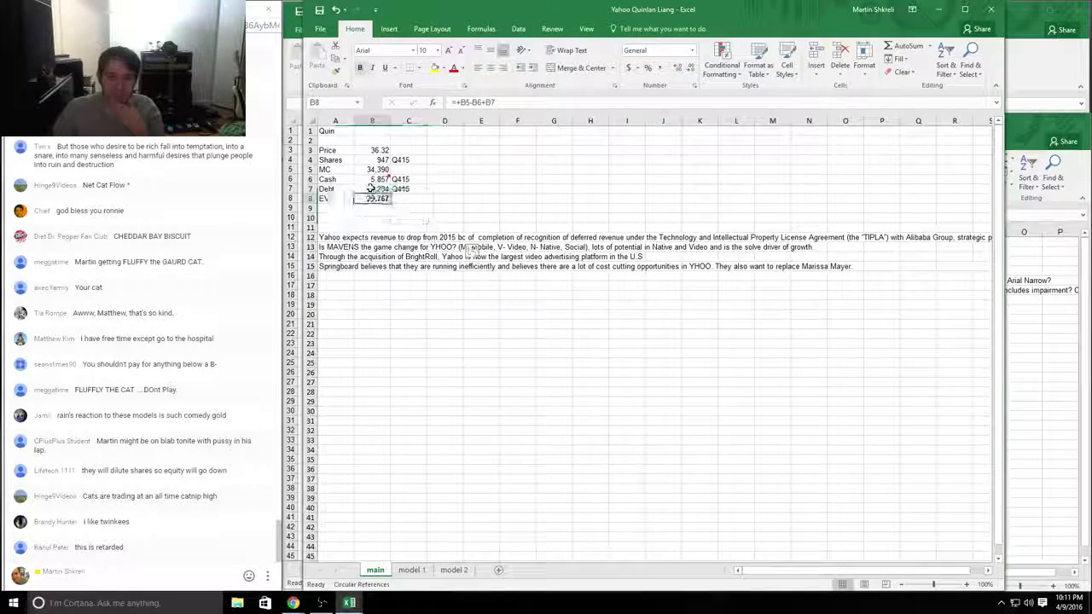
{"action": "left_click", "coordinate": [367, 180]}
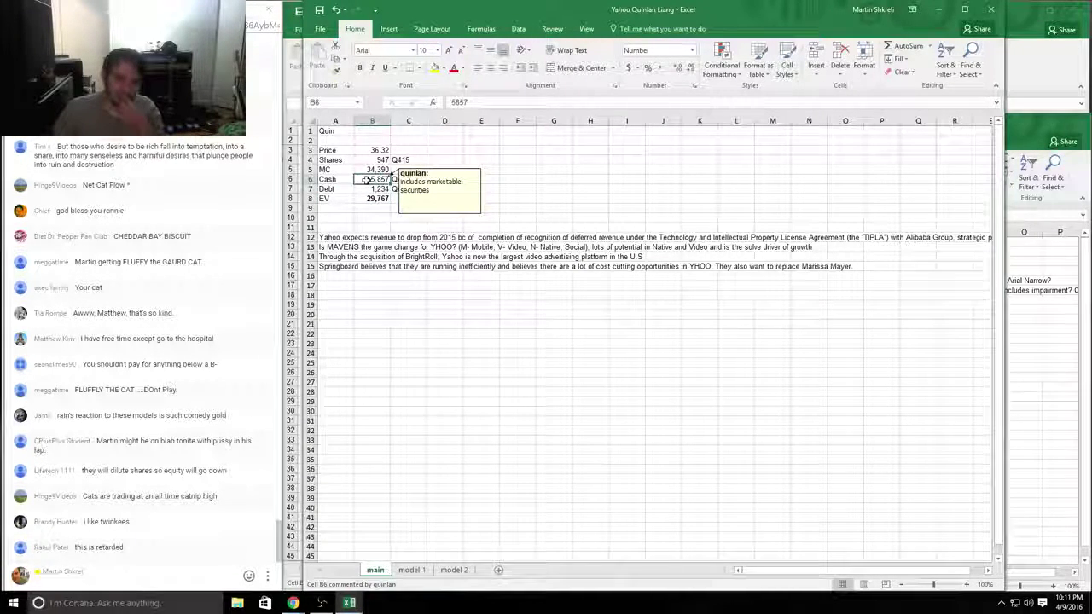
{"action": "left_click", "coordinate": [364, 189]}
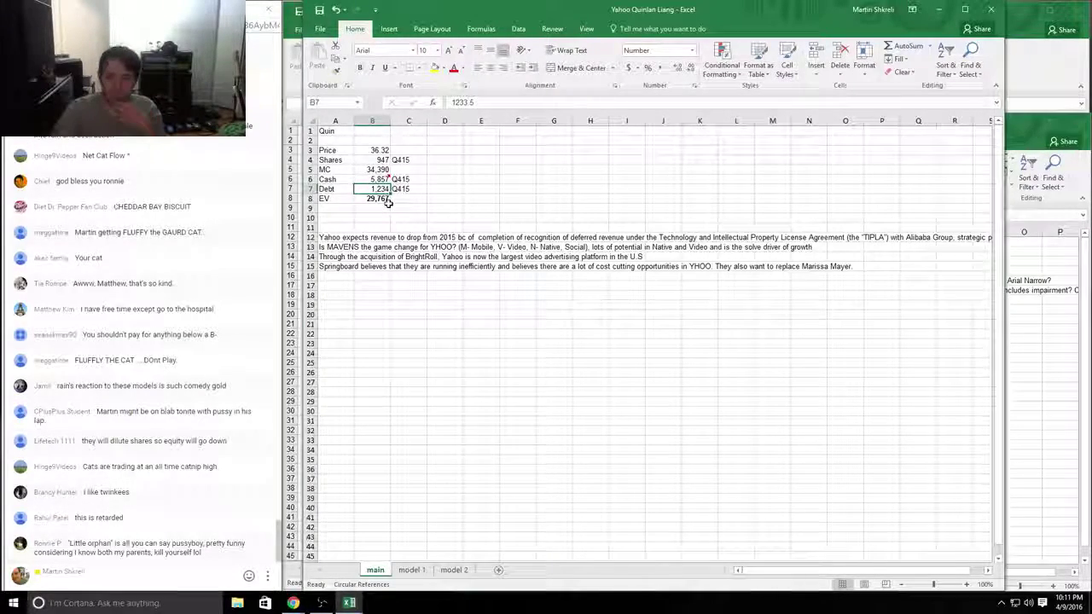
{"action": "key", "text": "ctrl+Home"}
{"action": "key", "text": "ctrl+Down"}
{"action": "key", "text": "ctrl+Down"}
{"action": "key", "text": "ctrl+Down"}
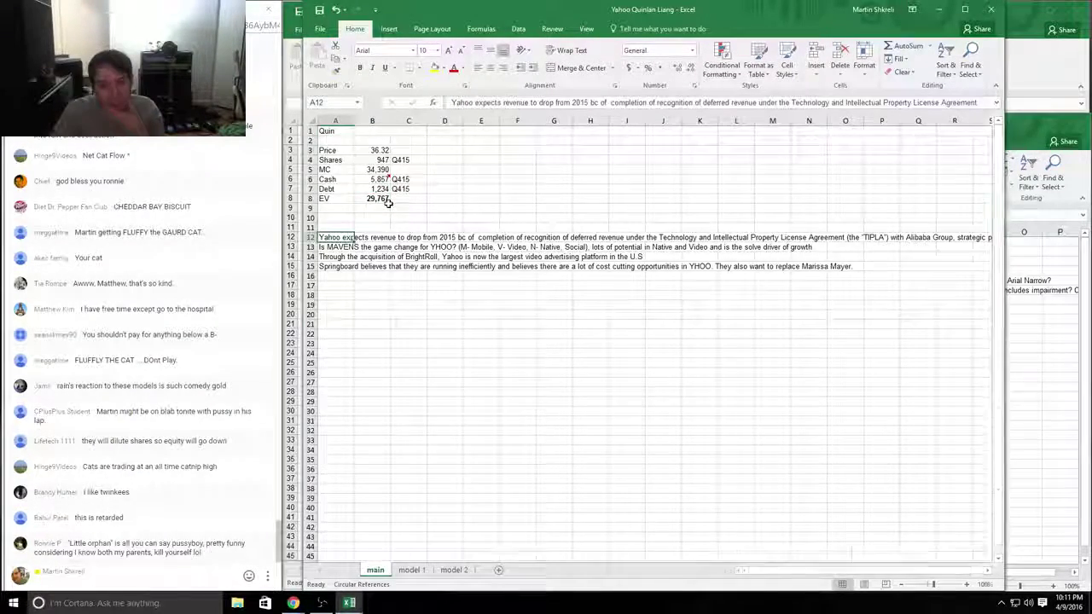
Step: Flip through the model sheets and move across the projection years to the valuation summary
{"action": "key", "text": "ctrl+Page_Down"}
{"action": "key", "text": "ctrl+Page_Down"}
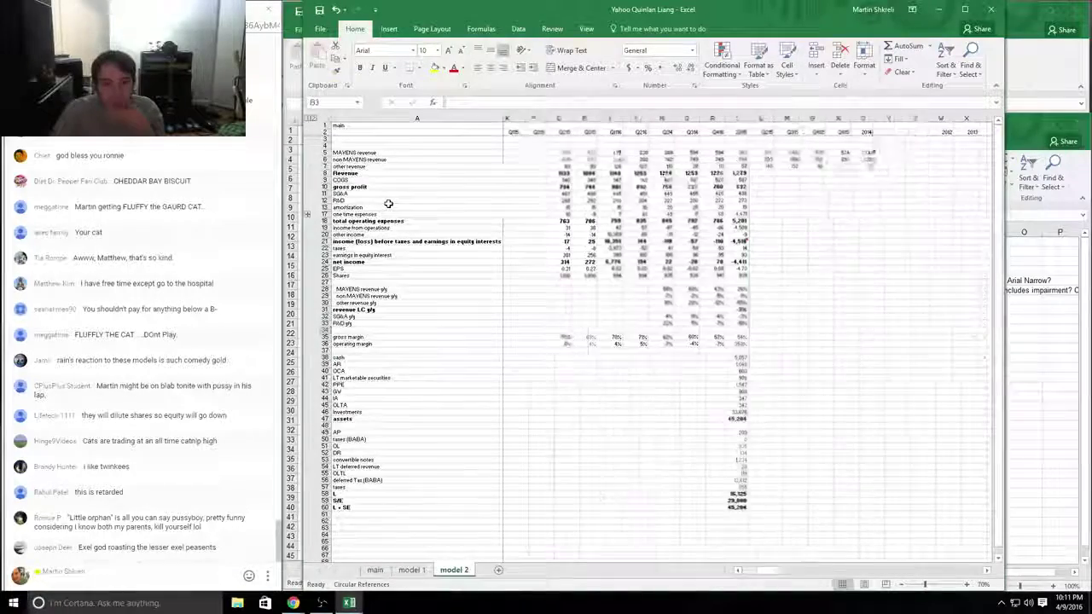
{"action": "key", "text": "ctrl+Page_Up"}
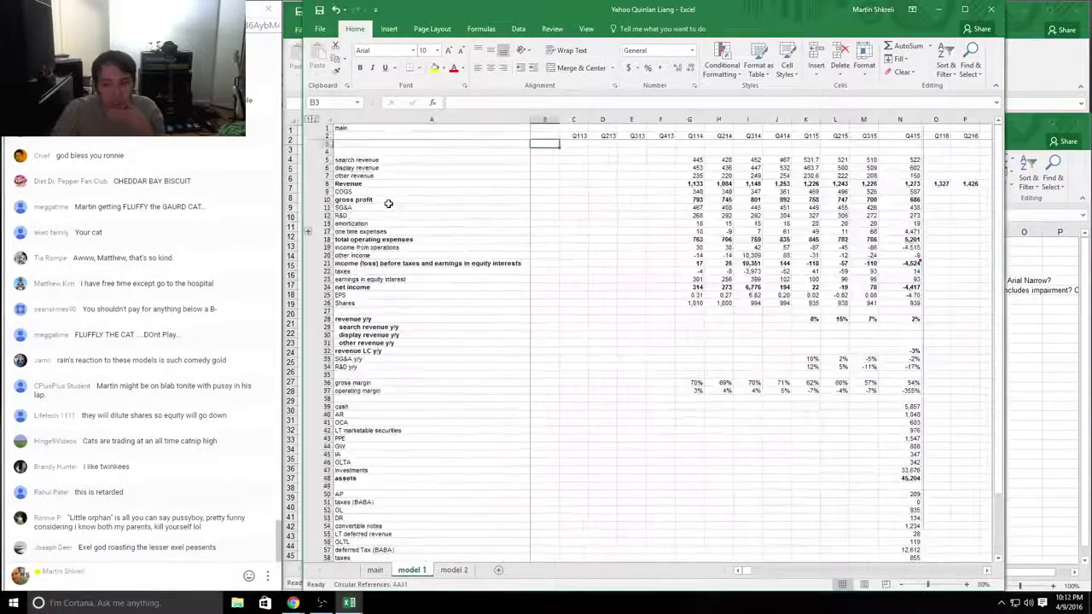
{"action": "key", "text": "Right"}
{"action": "key", "text": "Right"}
{"action": "key", "text": "Right"}
{"action": "key", "text": "Right"}
{"action": "key", "text": "Right"}
{"action": "key", "text": "Right"}
{"action": "key", "text": "Right"}
{"action": "key", "text": "Right"}
{"action": "key", "text": "Right"}
{"action": "key", "text": "Right"}
{"action": "key", "text": "Right"}
{"action": "key", "text": "Right"}
{"action": "key", "text": "Right"}
{"action": "key", "text": "Right"}
{"action": "key", "text": "Right"}
{"action": "key", "text": "Right"}
{"action": "key", "text": "Right"}
{"action": "key", "text": "Right"}
{"action": "key", "text": "Right"}
{"action": "key", "text": "Right"}
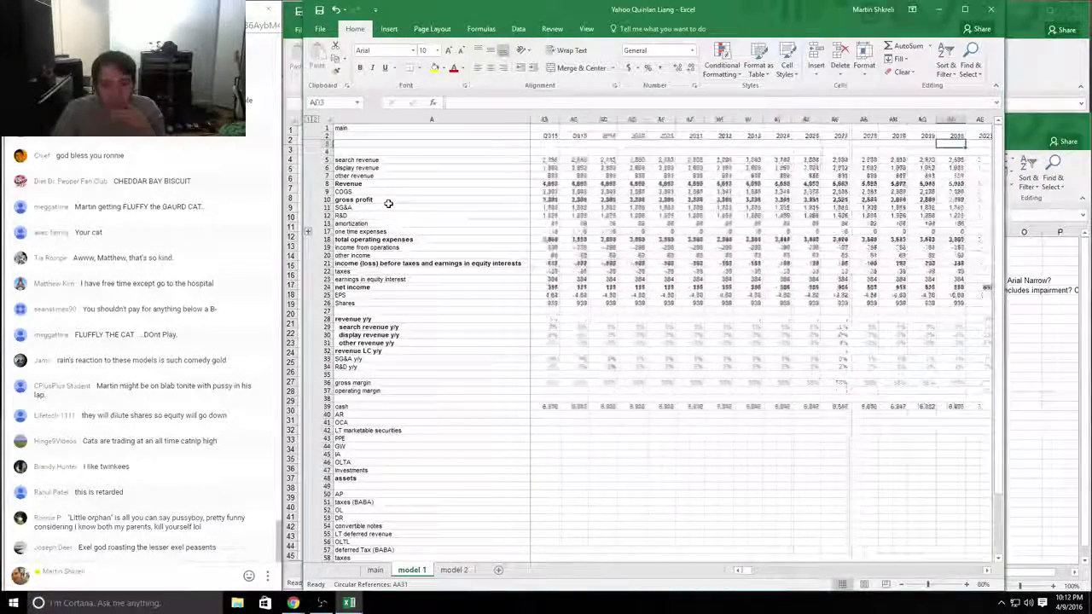
{"action": "key", "text": "Right"}
{"action": "key", "text": "Right"}
{"action": "key", "text": "Right"}
{"action": "key", "text": "Right"}
{"action": "key", "text": "Right"}
{"action": "key", "text": "Right"}
{"action": "key", "text": "Right"}
{"action": "key", "text": "Right"}
{"action": "key", "text": "Left"}
{"action": "key", "text": "Left"}
{"action": "key", "text": "Left"}
{"action": "key", "text": "Left"}
{"action": "key", "text": "Left"}
{"action": "key", "text": "Left"}
{"action": "key", "text": "Left"}
{"action": "key", "text": "Left"}
{"action": "key", "text": "Left"}
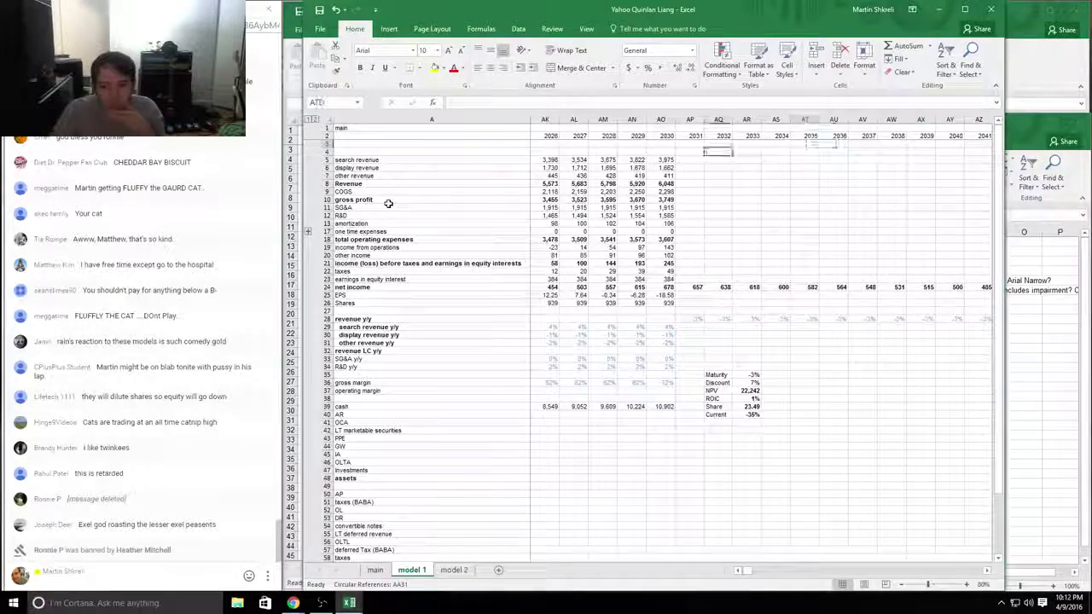
{"action": "key", "text": "Down"}
{"action": "key", "text": "Down"}
{"action": "key", "text": "Down"}
{"action": "key", "text": "Down"}
{"action": "key", "text": "Down"}
{"action": "key", "text": "Down"}
{"action": "key", "text": "Down"}
{"action": "key", "text": "Down"}
{"action": "key", "text": "Down"}
{"action": "key", "text": "Down"}
{"action": "key", "text": "Down"}
{"action": "key", "text": "Down"}
{"action": "key", "text": "Down"}
{"action": "key", "text": "Down"}
{"action": "key", "text": "Down"}
{"action": "key", "text": "Down"}
{"action": "key", "text": "Down"}
{"action": "key", "text": "Down"}
{"action": "key", "text": "Down"}
{"action": "key", "text": "Down"}
{"action": "key", "text": "Down"}
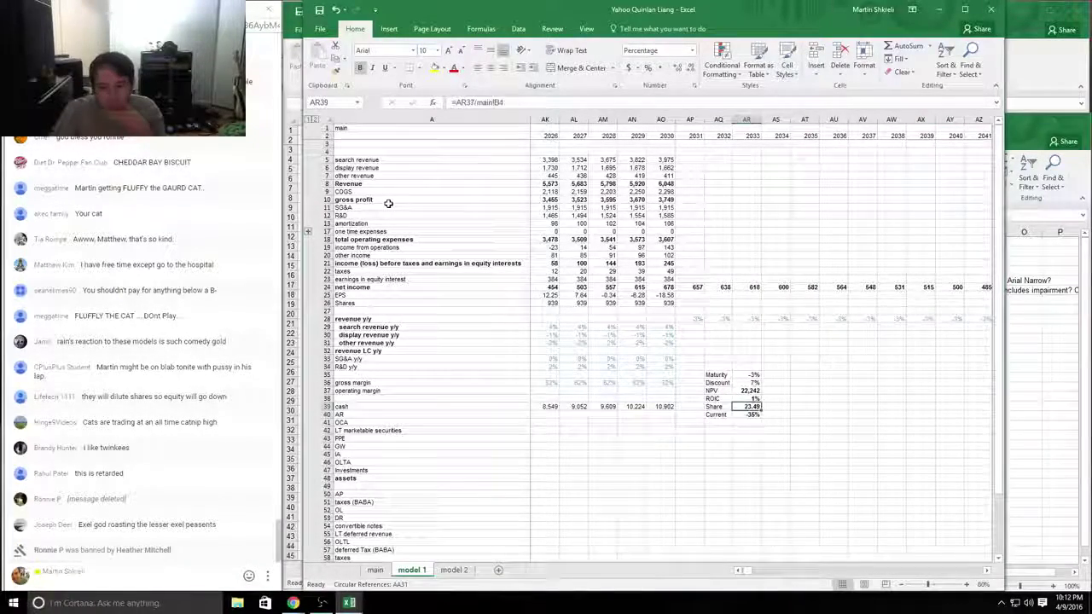
Step: Inspect the NPV formula =SUM(AB24:CO24) without changing it
{"action": "key", "text": "Right"}
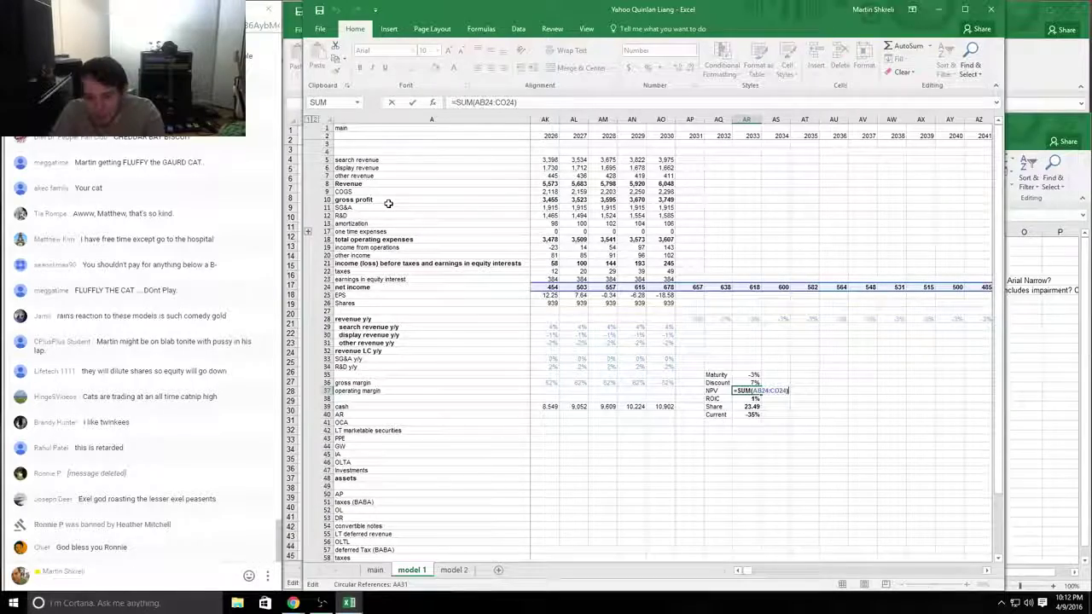
{"action": "key", "text": "Return"}
{"action": "key", "text": "Left"}
{"action": "key", "text": "Left"}
{"action": "key", "text": "Left"}
{"action": "key", "text": "Left"}
{"action": "key", "text": "Left"}
{"action": "key", "text": "Left"}
{"action": "key", "text": "Left"}
{"action": "key", "text": "Left"}
{"action": "key", "text": "Left"}
{"action": "key", "text": "Left"}
{"action": "key", "text": "Left"}
{"action": "key", "text": "Left"}
{"action": "key", "text": "Left"}
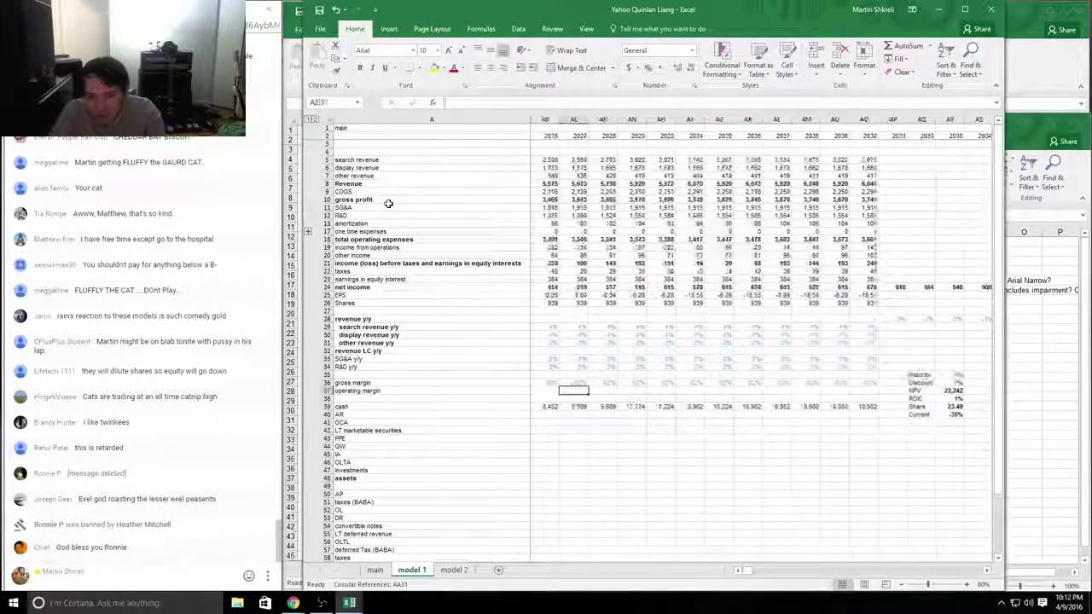
{"action": "key", "text": "Right"}
{"action": "key", "text": "Right"}
{"action": "key", "text": "Right"}
{"action": "key", "text": "Right"}
{"action": "key", "text": "Right"}
{"action": "key", "text": "Right"}
{"action": "key", "text": "Right"}
{"action": "key", "text": "Right"}
{"action": "key", "text": "Right"}
{"action": "key", "text": "Right"}
{"action": "key", "text": "Right"}
{"action": "key", "text": "Right"}
{"action": "key", "text": "Right"}
{"action": "key", "text": "F2"}
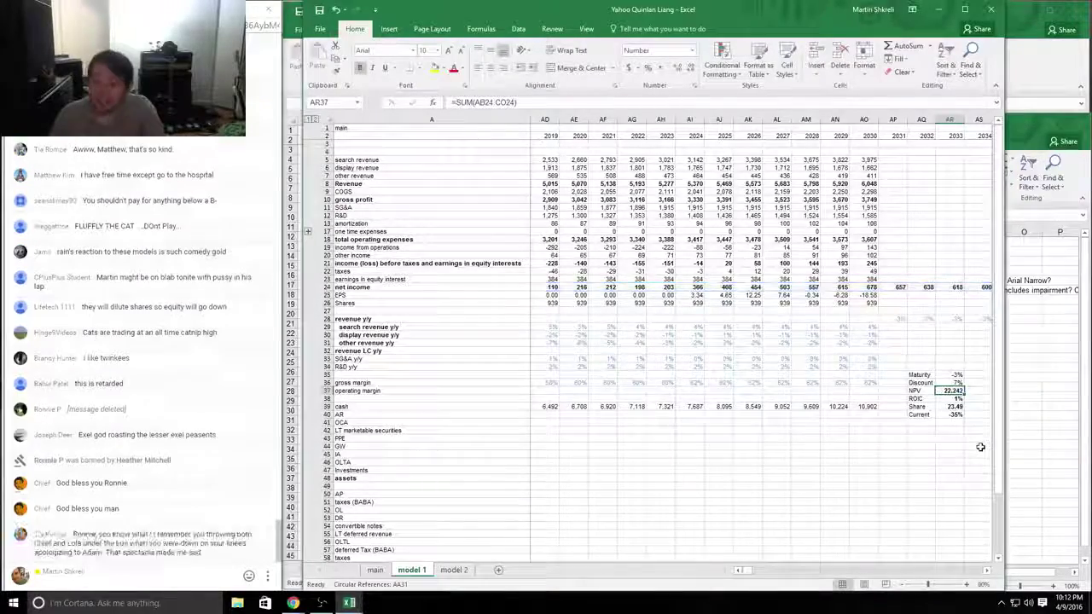
{"action": "key", "text": "Tab"}
{"action": "key", "text": "Left"}
{"action": "key", "text": "F2"}
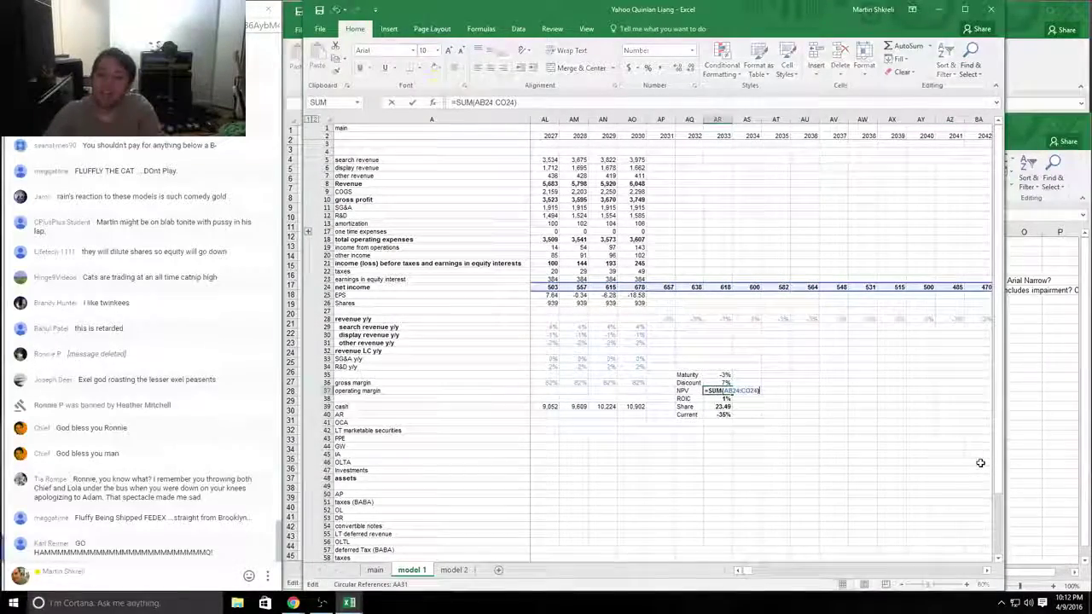
{"action": "key", "text": "alt+Tab"}
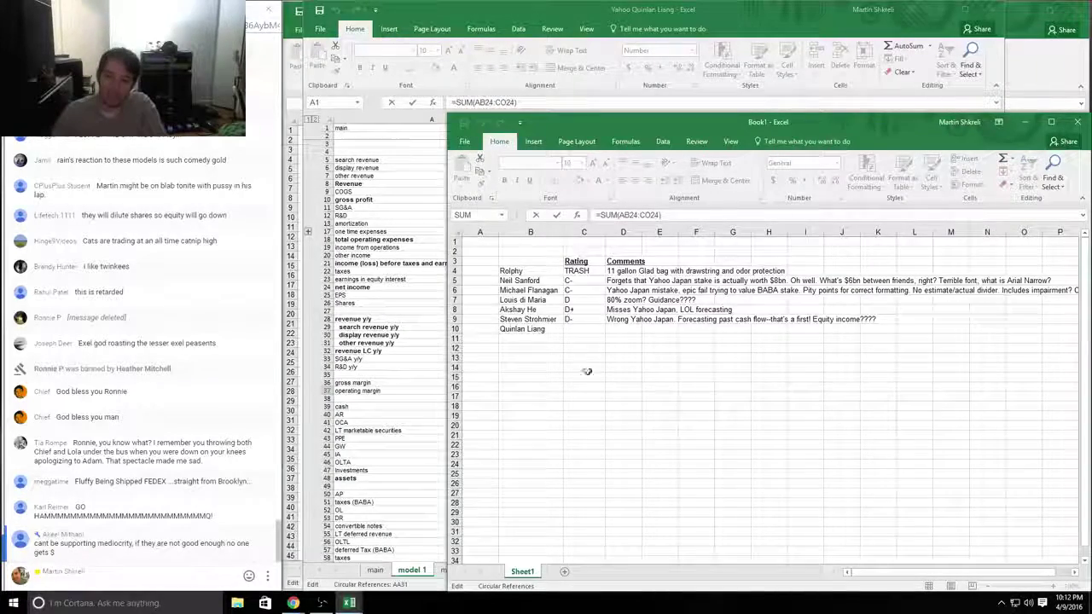
Step: Comment in D10 that cash flow was summed, not discounted, with no Alibaba or Yahoo Japan
{"action": "key", "text": "alt+Tab"}
{"action": "key", "text": "Escape"}
{"action": "key", "text": "alt+Tab"}
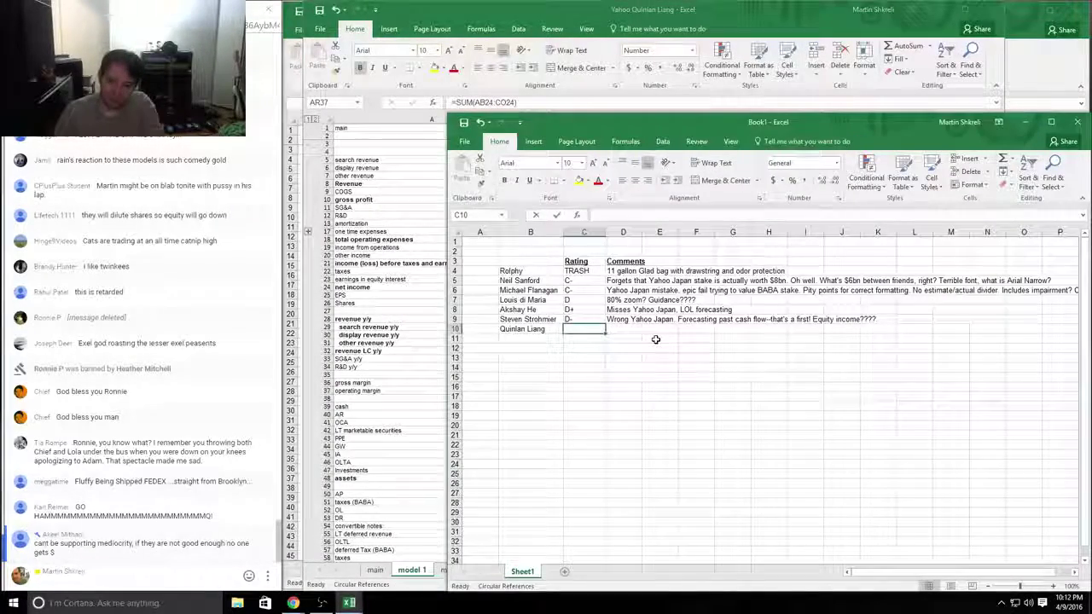
{"action": "key", "text": "Right"}
{"action": "type", "text": "Summe"}
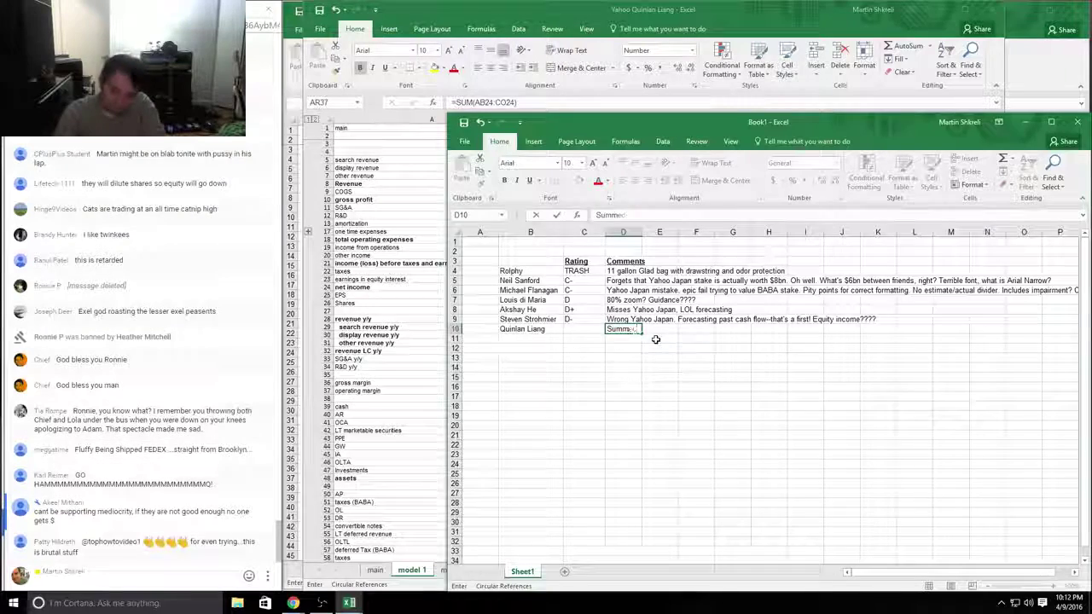
{"action": "type", "text": "rd call"}
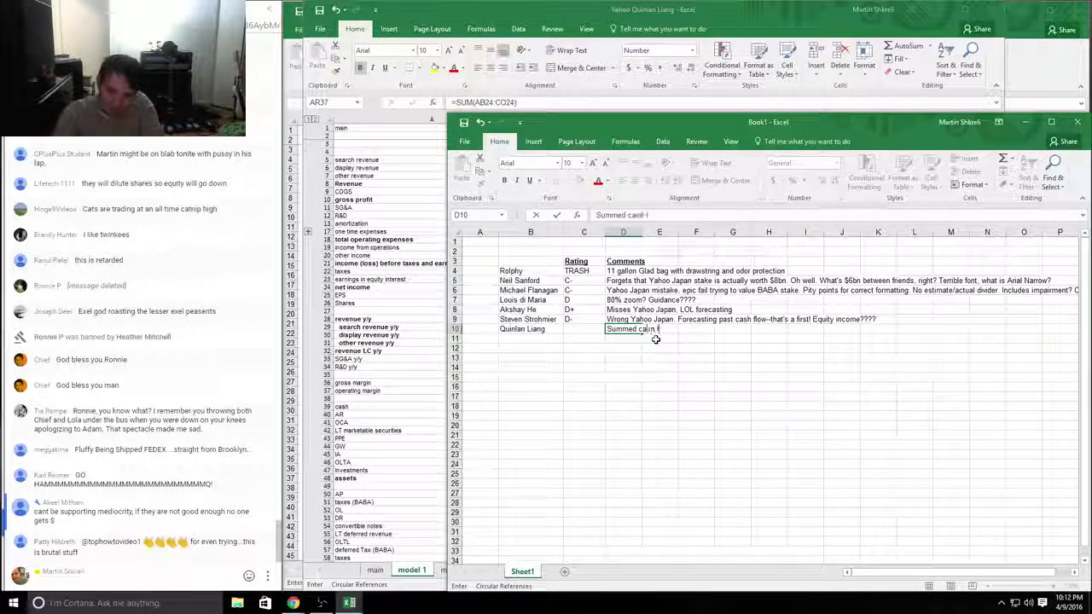
{"action": "type", "text": " flow in"}
{"action": "type", "text": "stead of discounted. No "}
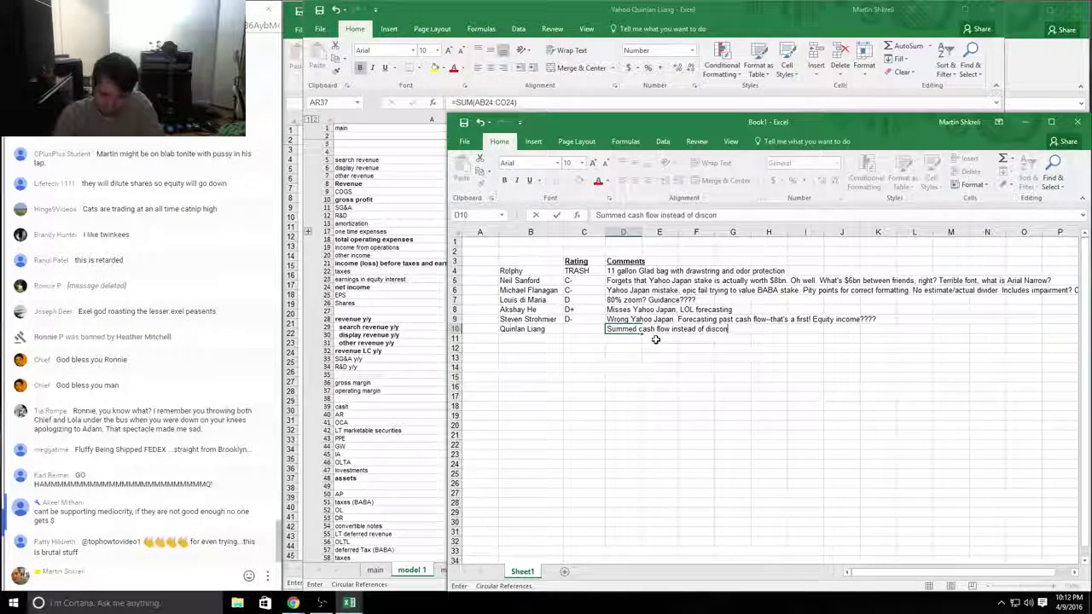
{"action": "type", "text": "Alba"}
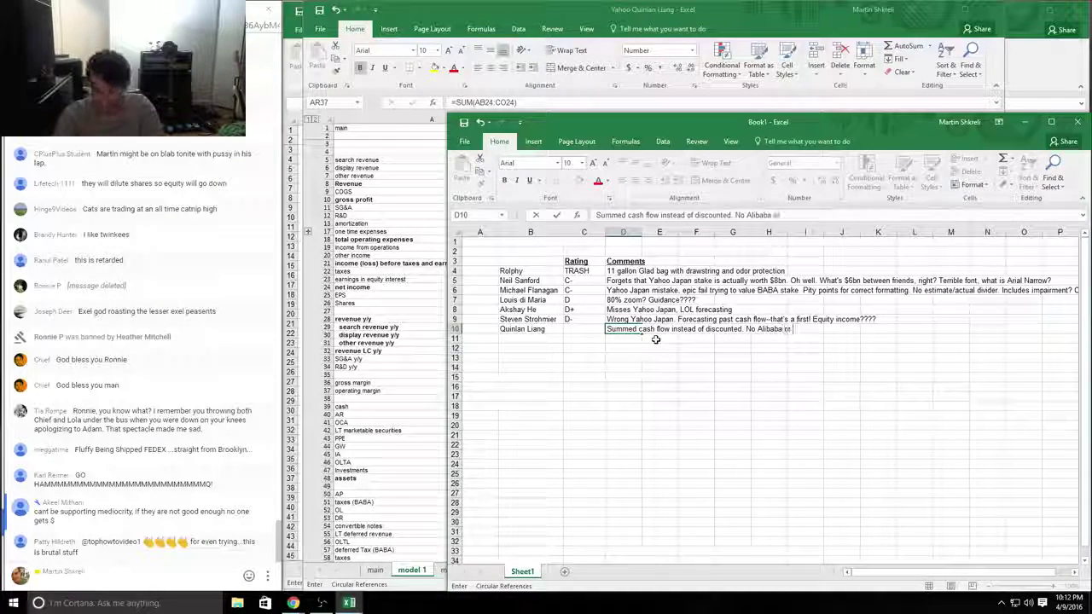
{"action": "type", "text": "aba or yahoo japan"}
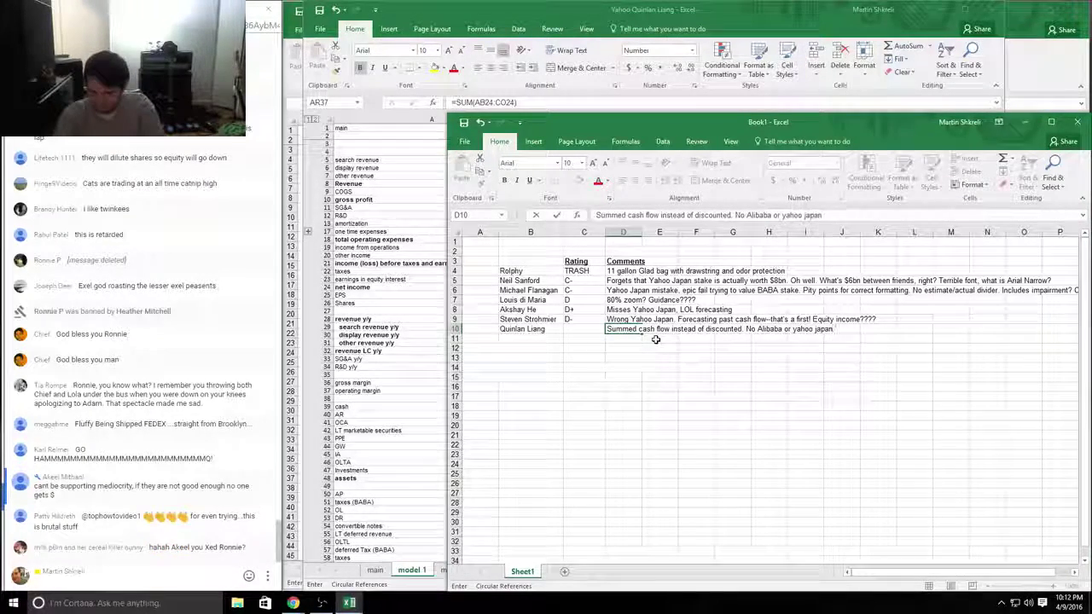
{"action": "key", "text": "Return"}
Step: Glance over the student's workbook sheets and close it without saving
{"action": "key", "text": "alt+Tab"}
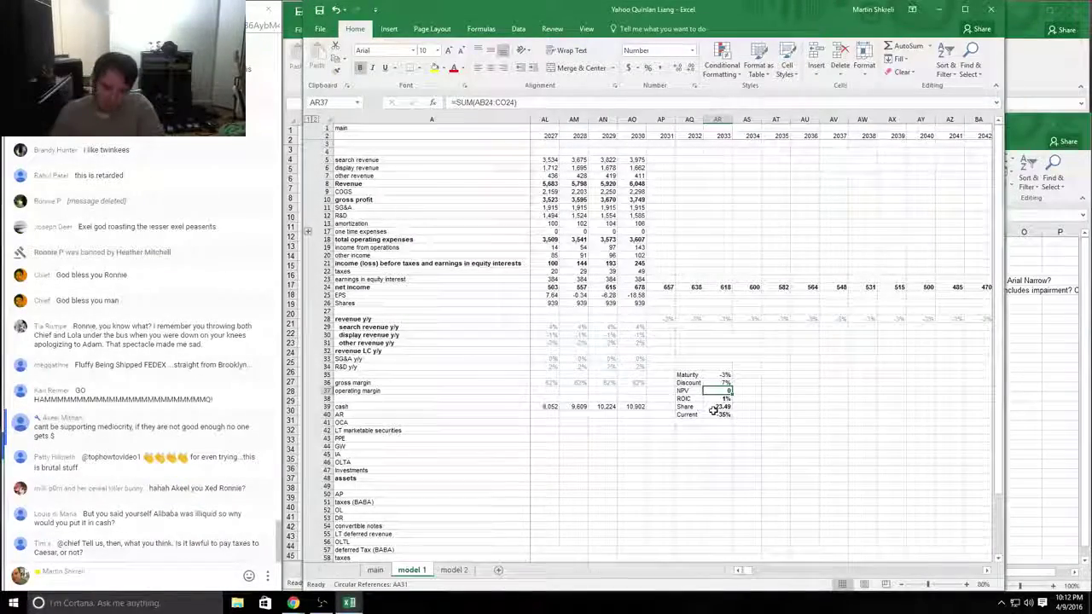
{"action": "key", "text": "ctrl+Page_Up"}
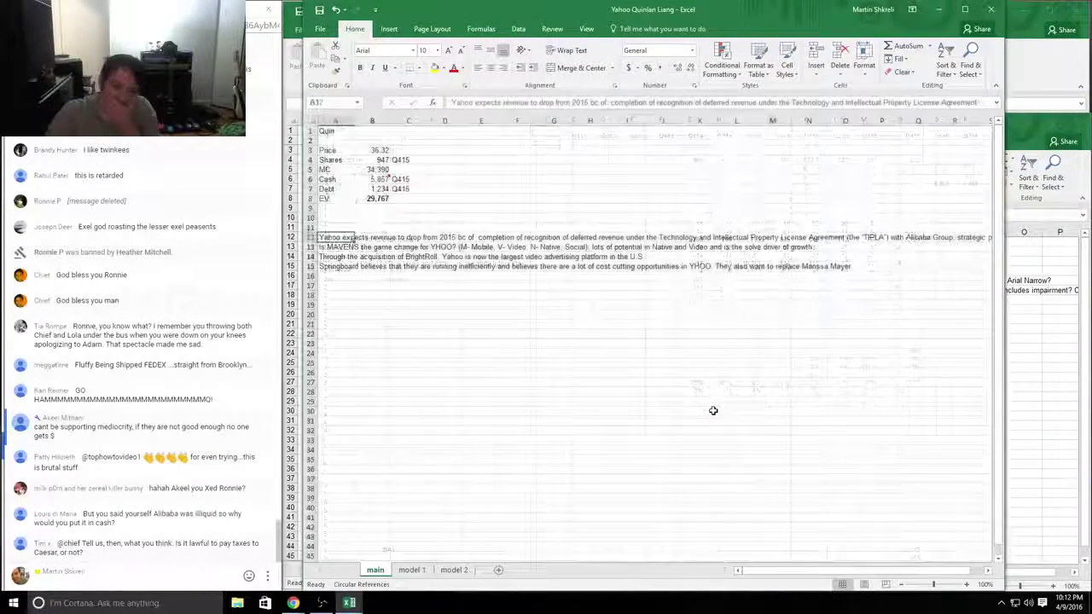
{"action": "key", "text": "ctrl+Page_Down"}
{"action": "key", "text": "ctrl+Page_Down"}
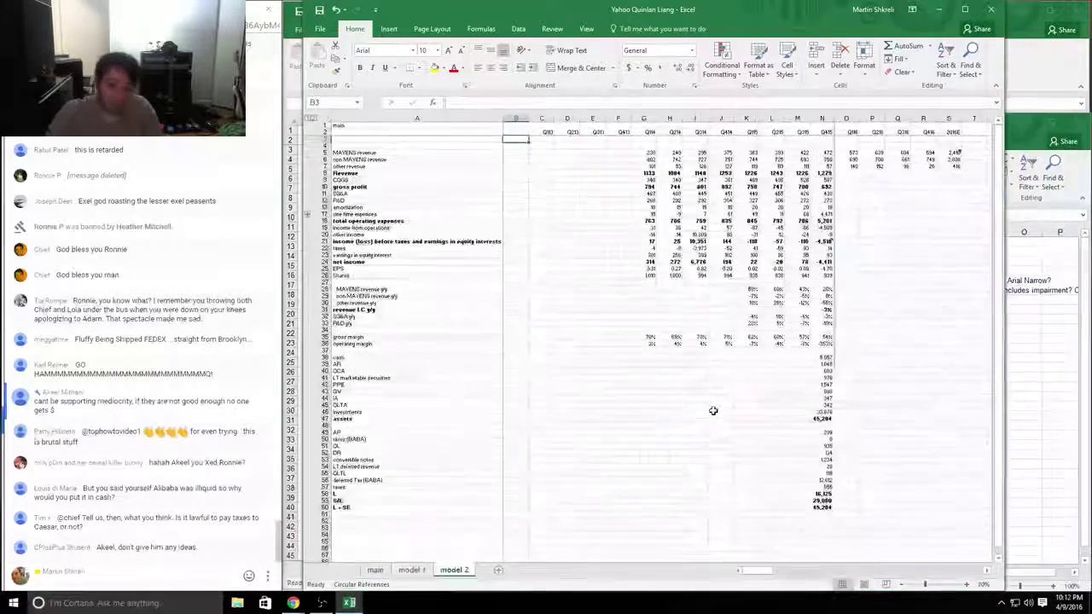
{"action": "key", "text": "ctrl+w"}
{"action": "key", "text": "n"}
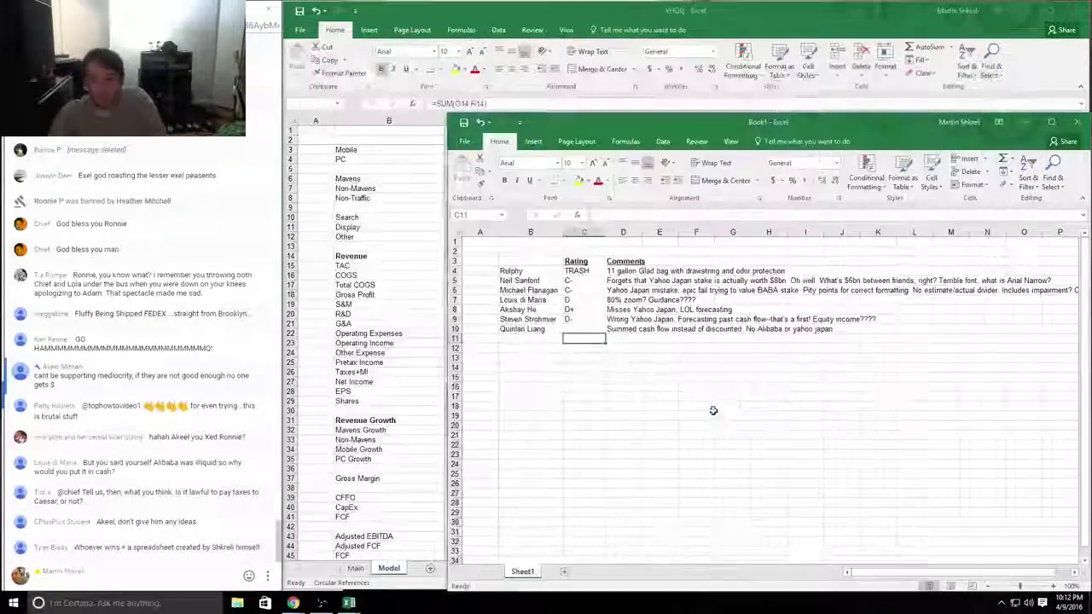
Step: Rate the student TRASH and extend the comment with the hefty-bag-carrying-leftover-pizza remark
{"action": "key", "text": "alt+Tab"}
{"action": "type", "text": "TRASH"}
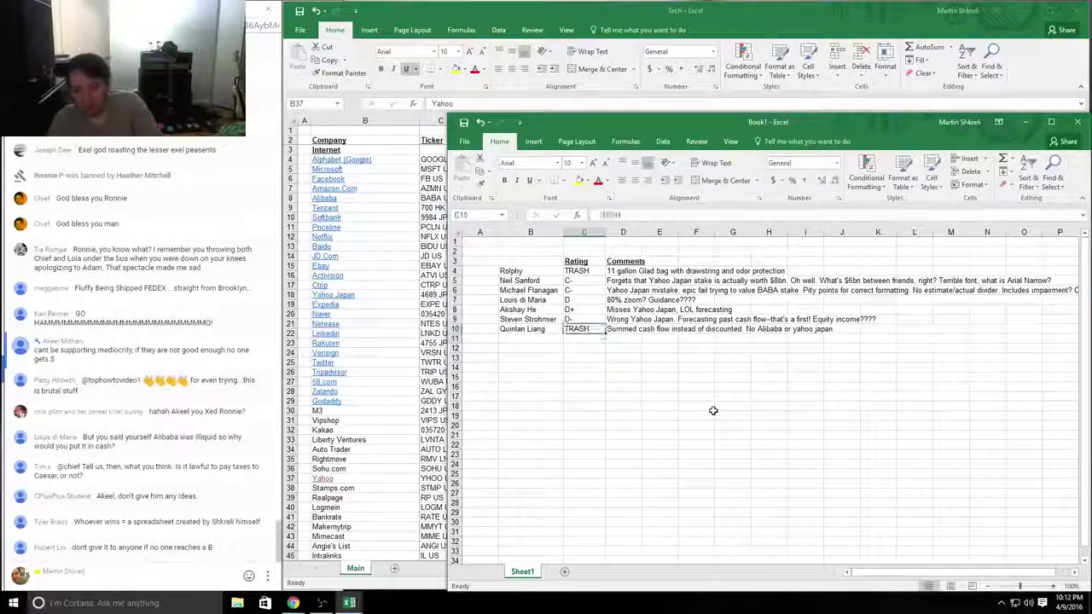
{"action": "key", "text": "Tab"}
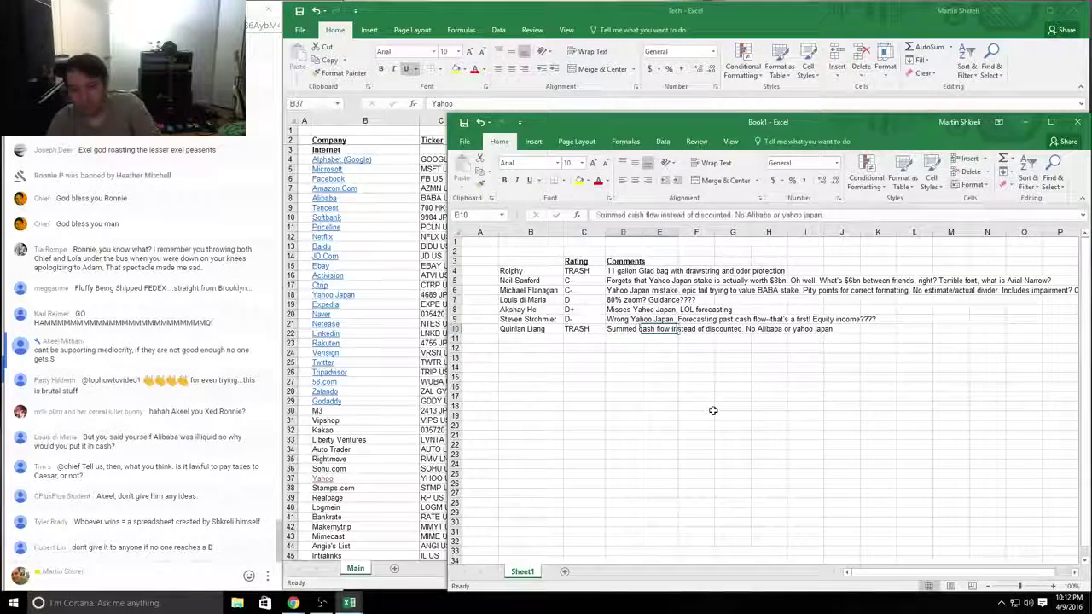
{"action": "key", "text": "F2"}
{"action": "type", "text": "13 gallon hefty"}
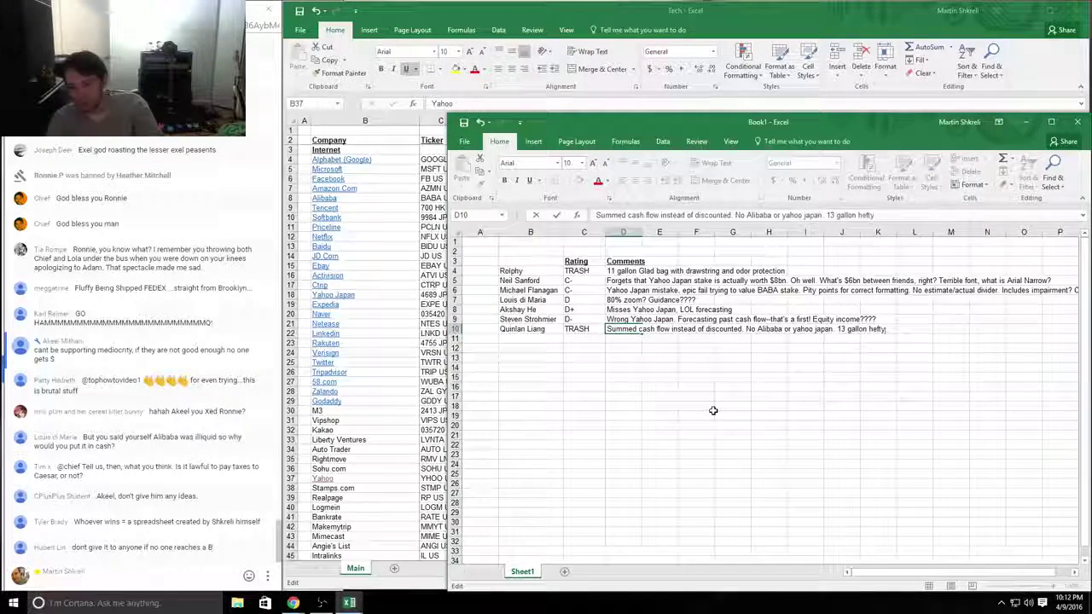
{"action": "type", "text": " bag"}
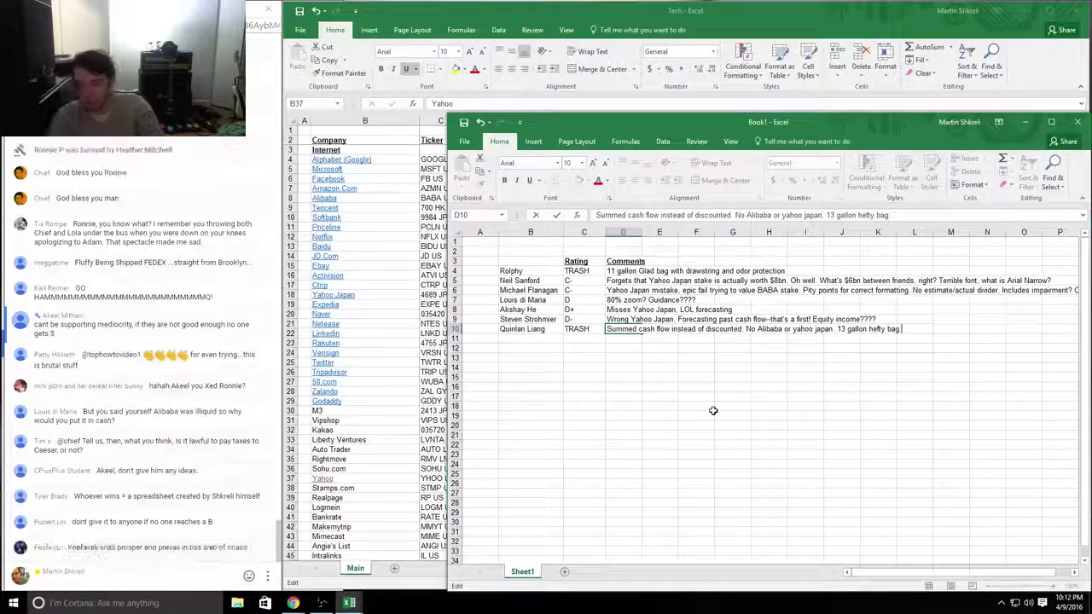
{"action": "type", "text": " with 3 ho"}
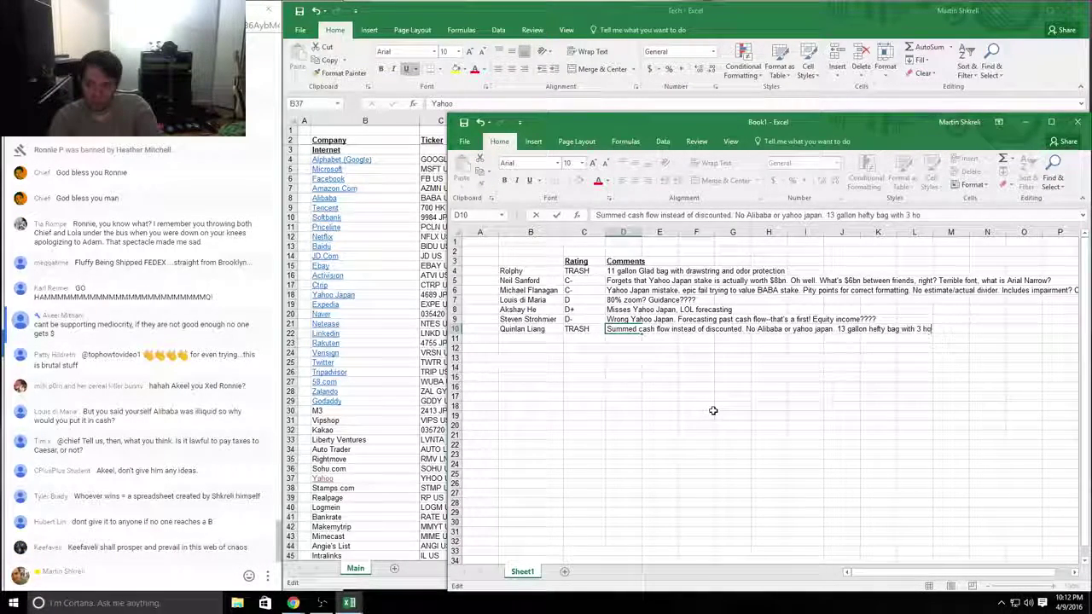
{"action": "type", "text": "les in it carry "}
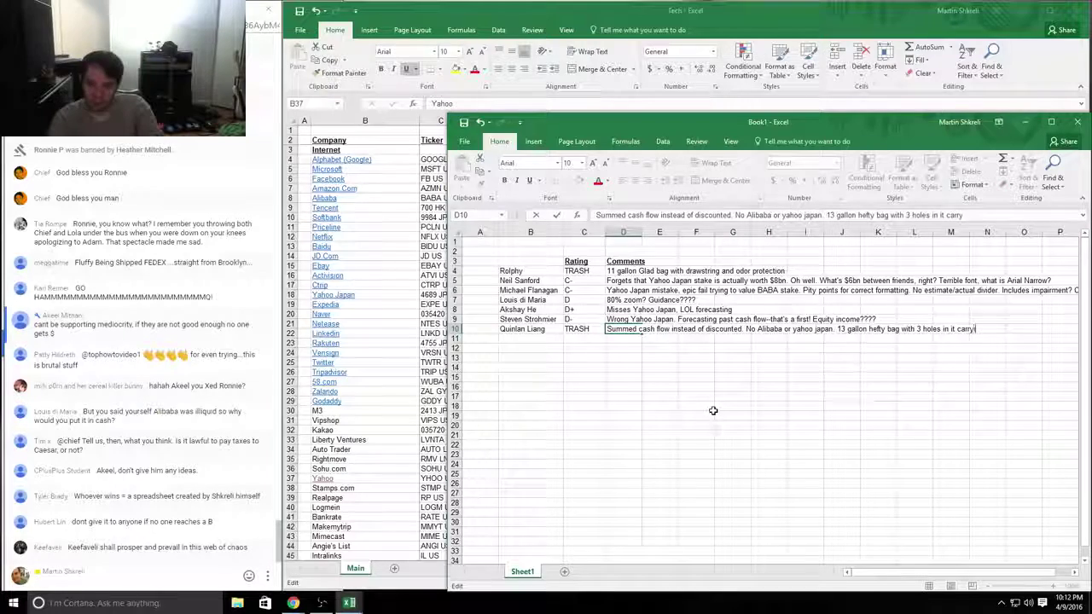
{"action": "type", "text": "ing my old"}
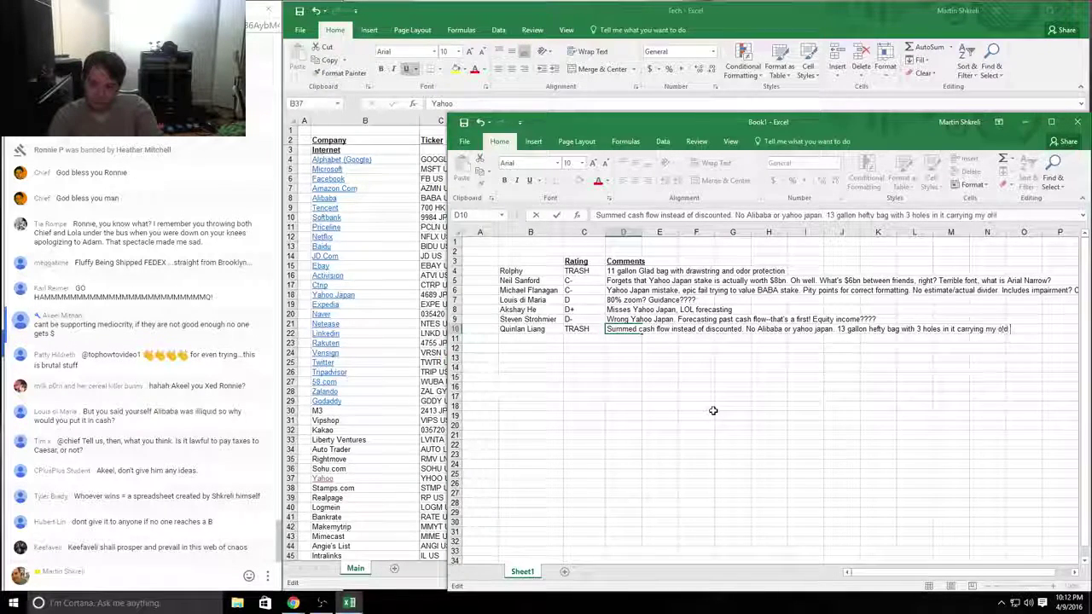
{"action": "type", "text": " pizza"}
{"action": "key", "text": "BackSpace"}
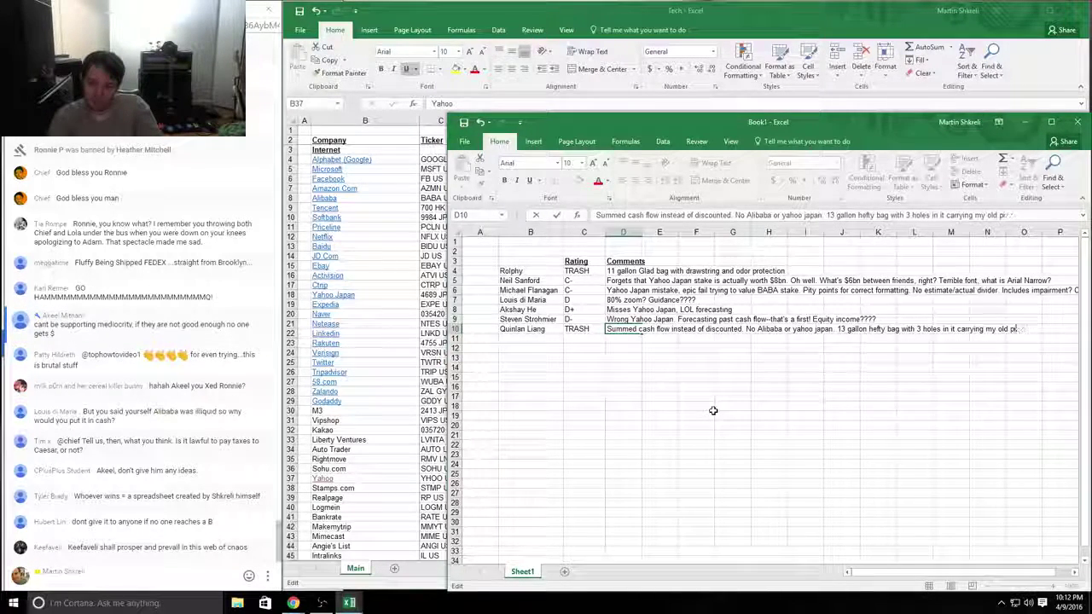
{"action": "key", "text": "BackSpace"}
{"action": "key", "text": "BackSpace"}
{"action": "key", "text": "BackSpace"}
{"action": "key", "text": "BackSpace"}
{"action": "key", "text": "BackSpace"}
{"action": "key", "text": "BackSpace"}
{"action": "key", "text": "BackSpace"}
{"action": "key", "text": "BackSpace"}
{"action": "key", "text": "BackSpace"}
{"action": "key", "text": "BackSpace"}
{"action": "key", "text": "BackSpace"}
{"action": "type", "text": "leftover p"}
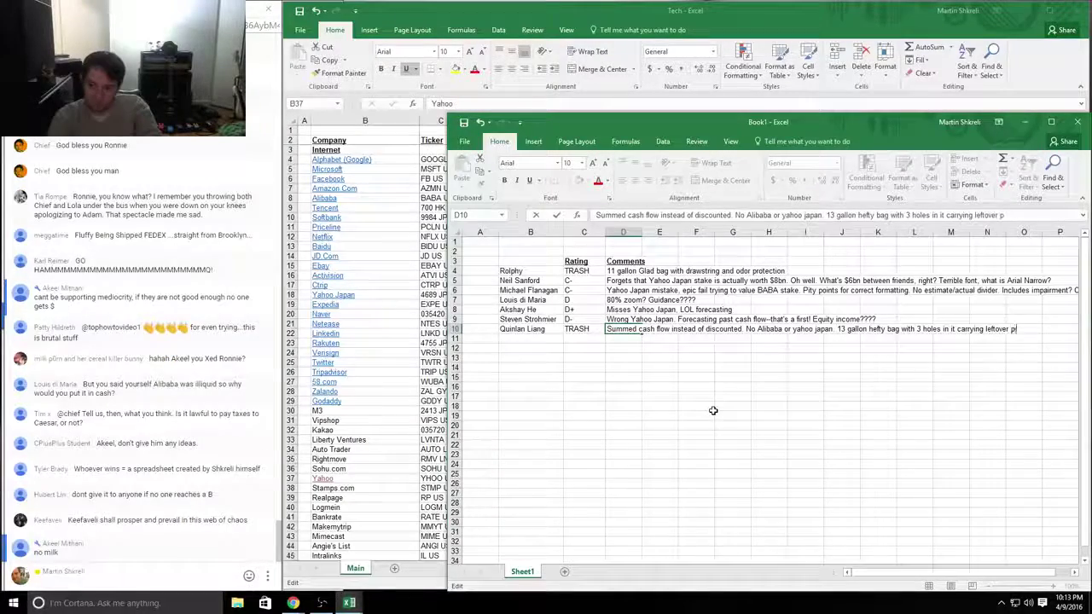
{"action": "type", "text": "izza. possible rat insid"}
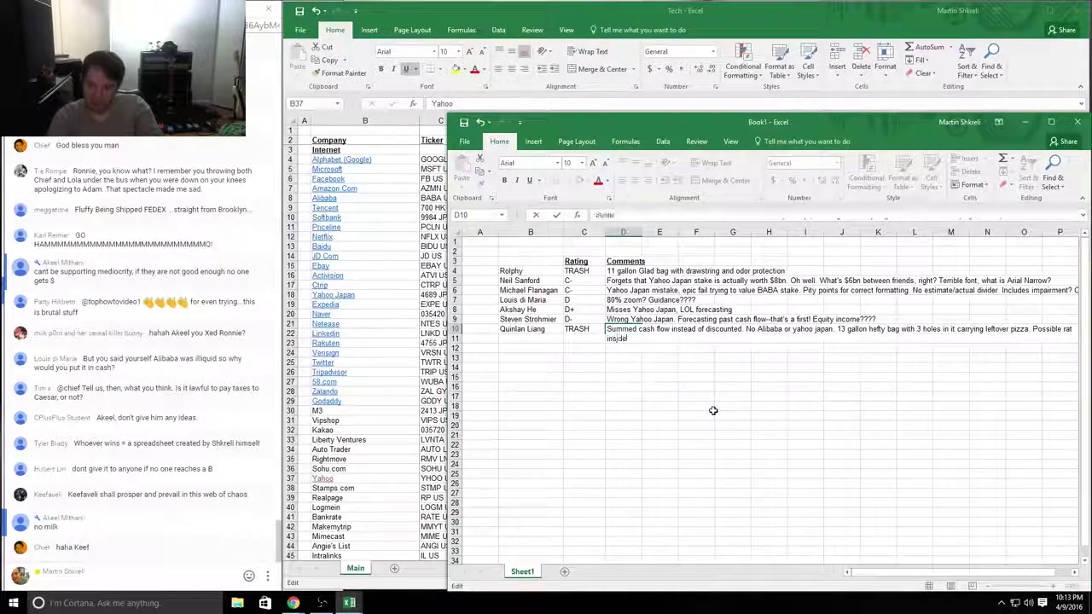
{"action": "key", "text": "Return"}
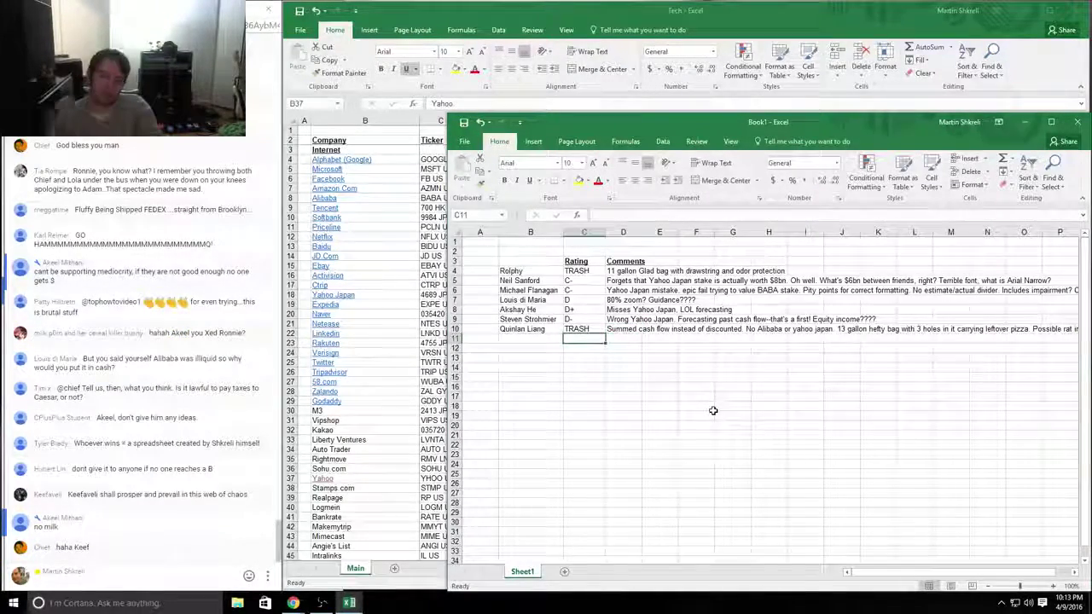
{"action": "key", "text": "alt+Tab"}
{"action": "key", "text": "alt+Tab"}
{"action": "key", "text": "alt+Tab"}
{"action": "key", "text": "alt+Tab"}
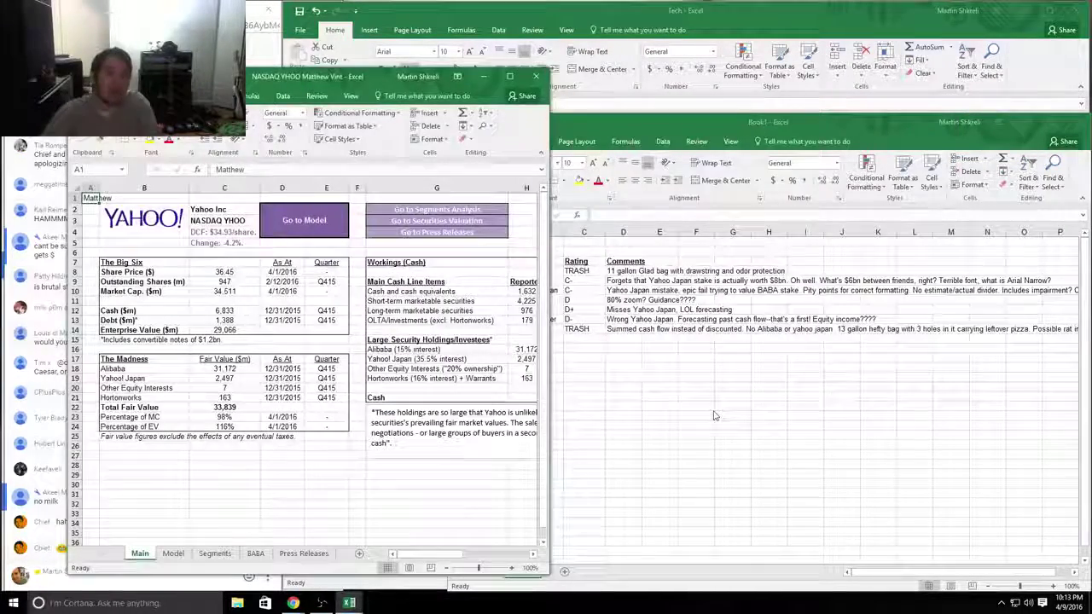
Step: Add the eighth student's name in B11 and arrange their workbook on the right side
{"action": "key", "text": "alt+Tab"}
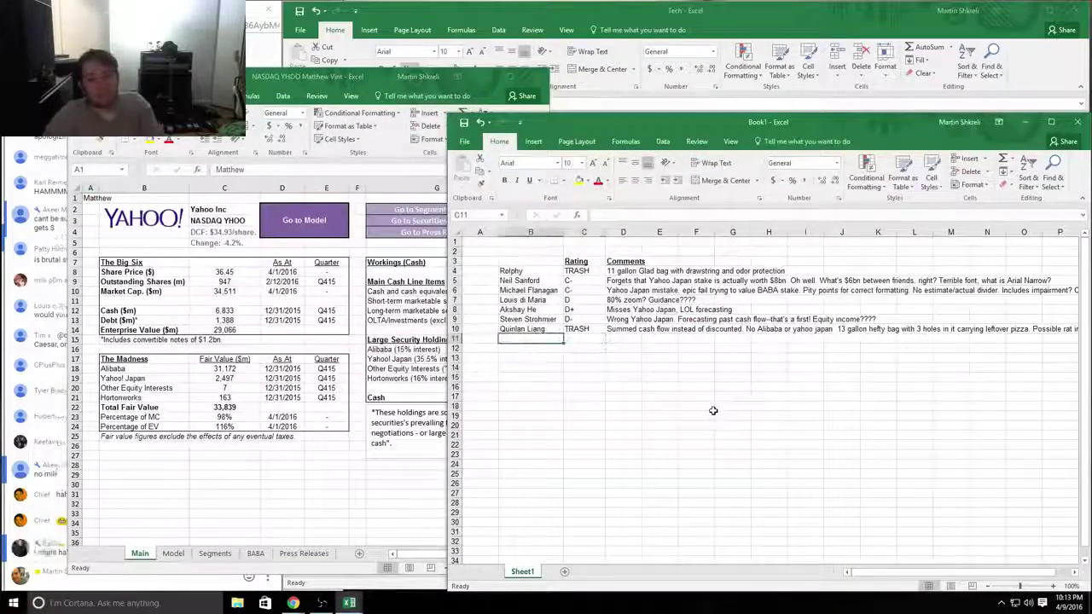
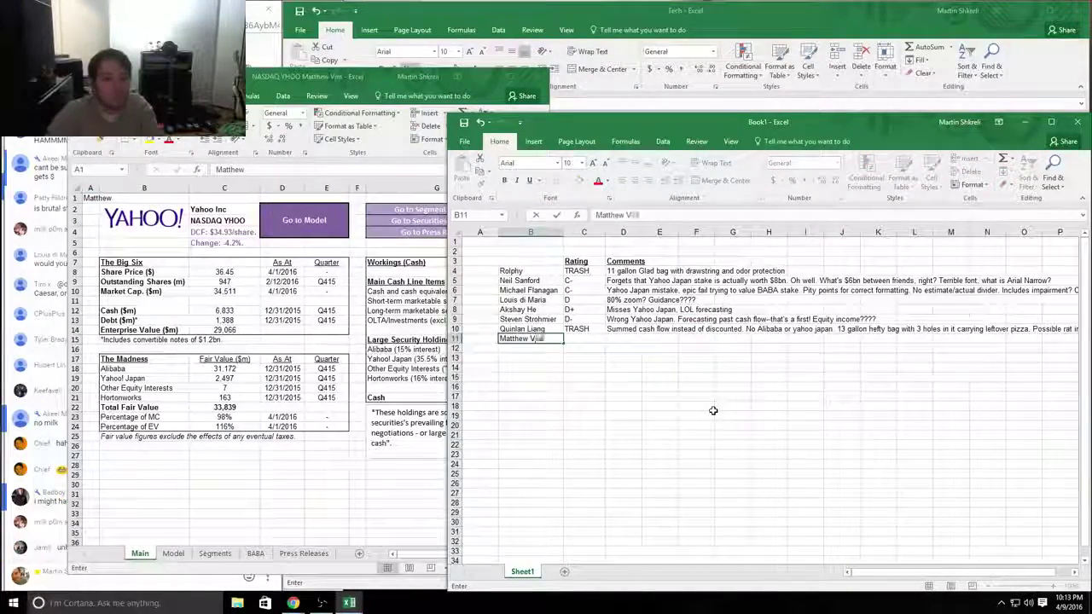
{"action": "key", "text": "Return"}
{"action": "key", "text": "alt+Tab"}
{"action": "left_click", "coordinate": [139, 579]}
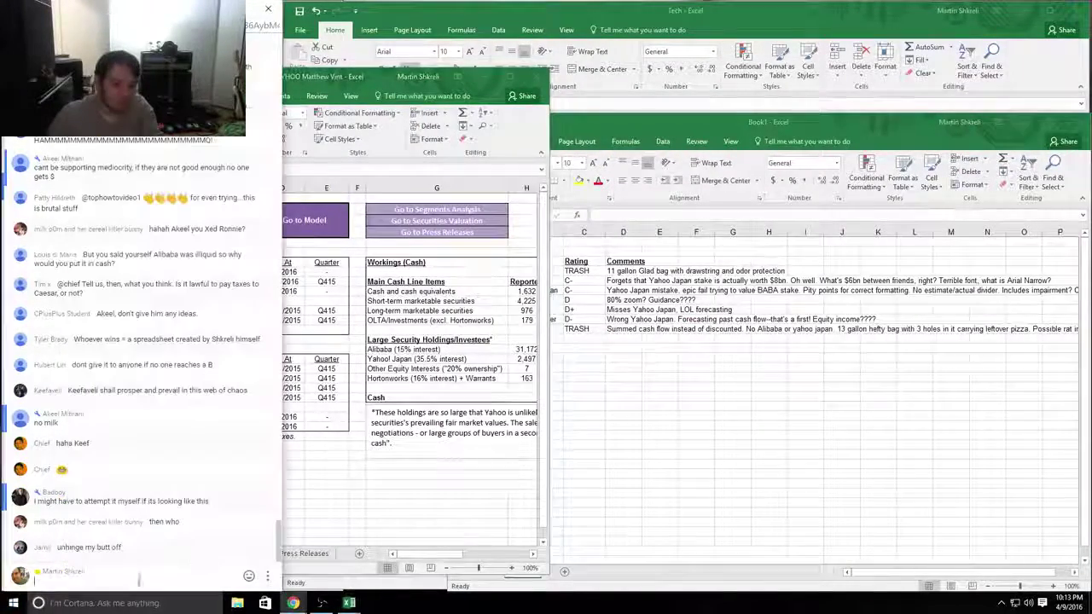
{"action": "left_click", "coordinate": [265, 522]}
{"action": "left_click", "coordinate": [237, 497]}
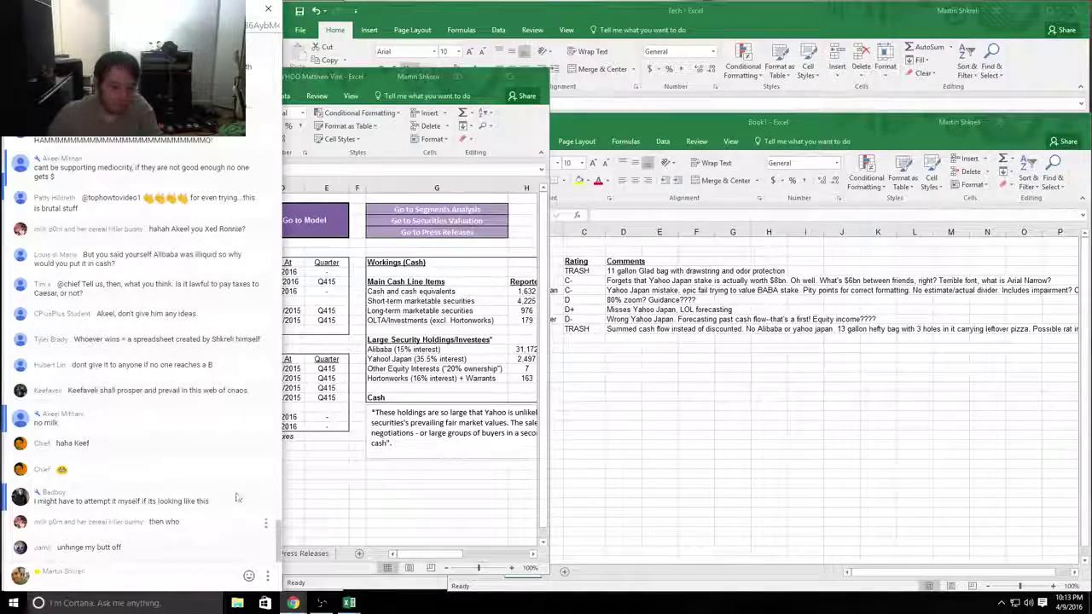
{"action": "left_click", "coordinate": [375, 85]}
{"action": "left_click_drag", "start_coordinate": [375, 85], "coordinate": [583, 17]}
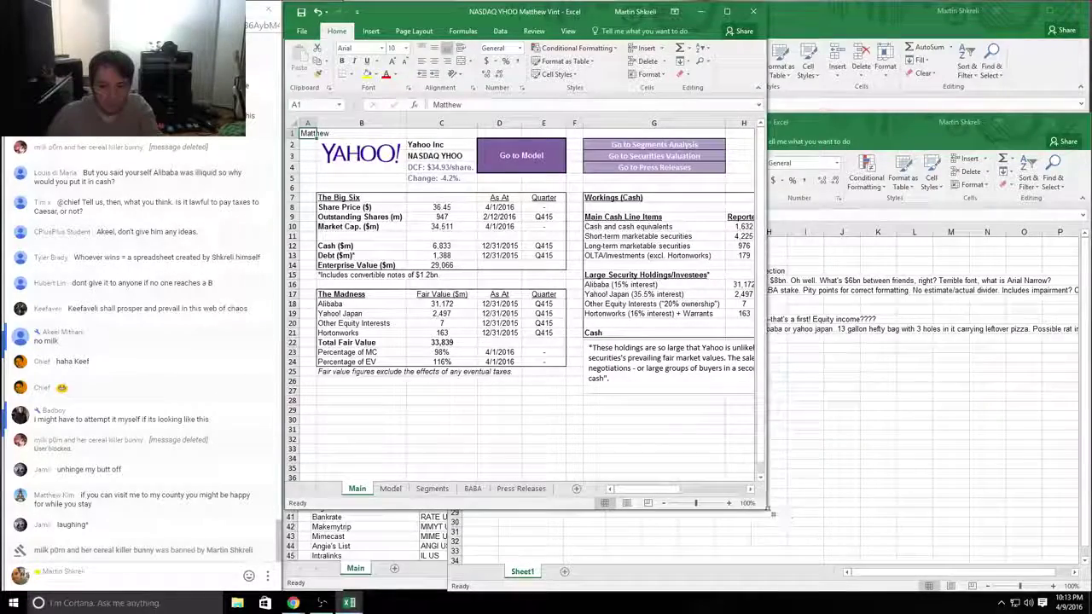
{"action": "left_click_drag", "start_coordinate": [768, 510], "coordinate": [1089, 594]}
Step: Inspect the Yahoo Japan row 17 figures in the cash workings, around H17 and I17
{"action": "left_click", "coordinate": [361, 400]}
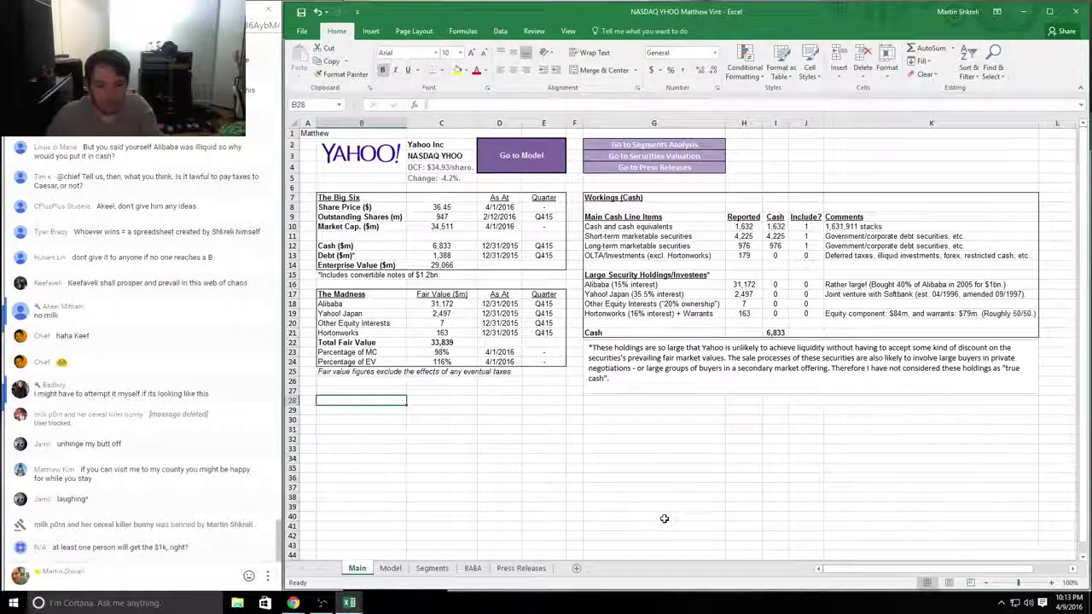
{"action": "key", "text": "ctrl+Home"}
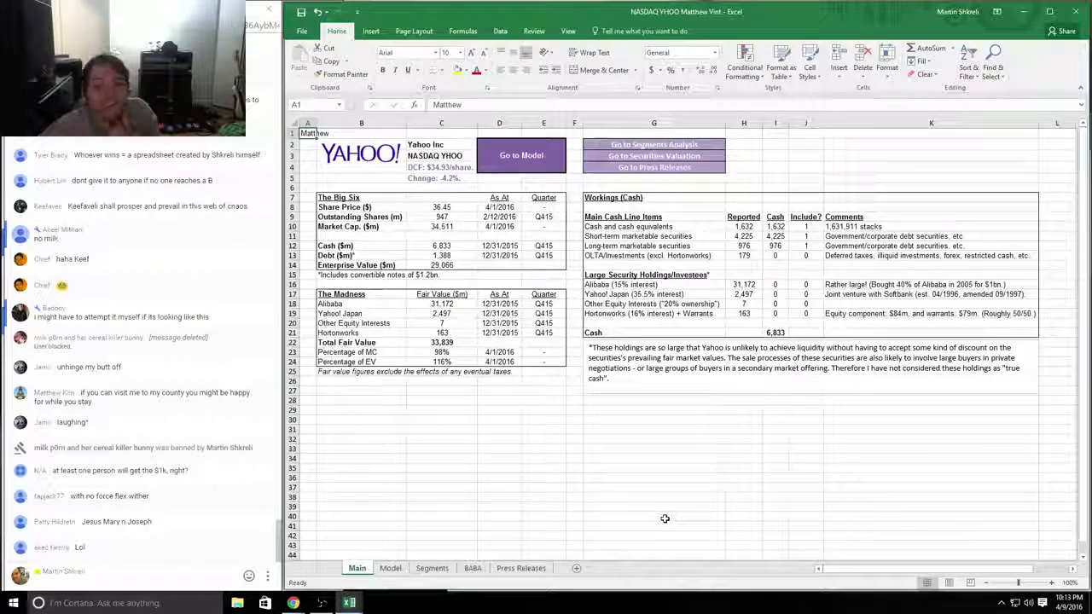
{"action": "key", "text": "Down"}
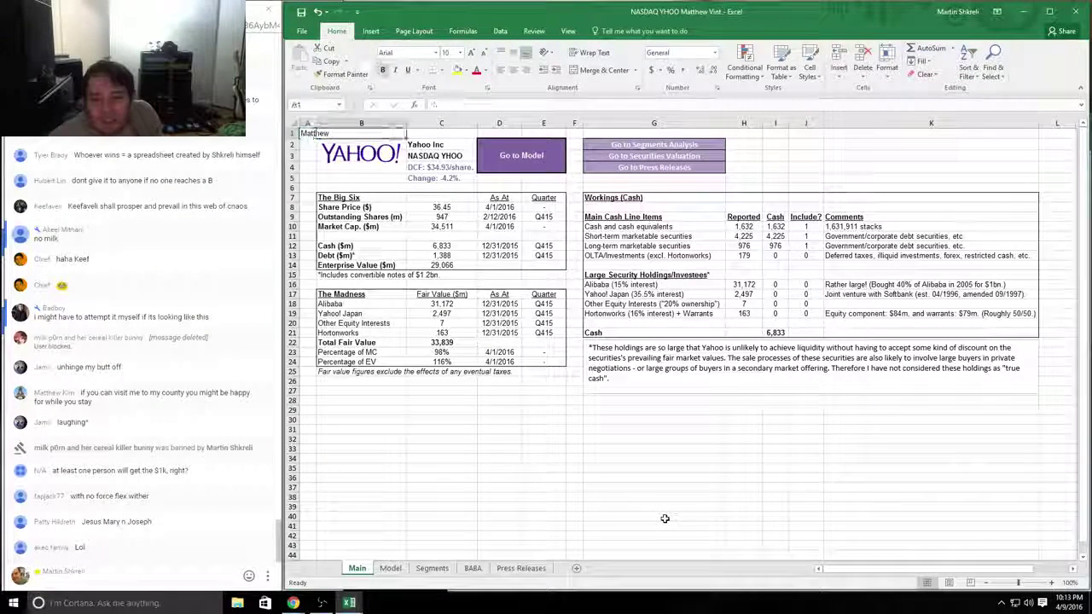
{"action": "key", "text": "Right"}
{"action": "key", "text": "Right"}
{"action": "key", "text": "Right"}
{"action": "key", "text": "Right"}
{"action": "key", "text": "Right"}
{"action": "key", "text": "Right"}
{"action": "key", "text": "Down"}
{"action": "key", "text": "Down"}
{"action": "key", "text": "Down"}
{"action": "key", "text": "Down"}
{"action": "key", "text": "Down"}
{"action": "key", "text": "Down"}
{"action": "key", "text": "Down"}
{"action": "key", "text": "Down"}
{"action": "key", "text": "Down"}
{"action": "key", "text": "Down"}
{"action": "key", "text": "Down"}
{"action": "key", "text": "Down"}
{"action": "key", "text": "Down"}
{"action": "key", "text": "Down"}
{"action": "key", "text": "Down"}
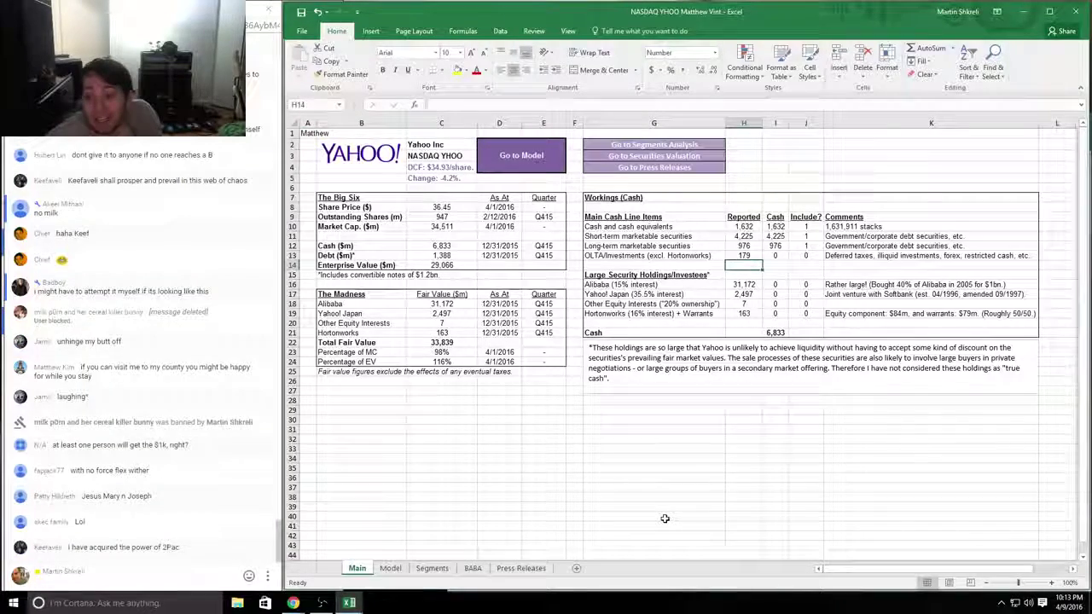
{"action": "key", "text": "Right"}
{"action": "key", "text": "Left"}
{"action": "key", "text": "Left"}
{"action": "key", "text": "Right"}
{"action": "key", "text": "Right"}
{"action": "key", "text": "Right"}
{"action": "key", "text": "Right"}
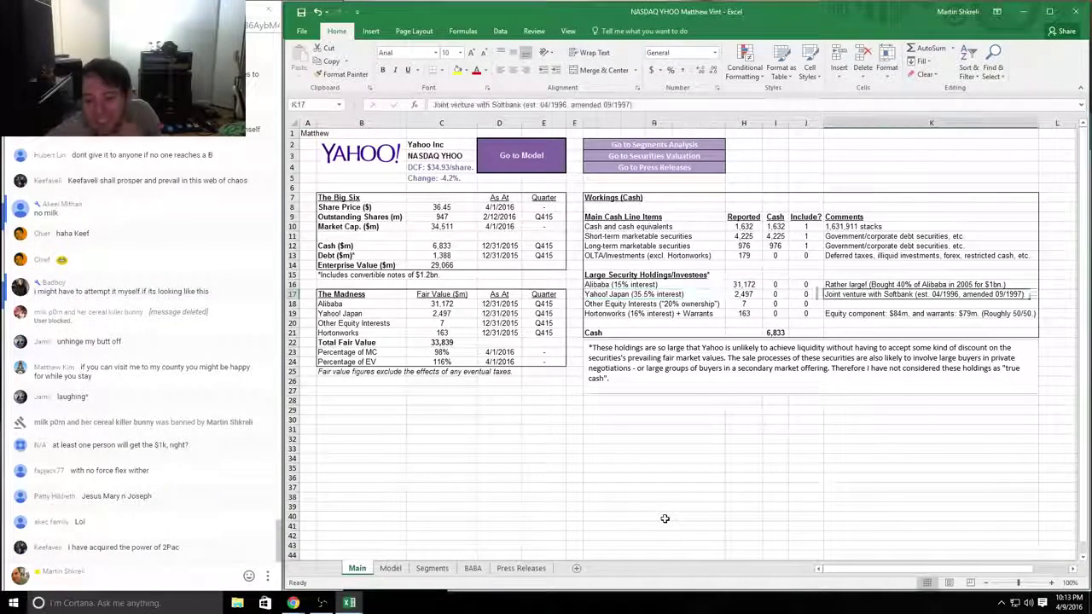
{"action": "key", "text": "Left"}
{"action": "key", "text": "Left"}
{"action": "key", "text": "Left"}
{"action": "key", "text": "Left"}
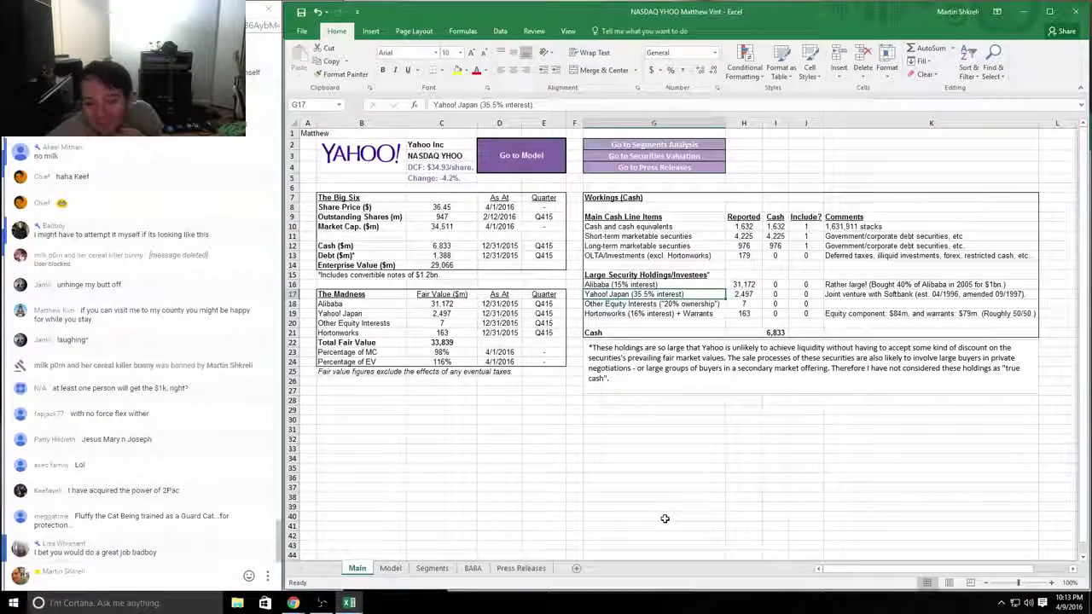
{"action": "key", "text": "Right"}
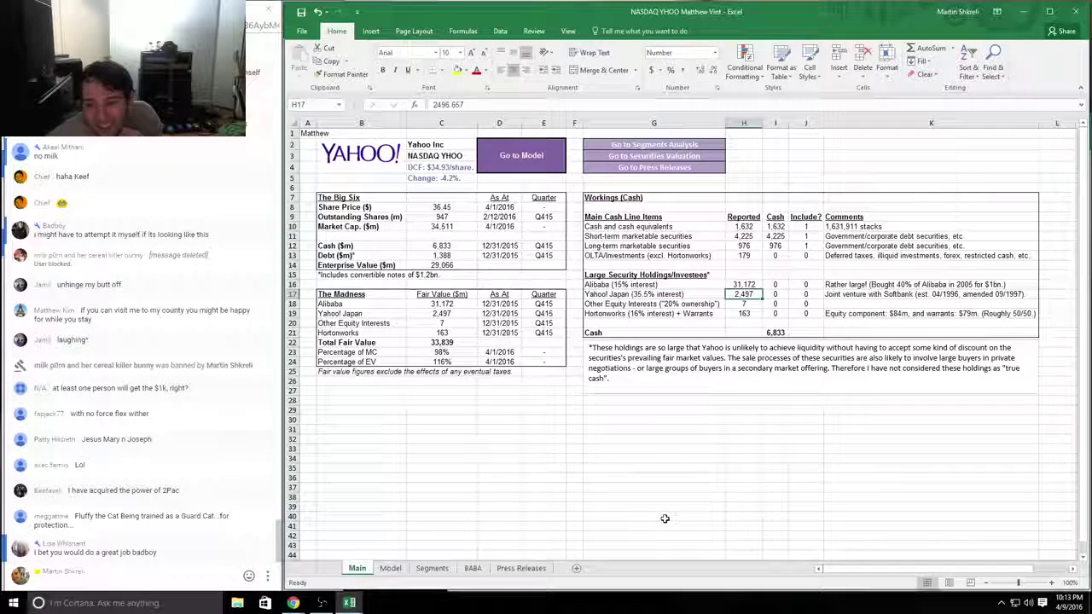
{"action": "key", "text": "Left"}
{"action": "key", "text": "Right"}
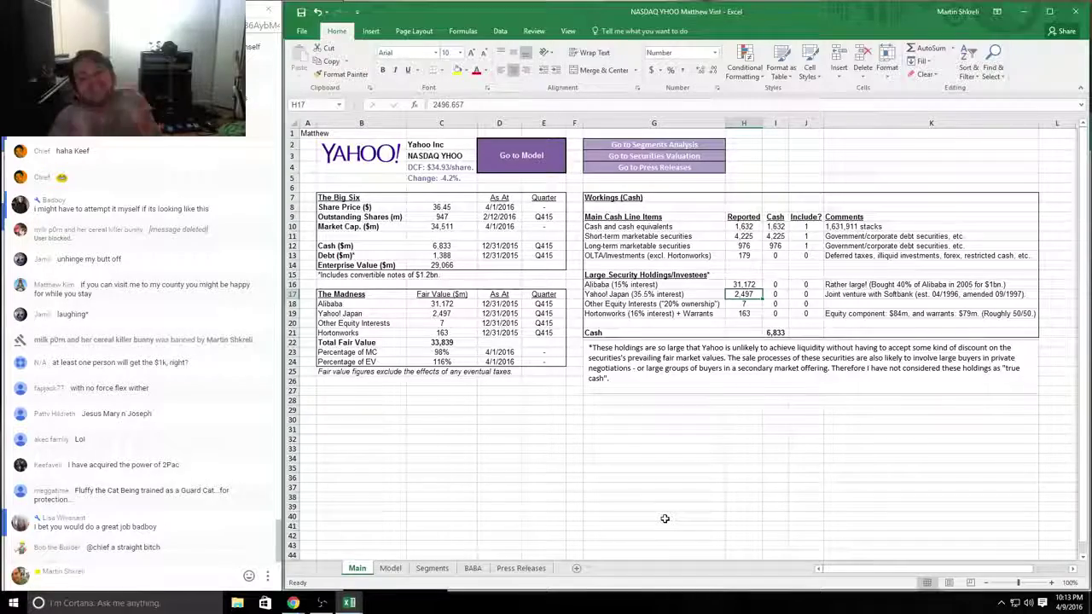
{"action": "key", "text": "alt+Tab"}
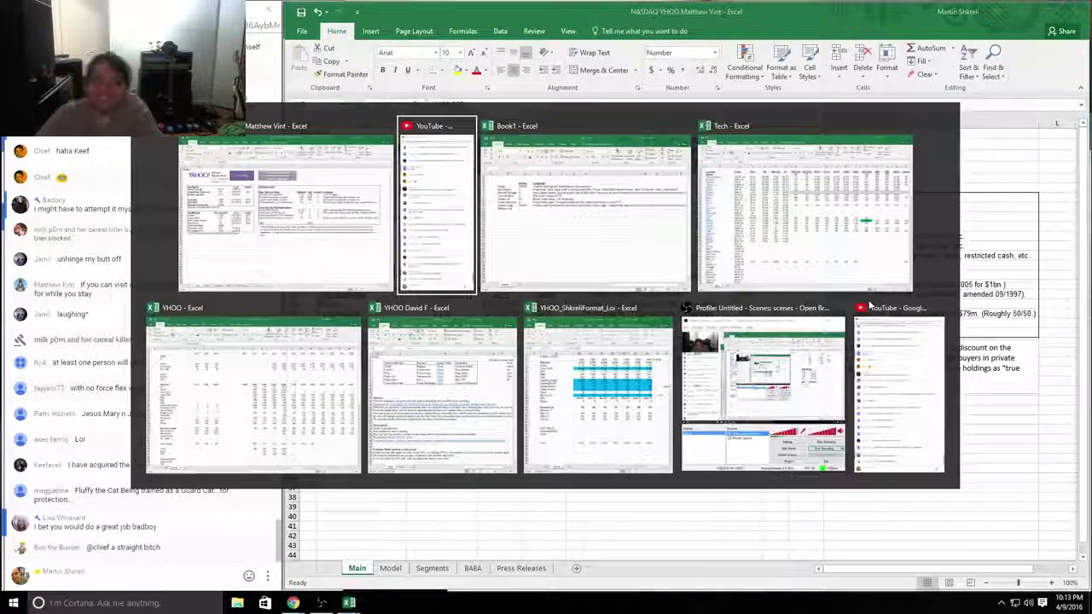
Step: Give the eighth student the comment 'So close!!!!!!!!' in D11
{"action": "key", "text": "Tab"}
{"action": "type", "text": "So close!!"}
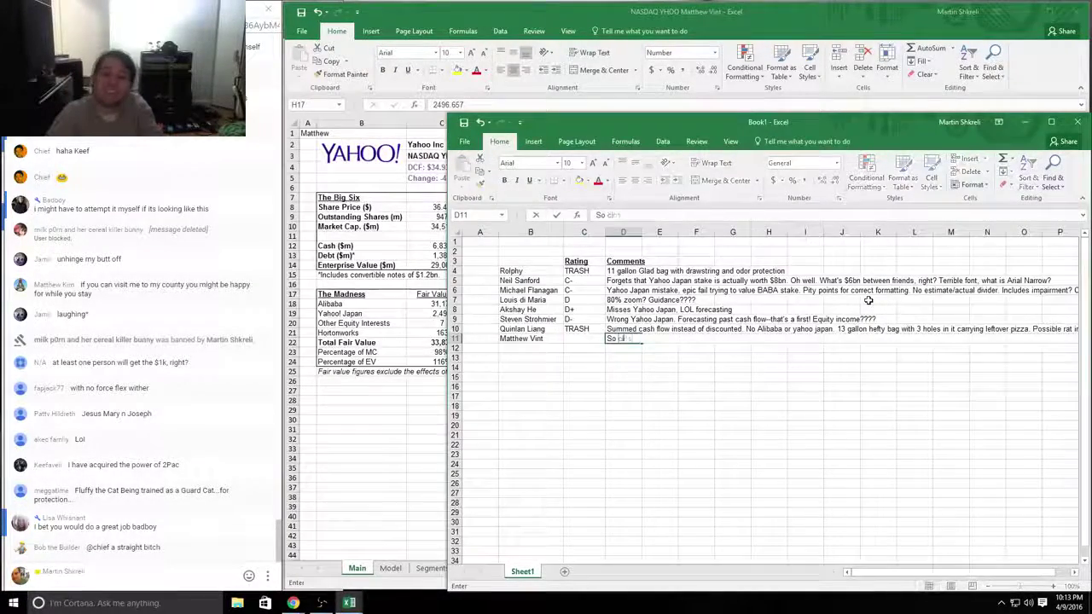
{"action": "type", "text": "!!!!!!"}
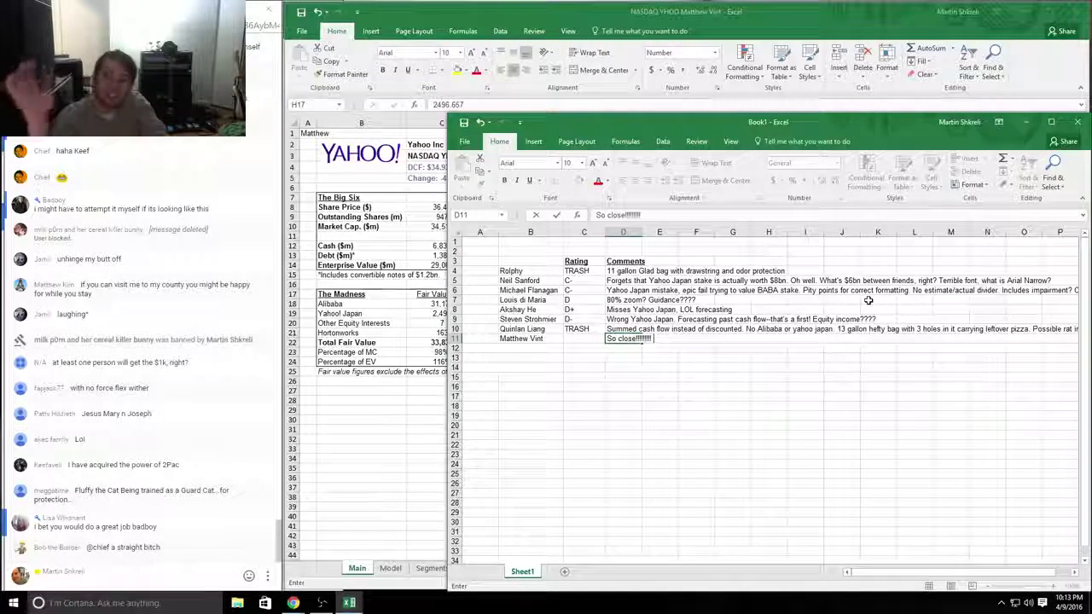
{"action": "key", "text": "Return"}
{"action": "key", "text": "alt+Tab"}
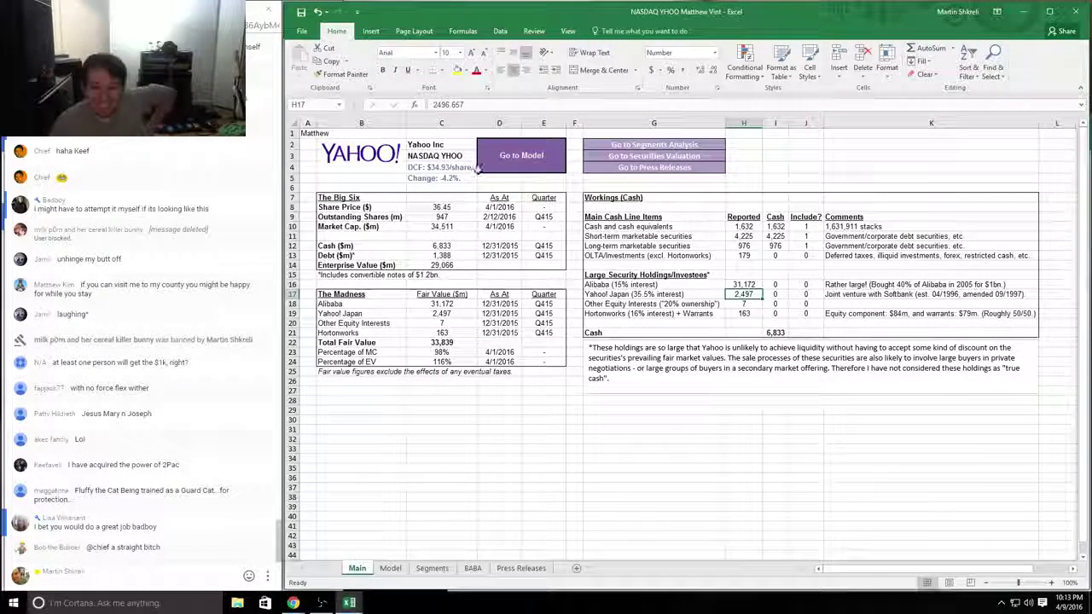
Step: Check the Alibaba and Yahoo Japan fair value links in C18 and C19, then go to the top of the Model sheet
{"action": "left_click", "coordinate": [443, 305]}
{"action": "key", "text": "Down"}
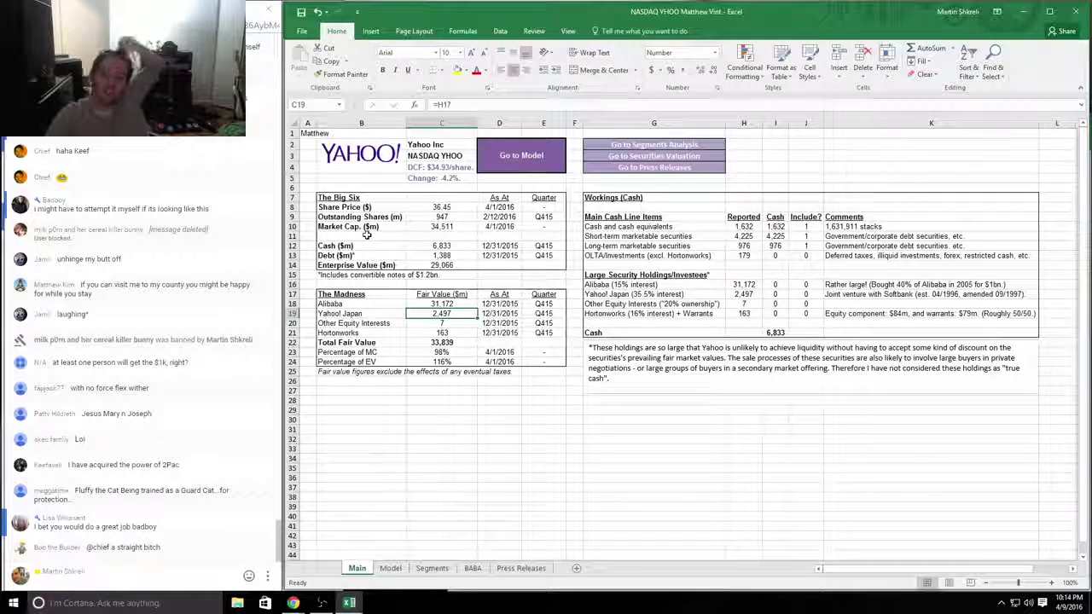
{"action": "key", "text": "ctrl+Page_Down"}
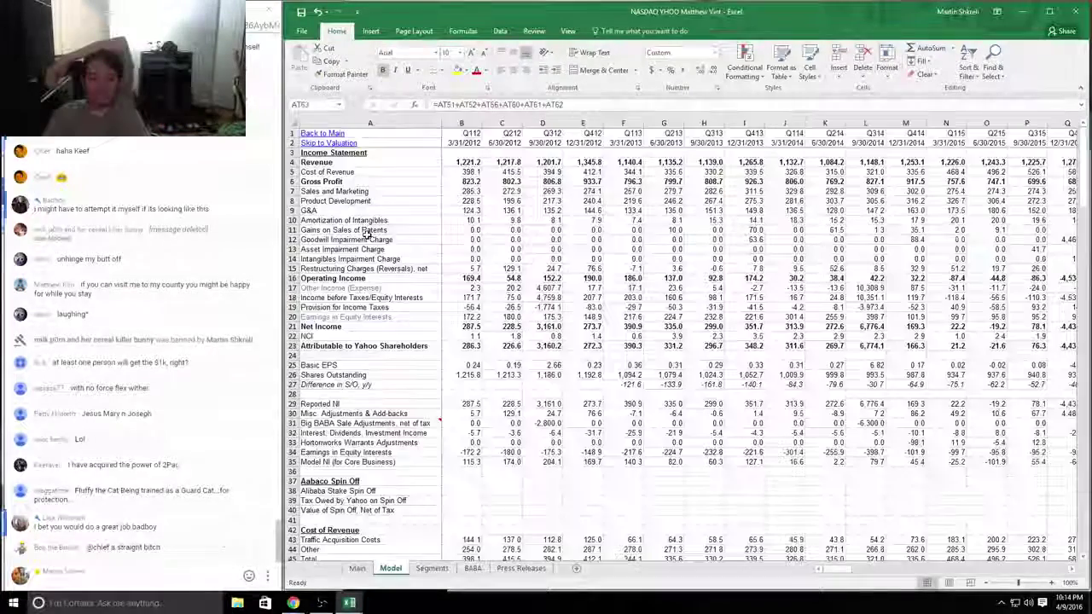
{"action": "key", "text": "ctrl+Home"}
Step: Review the forecast's income tax, 2029 operating income and 2028 patent sales gains, cancelling the stray formula in AO36
{"action": "key", "text": "ctrl+Right"}
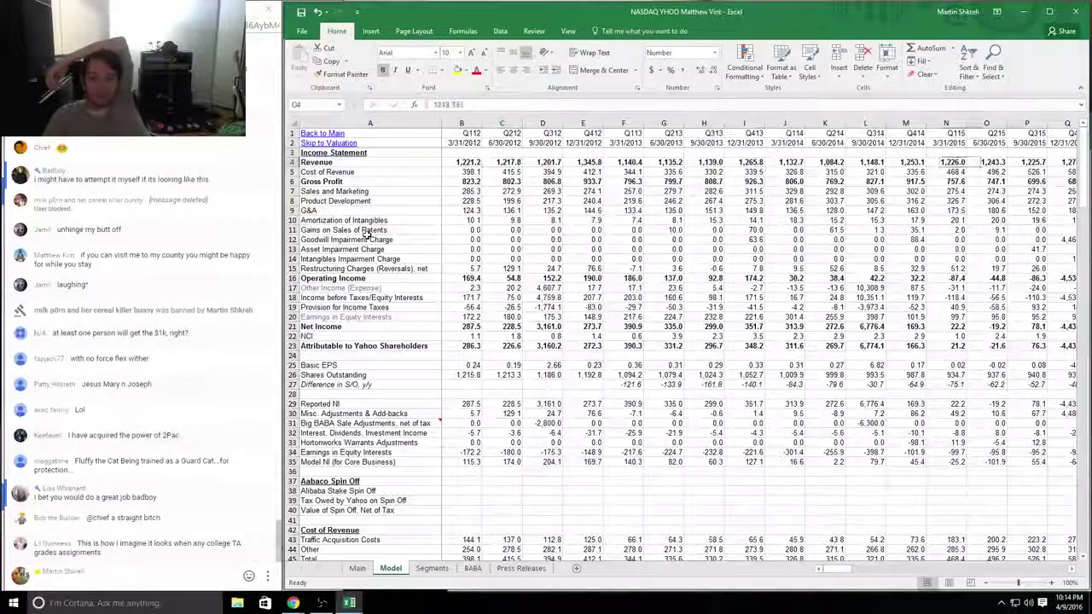
{"action": "key", "text": "Right"}
{"action": "key", "text": "Right"}
{"action": "key", "text": "Right"}
{"action": "key", "text": "Right"}
{"action": "key", "text": "Right"}
{"action": "key", "text": "Right"}
{"action": "key", "text": "Right"}
{"action": "key", "text": "Right"}
{"action": "key", "text": "Right"}
{"action": "key", "text": "Right"}
{"action": "key", "text": "Right"}
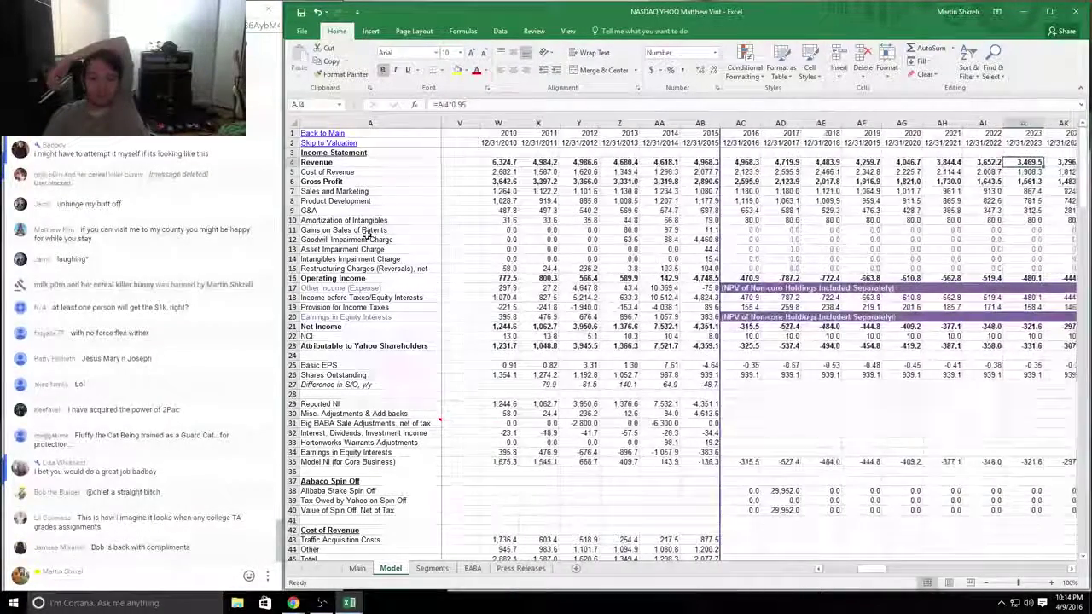
{"action": "key", "text": "Down"}
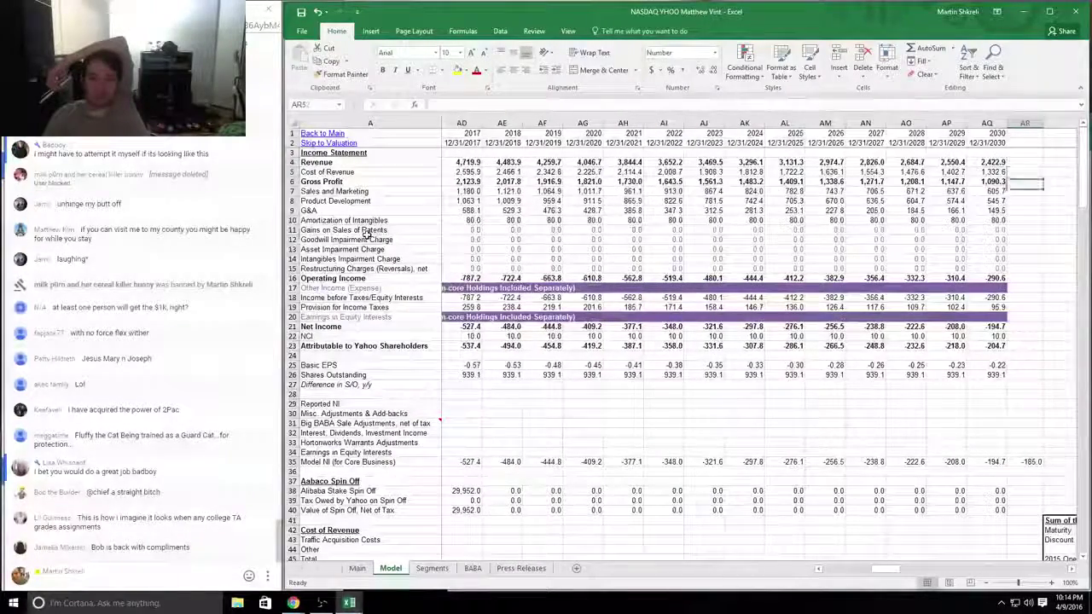
{"action": "key", "text": "Down"}
{"action": "key", "text": "Down"}
{"action": "key", "text": "Down"}
{"action": "key", "text": "Down"}
{"action": "key", "text": "Down"}
{"action": "key", "text": "Down"}
{"action": "key", "text": "Down"}
{"action": "key", "text": "Down"}
{"action": "key", "text": "Down"}
{"action": "key", "text": "Down"}
{"action": "key", "text": "Down"}
{"action": "key", "text": "Down"}
{"action": "key", "text": "Down"}
{"action": "key", "text": "Down"}
{"action": "key", "text": "Left"}
{"action": "key", "text": "Left"}
{"action": "key", "text": "Left"}
{"action": "key", "text": "Left"}
{"action": "key", "text": "Left"}
{"action": "key", "text": "Left"}
{"action": "key", "text": "Left"}
{"action": "key", "text": "Left"}
{"action": "key", "text": "Left"}
{"action": "key", "text": "Left"}
{"action": "key", "text": "Left"}
{"action": "key", "text": "Left"}
{"action": "key", "text": "Left"}
{"action": "key", "text": "Left"}
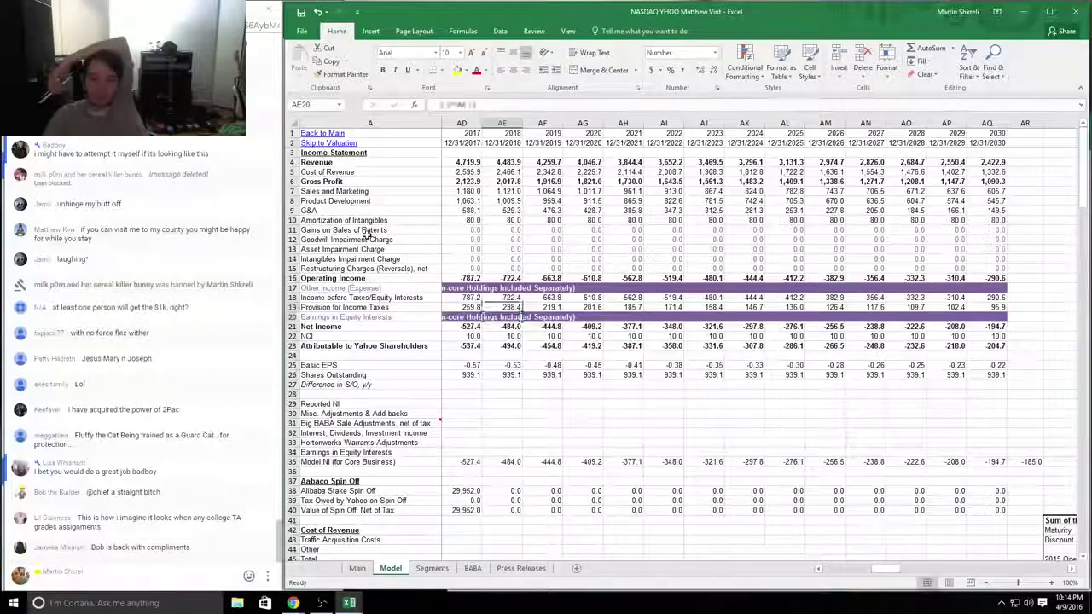
{"action": "key", "text": "Up"}
{"action": "key", "text": "Right"}
{"action": "key", "text": "Right"}
{"action": "key", "text": "Right"}
{"action": "key", "text": "Right"}
{"action": "key", "text": "Right"}
{"action": "key", "text": "Right"}
{"action": "key", "text": "Right"}
{"action": "key", "text": "Right"}
{"action": "key", "text": "Right"}
{"action": "key", "text": "Right"}
{"action": "key", "text": "Right"}
{"action": "key", "text": "Right"}
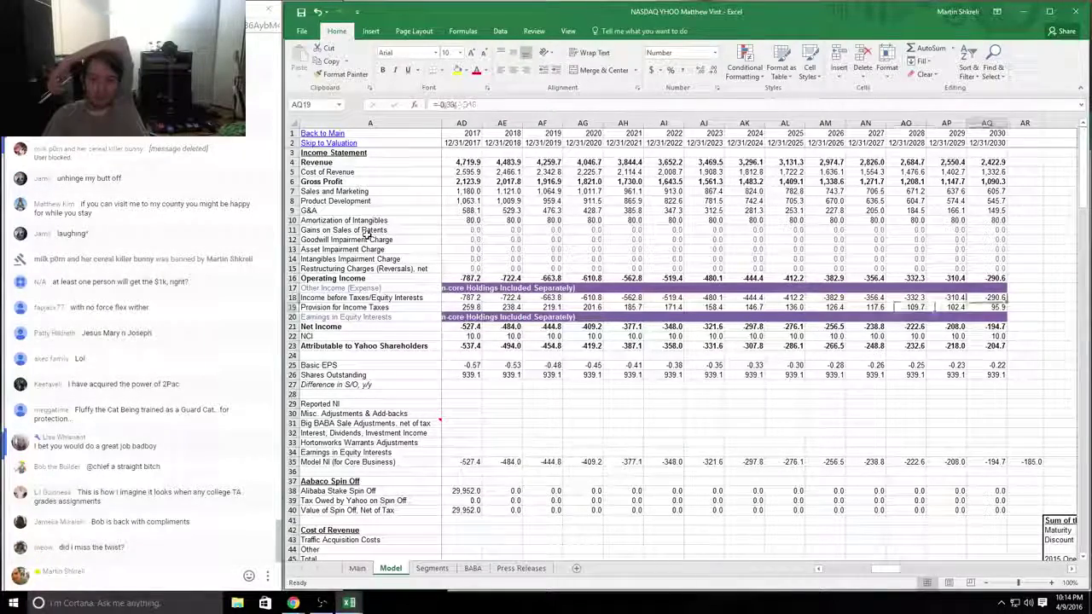
{"action": "key", "text": "Up"}
{"action": "key", "text": "Up"}
{"action": "key", "text": "Up"}
{"action": "key", "text": "Right"}
{"action": "key", "text": "Right"}
{"action": "key", "text": "Right"}
{"action": "key", "text": "Right"}
{"action": "key", "text": "Right"}
{"action": "key", "text": "Right"}
{"action": "key", "text": "Right"}
{"action": "key", "text": "Right"}
{"action": "key", "text": "Right"}
{"action": "key", "text": "Right"}
{"action": "key", "text": "Right"}
{"action": "key", "text": "Right"}
{"action": "key", "text": "Right"}
{"action": "key", "text": "Right"}
{"action": "key", "text": "Right"}
{"action": "key", "text": "Right"}
{"action": "key", "text": "Right"}
{"action": "key", "text": "Right"}
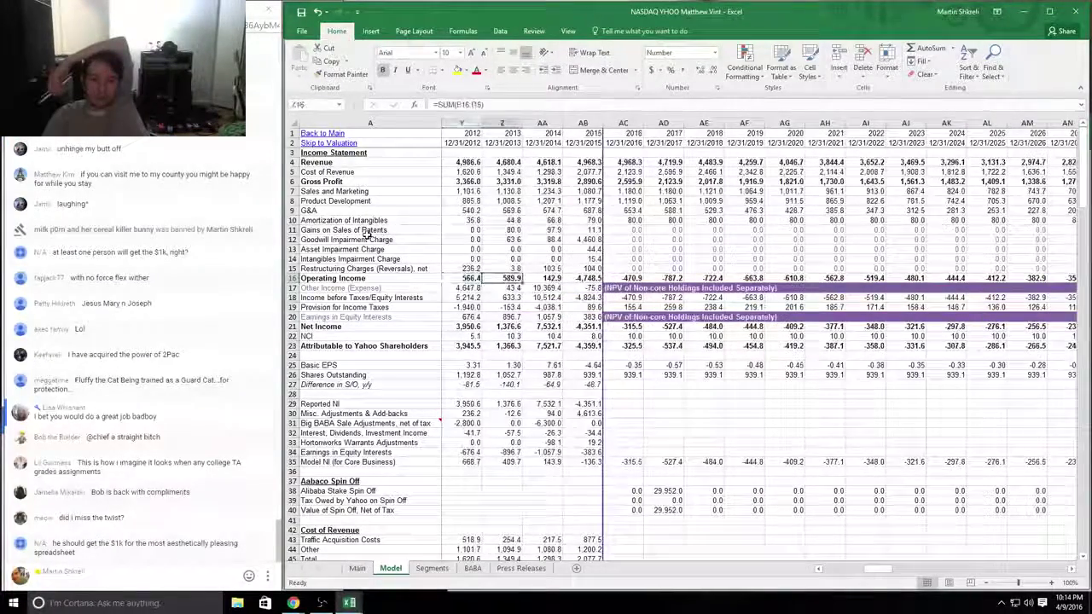
{"action": "key", "text": "Left"}
{"action": "key", "text": "Left"}
{"action": "key", "text": "Left"}
{"action": "key", "text": "Left"}
{"action": "key", "text": "Left"}
{"action": "key", "text": "Left"}
{"action": "key", "text": "Left"}
{"action": "key", "text": "Left"}
{"action": "key", "text": "Left"}
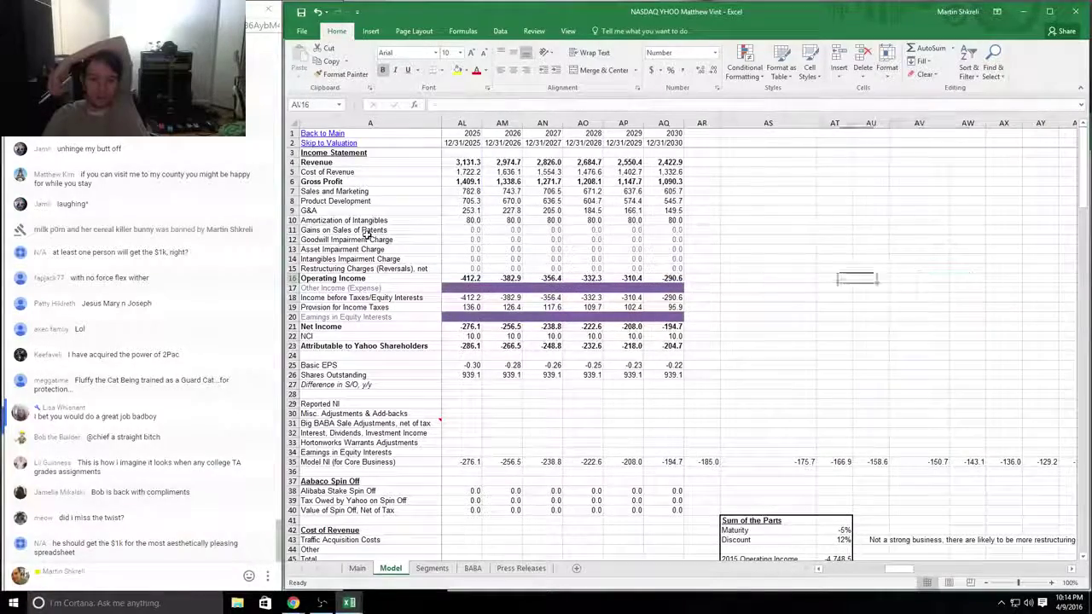
{"action": "key", "text": "Up"}
{"action": "key", "text": "Up"}
{"action": "key", "text": "Up"}
{"action": "key", "text": "Up"}
{"action": "key", "text": "Up"}
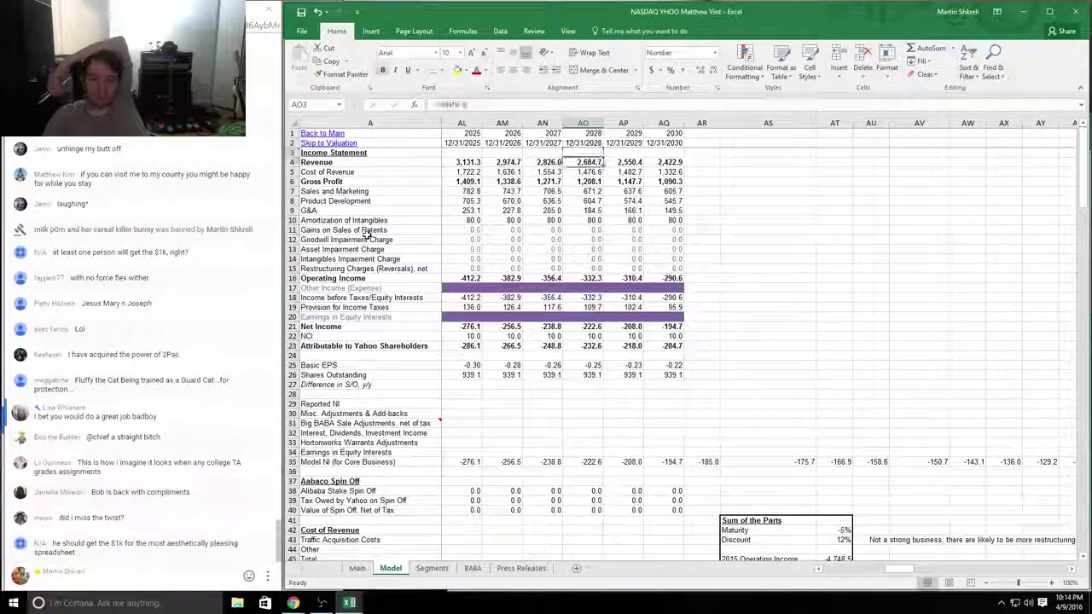
{"action": "key", "text": "Down"}
{"action": "key", "text": "Down"}
{"action": "key", "text": "Down"}
{"action": "key", "text": "Down"}
{"action": "key", "text": "Down"}
{"action": "key", "text": "Down"}
{"action": "key", "text": "Down"}
{"action": "key", "text": "Down"}
{"action": "key", "text": "Down"}
{"action": "key", "text": "Down"}
{"action": "key", "text": "Down"}
{"action": "key", "text": "Down"}
{"action": "key", "text": "Down"}
{"action": "key", "text": "Down"}
{"action": "key", "text": "Down"}
{"action": "key", "text": "Down"}
{"action": "key", "text": "Down"}
{"action": "key", "text": "Down"}
{"action": "key", "text": "Down"}
{"action": "key", "text": "Down"}
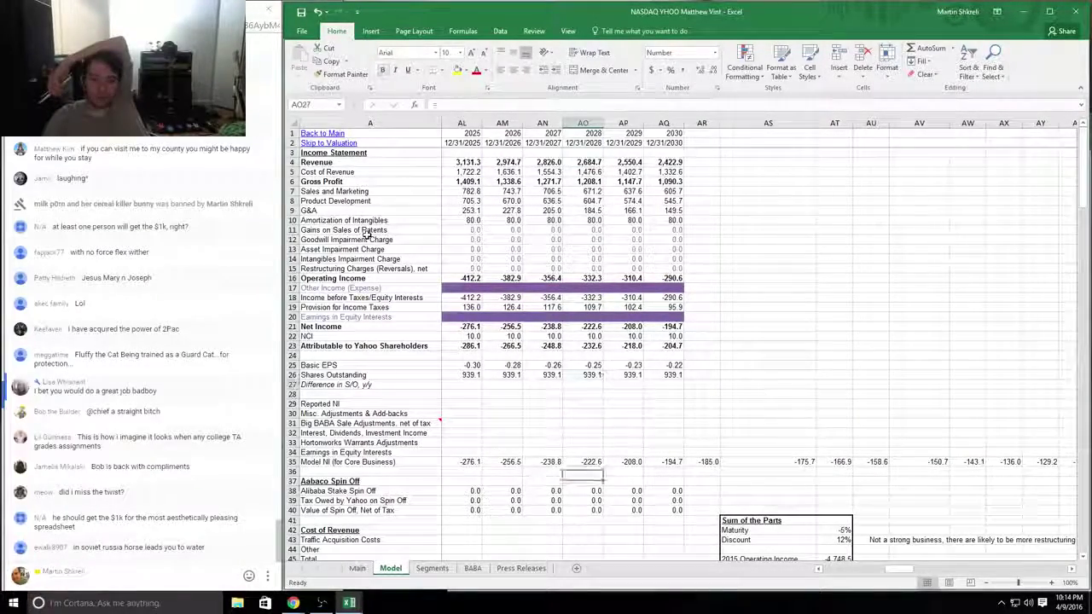
{"action": "key", "text": "Escape"}
Step: Inspect the 2028 revenue growth and 2016 gross margin formulas
{"action": "scroll", "coordinate": [367, 234], "scroll_direction": "down", "scroll_amount": 8}
{"action": "key", "text": "Down"}
{"action": "key", "text": "Down"}
{"action": "key", "text": "Down"}
{"action": "key", "text": "Down"}
{"action": "key", "text": "Down"}
{"action": "key", "text": "Down"}
{"action": "key", "text": "Down"}
{"action": "key", "text": "Down"}
{"action": "key", "text": "Down"}
{"action": "key", "text": "Down"}
{"action": "key", "text": "Down"}
{"action": "key", "text": "Down"}
{"action": "key", "text": "Down"}
{"action": "key", "text": "Down"}
{"action": "key", "text": "Down"}
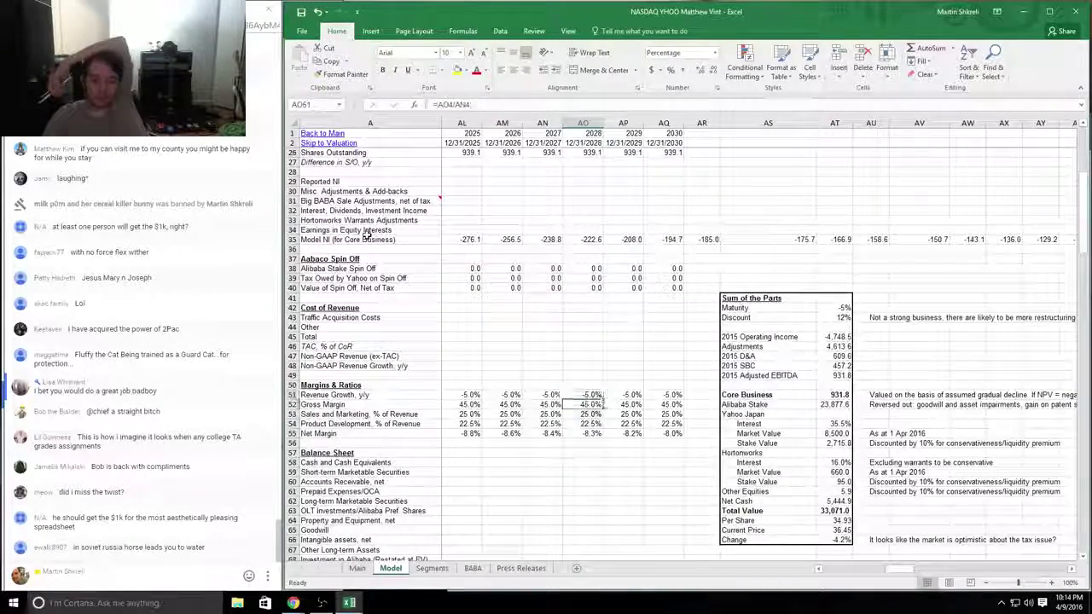
{"action": "key", "text": "Down"}
{"action": "key", "text": "Left"}
{"action": "key", "text": "Left"}
{"action": "key", "text": "Left"}
{"action": "key", "text": "Left"}
{"action": "key", "text": "Left"}
{"action": "key", "text": "Left"}
{"action": "key", "text": "Left"}
{"action": "key", "text": "Left"}
{"action": "key", "text": "Left"}
{"action": "key", "text": "Left"}
{"action": "key", "text": "Left"}
{"action": "key", "text": "Left"}
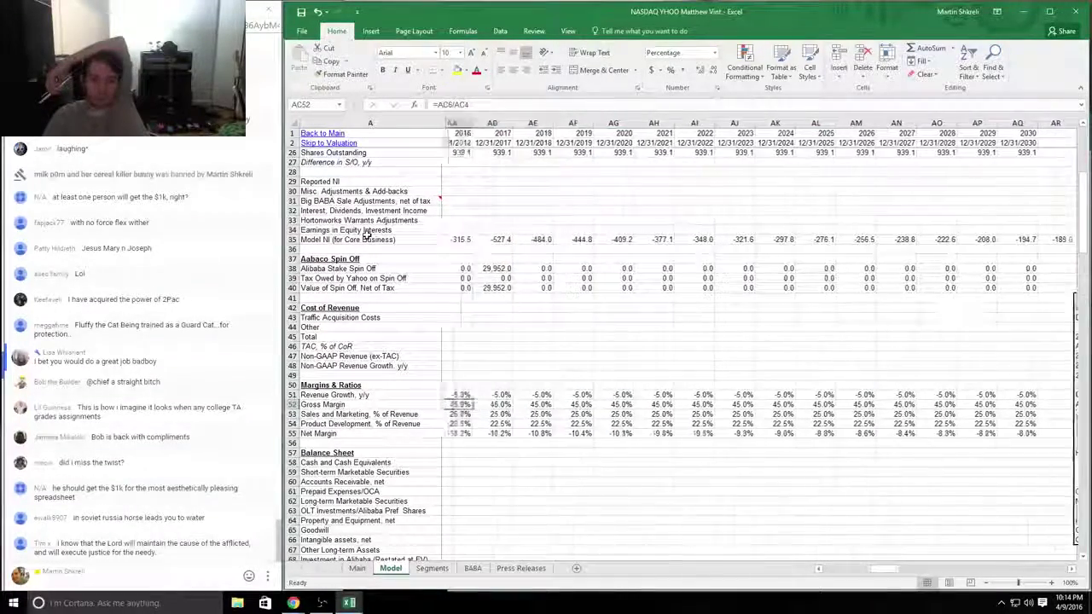
Step: Review the Sum of the Parts table: its comments, the 33,071.0 Total Value formula and 8,500 Yahoo Japan value
{"action": "key", "text": "Right"}
{"action": "key", "text": "Right"}
{"action": "key", "text": "Right"}
{"action": "key", "text": "Right"}
{"action": "key", "text": "Right"}
{"action": "key", "text": "Right"}
{"action": "key", "text": "Right"}
{"action": "key", "text": "Right"}
{"action": "key", "text": "Right"}
{"action": "key", "text": "Right"}
{"action": "key", "text": "Right"}
{"action": "key", "text": "Right"}
{"action": "key", "text": "Right"}
{"action": "key", "text": "Right"}
{"action": "key", "text": "Right"}
{"action": "key", "text": "Right"}
{"action": "key", "text": "Right"}
{"action": "key", "text": "Right"}
{"action": "key", "text": "Right"}
{"action": "key", "text": "Right"}
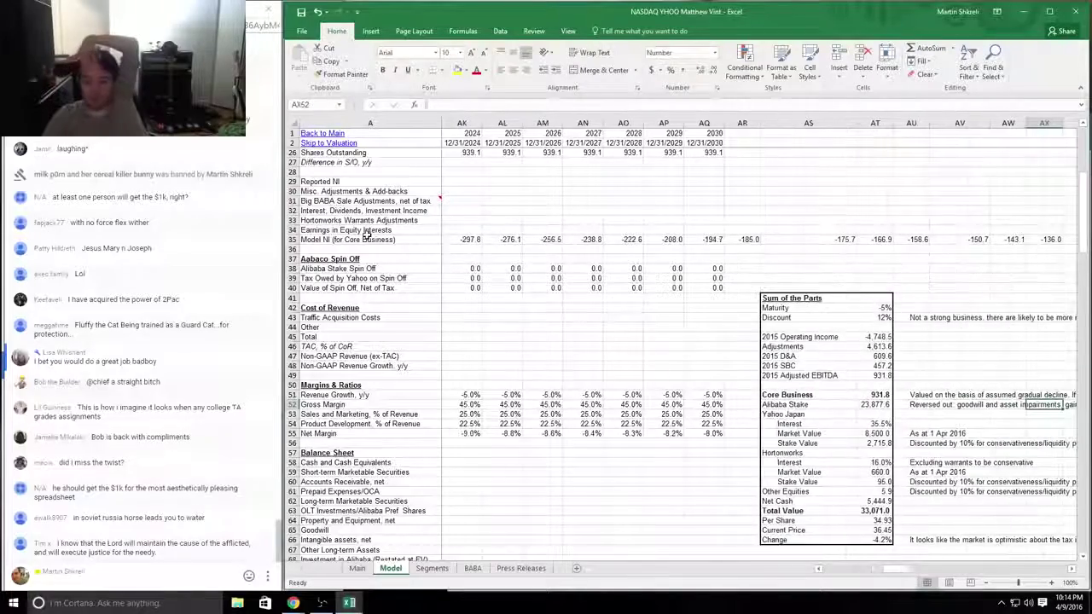
{"action": "key", "text": "Right"}
{"action": "key", "text": "Right"}
{"action": "key", "text": "Right"}
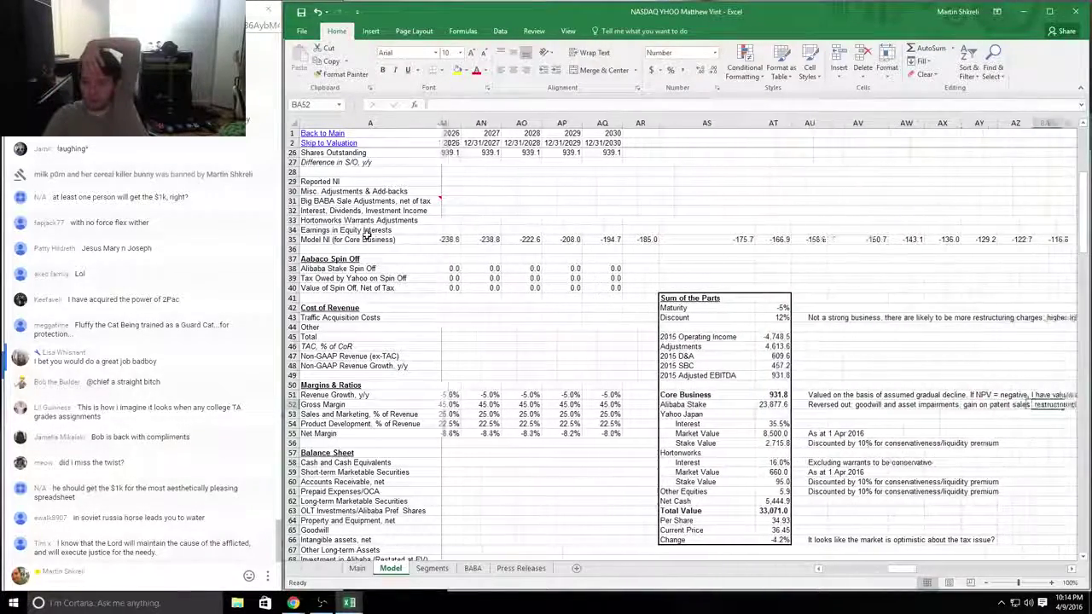
{"action": "key", "text": "Down"}
{"action": "key", "text": "Down"}
{"action": "key", "text": "Down"}
{"action": "key", "text": "Down"}
{"action": "key", "text": "Down"}
{"action": "key", "text": "Down"}
{"action": "key", "text": "Down"}
{"action": "key", "text": "Down"}
{"action": "key", "text": "Down"}
{"action": "key", "text": "Down"}
{"action": "key", "text": "Down"}
{"action": "key", "text": "Down"}
{"action": "key", "text": "Down"}
{"action": "key", "text": "Down"}
{"action": "key", "text": "Down"}
{"action": "key", "text": "Down"}
{"action": "key", "text": "Down"}
{"action": "key", "text": "Down"}
{"action": "key", "text": "Down"}
{"action": "key", "text": "Down"}
{"action": "key", "text": "Down"}
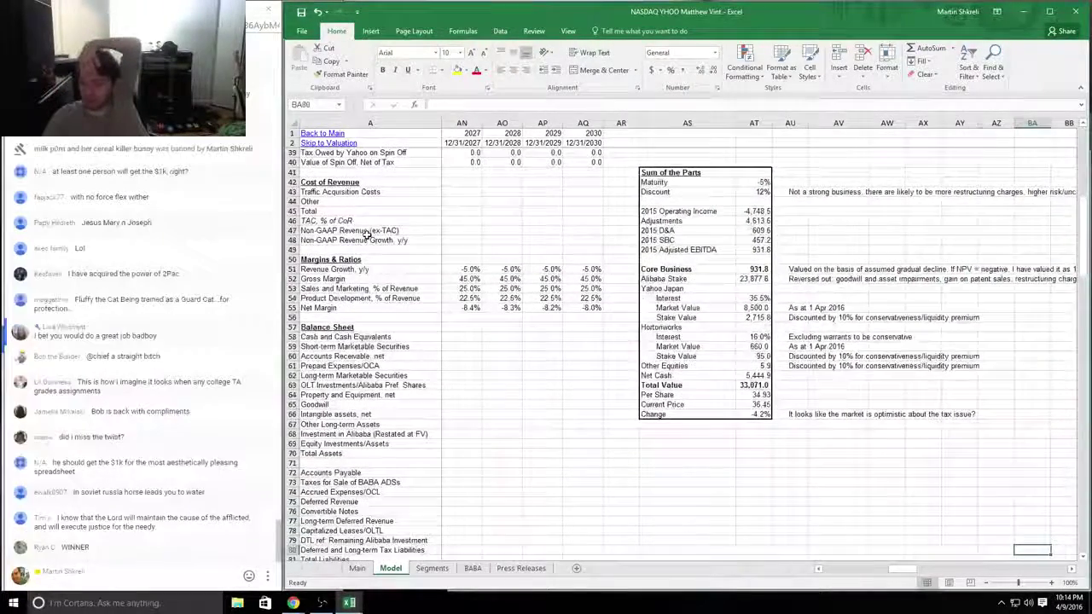
{"action": "key", "text": "Left"}
{"action": "key", "text": "Left"}
{"action": "key", "text": "Left"}
{"action": "key", "text": "Left"}
{"action": "key", "text": "Left"}
{"action": "key", "text": "Left"}
{"action": "key", "text": "Left"}
{"action": "key", "text": "Up"}
{"action": "key", "text": "Up"}
{"action": "key", "text": "Up"}
{"action": "key", "text": "Up"}
{"action": "key", "text": "Up"}
{"action": "key", "text": "Up"}
{"action": "key", "text": "Up"}
{"action": "key", "text": "Up"}
{"action": "key", "text": "Up"}
{"action": "key", "text": "Up"}
{"action": "key", "text": "Up"}
{"action": "key", "text": "Up"}
{"action": "key", "text": "Up"}
{"action": "key", "text": "Up"}
{"action": "key", "text": "Up"}
{"action": "key", "text": "Up"}
{"action": "key", "text": "Up"}
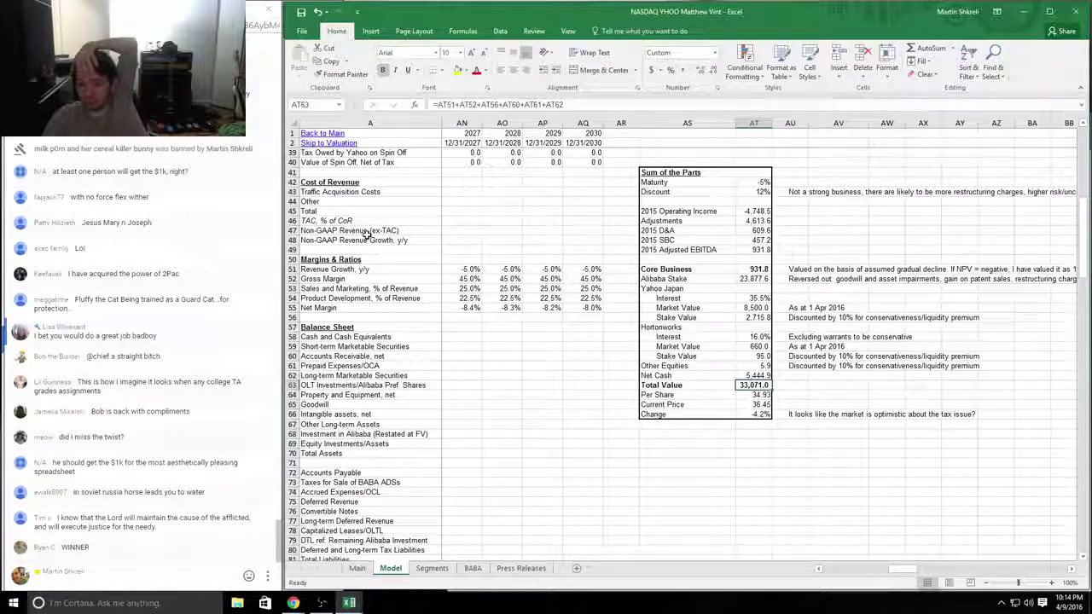
{"action": "key", "text": "Up"}
{"action": "key", "text": "Up"}
{"action": "key", "text": "Up"}
{"action": "key", "text": "Up"}
{"action": "key", "text": "Up"}
{"action": "key", "text": "Up"}
{"action": "key", "text": "Up"}
{"action": "key", "text": "Up"}
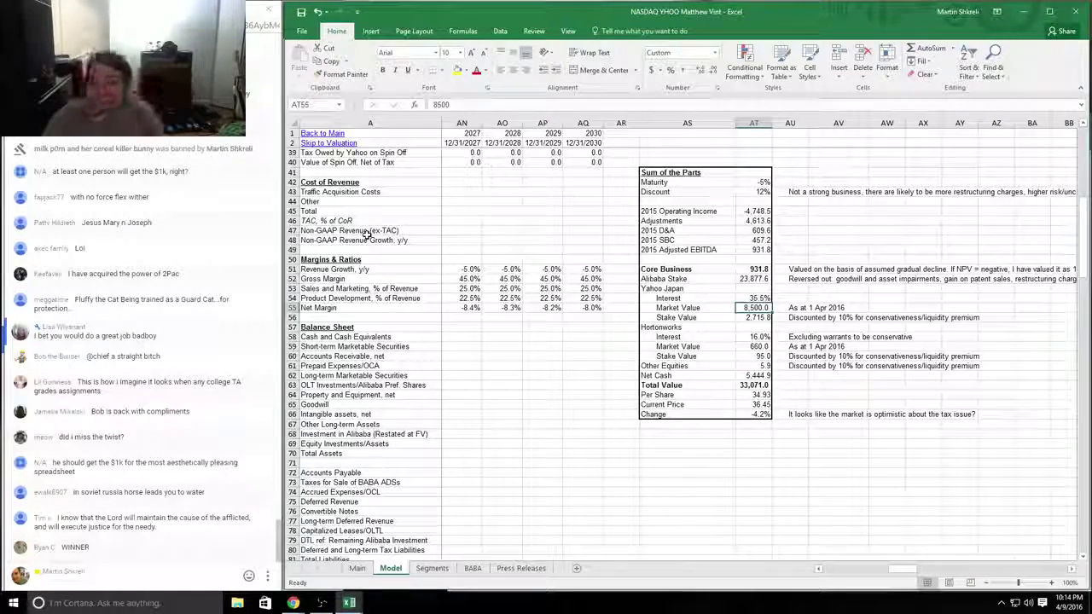
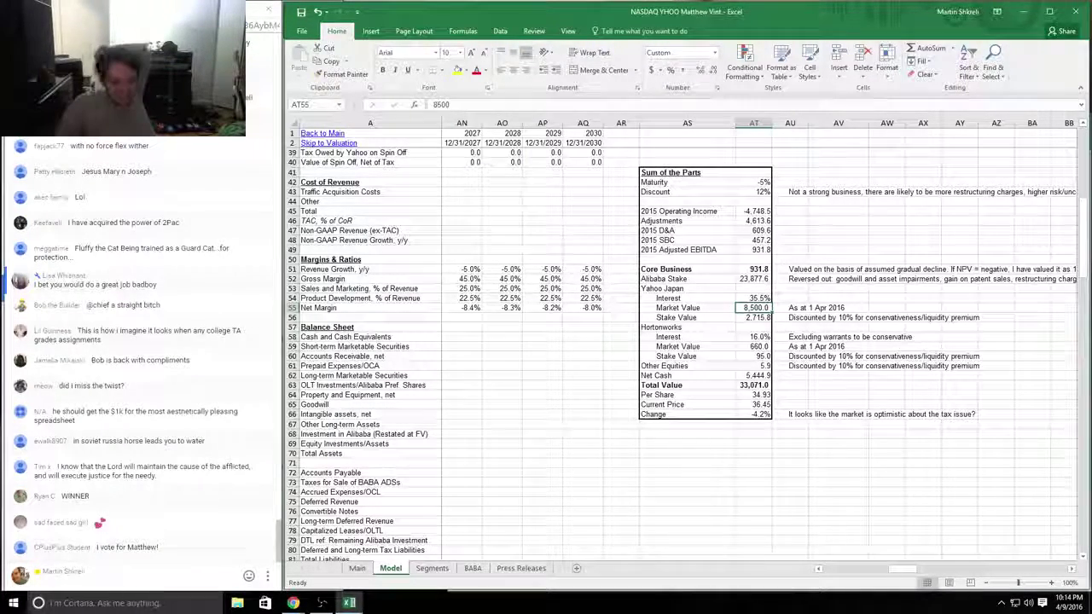
Step: Block the user who posted the chat message
{"action": "left_click", "coordinate": [220, 527]}
{"action": "left_click", "coordinate": [267, 529]}
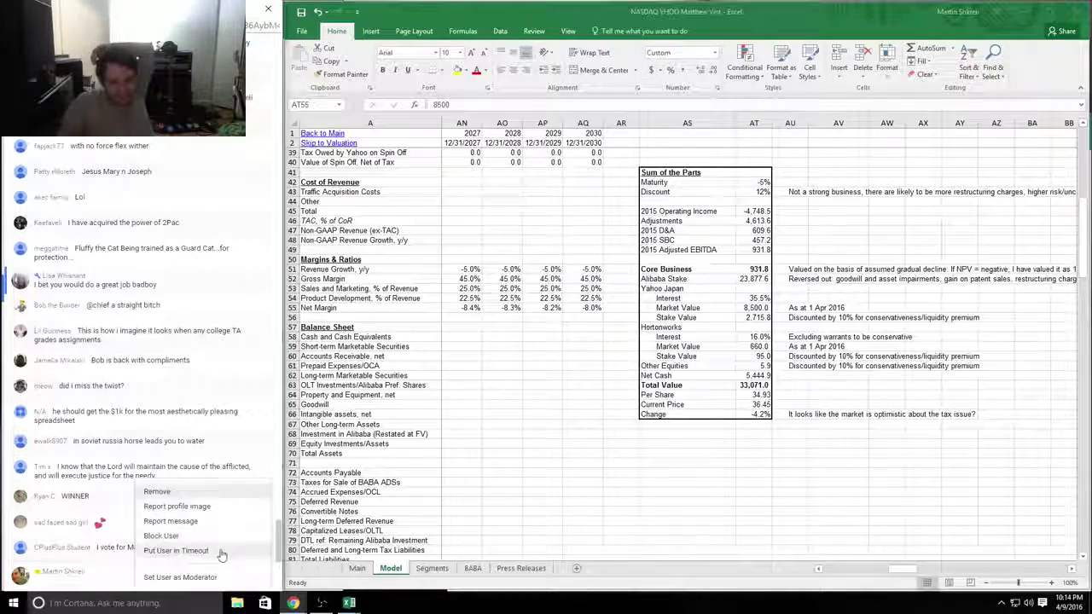
{"action": "left_click", "coordinate": [753, 308]}
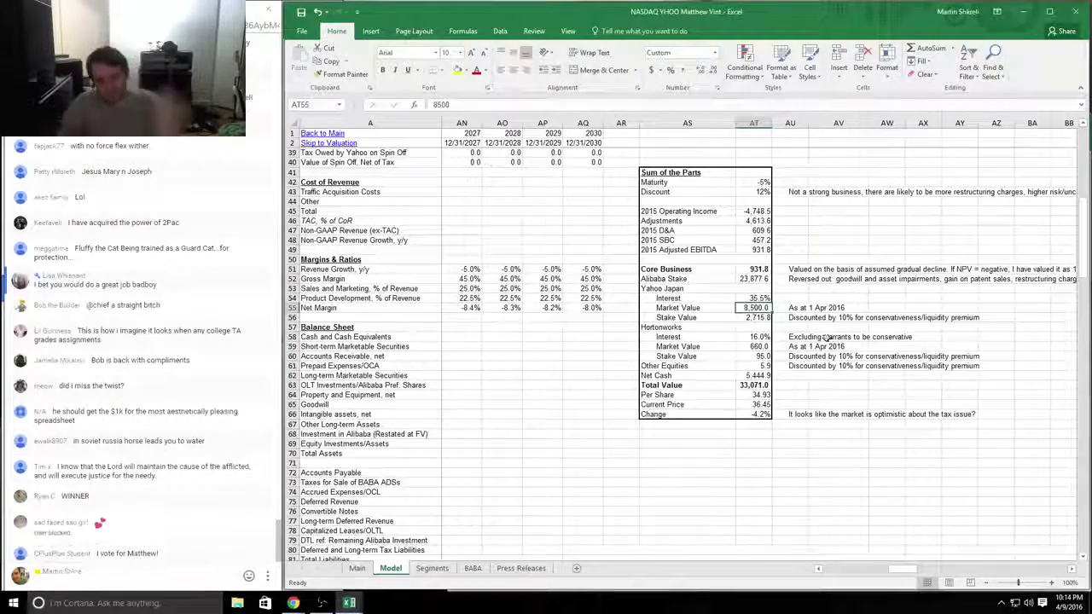
Step: Locate and select the Yahoo Japan stake value figure in the model
{"action": "scroll", "coordinate": [993, 346], "scroll_direction": "up", "scroll_amount": 10}
{"action": "scroll", "coordinate": [836, 331], "scroll_direction": "down", "scroll_amount": 4}
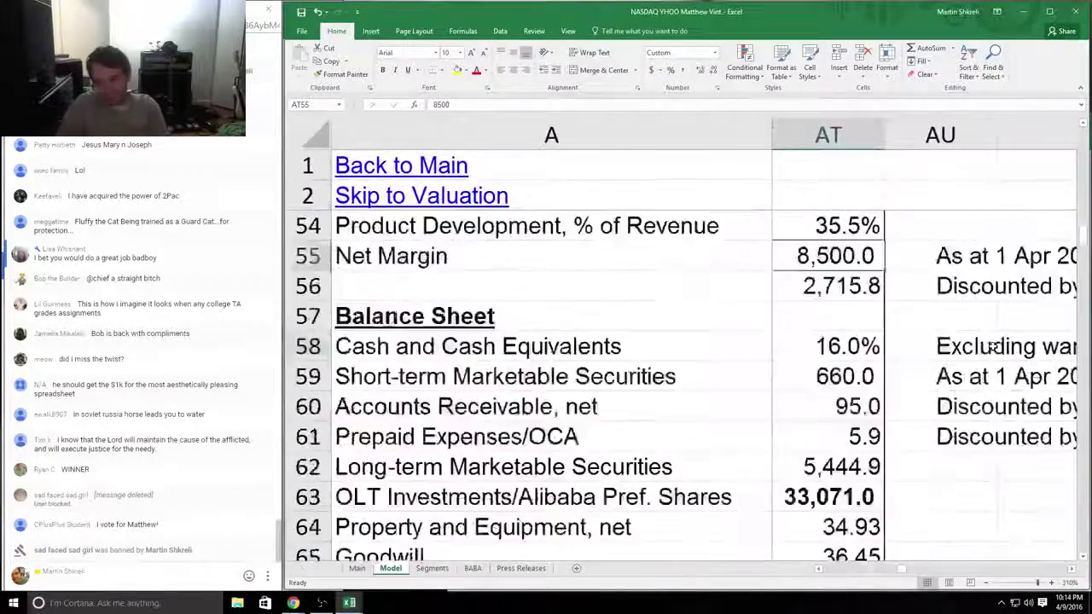
{"action": "scroll", "coordinate": [836, 324], "scroll_direction": "down", "scroll_amount": 3, "text": "ctrl"}
{"action": "scroll", "coordinate": [829, 310], "scroll_direction": "down", "scroll_amount": 5, "text": "ctrl"}
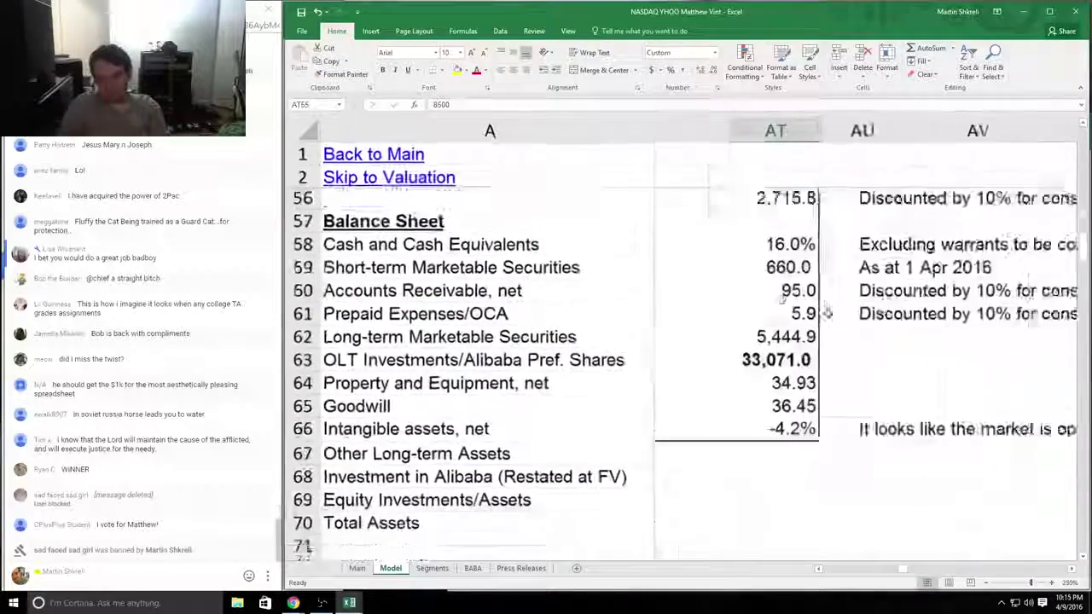
{"action": "key", "text": "Left"}
{"action": "key", "text": "Left"}
{"action": "scroll", "coordinate": [906, 309], "scroll_direction": "up", "scroll_amount": 3}
{"action": "scroll", "coordinate": [905, 309], "scroll_direction": "up", "scroll_amount": 2}
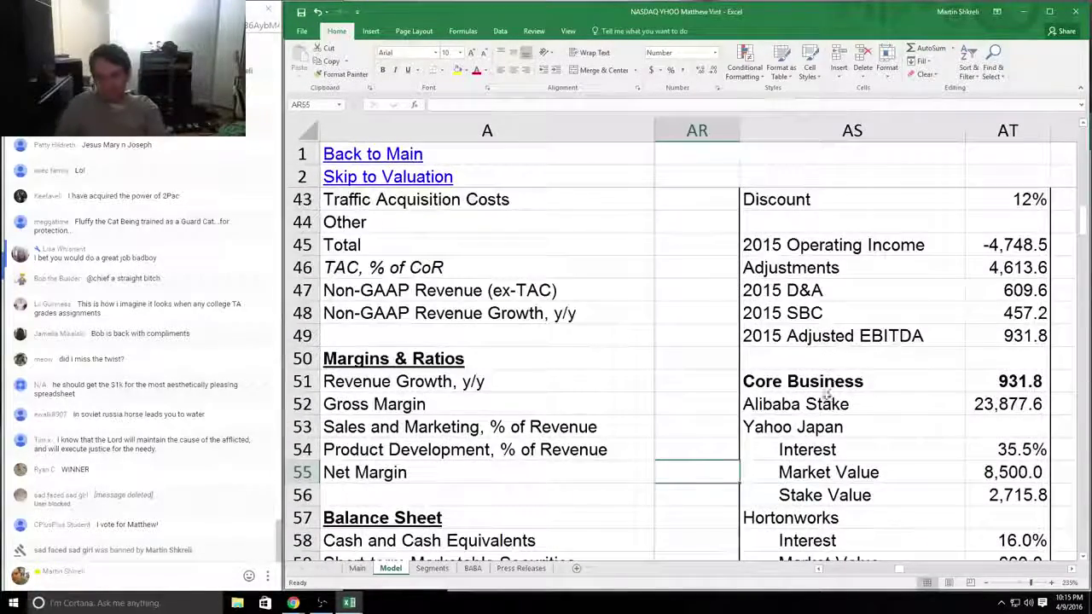
{"action": "left_click_drag", "start_coordinate": [853, 427], "coordinate": [1031, 484]}
{"action": "left_click", "coordinate": [1030, 486]}
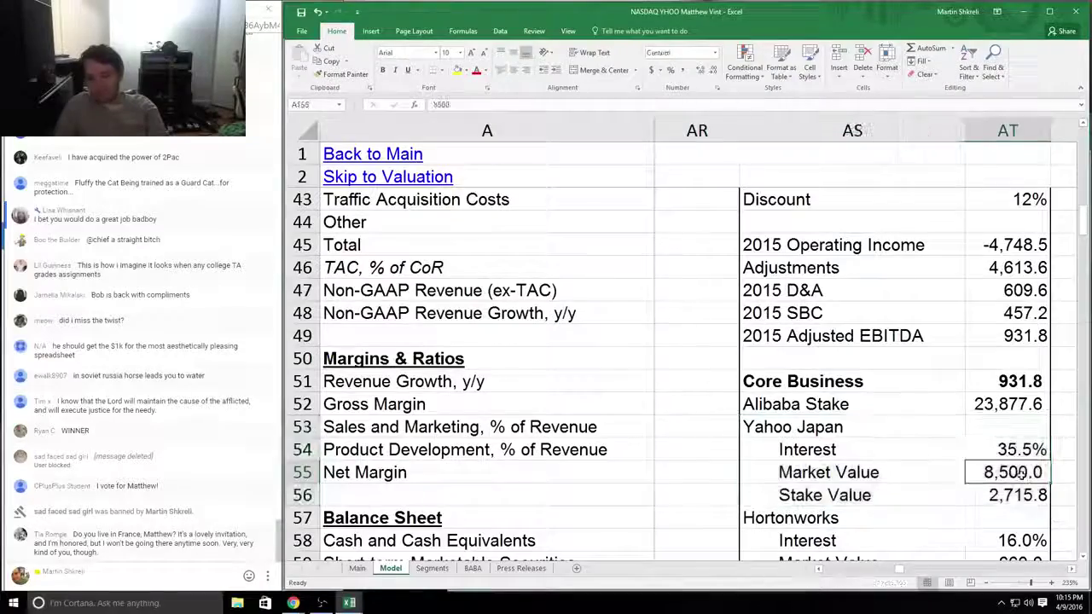
Step: Review the stake value row, its note, and the per-share and current price figures
{"action": "scroll", "coordinate": [900, 486], "scroll_direction": "right", "scroll_amount": 1}
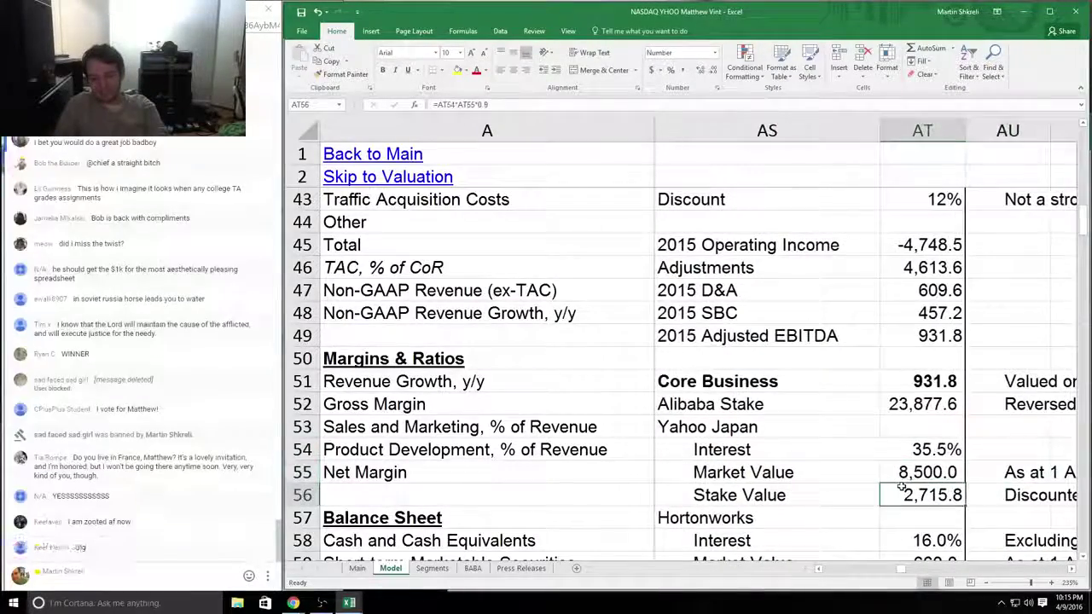
{"action": "scroll", "coordinate": [902, 459], "scroll_direction": "down", "scroll_amount": 4}
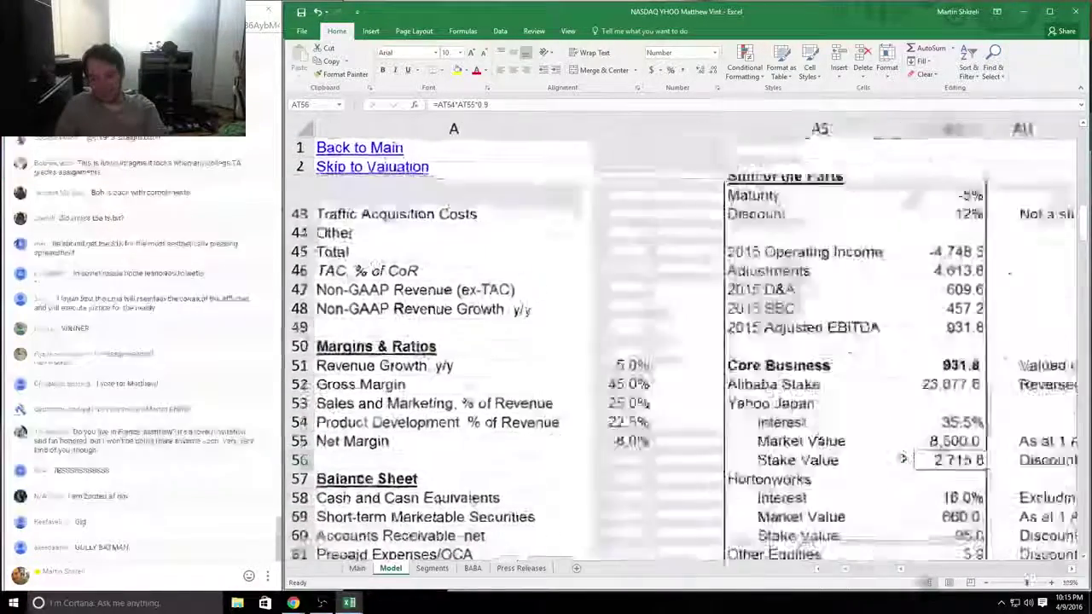
{"action": "scroll", "coordinate": [902, 459], "scroll_direction": "down", "scroll_amount": 4}
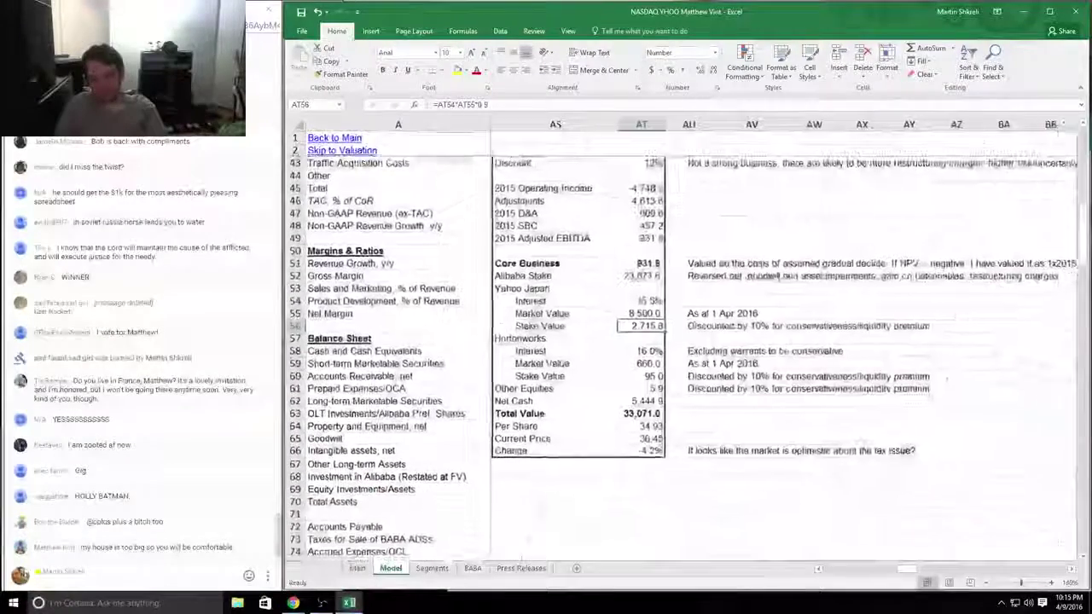
{"action": "left_click_drag", "start_coordinate": [883, 325], "coordinate": [861, 365]}
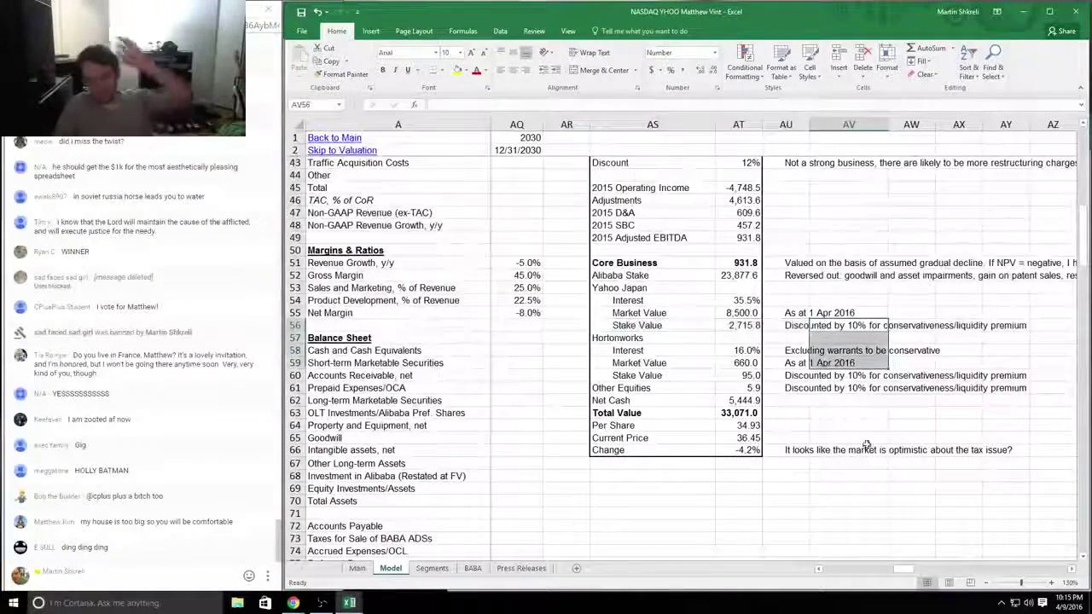
{"action": "left_click_drag", "start_coordinate": [739, 425], "coordinate": [641, 437]}
Step: Repoint the Total Value formula from AT56 to AT55, Yahoo Japan's full market value
{"action": "double_click", "coordinate": [738, 425]}
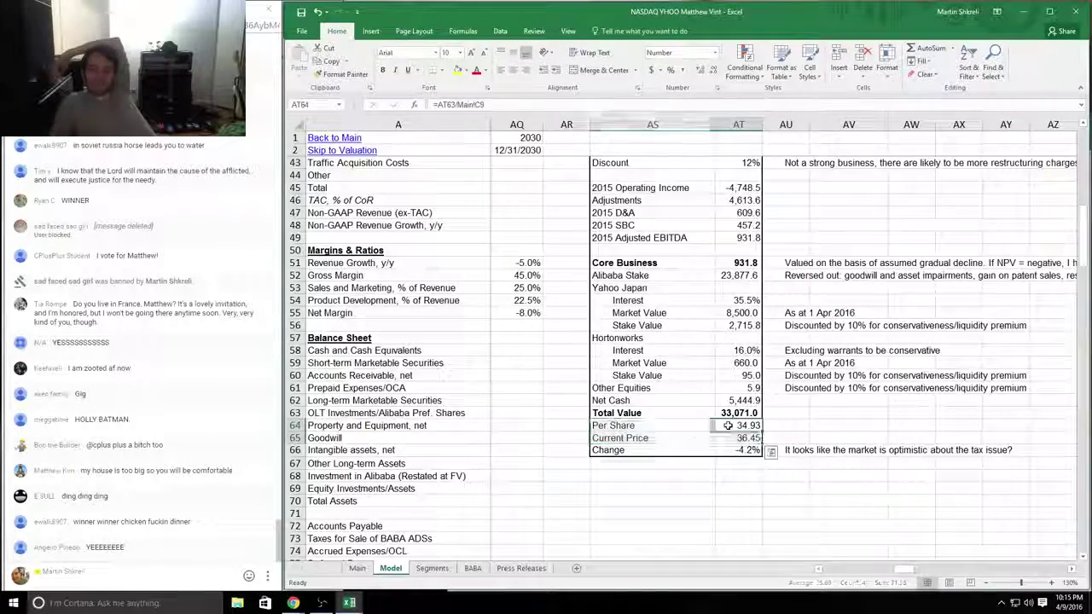
{"action": "double_click", "coordinate": [742, 413]}
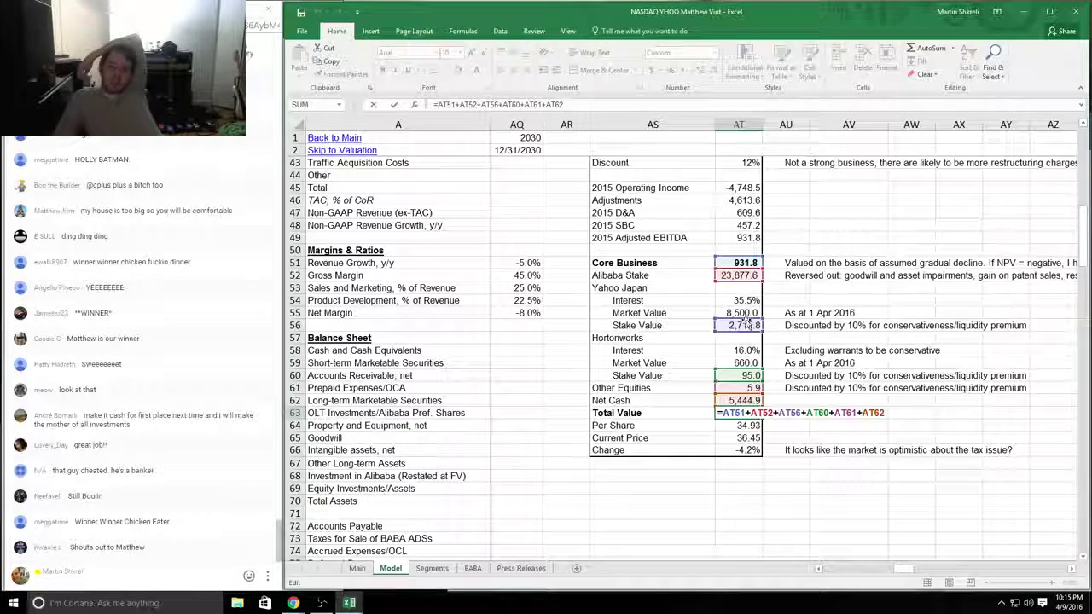
{"action": "left_click", "coordinate": [742, 313]}
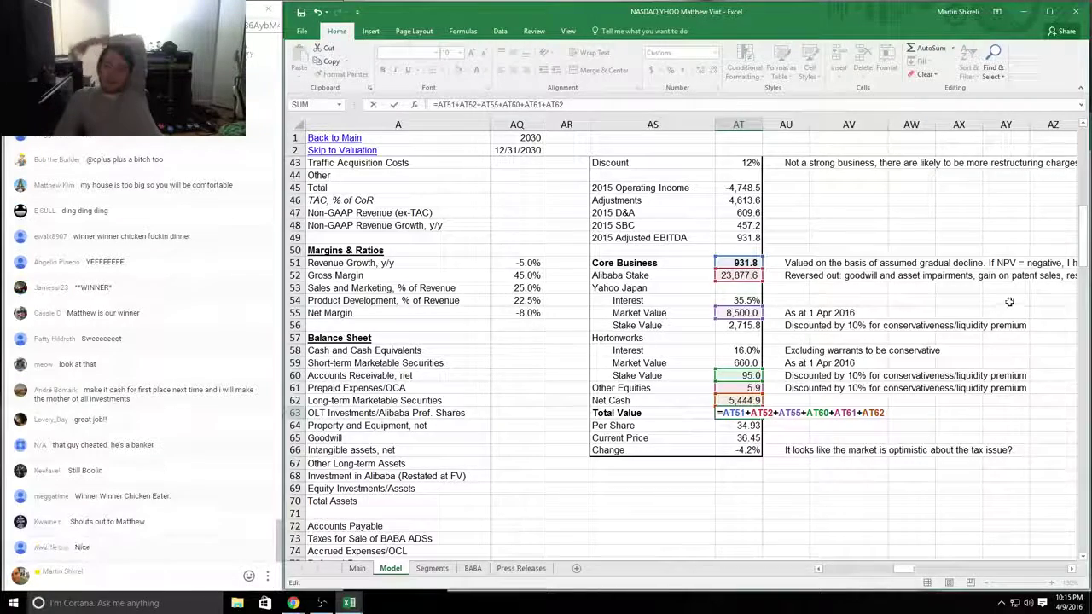
{"action": "key", "text": "Tab"}
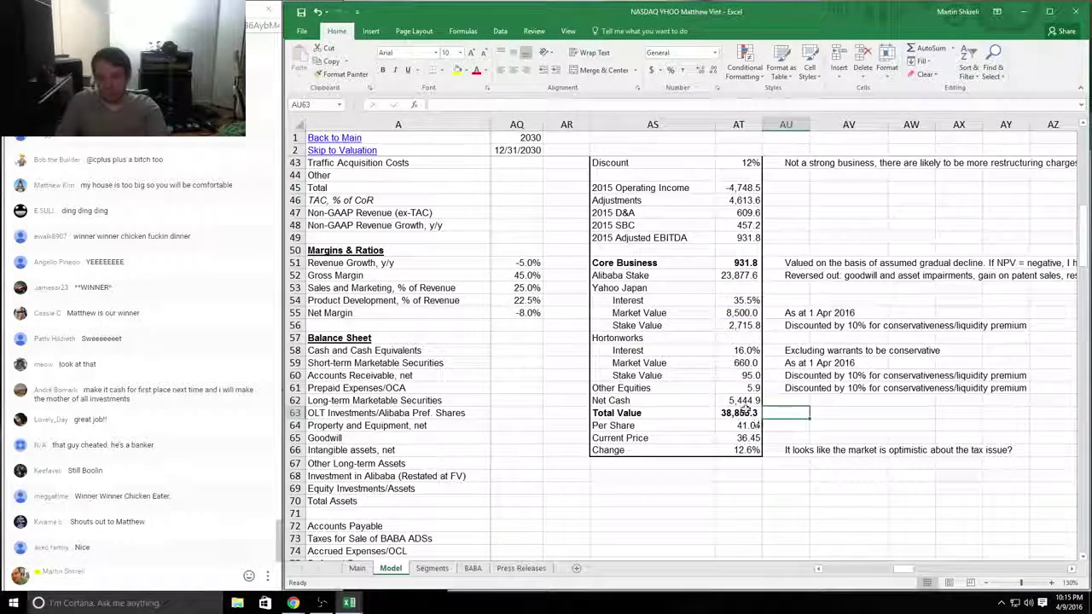
{"action": "left_click", "coordinate": [747, 413]}
Step: In Book1, rate C11 'A-' and comment 'Pretty good--use mark-to-market not deeply discounted price for Yahoo Japan.'
{"action": "key", "text": "alt+Tab"}
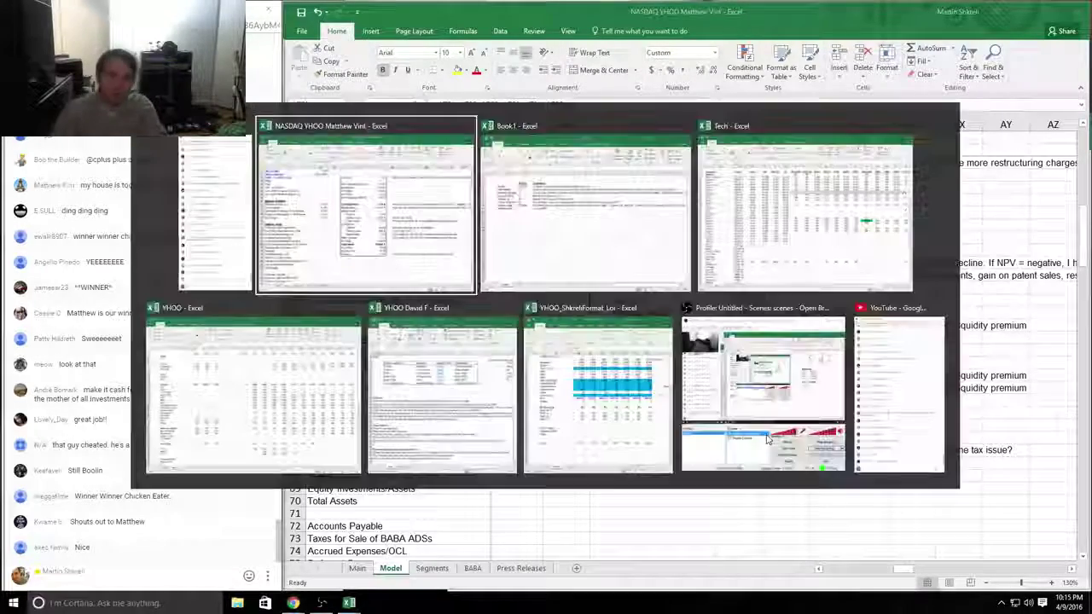
{"action": "type", "text": "A-"}
{"action": "key", "text": "Return"}
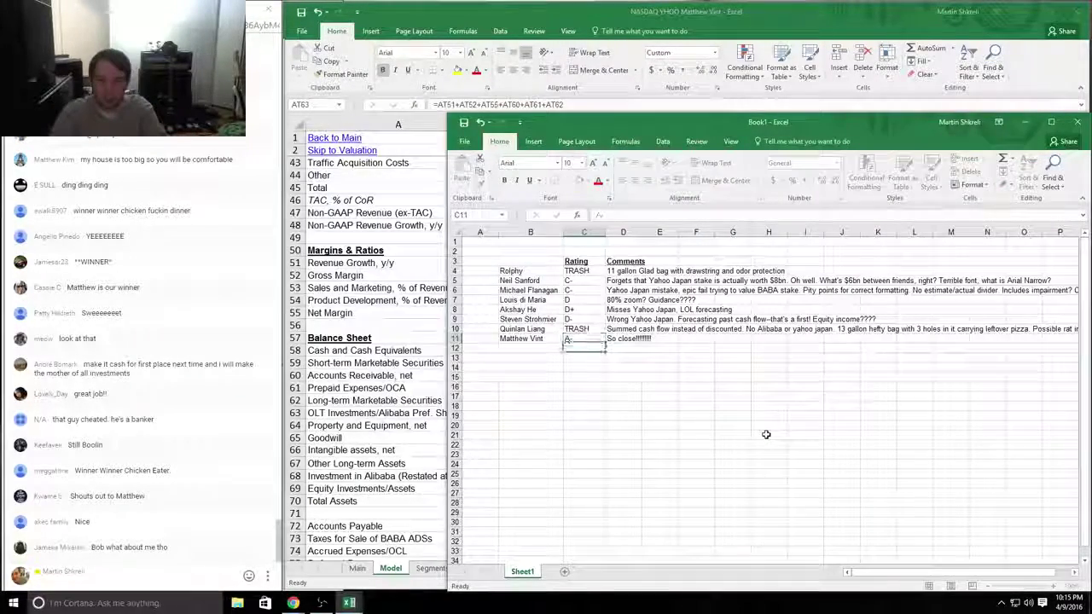
{"action": "key", "text": "Up"}
{"action": "key", "text": "Right"}
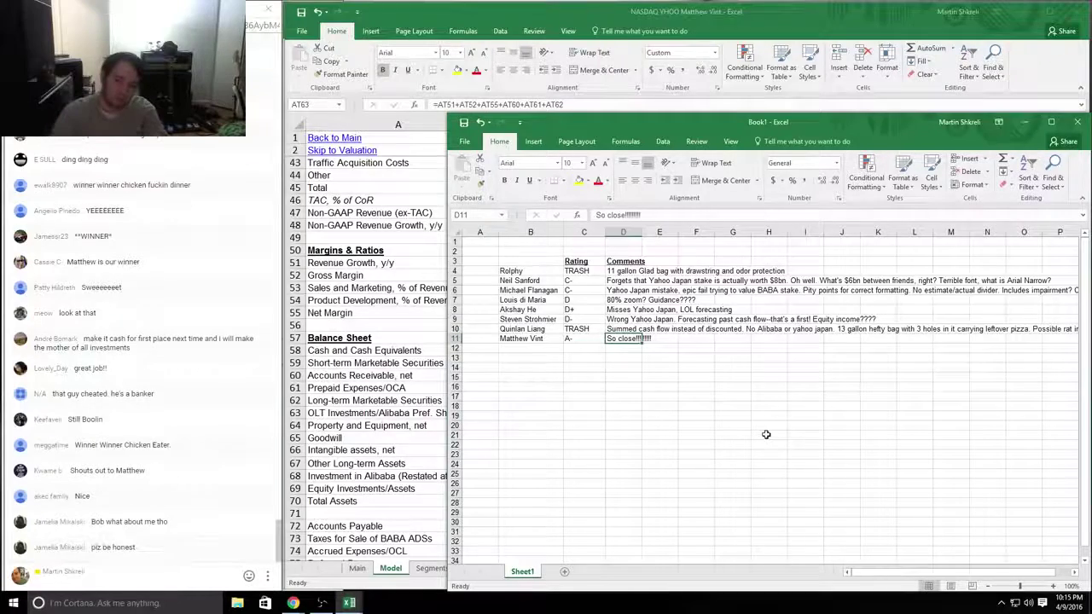
{"action": "type", "text": "Pretty g"}
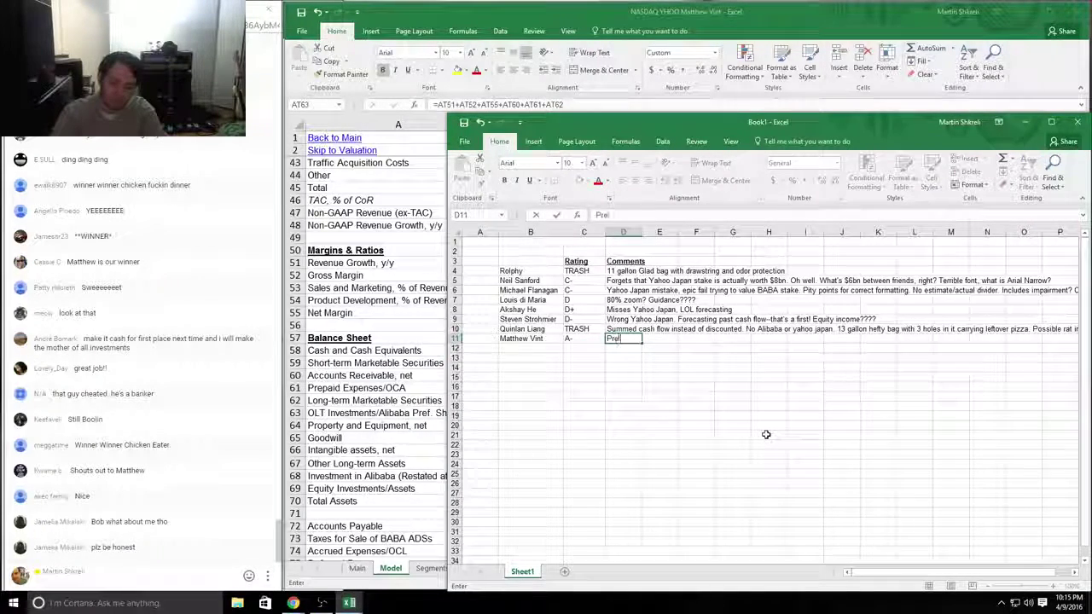
{"action": "type", "text": "ood--use mar"}
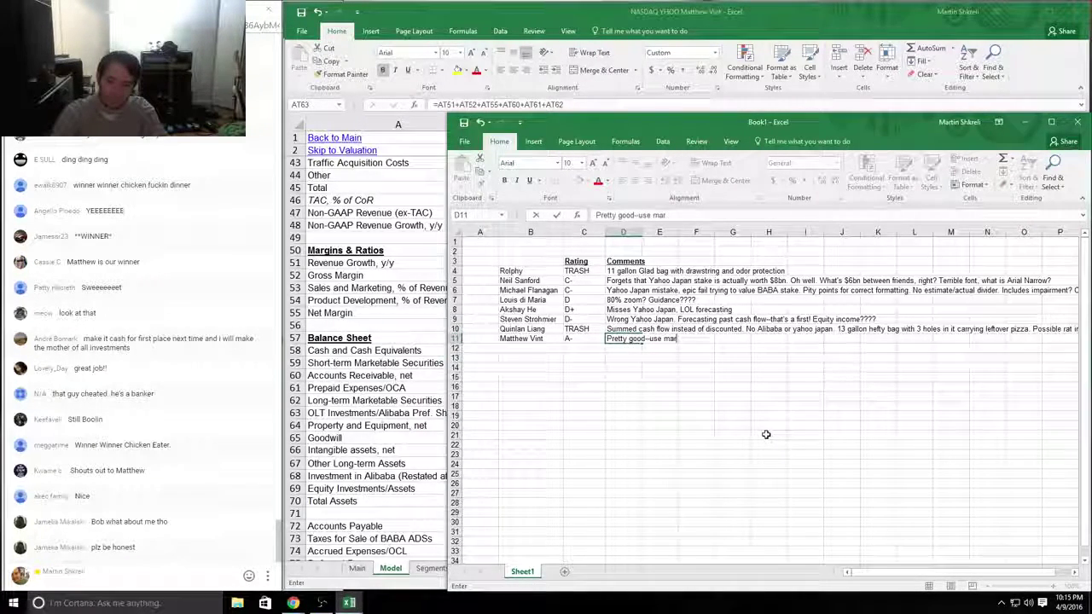
{"action": "type", "text": "k-to-m"}
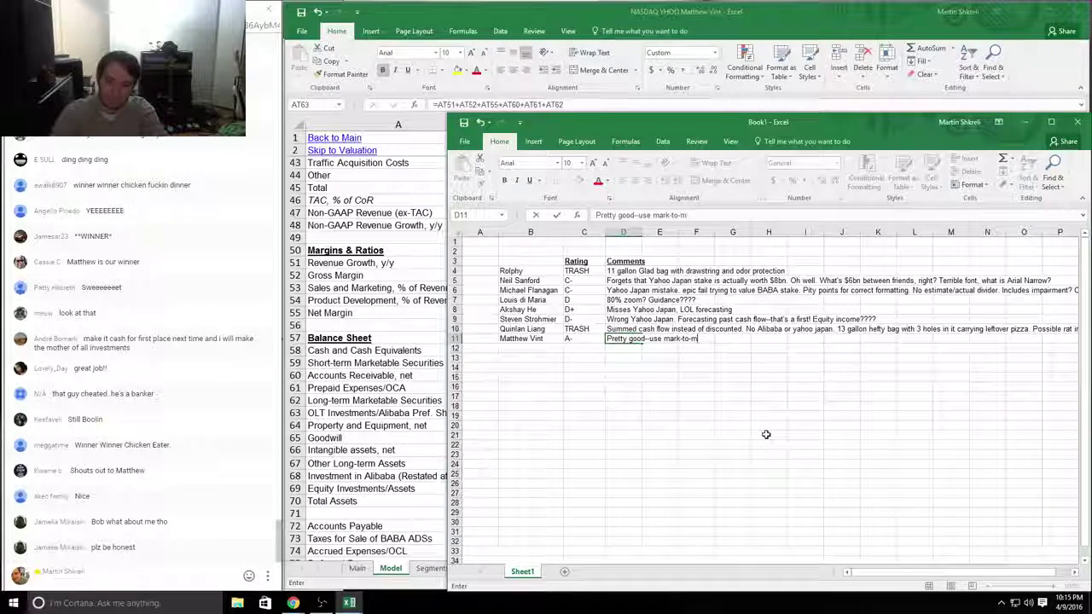
{"action": "type", "text": "arket not deeply discou"}
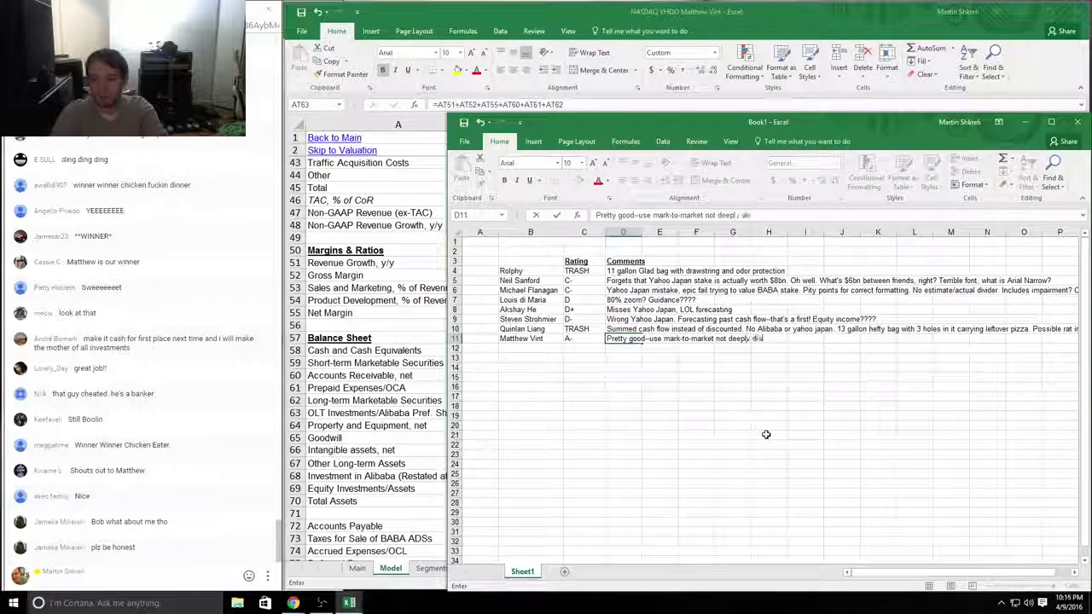
{"action": "type", "text": "nted p"}
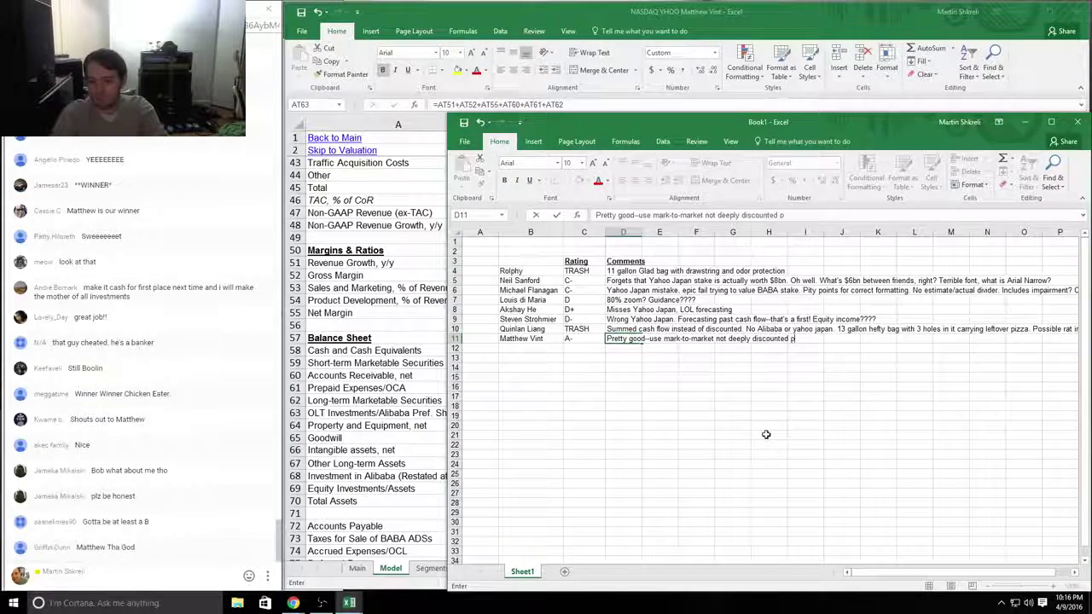
{"action": "type", "text": "rice for Yahoo Ja"}
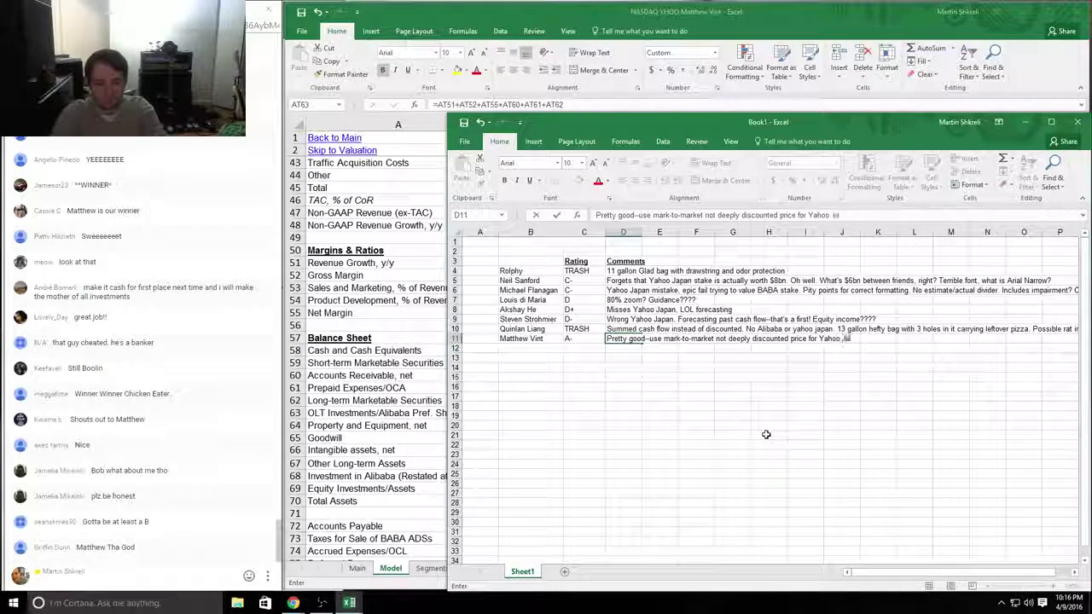
{"action": "type", "text": "pan."}
{"action": "key", "text": "Return"}
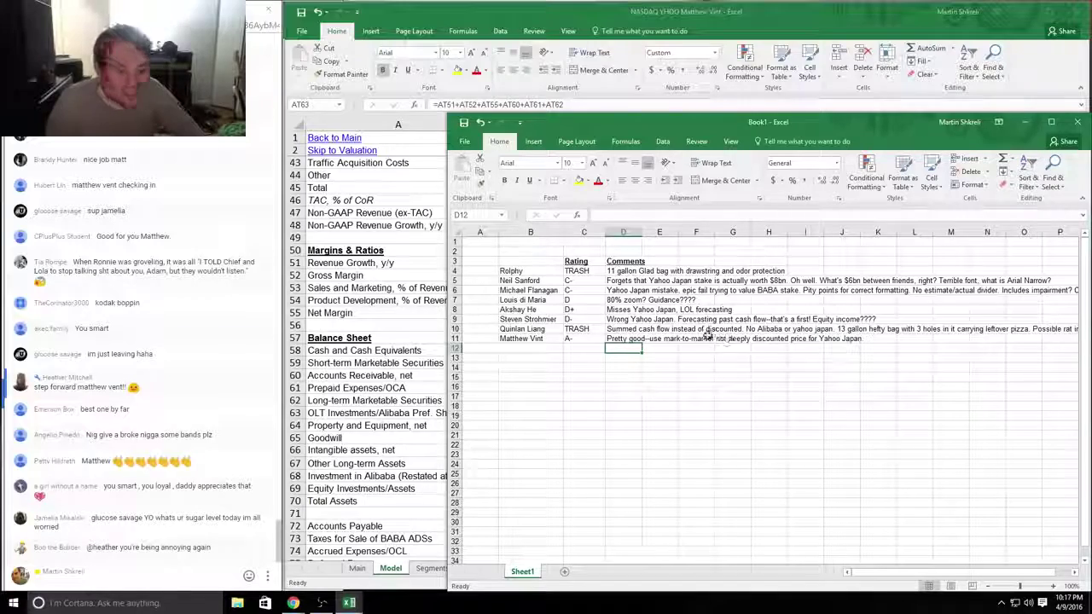
Step: Check the Q415 goodwill impairment charge on the YHOO income statement
{"action": "left_click_drag", "start_coordinate": [698, 331], "coordinate": [699, 335]}
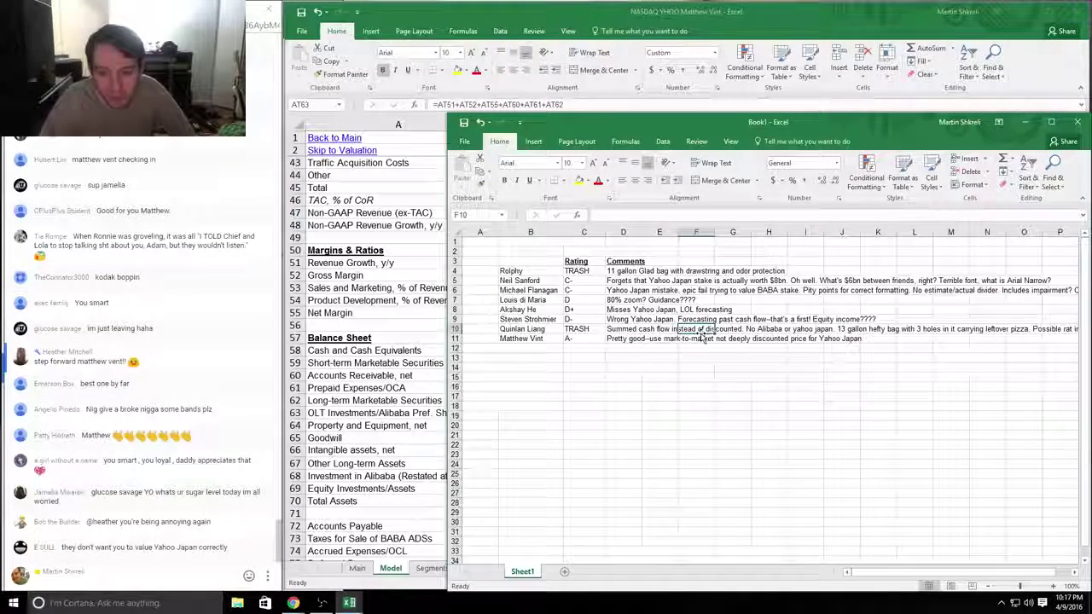
{"action": "key", "text": "ctrl+Home"}
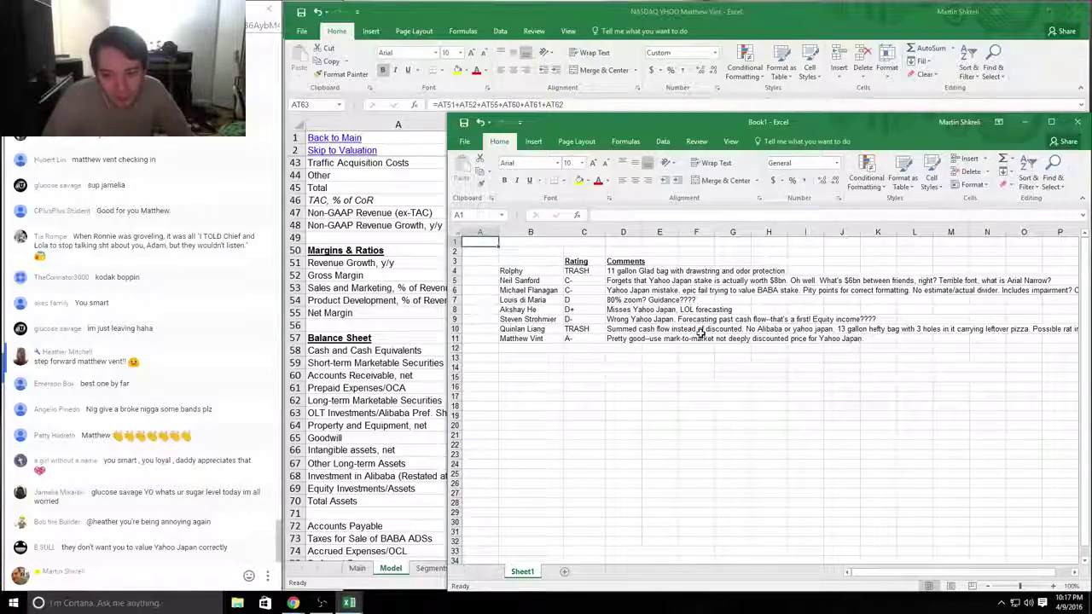
{"action": "key", "text": "alt+Tab"}
{"action": "key", "text": "ctrl+Home"}
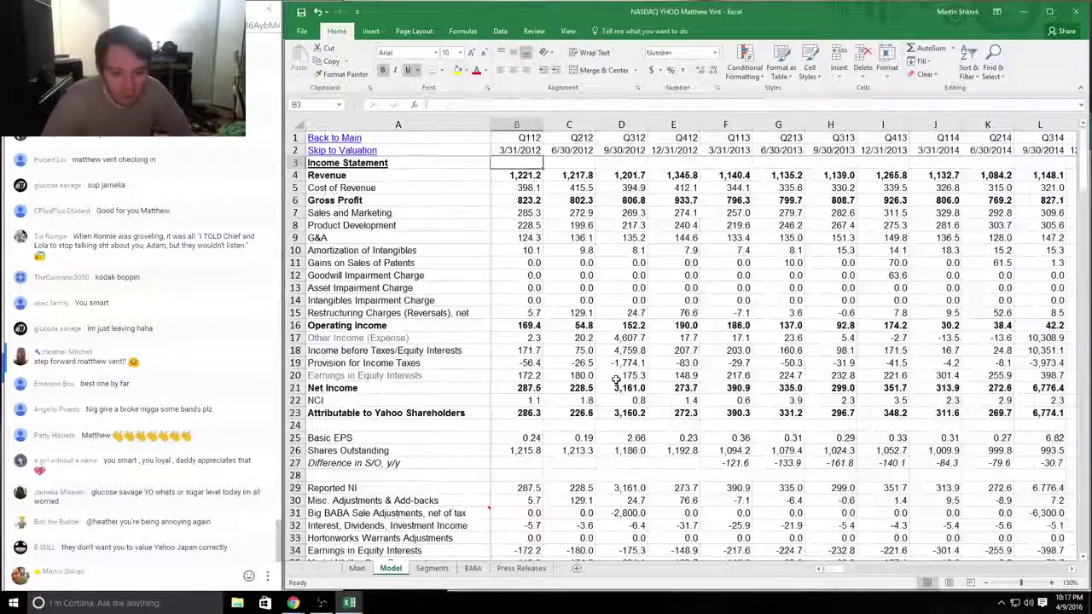
{"action": "key", "text": "Down"}
{"action": "key", "text": "Right"}
{"action": "key", "text": "Right"}
{"action": "key", "text": "Right"}
{"action": "key", "text": "Right"}
{"action": "key", "text": "Right"}
{"action": "key", "text": "Right"}
{"action": "key", "text": "Right"}
{"action": "key", "text": "Right"}
{"action": "key", "text": "Right"}
{"action": "key", "text": "Right"}
{"action": "key", "text": "Right"}
{"action": "key", "text": "Right"}
{"action": "key", "text": "Right"}
{"action": "key", "text": "Right"}
{"action": "key", "text": "Right"}
{"action": "key", "text": "Right"}
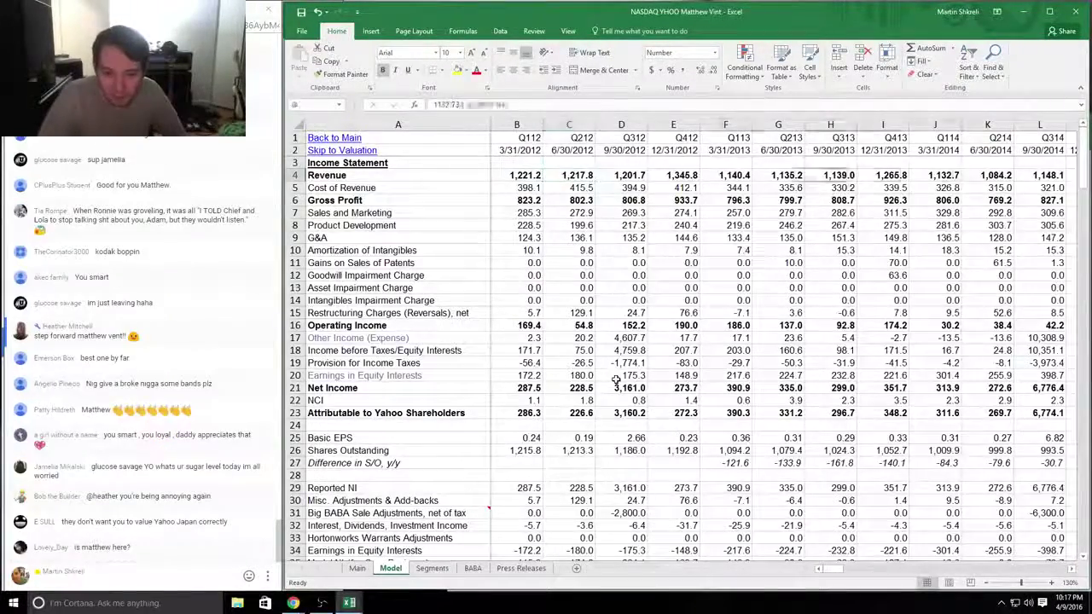
{"action": "key", "text": "Down"}
{"action": "key", "text": "Down"}
{"action": "key", "text": "Down"}
{"action": "key", "text": "Down"}
{"action": "key", "text": "Down"}
{"action": "key", "text": "Down"}
{"action": "key", "text": "Down"}
{"action": "key", "text": "Down"}
{"action": "key", "text": "Down"}
{"action": "key", "text": "Down"}
{"action": "key", "text": "Up"}
{"action": "key", "text": "Up"}
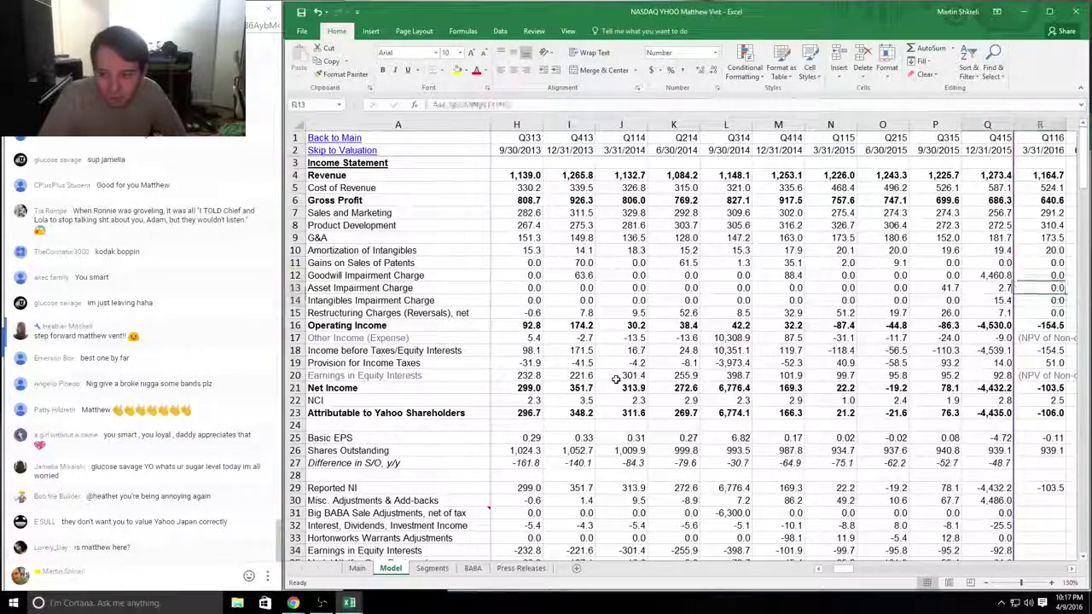
{"action": "key", "text": "Left"}
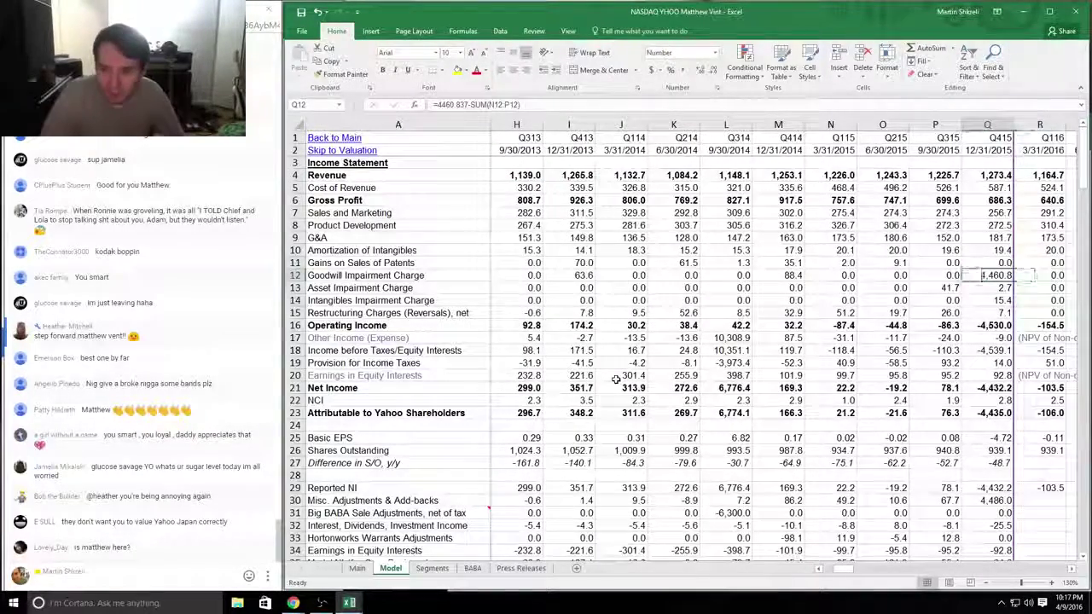
Step: Append 'Why include goodwill? That's not a cash flow item' to the D11 comment
{"action": "key", "text": "alt+Tab"}
{"action": "key", "text": "Down"}
{"action": "key", "text": "Down"}
{"action": "key", "text": "Down"}
{"action": "key", "text": "Right"}
{"action": "key", "text": "Right"}
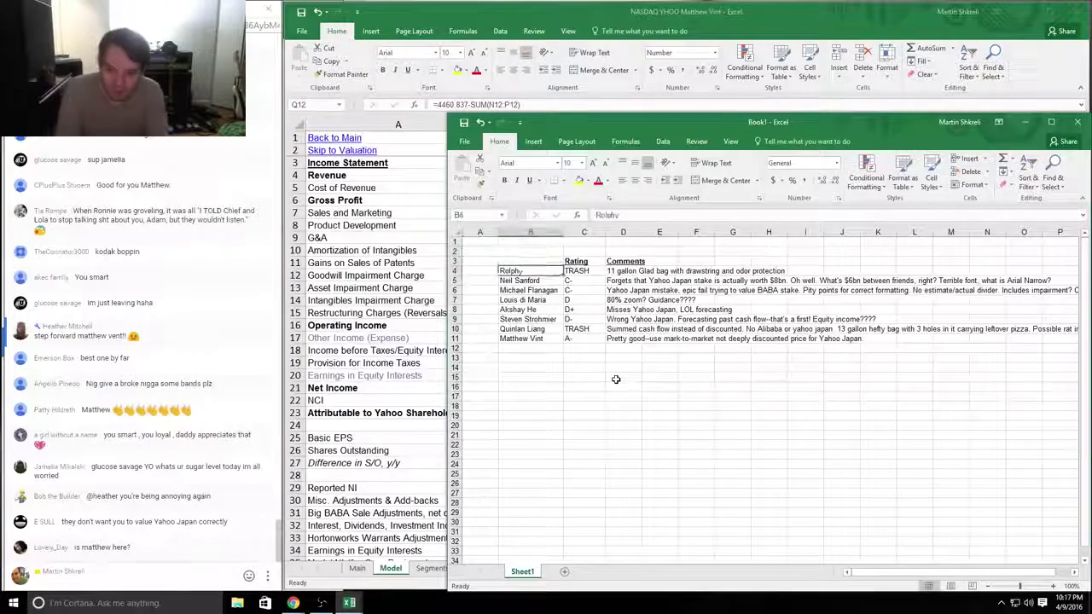
{"action": "key", "text": "Down"}
{"action": "key", "text": "Down"}
{"action": "key", "text": "Down"}
{"action": "key", "text": "Down"}
{"action": "key", "text": "Down"}
{"action": "key", "text": "Down"}
{"action": "key", "text": "Down"}
{"action": "key", "text": "Down"}
{"action": "key", "text": "Right"}
{"action": "key", "text": "F2"}
{"action": "type", "text": "Why include"}
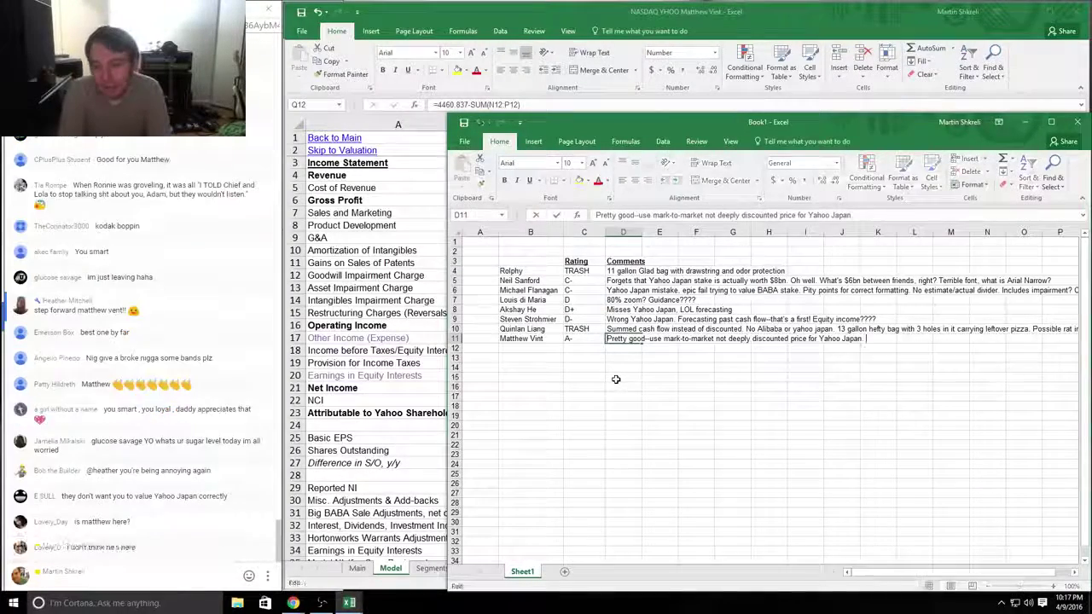
{"action": "type", "text": " goodwill? That's not"}
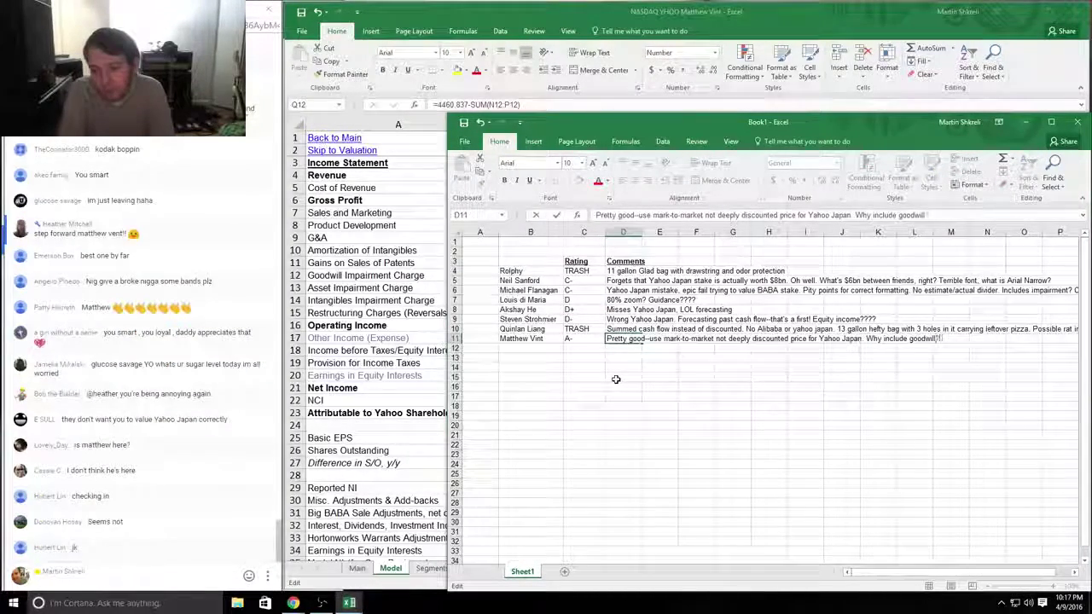
{"action": "type", "text": " a cash flow"}
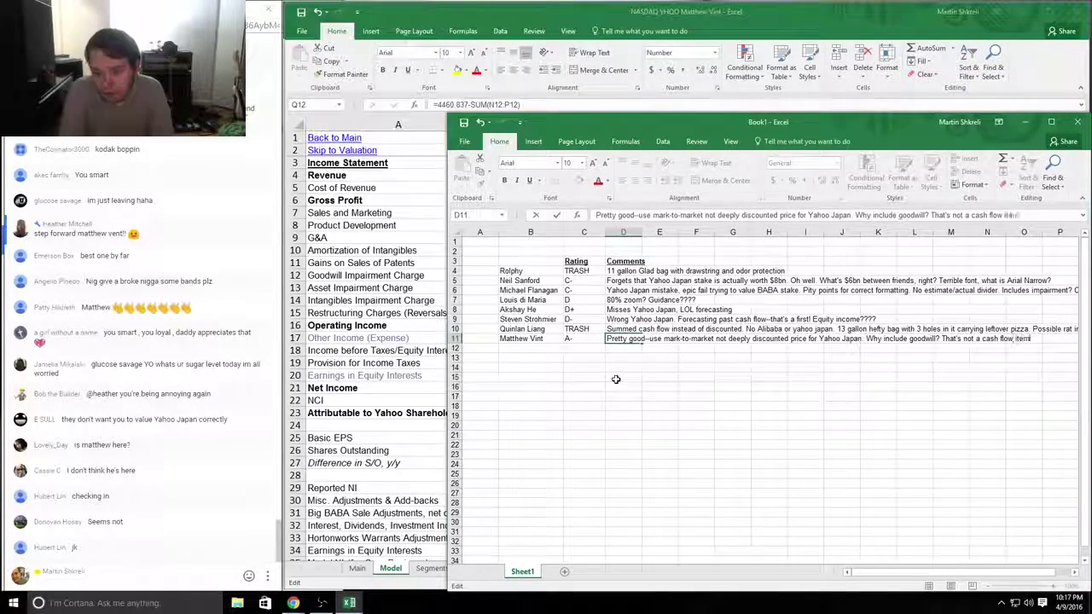
{"action": "type", "text": " item"}
{"action": "key", "text": "alt+Tab"}
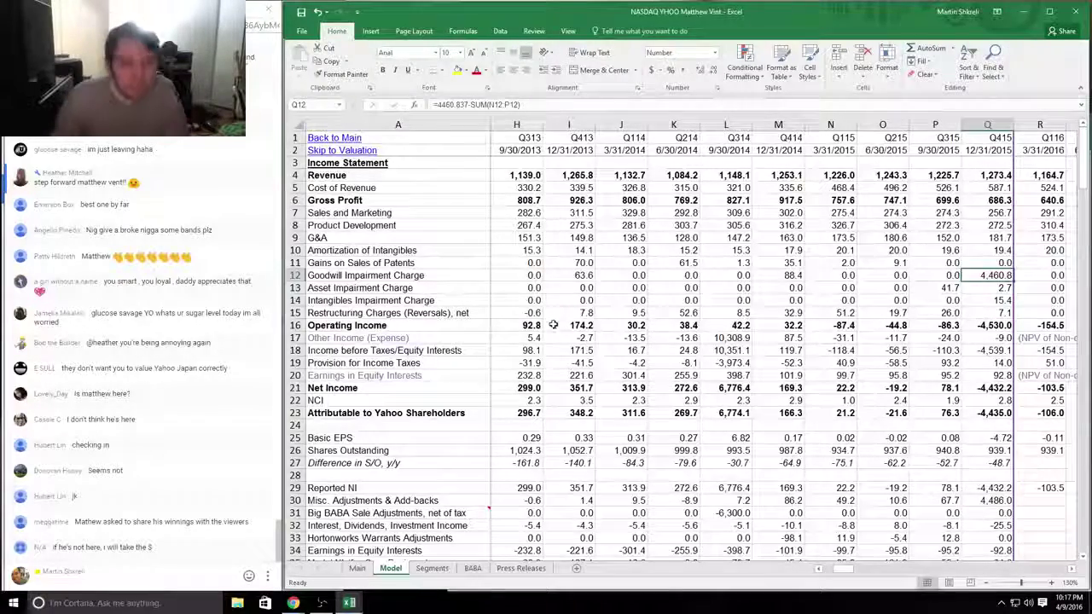
Step: Select the L15:P19 figures and browse the Main, Model and Press Releases sheets
{"action": "left_click", "coordinate": [682, 250]}
{"action": "left_click_drag", "start_coordinate": [734, 363], "coordinate": [341, 141]}
{"action": "left_click", "coordinate": [334, 137]}
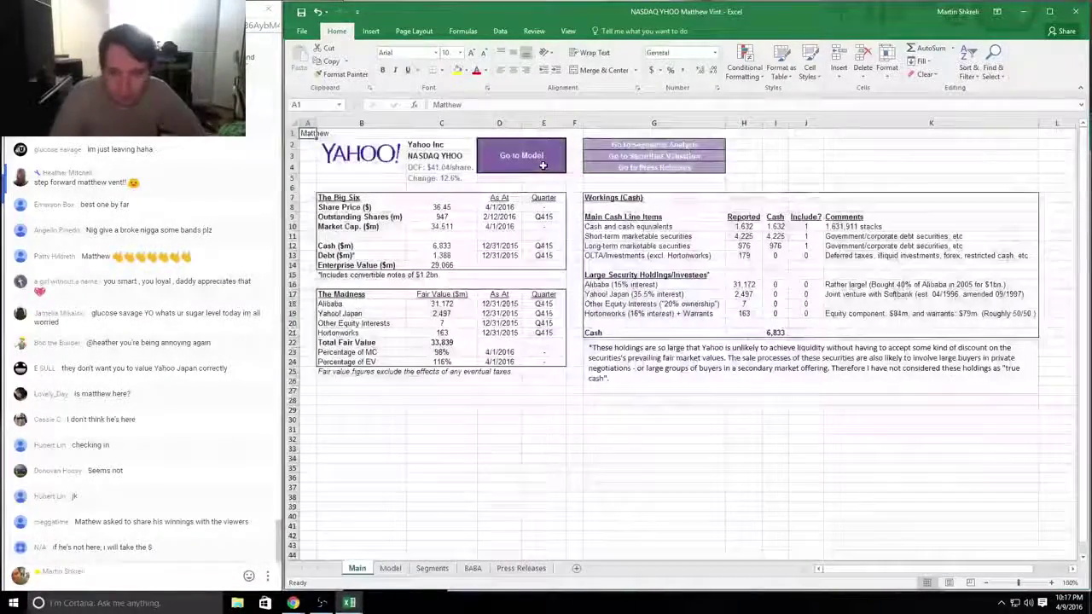
{"action": "left_click", "coordinate": [542, 166]}
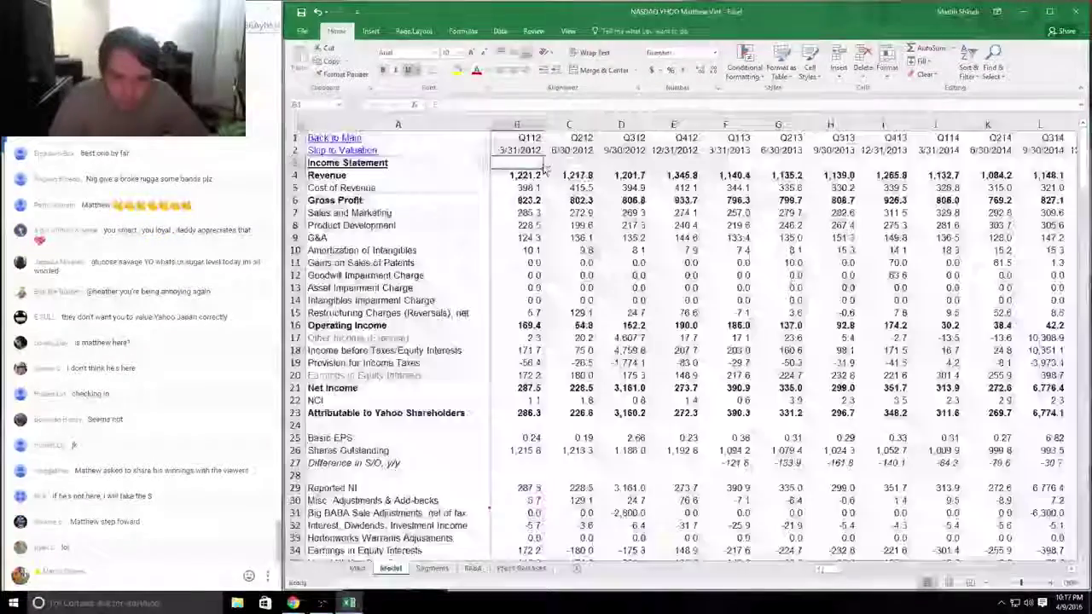
{"action": "key", "text": "ctrl+Page_Down"}
{"action": "key", "text": "ctrl+Page_Down"}
{"action": "key", "text": "ctrl+Page_Down"}
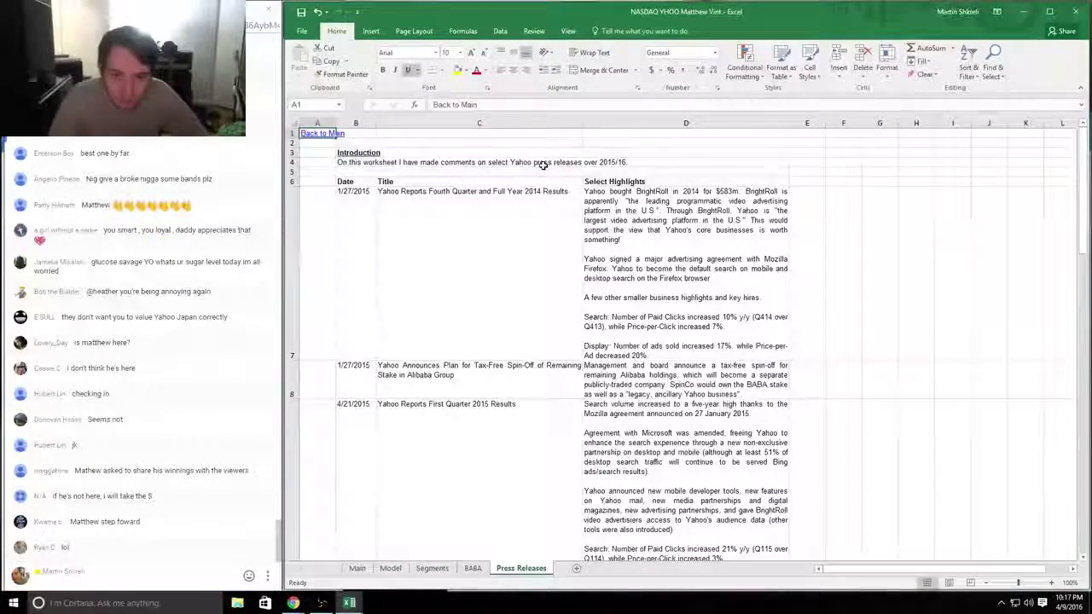
{"action": "key", "text": "Page_Down"}
{"action": "key", "text": "Page_Down"}
{"action": "key", "text": "Page_Down"}
{"action": "key", "text": "Page_Down"}
{"action": "key", "text": "Page_Up"}
{"action": "key", "text": "Page_Up"}
{"action": "key", "text": "Page_Up"}
{"action": "key", "text": "Page_Up"}
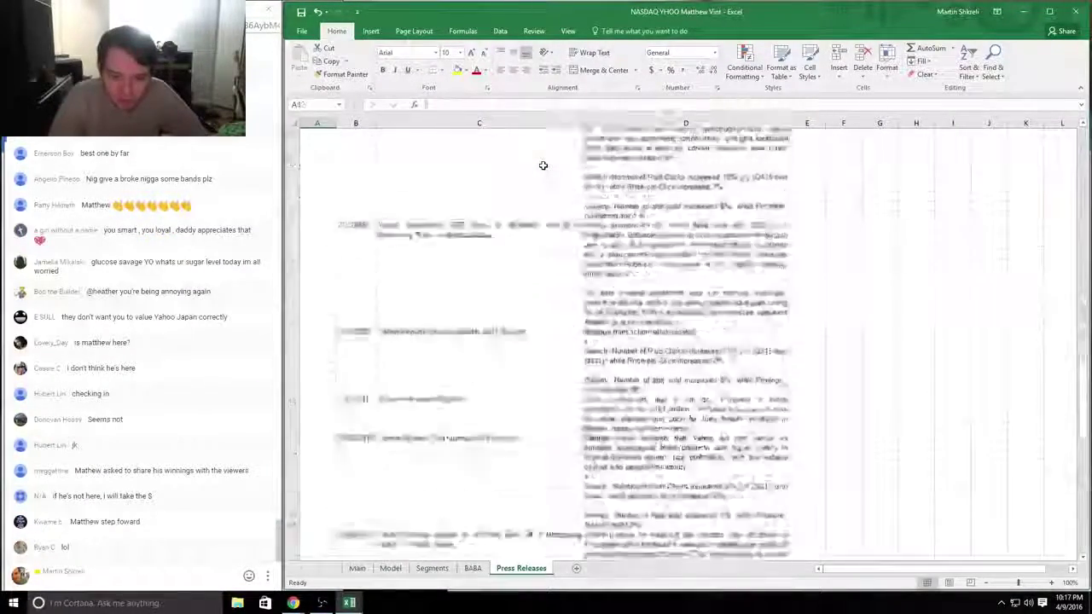
Step: Review the BABA sheet, ending on its introduction text in B4
{"action": "key", "text": "ctrl+Page_Up"}
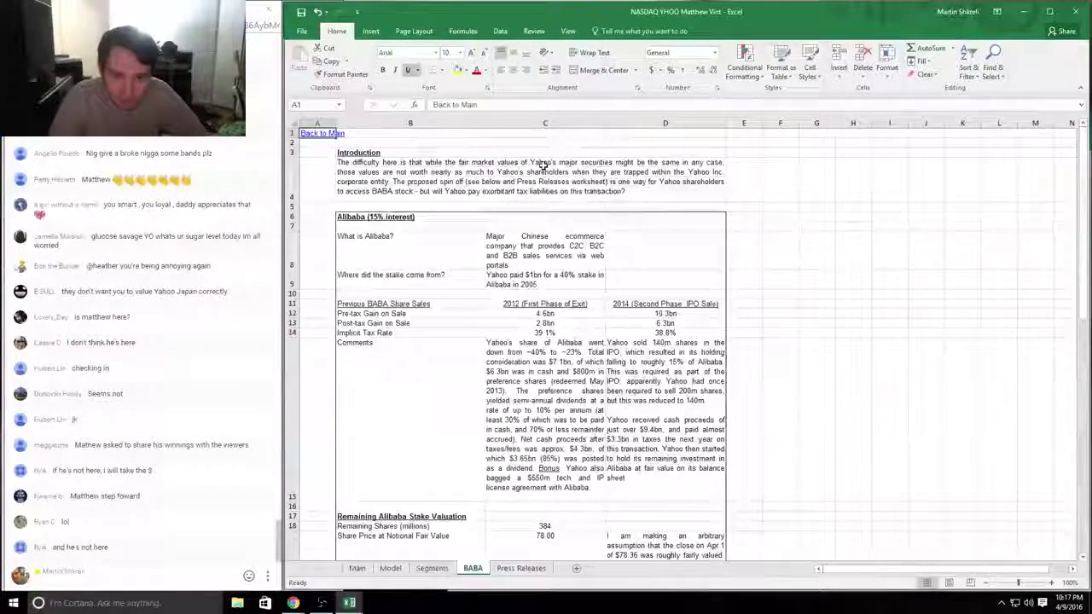
{"action": "key", "text": "Page_Down"}
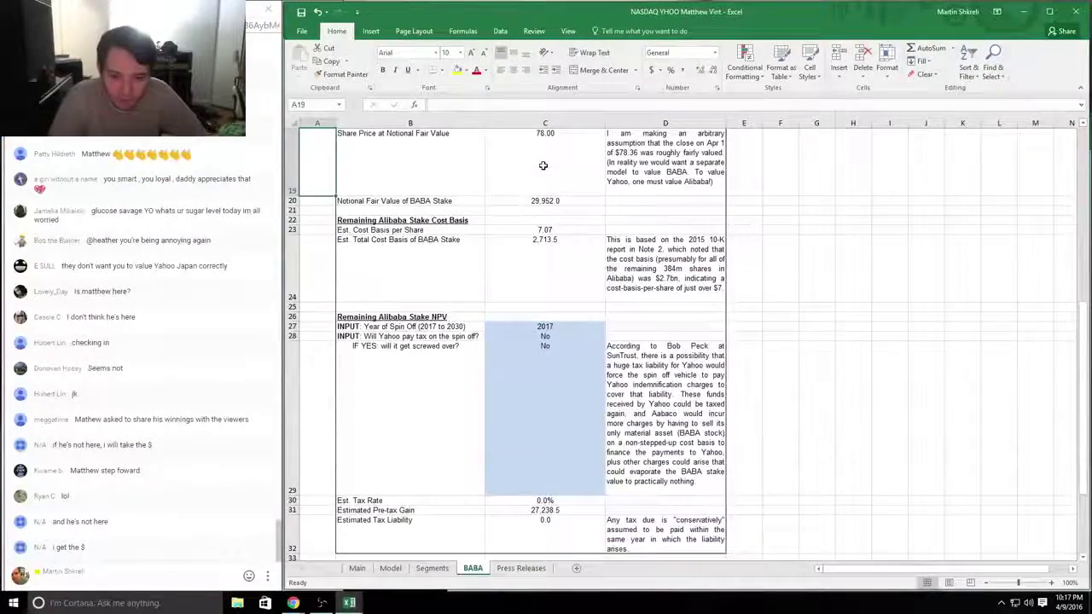
{"action": "scroll", "coordinate": [527, 213], "scroll_direction": "up", "scroll_amount": 6}
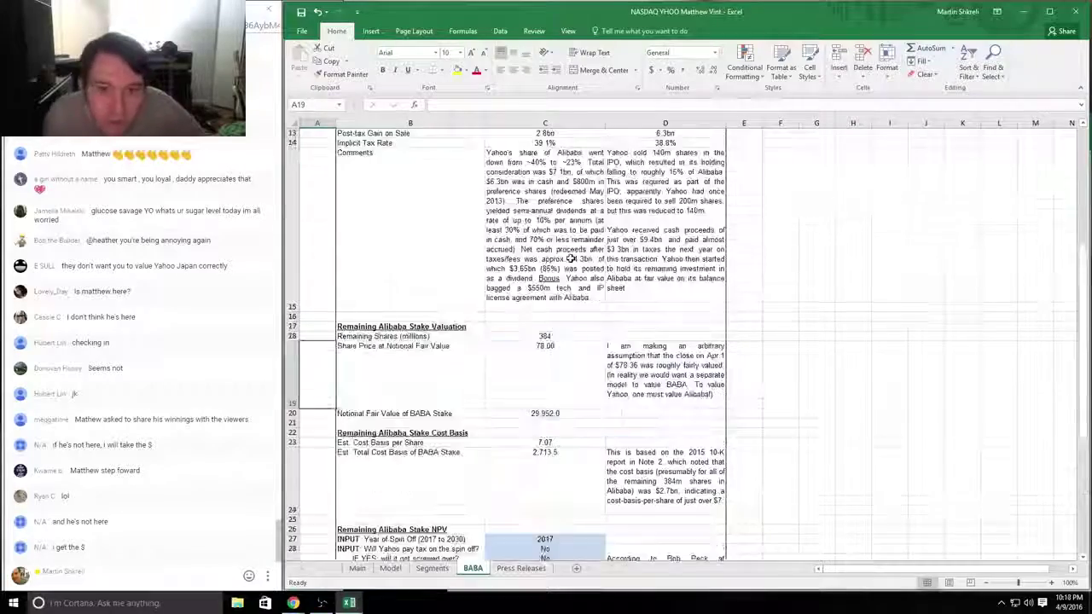
{"action": "scroll", "coordinate": [392, 233], "scroll_direction": "down", "scroll_amount": 1}
{"action": "scroll", "coordinate": [393, 233], "scroll_direction": "down", "scroll_amount": 5}
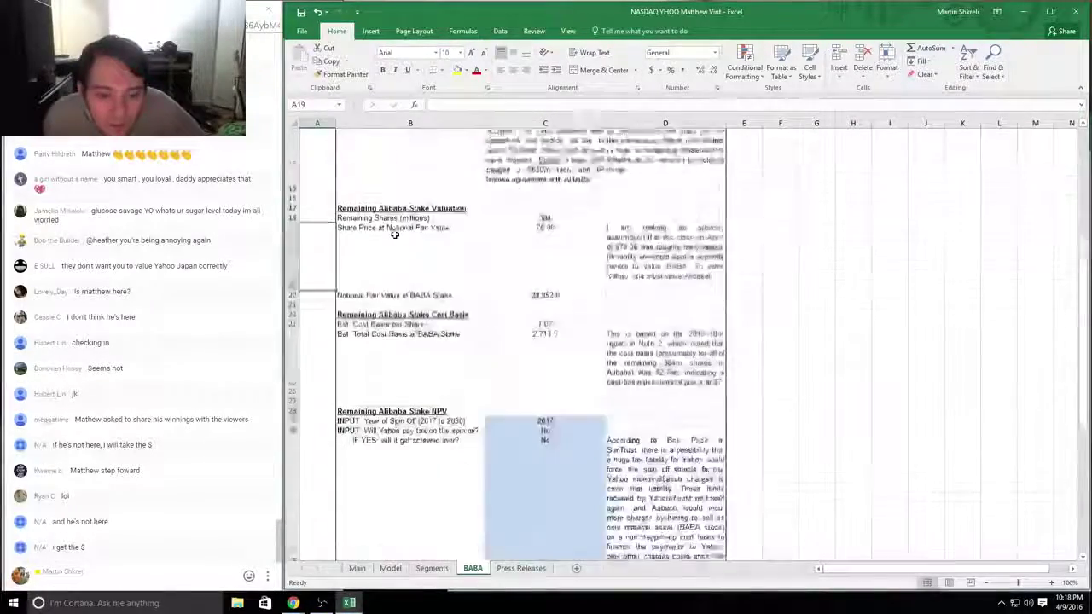
{"action": "left_click_drag", "start_coordinate": [452, 295], "coordinate": [490, 293]}
{"action": "left_click_drag", "start_coordinate": [405, 231], "coordinate": [583, 377]}
{"action": "scroll", "coordinate": [580, 390], "scroll_direction": "down", "scroll_amount": 3}
{"action": "scroll", "coordinate": [580, 390], "scroll_direction": "up", "scroll_amount": 7}
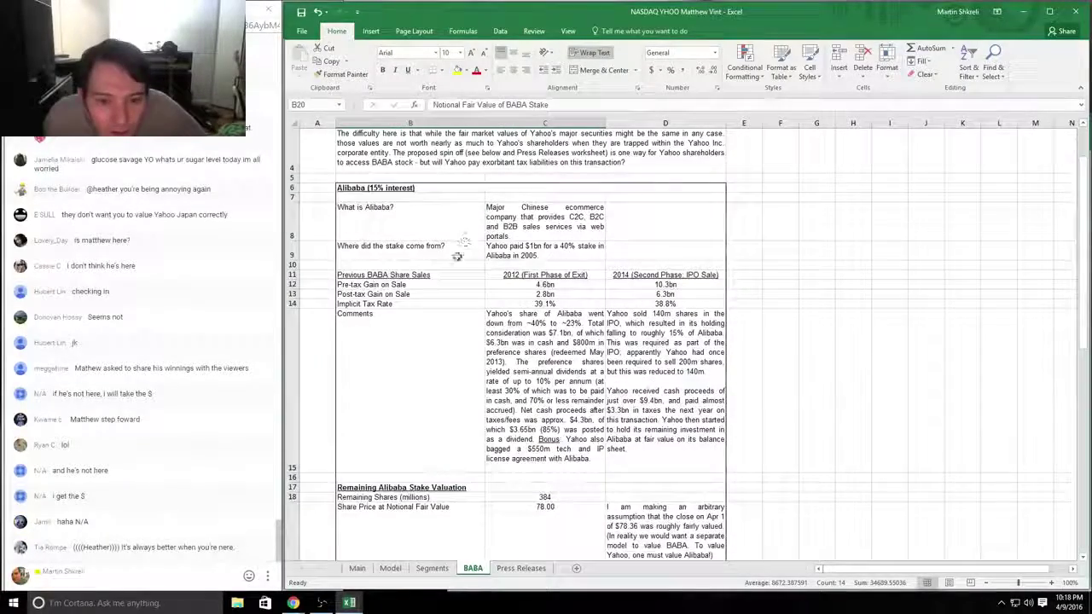
{"action": "scroll", "coordinate": [463, 265], "scroll_direction": "up", "scroll_amount": 1}
{"action": "left_click", "coordinate": [435, 189]}
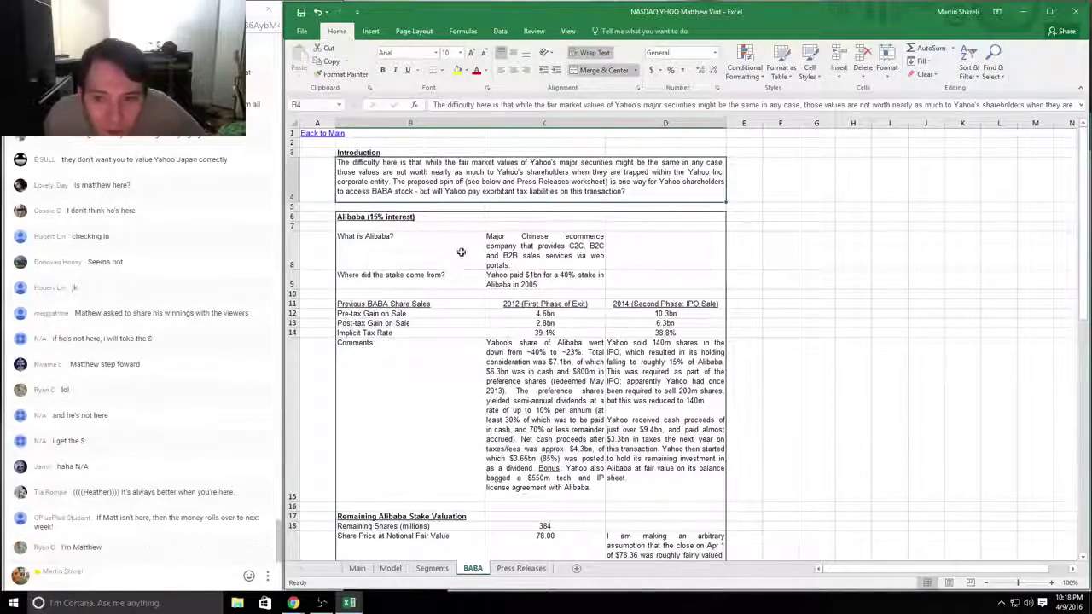
Step: Check the Segments sheet, return to Main, and close the YHOO workbook
{"action": "left_click", "coordinate": [432, 568]}
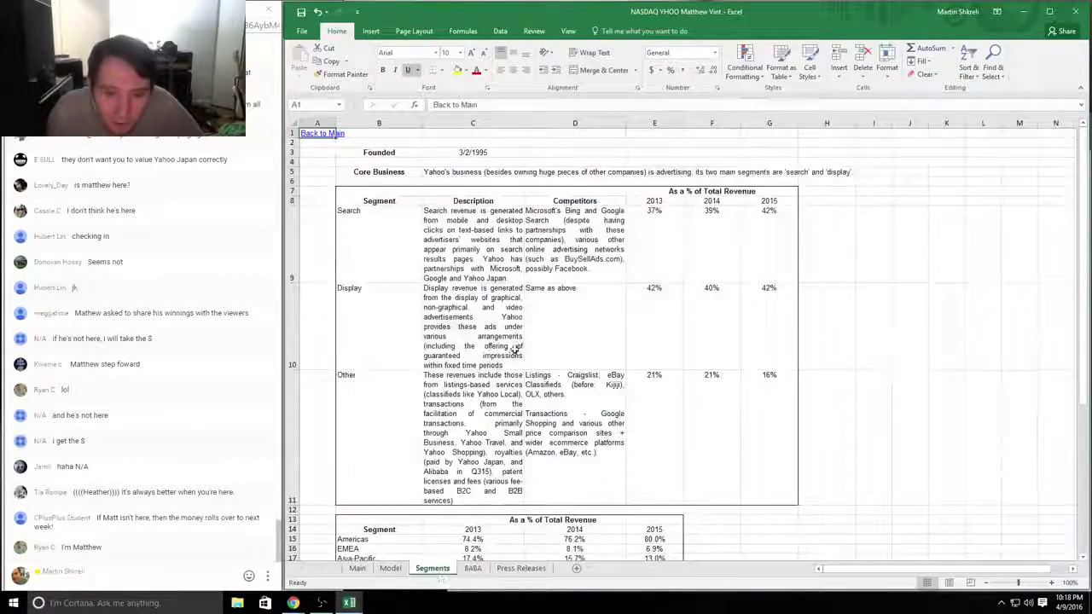
{"action": "scroll", "coordinate": [519, 349], "scroll_direction": "down", "scroll_amount": 1}
{"action": "scroll", "coordinate": [519, 349], "scroll_direction": "up", "scroll_amount": 1}
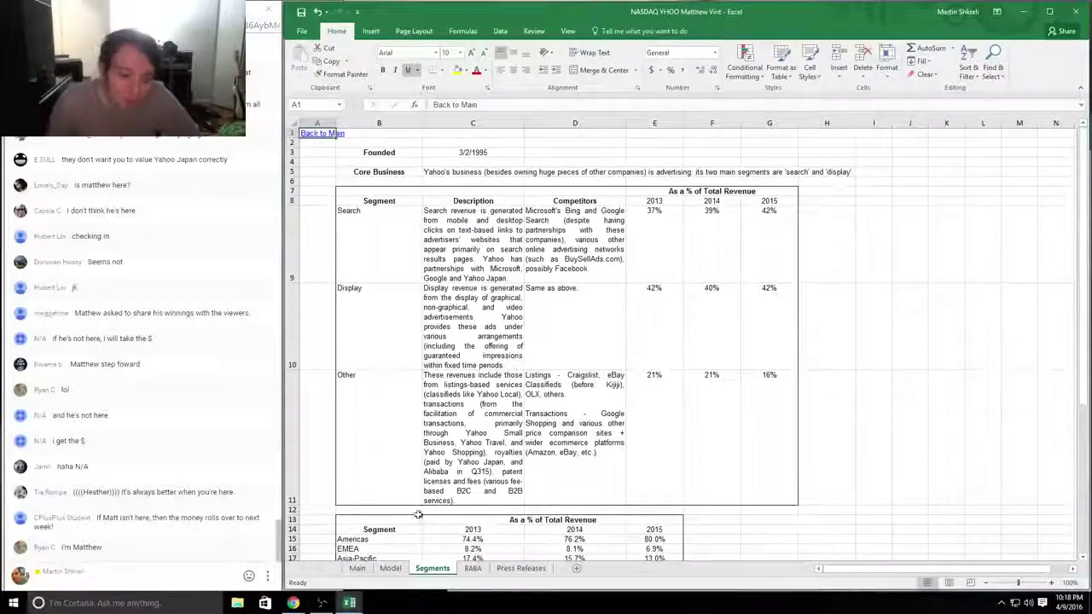
{"action": "left_click", "coordinate": [356, 568]}
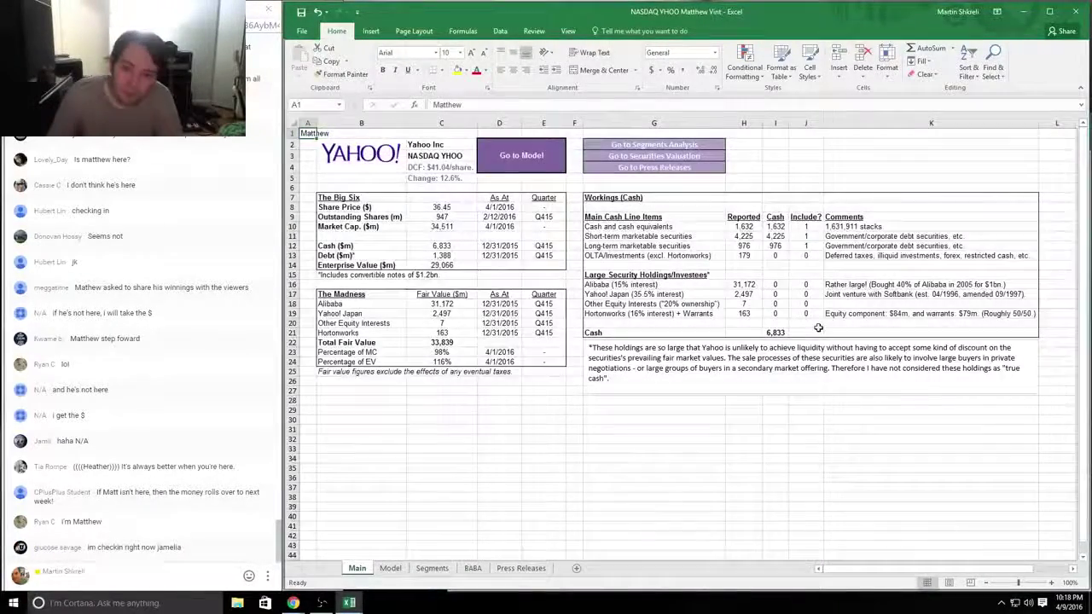
{"action": "key", "text": "alt+F4"}
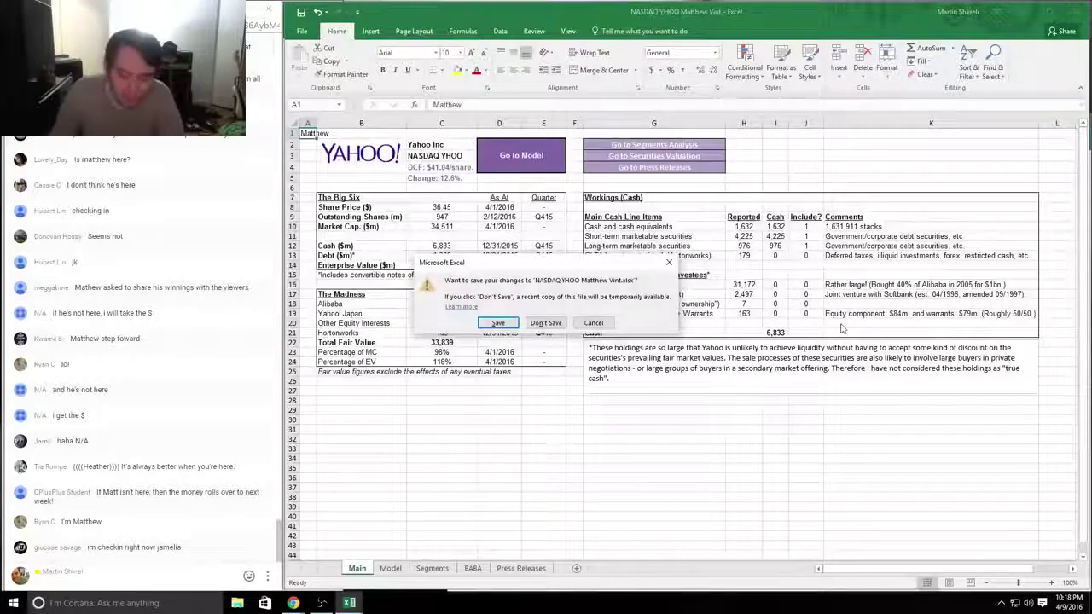
Step: Discard changes to the reviewed workbook and enlarge the next student's YHOO workbook to full screen
{"action": "key", "text": "n"}
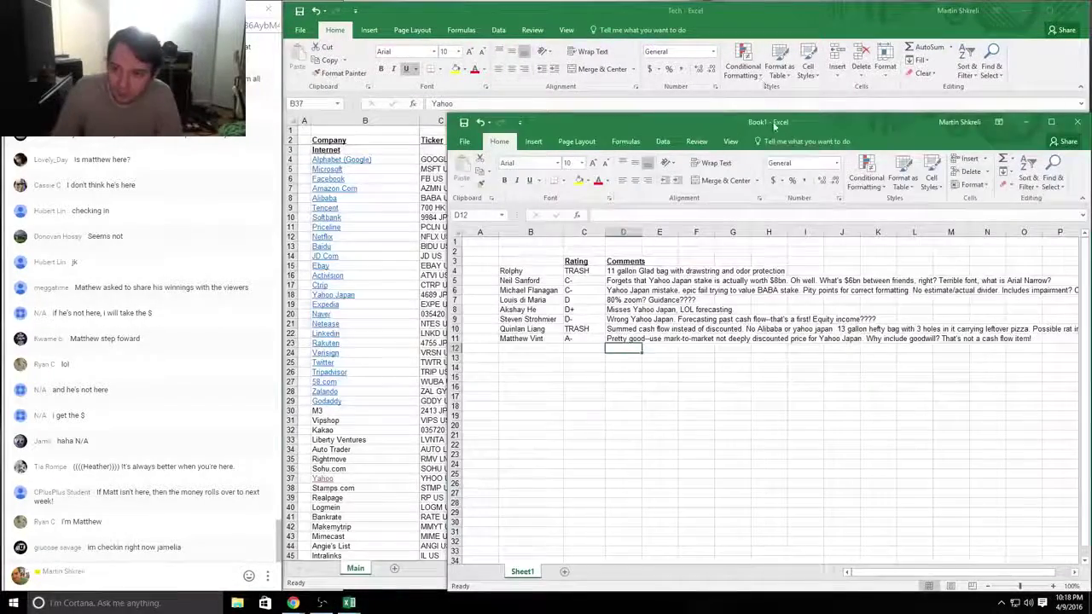
{"action": "left_click_drag", "start_coordinate": [790, 123], "coordinate": [715, 51]}
{"action": "key", "text": "alt+Tab"}
{"action": "key", "text": "Tab"}
{"action": "key", "text": "Tab"}
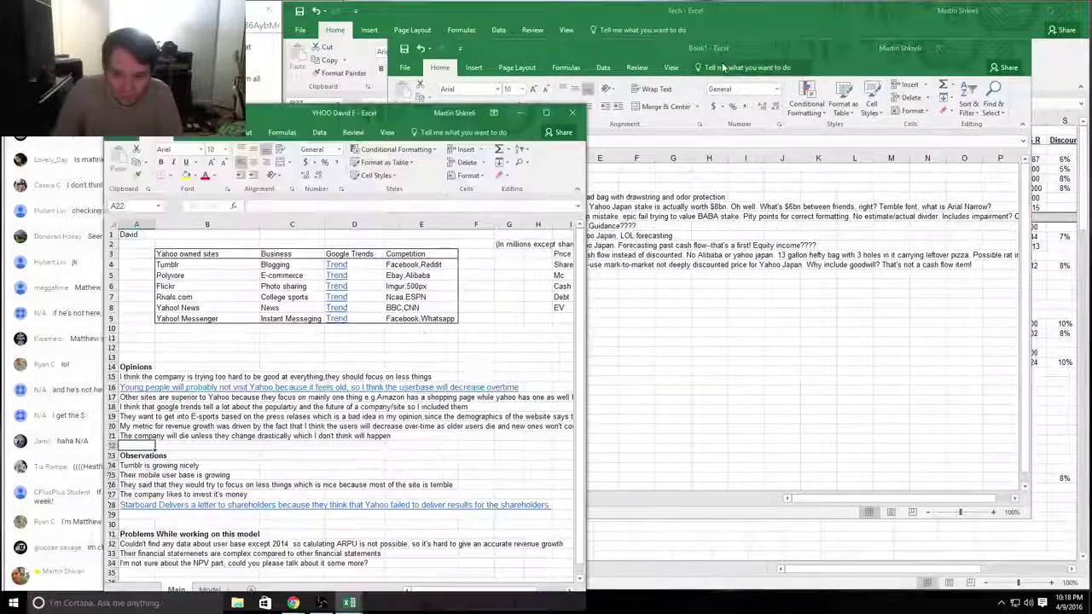
{"action": "left_click_drag", "start_coordinate": [413, 120], "coordinate": [538, 41]}
{"action": "left_click_drag", "start_coordinate": [771, 539], "coordinate": [1088, 595]}
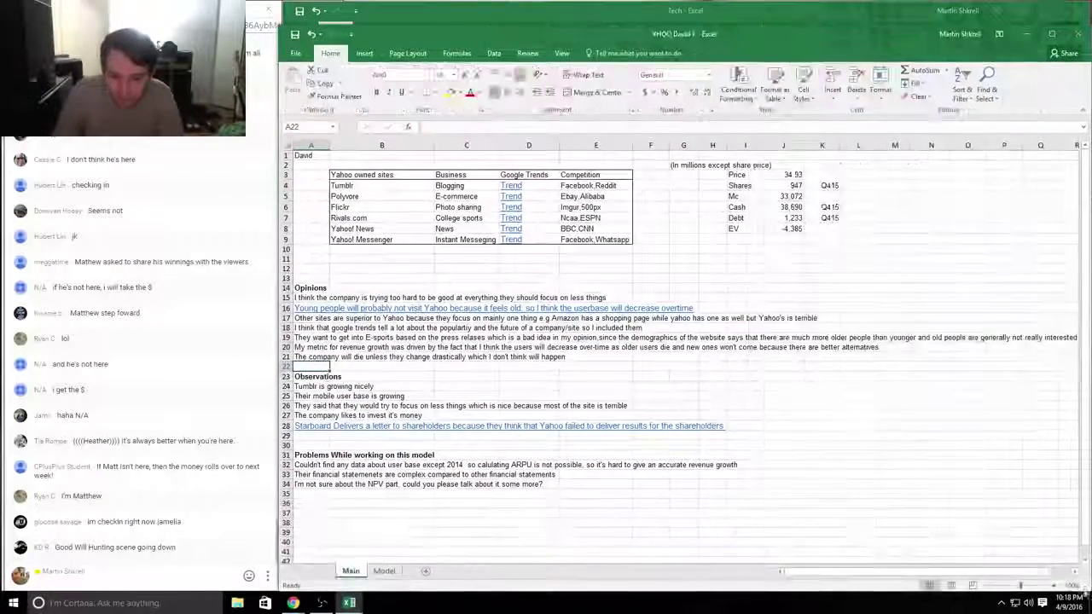
{"action": "key", "text": "alt+Tab"}
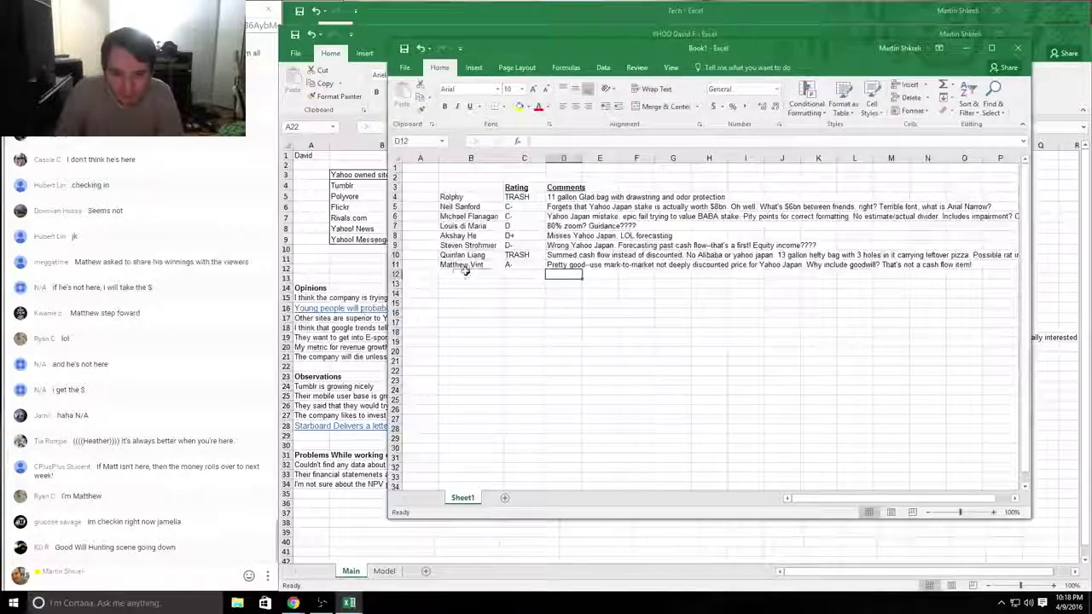
Step: Enter the next student's first name in B12, then read their first opinion lines
{"action": "left_click", "coordinate": [465, 273]}
{"action": "type", "text": "Dav"}
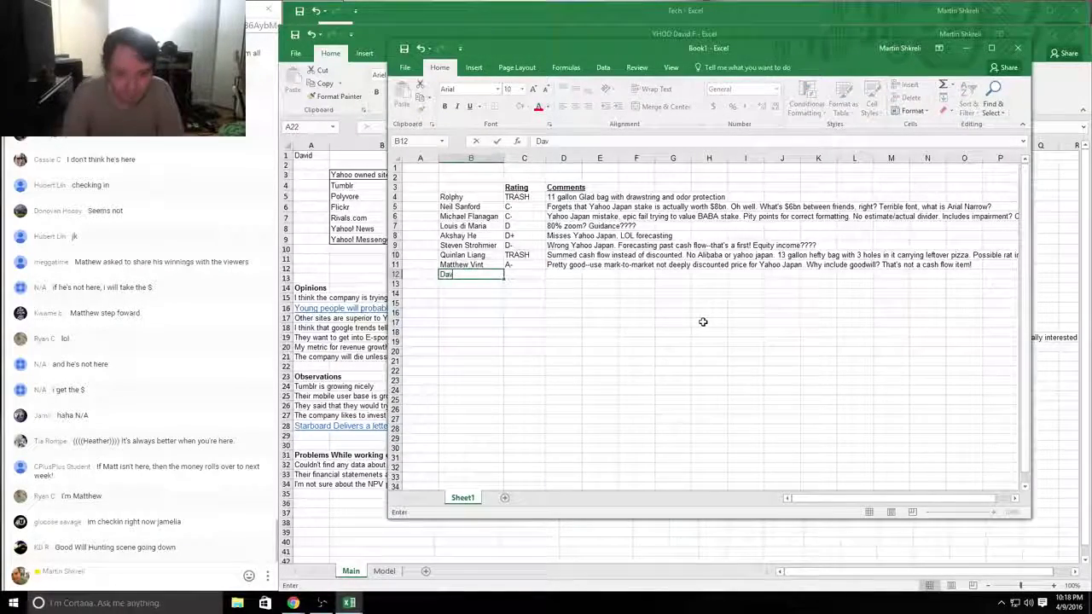
{"action": "type", "text": "id F"}
{"action": "key", "text": "alt+Tab"}
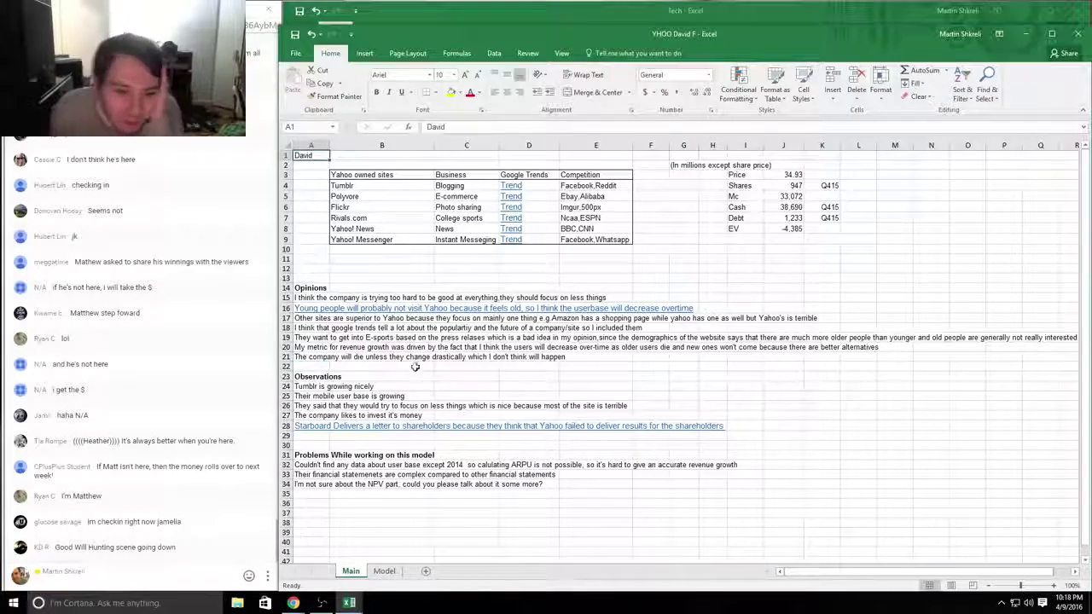
{"action": "left_click_drag", "start_coordinate": [373, 297], "coordinate": [729, 305]}
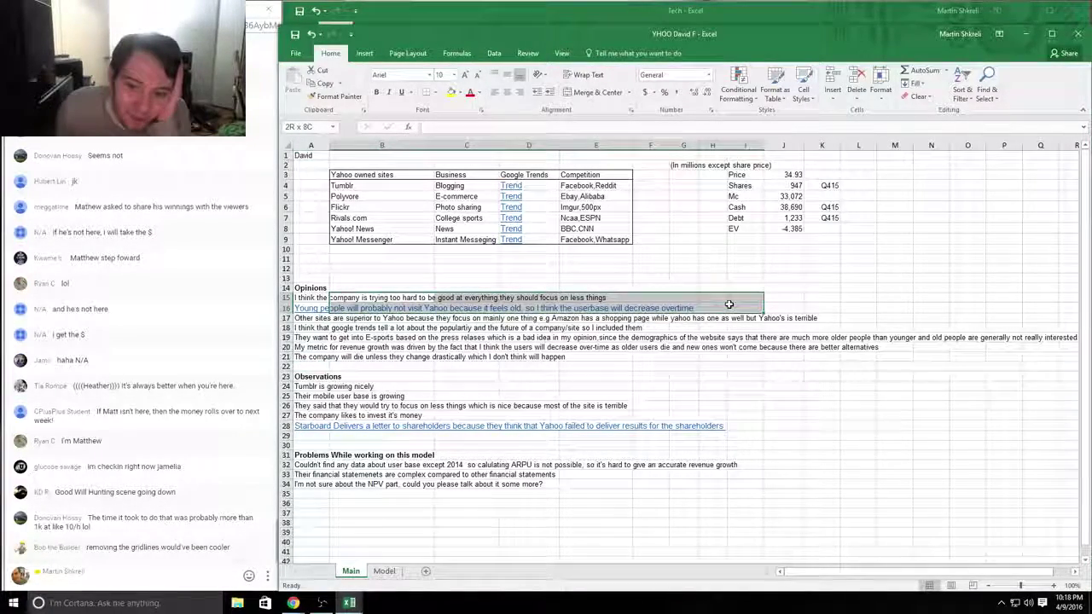
{"action": "left_click", "coordinate": [729, 304]}
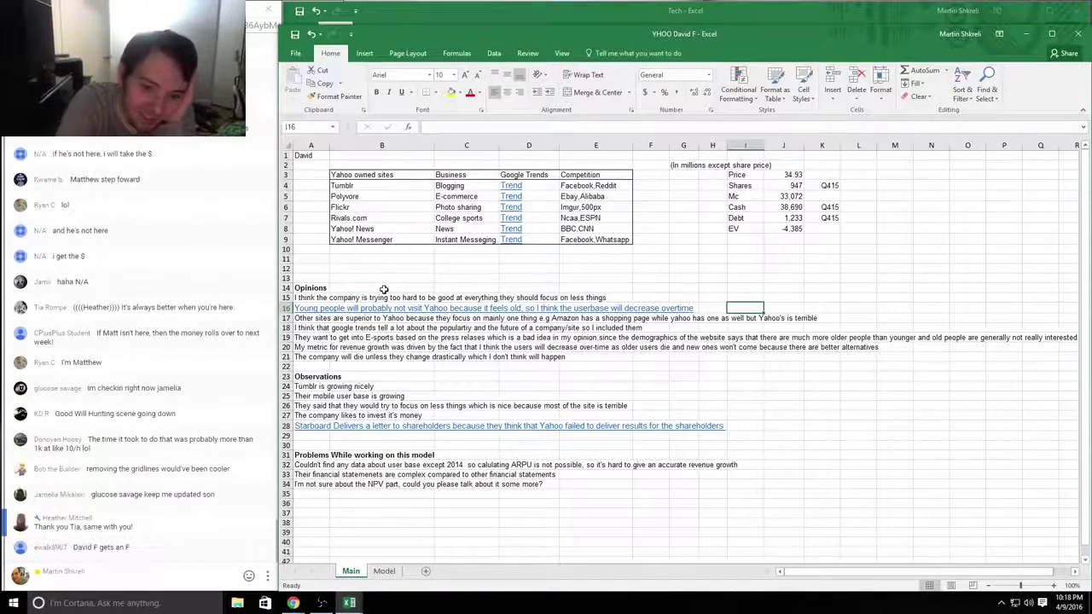
{"action": "type", "text": "'"}
{"action": "key", "text": "Escape"}
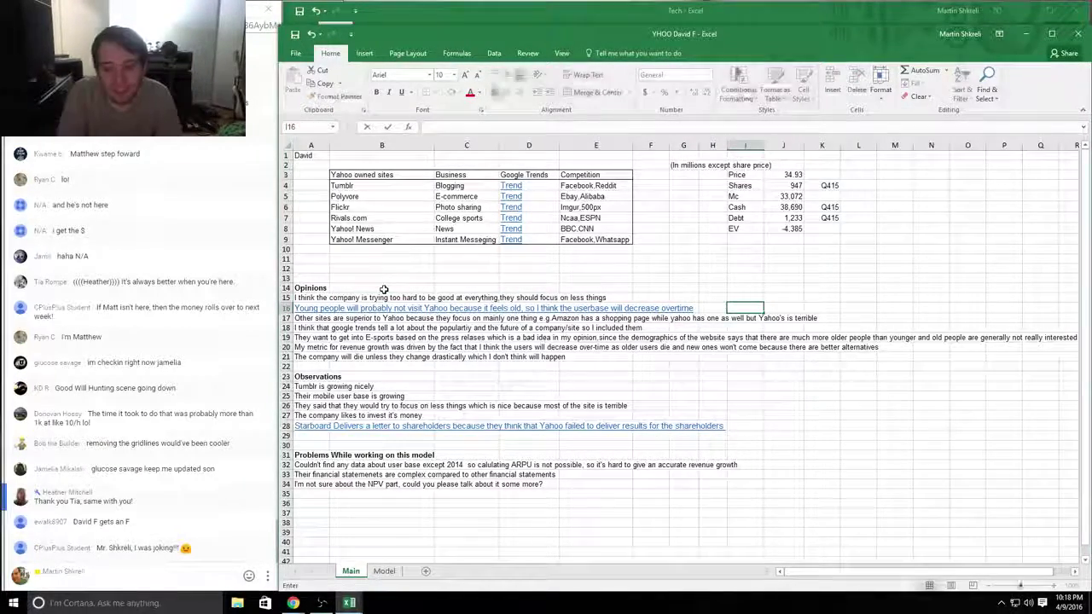
Step: Write the comment 'Good' in D12 of the grading sheet
{"action": "key", "text": "alt+Tab"}
{"action": "type", "text": "Good"}
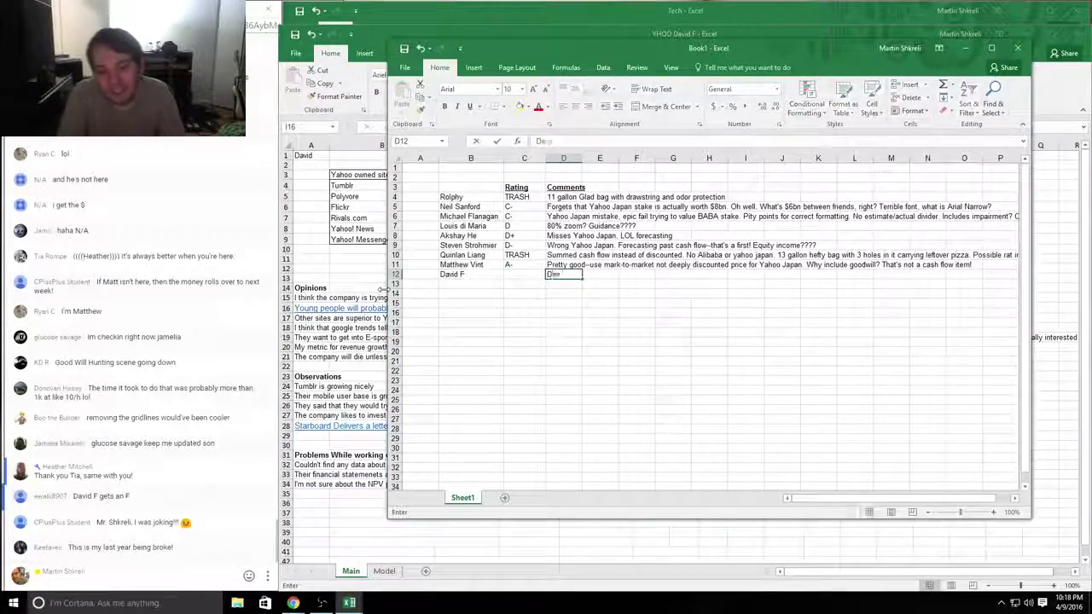
{"action": "key", "text": "Return"}
{"action": "key", "text": "alt+Tab"}
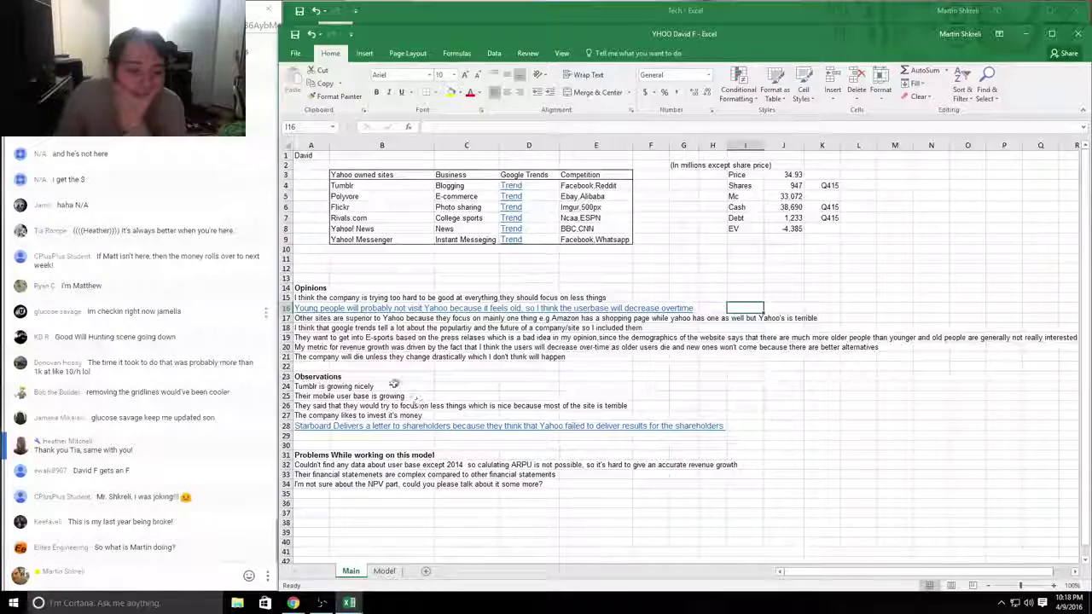
Step: Review the student's opinion rows 18 and 19, including the E-sports opinion
{"action": "left_click_drag", "start_coordinate": [312, 338], "coordinate": [313, 297]}
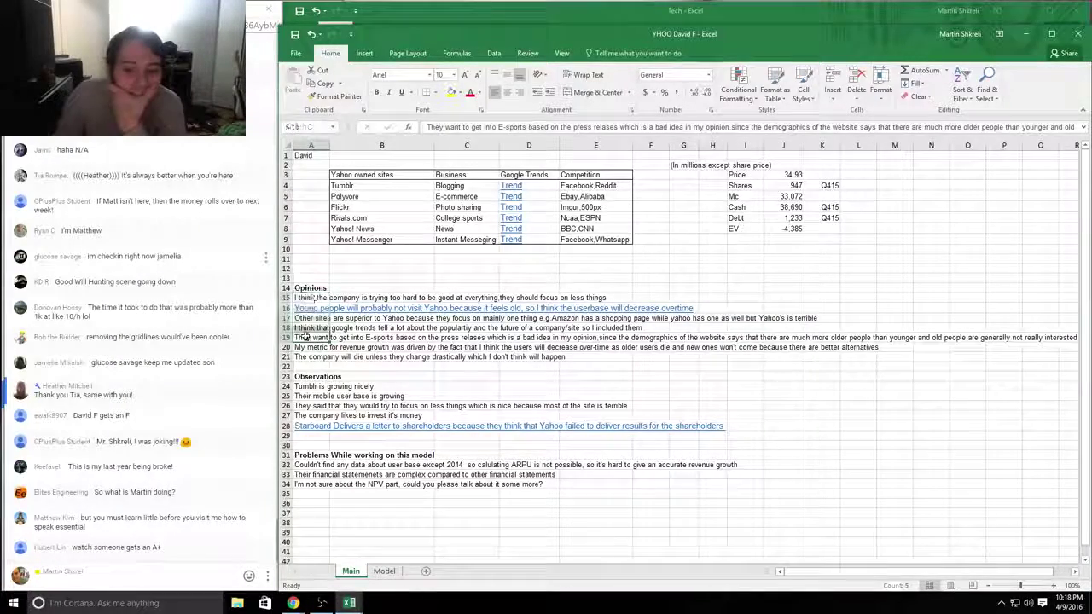
{"action": "left_click_drag", "start_coordinate": [305, 337], "coordinate": [778, 339]}
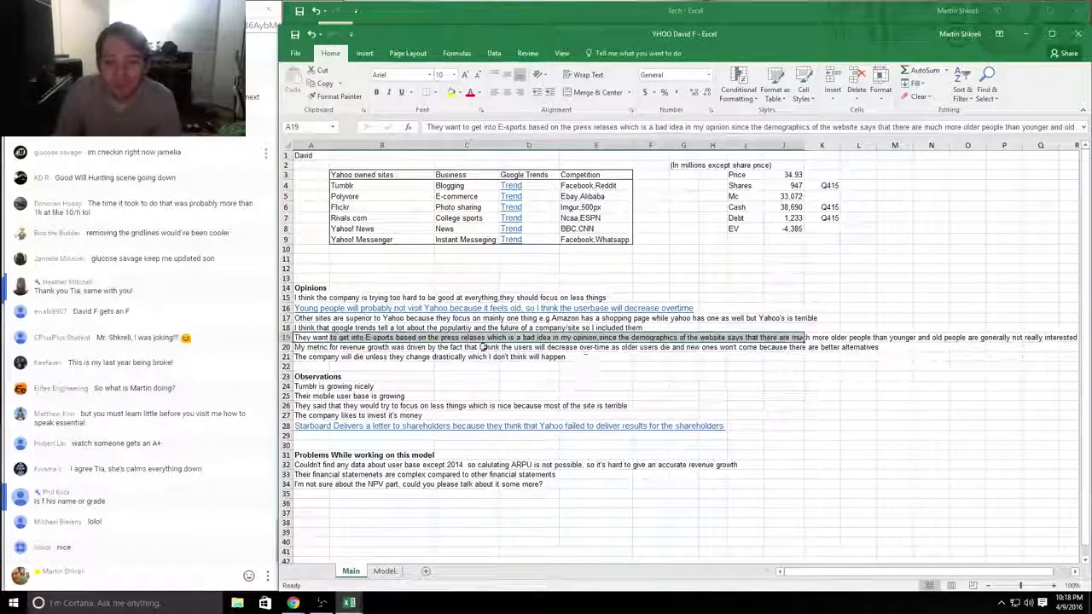
{"action": "left_click", "coordinate": [502, 338]}
{"action": "scroll", "coordinate": [502, 342], "scroll_direction": "up", "scroll_amount": 6}
{"action": "scroll", "coordinate": [461, 381], "scroll_direction": "left", "scroll_amount": 3}
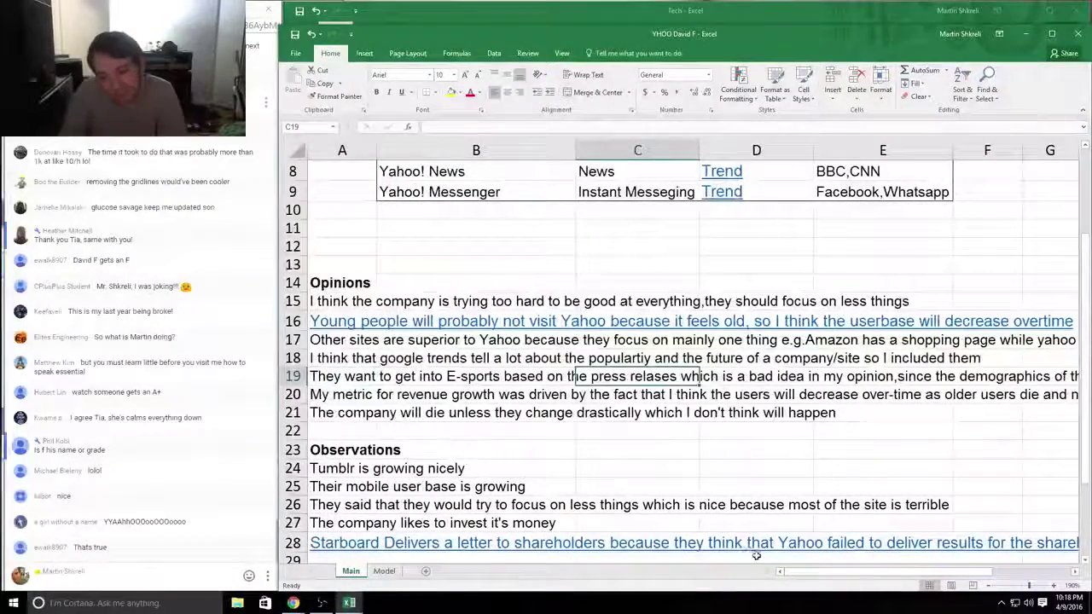
{"action": "key", "text": "Left"}
{"action": "key", "text": "Left"}
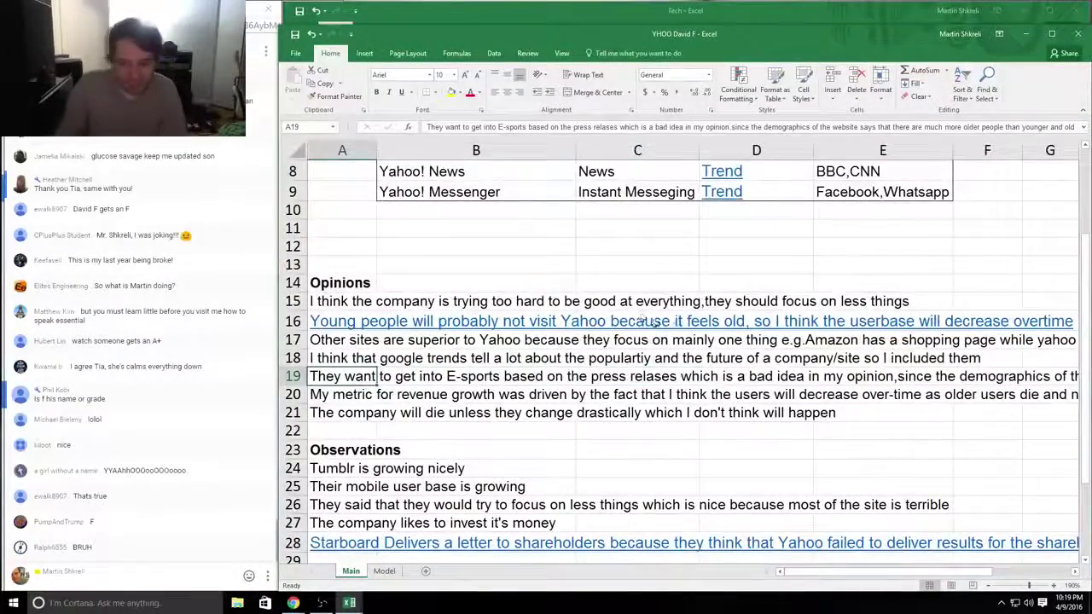
{"action": "scroll", "coordinate": [645, 321], "scroll_direction": "down", "scroll_amount": 6}
{"action": "key", "text": "alt+Tab"}
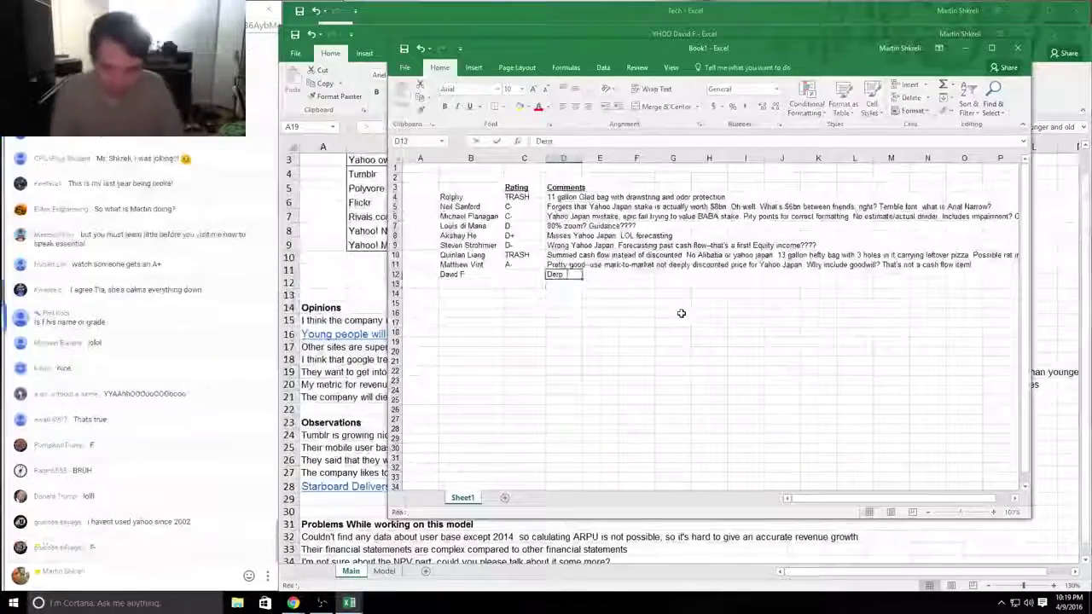
{"action": "key", "text": "alt+Tab"}
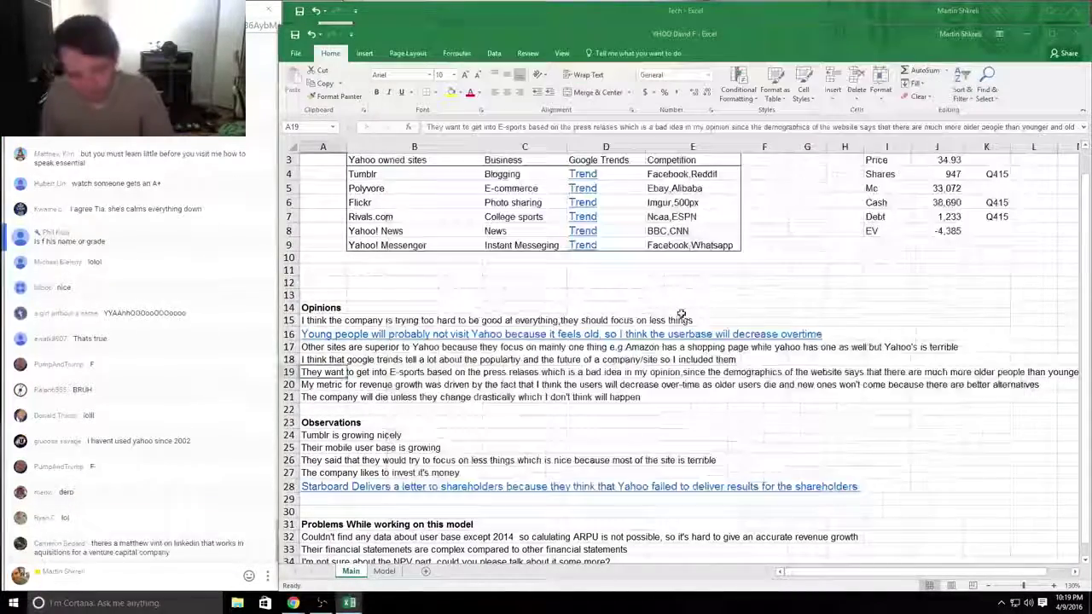
Step: Review the opinions and the investing observation in B27
{"action": "scroll", "coordinate": [681, 315], "scroll_direction": "up", "scroll_amount": 1}
{"action": "left_click_drag", "start_coordinate": [447, 461], "coordinate": [443, 244]}
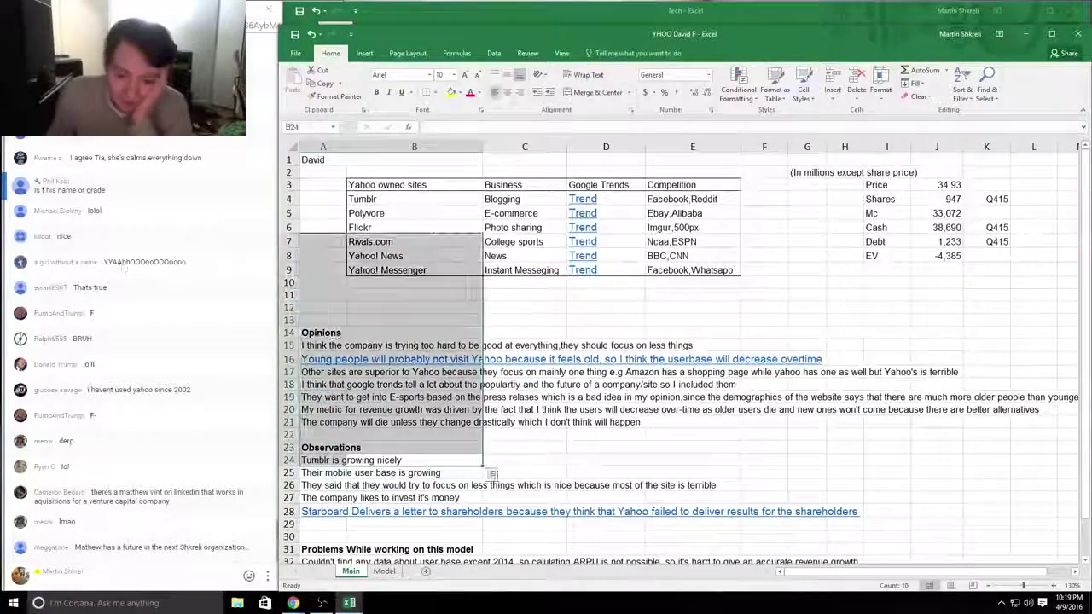
{"action": "left_click", "coordinate": [570, 410]}
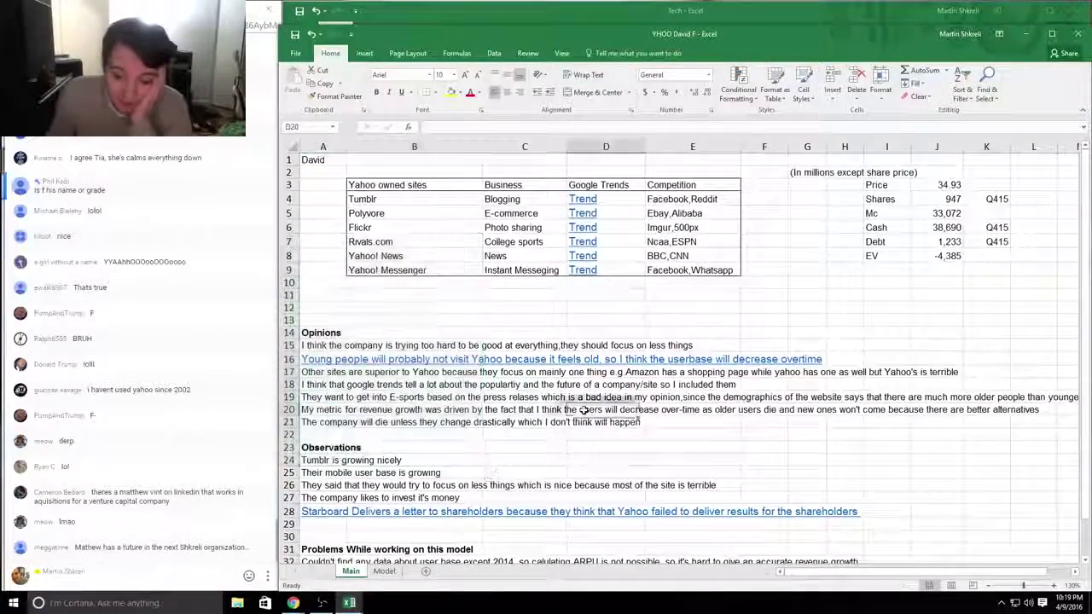
{"action": "left_click_drag", "start_coordinate": [397, 498], "coordinate": [342, 497]}
{"action": "left_click", "coordinate": [412, 497]}
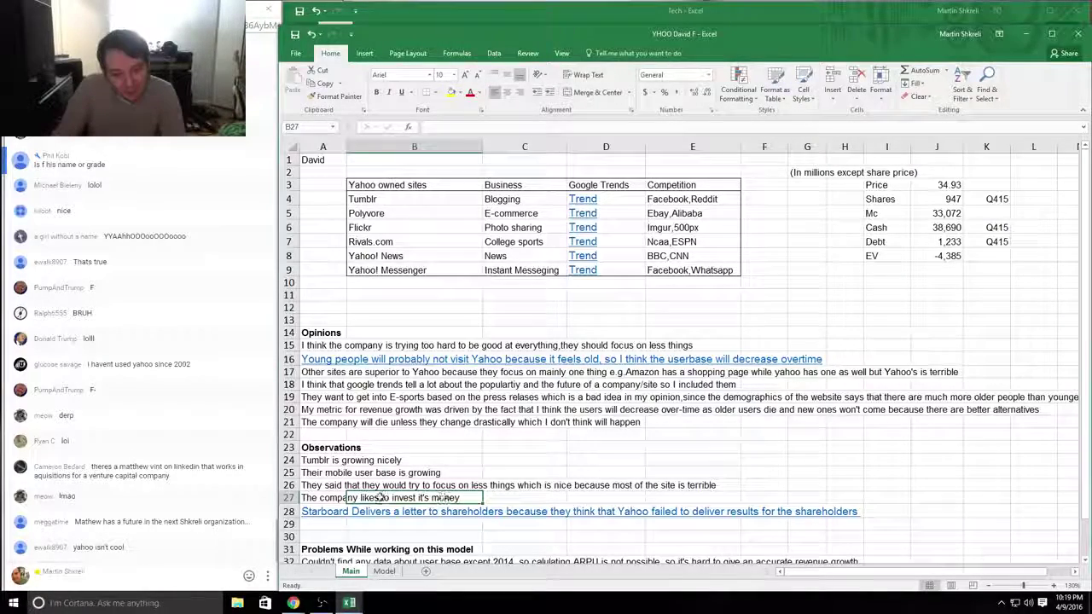
{"action": "left_click_drag", "start_coordinate": [418, 503], "coordinate": [392, 502]}
Step: Append 'Learn English' to the D12 comment and return to the Yahoo workbook
{"action": "key", "text": "alt+Tab"}
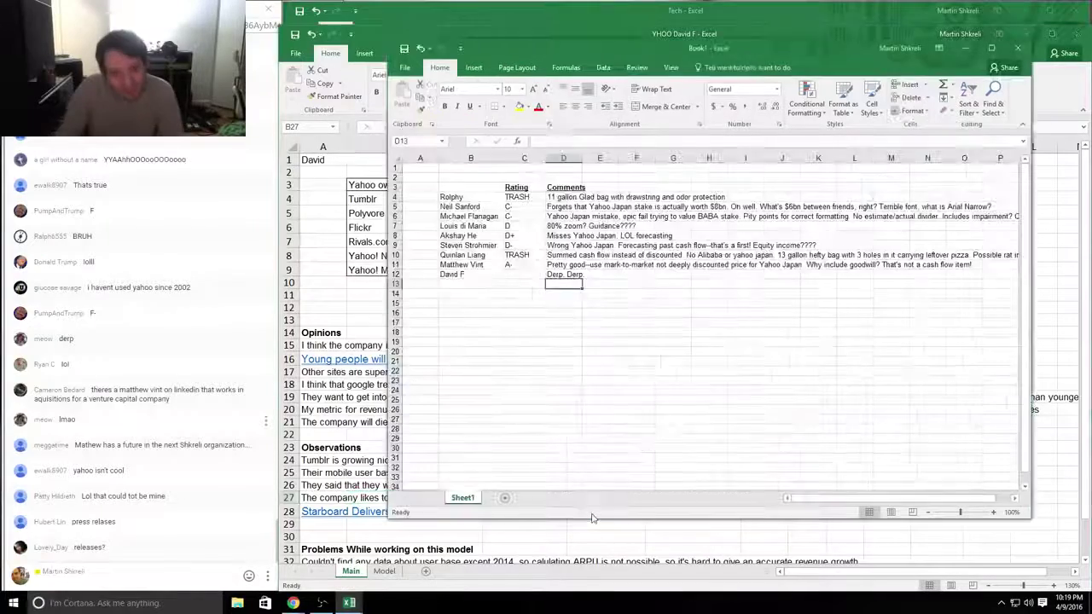
{"action": "type", "text": "Learn English"}
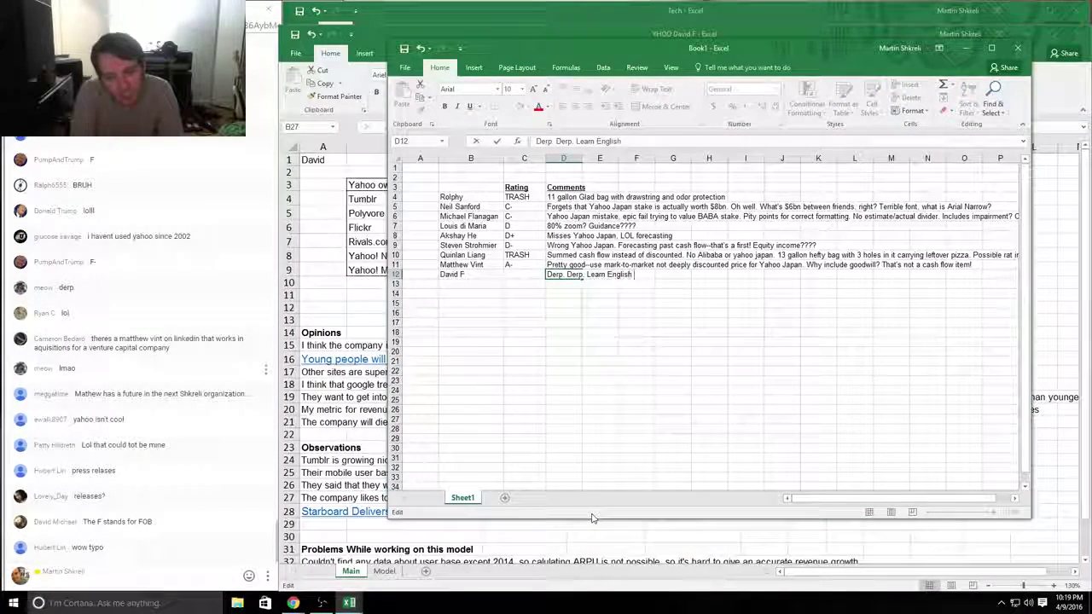
{"action": "key", "text": "Return"}
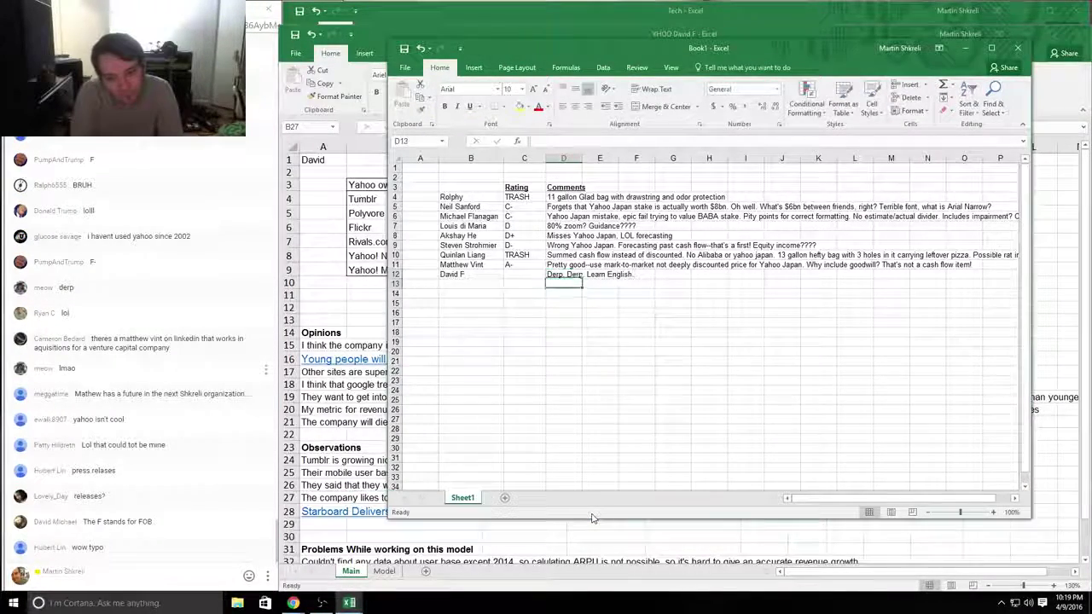
{"action": "key", "text": "alt+Tab"}
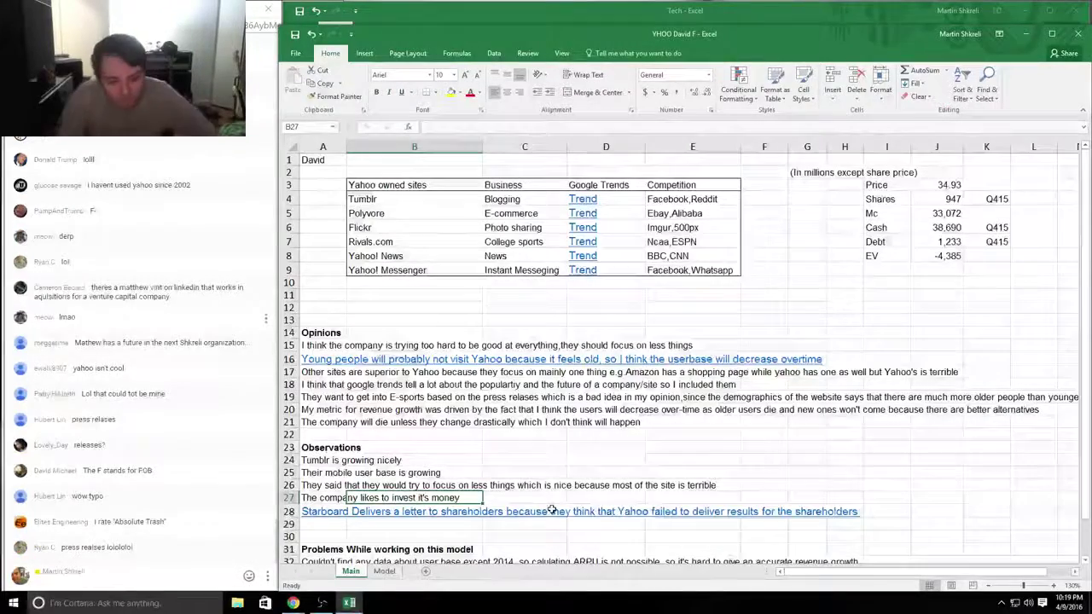
Step: Read through the student's Observations, from Tumblr to focusing on fewer things
{"action": "left_click", "coordinate": [321, 462]}
{"action": "left_click", "coordinate": [448, 473]}
{"action": "left_click_drag", "start_coordinate": [450, 473], "coordinate": [318, 446]}
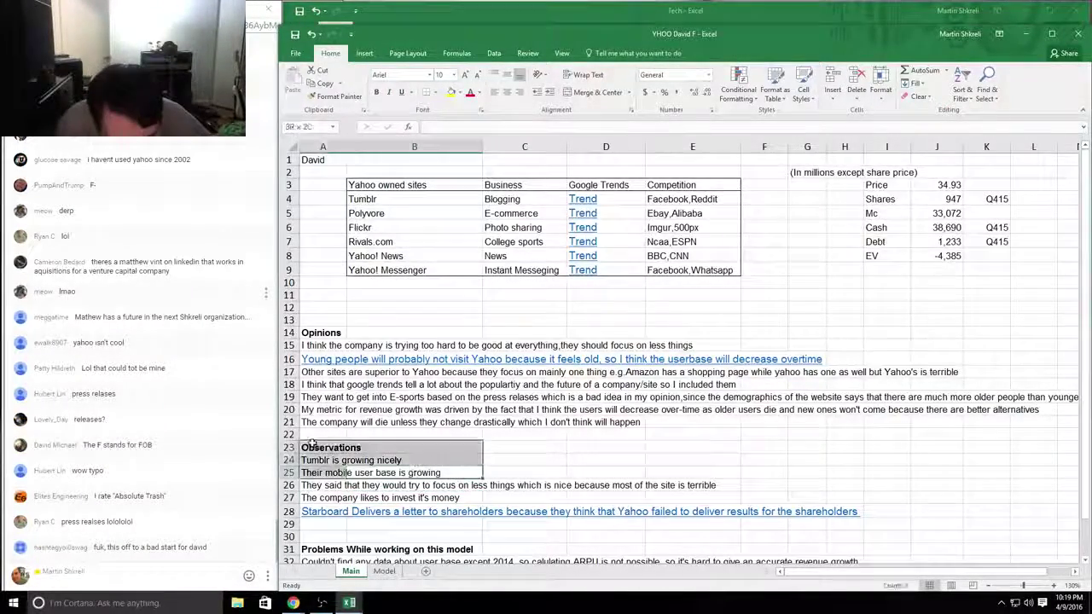
{"action": "left_click", "coordinate": [317, 446]}
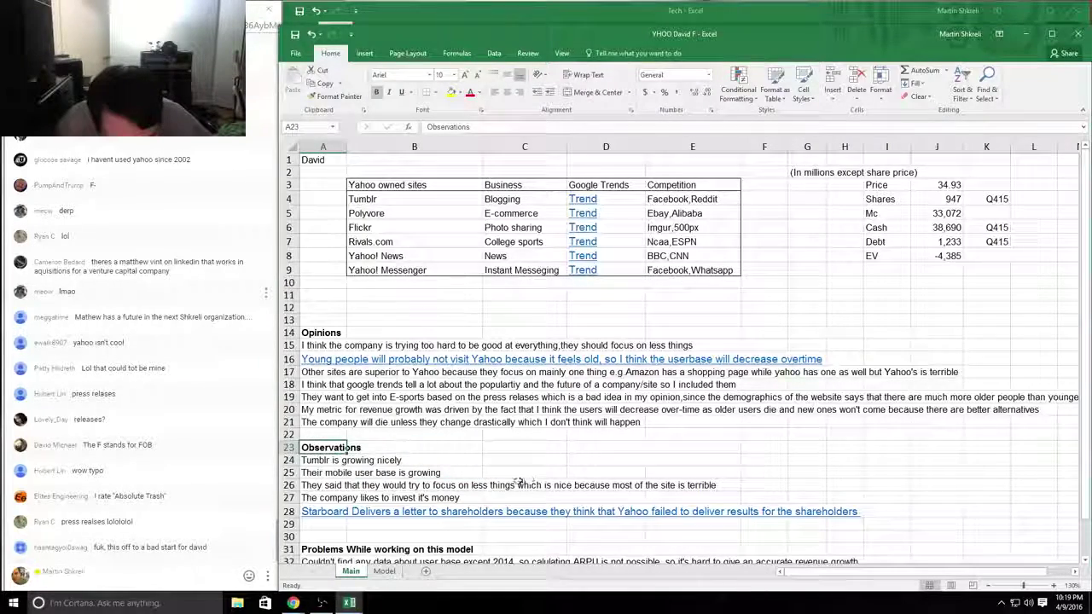
{"action": "left_click_drag", "start_coordinate": [350, 484], "coordinate": [738, 485]}
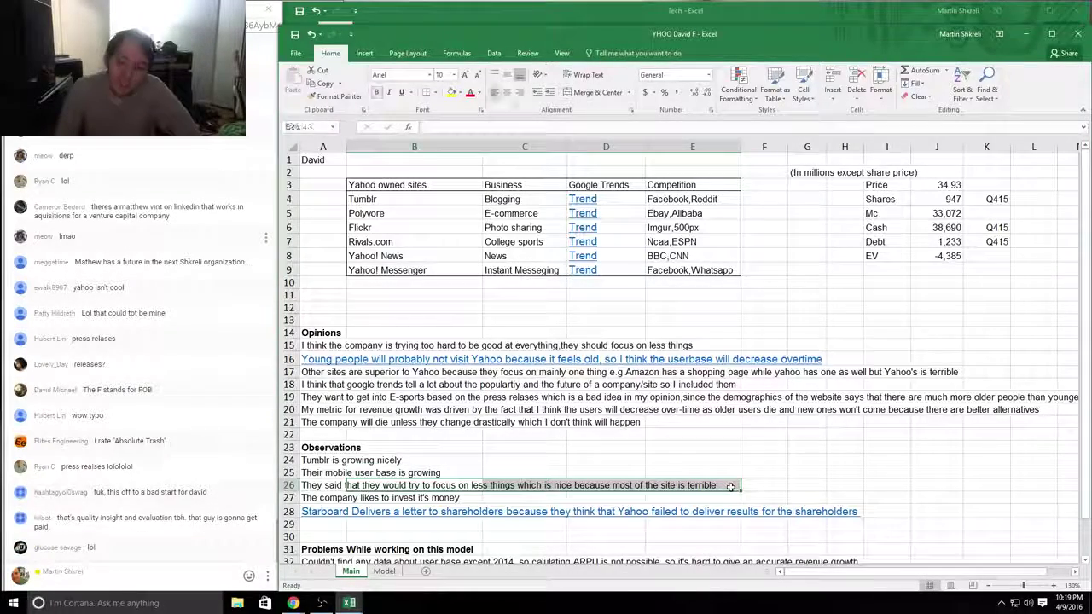
Step: Inspect the Cash and Debt formulas in J6:J7
{"action": "left_click", "coordinate": [945, 227]}
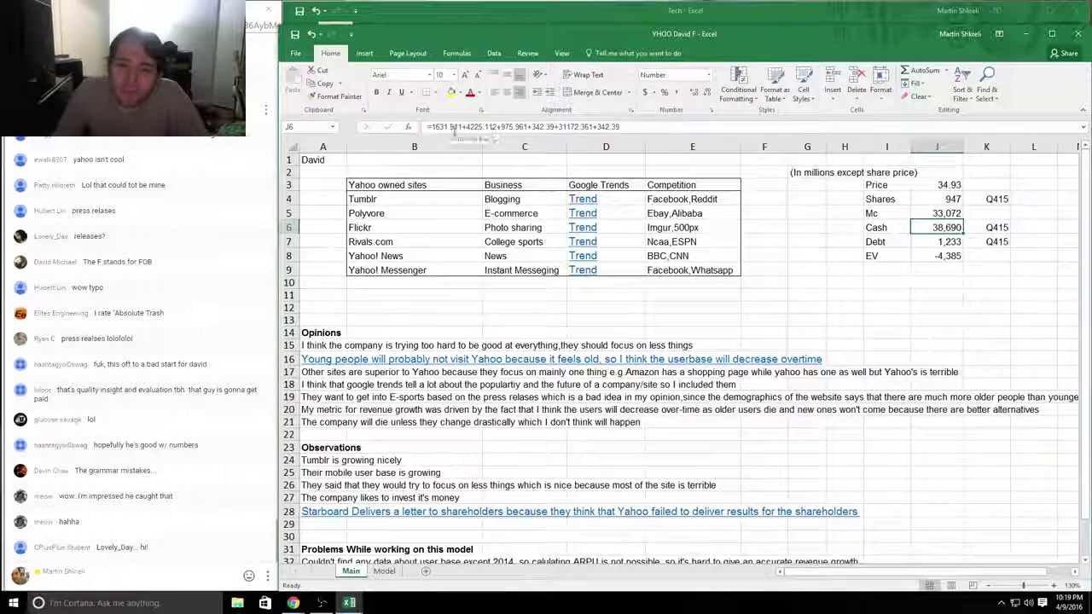
{"action": "left_click_drag", "start_coordinate": [435, 127], "coordinate": [623, 128]}
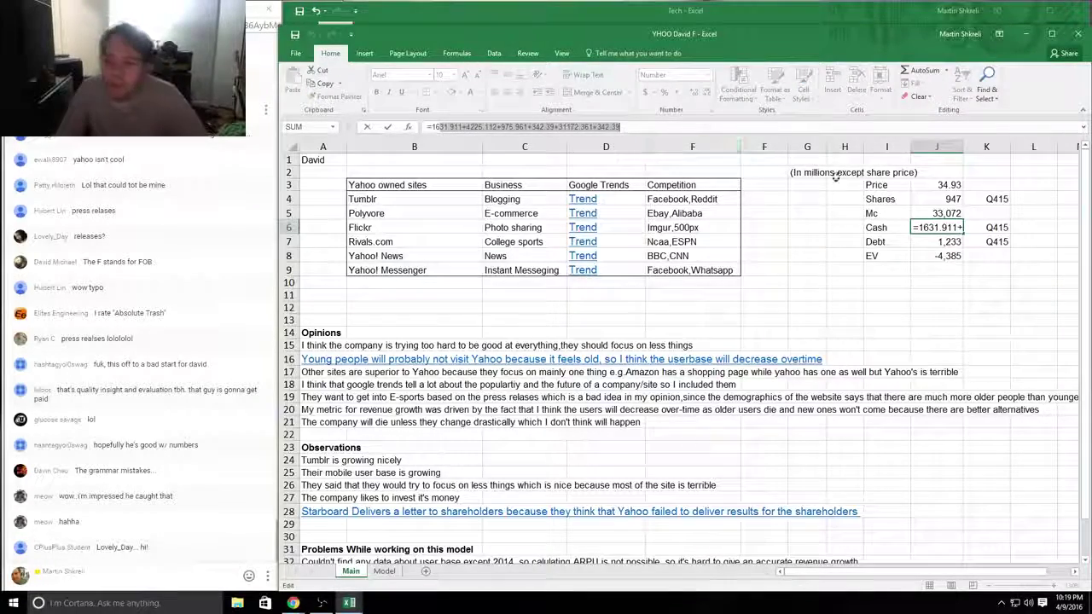
{"action": "key", "text": "Return"}
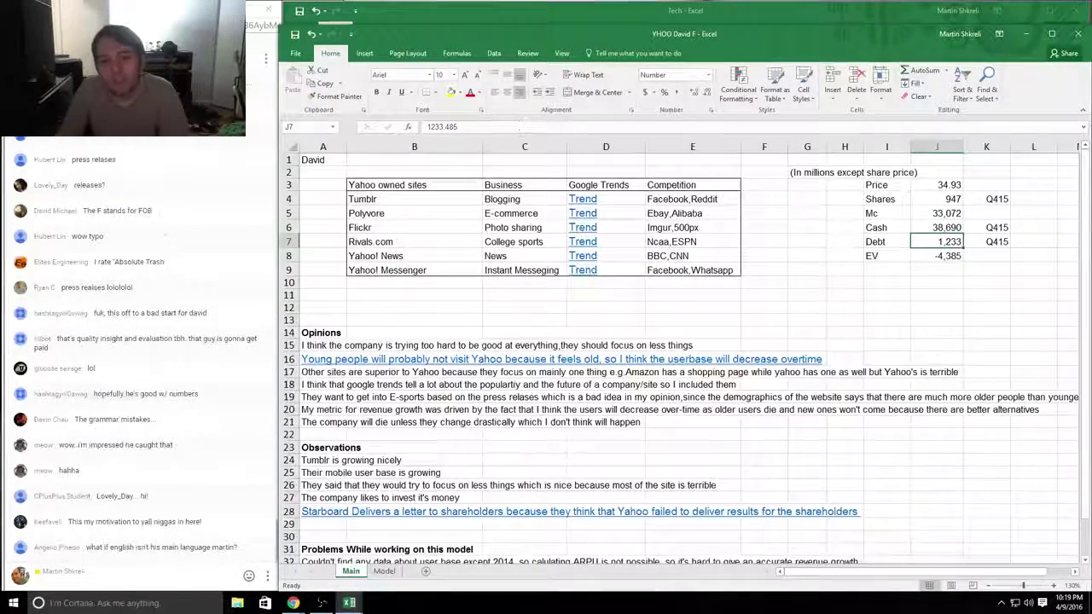
{"action": "key", "text": "F2"}
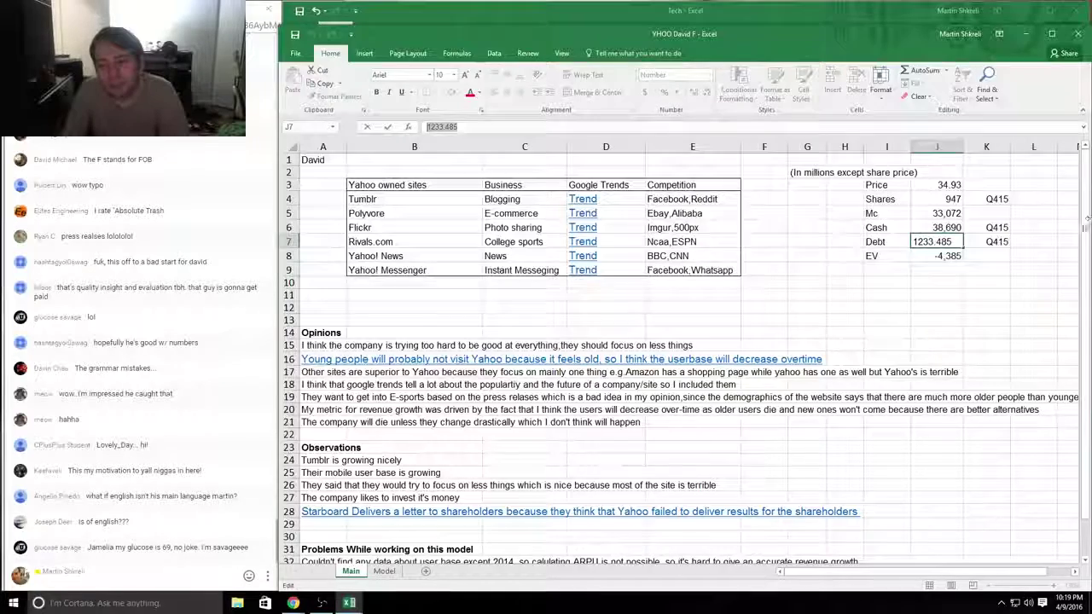
{"action": "key", "text": "Return"}
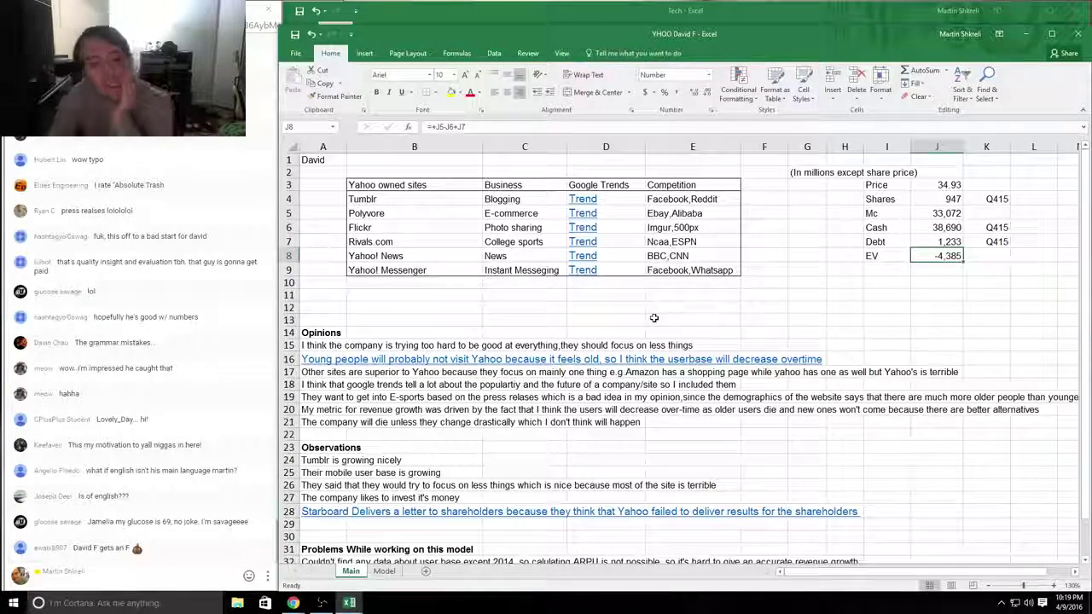
Step: Bold the NPV question in A34 under the problems section
{"action": "key", "text": "ctrl+Home"}
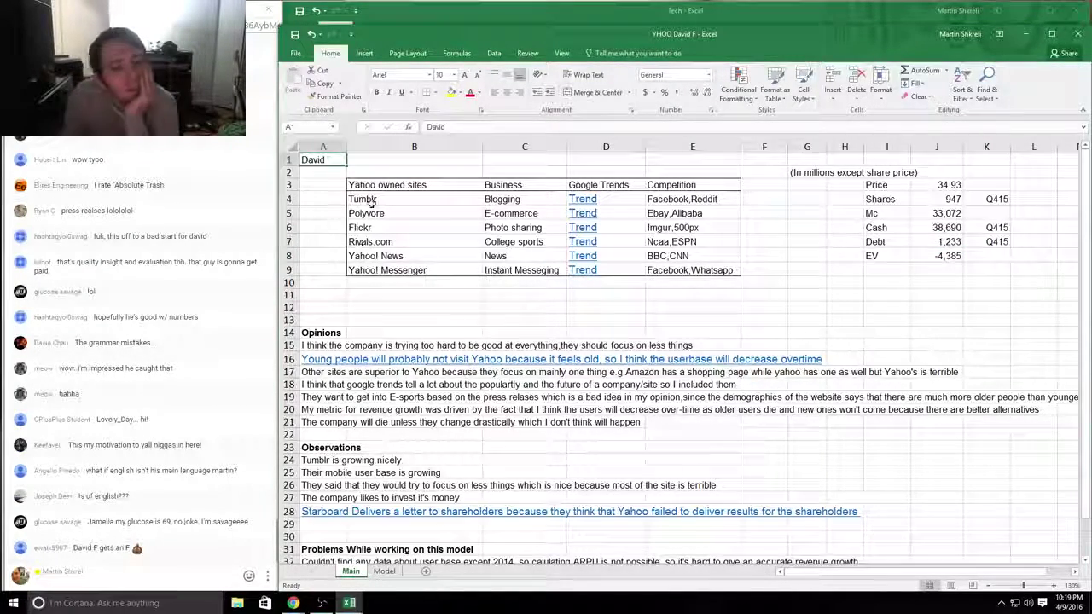
{"action": "left_click_drag", "start_coordinate": [371, 201], "coordinate": [736, 269]}
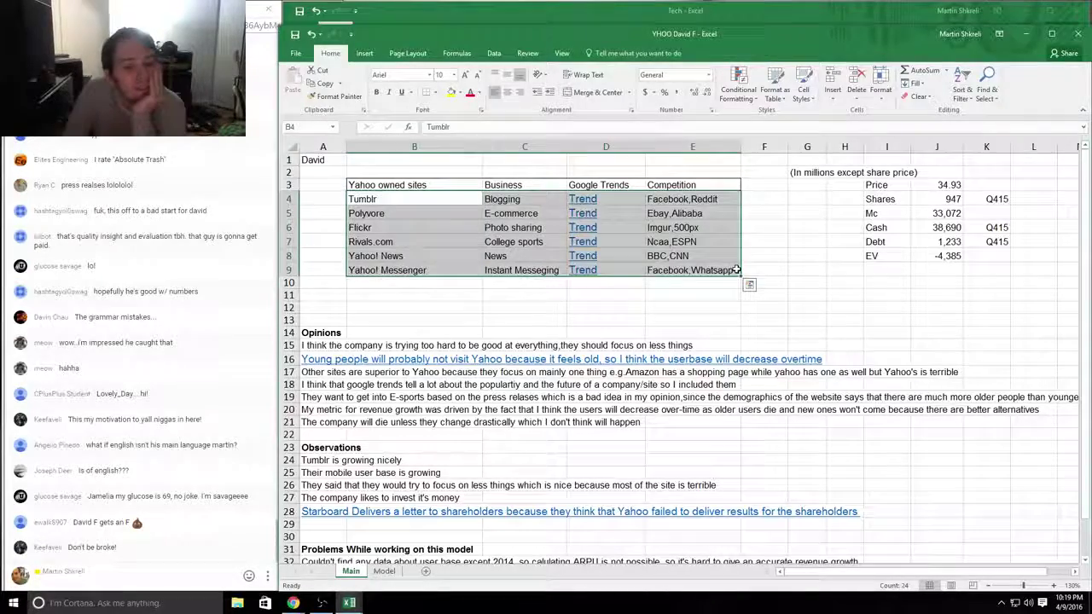
{"action": "key", "text": "ctrl+Home"}
{"action": "key", "text": "Page_Down"}
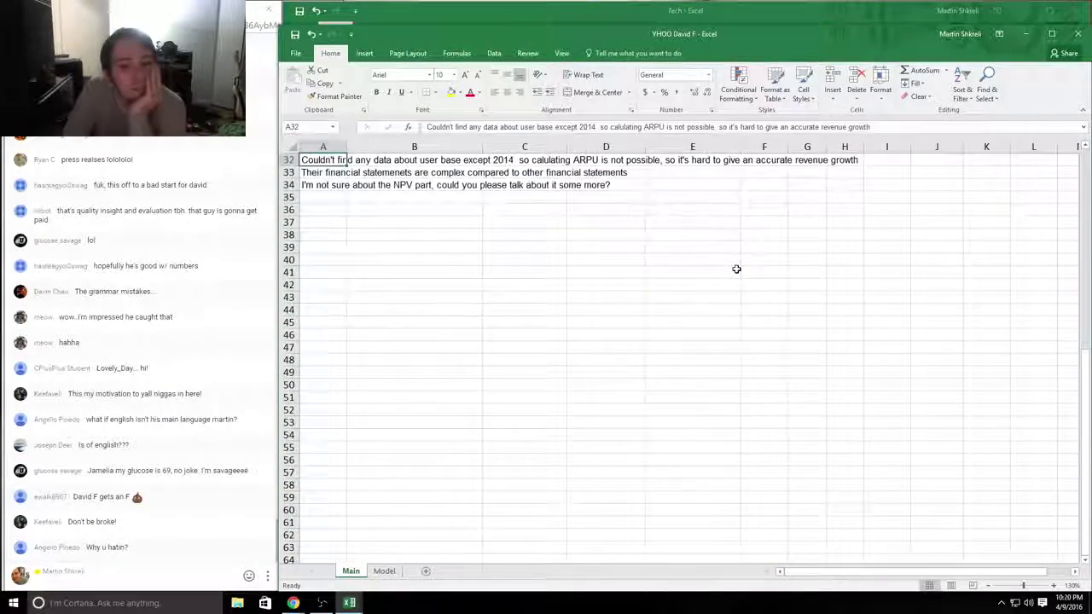
{"action": "key", "text": "Up"}
{"action": "key", "text": "Up"}
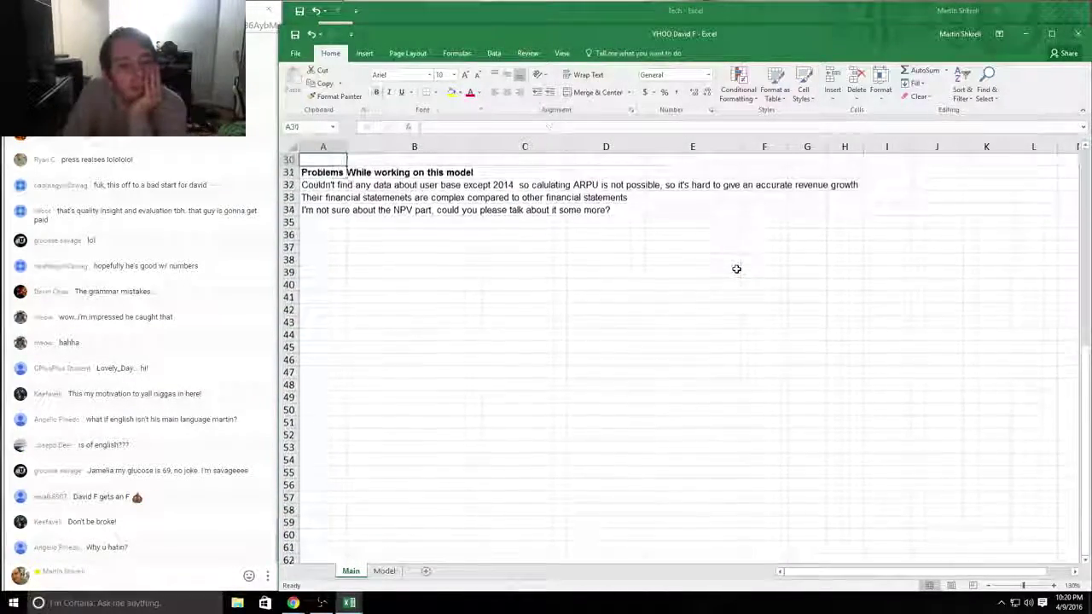
{"action": "key", "text": "Down"}
{"action": "key", "text": "Down"}
{"action": "key", "text": "Down"}
{"action": "key", "text": "Down"}
{"action": "key", "text": "ctrl+b"}
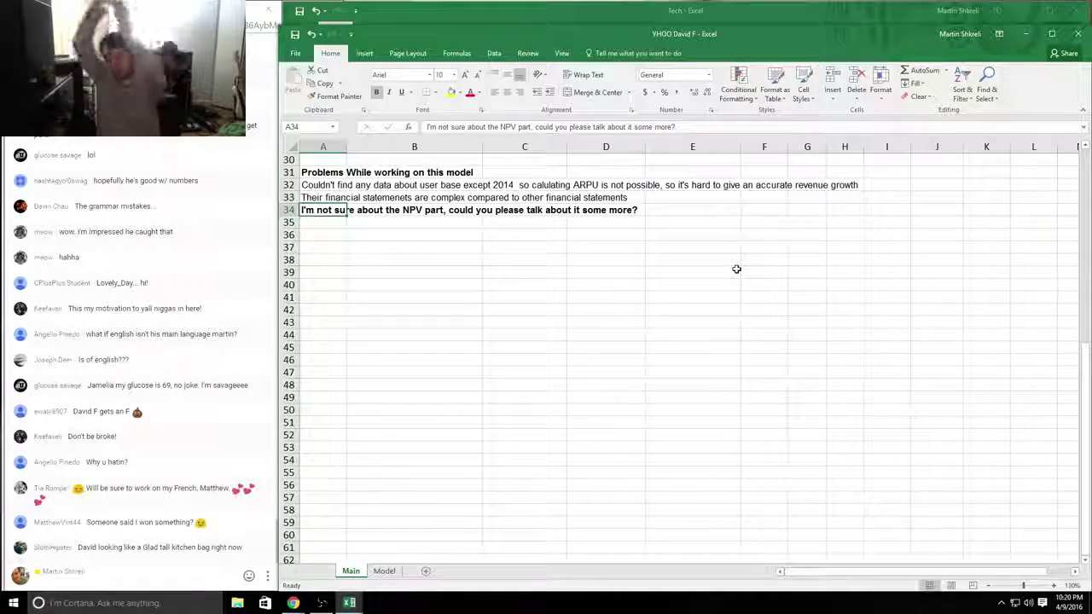
Step: Enter the per-share value formula =+AR33/Main!U4 in the Model sheet's Share value cell
{"action": "scroll", "coordinate": [737, 268], "scroll_direction": "up", "scroll_amount": 10}
{"action": "key", "text": "ctrl+Page_Down"}
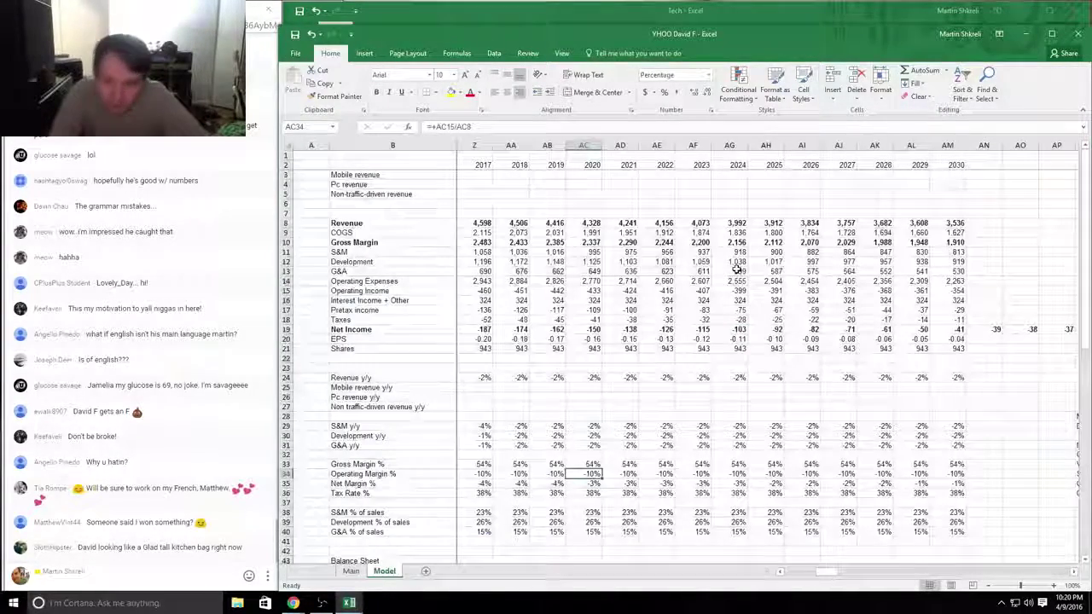
{"action": "key", "text": "Right"}
{"action": "key", "text": "Right"}
{"action": "key", "text": "Right"}
{"action": "key", "text": "Right"}
{"action": "key", "text": "Right"}
{"action": "key", "text": "Right"}
{"action": "key", "text": "Right"}
{"action": "key", "text": "Right"}
{"action": "key", "text": "Right"}
{"action": "key", "text": "Right"}
{"action": "key", "text": "Right"}
{"action": "key", "text": "Right"}
{"action": "key", "text": "Right"}
{"action": "key", "text": "Right"}
{"action": "key", "text": "Right"}
{"action": "key", "text": "Right"}
{"action": "key", "text": "Right"}
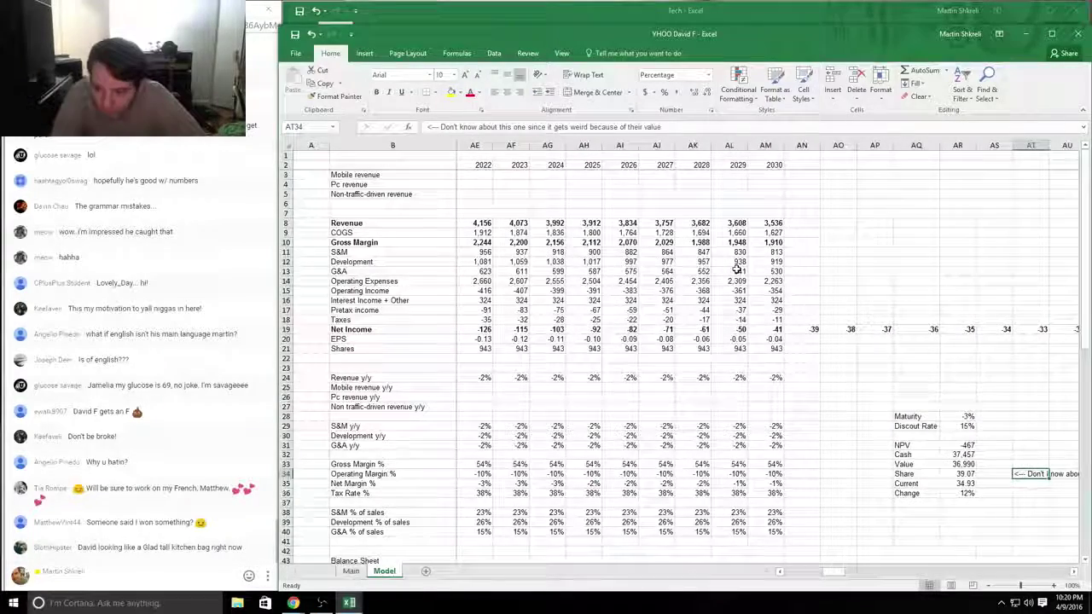
{"action": "key", "text": "Right"}
{"action": "key", "text": "Right"}
{"action": "key", "text": "Right"}
{"action": "key", "text": "Right"}
{"action": "key", "text": "Right"}
{"action": "key", "text": "Right"}
{"action": "key", "text": "Right"}
{"action": "key", "text": "Right"}
{"action": "key", "text": "Right"}
{"action": "key", "text": "Right"}
{"action": "key", "text": "Right"}
{"action": "key", "text": "ctrl+Left"}
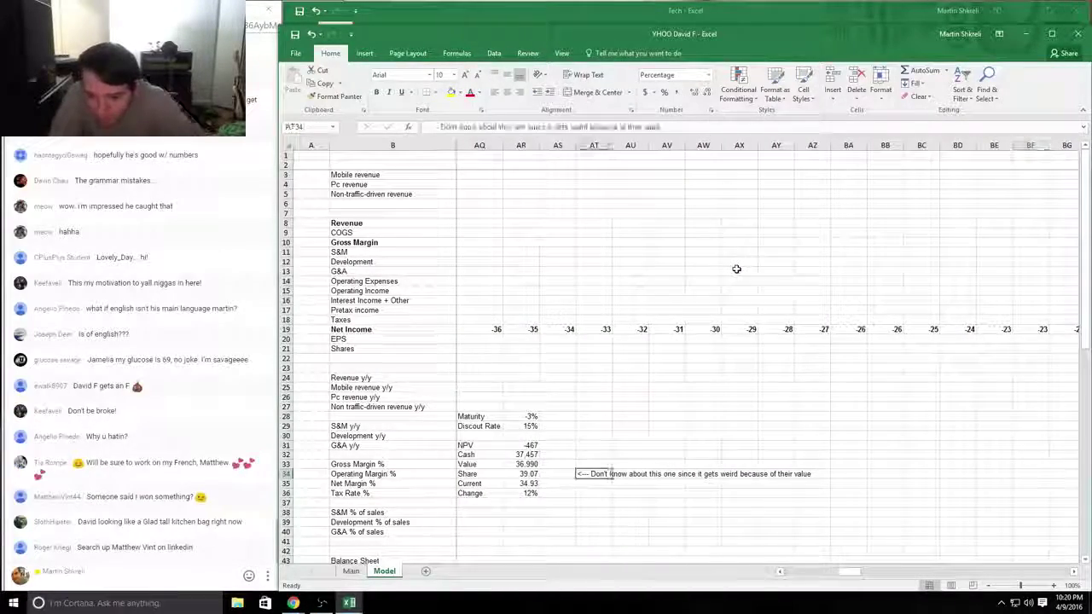
{"action": "key", "text": "Left"}
{"action": "key", "text": "Left"}
{"action": "type", "text": "=+AR33/Main!U4"}
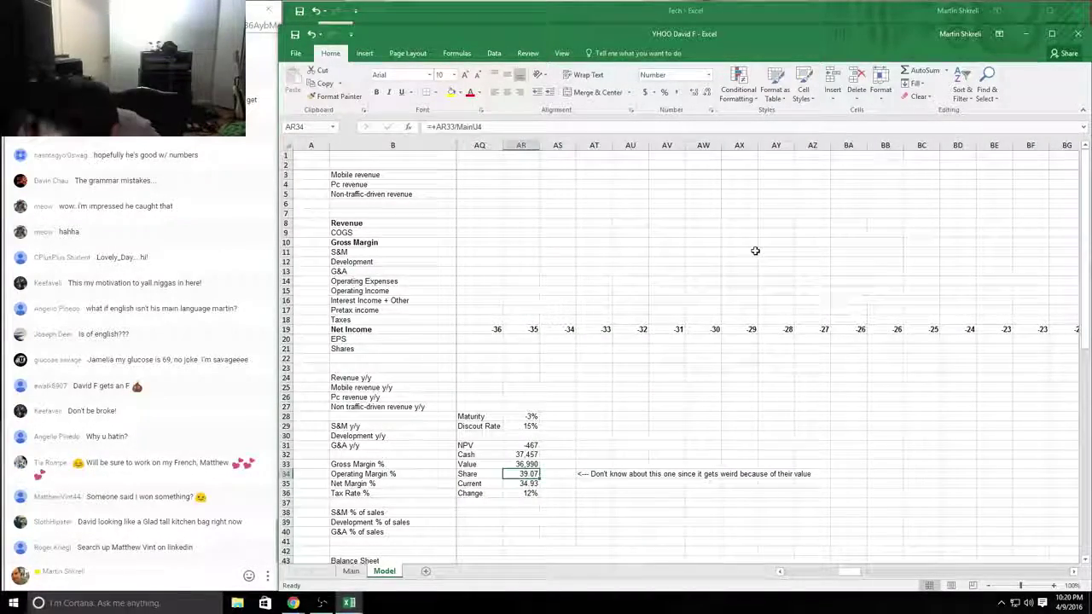
{"action": "key", "text": "Return"}
Step: Check the Cash formula's references, leaving it unchanged
{"action": "key", "text": "Up"}
{"action": "key", "text": "Up"}
{"action": "key", "text": "Up"}
{"action": "key", "text": "Delete"}
{"action": "key", "text": "Down"}
{"action": "key", "text": "F2"}
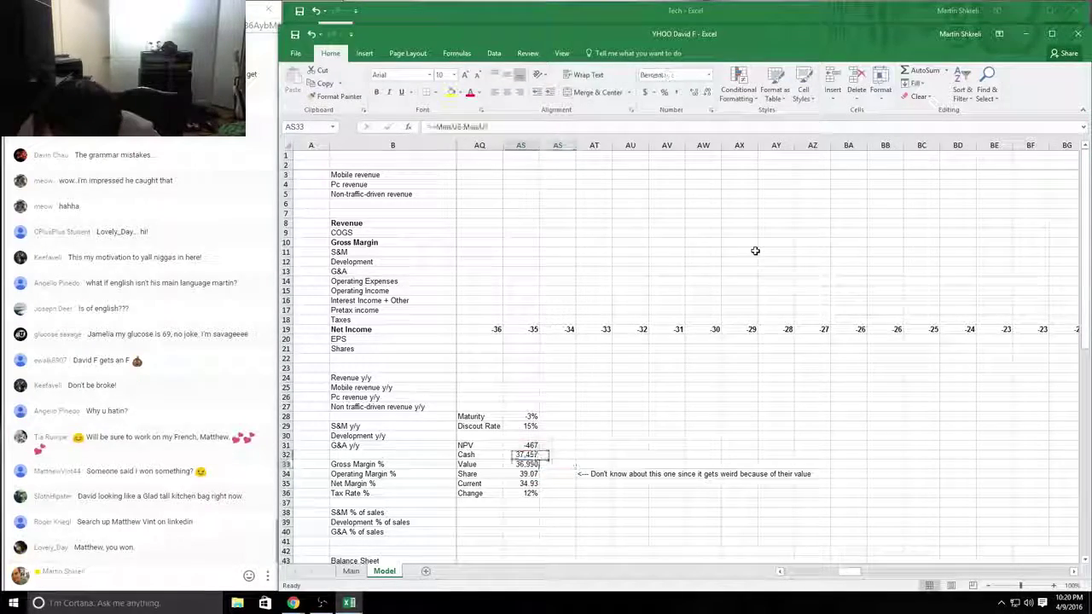
{"action": "key", "text": "Escape"}
{"action": "key", "text": "ctrl+z"}
{"action": "key", "text": "Down"}
{"action": "key", "text": "Left"}
{"action": "key", "text": "Left"}
{"action": "key", "text": "Left"}
{"action": "key", "text": "Left"}
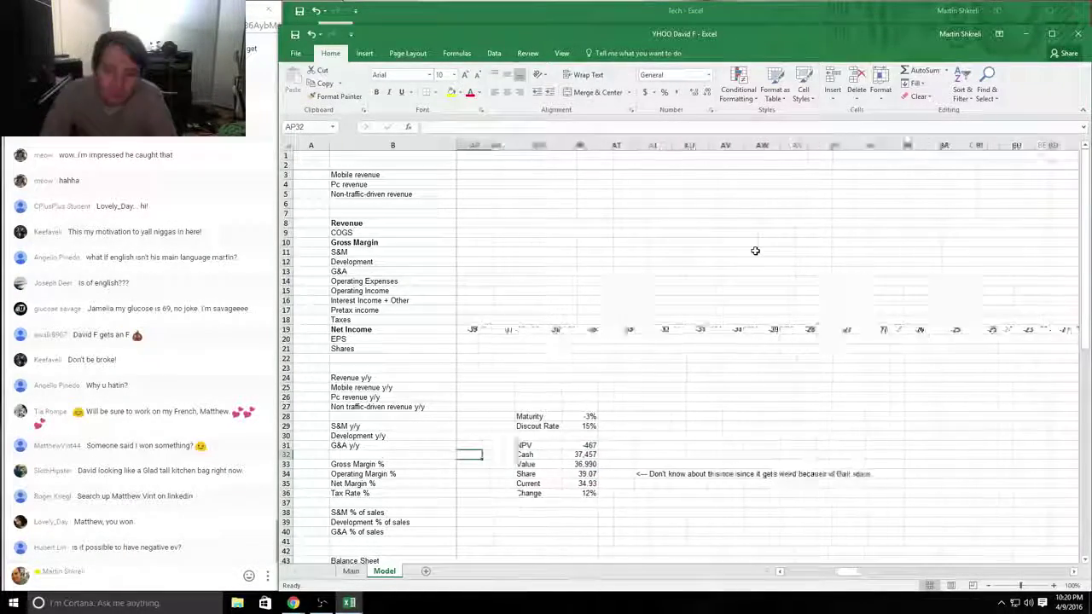
Step: Inspect the NPV formula's ranges in the Model sheet's valuation summary
{"action": "key", "text": "ctrl+Page_Up"}
{"action": "key", "text": "ctrl+Page_Down"}
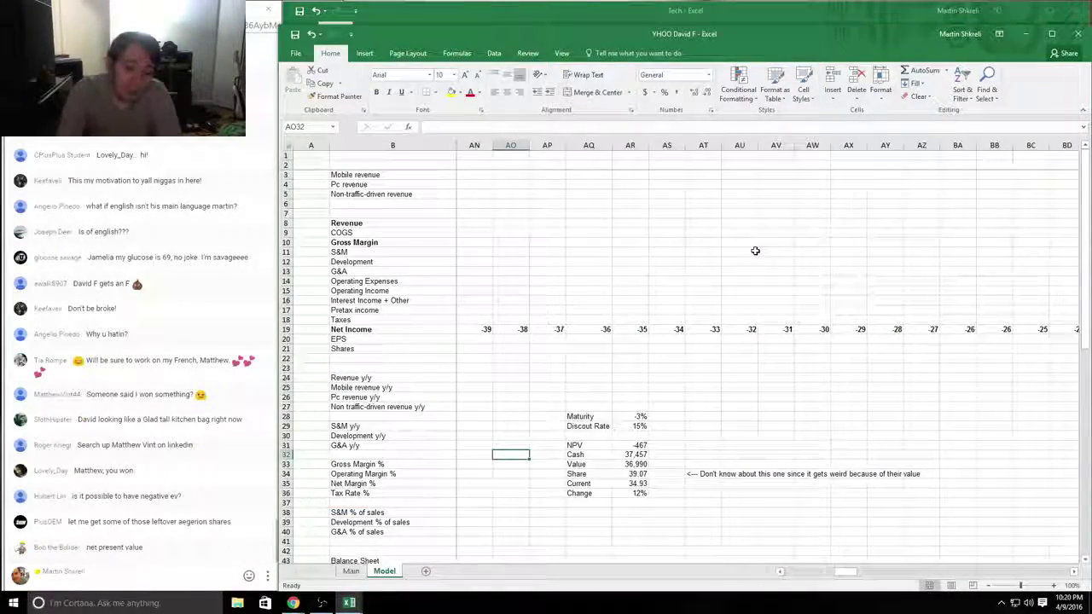
{"action": "key", "text": "Page_Down"}
{"action": "key", "text": "Page_Up"}
{"action": "key", "text": "Left"}
{"action": "key", "text": "Up"}
{"action": "key", "text": "Right"}
{"action": "key", "text": "Right"}
{"action": "key", "text": "Right"}
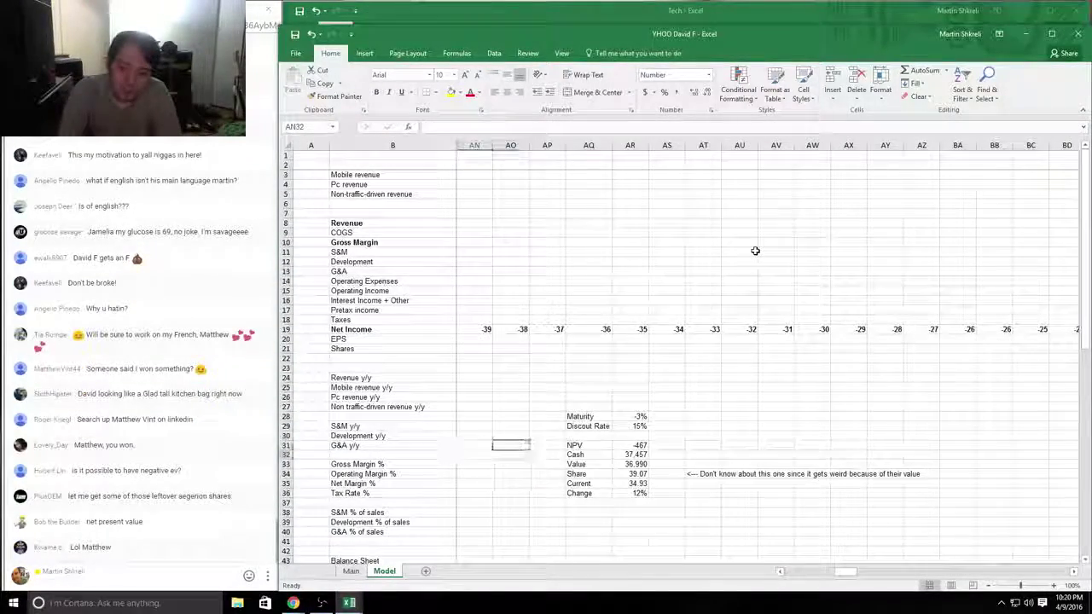
{"action": "key", "text": "F2"}
{"action": "key", "text": "F2"}
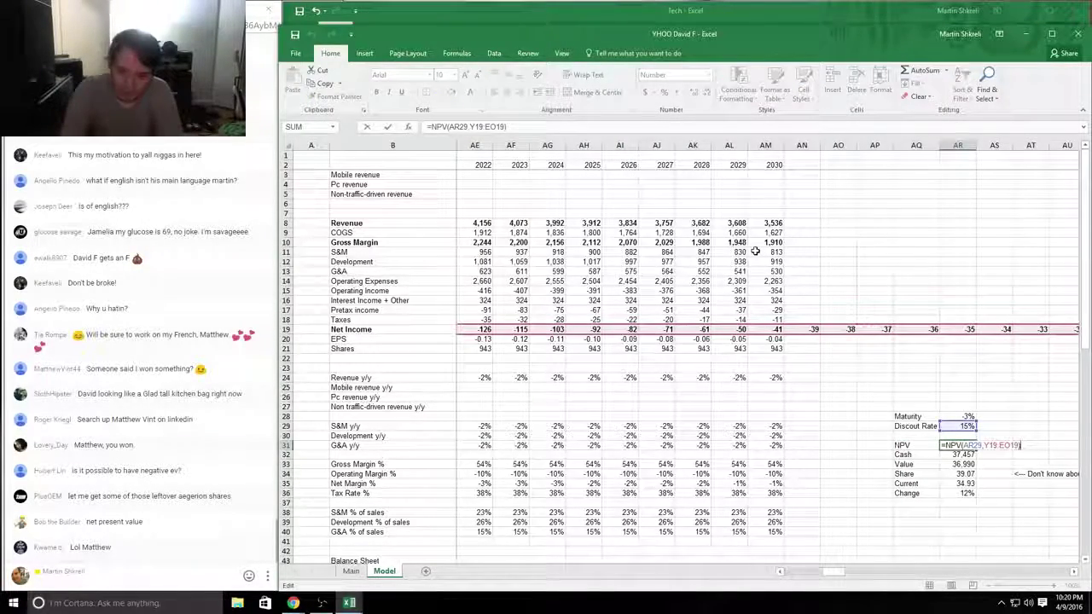
{"action": "key", "text": "Escape"}
{"action": "key", "text": "Left"}
{"action": "key", "text": "Left"}
{"action": "key", "text": "Left"}
{"action": "key", "text": "Left"}
{"action": "key", "text": "Left"}
{"action": "key", "text": "Left"}
{"action": "key", "text": "Left"}
{"action": "key", "text": "Left"}
{"action": "key", "text": "Left"}
{"action": "key", "text": "Left"}
{"action": "key", "text": "Left"}
{"action": "key", "text": "Left"}
{"action": "key", "text": "Left"}
{"action": "key", "text": "Left"}
{"action": "key", "text": "Left"}
{"action": "key", "text": "Left"}
{"action": "key", "text": "Left"}
{"action": "key", "text": "Left"}
{"action": "key", "text": "Left"}
{"action": "key", "text": "Left"}
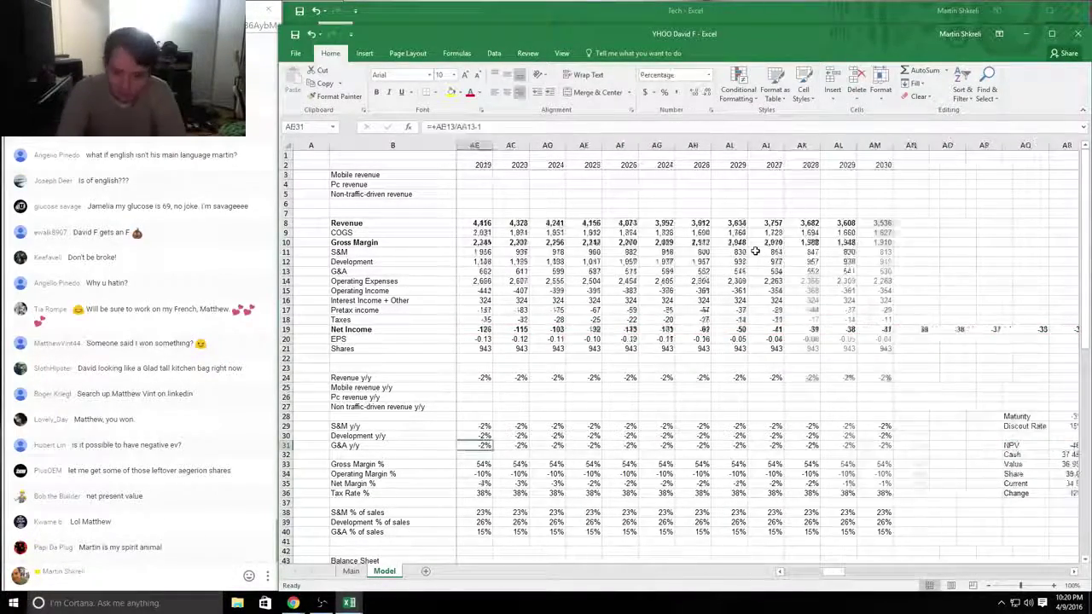
{"action": "key", "text": "ctrl+Right"}
{"action": "key", "text": "ctrl+Right"}
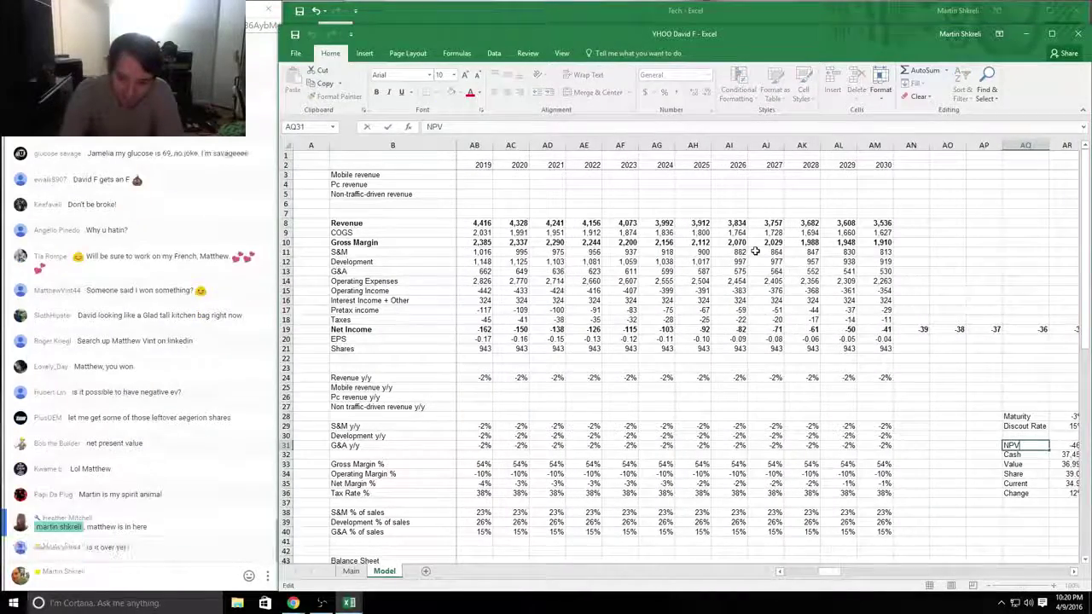
{"action": "key", "text": "Down"}
Step: Review the Q415 labels on the Main sheet, then close the YHOO David F workbook
{"action": "key", "text": "ctrl+Page_Up"}
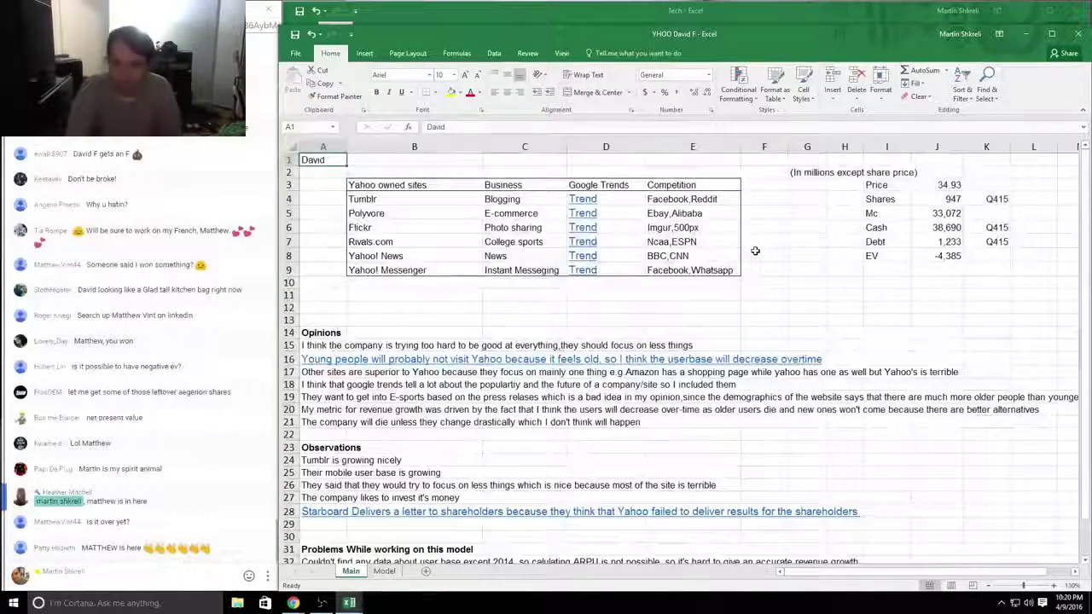
{"action": "key", "text": "Down"}
{"action": "key", "text": "Right"}
{"action": "key", "text": "Right"}
{"action": "key", "text": "Right"}
{"action": "key", "text": "Right"}
{"action": "key", "text": "Right"}
{"action": "key", "text": "Right"}
{"action": "key", "text": "Right"}
{"action": "key", "text": "Right"}
{"action": "key", "text": "Right"}
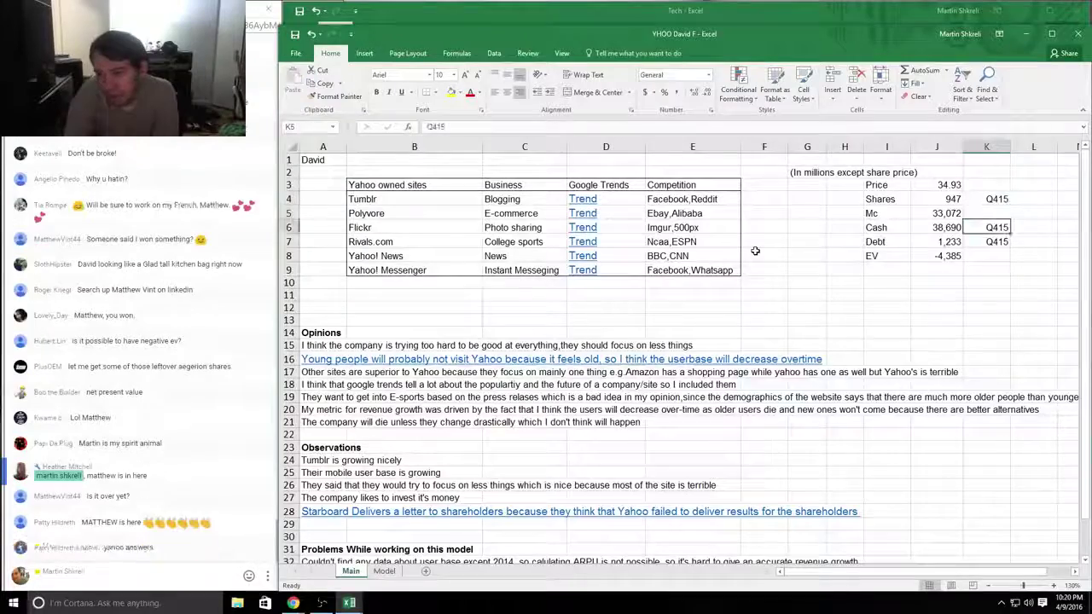
{"action": "key", "text": "Down"}
{"action": "key", "text": "Down"}
{"action": "key", "text": "Down"}
{"action": "key", "text": "ctrl+Home"}
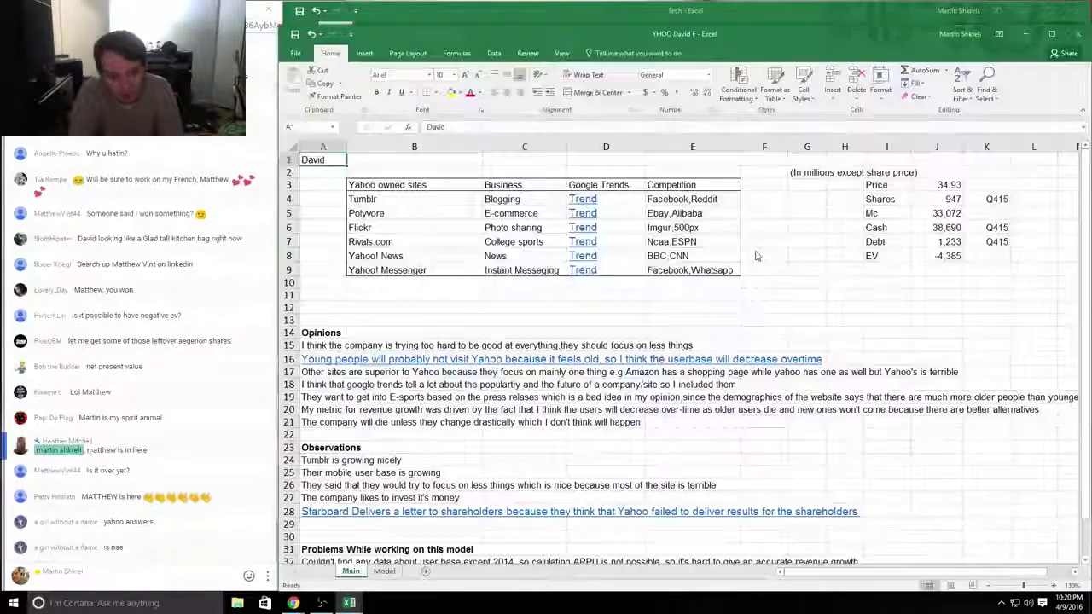
{"action": "key", "text": "ctrl+w"}
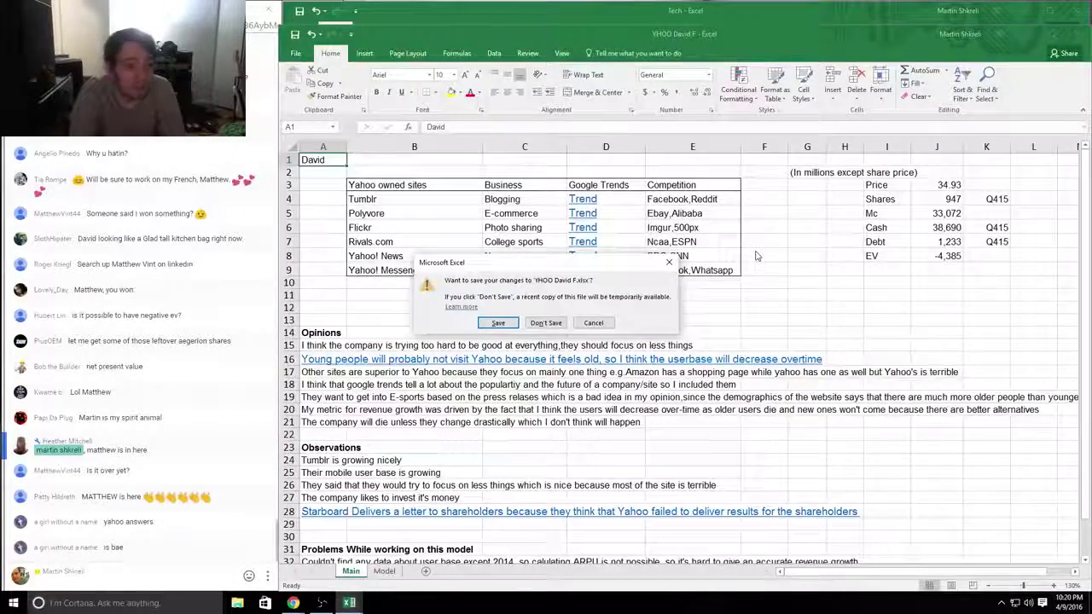
{"action": "key", "text": "Return"}
{"action": "left_click", "coordinate": [241, 158]}
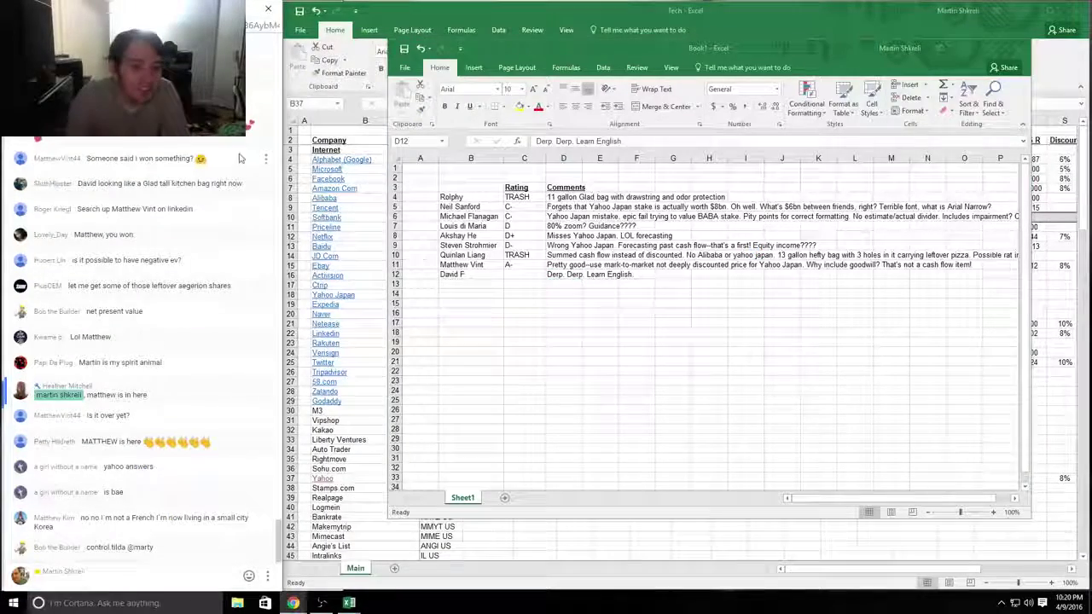
{"action": "left_click", "coordinate": [266, 160]}
{"action": "left_click", "coordinate": [213, 284]}
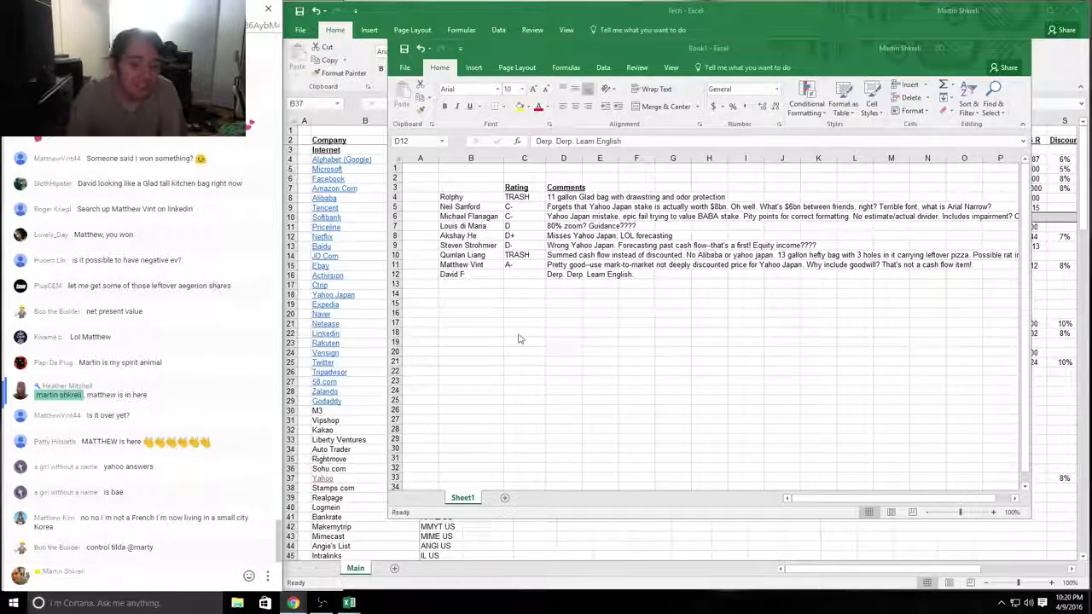
Step: Give the row 12 submitter an F rating in the ratings workbook
{"action": "left_click", "coordinate": [563, 274]}
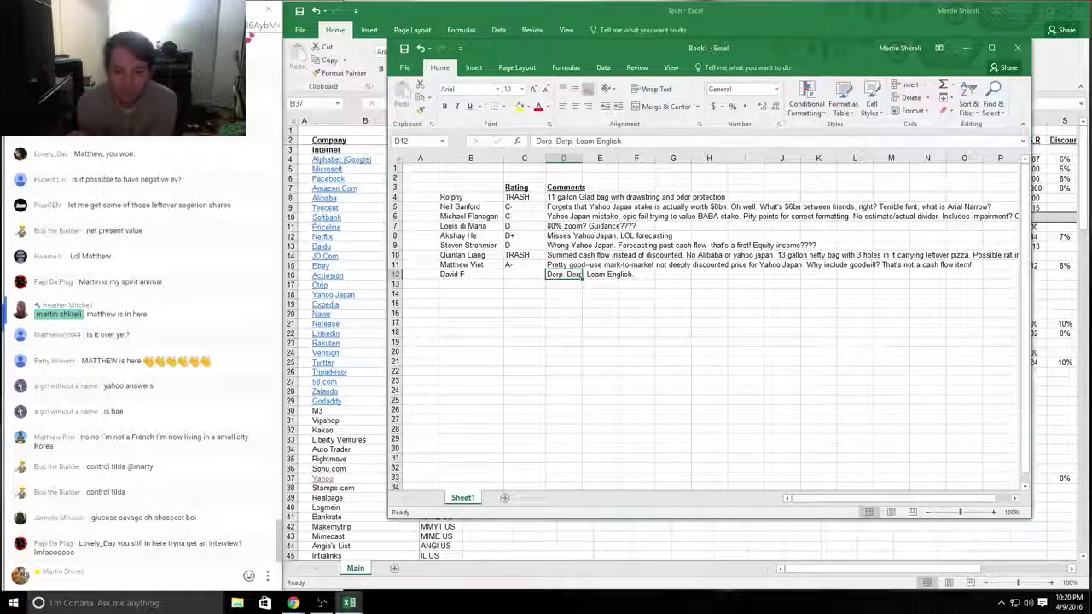
{"action": "left_click", "coordinate": [524, 273]}
{"action": "type", "text": "F"}
{"action": "key", "text": "Return"}
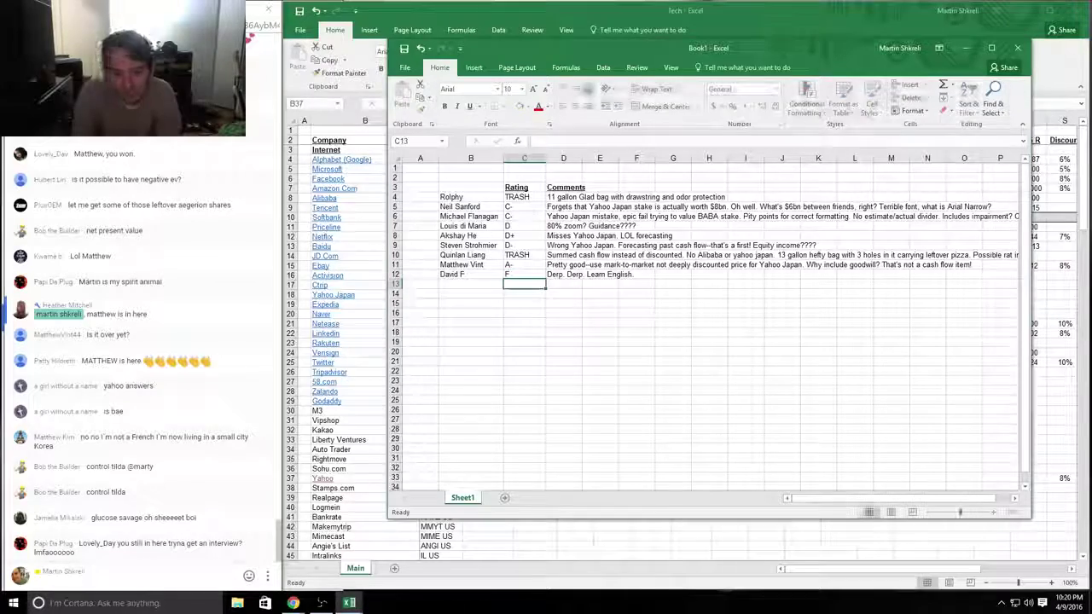
{"action": "left_click", "coordinate": [467, 284]}
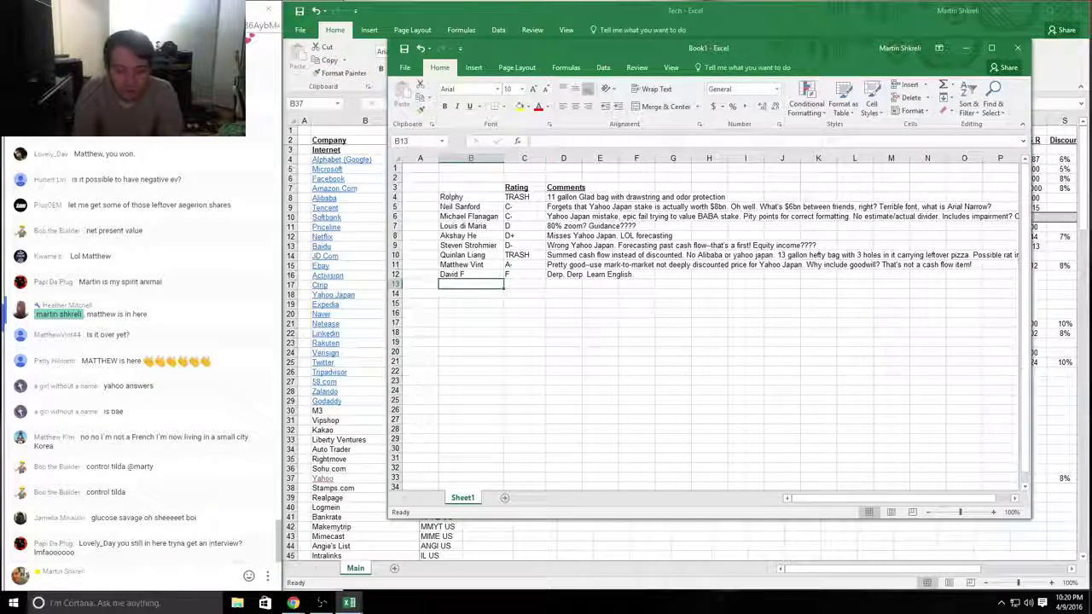
{"action": "key", "text": "alt+Tab"}
{"action": "key", "text": "alt+Tab"}
{"action": "key", "text": "alt+Tab"}
{"action": "key", "text": "alt+Tab"}
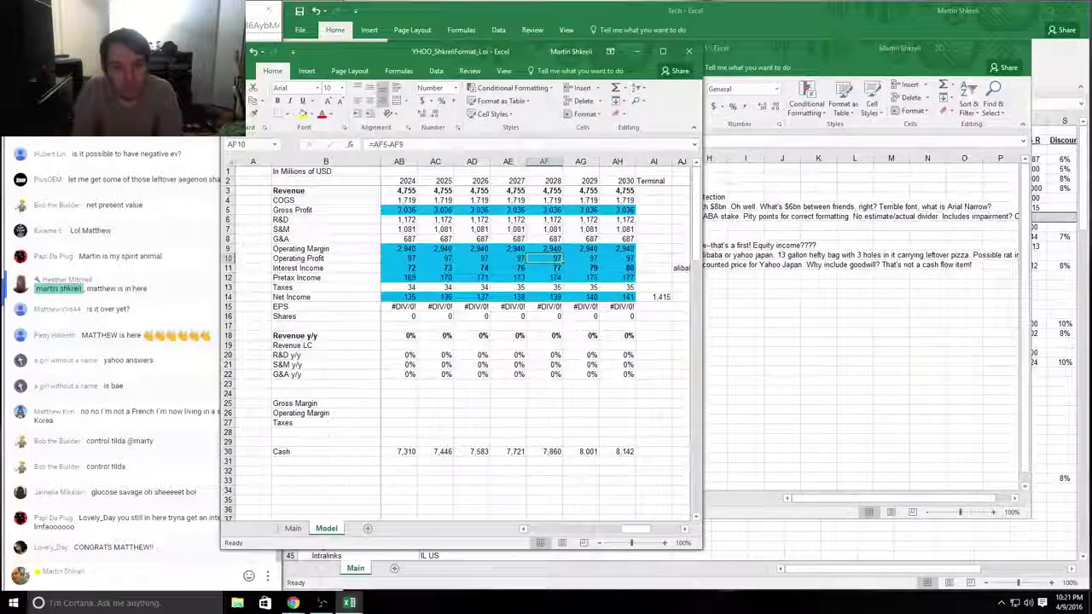
Step: Start the next submitter's name in cell B13 of the ratings sheet
{"action": "key", "text": "alt"}
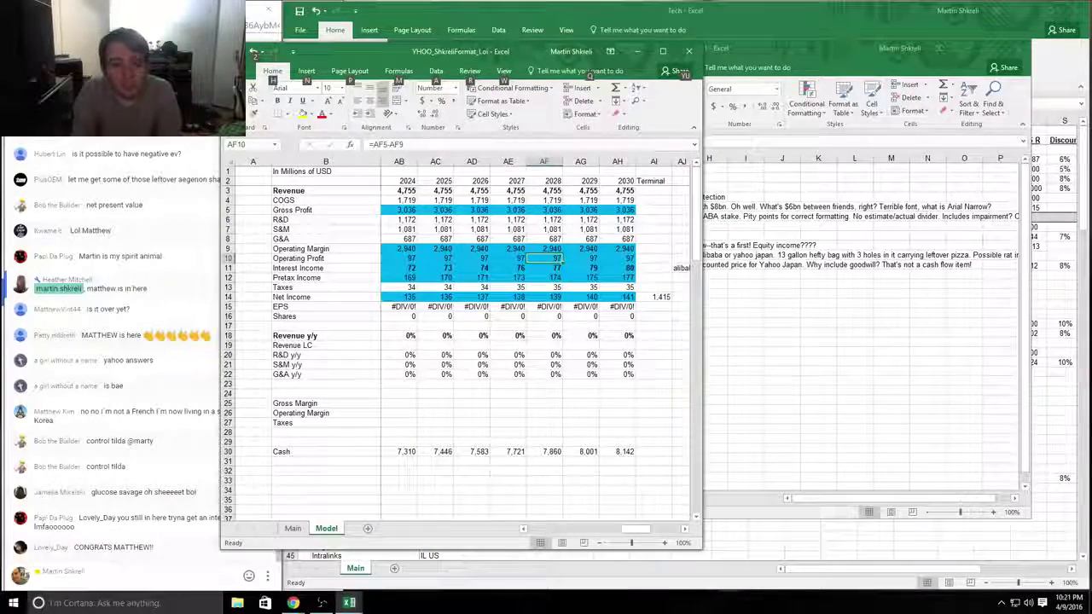
{"action": "key", "text": "alt+Tab"}
{"action": "type", "text": "Lo"}
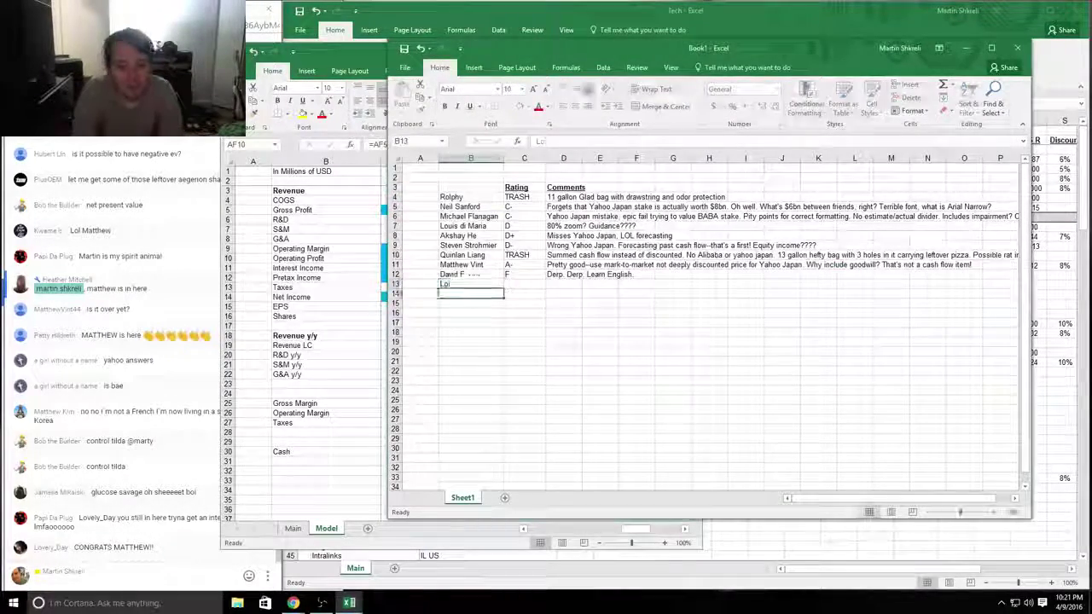
Step: Enlarge the YHOO_ShkreliFormat workbook to fill the screen and show its Main sheet
{"action": "key", "text": "alt+Tab"}
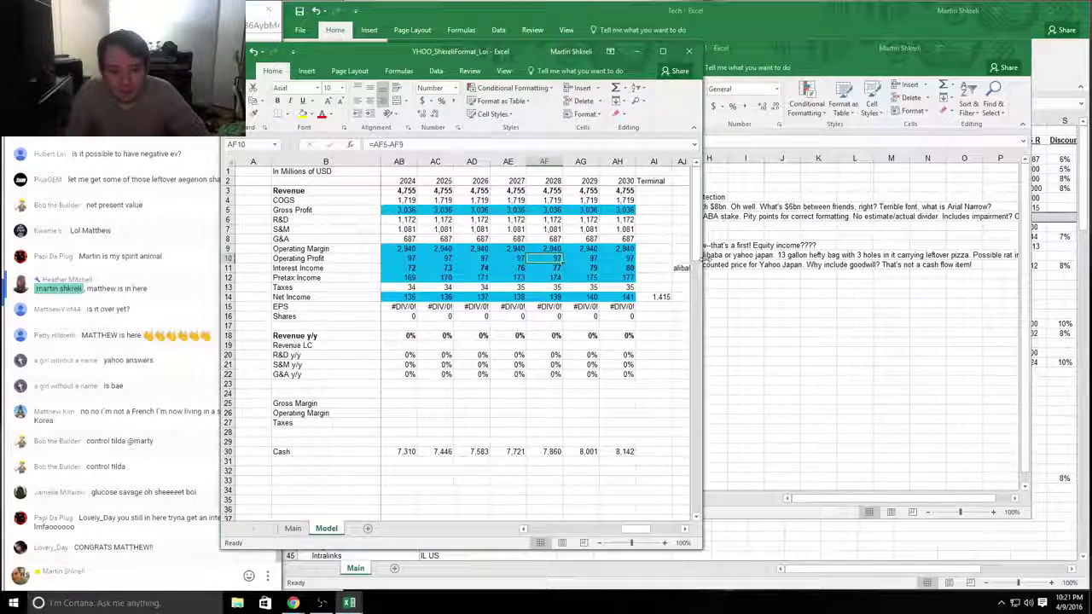
{"action": "left_click_drag", "start_coordinate": [702, 258], "coordinate": [1086, 265]}
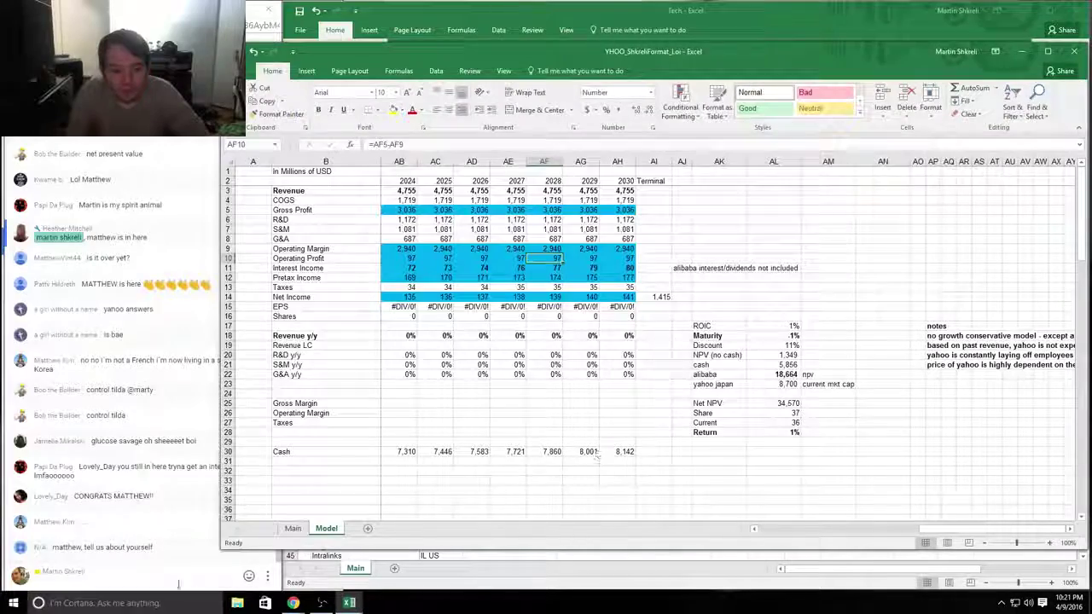
{"action": "left_click_drag", "start_coordinate": [247, 550], "coordinate": [291, 587]}
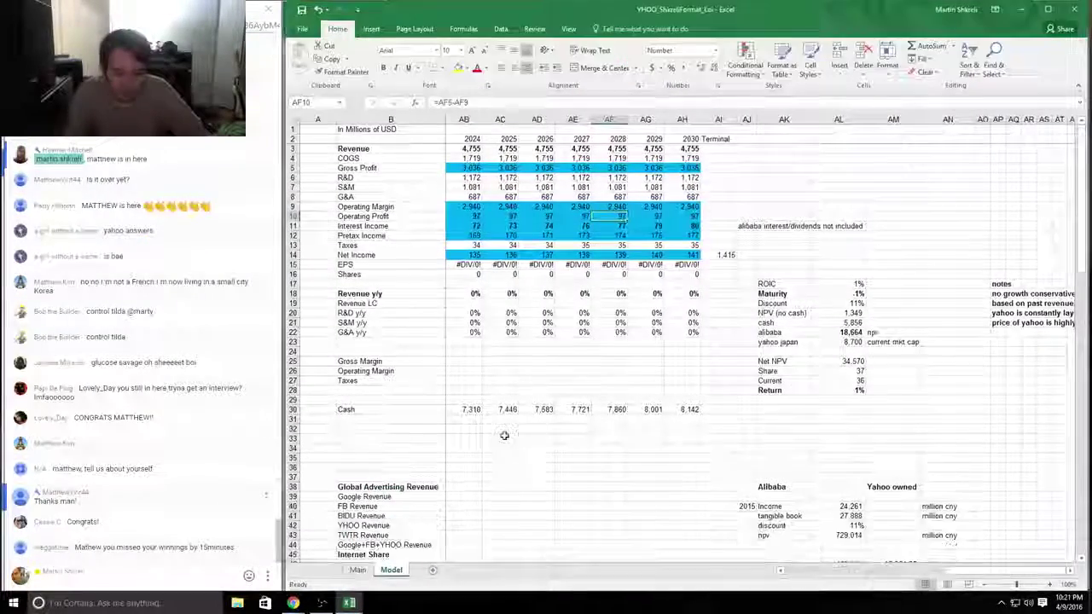
{"action": "left_click", "coordinate": [503, 439]}
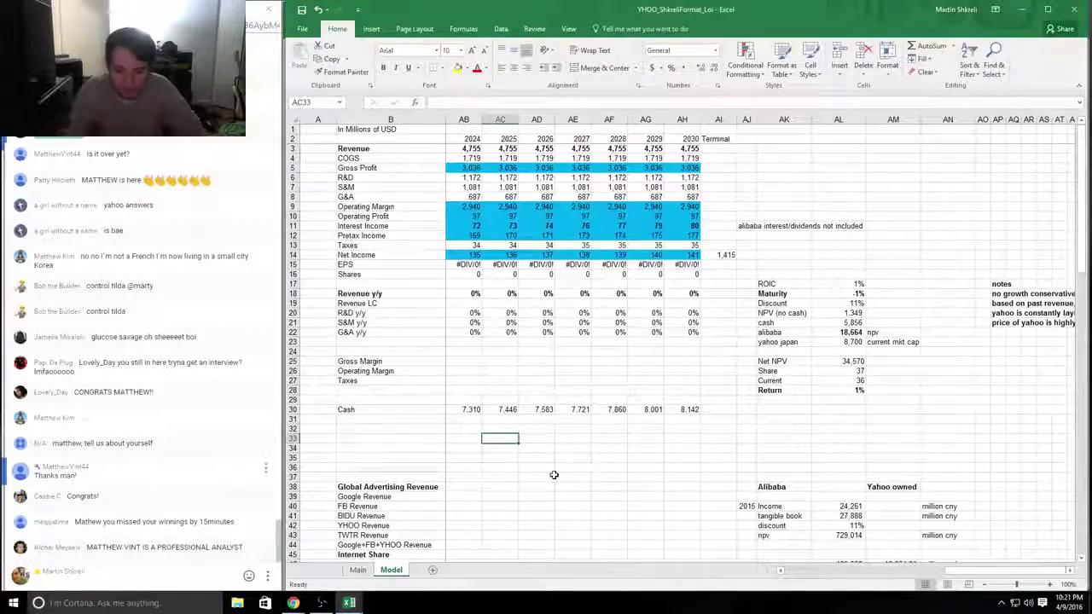
{"action": "key", "text": "ctrl+Home"}
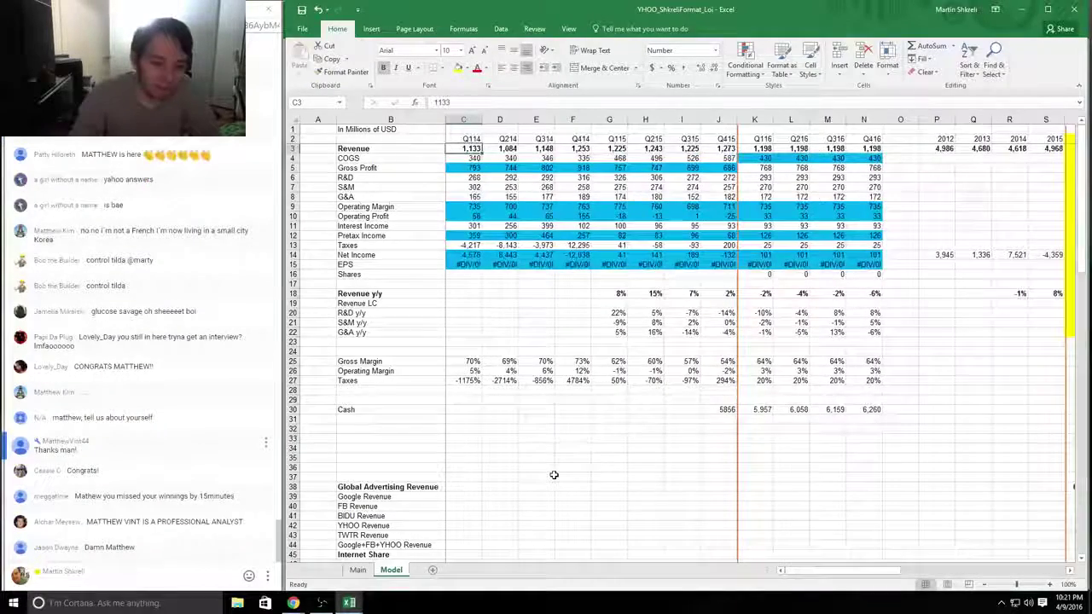
{"action": "key", "text": "ctrl+Page_Up"}
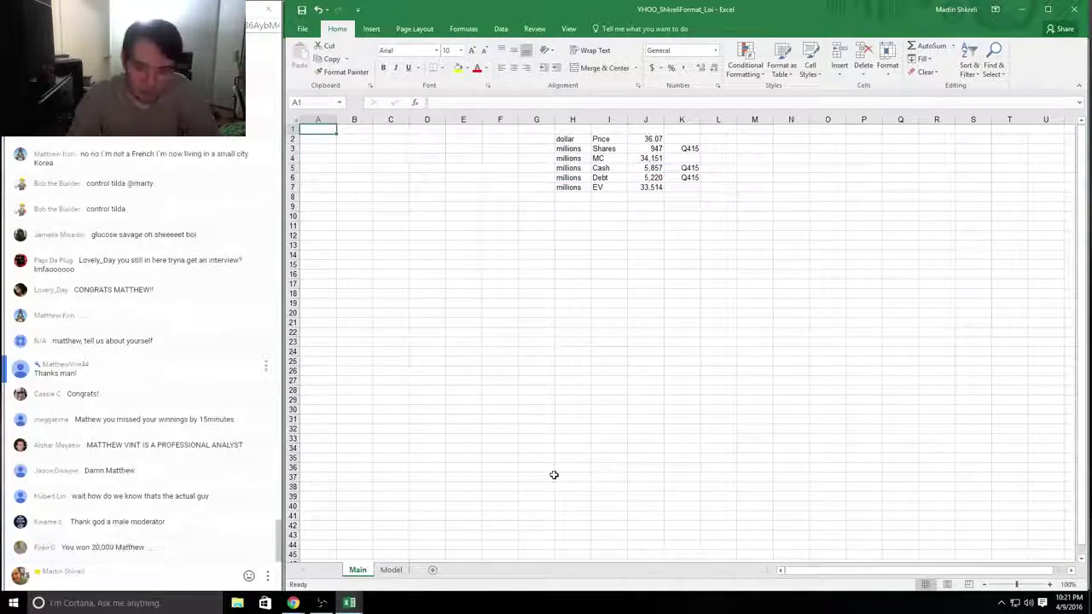
Step: Inspect the J4 market-cap formula (price × shares) and the Cash figure on the Main sheet
{"action": "key", "text": "Down"}
{"action": "key", "text": "Right"}
{"action": "key", "text": "Right"}
{"action": "key", "text": "Right"}
{"action": "key", "text": "Right"}
{"action": "key", "text": "Right"}
{"action": "key", "text": "Right"}
{"action": "key", "text": "Right"}
{"action": "key", "text": "Right"}
{"action": "key", "text": "Right"}
{"action": "key", "text": "Right"}
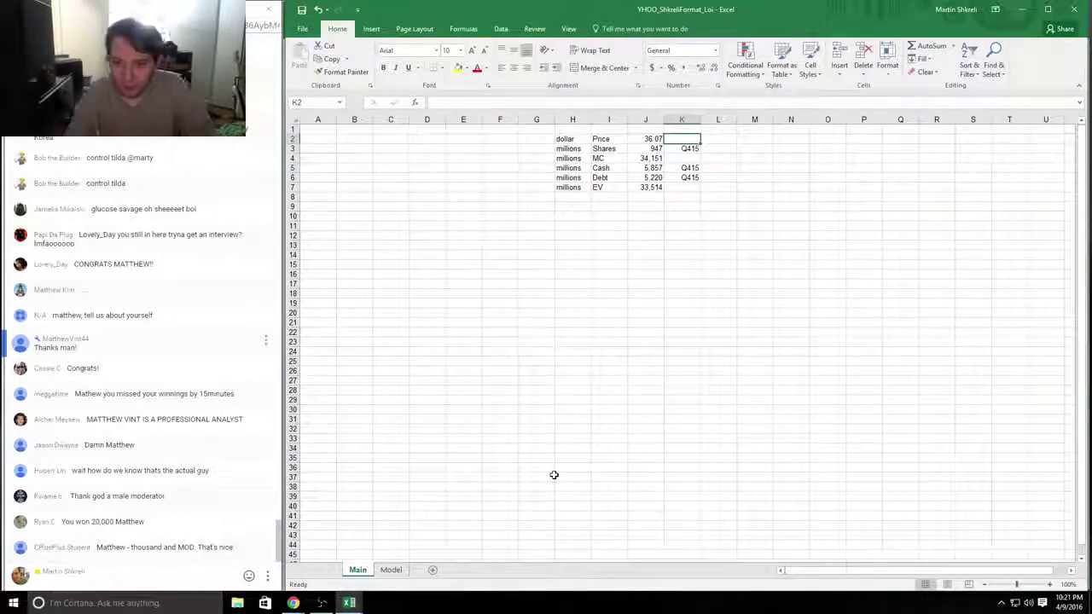
{"action": "key", "text": "Left"}
{"action": "key", "text": "Down"}
{"action": "key", "text": "Down"}
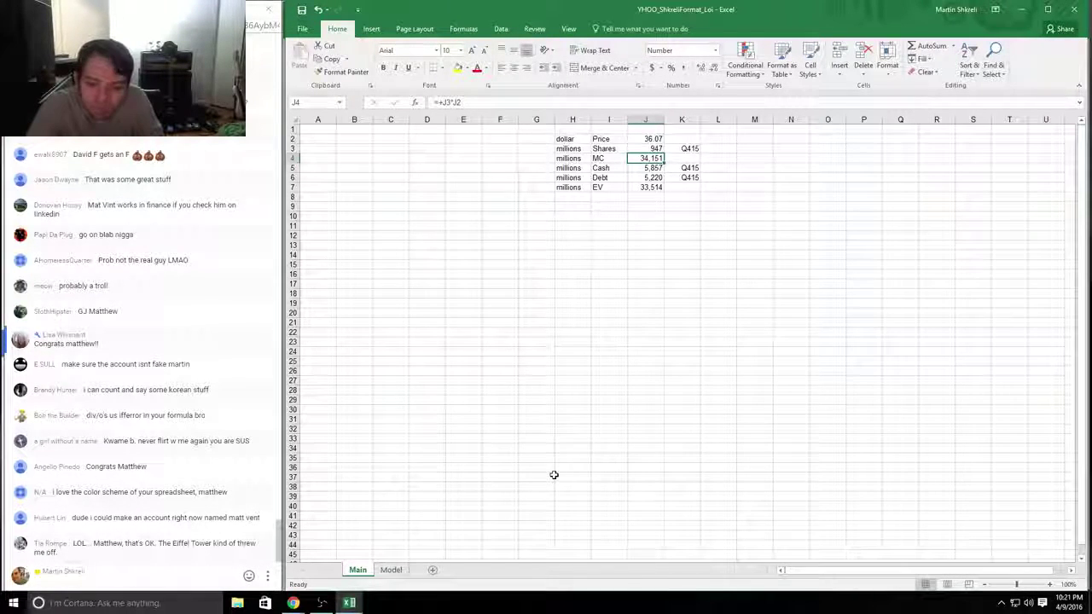
{"action": "key", "text": "Down"}
{"action": "key", "text": "Down"}
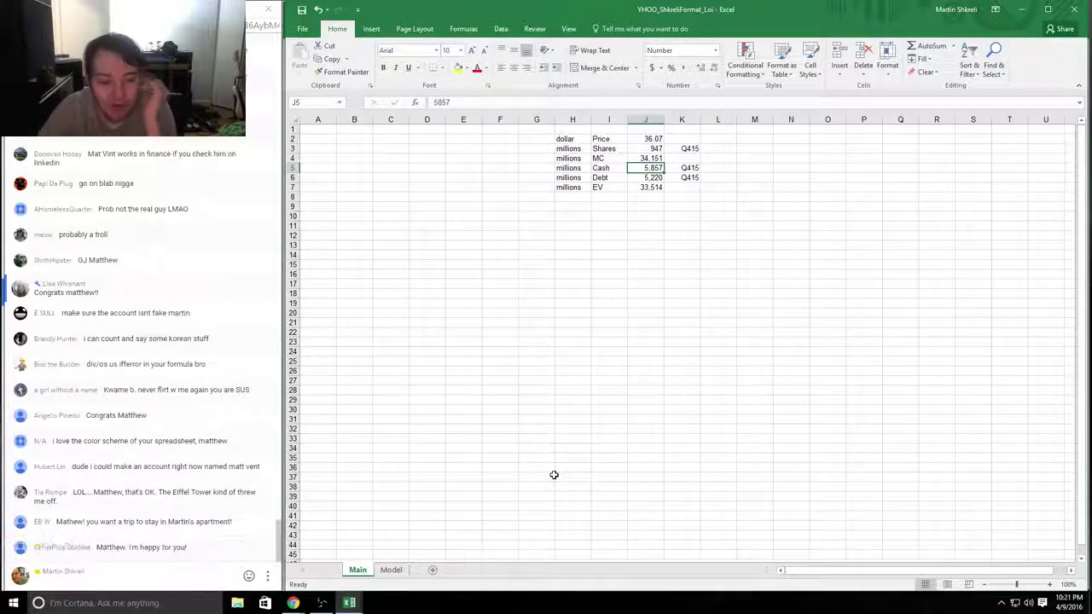
{"action": "key", "text": "ctrl+Home"}
{"action": "key", "text": "ctrl+Page_Down"}
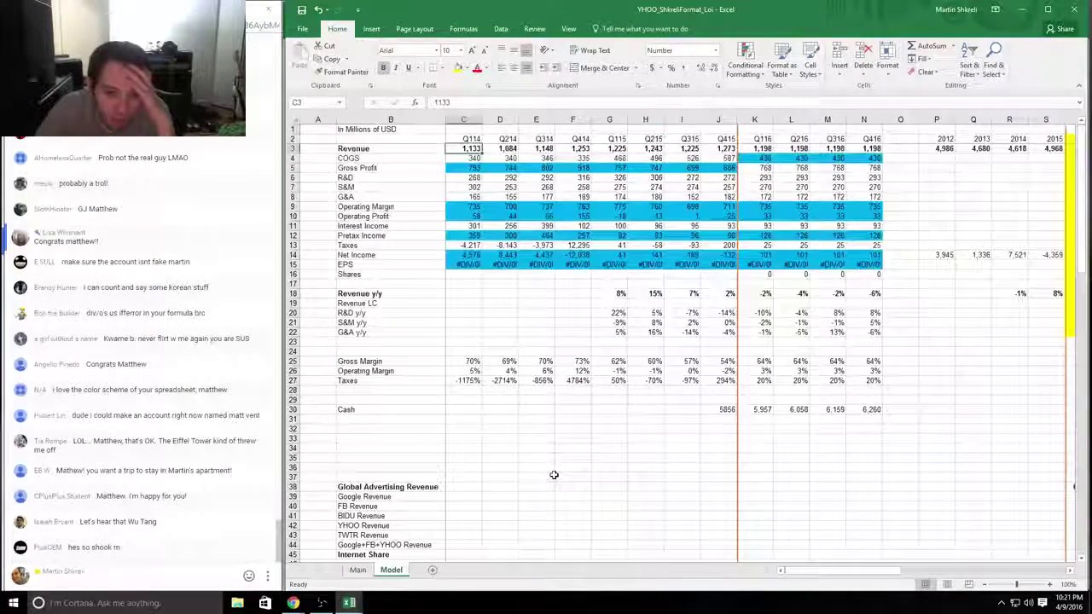
{"action": "key", "text": "Right"}
{"action": "key", "text": "Right"}
{"action": "key", "text": "Right"}
{"action": "key", "text": "Right"}
{"action": "key", "text": "Right"}
{"action": "key", "text": "Right"}
{"action": "key", "text": "Right"}
{"action": "key", "text": "Right"}
{"action": "key", "text": "Right"}
{"action": "key", "text": "Right"}
{"action": "key", "text": "Right"}
{"action": "key", "text": "Right"}
{"action": "key", "text": "Right"}
{"action": "key", "text": "Right"}
{"action": "key", "text": "Right"}
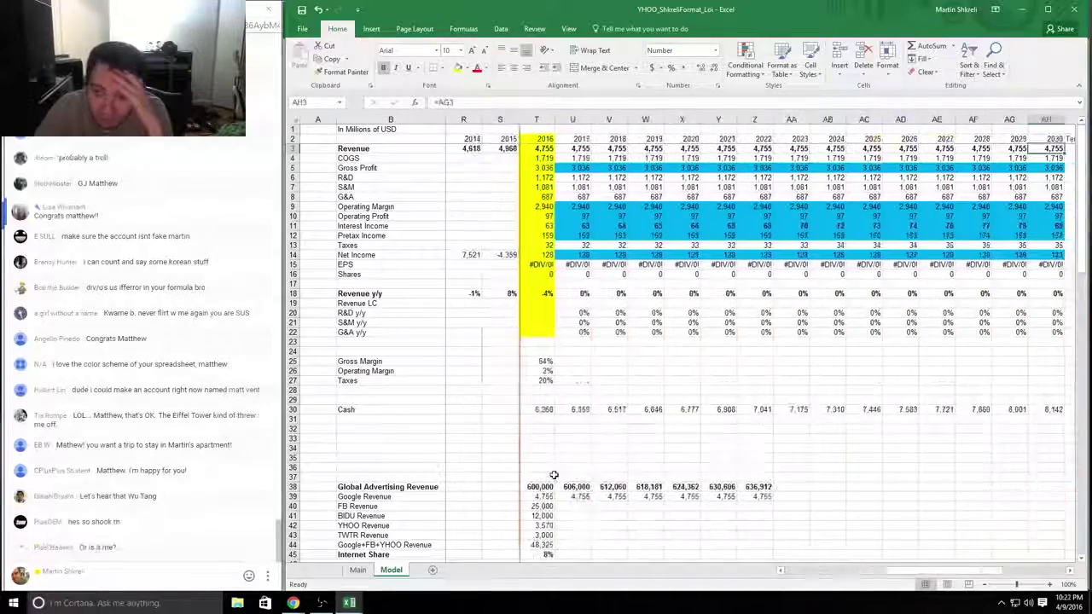
{"action": "key", "text": "Down"}
{"action": "key", "text": "Down"}
{"action": "key", "text": "Down"}
{"action": "key", "text": "Down"}
{"action": "key", "text": "Down"}
{"action": "key", "text": "Down"}
{"action": "key", "text": "Down"}
{"action": "key", "text": "Down"}
{"action": "key", "text": "Down"}
{"action": "key", "text": "Down"}
{"action": "key", "text": "Down"}
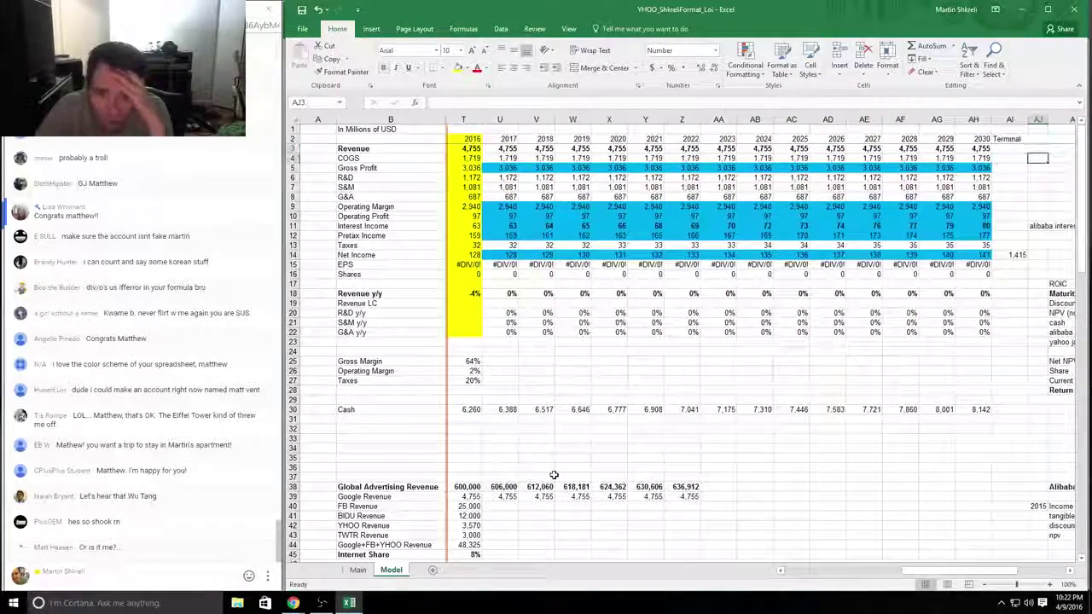
{"action": "key", "text": "Right"}
{"action": "key", "text": "Right"}
{"action": "key", "text": "Right"}
{"action": "key", "text": "Right"}
{"action": "key", "text": "Right"}
{"action": "key", "text": "Right"}
{"action": "key", "text": "Right"}
{"action": "key", "text": "Right"}
{"action": "key", "text": "Right"}
{"action": "key", "text": "Right"}
{"action": "key", "text": "Right"}
{"action": "key", "text": "Right"}
{"action": "key", "text": "Right"}
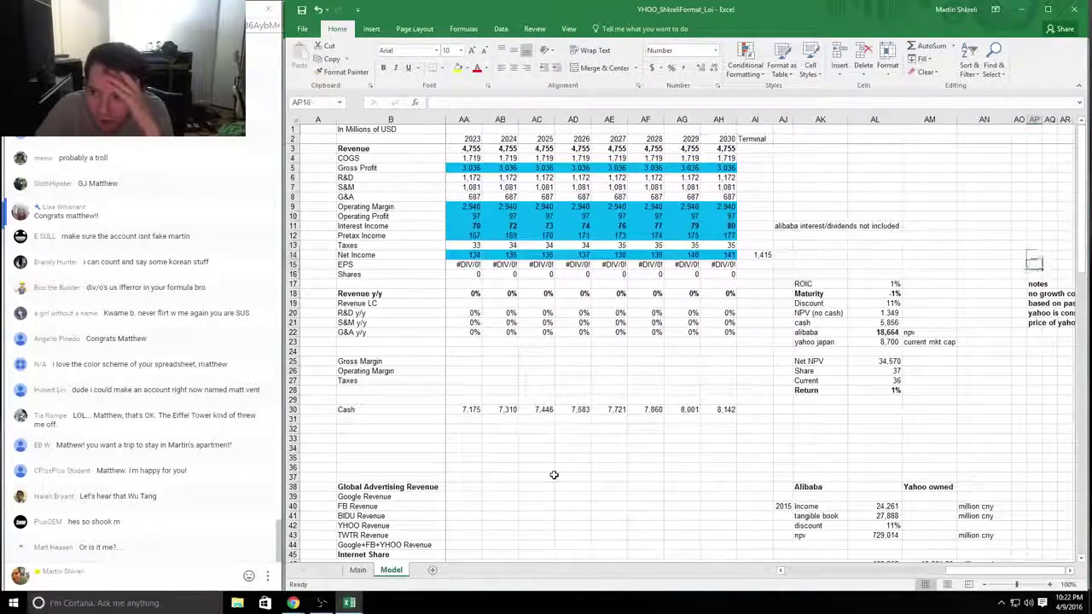
{"action": "key", "text": "Down"}
{"action": "key", "text": "Down"}
{"action": "key", "text": "Right"}
{"action": "key", "text": "Right"}
{"action": "key", "text": "Right"}
{"action": "key", "text": "Right"}
{"action": "key", "text": "Right"}
{"action": "key", "text": "Right"}
{"action": "key", "text": "Right"}
{"action": "key", "text": "Right"}
{"action": "key", "text": "Right"}
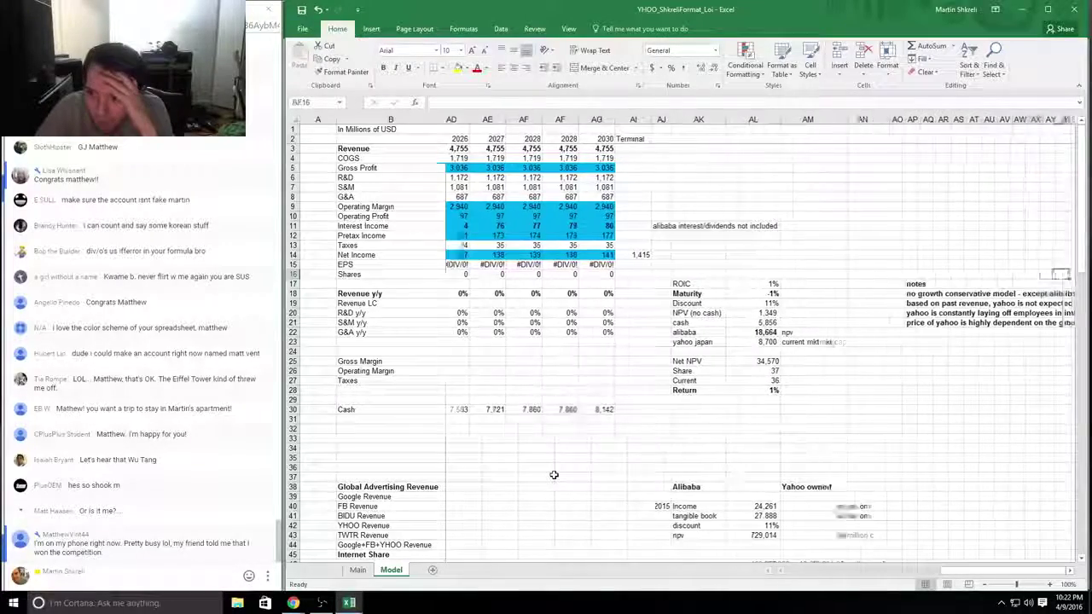
{"action": "key", "text": "Right"}
{"action": "key", "text": "Right"}
{"action": "key", "text": "Right"}
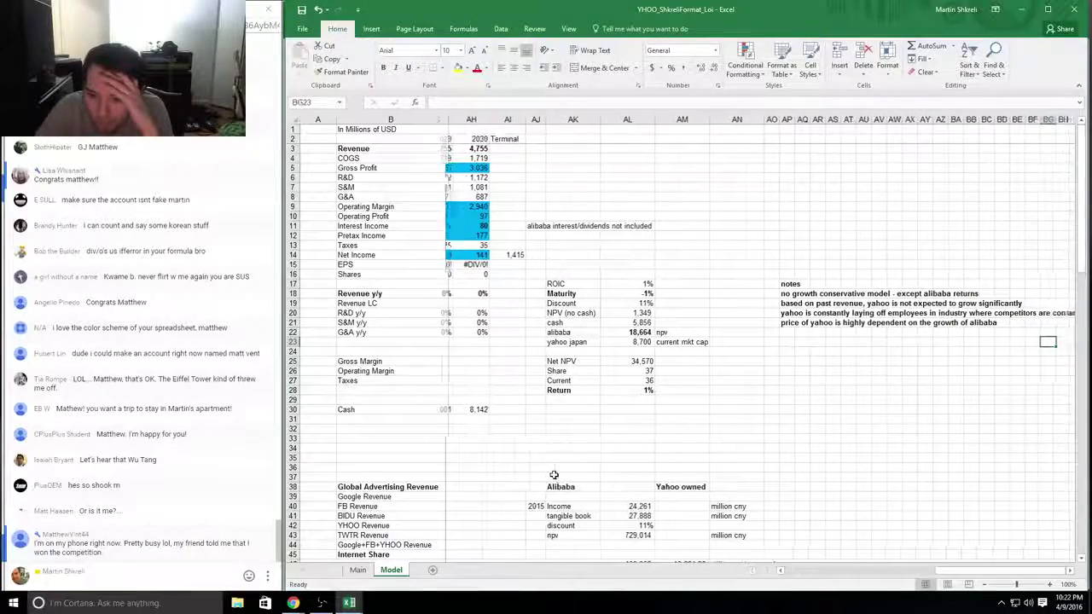
{"action": "key", "text": "Up"}
{"action": "key", "text": "Up"}
{"action": "key", "text": "Up"}
{"action": "key", "text": "ctrl+Left"}
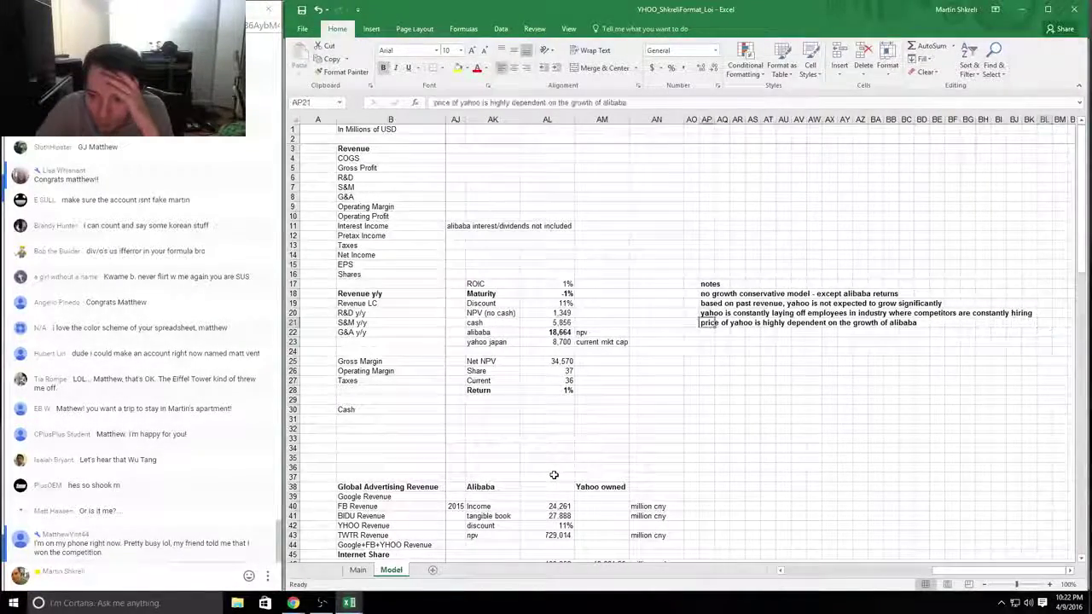
{"action": "key", "text": "Down"}
{"action": "key", "text": "Left"}
{"action": "key", "text": "Left"}
{"action": "key", "text": "Left"}
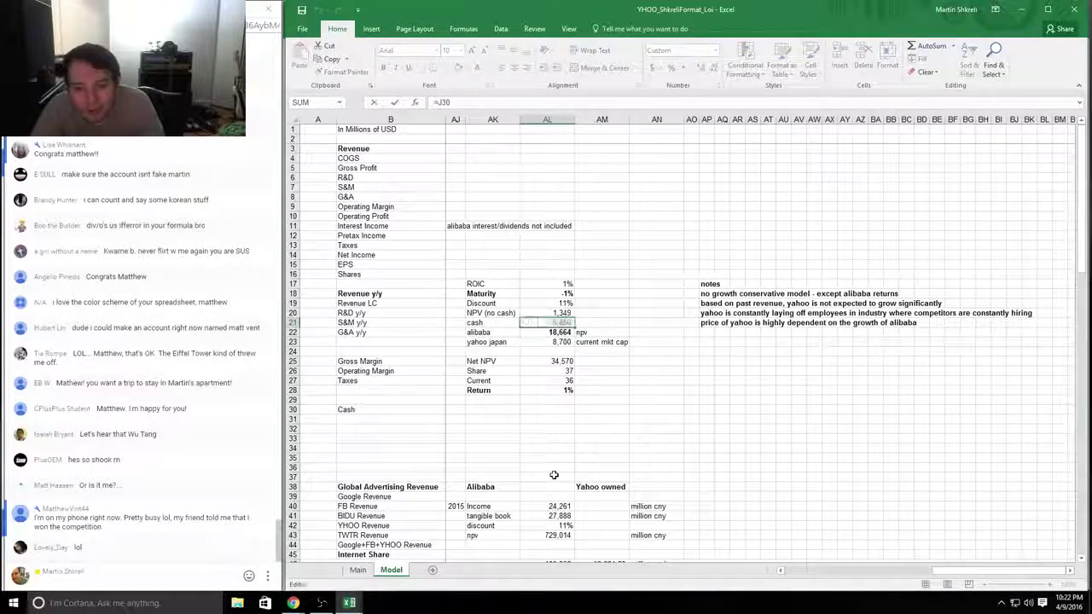
{"action": "key", "text": "Down"}
{"action": "key", "text": "Down"}
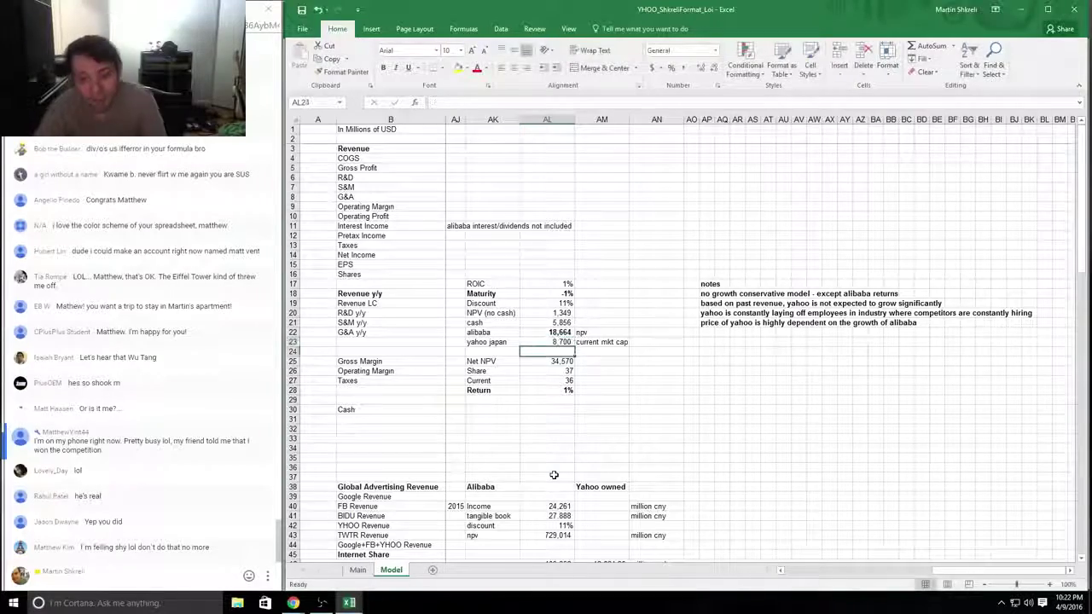
{"action": "key", "text": "Down"}
{"action": "key", "text": "Down"}
{"action": "key", "text": "F2"}
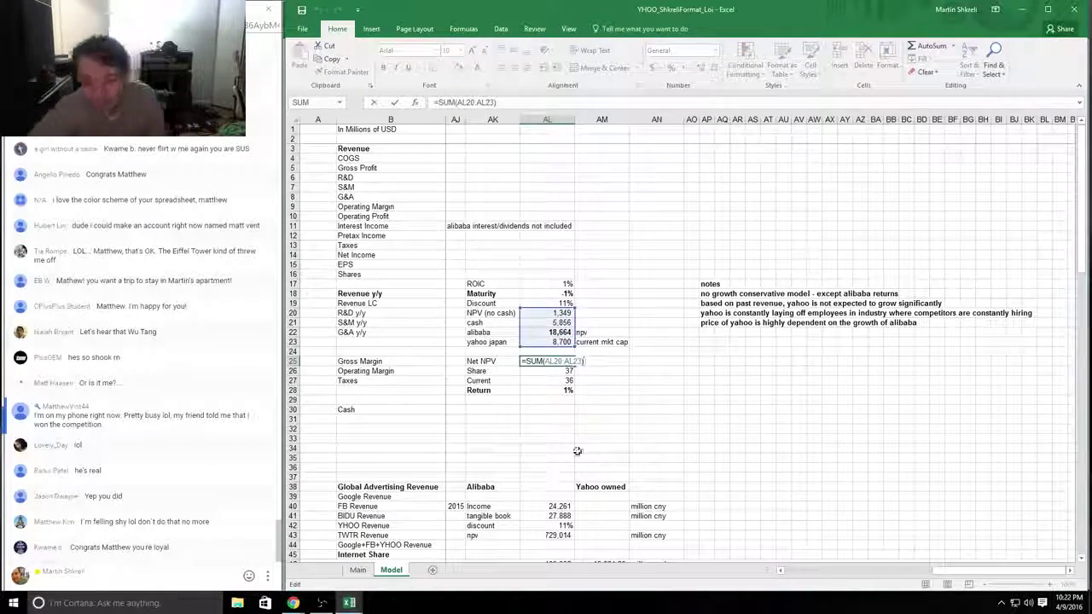
{"action": "key", "text": "Escape"}
{"action": "key", "text": "Up"}
{"action": "key", "text": "Up"}
{"action": "key", "text": "Up"}
{"action": "key", "text": "Up"}
{"action": "key", "text": "Up"}
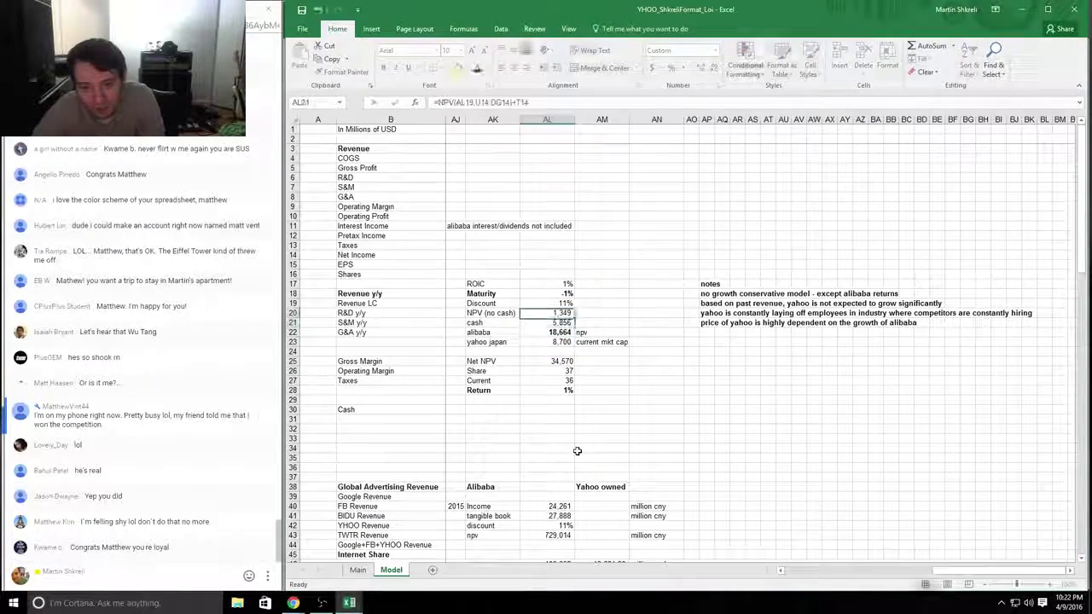
{"action": "key", "text": "F2"}
{"action": "key", "text": "Escape"}
{"action": "key", "text": "Left"}
{"action": "key", "text": "Left"}
{"action": "key", "text": "Left"}
{"action": "key", "text": "Left"}
{"action": "key", "text": "Left"}
{"action": "key", "text": "Left"}
{"action": "key", "text": "Left"}
{"action": "key", "text": "Left"}
{"action": "key", "text": "Left"}
{"action": "key", "text": "Left"}
{"action": "key", "text": "Left"}
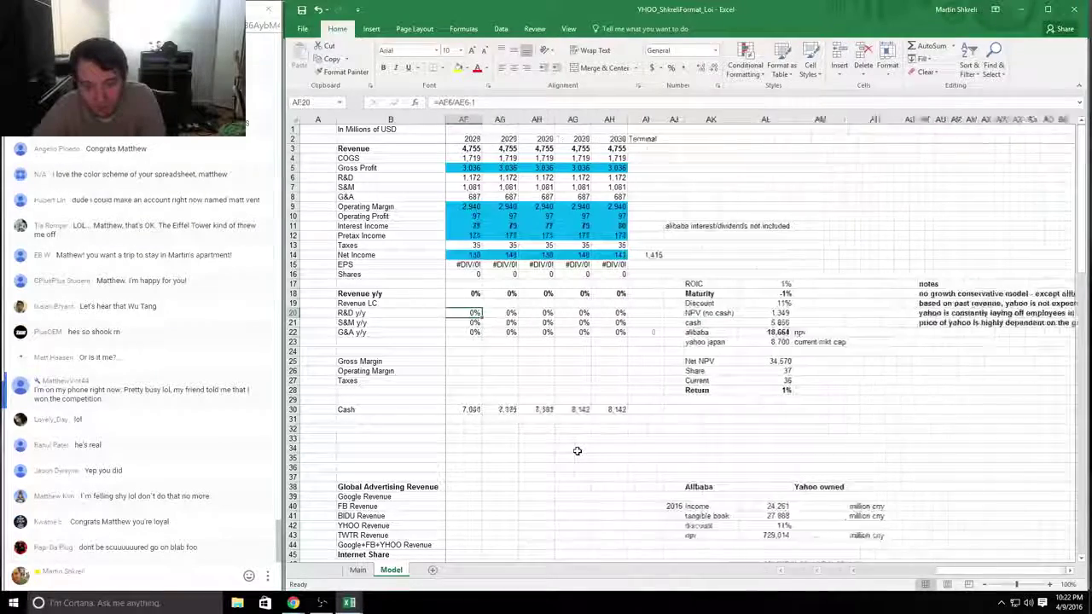
{"action": "key", "text": "Right"}
{"action": "key", "text": "Right"}
{"action": "key", "text": "Right"}
{"action": "key", "text": "Right"}
{"action": "key", "text": "Right"}
{"action": "key", "text": "Right"}
{"action": "key", "text": "Right"}
{"action": "key", "text": "Right"}
{"action": "key", "text": "Right"}
{"action": "key", "text": "Right"}
{"action": "key", "text": "Right"}
{"action": "key", "text": "Up"}
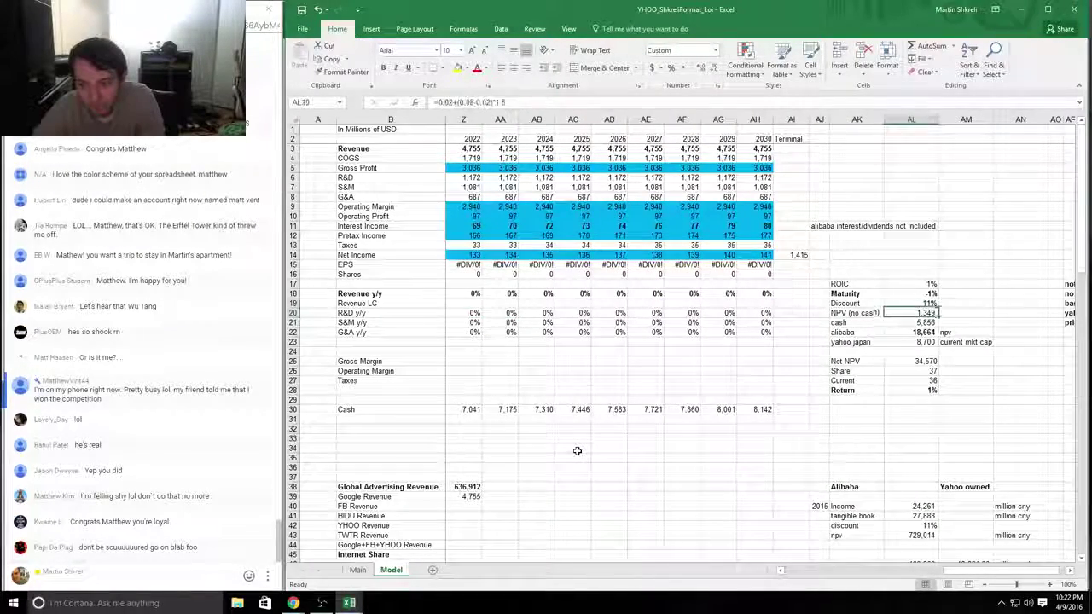
{"action": "key", "text": "Up"}
{"action": "key", "text": "Up"}
{"action": "key", "text": "F2"}
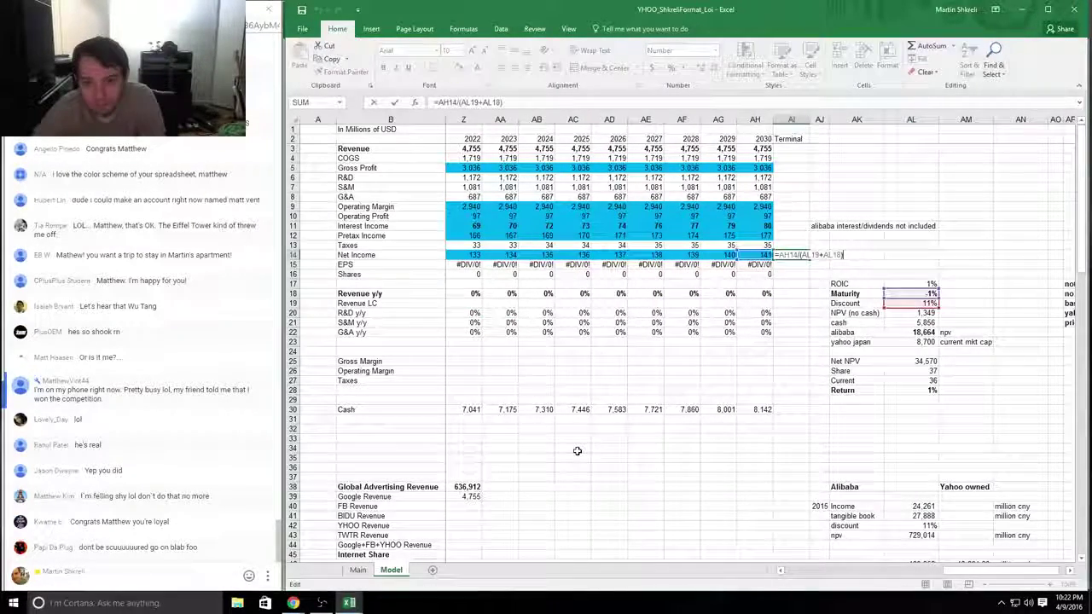
{"action": "key", "text": "Escape"}
{"action": "key", "text": "Right"}
{"action": "key", "text": "Right"}
{"action": "key", "text": "Right"}
{"action": "key", "text": "Right"}
{"action": "key", "text": "Right"}
{"action": "key", "text": "Right"}
{"action": "key", "text": "Right"}
{"action": "key", "text": "Right"}
{"action": "key", "text": "Right"}
{"action": "key", "text": "Right"}
{"action": "key", "text": "Right"}
{"action": "key", "text": "Right"}
{"action": "key", "text": "Right"}
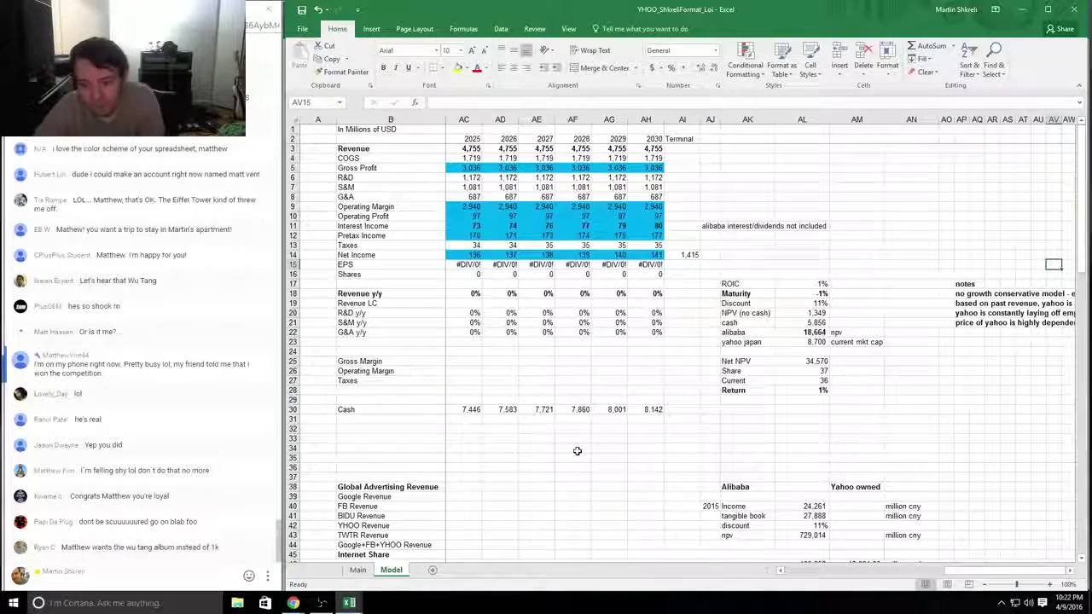
{"action": "key", "text": "Down"}
{"action": "key", "text": "Down"}
{"action": "key", "text": "Down"}
{"action": "key", "text": "Down"}
{"action": "key", "text": "Down"}
{"action": "key", "text": "Down"}
{"action": "key", "text": "Down"}
{"action": "key", "text": "Down"}
{"action": "key", "text": "Down"}
{"action": "key", "text": "Left"}
{"action": "key", "text": "Left"}
{"action": "key", "text": "Left"}
{"action": "key", "text": "Left"}
{"action": "key", "text": "Left"}
{"action": "key", "text": "Left"}
{"action": "key", "text": "Left"}
{"action": "key", "text": "Left"}
{"action": "key", "text": "Left"}
{"action": "key", "text": "Right"}
{"action": "key", "text": "Right"}
{"action": "key", "text": "Right"}
{"action": "key", "text": "Right"}
{"action": "key", "text": "Right"}
{"action": "key", "text": "Right"}
{"action": "key", "text": "Right"}
{"action": "key", "text": "Right"}
{"action": "key", "text": "Right"}
{"action": "key", "text": "Right"}
{"action": "key", "text": "Right"}
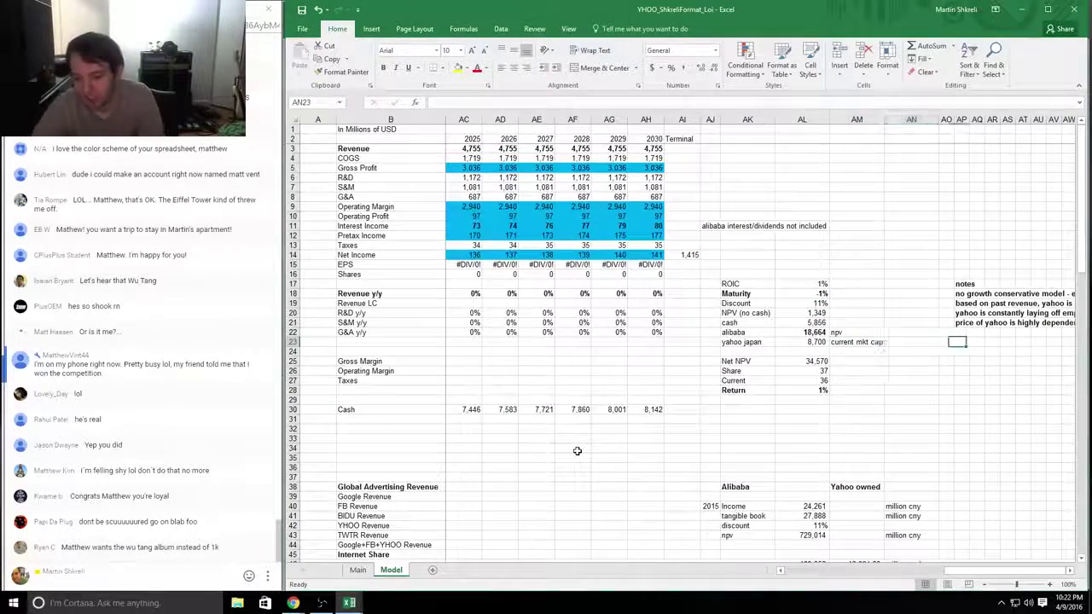
{"action": "key", "text": "Left"}
{"action": "key", "text": "Left"}
{"action": "key", "text": "Left"}
{"action": "key", "text": "Left"}
{"action": "key", "text": "Left"}
{"action": "key", "text": "Left"}
{"action": "key", "text": "Left"}
{"action": "key", "text": "Left"}
{"action": "key", "text": "Left"}
{"action": "key", "text": "Left"}
{"action": "key", "text": "Left"}
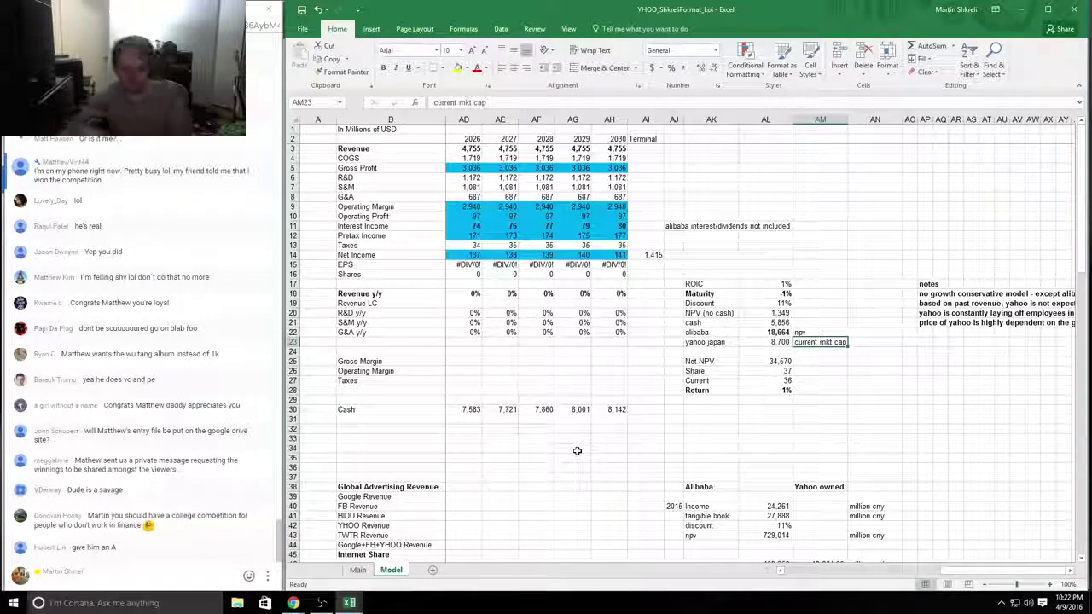
{"action": "key", "text": "alt+Tab"}
Step: Enter the comment 'Despite sloppiness, gets all of the core ideas correct…' for the last entrant
{"action": "key", "text": "Up"}
{"action": "key", "text": "Right"}
{"action": "key", "text": "Right"}
{"action": "type", "text": "Desp"}
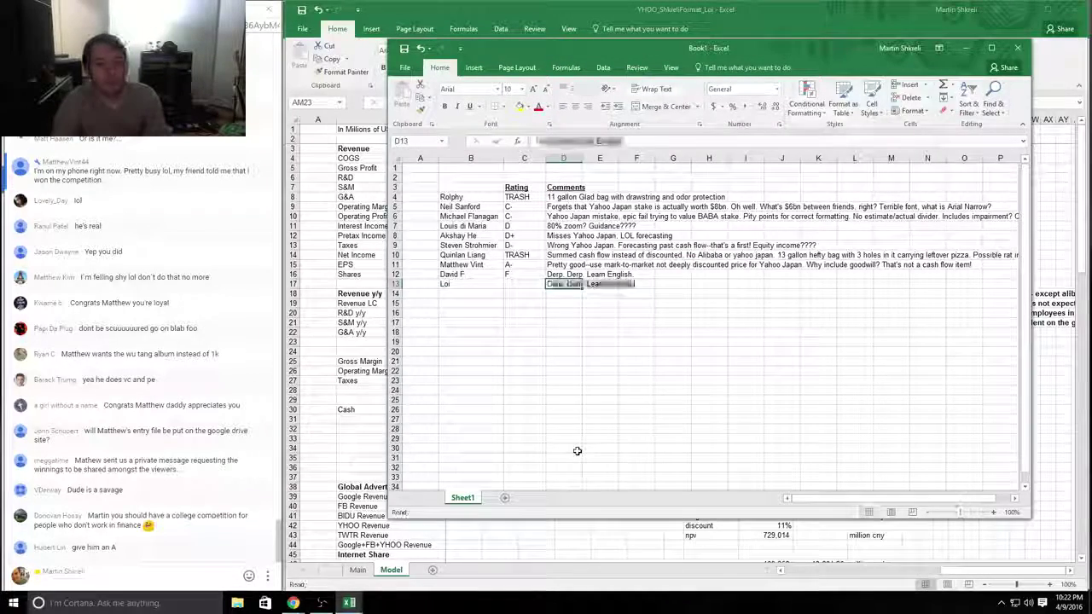
{"action": "type", "text": "ite sloppinne"}
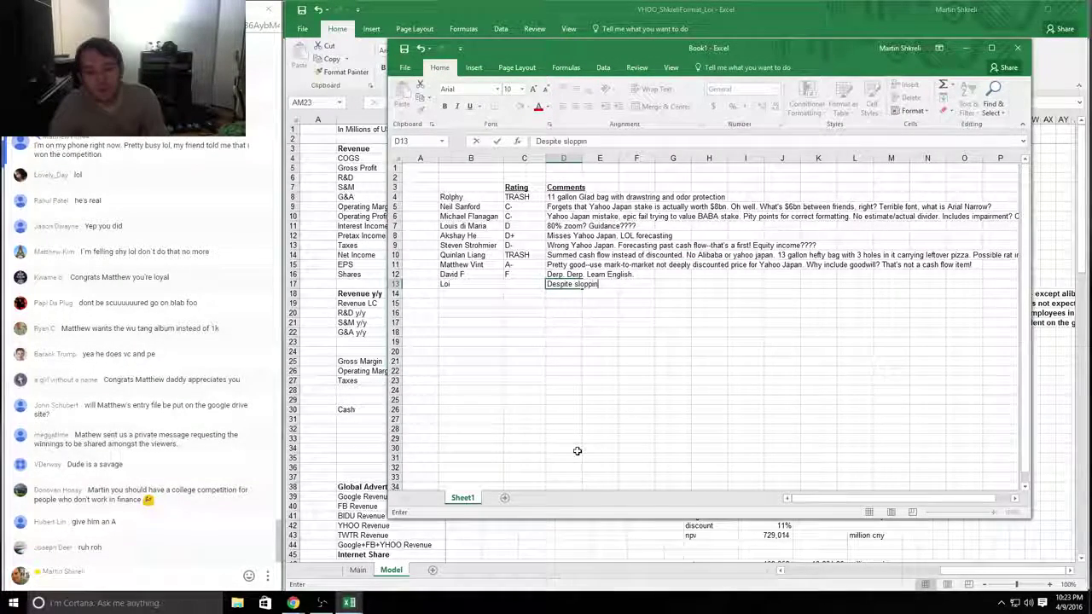
{"action": "key", "text": "BackSpace"}
{"action": "key", "text": "BackSpace"}
{"action": "type", "text": "ess, g"}
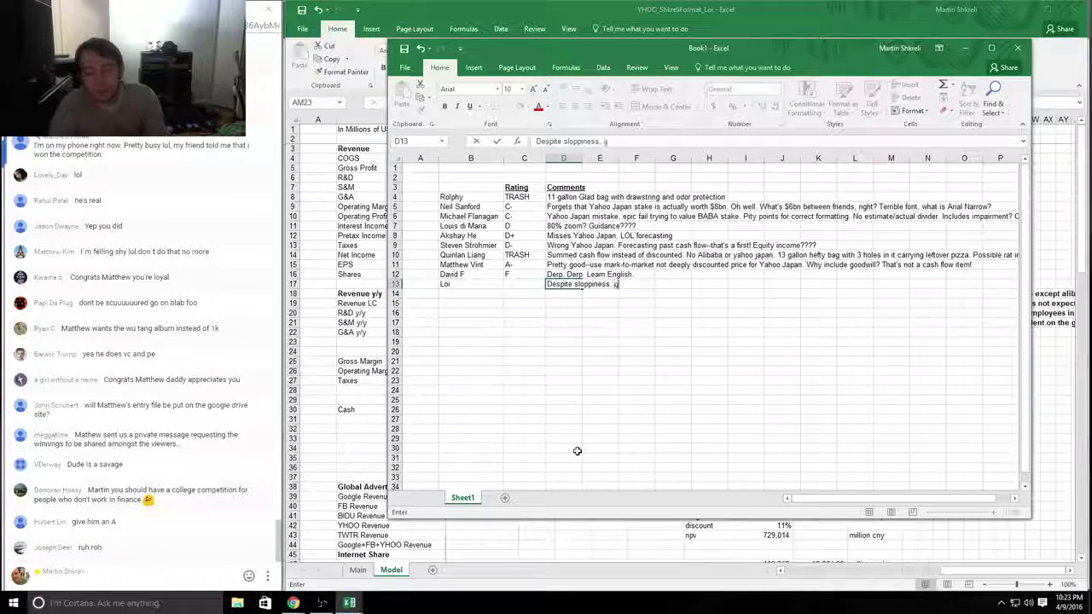
{"action": "type", "text": "ets all of the core ideas co"}
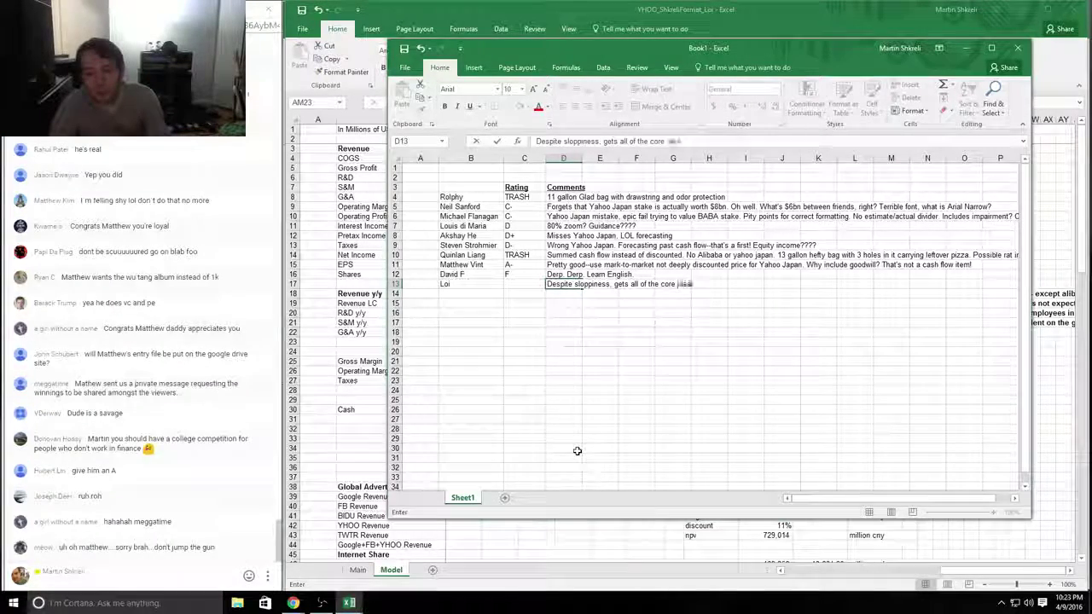
{"action": "type", "text": "rrect: yaho"}
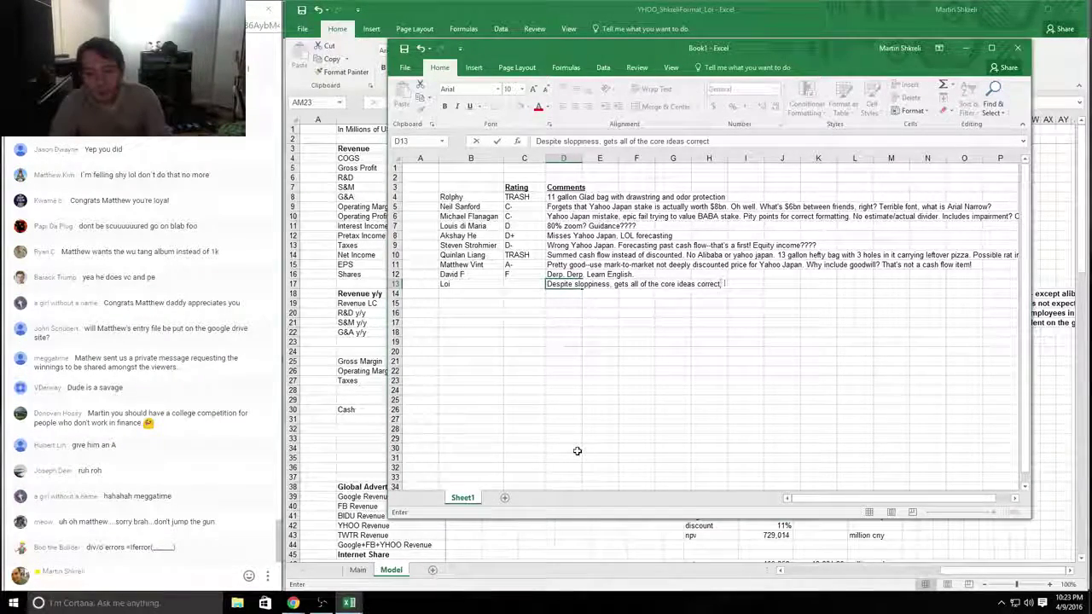
{"action": "type", "text": "o aj"}
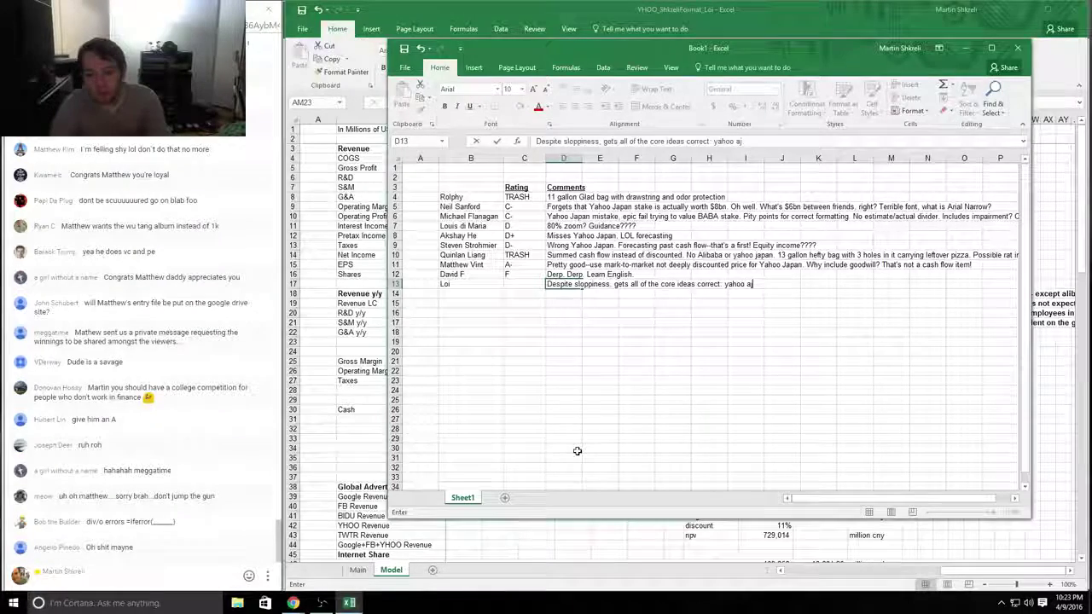
{"action": "key", "text": "BackSpace"}
{"action": "key", "text": "BackSpace"}
{"action": "type", "text": "japan market price > "}
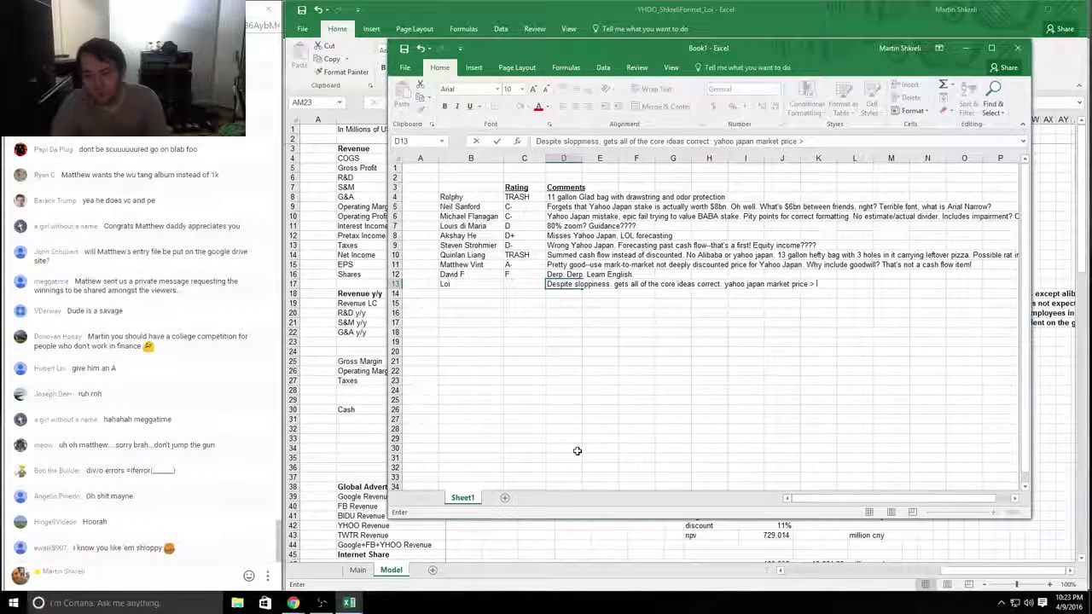
{"action": "type", "text": "b"}
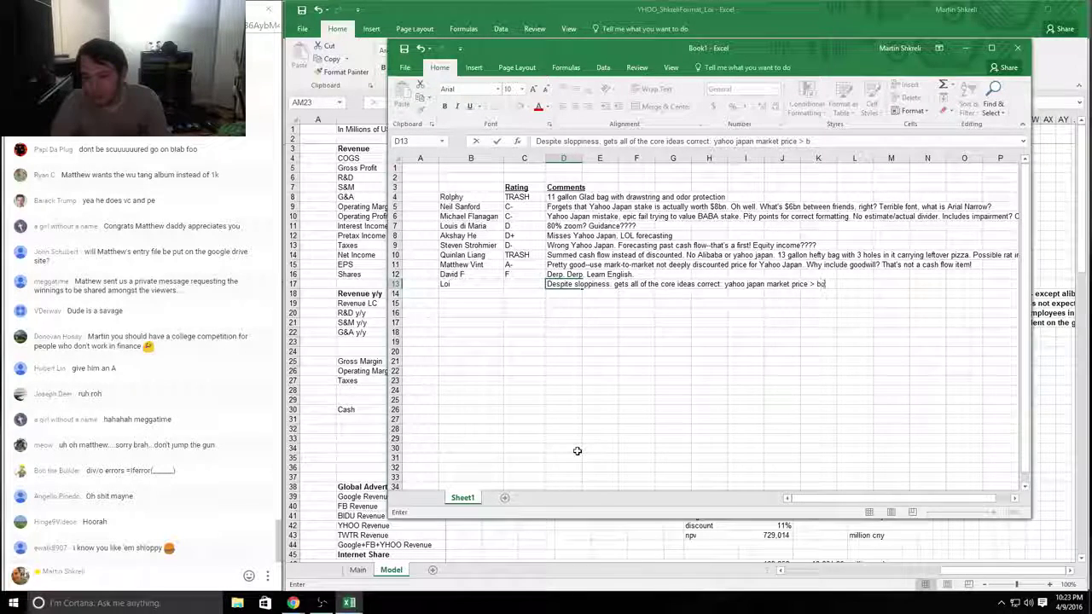
{"action": "type", "text": "ooked price, a"}
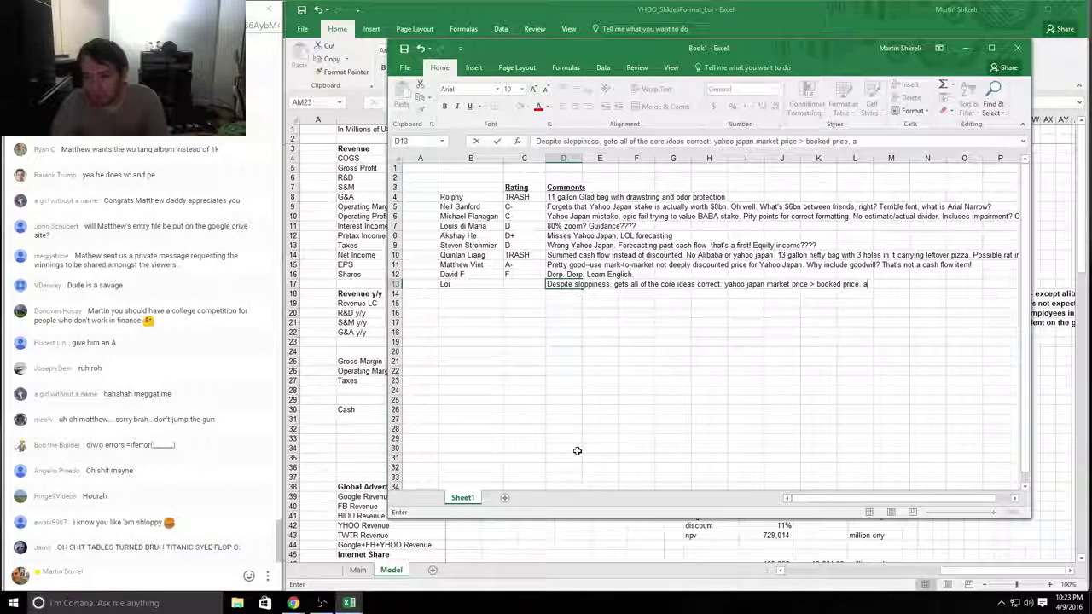
{"action": "type", "text": "libaba,"}
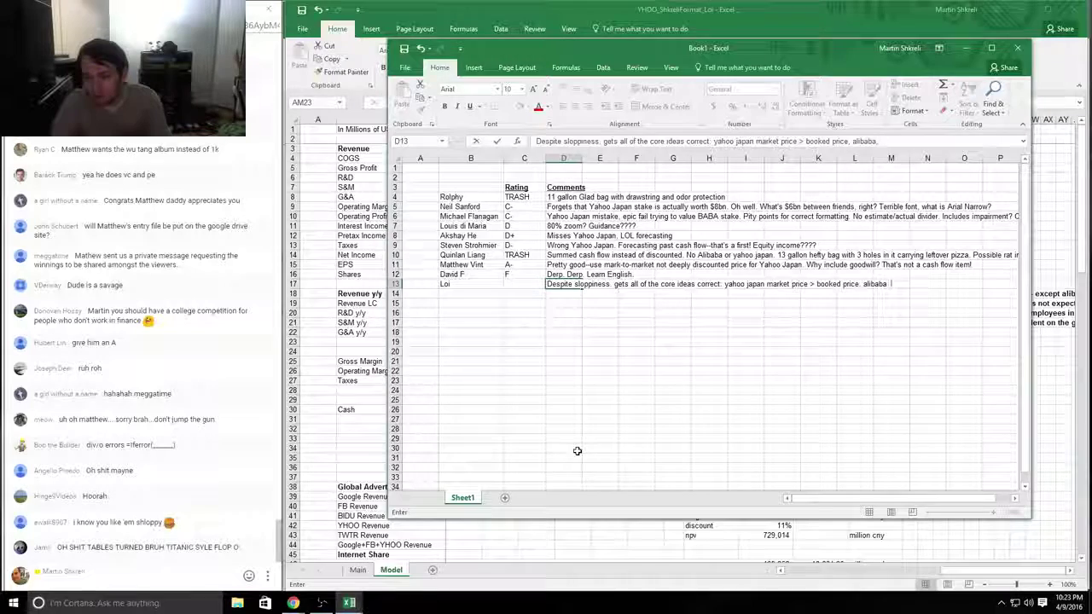
{"action": "type", "text": " low value of assetsual"}
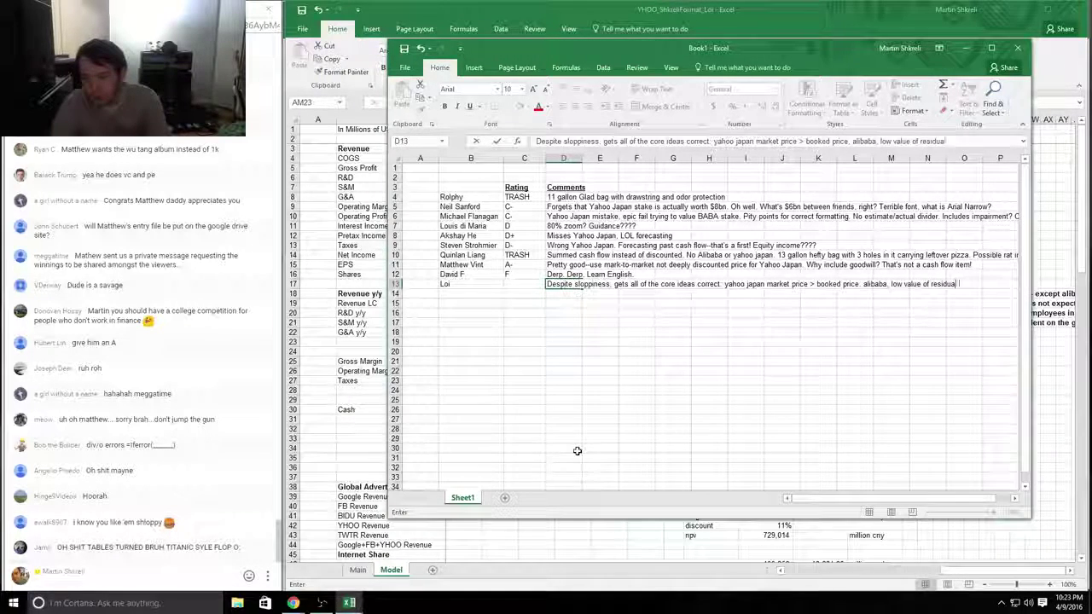
{"action": "type", "text": " yahoo business."}
{"action": "key", "text": "Return"}
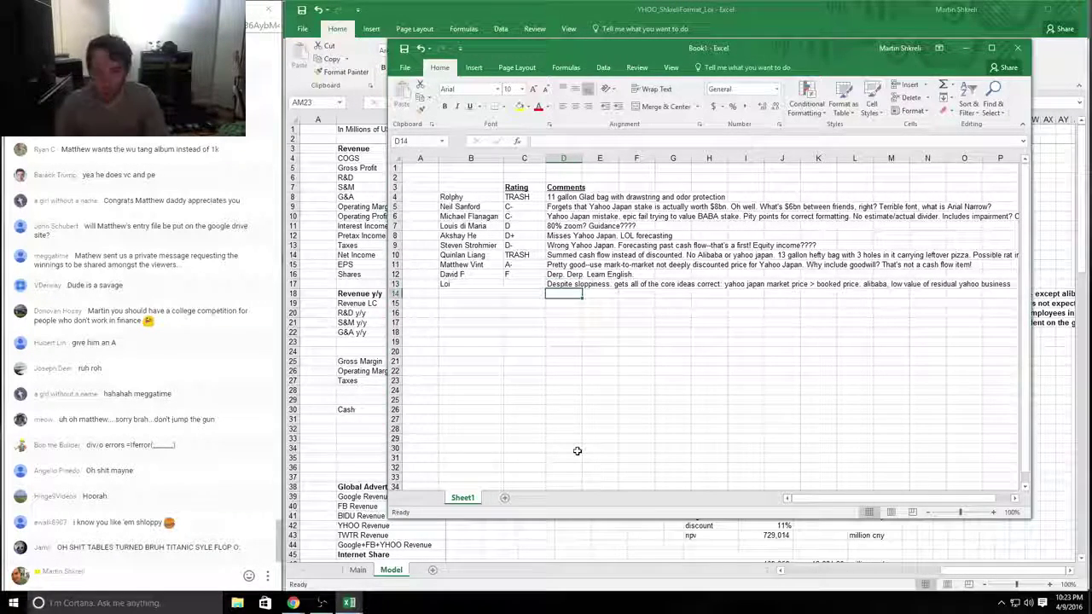
Step: Give the last entrant a B+ rating
{"action": "key", "text": "Up"}
{"action": "key", "text": "Left"}
{"action": "type", "text": "B"}
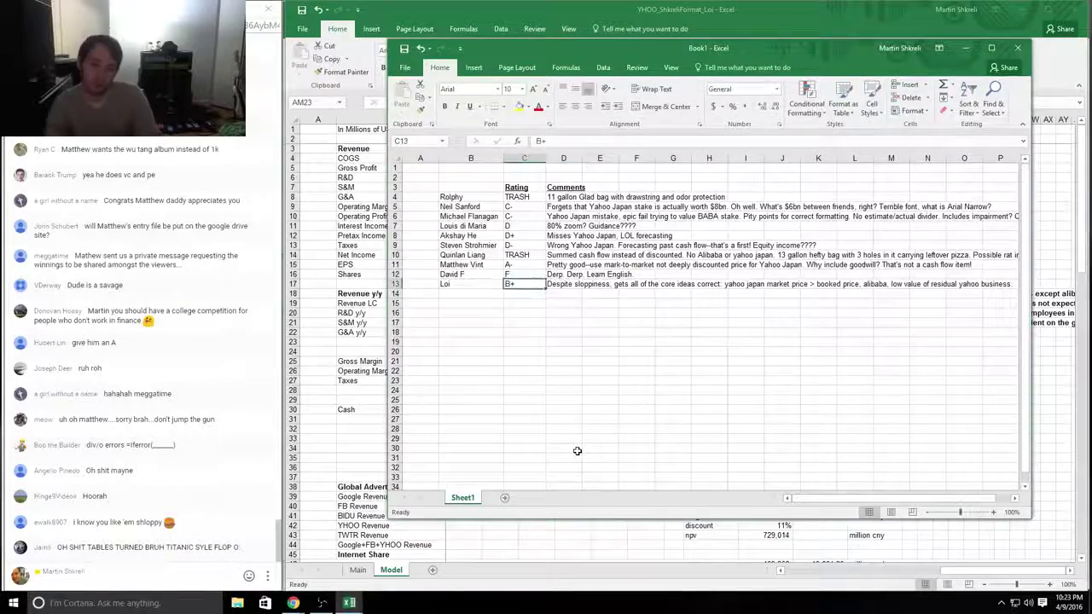
{"action": "key", "text": "alt+Tab"}
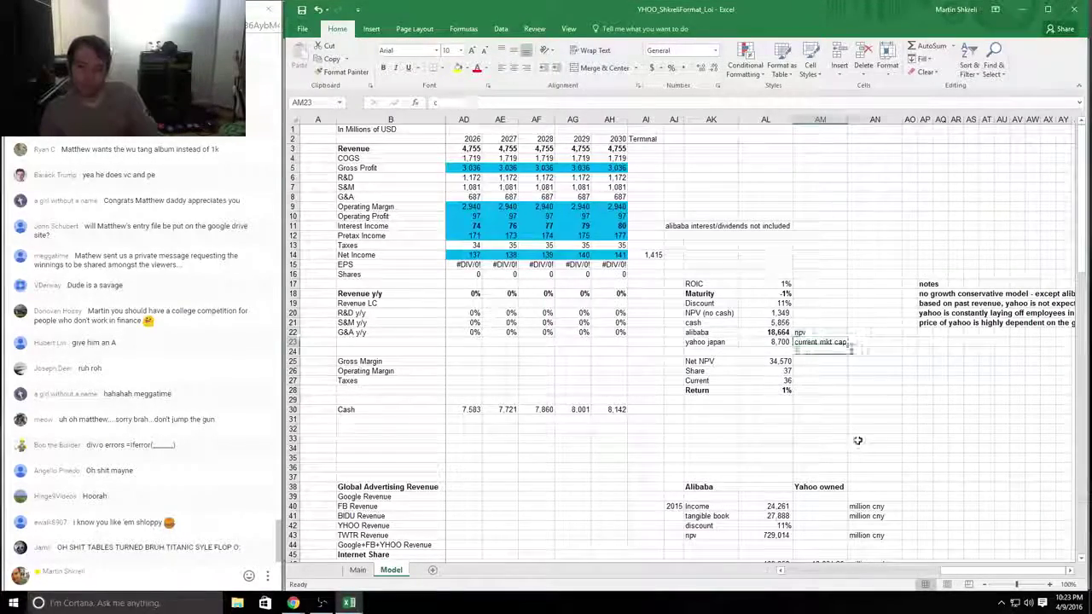
Step: Look over the YHOO model's forecast cells, then close the YHOO_ShkreliFormat model workbook
{"action": "key", "text": "alt+Tab"}
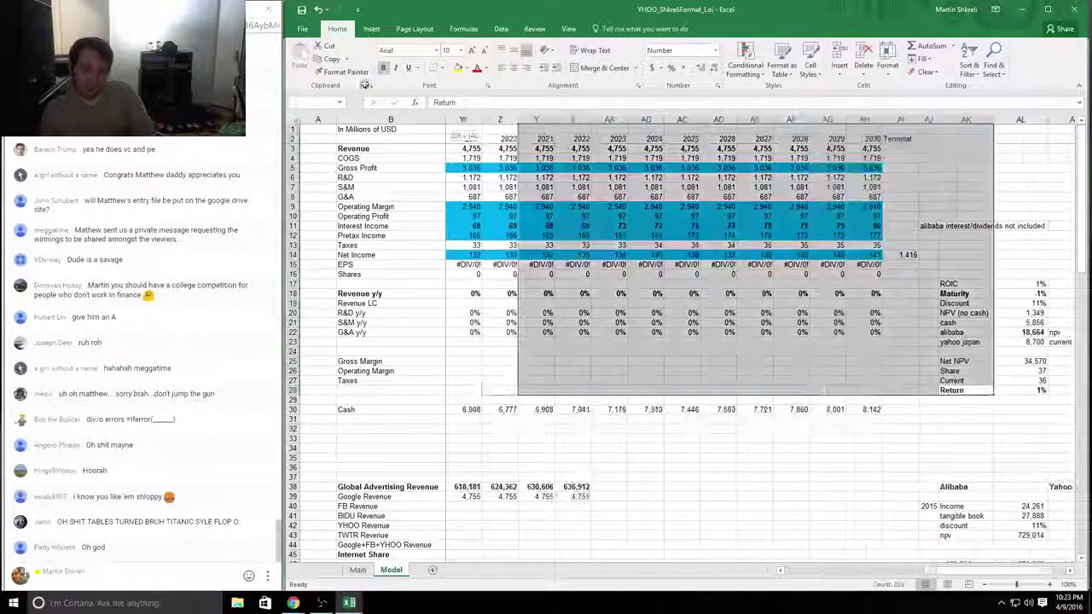
{"action": "scroll", "coordinate": [770, 275], "scroll_direction": "left", "scroll_amount": 5}
{"action": "left_click", "coordinate": [772, 175]}
{"action": "key", "text": "Up"}
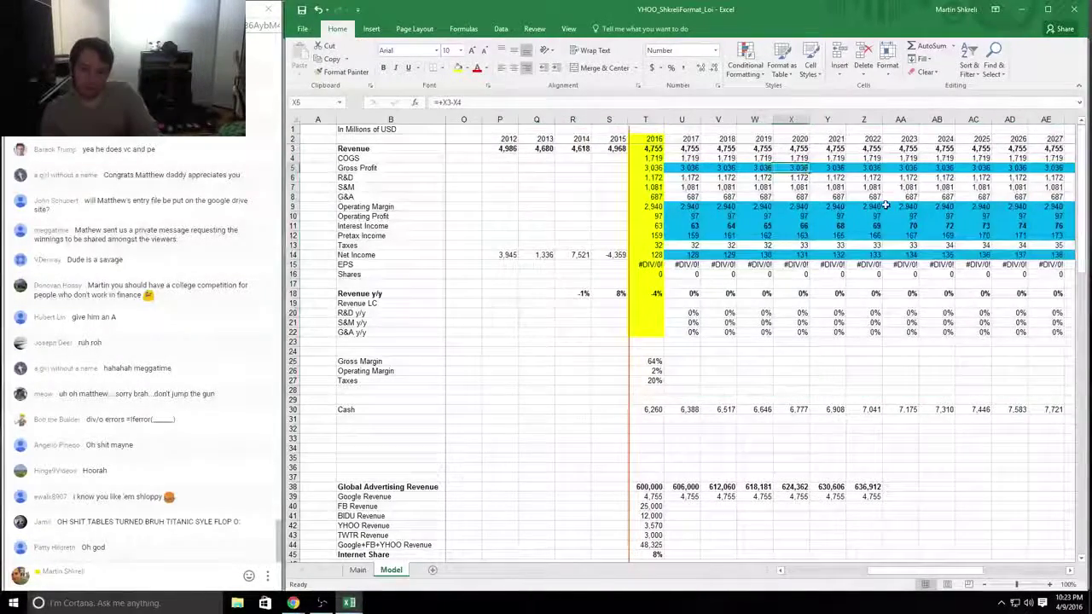
{"action": "key", "text": "Right"}
{"action": "key", "text": "Right"}
{"action": "key", "text": "Right"}
{"action": "key", "text": "Right"}
{"action": "key", "text": "Right"}
{"action": "key", "text": "Right"}
{"action": "key", "text": "Right"}
{"action": "key", "text": "Right"}
{"action": "key", "text": "Right"}
{"action": "key", "text": "Right"}
{"action": "key", "text": "Right"}
{"action": "key", "text": "Right"}
{"action": "key", "text": "Right"}
{"action": "key", "text": "Right"}
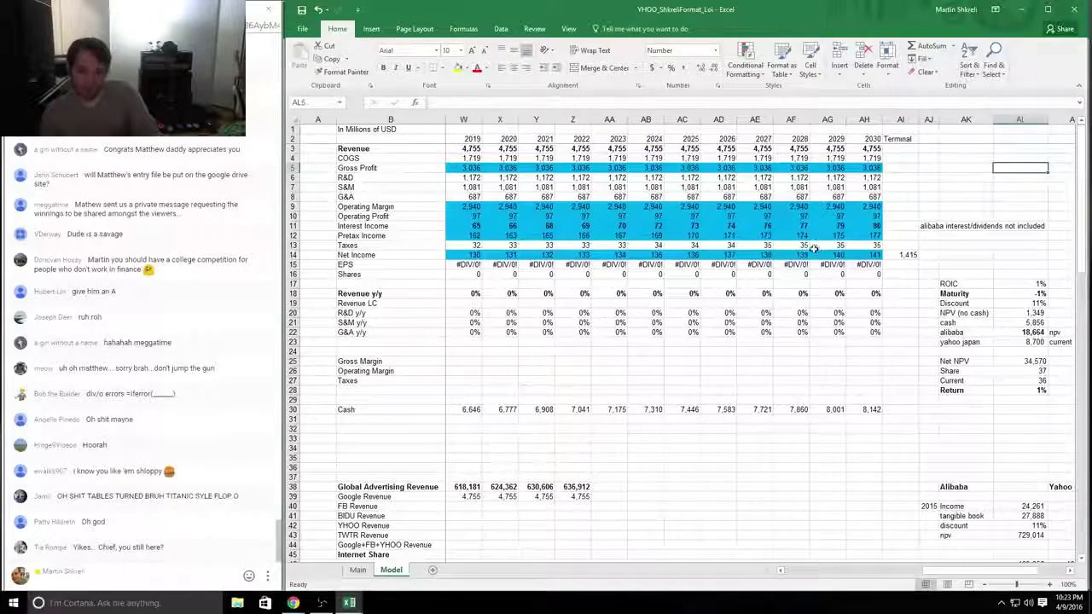
{"action": "scroll", "coordinate": [732, 516], "scroll_direction": "left", "scroll_amount": 10}
{"action": "scroll", "coordinate": [732, 516], "scroll_direction": "down", "scroll_amount": 15}
{"action": "left_click", "coordinate": [500, 314]}
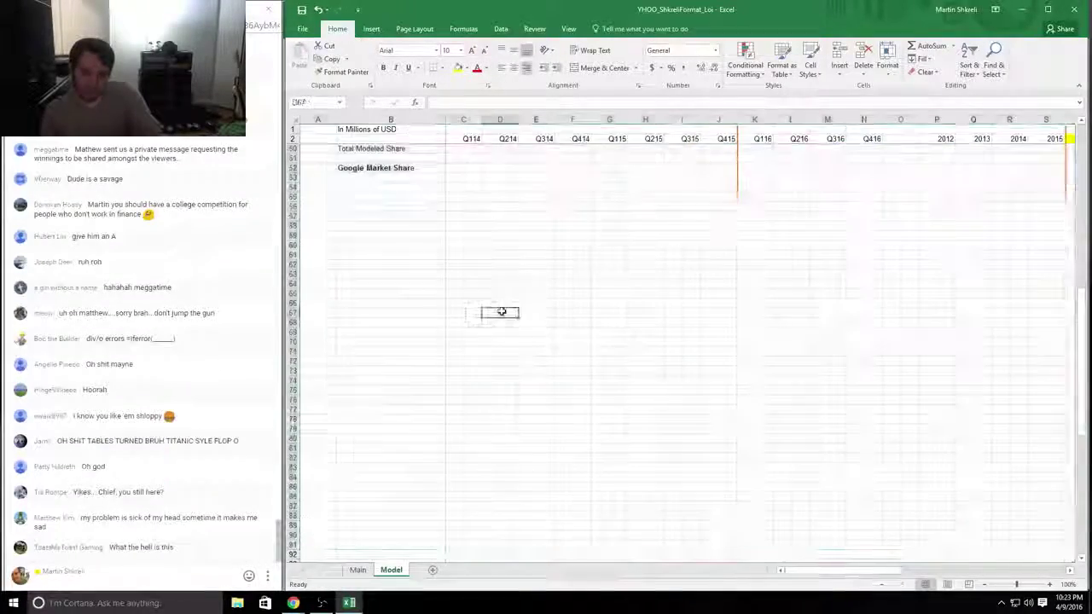
{"action": "key", "text": "ctrl+w"}
{"action": "left_click", "coordinate": [503, 322]}
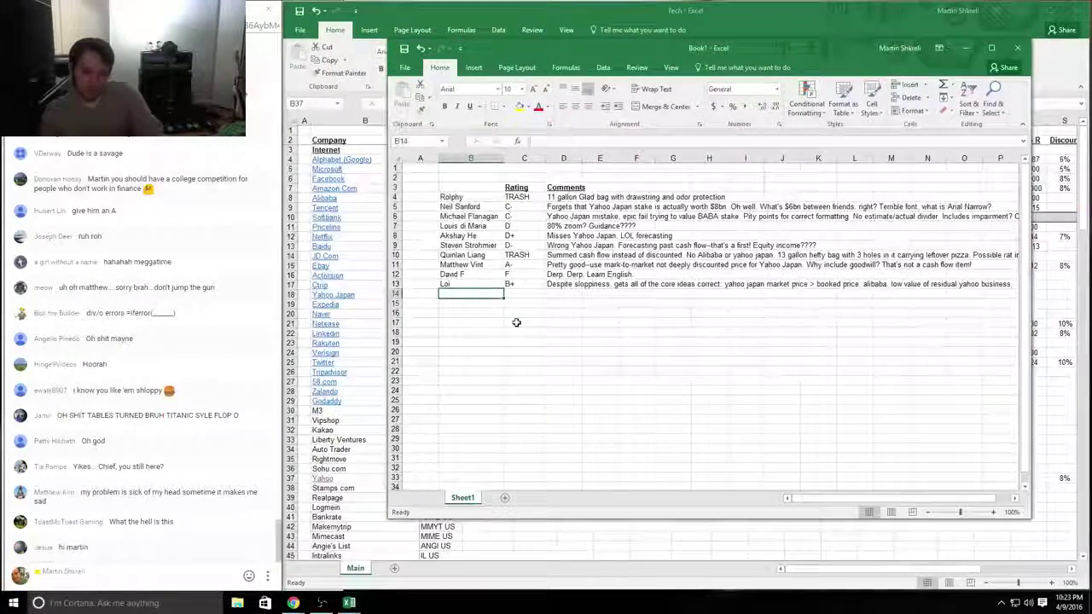
{"action": "key", "text": "alt+Tab"}
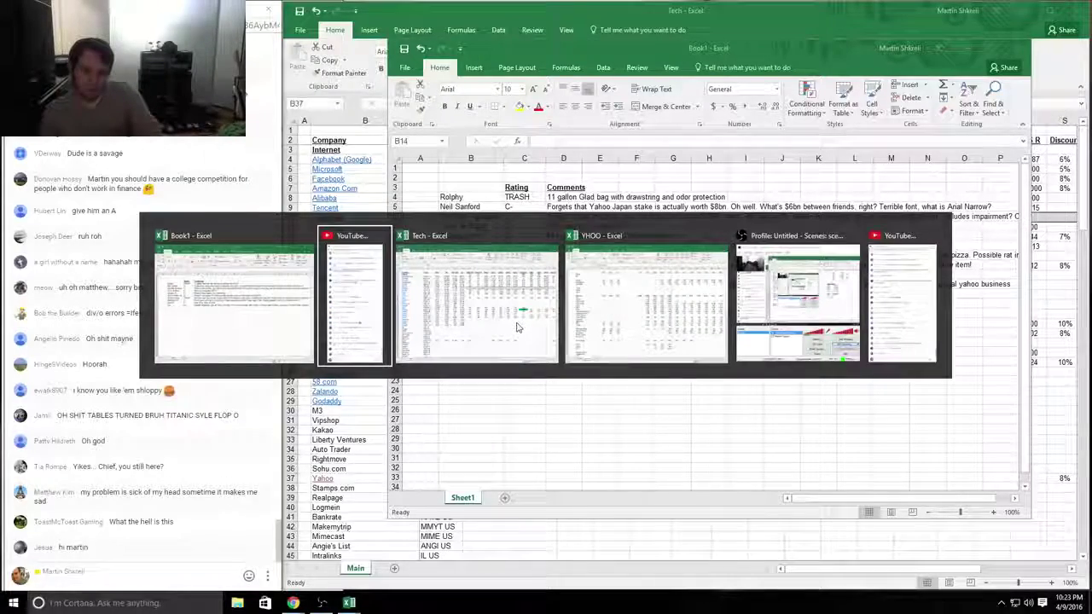
{"action": "key", "text": "Escape"}
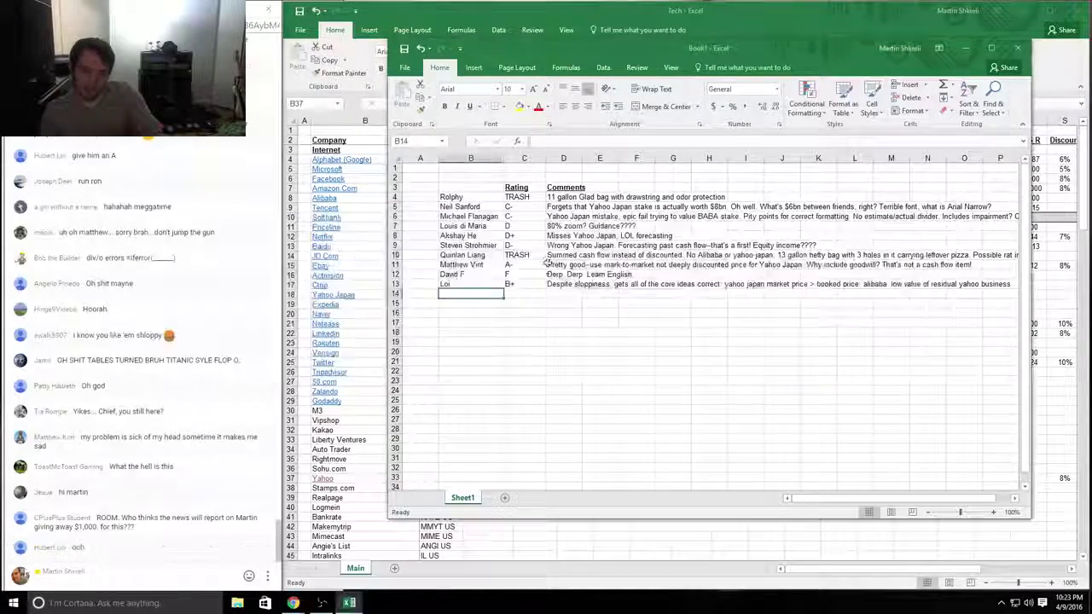
{"action": "left_click", "coordinate": [457, 285]}
{"action": "left_click_drag", "start_coordinate": [456, 285], "coordinate": [459, 198]}
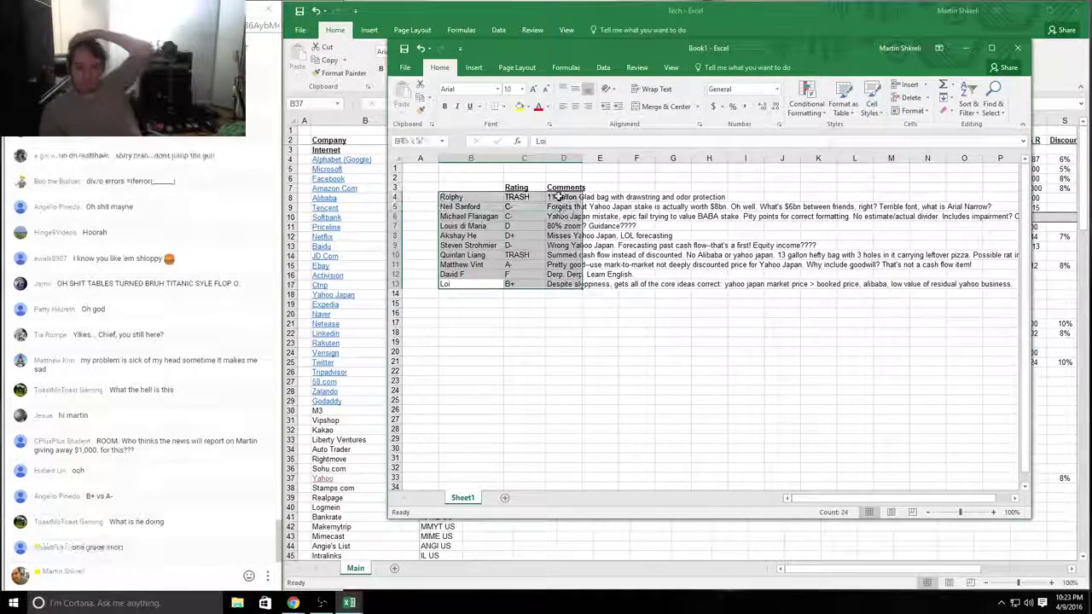
{"action": "left_click", "coordinate": [563, 255]}
{"action": "left_click_drag", "start_coordinate": [524, 284], "coordinate": [471, 284]}
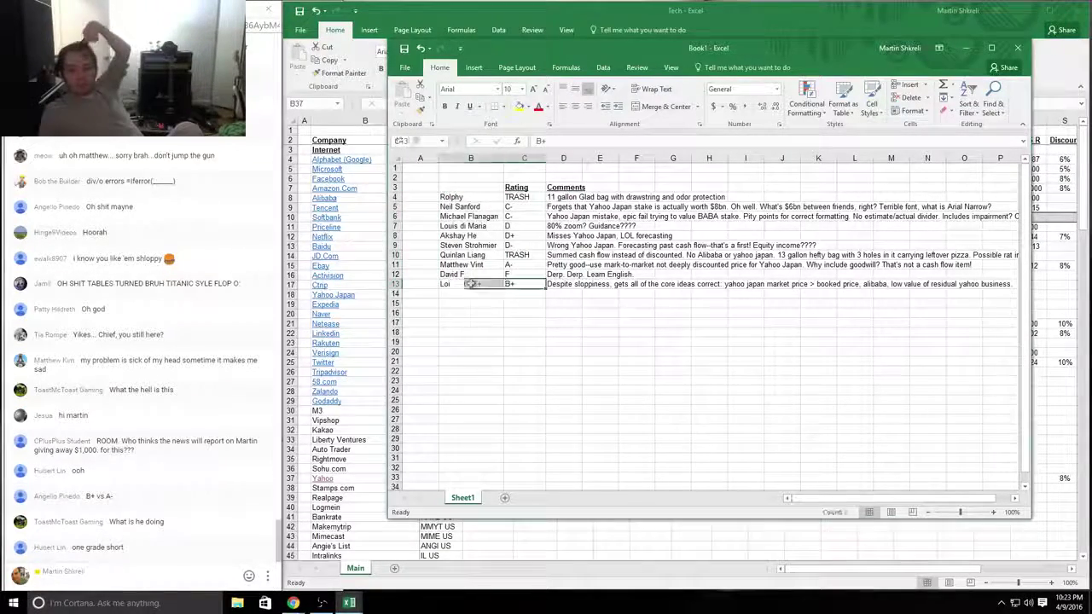
{"action": "left_click_drag", "start_coordinate": [563, 195], "coordinate": [461, 197]}
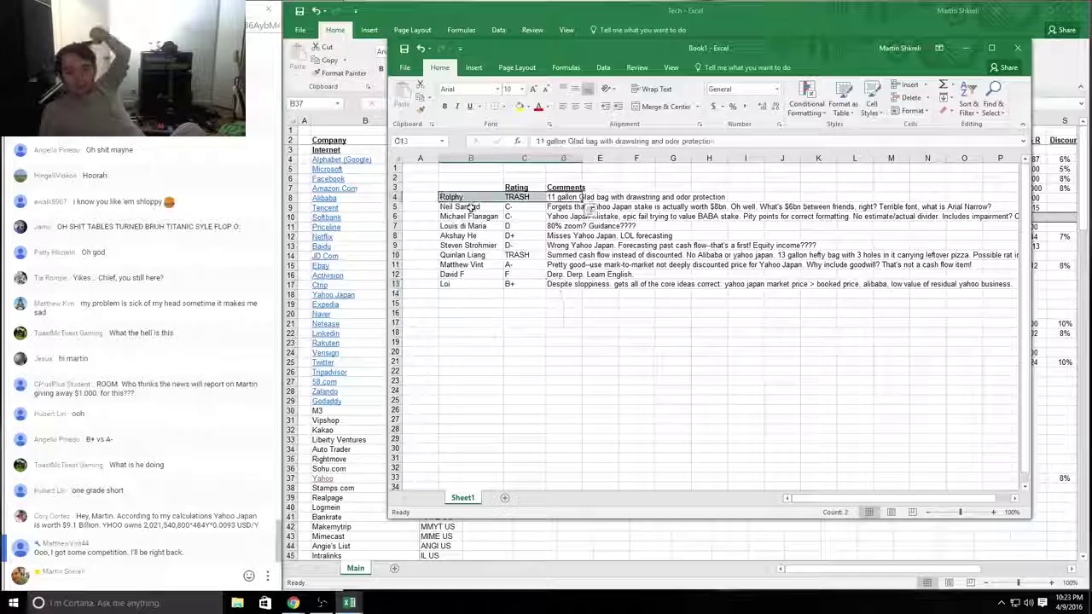
{"action": "left_click_drag", "start_coordinate": [564, 255], "coordinate": [454, 256]}
{"action": "left_click", "coordinate": [563, 197]}
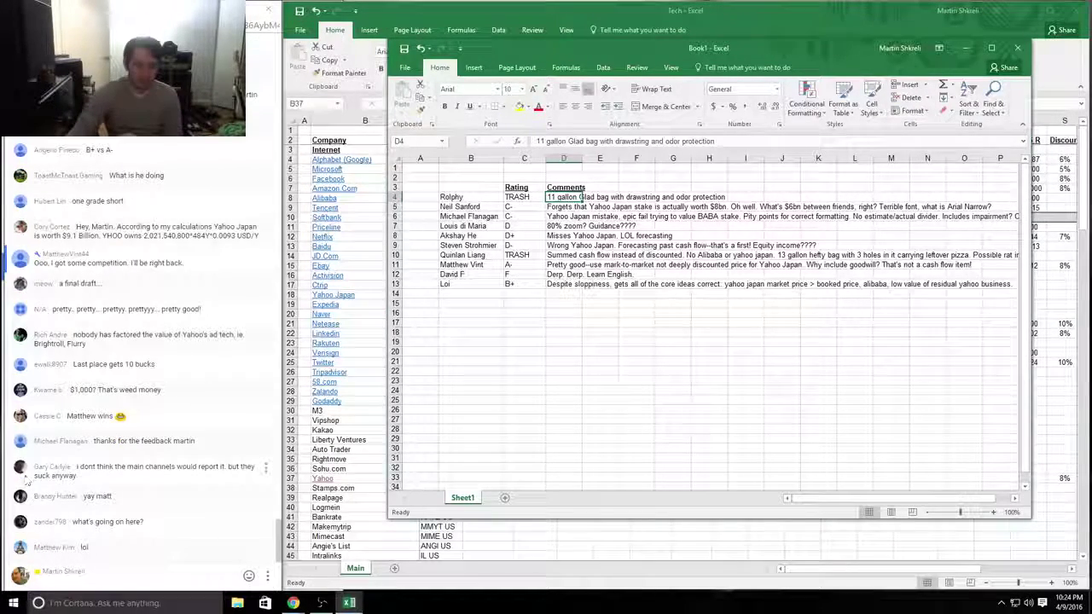
{"action": "left_click", "coordinate": [256, 446]}
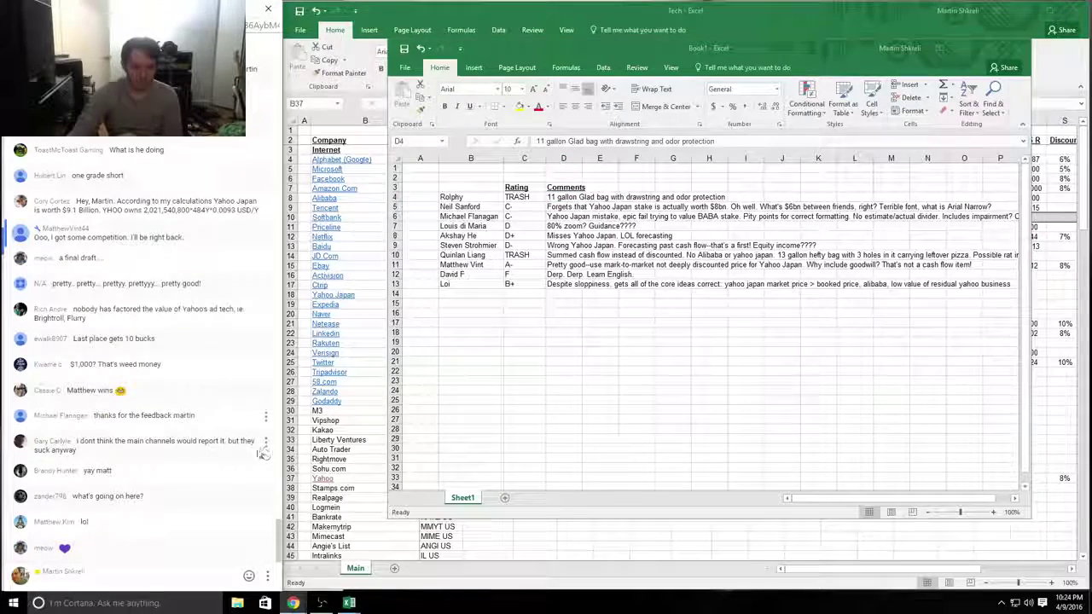
{"action": "left_click", "coordinate": [265, 441]}
{"action": "left_click", "coordinate": [233, 515]}
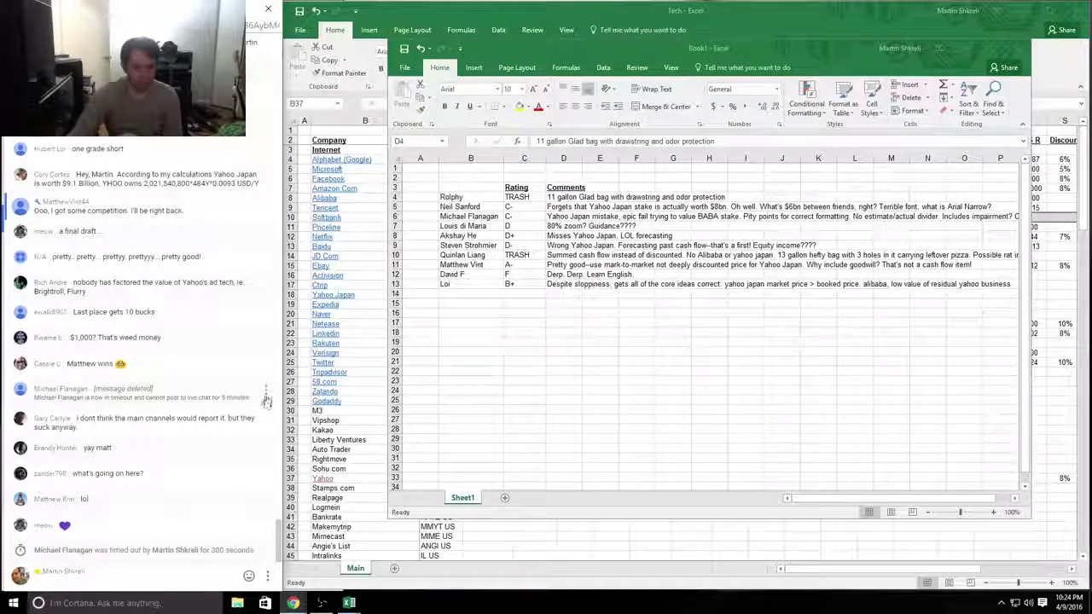
{"action": "left_click", "coordinate": [266, 398]}
{"action": "left_click", "coordinate": [213, 504]}
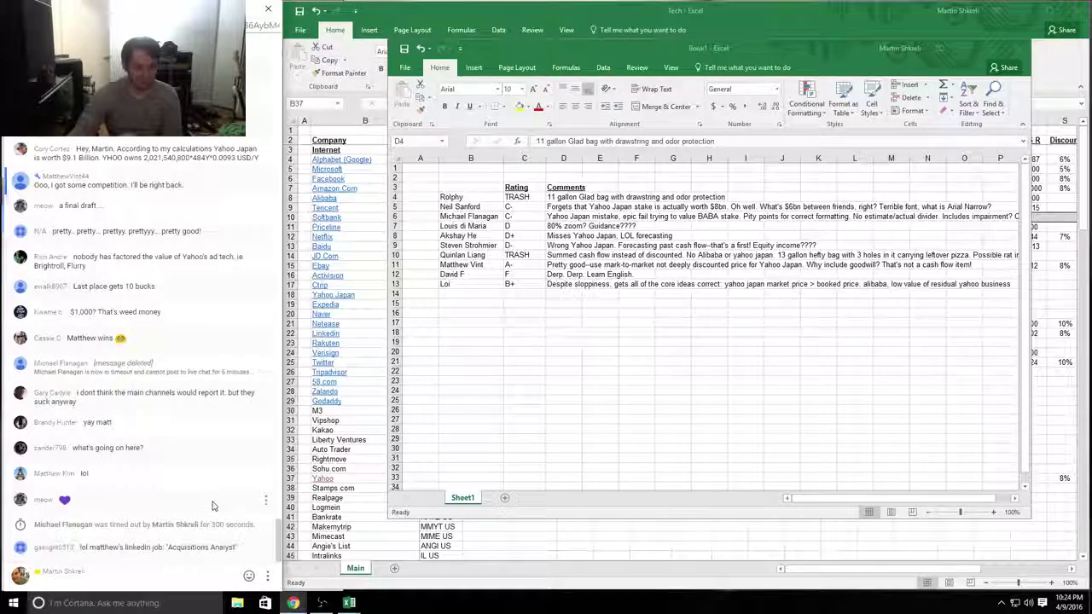
{"action": "left_click", "coordinate": [185, 580]}
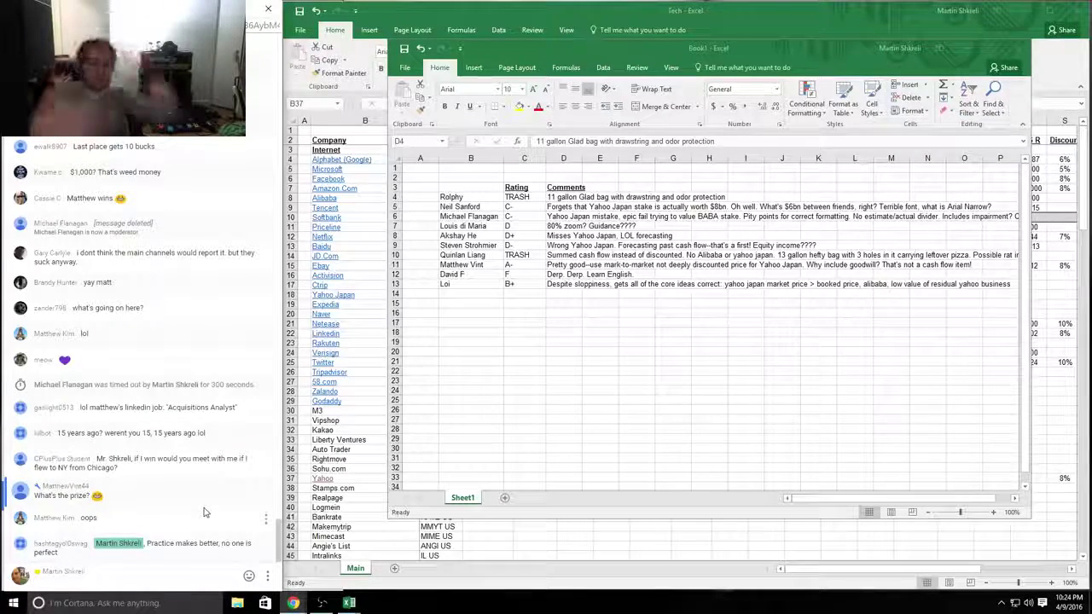
Step: Send the chat reply 's1,000', then select an empty cell in the grades review workbook
{"action": "type", "text": "s"}
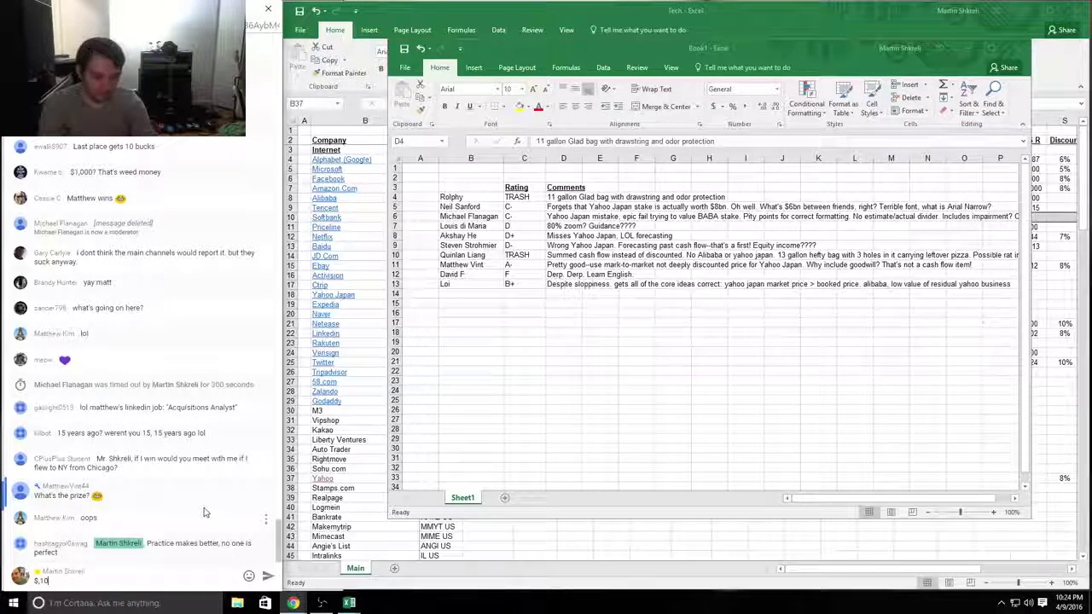
{"action": "type", "text": "1,000"}
{"action": "key", "text": "Return"}
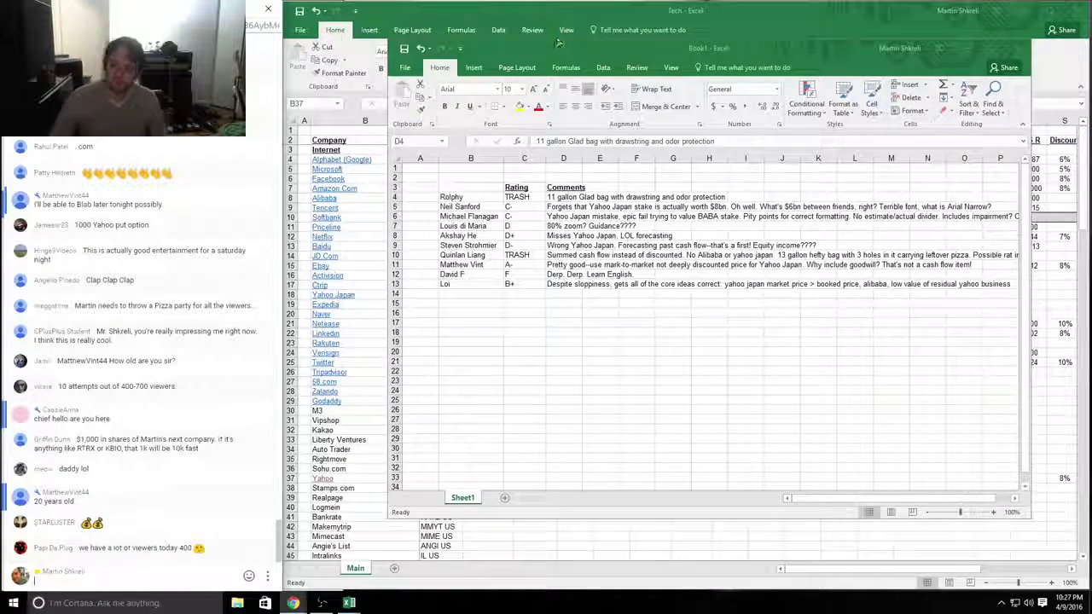
{"action": "left_click", "coordinate": [588, 319]}
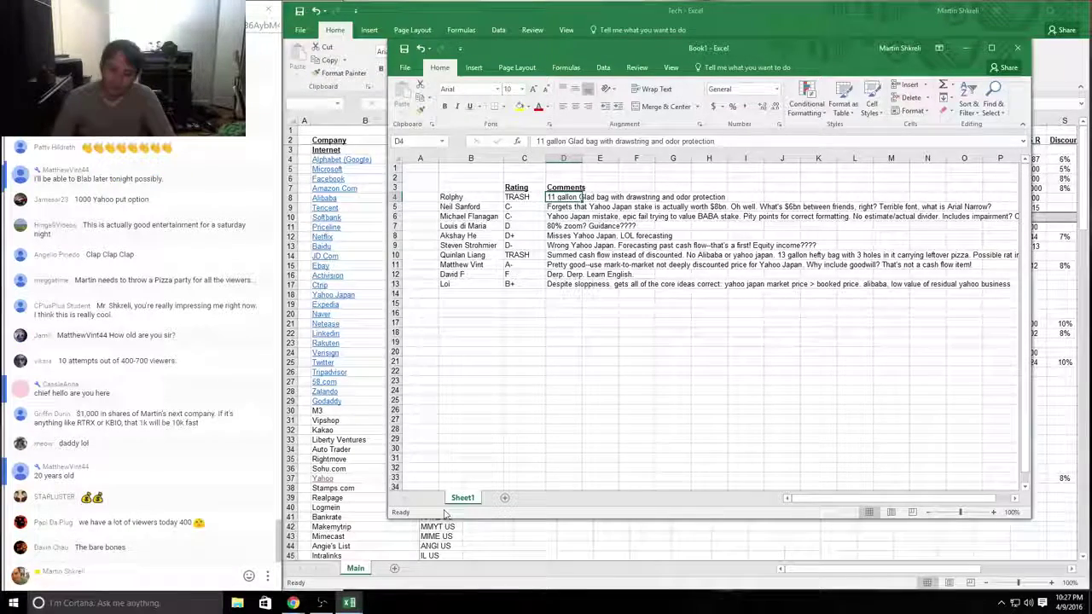
{"action": "left_click", "coordinate": [570, 364]}
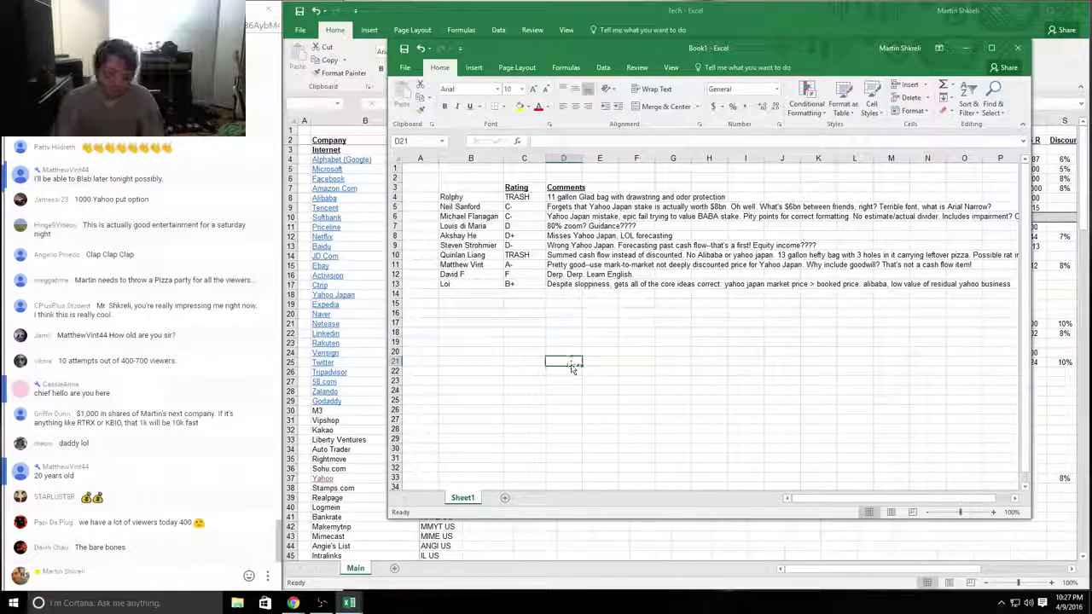
Step: Save the grades workbook to This PC as 'yhoo review'
{"action": "key", "text": "ctrl+s"}
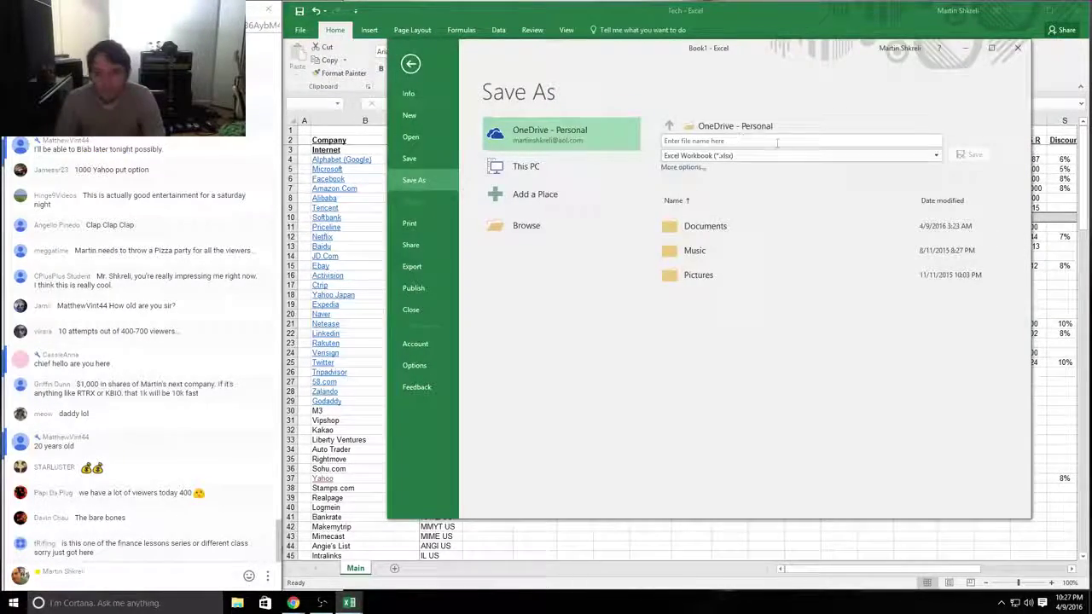
{"action": "left_click", "coordinate": [520, 167]}
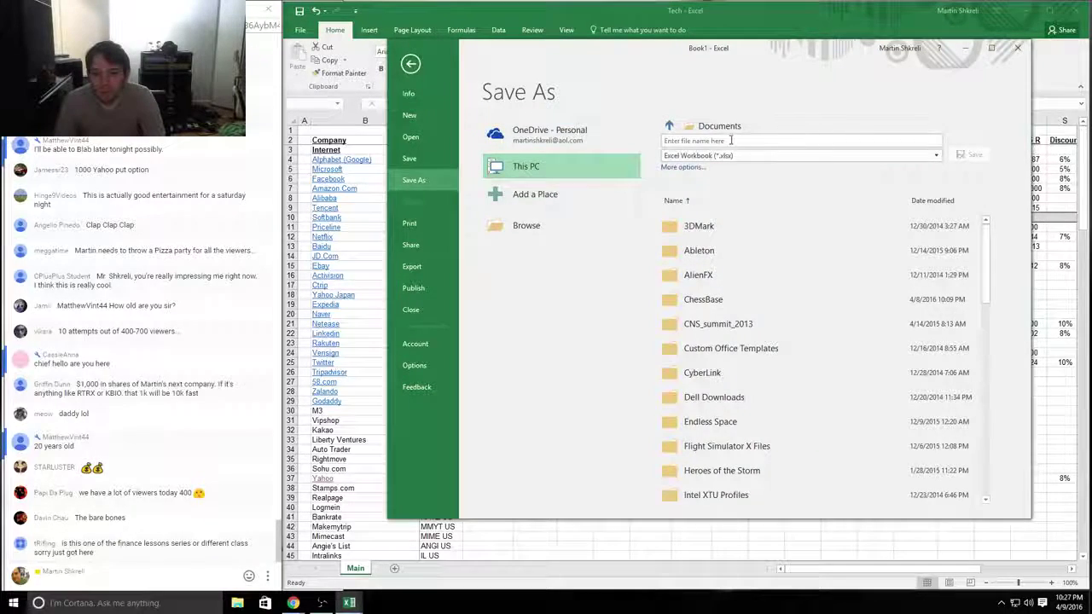
{"action": "type", "text": "yhoo review"}
{"action": "key", "text": "Return"}
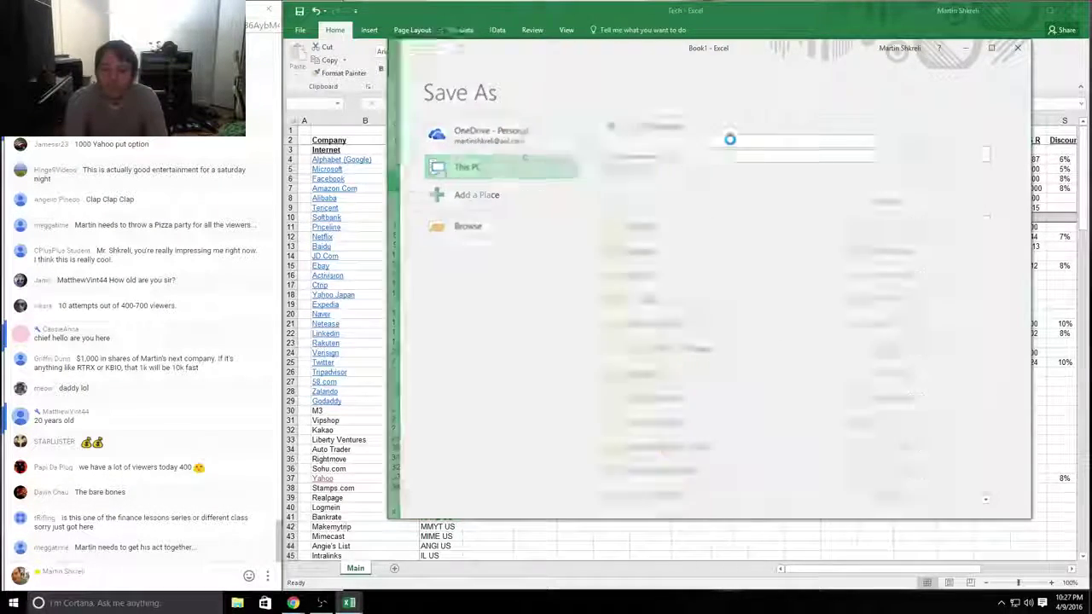
Step: Close the saved review workbook and make the Stamps.com row bold in Tech comps
{"action": "left_click", "coordinate": [1018, 48]}
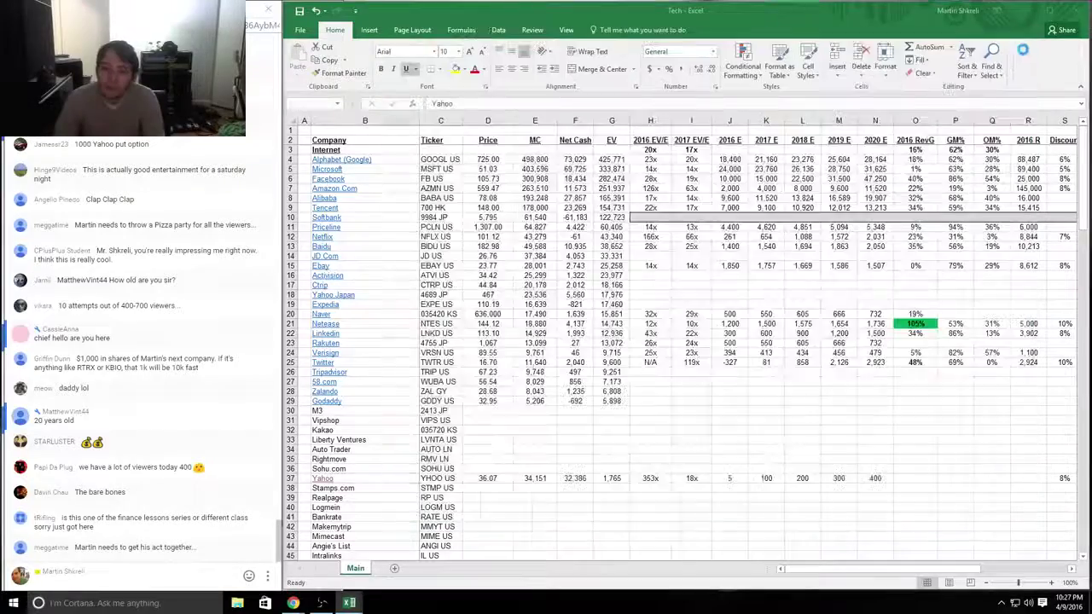
{"action": "key", "text": "Right"}
{"action": "key", "text": "Right"}
{"action": "key", "text": "Right"}
{"action": "key", "text": "Right"}
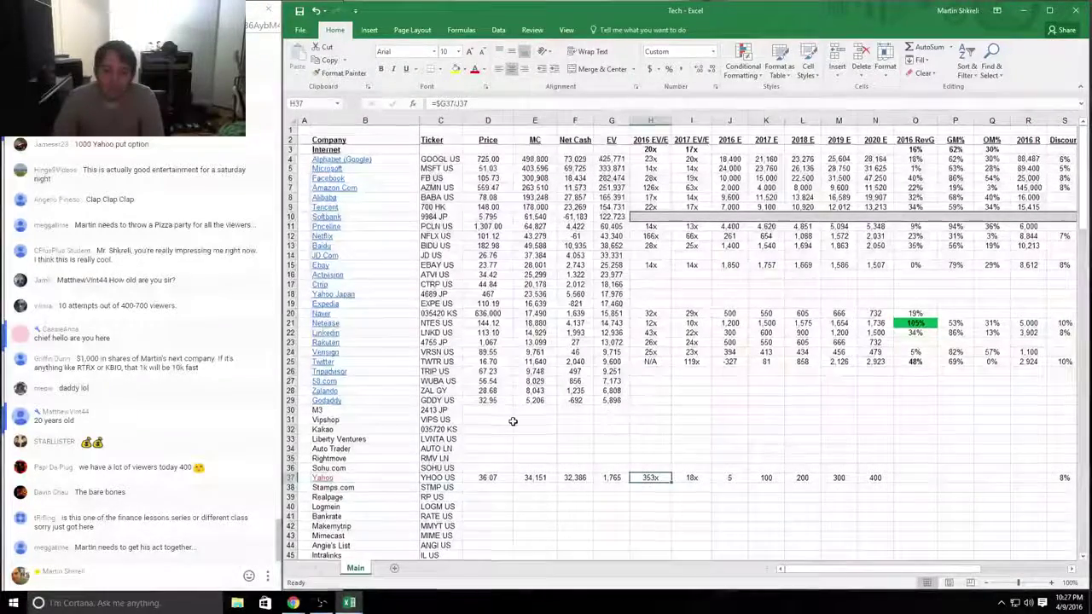
{"action": "scroll", "coordinate": [503, 426], "scroll_direction": "down", "scroll_amount": 2}
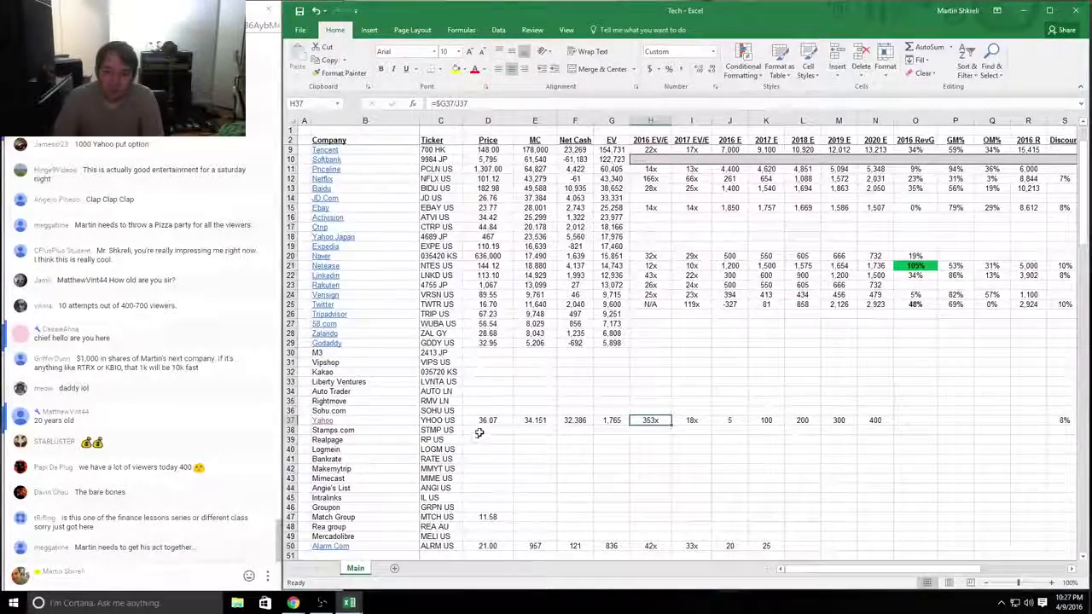
{"action": "left_click", "coordinate": [391, 430]}
{"action": "key", "text": "shift+space"}
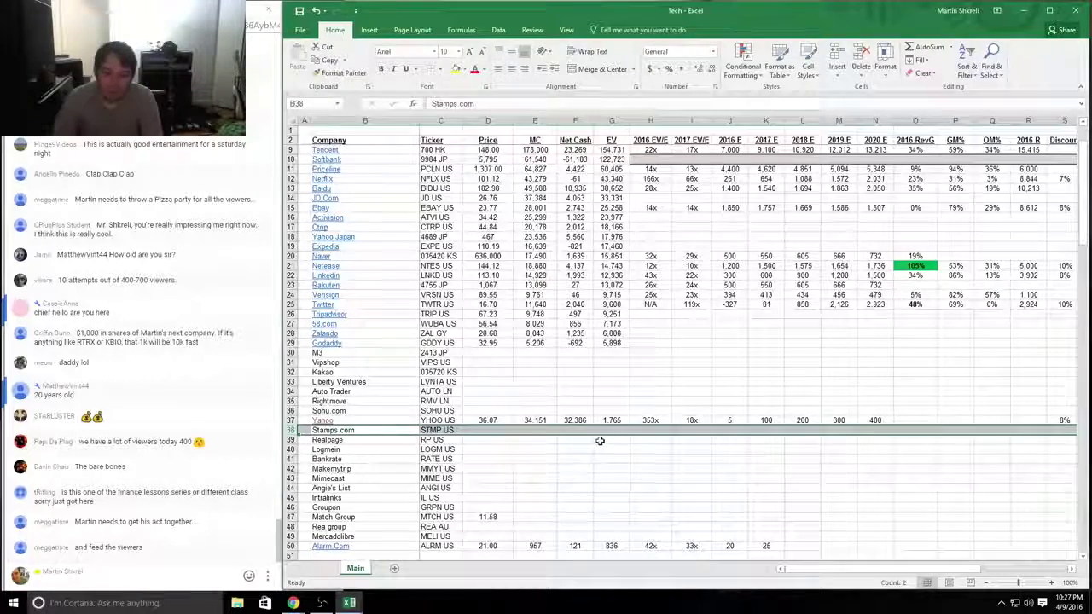
{"action": "key", "text": "ctrl+b"}
{"action": "left_click", "coordinate": [535, 460]}
{"action": "left_click_drag", "start_coordinate": [367, 430], "coordinate": [651, 432]}
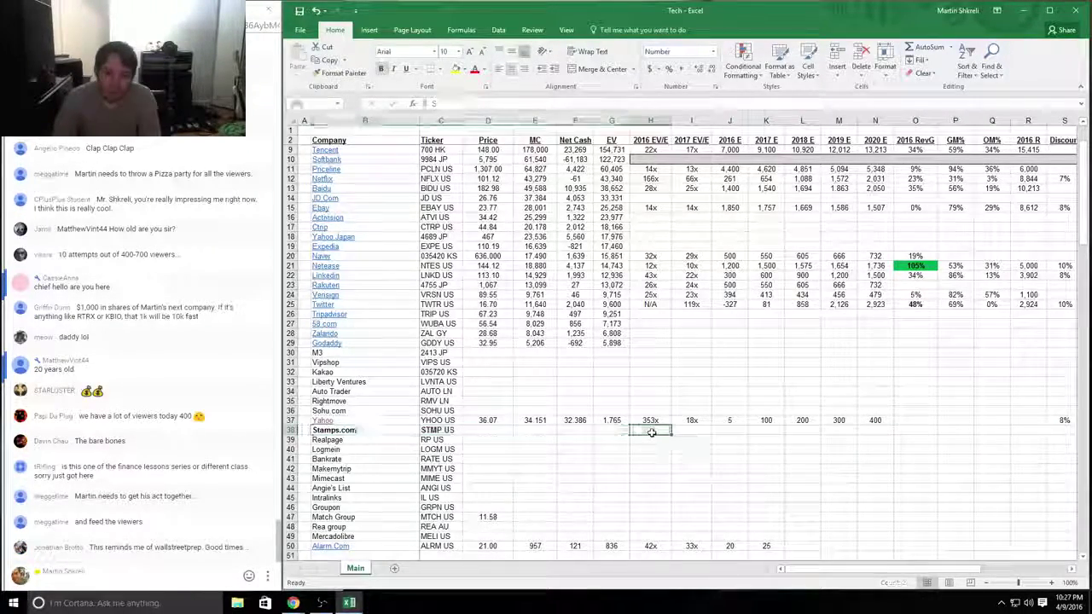
Step: Close the YHOO workbook and create a new blank workbook
{"action": "key", "text": "ctrl+Tab"}
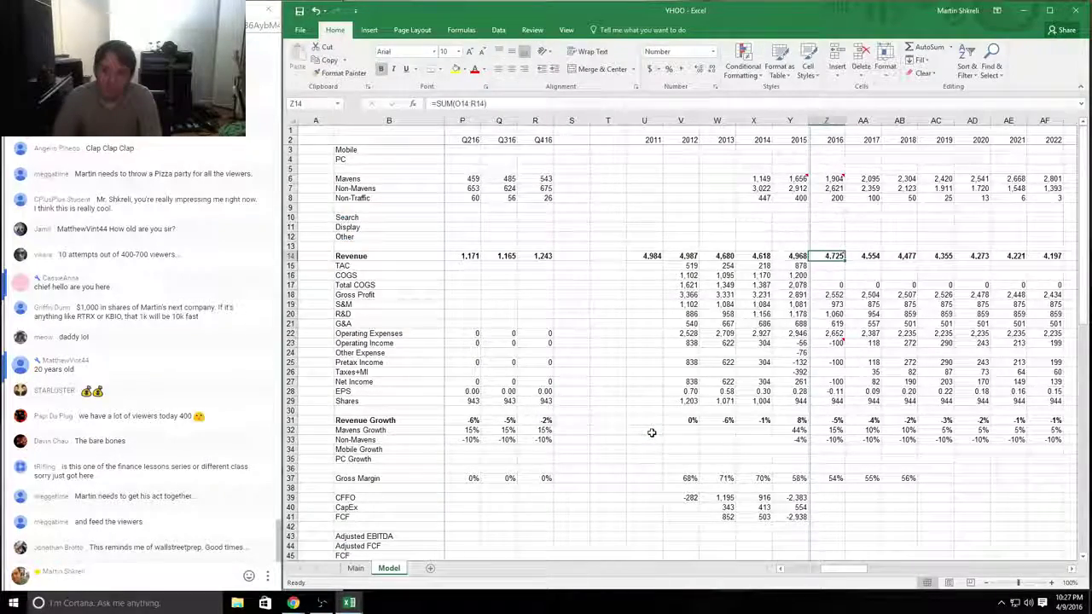
{"action": "key", "text": "ctrl+w"}
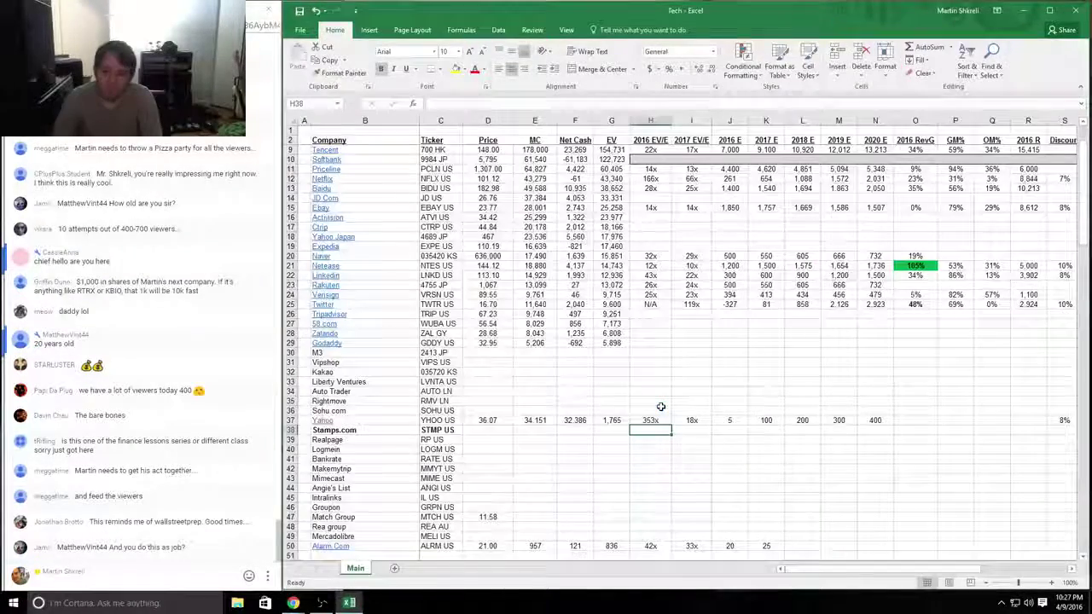
{"action": "key", "text": "ctrl+n"}
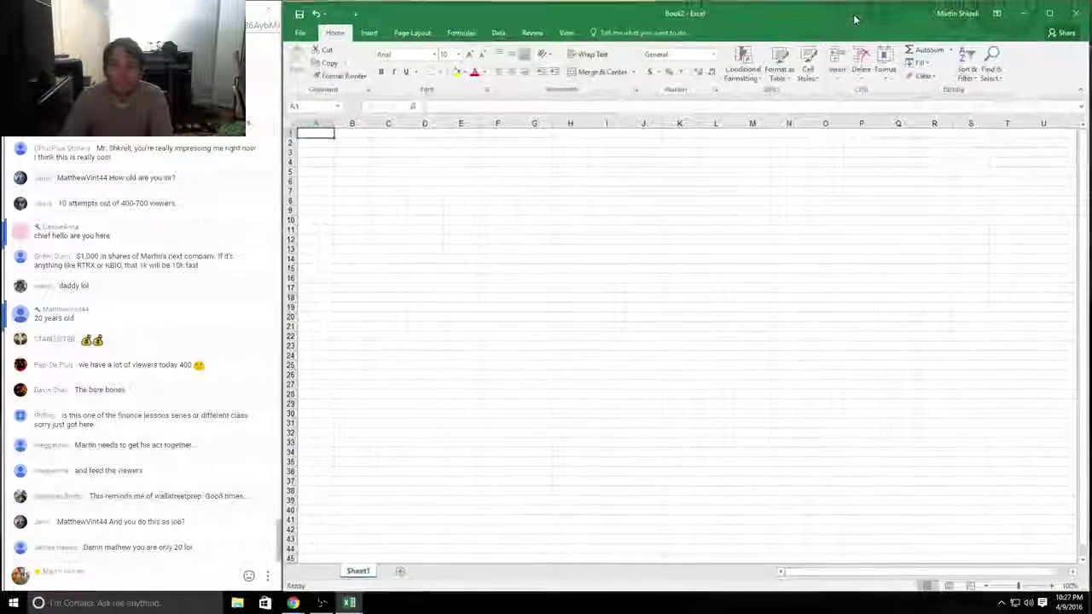
Step: Label cell K2 'Price' in the new workbook, then open a new browser tab
{"action": "type", "text": "Price"}
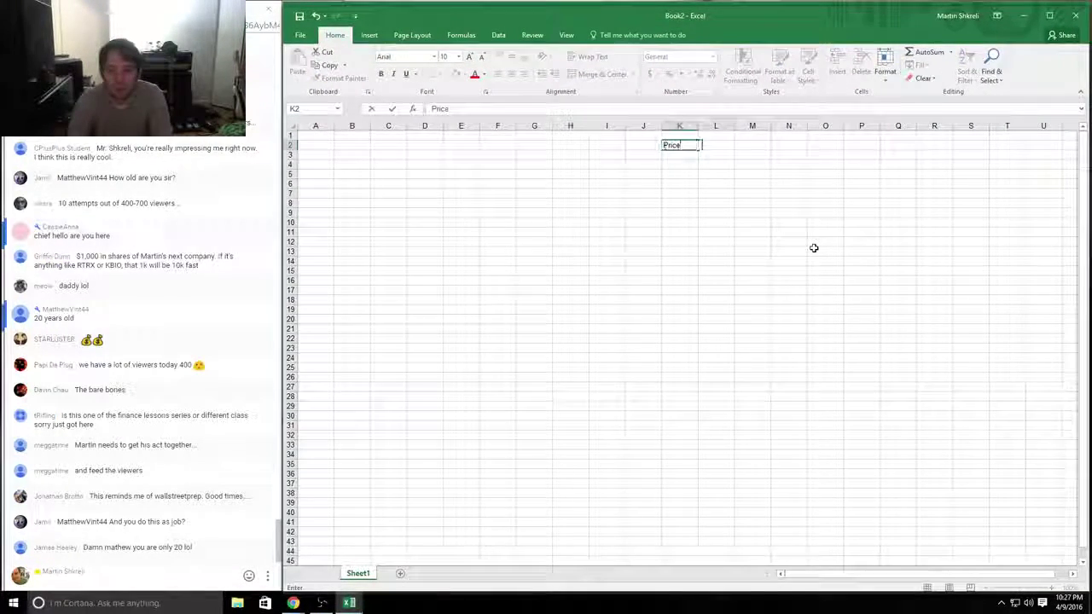
{"action": "key", "text": "Tab"}
{"action": "key", "text": "alt+Tab"}
{"action": "key", "text": "Tab"}
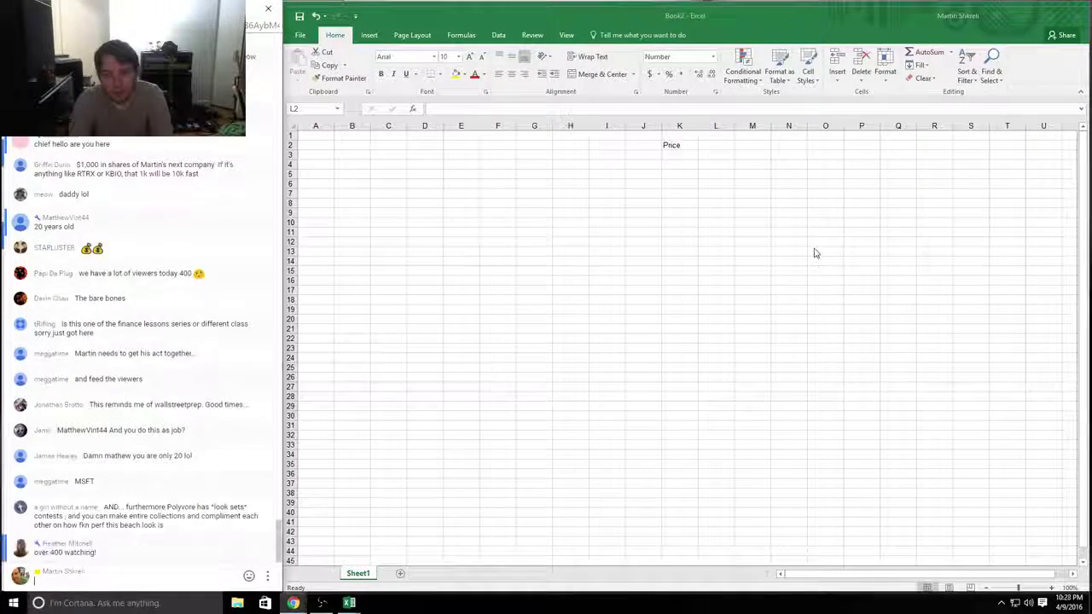
{"action": "key", "text": "alt+Tab"}
{"action": "key", "text": "Tab"}
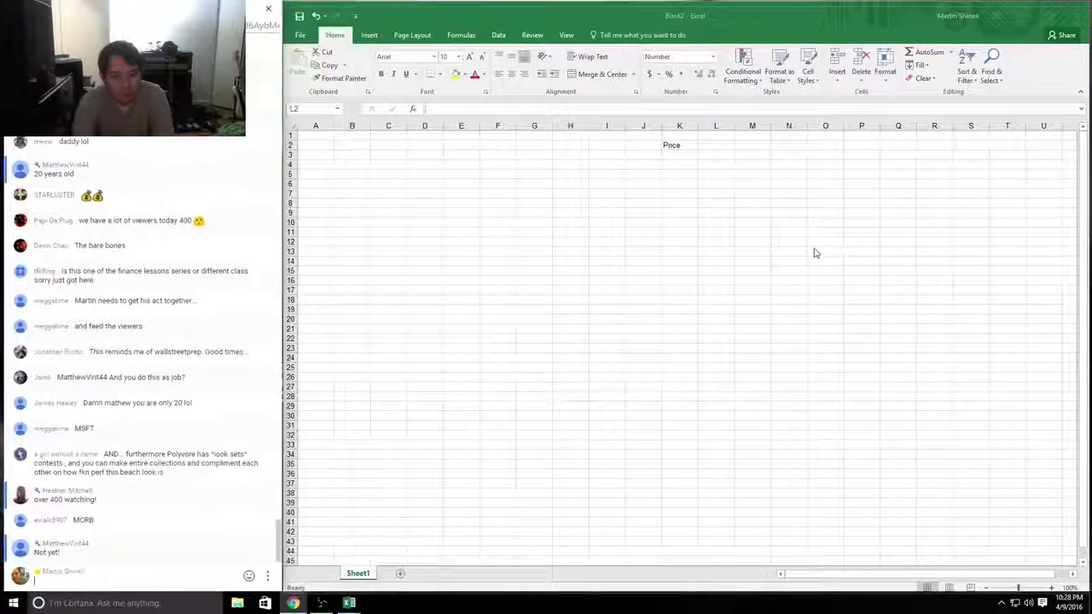
{"action": "key", "text": "ctrl+n"}
Step: Look up Stamps.com (STMP) on Yahoo Finance and highlight its name and 94.58 price
{"action": "type", "text": "finance.yahoo.com"}
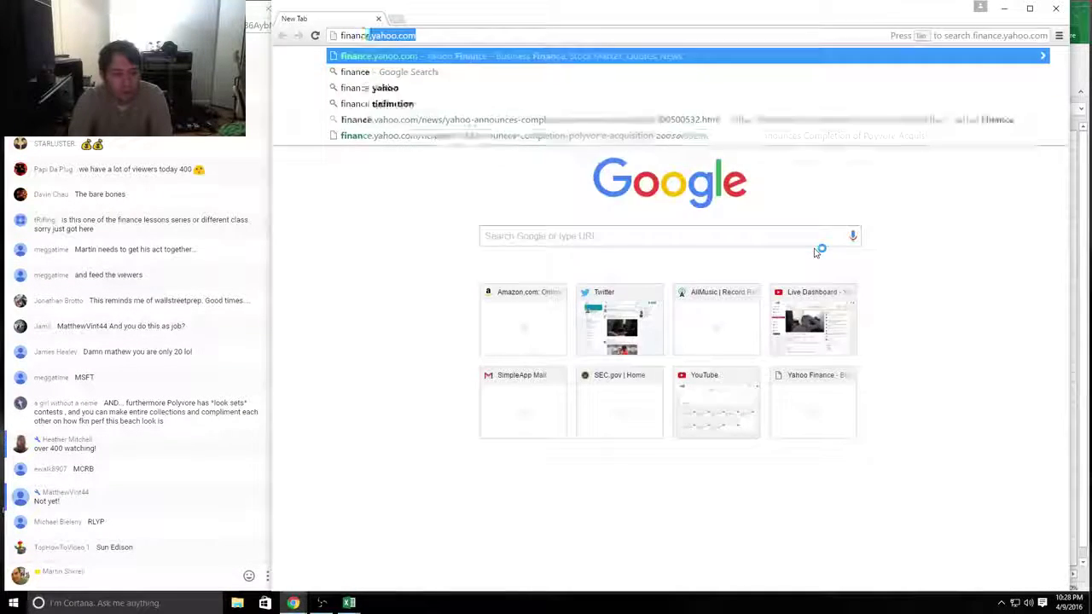
{"action": "key", "text": "Return"}
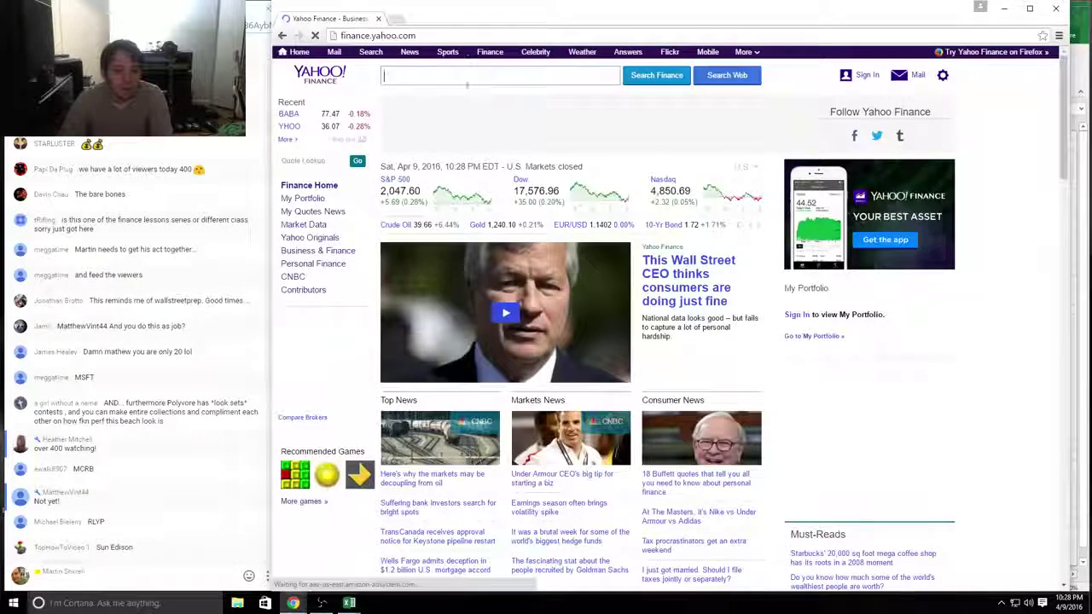
{"action": "type", "text": "stmp"}
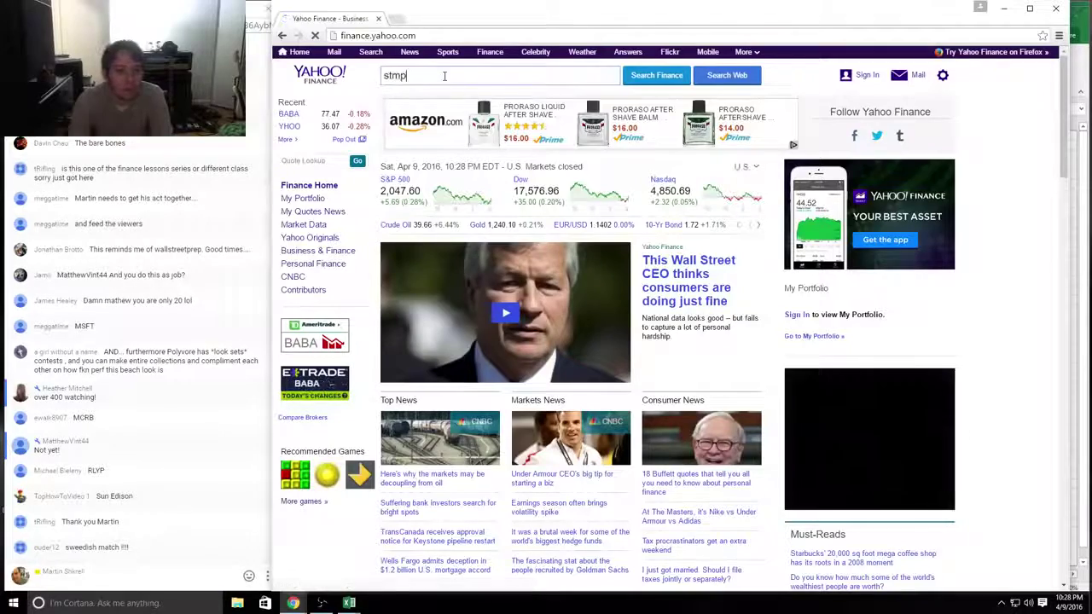
{"action": "key", "text": "Return"}
{"action": "scroll", "coordinate": [131, 151], "scroll_direction": "up", "scroll_amount": 2}
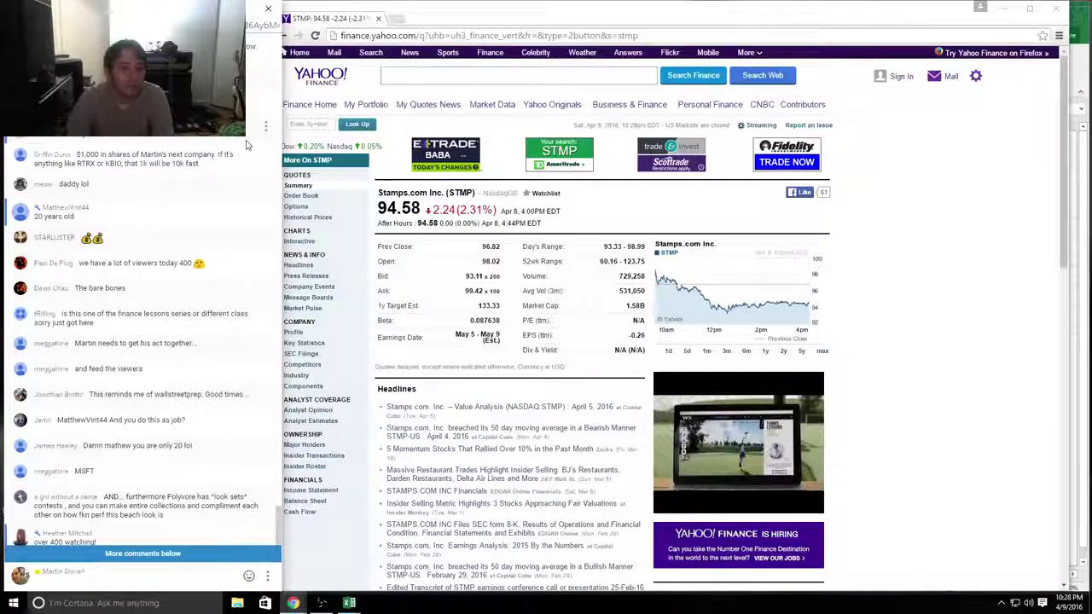
{"action": "scroll", "coordinate": [247, 145], "scroll_direction": "up", "scroll_amount": 2}
{"action": "scroll", "coordinate": [249, 146], "scroll_direction": "down", "scroll_amount": 5}
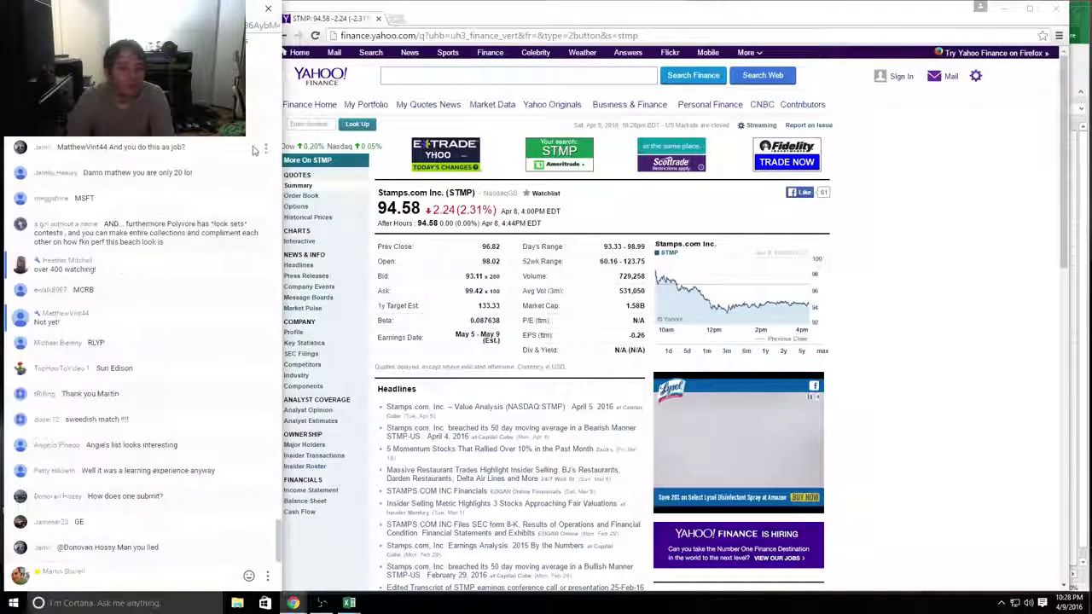
{"action": "left_click", "coordinate": [446, 75]}
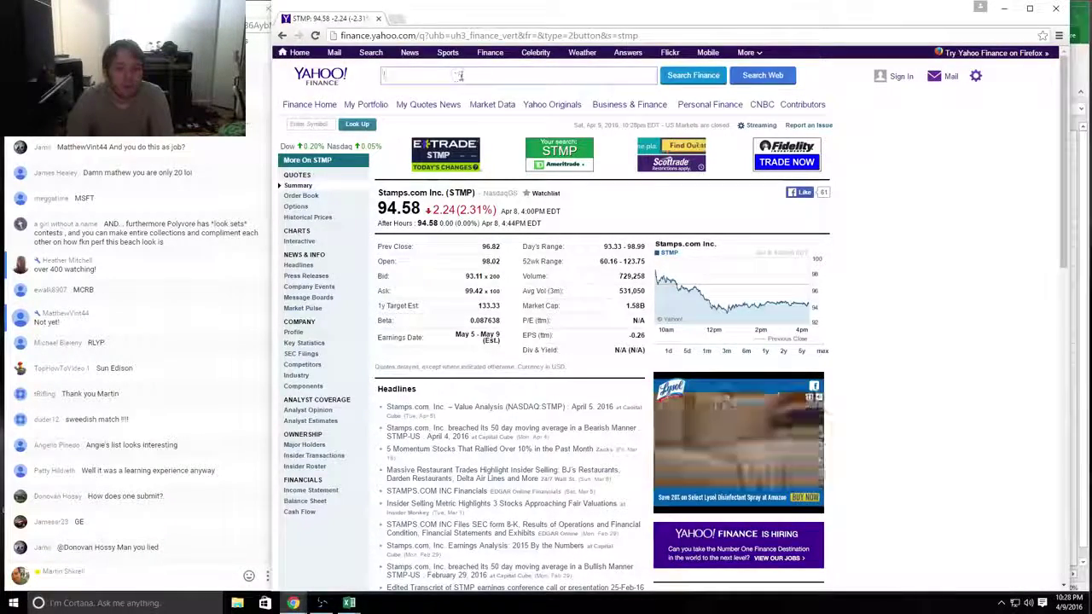
{"action": "left_click_drag", "start_coordinate": [562, 209], "coordinate": [637, 221]}
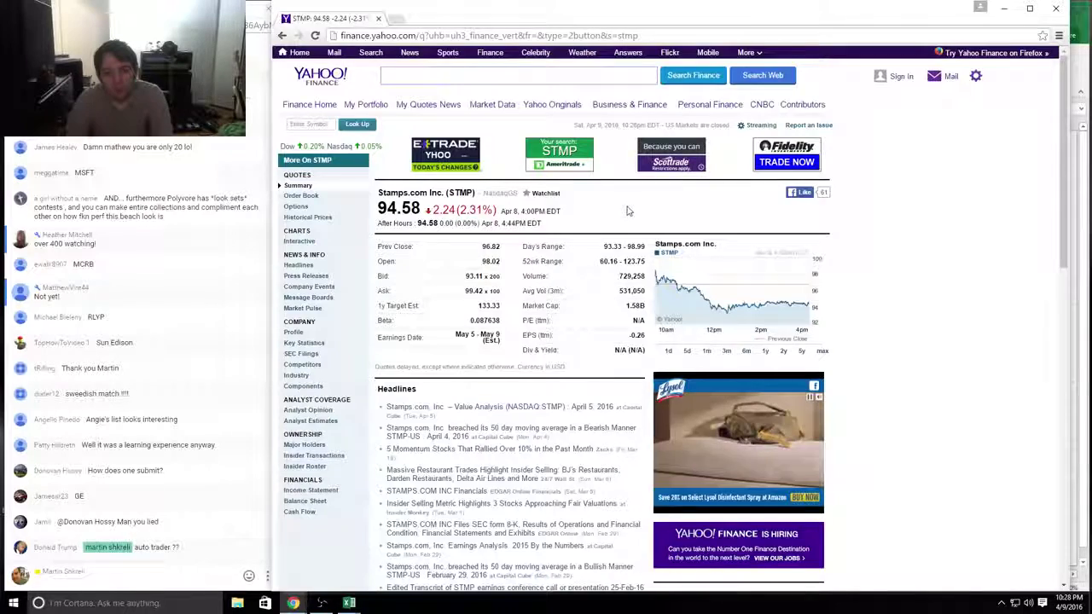
Step: In the new workbook, enter price 95 and labels Shares, MC, Cash, Debt below
{"action": "key", "text": "alt+Tab"}
{"action": "key", "text": "alt+Tab"}
{"action": "key", "text": "alt+Tab"}
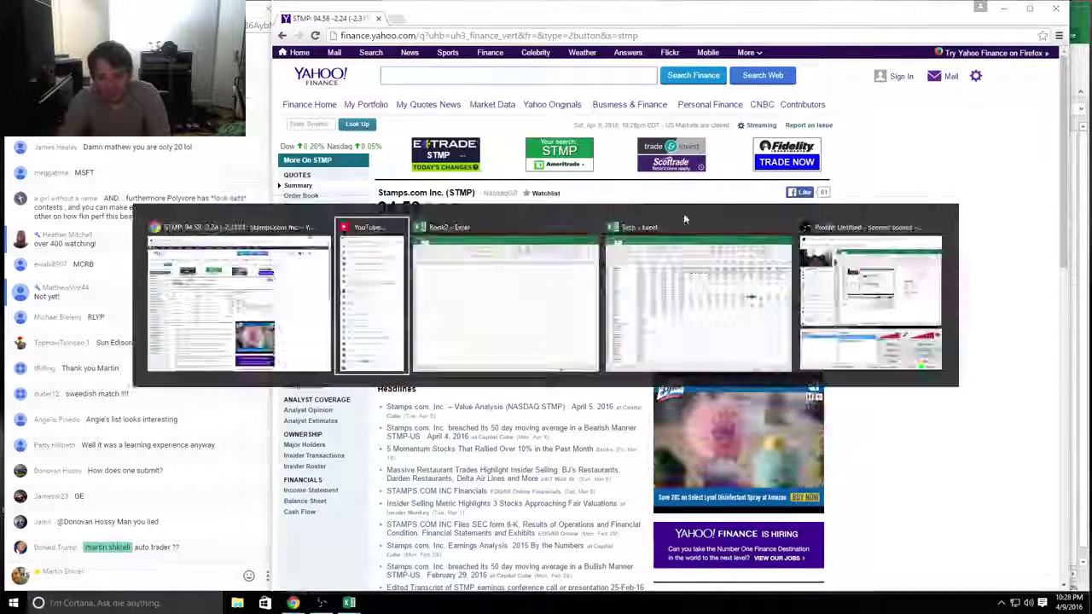
{"action": "type", "text": "95"}
{"action": "key", "text": "Return"}
{"action": "type", "text": "Shares"}
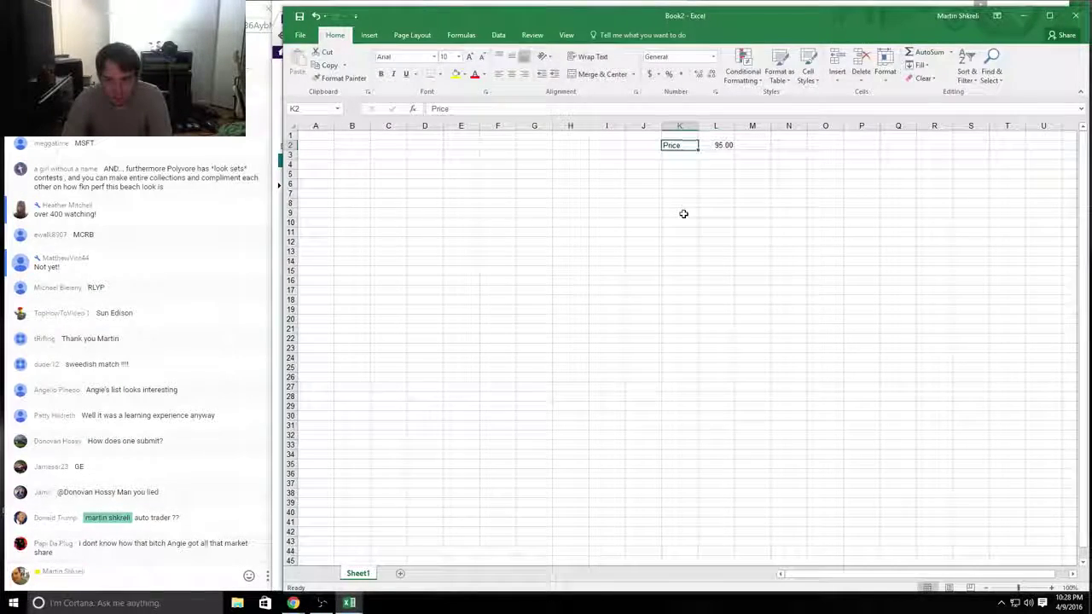
{"action": "key", "text": "Return"}
{"action": "type", "text": "MC"}
{"action": "key", "text": "Return"}
{"action": "type", "text": "Cash"}
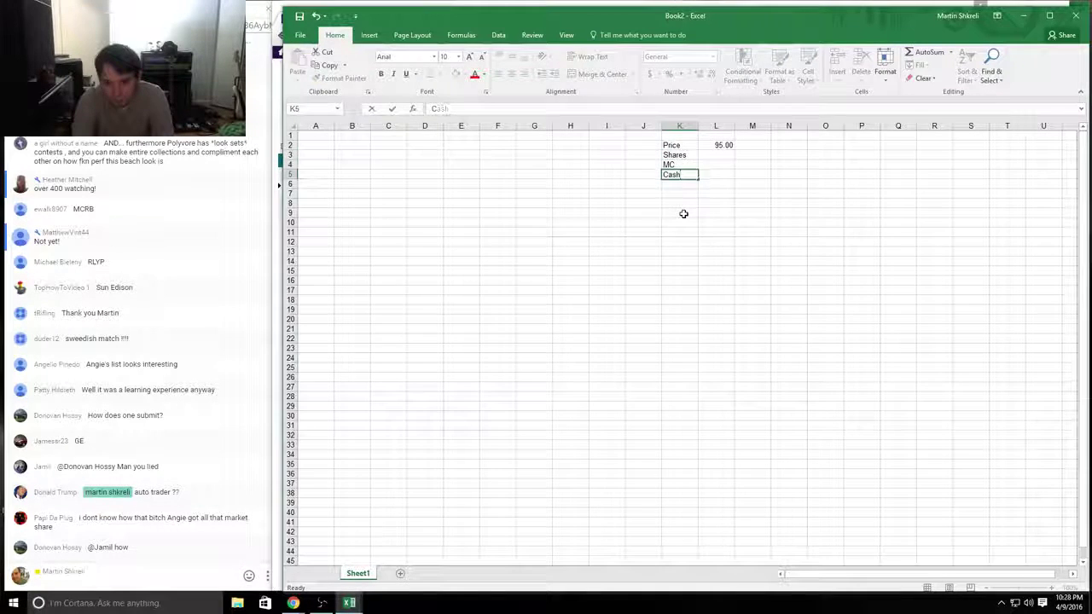
{"action": "key", "text": "Return"}
{"action": "type", "text": "Debt"}
{"action": "key", "text": "Return"}
Step: Save the new workbook as STMP in the Desktop's Investing Class folder
{"action": "key", "text": "ctrl+s"}
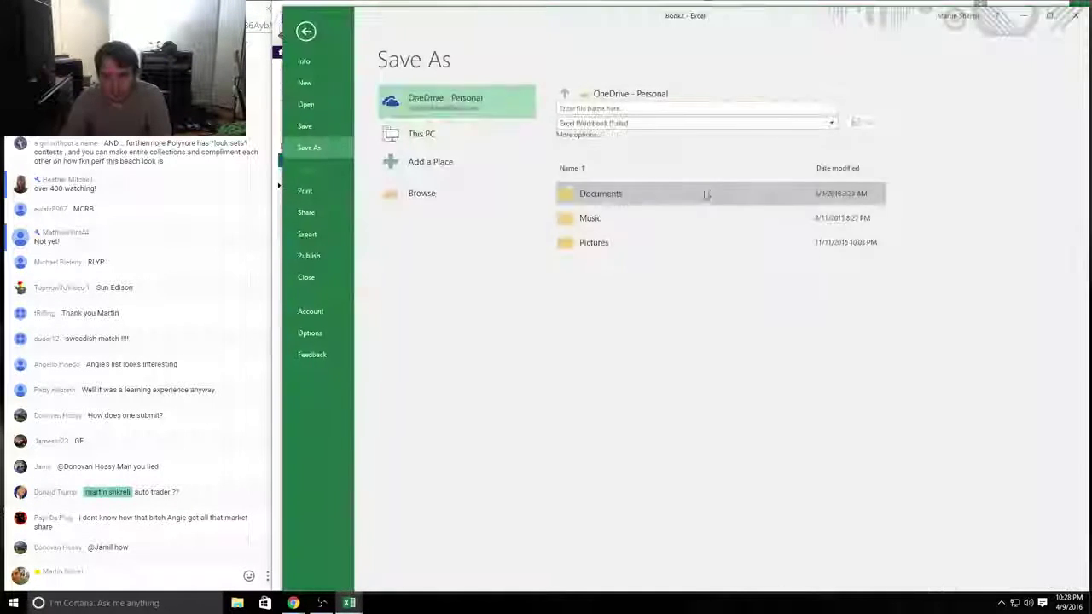
{"action": "left_click", "coordinate": [453, 137]}
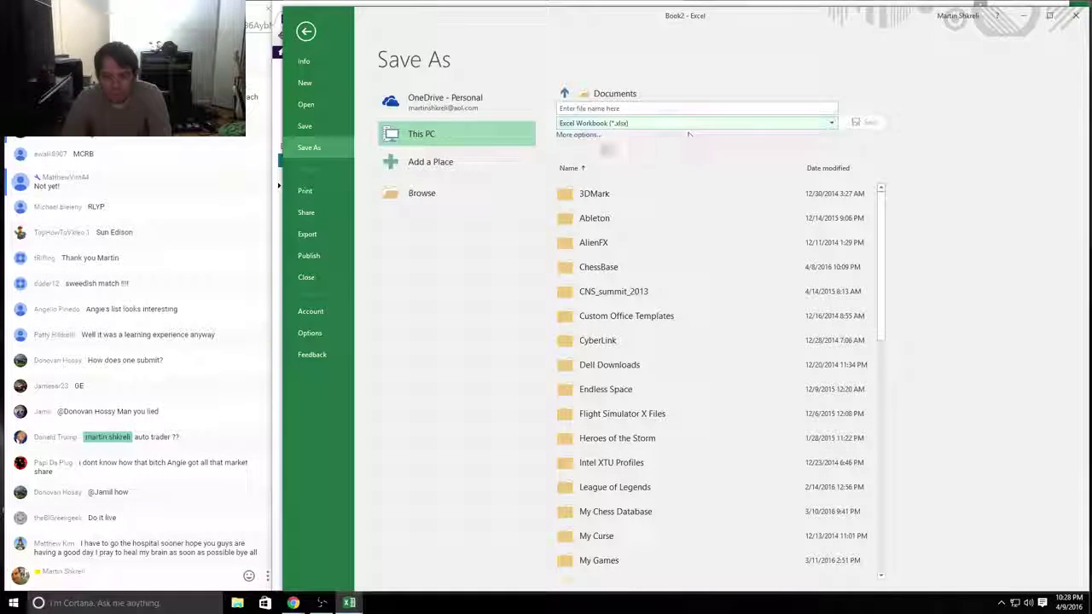
{"action": "left_click", "coordinate": [580, 135]}
{"action": "left_click", "coordinate": [329, 68]}
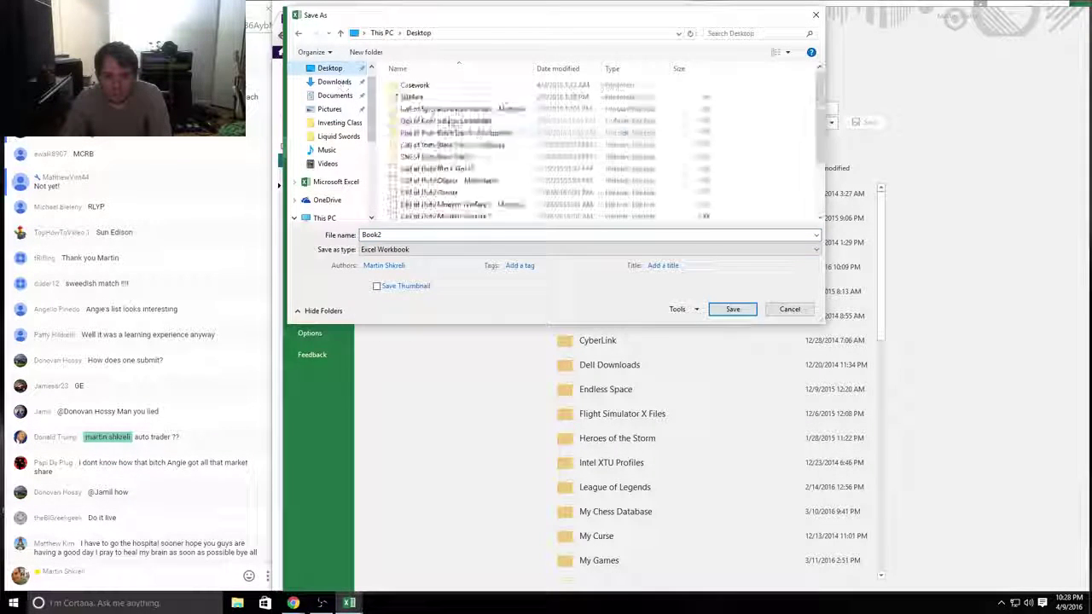
{"action": "left_click", "coordinate": [432, 98]}
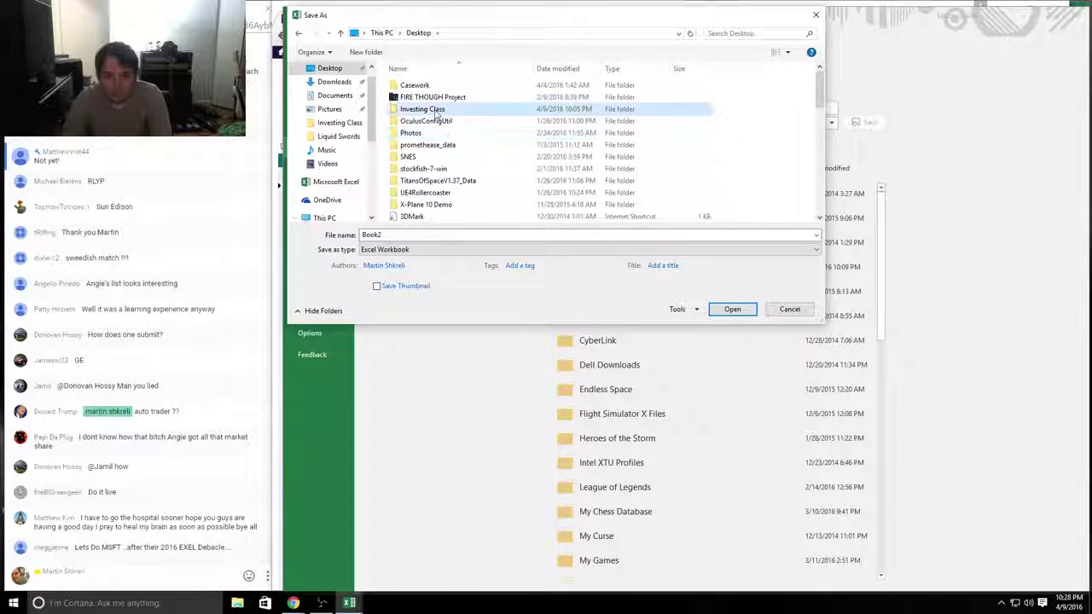
{"action": "double_click", "coordinate": [435, 109]}
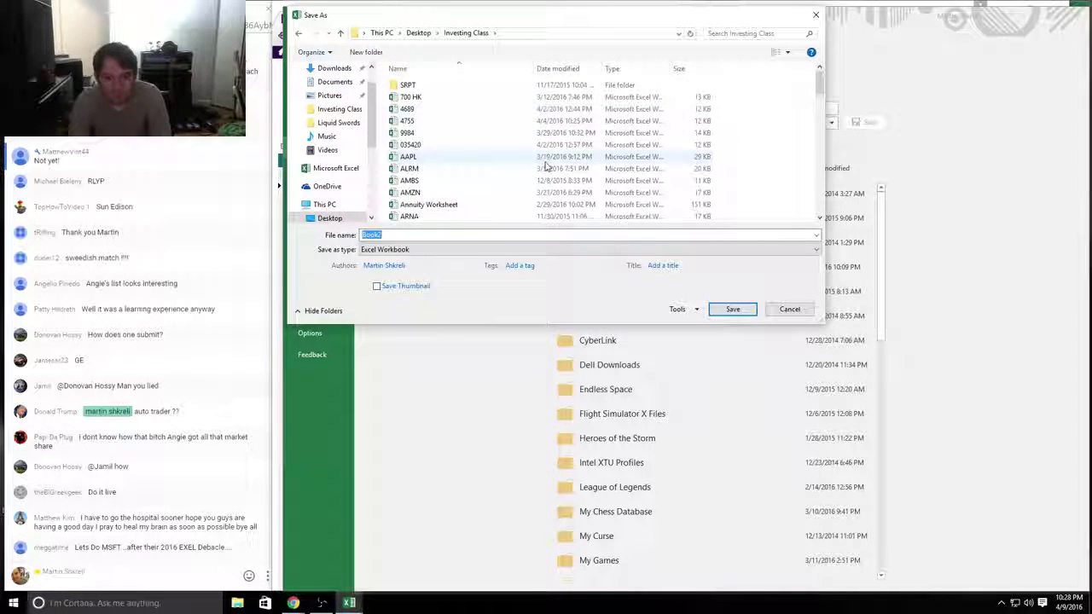
{"action": "type", "text": "STMP"}
{"action": "key", "text": "Return"}
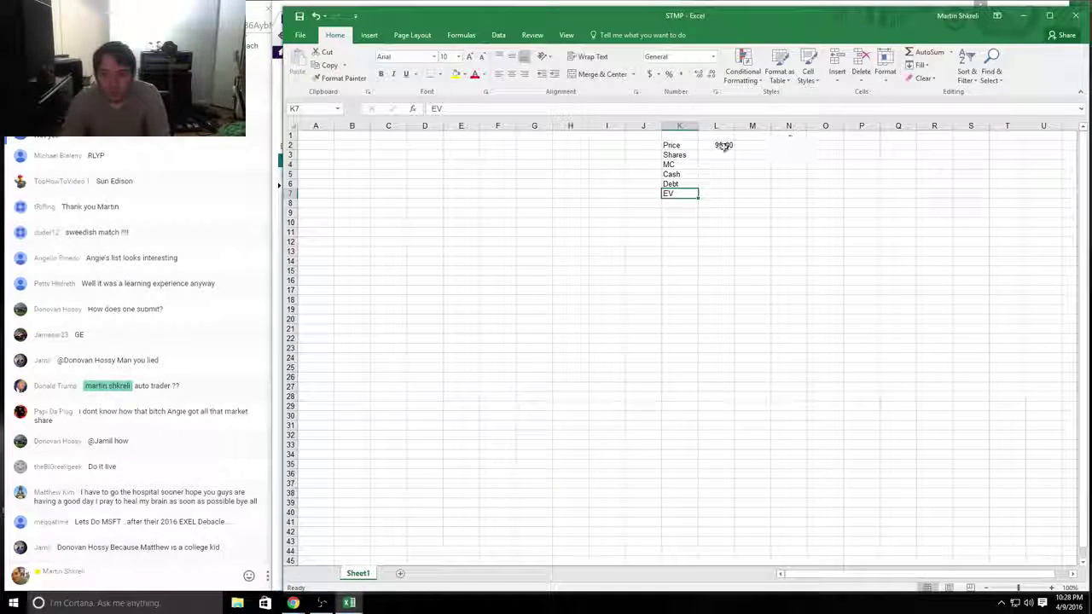
Step: Rename the Sheet1 worksheet to Main
{"action": "left_click", "coordinate": [718, 155]}
{"action": "double_click", "coordinate": [358, 573]}
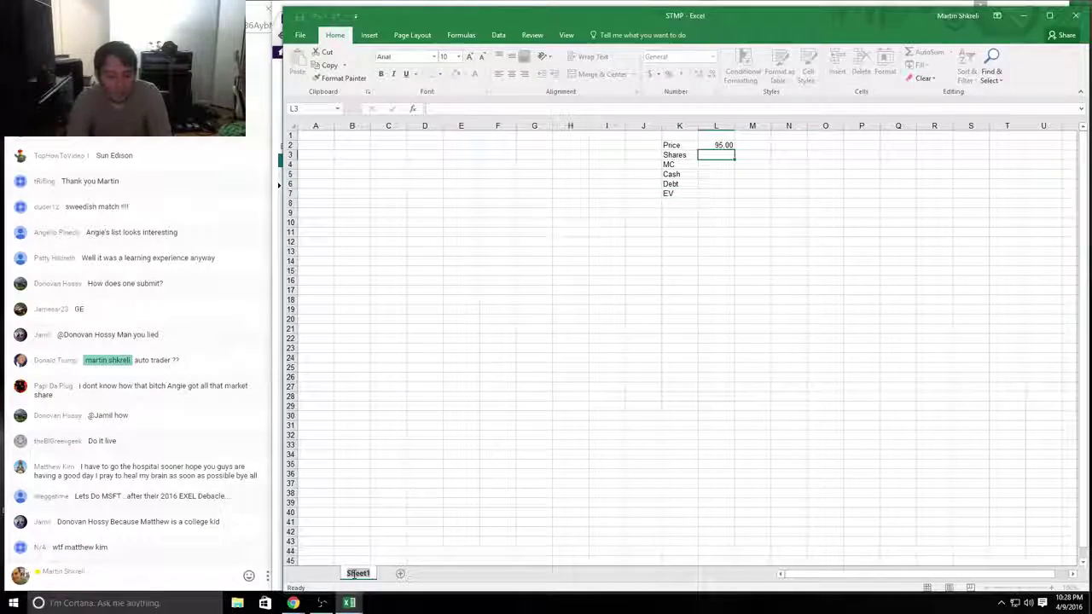
{"action": "type", "text": "Main"}
{"action": "key", "text": "Return"}
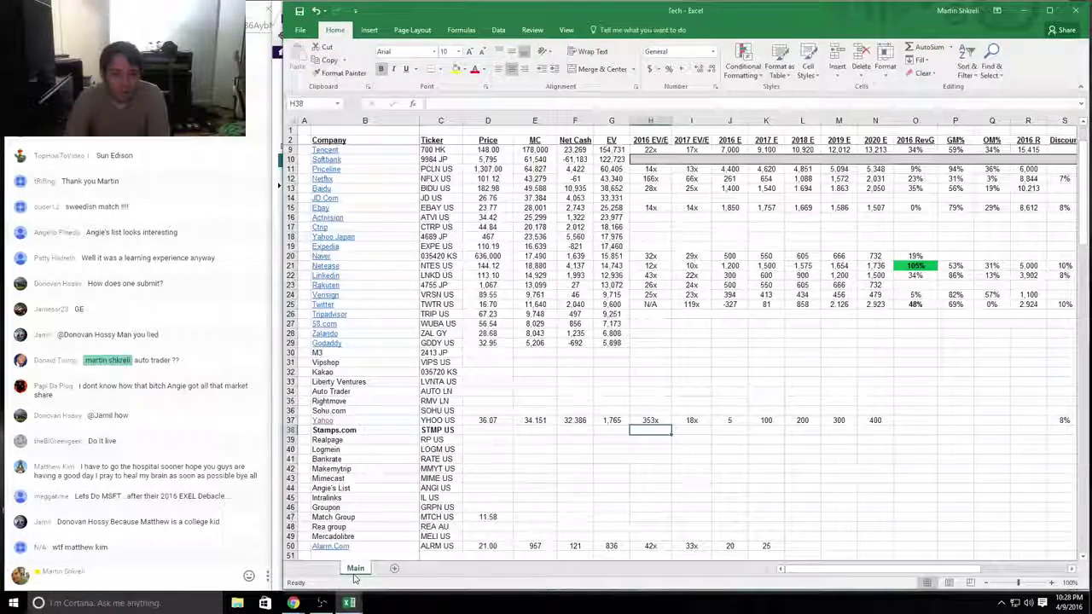
Step: Enter Stamps.com's price of 95 in cell D38 of the Tech comps sheet
{"action": "key", "text": "Left"}
{"action": "key", "text": "Left"}
{"action": "key", "text": "Left"}
{"action": "key", "text": "Left"}
{"action": "type", "text": "95"}
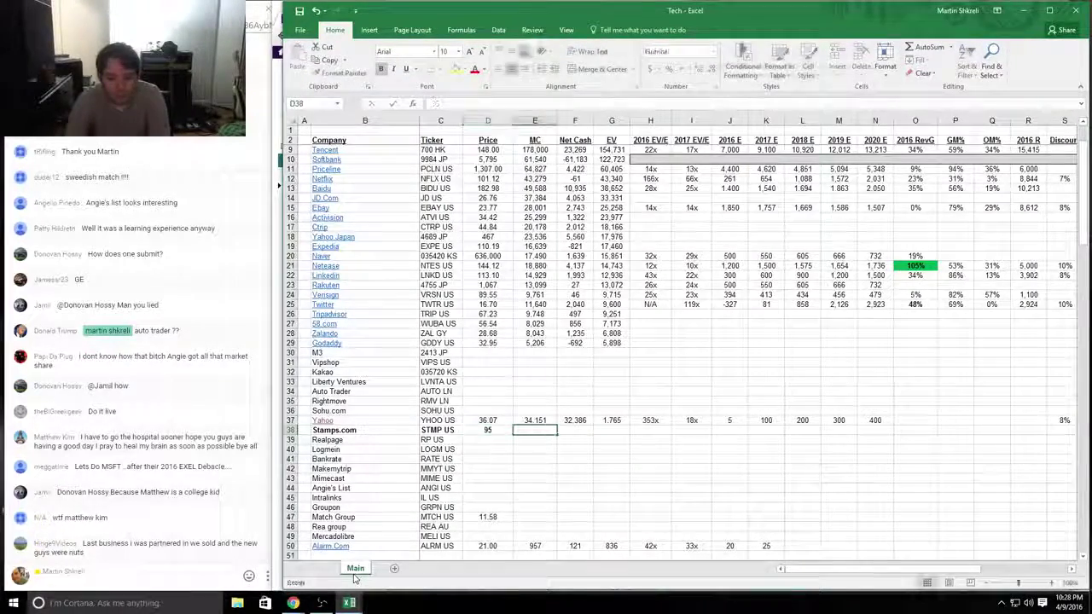
{"action": "key", "text": "ctrl+Return"}
{"action": "key", "text": "Right"}
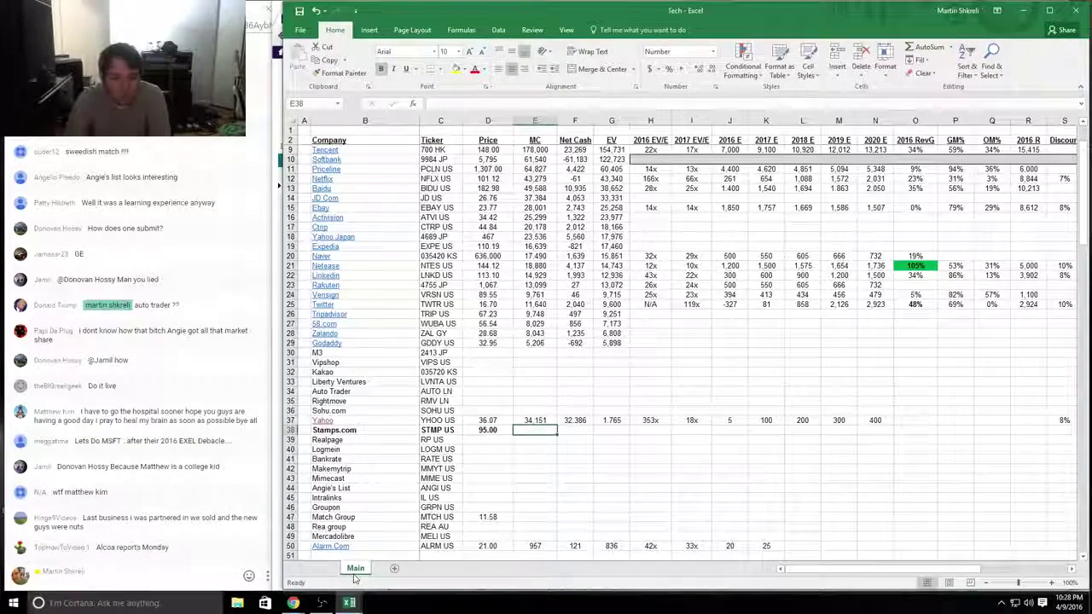
Step: Search sec.gov filings for ticker STMP and open Stamps.com's 2015 Form 10-K document
{"action": "mouse_move", "coordinate": [292, 603]}
{"action": "left_click", "coordinate": [315, 569]}
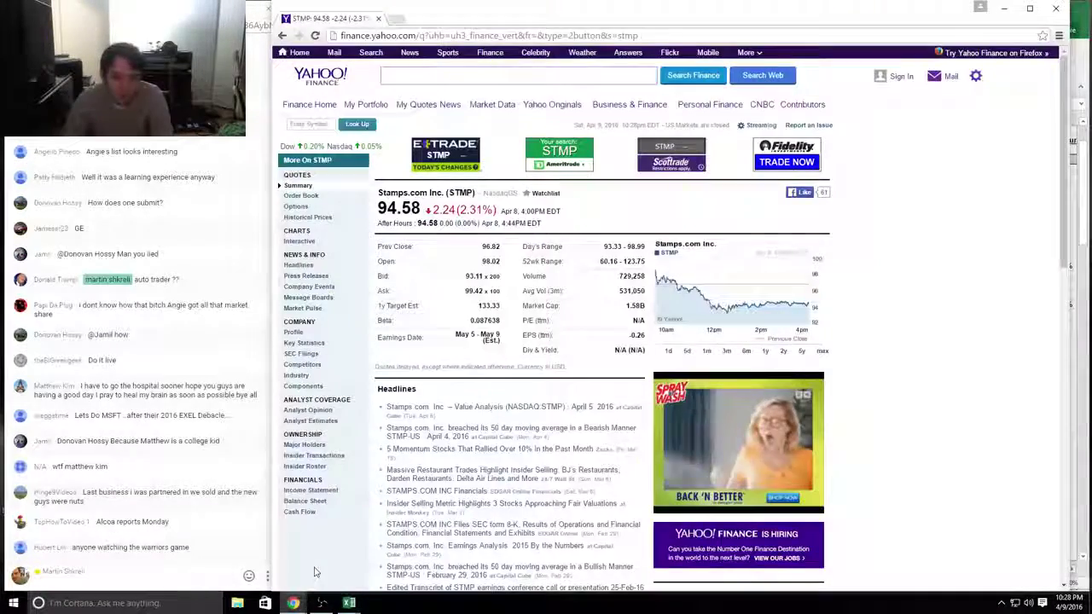
{"action": "key", "text": "ctrl+l"}
{"action": "type", "text": "sec.gov"}
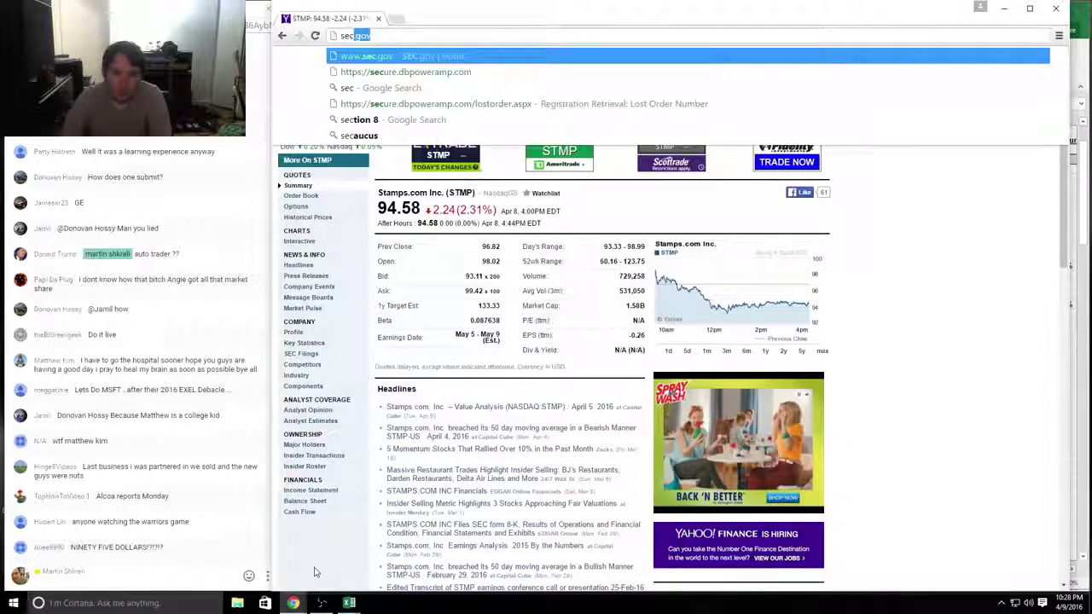
{"action": "key", "text": "Return"}
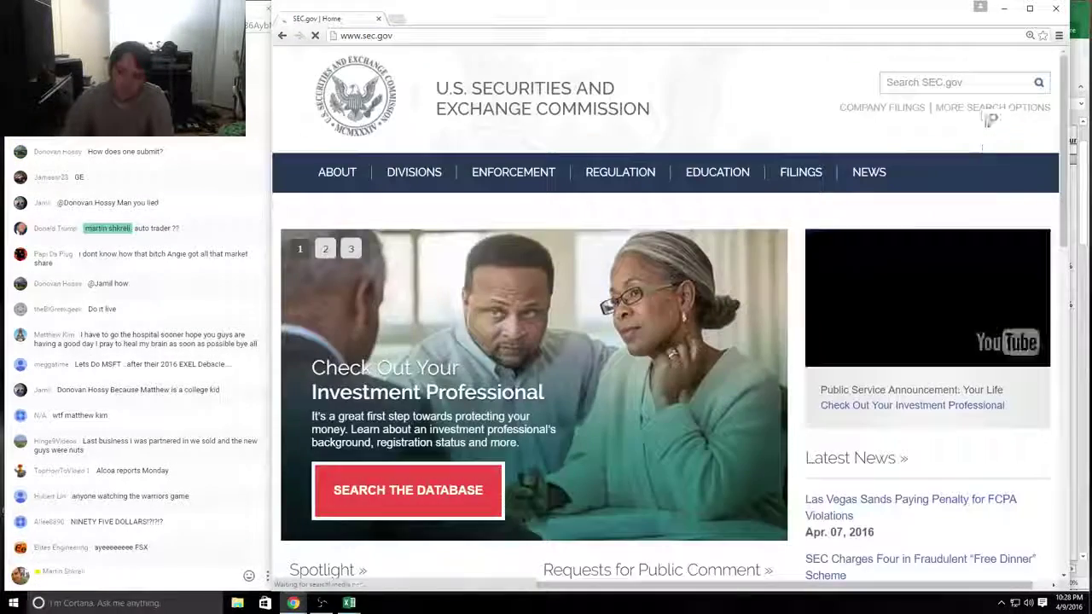
{"action": "left_click", "coordinate": [984, 115]}
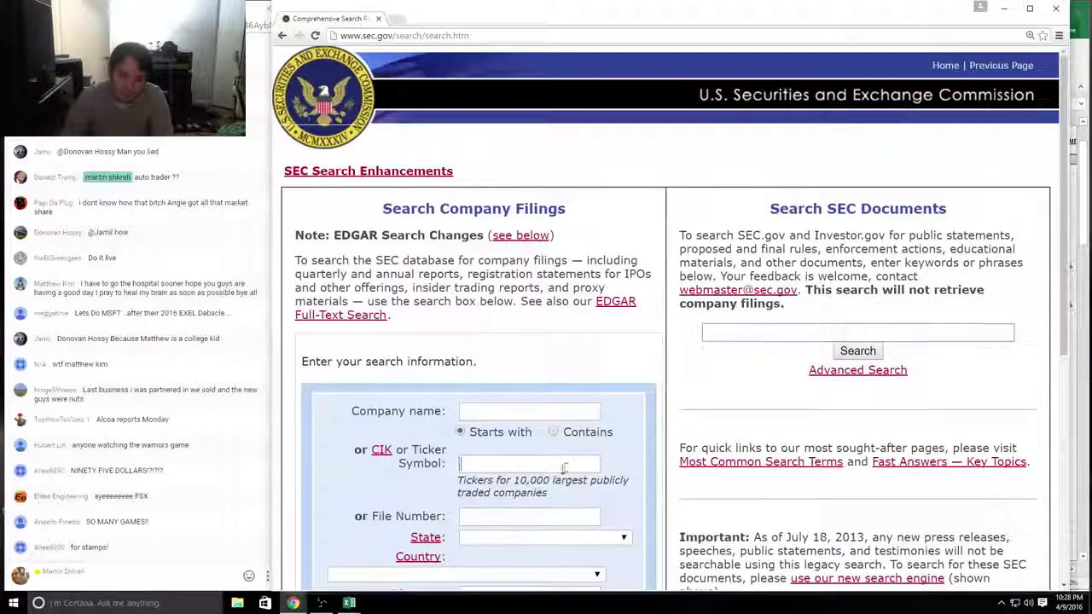
{"action": "left_click", "coordinate": [561, 468]}
{"action": "type", "text": "stmp"}
{"action": "key", "text": "Return"}
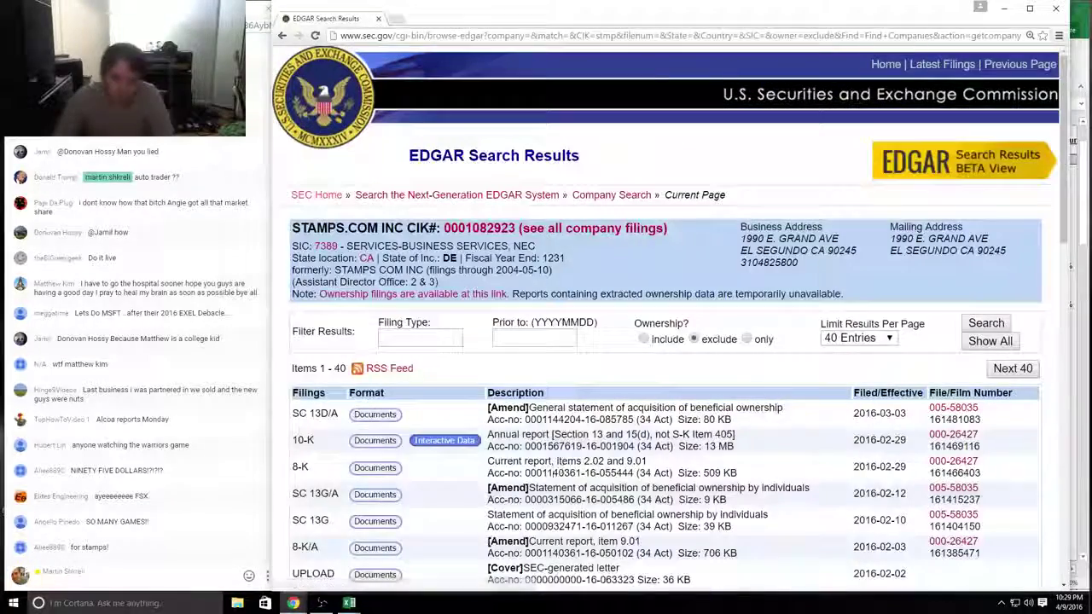
{"action": "left_click", "coordinate": [382, 441]}
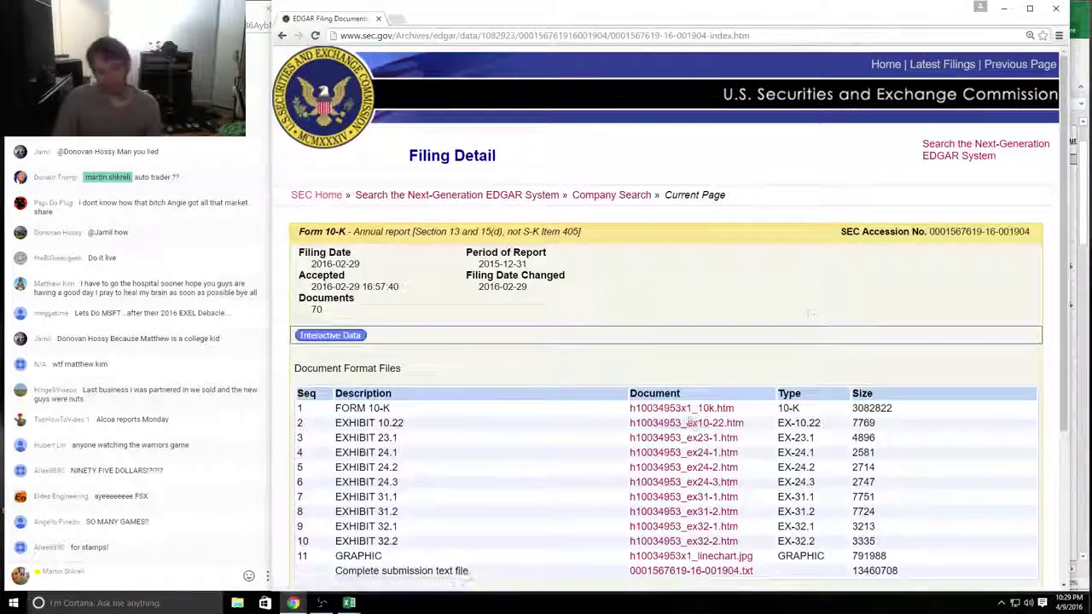
{"action": "left_click", "coordinate": [687, 410]}
{"action": "scroll", "coordinate": [640, 384], "scroll_direction": "down", "scroll_amount": 5}
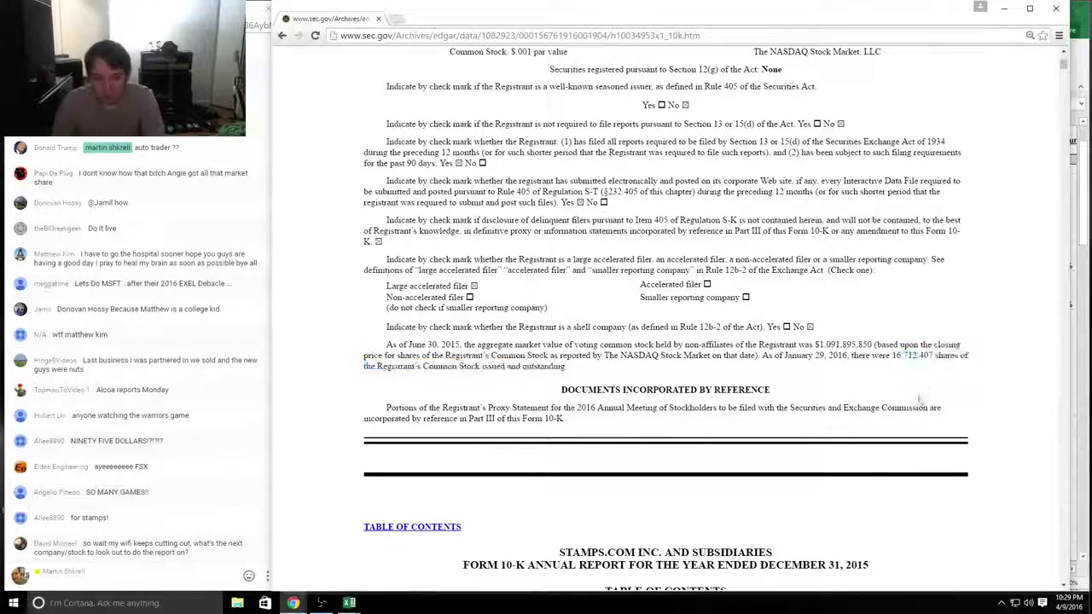
Step: Set Stamps.com's market cap in E38 to =+D38*16.72 (1,588), then jump to the 10-K's table of contents
{"action": "key", "text": "alt+Tab"}
{"action": "type", "text": "+"}
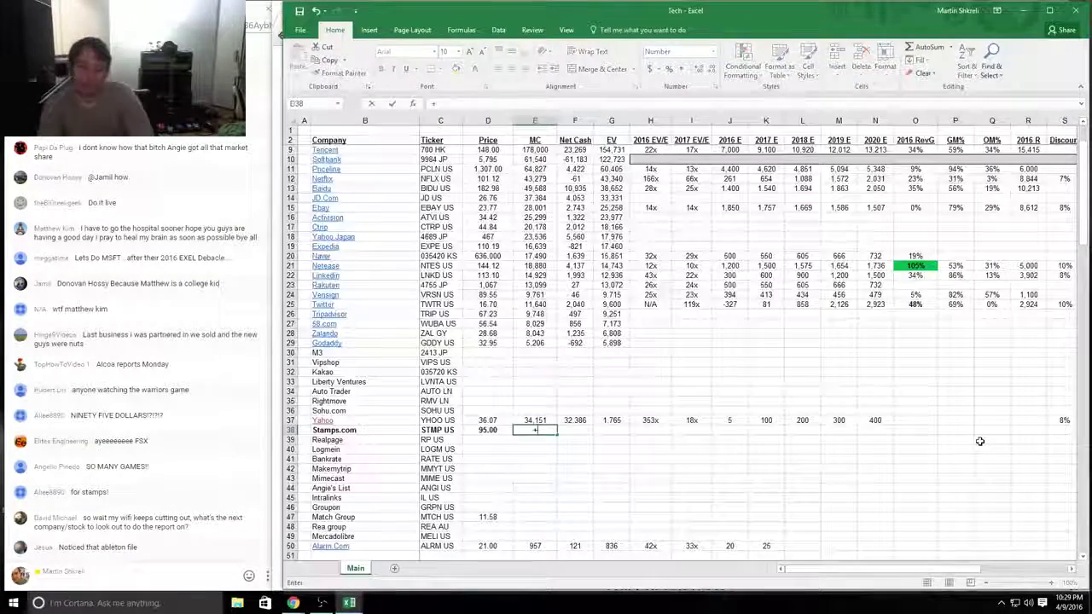
{"action": "key", "text": "Left"}
{"action": "type", "text": "*16.72"}
{"action": "key", "text": "Return"}
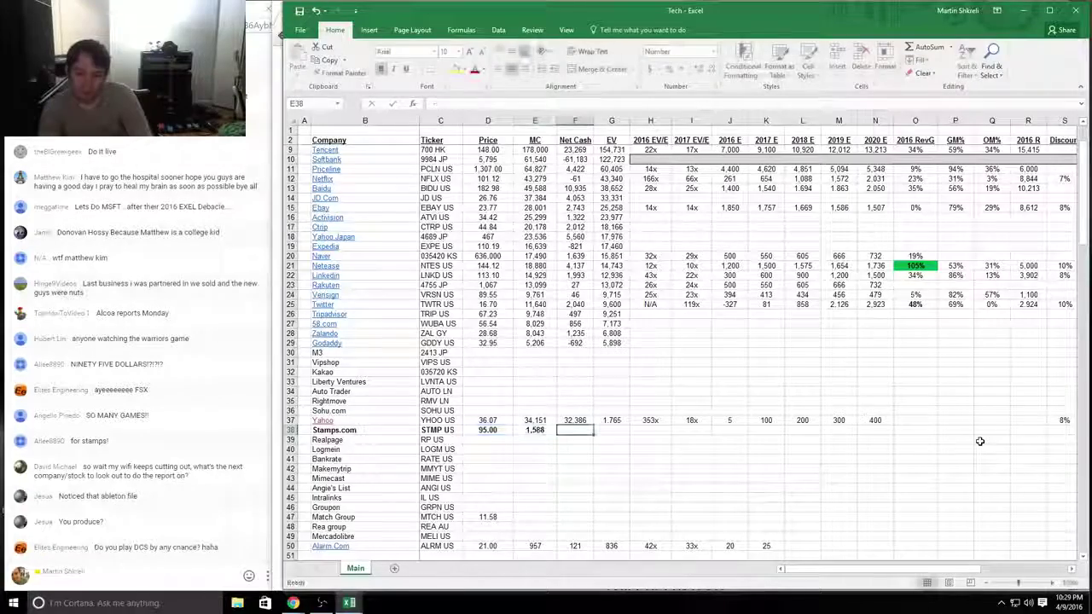
{"action": "key", "text": "alt+Tab"}
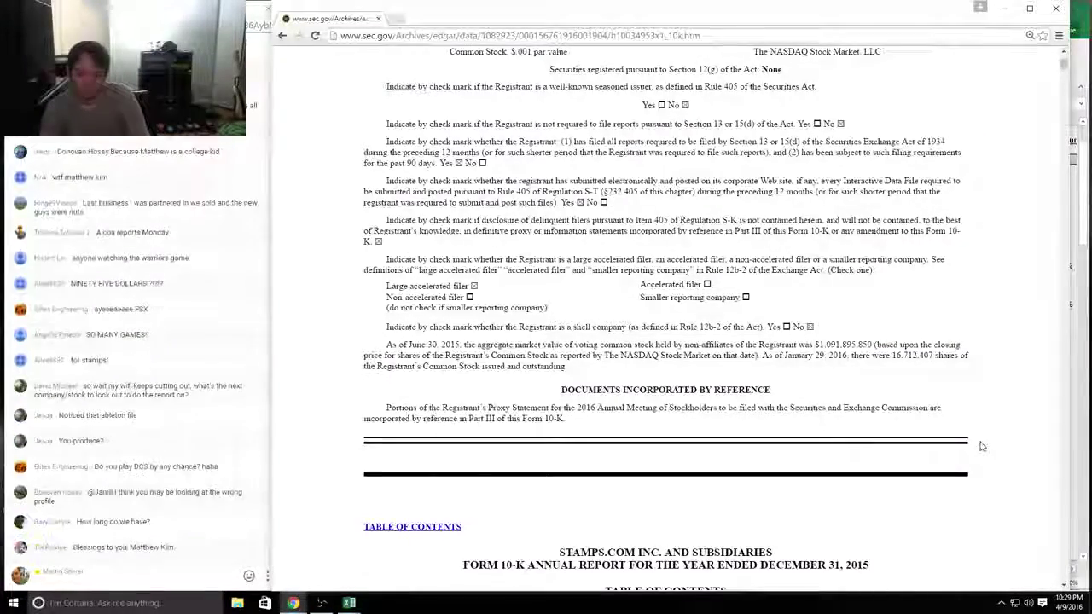
{"action": "key", "text": "Page_Down"}
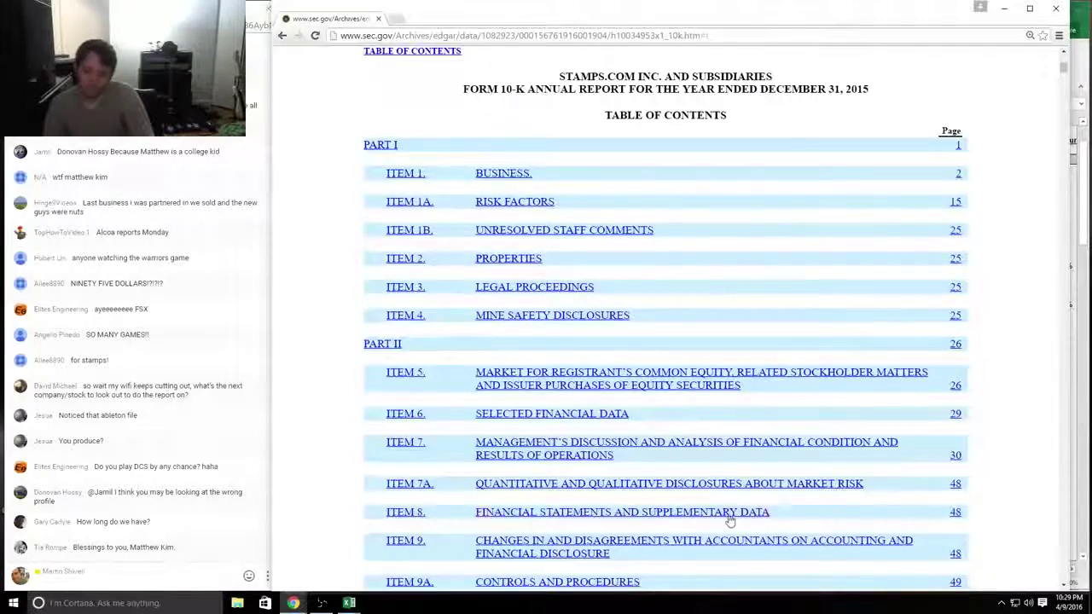